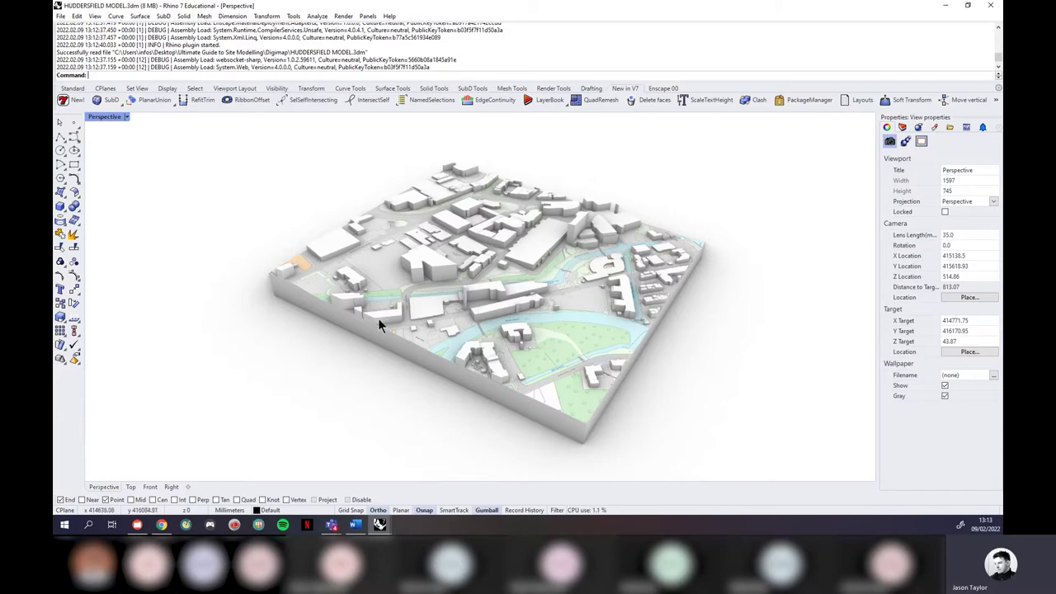
Step: Switch to the MSA Super Map model and examine the textured city from several angles
left_click(379, 525)
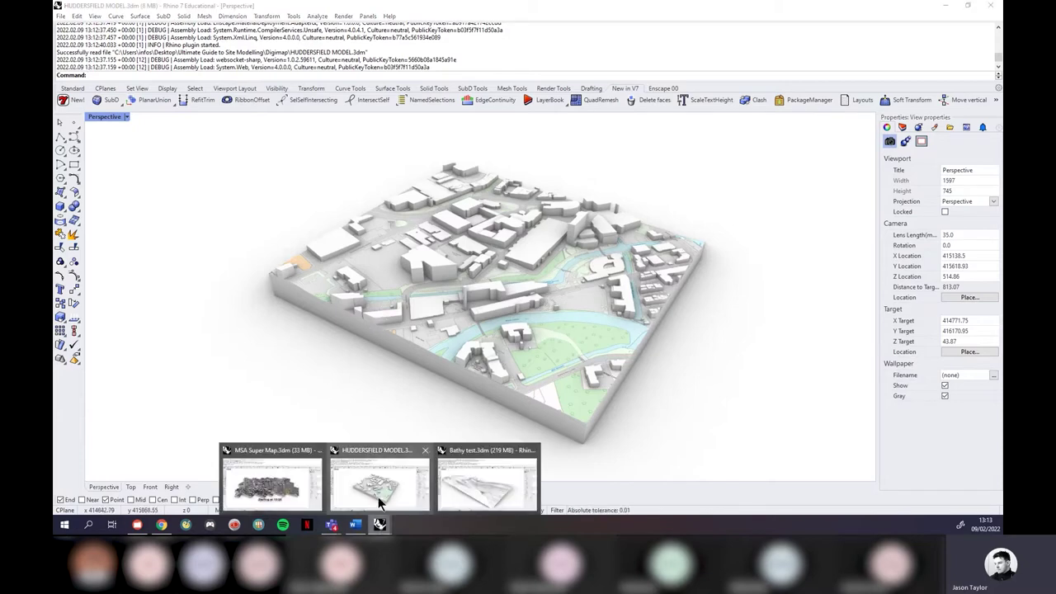
left_click(251, 492)
right_click_drag(680, 395, 522, 388)
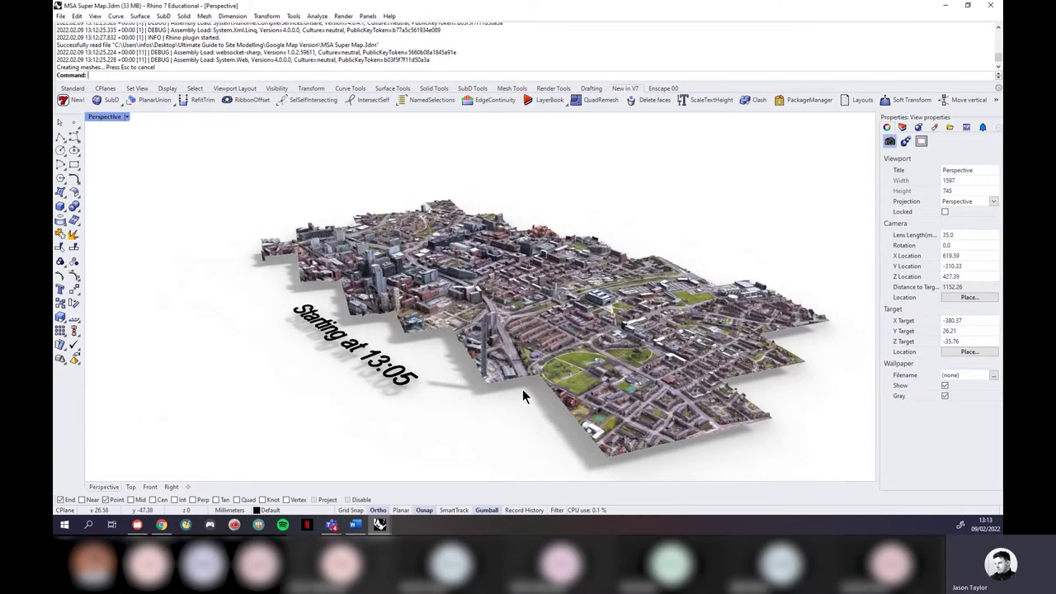
right_click_drag(425, 398, 518, 393)
right_click_drag(349, 380, 551, 294)
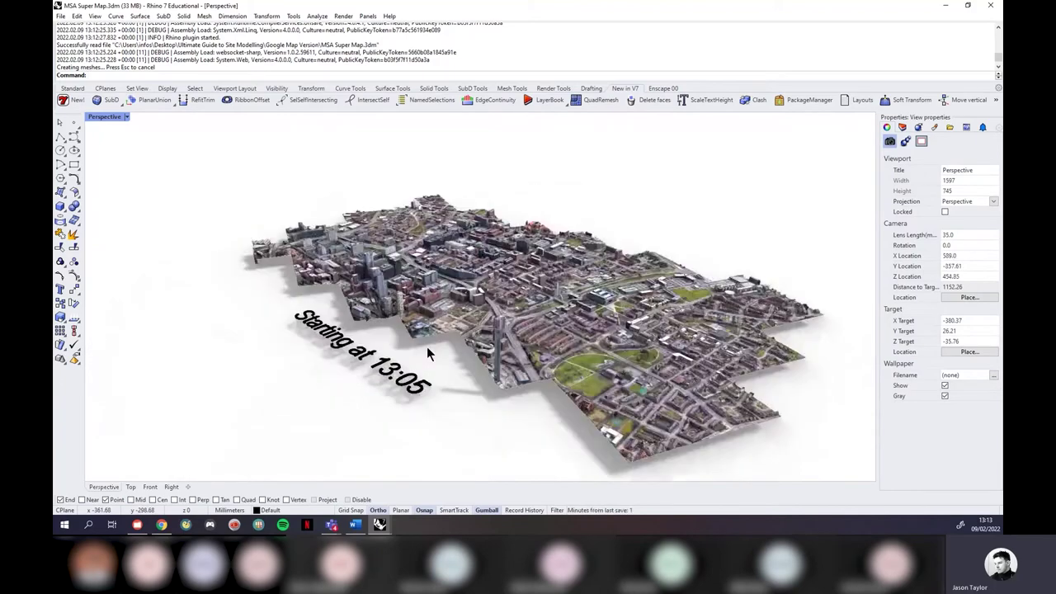
right_click_drag(569, 334, 833, 320)
right_click_drag(693, 334, 724, 339)
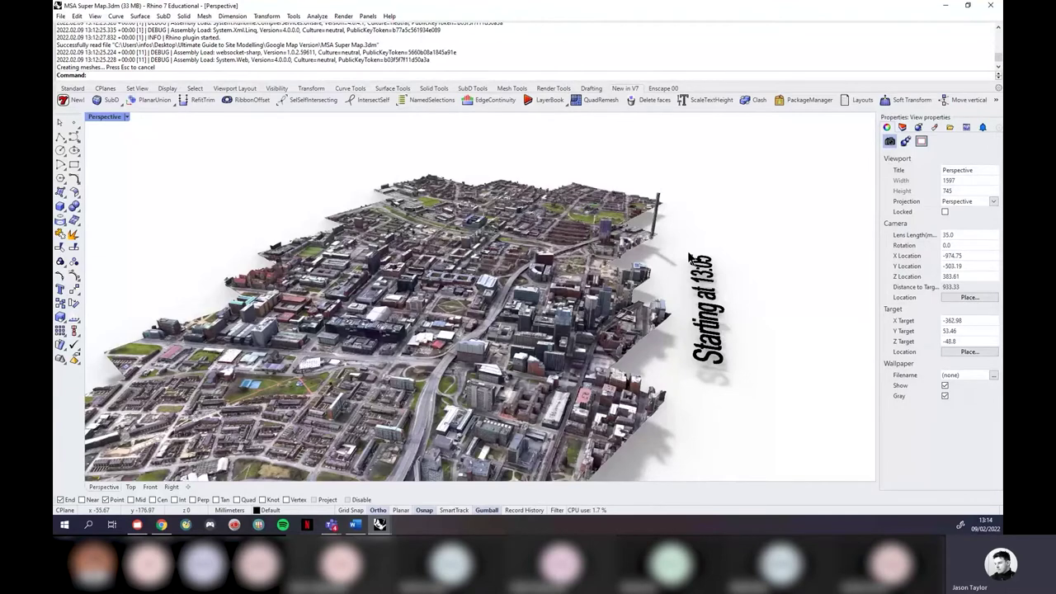
scroll(718, 334, "down", 2)
Step: Examine the terrain in the Bathy test model, then return to the MSA Super Map and view it from another angle
mouse_move(380, 524)
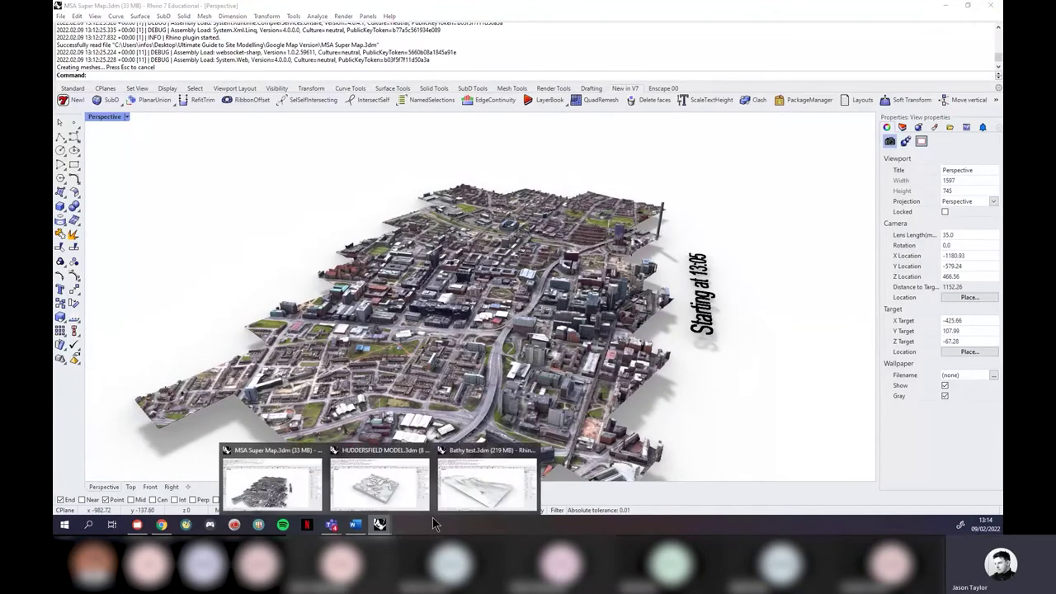
left_click(483, 487)
right_click_drag(720, 349, 672, 223)
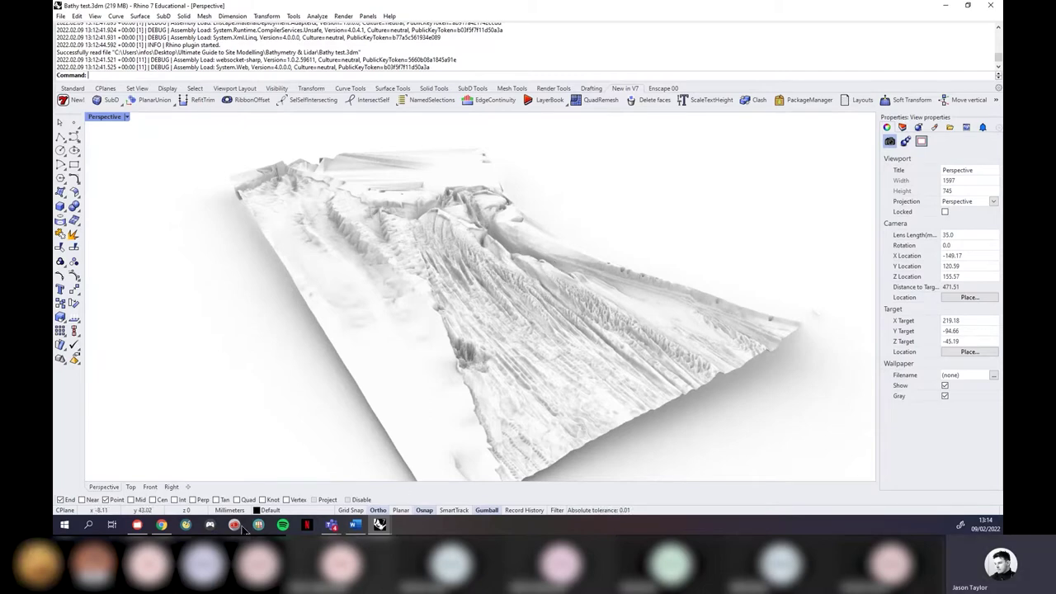
mouse_move(379, 525)
left_click(293, 491)
right_click_drag(361, 405, 675, 314)
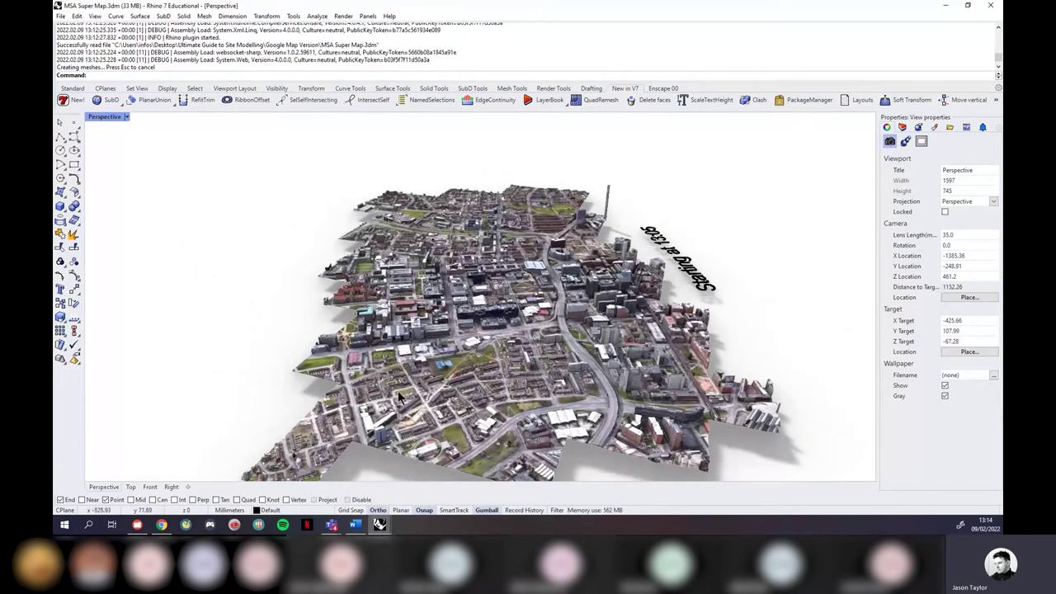
Step: Switch to Digimap in Chrome, log out of the account and log back in from the Digimap home page
left_click(168, 528)
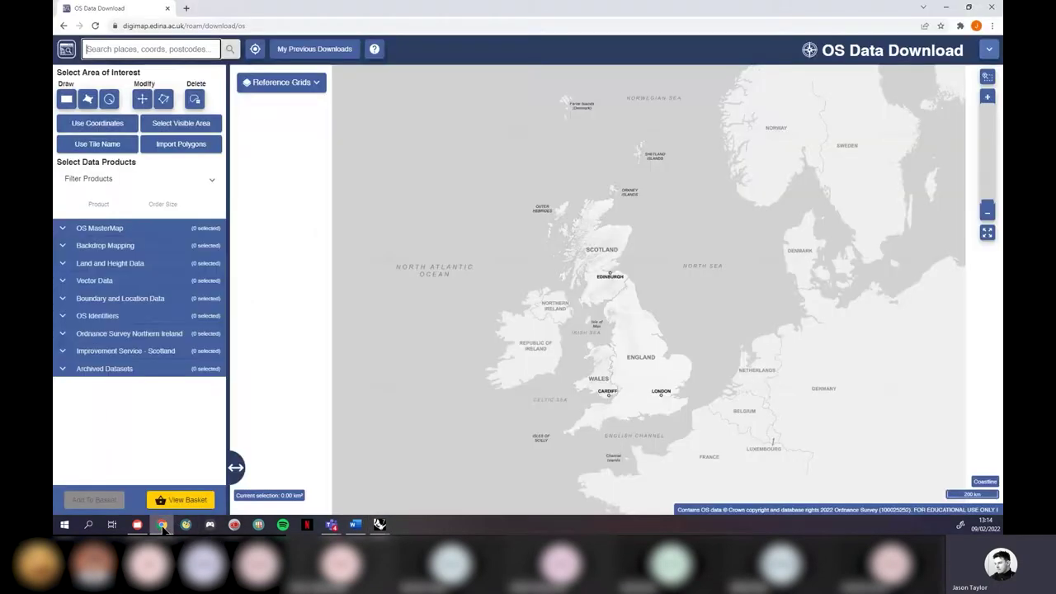
left_click(65, 26)
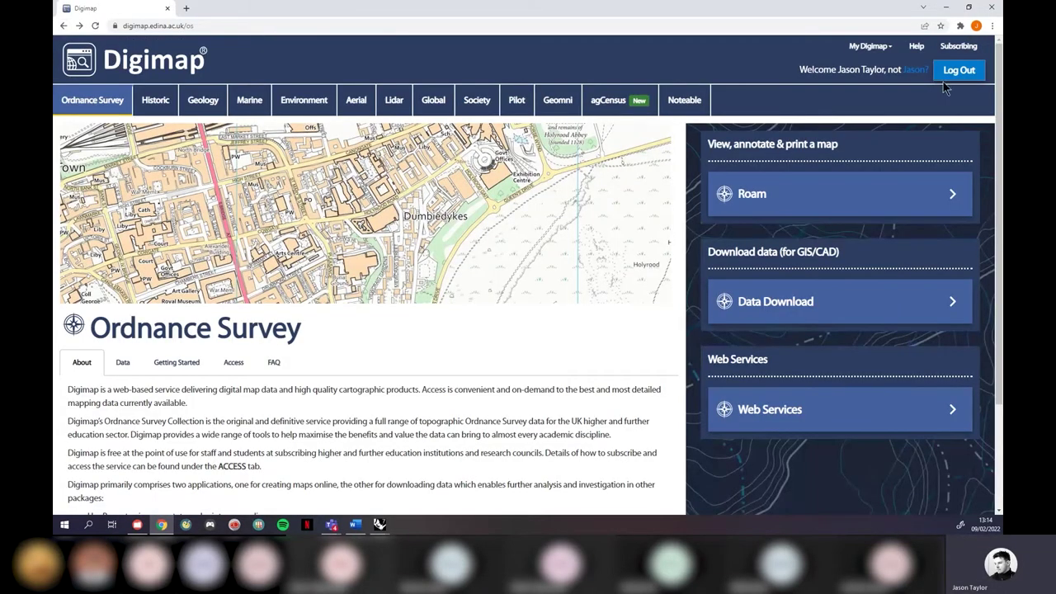
left_click(957, 70)
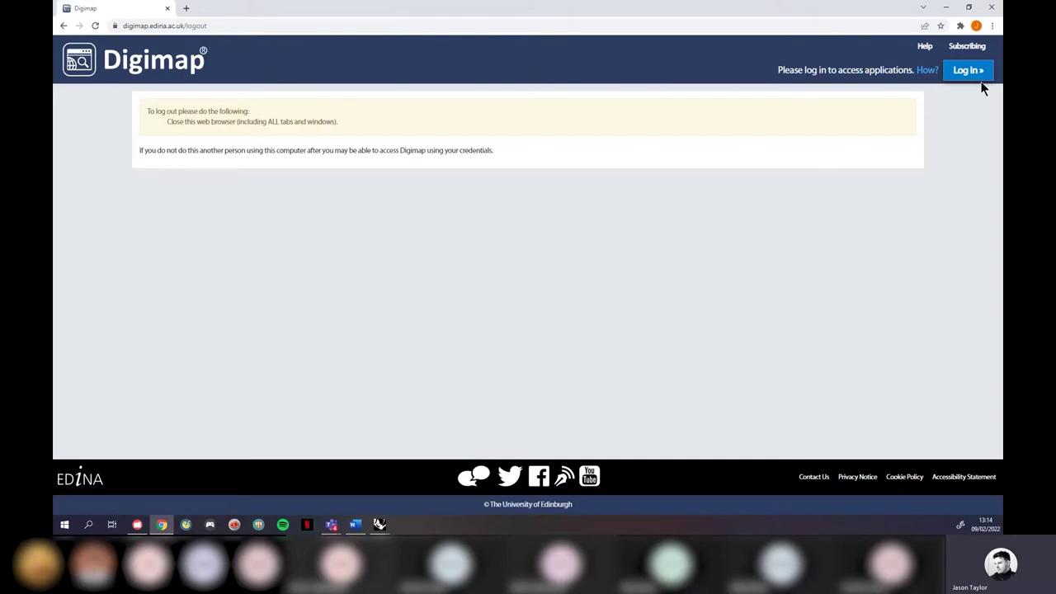
left_click(120, 64)
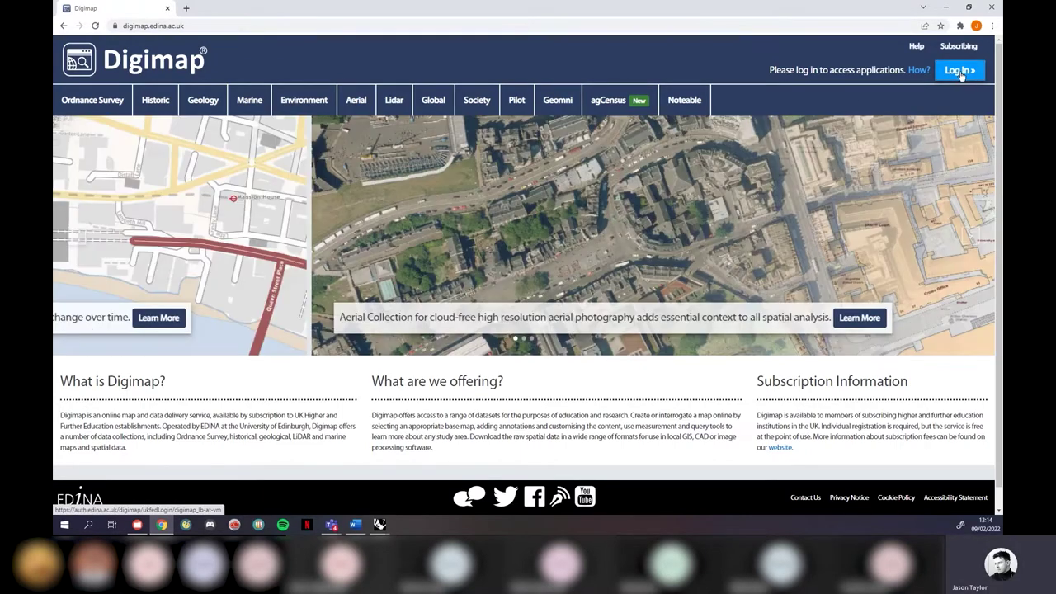
left_click(960, 72)
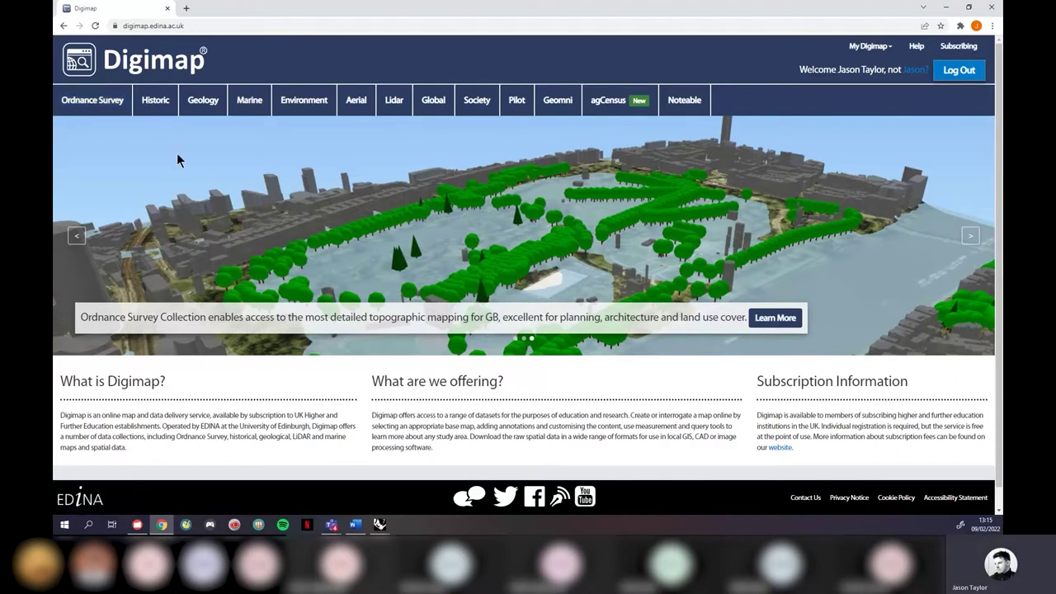
Step: Look through the Marine, Lidar, Global and Aerial collection pages to review the data each one offers
left_click(251, 102)
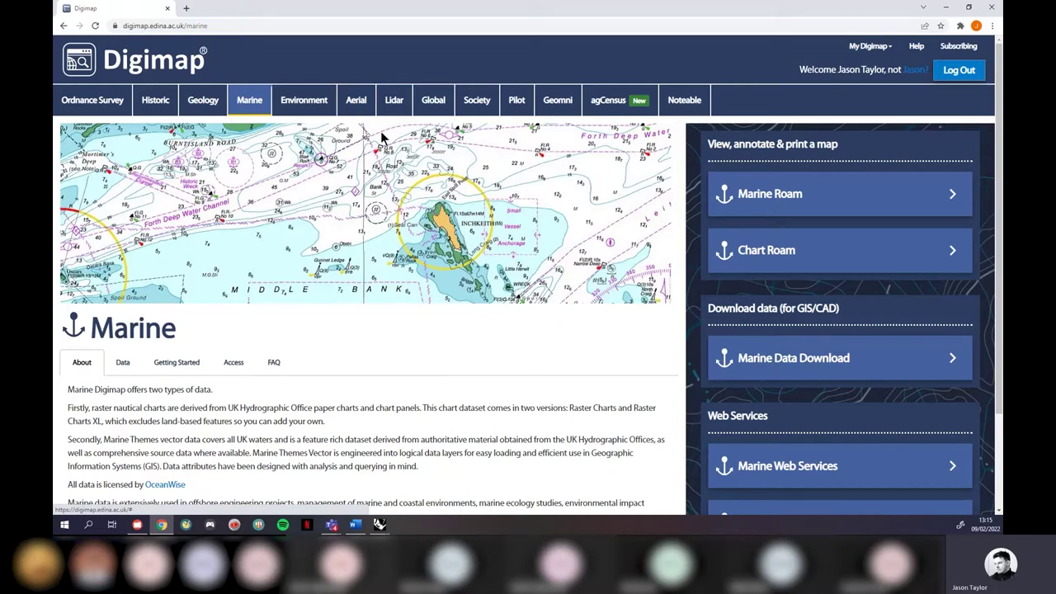
left_click(395, 109)
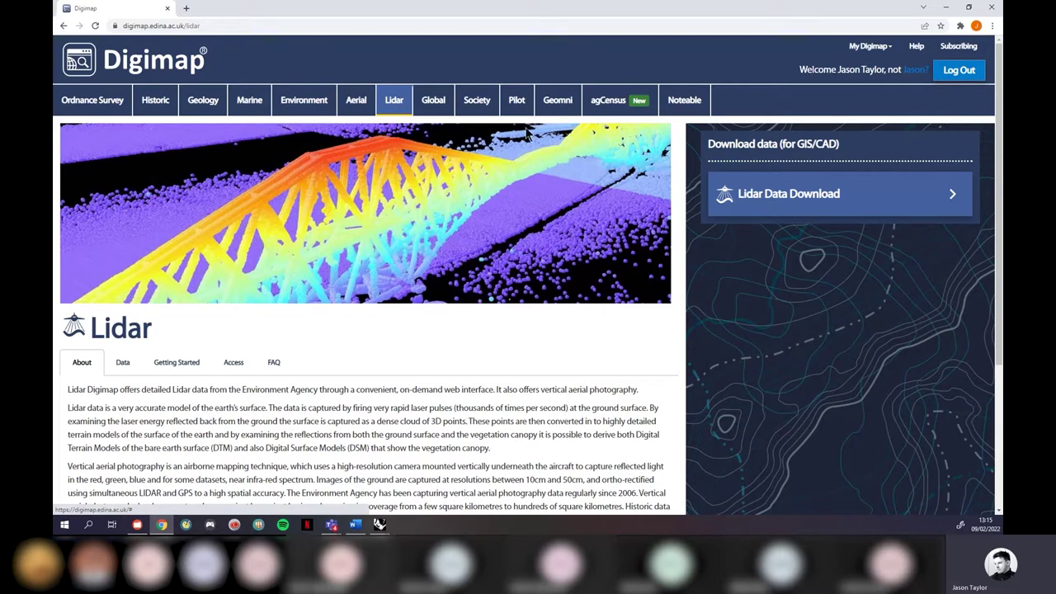
left_click(432, 104)
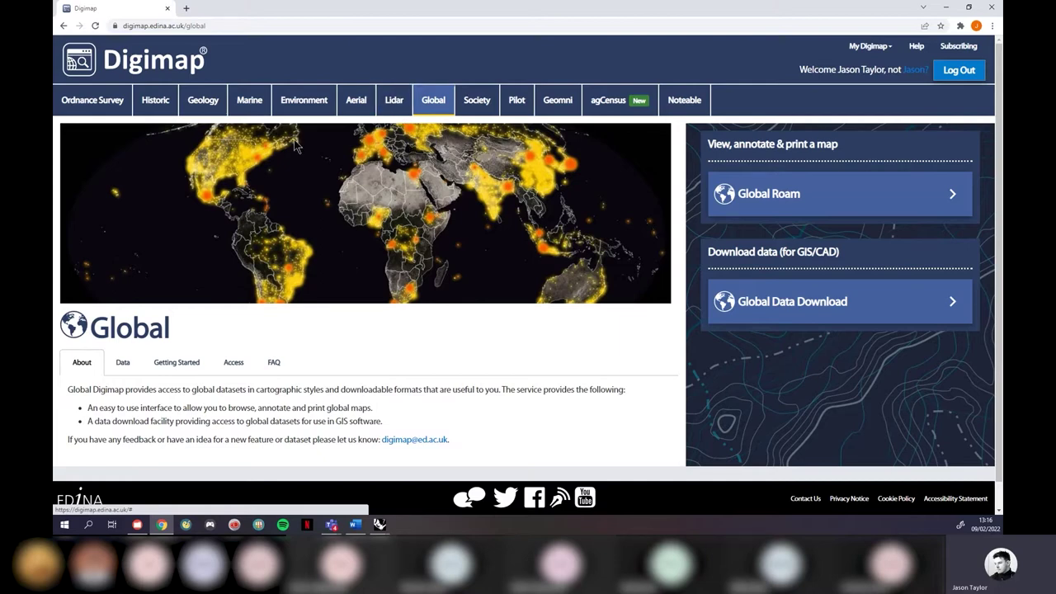
left_click(362, 102)
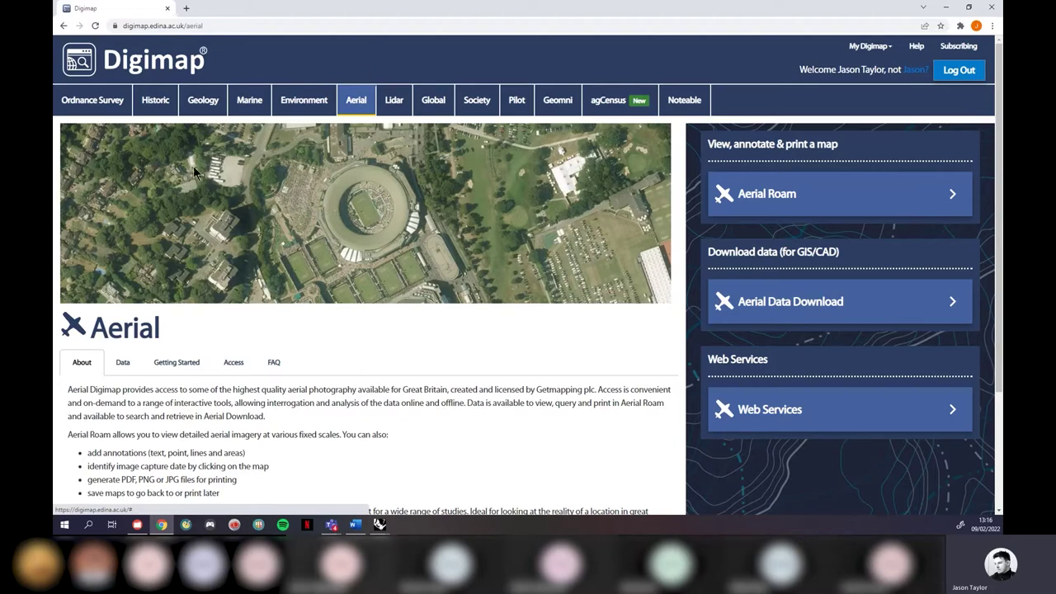
Step: Open the Data Download application of the Ordnance Survey collection
left_click(111, 109)
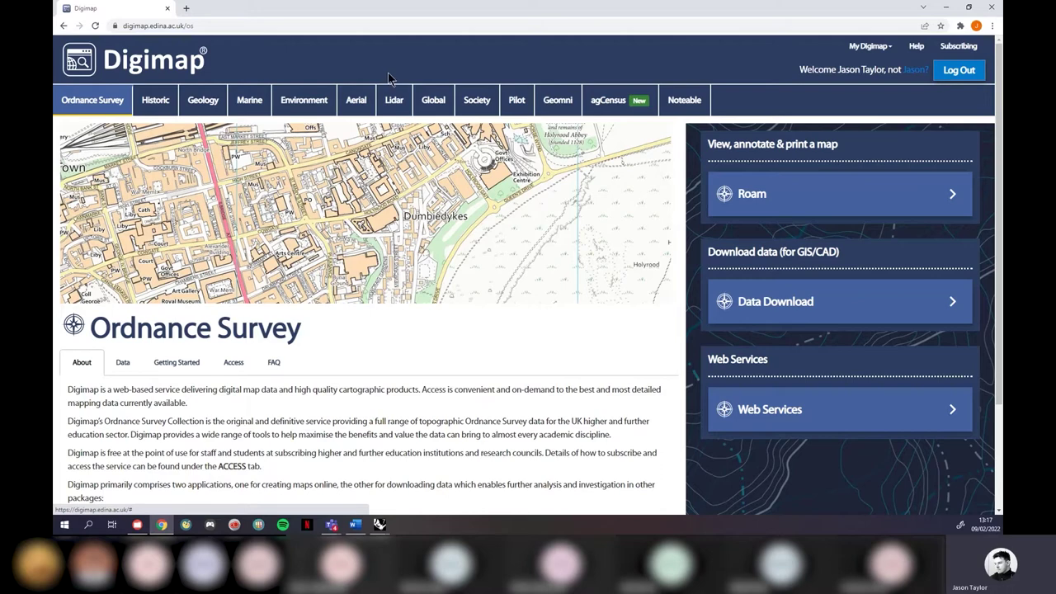
left_click(358, 106)
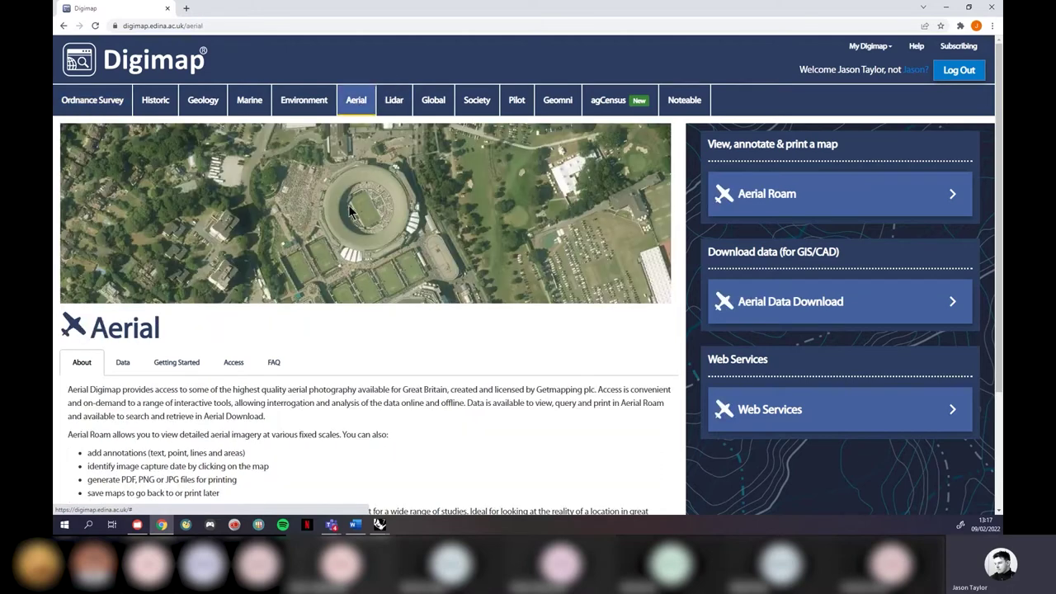
key("alt+Left")
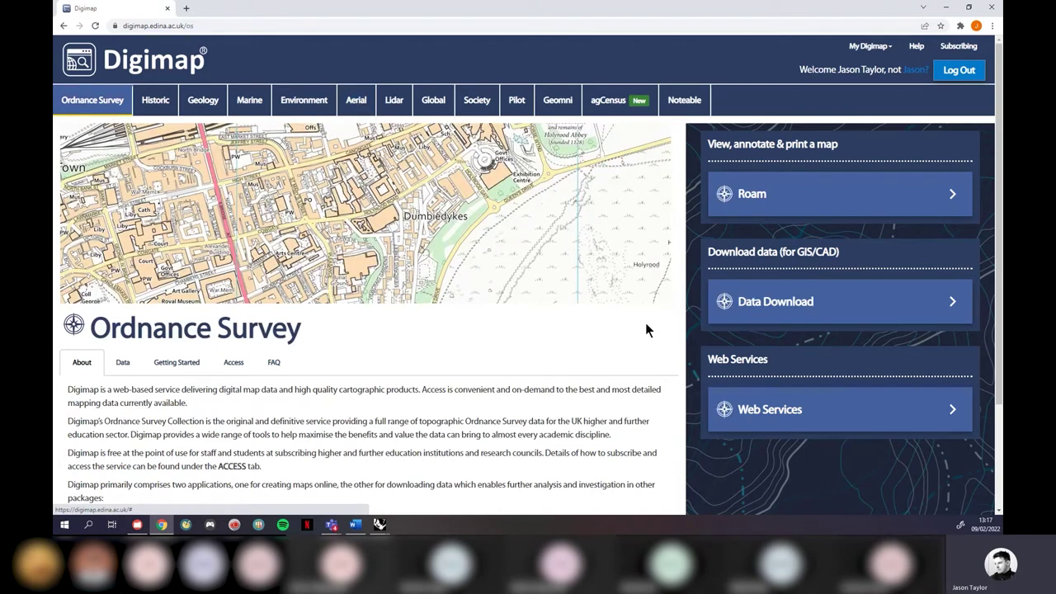
left_click(779, 304)
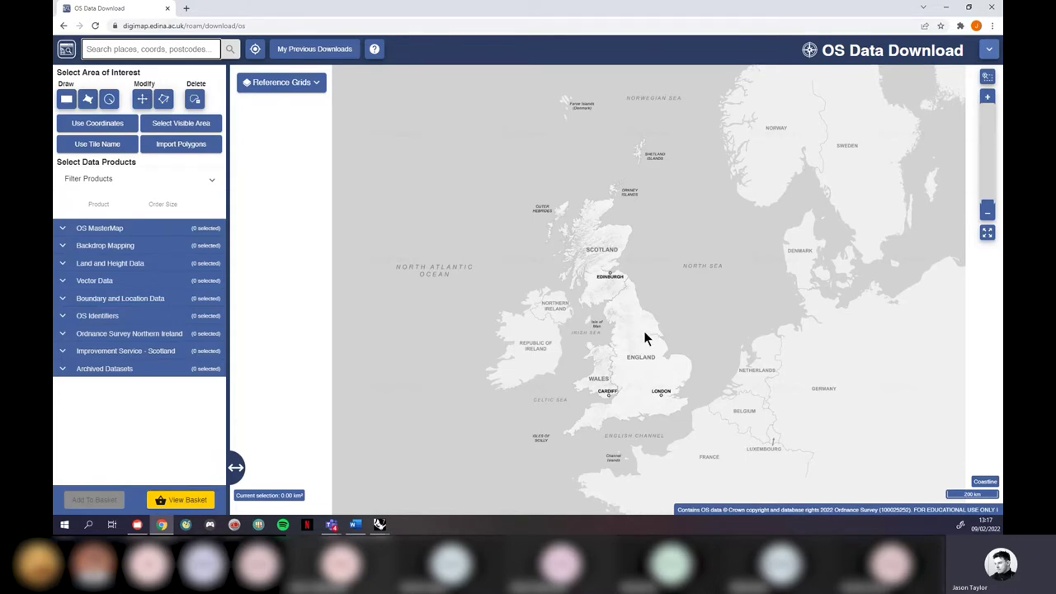
Step: Search Google for "manchester school of architecture" in a new browser tab and copy the school's postcode
left_click(186, 9)
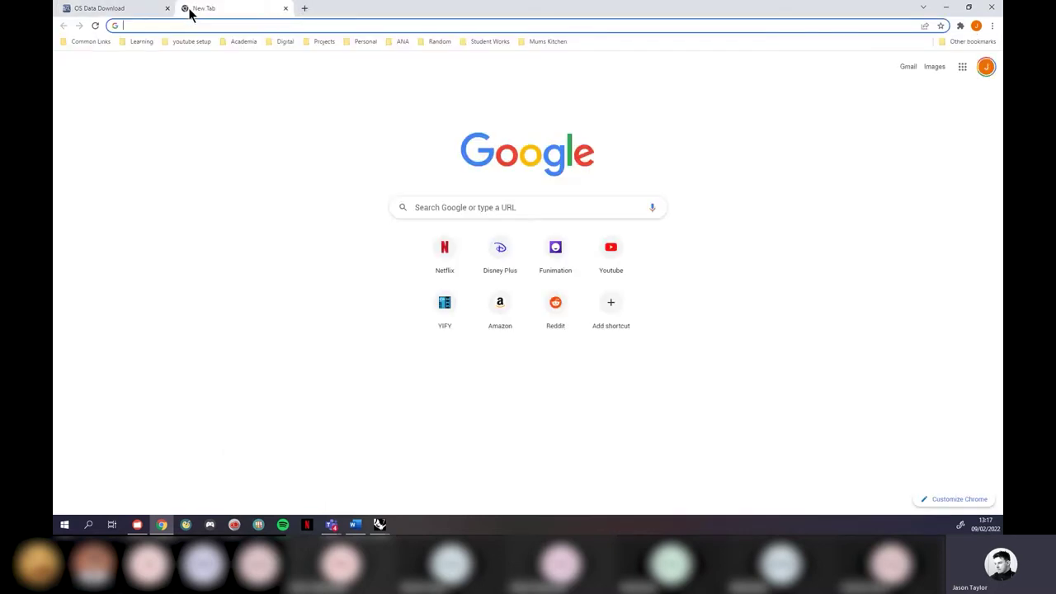
type("manch")
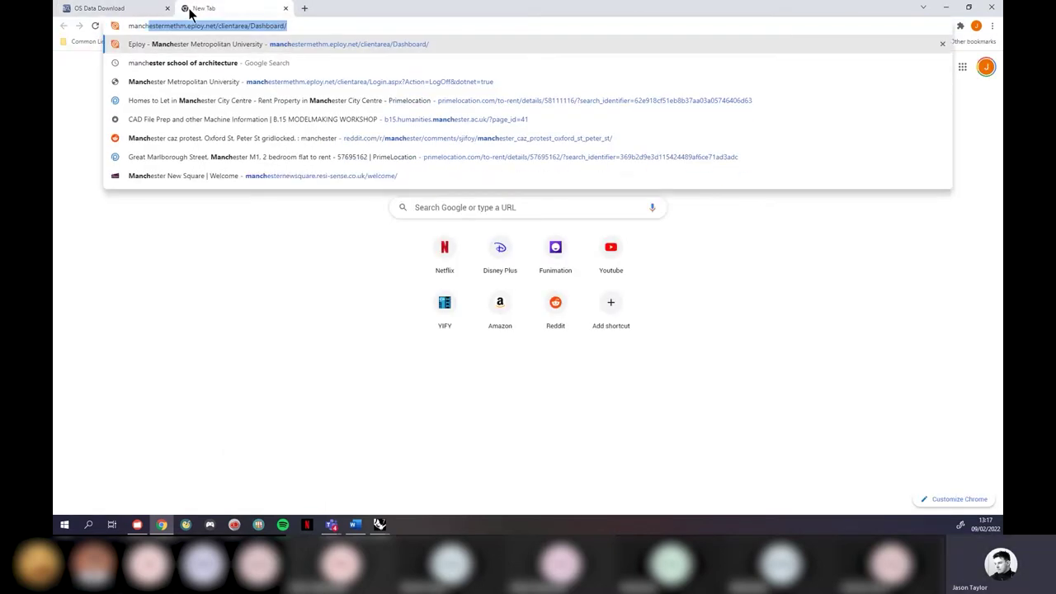
key("Down")
key("Return")
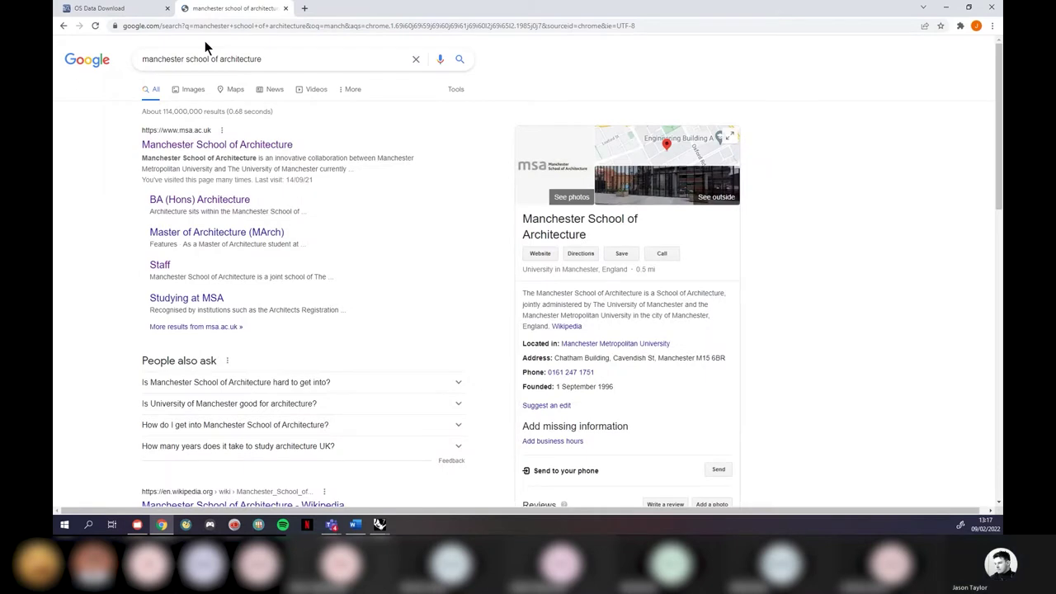
left_click_drag(725, 341, 695, 341)
key("ctrl+c")
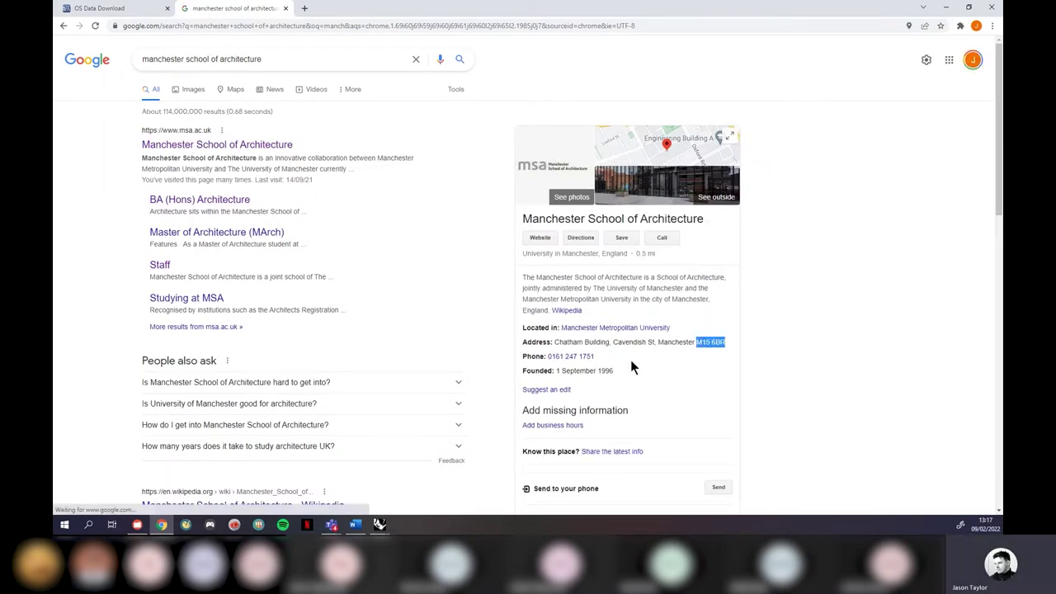
Step: Search the OS Data Download map for the copied postcode and dismiss the result list
left_click(132, 9)
left_click(133, 49)
key("ctrl+v")
left_click(231, 49)
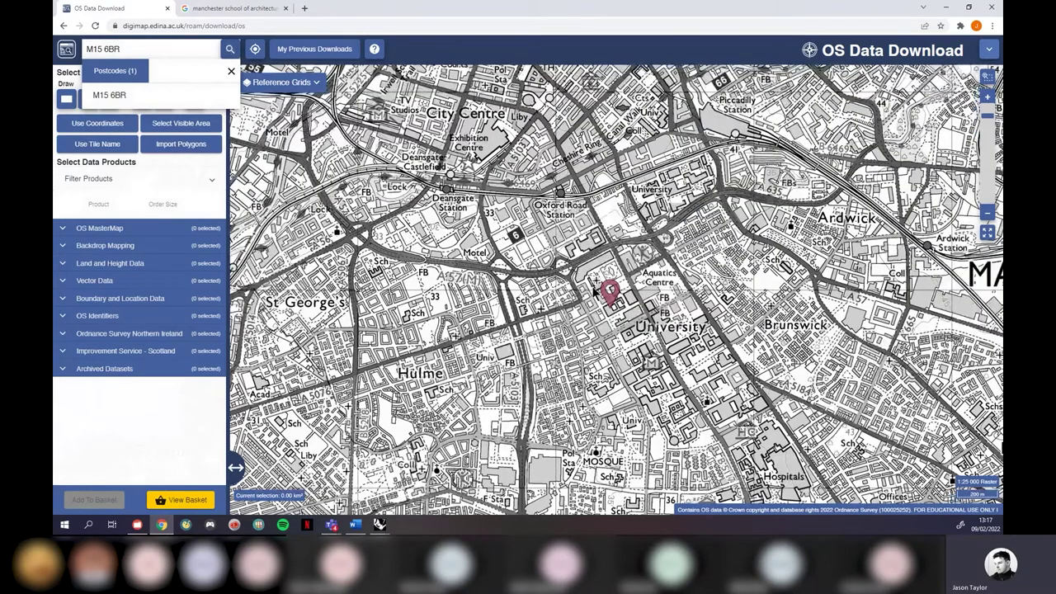
scroll(638, 314, "up", 2)
scroll(615, 314, "up", 2)
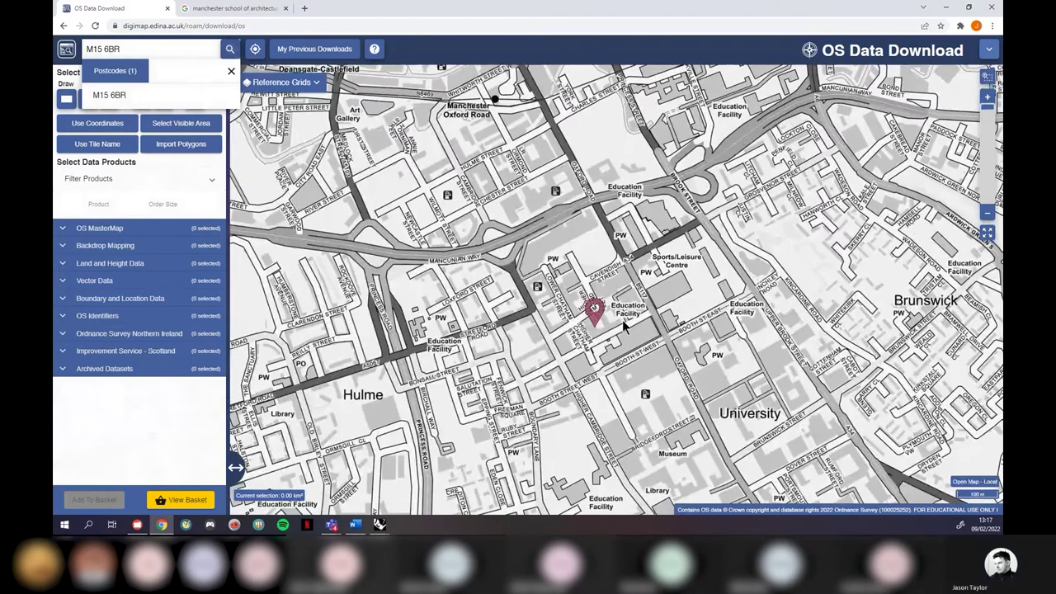
scroll(619, 317, "down", 1)
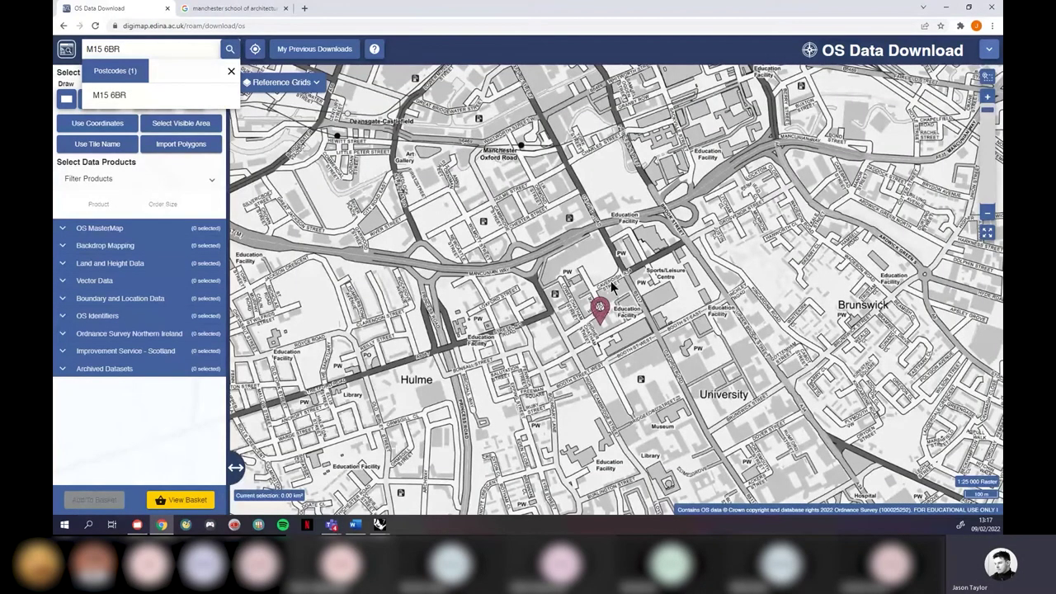
left_click(232, 73)
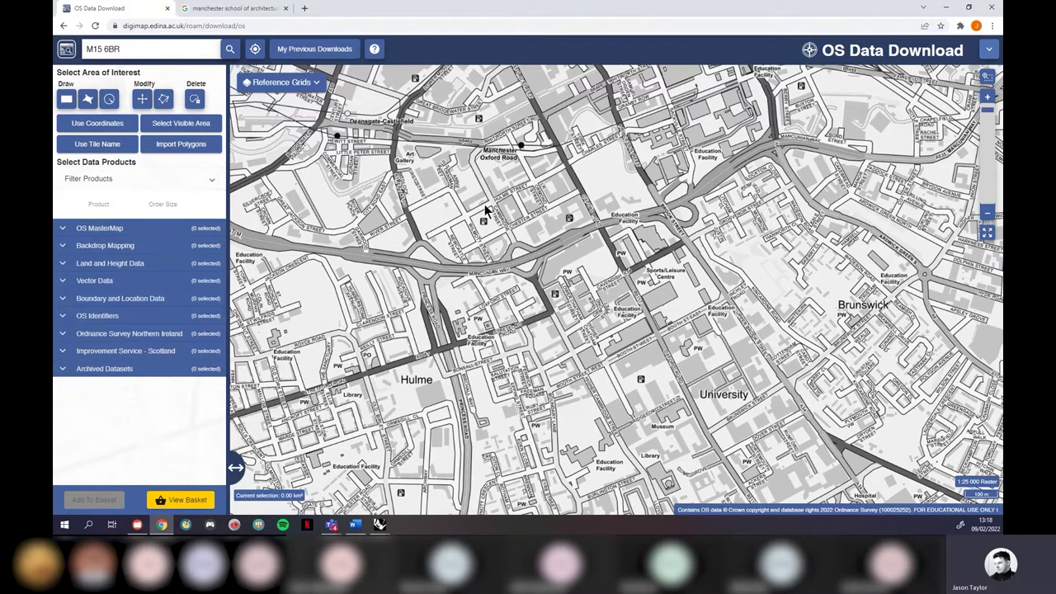
Step: Draw a rectangular area of interest of about 0.85 km² around the university area between Hulme and Brunswick
left_click(66, 100)
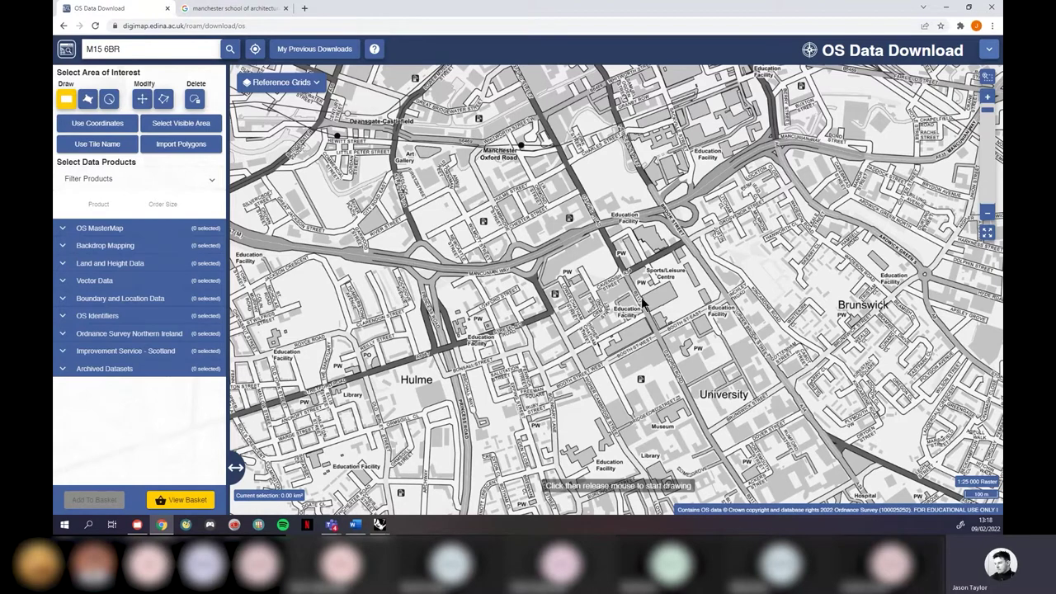
scroll(606, 323, "up", 1)
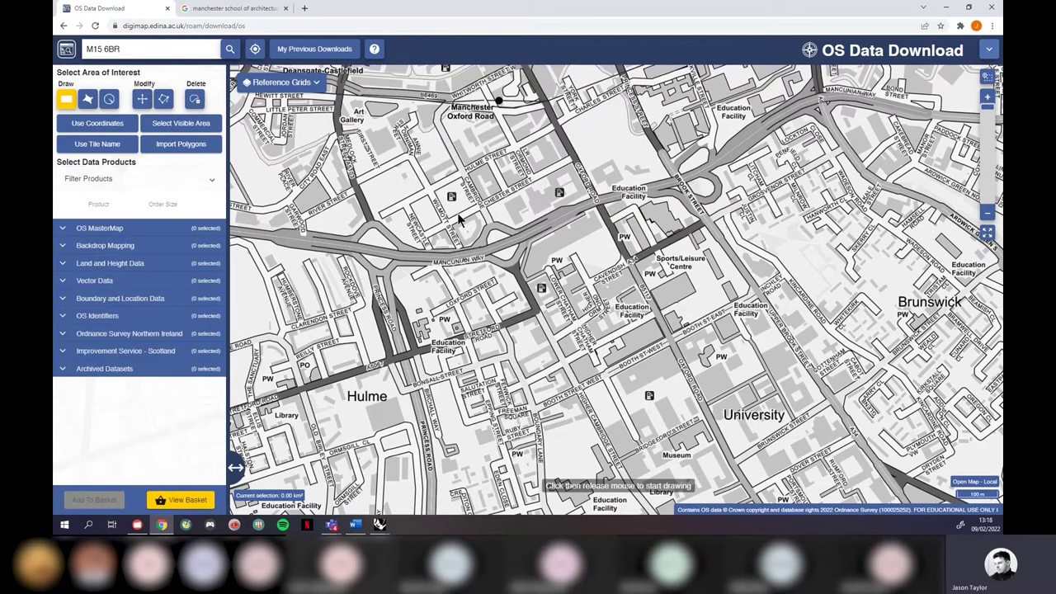
left_click(352, 148)
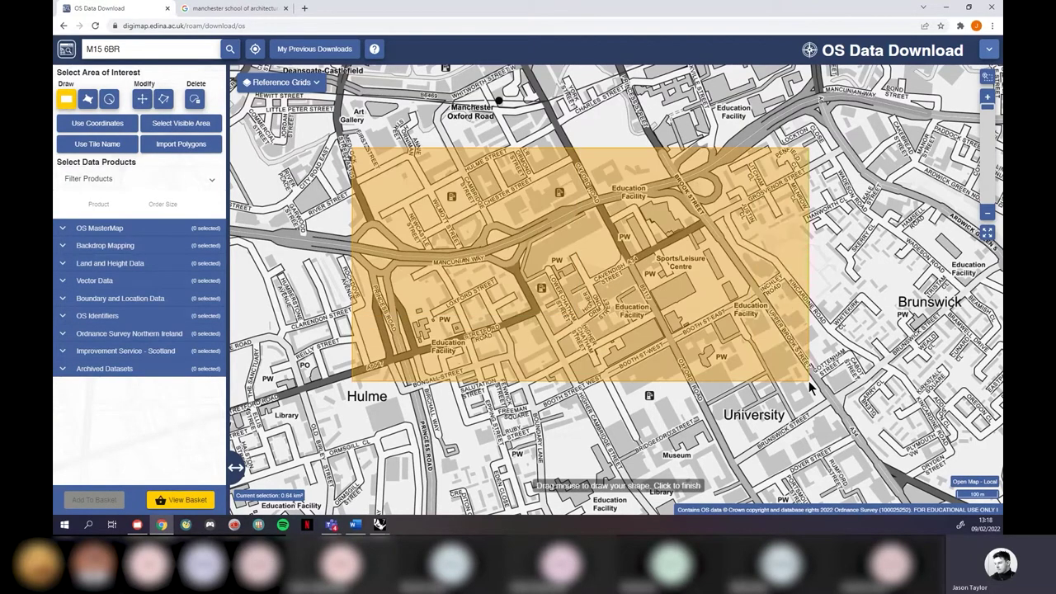
left_click(790, 454)
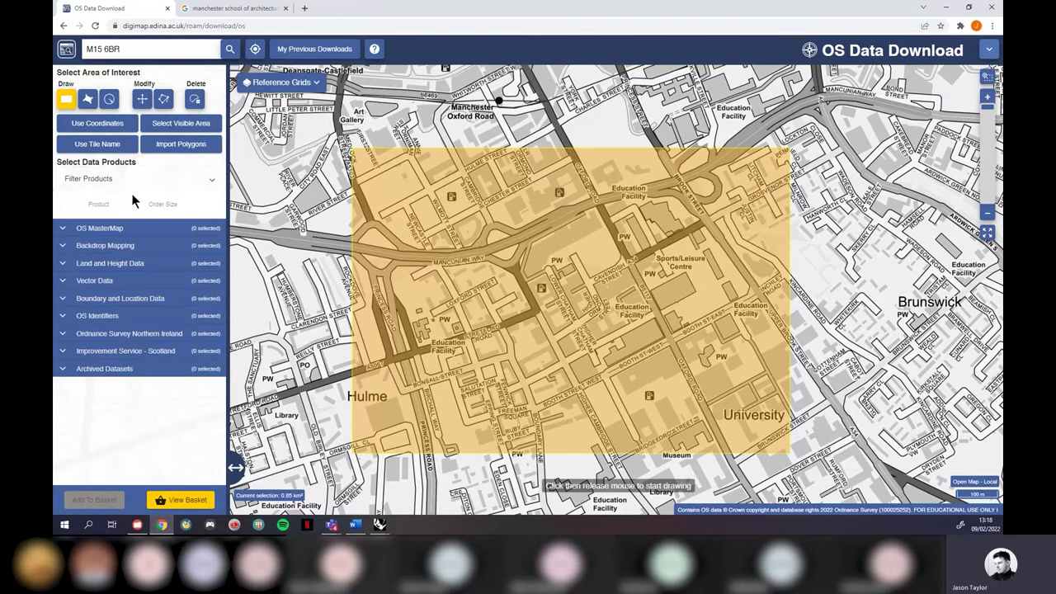
Step: Expand the OS MasterMap products and check the data formats in the Topography layer's product information
left_click(63, 230)
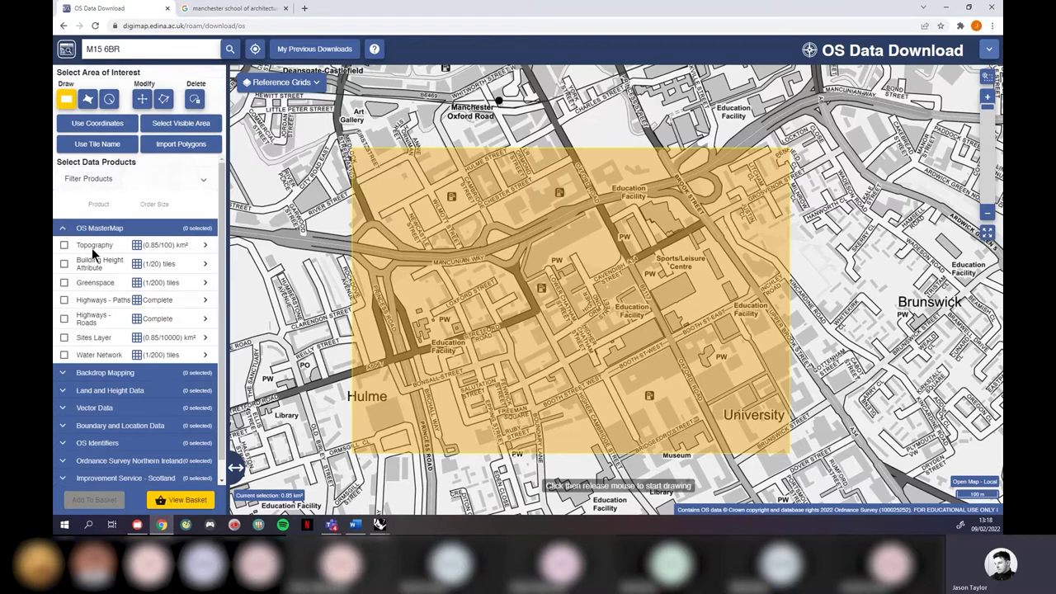
left_click(205, 248)
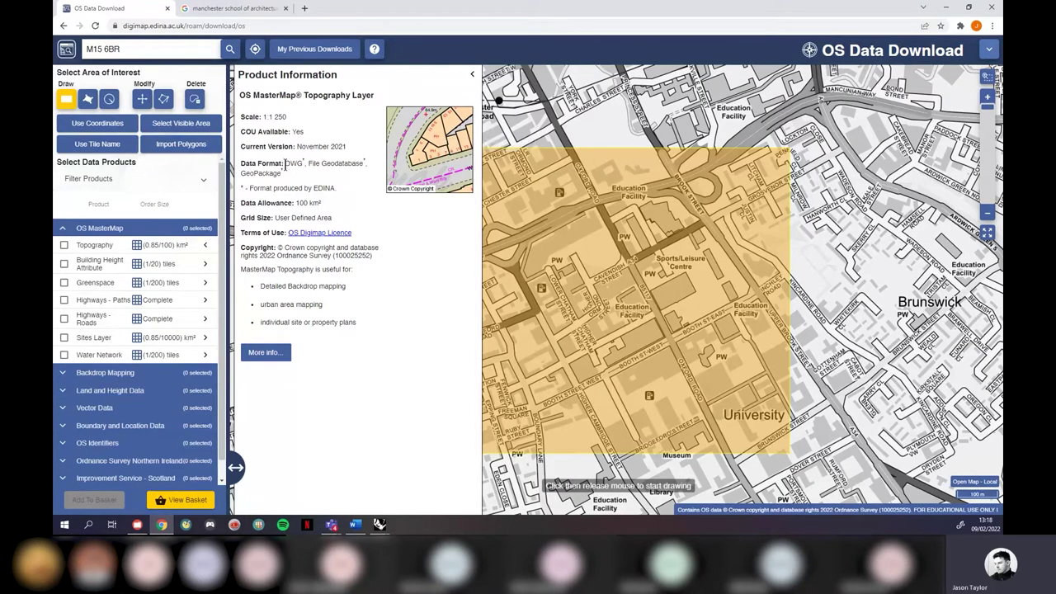
left_click_drag(286, 162, 301, 161)
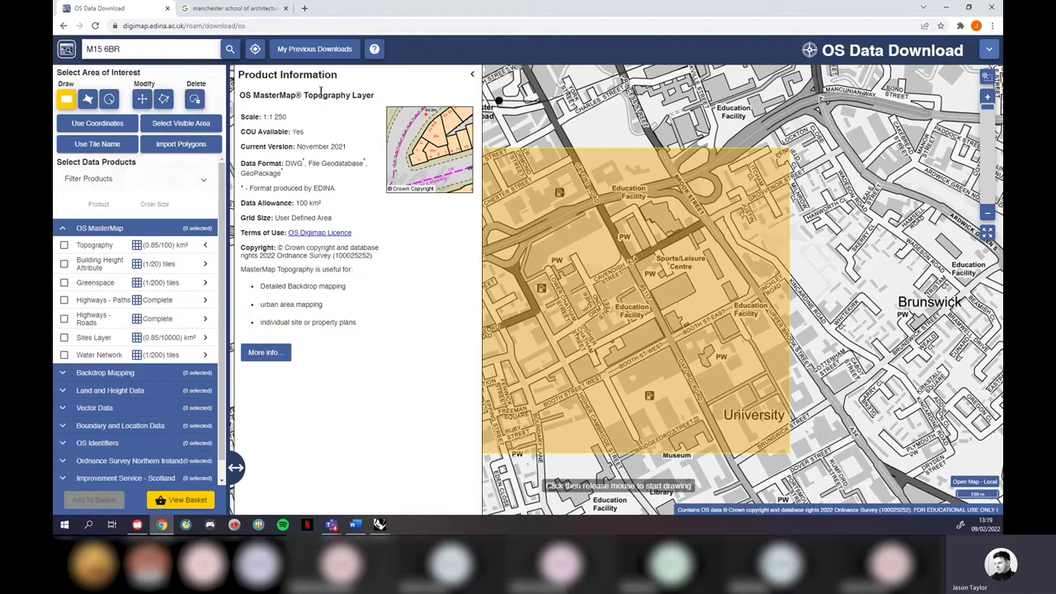
Step: Check the scale in the Topography layer's product information and select Topography for download
left_click_drag(260, 116, 291, 118)
left_click(297, 129)
left_click_drag(287, 117, 264, 117)
left_click(292, 121)
left_click_drag(263, 117, 297, 116)
left_click(64, 245)
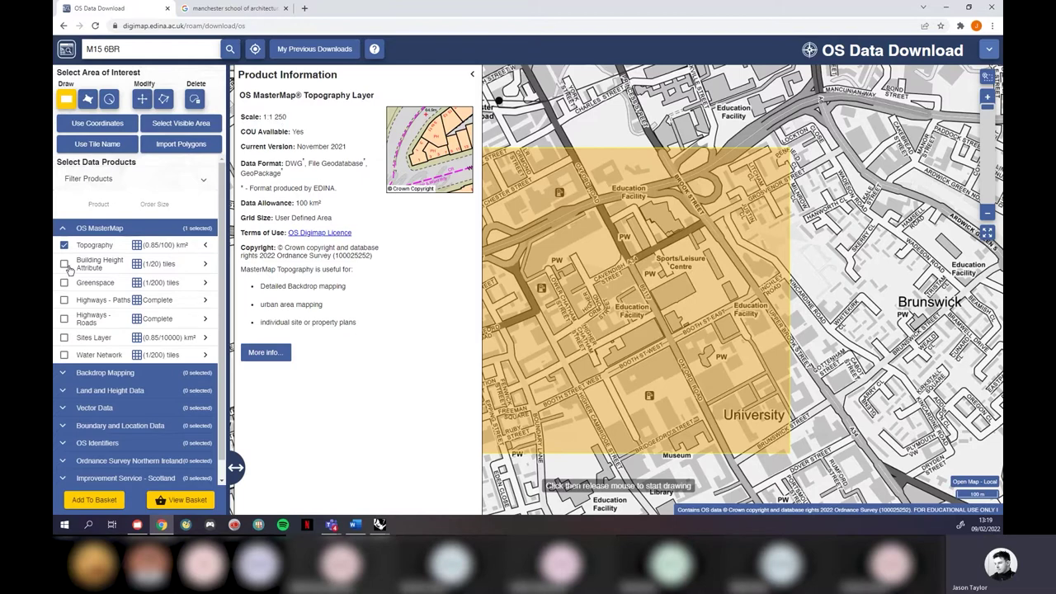
Step: Check the product information for Building Height Attribute and select that product as well
left_click(206, 264)
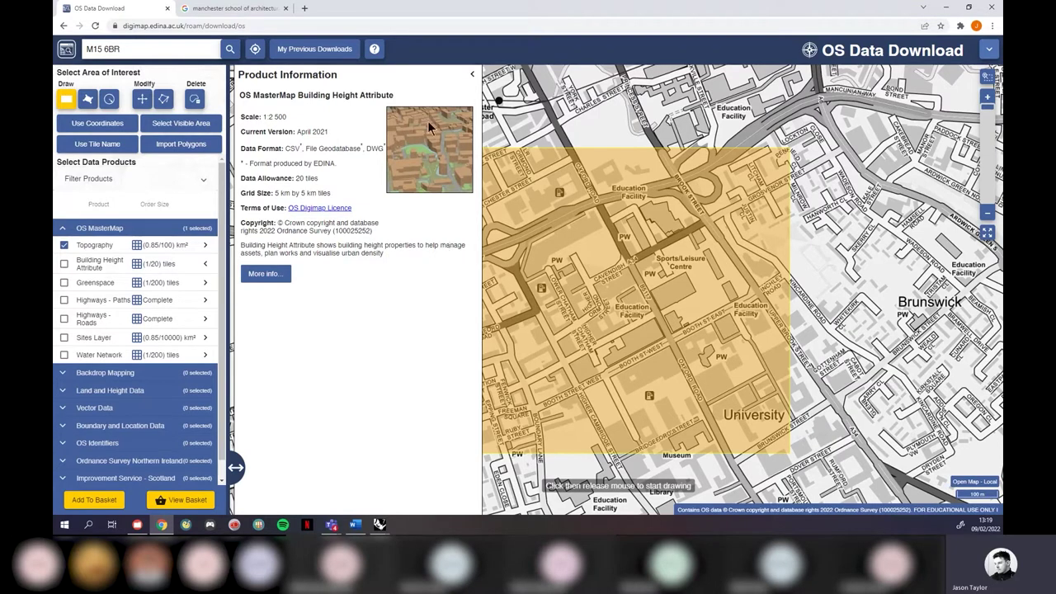
left_click(64, 264)
mouse_move(295, 118)
left_mouse_down()
mouse_move(261, 117)
mouse_move(289, 121)
left_mouse_up()
Step: Select the MasterMap 1:1000 Raster from Backdrop Mapping after viewing its product information, and collapse the Backdrop Mapping and OS MasterMap groups
left_click(63, 373)
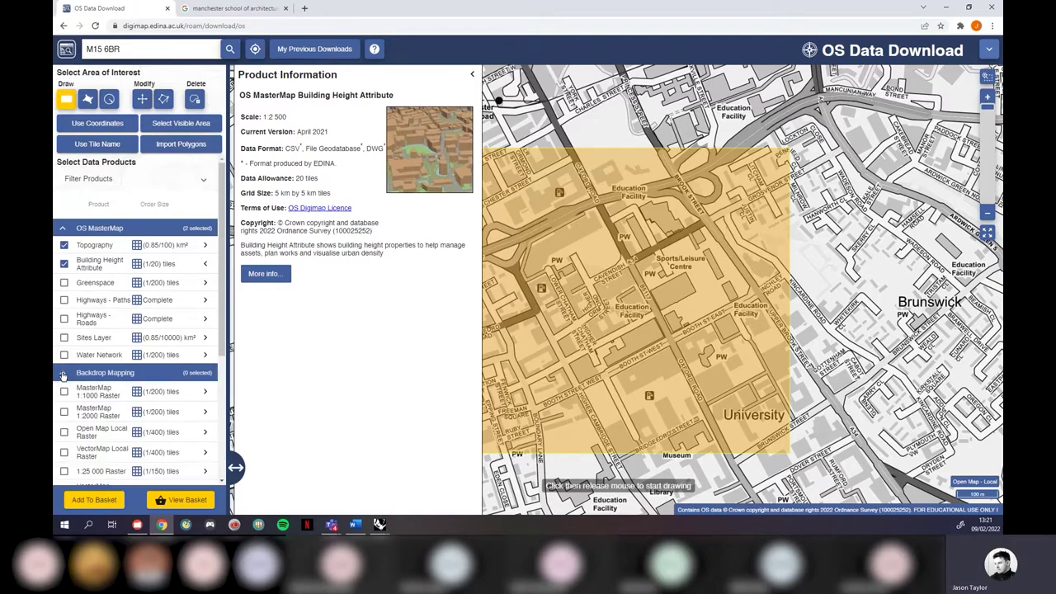
left_click(206, 391)
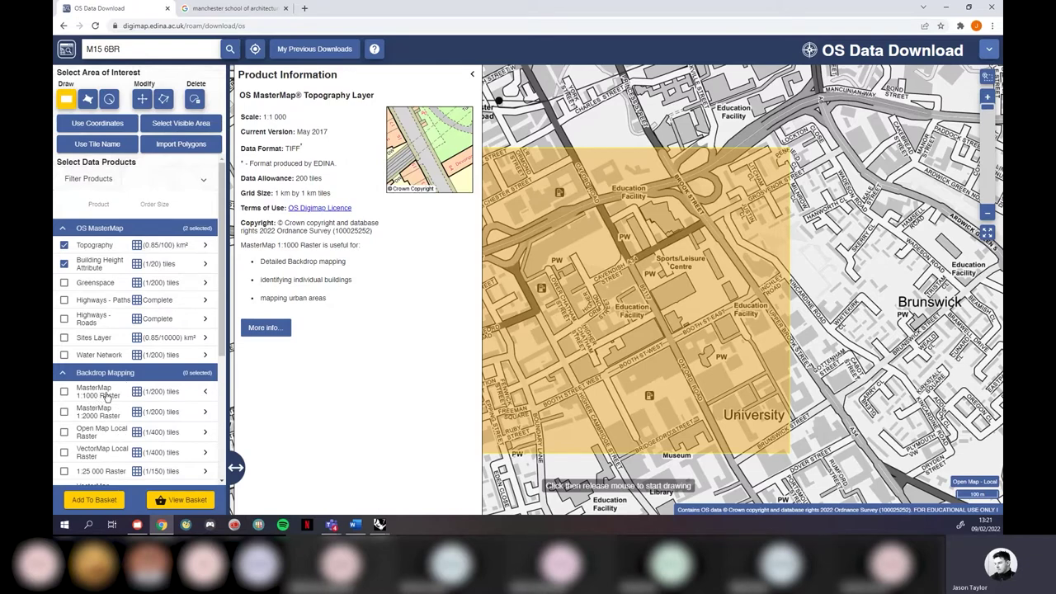
left_click(88, 395)
left_click(62, 373)
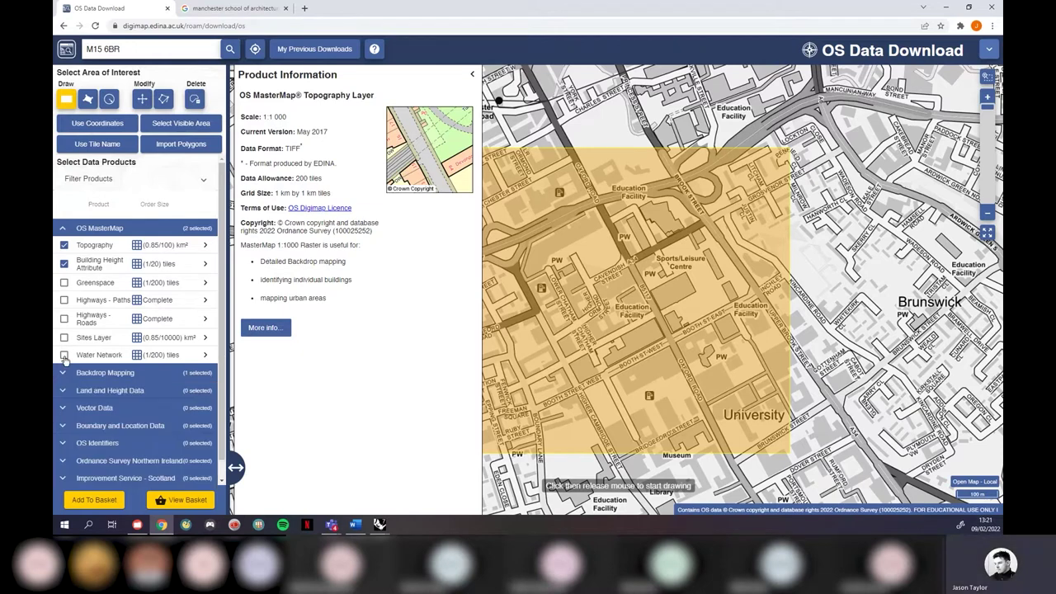
left_click(64, 228)
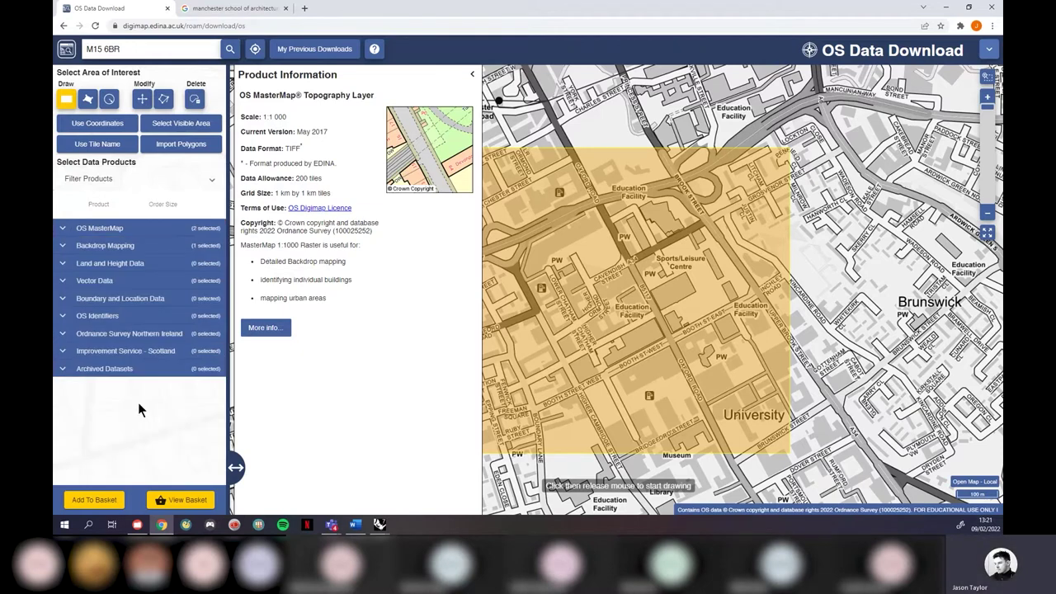
Step: Expand Land and Height Data and check the data formats in the OS Terrain 5 Contours product information
left_click(63, 264)
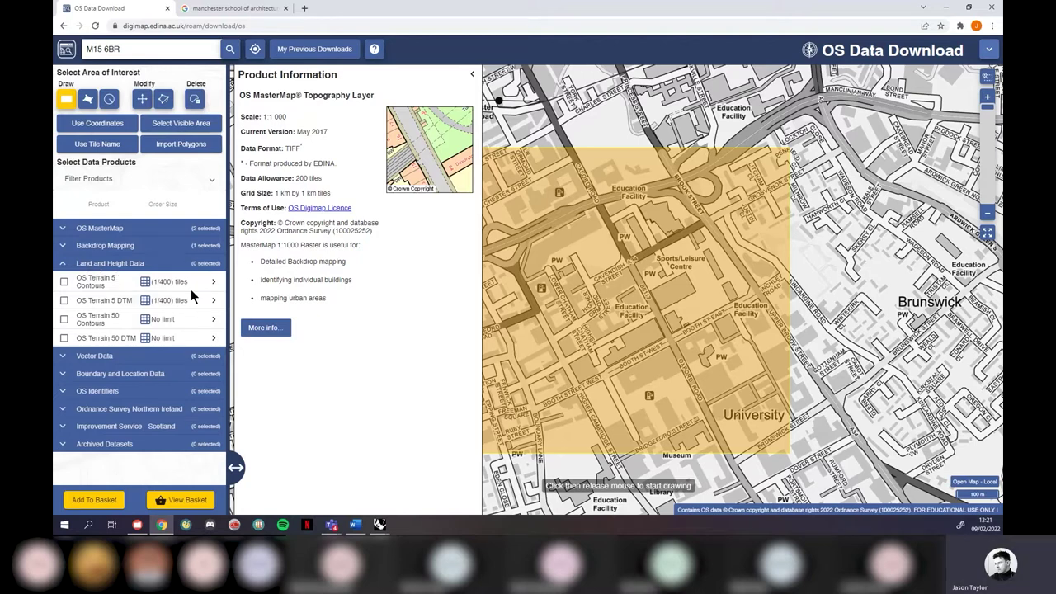
left_click(215, 284)
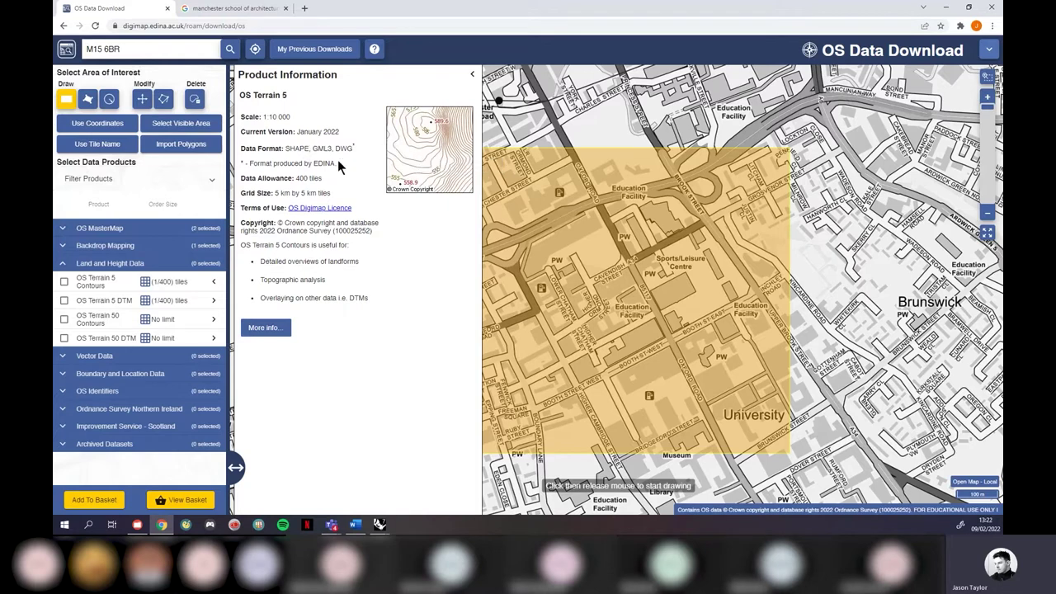
left_click_drag(279, 95, 290, 96)
left_click(360, 171)
left_click_drag(336, 149, 349, 149)
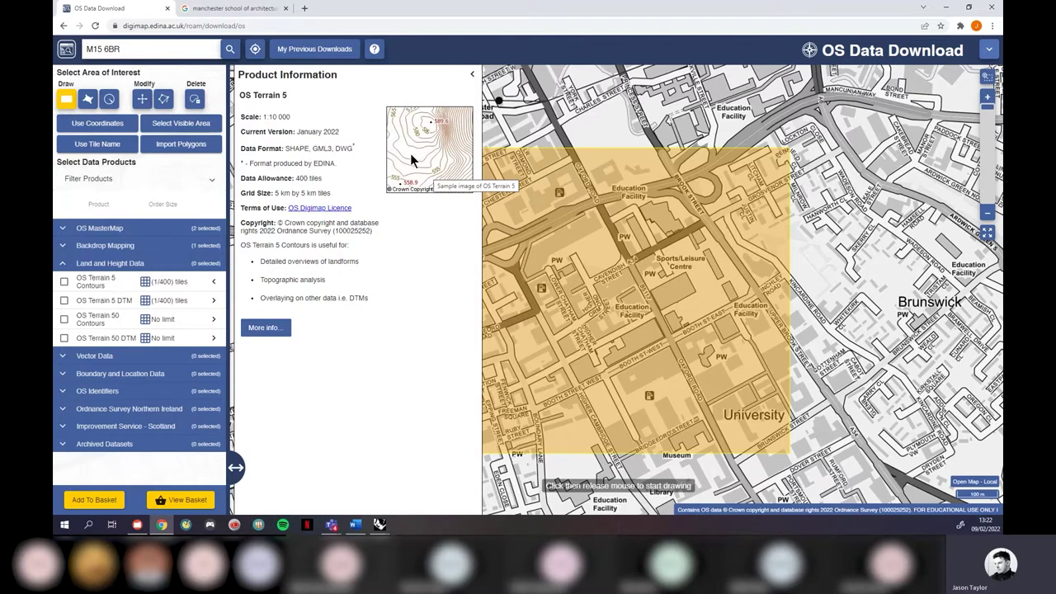
Step: Check the data formats in the OS Terrain 5 DTM product information and select that product
left_click(213, 301)
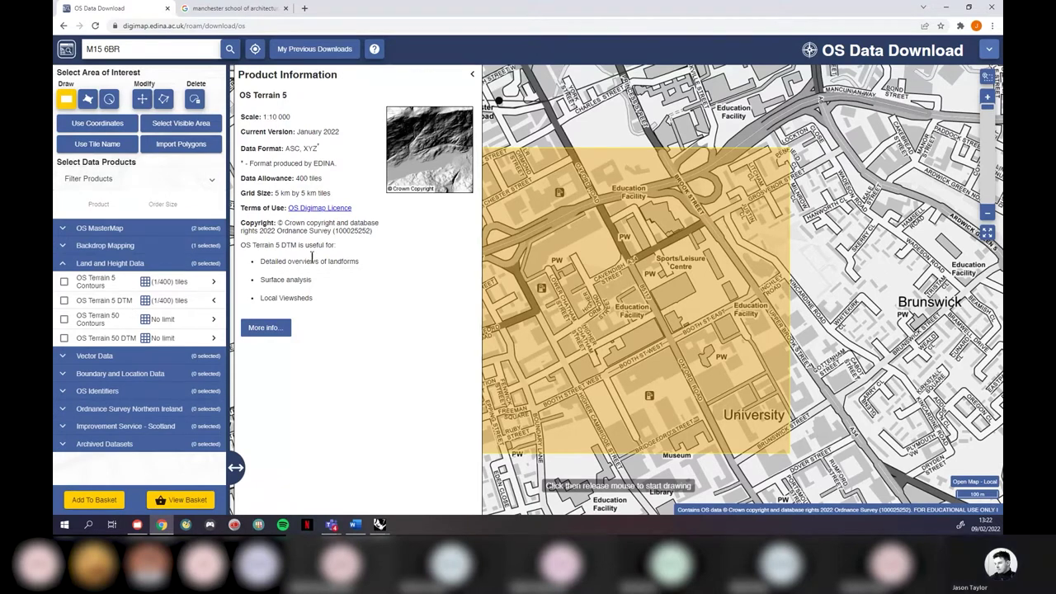
double_click(314, 148)
left_click(320, 155)
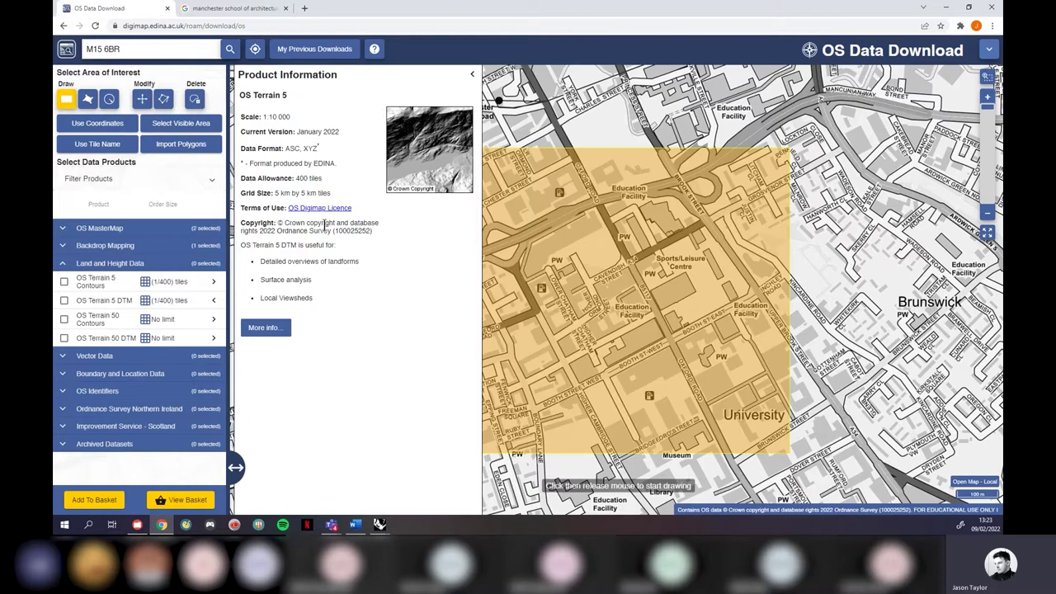
left_click(65, 300)
Step: Review the selected products in the OS MasterMap, Backdrop Mapping and Land and Height Data groups and add them to the basket
left_click(65, 246)
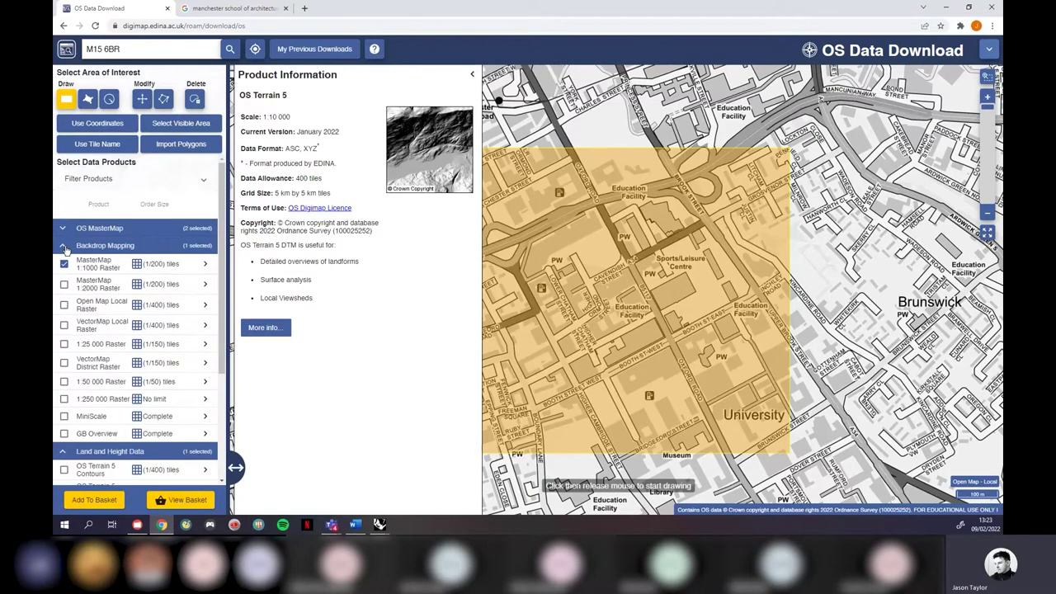
scroll(99, 330, "down", 3)
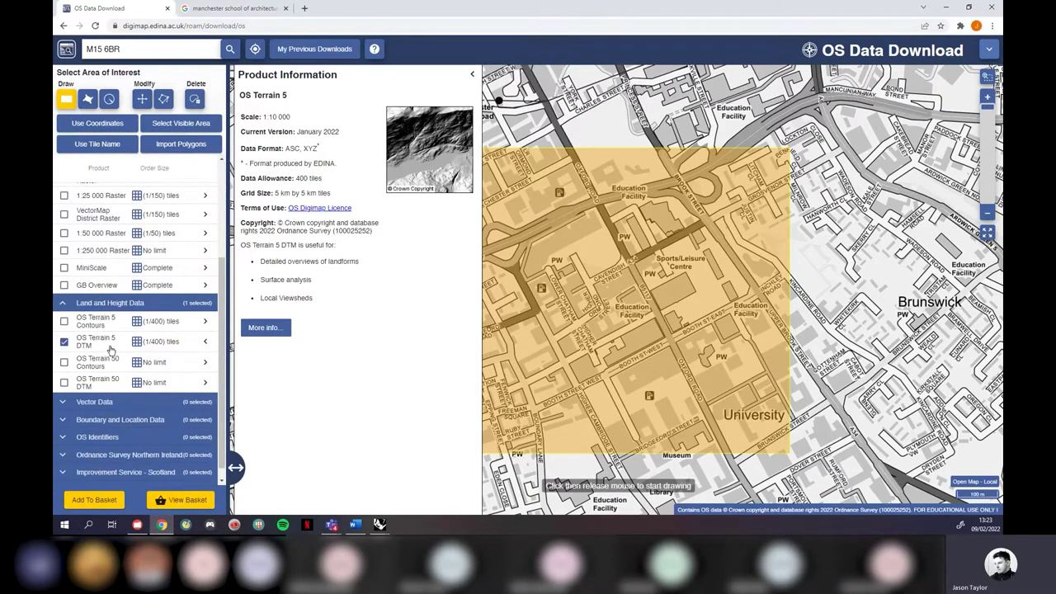
scroll(116, 347, "up", 3)
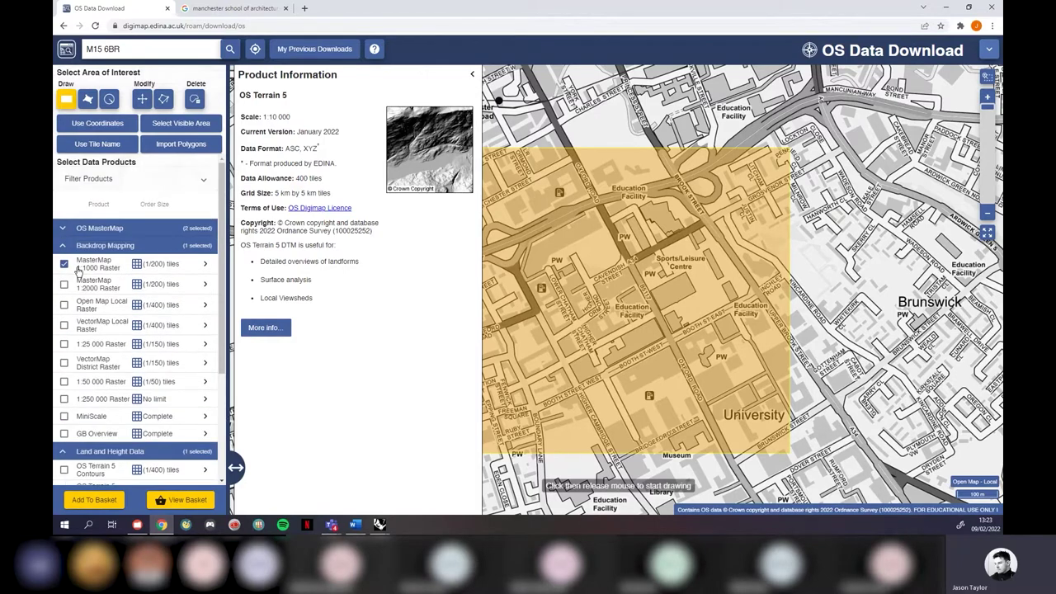
left_click(64, 228)
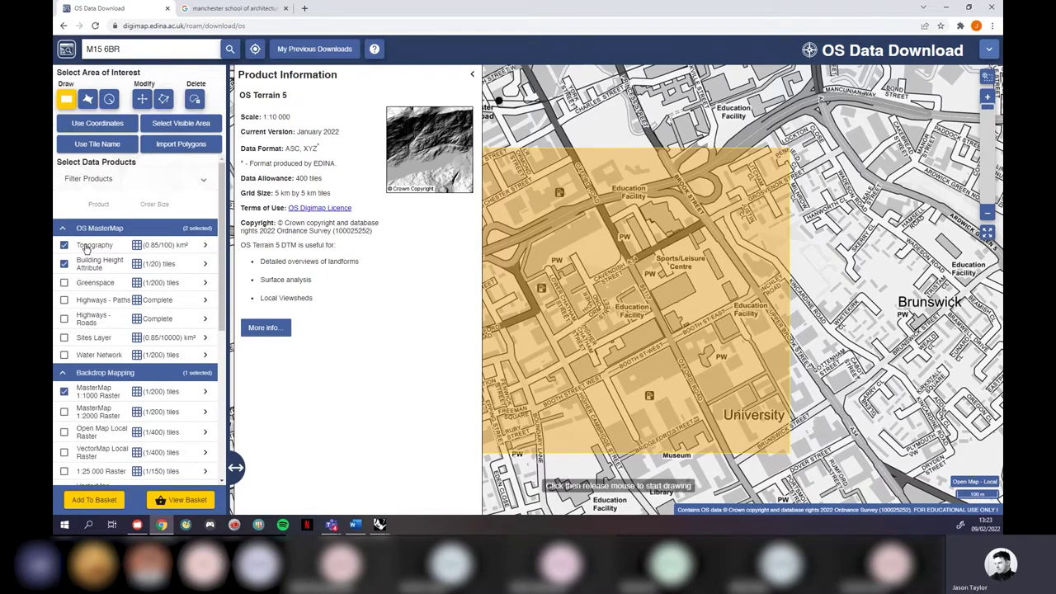
scroll(99, 264, "down", 1)
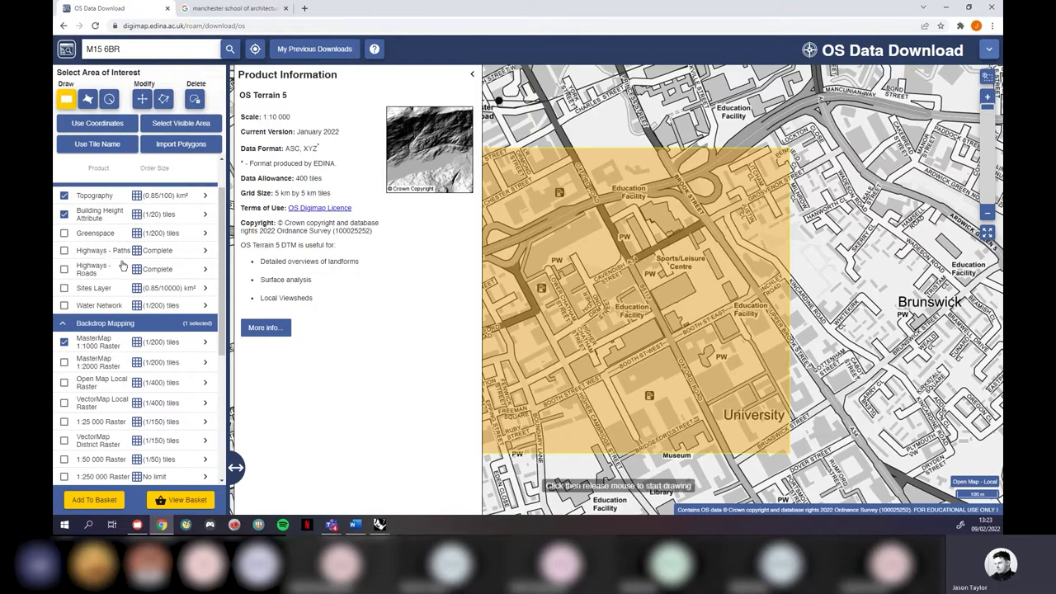
scroll(121, 265, "down", 5)
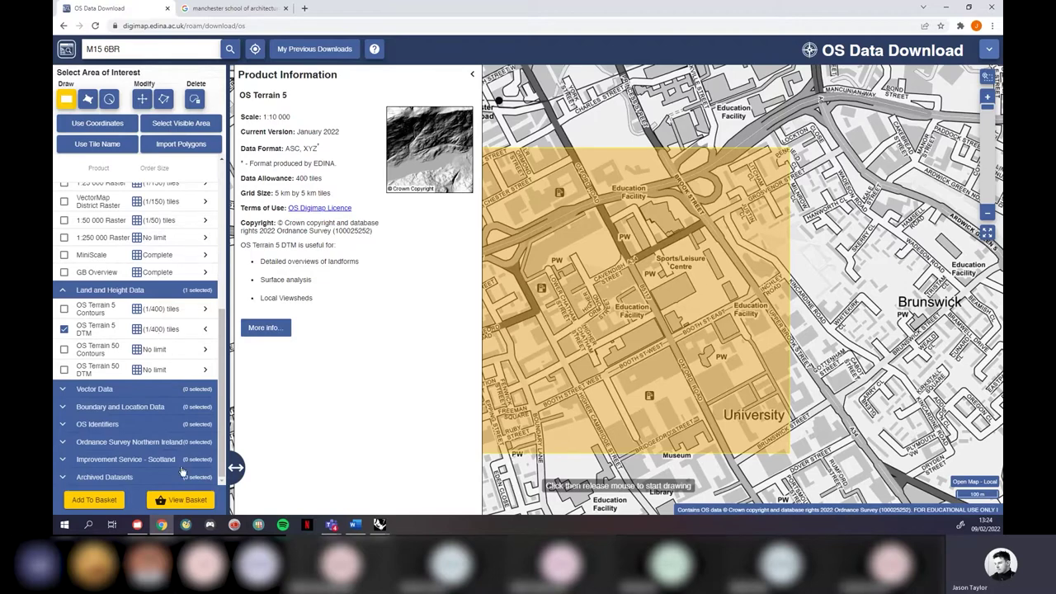
left_click(89, 501)
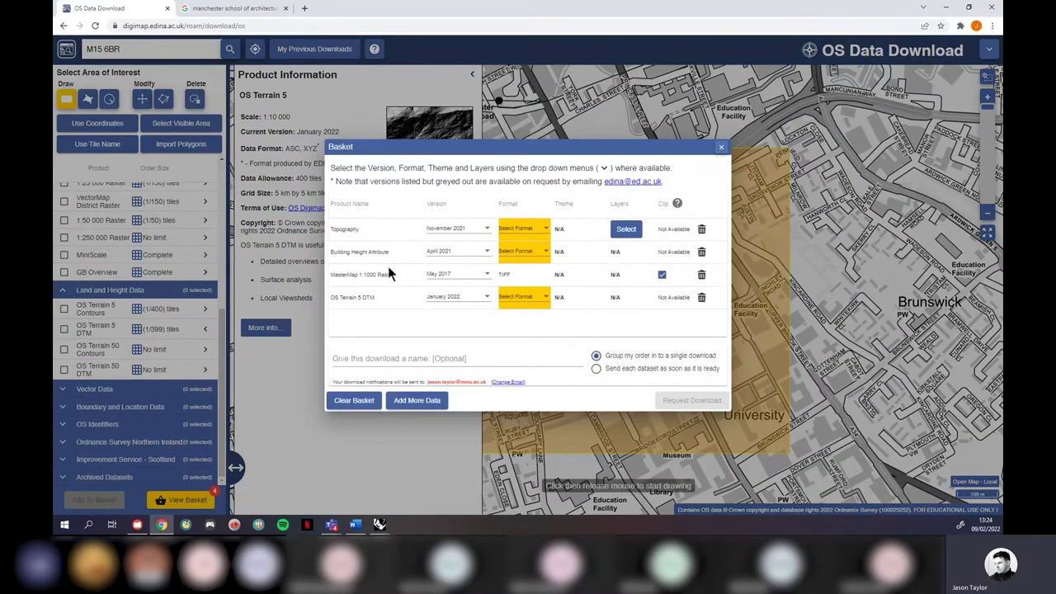
Step: Set the basket formats to DWG for Topography and Building Height Attribute, and XYZ for OS Terrain 5 DTM
left_click(535, 235)
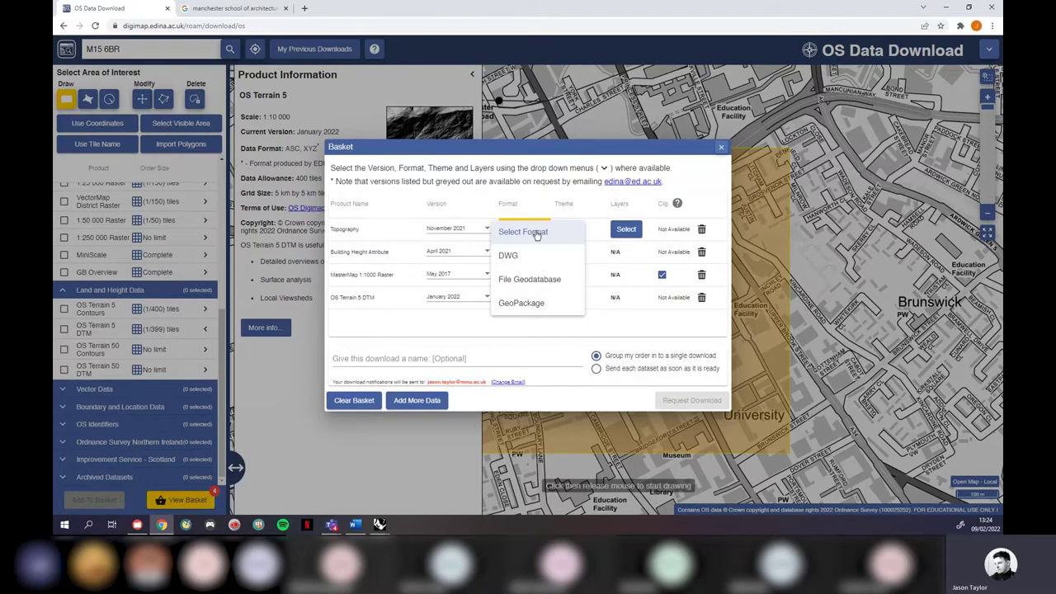
left_click(519, 256)
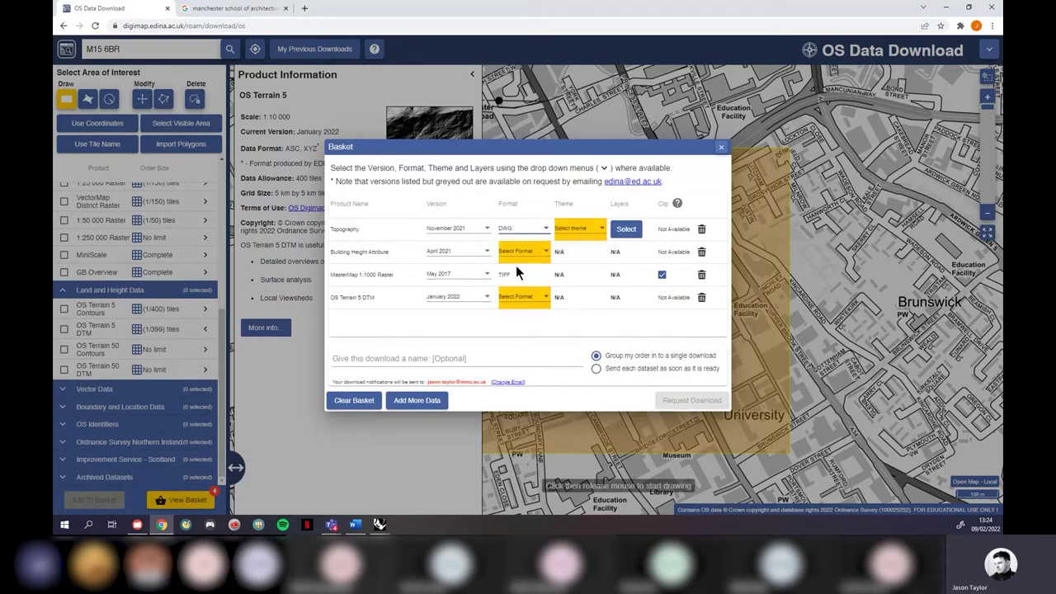
left_click(509, 252)
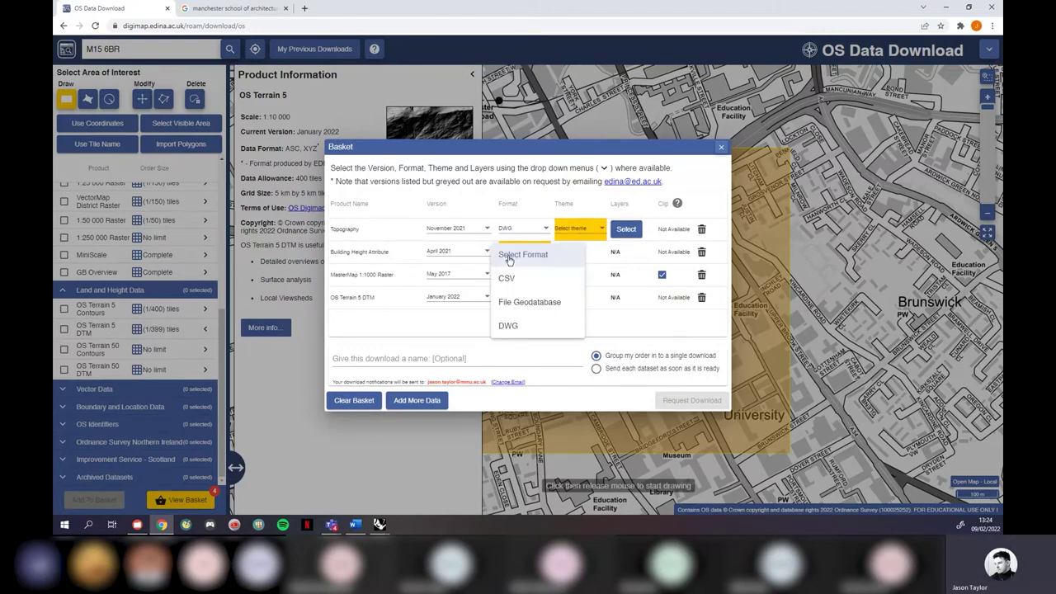
left_click(513, 326)
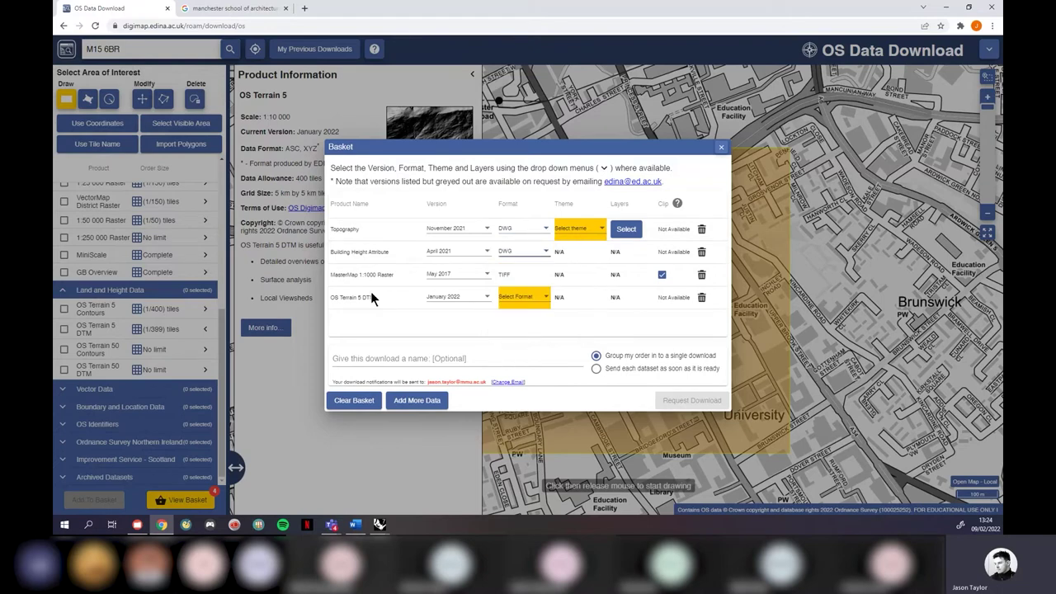
left_click(516, 302)
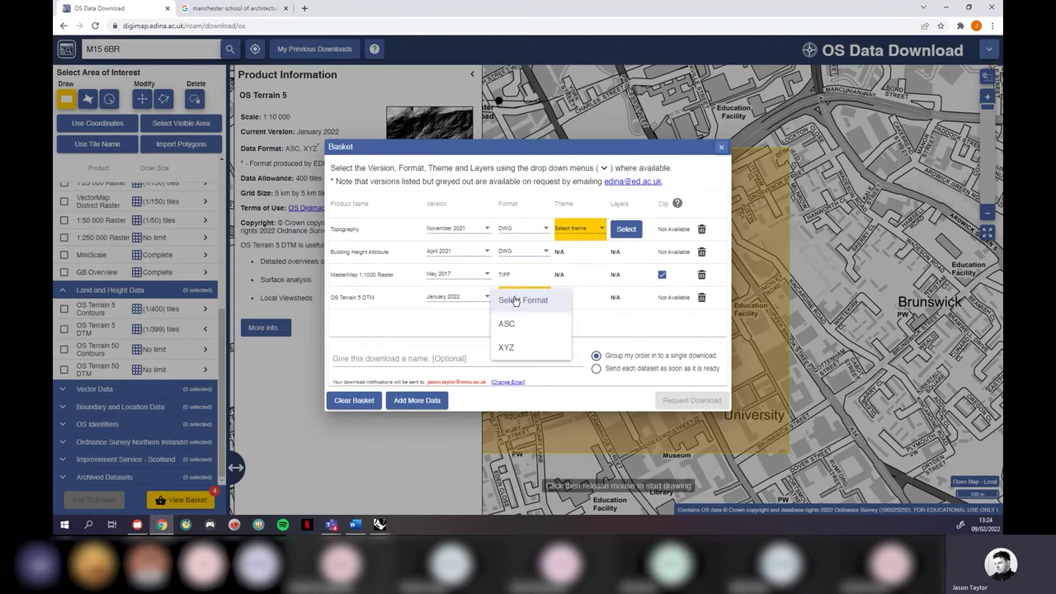
left_click(506, 350)
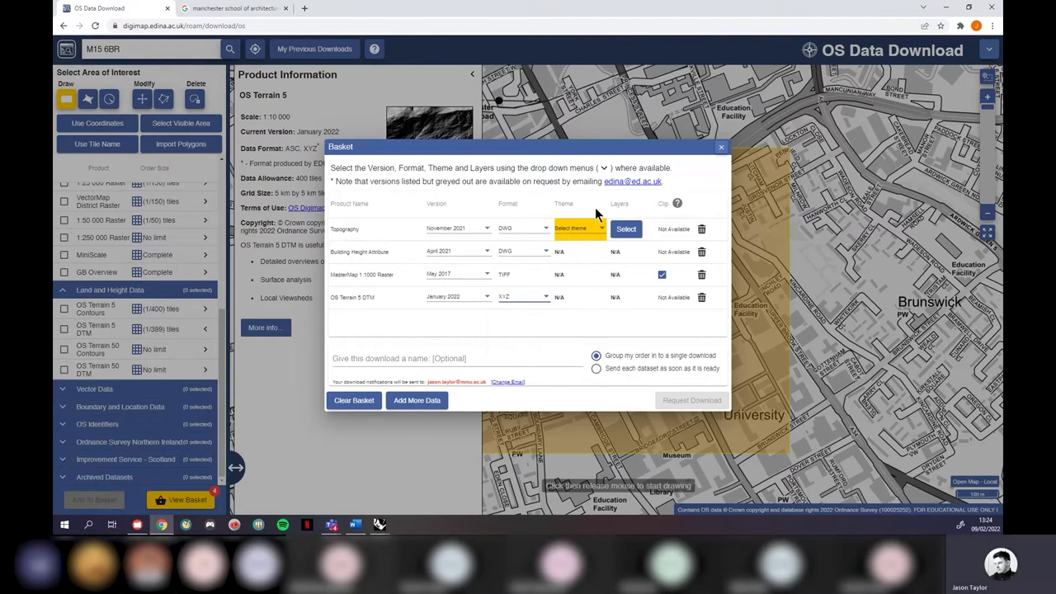
Step: Set the theme of the Topography item in the basket to Standard
left_click(578, 231)
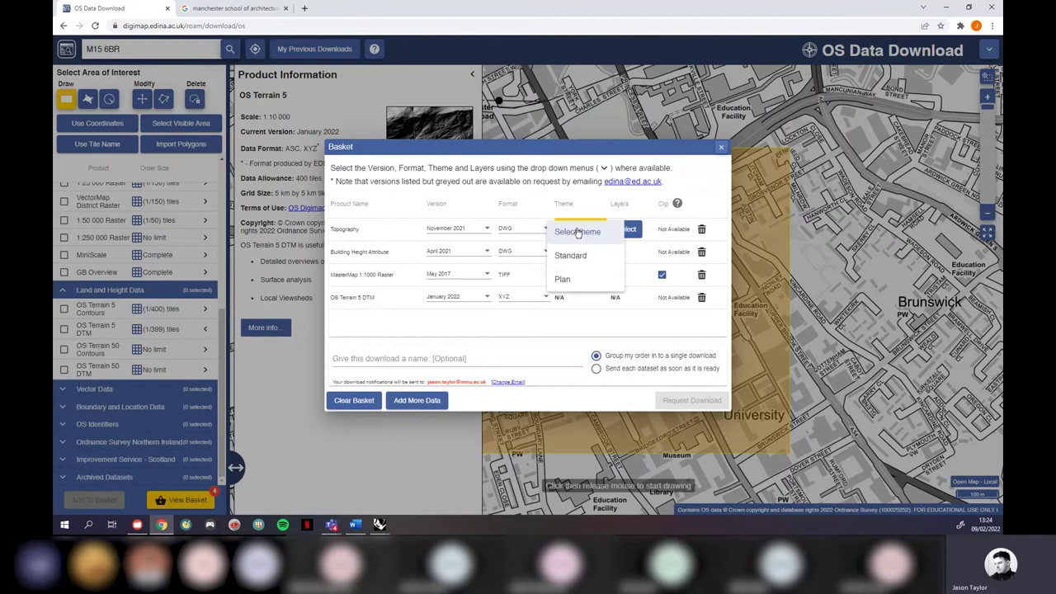
left_click(597, 205)
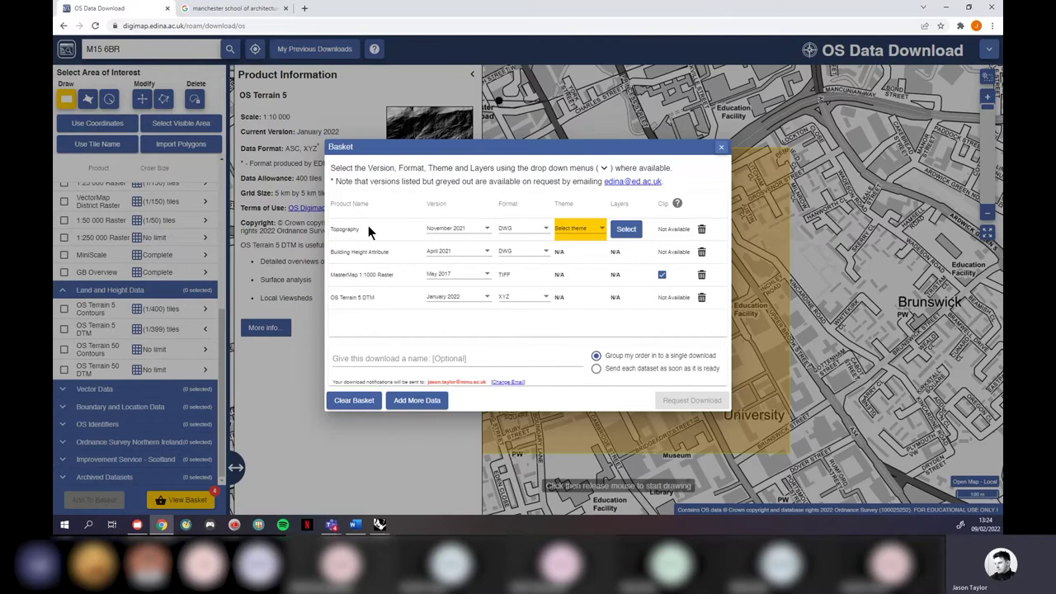
left_click(574, 228)
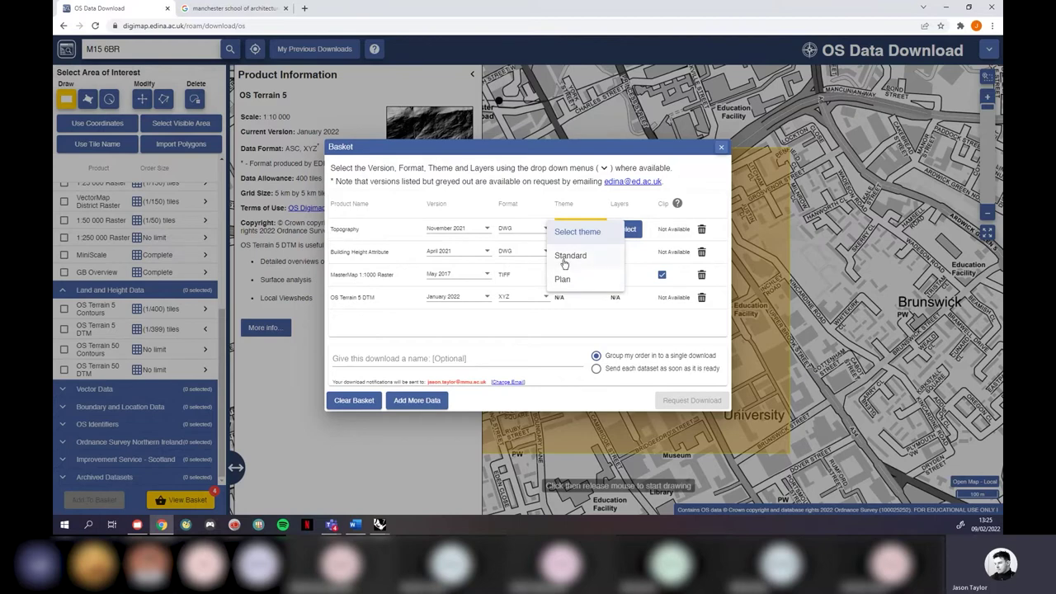
left_click(564, 258)
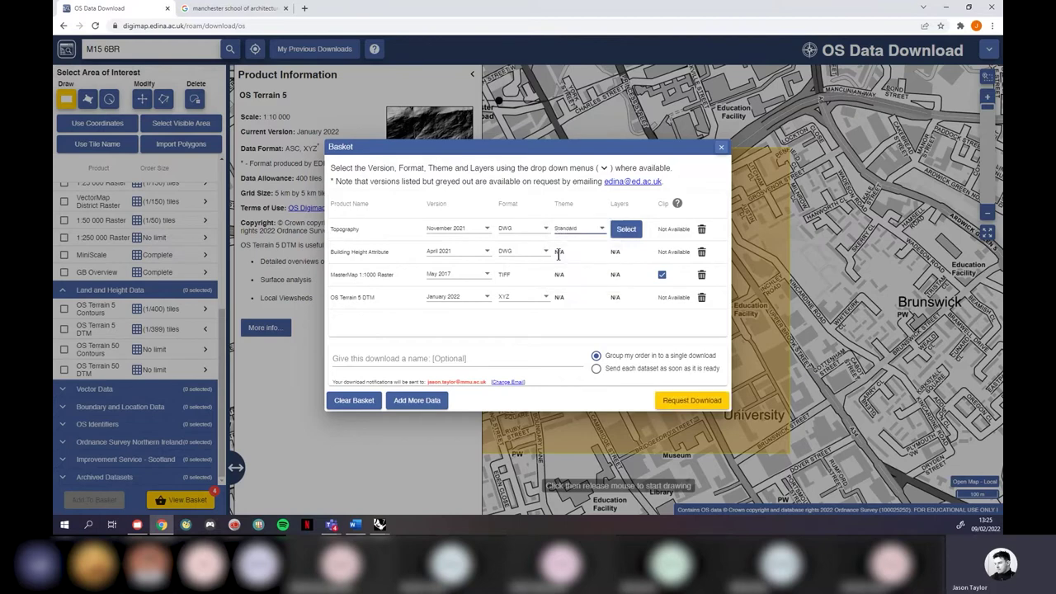
Step: Add a second Topography item to the basket with the DWG format and the Plan theme
left_click(416, 402)
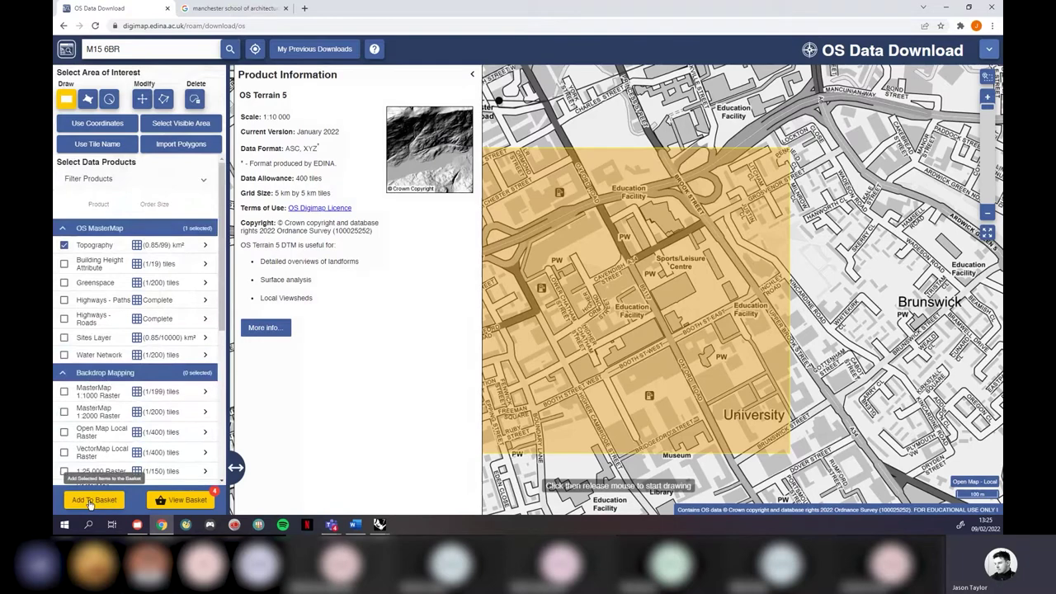
left_click(93, 500)
left_click(518, 327)
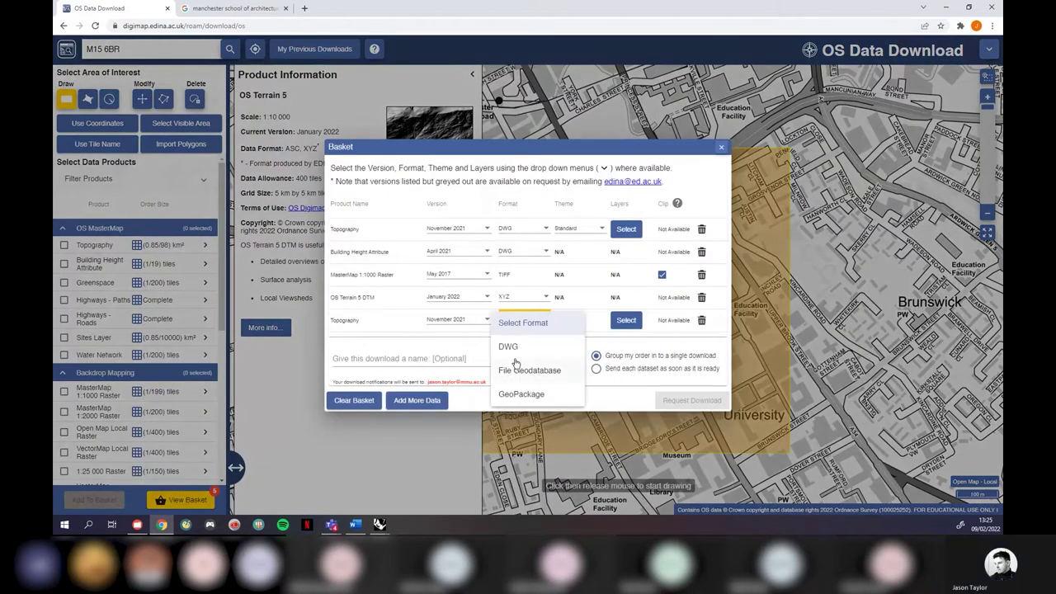
left_click(521, 345)
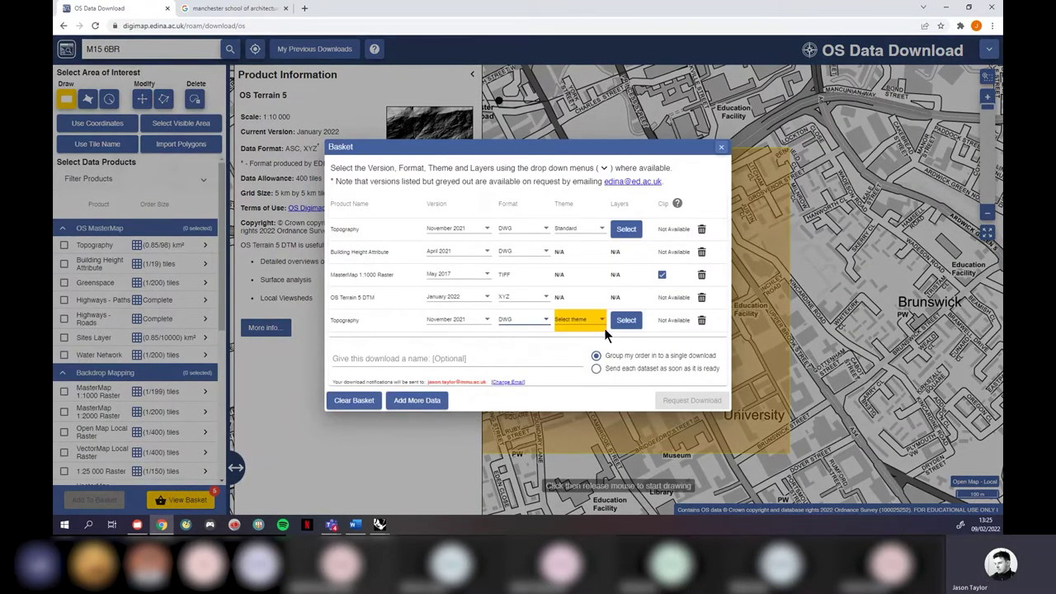
left_click(580, 321)
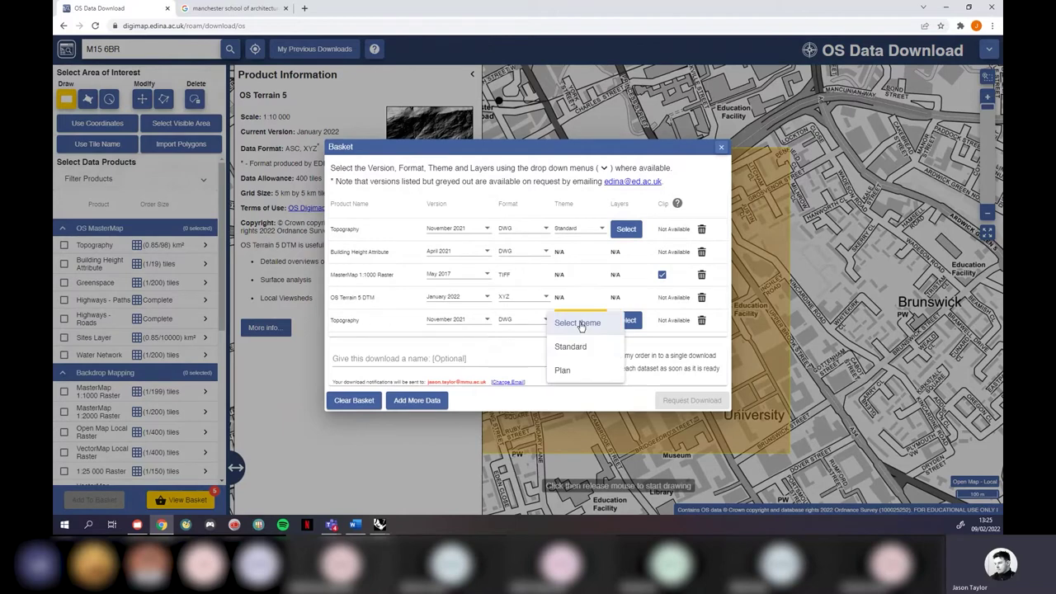
left_click(573, 370)
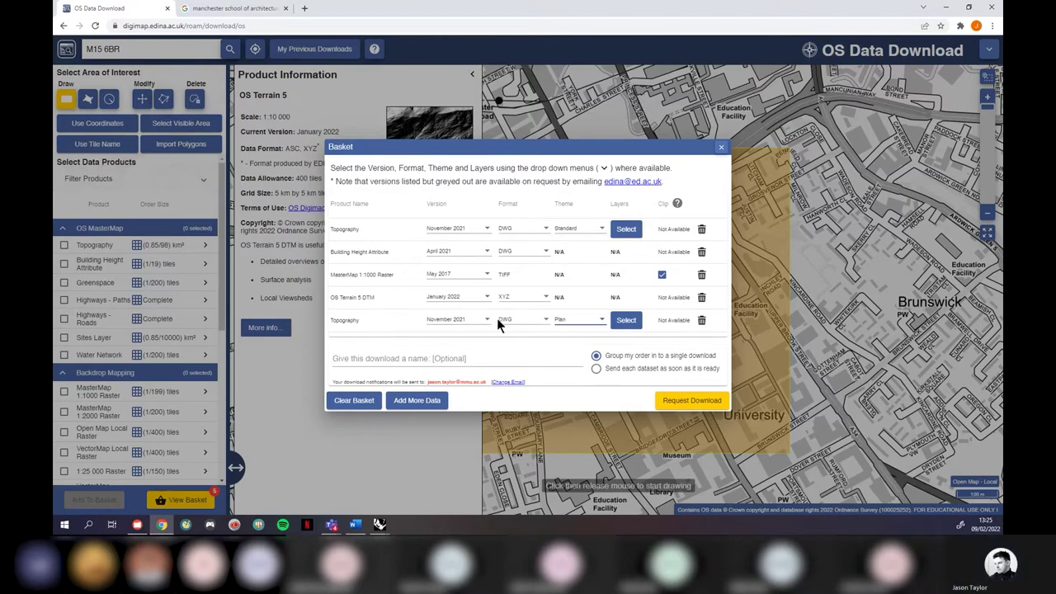
Step: Name the download "MSA Model 1"
left_click(479, 357)
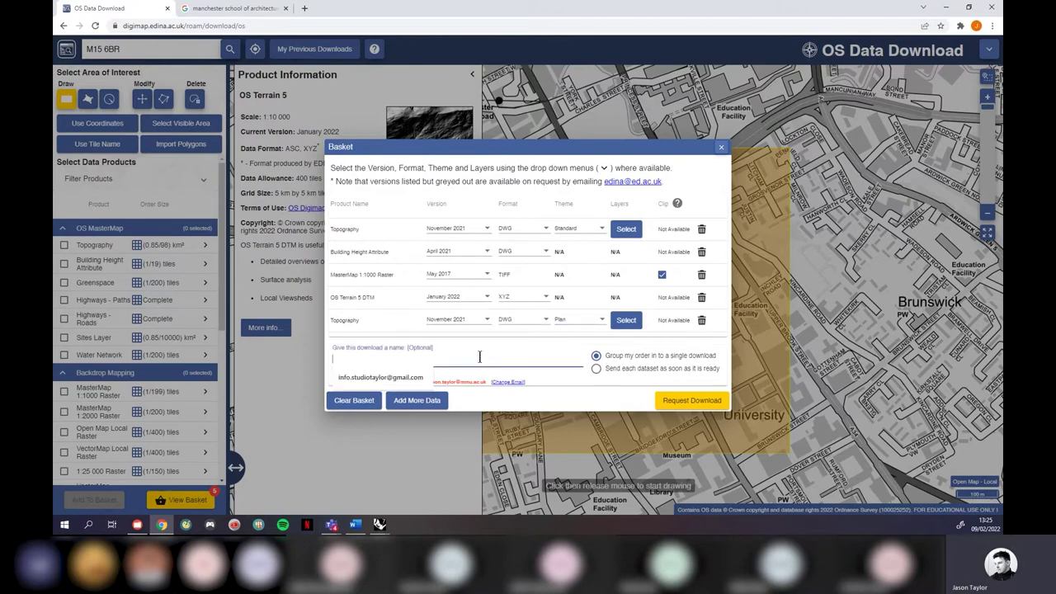
type("MSA Model 1")
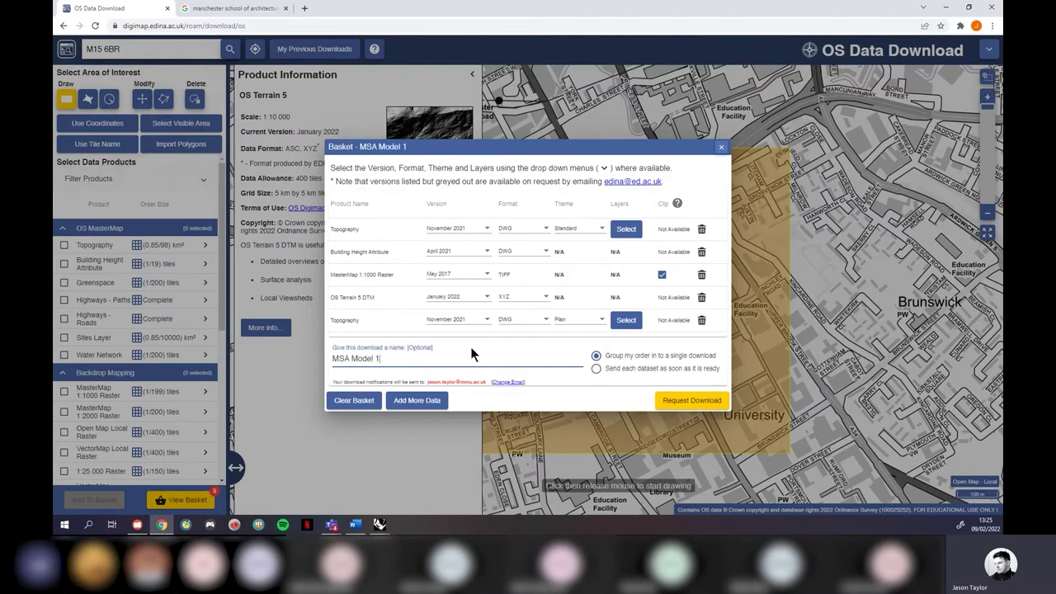
Step: Submit the MSA Model 1 download request and dismiss the order confirmation
left_click(687, 403)
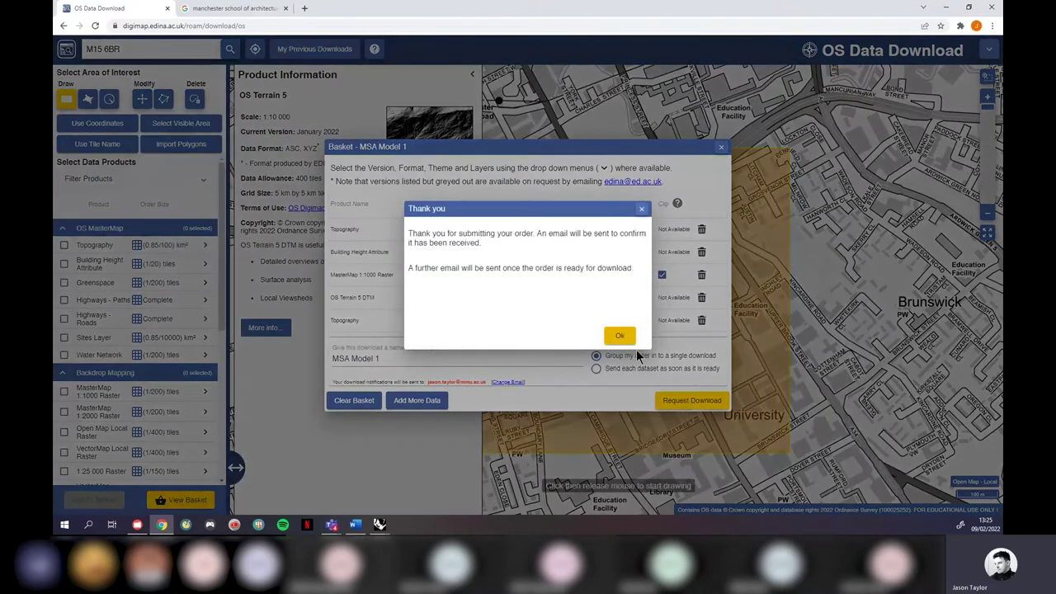
left_click(619, 336)
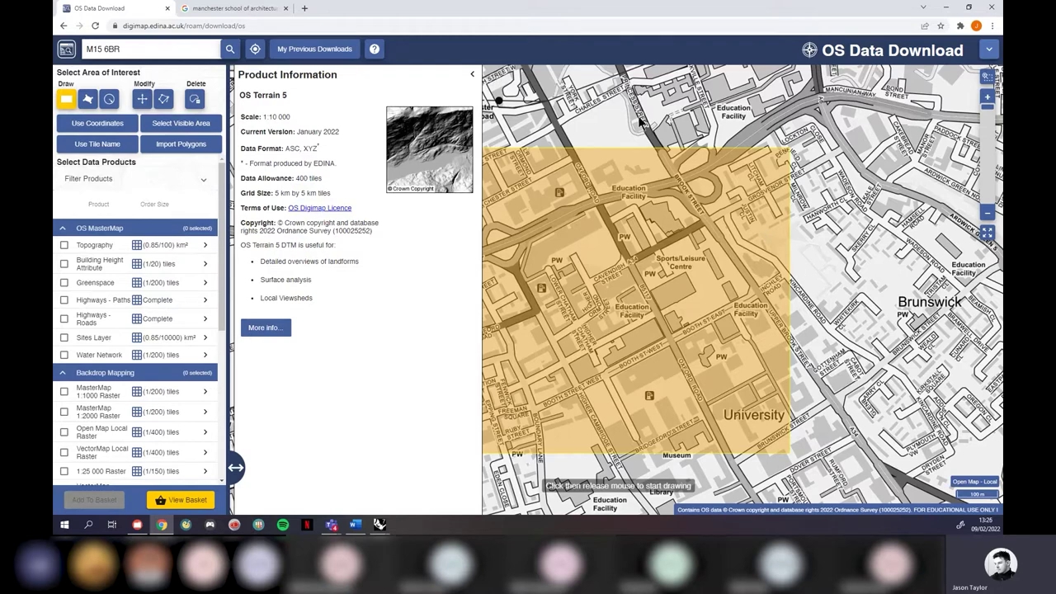
Step: Minimise the browser and close the Bathy test and HUDDERSFIELD MODEL files in Rhino
left_click(944, 10)
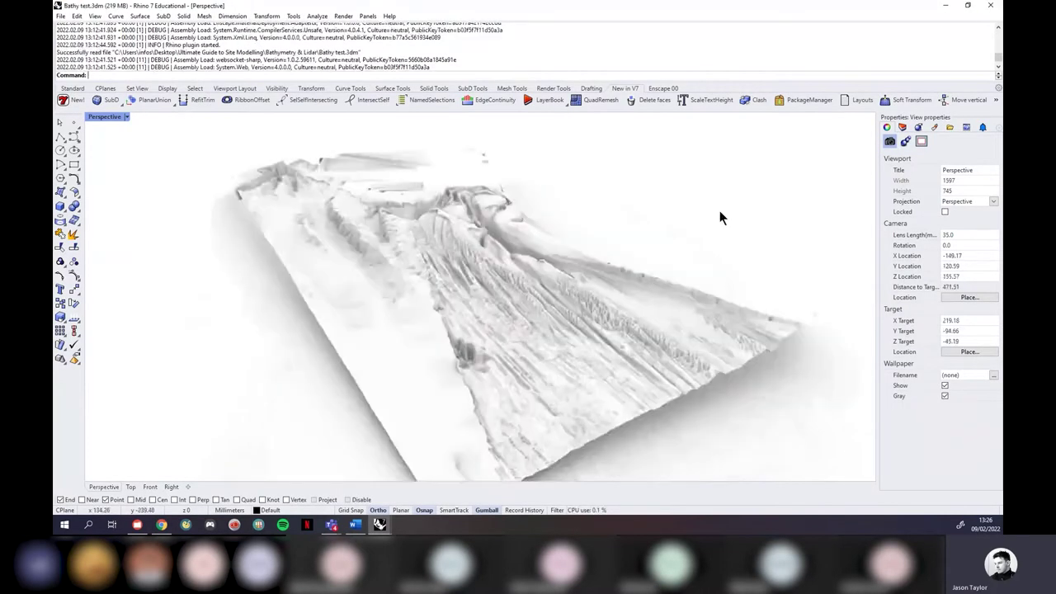
left_click(990, 5)
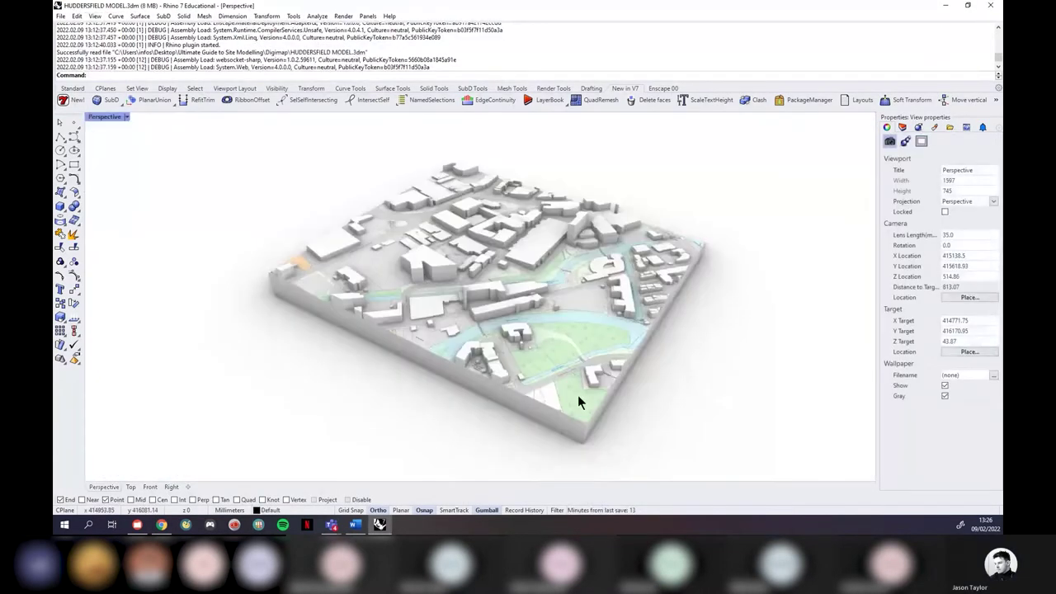
left_click(990, 5)
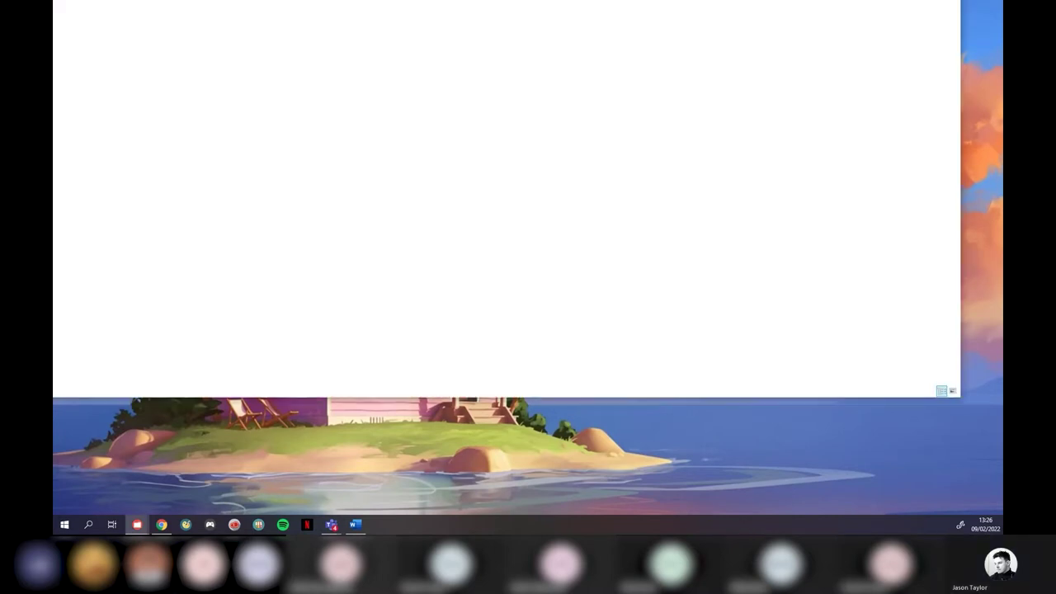
Step: Maximise the File Explorer window and open the Digimap folder in Ultimate Guide to Site Modelling
key("super+Left")
left_click(352, 236)
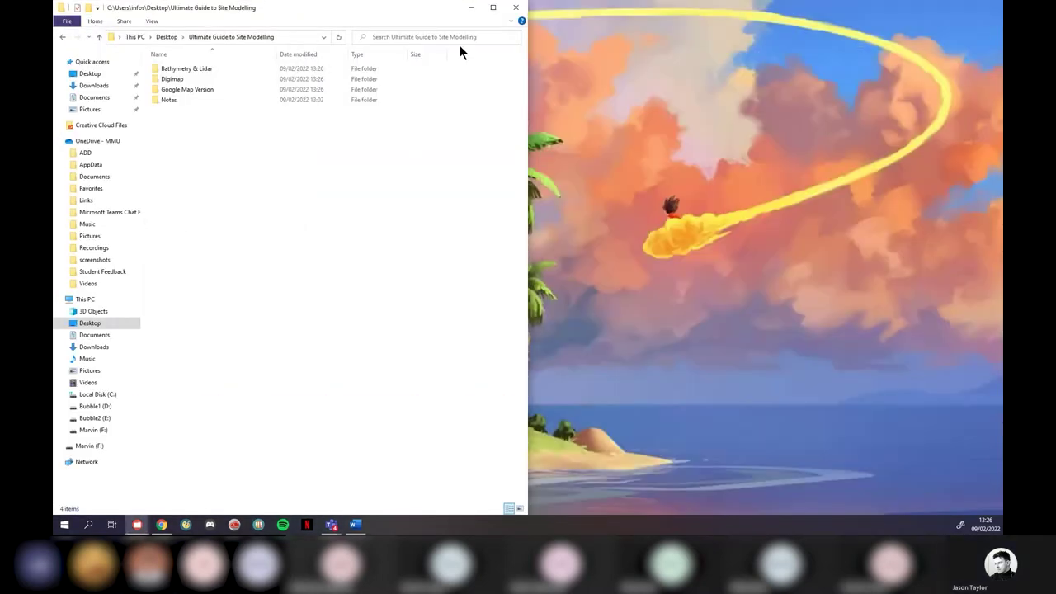
left_click(492, 8)
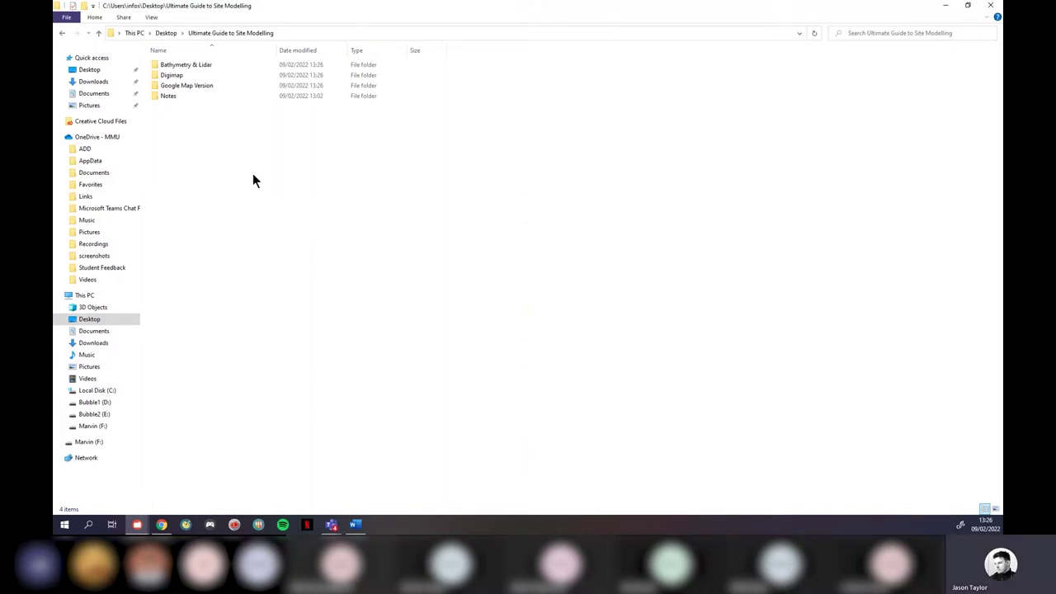
double_click(183, 75)
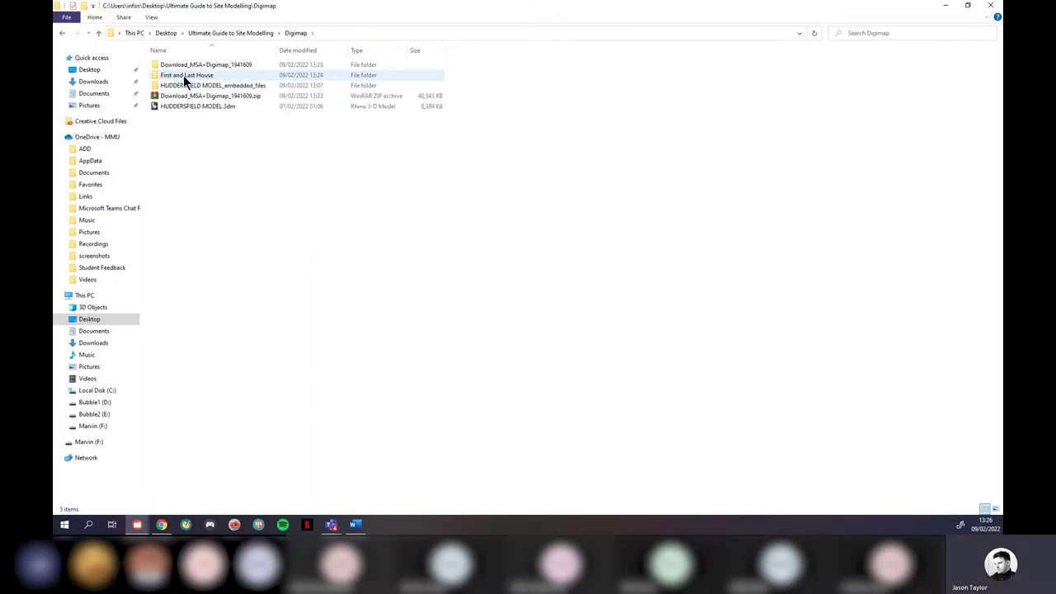
Step: View the contents of the downloaded MSA+Digimap ZIP archive in WinRAR and close it without extracting
left_click(219, 96)
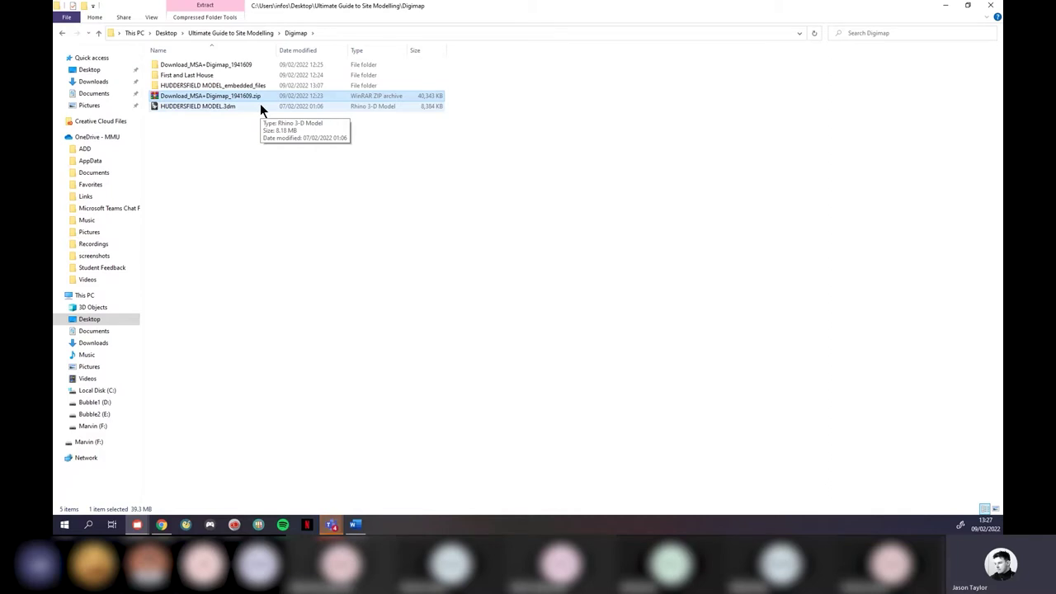
left_click(252, 175)
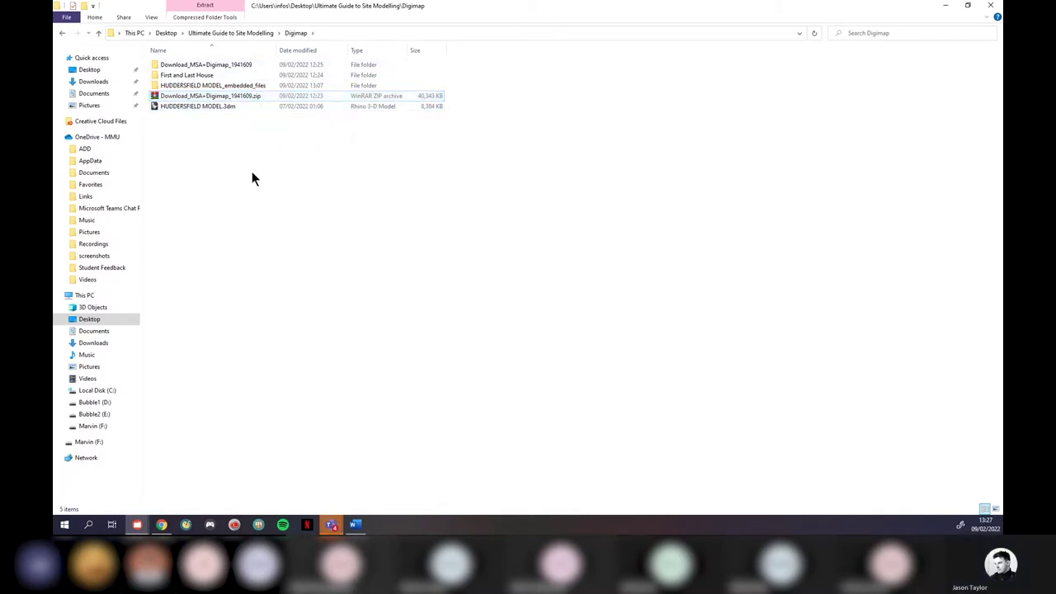
left_click(208, 97)
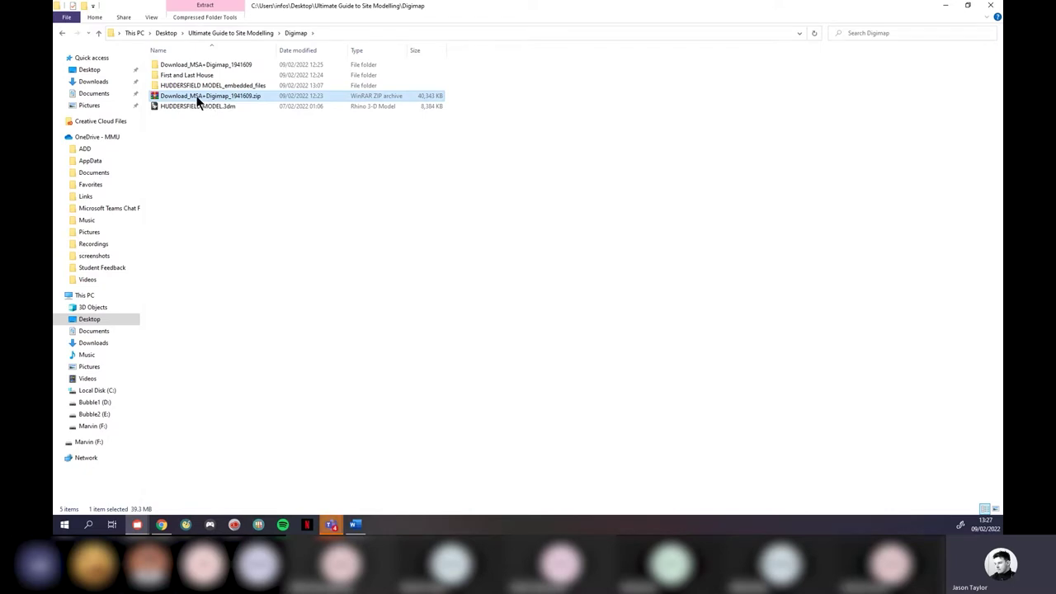
right_click(196, 95)
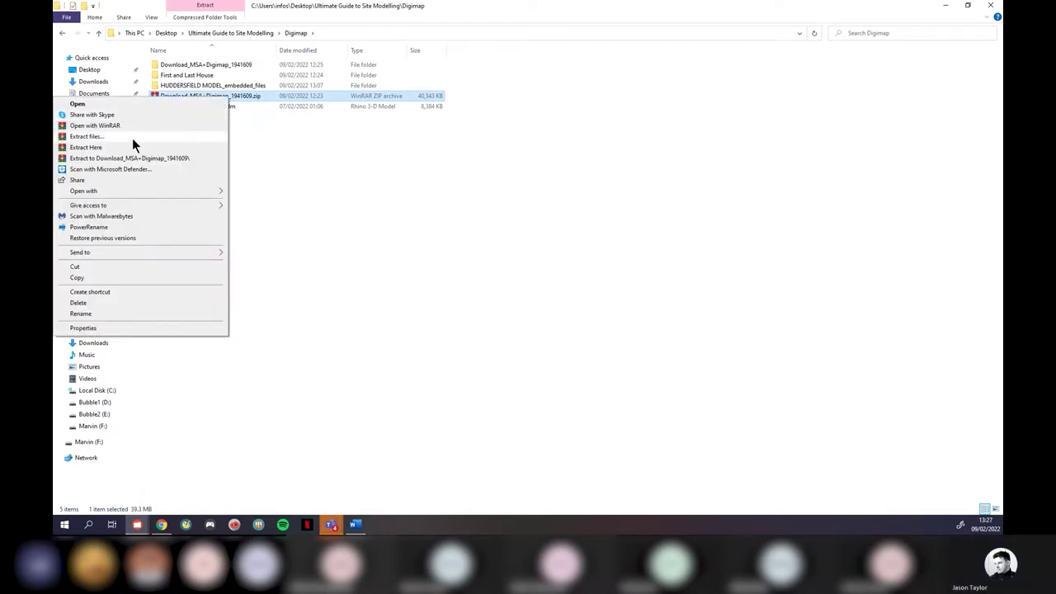
left_click(346, 177)
double_click(171, 97)
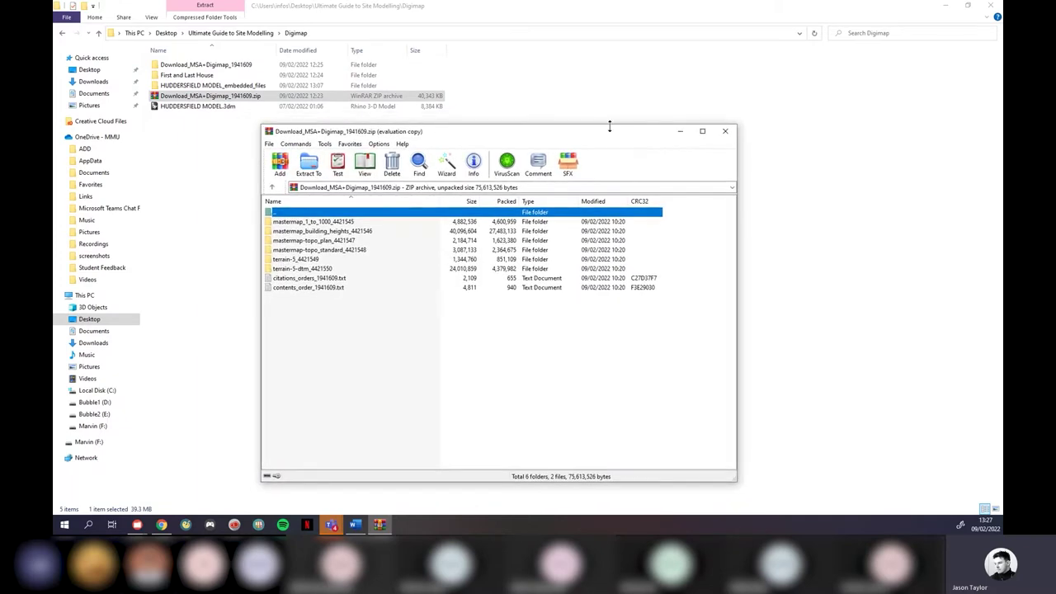
left_click(723, 133)
left_click(225, 169)
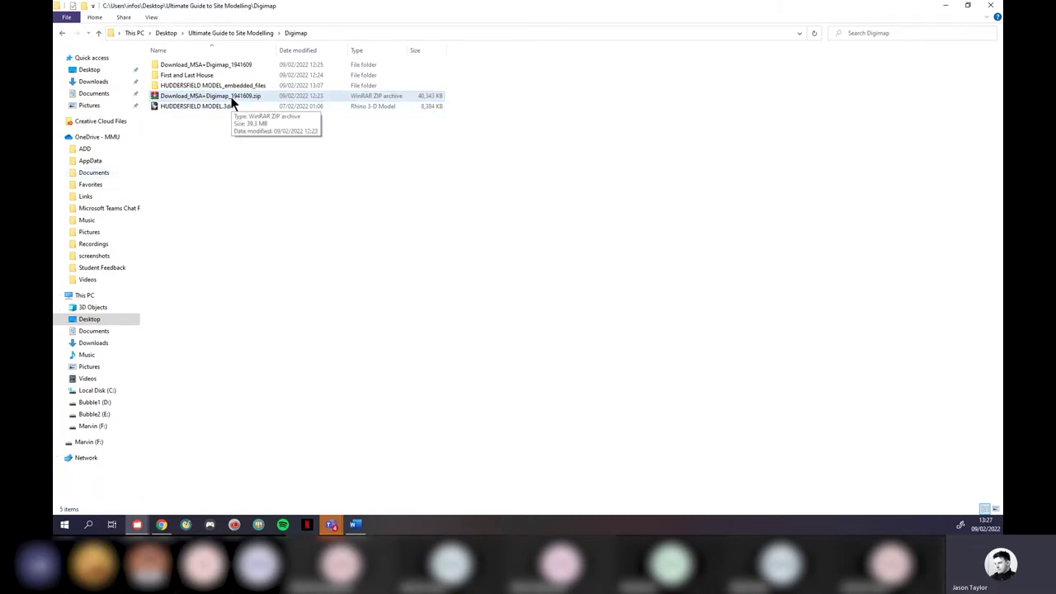
Step: Open the extracted MSA+Digimap download folder
left_click(232, 63)
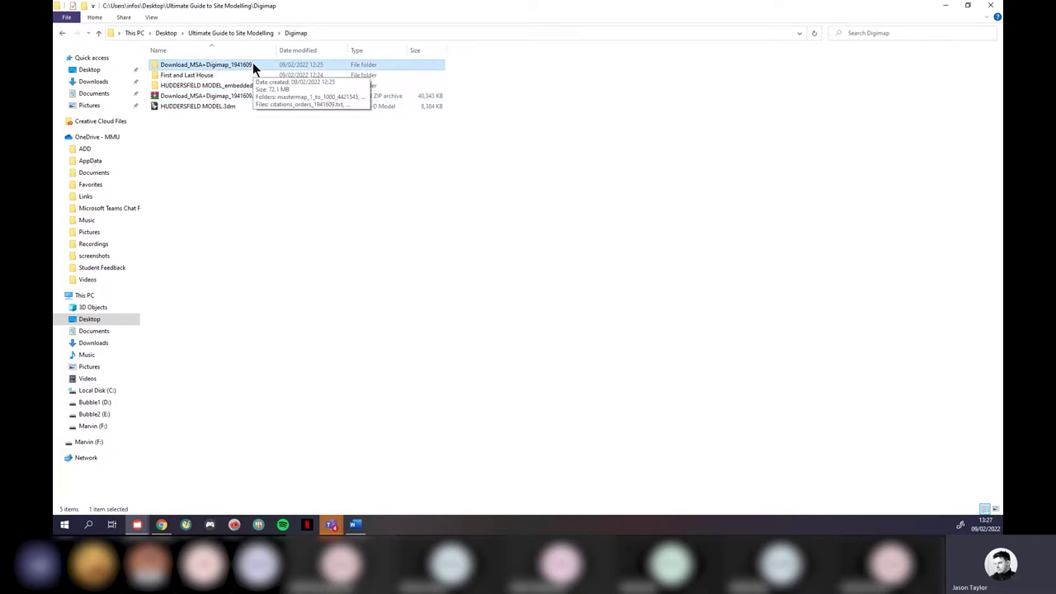
left_click(251, 97)
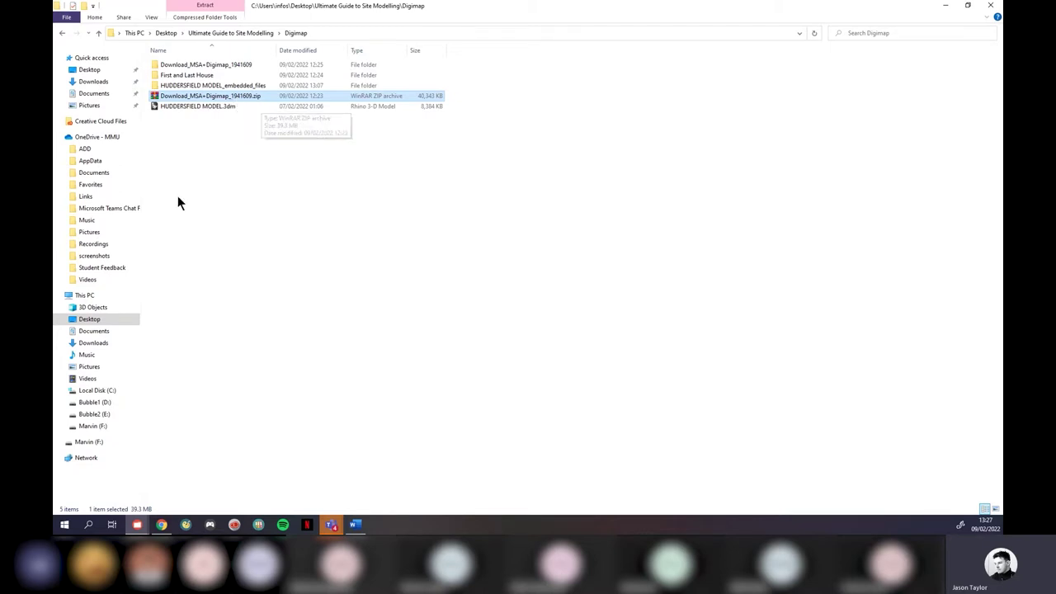
double_click(240, 64)
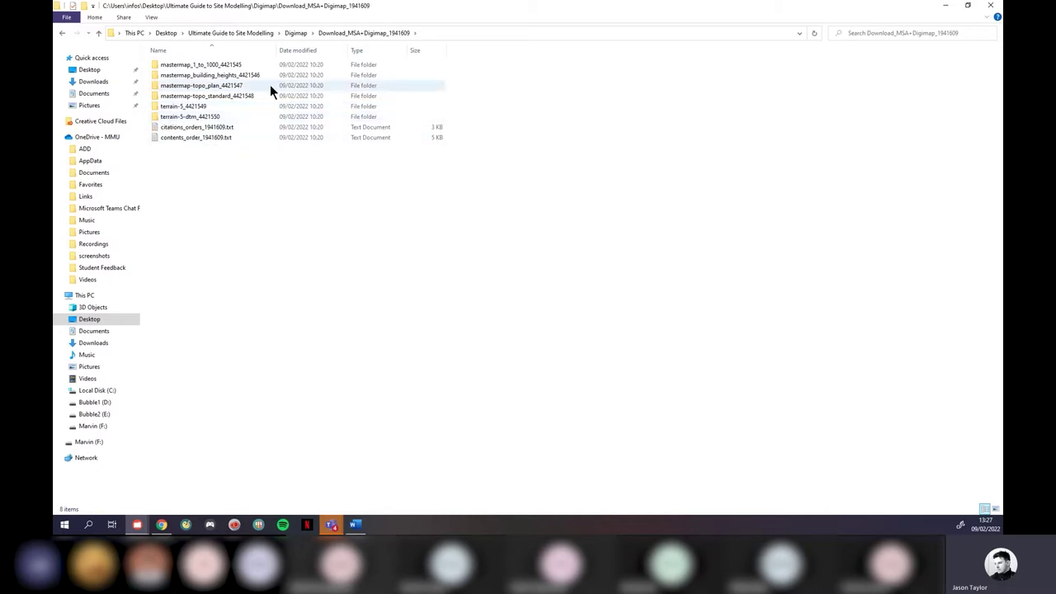
Step: View the MasterMap raster TIF from the mastermap_1_to_1000 folder and return to the download folder
double_click(241, 64)
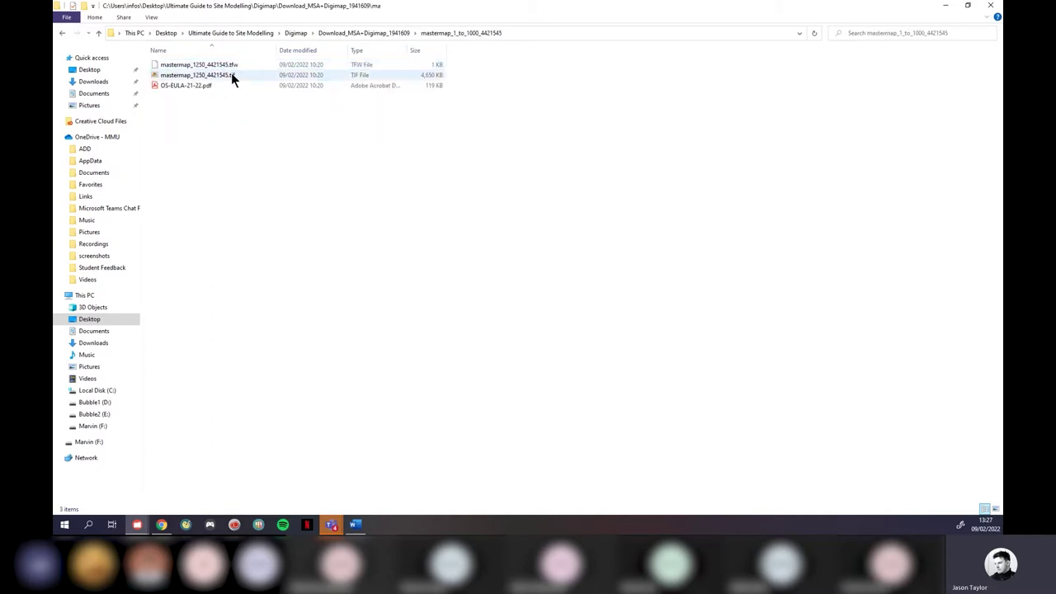
double_click(208, 74)
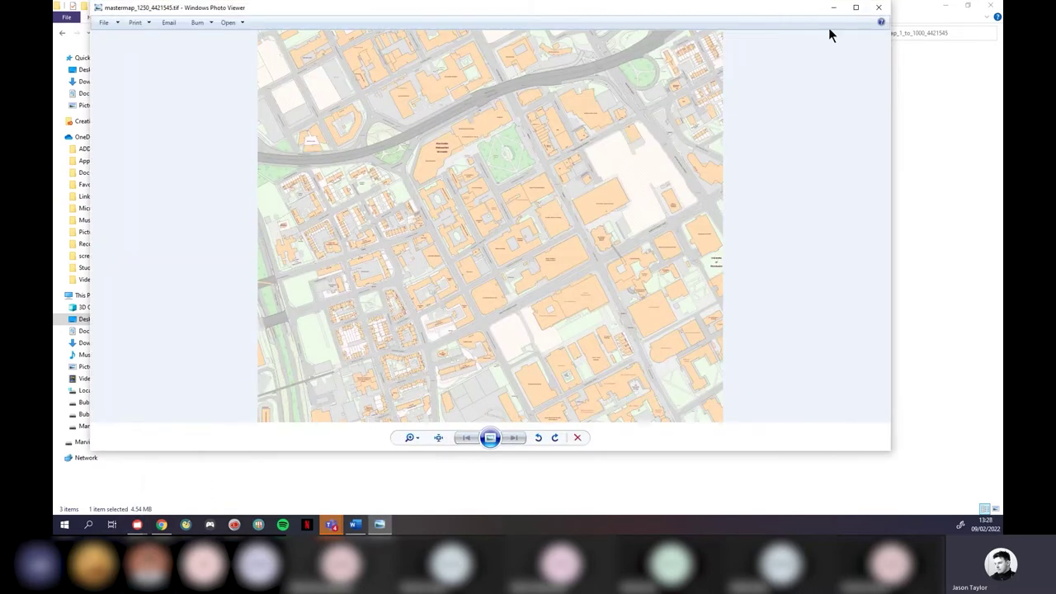
left_click(879, 8)
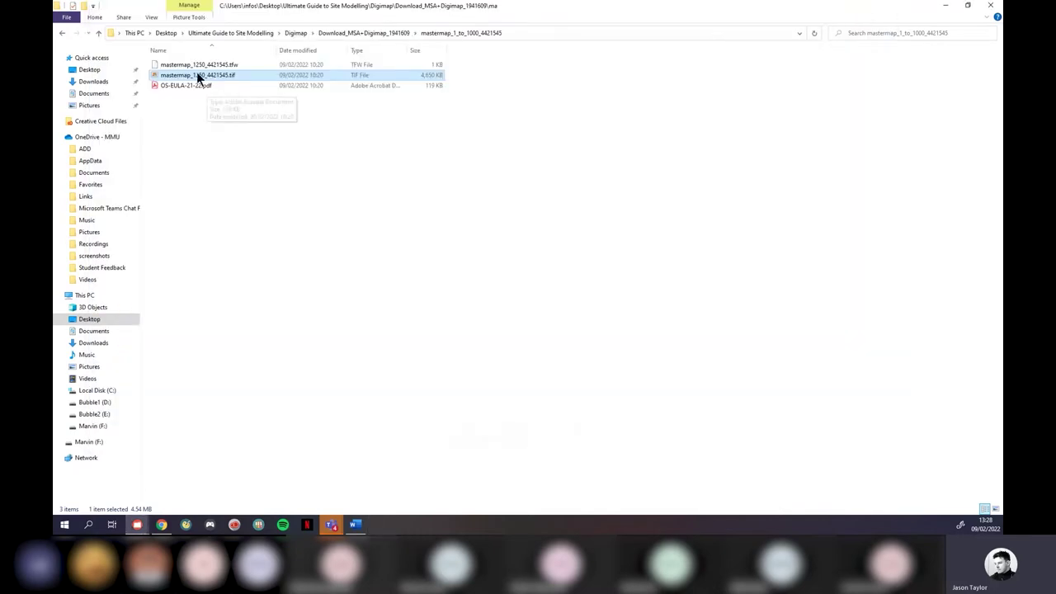
left_click(98, 32)
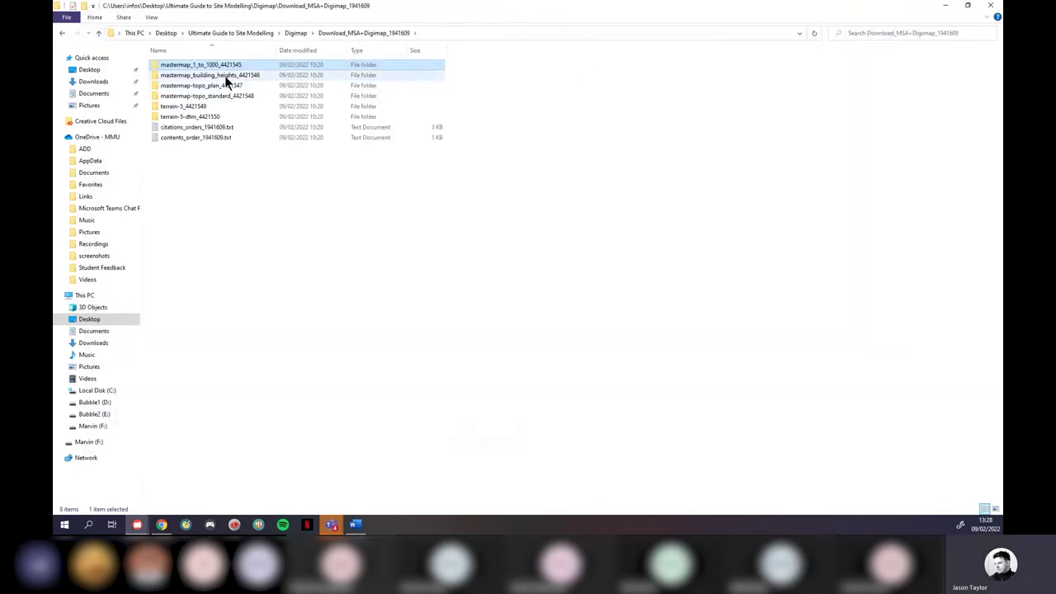
Step: Look inside the sj subfolder of mastermap_building_heights and return to the download folder
double_click(225, 75)
double_click(190, 75)
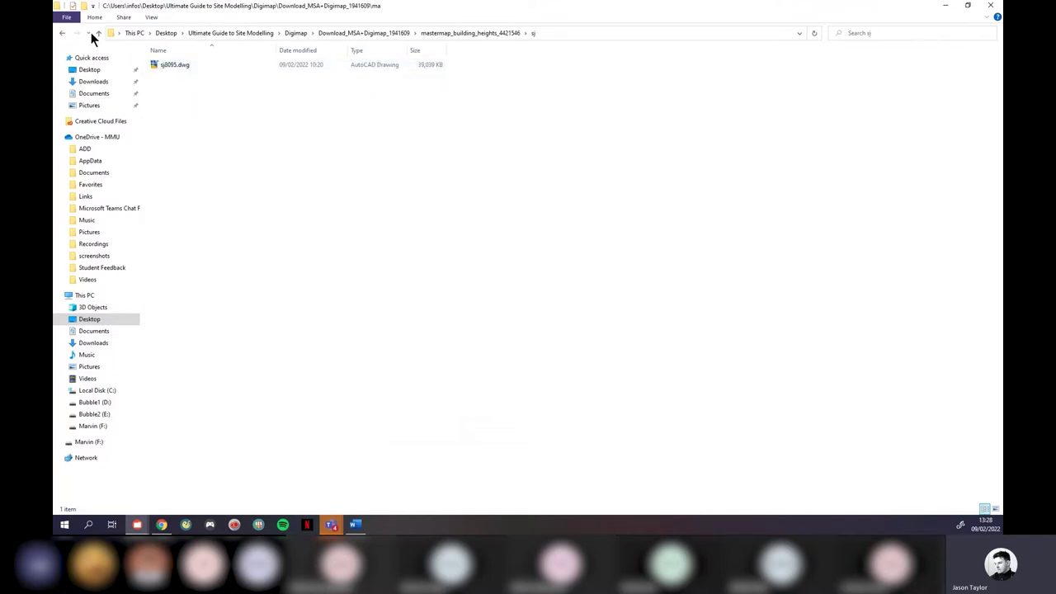
left_click(98, 33)
left_click(98, 33)
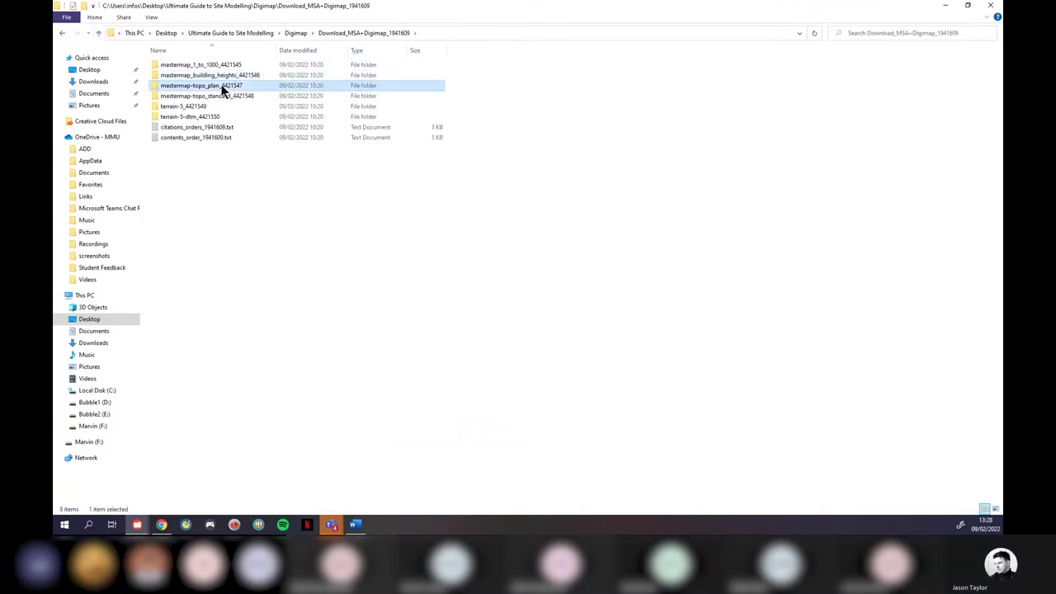
Step: Look through the mastermap-topo_plan and mastermap-topo_standard folders and return to the download folder
double_click(219, 84)
left_click(98, 33)
double_click(226, 96)
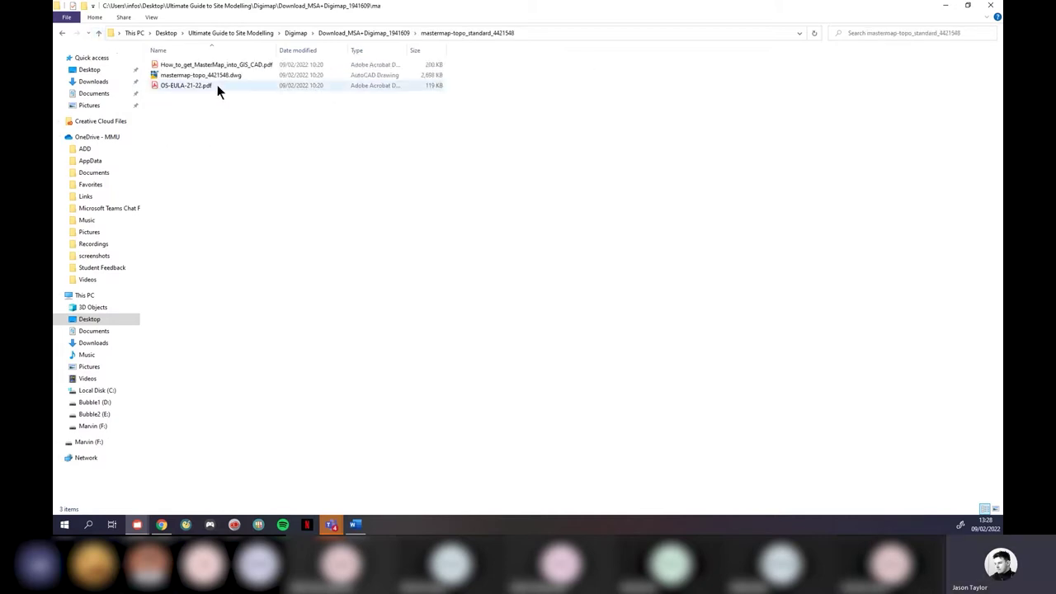
left_click(99, 35)
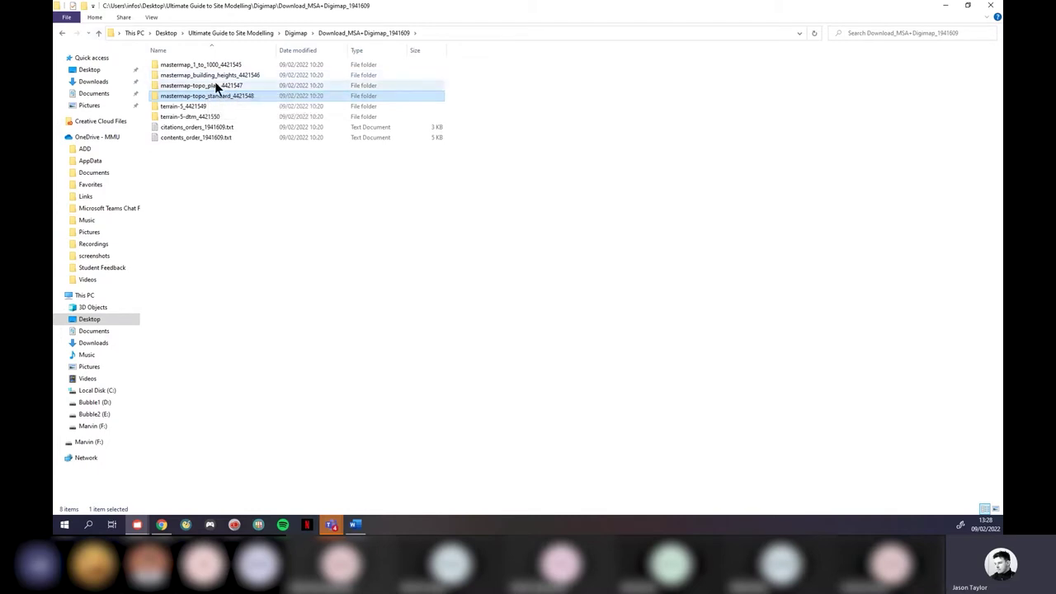
Step: Look inside the sj subfolder of the terrain-5 contour data and return to the download folder
double_click(209, 106)
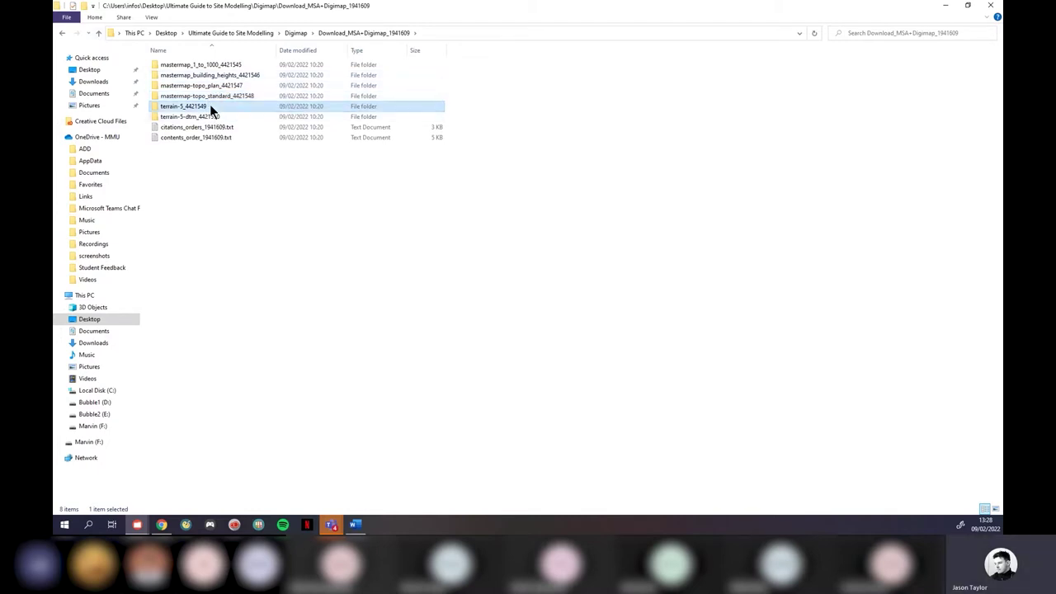
double_click(171, 64)
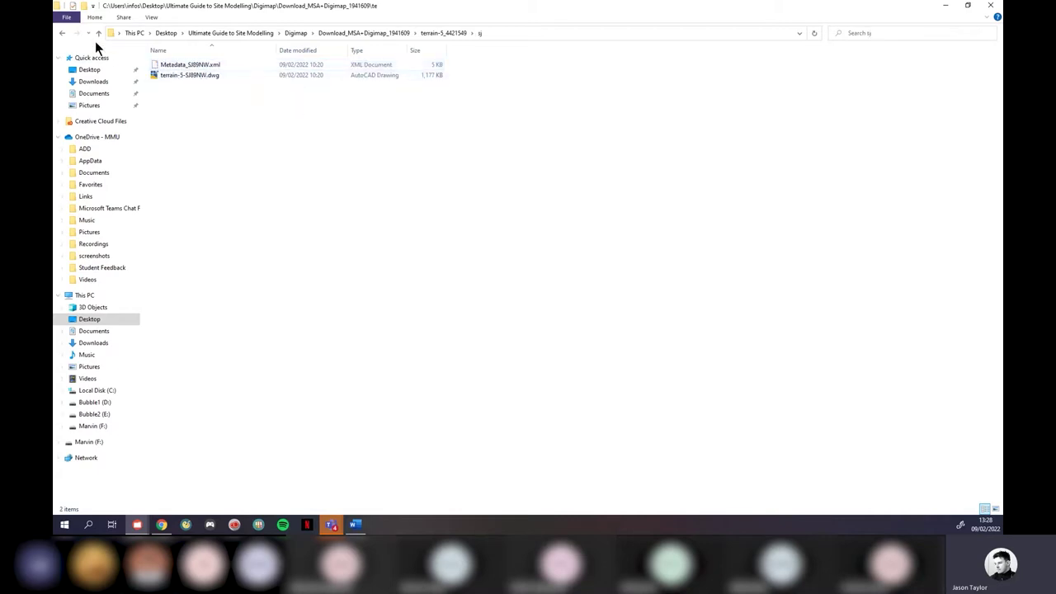
left_click(99, 34)
left_click(99, 34)
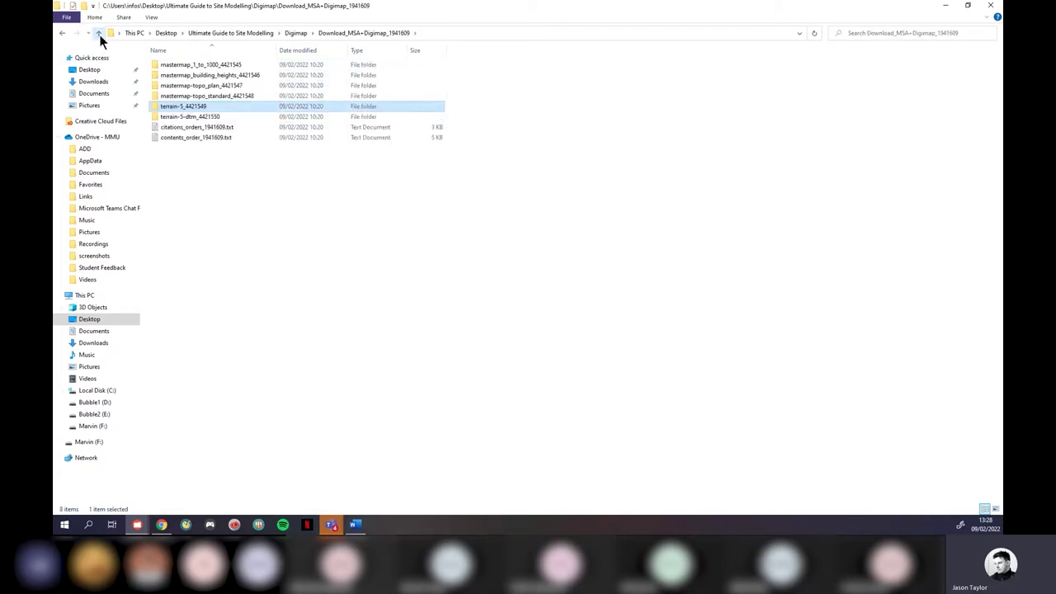
Step: Look inside the sj subfolder of the terrain-5-dtm data and return to the download folder
double_click(225, 117)
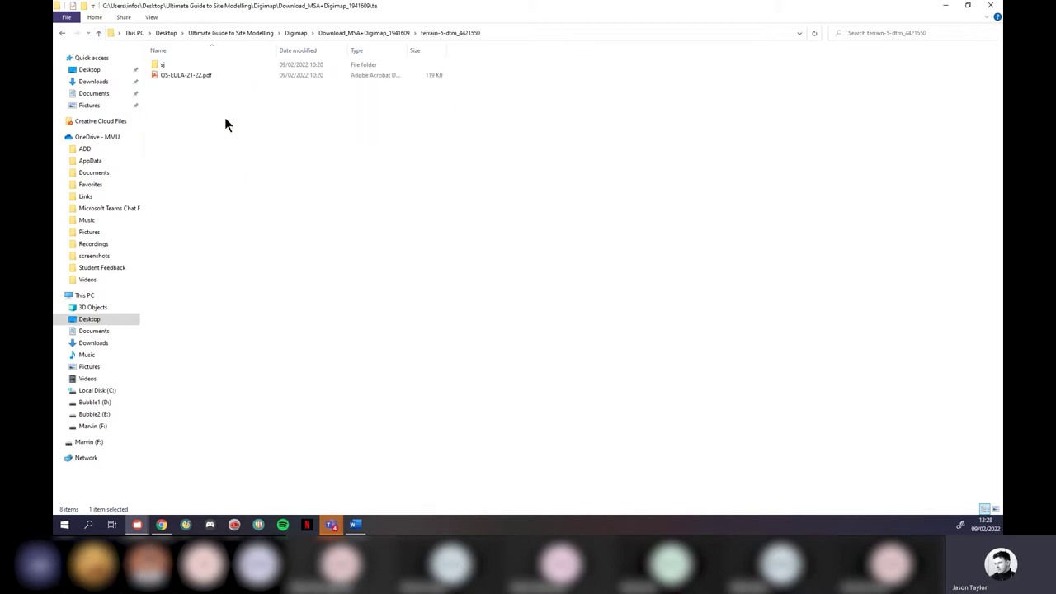
double_click(188, 65)
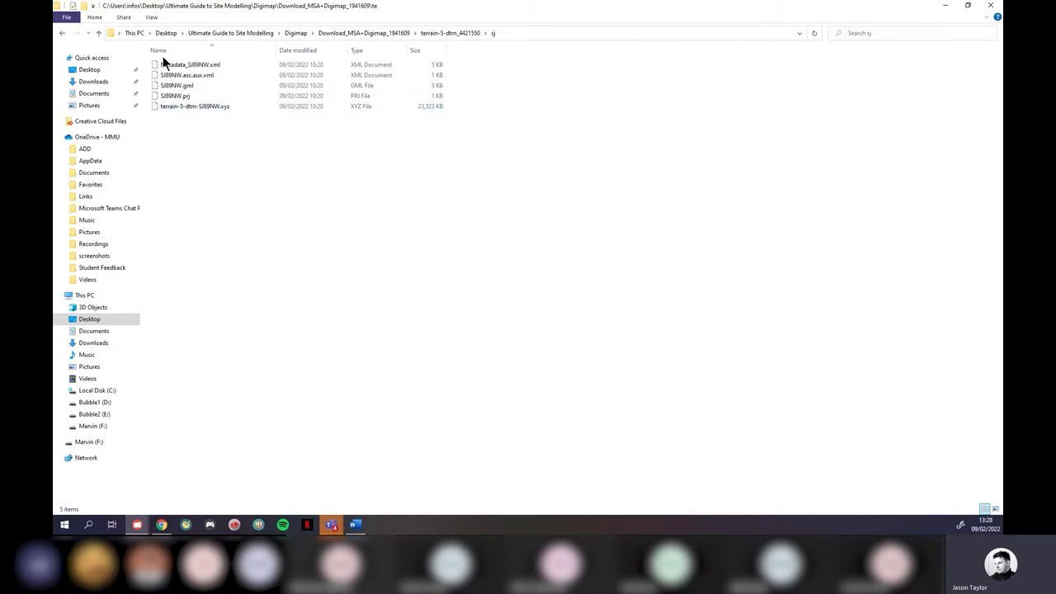
left_click(99, 33)
left_click(101, 34)
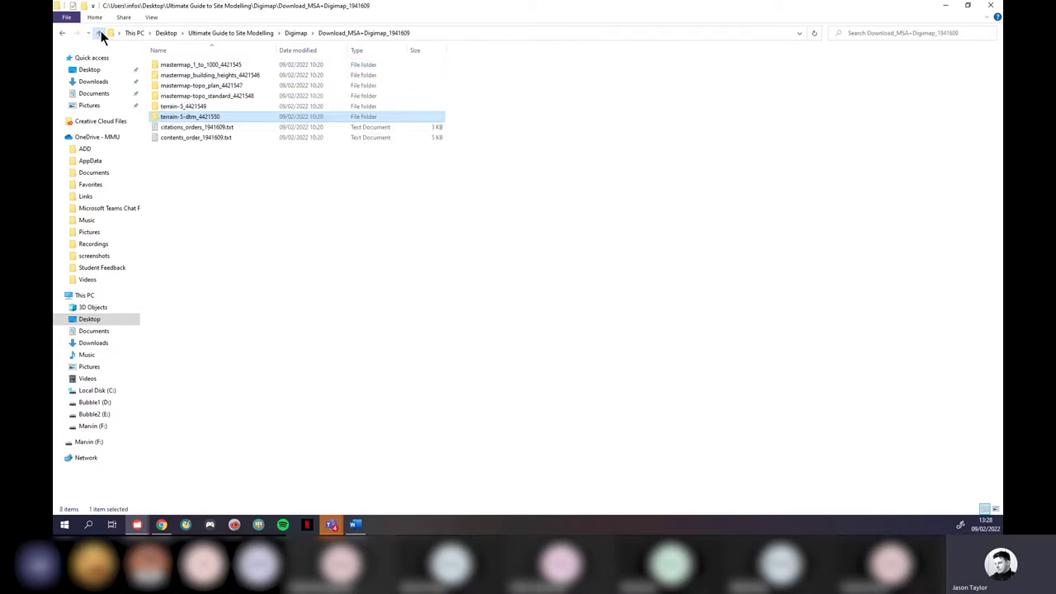
left_click(322, 188)
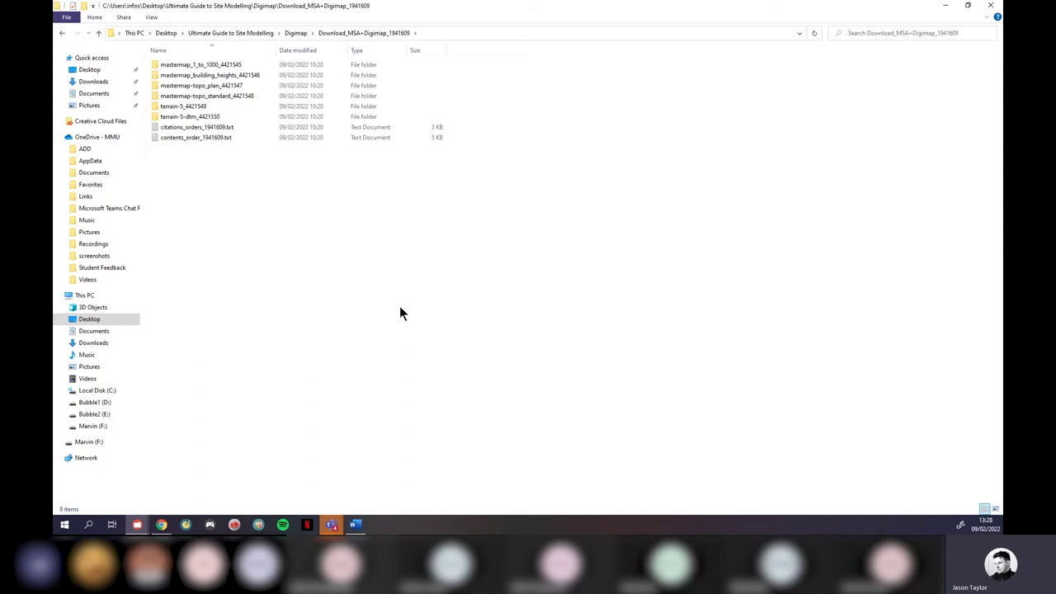
Step: Launch Rhino 7 and start a new model from the Large Objects - Millimeters template
left_click(88, 525)
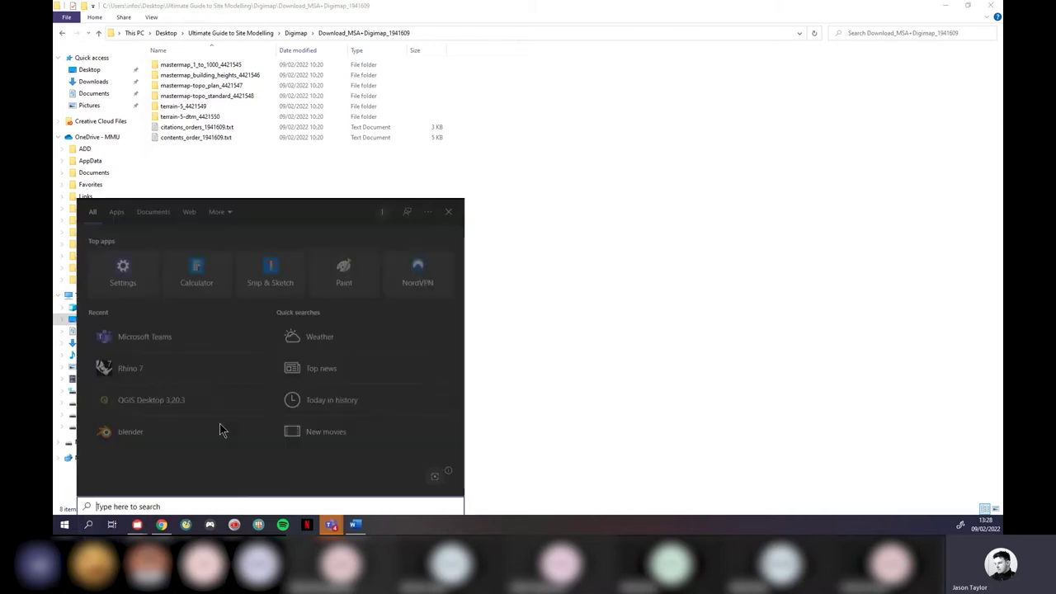
type("rh")
key("Return")
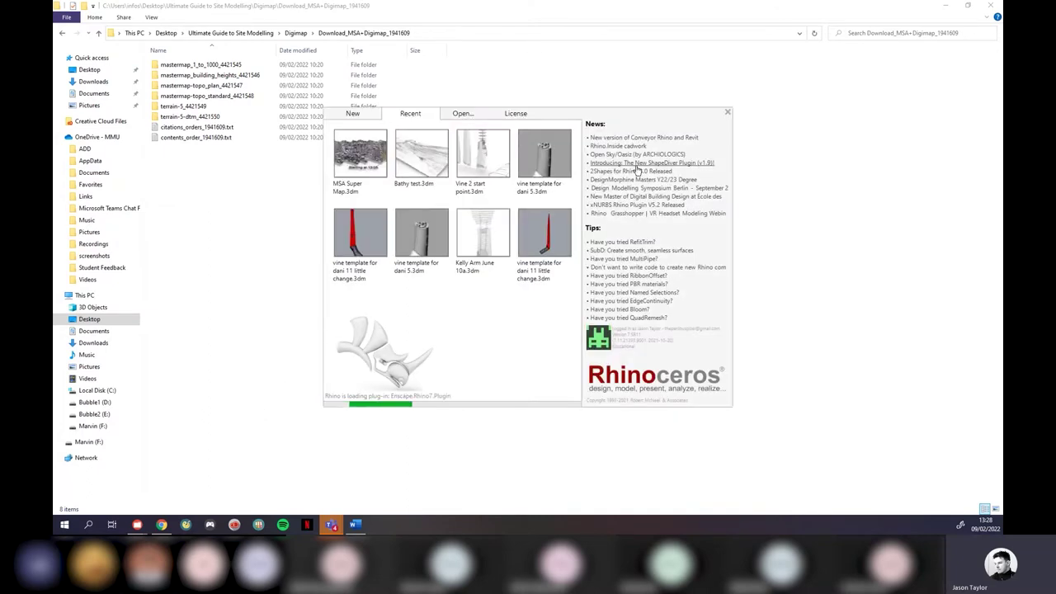
left_click(352, 114)
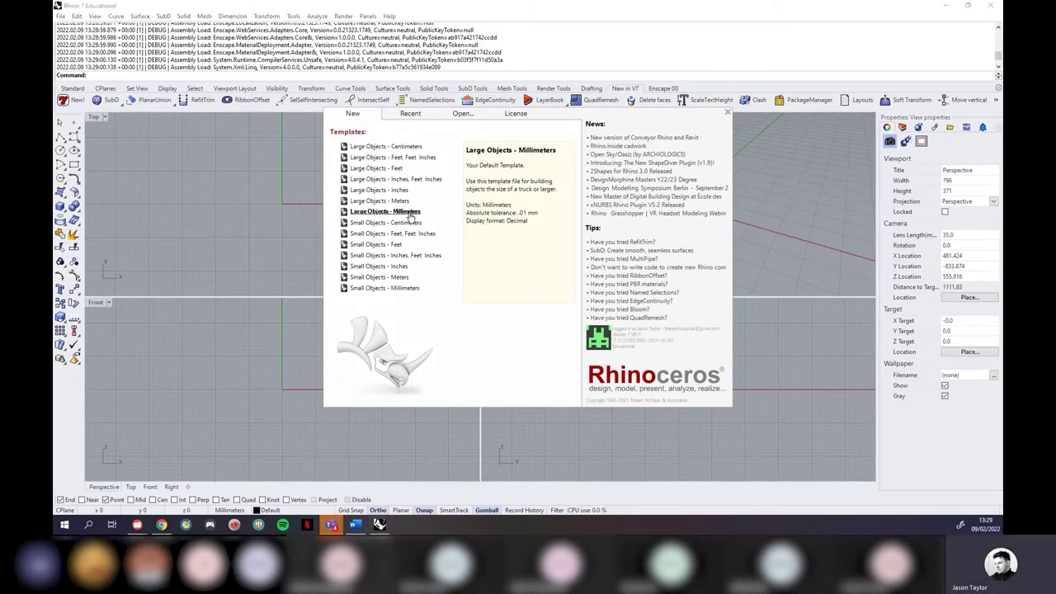
left_click(408, 217)
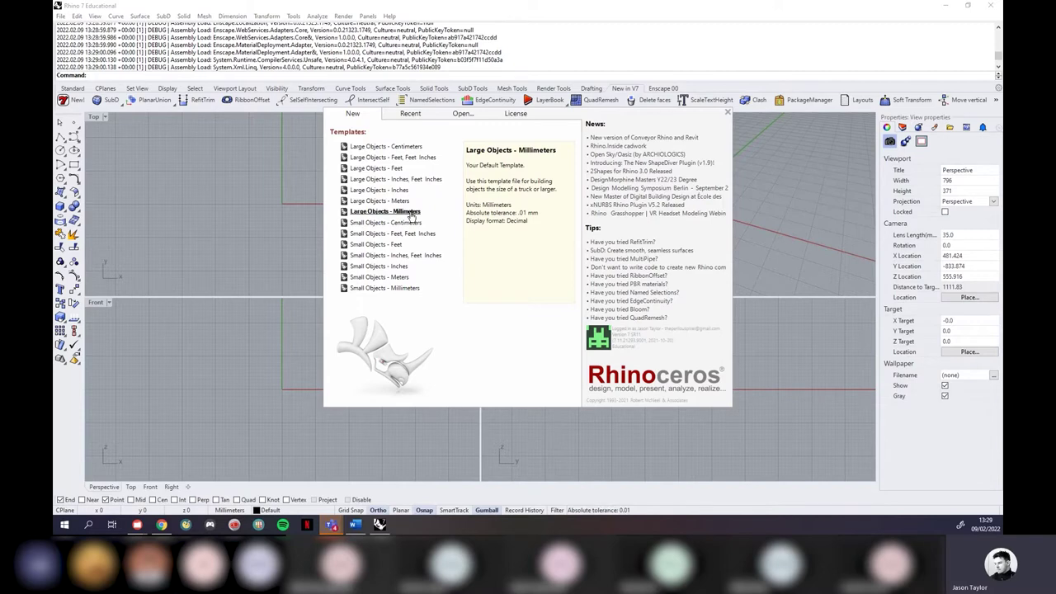
left_click(411, 213)
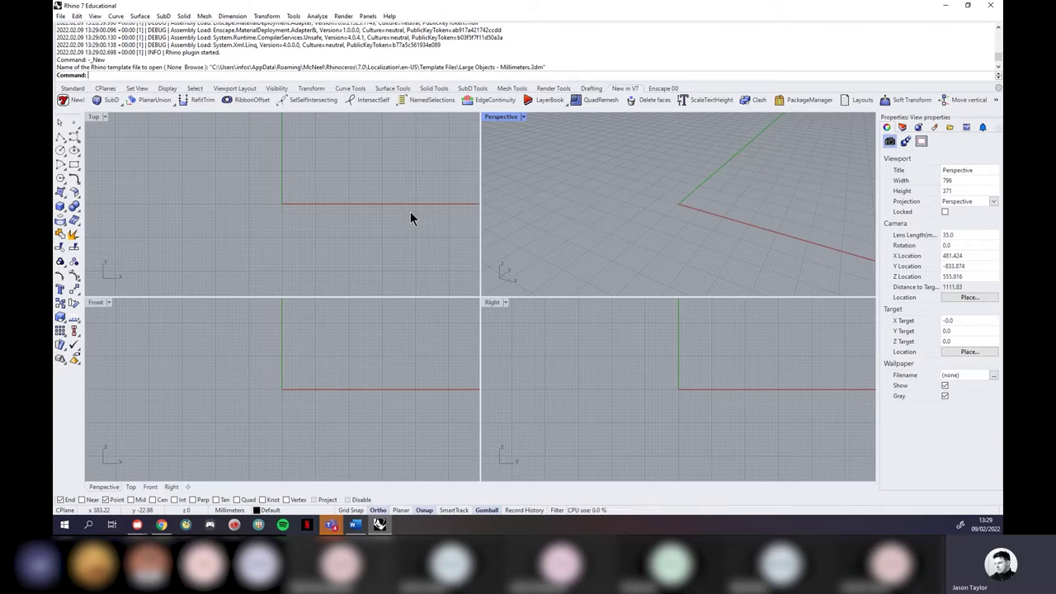
left_click(410, 212)
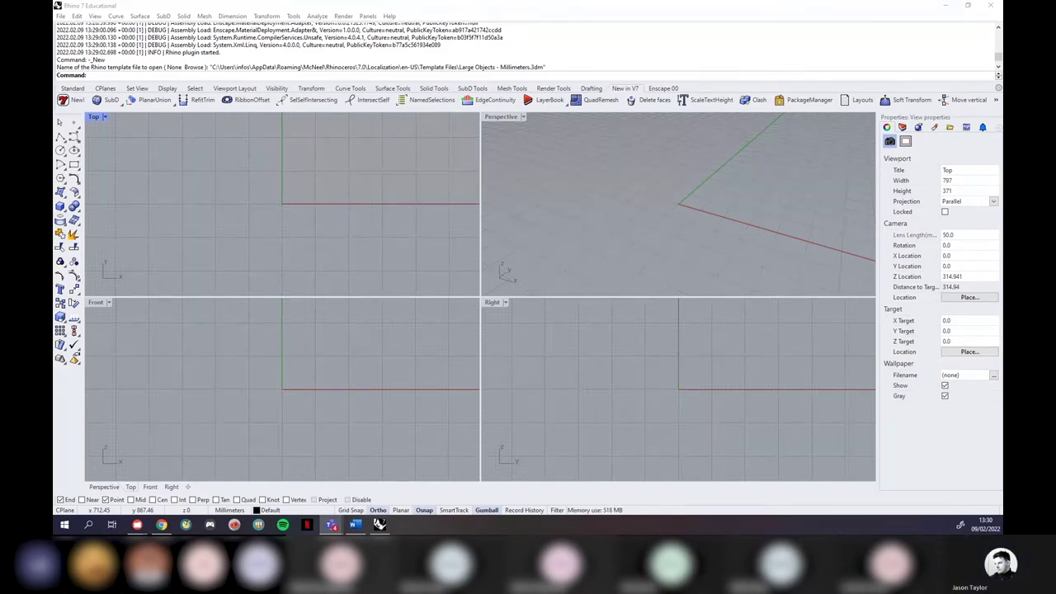
Step: Switch to Teams, look at the Digimap zip in the files of channel "09 - ultimate guide to 3D site models", and return to Rhino
key("alt+Tab")
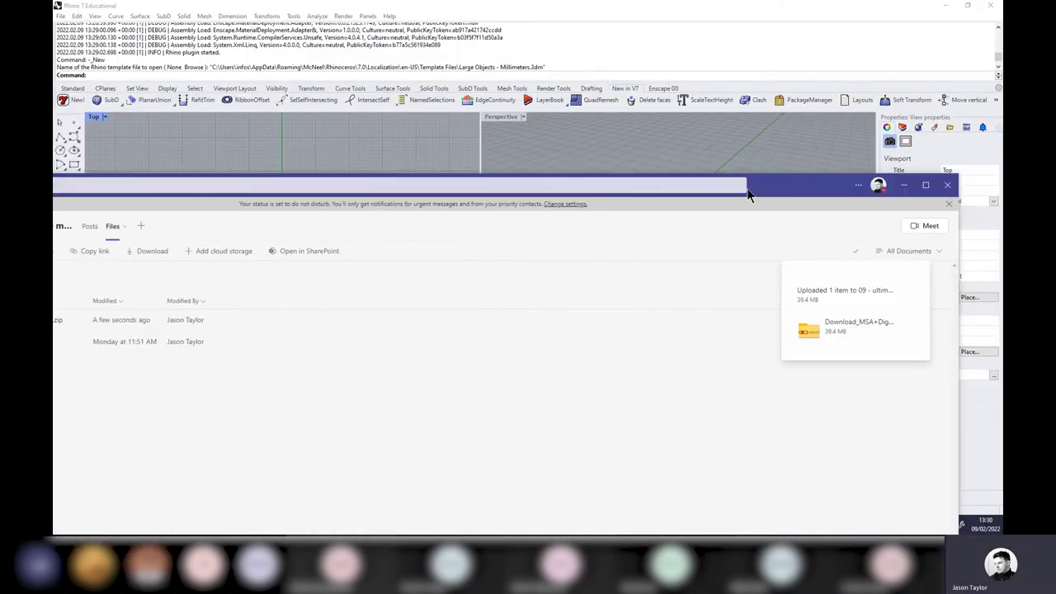
left_click(772, 179)
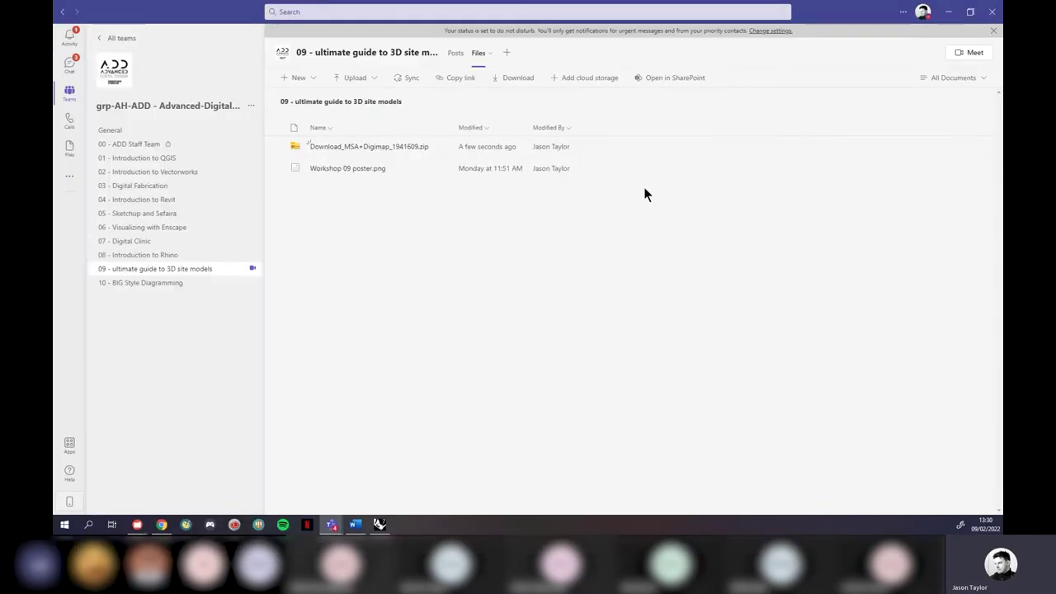
left_click(154, 272)
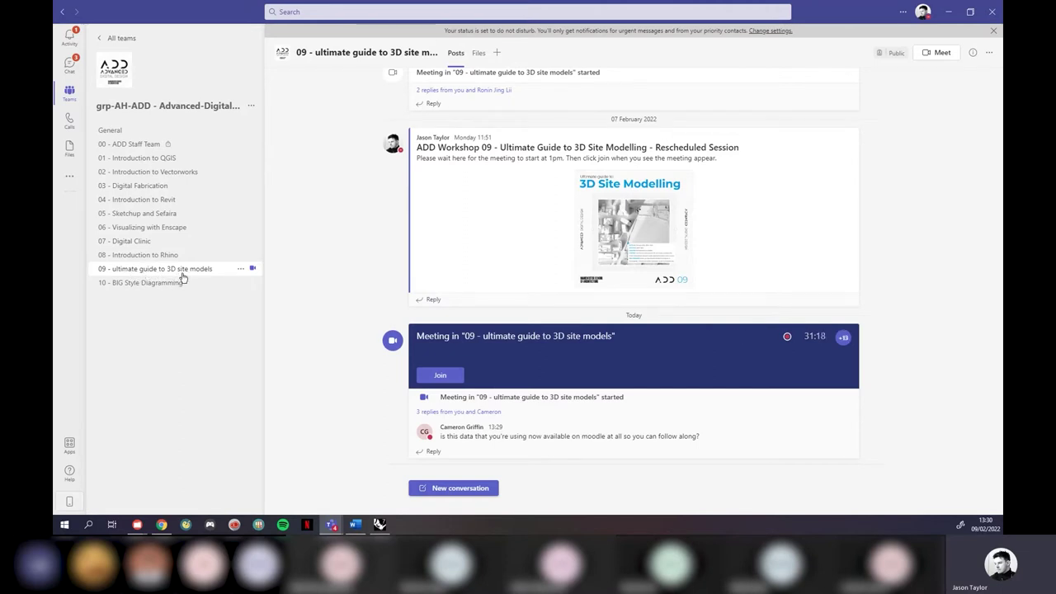
left_click(479, 53)
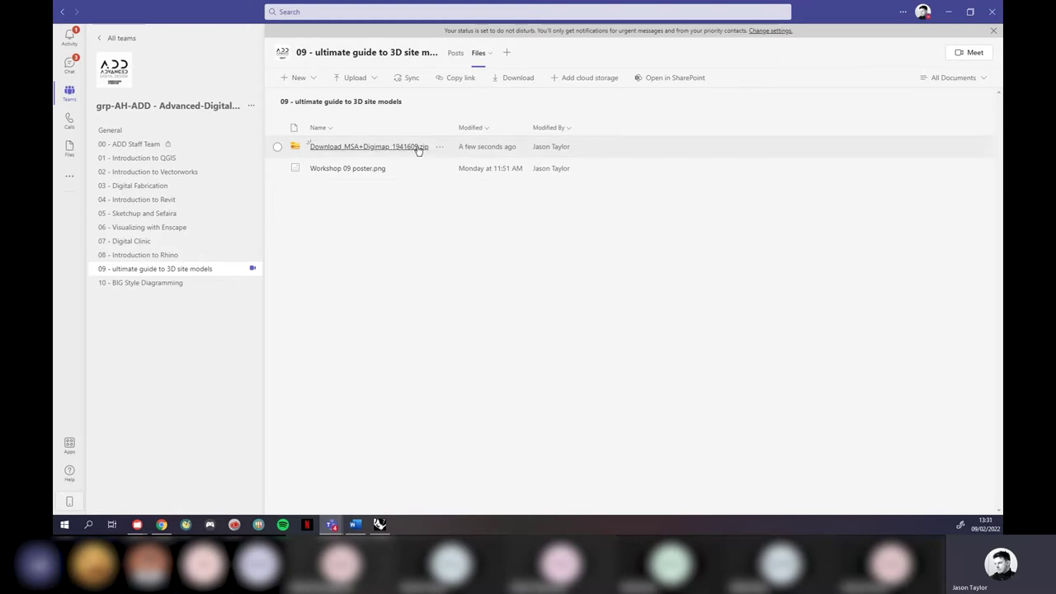
left_click(948, 13)
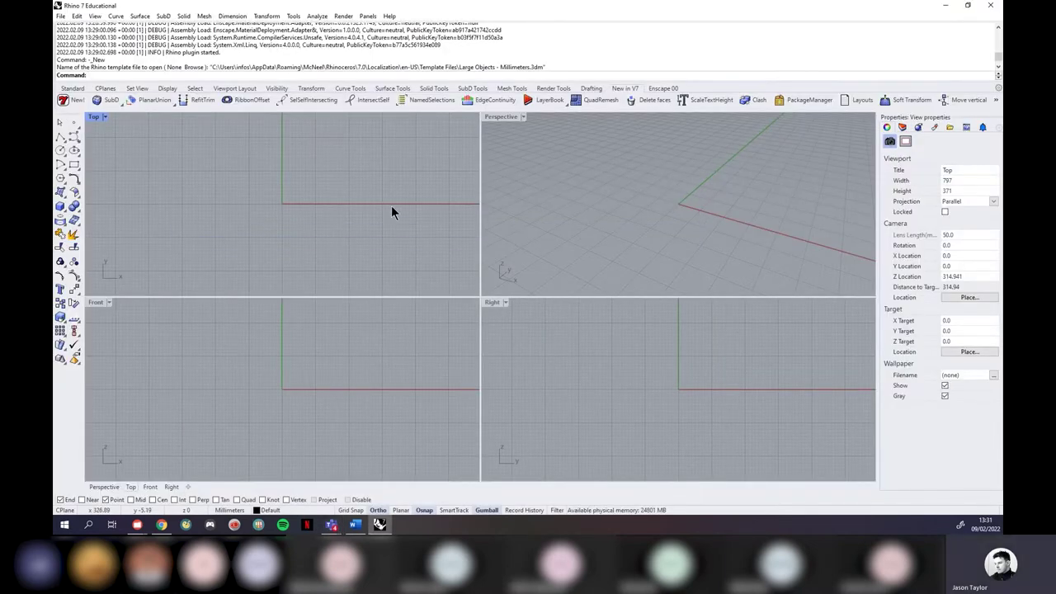
Step: Start a file import and browse to the mastermap-topo_standard_4421548 folder inside Download_MSA+Digimap_1941609
left_click(506, 191)
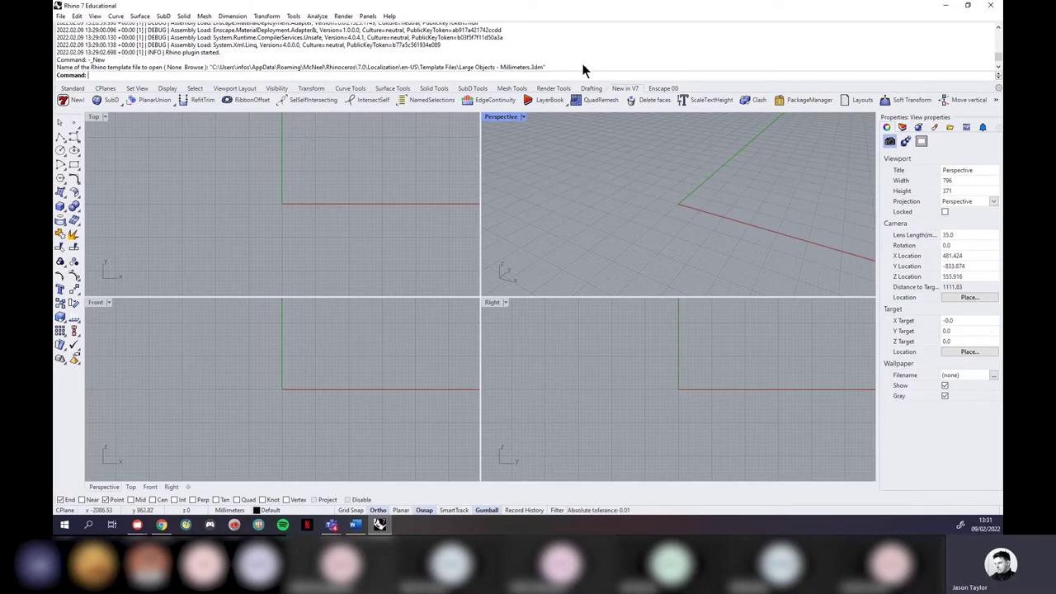
left_click(59, 17)
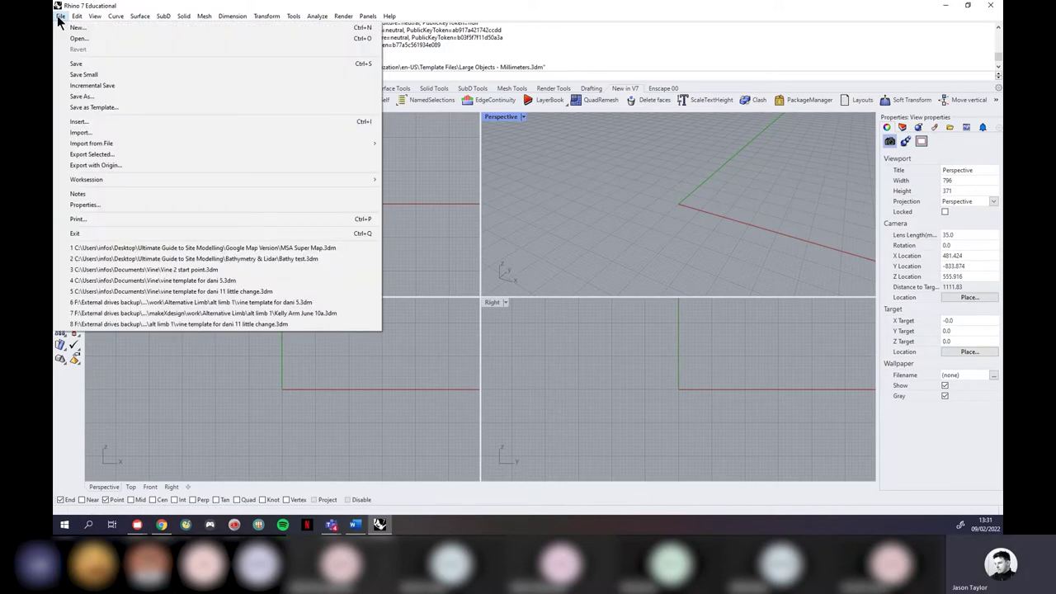
left_click(89, 132)
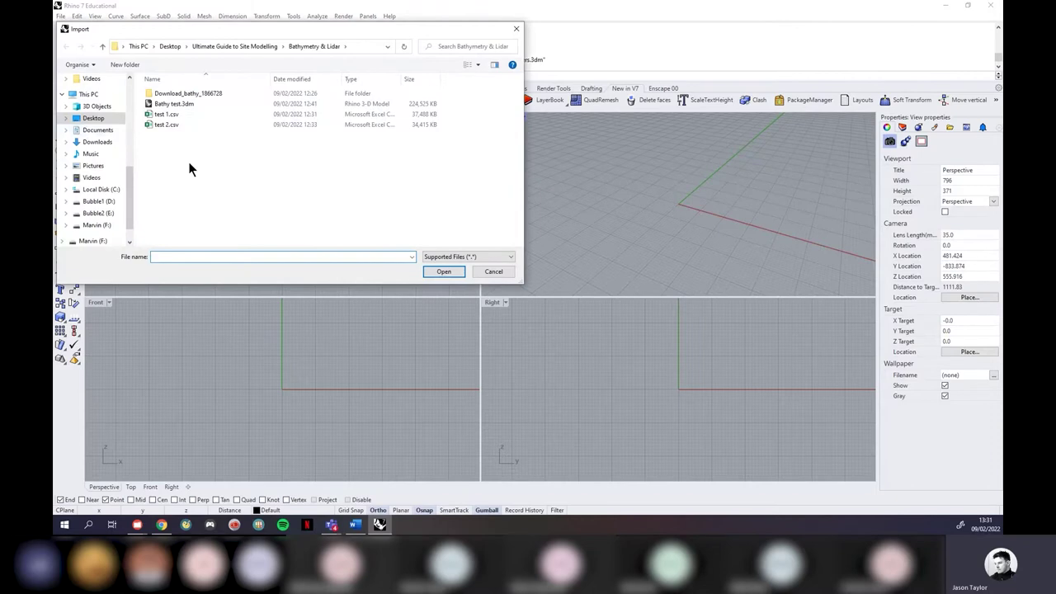
left_click(233, 46)
double_click(178, 104)
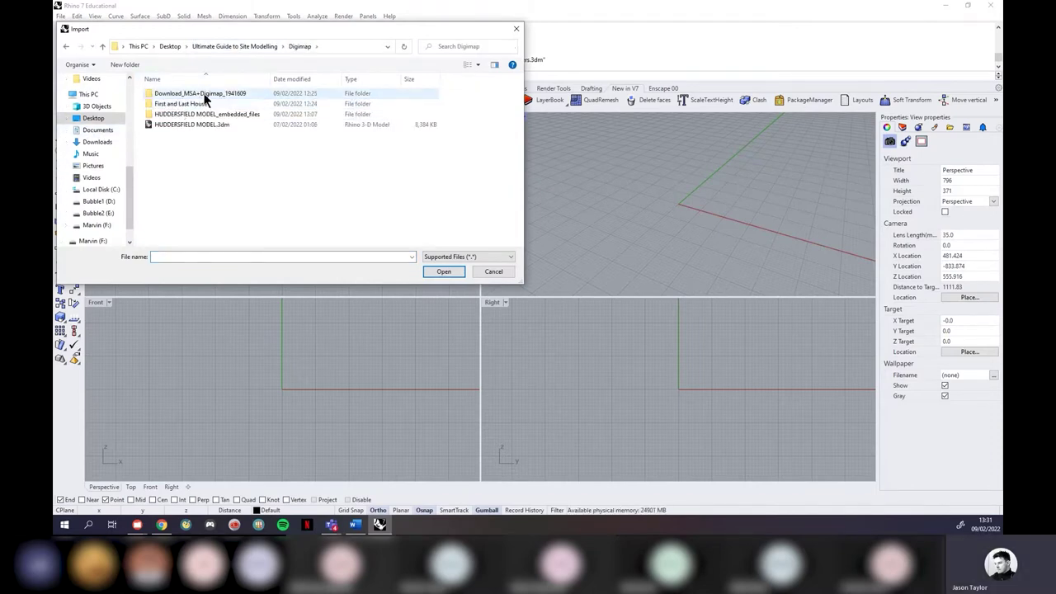
double_click(206, 94)
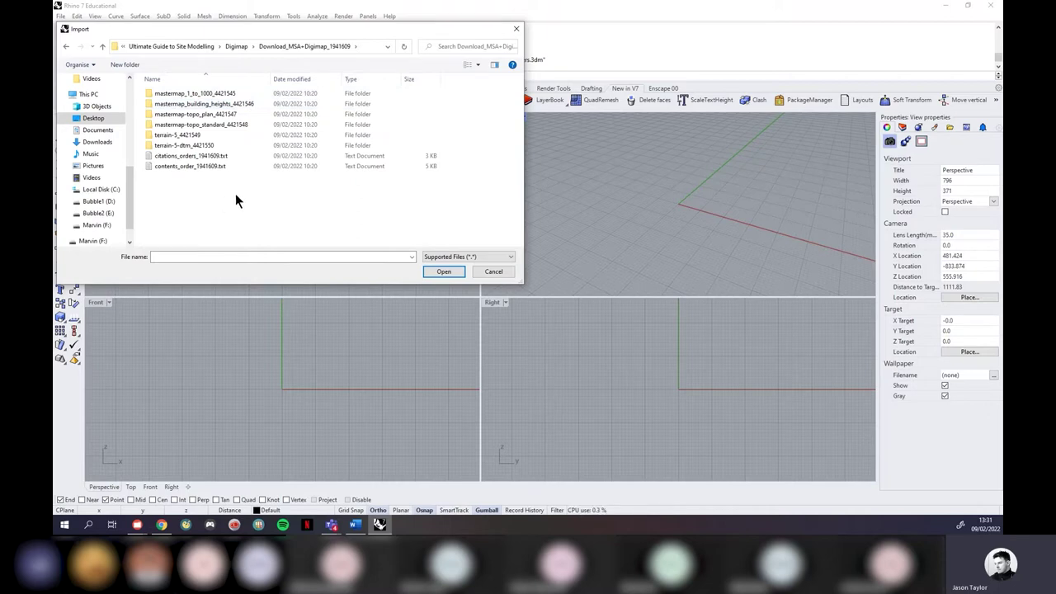
double_click(228, 130)
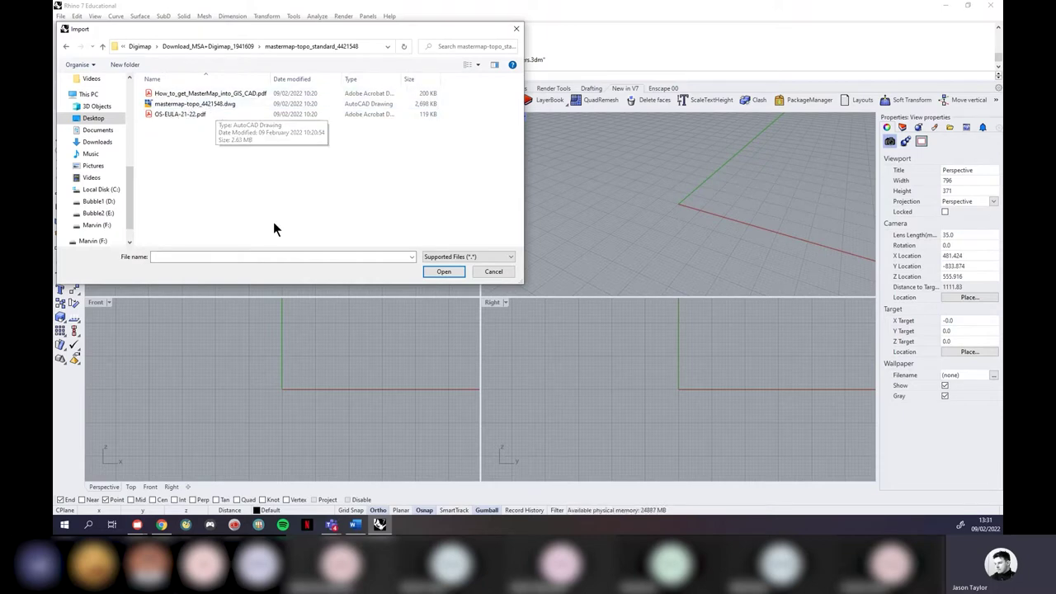
Step: Try filtering the import file list to PLY files and restore the Supported Files filter
left_click(484, 259)
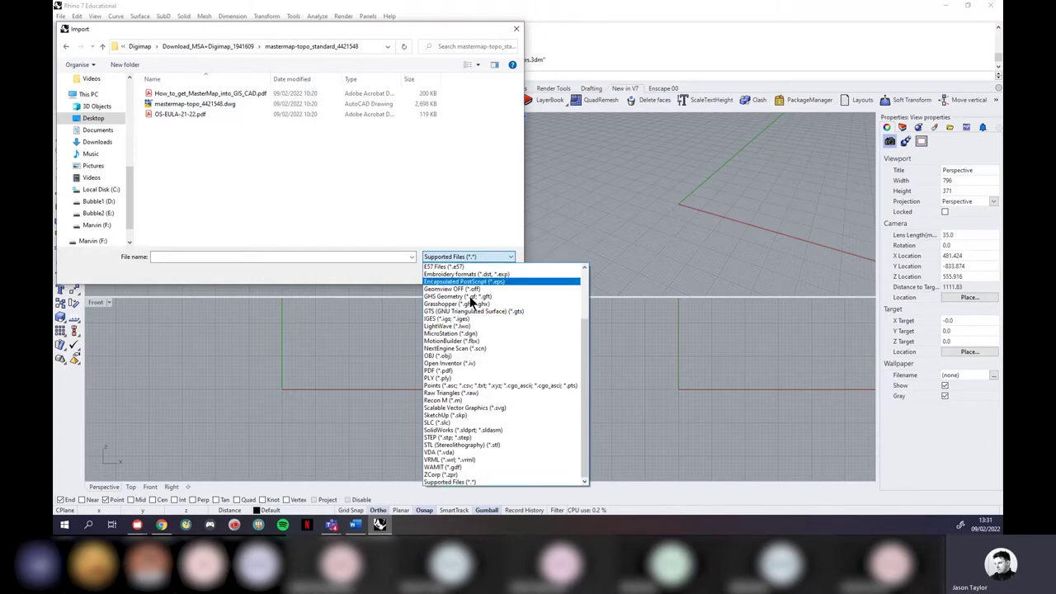
left_click(460, 481)
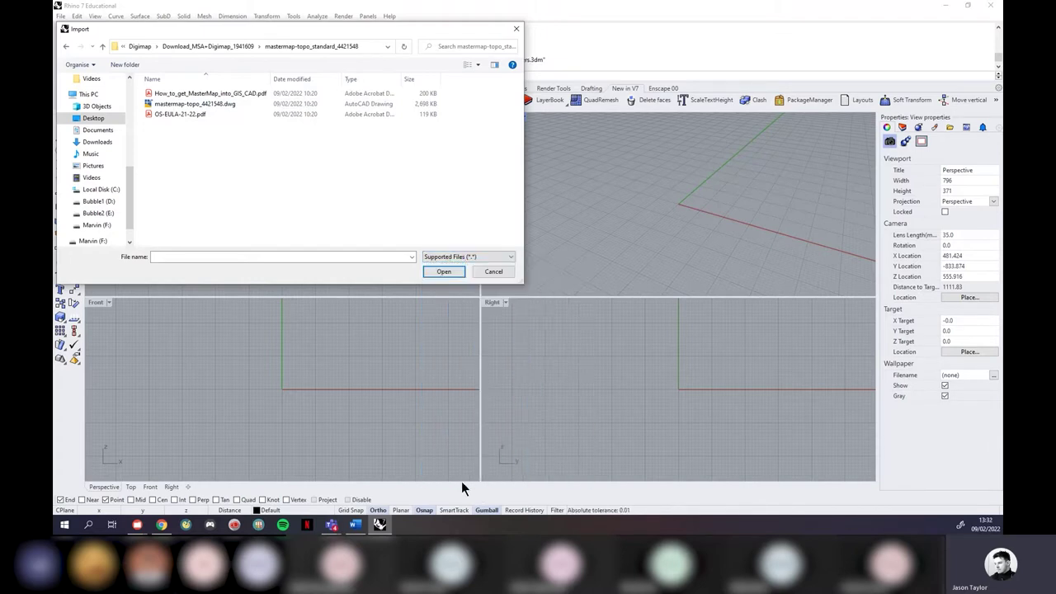
left_click(467, 258)
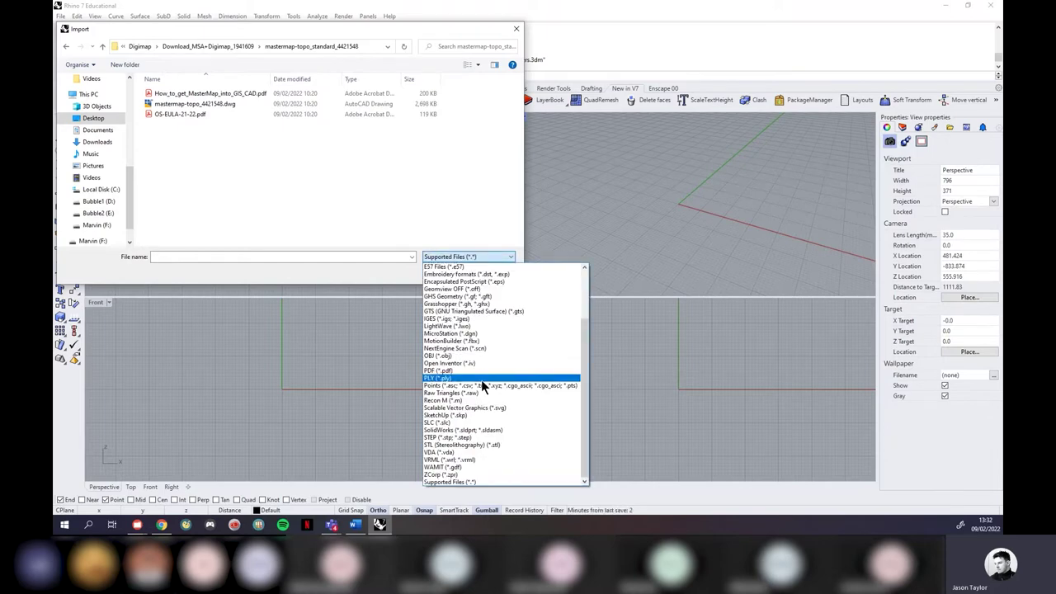
left_click(481, 380)
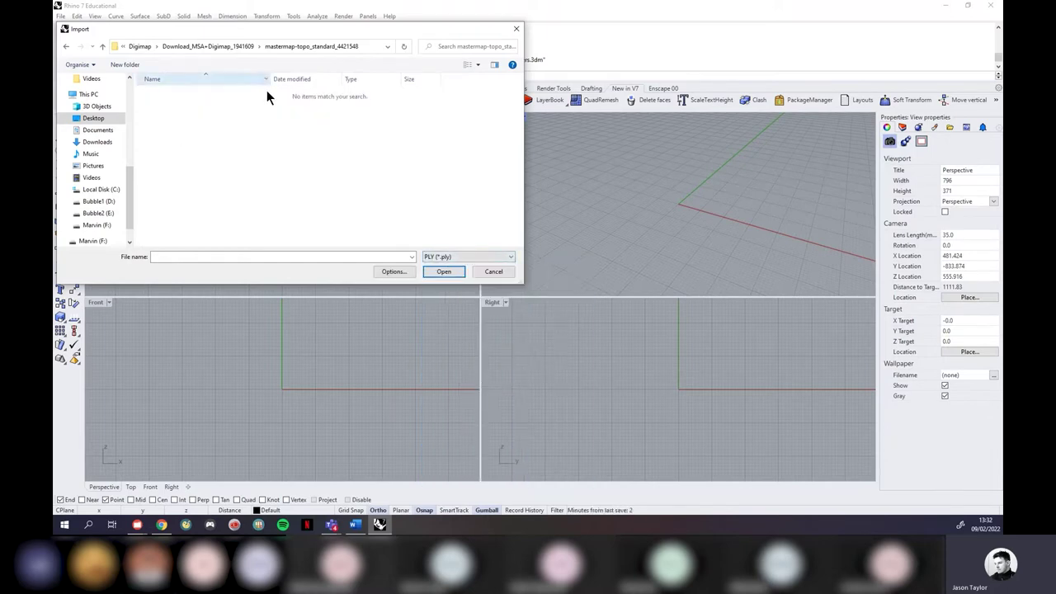
left_click(460, 258)
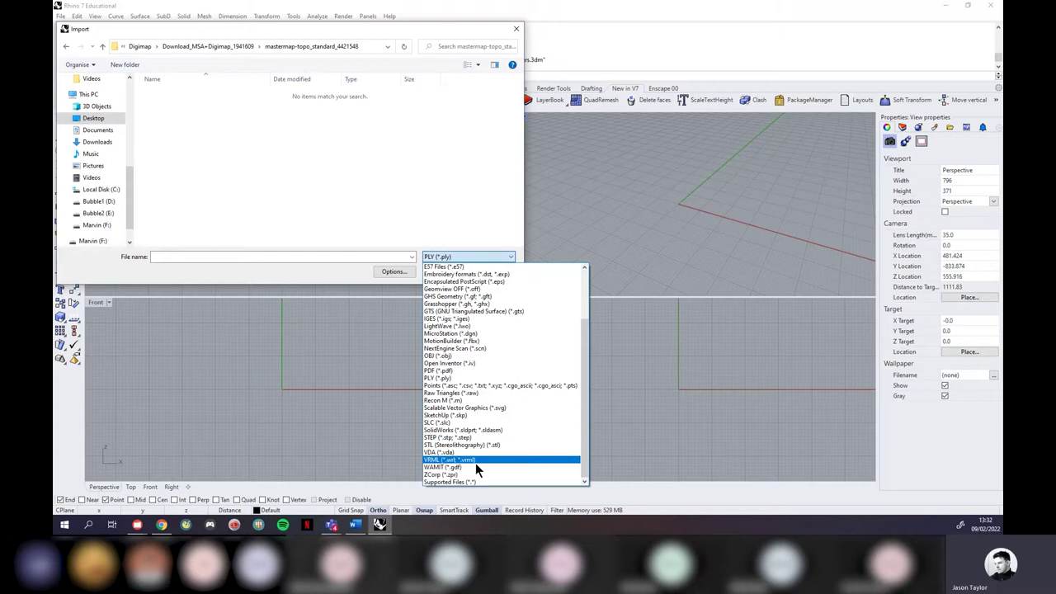
left_click(480, 482)
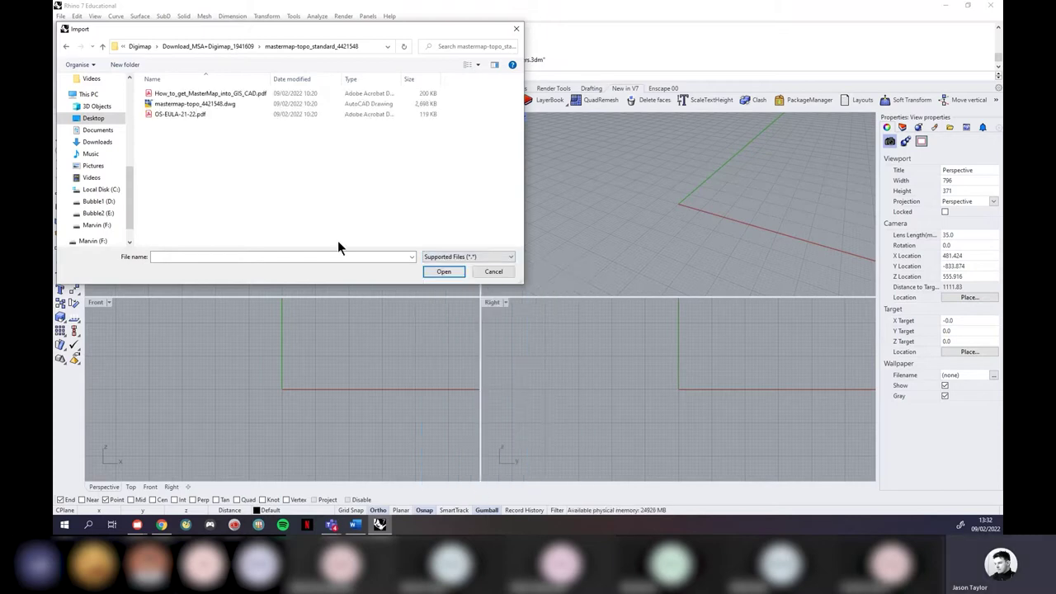
Step: Import mastermap-topo_4421548.dwg with the default DWG options, using millimetres for model and layout units
left_click(230, 104)
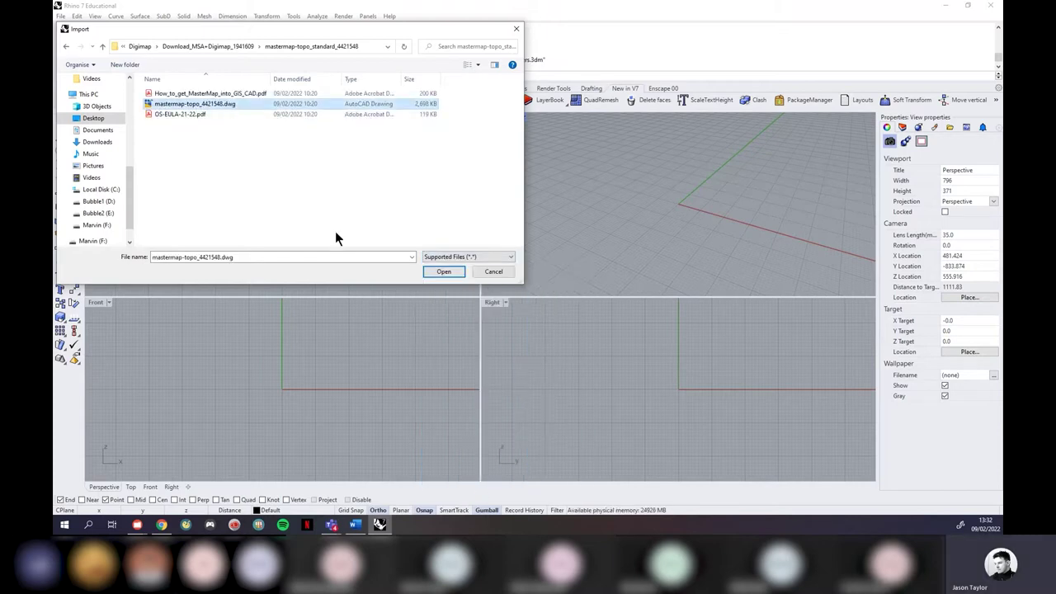
left_click(445, 275)
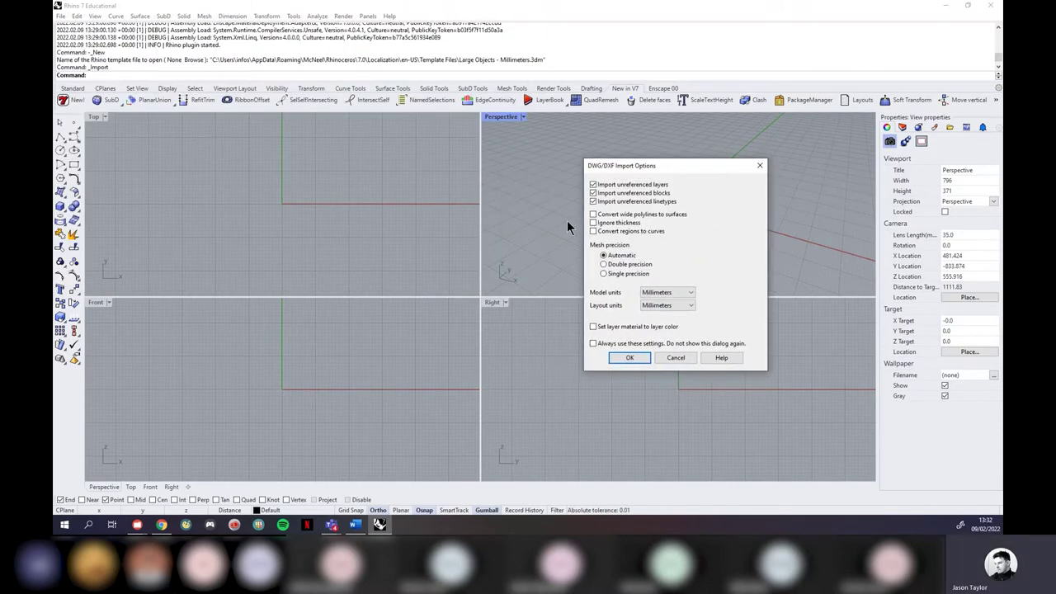
left_click(629, 360)
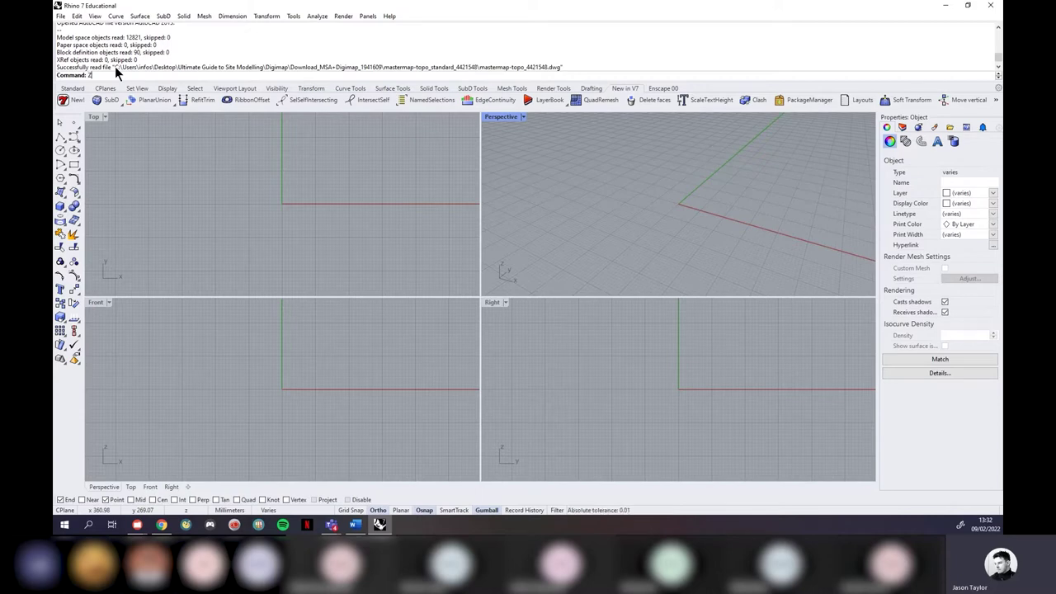
Step: Zoom all viewports to the extents of the imported map with ZEA, and maximise the Top viewport
type("EA")
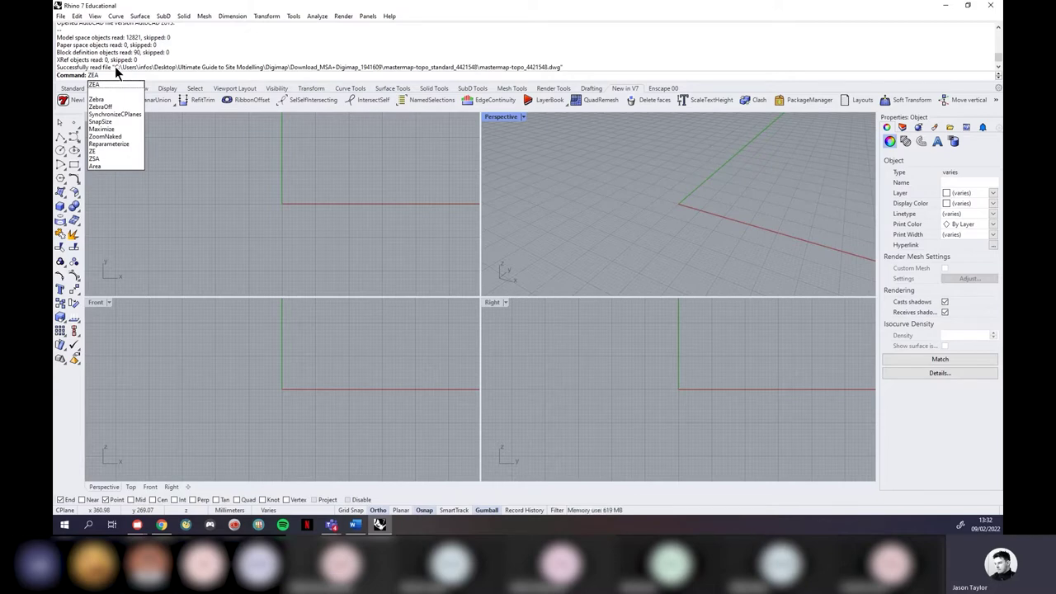
key("Return")
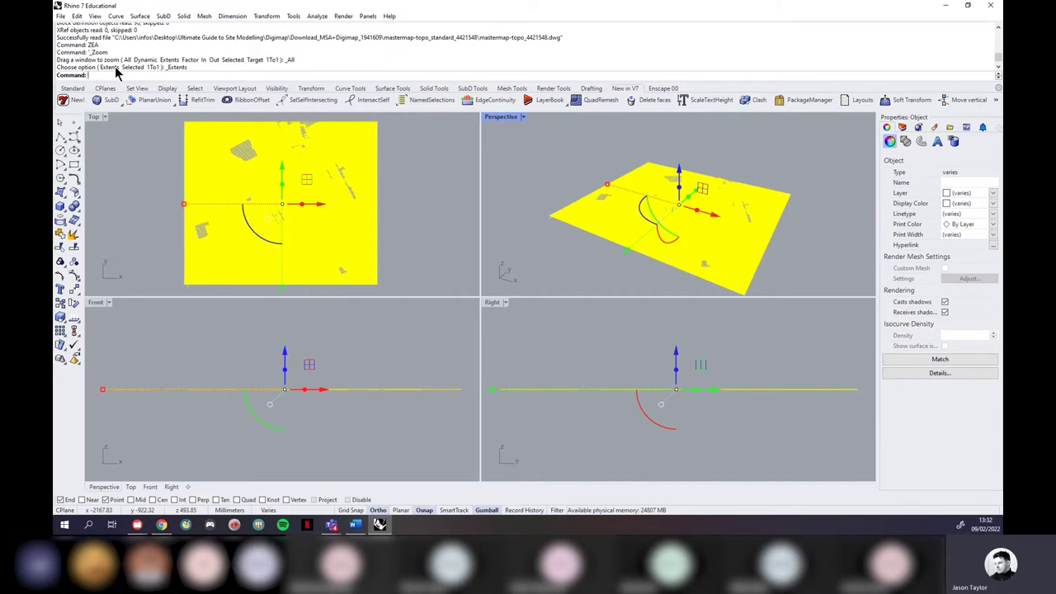
left_click(555, 190)
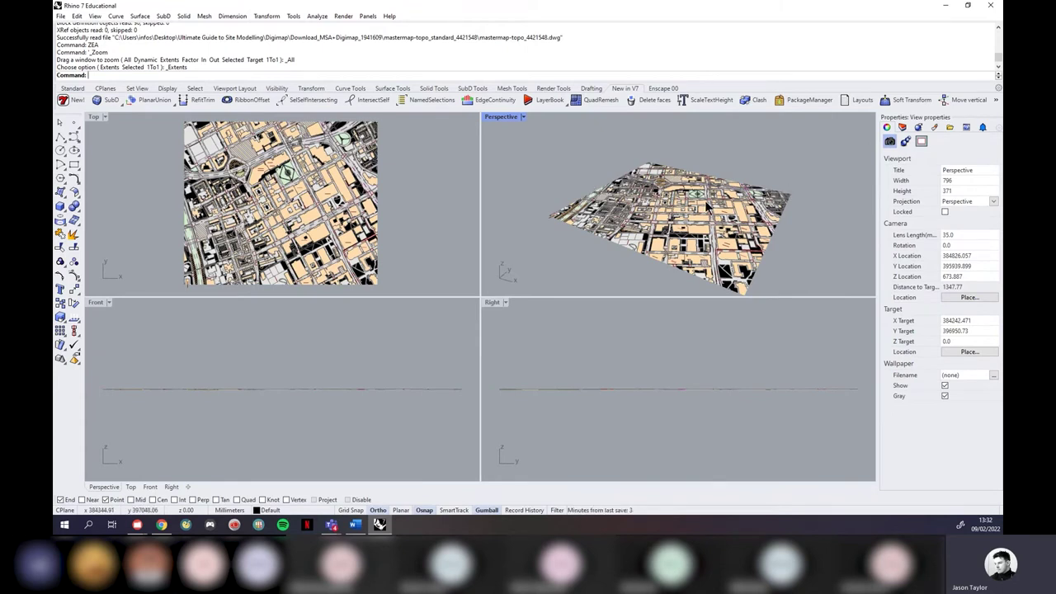
left_click(106, 118)
left_click(110, 126)
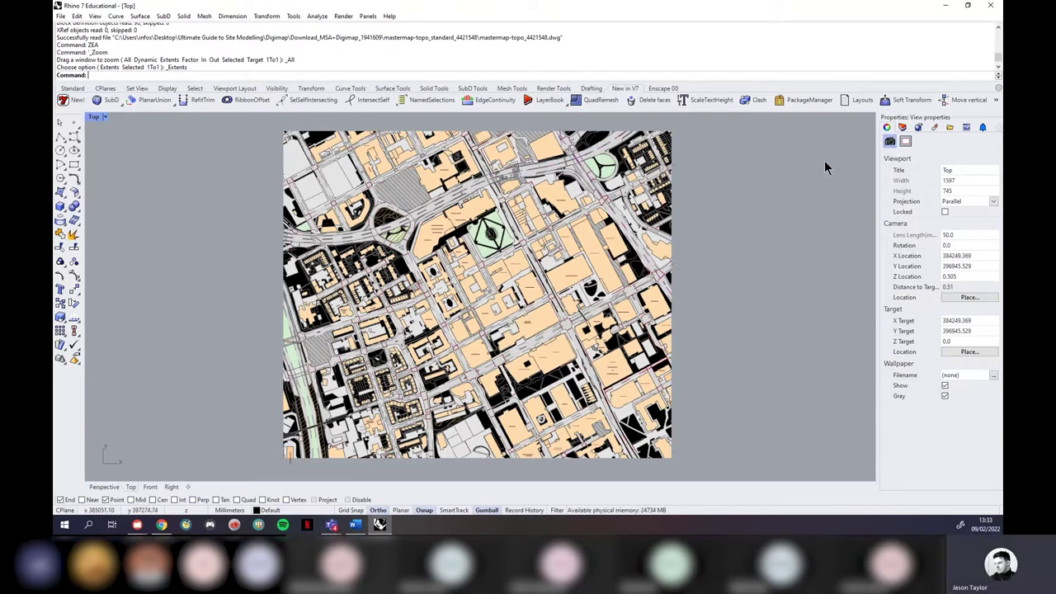
Step: Display the layer list in a wider panel and look through the imported map layers
left_click(902, 127)
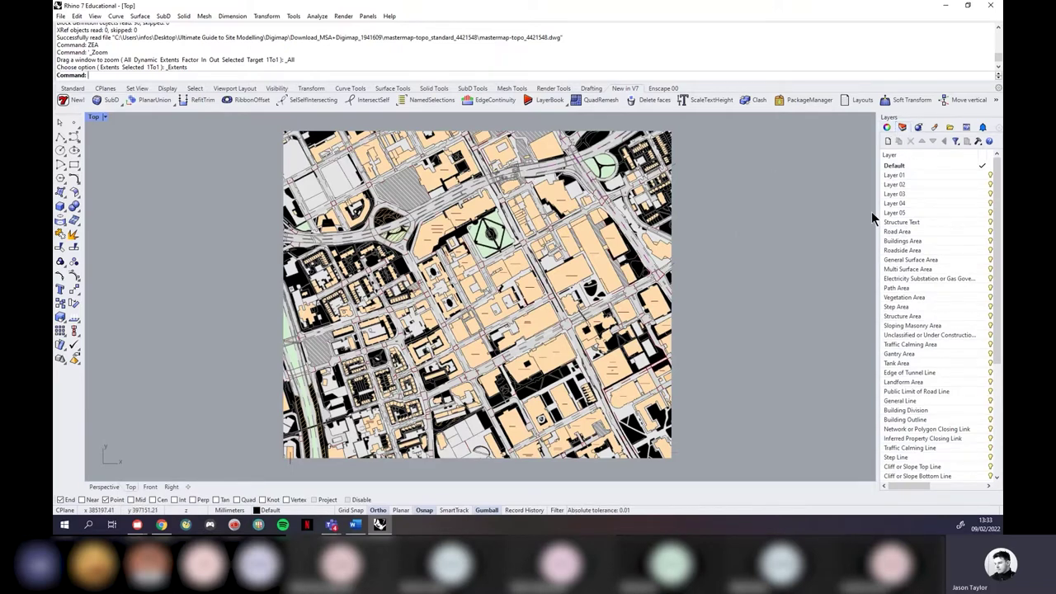
left_click_drag(877, 217, 785, 217)
left_click_drag(877, 154, 947, 160)
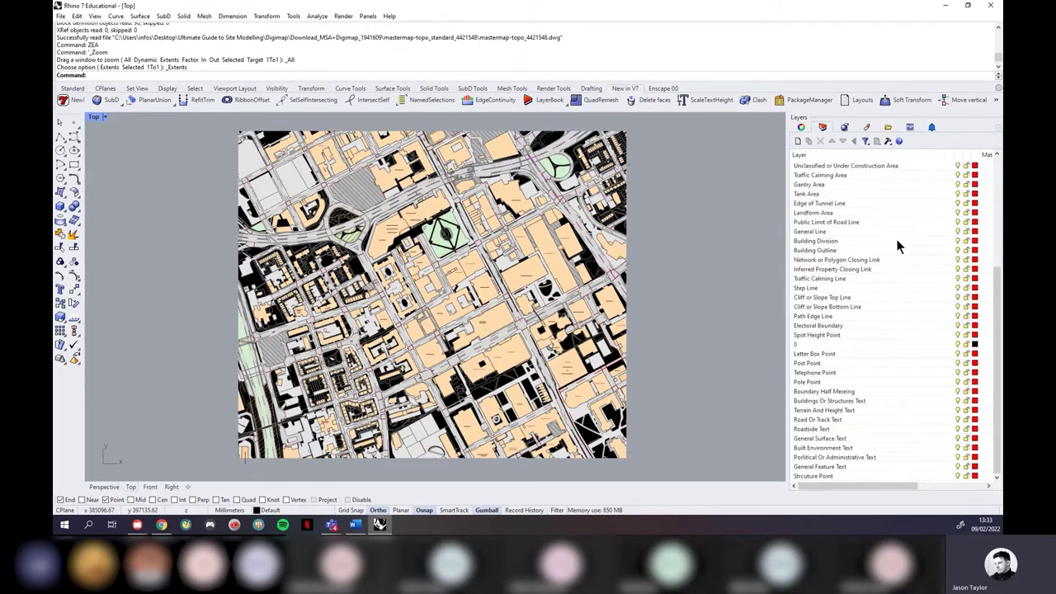
scroll(896, 239, "up", 4)
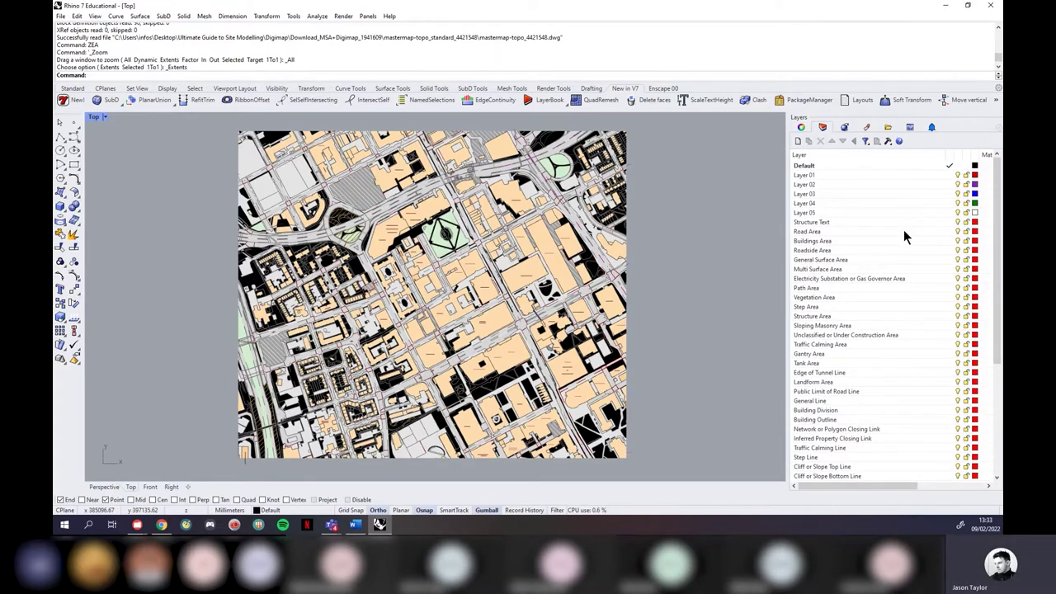
Step: Delete the unused default layers, Layer 01 through Layer 05
left_click(816, 176)
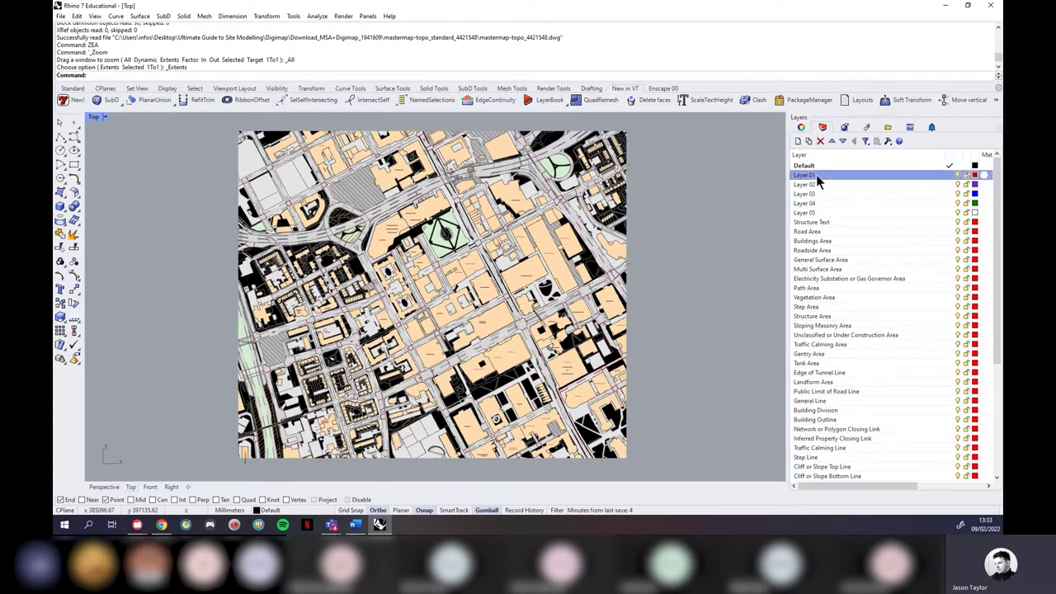
left_click(818, 213, "shift")
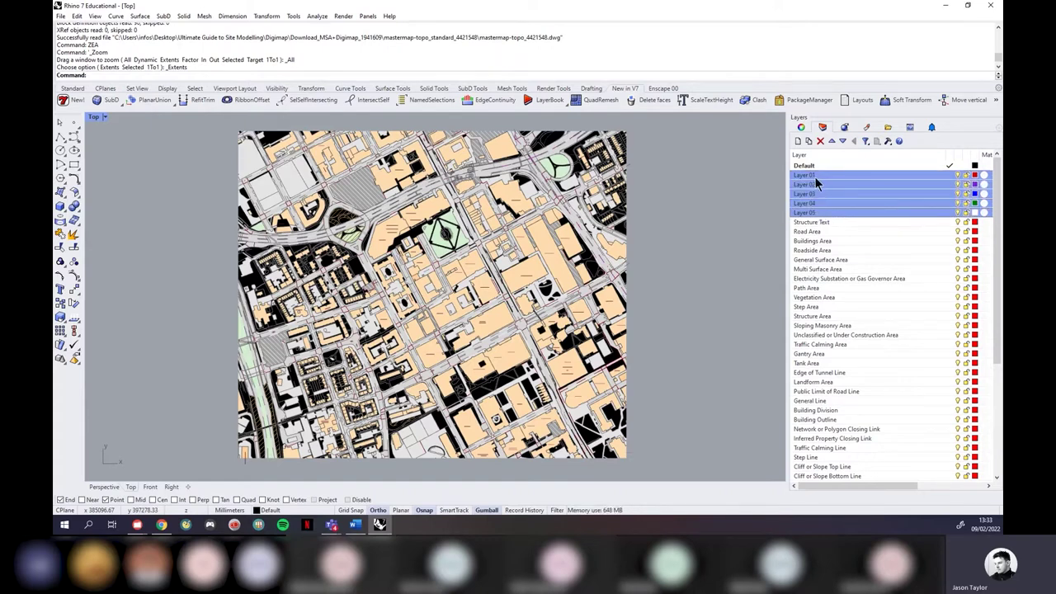
left_click(824, 224)
left_click(820, 175)
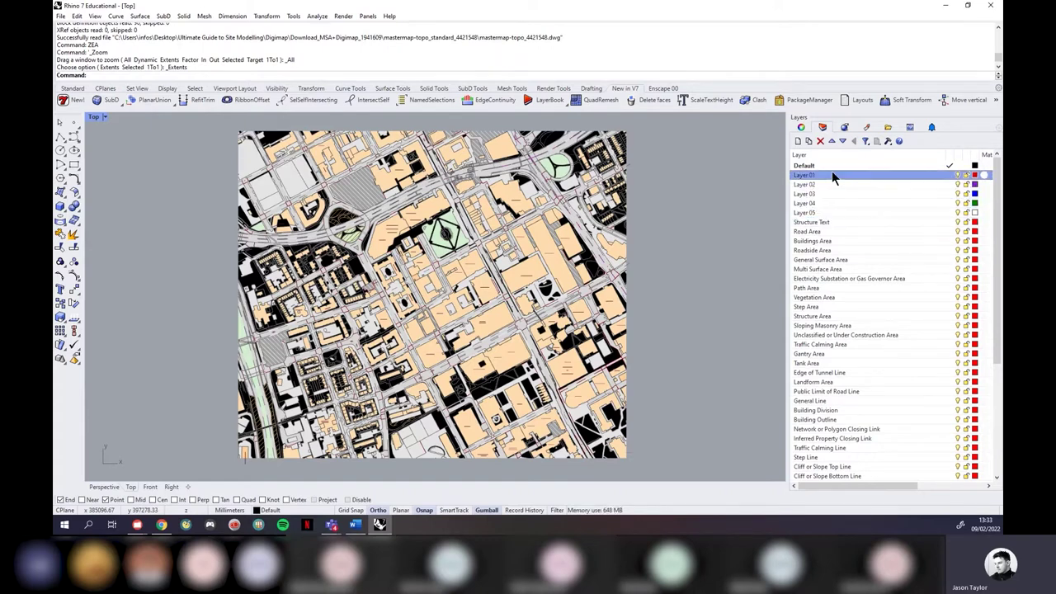
left_click(816, 212, "shift")
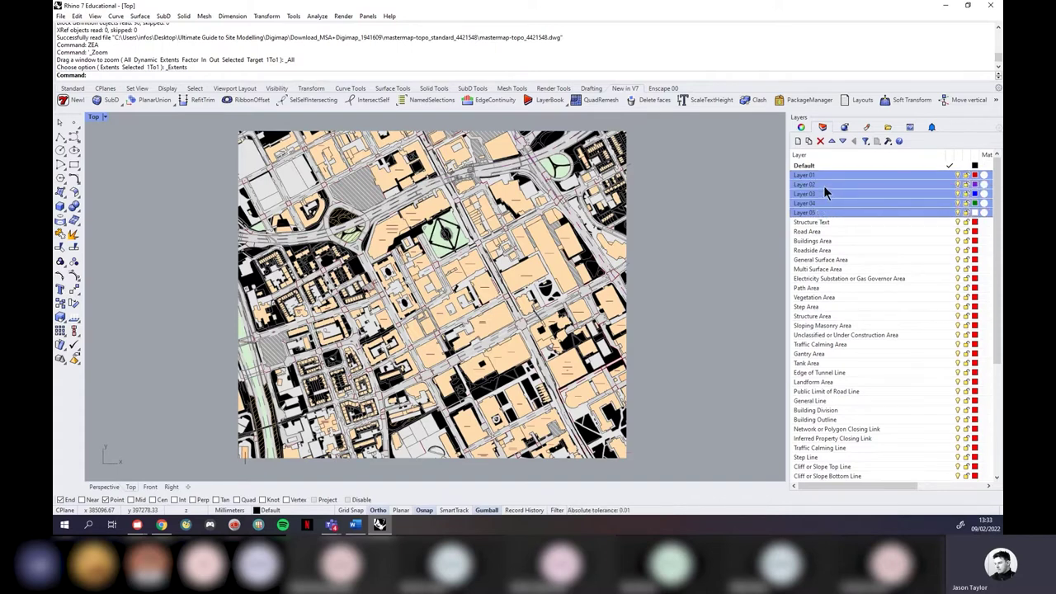
right_click(822, 182)
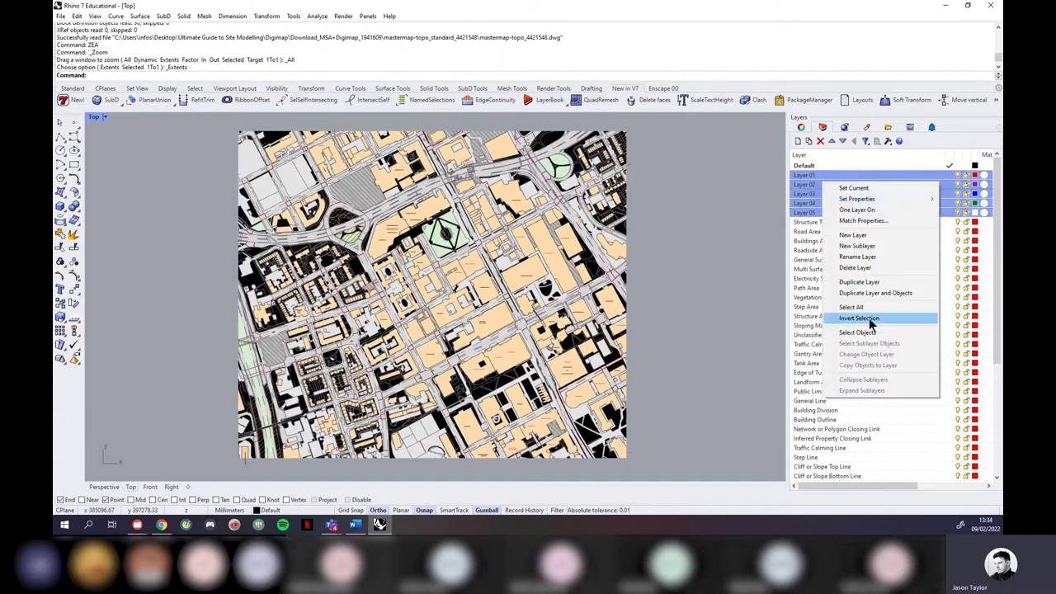
left_click(859, 268)
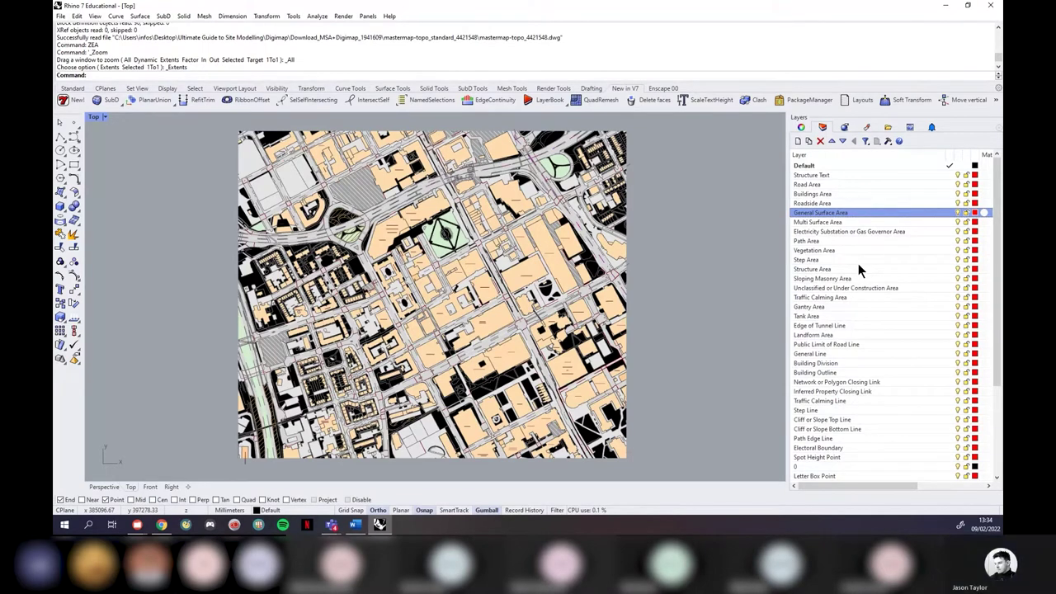
Step: Widen the layer list so the Material column header is fully readable
left_click(864, 261)
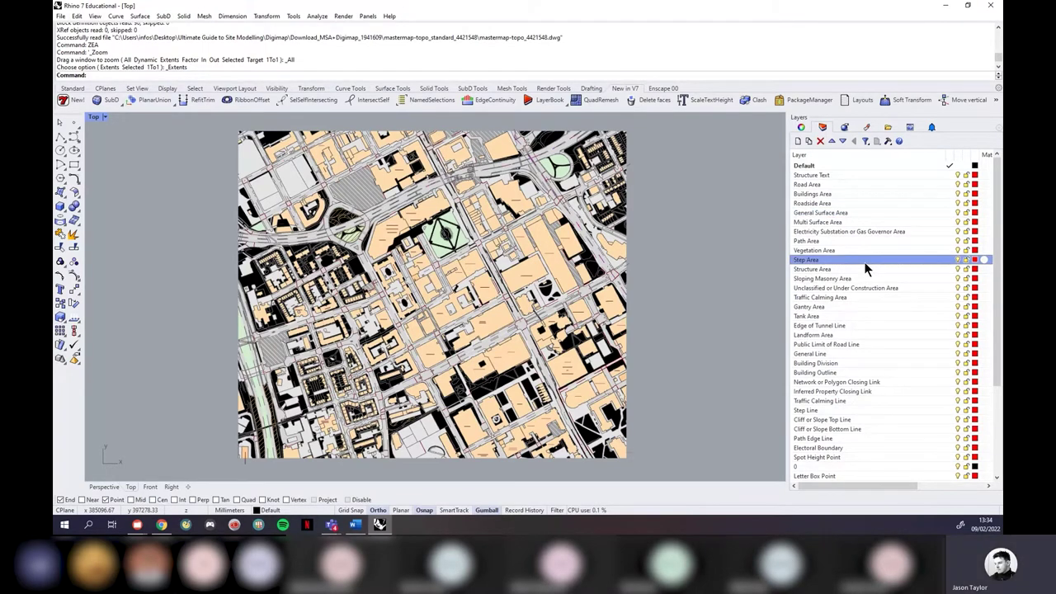
left_click(817, 185)
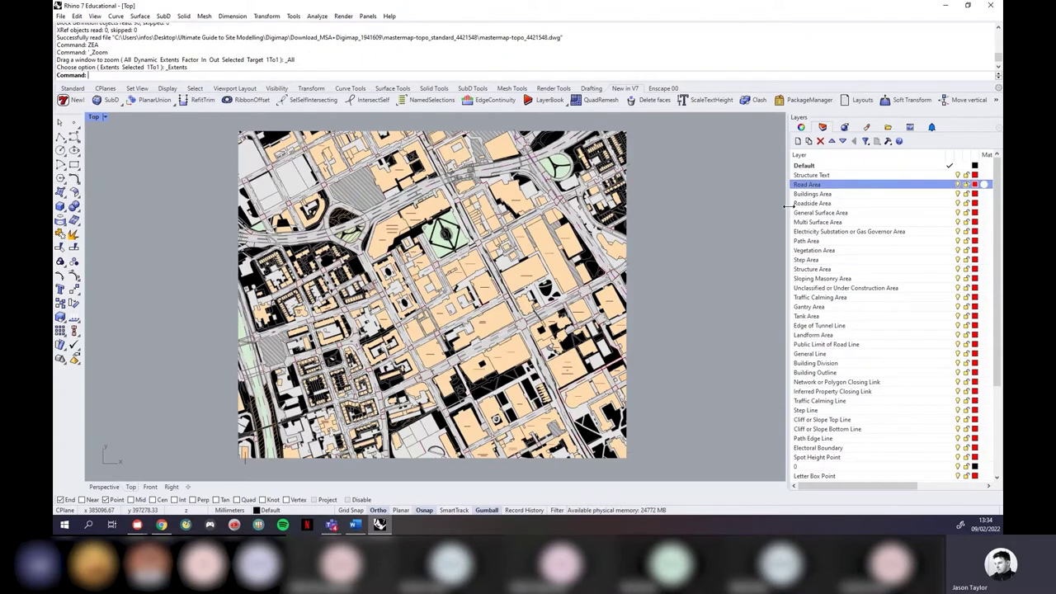
left_click_drag(748, 212, 748, 211)
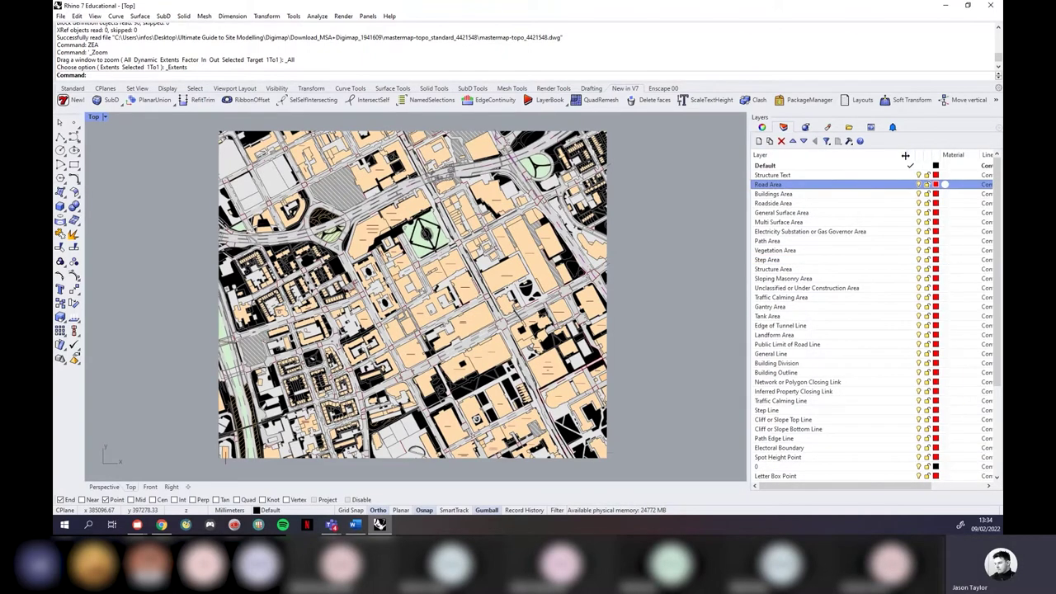
mouse_move(892, 165)
left_mouse_down()
mouse_move(813, 165)
mouse_move(890, 165)
left_mouse_up()
left_click_drag(750, 231, 762, 231)
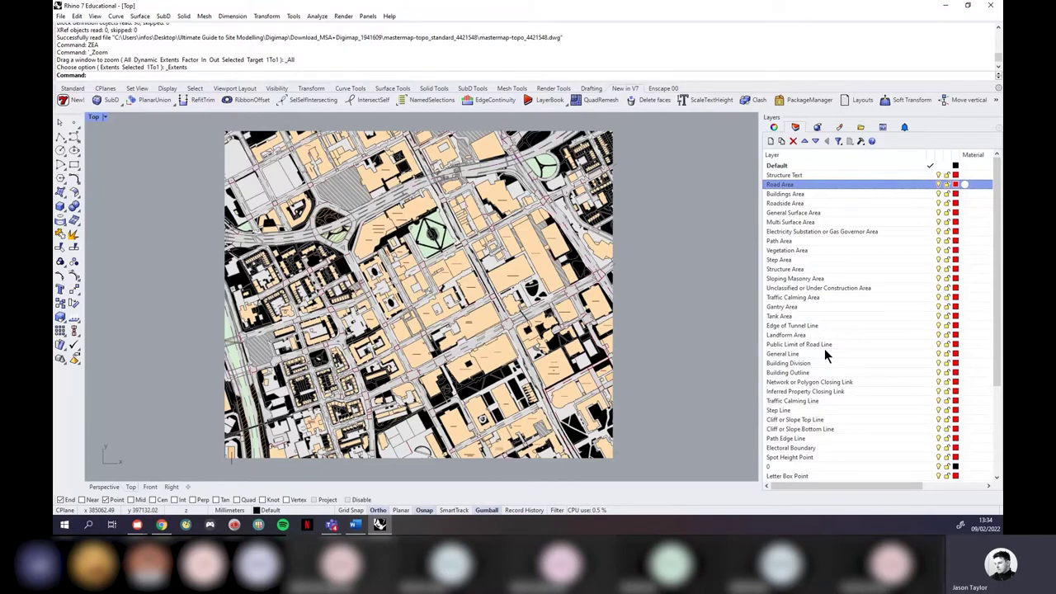
Step: Create a new layer named AREA directly below Edge of Tunnel Line
left_click(771, 327)
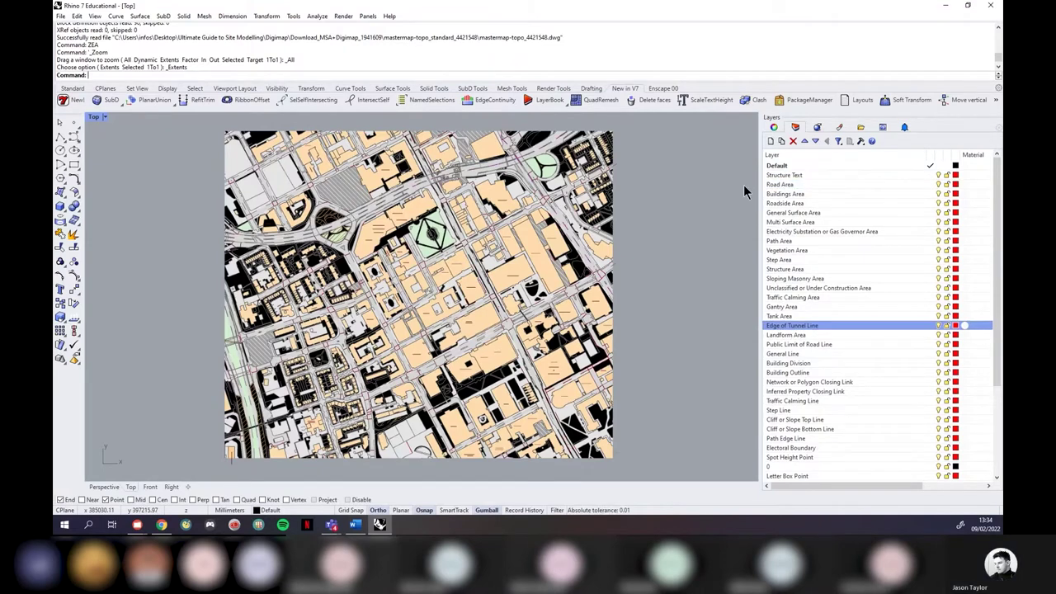
left_click(771, 141)
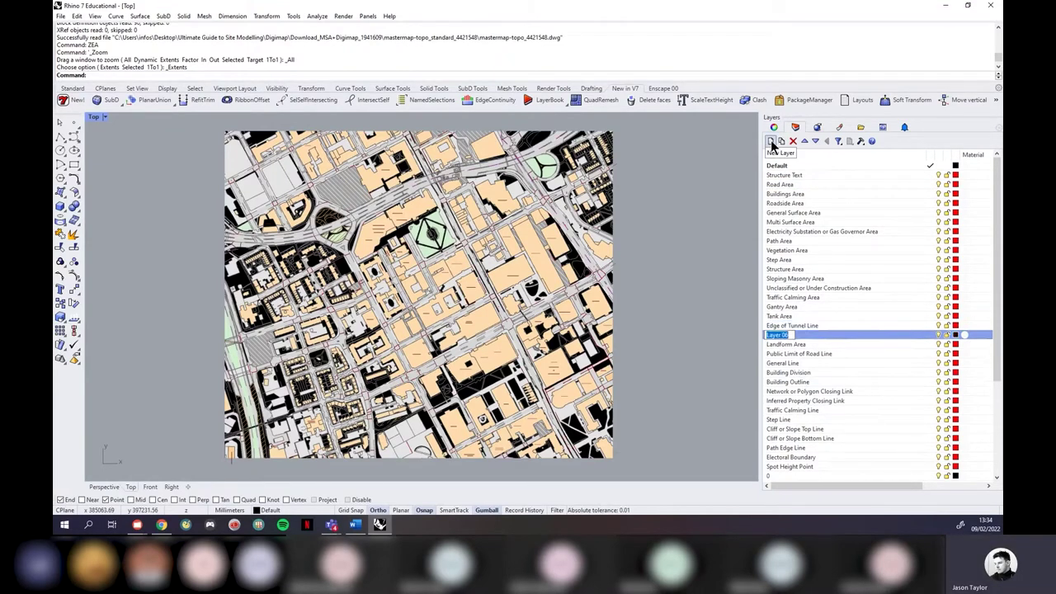
type("AREA")
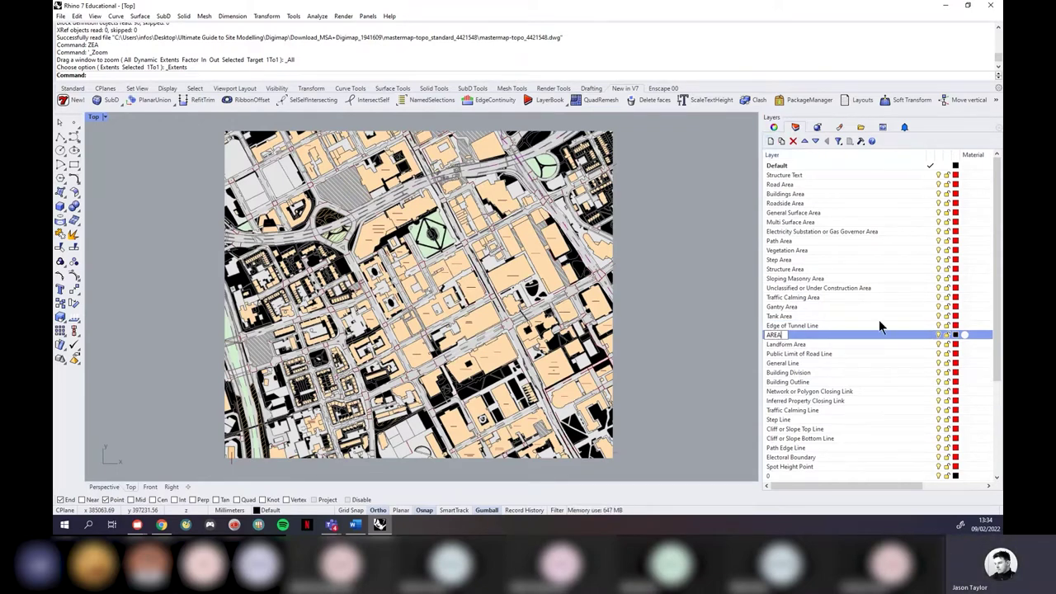
key("Return")
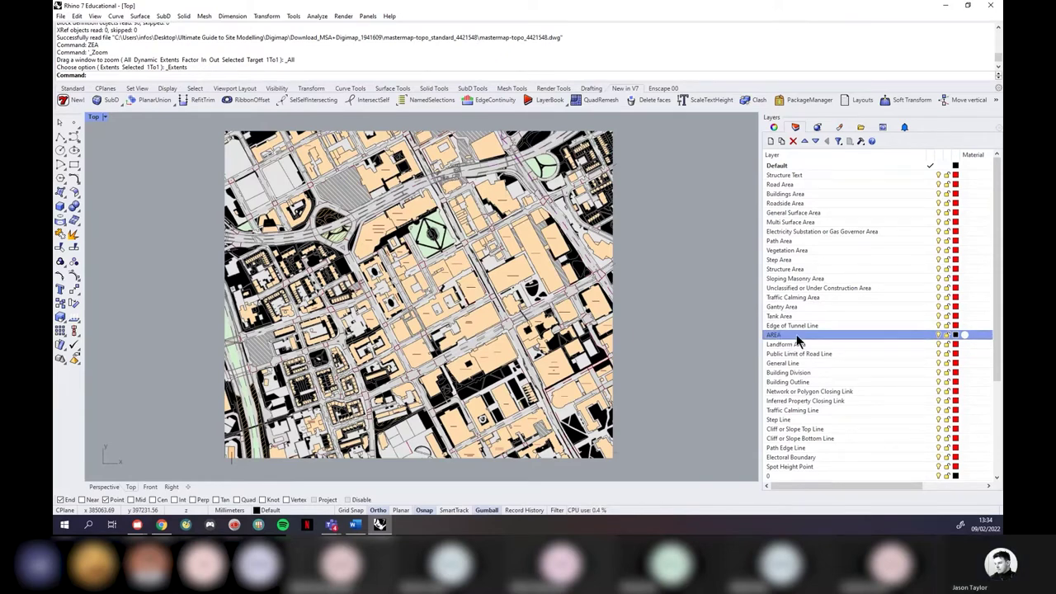
Step: Nest all layers from Road Area through Tank Area as sublayers of AREA
left_click(794, 185)
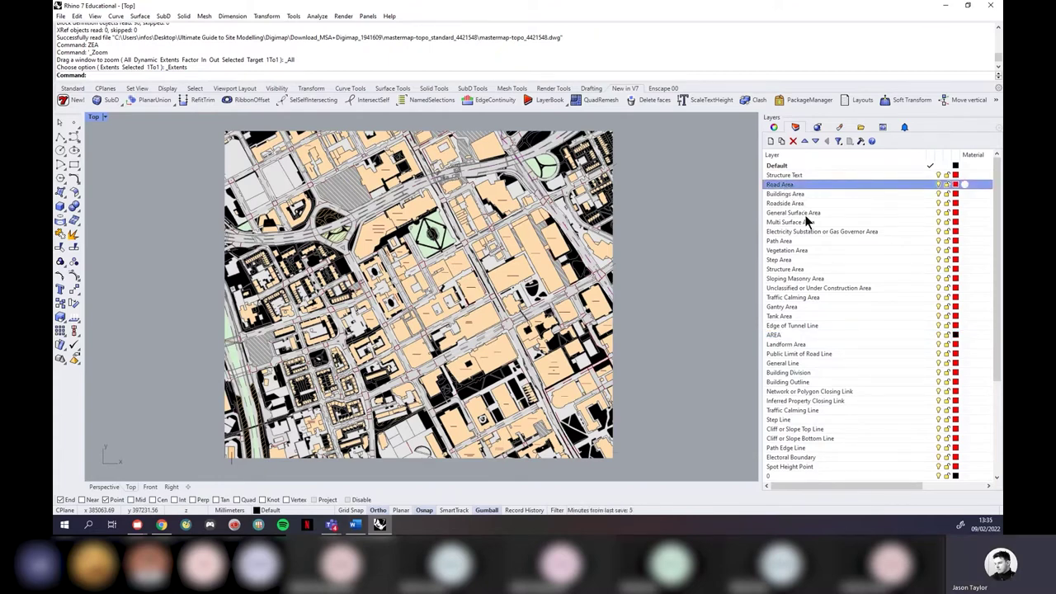
left_click(793, 316, "shift")
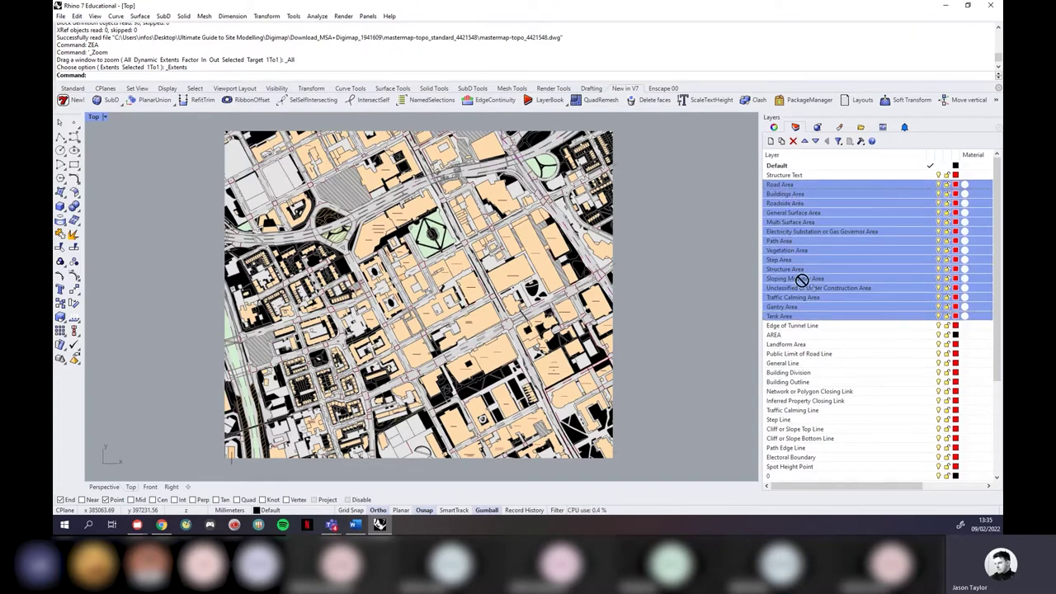
left_click(790, 335, "ctrl")
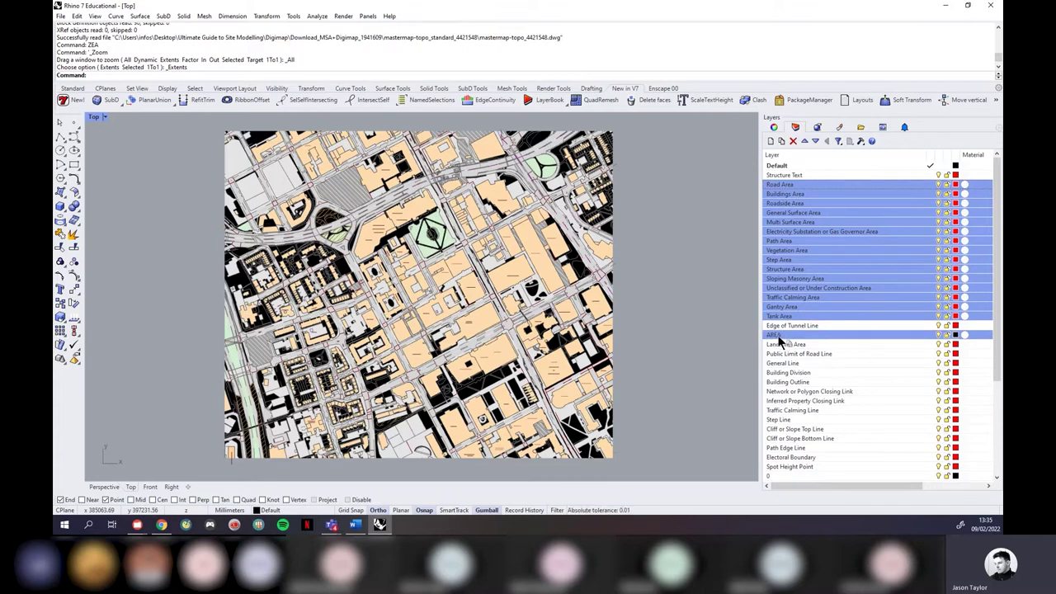
left_click_drag(779, 340, 777, 341)
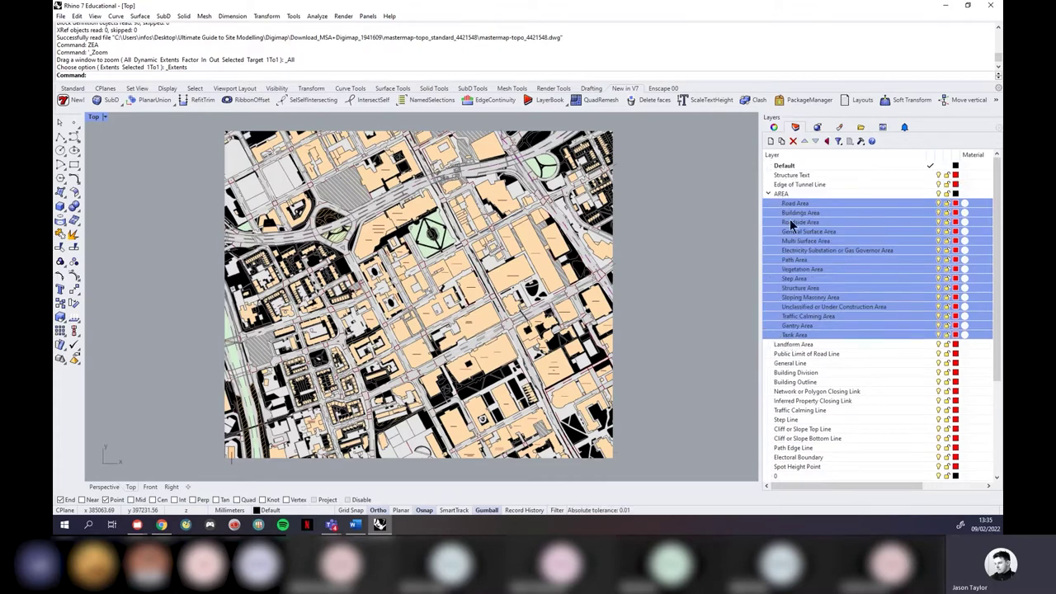
Step: Collapse the AREA layer group and turn off its visibility
left_click(768, 193)
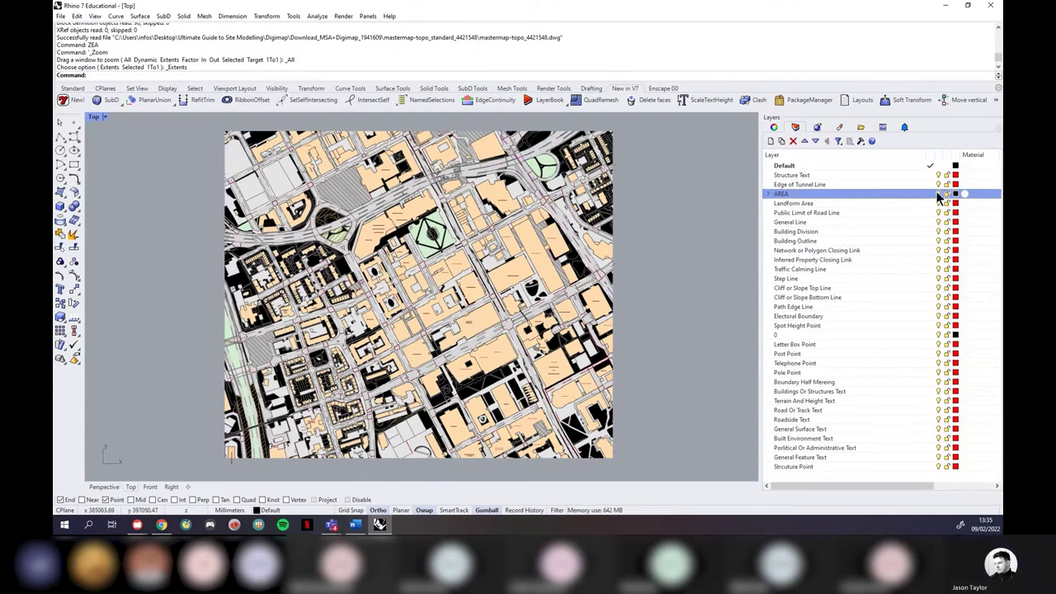
left_click(768, 194)
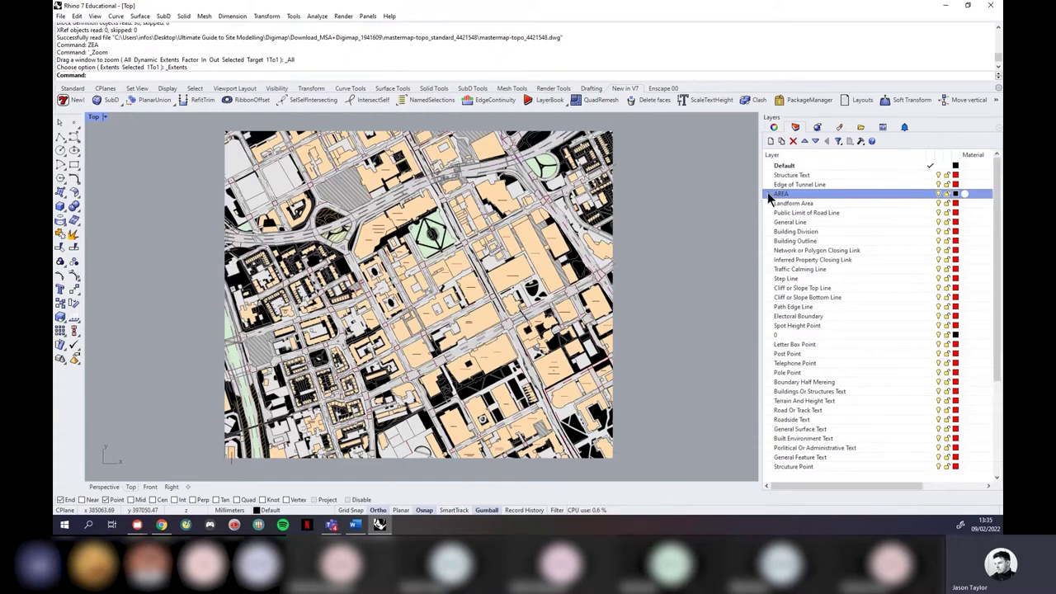
left_click(767, 193)
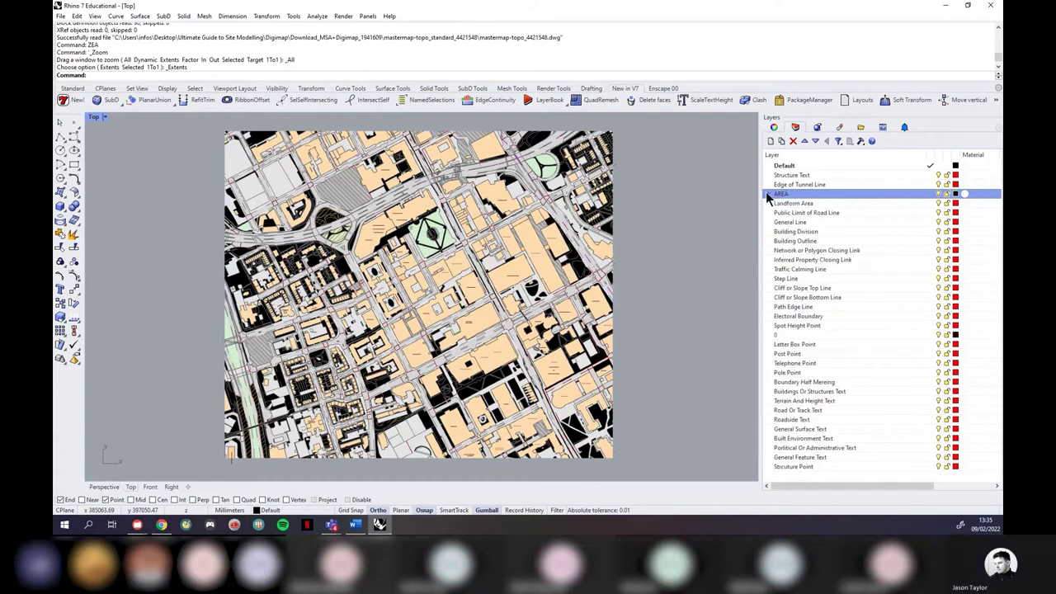
left_click(938, 194)
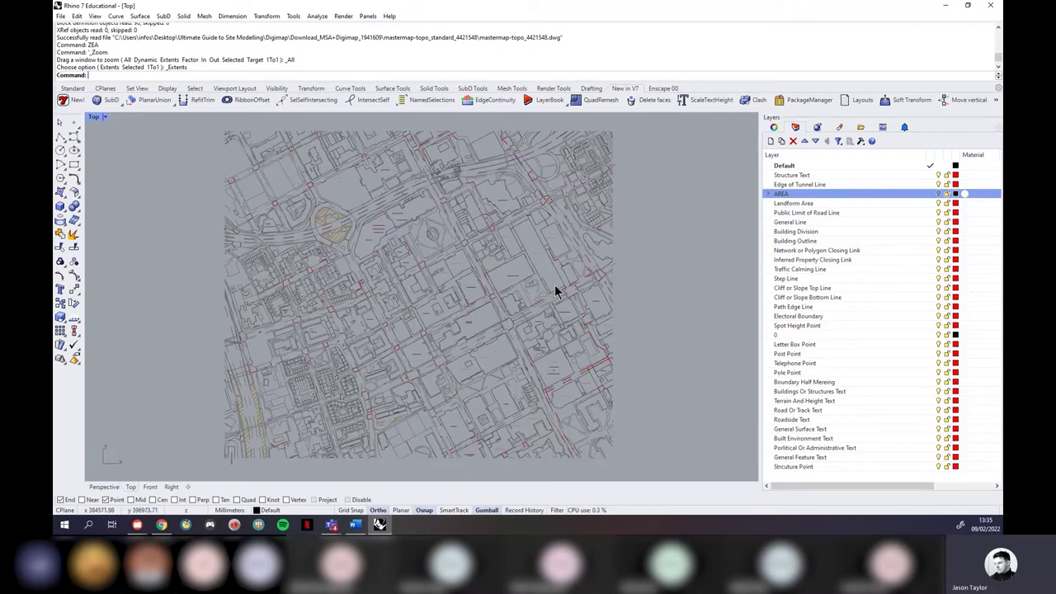
Step: Create a new layer named LINE directly below AREA
left_click(770, 141)
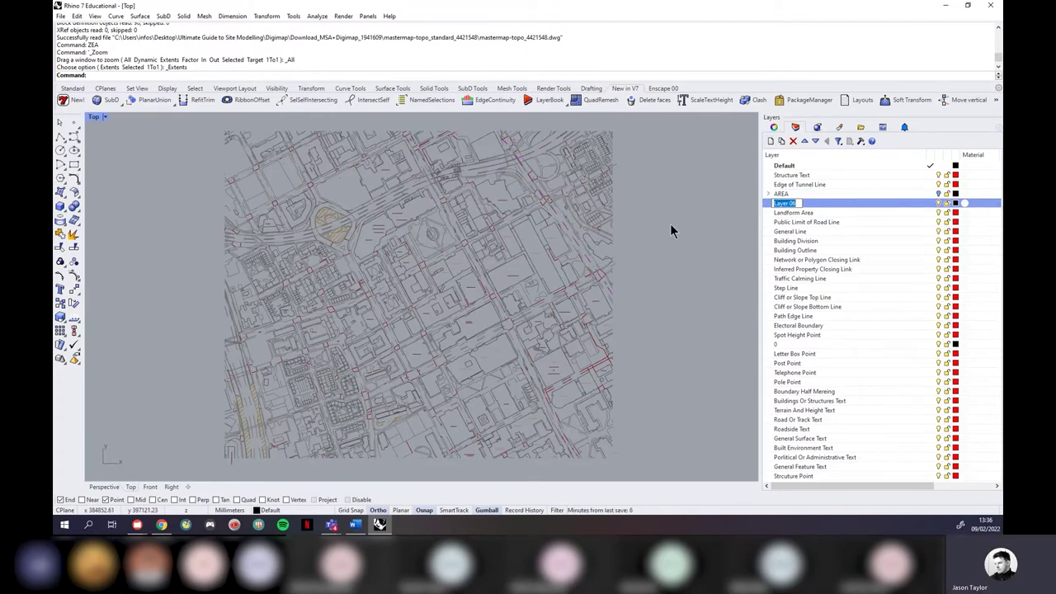
type("line")
key("BackSpace")
key("BackSpace")
key("BackSpace")
key("BackSpace")
type("LIE")
key("BackSpace")
type("NE")
key("Return")
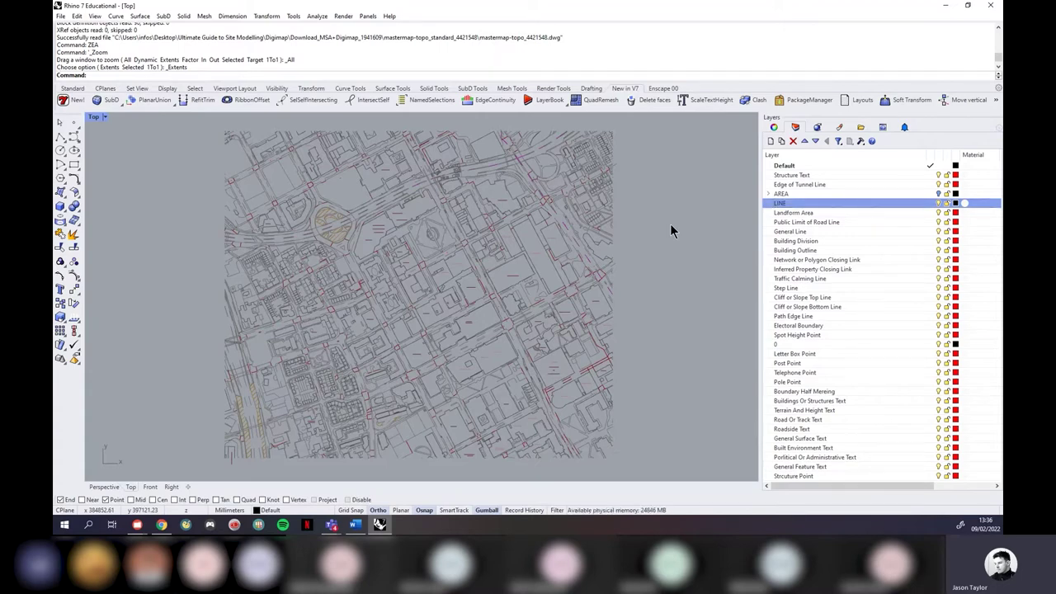
Step: Nest Public Limit of Road Line, General Line, and the layers from Traffic Calming Line through Path Edge Line under LINE
left_click(816, 224)
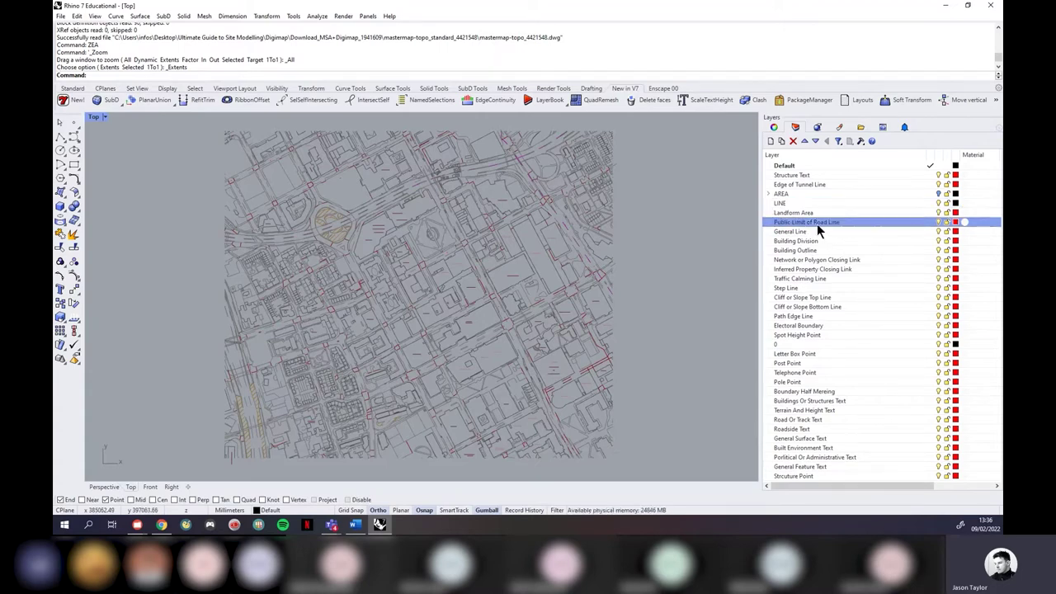
left_click(813, 231, "shift")
left_click_drag(835, 229, 788, 204)
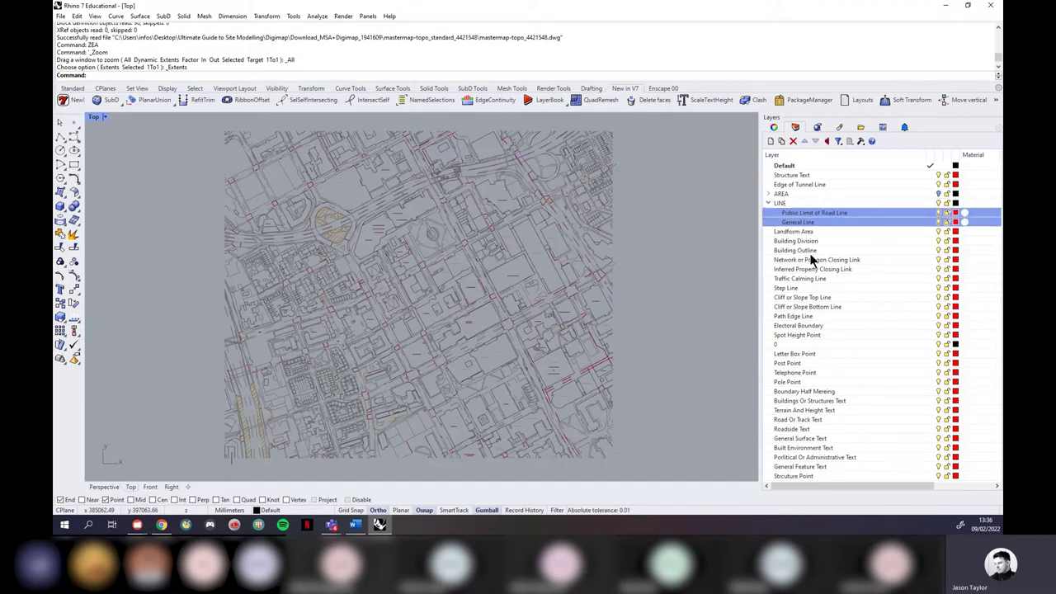
left_click(796, 279)
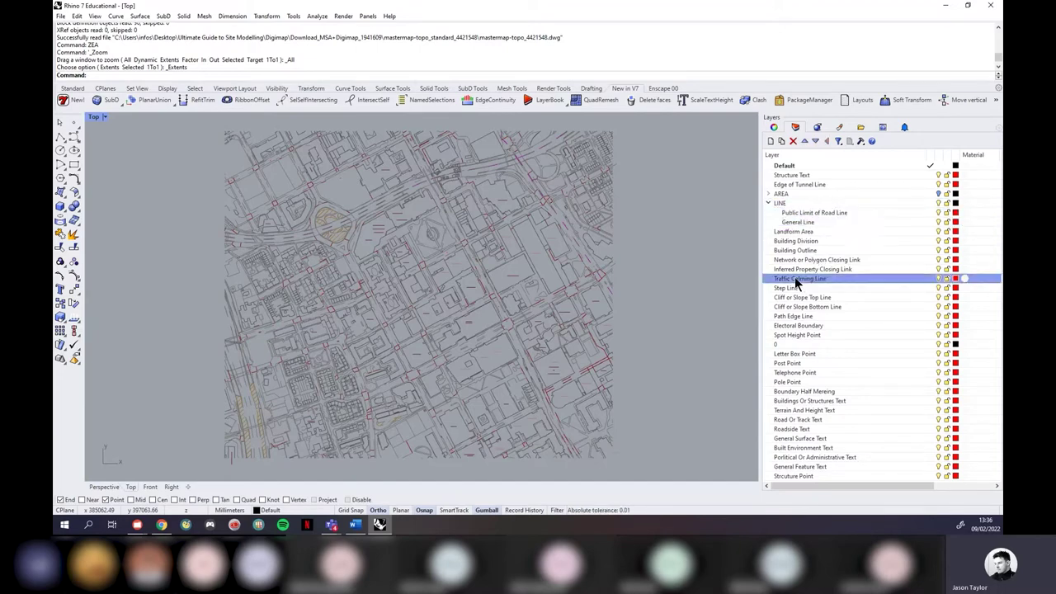
left_click(800, 316, "shift")
left_click_drag(793, 277, 782, 206)
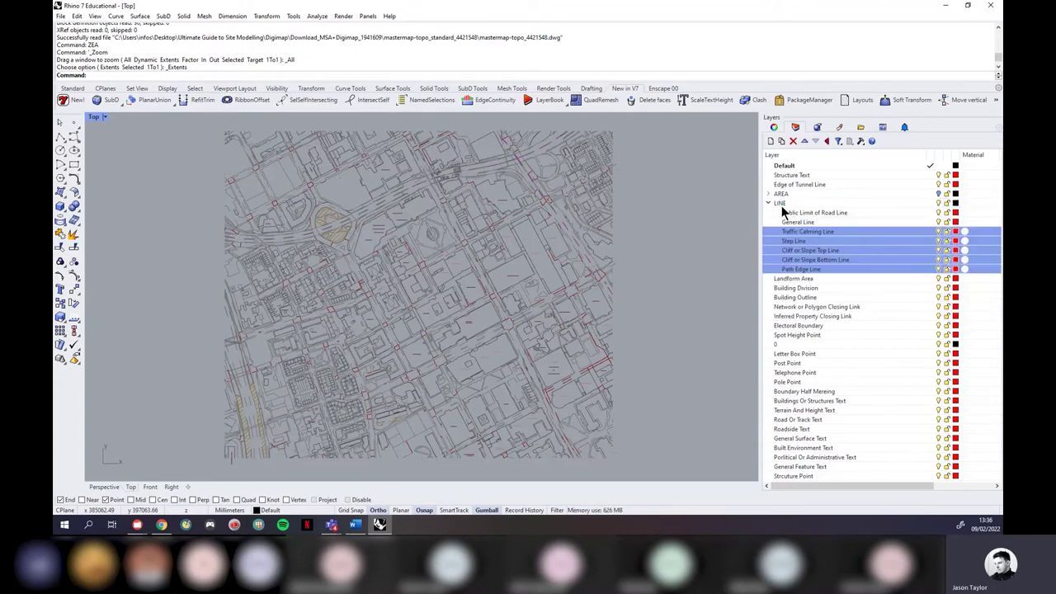
Step: Collapse the LINE layer group and delete the Edge of Tunnel Line layer
left_click(768, 203)
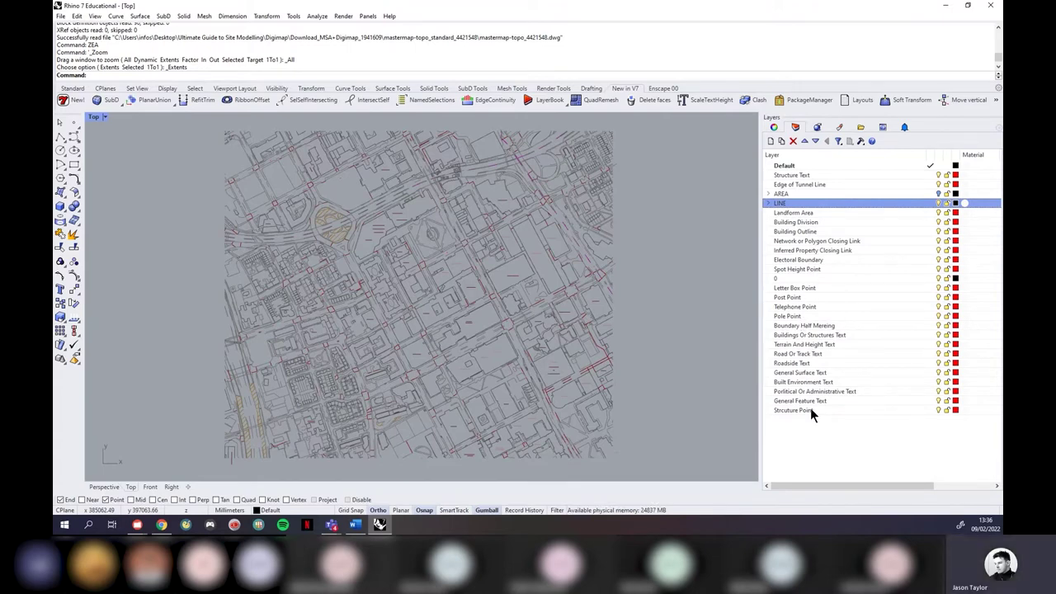
left_click(806, 184)
key("Delete")
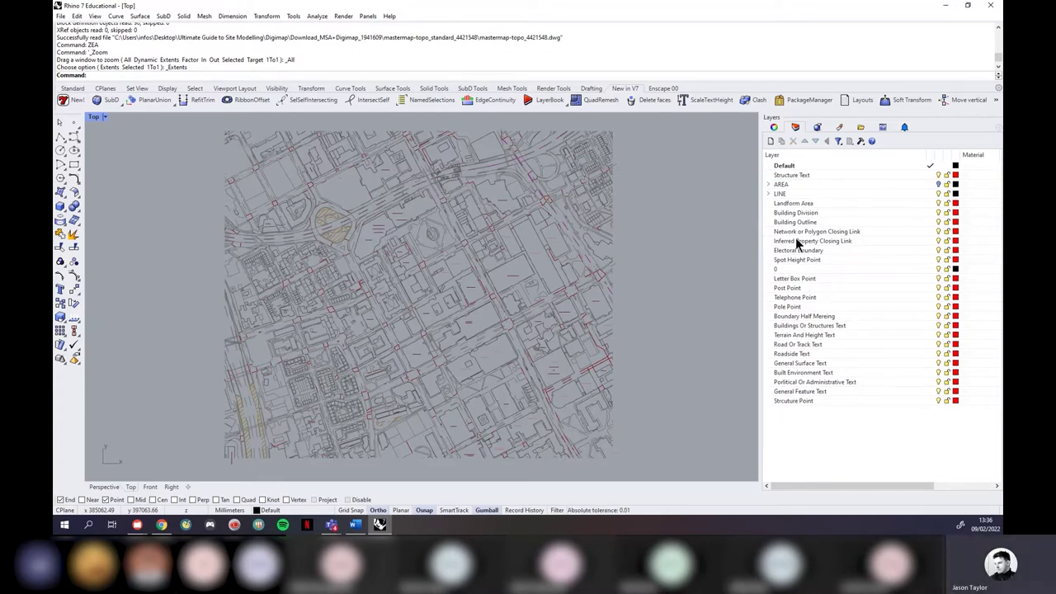
Step: Create a new layer named TEXT below LINE
left_click(771, 141)
type("TEXT")
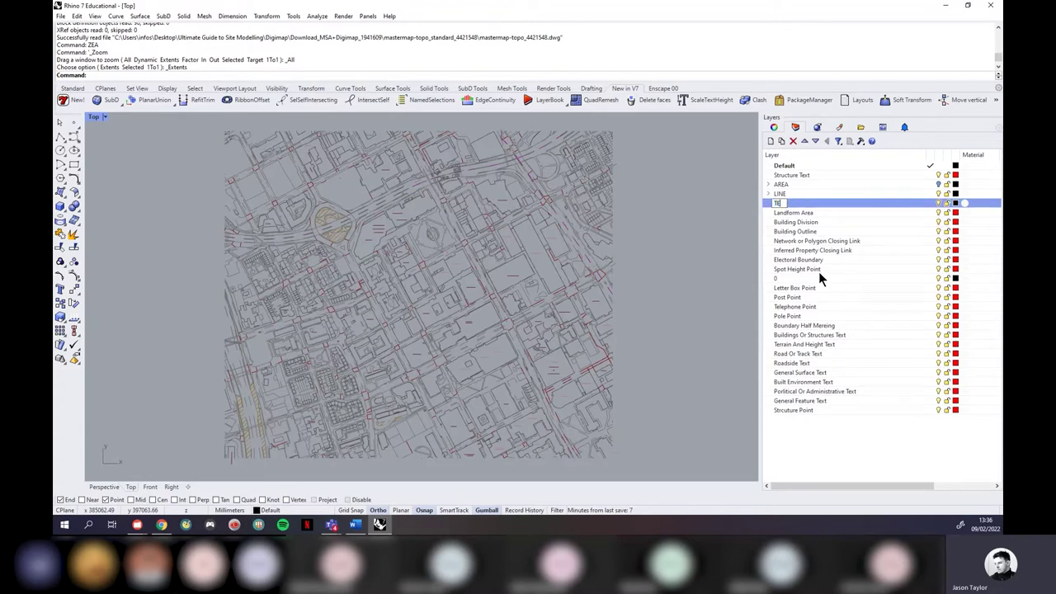
key("Return")
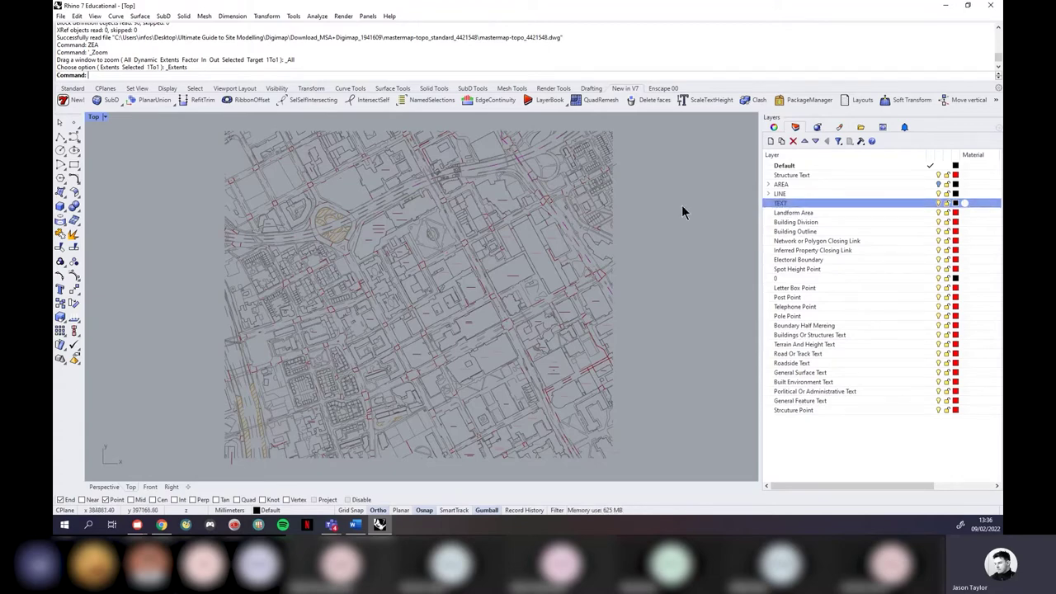
Step: Nest the Structure Text layer under TEXT, and turn off the collapsed LINE and TEXT groups
left_click(801, 175)
left_click(791, 203, "ctrl")
left_click_drag(792, 203, 793, 202)
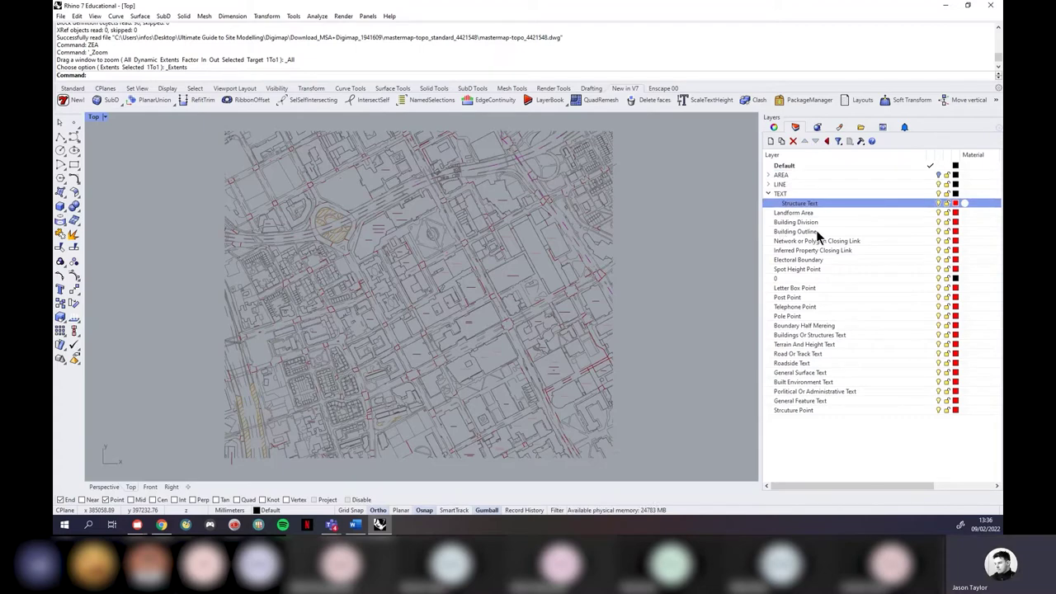
left_click(768, 194)
left_click(939, 193)
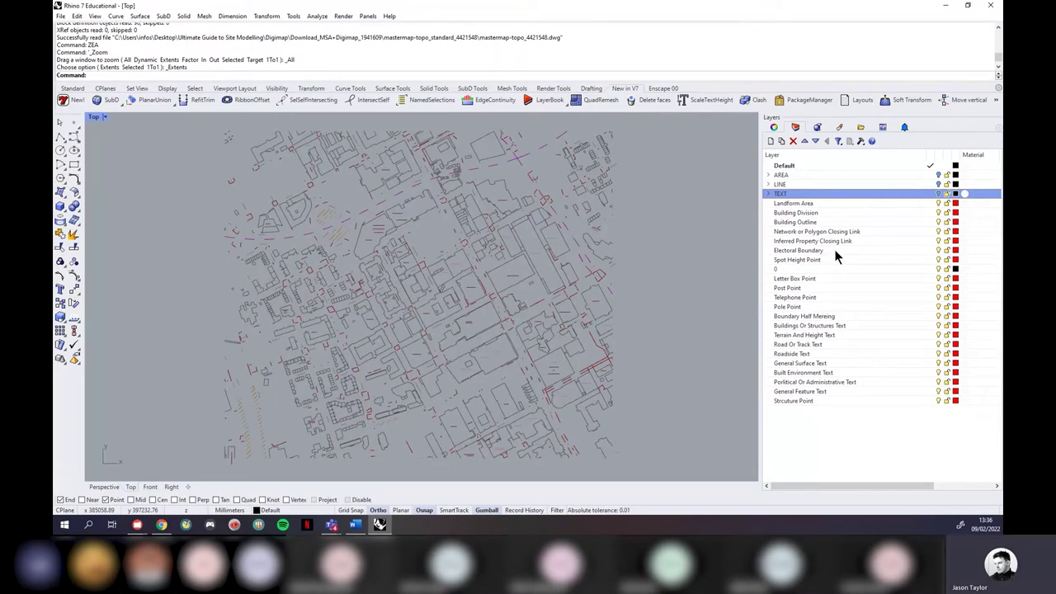
Step: Move the layers from Buildings Or Structures Text through General Feature Text into the TEXT group
left_click(817, 325)
left_click(814, 391, "shift")
left_click(792, 240, "ctrl")
left_click_drag(792, 238, 784, 195)
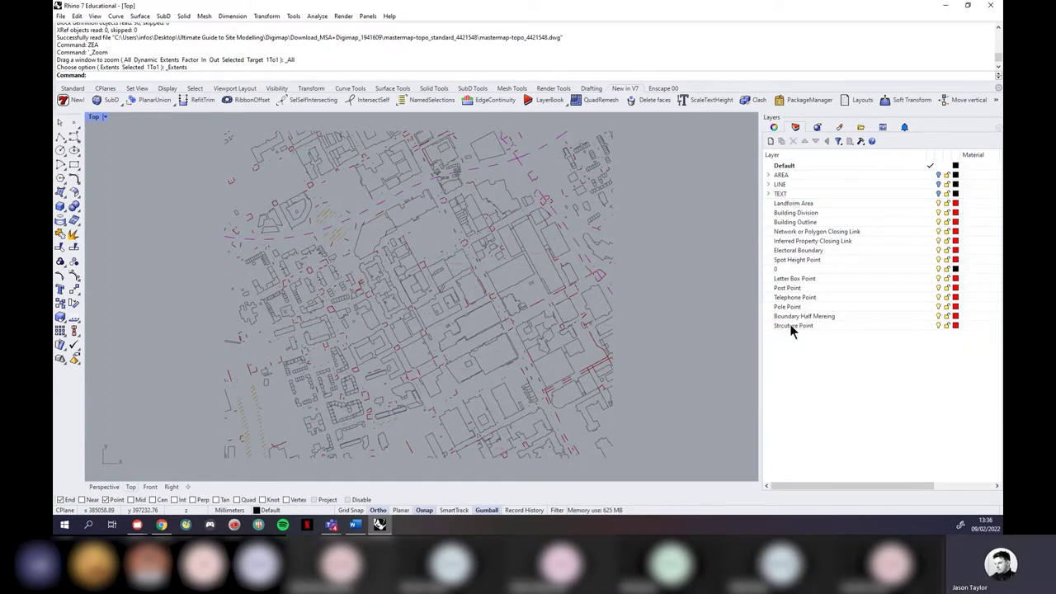
Step: Create a new layer named POINT below TEXT
left_click(770, 141)
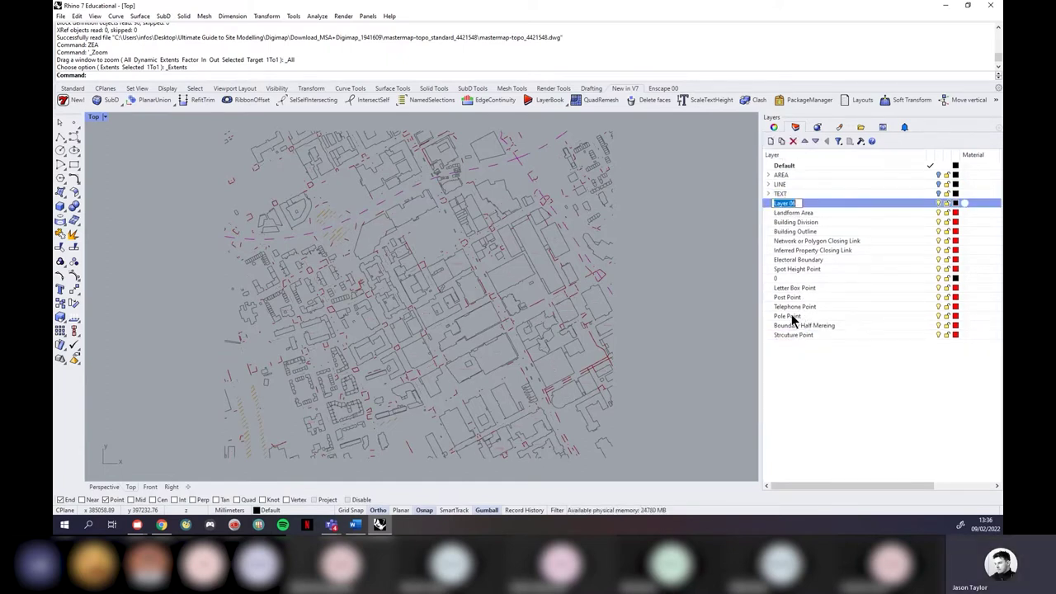
type("POINT")
key("Return")
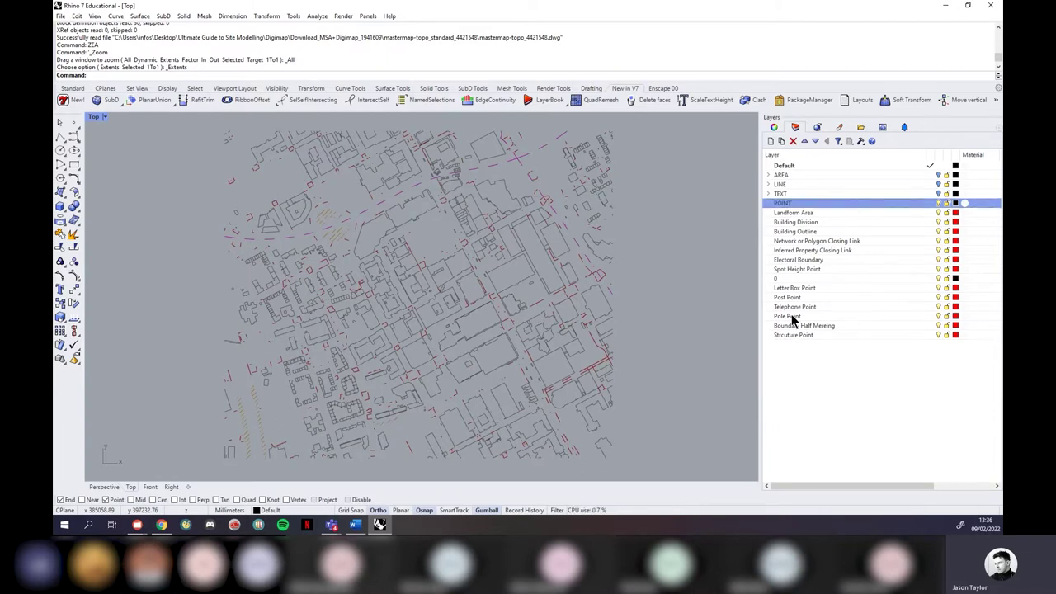
Step: Nest the layers from Letter Box Point through Pole Point under POINT, and turn off the collapsed group
left_click(794, 288)
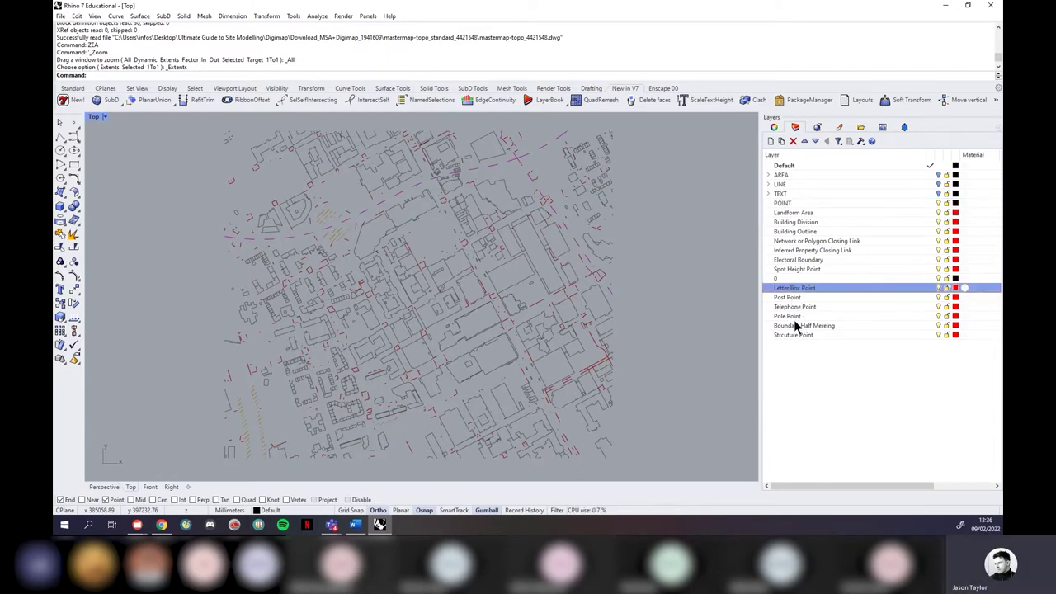
left_click(792, 316, "shift")
left_click_drag(792, 290, 783, 206)
left_click(826, 367)
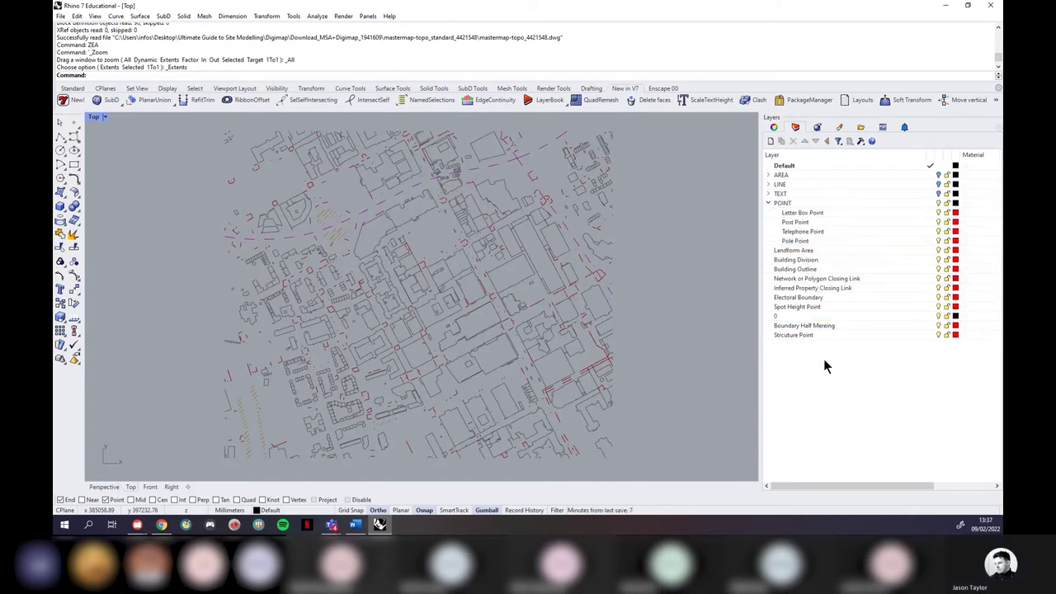
left_click(769, 206)
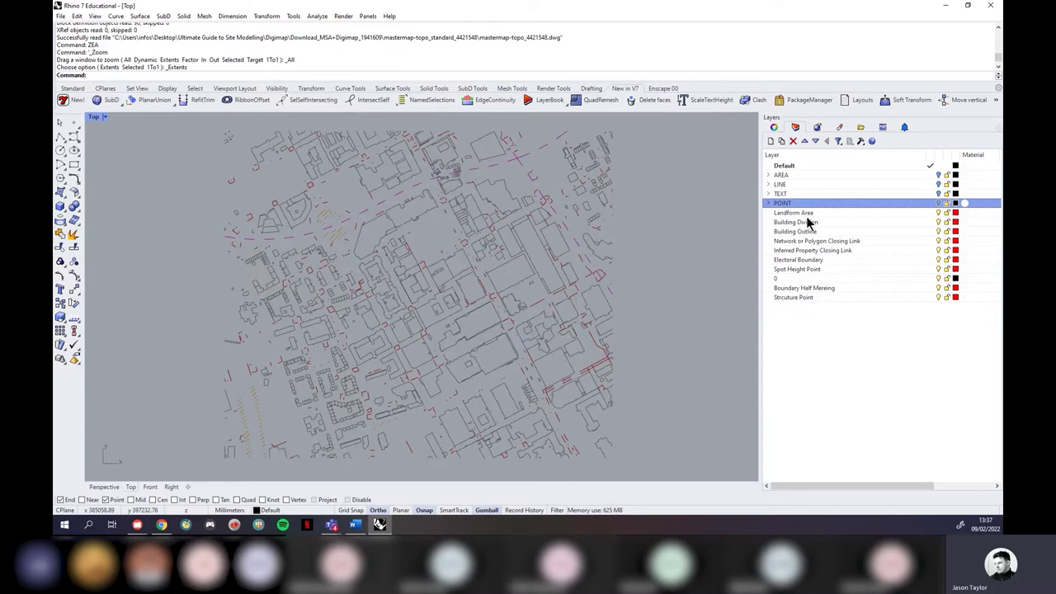
Step: Move the Landform Area layer into AREA, and the Spot Height Point and Structure Point layers into POINT
left_click_drag(813, 213, 788, 178)
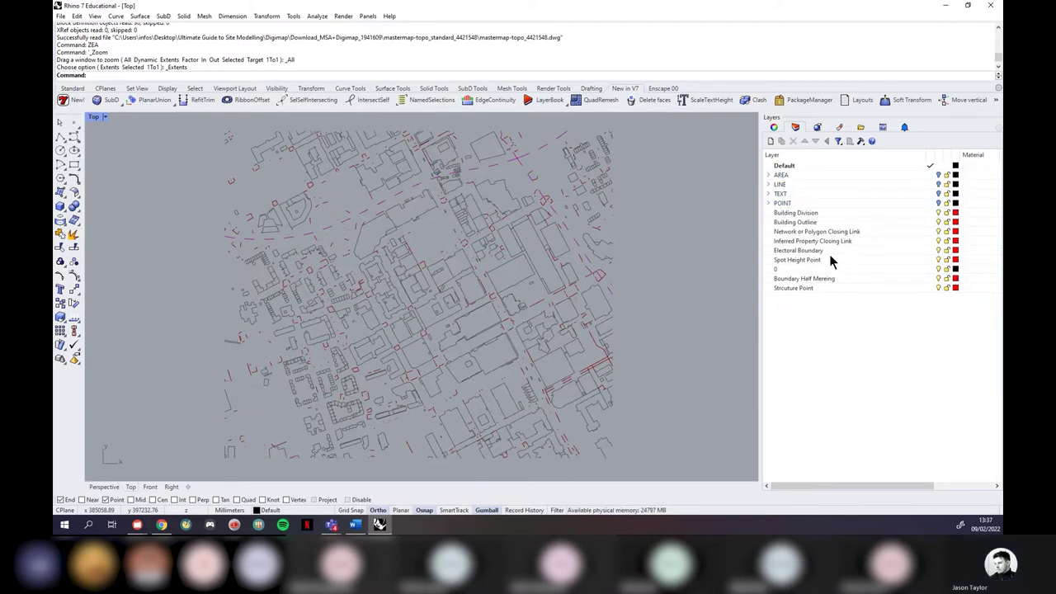
left_click_drag(823, 255, 785, 205)
left_click(807, 280)
left_click_drag(806, 280, 791, 205)
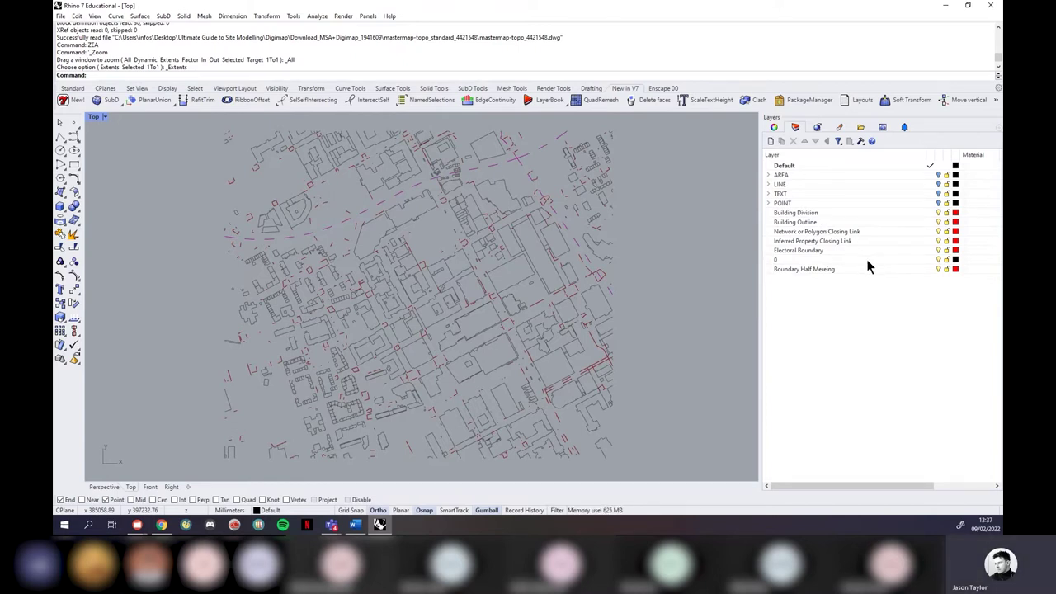
Step: Select all objects on the Building Division layer and examine up close which lines of the buildings they form
left_click(796, 214)
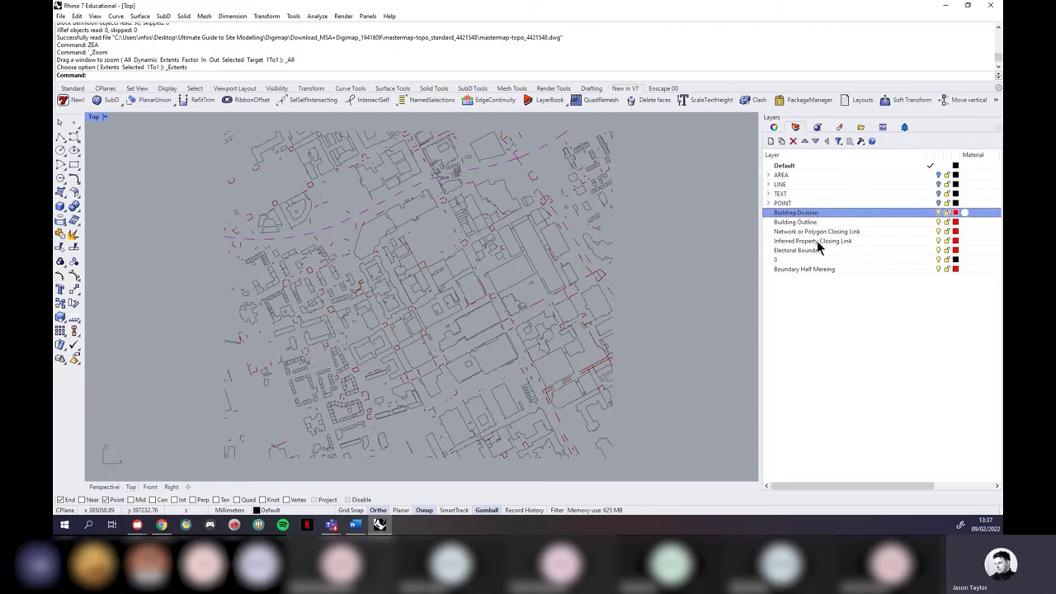
left_click(825, 297)
left_click(816, 213)
right_click(815, 213)
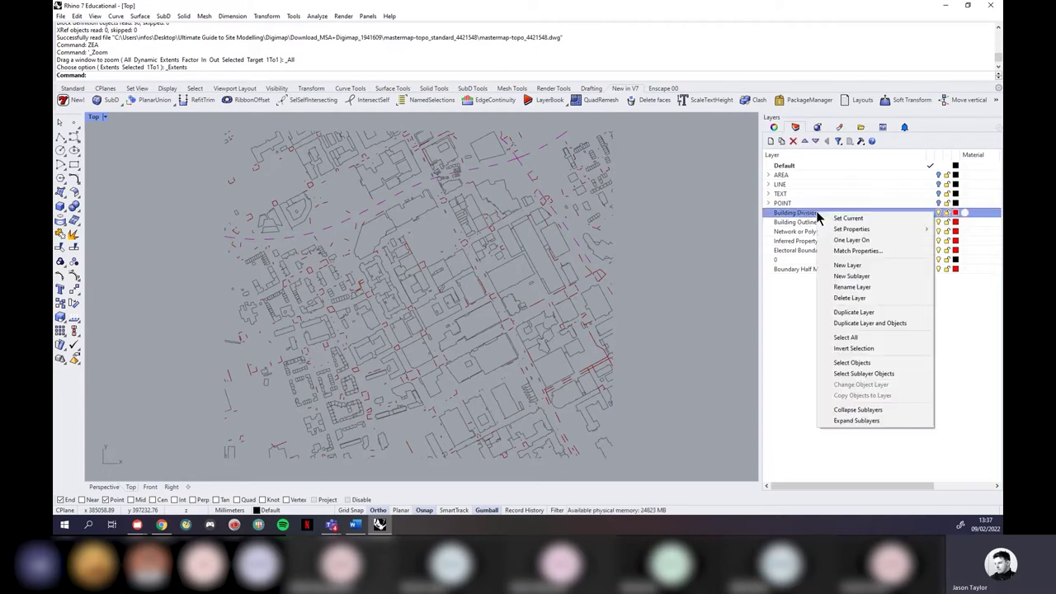
left_click(873, 363)
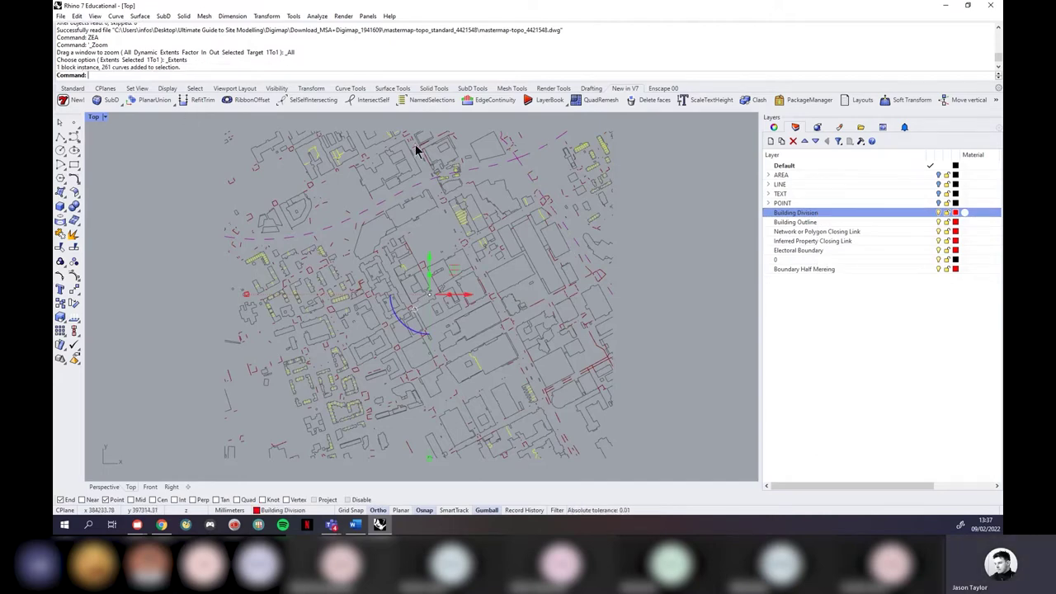
scroll(393, 400, "up", 5)
scroll(393, 400, "up", 4)
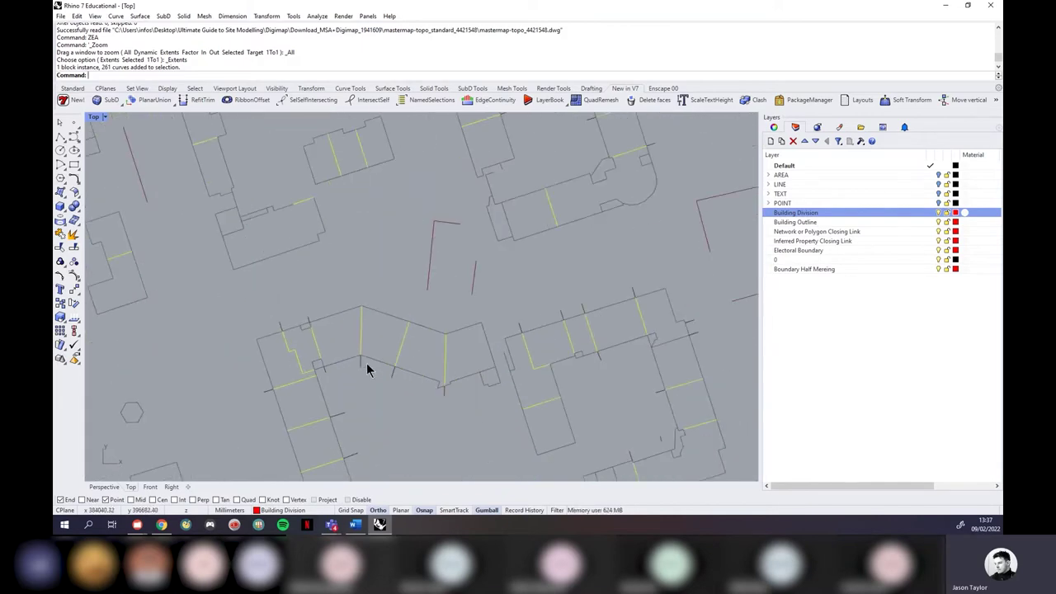
scroll(382, 348, "down", 8)
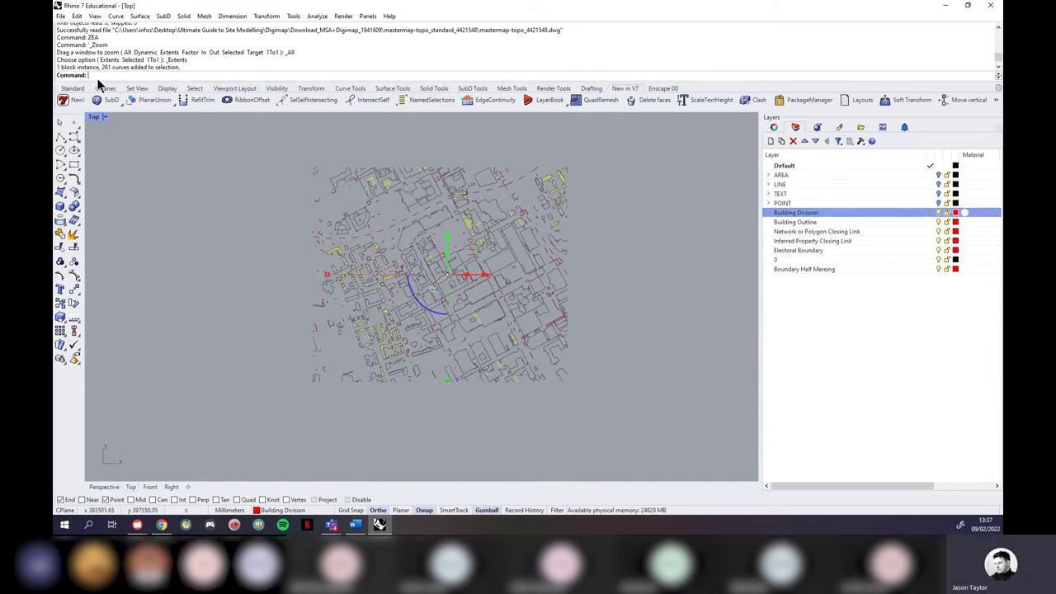
left_click(774, 127)
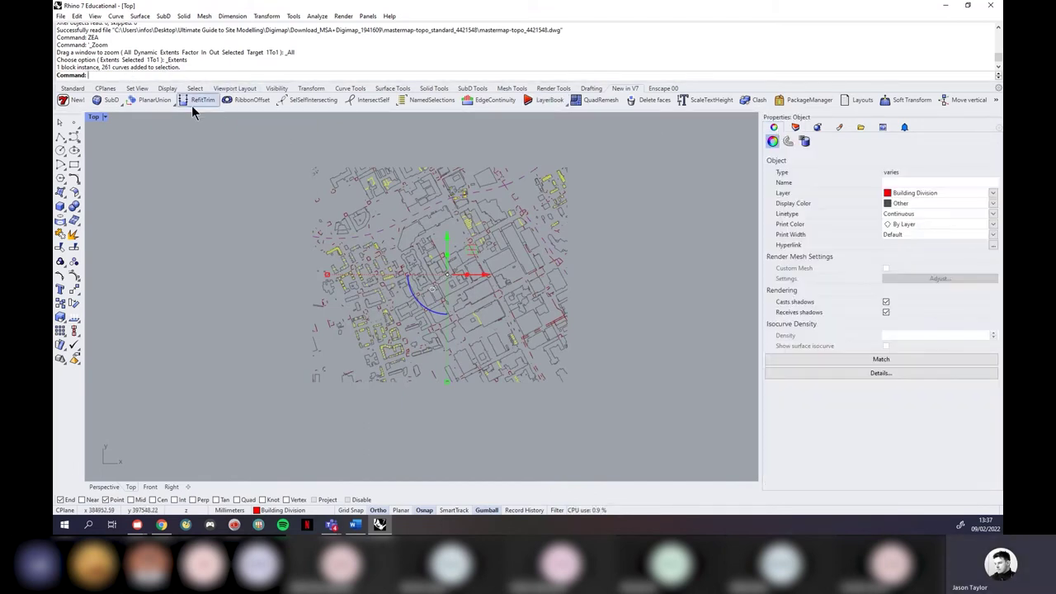
left_click(796, 127)
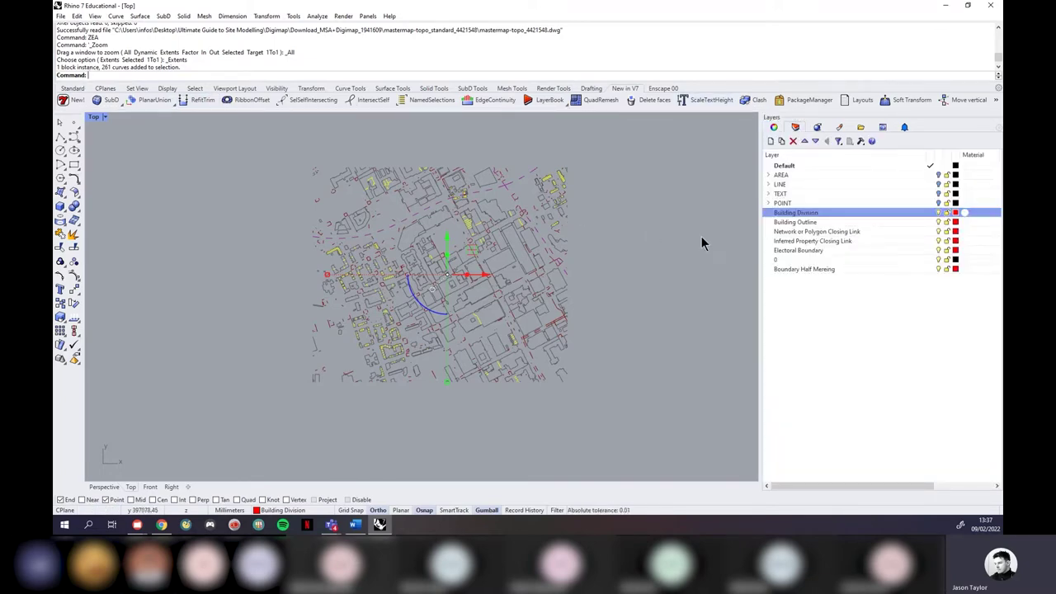
Step: Clear the object selection and move the Building Division layer into the LINE group
scroll(580, 212, "up", 3)
scroll(670, 206, "down", 2)
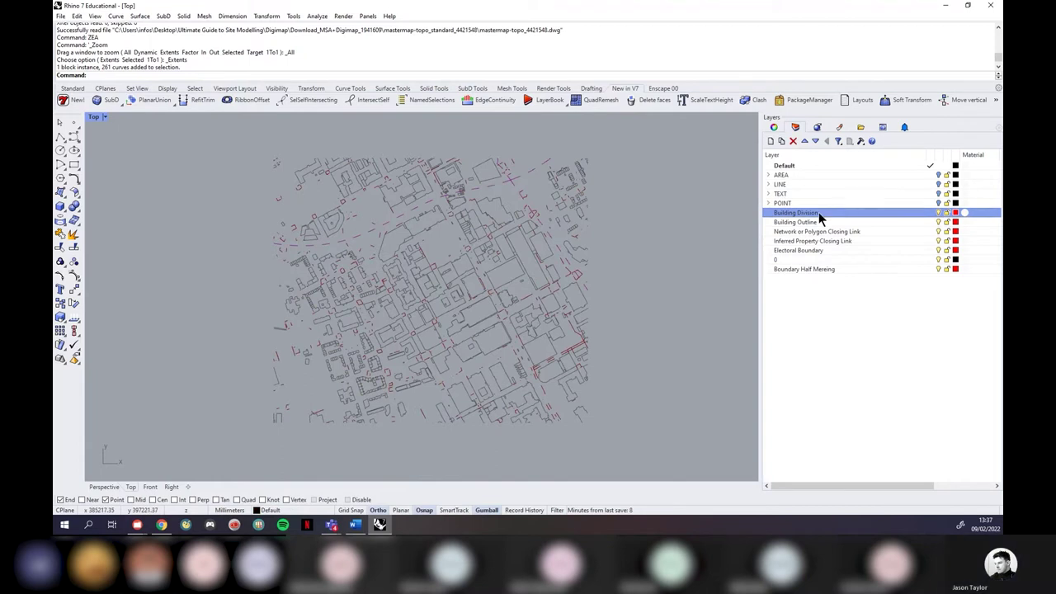
left_click(790, 184, "ctrl")
key("Delete")
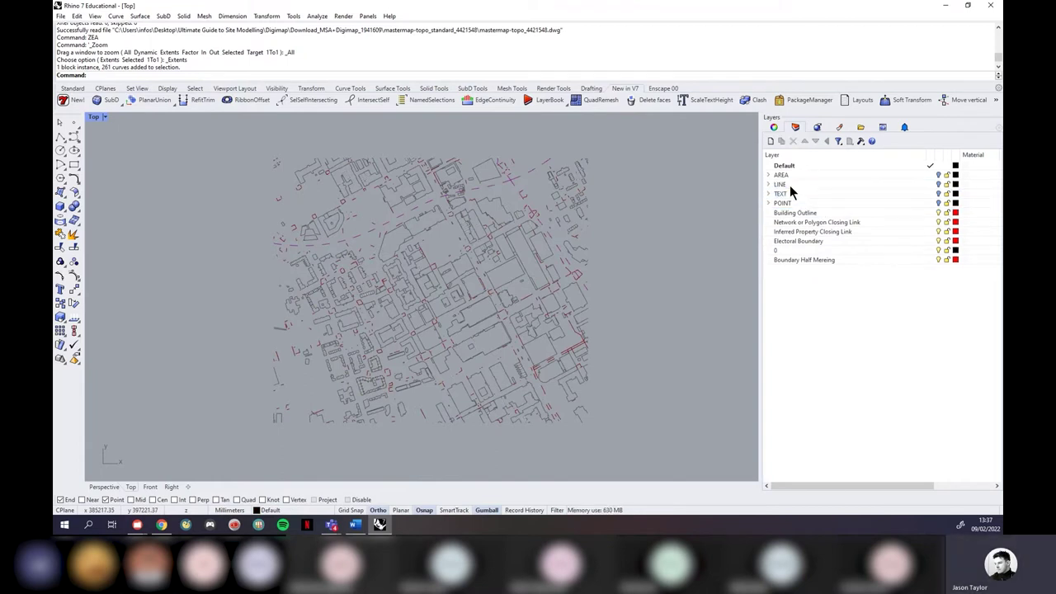
Step: Check the Building Outline layer by selecting its objects, and move the layer into the LINE group
left_click(806, 213)
right_click(838, 211)
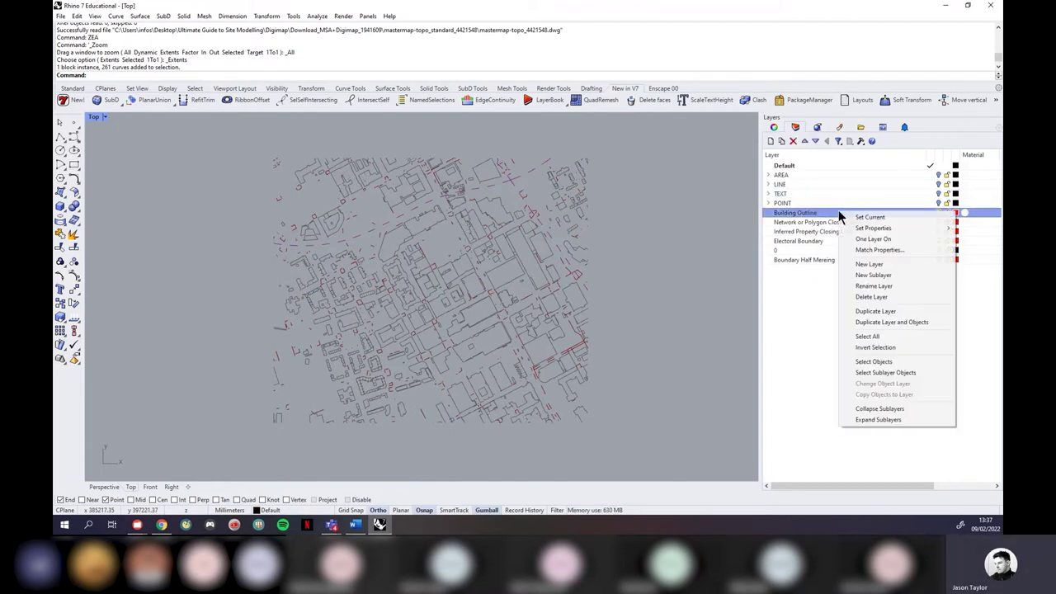
left_click(892, 363)
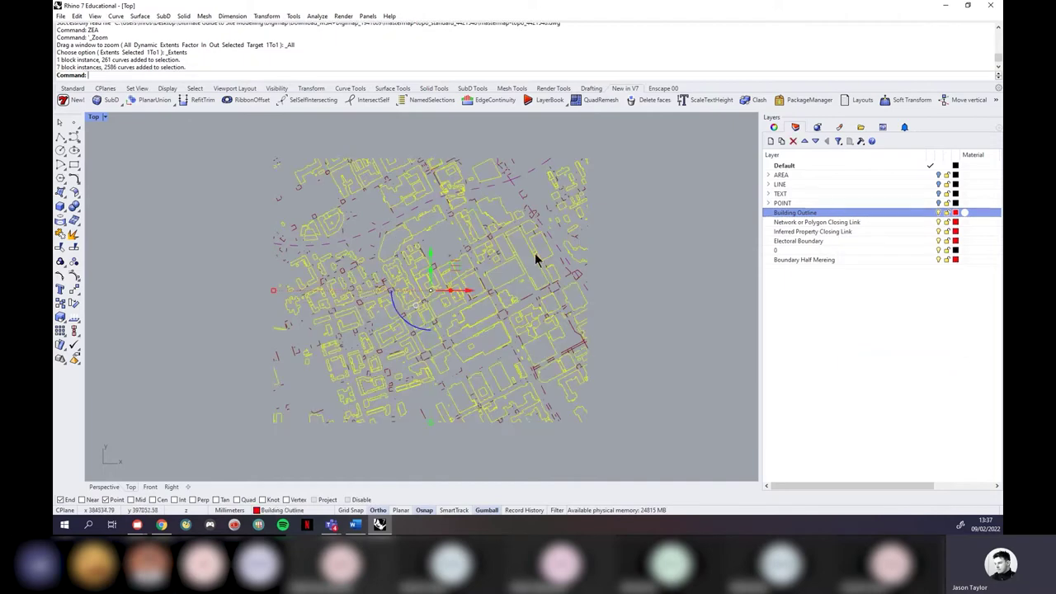
left_click(720, 266)
left_click_drag(815, 213, 794, 186)
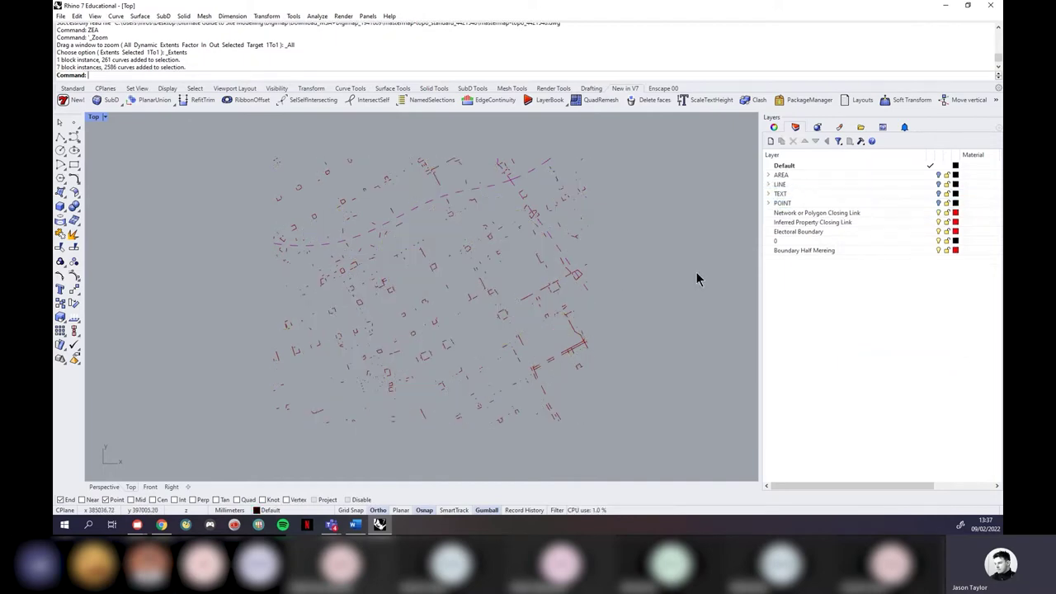
Step: Check the Network or Polygon Closing Link layer by selecting its objects, and move the layer into LINE
left_click(814, 213)
right_click(814, 213)
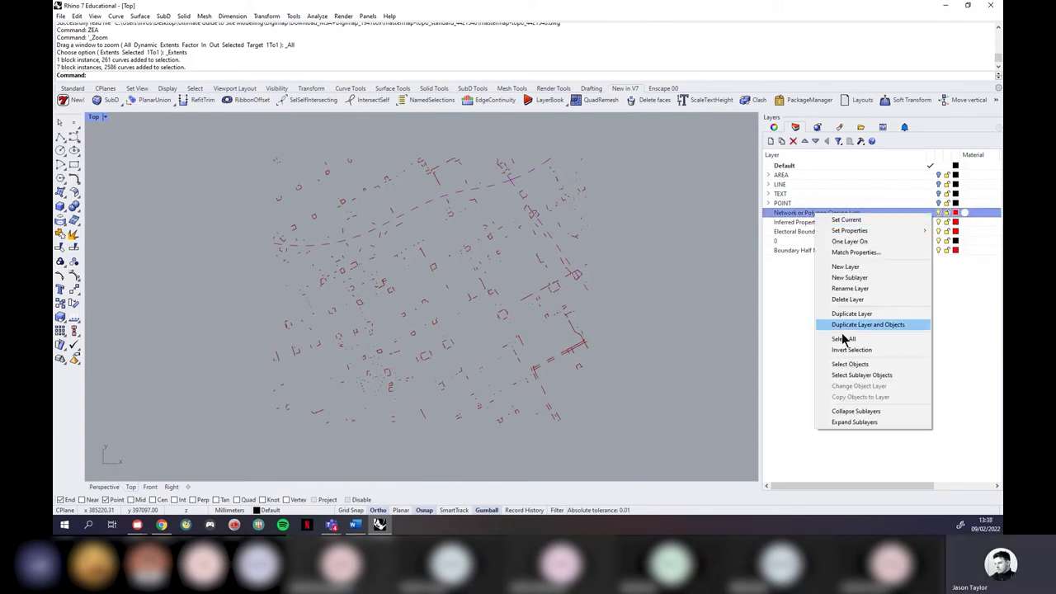
left_click(850, 364)
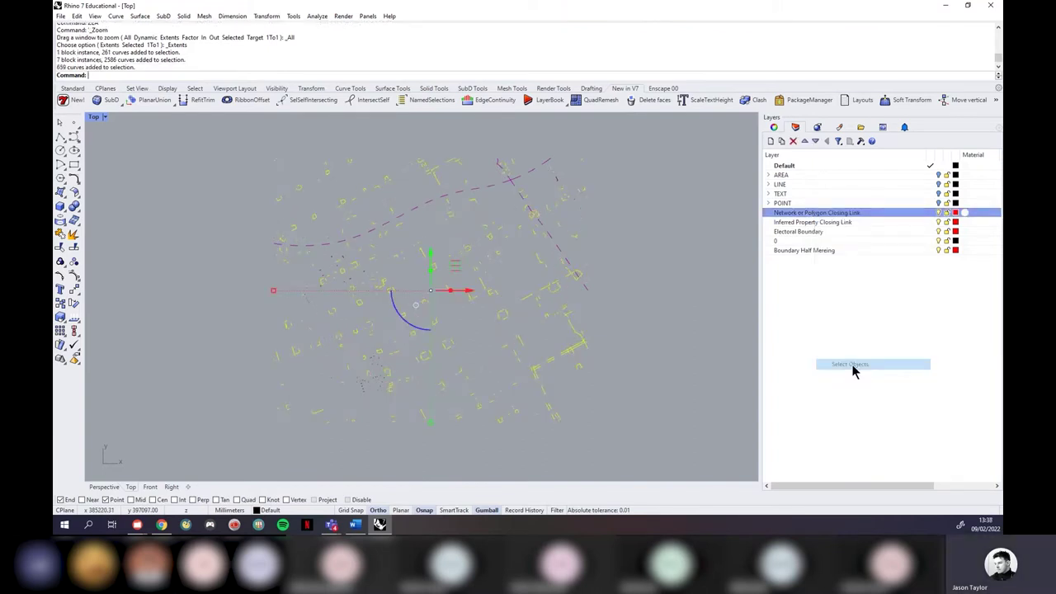
left_click(690, 278)
left_click_drag(800, 216, 794, 187)
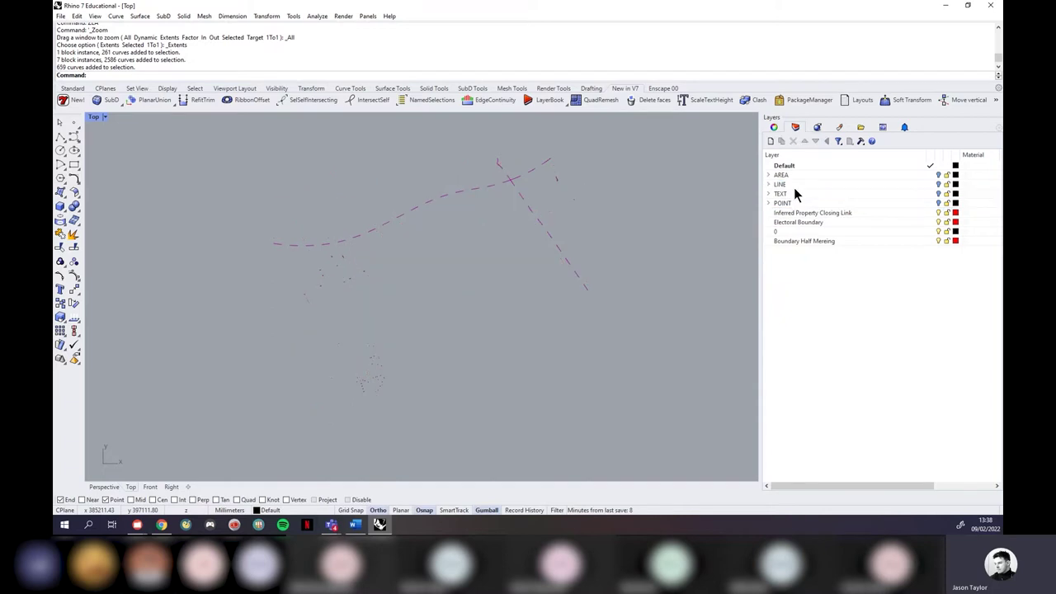
Step: Check the Inferred Property Closing Link layer by selecting its objects, and move the layer into LINE
left_click(816, 214)
right_click(816, 213)
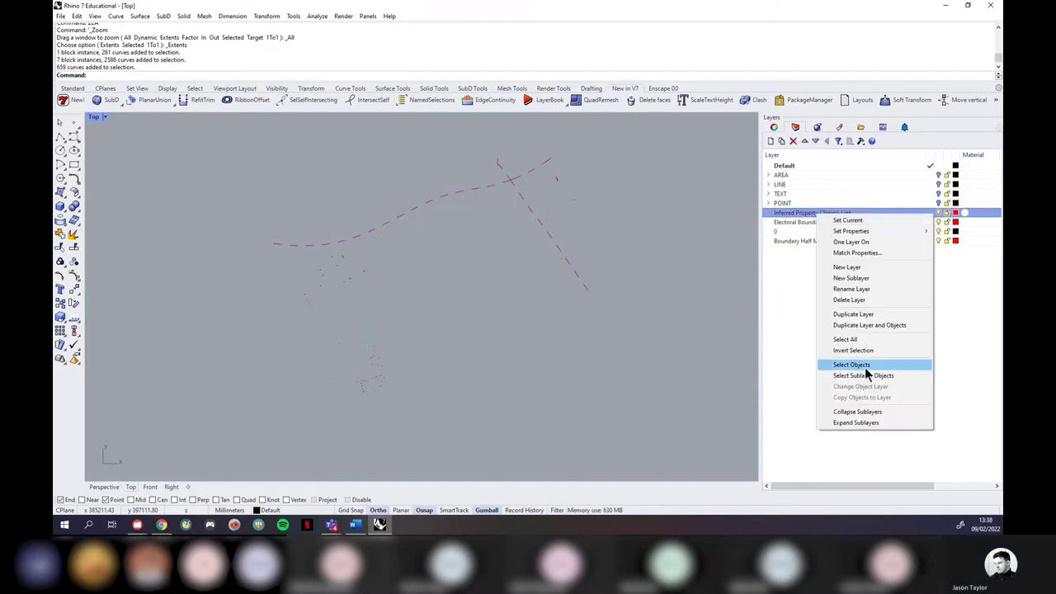
left_click(850, 363)
left_click(697, 325)
left_click_drag(814, 218, 791, 184)
Step: Check the Electoral Boundary layer by selecting its objects, and move the layer into LINE
right_click(805, 214)
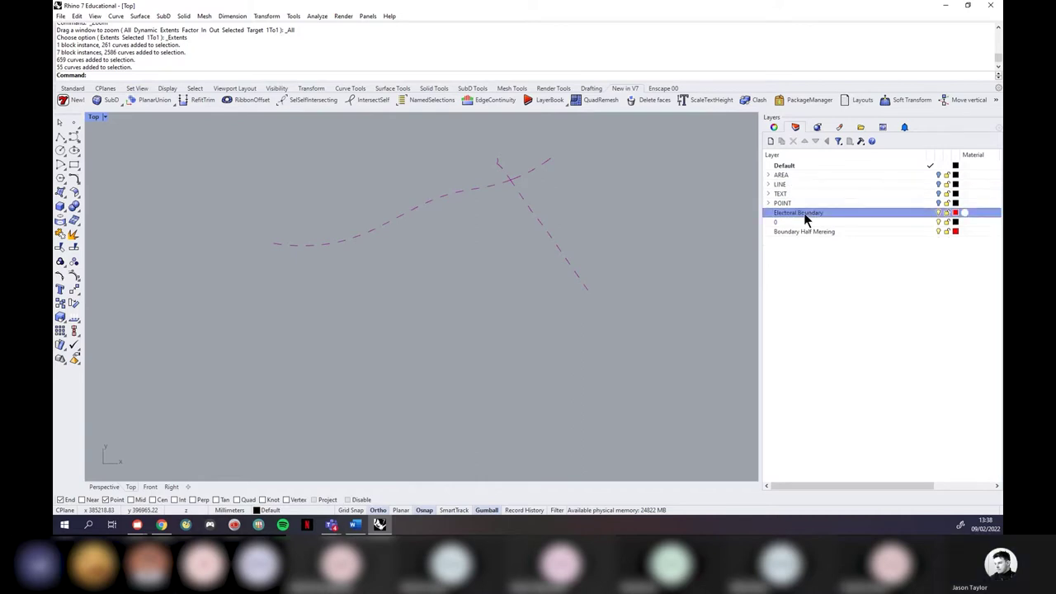
left_click(858, 364)
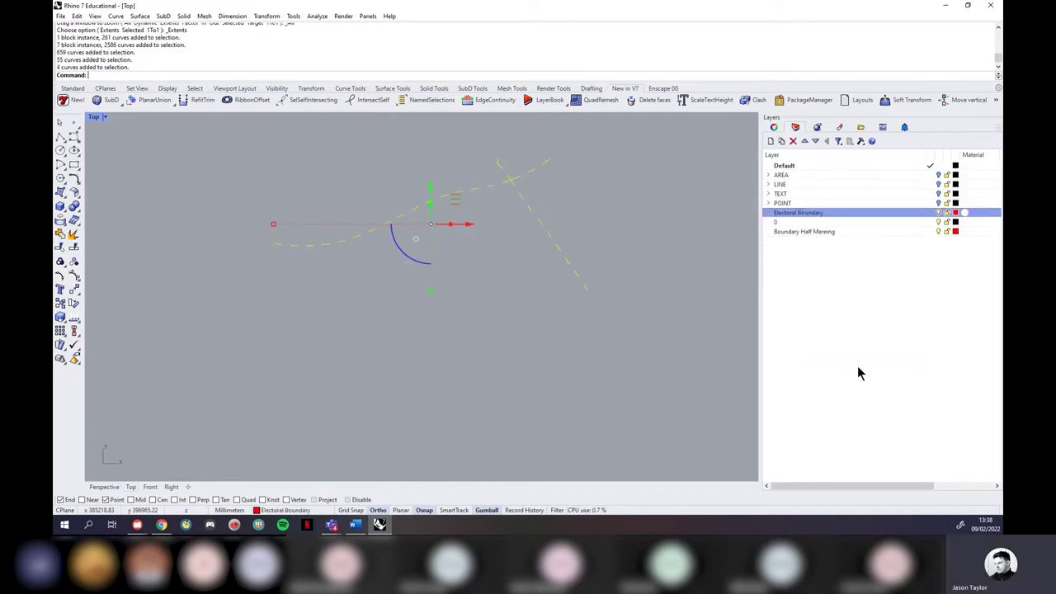
left_click(751, 346)
left_click_drag(813, 209, 797, 184)
Step: Select the objects on the Boundary Half Mereing layer and examine their shape up close
left_click(793, 222)
right_click(795, 223)
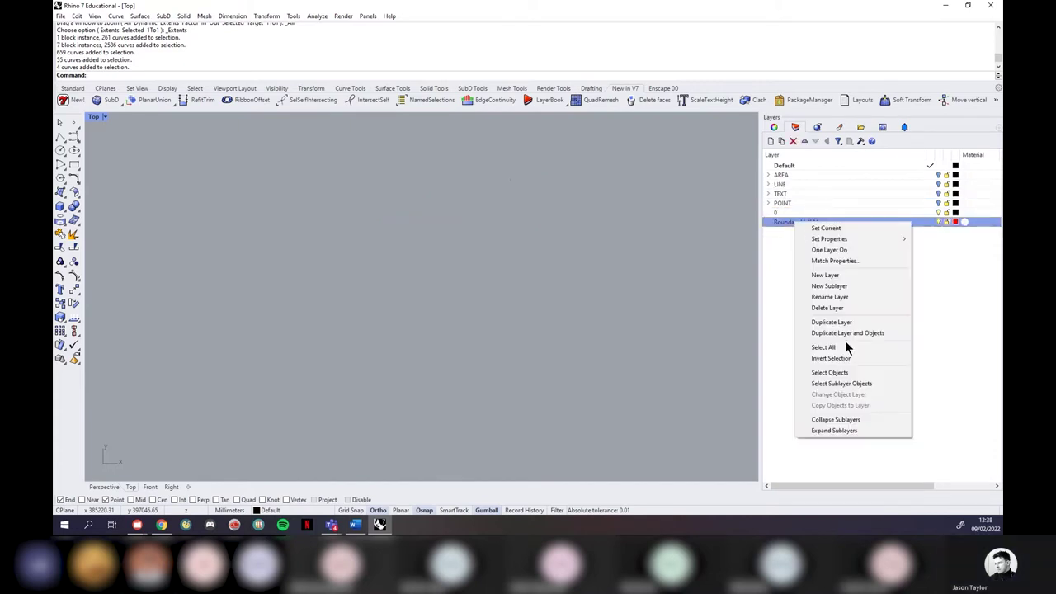
left_click(846, 371)
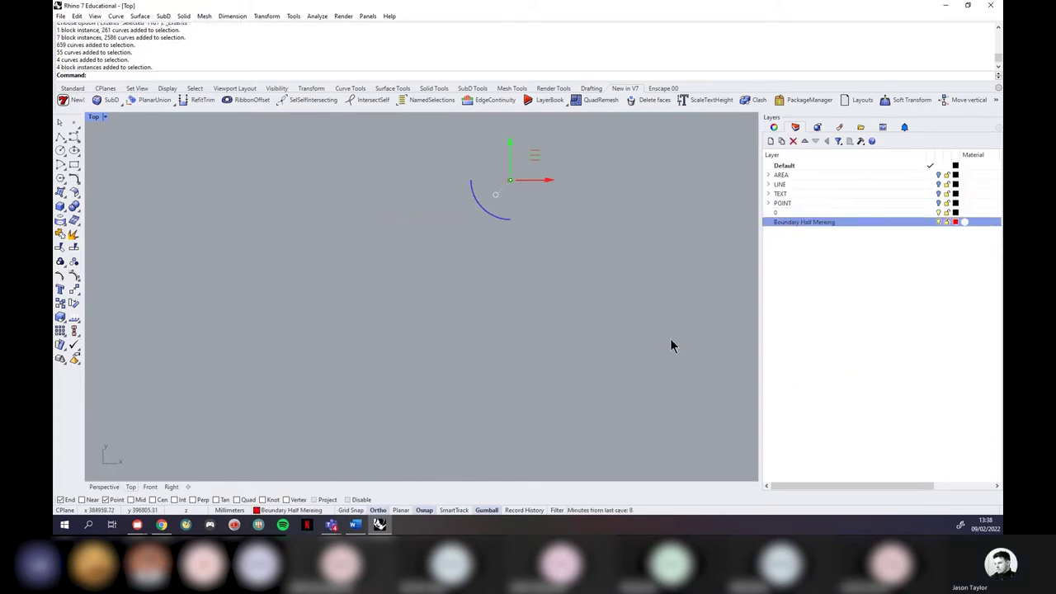
key("Delete")
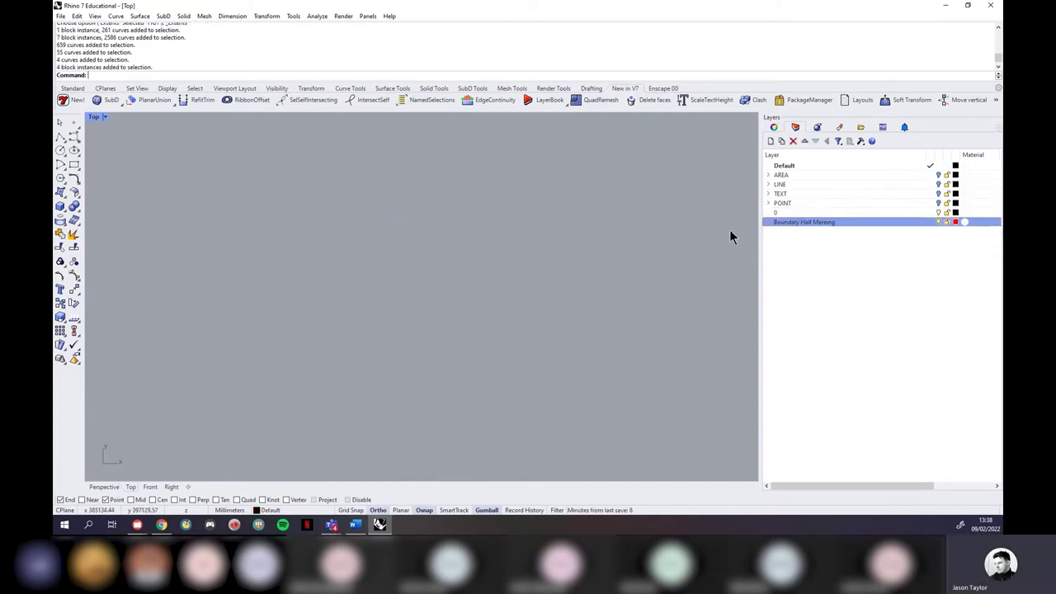
right_click(809, 222)
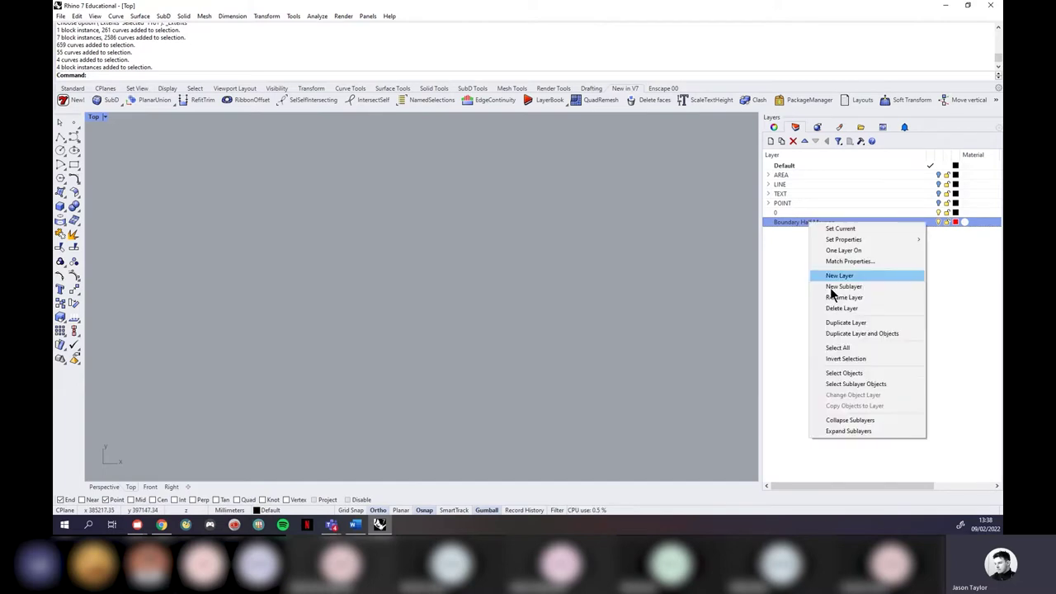
left_click(851, 369)
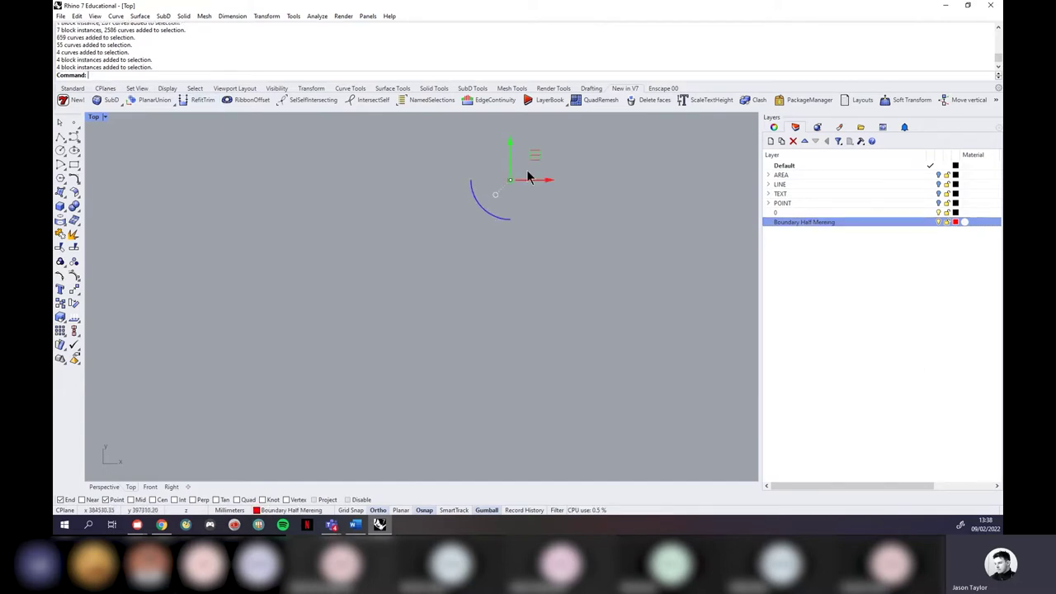
left_click_drag(522, 174, 528, 232)
scroll(511, 233, "down", 3)
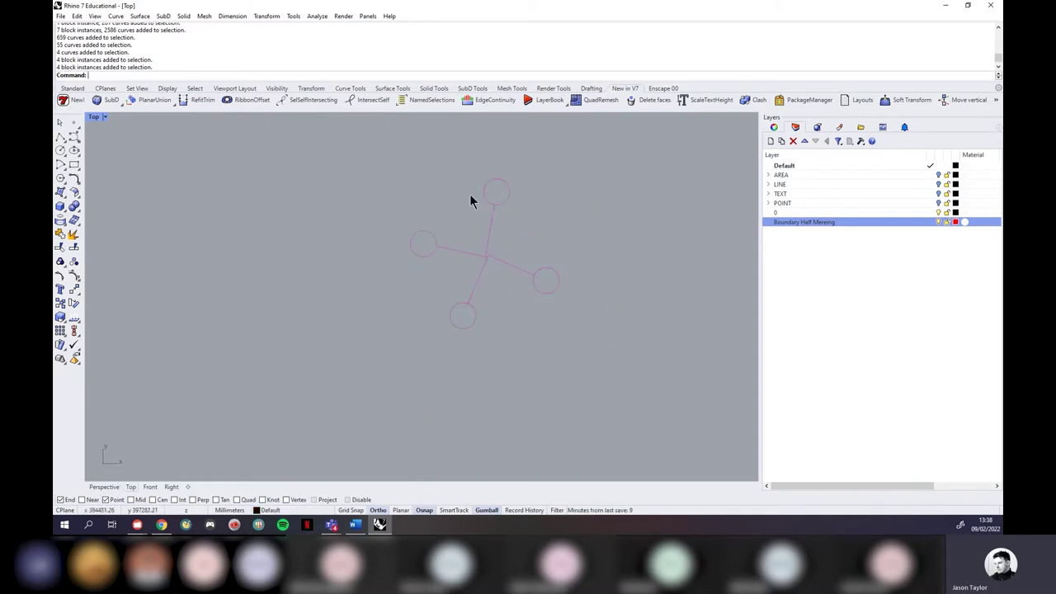
scroll(589, 259, "down", 5)
Step: Nest Boundary Half Mereing under a new layer named SYMBOL, and turn off the collapsed group
left_click(770, 143)
type("SYMBOL")
key("Return")
left_click_drag(808, 232, 792, 229)
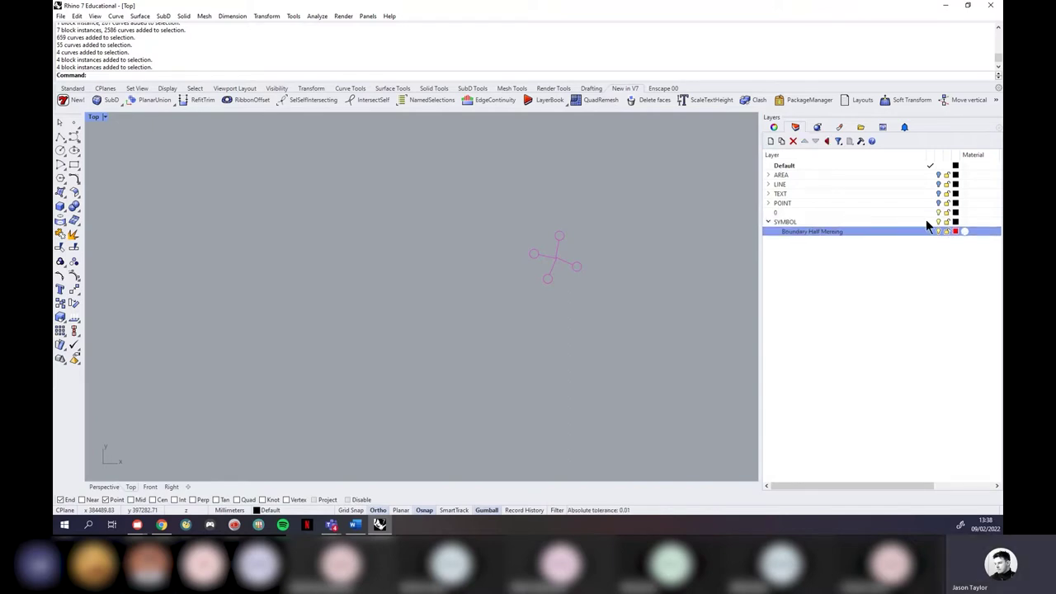
left_click(768, 222)
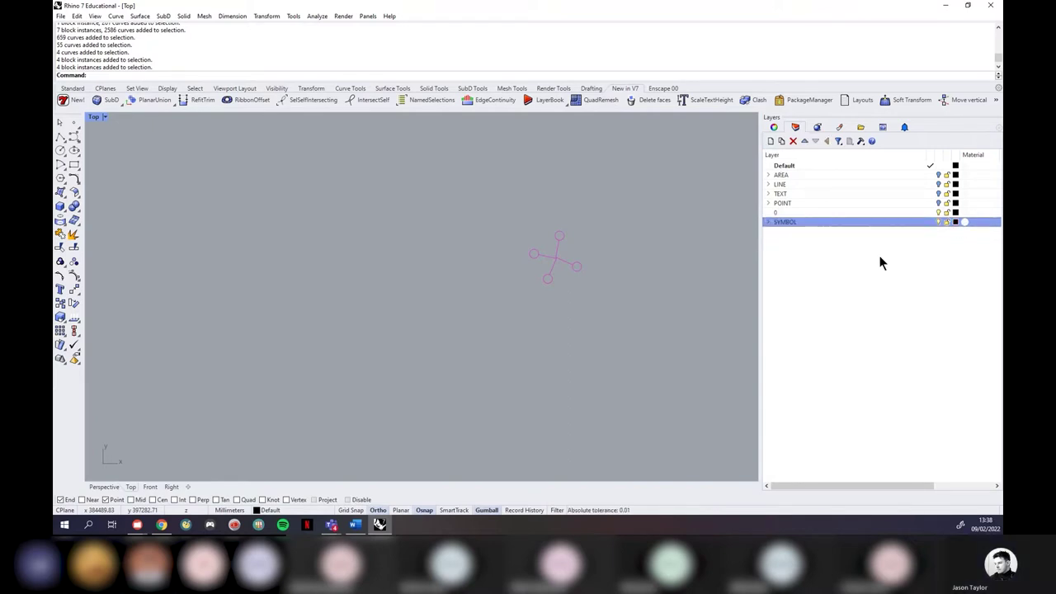
left_click(938, 221)
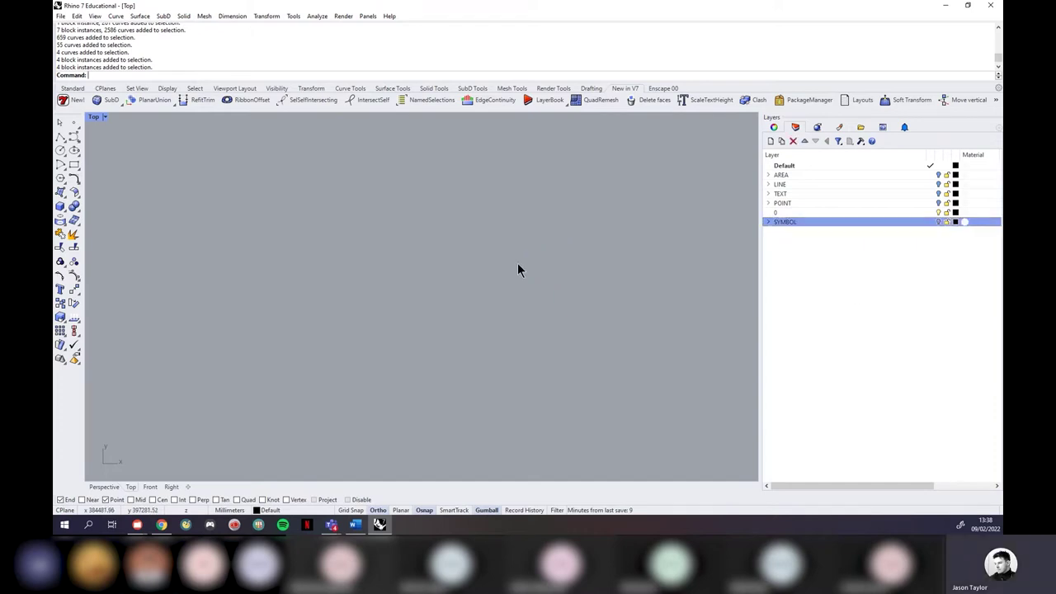
Step: Check layer 0 by selecting its objects, and move the layer up to the head of the layer list
left_click(836, 215)
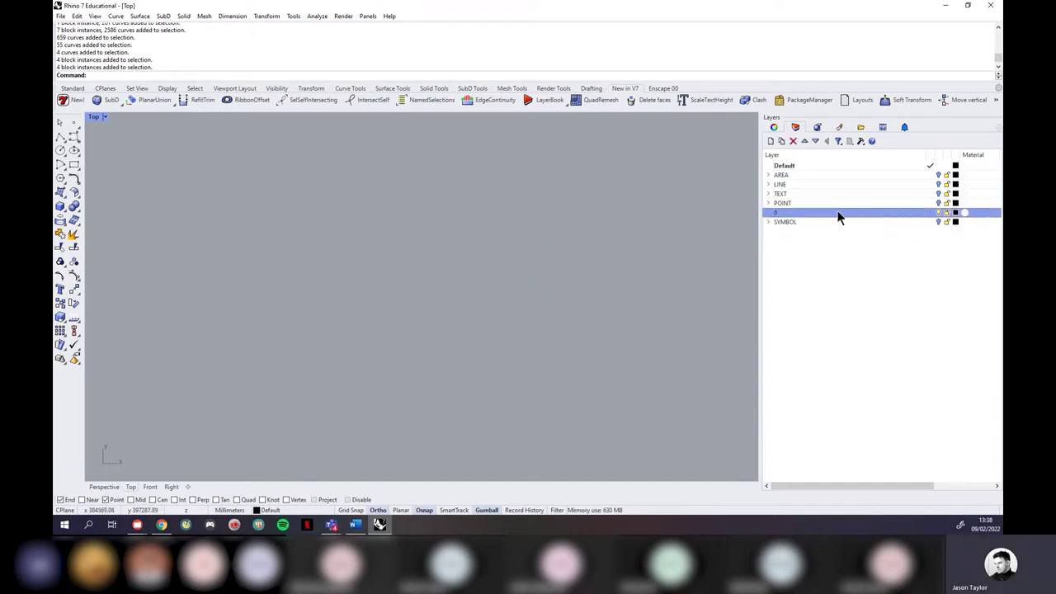
right_click(838, 216)
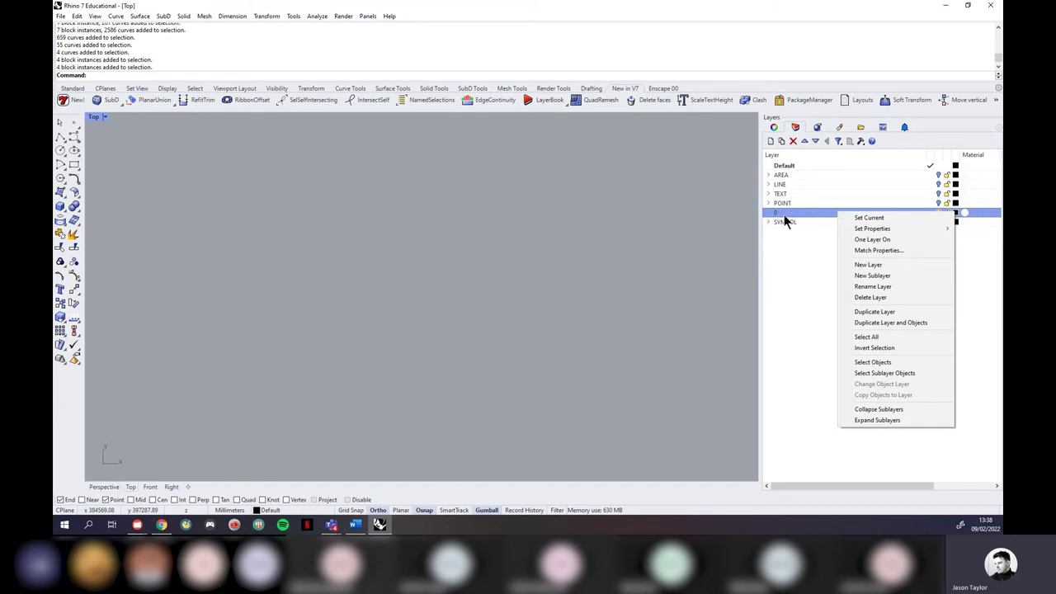
left_click(869, 360)
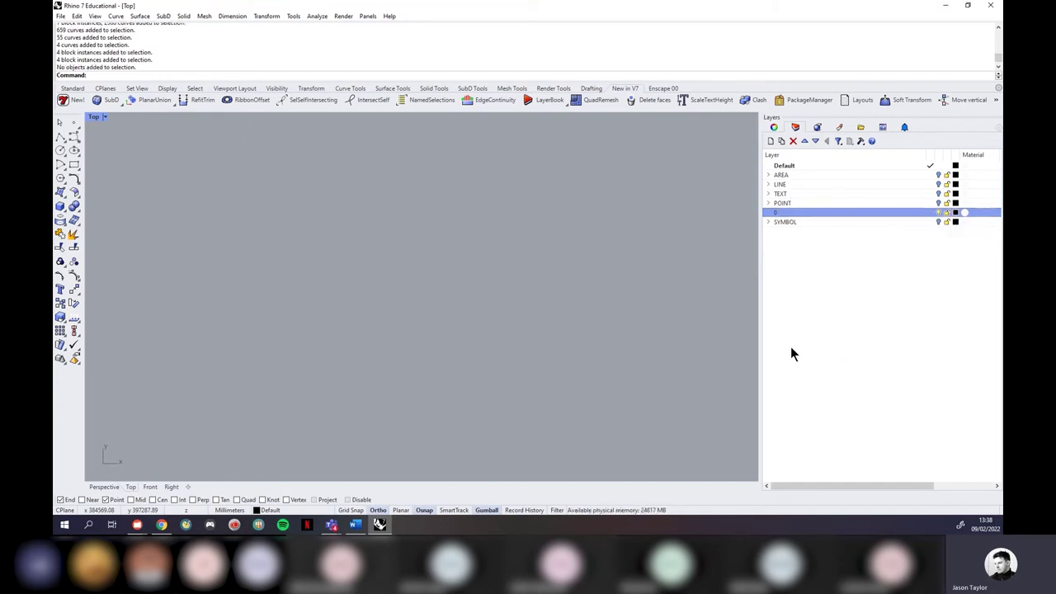
left_click(804, 141)
left_click(804, 141)
left_click(804, 141)
left_click(804, 141)
left_click(814, 141)
left_click(803, 141)
left_click(803, 141)
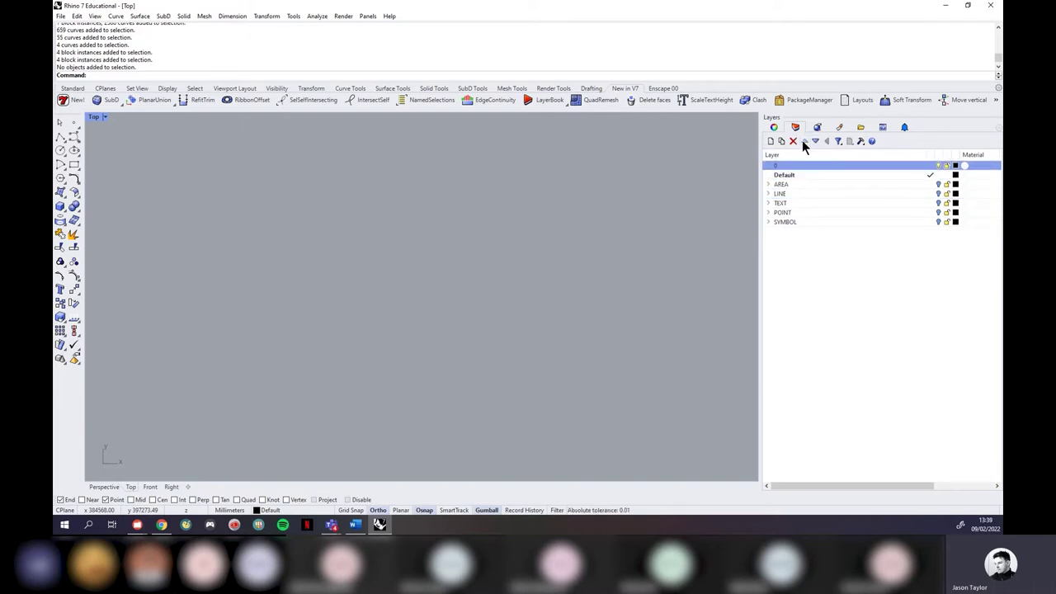
left_click(797, 266)
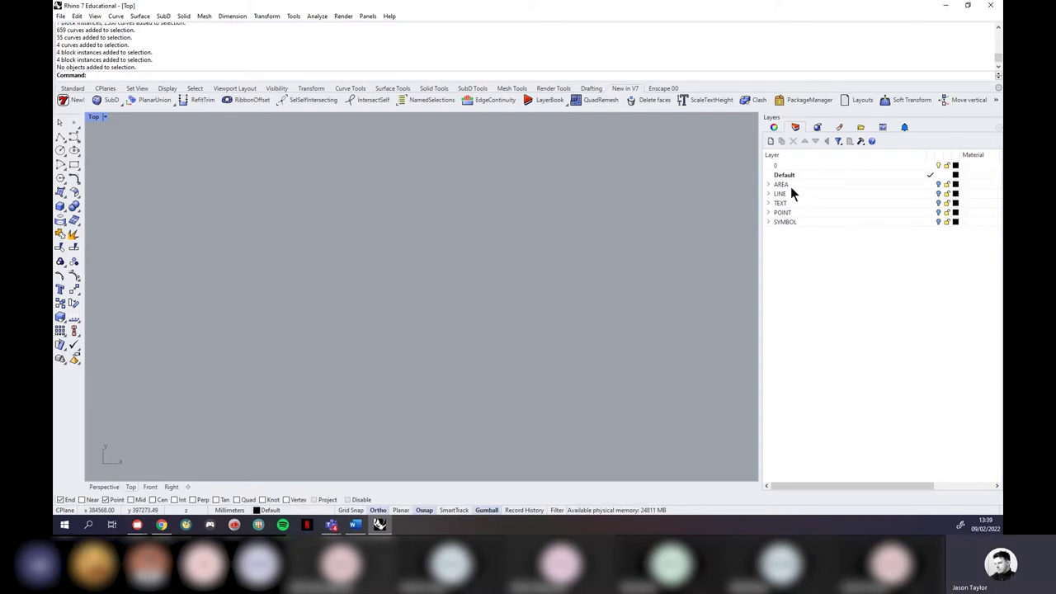
Step: Turn on the LINE layer and examine the dashed road linework beside the roundabout up close
left_click(937, 194)
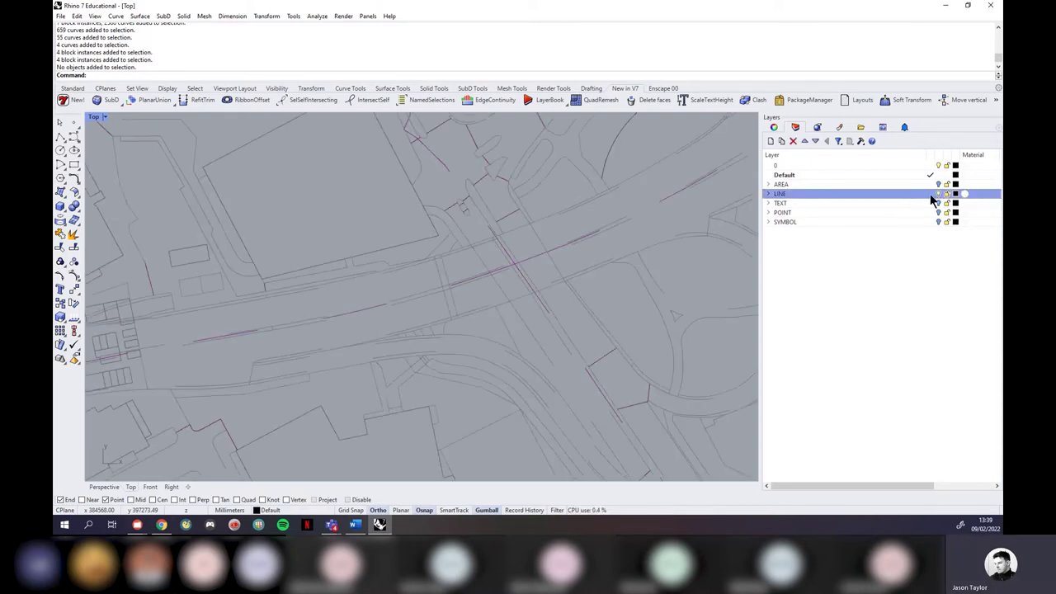
scroll(495, 231, "up", 2)
scroll(490, 246, "down", 6)
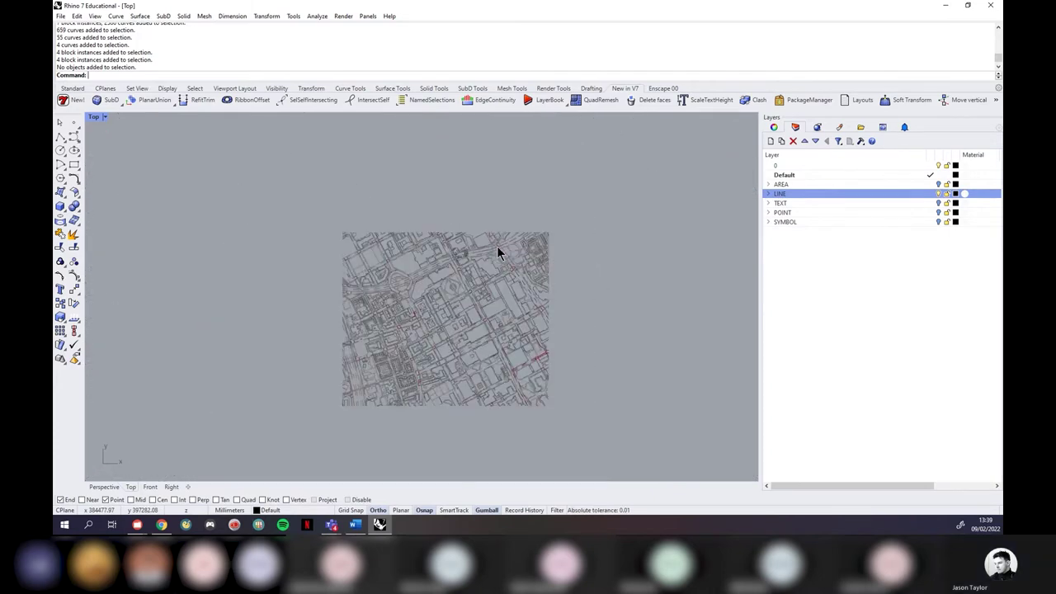
scroll(470, 235, "up", 3)
scroll(471, 233, "up", 1)
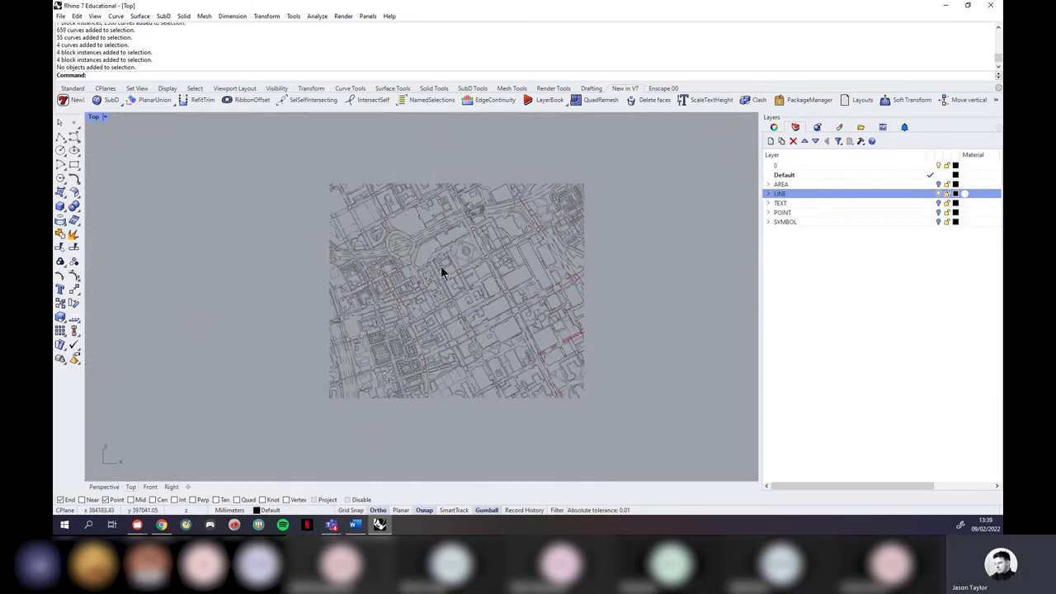
scroll(441, 272, "down", 1)
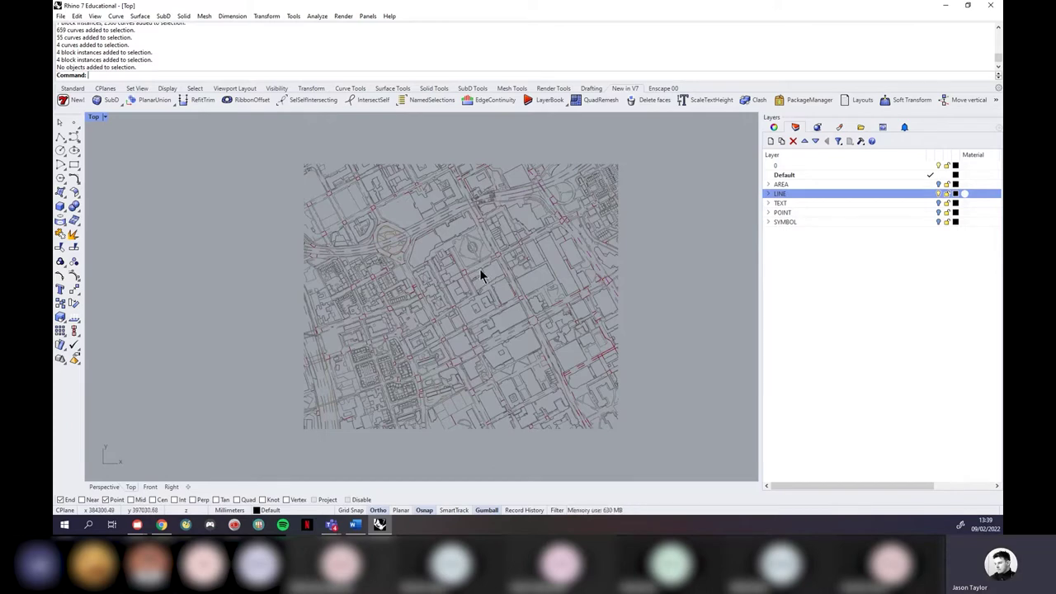
scroll(430, 228, "up", 8)
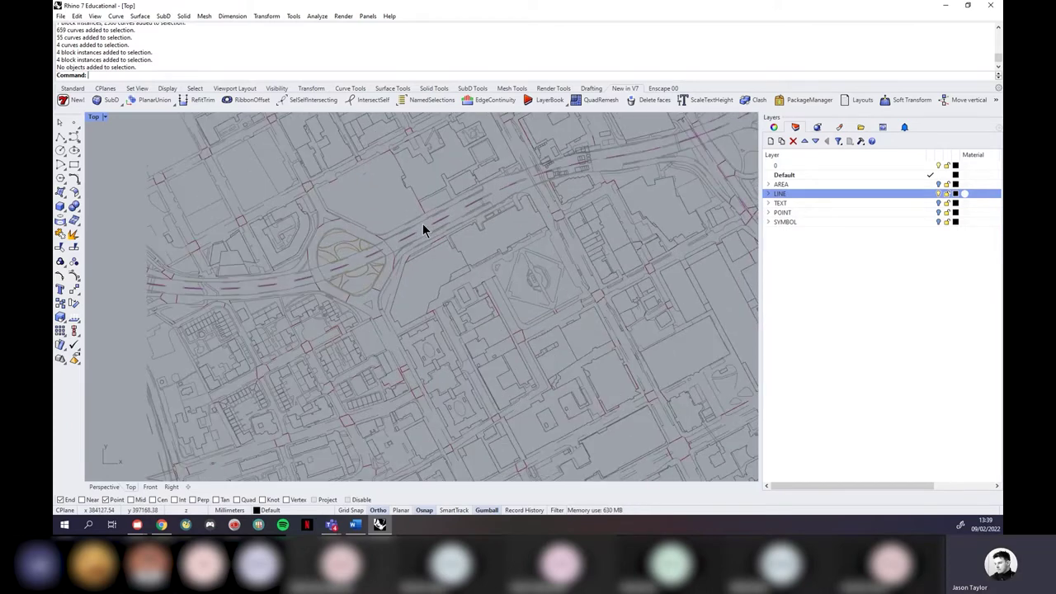
scroll(346, 206, "up", 3)
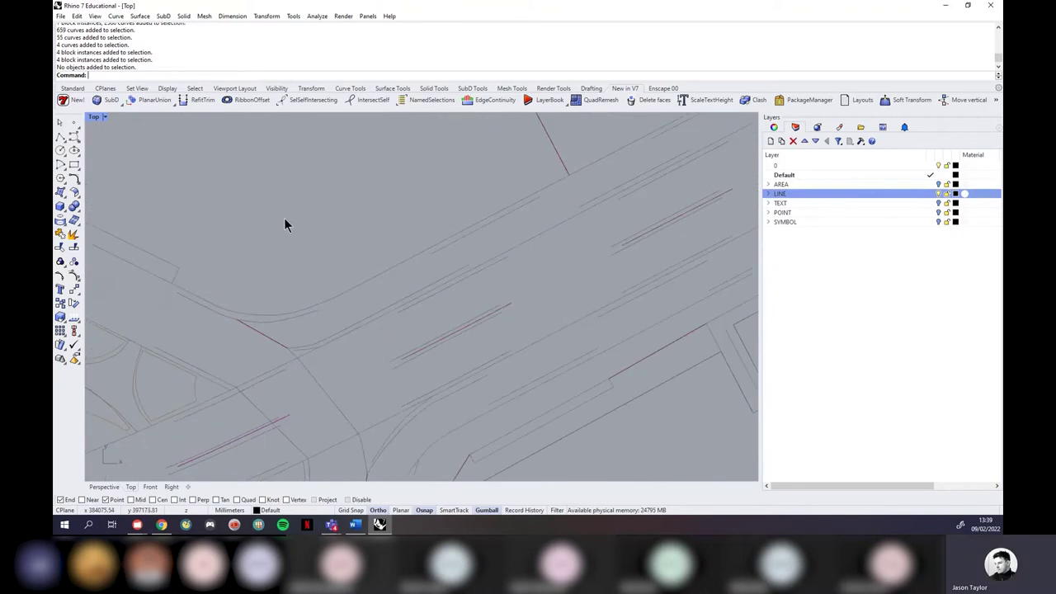
scroll(297, 255, "down", 3)
scroll(316, 296, "up", 2)
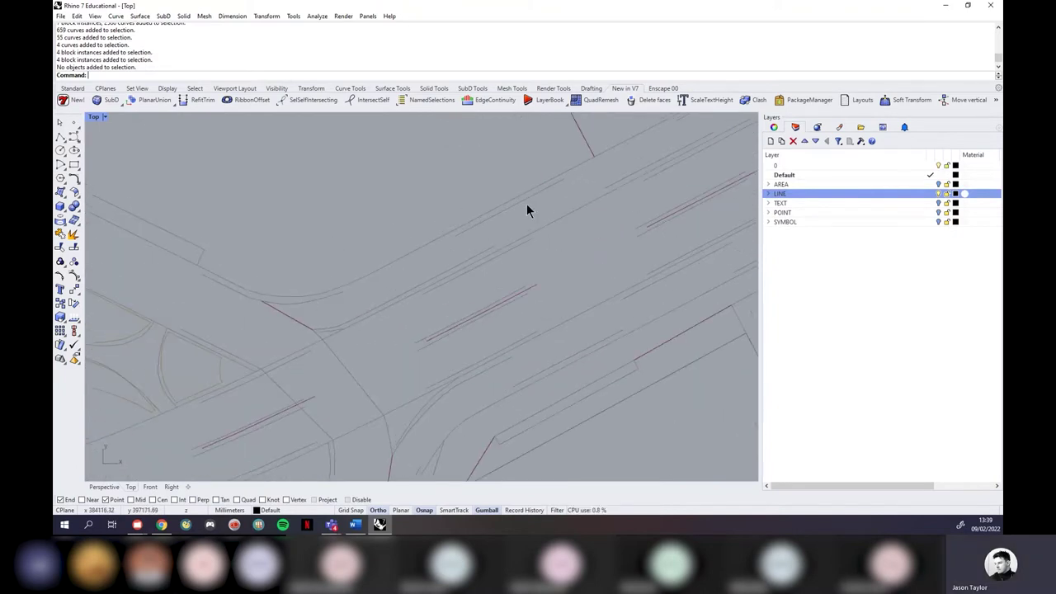
scroll(546, 241, "down", 10)
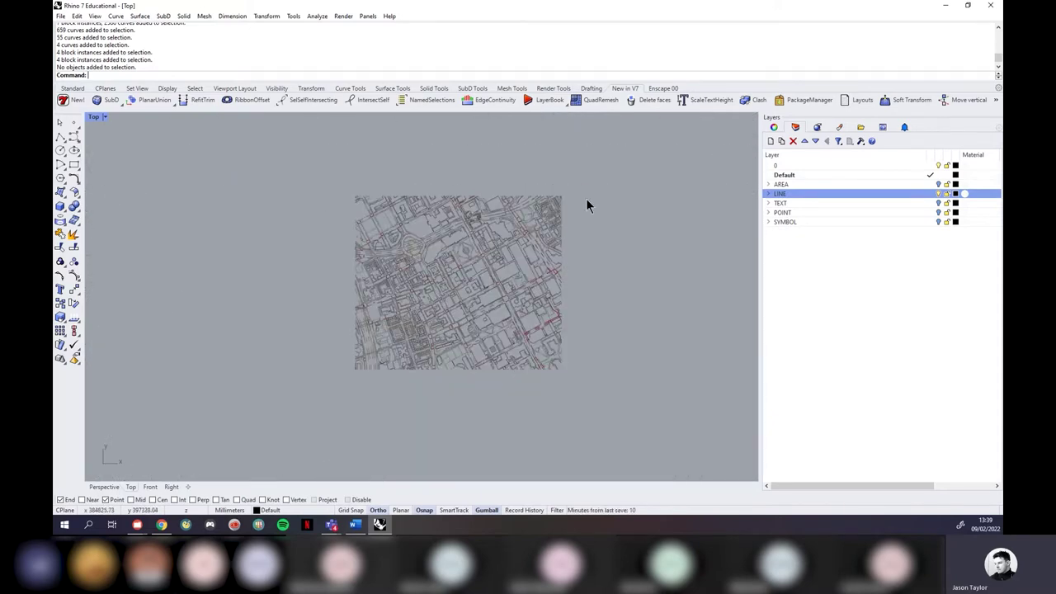
Step: Select all the objects held in the sublayers of LINE across the whole map
right_click(787, 198)
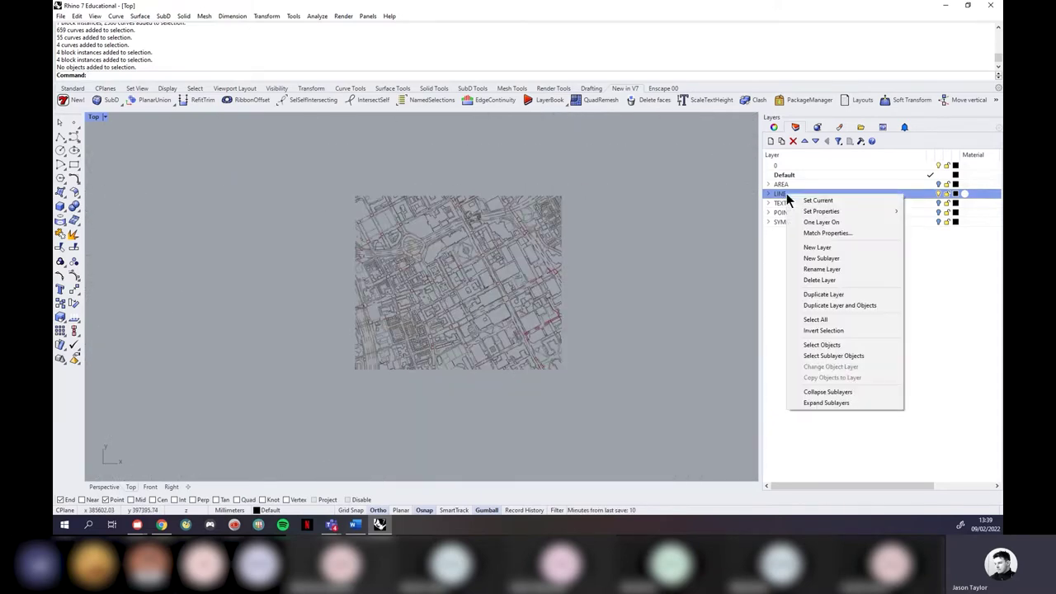
left_click(840, 337)
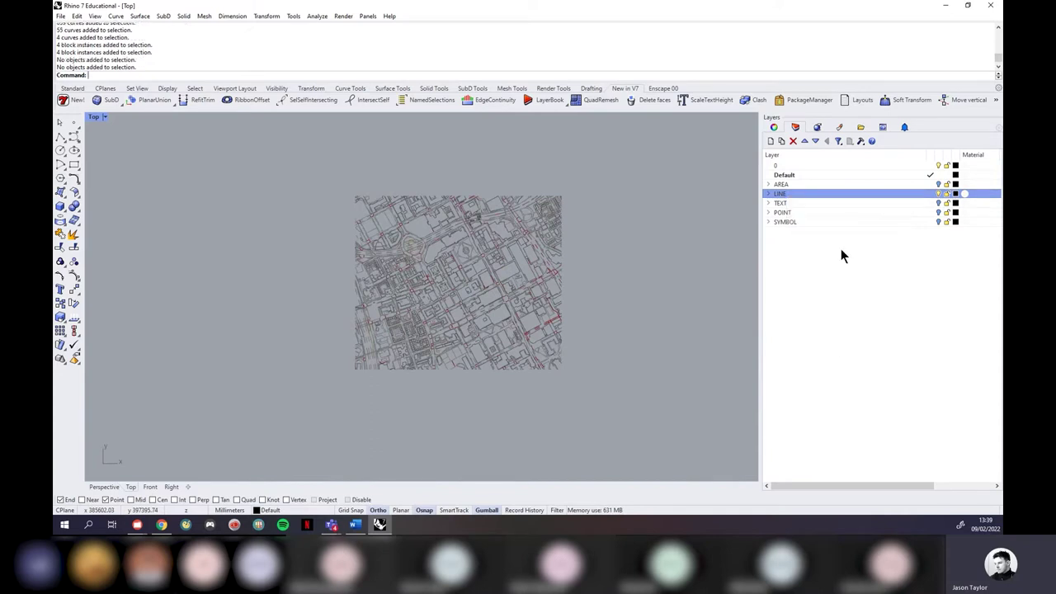
right_click(787, 198)
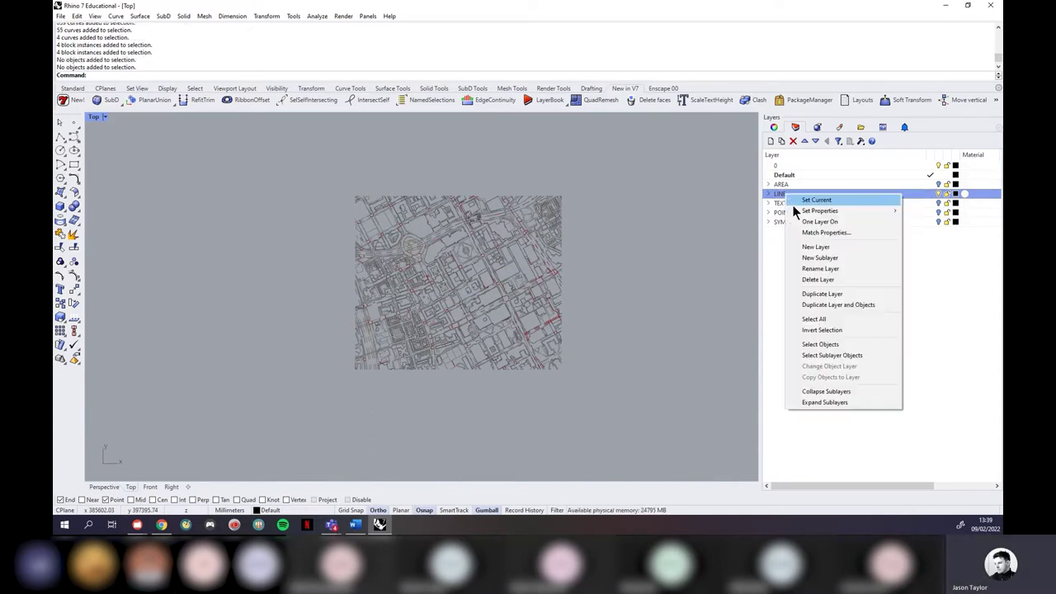
left_click(845, 357)
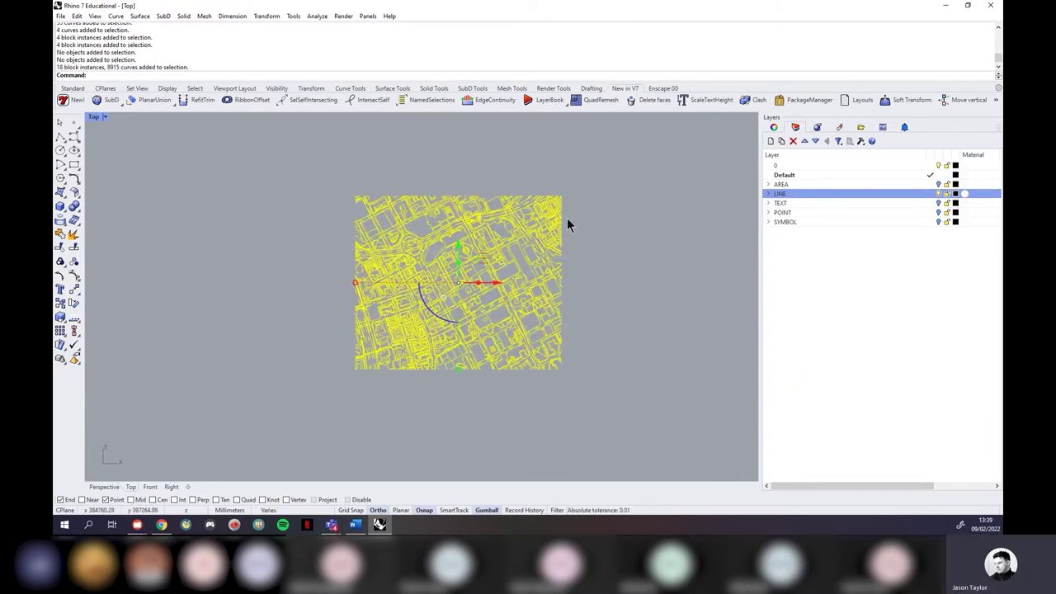
scroll(472, 202, "up", 1)
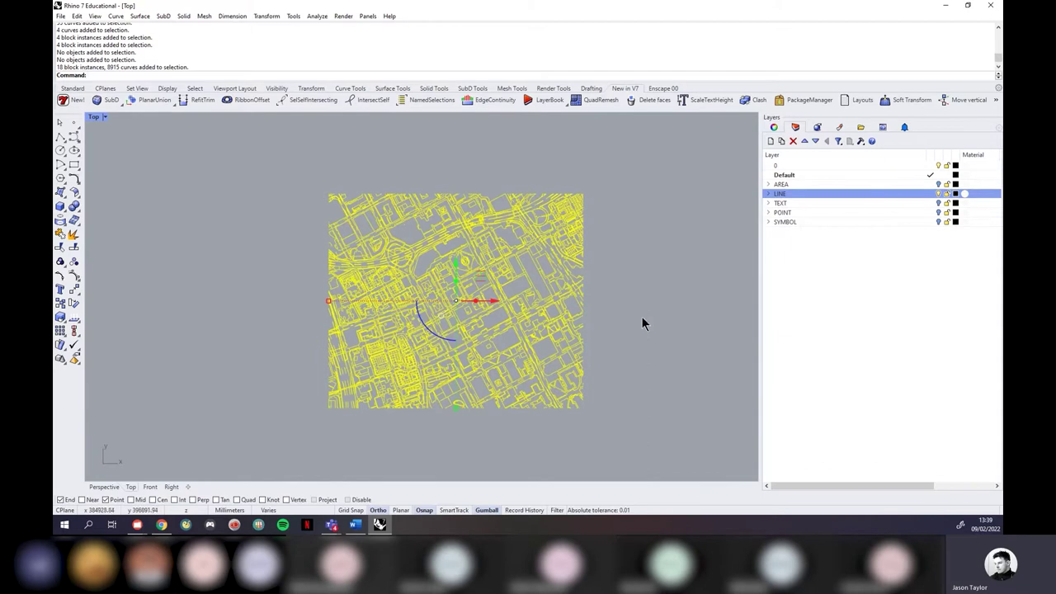
key("Escape")
left_click_drag(628, 154, 284, 450)
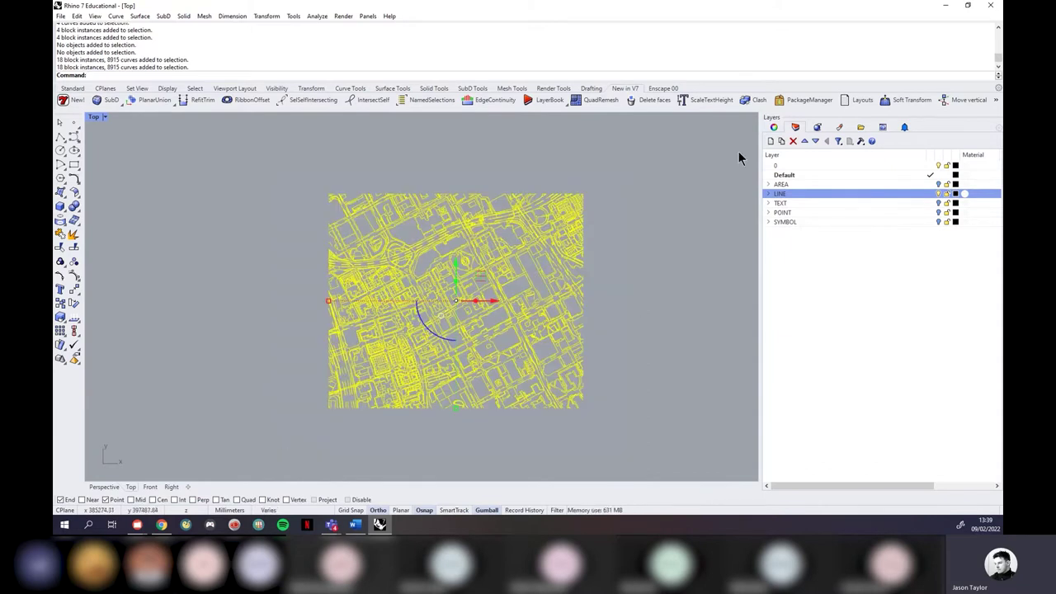
Step: Try the Continuous linetype on the selected map linework, inspect the road lines up close, and undo the change
left_click(774, 128)
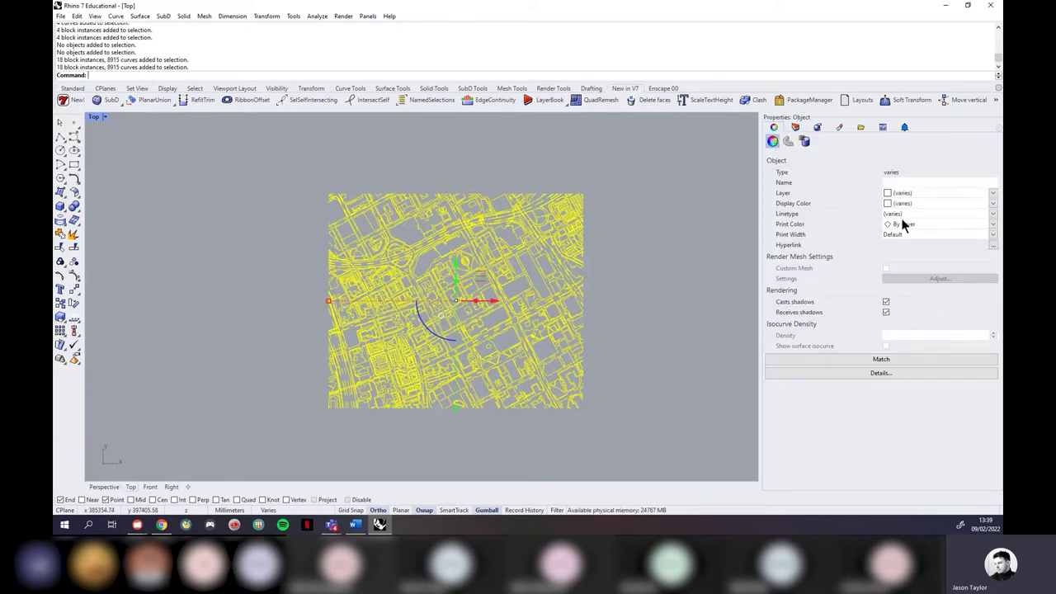
left_click(994, 216)
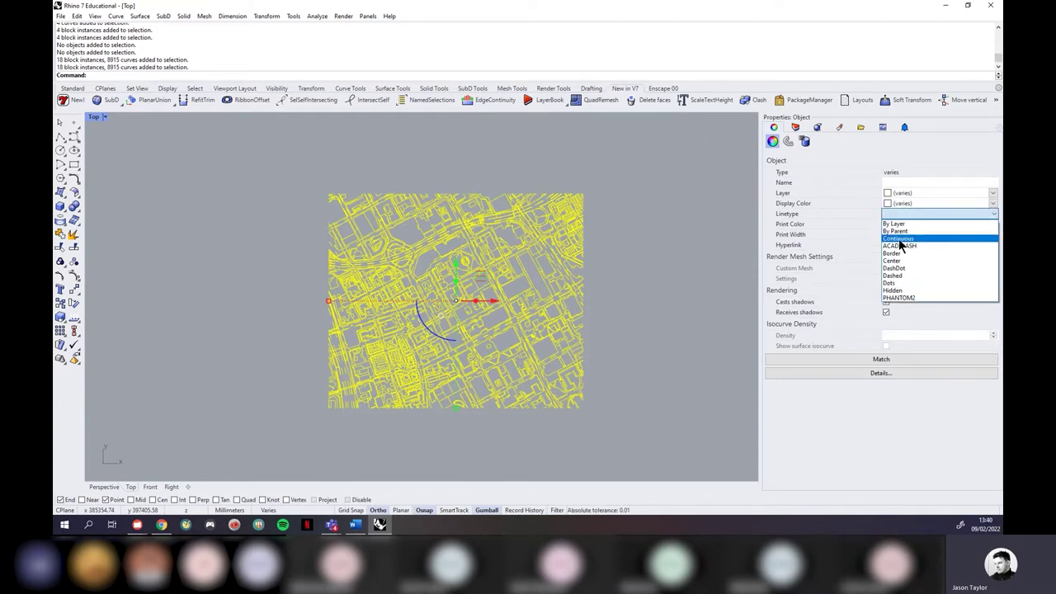
left_click(900, 239)
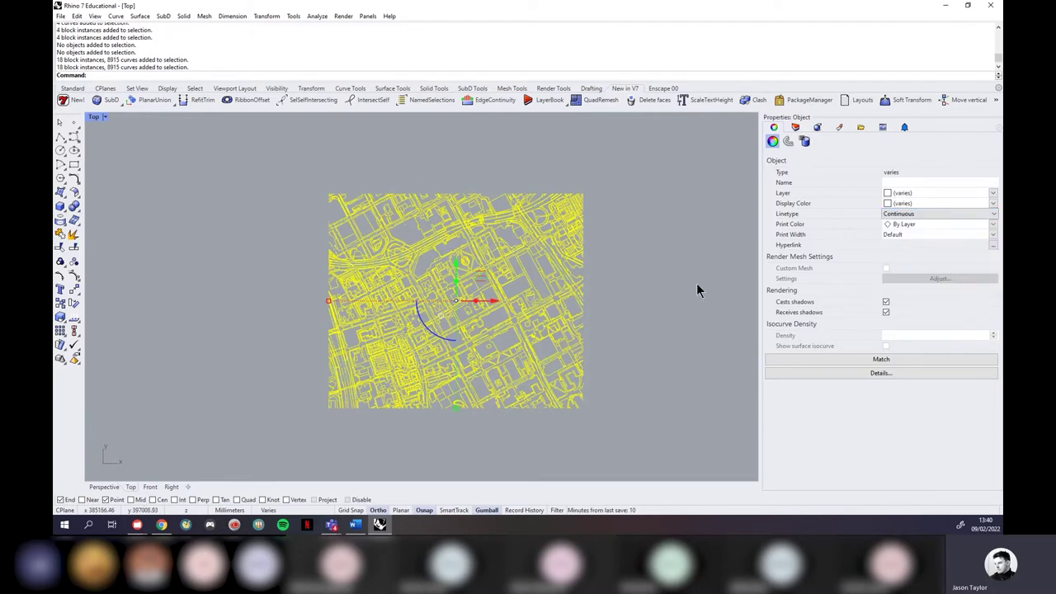
left_click(696, 283)
scroll(410, 250, "up", 10)
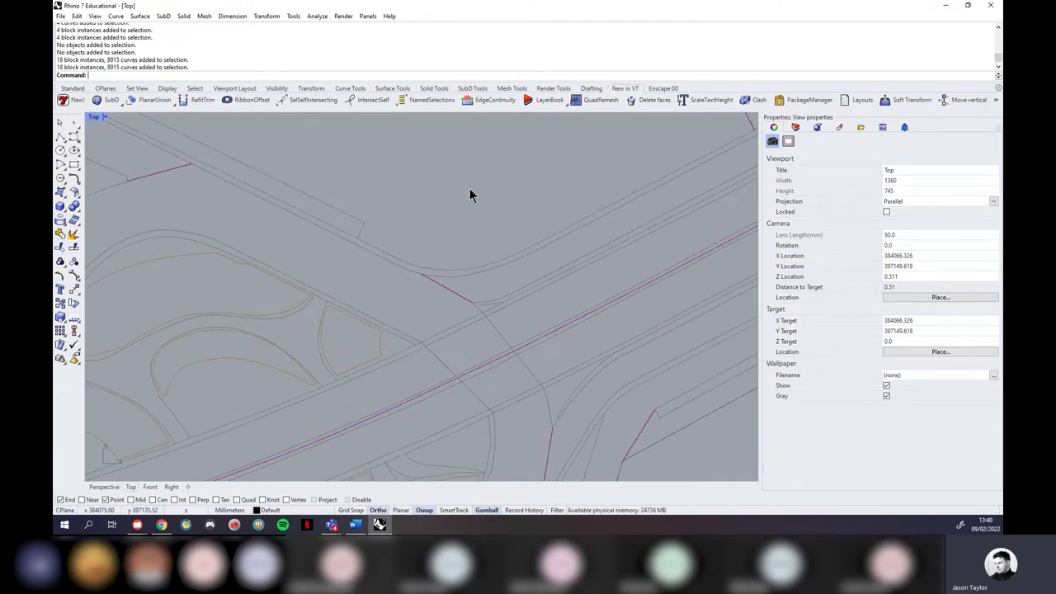
key("ctrl+z")
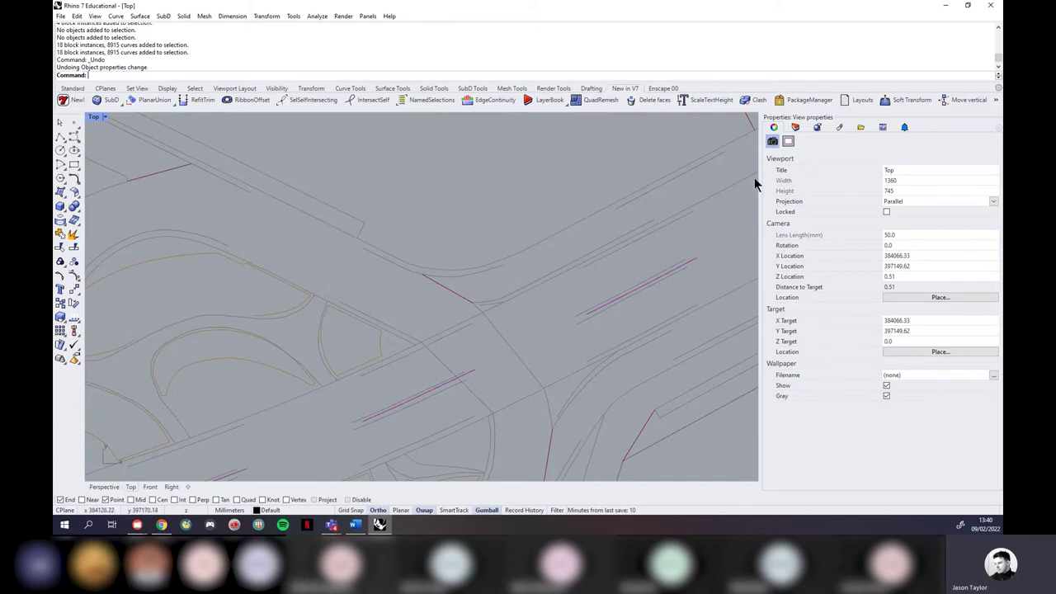
Step: Select all objects in the sublayers of LINE and set their linetype to Continuous
left_click(795, 127)
right_click(785, 195)
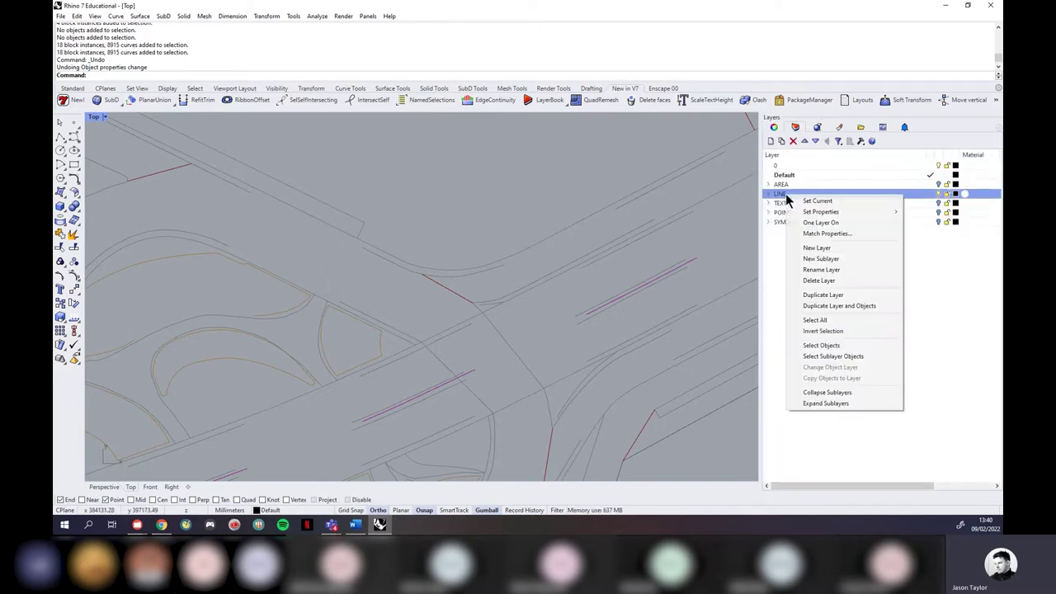
left_click(842, 355)
left_click(772, 127)
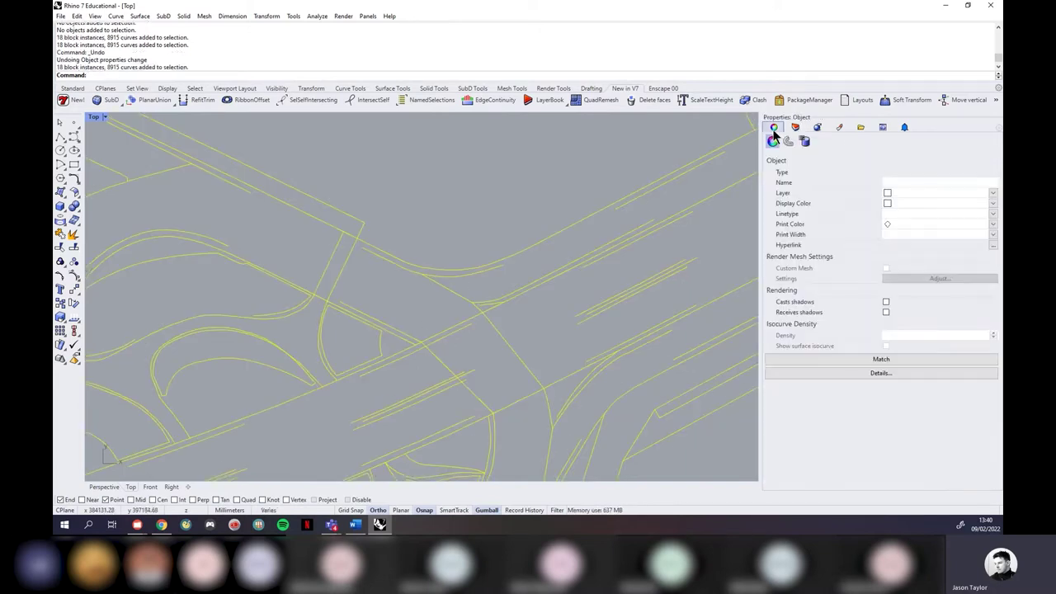
left_click(991, 215)
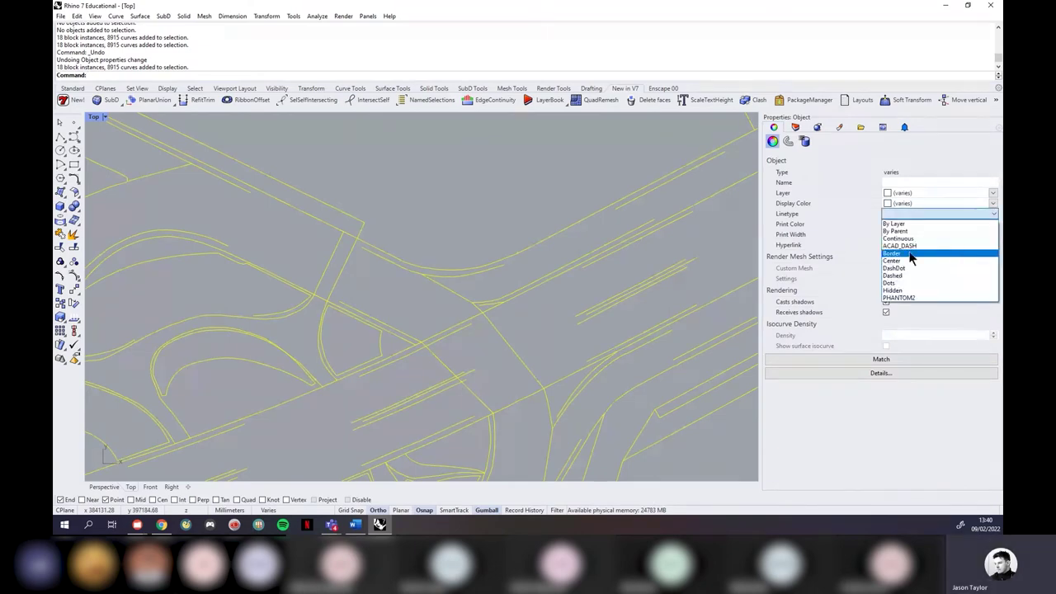
left_click(905, 234)
left_click(519, 188)
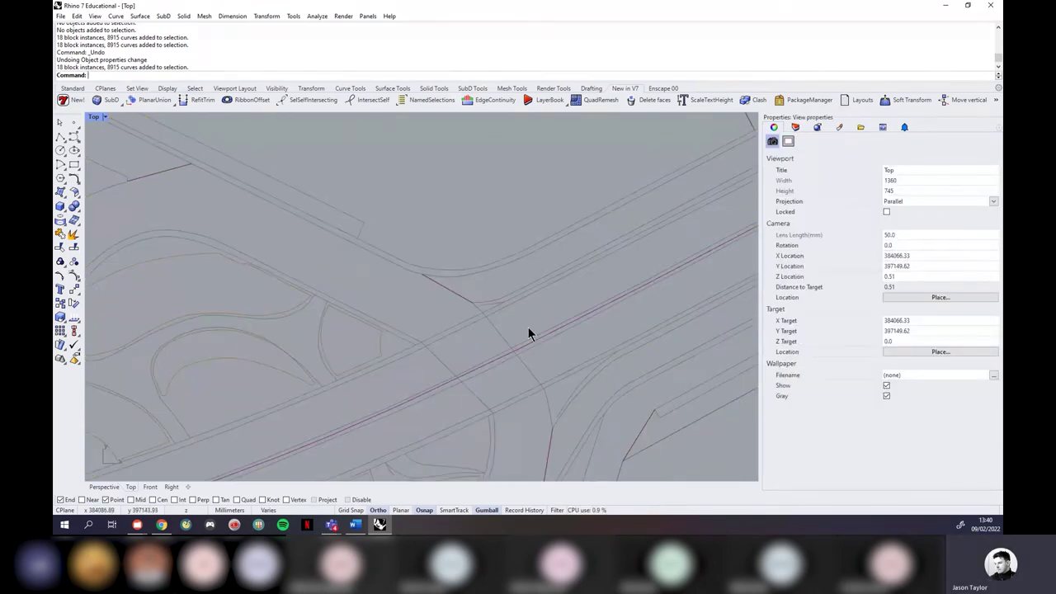
scroll(514, 280, "down", 5)
scroll(241, 203, "down", 2)
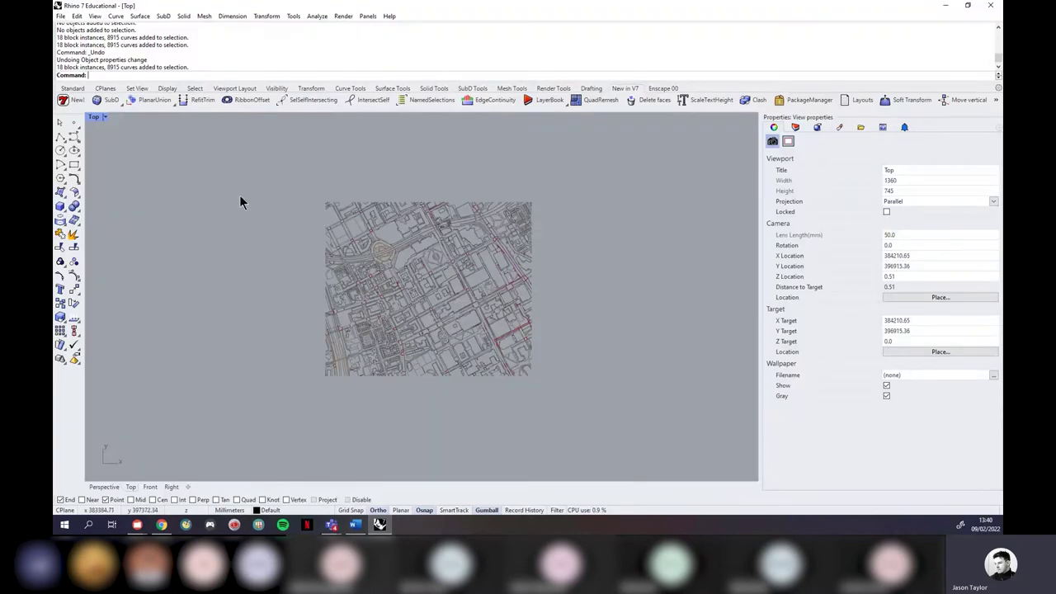
scroll(427, 273, "up", 1)
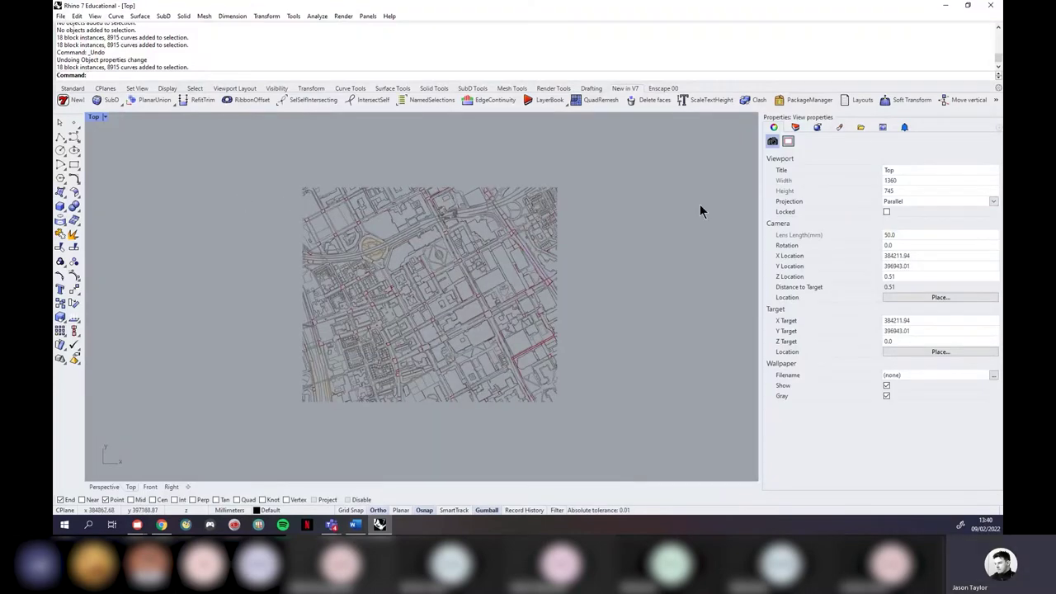
Step: Create a new layer named MAP
left_click(795, 127)
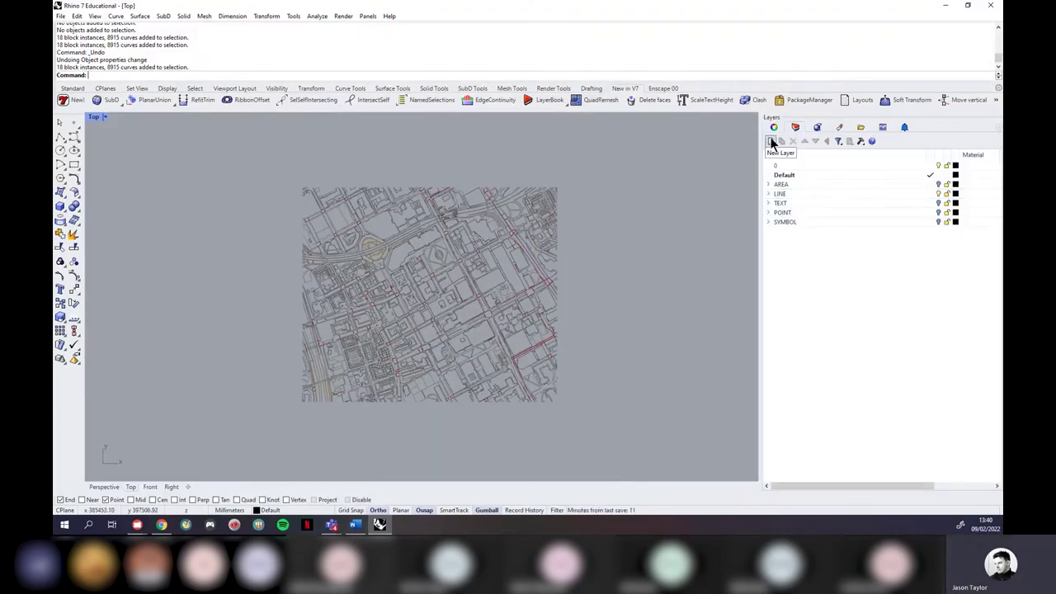
left_click(771, 140)
key("BackSpace")
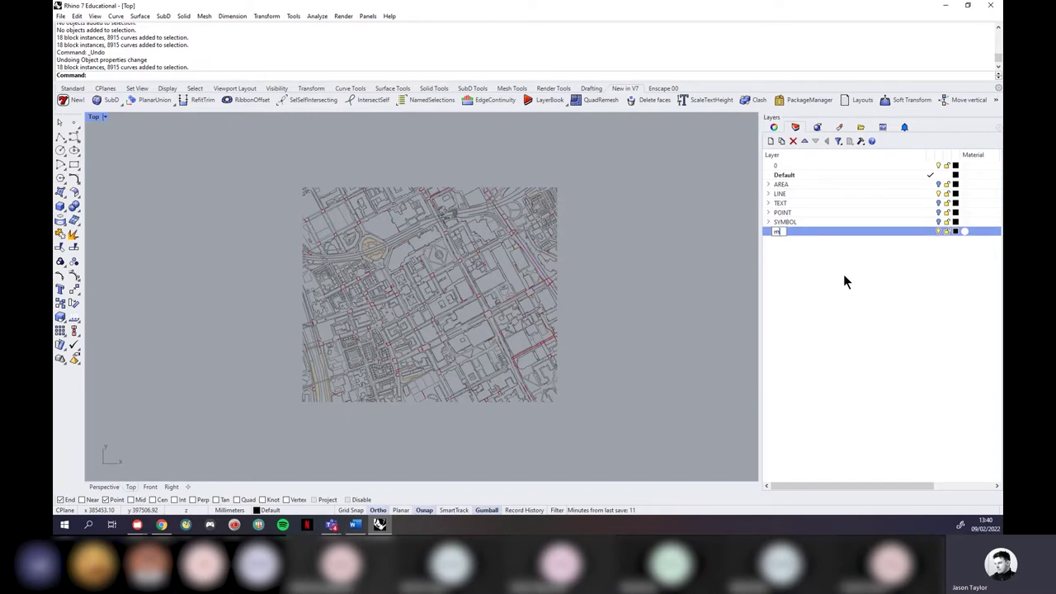
type("MAP")
key("Return")
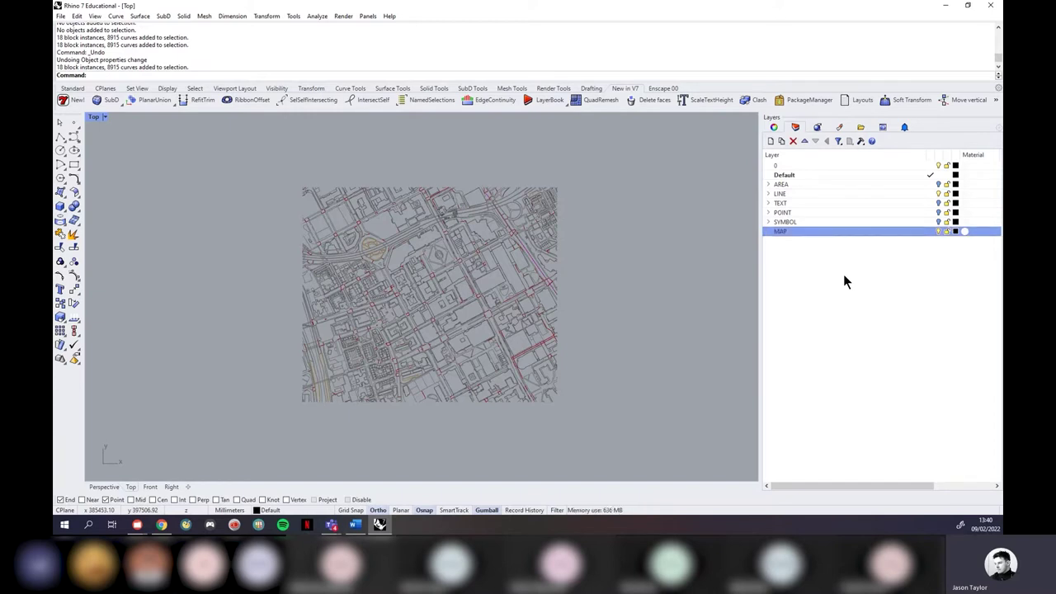
Step: Nest the Default, AREA, LINE, TEXT, POINT and SYMBOL layers under MAP, and collapse the group
left_click(789, 222)
left_click(793, 175, "shift")
left_click_drag(790, 175, 780, 231)
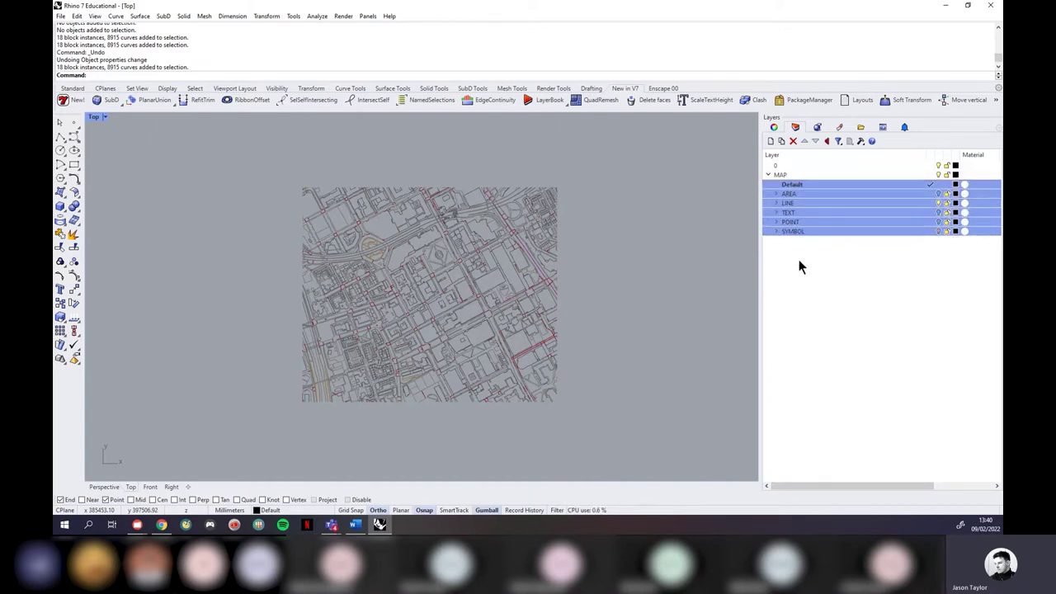
left_click(768, 174)
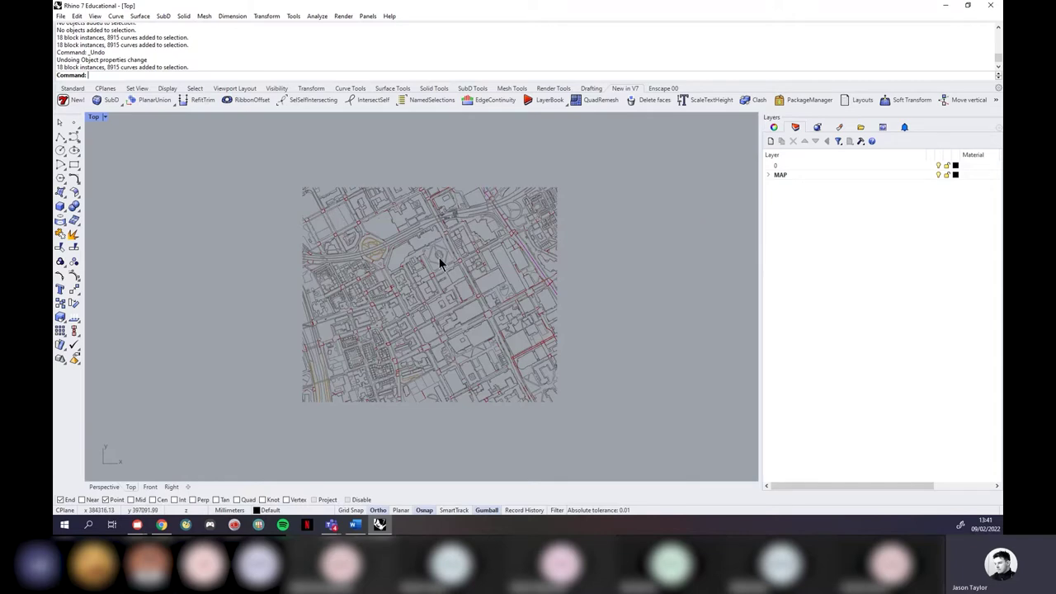
Step: Turn on the AREA layer under MAP to examine its filled map regions up close, and hide it again with MAP collapsed
scroll(477, 269, "up", 1)
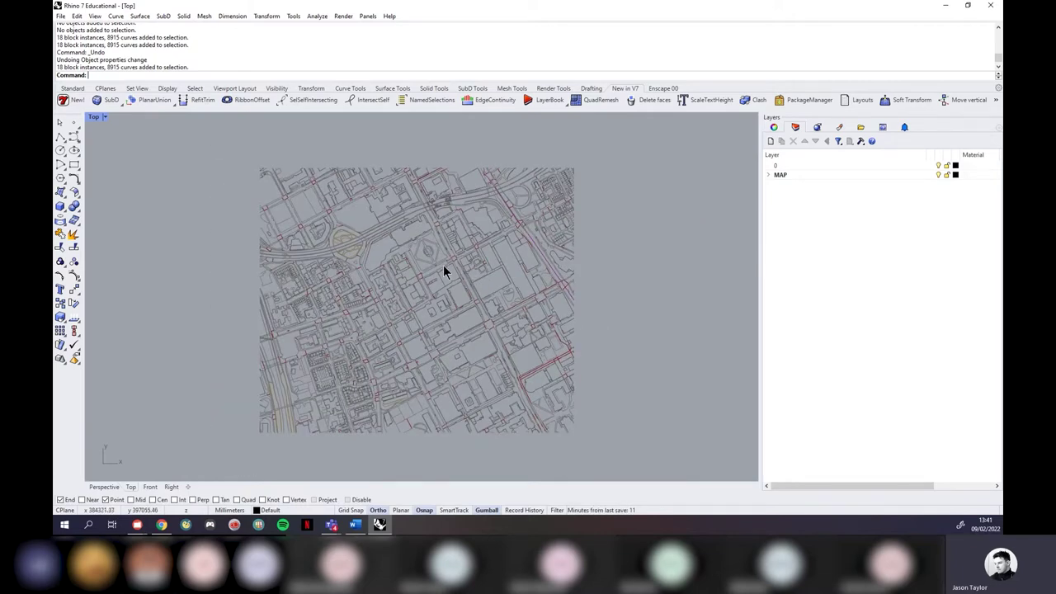
scroll(445, 271, "up", 1)
scroll(478, 256, "up", 1)
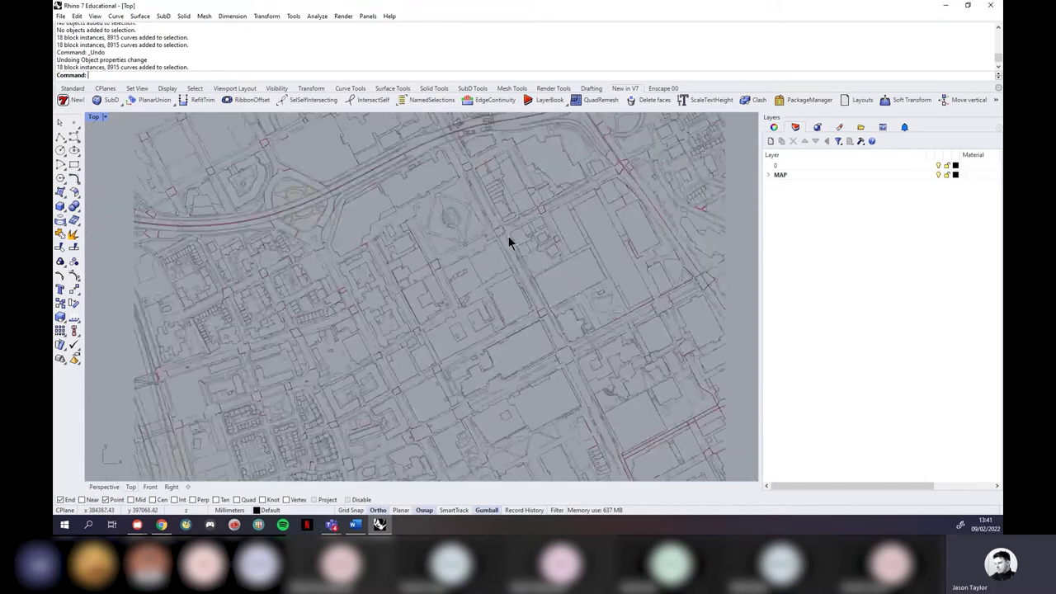
scroll(508, 239, "down", 3)
scroll(508, 243, "up", 2)
left_click(773, 174)
left_click(767, 174)
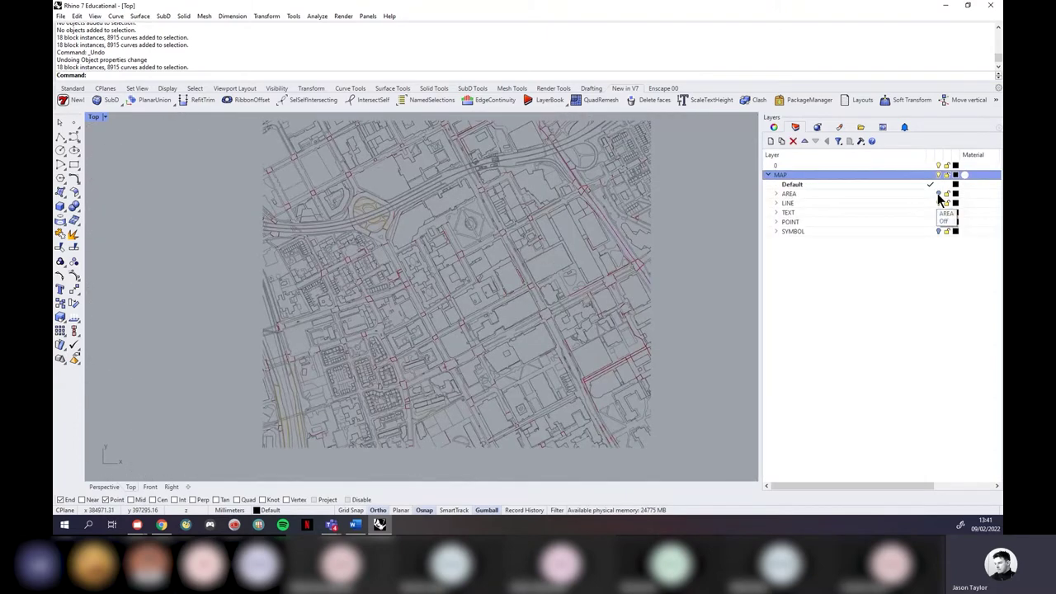
left_click(938, 195)
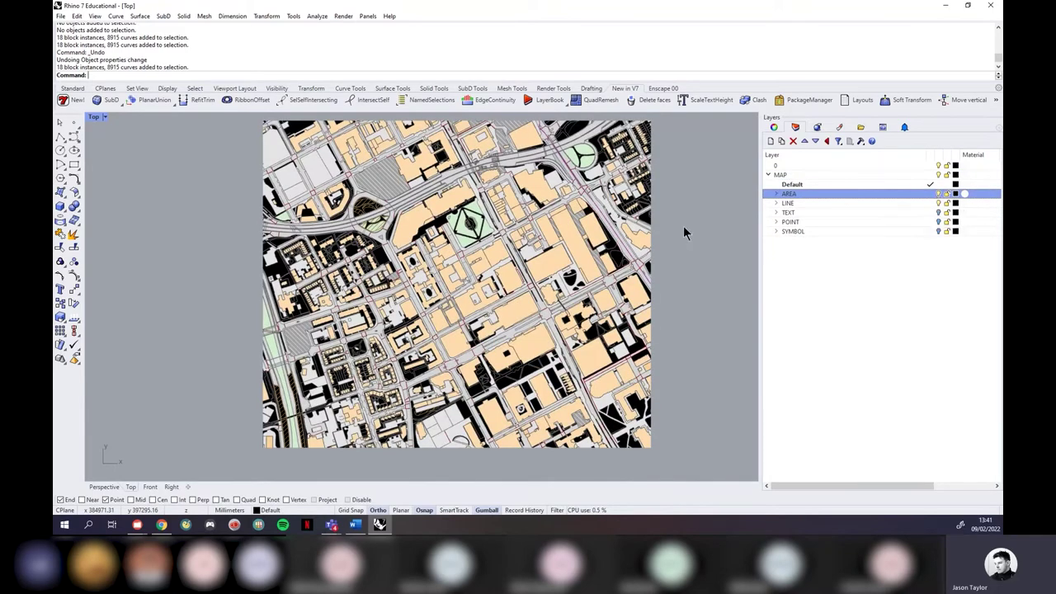
scroll(493, 212, "up", 5)
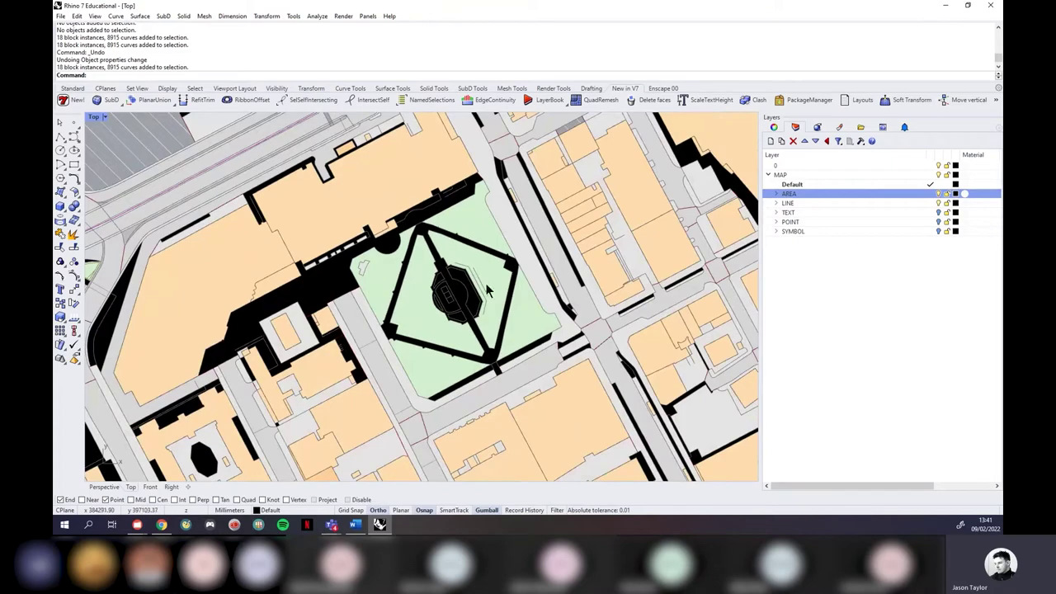
scroll(487, 289, "down", 10)
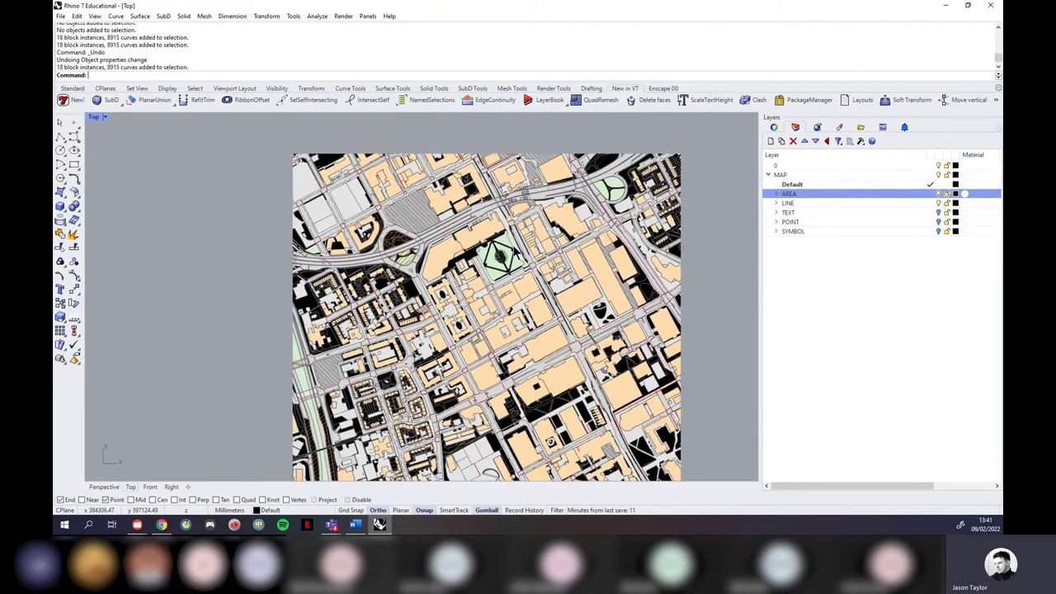
left_click(946, 193)
left_click(768, 175)
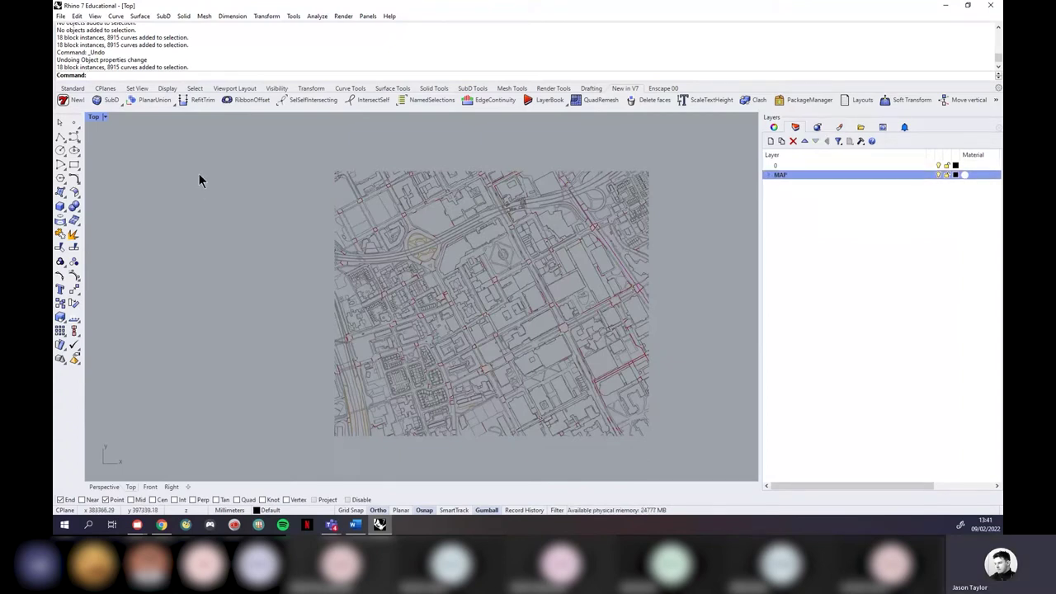
Step: Start saving the model under a new name and create a Workshop folder inside the Digimap folder
left_click(60, 16)
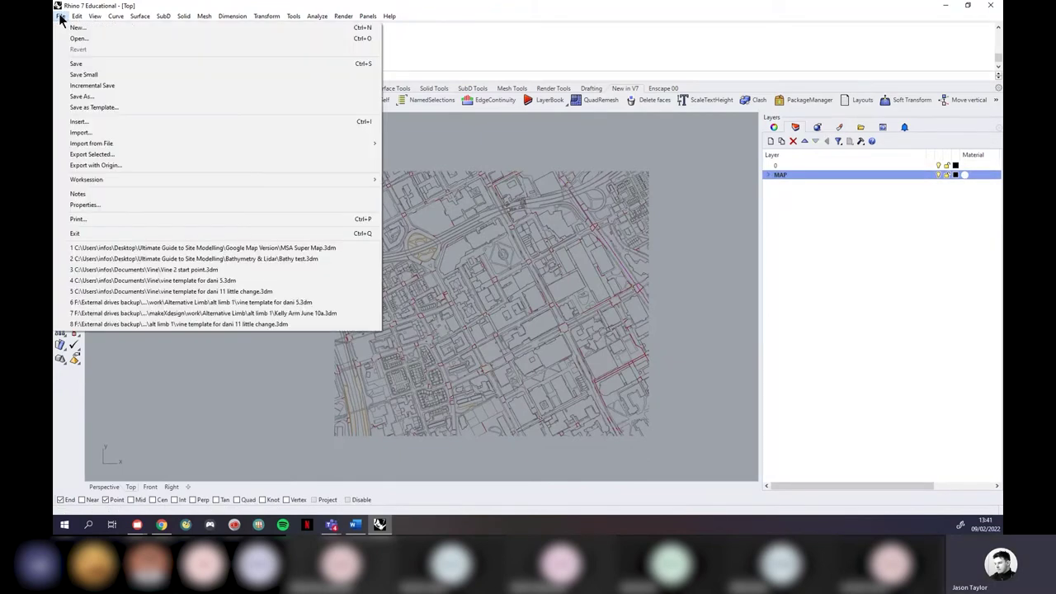
left_click(83, 97)
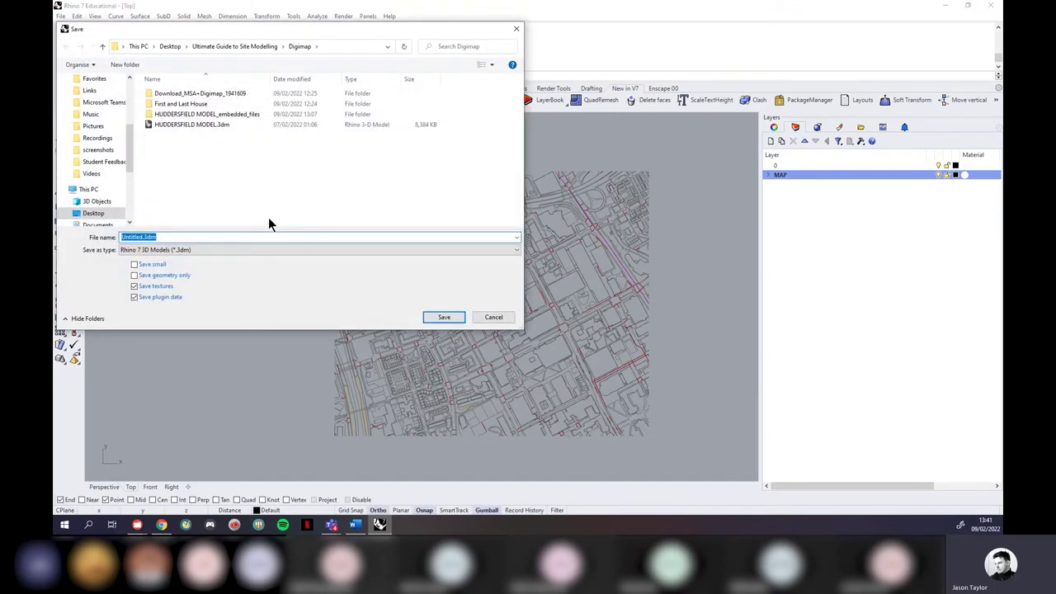
right_click(229, 192)
mouse_move(214, 288)
left_click(249, 286)
type("Workshop")
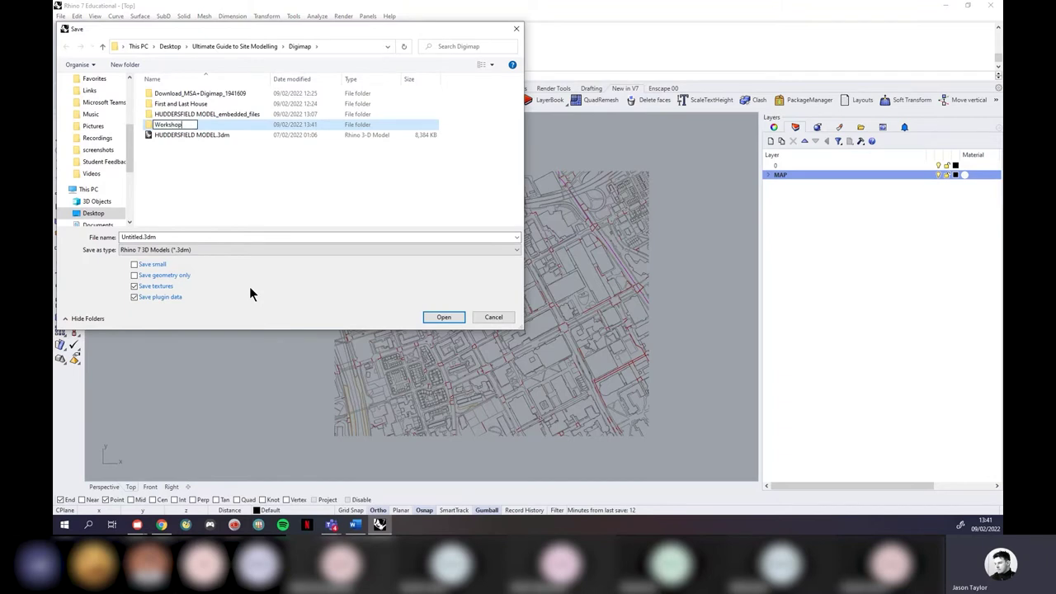
key("Return")
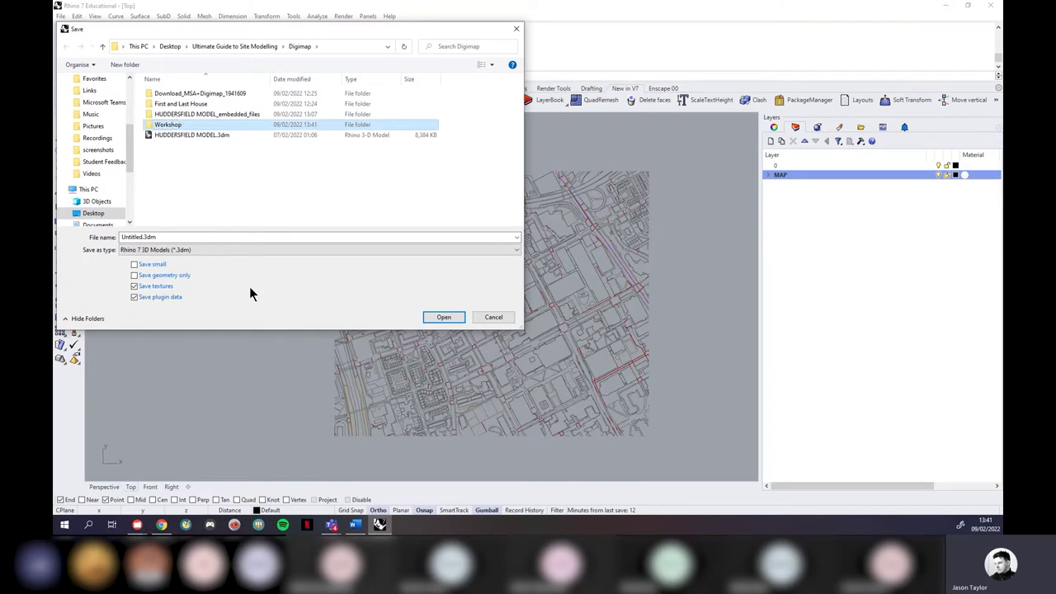
Step: Save the model in the Workshop folder as MSA Workshop, in Rhino 7 3D Models format
double_click(186, 124)
left_click(161, 237)
double_click(162, 237)
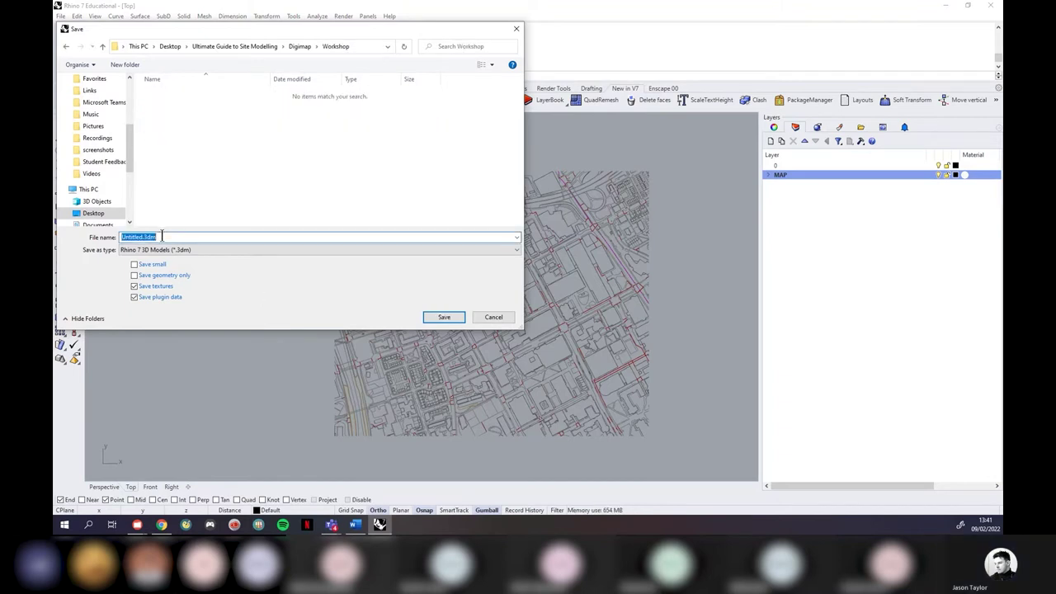
type("MSA W")
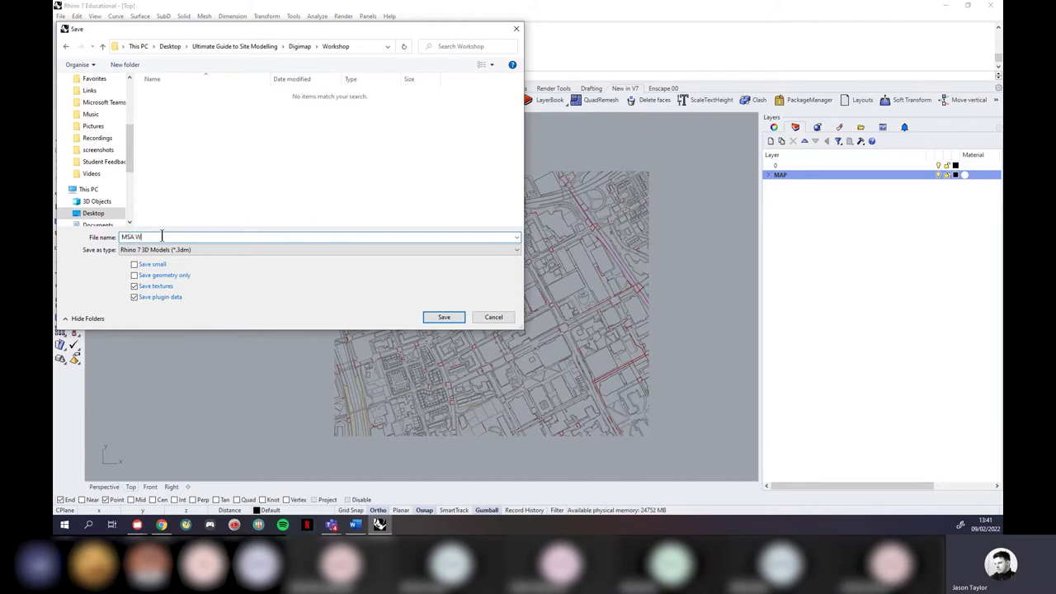
type("orkshop")
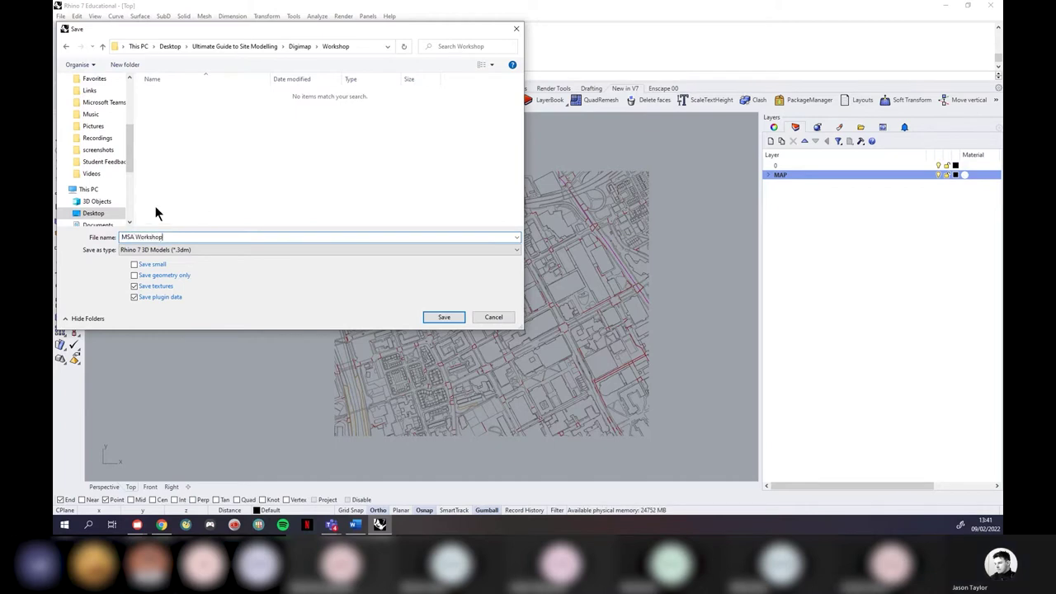
left_click(443, 317)
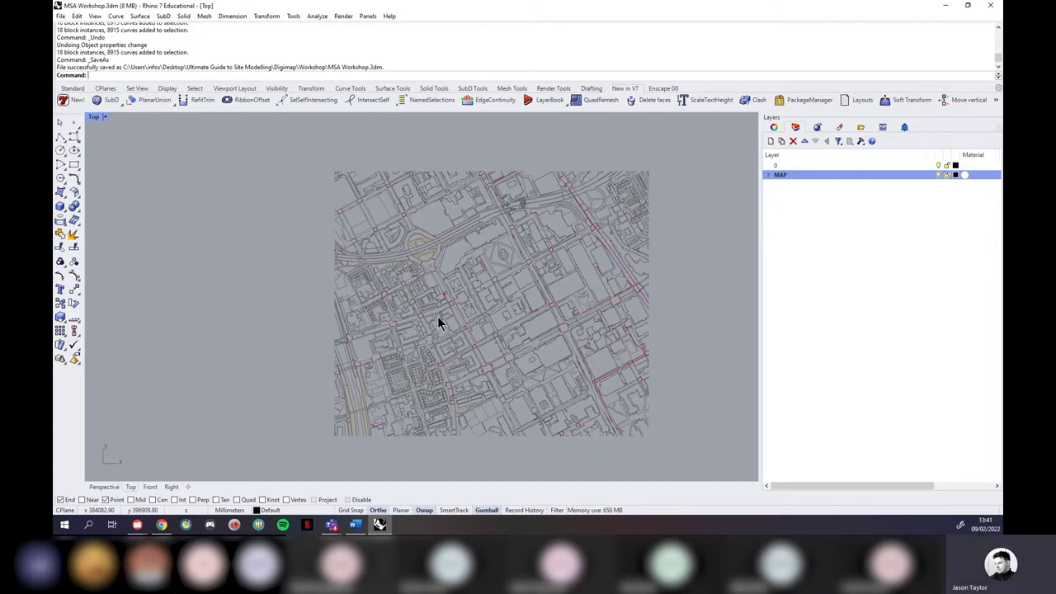
scroll(280, 243, "down", 1)
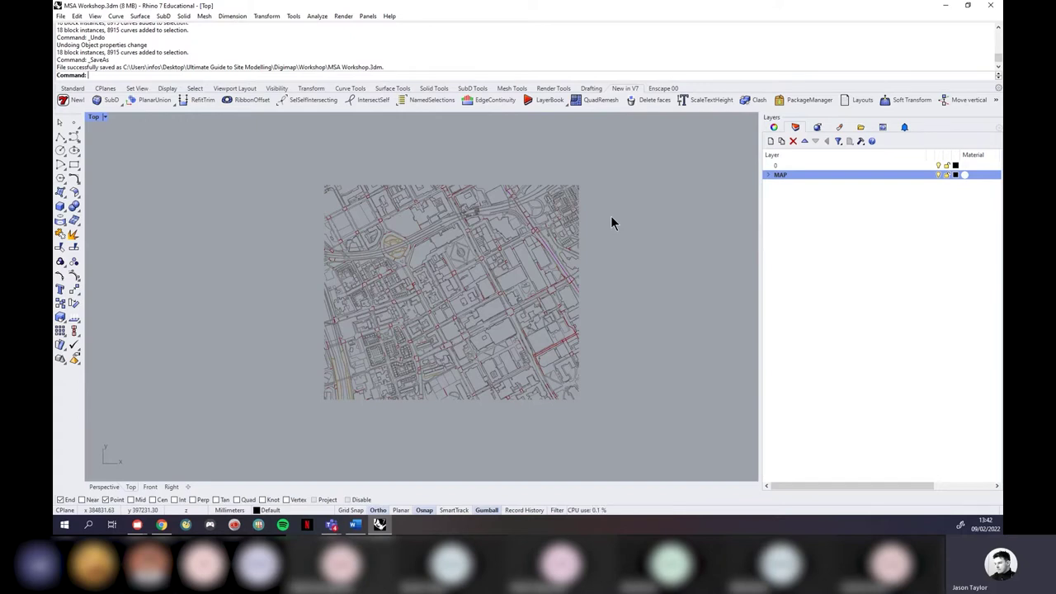
Step: Create a new top-level layer named Boundary and make it the current layer
left_click(818, 217)
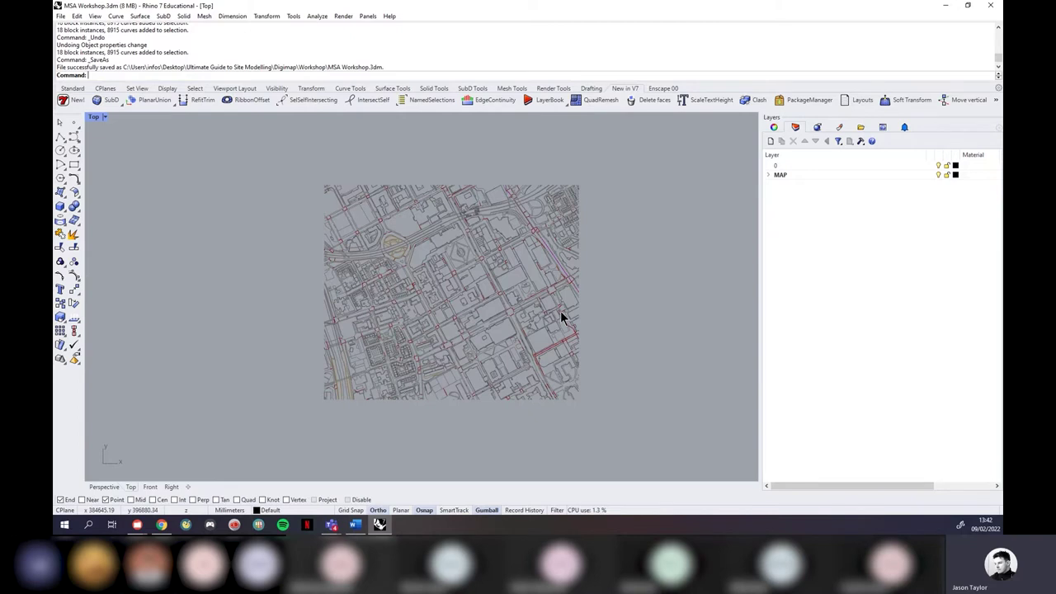
left_click(771, 142)
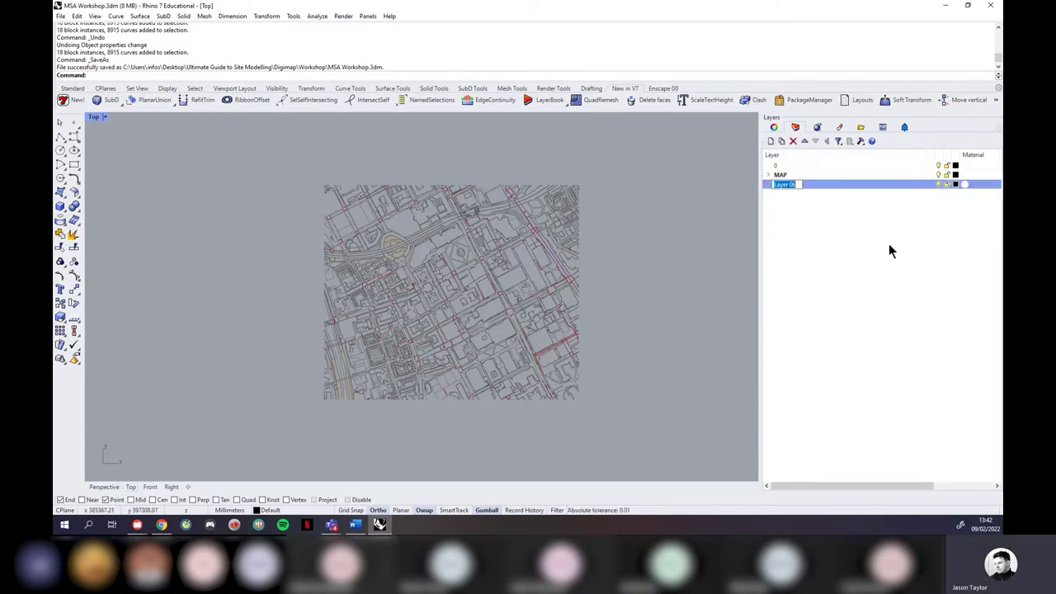
type("Boundary")
key("Return")
left_click(883, 198)
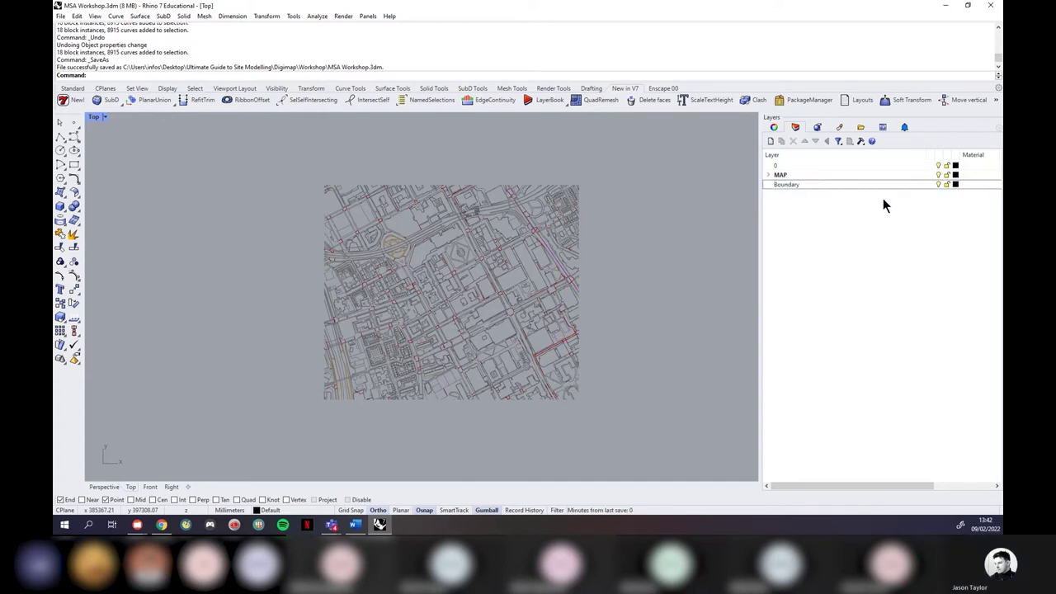
left_click(921, 184)
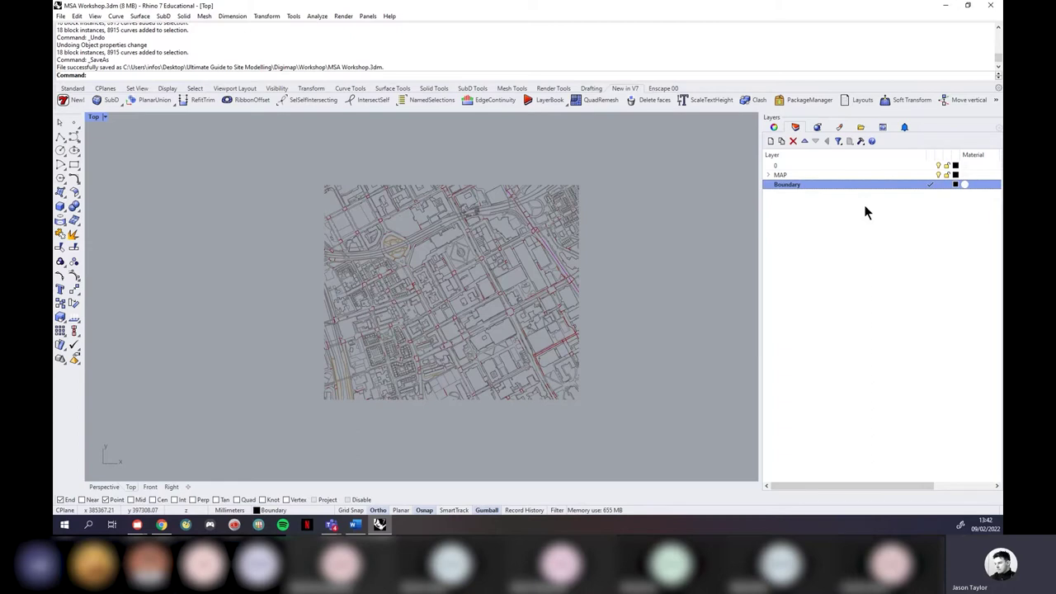
Step: Set the Boundary layer's colour to Red
left_click(955, 184)
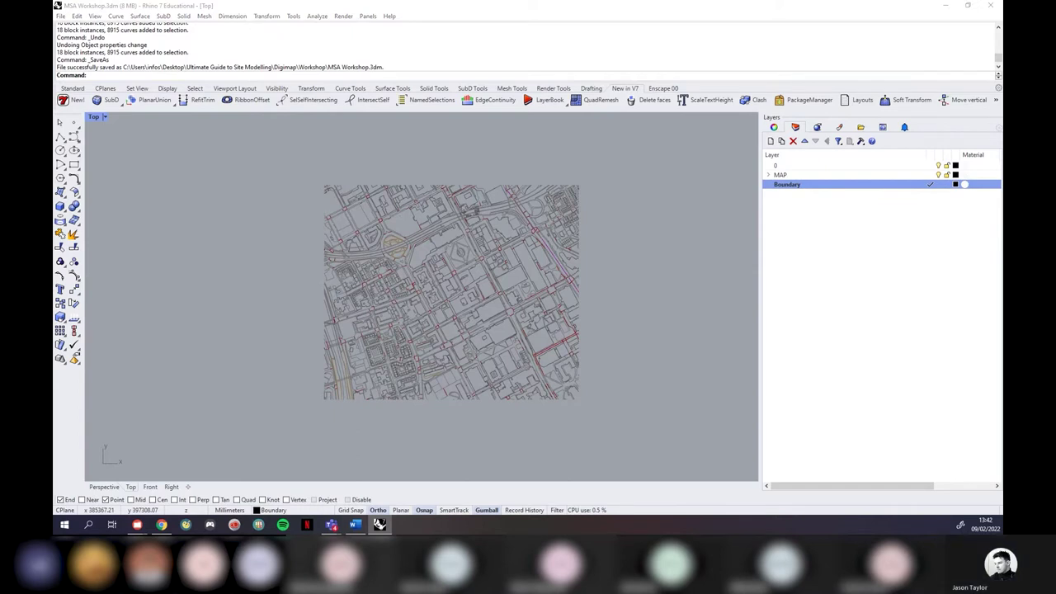
left_click_drag(758, 237, 757, 247)
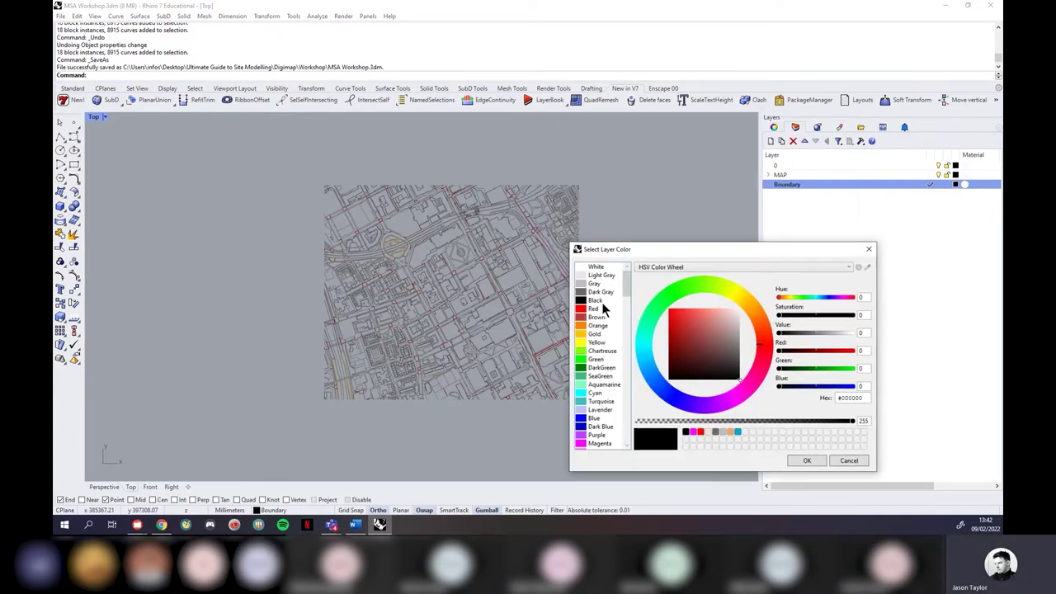
left_click(597, 308)
left_click(804, 461)
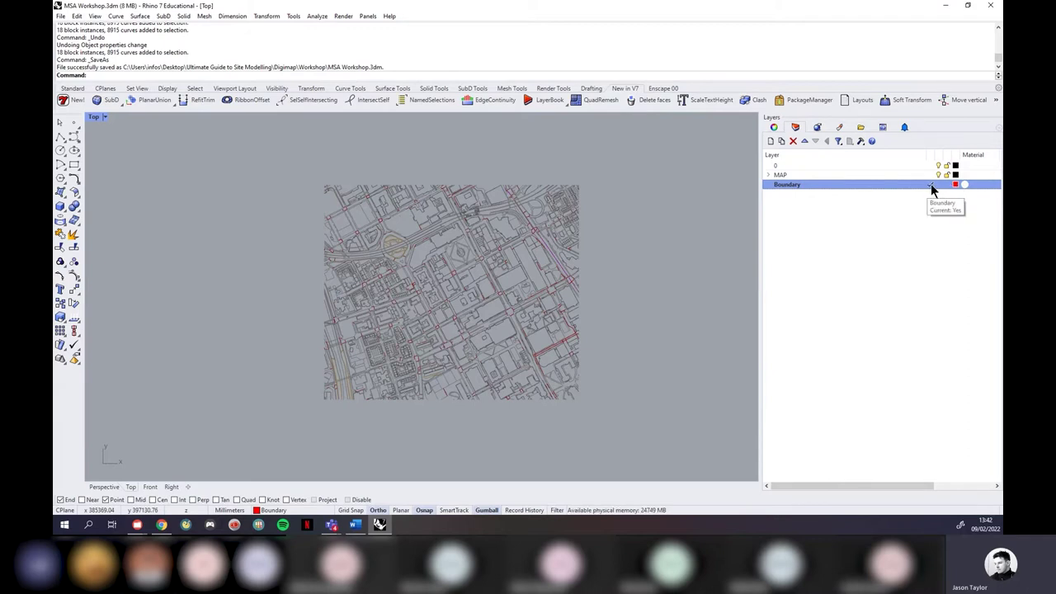
Step: With object snaps disabled, draw a corner-to-corner rectangle along the map's outer edges, from its upper-left to its lower-right extent
left_click(74, 165)
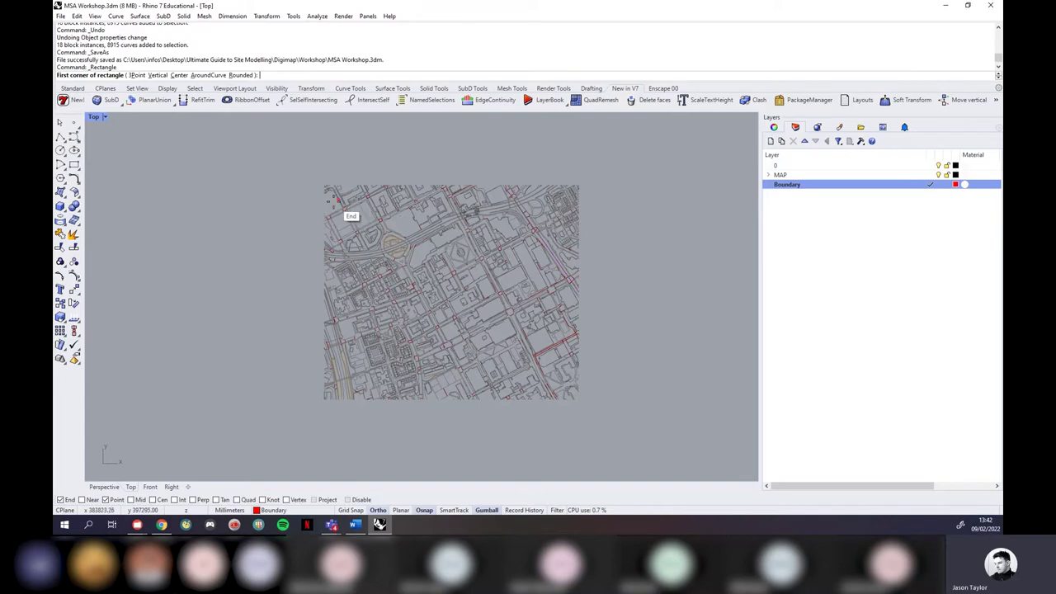
left_click(348, 499)
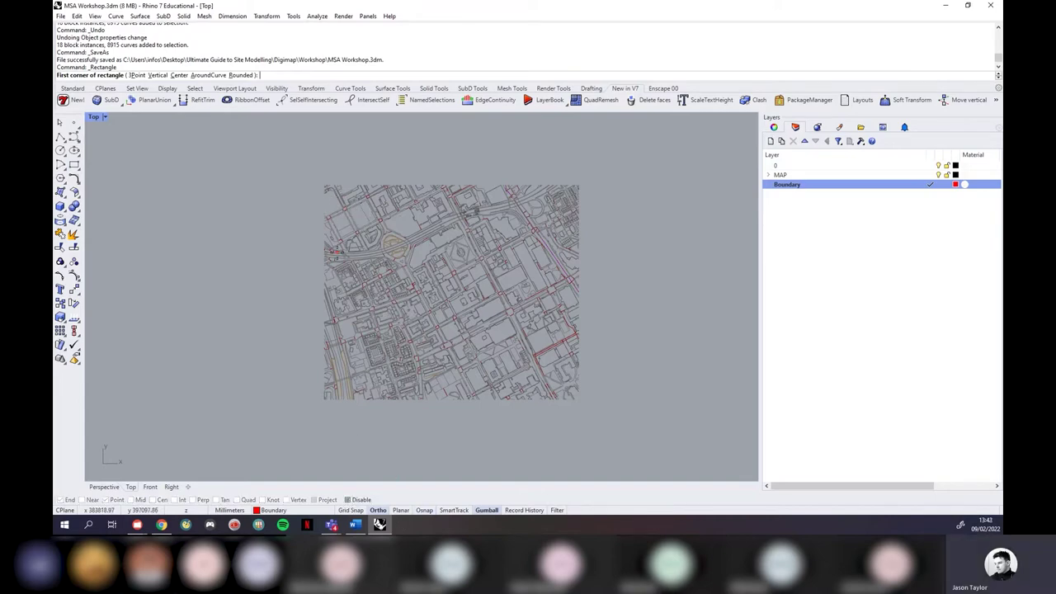
scroll(339, 181, "up", 2)
scroll(340, 181, "up", 5)
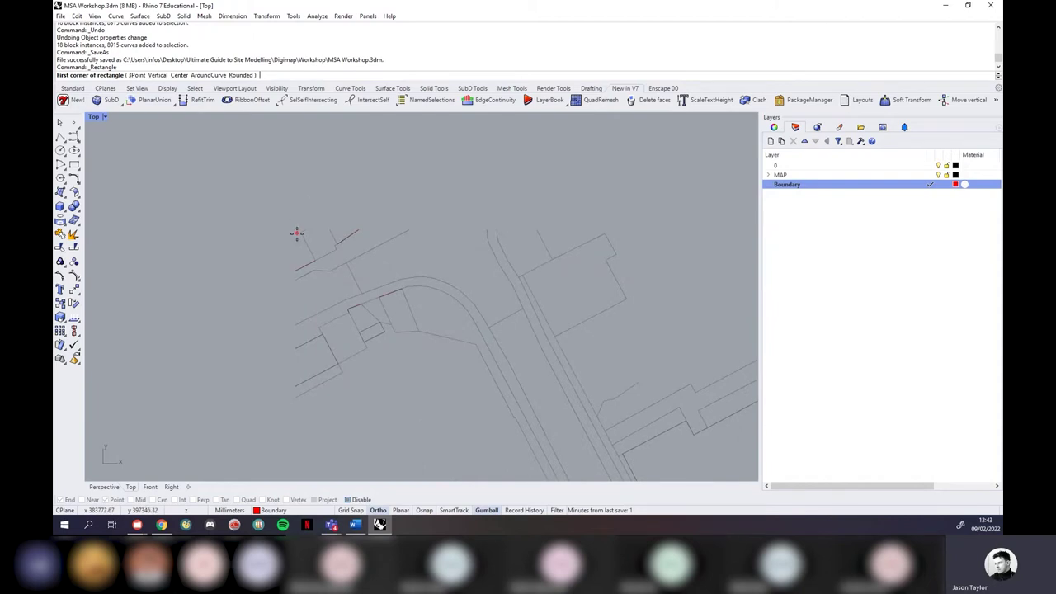
left_click(298, 234)
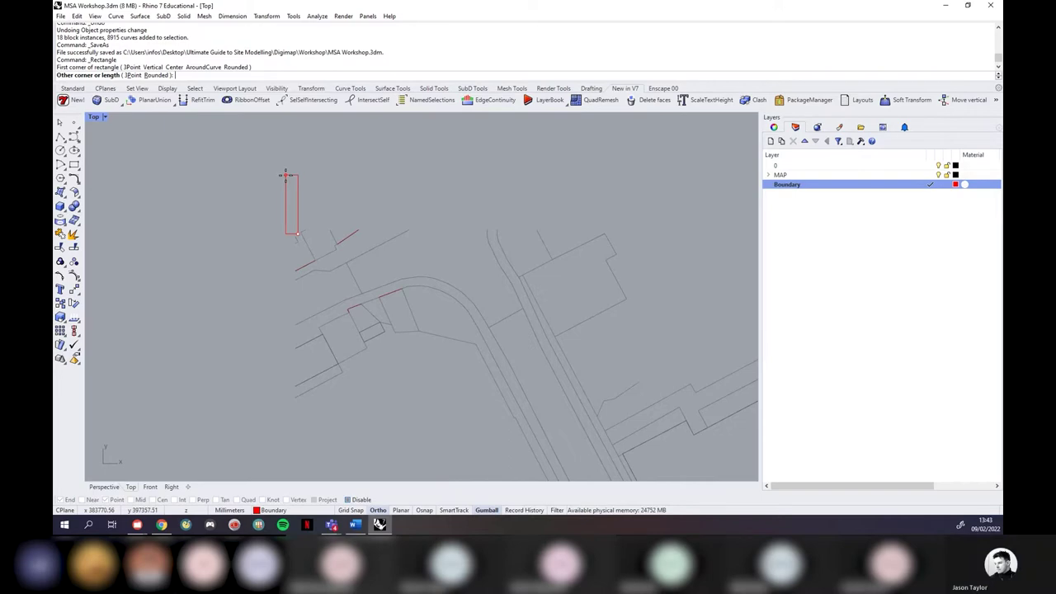
scroll(286, 192, "down", 3)
scroll(286, 191, "down", 5)
scroll(420, 276, "up", 2)
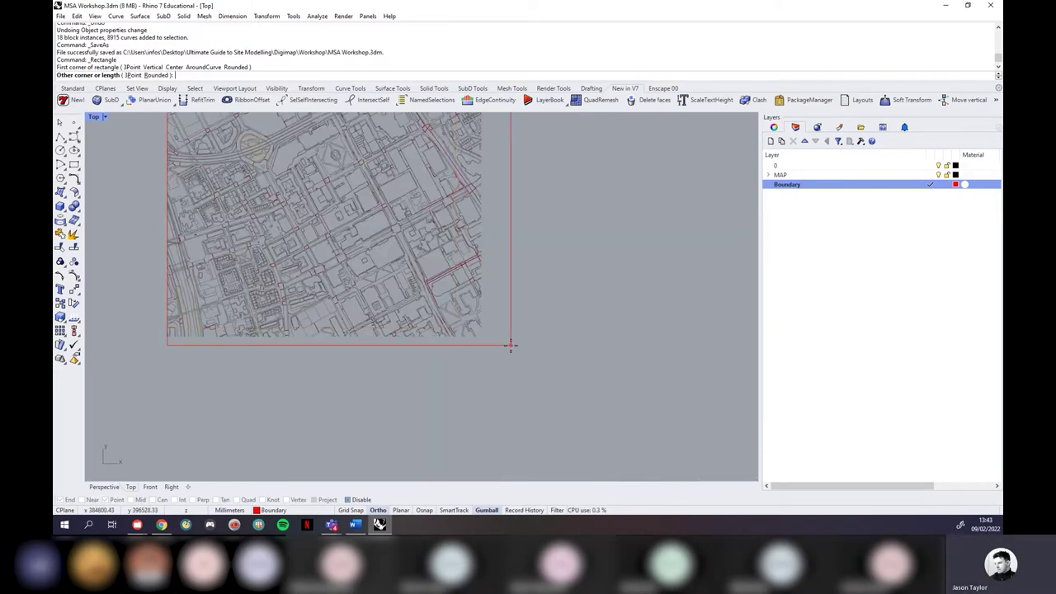
scroll(510, 347, "up", 4)
scroll(482, 346, "up", 3)
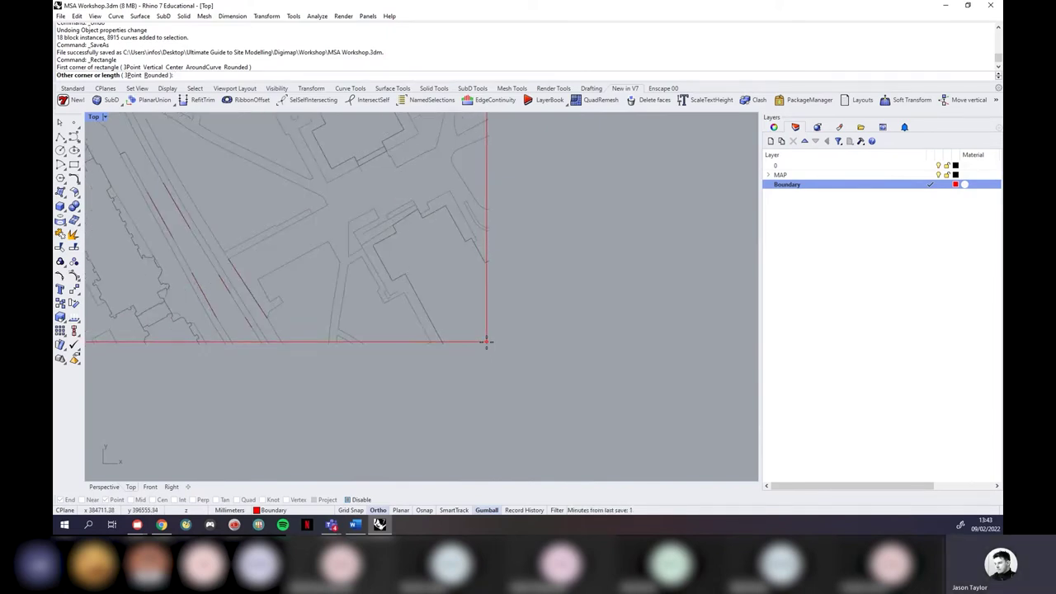
left_click(485, 340)
scroll(566, 373, "down", 2)
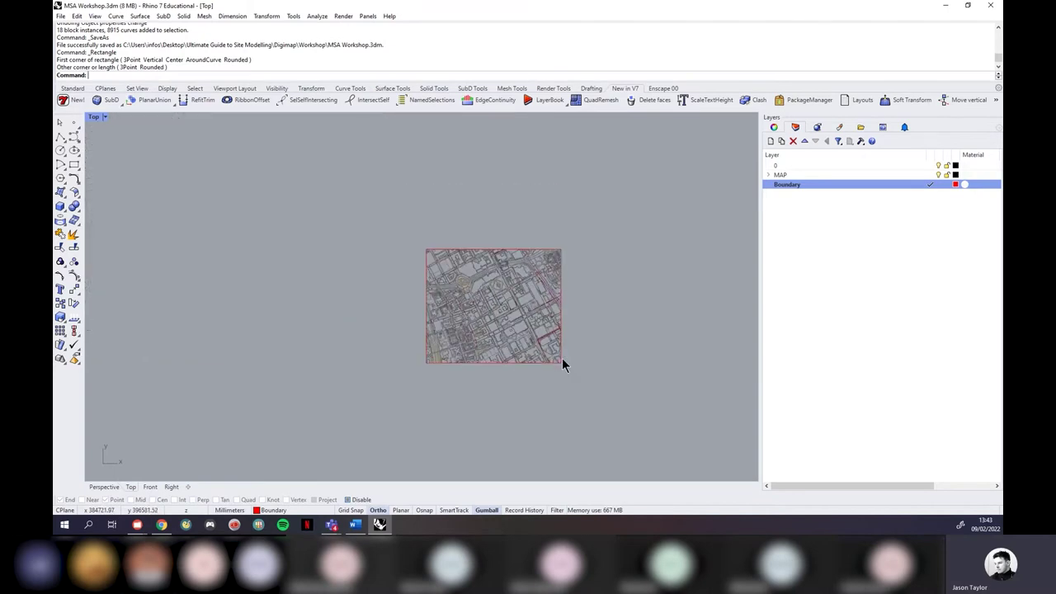
scroll(561, 358, "up", 4)
Step: Hide the MAP layer so only the boundary rectangle is displayed
left_click(937, 175)
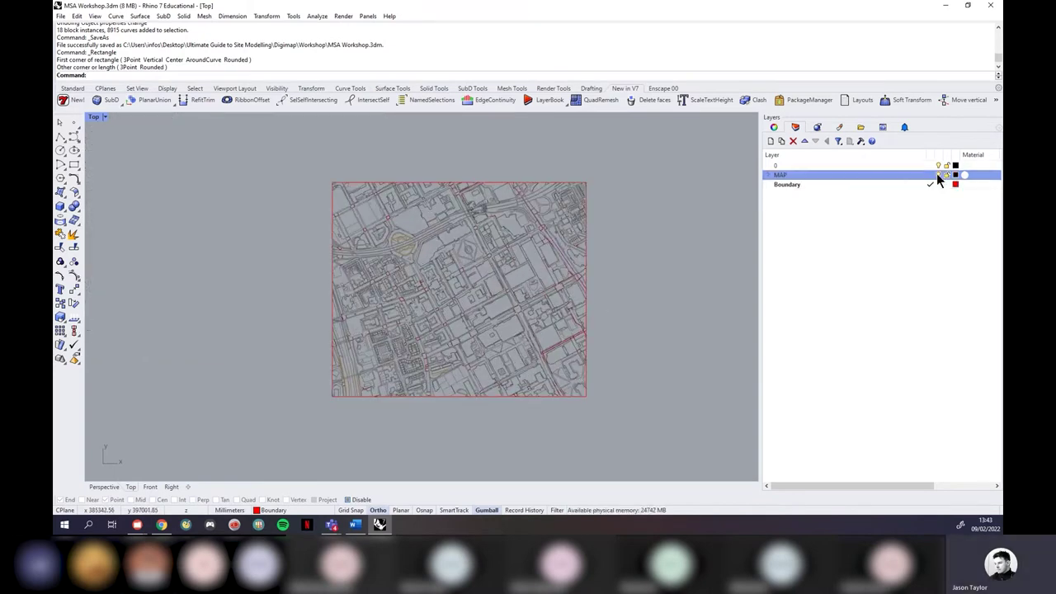
left_click(938, 175)
scroll(482, 265, "down", 1)
scroll(514, 254, "up", 1)
scroll(465, 275, "up", 1)
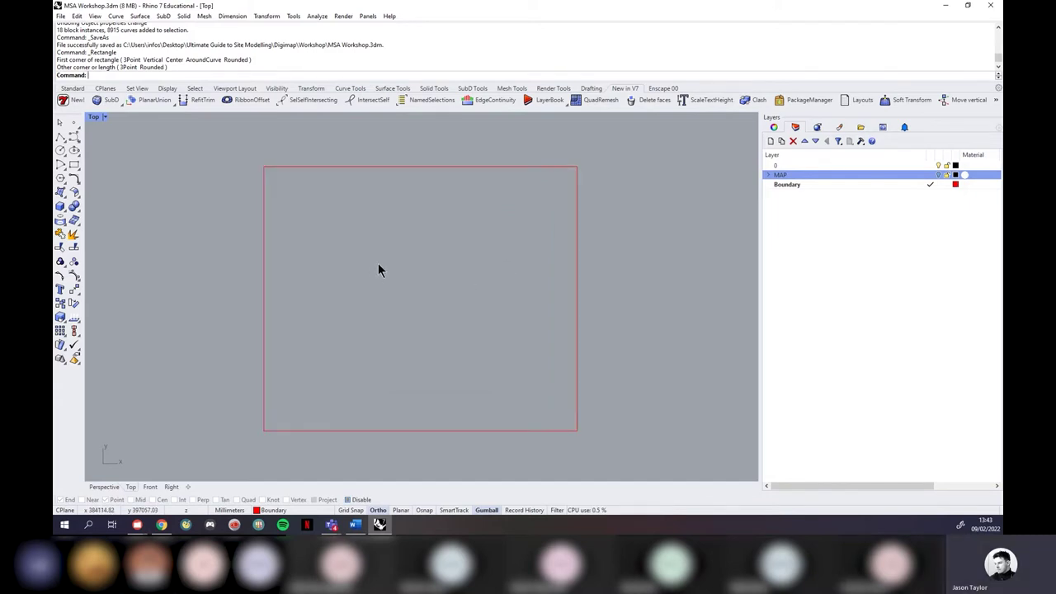
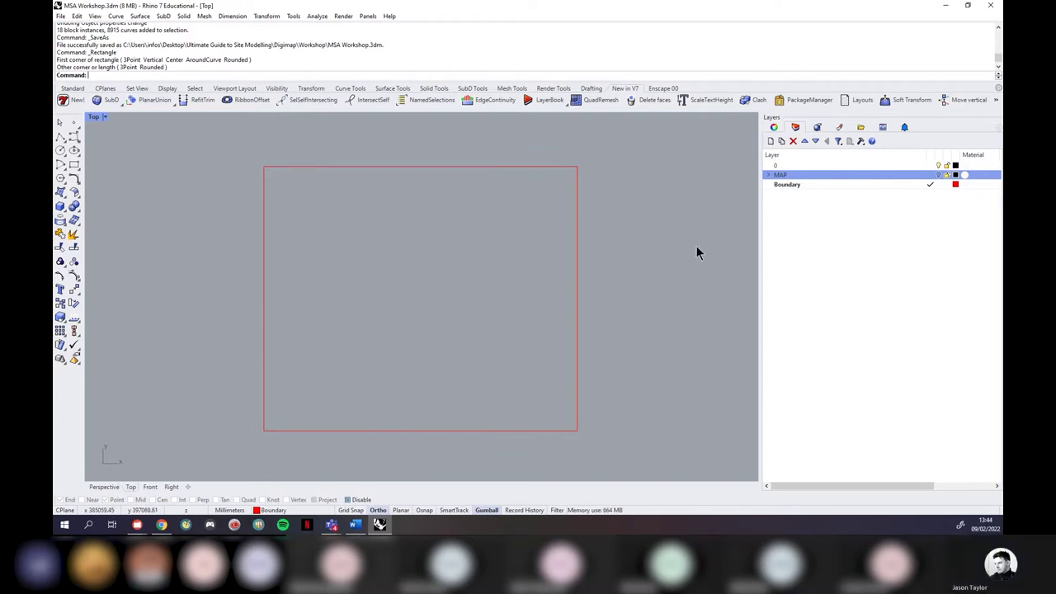
Step: Create a new top-level layer named Points
left_click(771, 141)
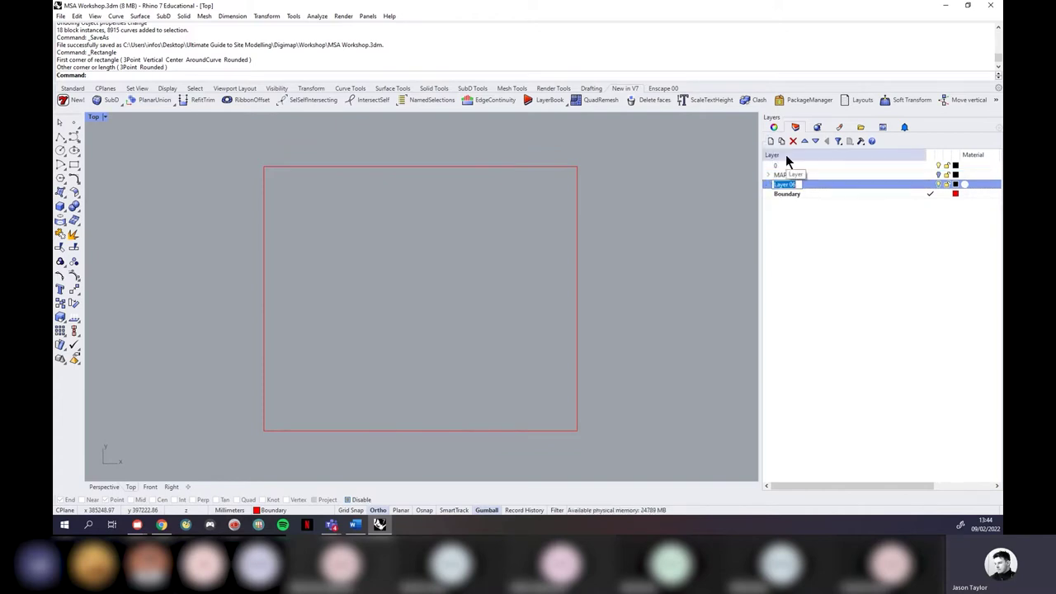
type("Points")
key("Return")
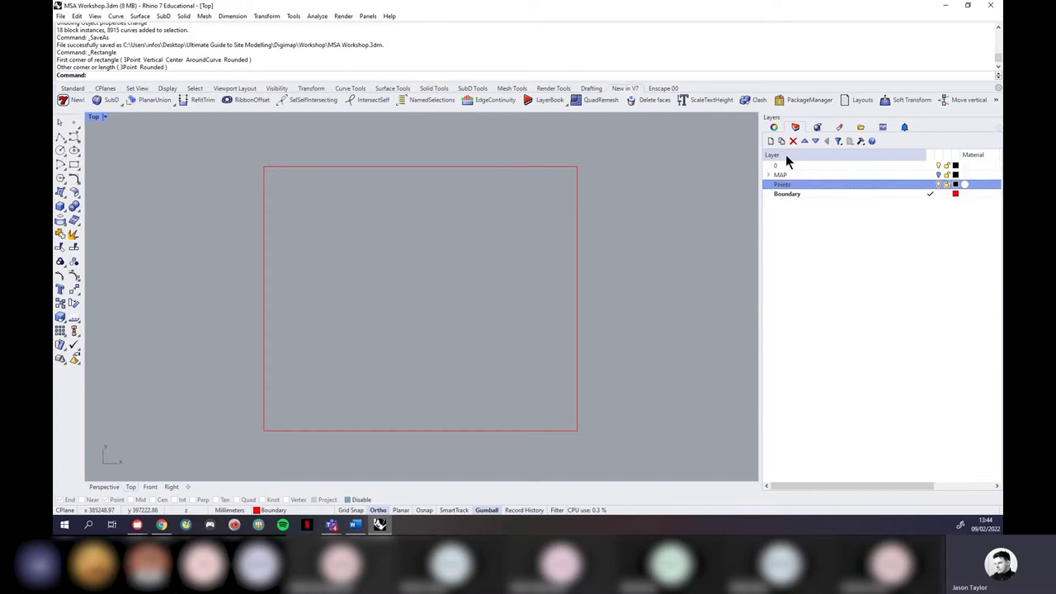
Step: Finish naming the Points layer and make it the current layer
left_click(922, 183)
key("Return")
double_click(843, 188)
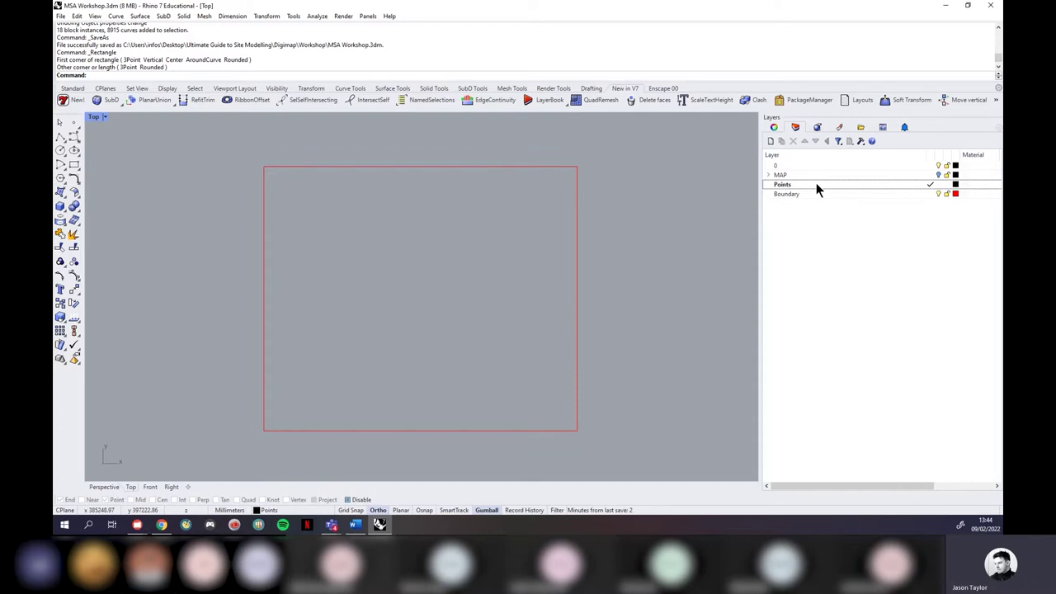
Step: Start an import into the model and browse the Digimap download to the terrain-5-dtm_4421550 folder
left_click(60, 17)
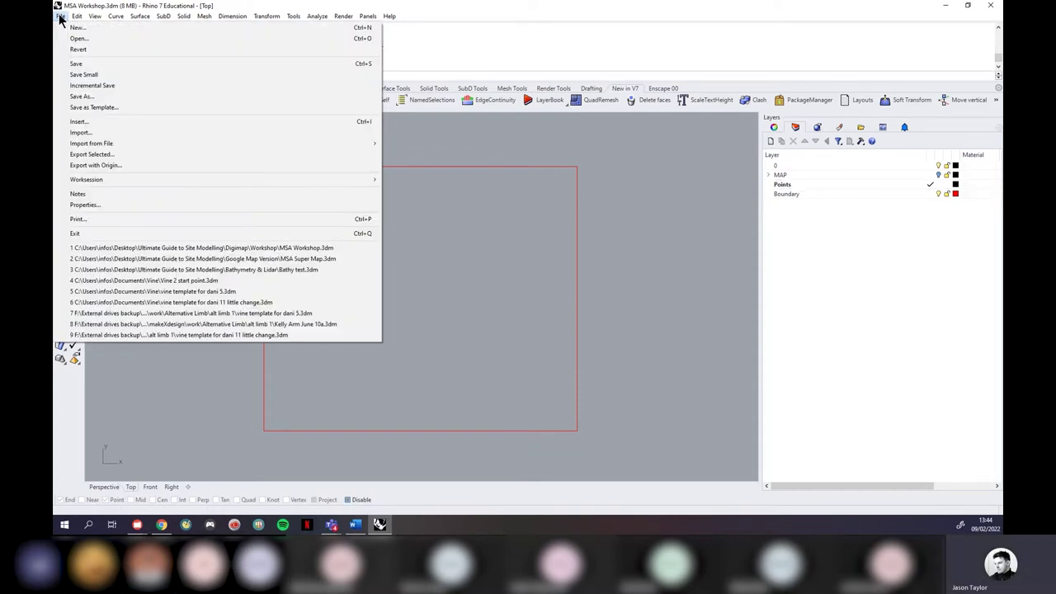
left_click(82, 132)
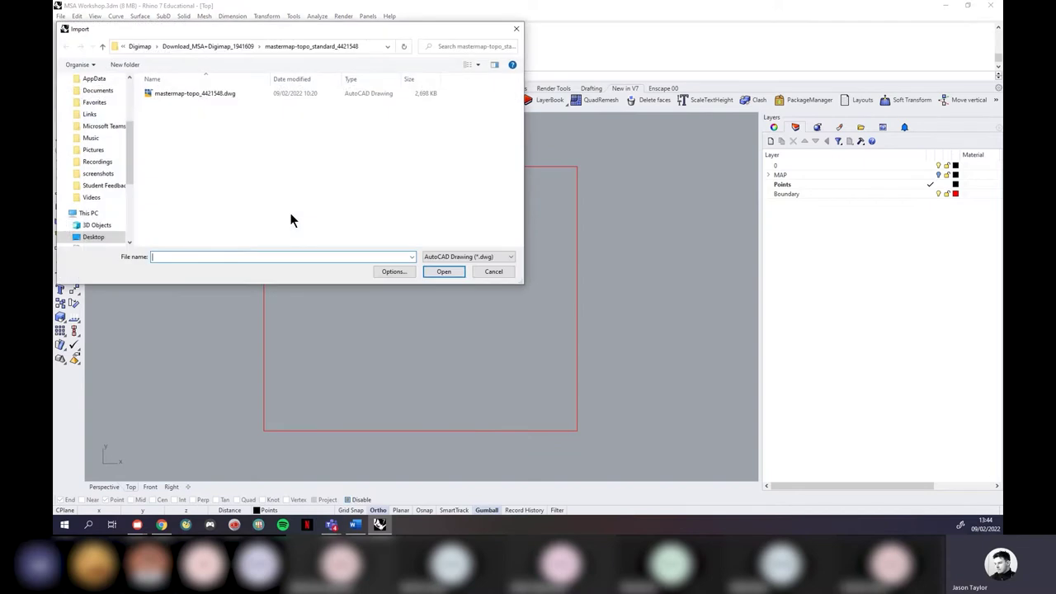
left_click(219, 48)
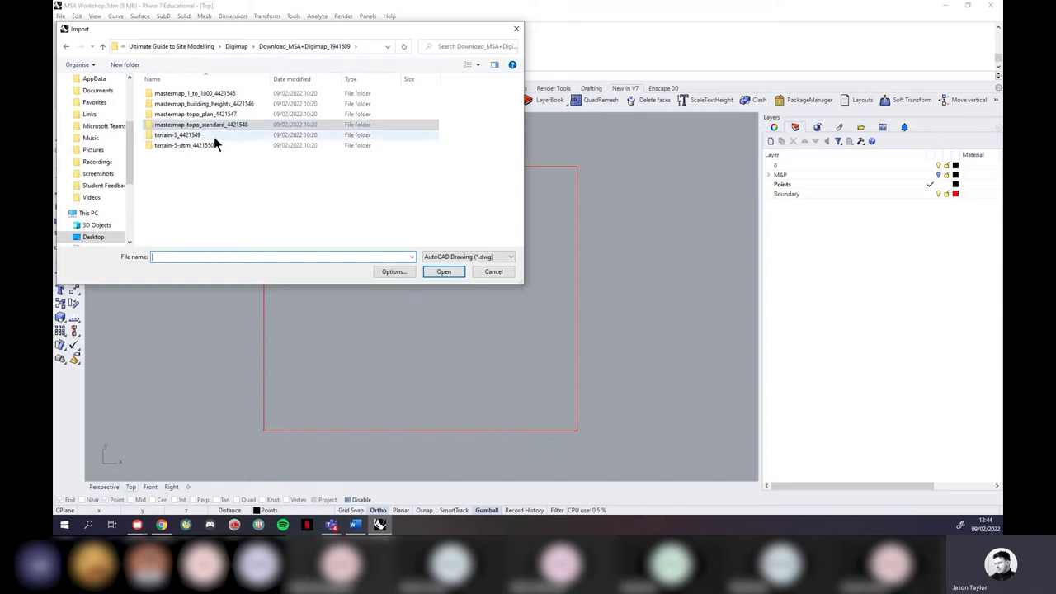
left_click(173, 147)
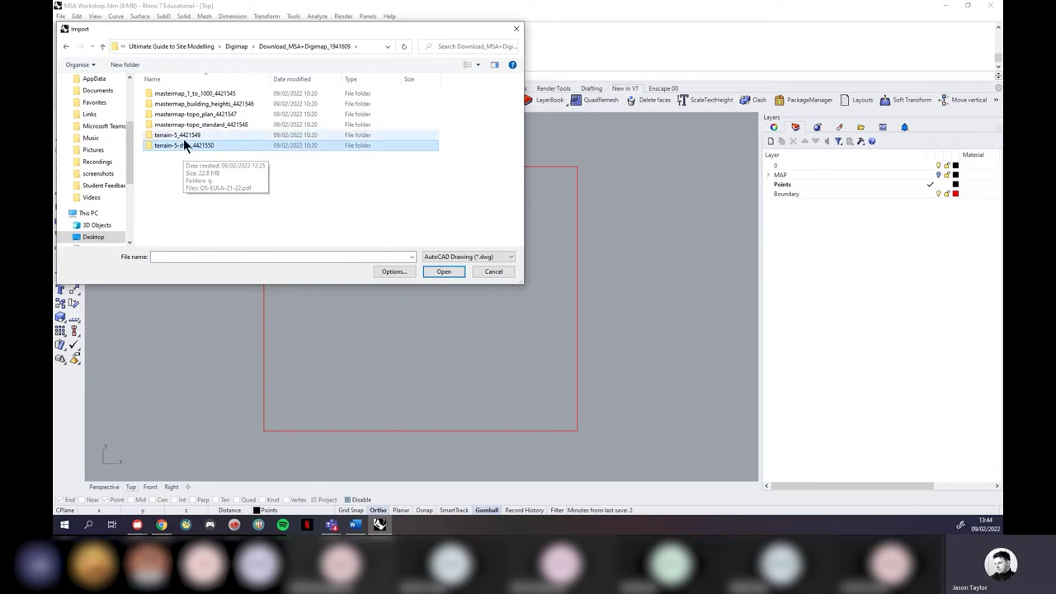
left_click(189, 134)
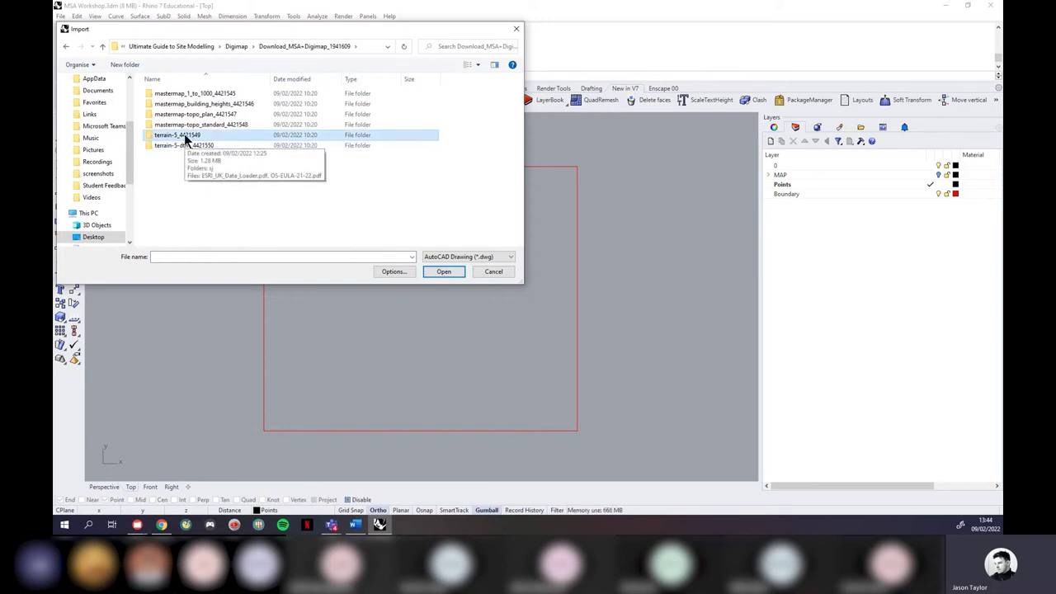
double_click(184, 146)
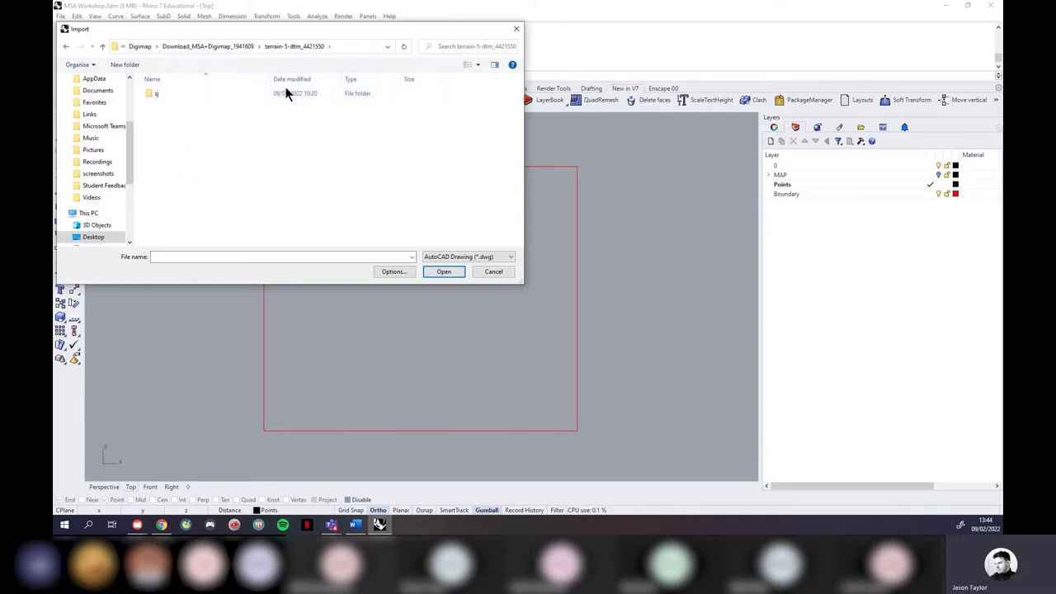
Step: With the file filter on Supported Files (*.*), import terrain-5-dtm-SJ89NW.xyz from the sj folder as comma-delimited points and leave them deselected
left_click(490, 259)
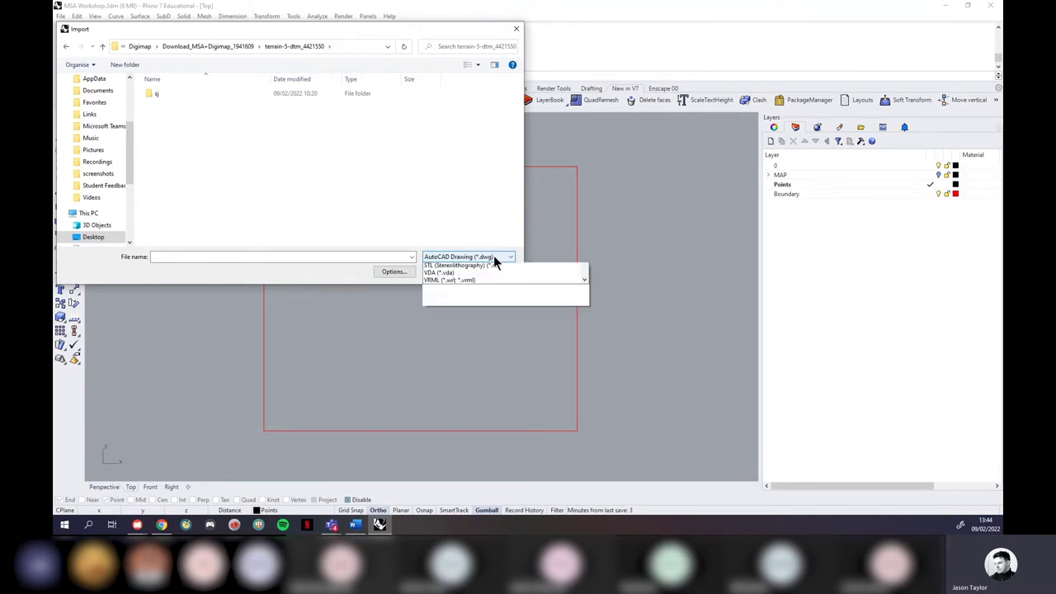
scroll(476, 412, "down", 1)
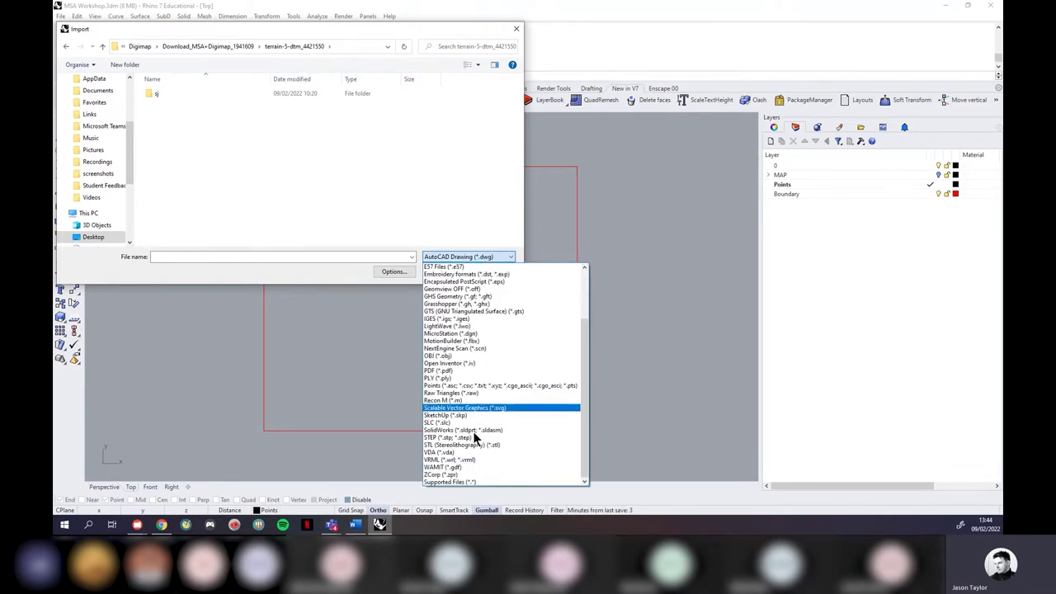
left_click(471, 481)
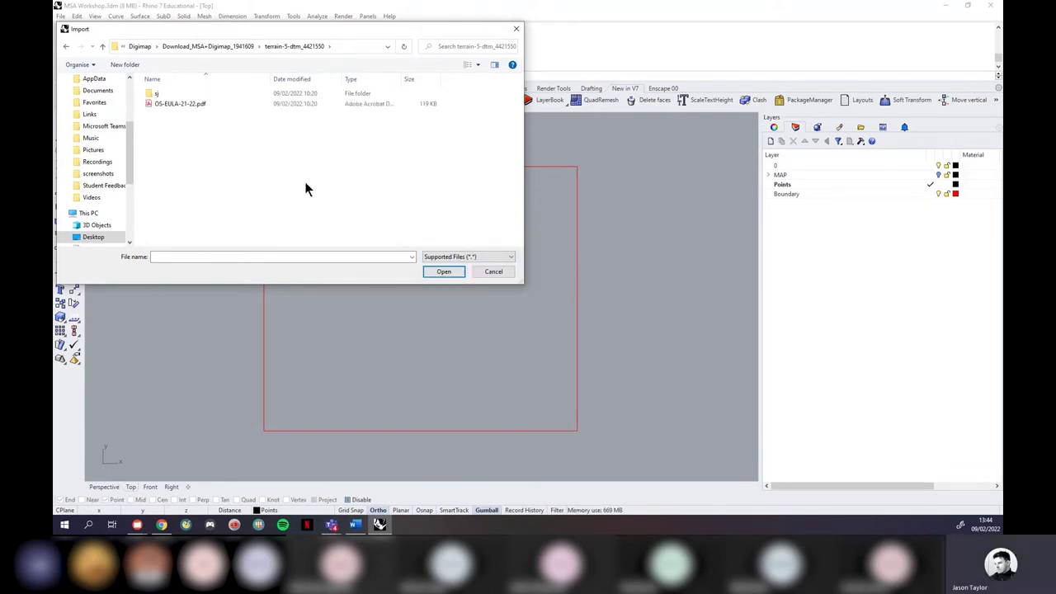
double_click(158, 94)
left_click(200, 94)
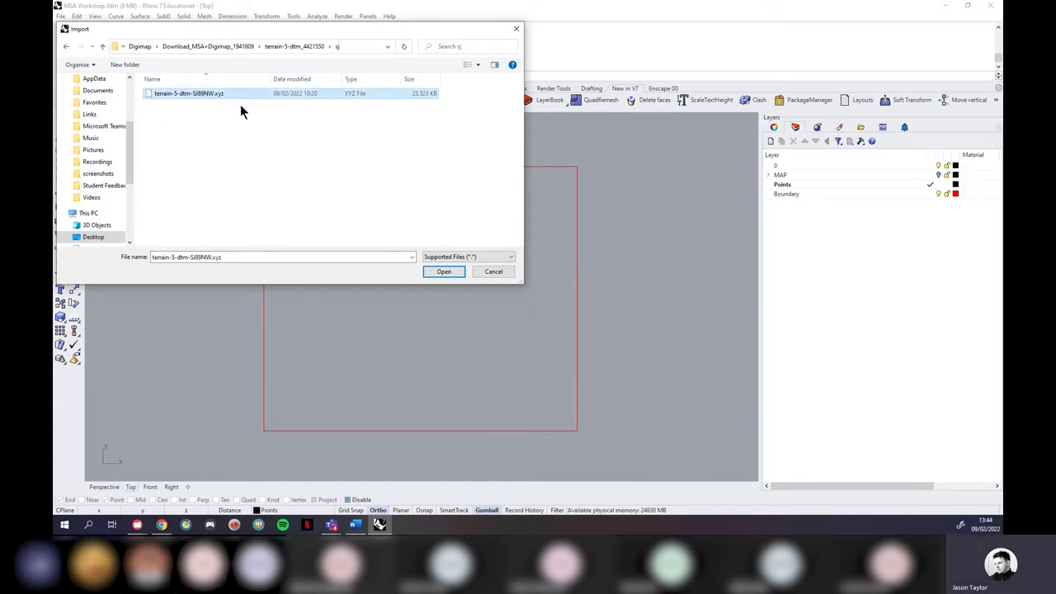
left_click(441, 273)
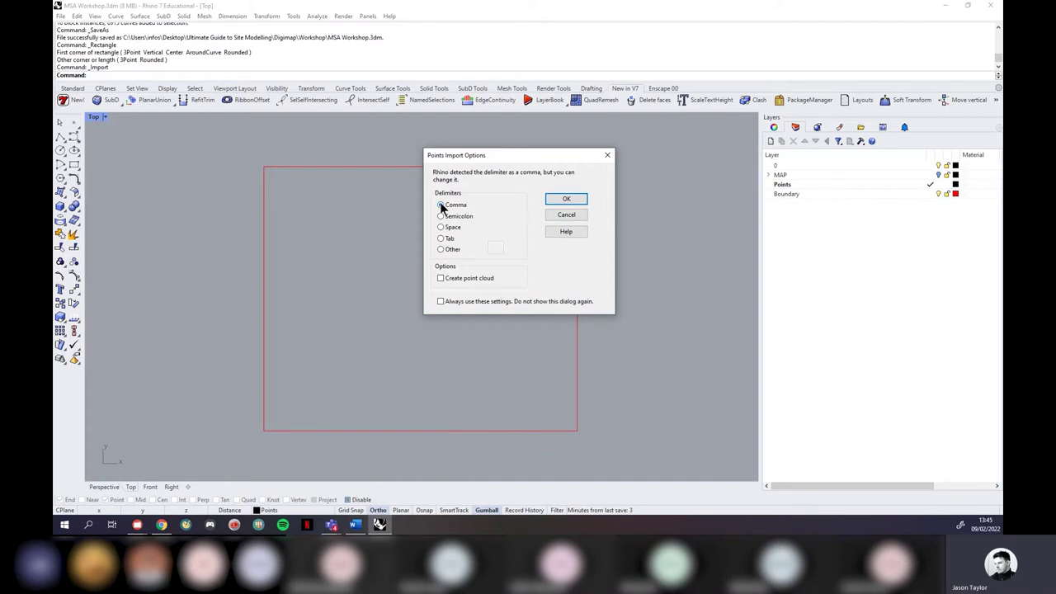
left_click(558, 199)
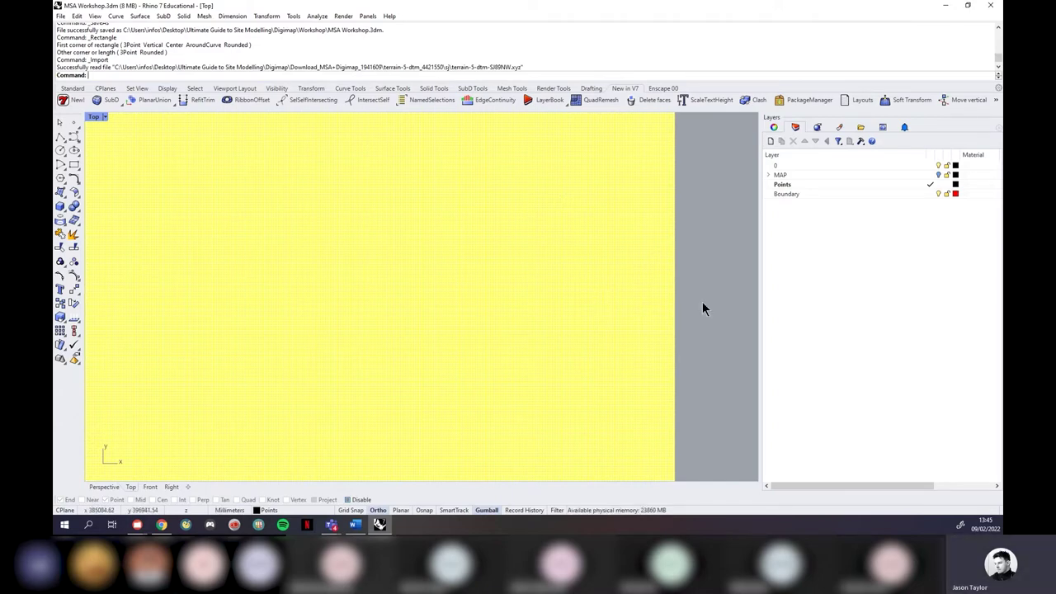
key("Escape")
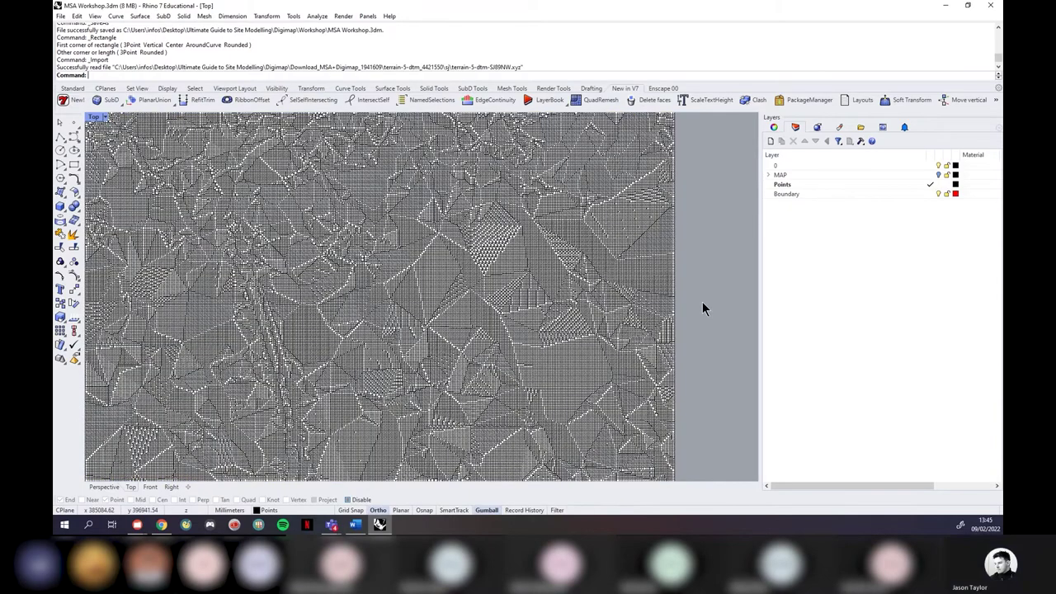
Step: Examine the imported terrain points in plan, checking their spacing and extent against the red site boundary
scroll(702, 308, "down", 1)
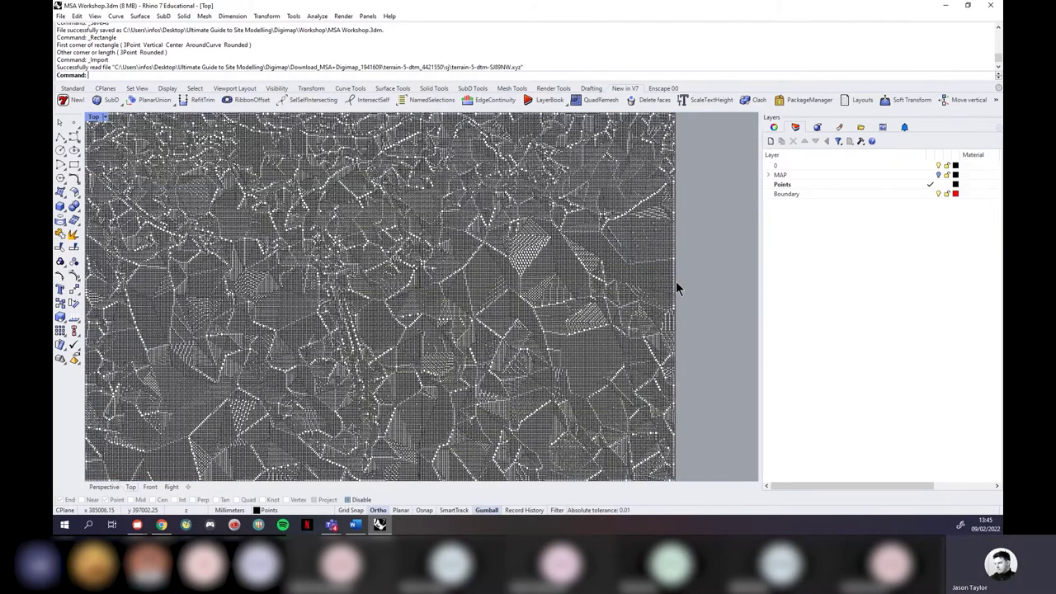
scroll(676, 289, "down", 1)
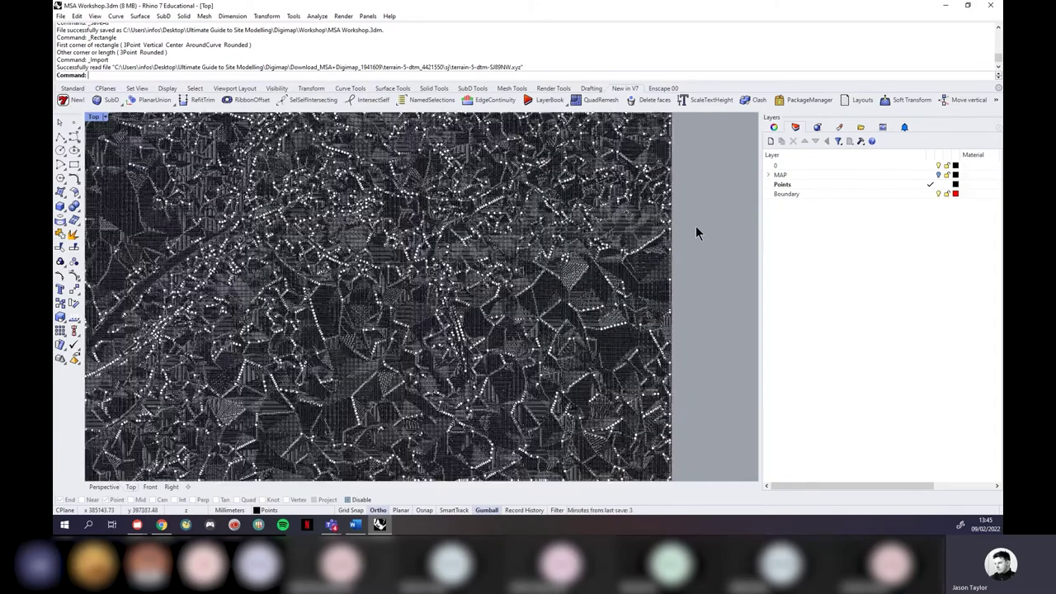
scroll(696, 229, "down", 1)
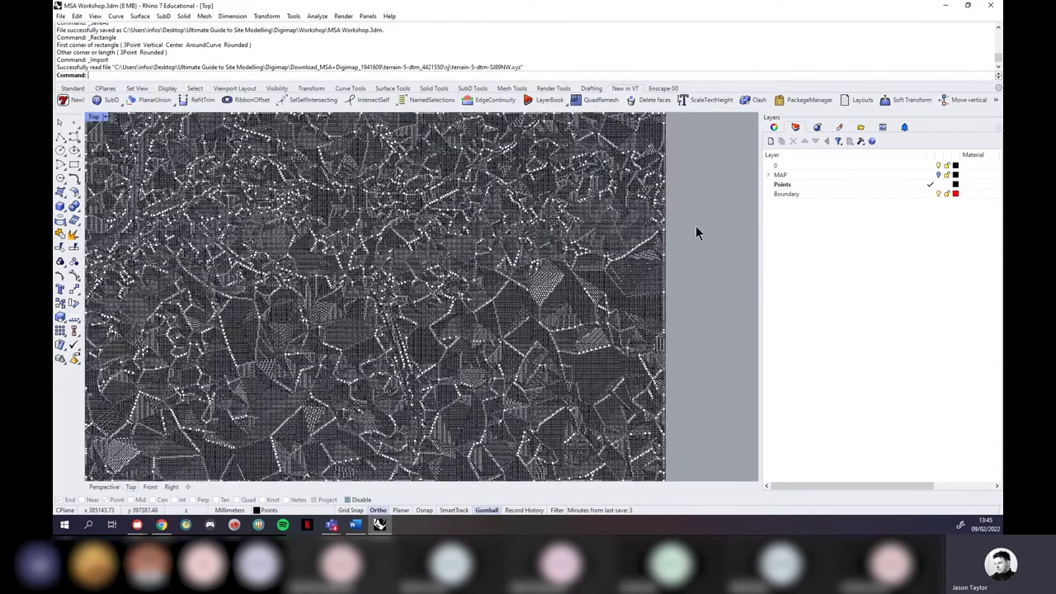
scroll(632, 207, "up", 1)
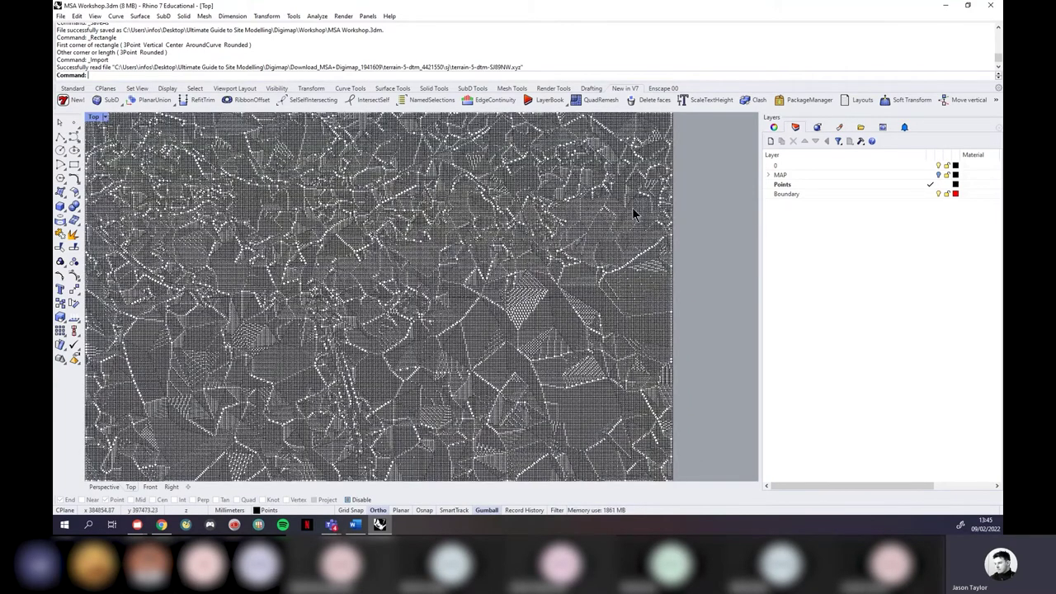
scroll(530, 240, "up", 2)
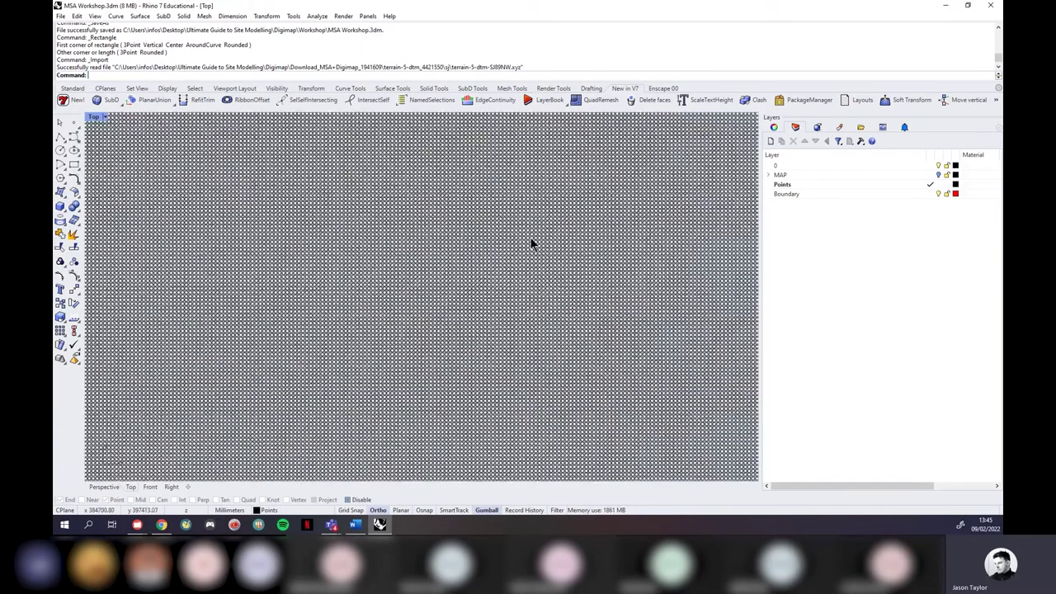
scroll(525, 264, "up", 1)
scroll(527, 342, "down", 1)
scroll(534, 322, "up", 1)
scroll(537, 305, "up", 3)
scroll(576, 198, "down", 3)
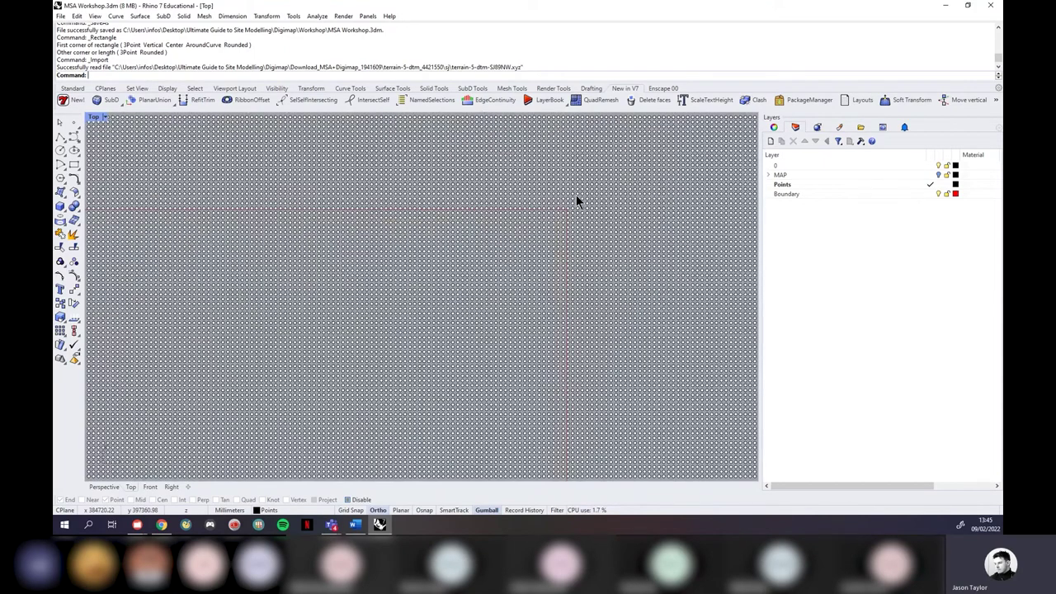
scroll(575, 200, "down", 2)
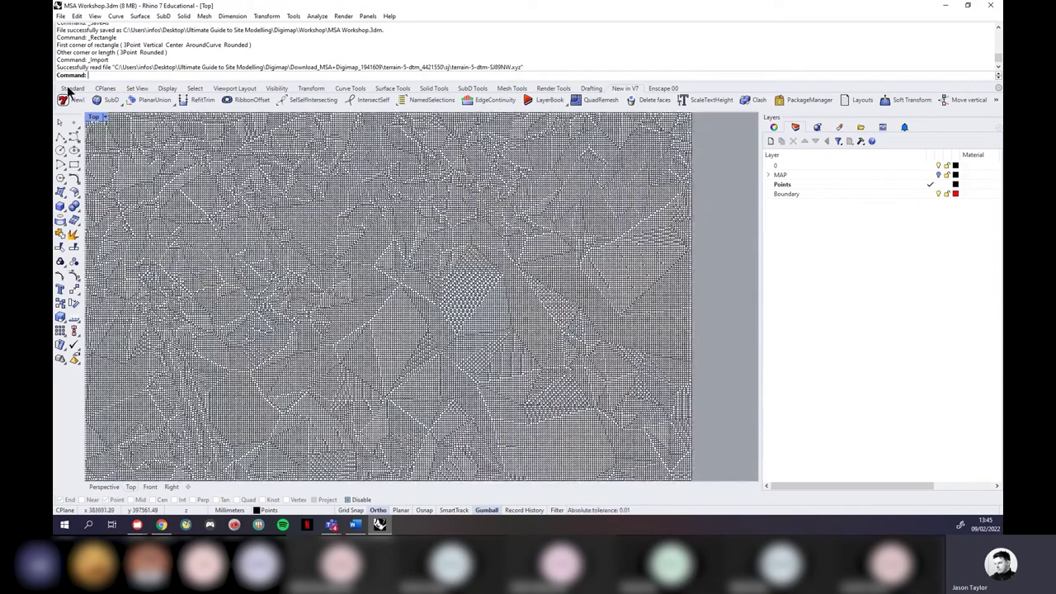
Step: Switch to the four-viewport layout and frame the terrain points with the boundary in the Front, Right and Perspective views
left_click(98, 118)
left_click(114, 130)
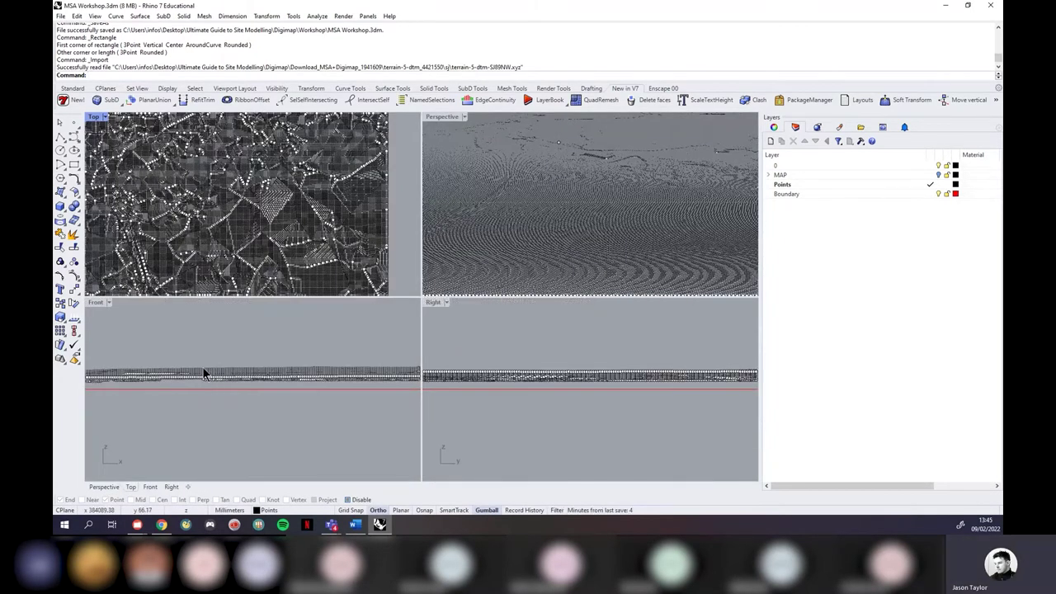
scroll(265, 396, "down", 2)
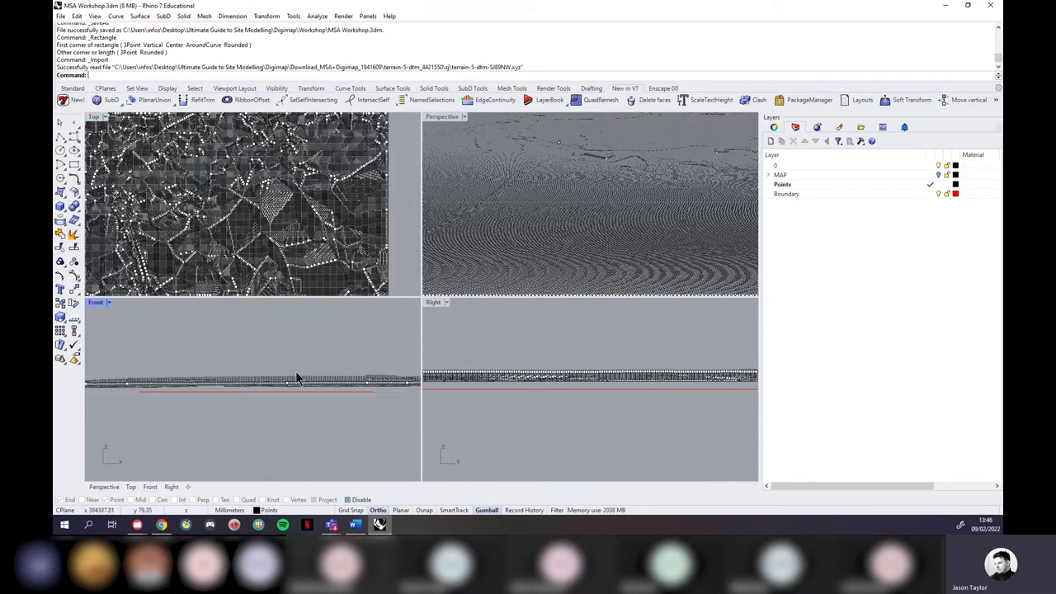
scroll(296, 376, "down", 2)
scroll(197, 394, "up", 1)
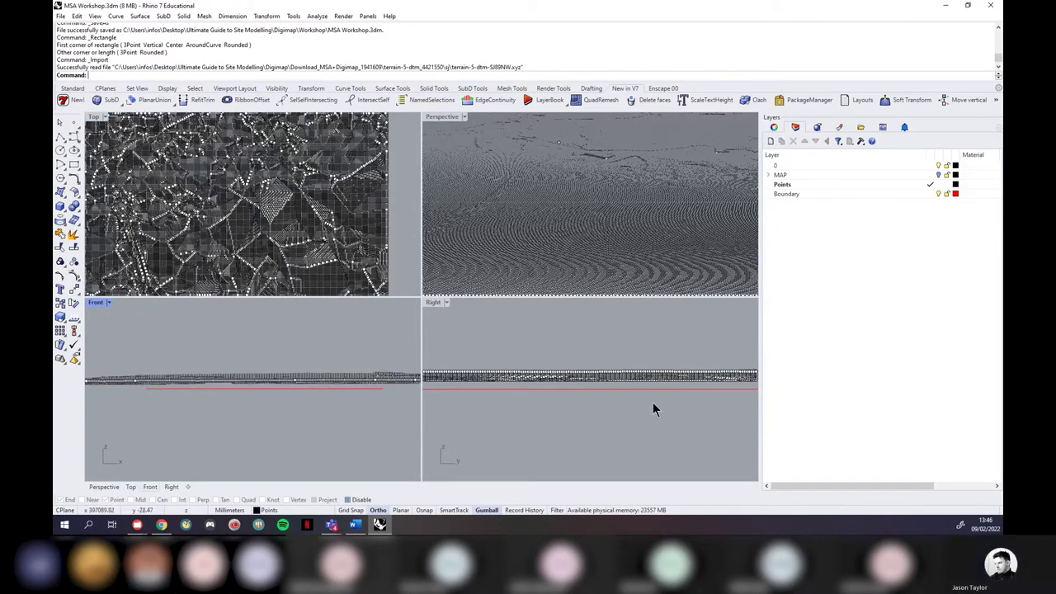
scroll(586, 413, "down", 1)
left_click(256, 399)
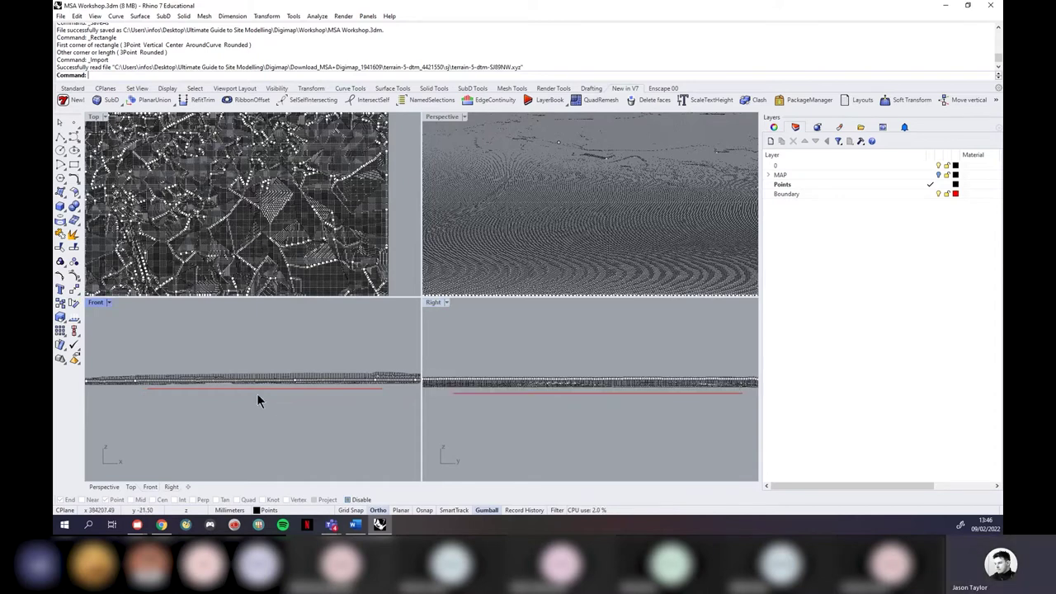
scroll(257, 393, "down", 2)
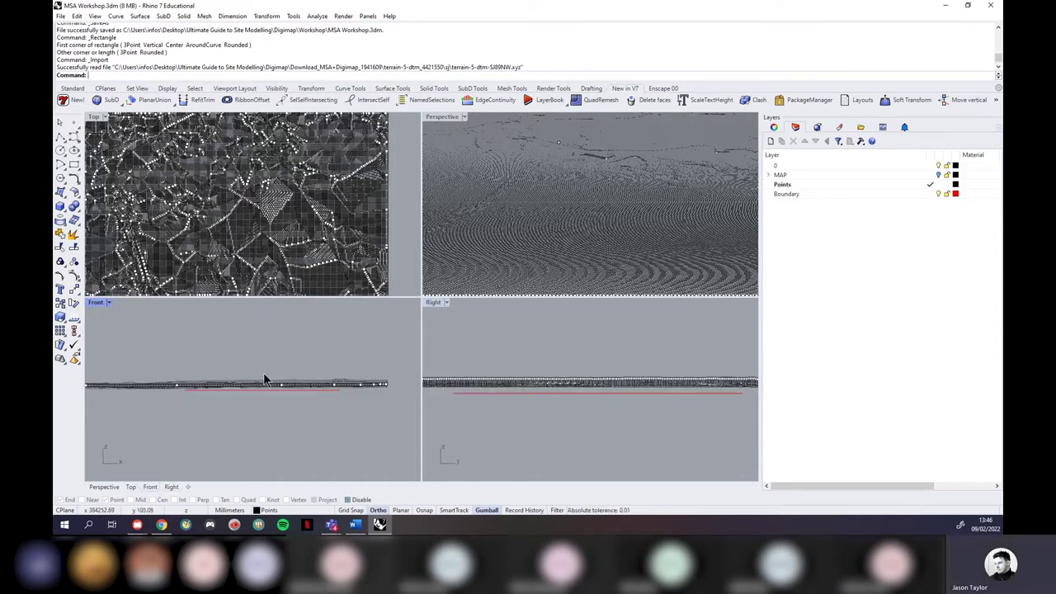
right_click_drag(613, 245, 453, 151)
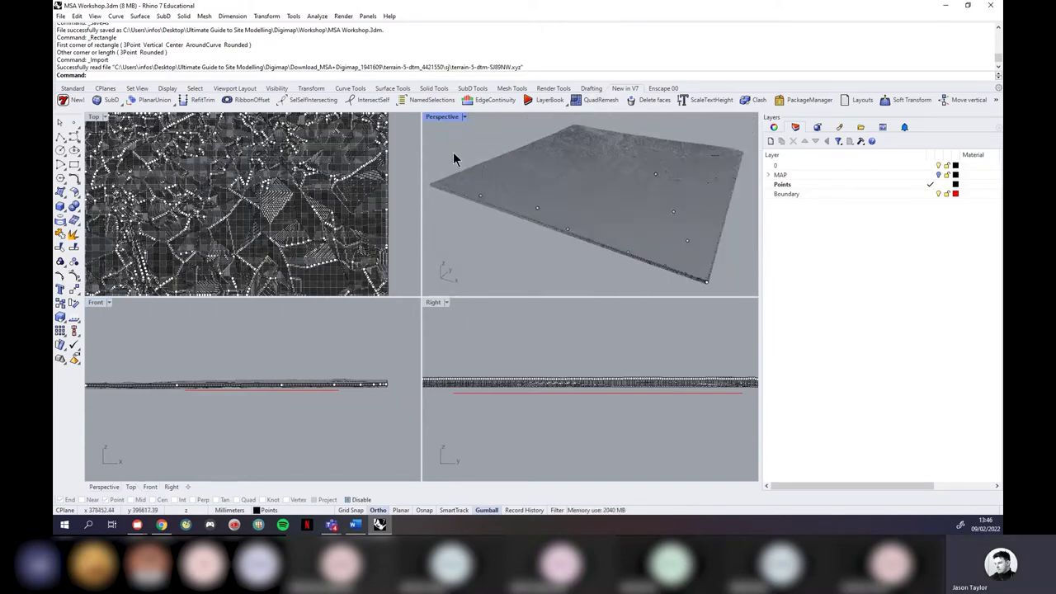
Step: In the Front view, window-select the terrain points beyond the boundary's right-hand end and delete them
left_click(397, 400)
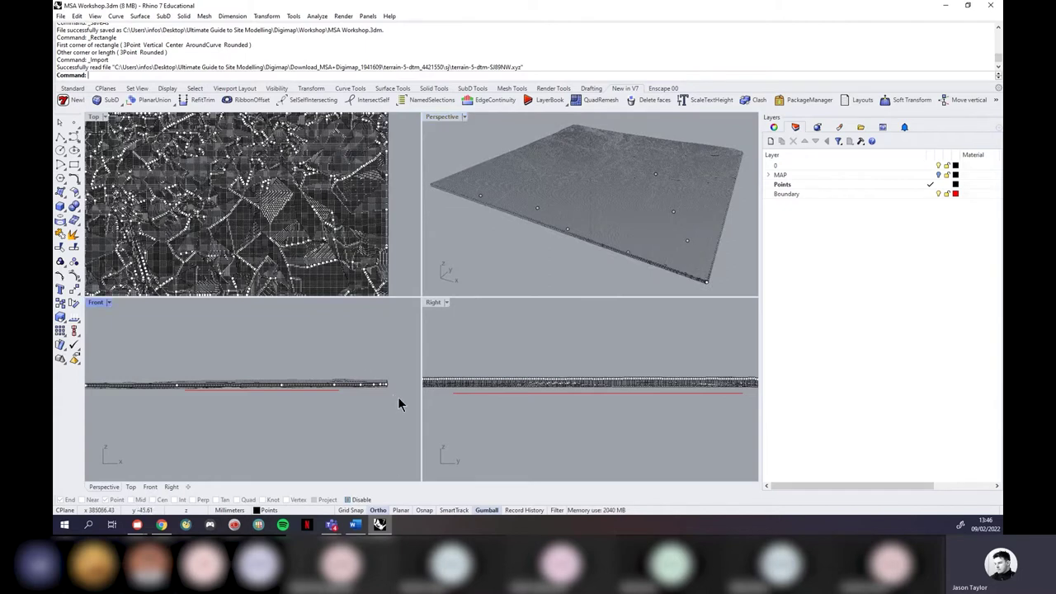
left_click_drag(405, 412, 340, 336)
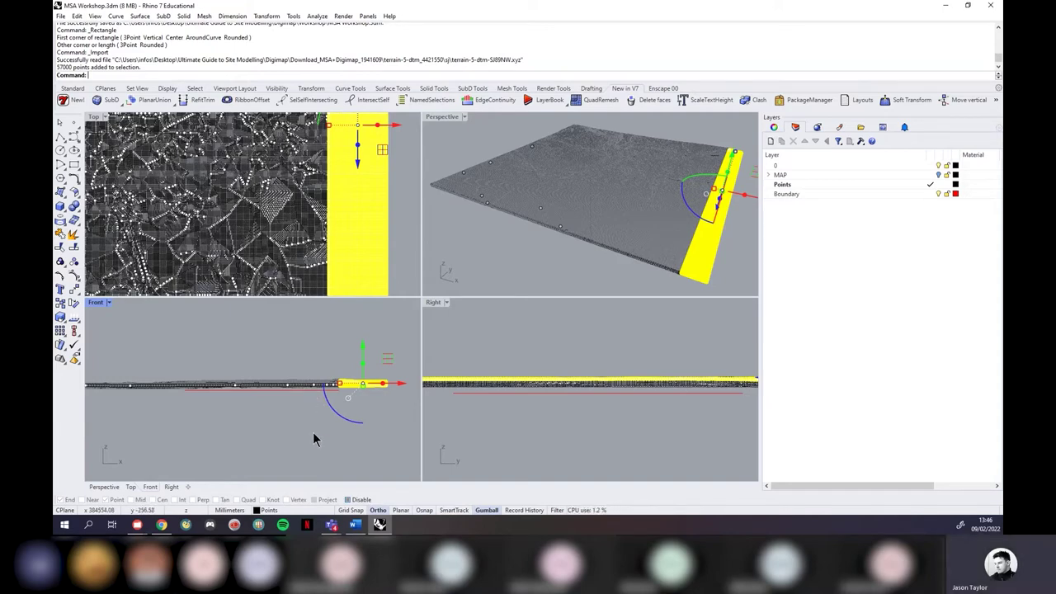
key("Delete")
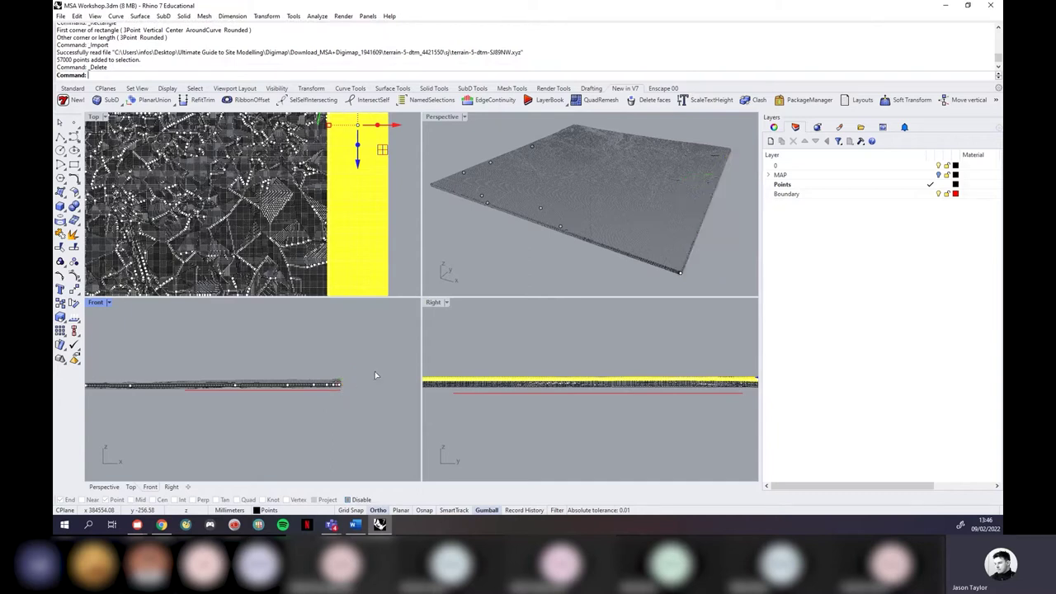
Step: Delete all terrain points lying west of the red boundary, window-selecting them in the Front view
scroll(377, 372, "down", 1)
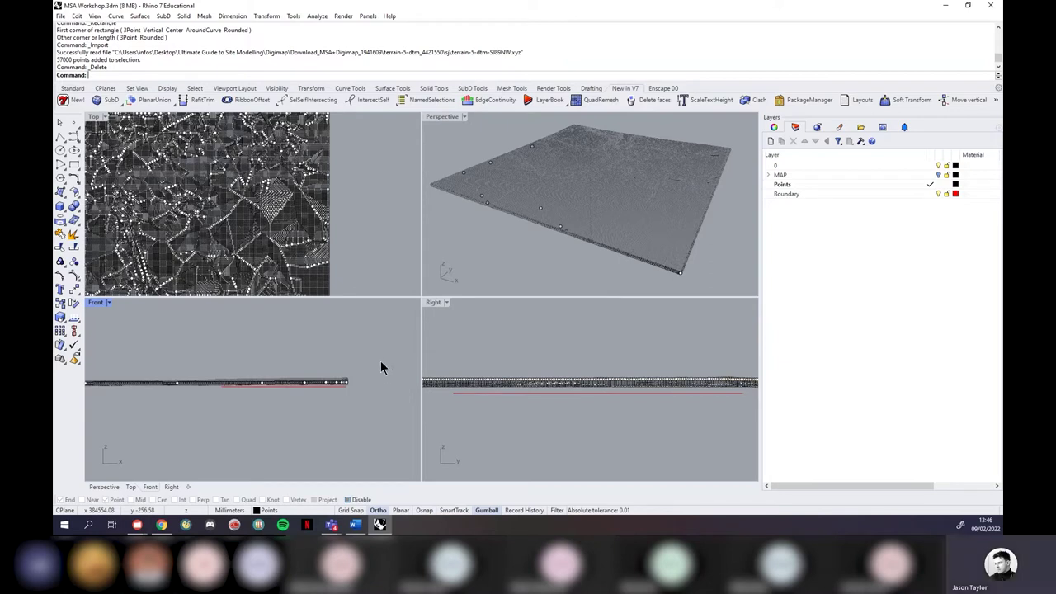
scroll(380, 363, "down", 3)
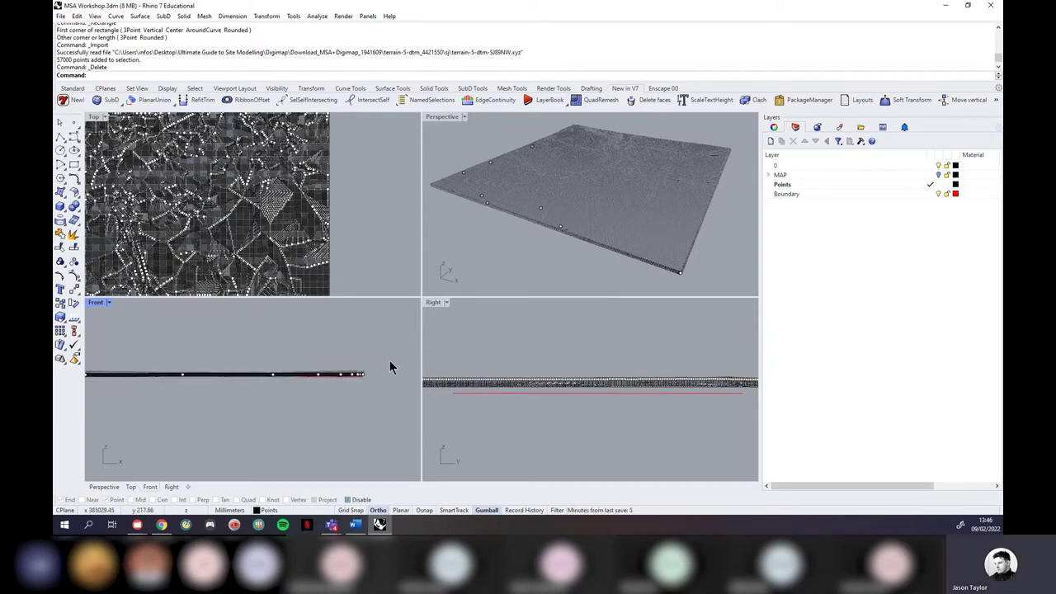
scroll(375, 381, "down", 2)
left_click_drag(119, 340, 346, 398)
left_click_drag(351, 395, 295, 372)
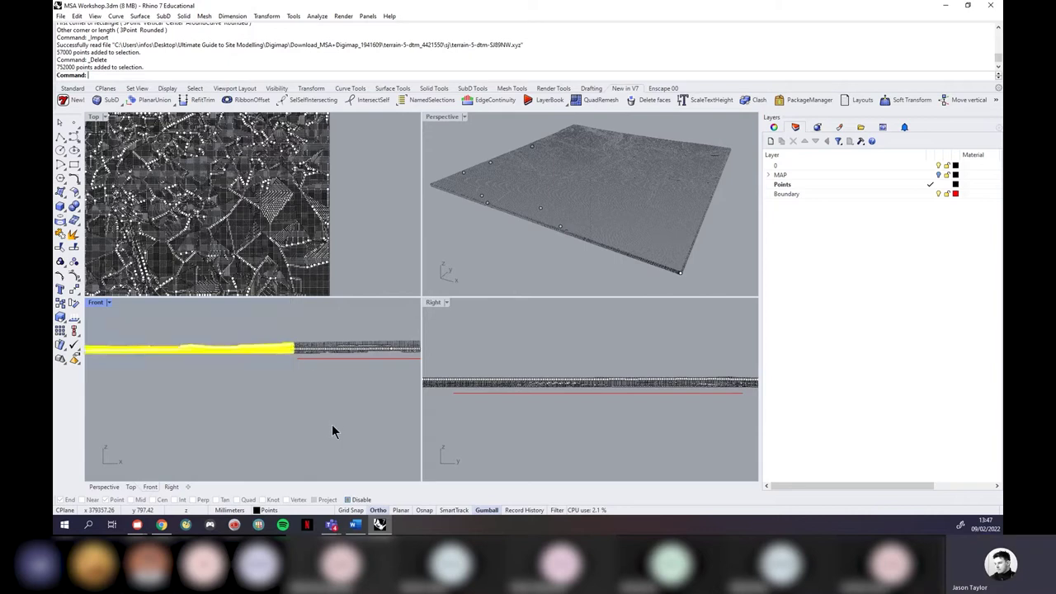
key("Delete")
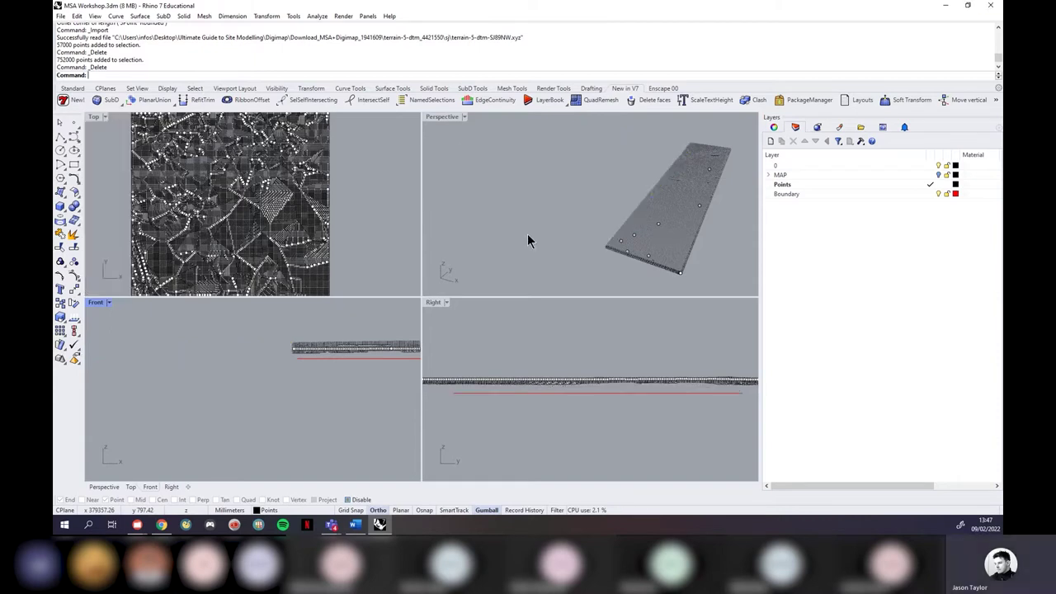
Step: Delete the terrain points lying beyond the boundary's north edge, selecting them in the Right view
right_click_drag(561, 306, 612, 320)
scroll(578, 376, "down", 3)
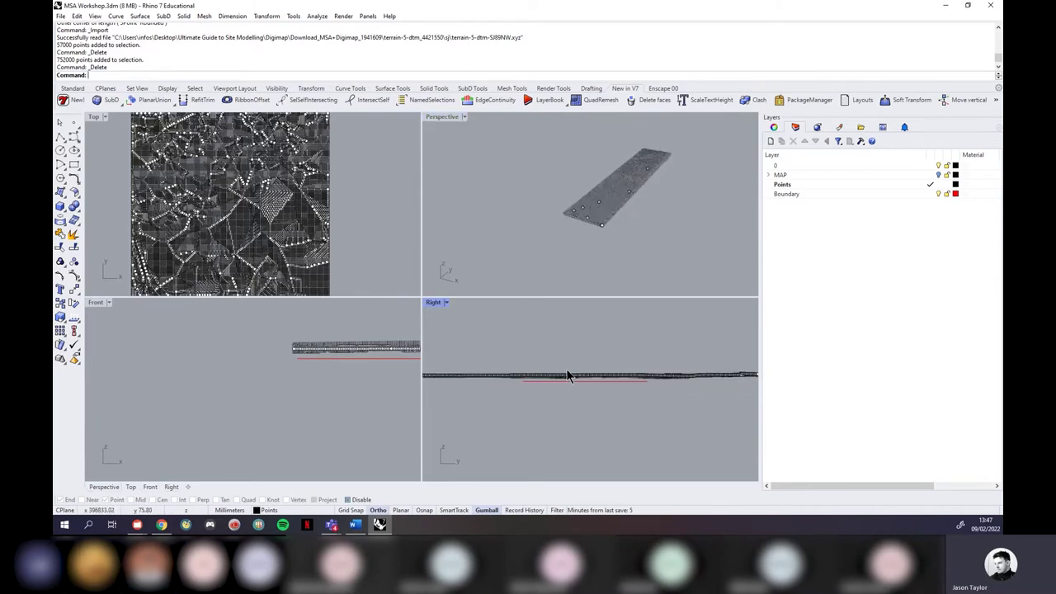
scroll(619, 372, "down", 2)
scroll(701, 367, "up", 2)
left_click_drag(735, 353, 590, 413)
scroll(528, 371, "up", 3)
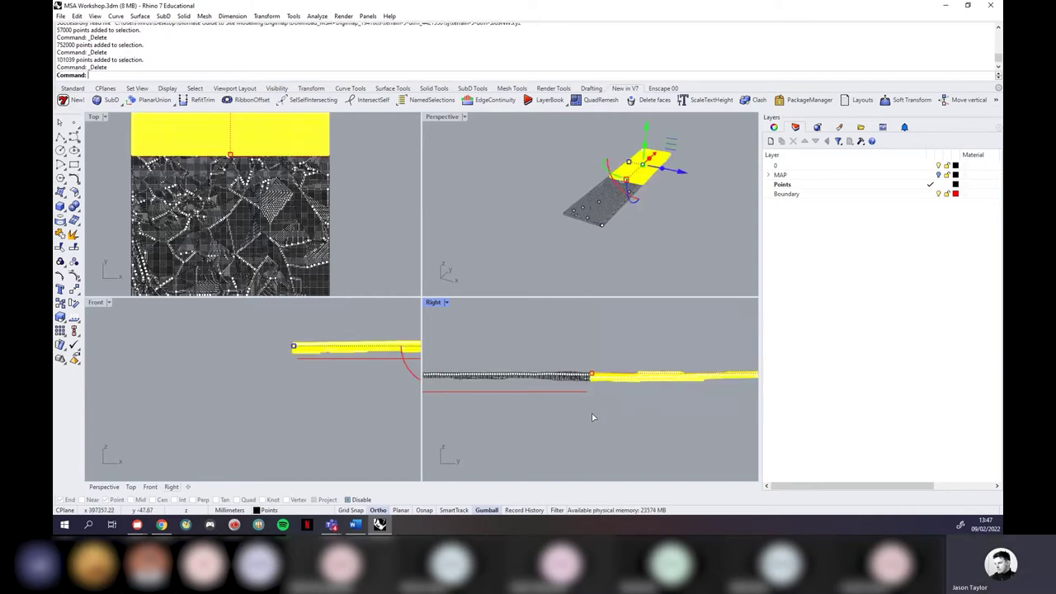
key("Delete")
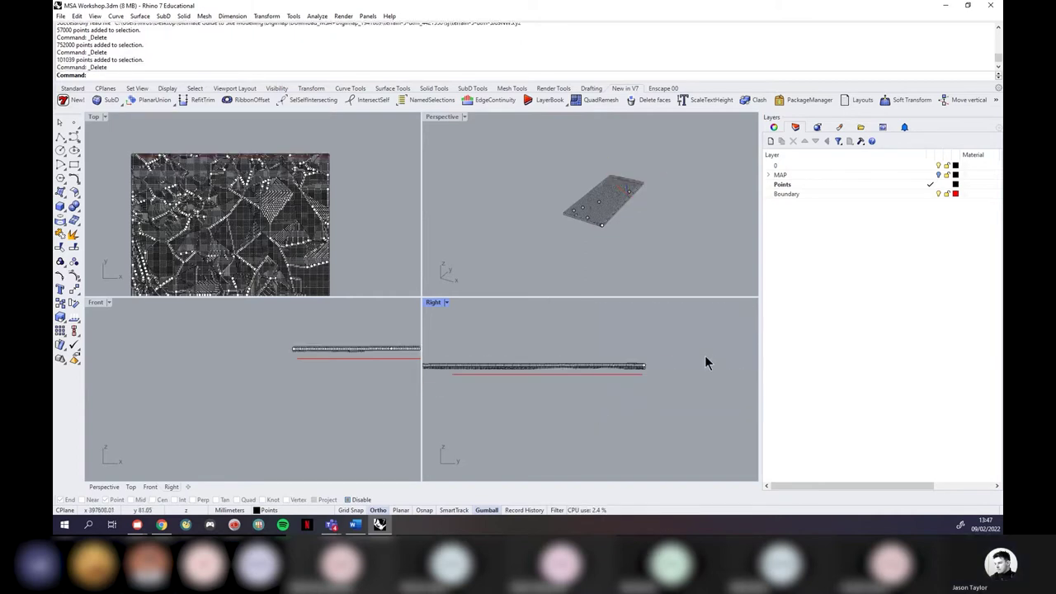
Step: Delete the terrain points lying beyond the boundary's south edge, selecting them in the Right view
left_click_drag(460, 331, 617, 376)
scroll(617, 376, "up", 2)
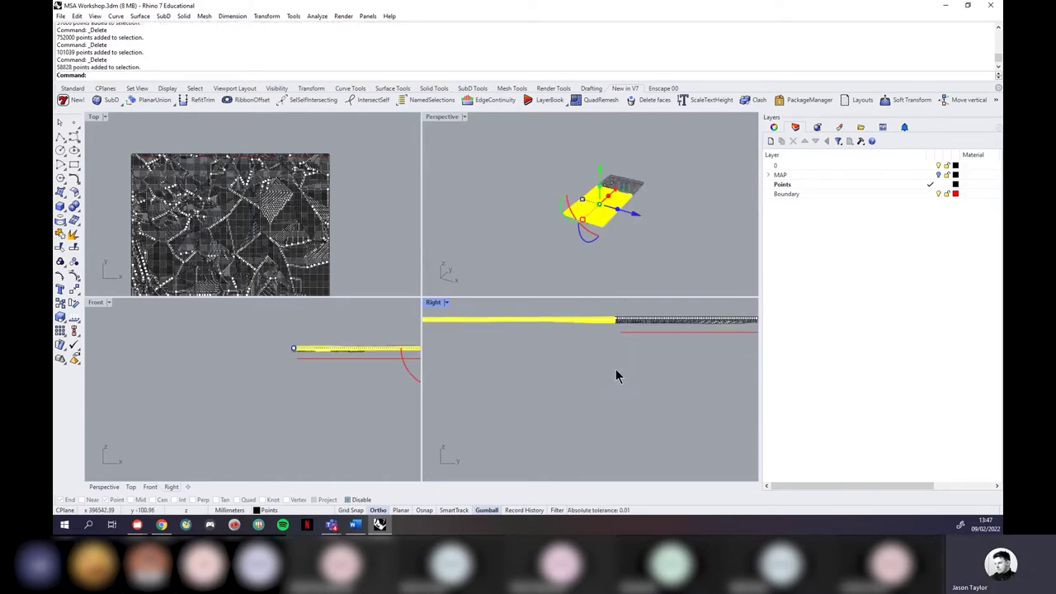
key("Delete")
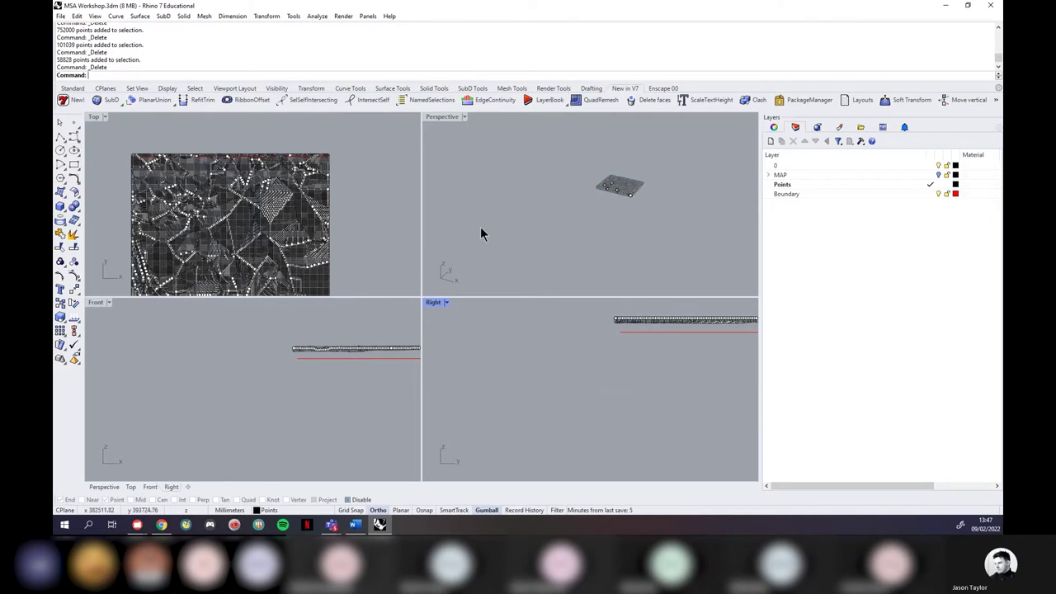
Step: Maximize the Perspective view and examine the trimmed terrain points from above
left_click(464, 118)
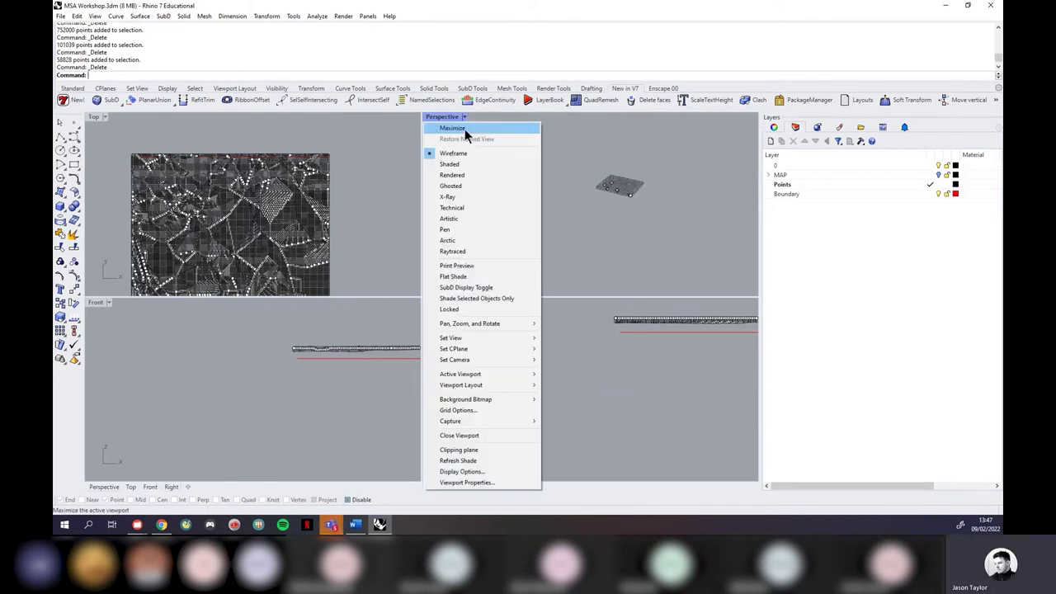
left_click(465, 129)
right_click_drag(276, 278, 437, 264)
scroll(420, 276, "up", 5)
right_click_drag(368, 292, 369, 270)
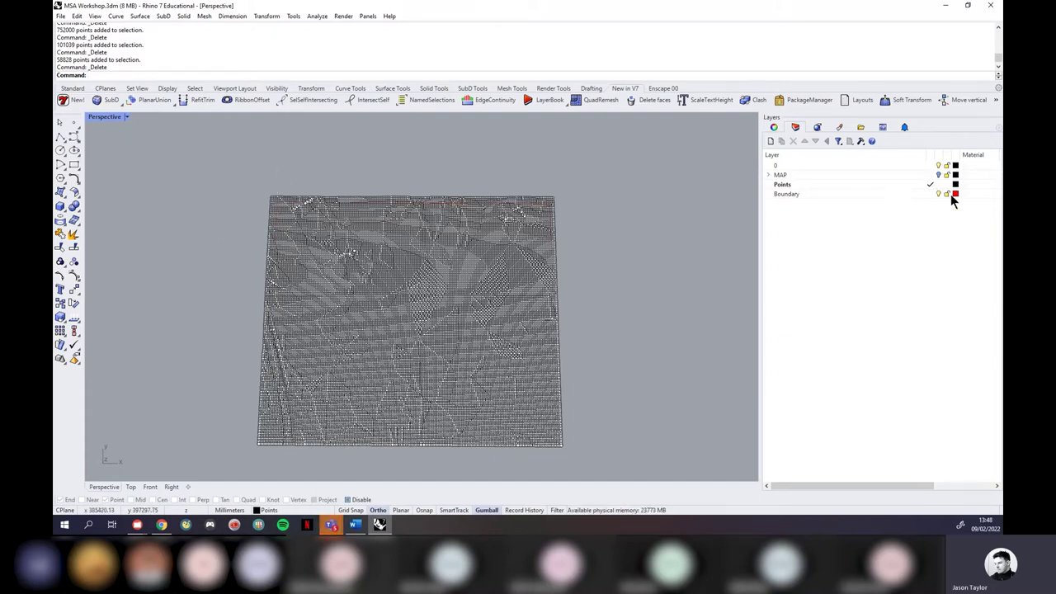
Step: Make layer 0 the current layer and toggle the Points layer's visibility off and back on
left_click(920, 165)
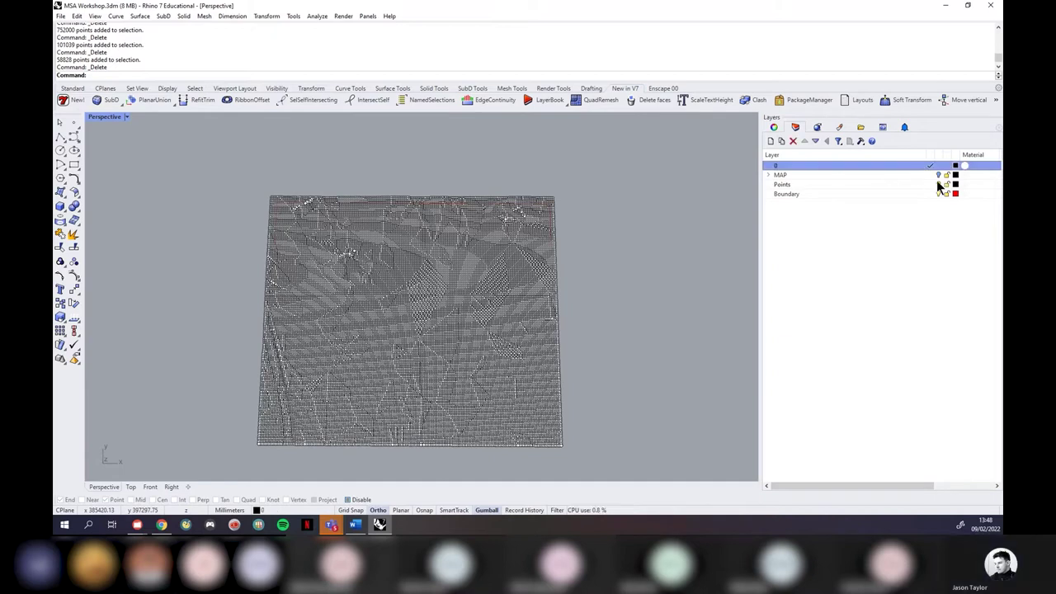
left_click(934, 184)
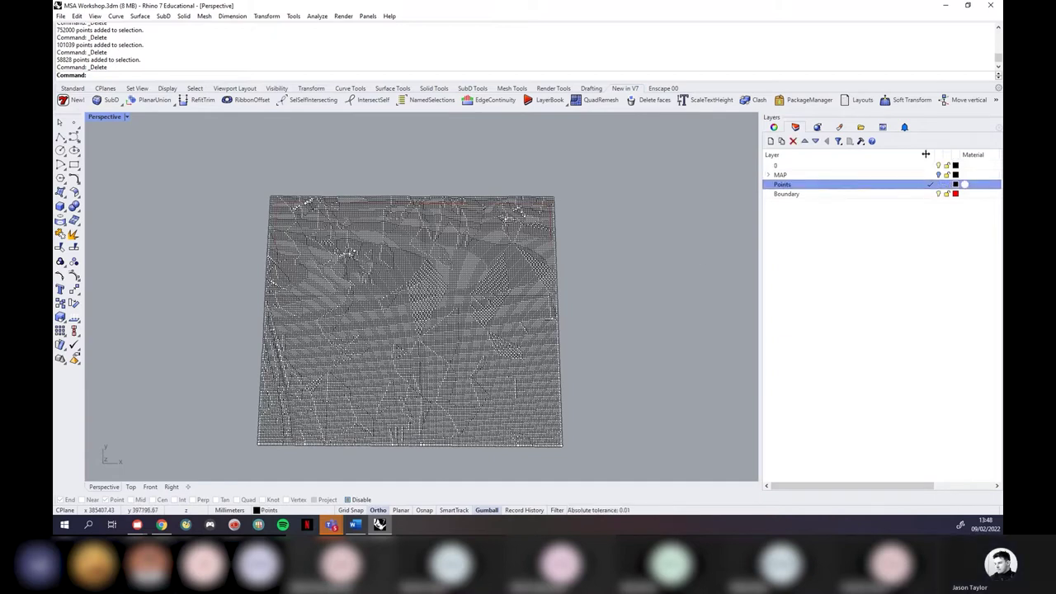
left_click(927, 165)
left_click(938, 184)
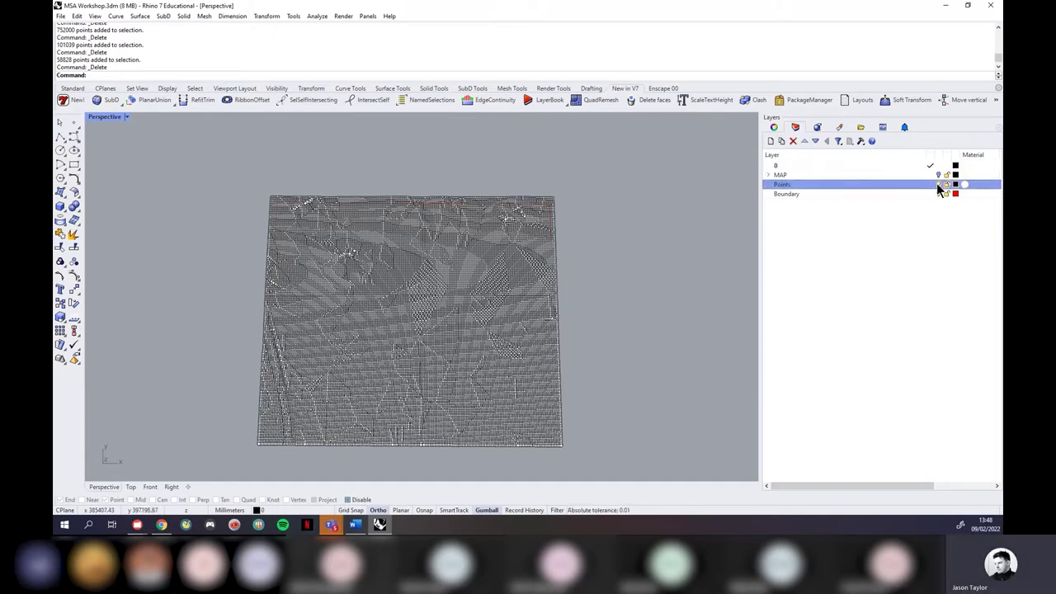
right_click_drag(572, 276, 495, 239)
left_click(938, 184)
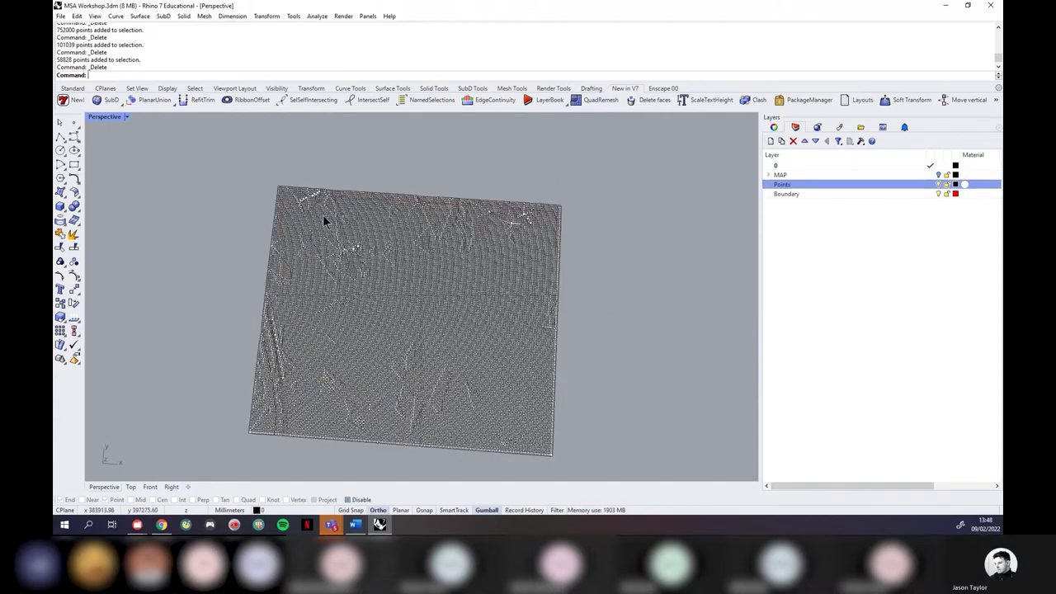
Step: Restore the four-viewport layout and save the model
left_click(126, 116)
left_click(129, 127)
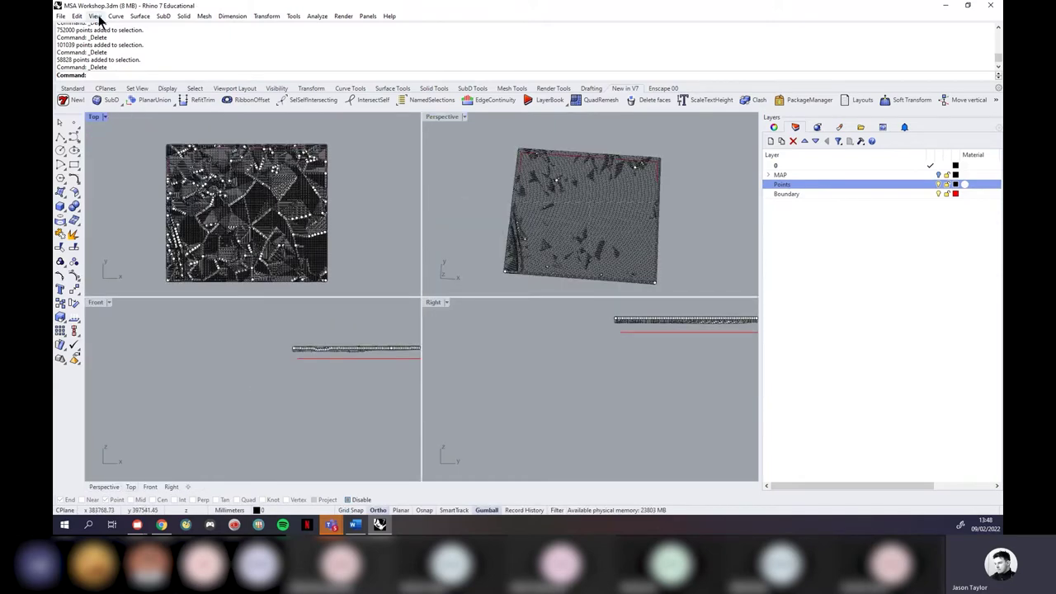
left_click(60, 16)
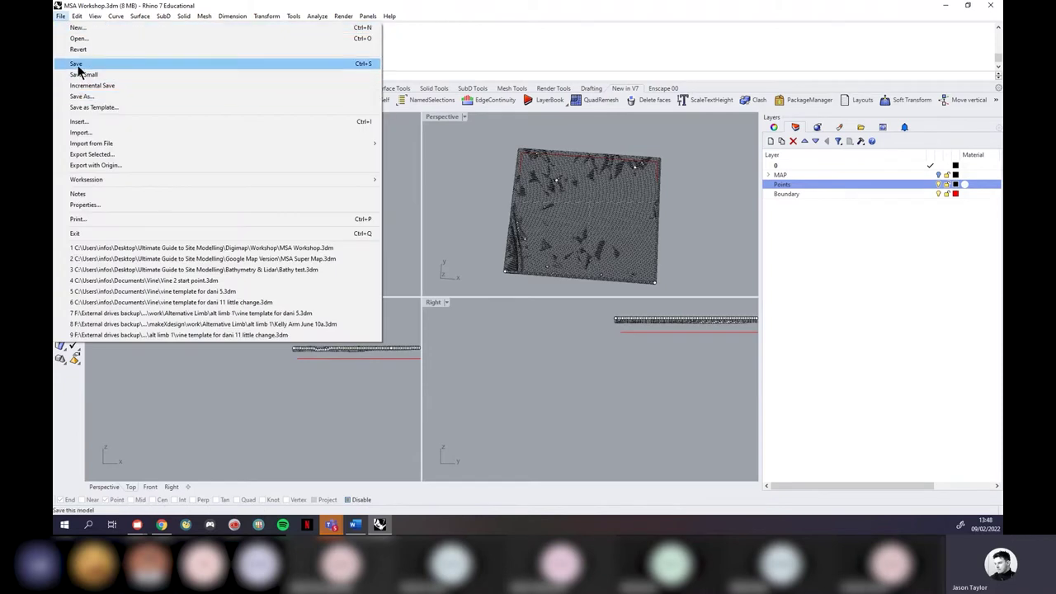
left_click(75, 65)
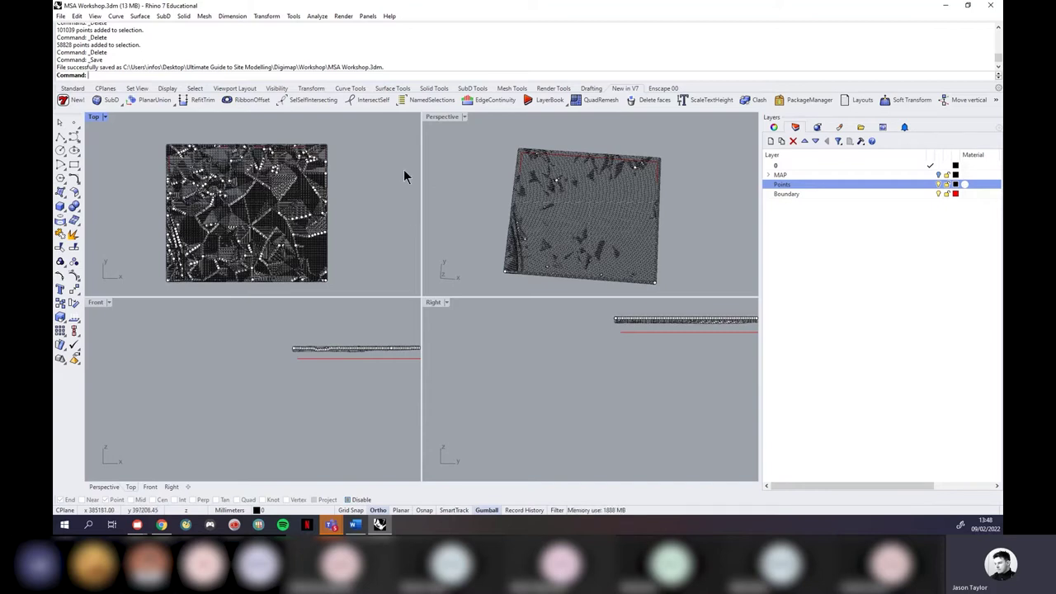
Step: Hide the Boundary layer and maximize the Top view with all terrain points in frame
left_click(938, 195)
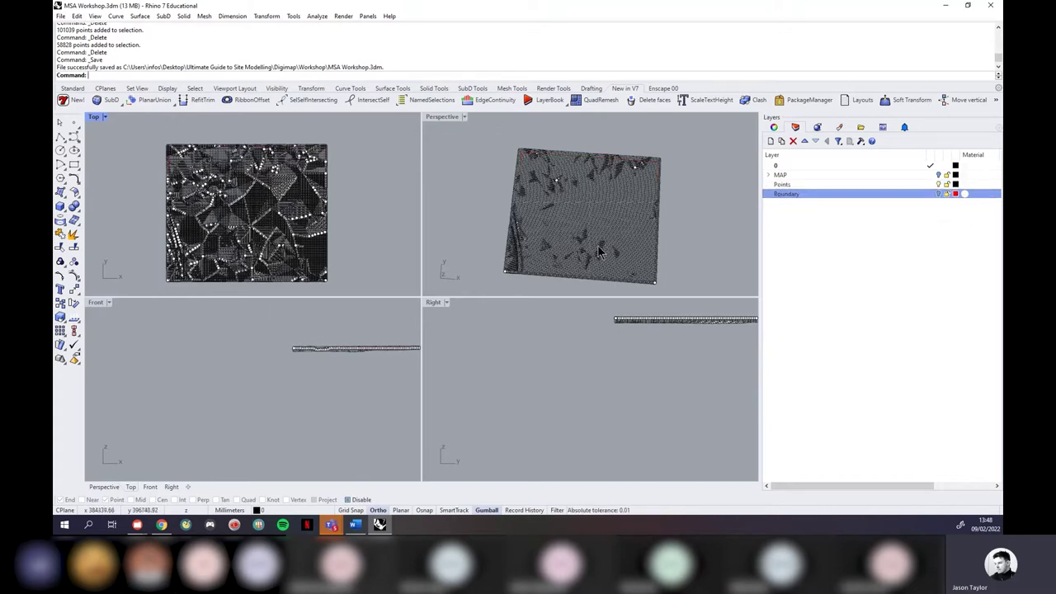
left_click(105, 116)
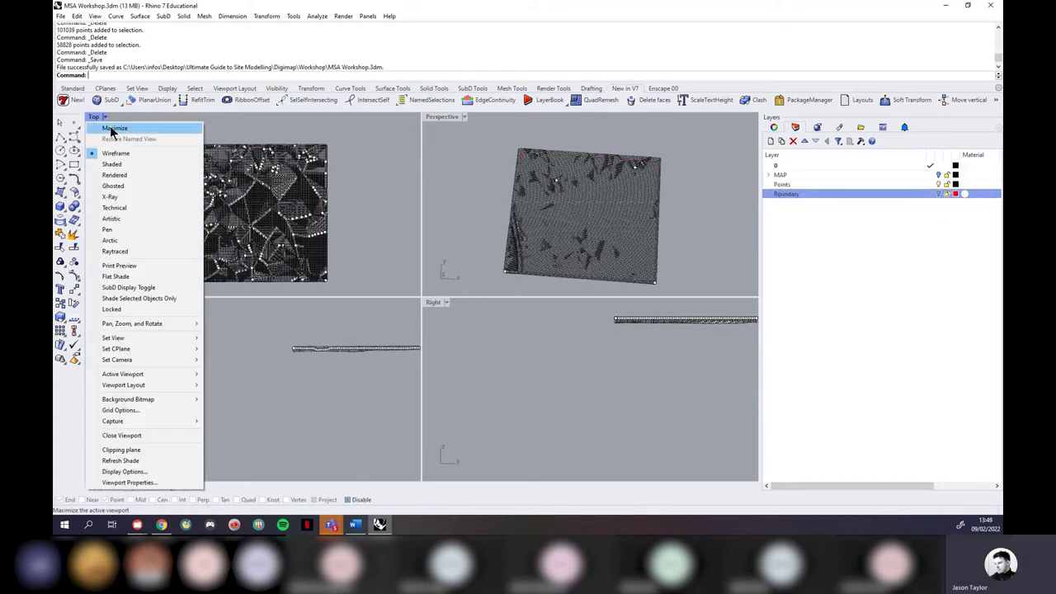
left_click(201, 219)
scroll(173, 228, "down", 2)
scroll(187, 207, "up", 5)
scroll(200, 200, "down", 5)
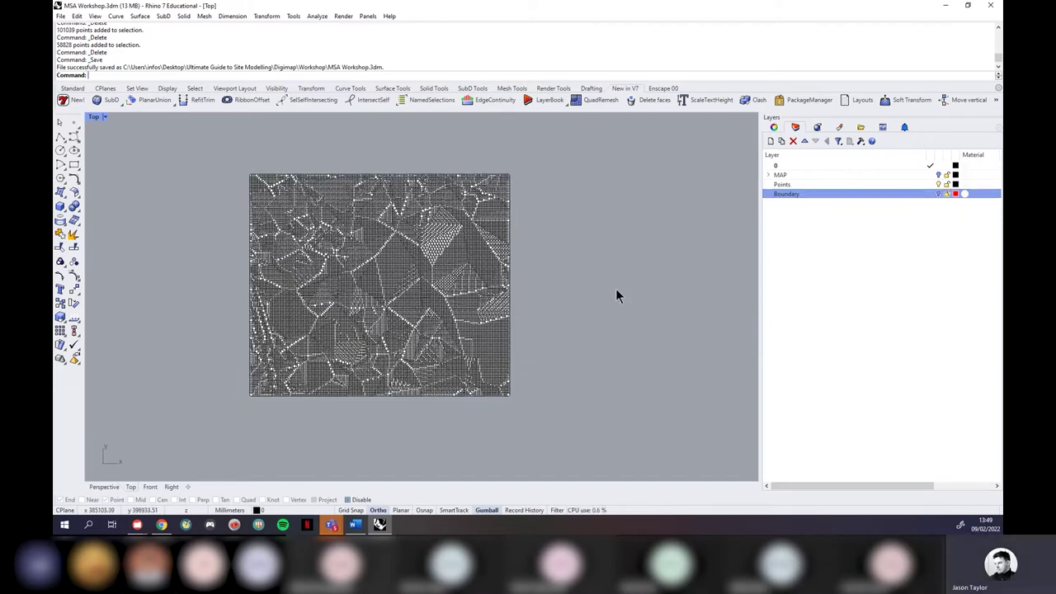
Step: Create a Patch surface through all the terrain points with 10 U spans and 10 V spans
type("atch")
key("Return")
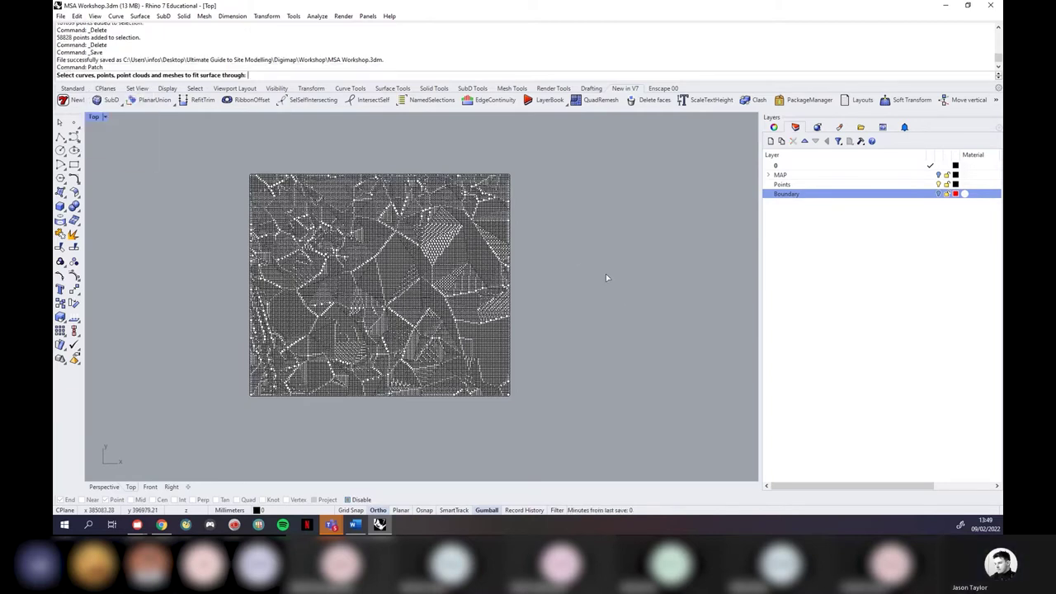
left_click_drag(215, 151, 541, 419)
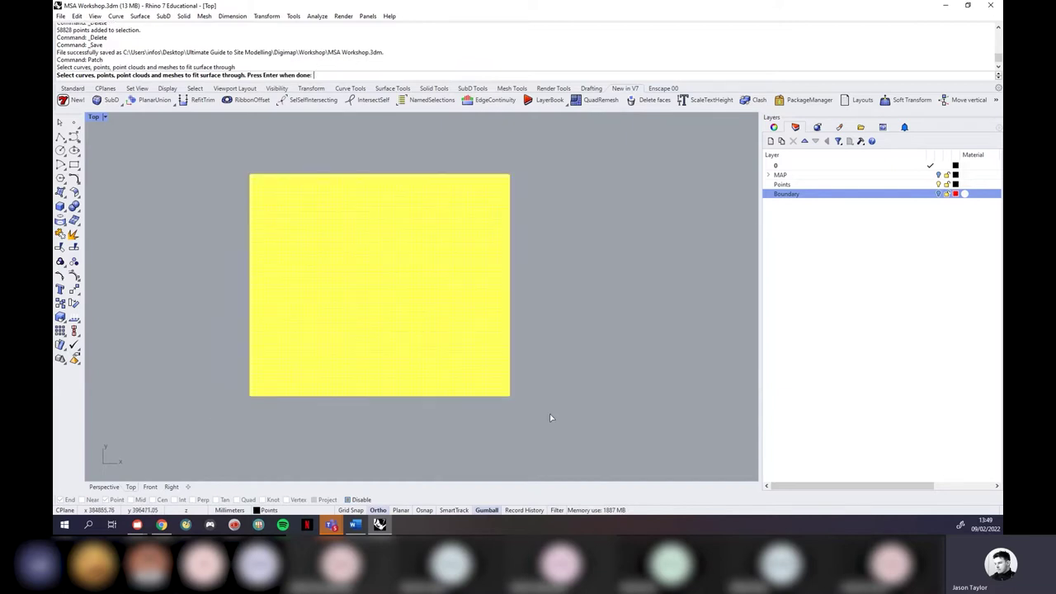
key("Return")
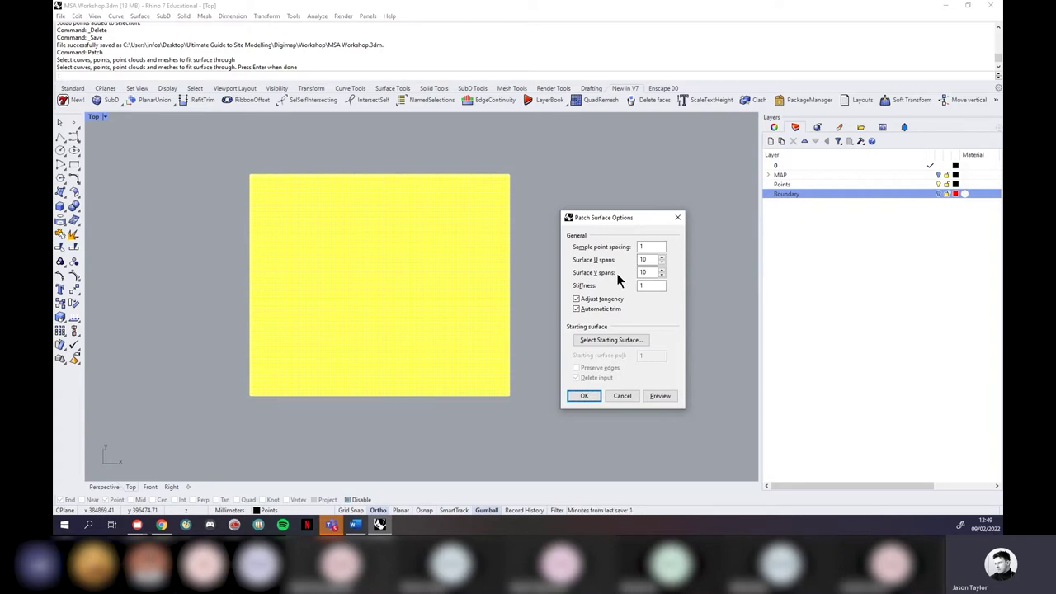
left_click(591, 396)
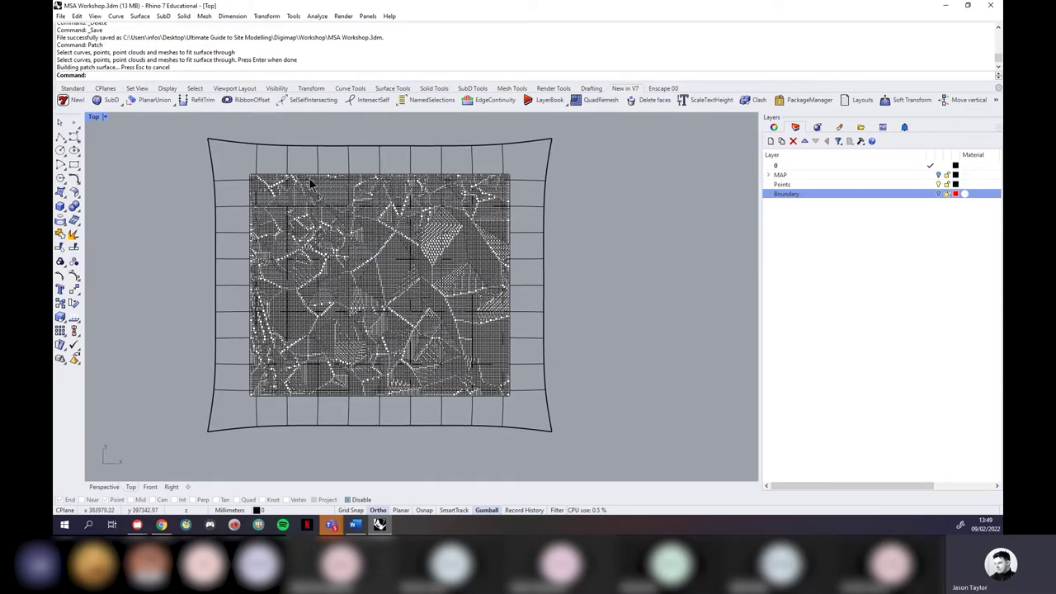
Step: Inspect the patch surface's grid against the terrain points and delete the surface
scroll(309, 180, "up", 2)
scroll(310, 183, "up", 3)
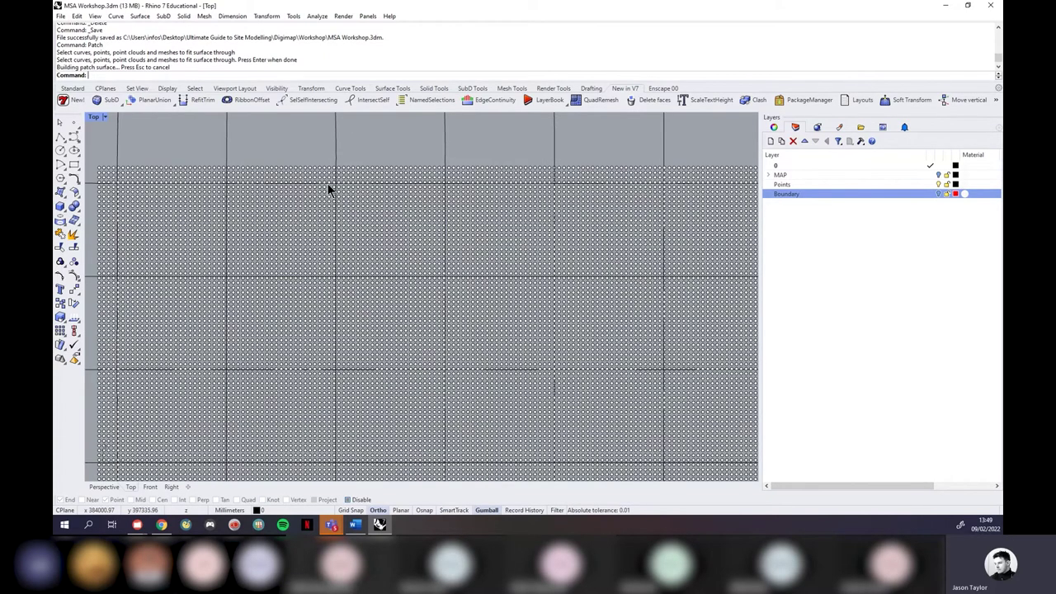
scroll(446, 240, "up", 3)
scroll(421, 280, "down", 6)
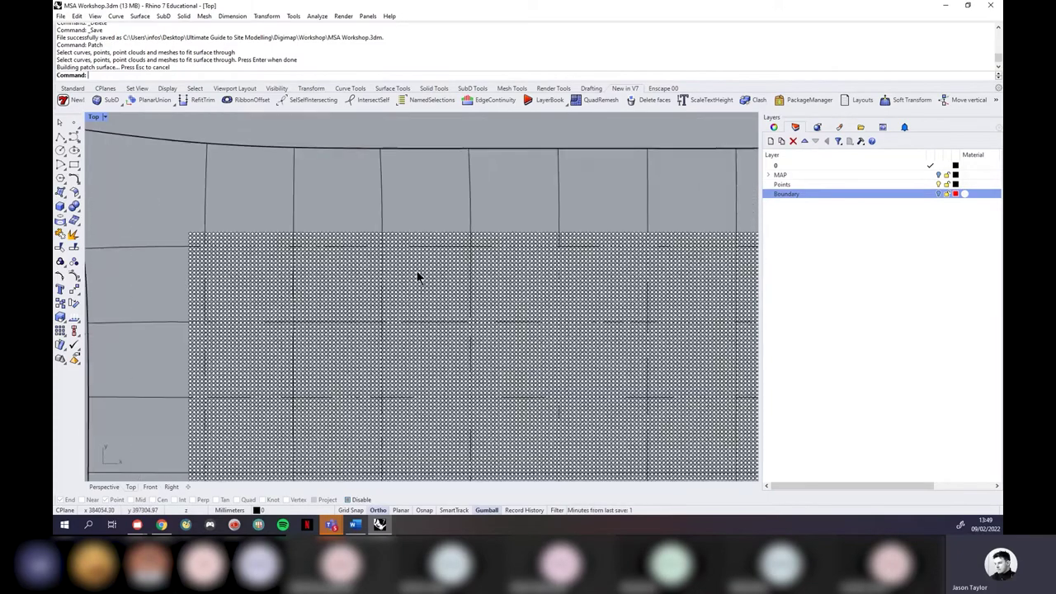
scroll(380, 198, "up", 1)
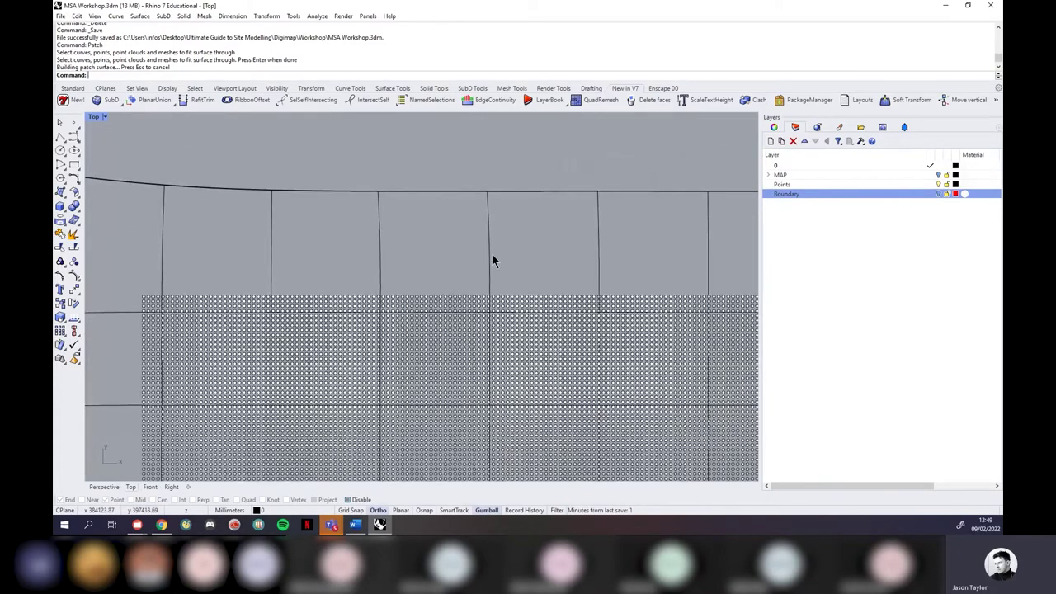
scroll(314, 263, "down", 7)
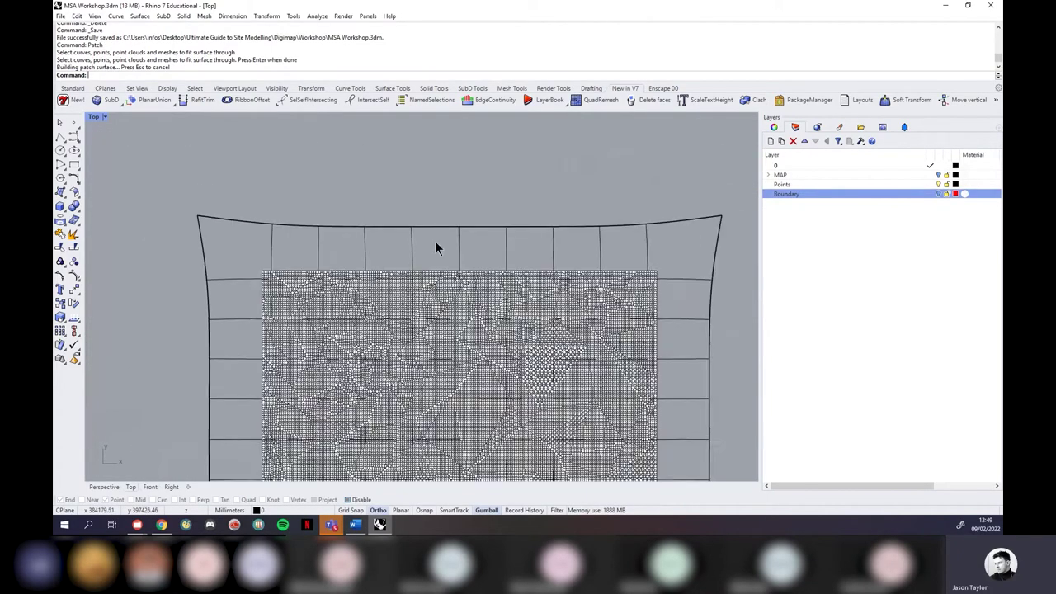
left_click(417, 240)
key("Delete")
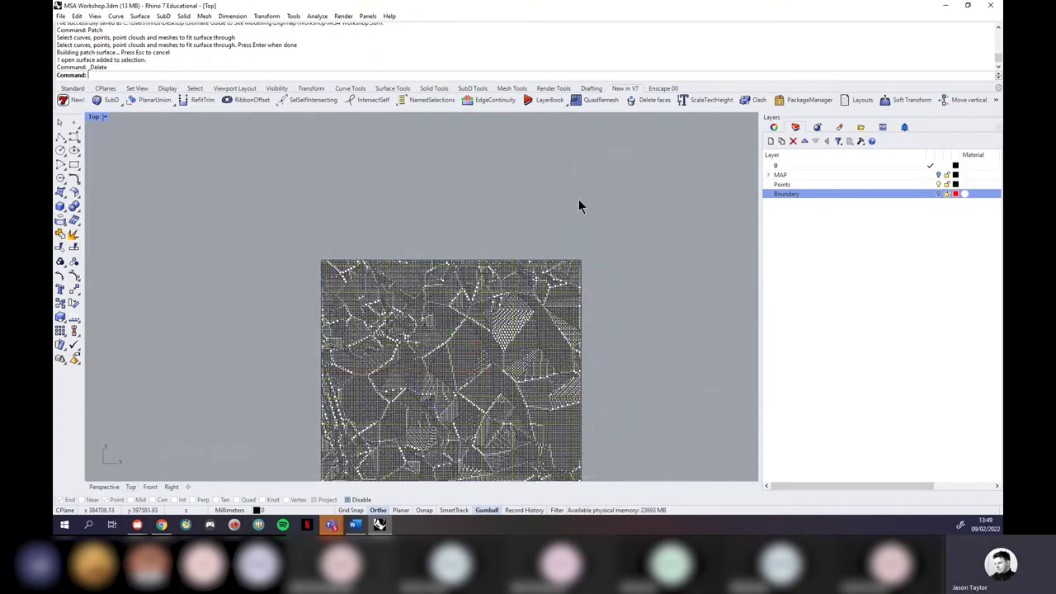
Step: Create a Patch surface through all the terrain points with 30 U spans and 30 V spans
left_click_drag(652, 194, 311, 445)
type("Patch")
key("Return")
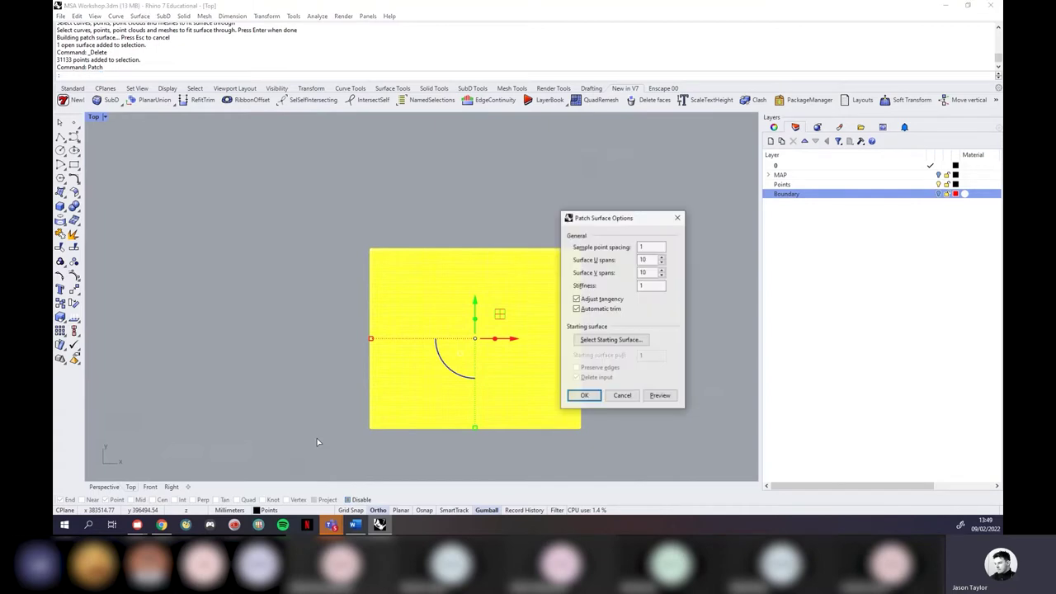
double_click(648, 259)
type("30")
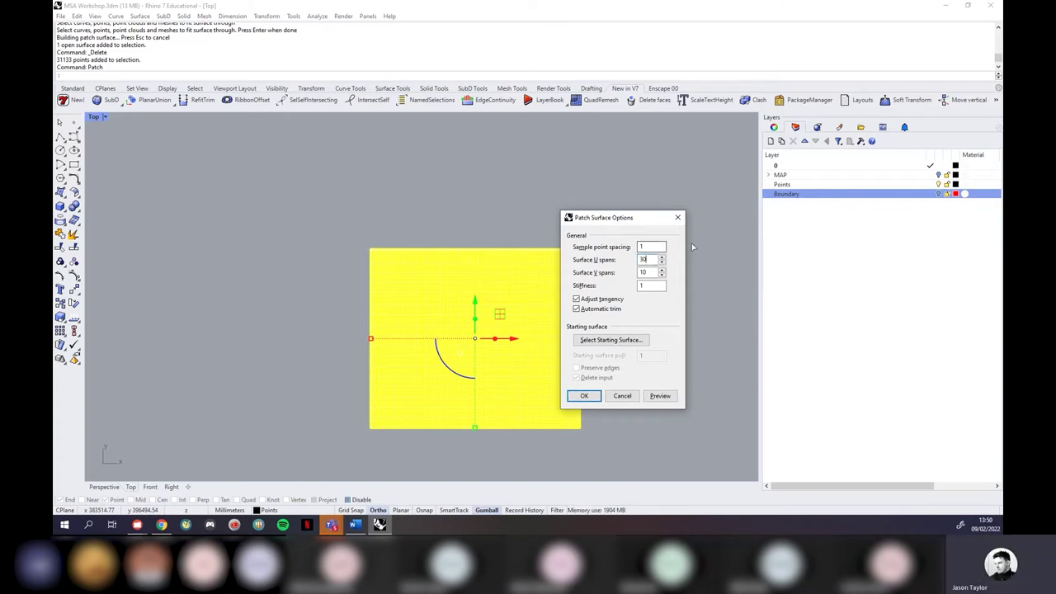
key("Tab")
type("30")
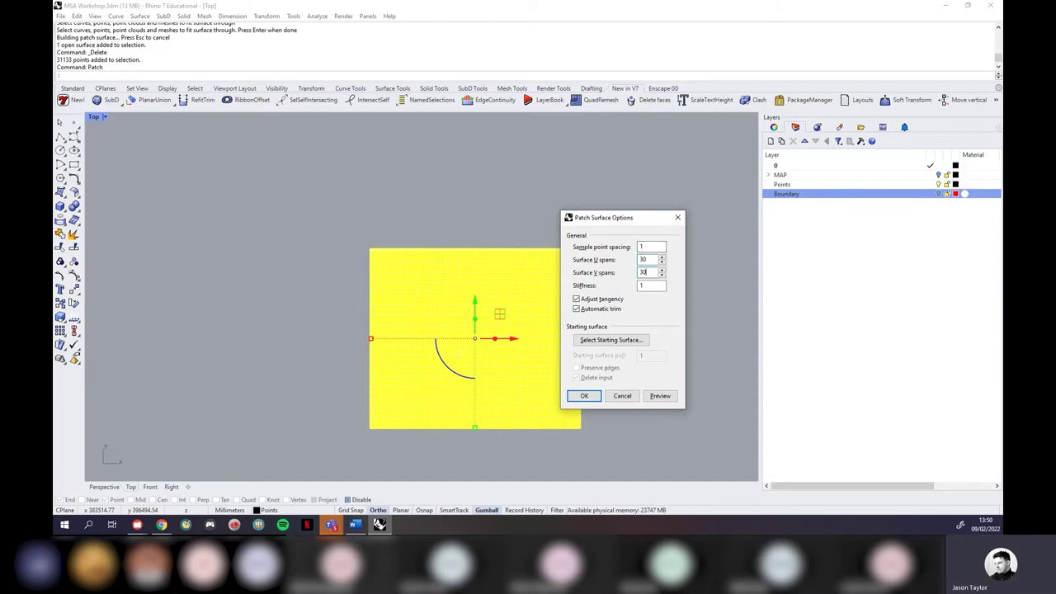
left_click(582, 397)
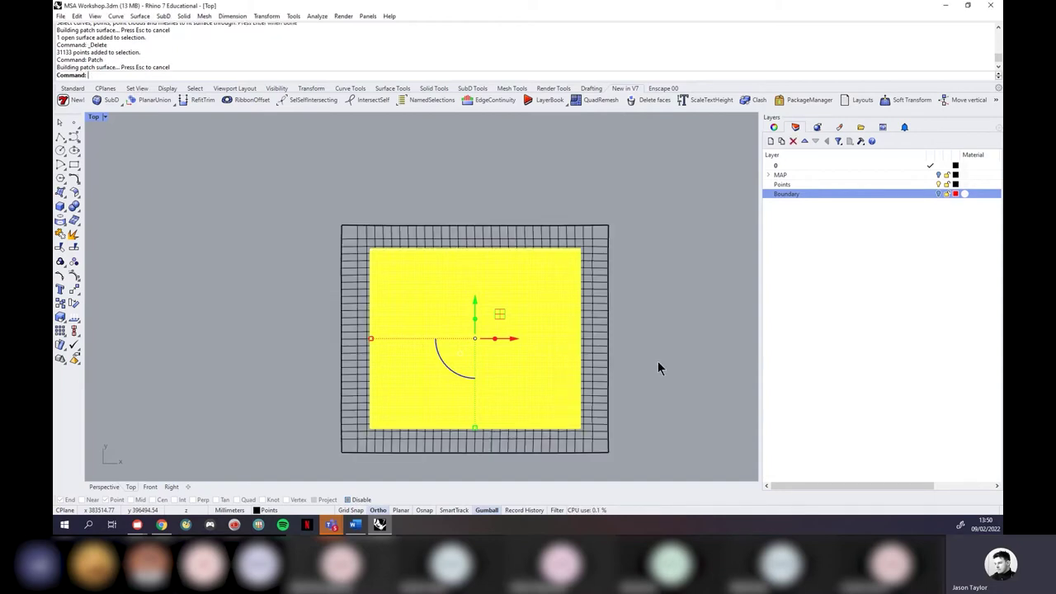
scroll(537, 234, "up", 4)
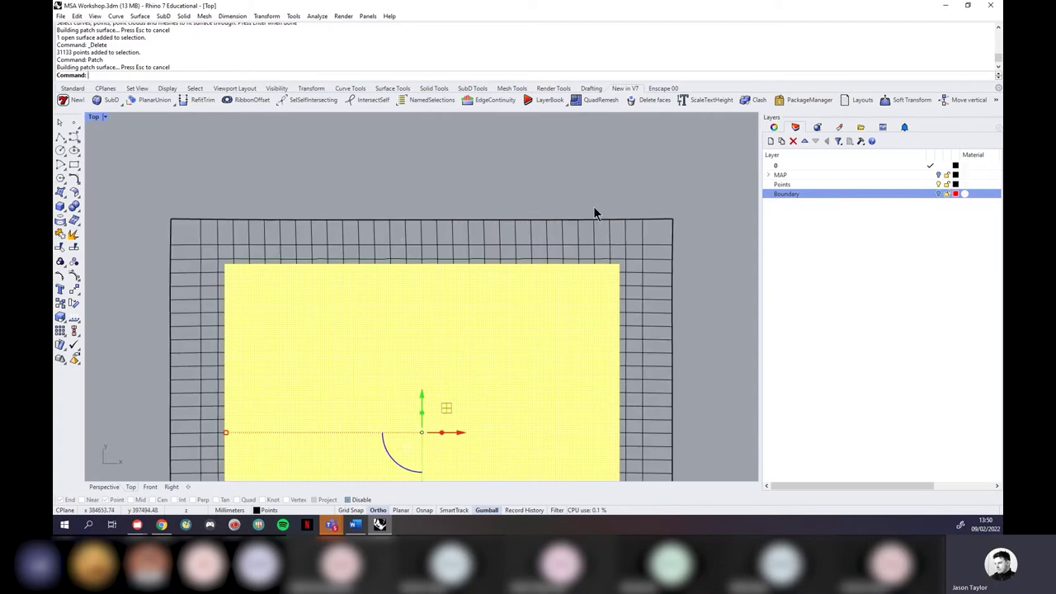
Step: Switch from the Top view to a maximized Perspective view in Shaded display mode
left_click(104, 117)
left_click(111, 128)
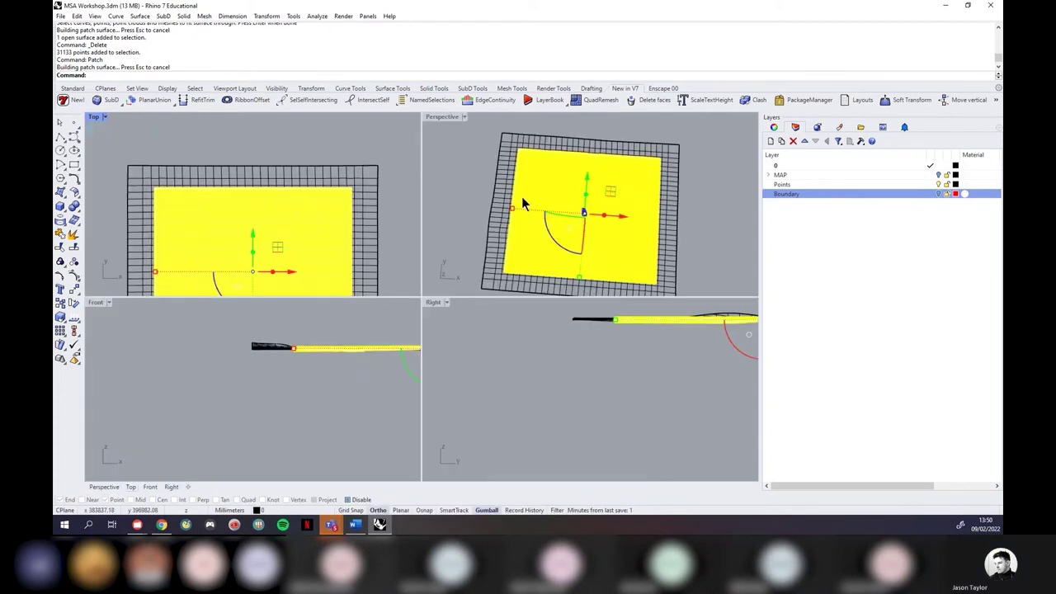
left_click(464, 117)
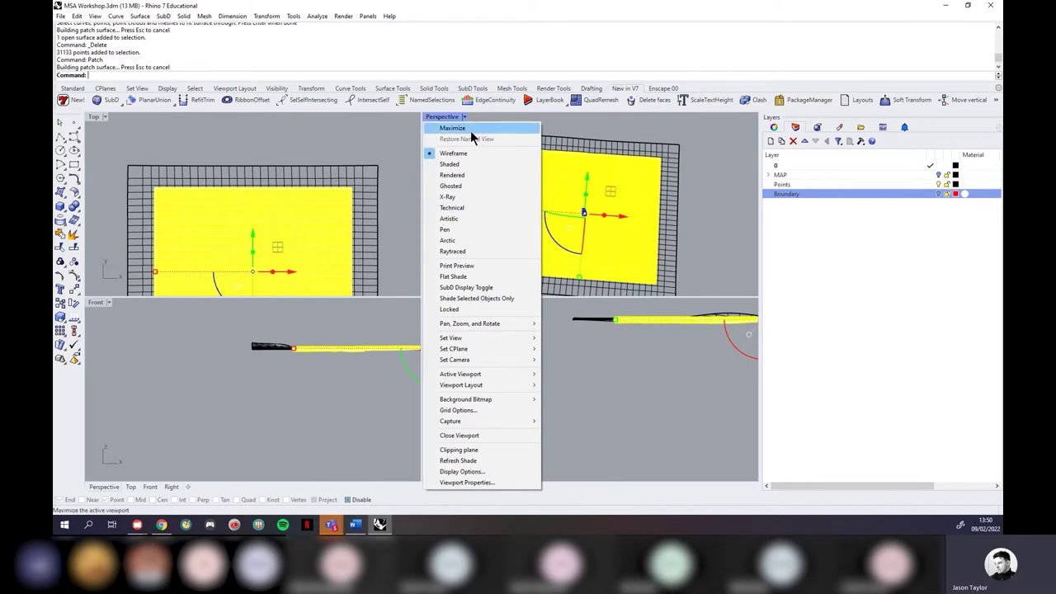
left_click(470, 130)
left_click(127, 117)
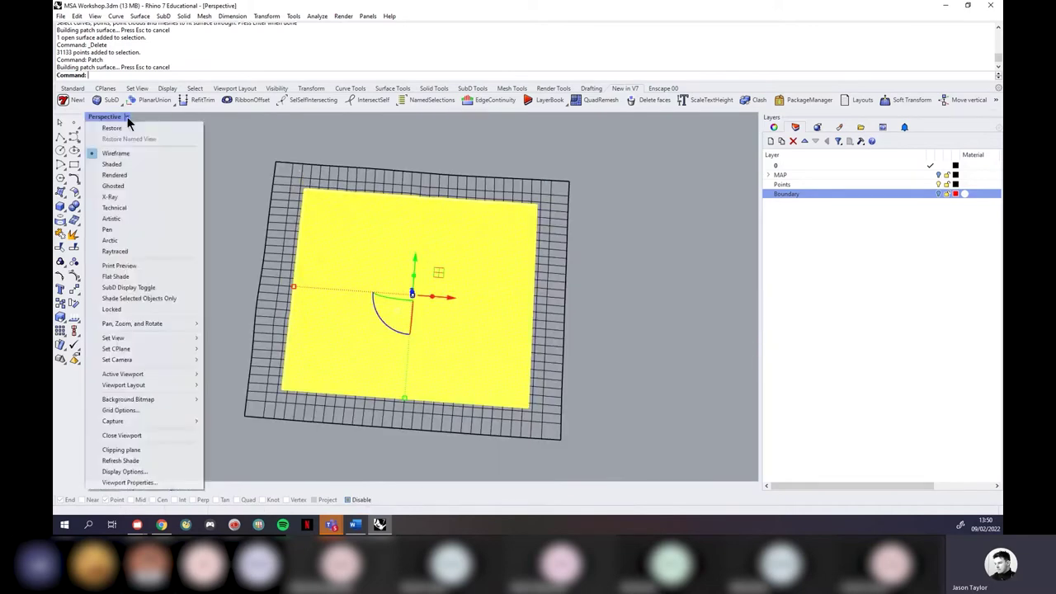
left_click(112, 165)
Step: Move the patch surface along the X axis until it sits clear of the terrain points
mouse_move(169, 355)
right_mouse_down()
mouse_move(229, 270)
mouse_move(256, 317)
right_mouse_up()
left_click(274, 353)
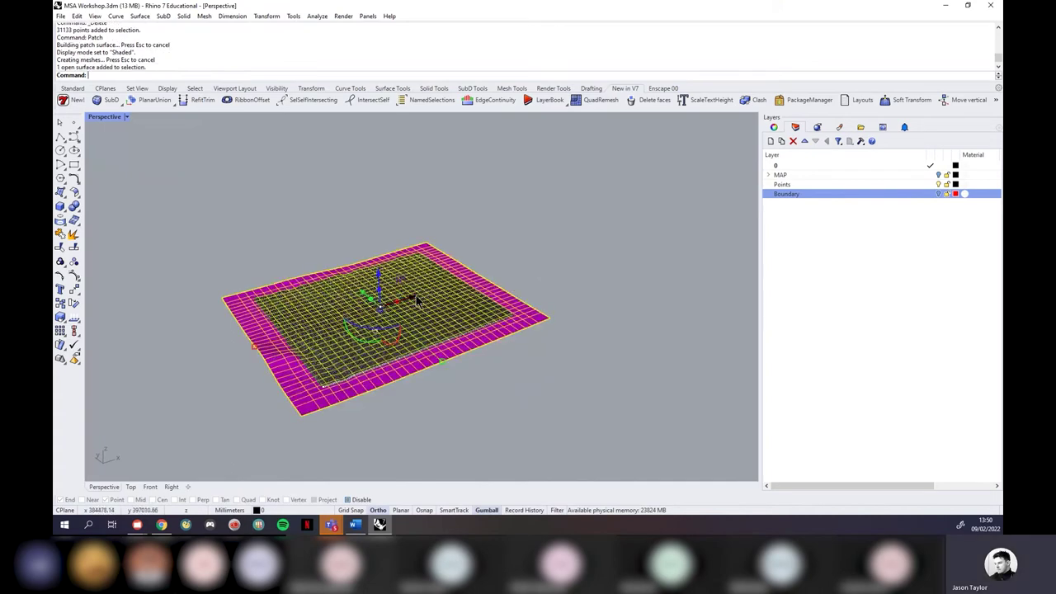
left_click_drag(416, 299, 655, 286)
key("Escape")
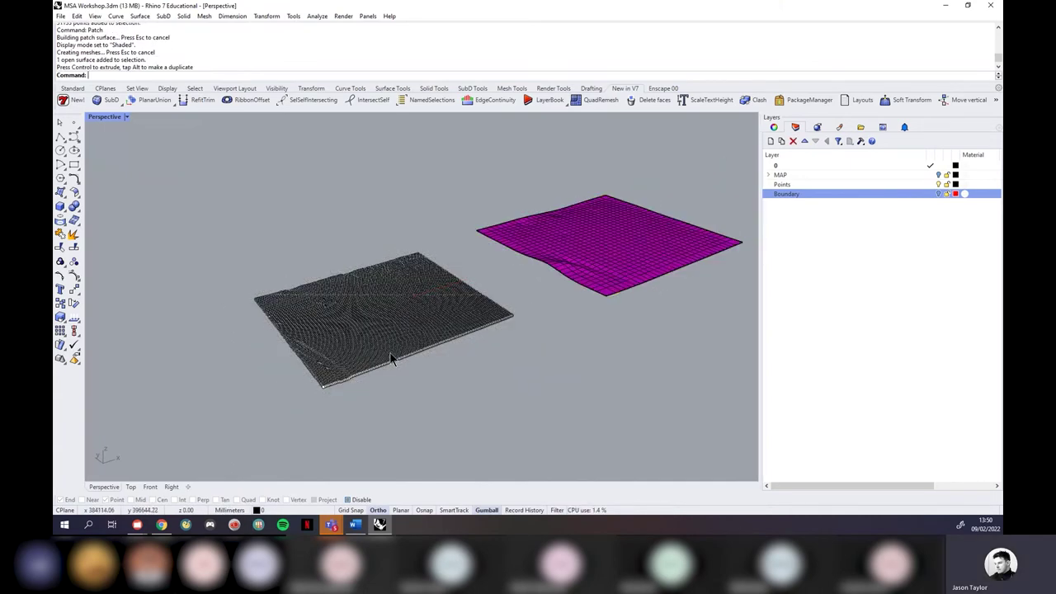
Step: Inspect the relief and edges of the moved patch surface up close and delete the surface
scroll(620, 259, "up", 5)
right_click_drag(568, 284, 405, 250, "shift")
scroll(248, 372, "up", 5)
right_click_drag(218, 393, 106, 367)
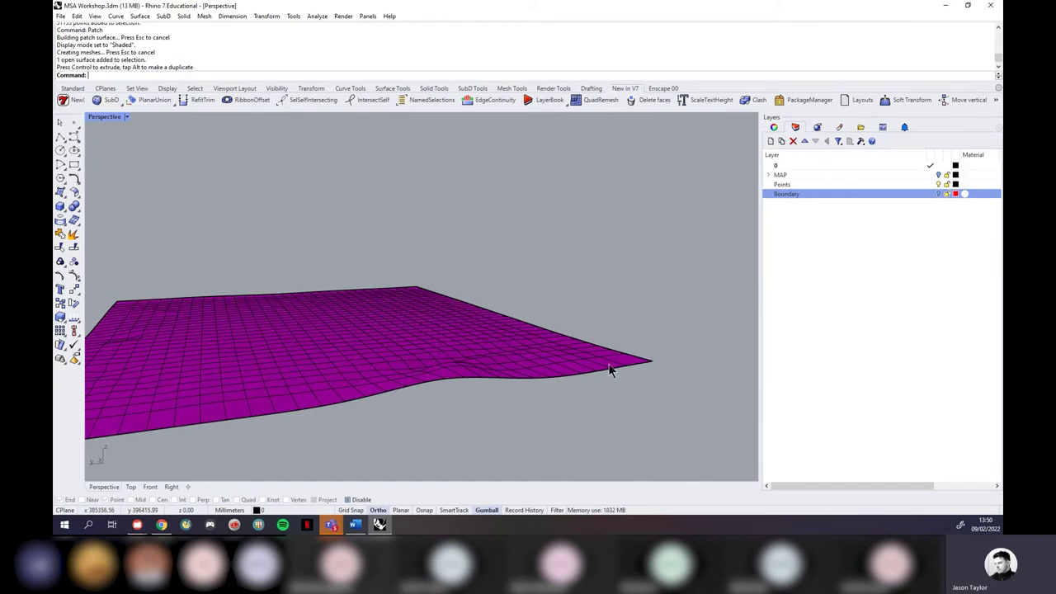
right_click_drag(609, 370, 438, 377)
left_click(553, 383)
key("Delete")
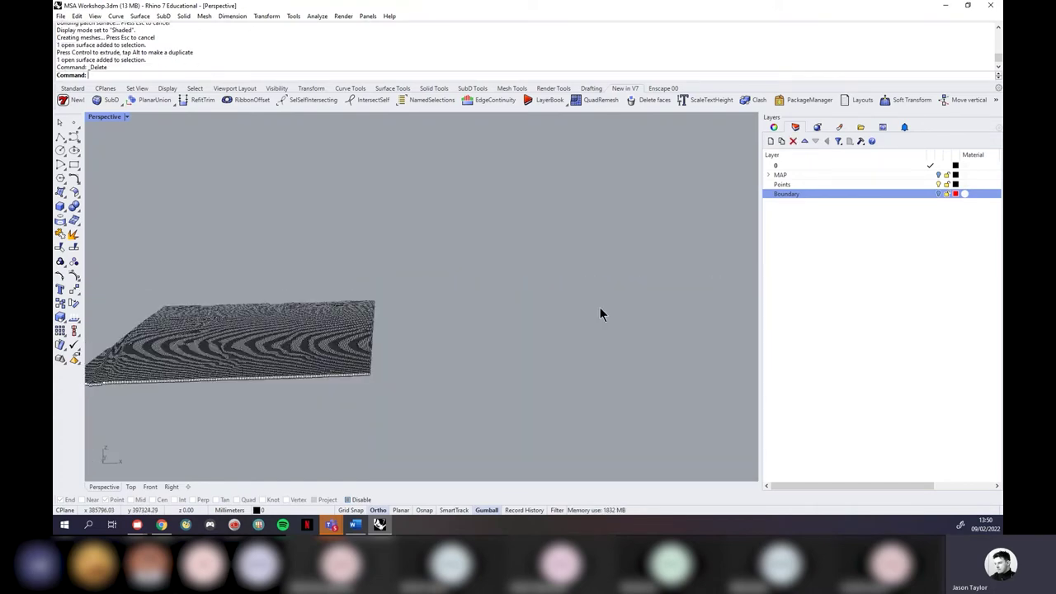
Step: Switch from Perspective back to a maximized Top view with all terrain points in frame
left_click(126, 117)
left_click(132, 134)
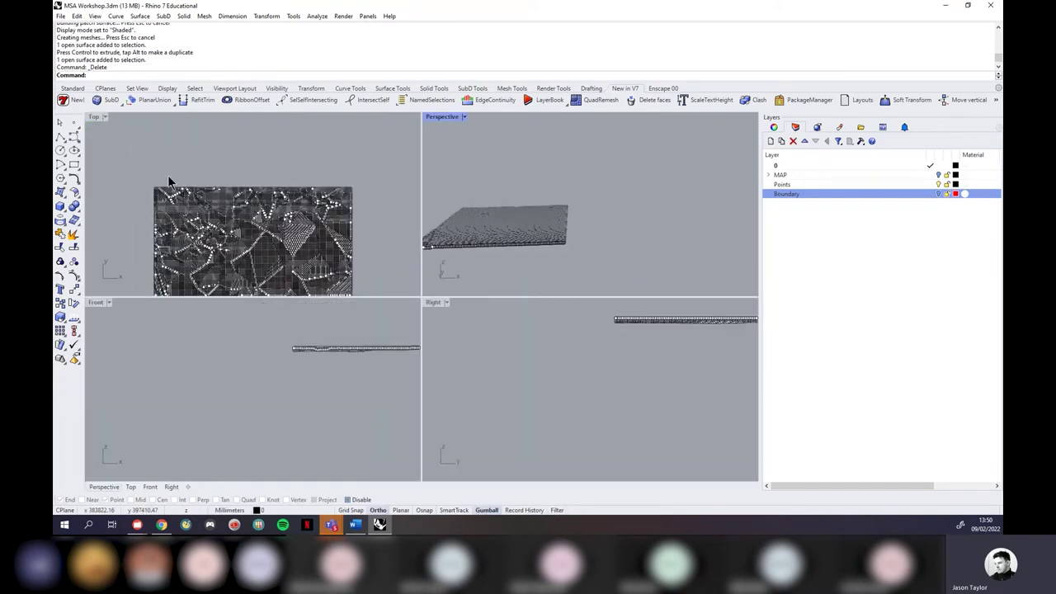
left_click(104, 118)
left_click(107, 123)
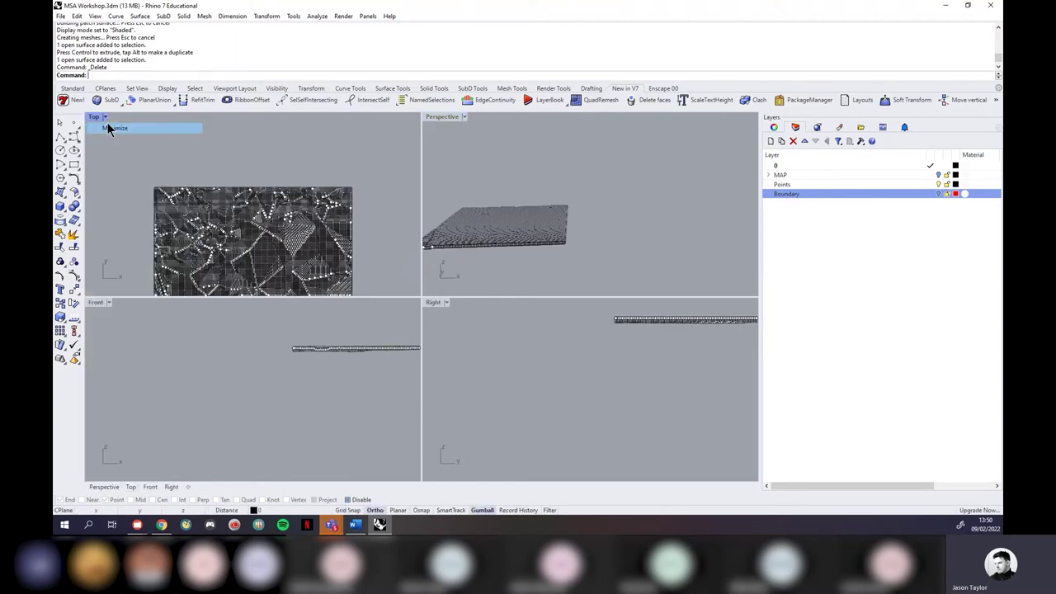
scroll(394, 418, "down", 4)
scroll(394, 418, "up", 2)
left_click_drag(551, 442, 205, 156)
type("Patch")
key("Return")
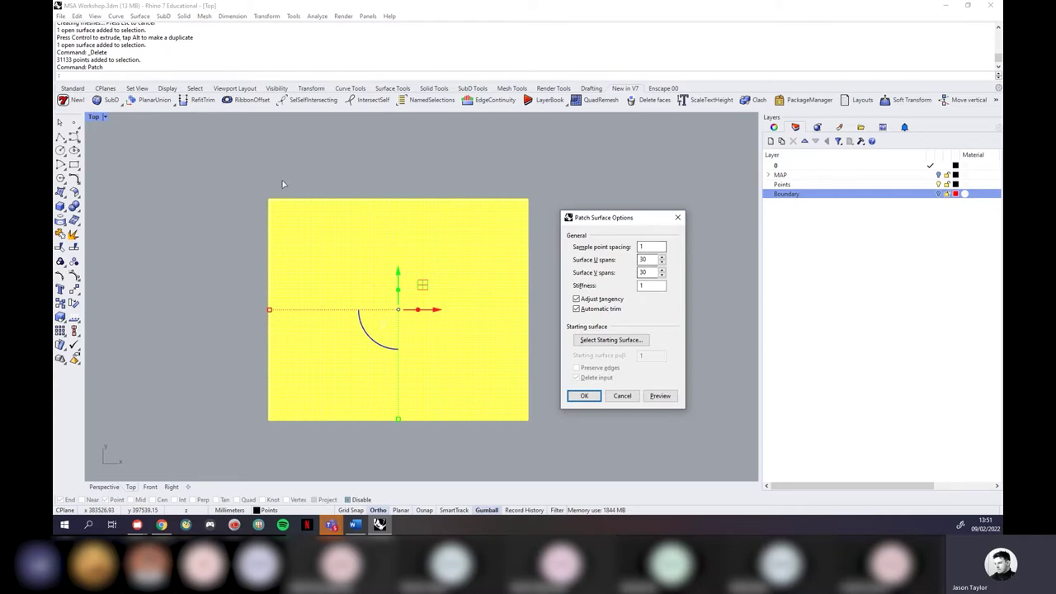
left_click(678, 218)
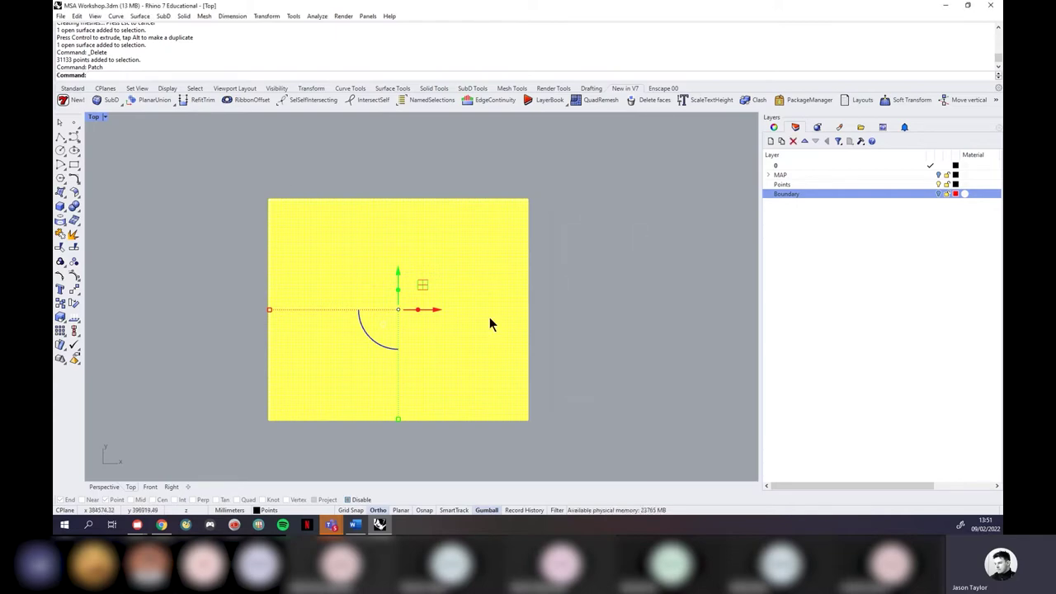
key("Escape")
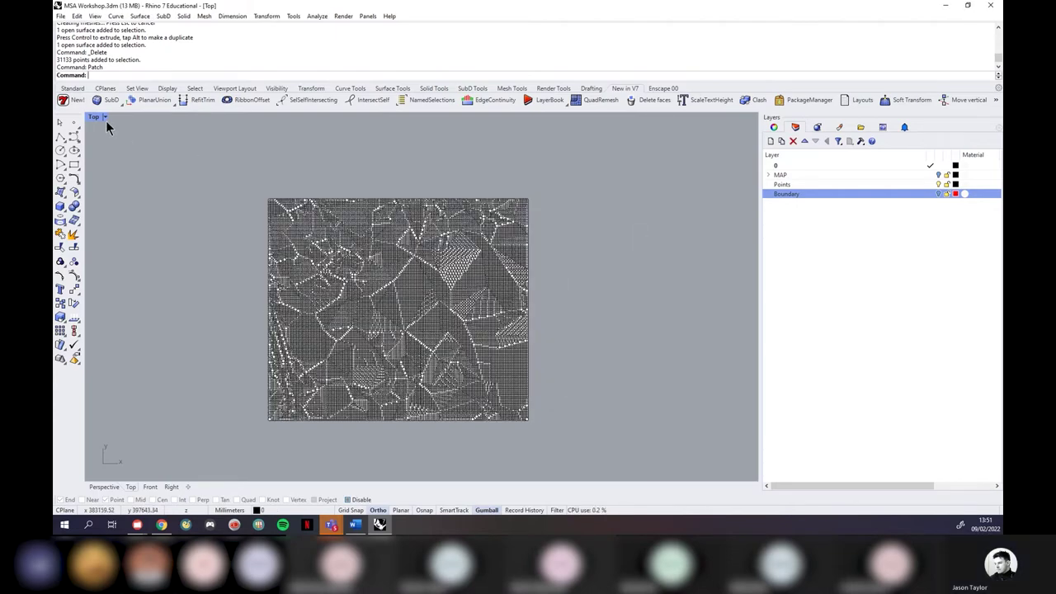
left_click(105, 118)
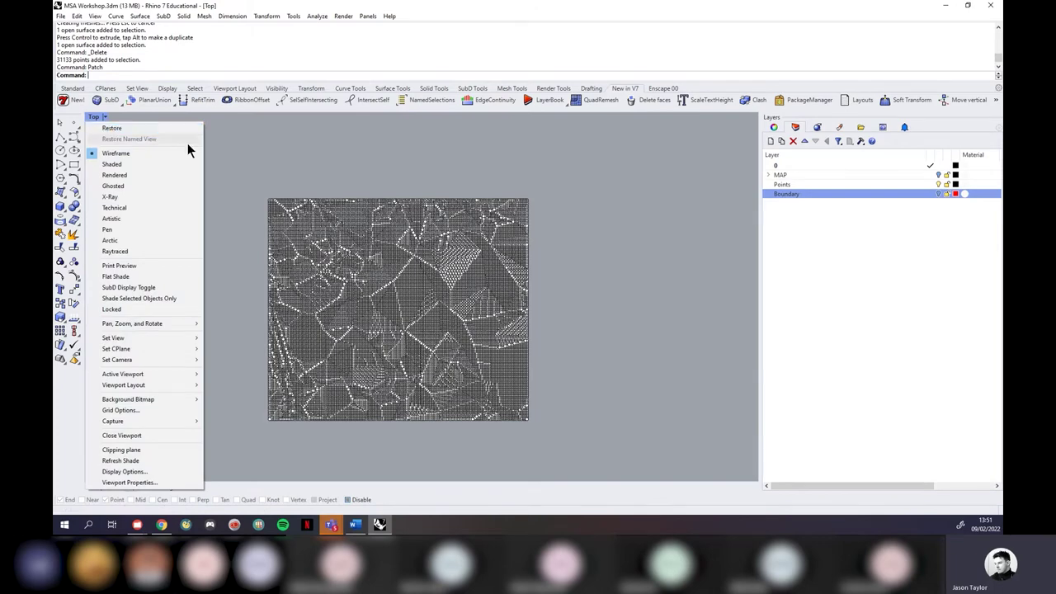
left_click(238, 165)
scroll(322, 243, "up", 1)
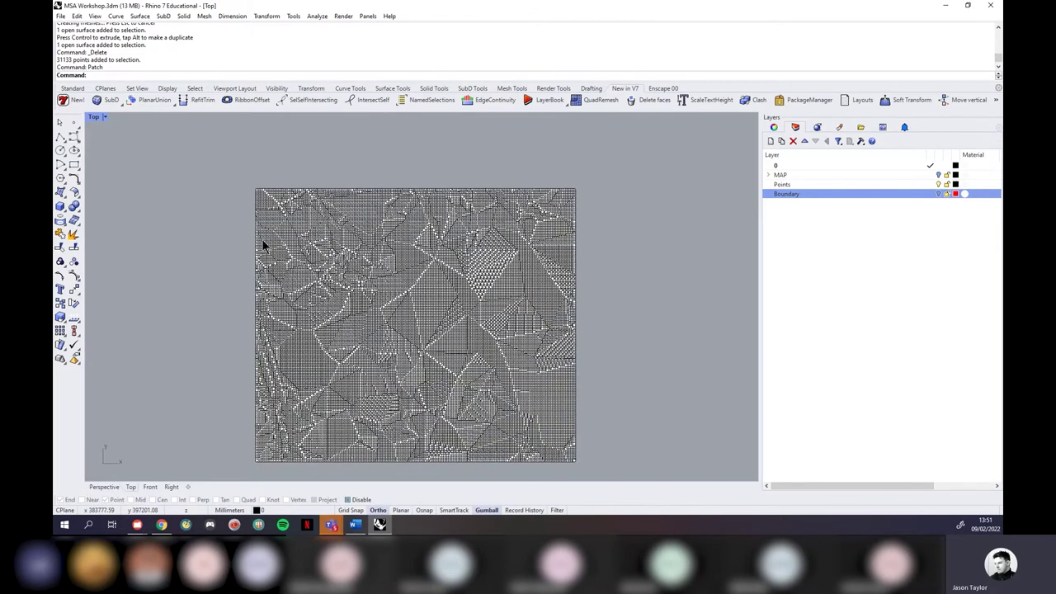
scroll(262, 239, "down", 1)
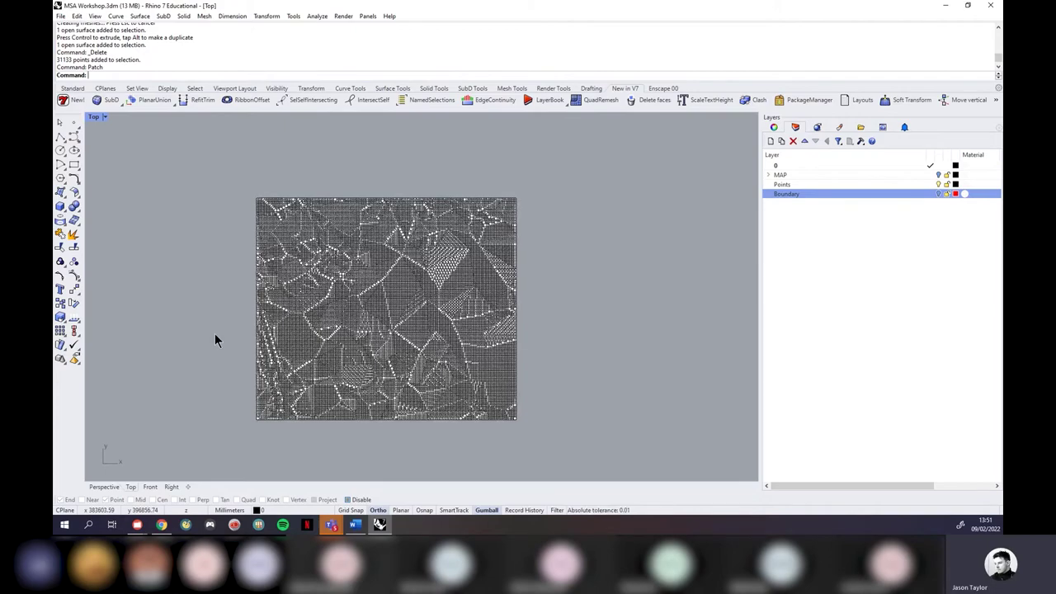
scroll(264, 408, "up", 3)
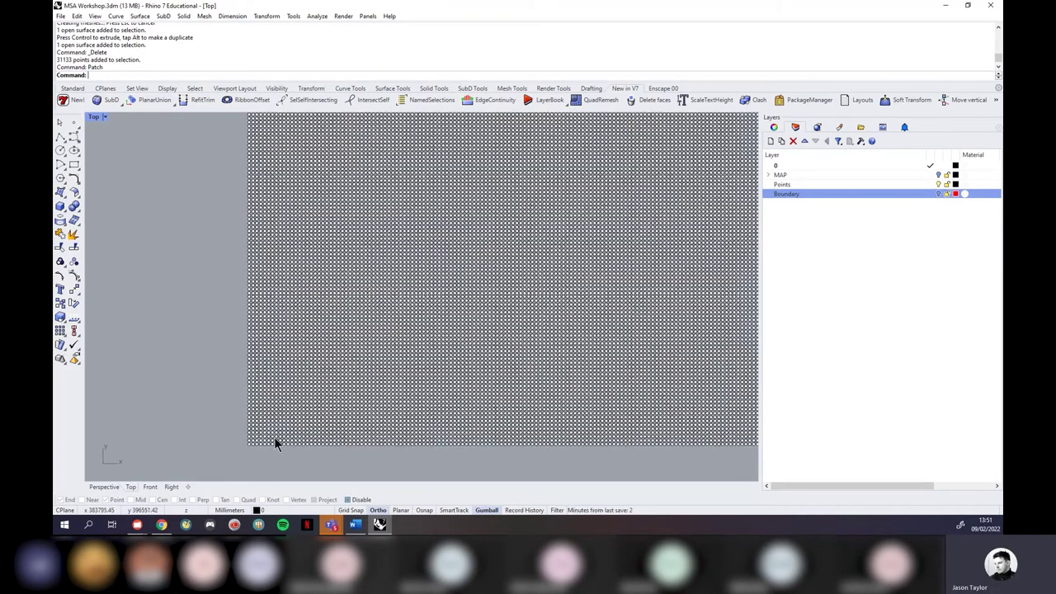
scroll(274, 437, "down", 2)
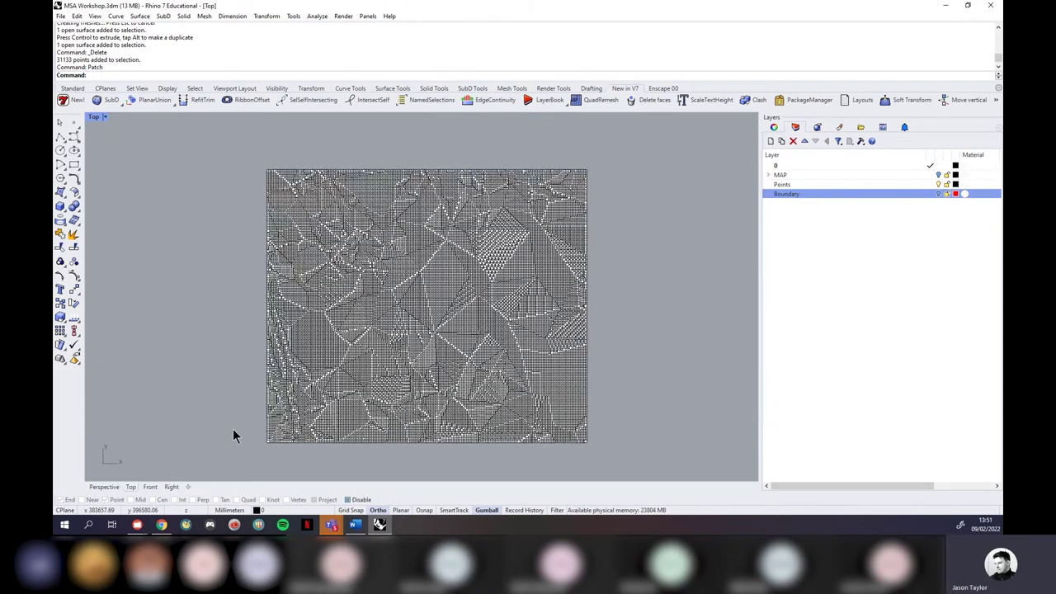
Step: Launch Grasshopper and dismiss its getting-started tutorial browser
type("Grasshopper")
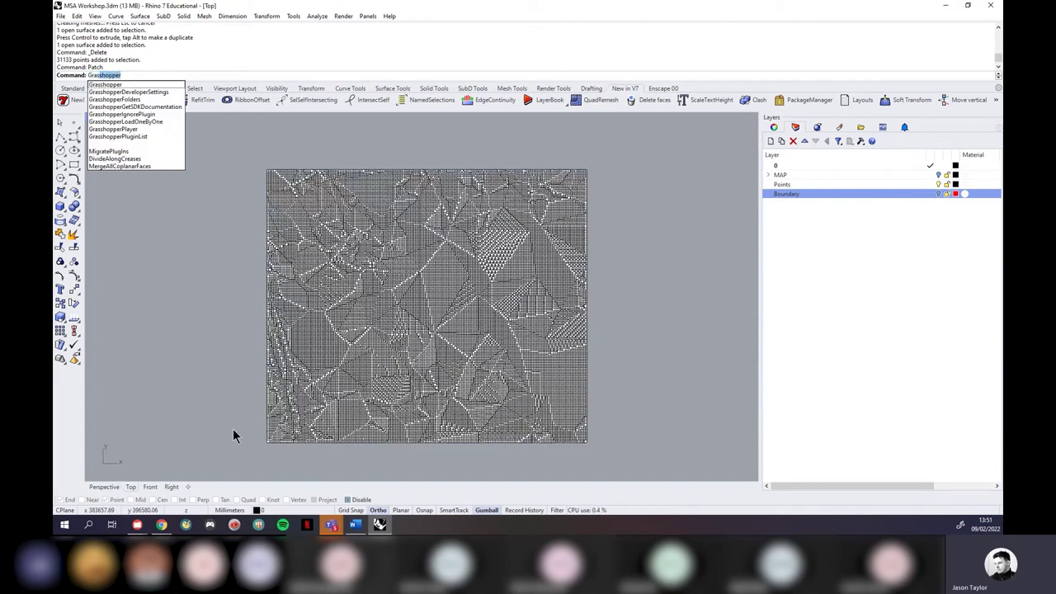
key("Return")
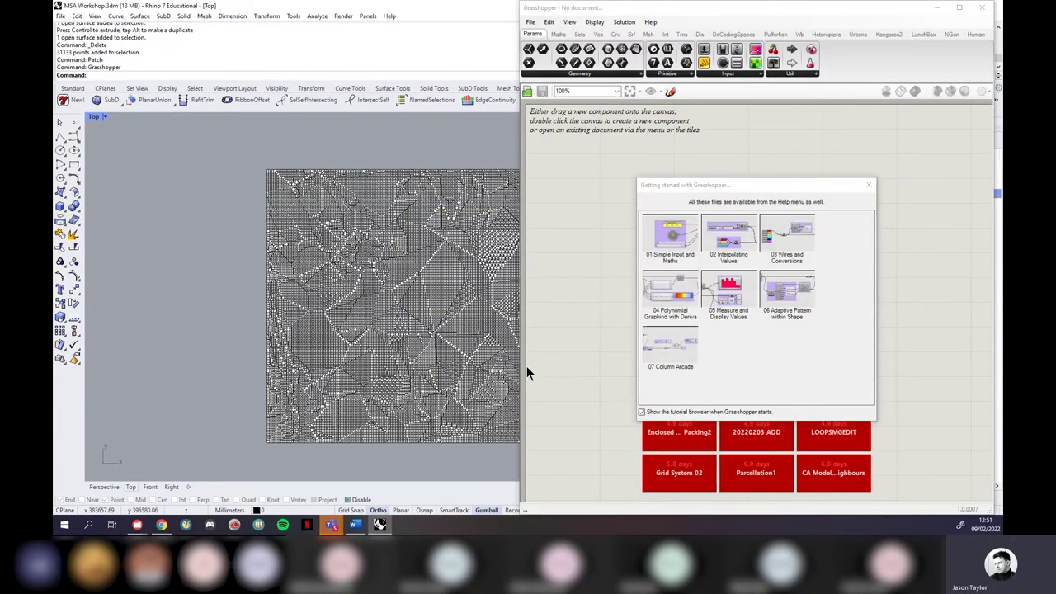
left_click(868, 185)
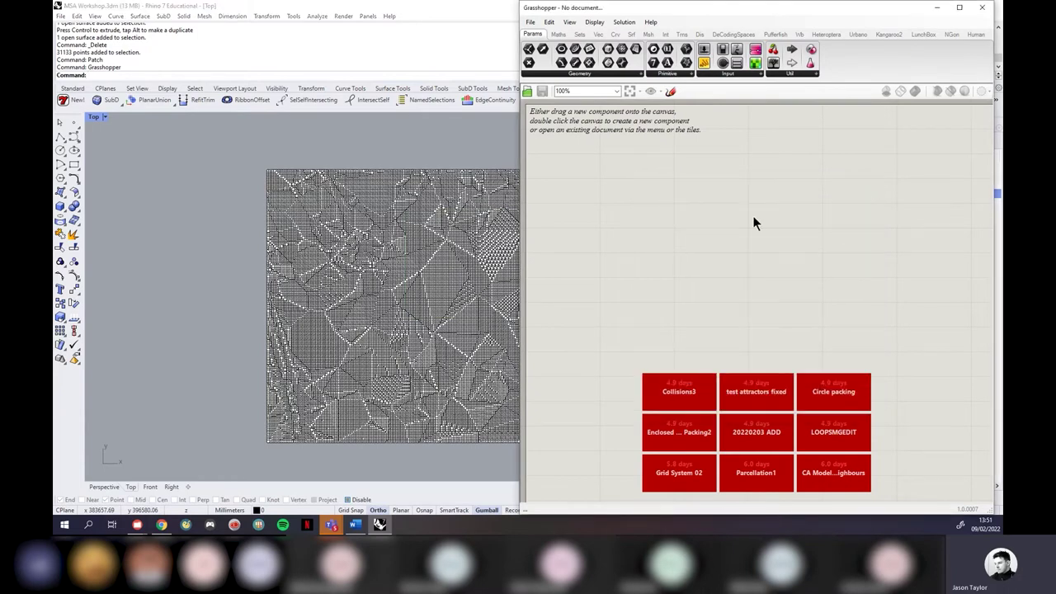
Step: Select all the terrain points in Rhino's Top view and add a Point parameter to the Grasshopper canvas
scroll(198, 189, "down", 1)
scroll(198, 189, "up", 2)
left_click_drag(482, 145, 146, 439)
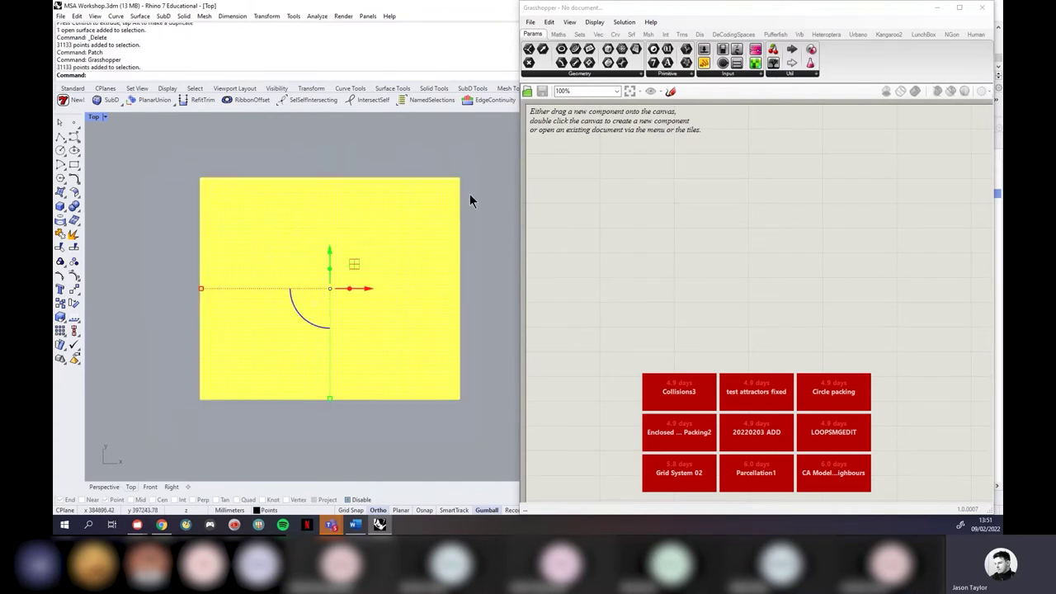
left_click(570, 223)
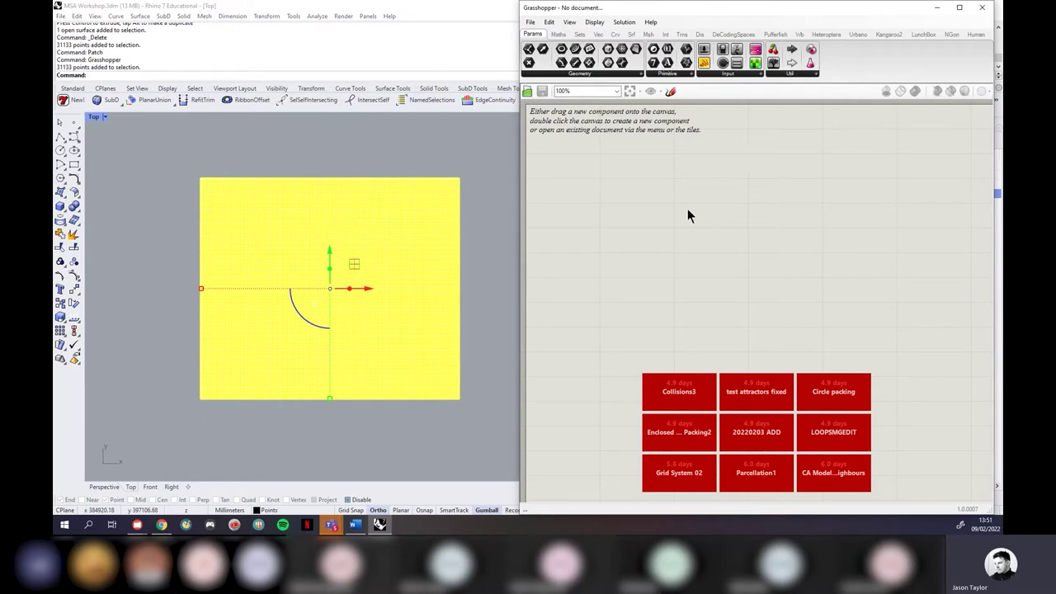
double_click(650, 218)
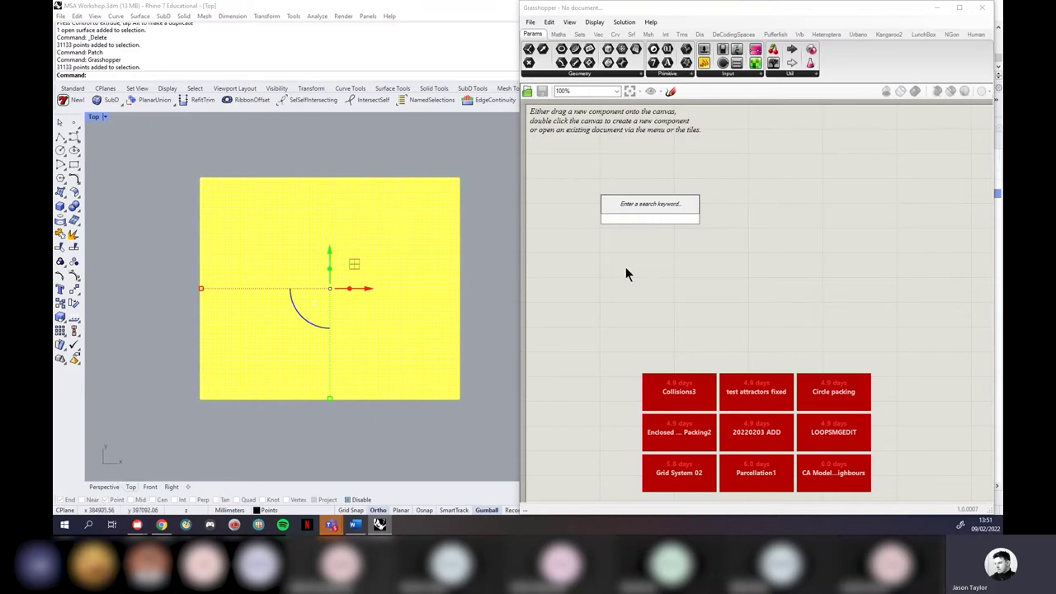
type("point")
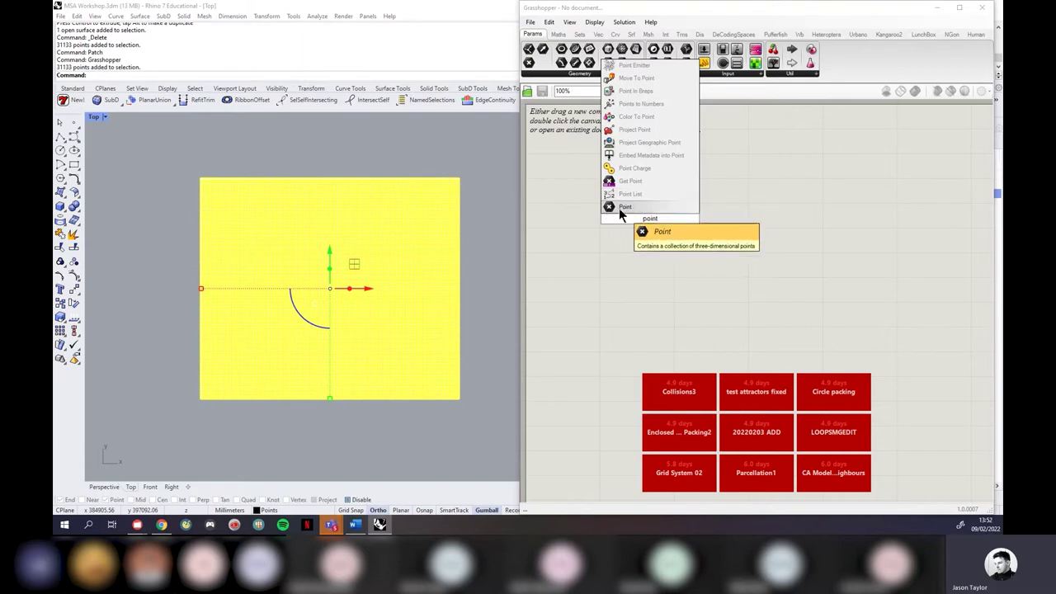
left_click(624, 208)
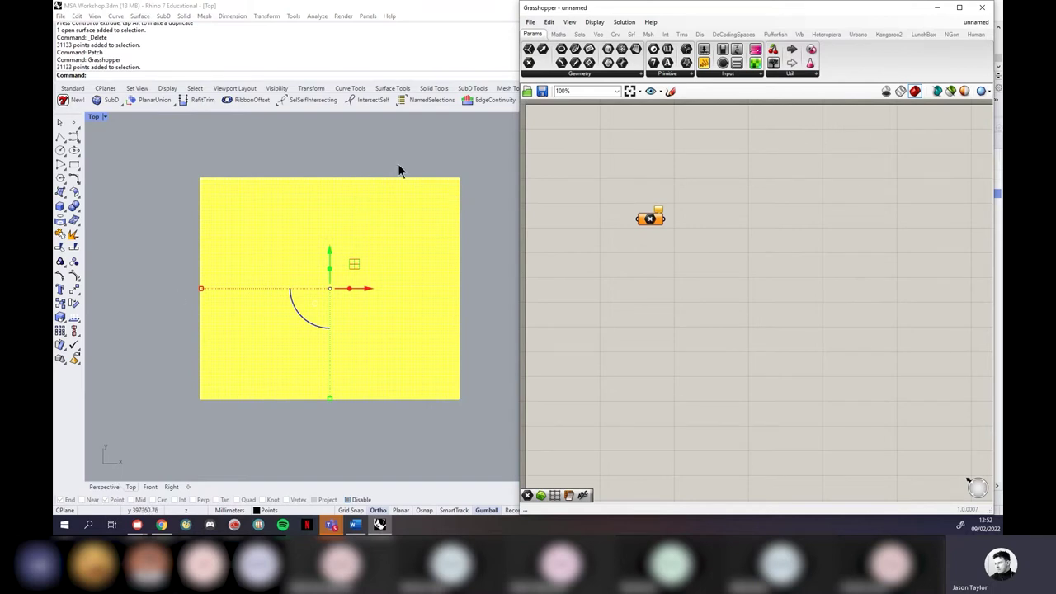
Step: Reference the selected terrain points as multiple points in the Point parameter, and clear the Rhino selection
right_click(649, 219)
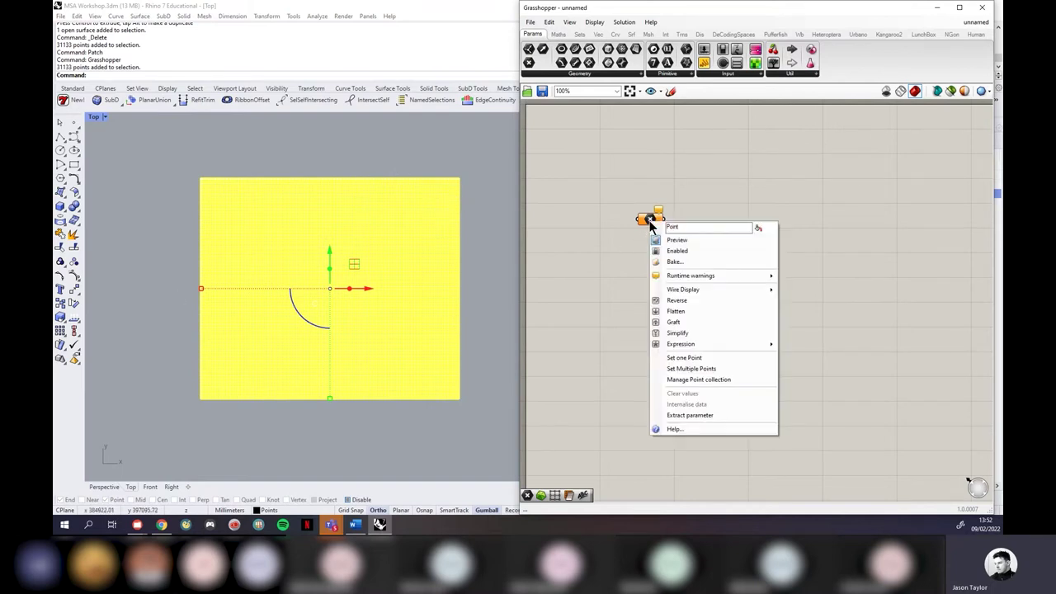
left_click(703, 371)
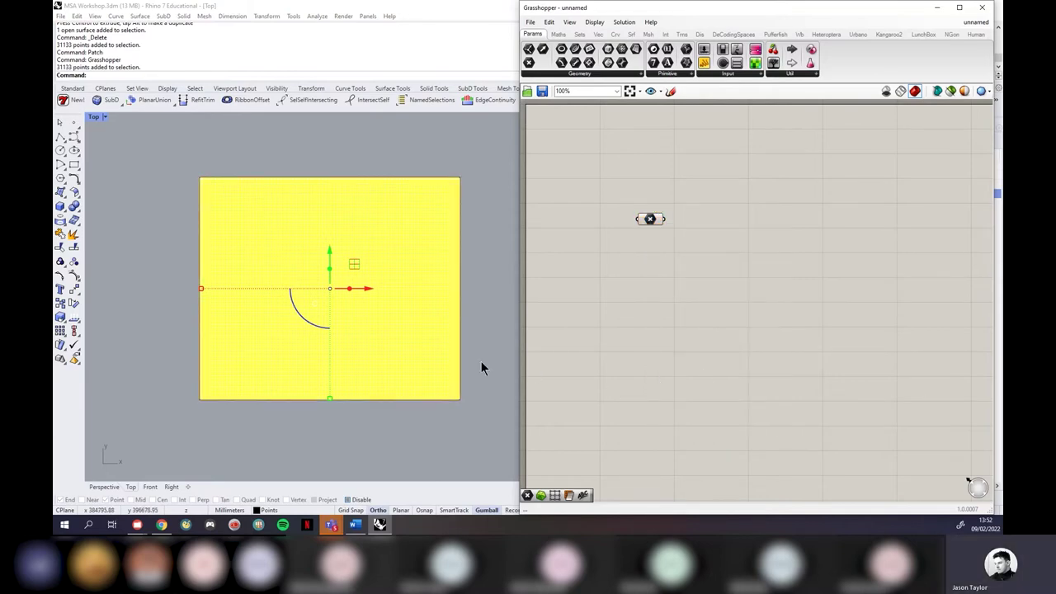
left_click(497, 270)
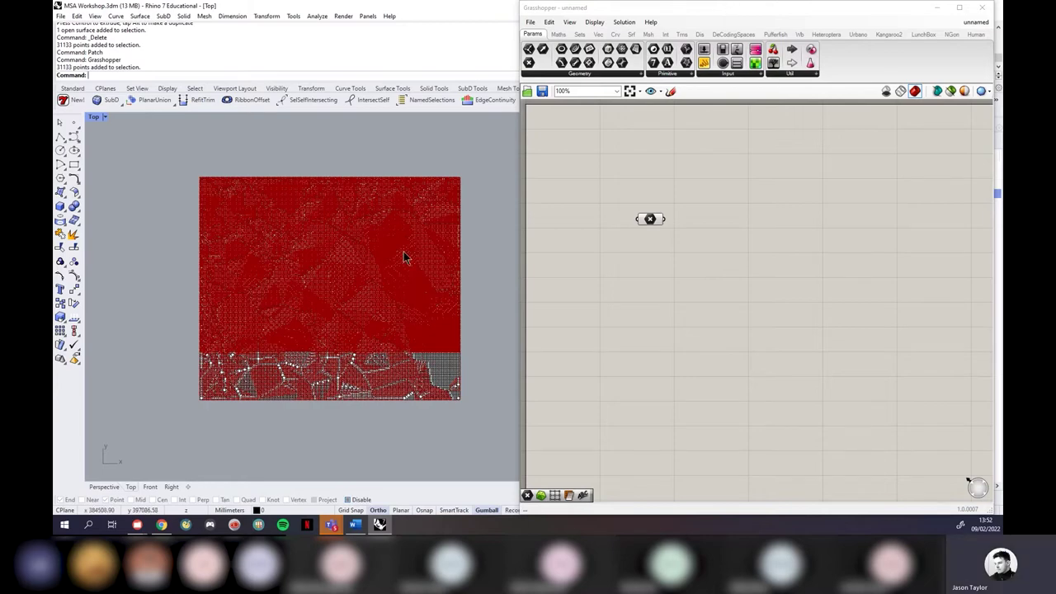
Step: Hide the Points layer in Rhino, moving the Grasshopper window out of the way and back
scroll(404, 256, "up", 3)
scroll(400, 254, "down", 3)
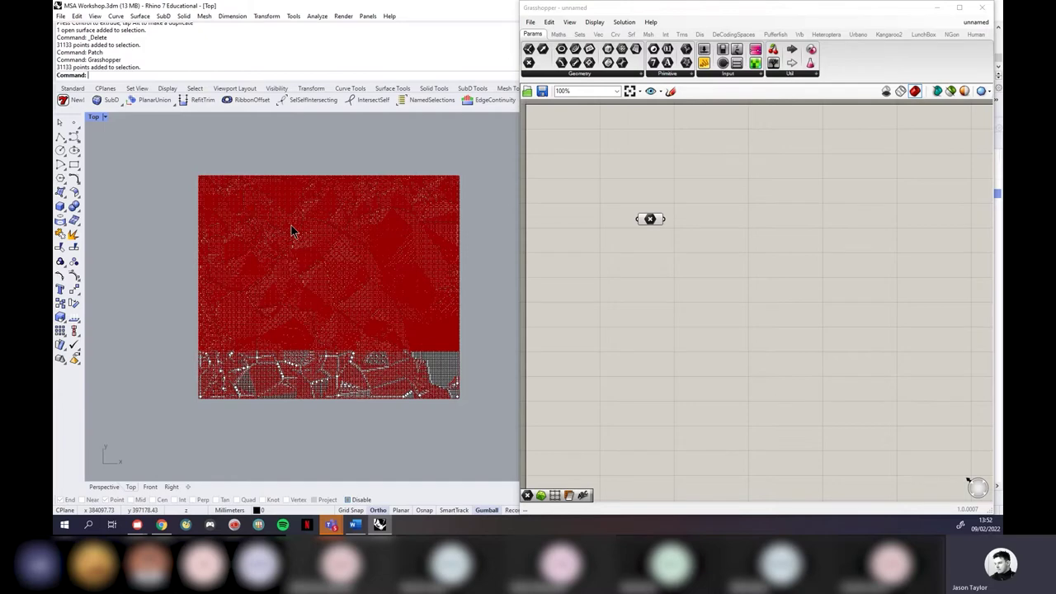
scroll(456, 377, "up", 2)
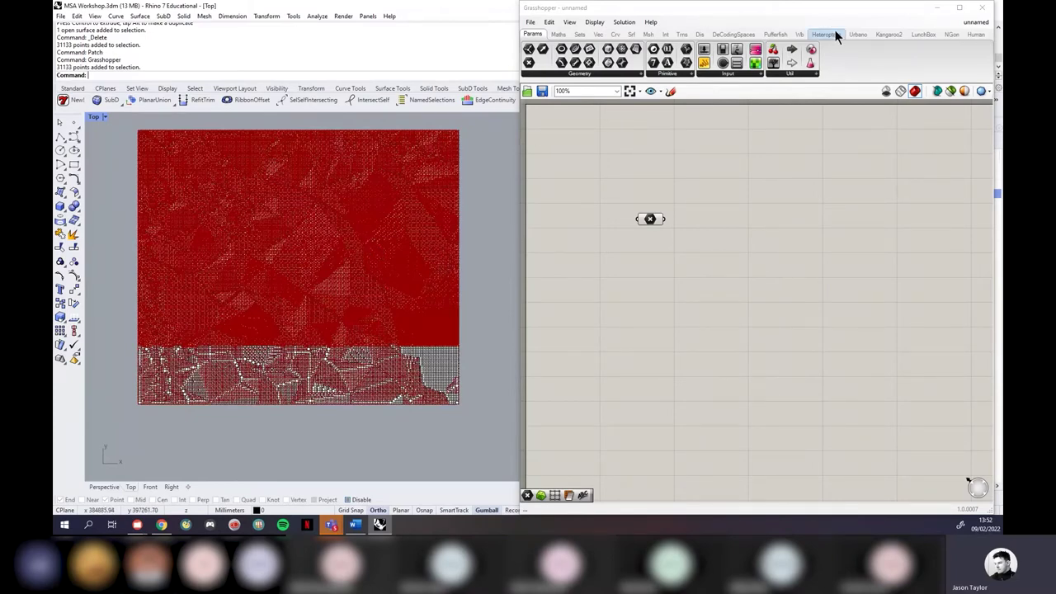
left_click_drag(836, 12, 766, 380)
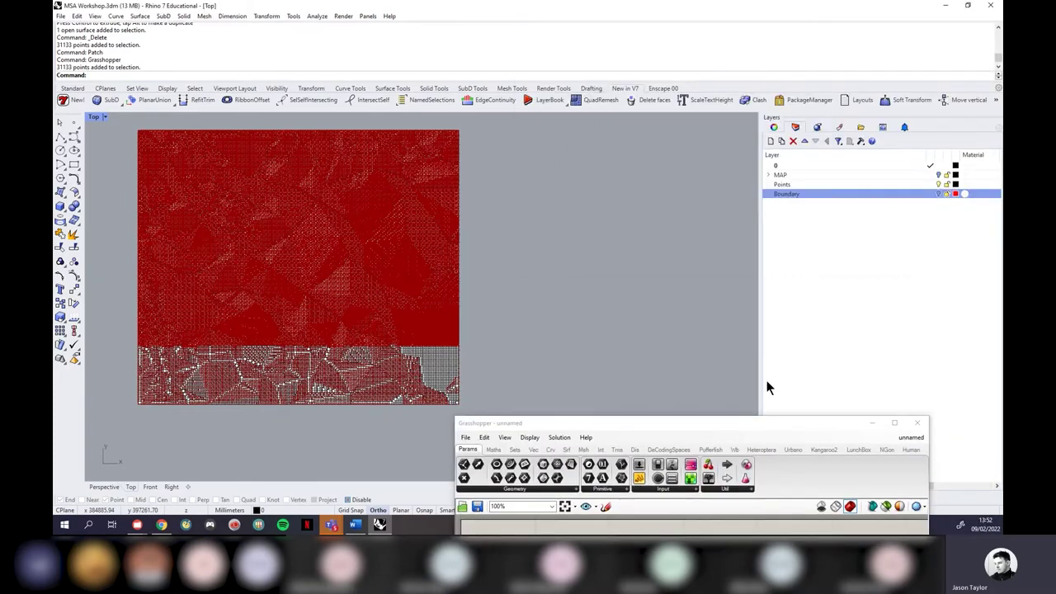
left_click(939, 185)
left_click(648, 425)
left_click_drag(646, 422, 718, 18)
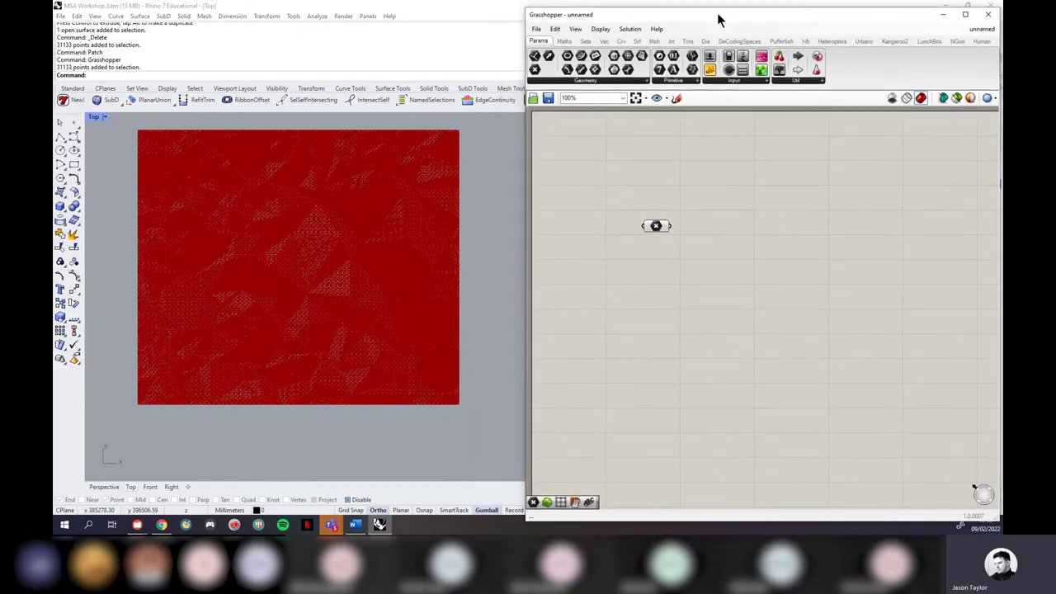
scroll(388, 218, "up", 3)
scroll(348, 240, "down", 5)
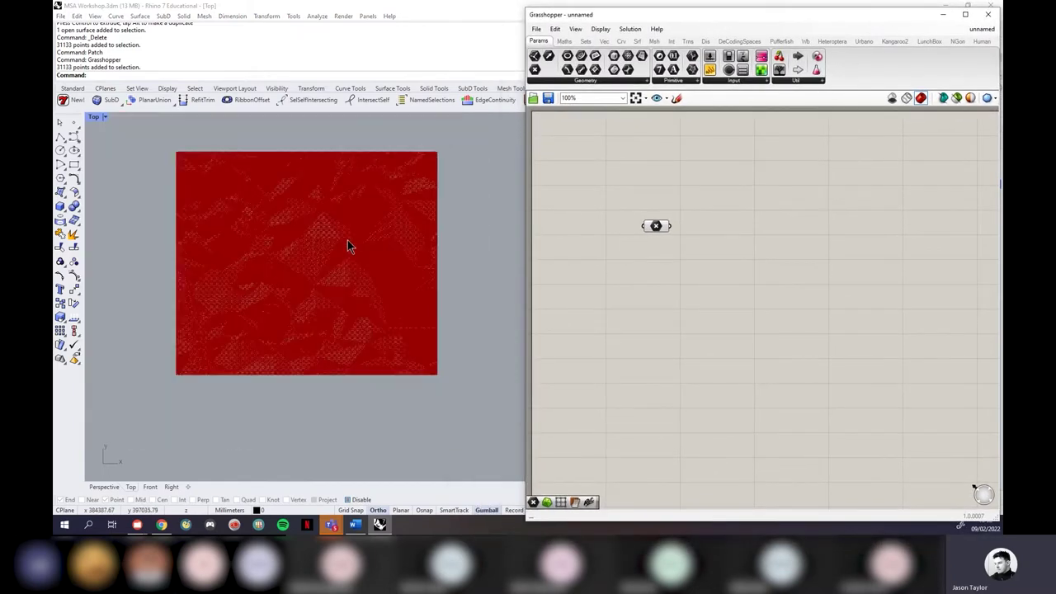
scroll(223, 211, "up", 2)
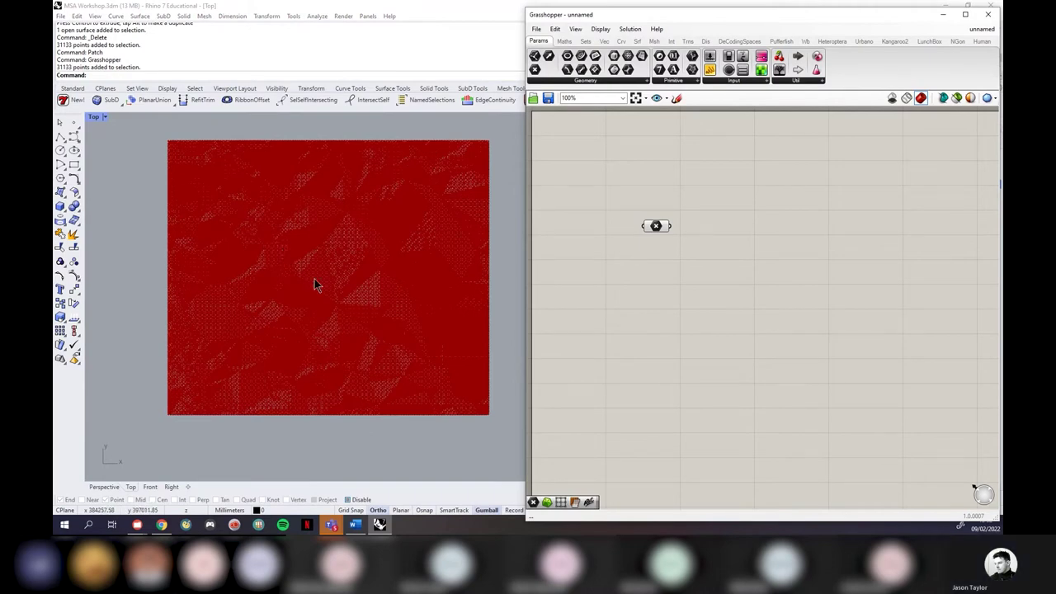
scroll(155, 421, "up", 1)
scroll(174, 423, "up", 4)
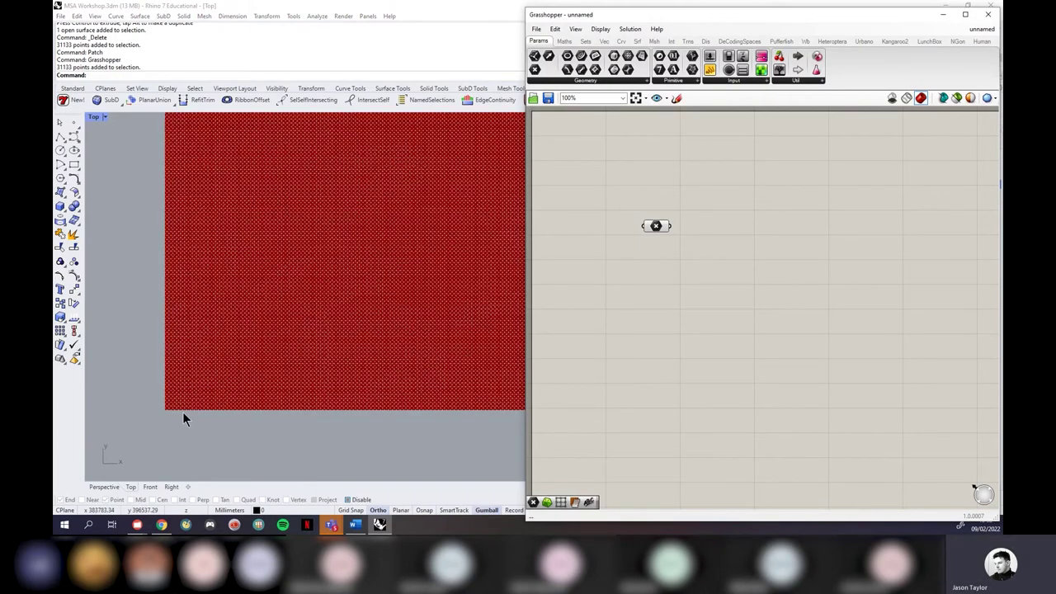
Step: Add a Delaunay Mesh component to the canvas and connect the Point parameter to its Points input
scroll(174, 422, "up", 2)
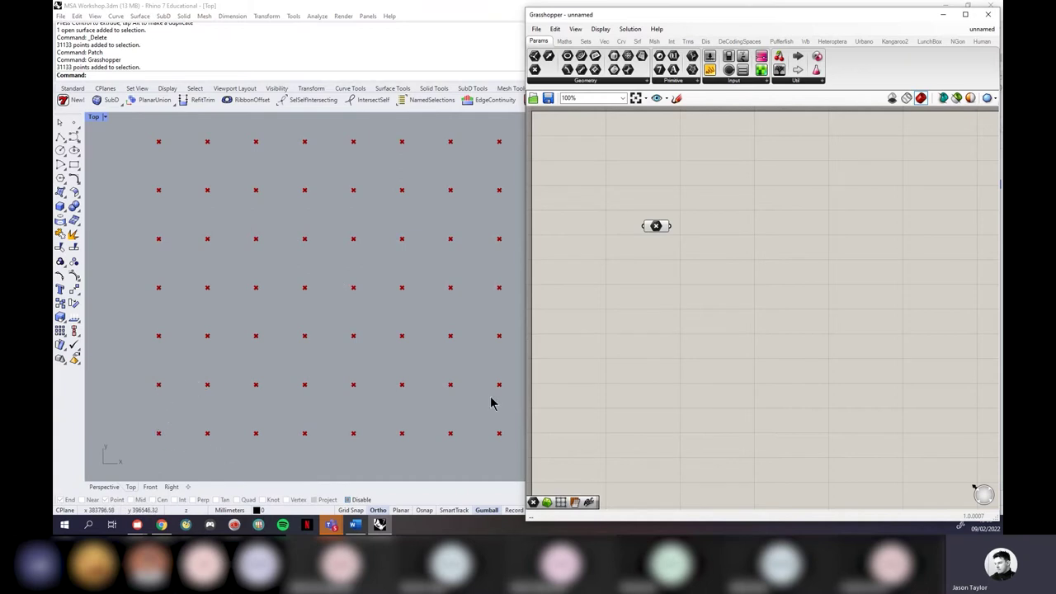
double_click(714, 228)
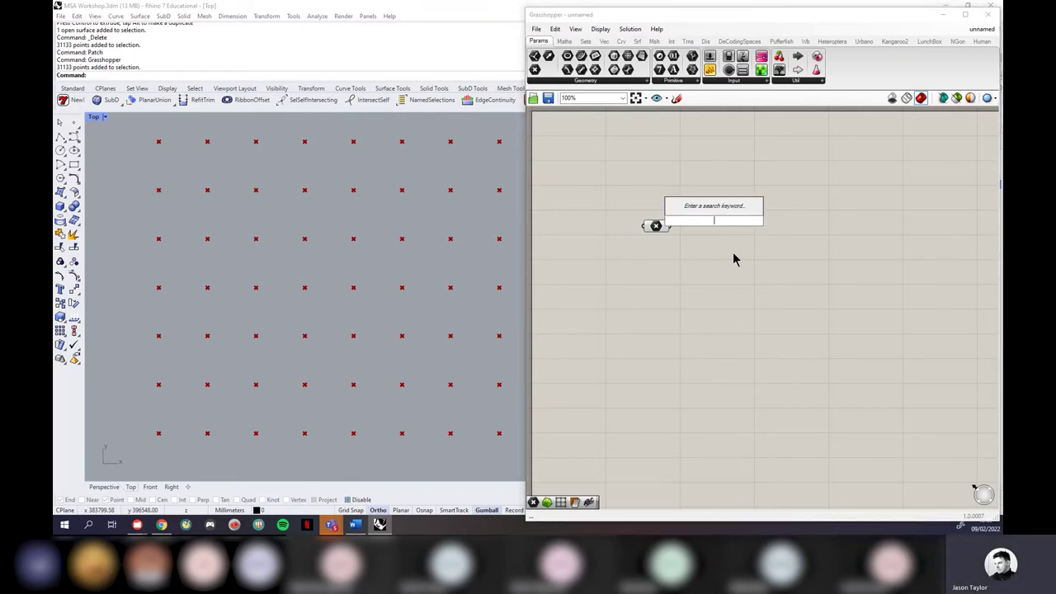
type("del")
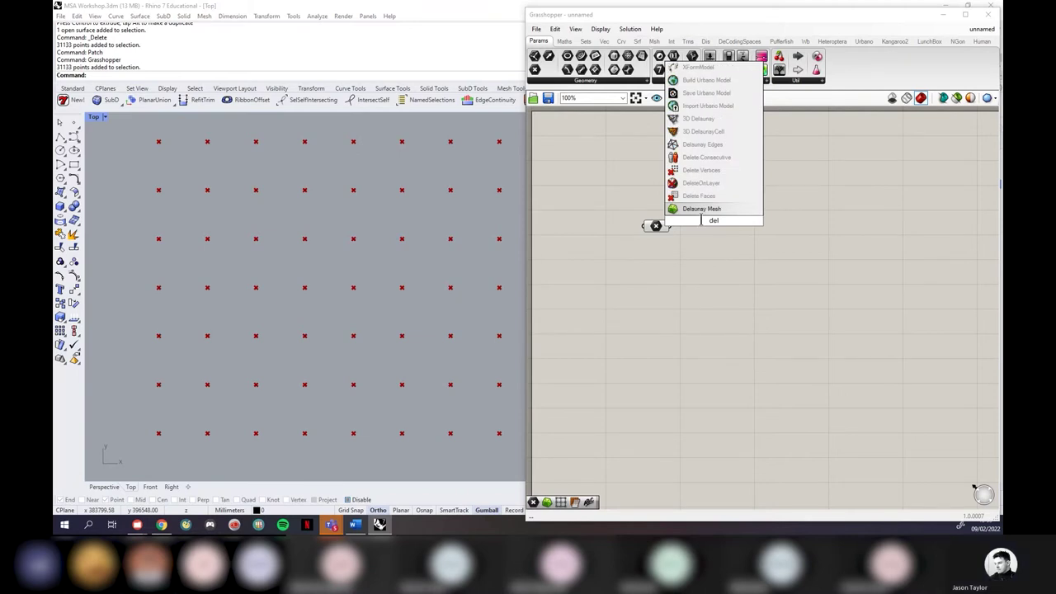
left_click(691, 209)
left_click_drag(715, 229, 741, 239)
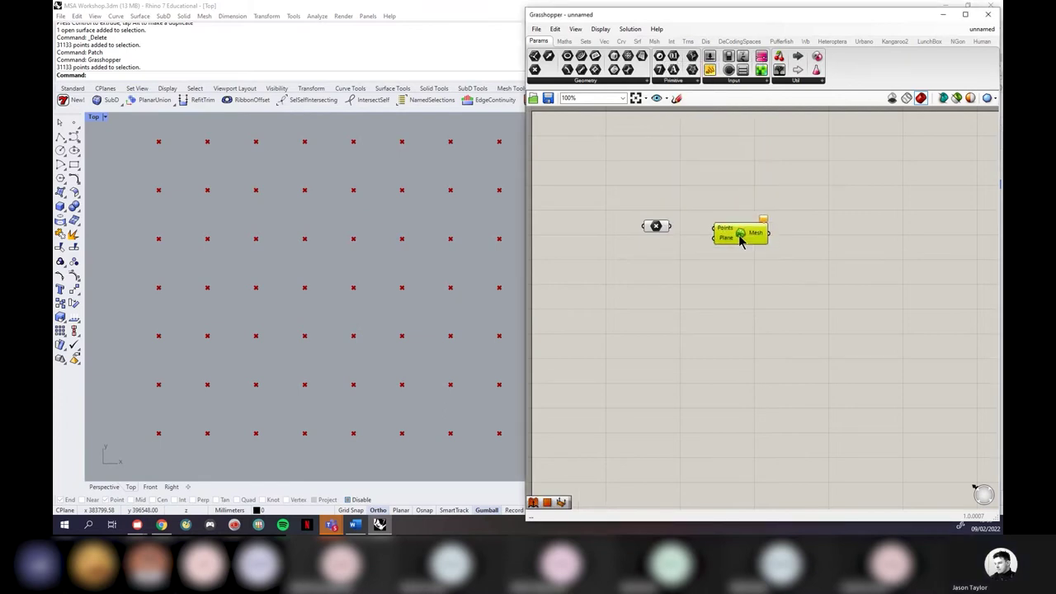
left_click(701, 312)
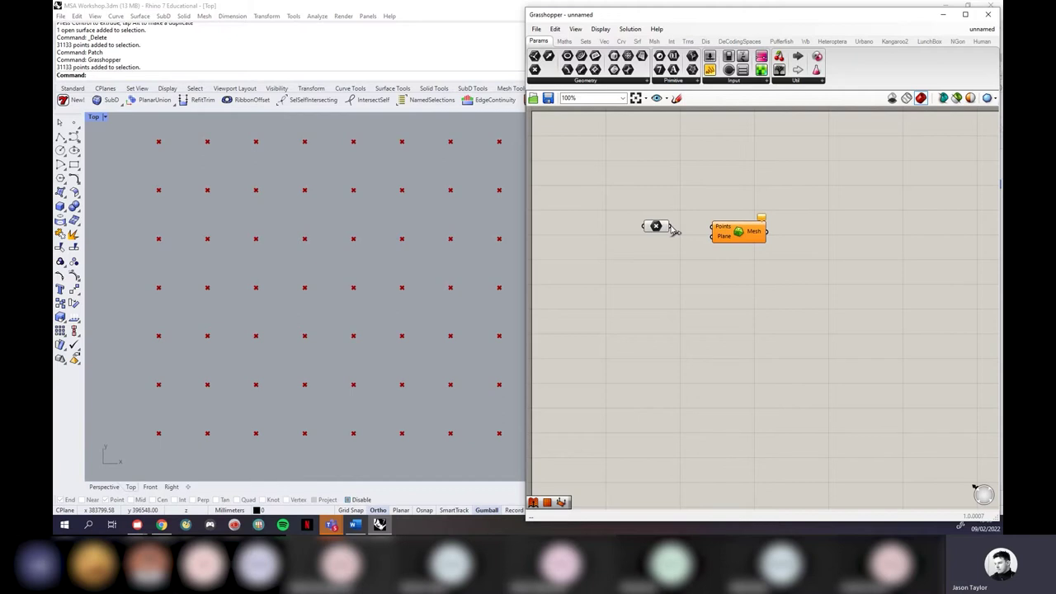
left_click_drag(670, 227, 707, 233)
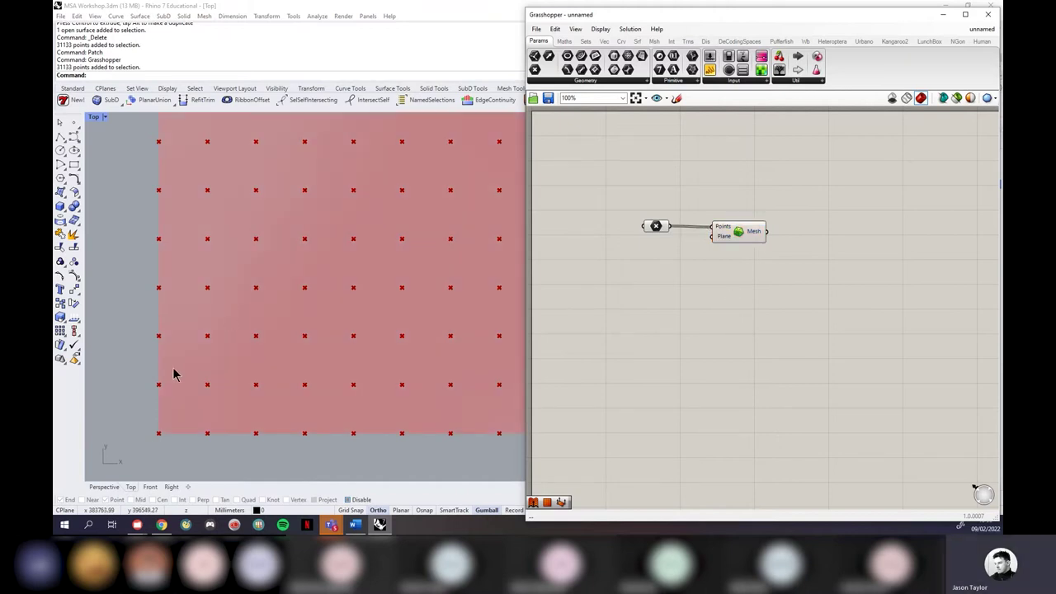
Step: Examine the Delaunay mesh preview against the point grid in Rhino's Top view, from the corner and across the full extent
scroll(171, 403, "down", 6)
scroll(171, 404, "down", 3)
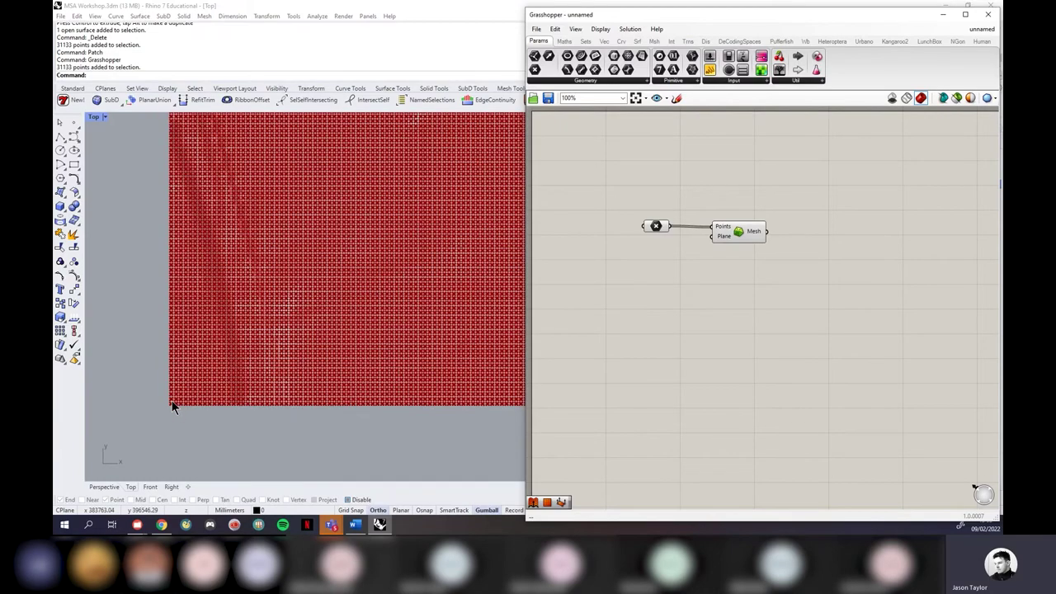
scroll(170, 401, "down", 1)
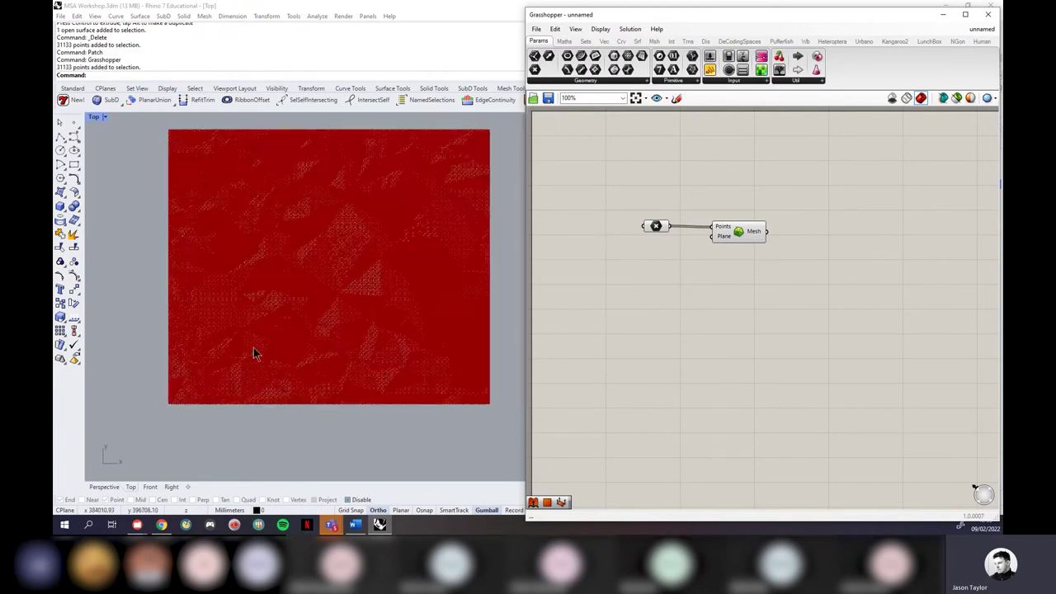
scroll(253, 347, "up", 4)
scroll(231, 387, "down", 2)
scroll(213, 400, "up", 6)
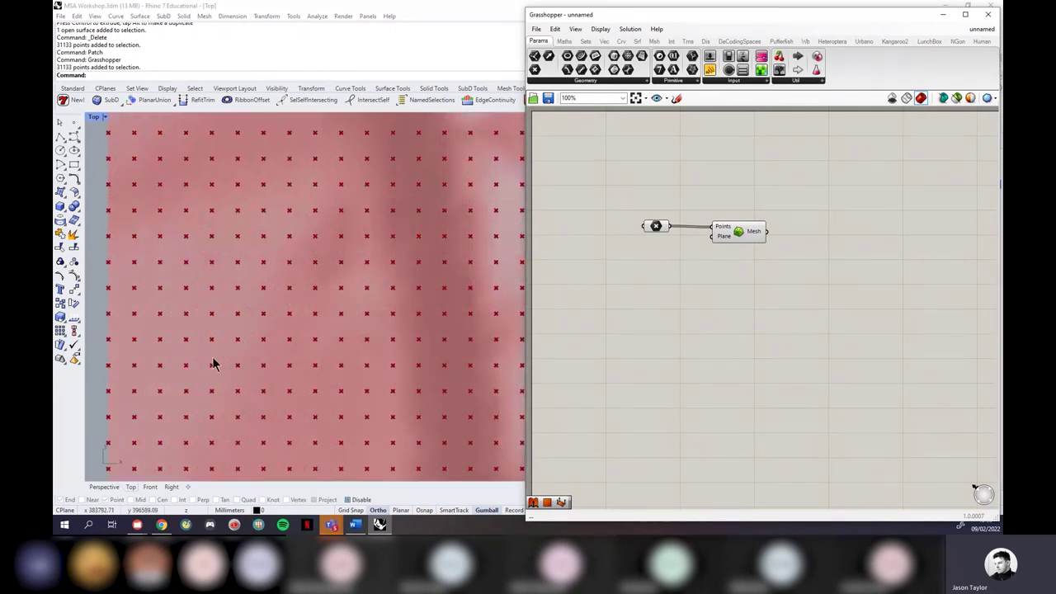
scroll(212, 363, "down", 2)
scroll(208, 361, "down", 3)
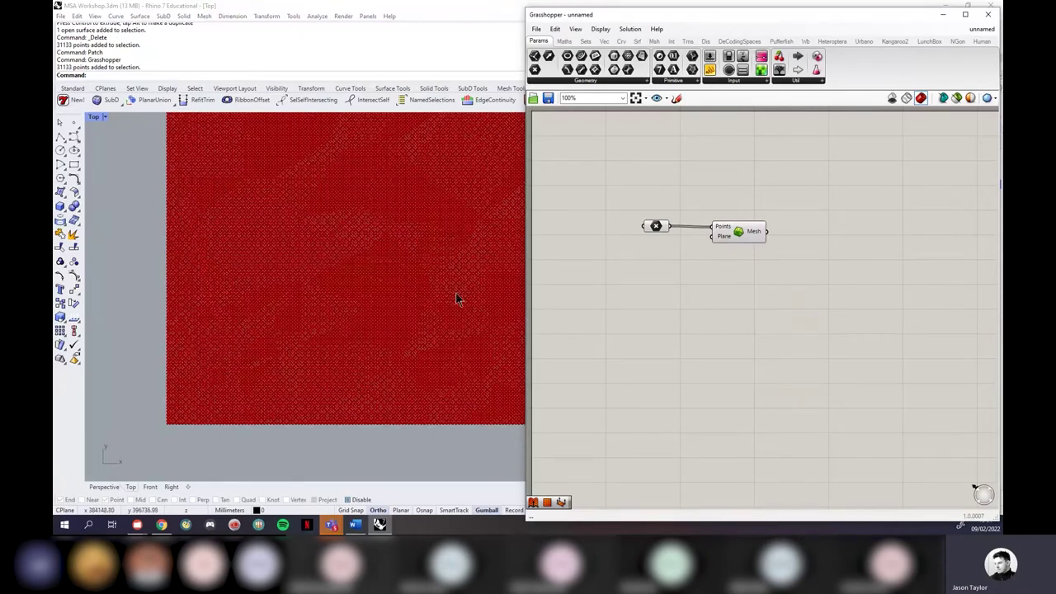
scroll(752, 236, "up", 2)
Step: Bake the Delaunay mesh into Rhino with the default attributes
right_click(740, 237)
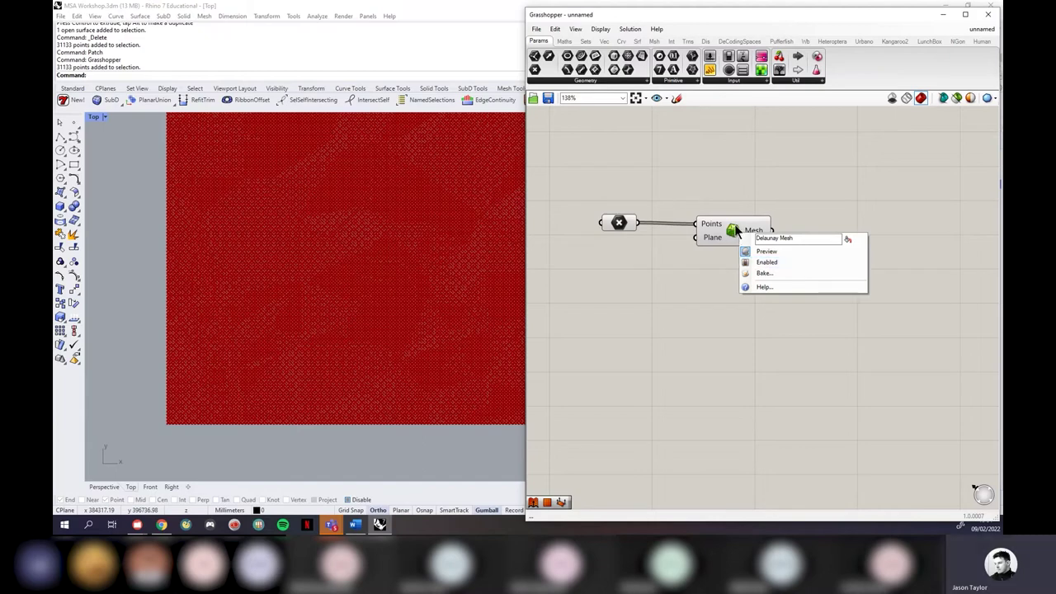
left_click(765, 278)
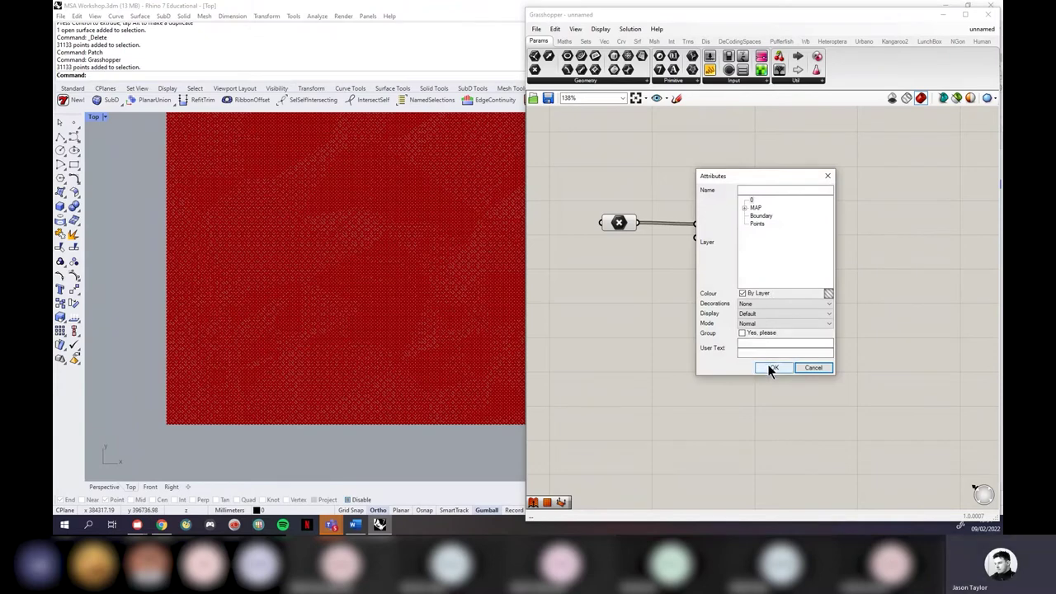
left_click(770, 367)
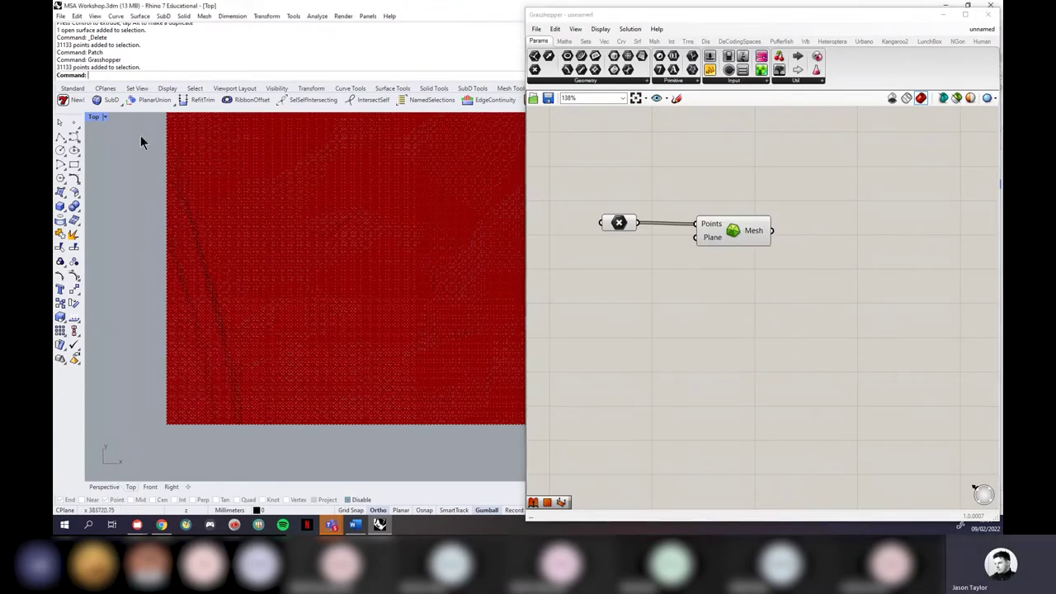
Step: Switch Rhino from the maximized Top view to a maximized Perspective view and inspect the baked mesh up close
left_click(94, 117)
left_click(111, 124)
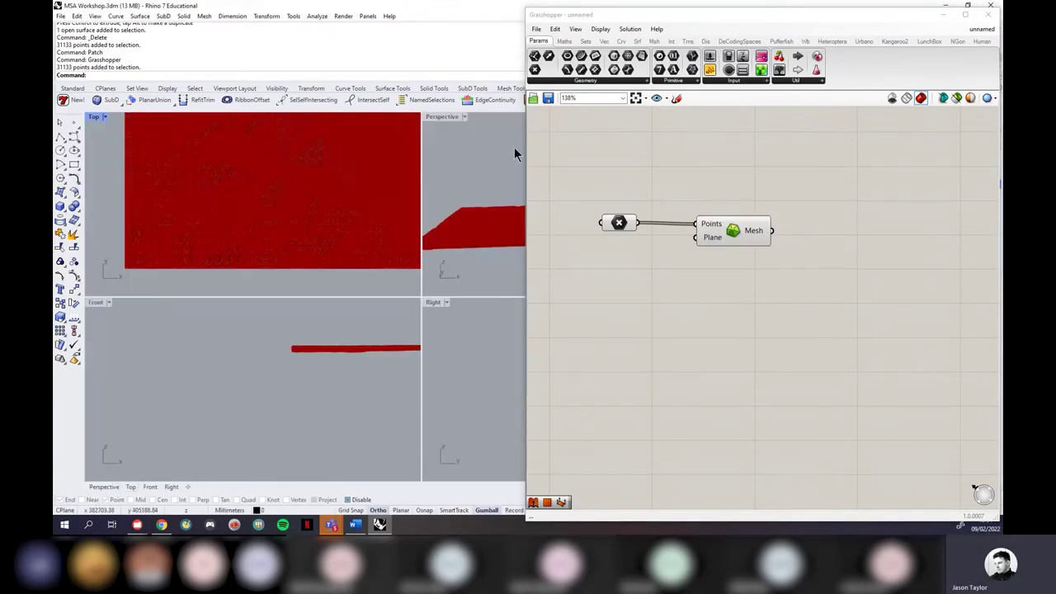
left_click(464, 117)
left_click(465, 125)
right_click_drag(435, 282, 408, 354)
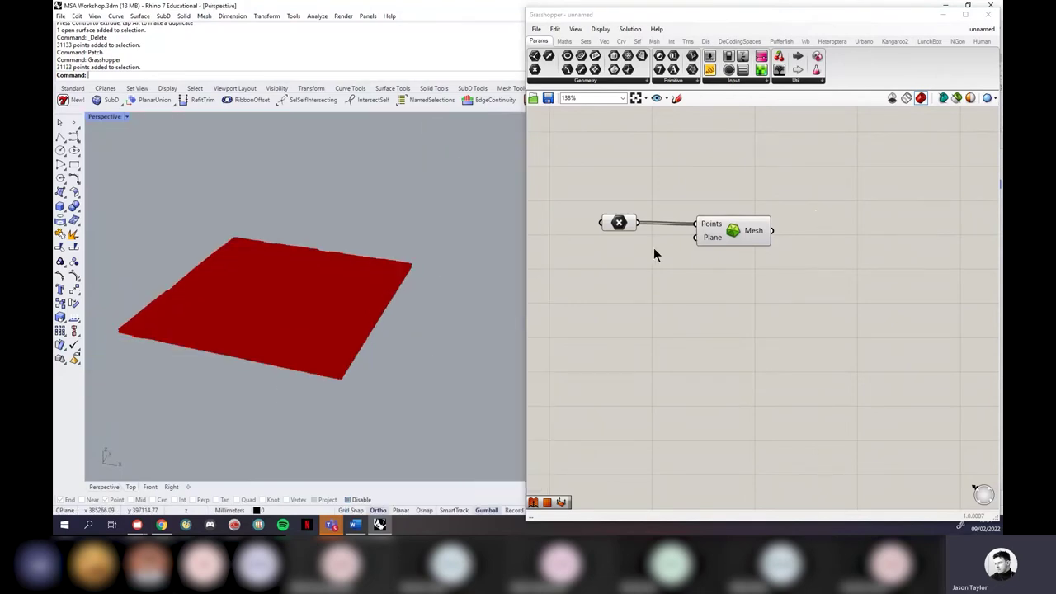
scroll(360, 372, "up", 3)
scroll(324, 382, "up", 3)
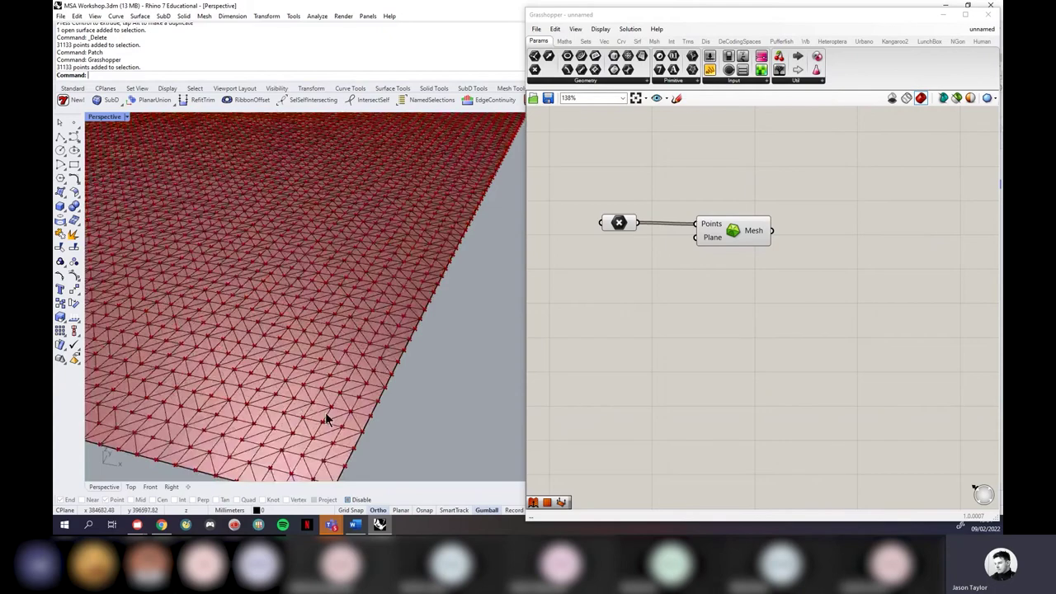
Step: Select the baked terrain mesh in Rhino and delete it, leaving only the Grasshopper preview
left_click(327, 419)
scroll(406, 337, "down", 3)
scroll(403, 339, "up", 3)
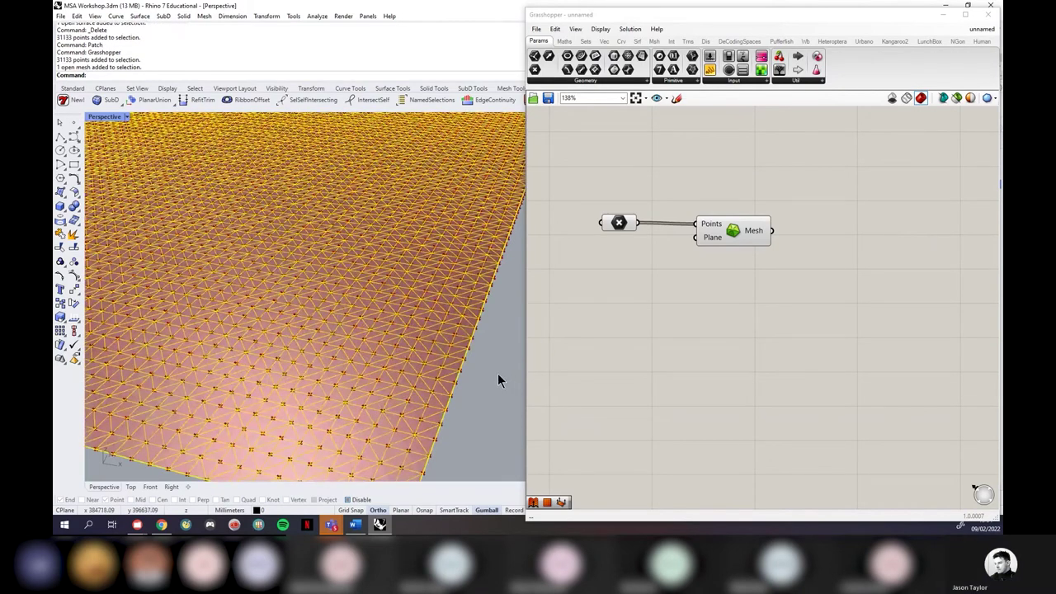
key("Delete")
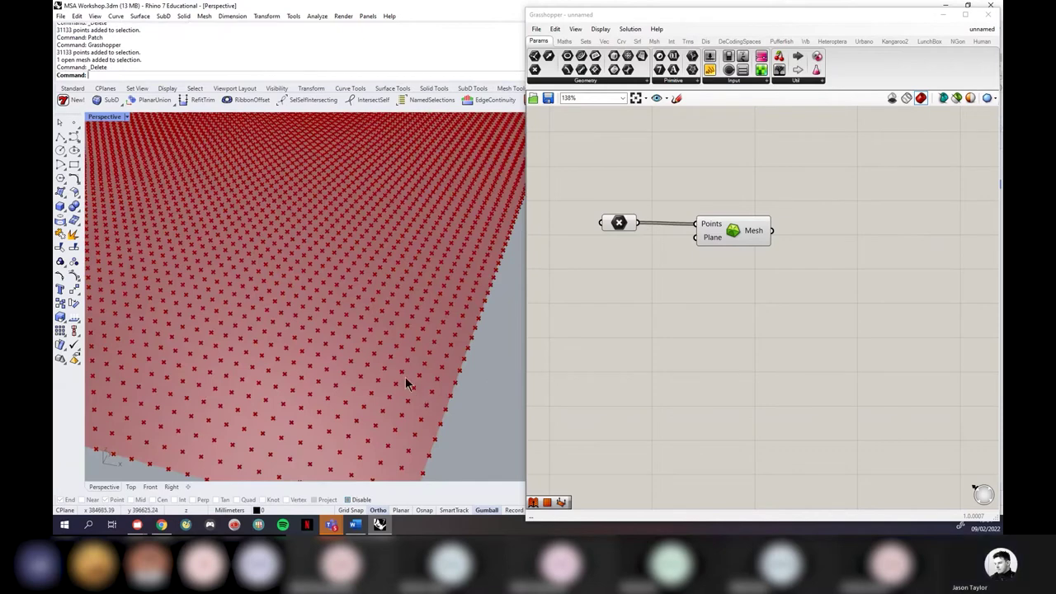
left_click_drag(493, 433, 468, 419)
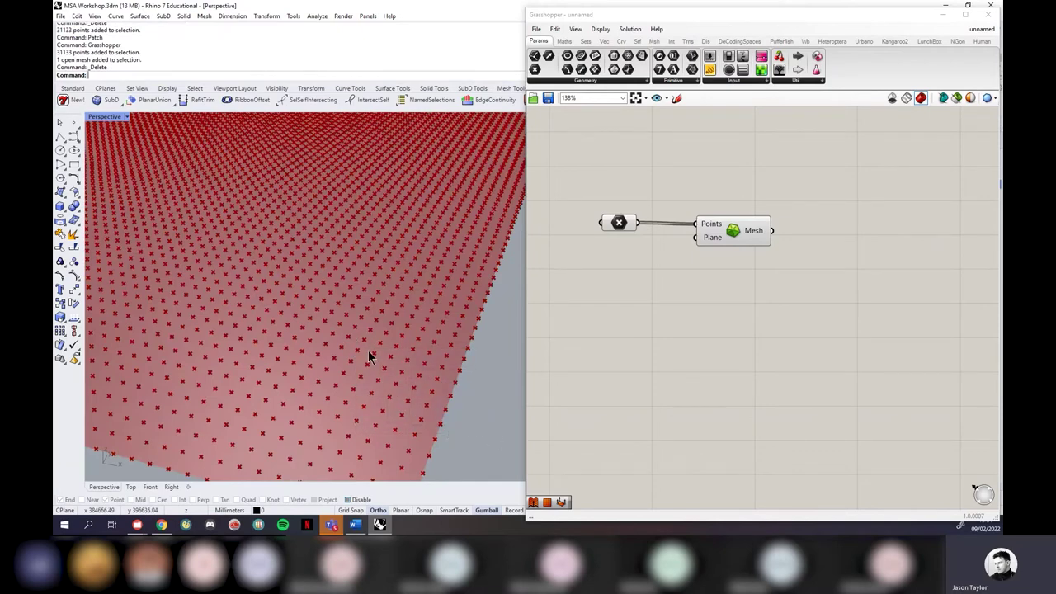
Step: Bake the Delaunay Mesh component's output into Rhino again, keeping the default attributes
right_click(737, 229)
left_click(752, 268)
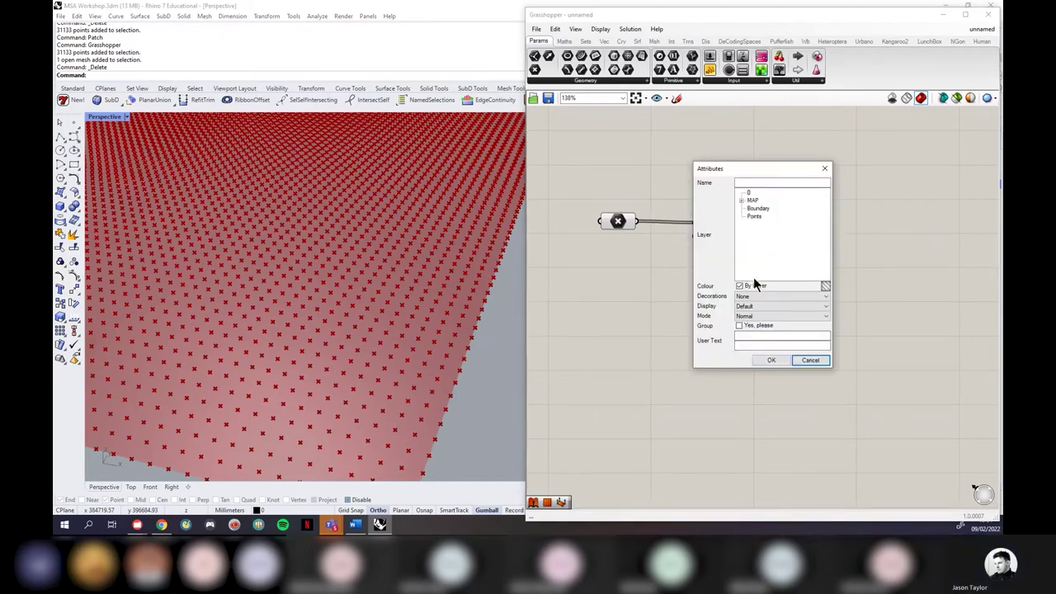
left_click(767, 362)
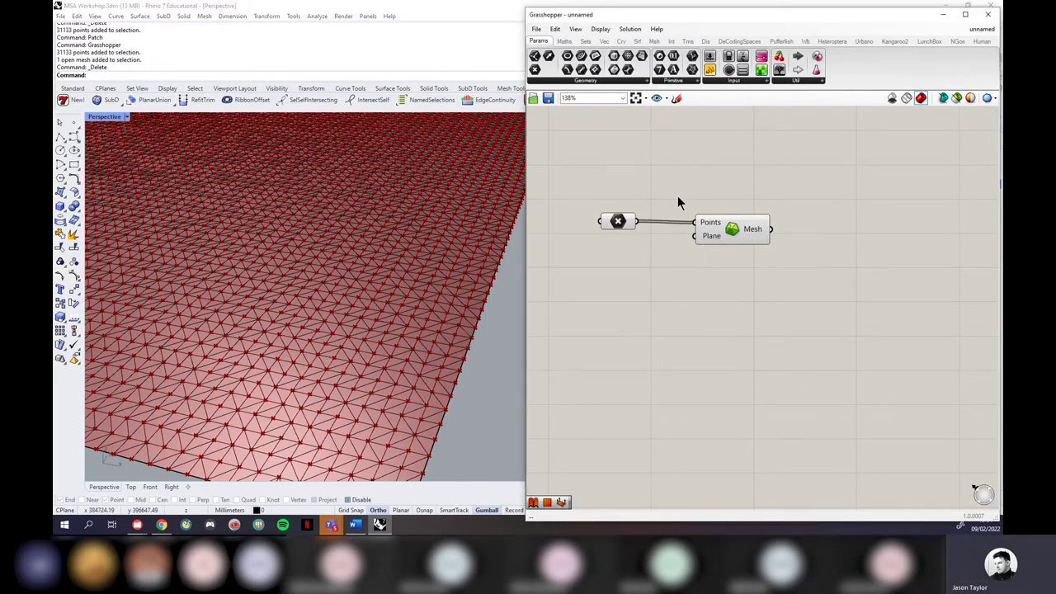
Step: Turn off the previews of the Point parameter and the Delaunay Mesh component, and close the Grasshopper window
right_click(619, 221)
left_click(647, 240)
right_click(732, 232)
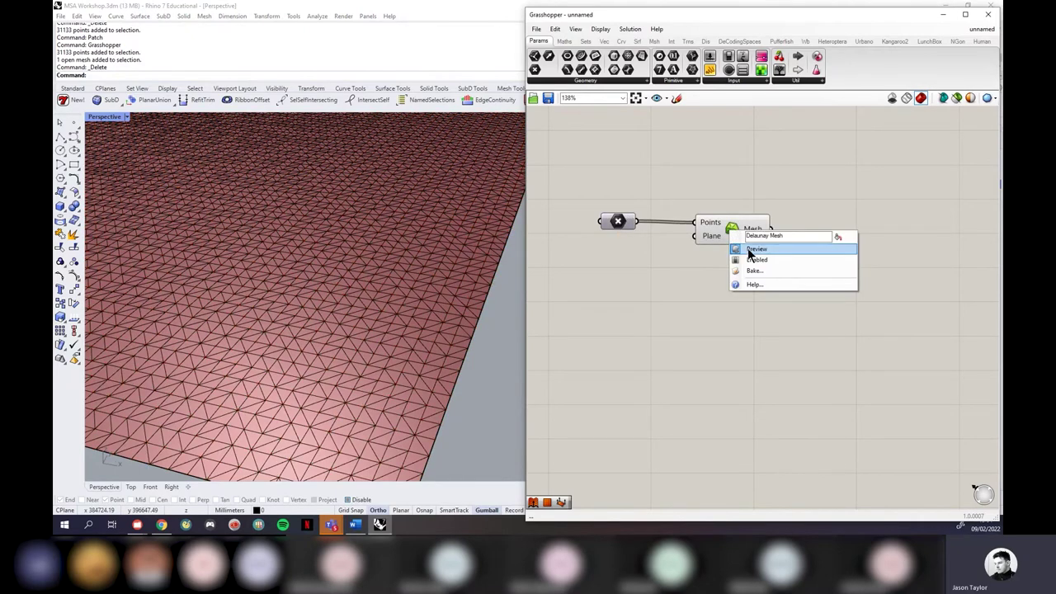
left_click(747, 249)
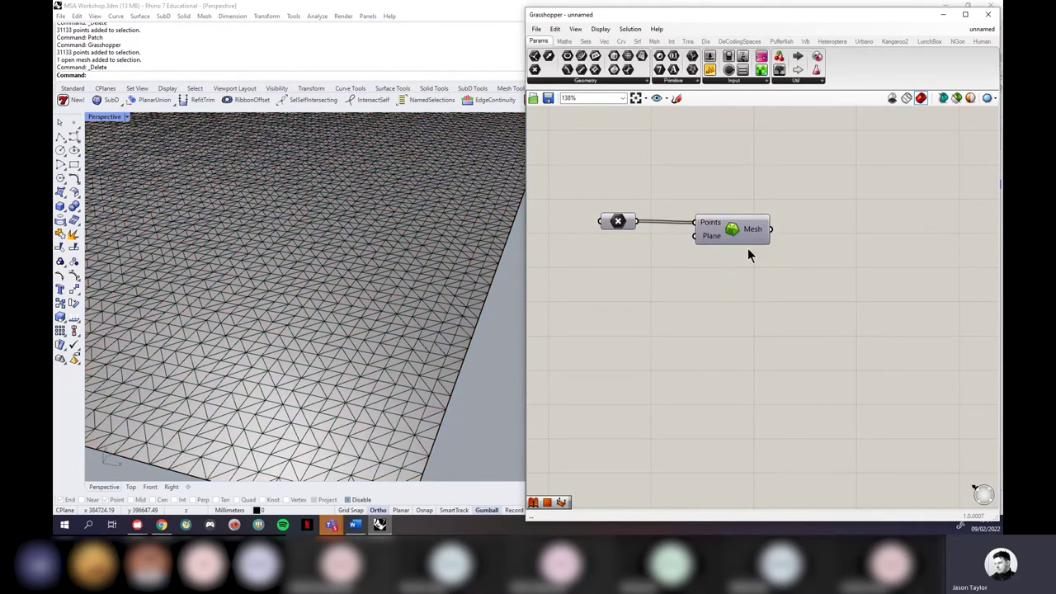
left_click(987, 14)
Step: Examine the relief and triangulation of the baked terrain mesh from several angles in the Perspective view
scroll(603, 292, "down", 3)
right_click_drag(603, 297, 260, 343)
scroll(376, 334, "up", 3)
right_click_drag(380, 374, 217, 421)
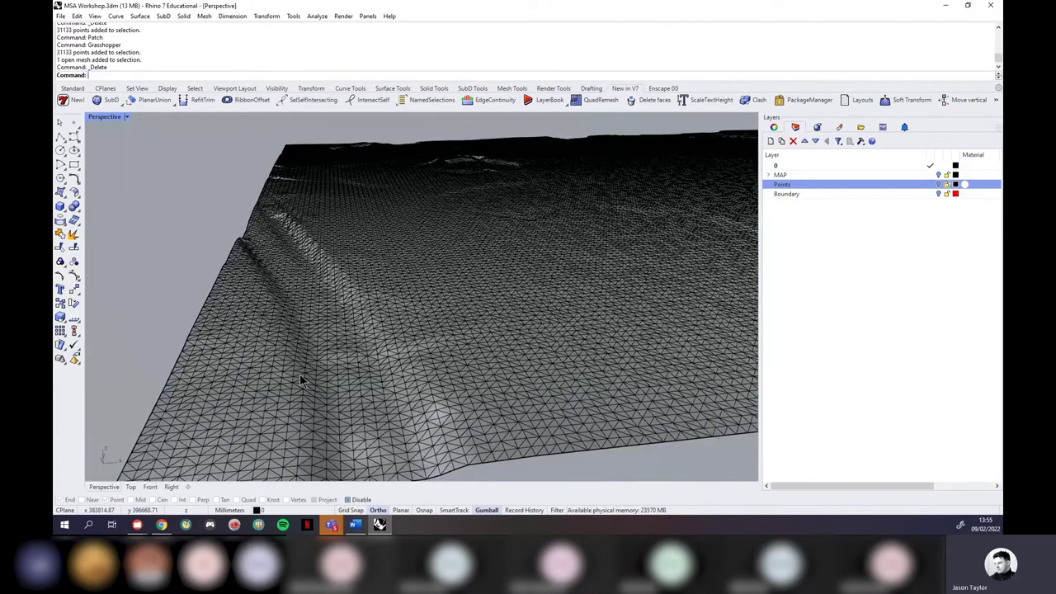
right_click_drag(301, 376, 307, 438)
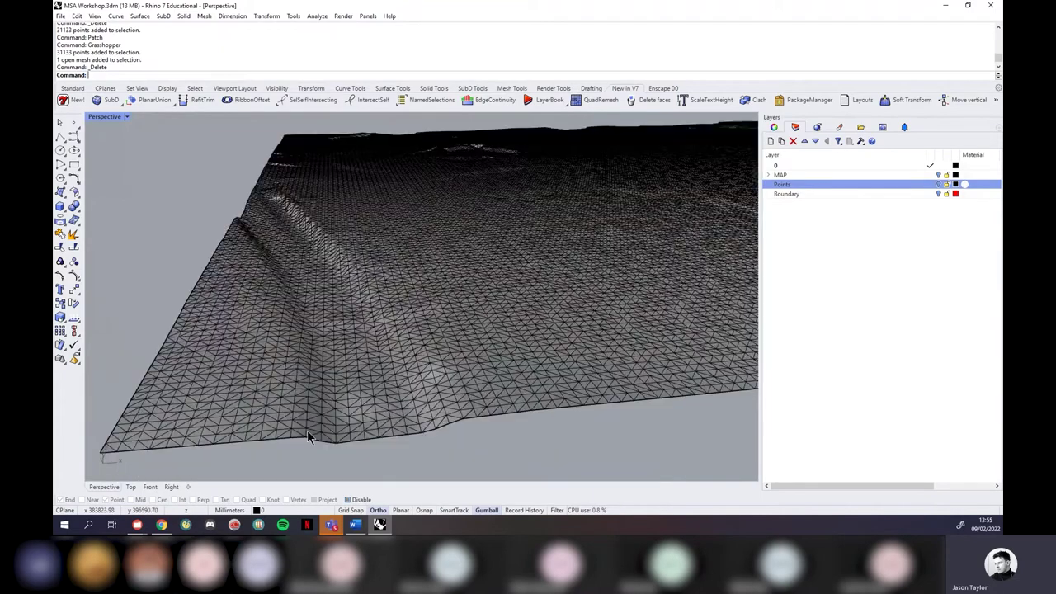
scroll(307, 437, "up", 2)
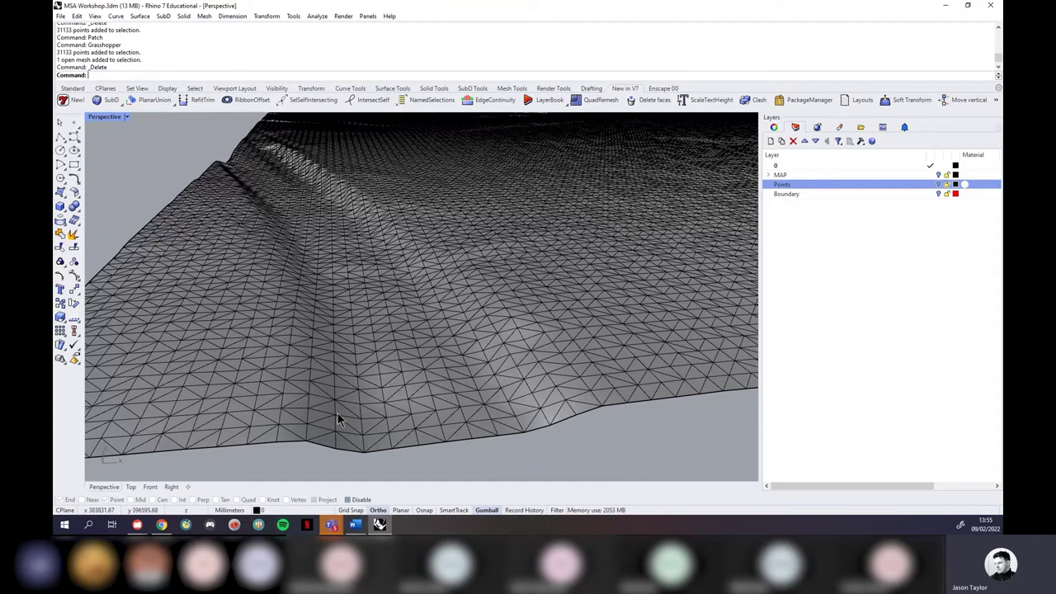
scroll(337, 413, "down", 2)
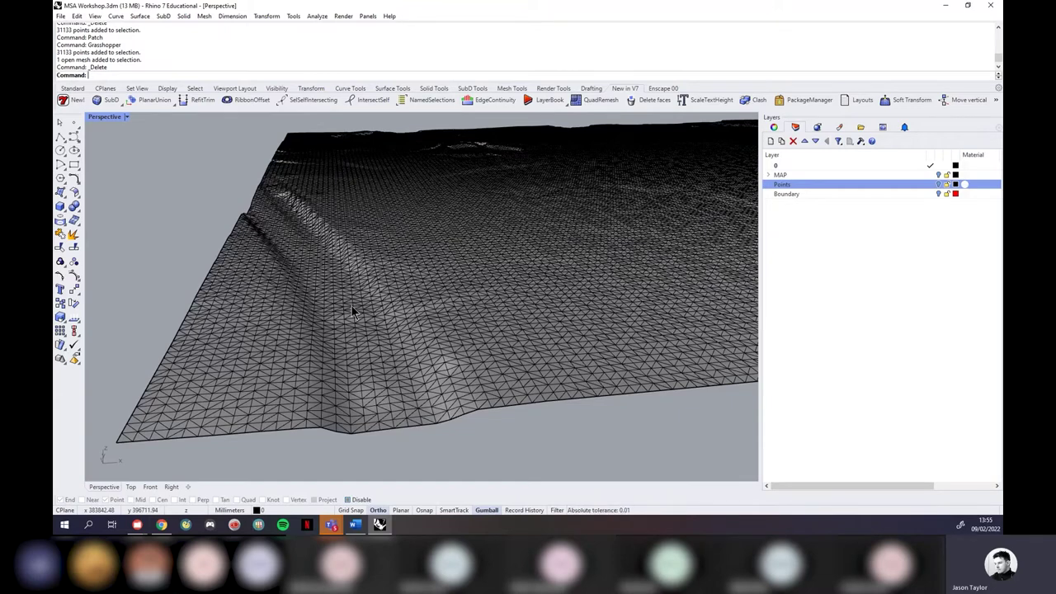
mouse_move(351, 304)
right_mouse_down()
mouse_move(388, 268)
mouse_move(351, 332)
mouse_move(387, 301)
mouse_move(461, 324)
mouse_move(512, 261)
mouse_move(387, 281)
mouse_move(288, 276)
mouse_move(319, 292)
right_mouse_up()
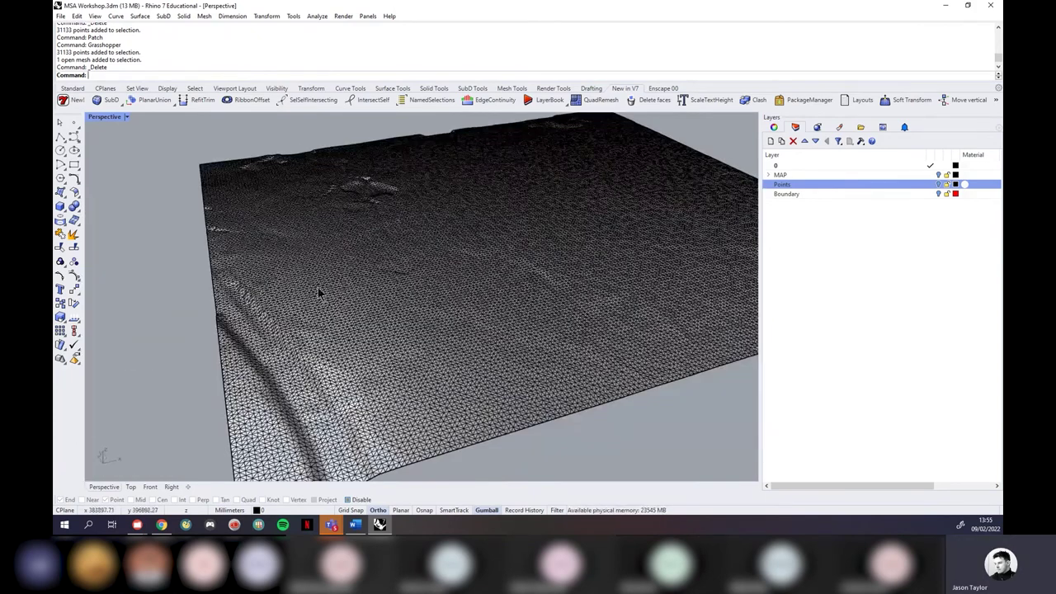
Step: View the terrain mesh in Rendered display mode, and return the Perspective view to Shaded
left_click(126, 117)
left_click(128, 173)
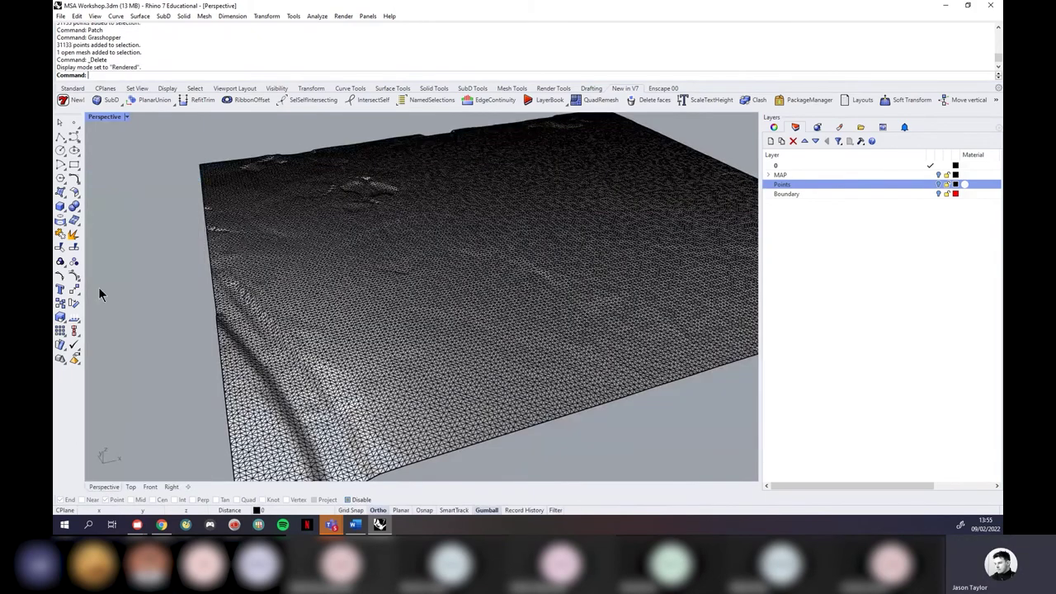
right_click_drag(278, 393, 170, 206)
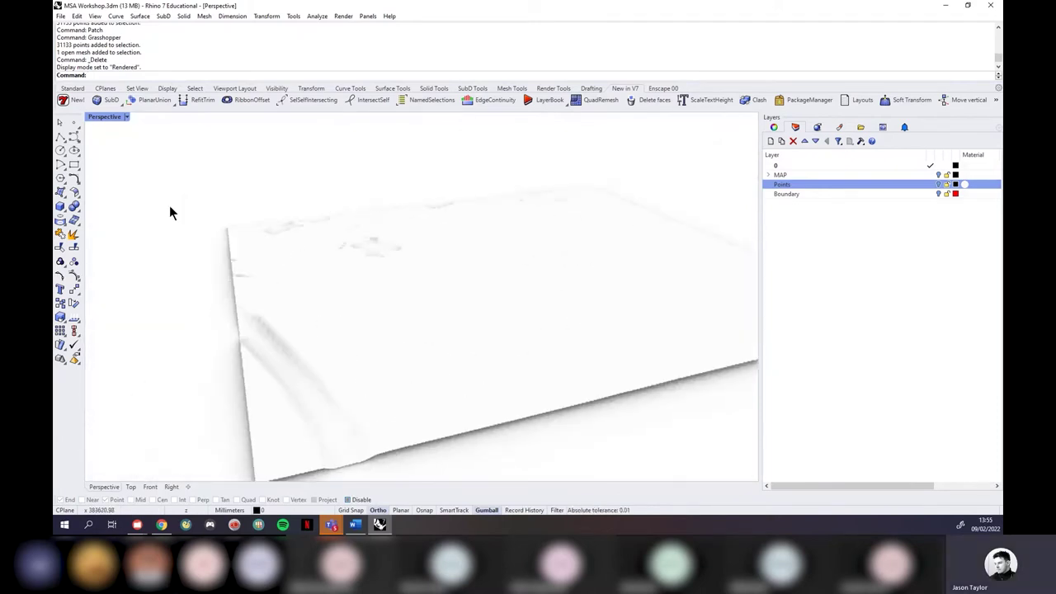
left_click(127, 118)
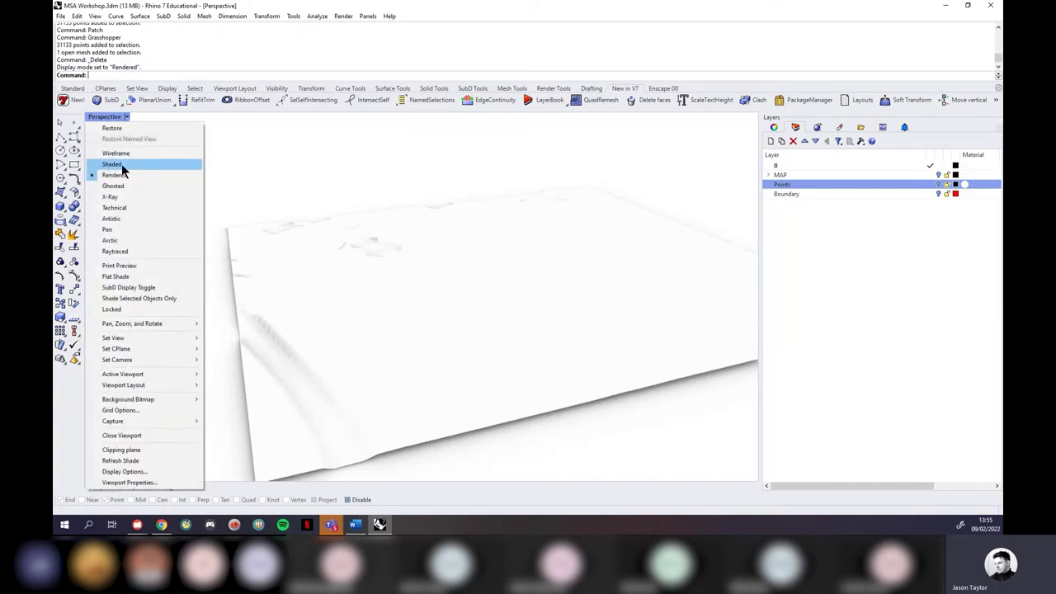
left_click(121, 163)
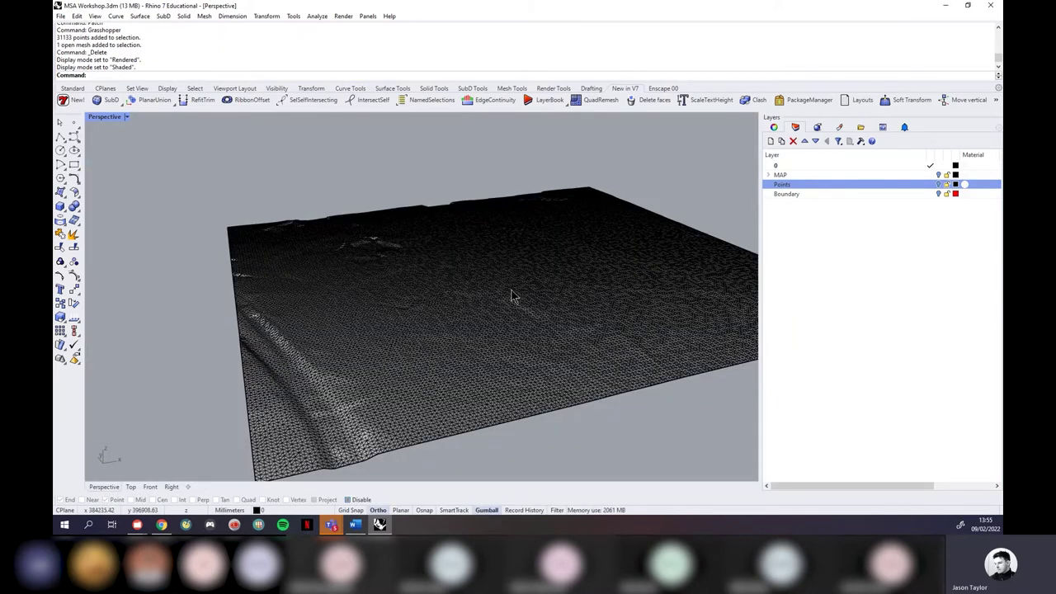
Step: Create a new Rhino layer named Terrain
scroll(322, 298, "down", 3)
right_click_drag(326, 307, 377, 314)
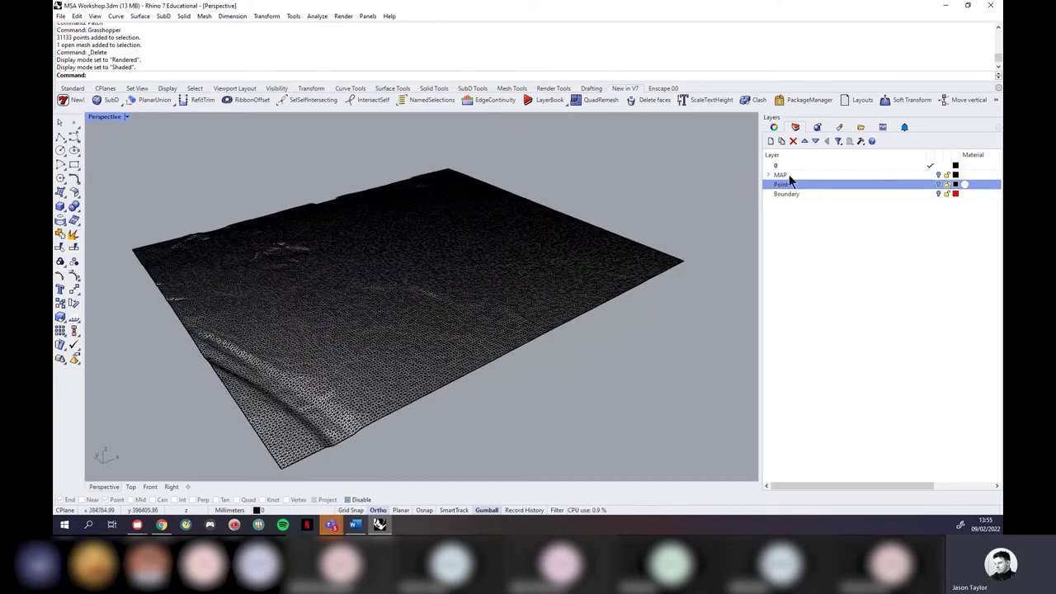
left_click(771, 145)
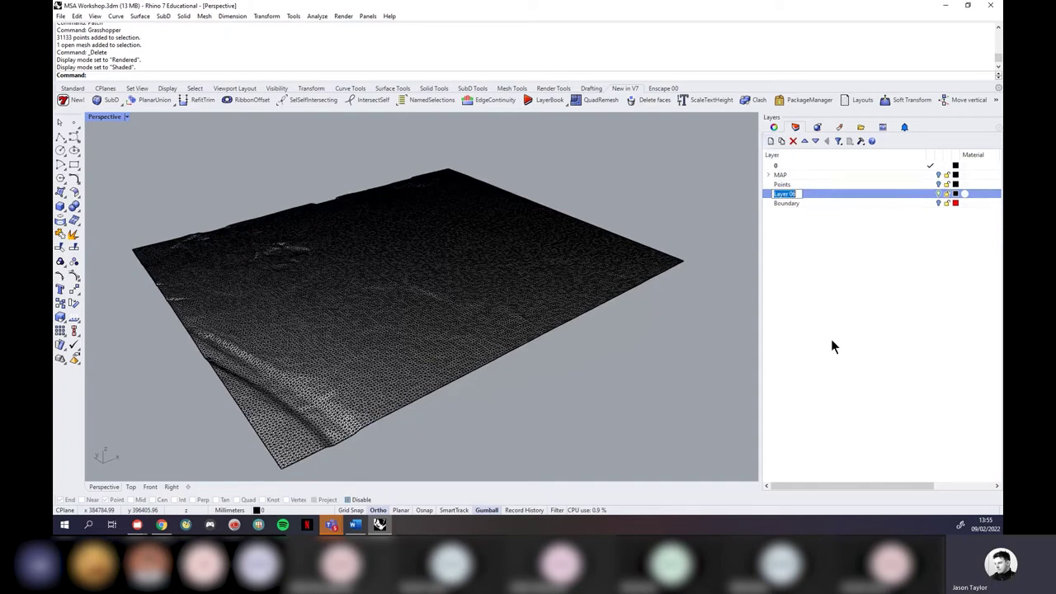
type("Terrain")
key("Return")
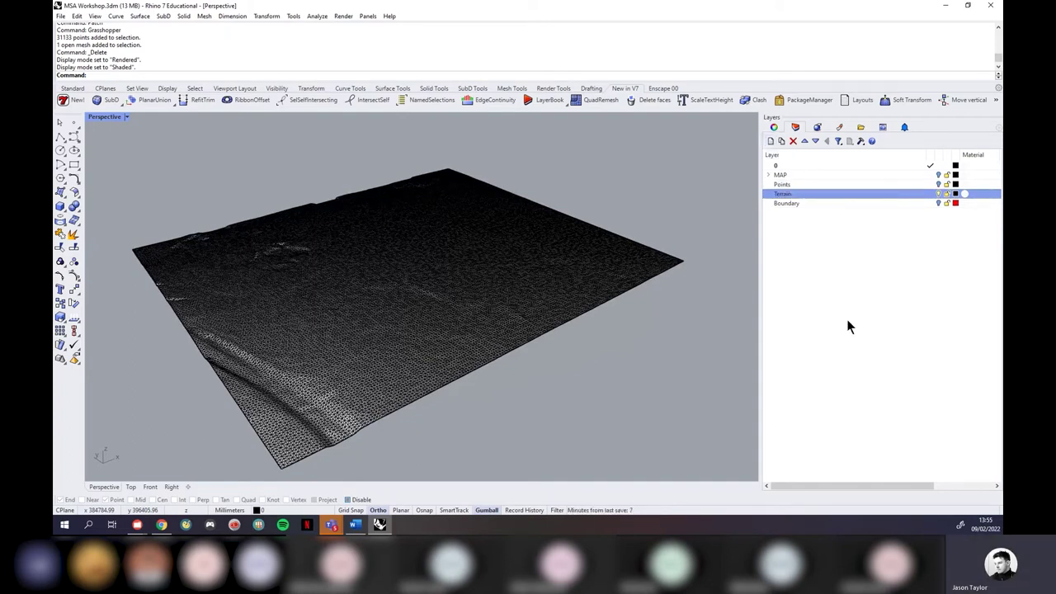
Step: Move the baked terrain mesh onto the Terrain layer, and check the assignment by switching that layer off and back on
left_click(546, 266)
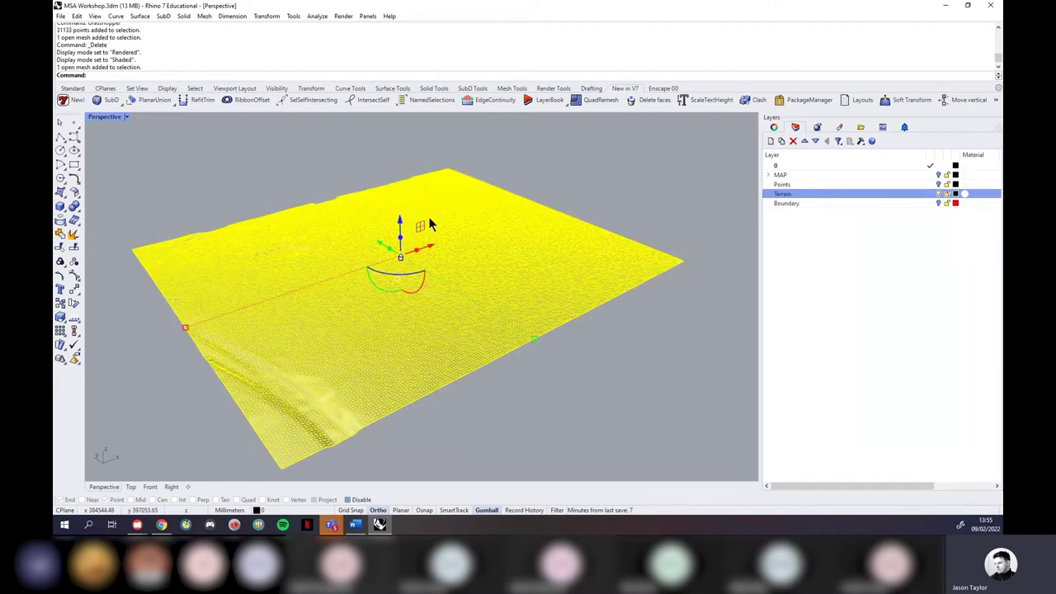
right_click(796, 192)
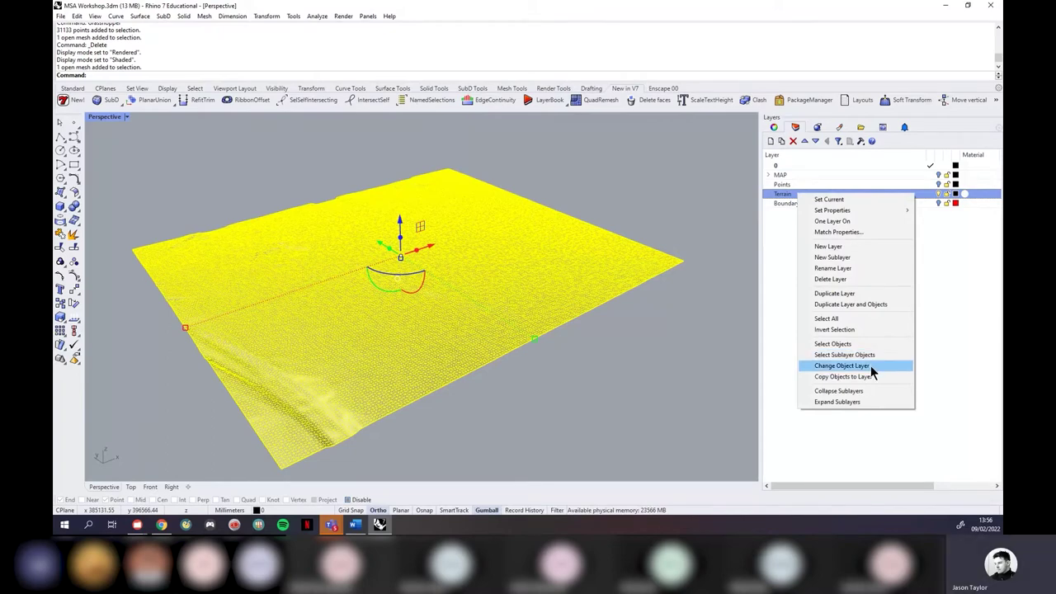
left_click(870, 367)
left_click(660, 349)
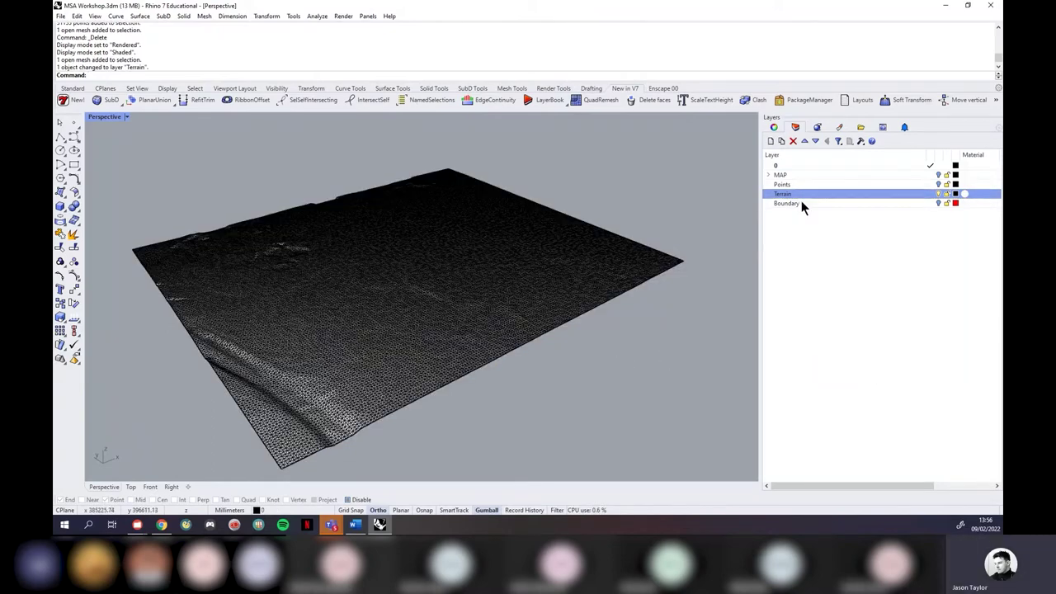
left_click(938, 193)
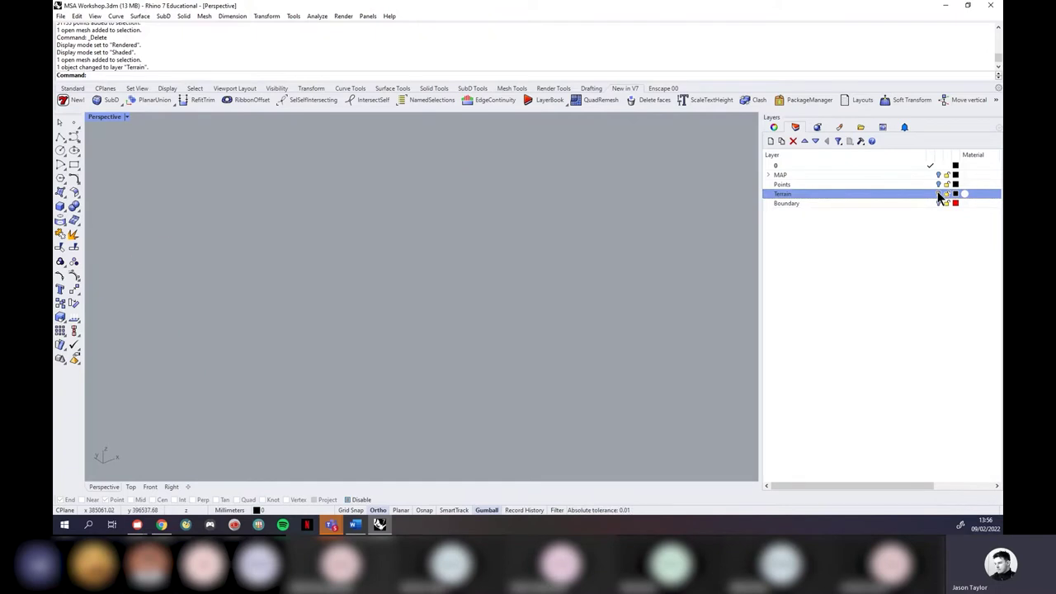
left_click(938, 194)
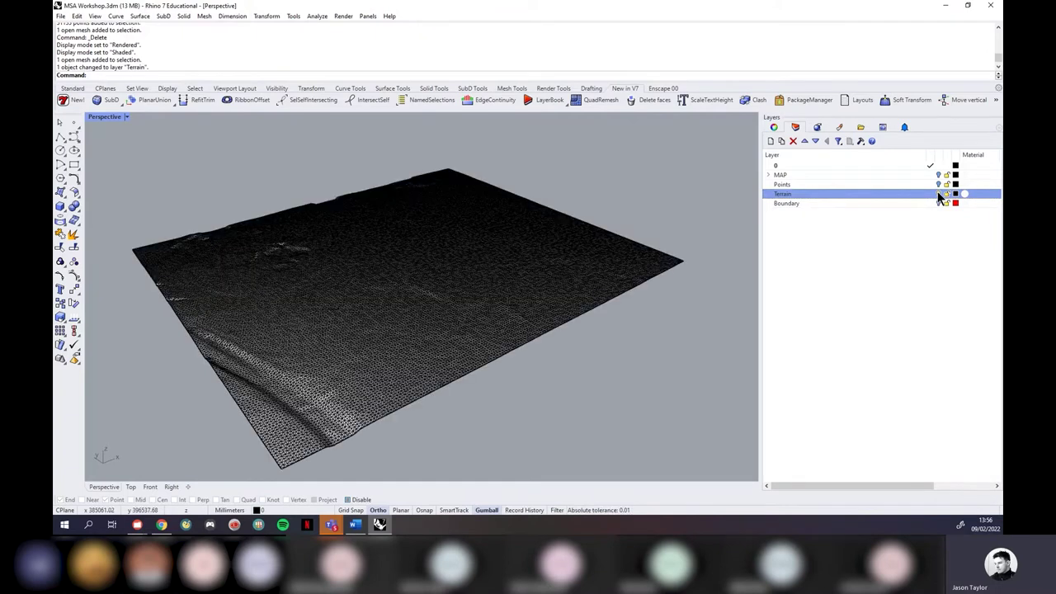
left_click(815, 285)
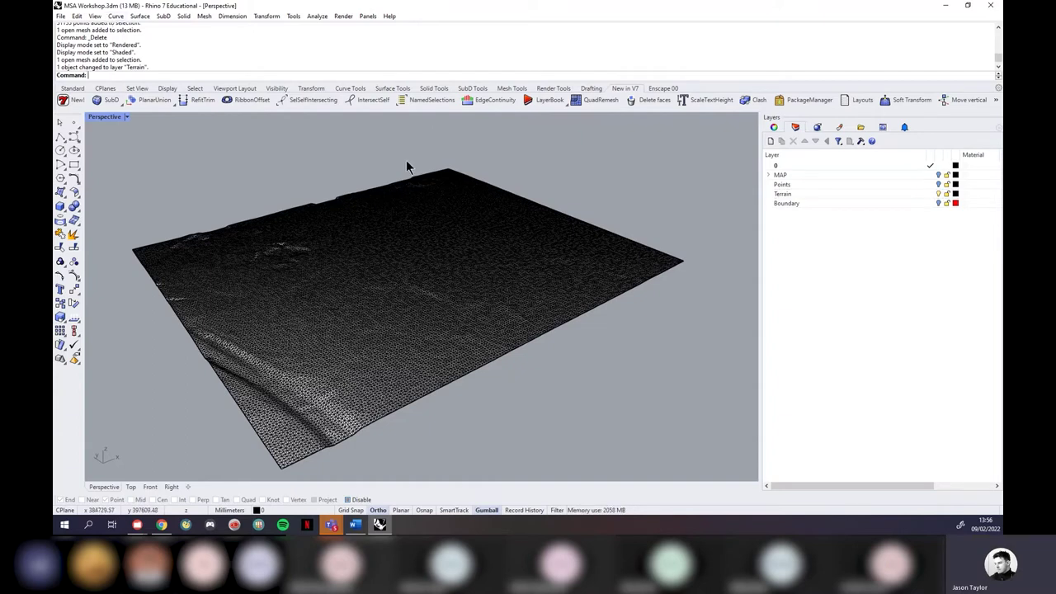
Step: Delete the Points layer together with all the point objects on it
left_click(781, 185)
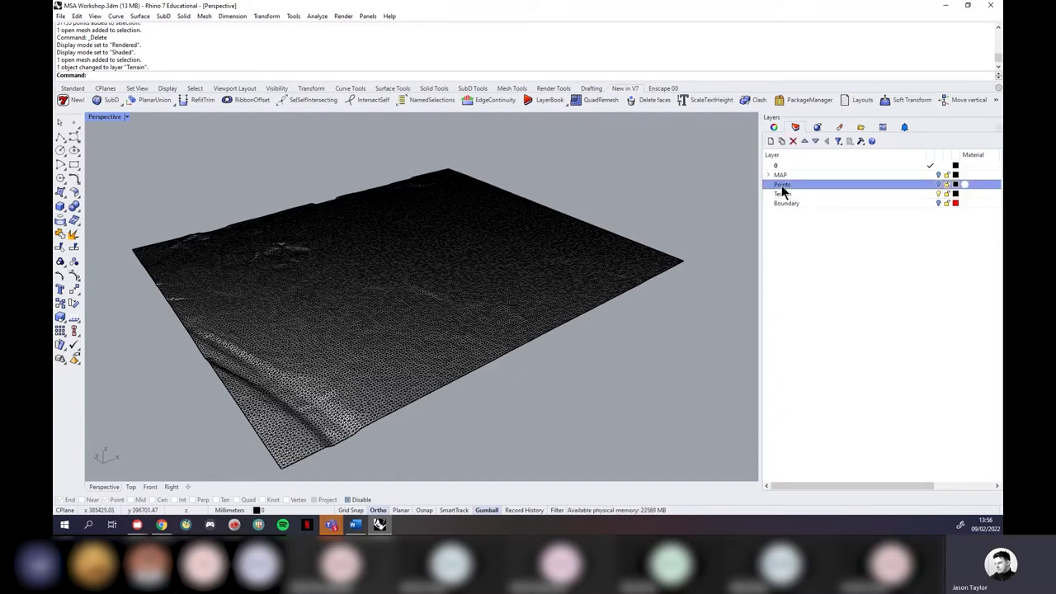
key("Delete")
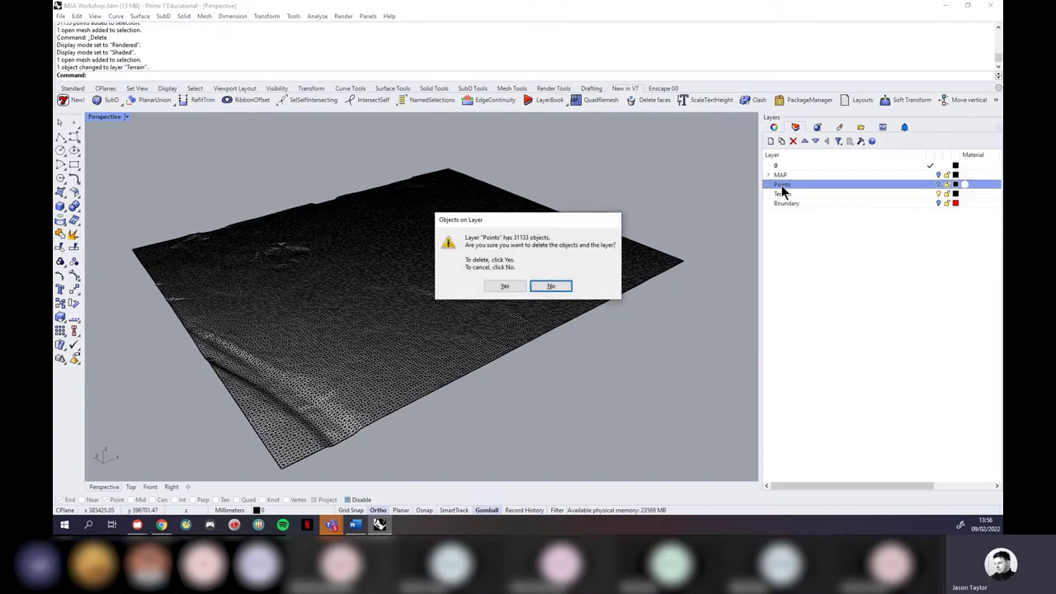
left_click(504, 286)
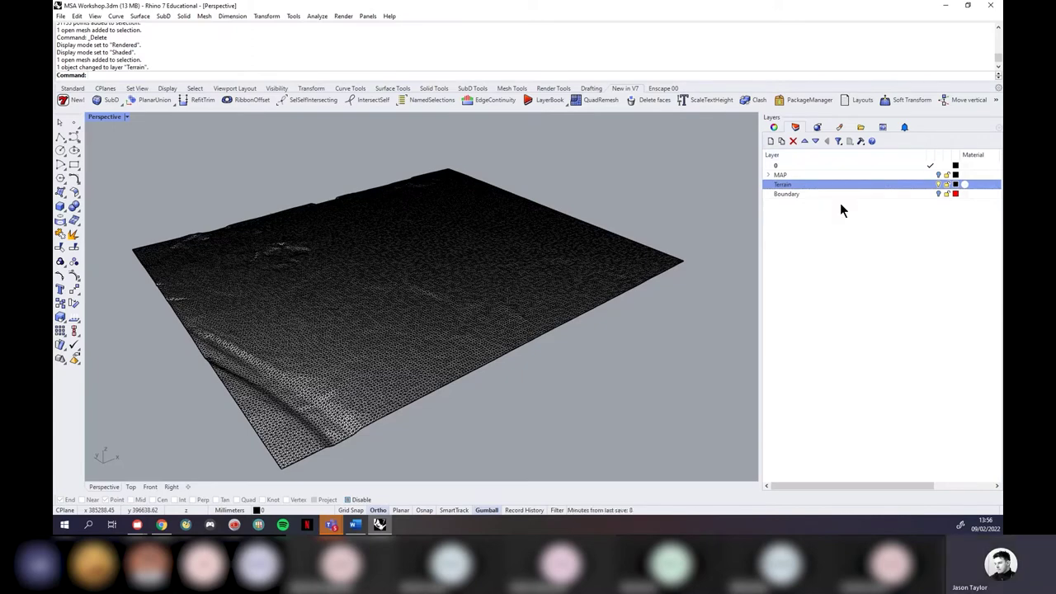
Step: Maximise the Top view in place of Perspective, and turn on the Boundary layer
right_click_drag(448, 179, 464, 198)
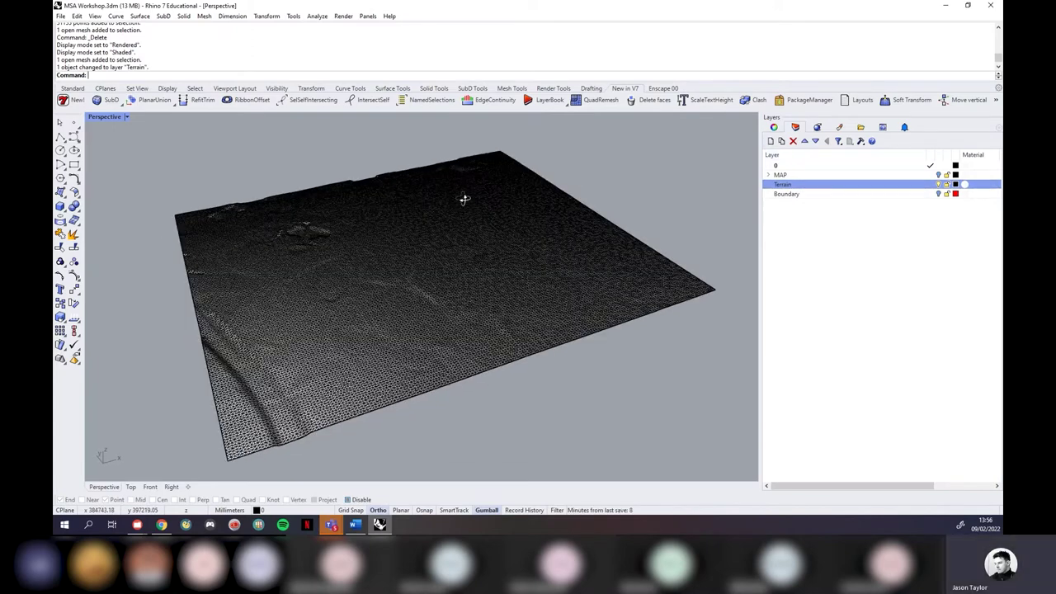
left_click(127, 117)
left_click(128, 126)
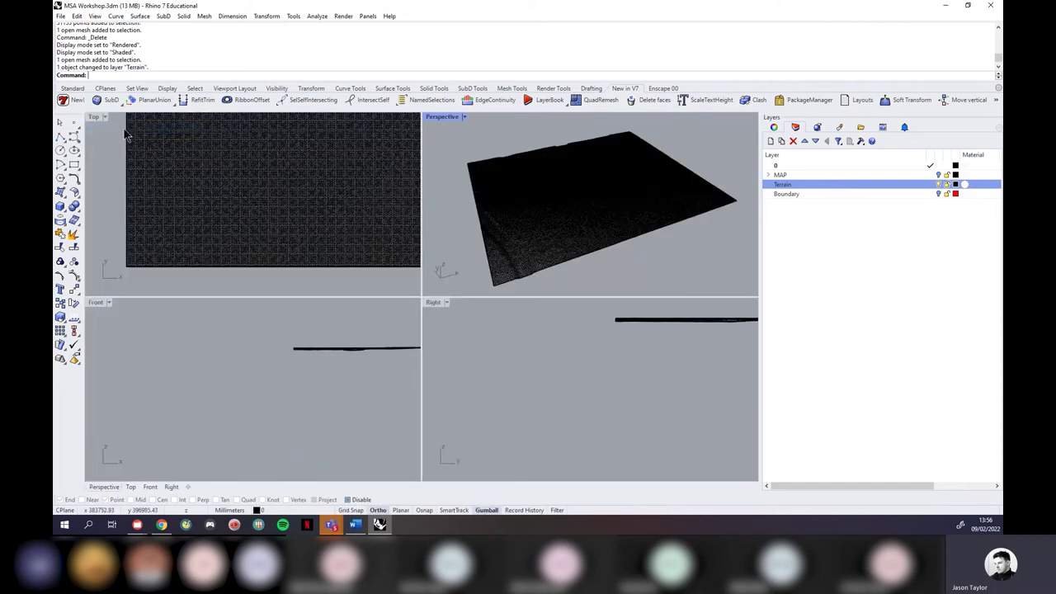
left_click(105, 118)
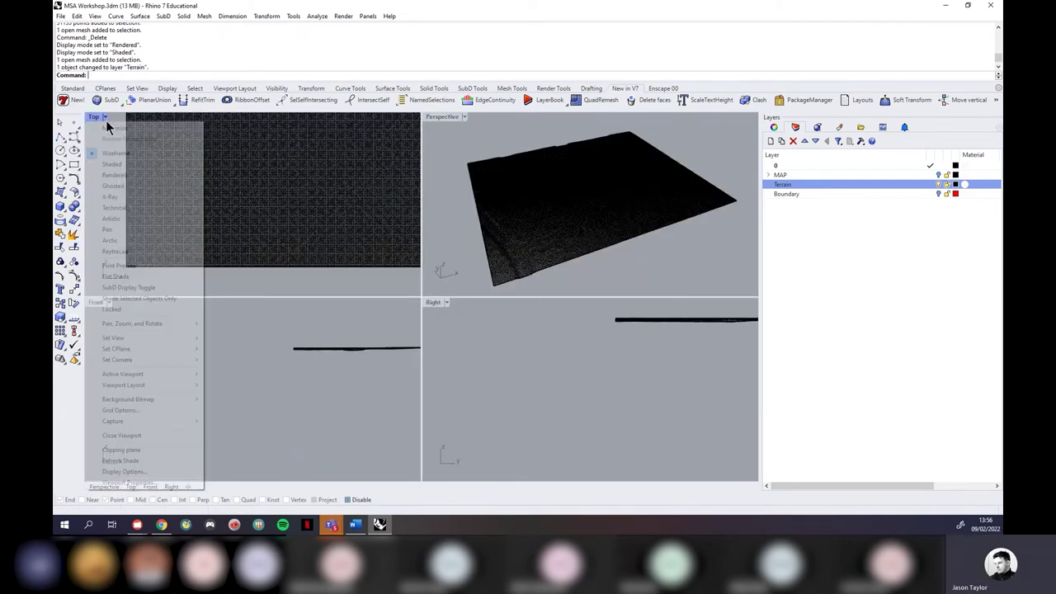
left_click(109, 128)
scroll(200, 382, "down", 3)
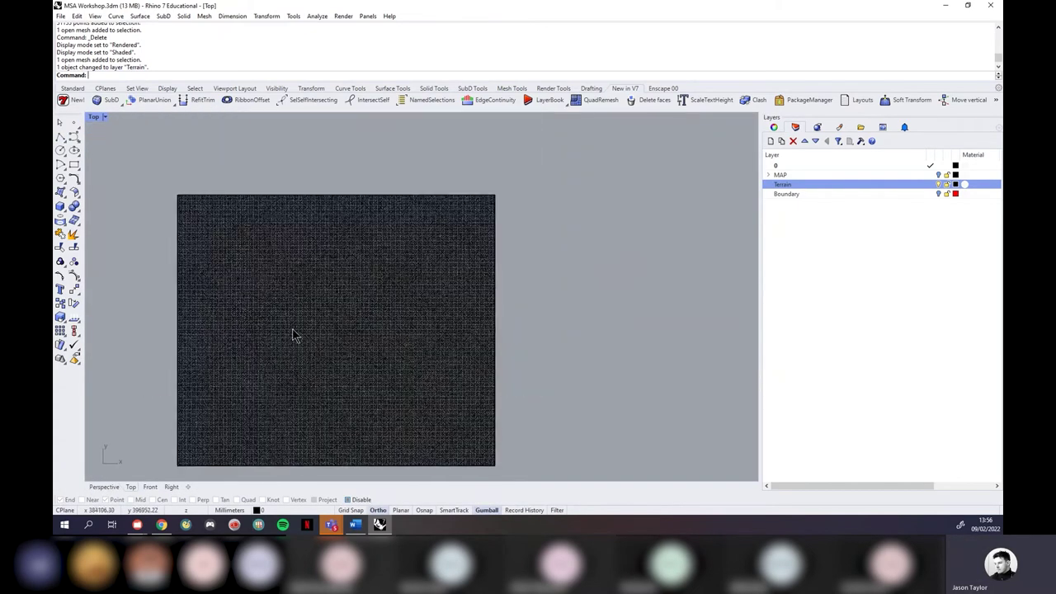
left_click(939, 193)
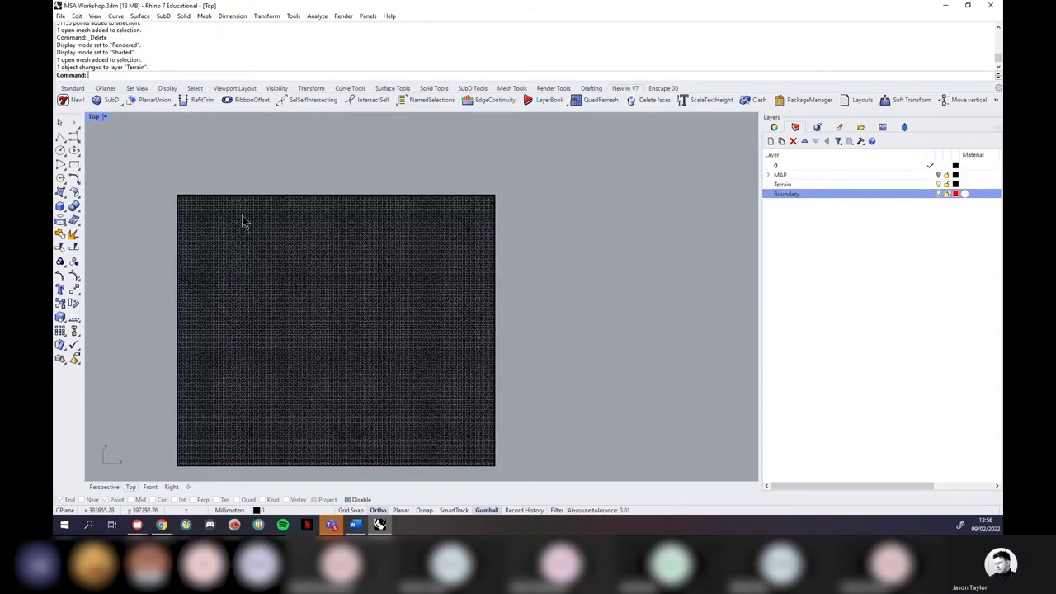
Step: Examine how far the terrain mesh extends beyond the red boundary rectangle at its upper-left corner in the Top view
scroll(243, 221, "up", 5)
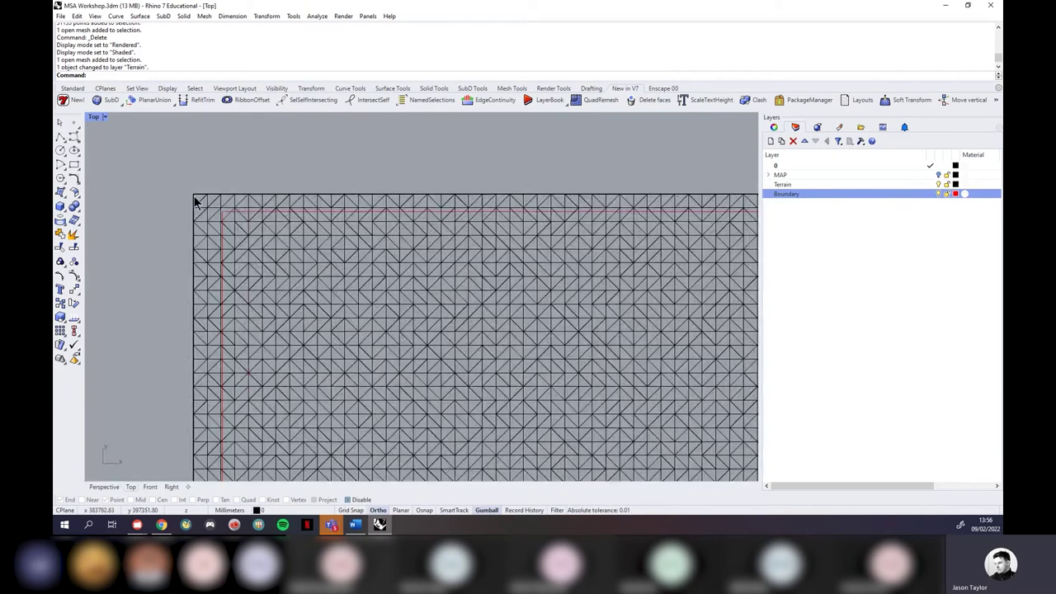
scroll(216, 210, "up", 1)
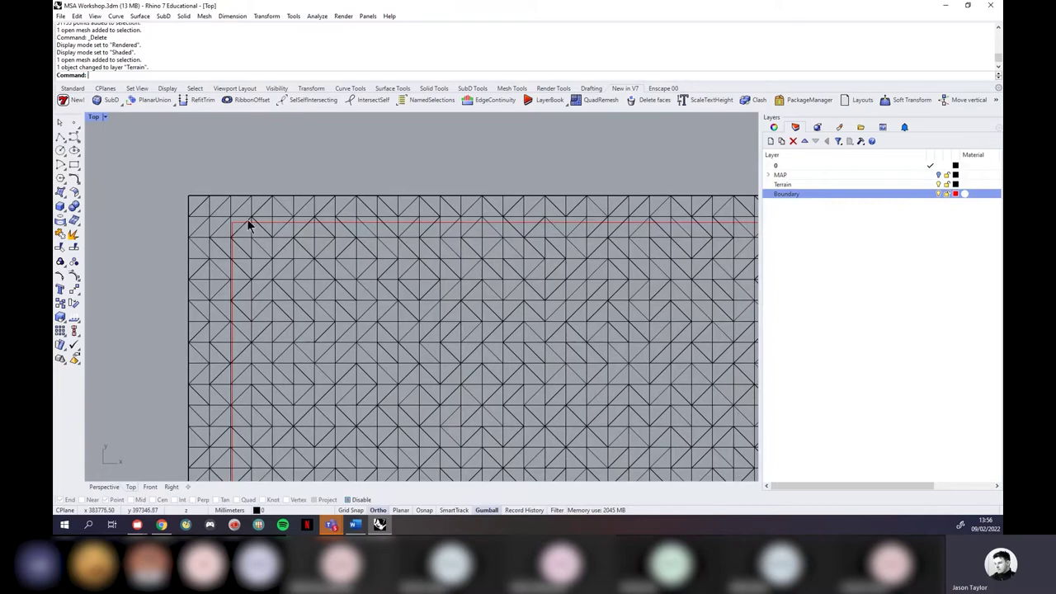
scroll(245, 222, "down", 3)
scroll(234, 208, "up", 1)
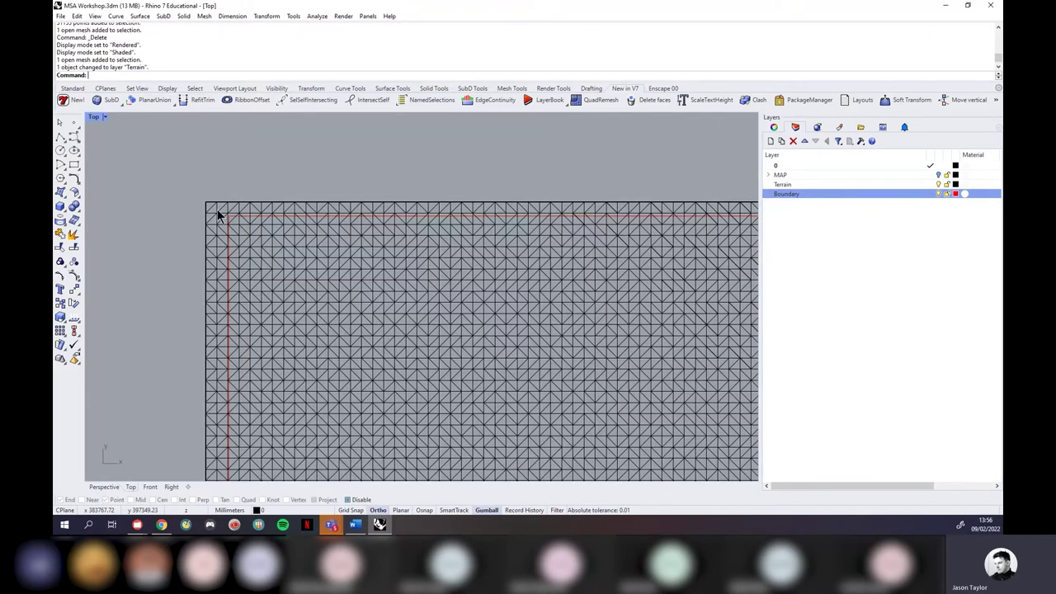
scroll(228, 212, "up", 2)
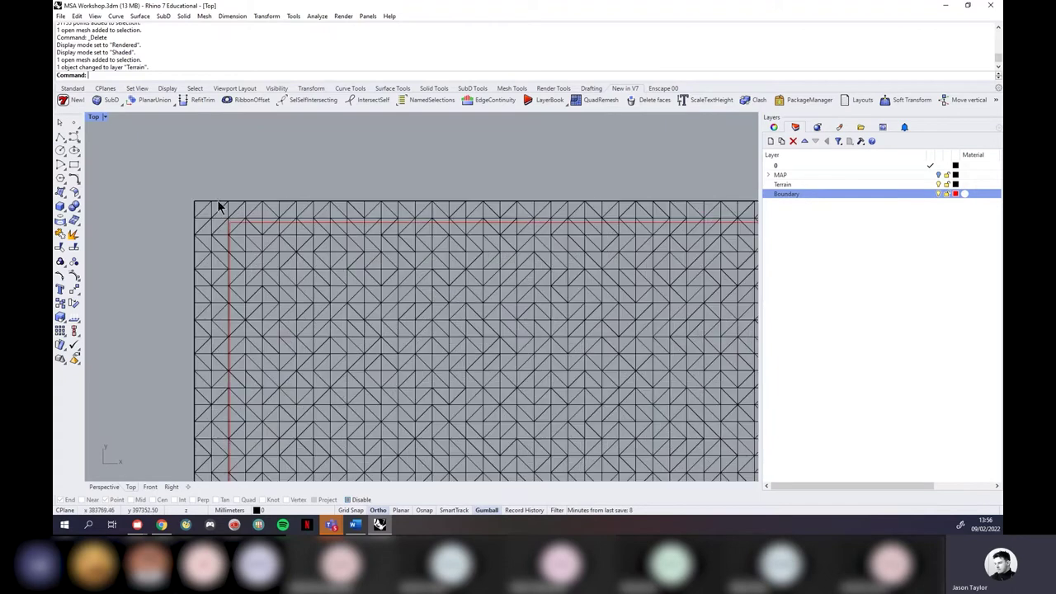
scroll(240, 224, "up", 1)
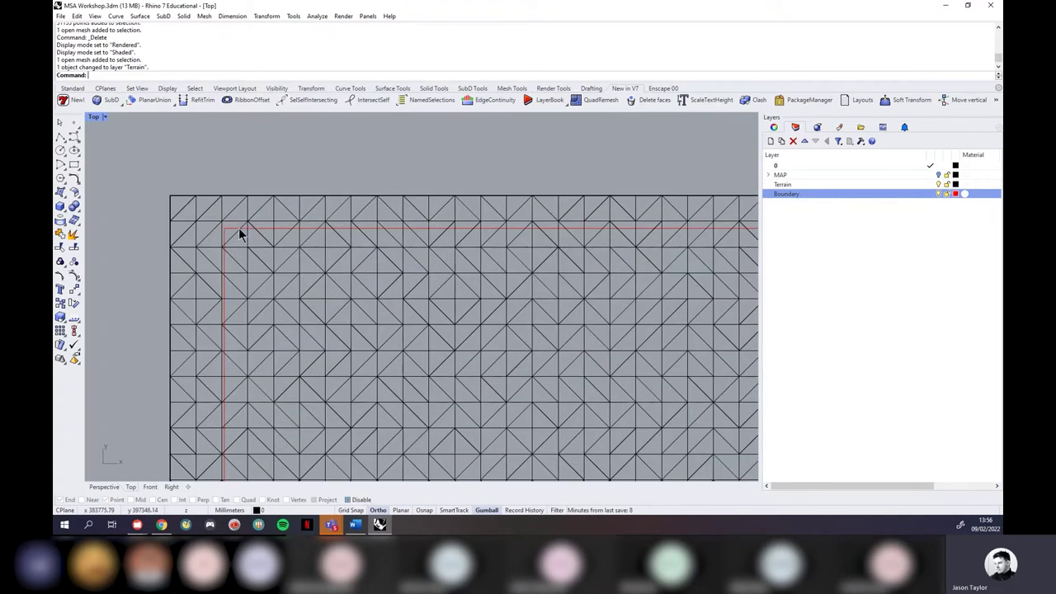
scroll(235, 223, "down", 2)
left_click(223, 215)
left_click(270, 166)
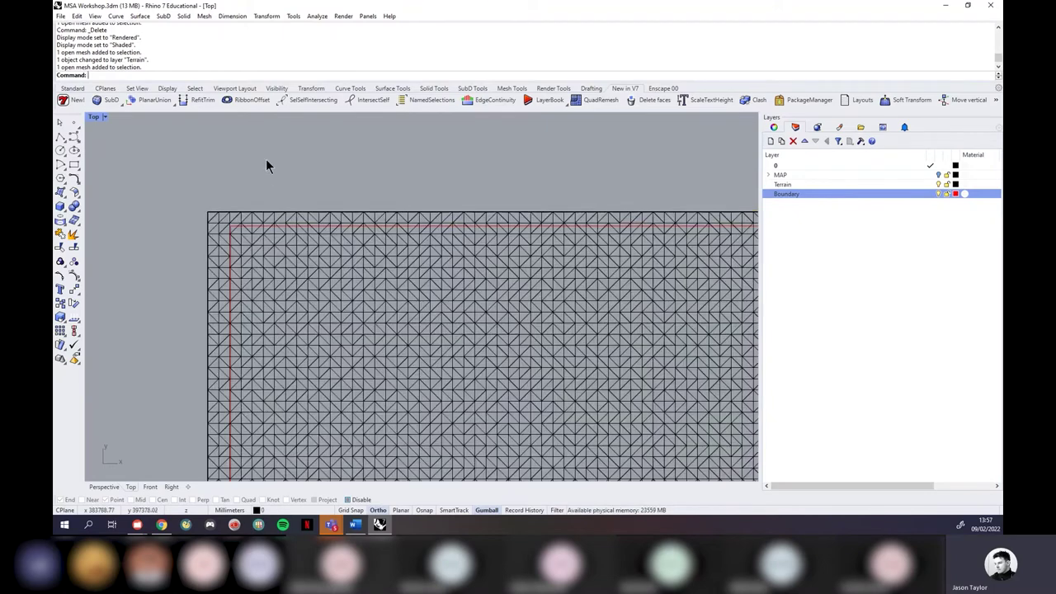
left_click(210, 220)
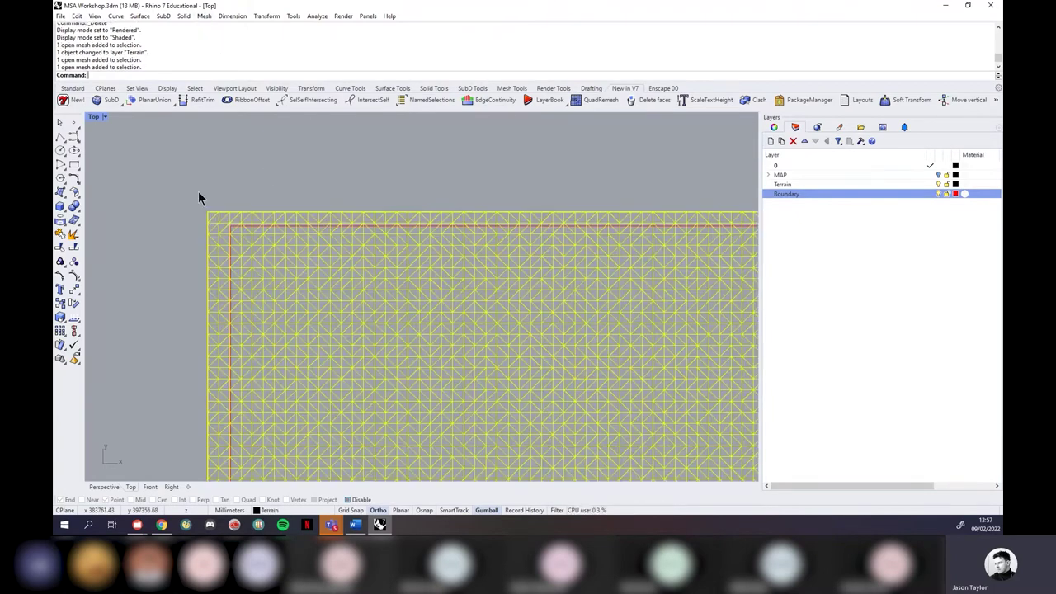
left_click(127, 155)
Step: Trim away the part of the terrain mesh outside the boundary rectangle with Mesh Trim, using the rectangle as cutting object, and inspect the trimmed corners
left_click(203, 15)
mouse_move(267, 183)
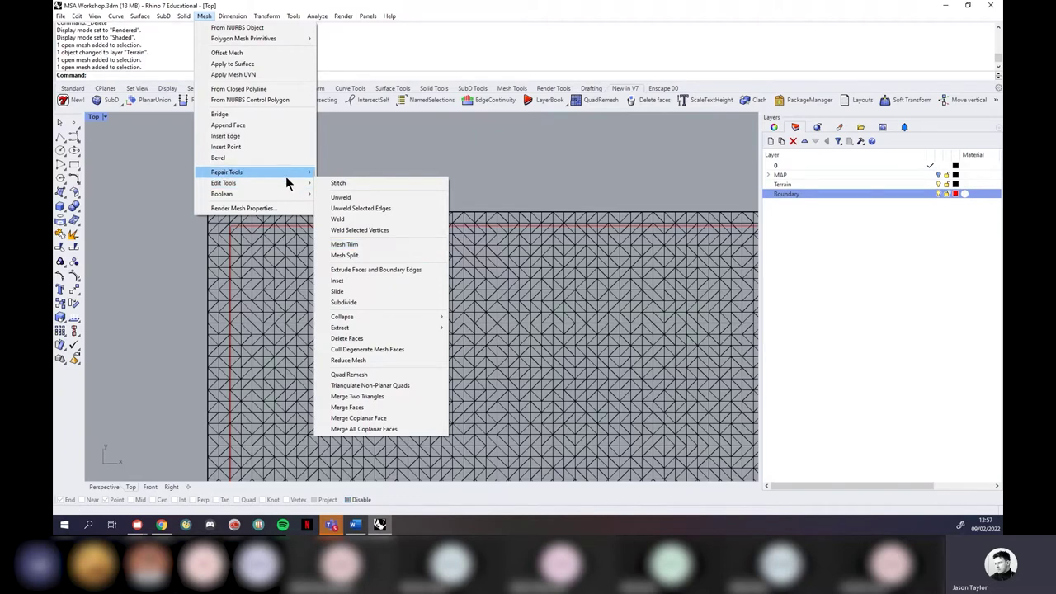
left_click(363, 244)
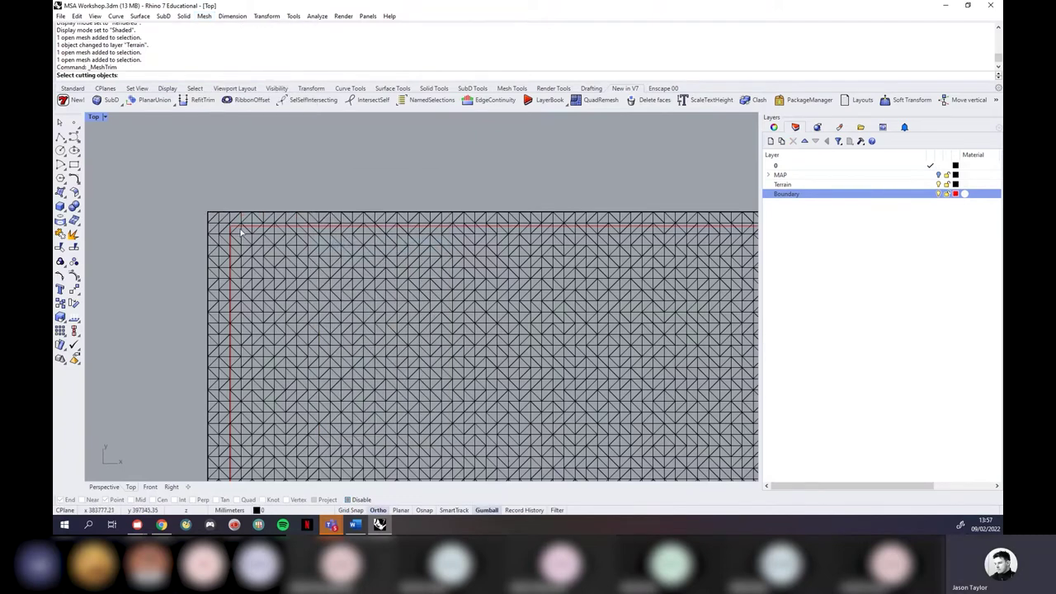
scroll(232, 229, "up", 3)
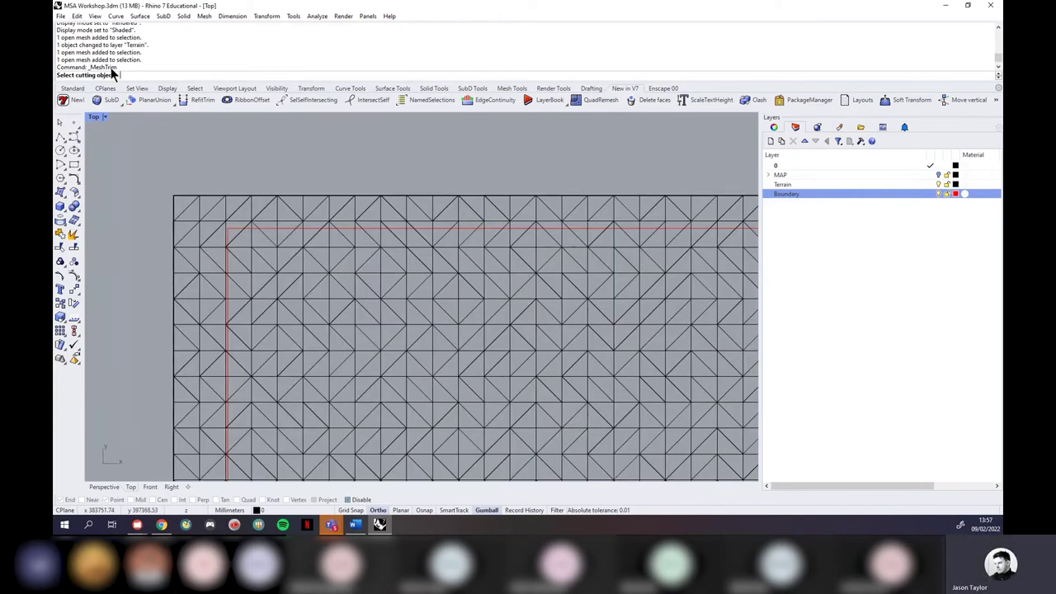
left_click(234, 231)
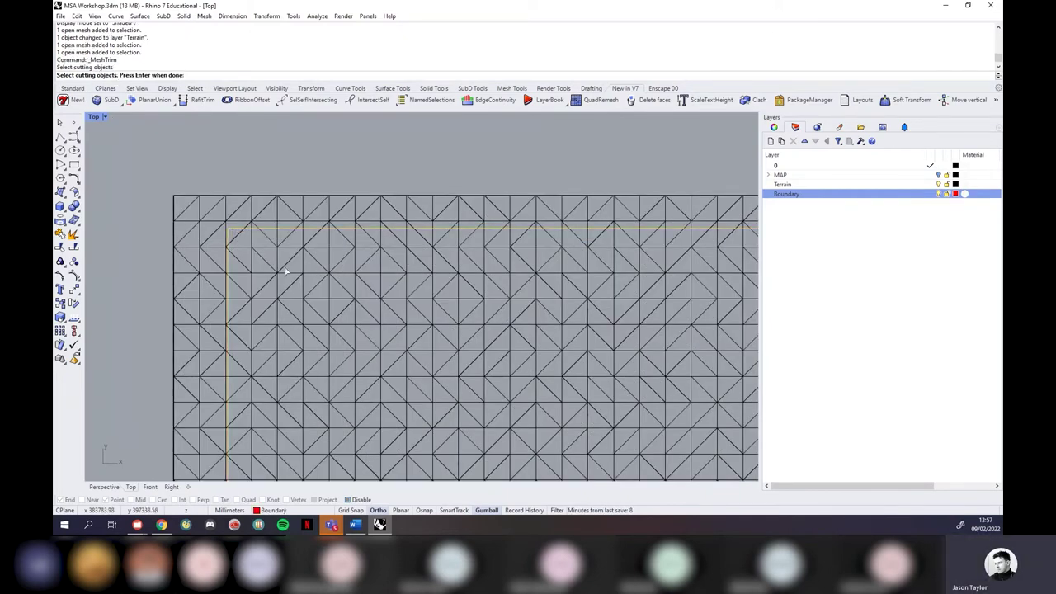
key("Return")
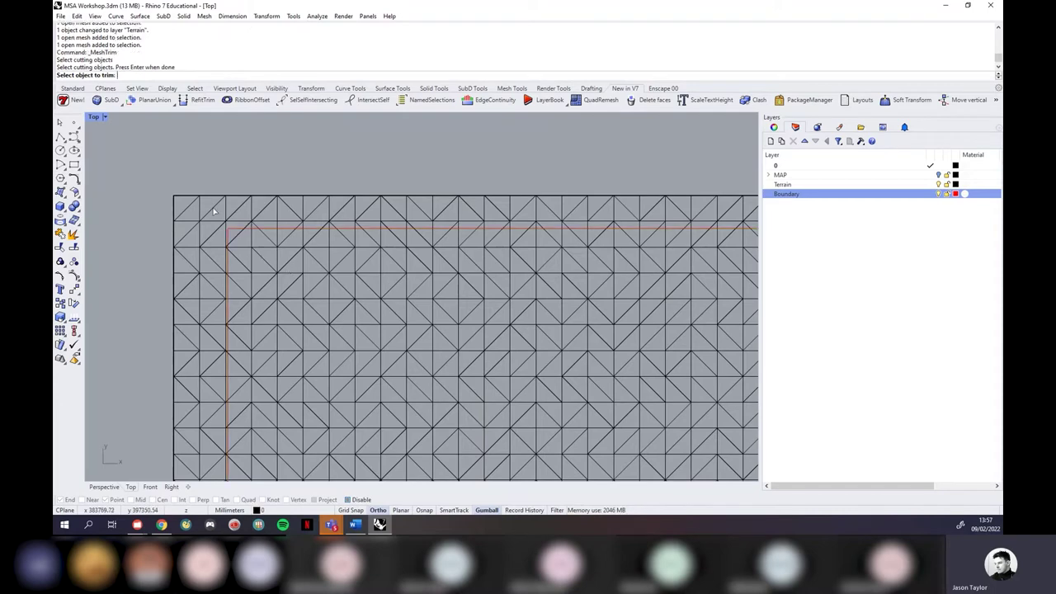
left_click(214, 213)
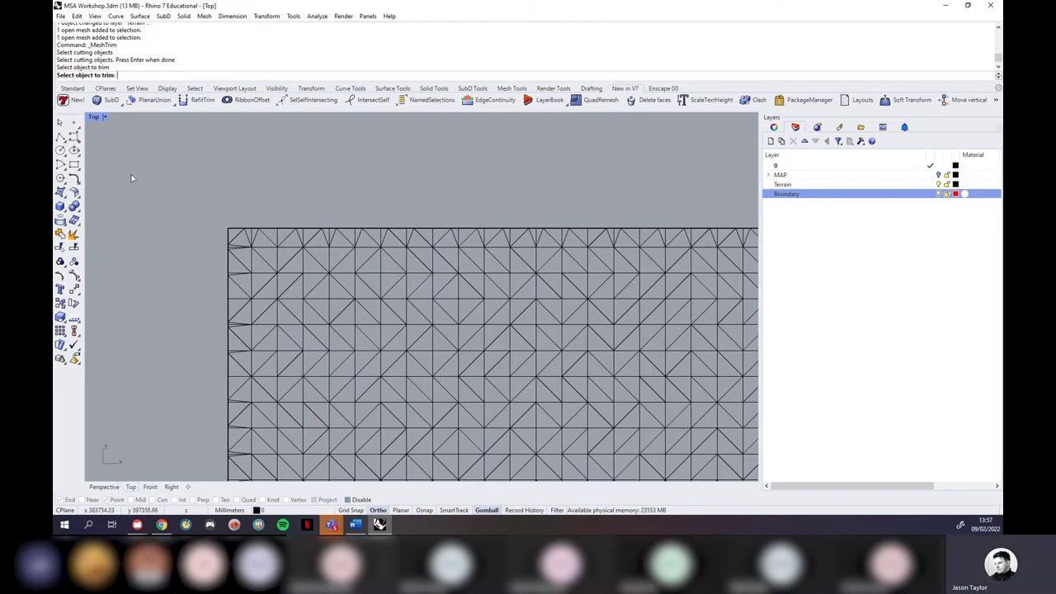
key("Return")
scroll(139, 169, "down", 5)
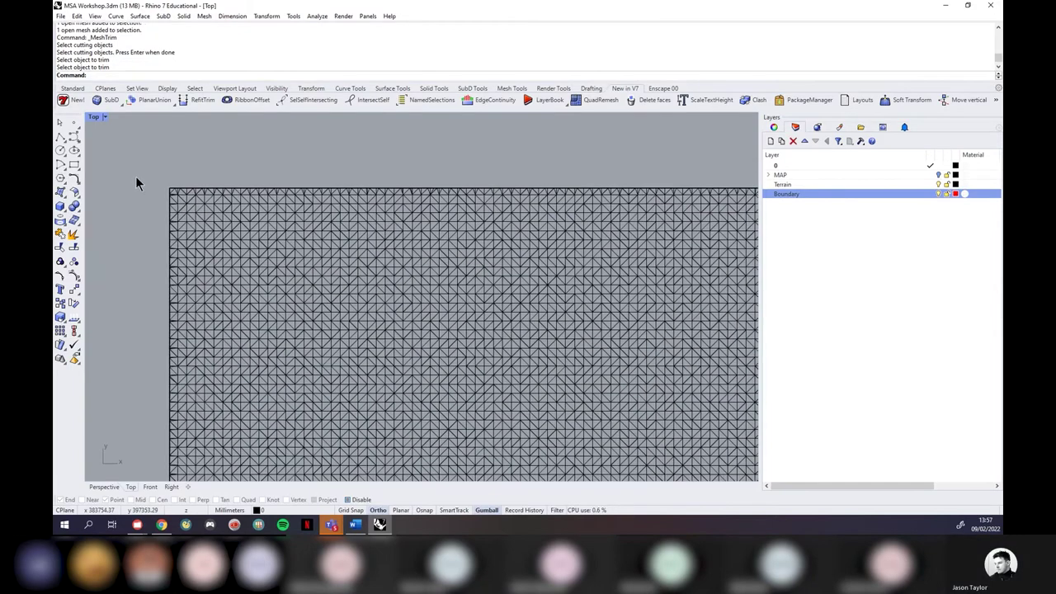
scroll(568, 190, "up", 5)
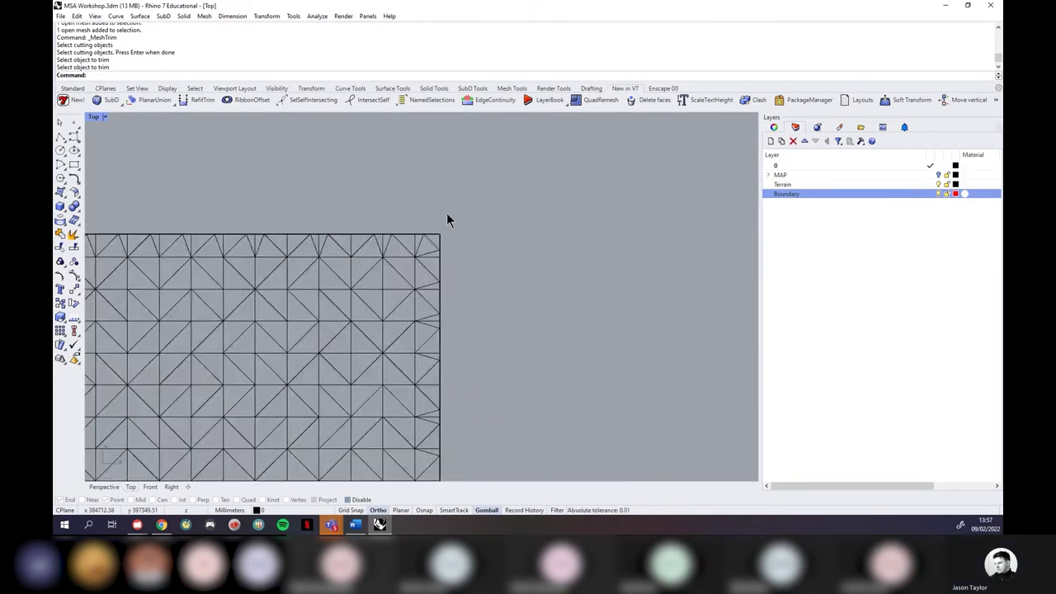
scroll(573, 222, "down", 3)
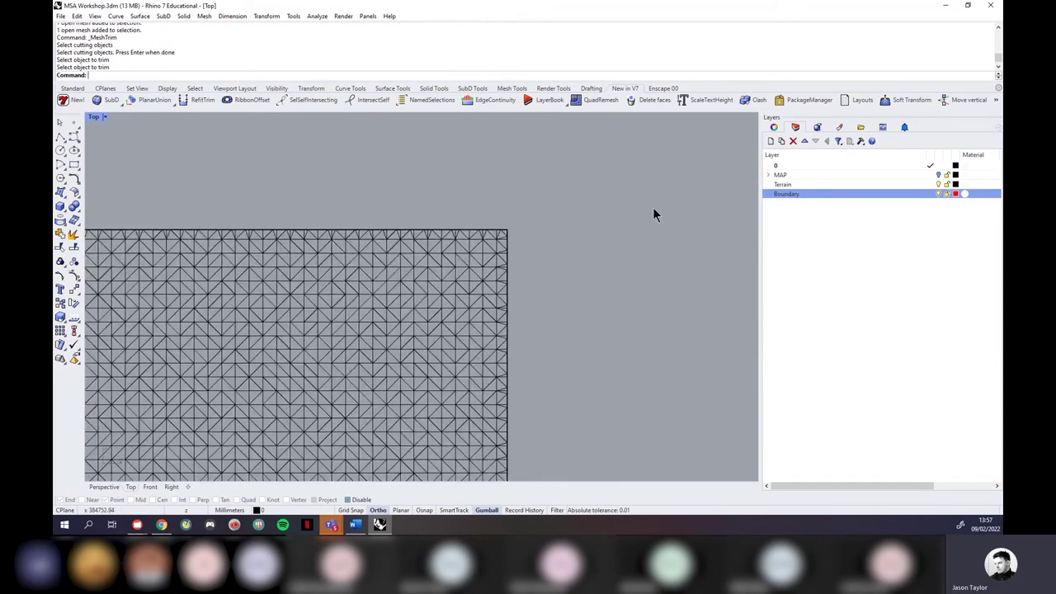
Step: Turn on the MAP layer to compare its linework with the trimmed terrain, and save the Rhino file
left_click(941, 176)
scroll(614, 244, "down", 4)
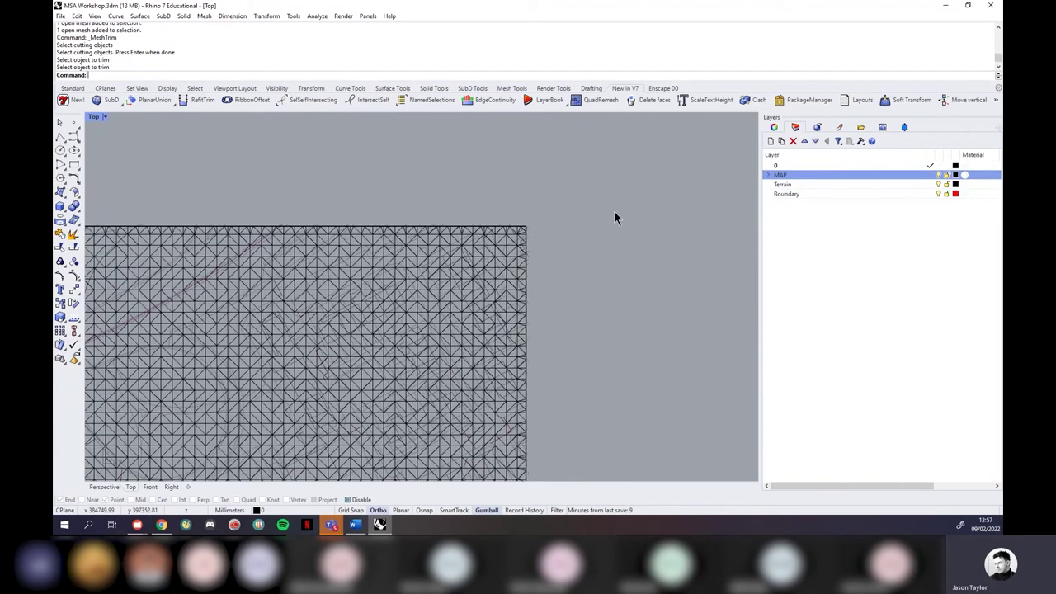
scroll(499, 314, "up", 5)
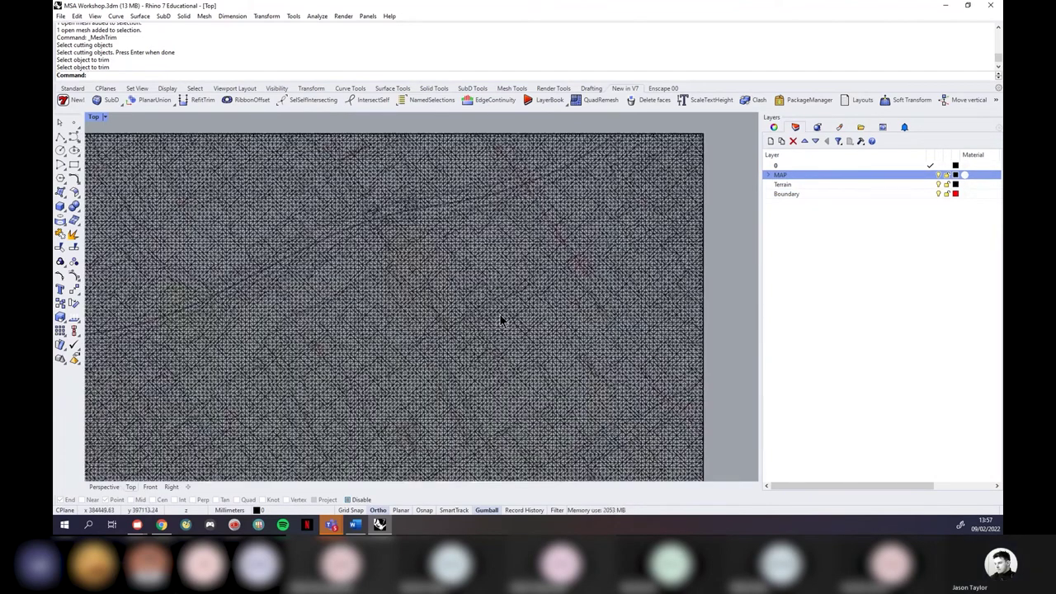
scroll(458, 240, "down", 6)
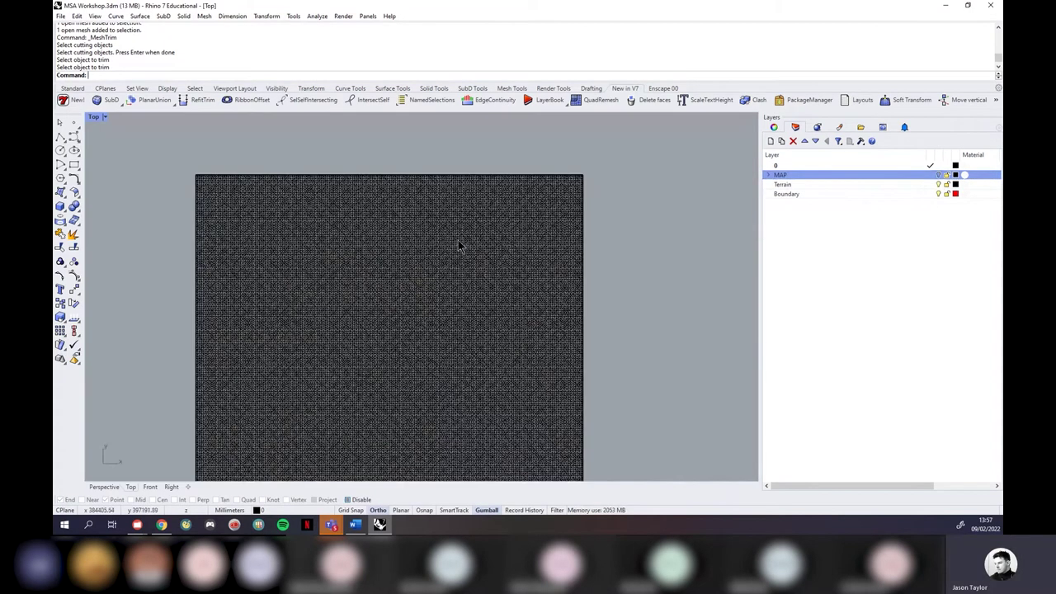
scroll(458, 257, "up", 3)
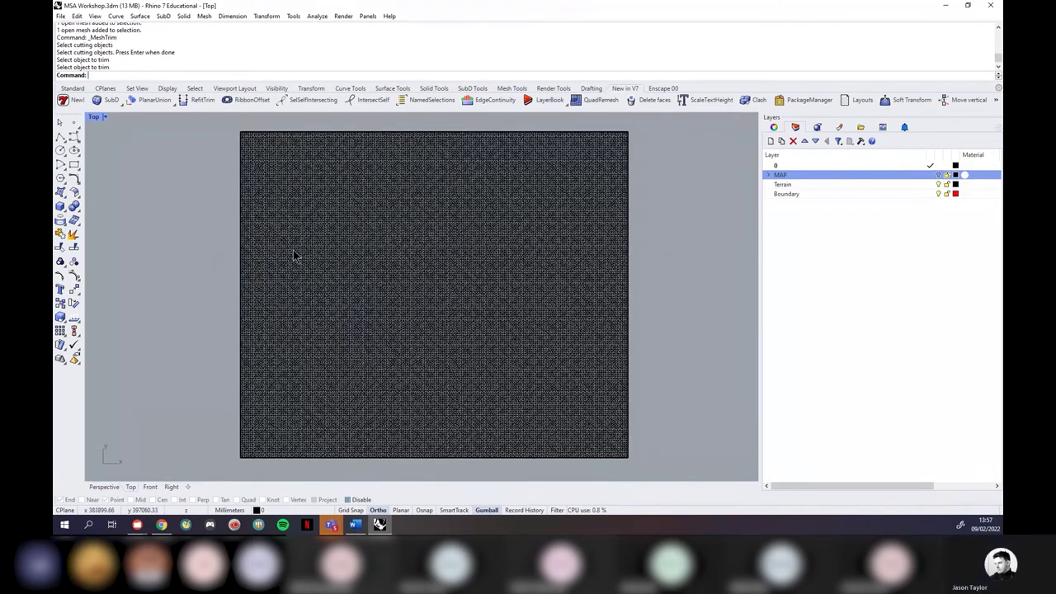
left_click(60, 15)
left_click(78, 64)
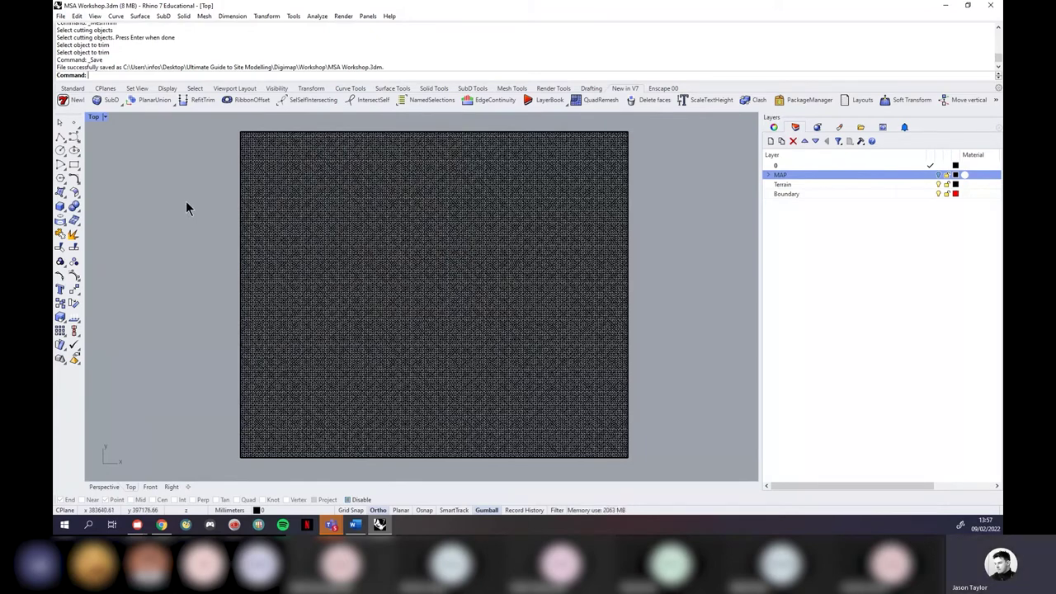
Step: Restore the four-viewport layout and frame the terrain and map from end to end in the Front view
left_click(105, 119)
left_click(111, 128)
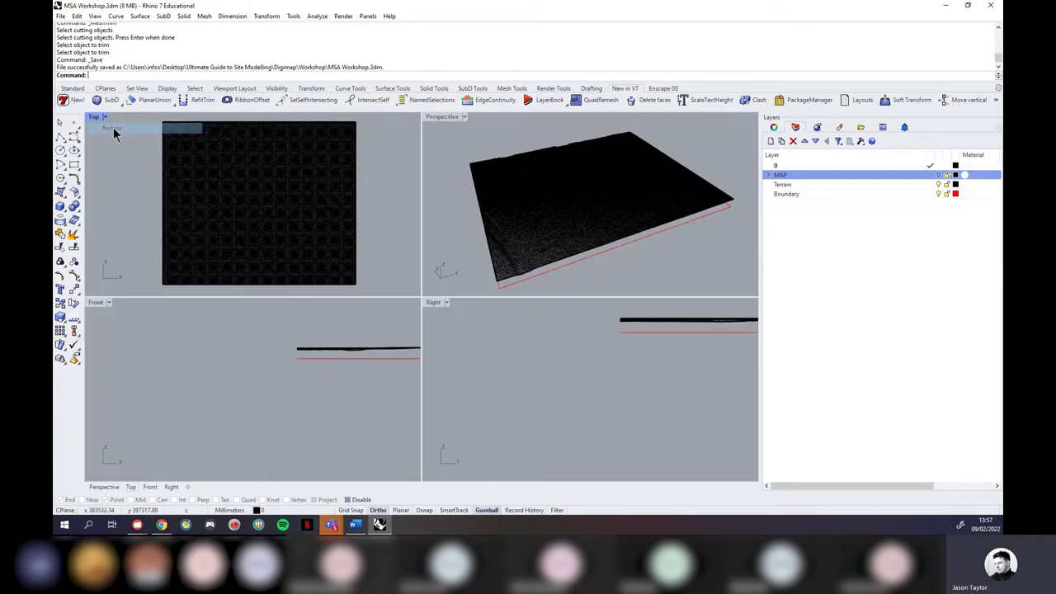
left_click(164, 327)
scroll(363, 338, "up", 3)
scroll(371, 340, "down", 1)
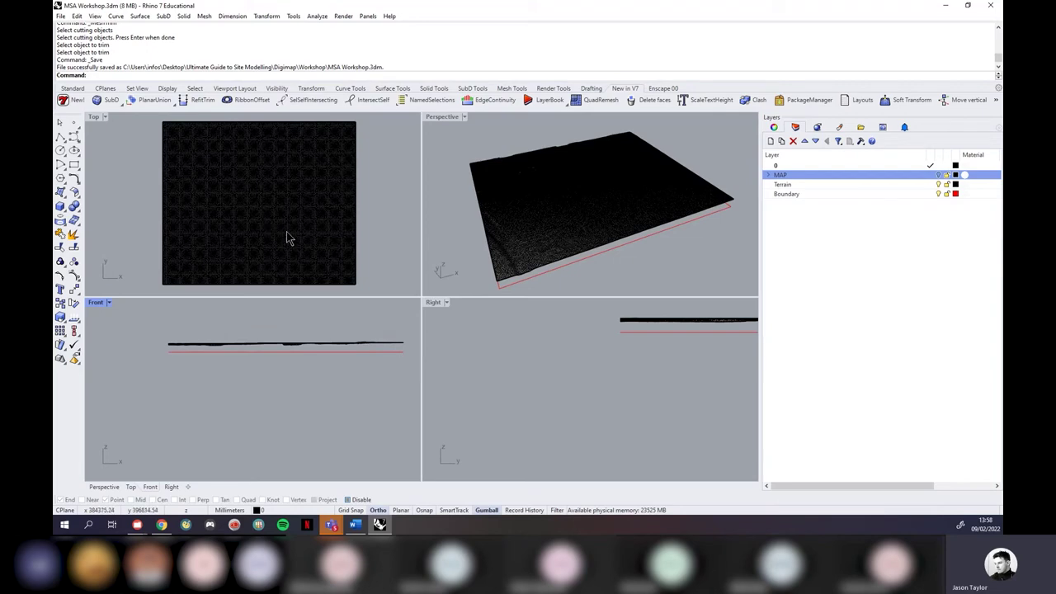
Step: Expand the MAP layer, show its AREA sublayer to compare the fills with the terrain in Perspective, and hide AREA again
left_click(768, 175)
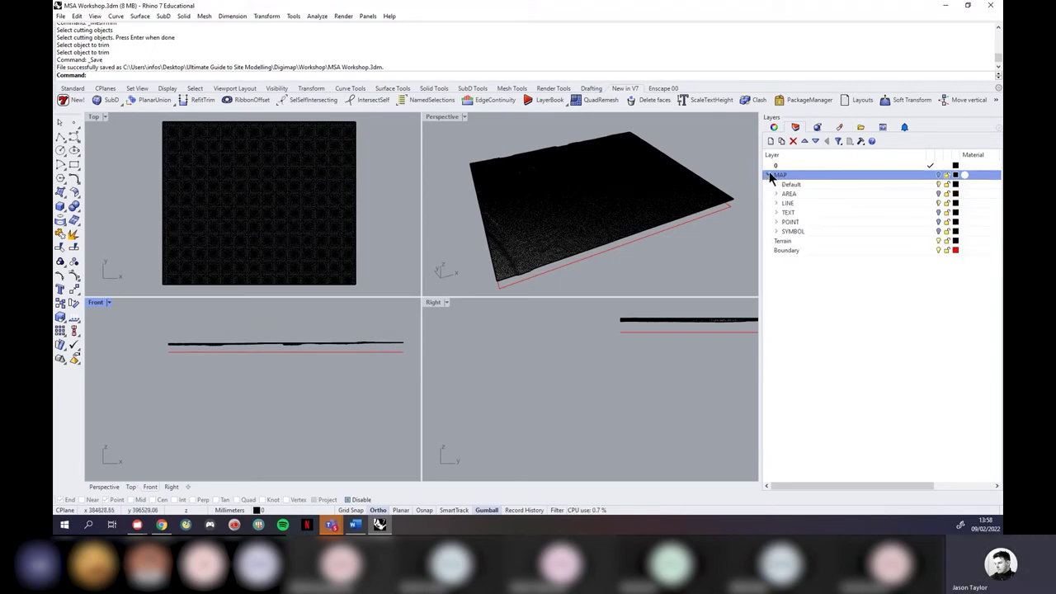
left_click(938, 194)
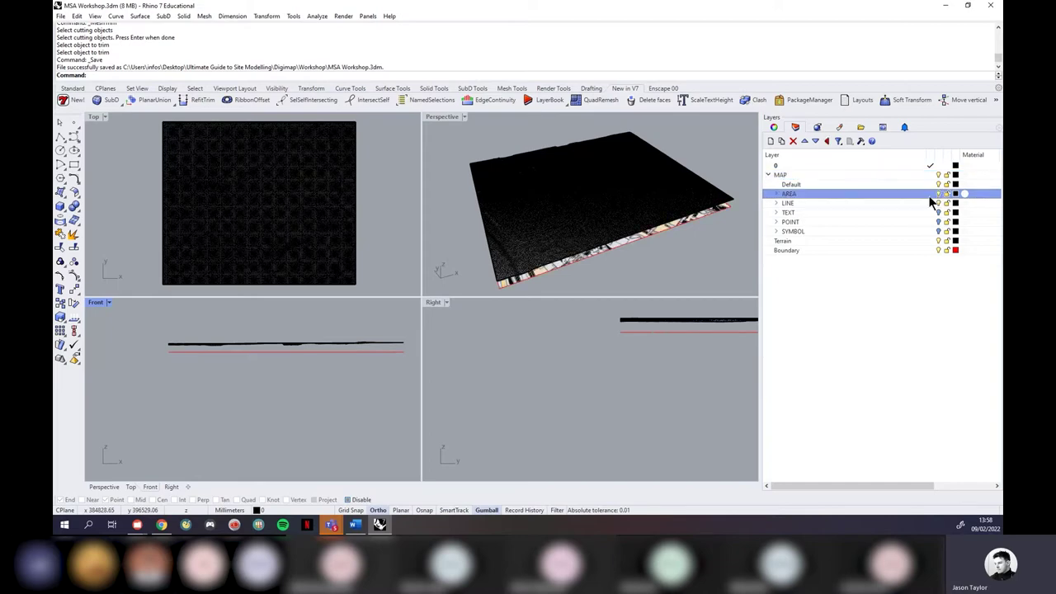
scroll(579, 244, "up", 6)
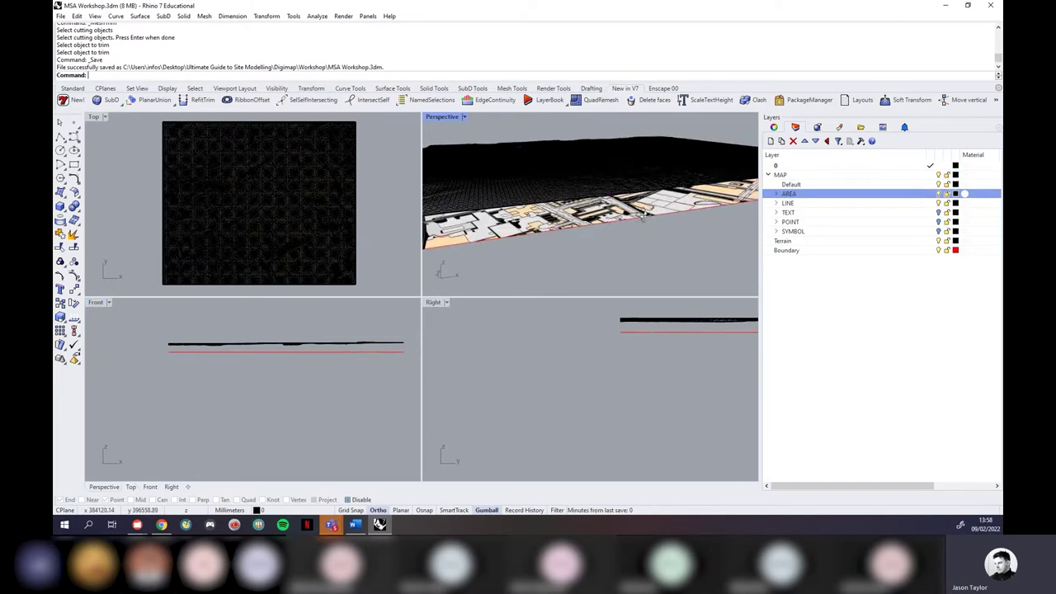
scroll(643, 214, "up", 8)
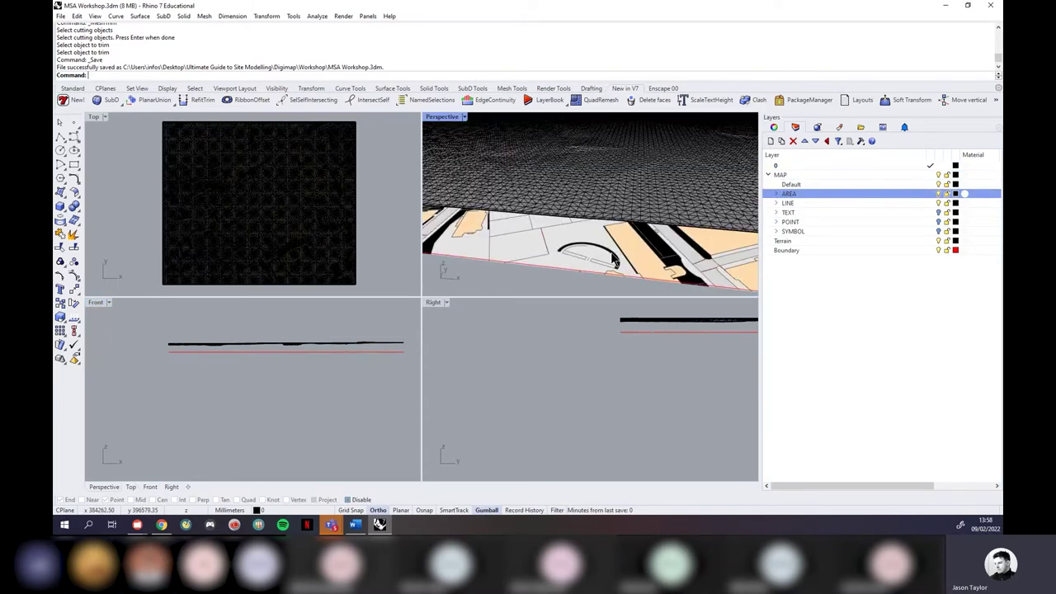
right_click_drag(613, 260, 640, 260)
scroll(591, 235, "down", 5)
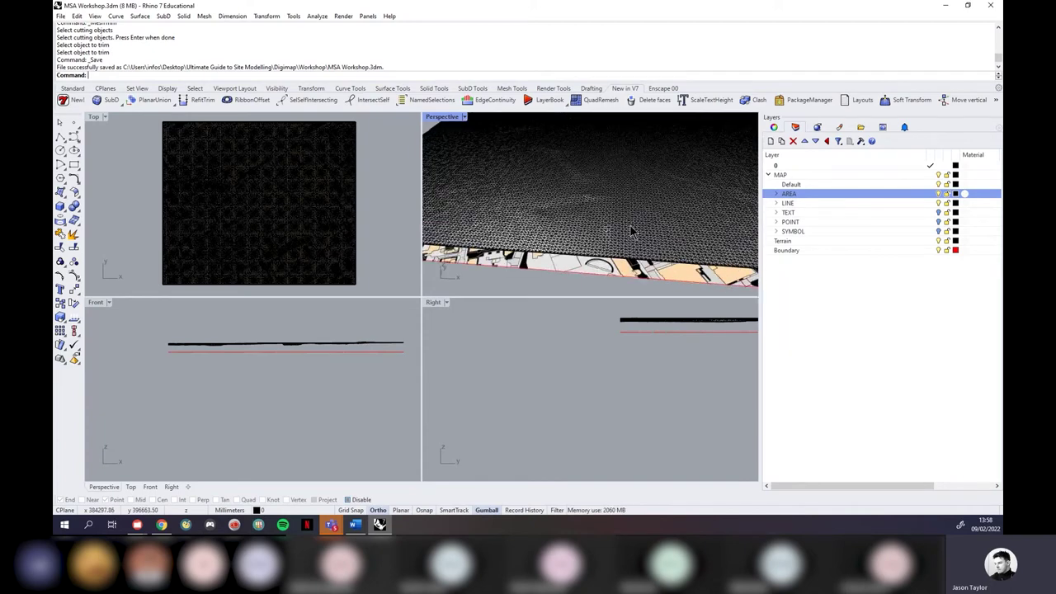
scroll(594, 200, "down", 5)
right_click_drag(594, 200, 615, 200)
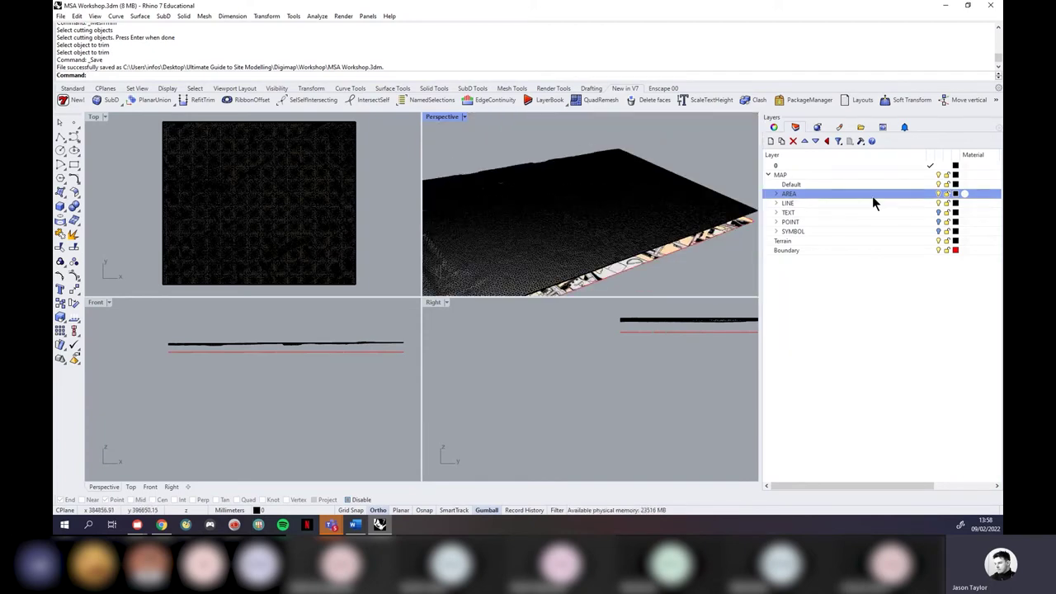
left_click(938, 199)
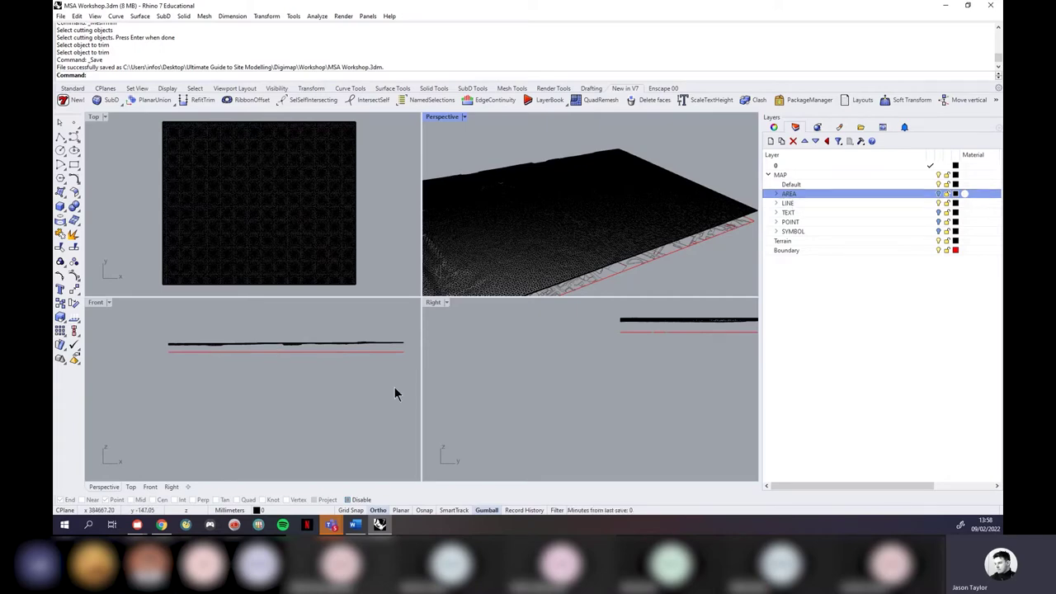
Step: Select all the flat map linework and the boundary in the Front view and move them vertically to just above the terrain
left_click_drag(412, 370, 148, 355)
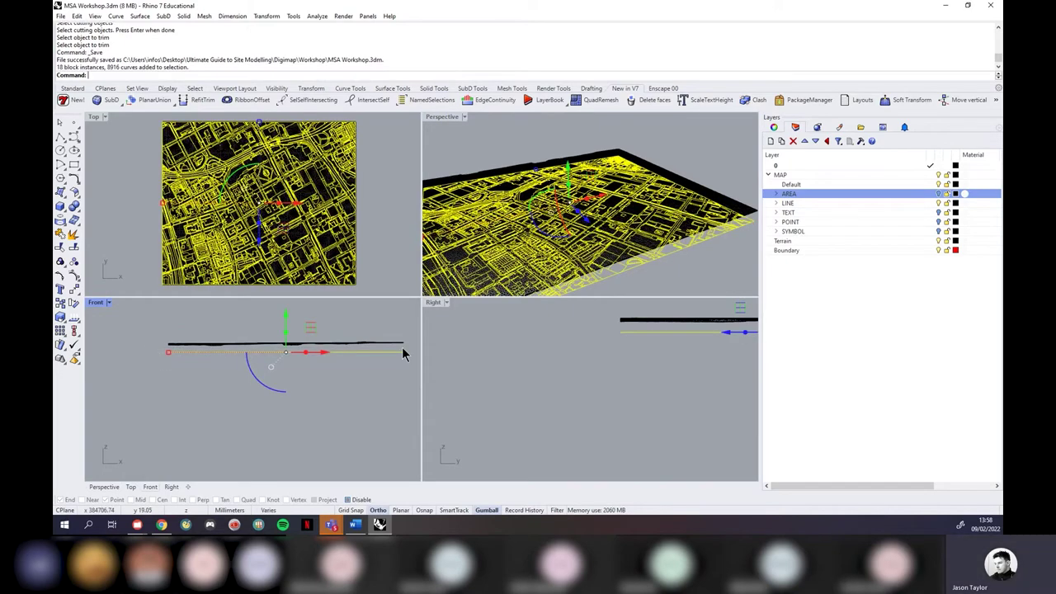
right_click_drag(267, 371, 248, 398)
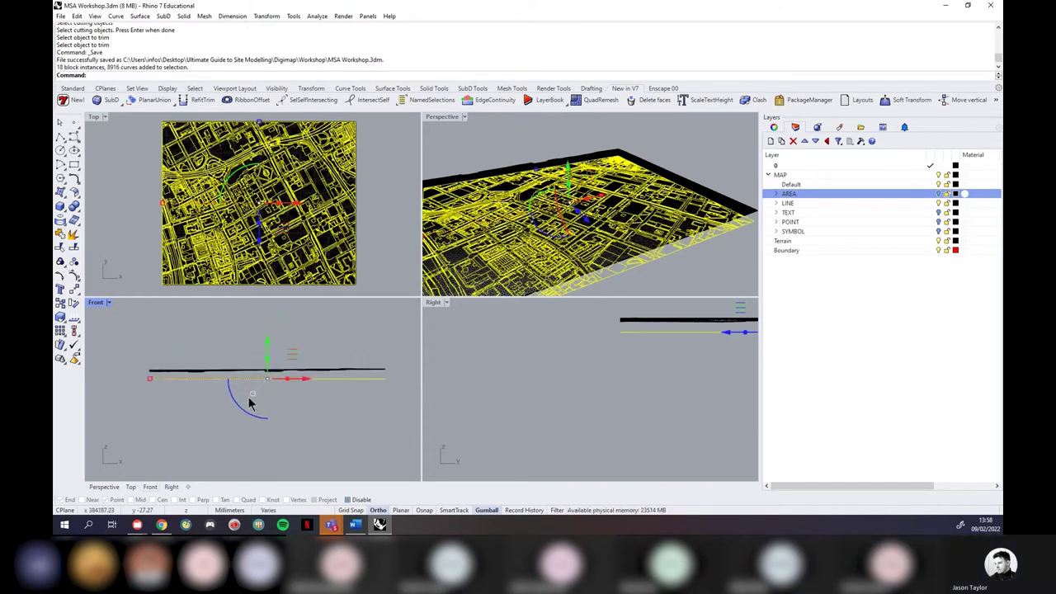
right_click_drag(259, 441, 257, 432)
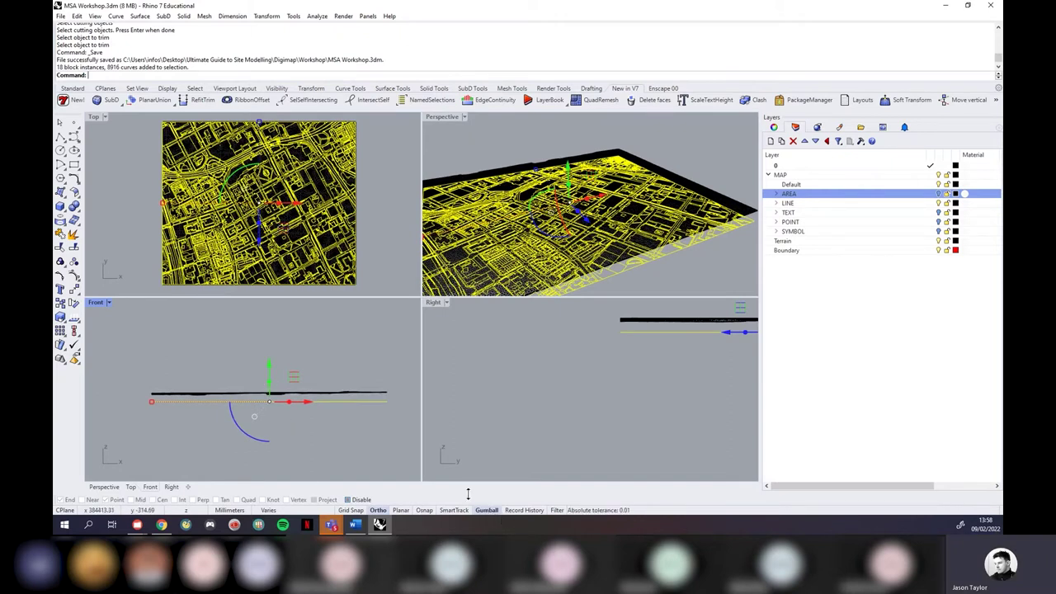
mouse_move(270, 369)
left_mouse_down()
mouse_move(271, 339)
mouse_move(270, 371)
left_mouse_up()
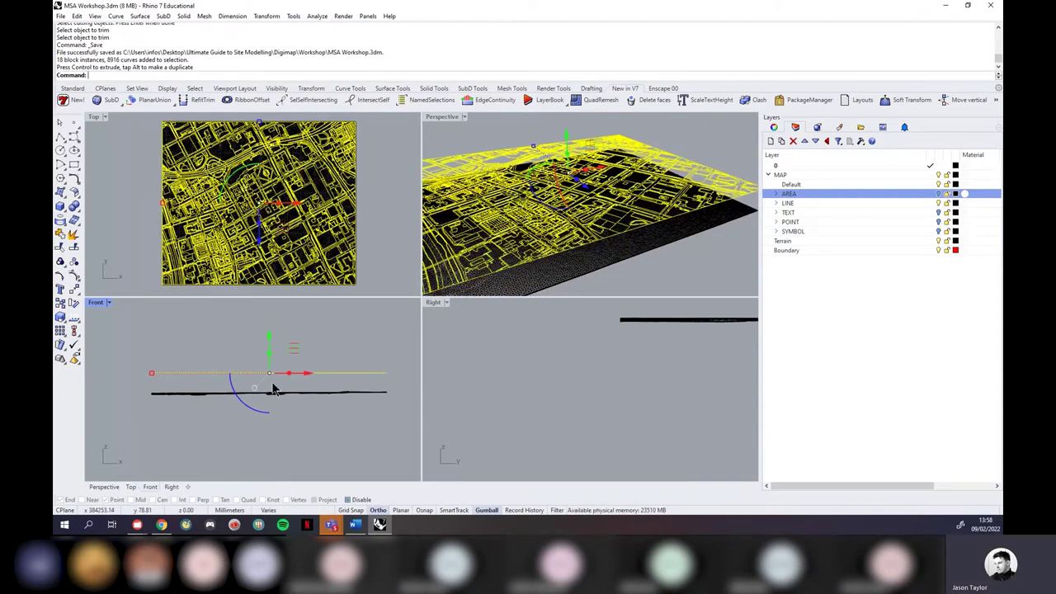
Step: Examine the raised map linework over the terrain in a maximised Top view, clear the selection and restore the four viewports
left_click(104, 118)
left_click(113, 128)
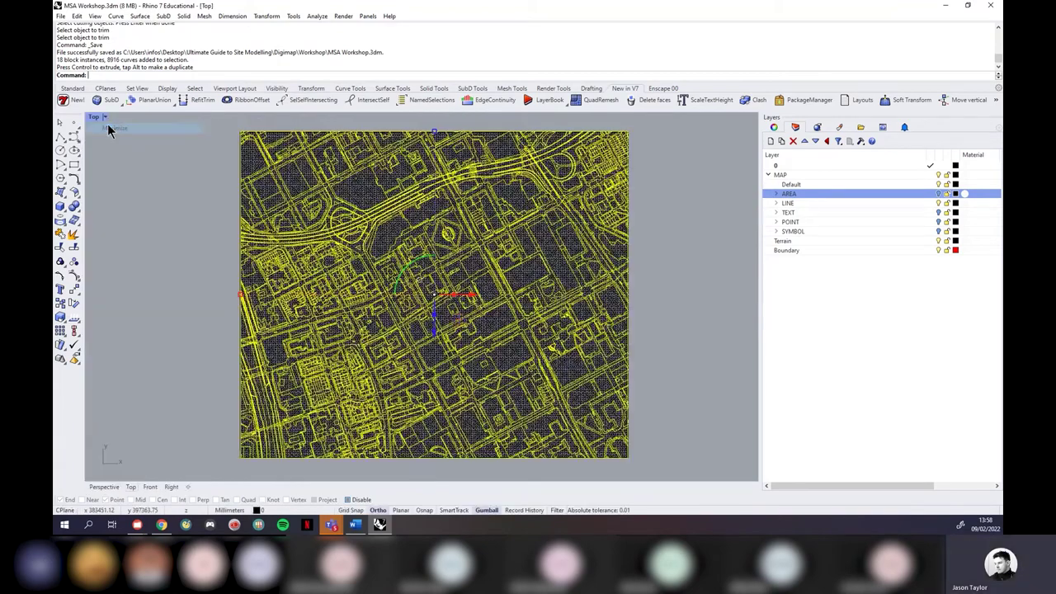
scroll(322, 239, "up", 2)
scroll(322, 239, "down", 2)
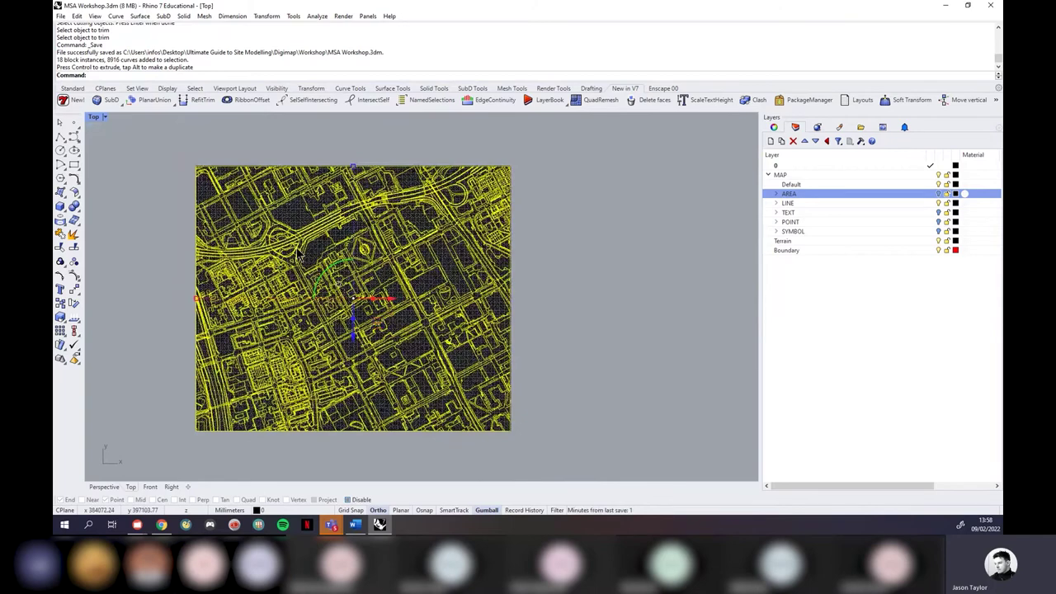
scroll(297, 255, "up", 2)
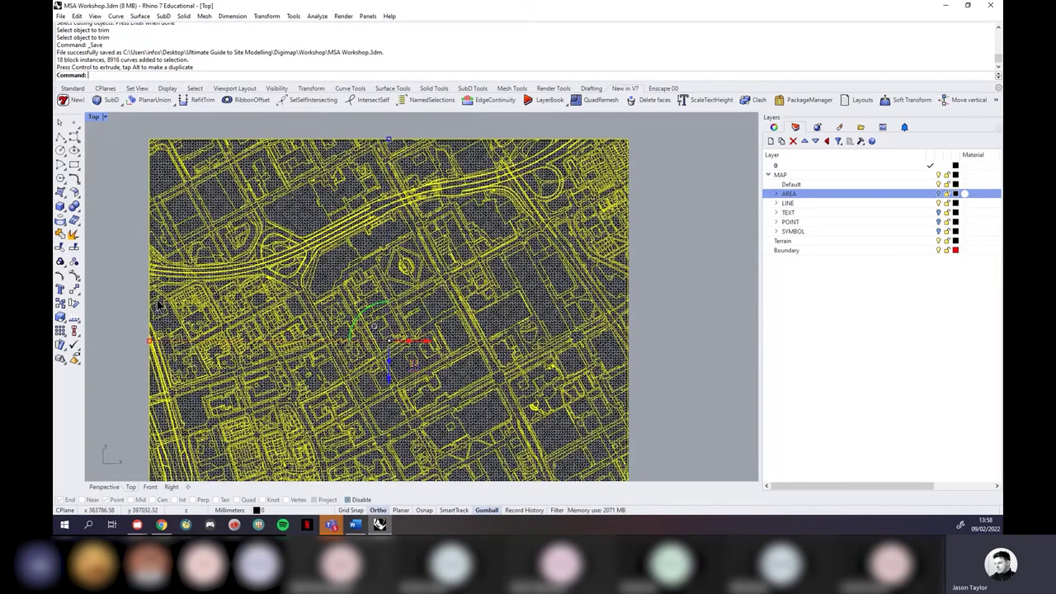
scroll(159, 305, "down", 2)
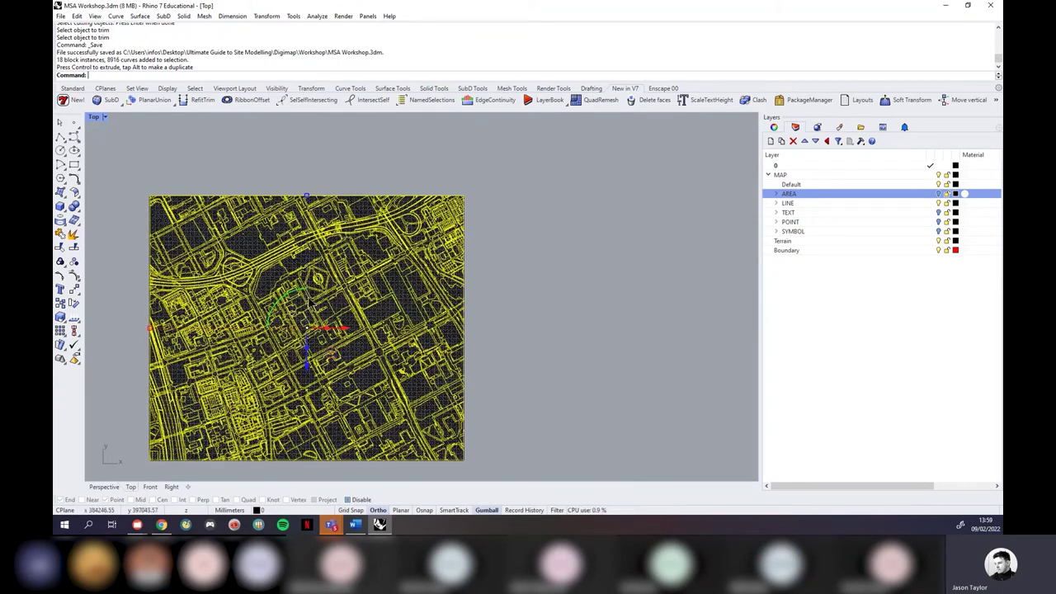
left_click(567, 269)
left_click(104, 117)
left_click(109, 128)
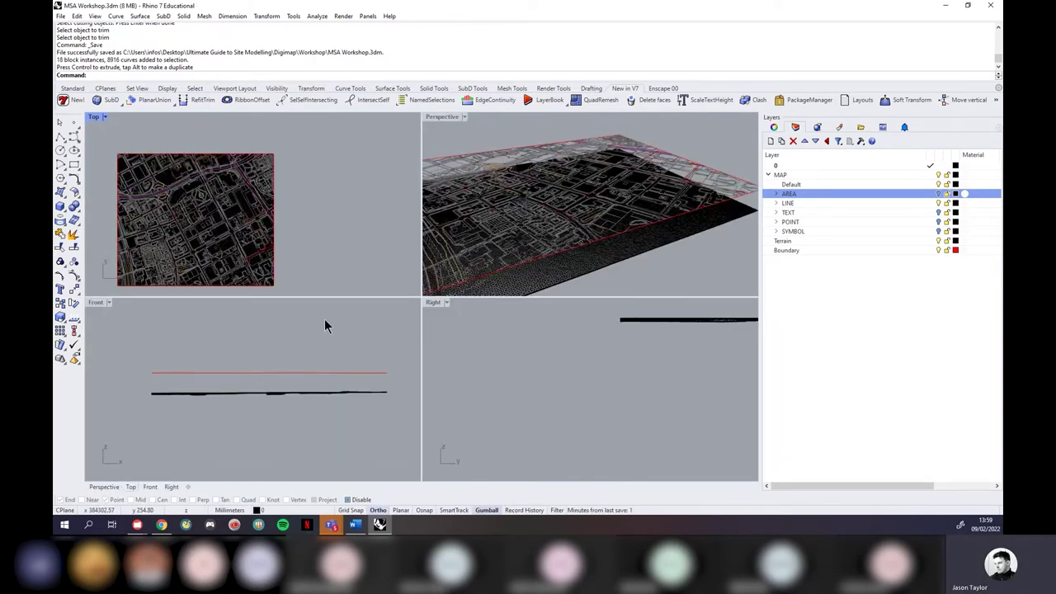
Step: Collapse the MAP layer, hide the Terrain layer and select the closed outline beside the octagonal shape in the Top view
right_click_drag(572, 152, 566, 188)
scroll(565, 188, "up", 10)
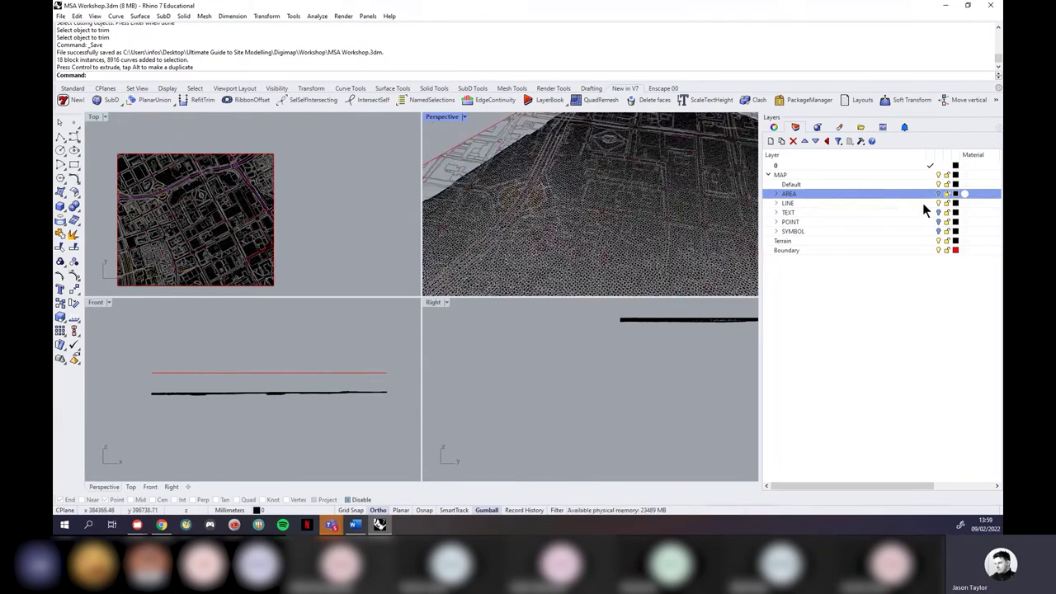
left_click(770, 175)
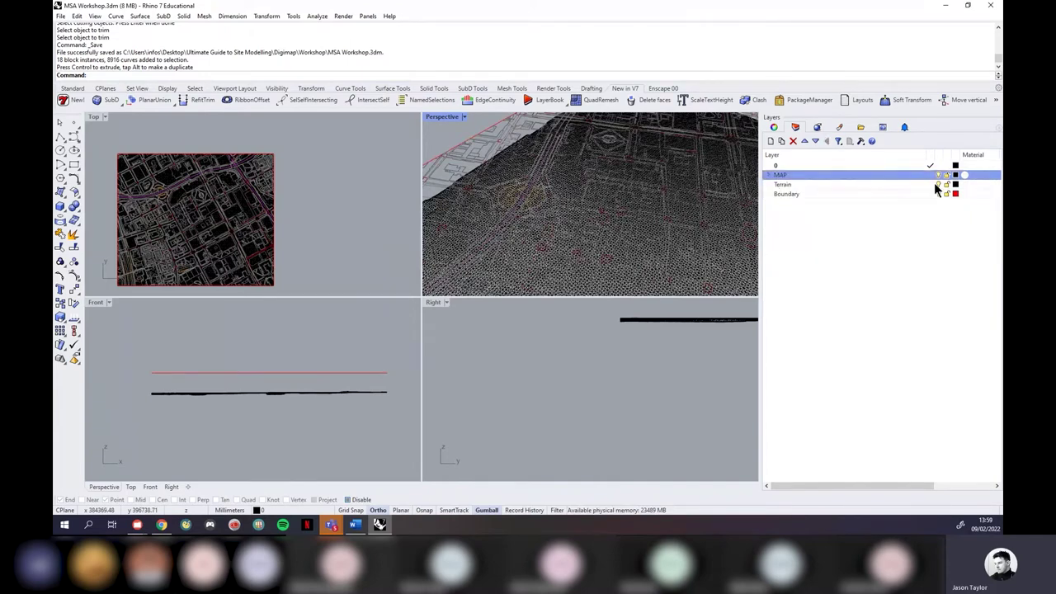
left_click(938, 184)
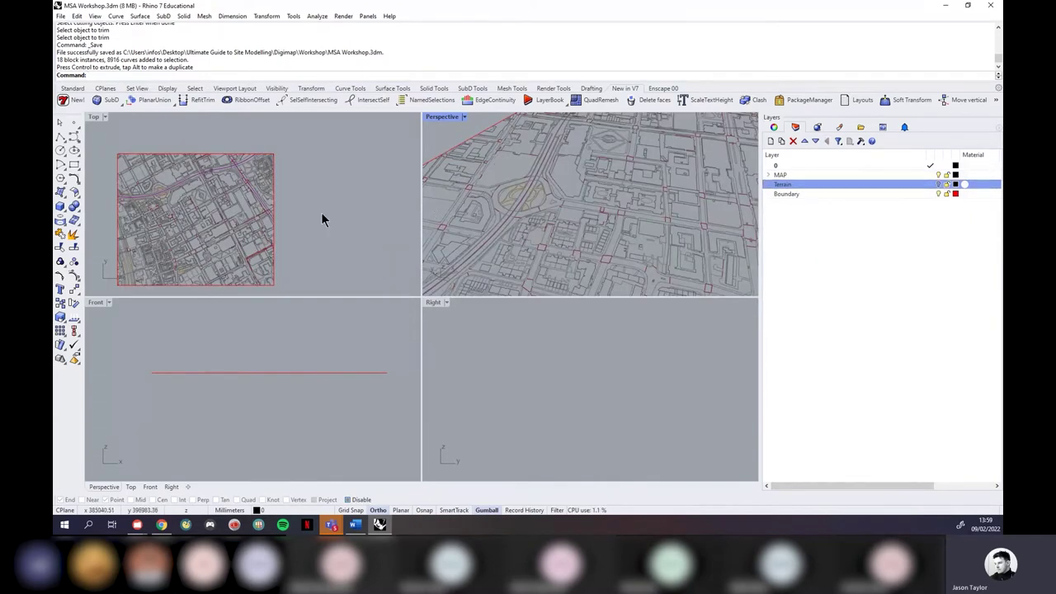
scroll(194, 190, "up", 10)
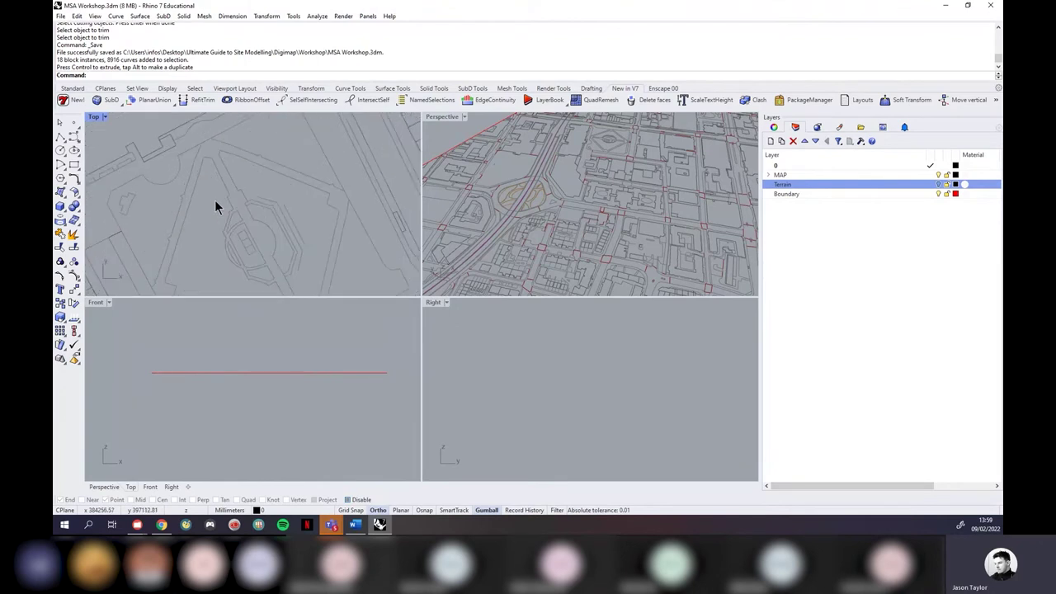
left_click(194, 209)
scroll(196, 189, "down", 3)
scroll(192, 219, "up", 5)
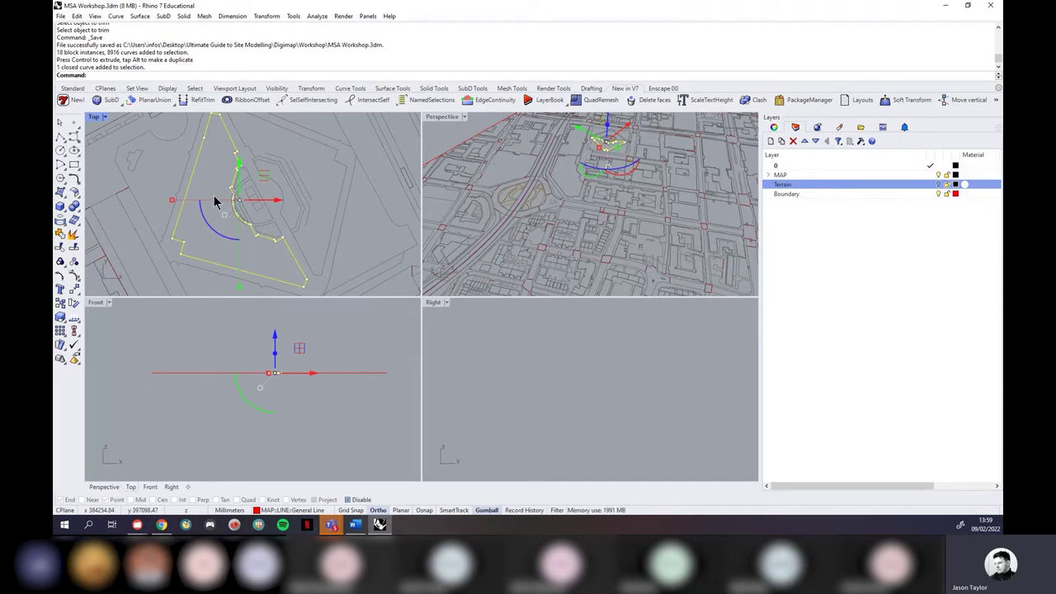
scroll(219, 234, "down", 2)
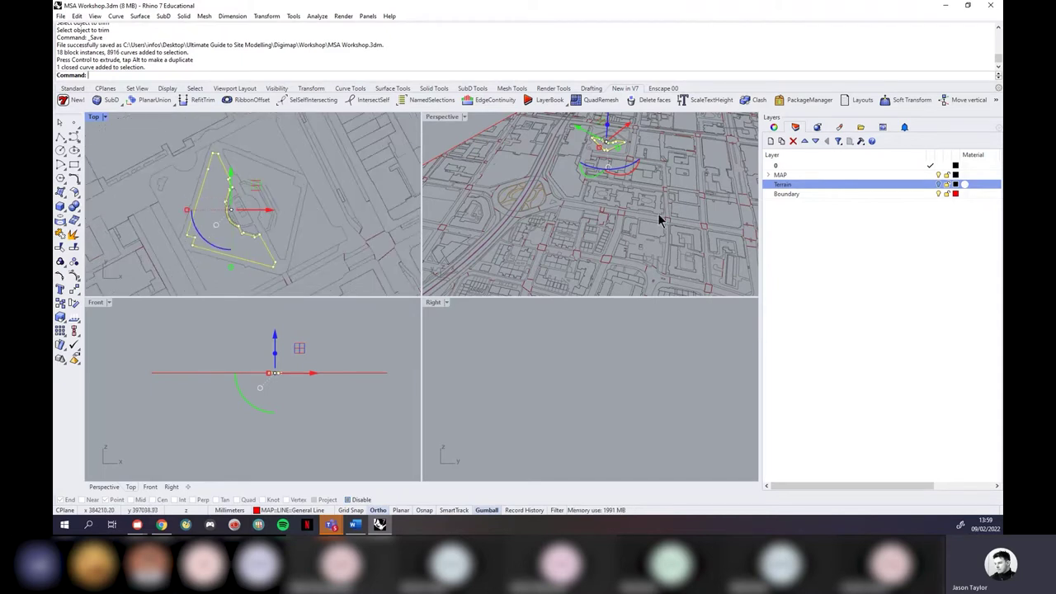
Step: Show the Terrain layer and project the selected closed outline onto the terrain mesh along the construction plane's Z direction, keeping the original
left_click(938, 184)
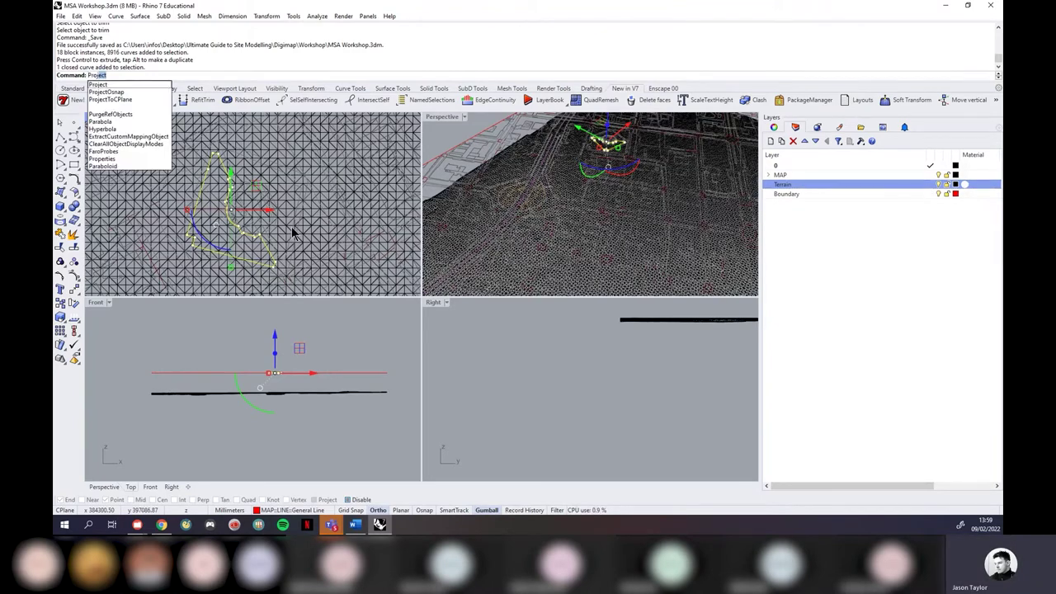
key("Return")
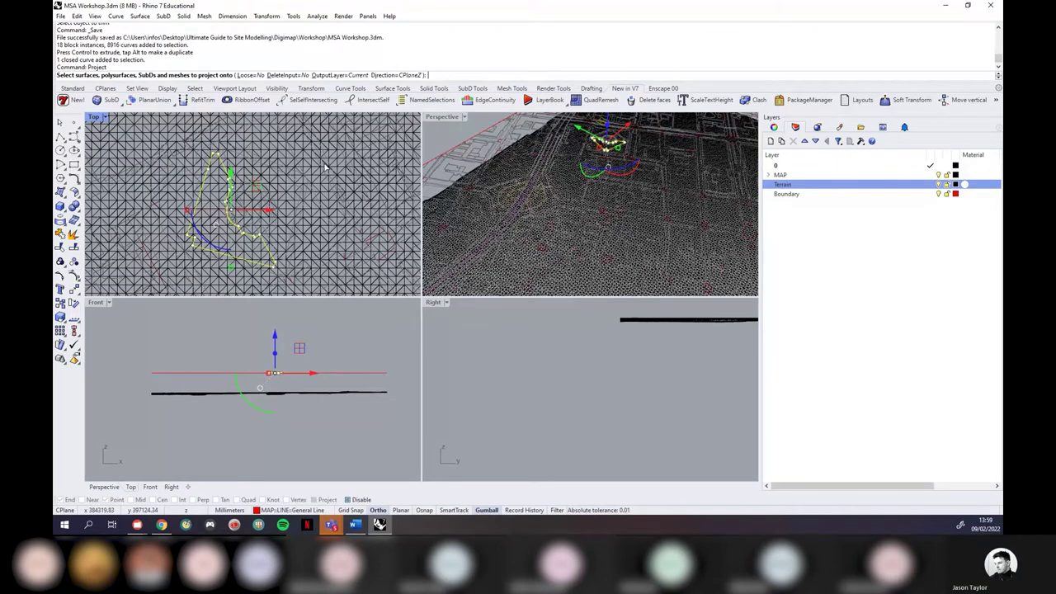
scroll(214, 191, "up", 3)
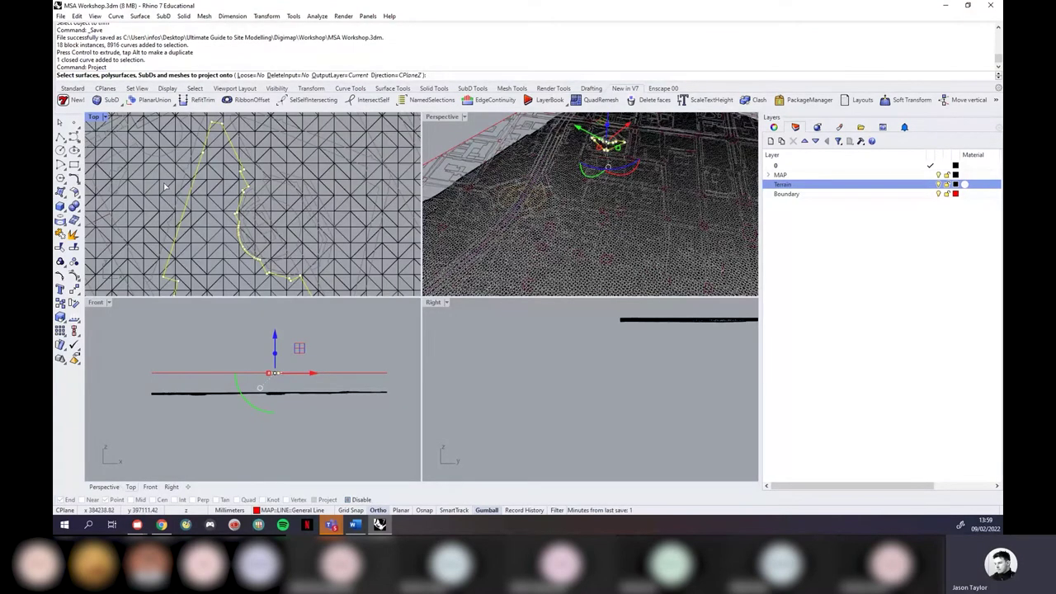
left_click(164, 189)
key("Return")
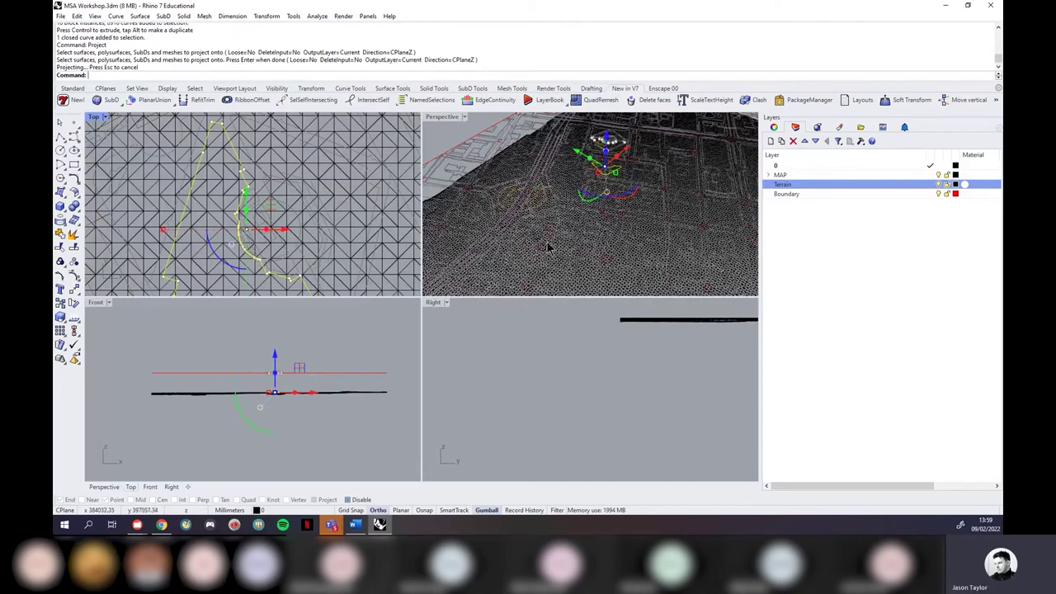
Step: Inspect how the projected outline follows the terrain mesh in Perspective, clearing the selection and reselecting the projected curve
scroll(544, 243, "up", 5)
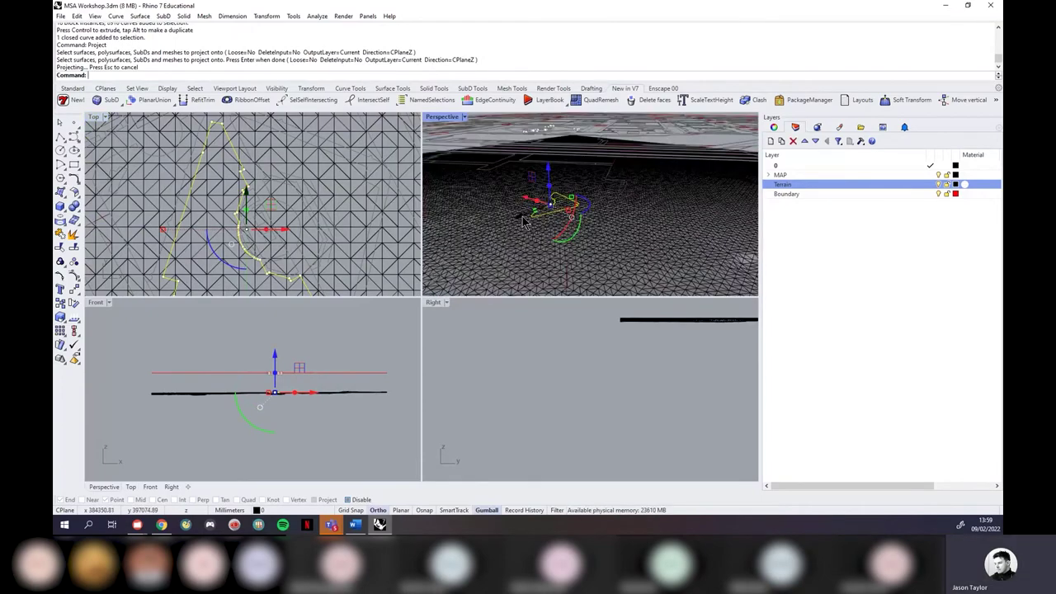
right_click_drag(522, 221, 603, 269)
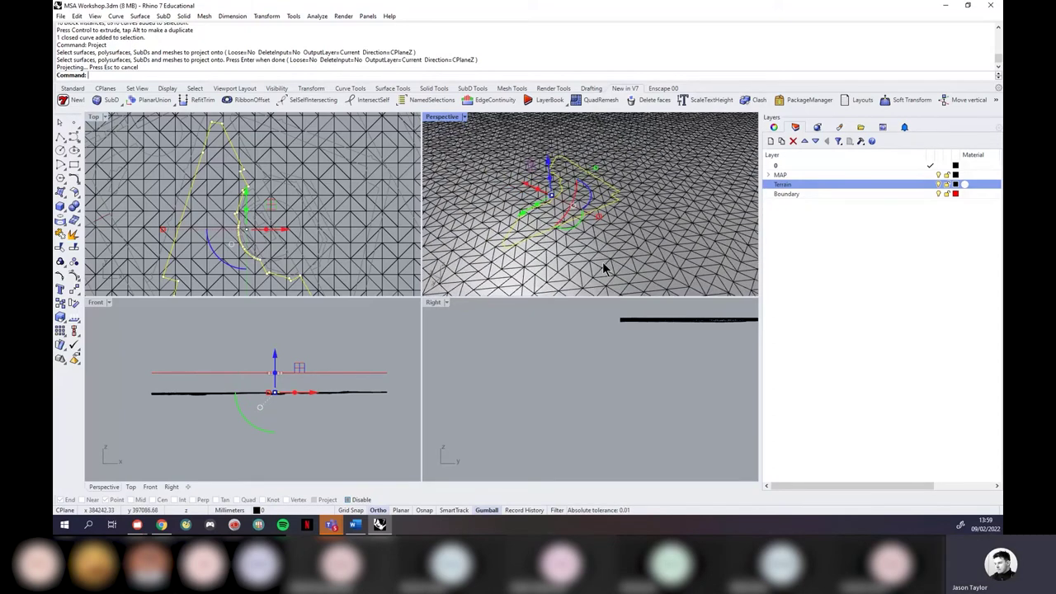
key("Escape")
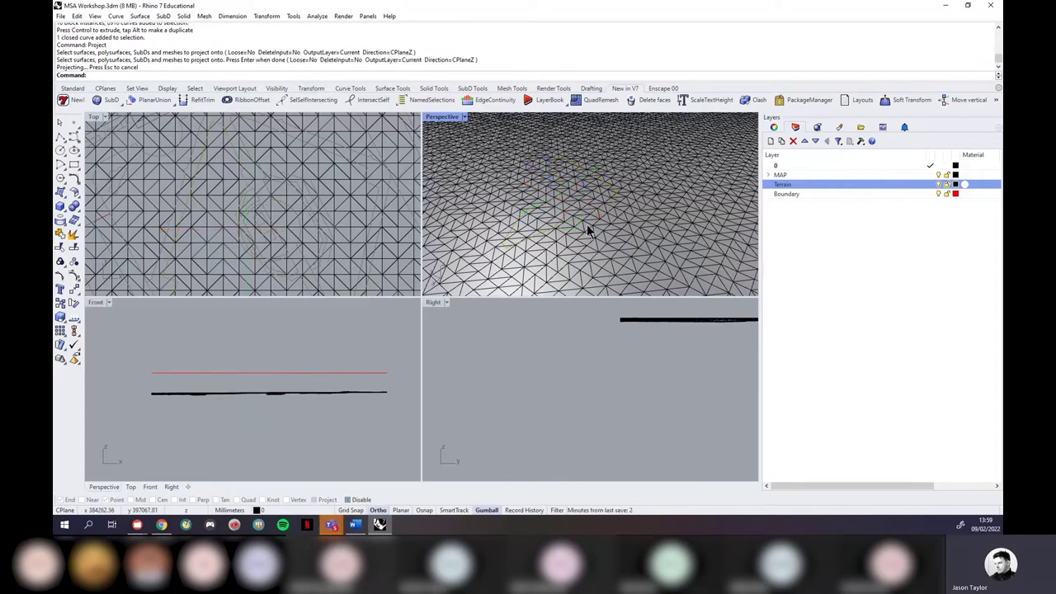
right_click_drag(561, 206, 522, 241)
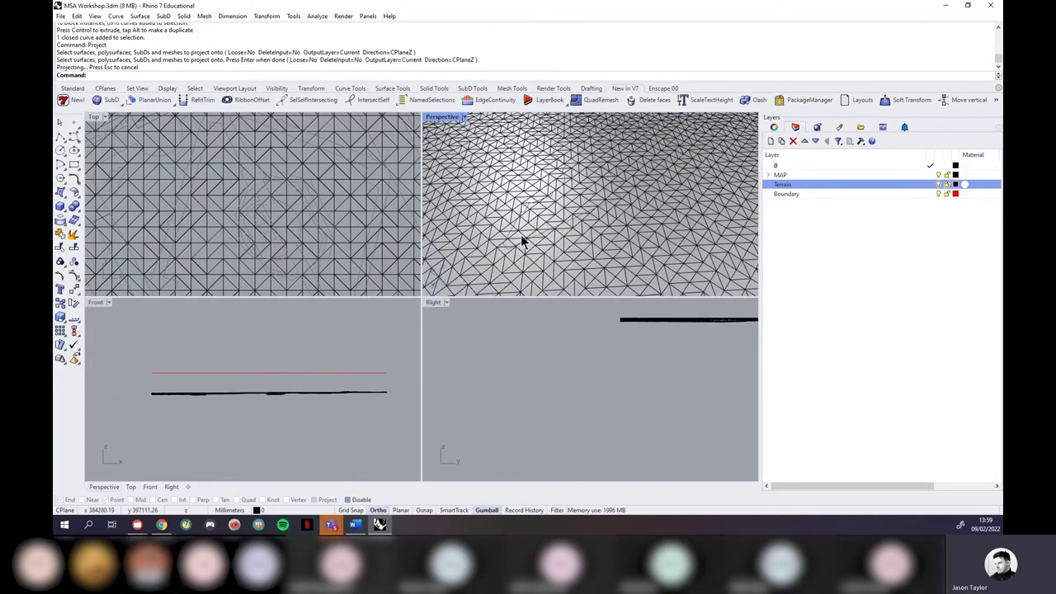
left_click(520, 241)
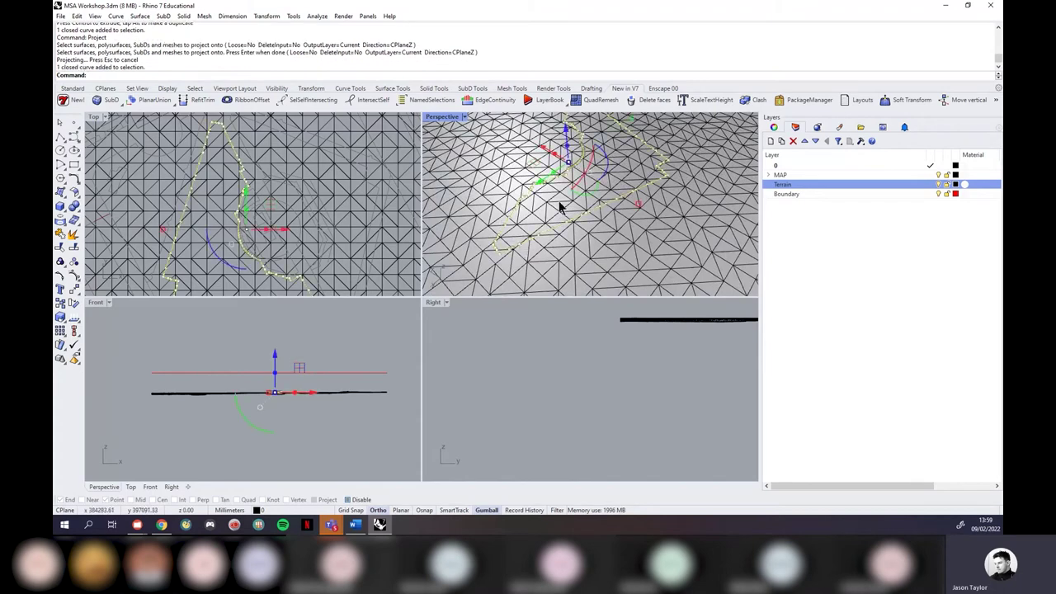
Step: Hide the MAP layer and select the projected outline on the terrain in the Top view
left_click(937, 176)
scroll(512, 234, "down", 3)
scroll(521, 230, "down", 5)
mouse_move(567, 242)
right_mouse_down()
mouse_move(585, 207)
mouse_move(549, 236)
right_mouse_up()
scroll(231, 157, "up", 3)
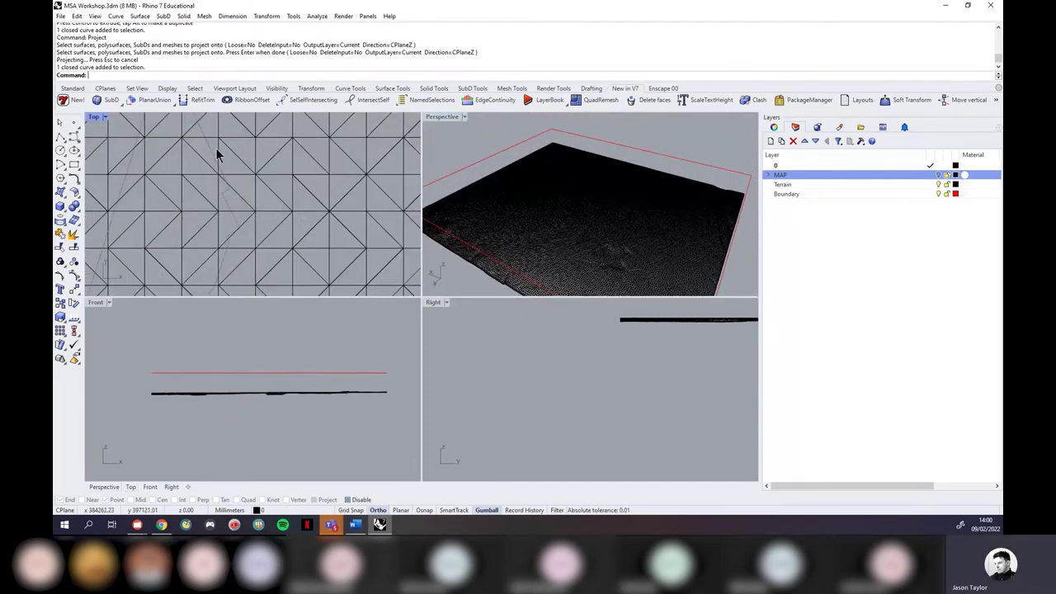
left_click(218, 155)
scroll(285, 213, "down", 5)
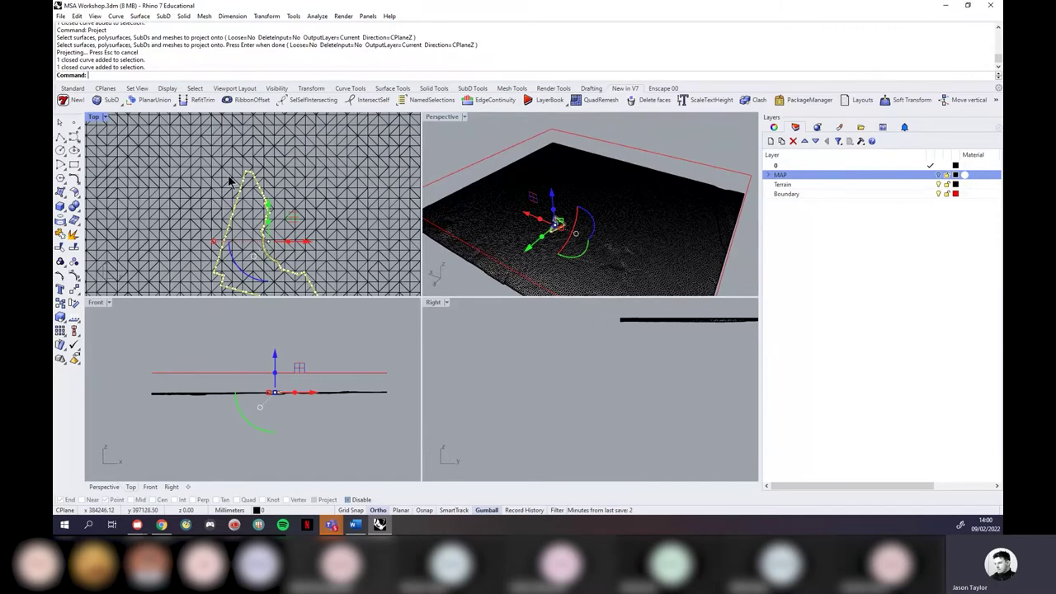
Step: Examine the projected outline on the terrain mesh in Perspective, selecting the mesh briefly and leaving nothing selected
scroll(229, 181, "down", 2)
scroll(245, 216, "up", 3)
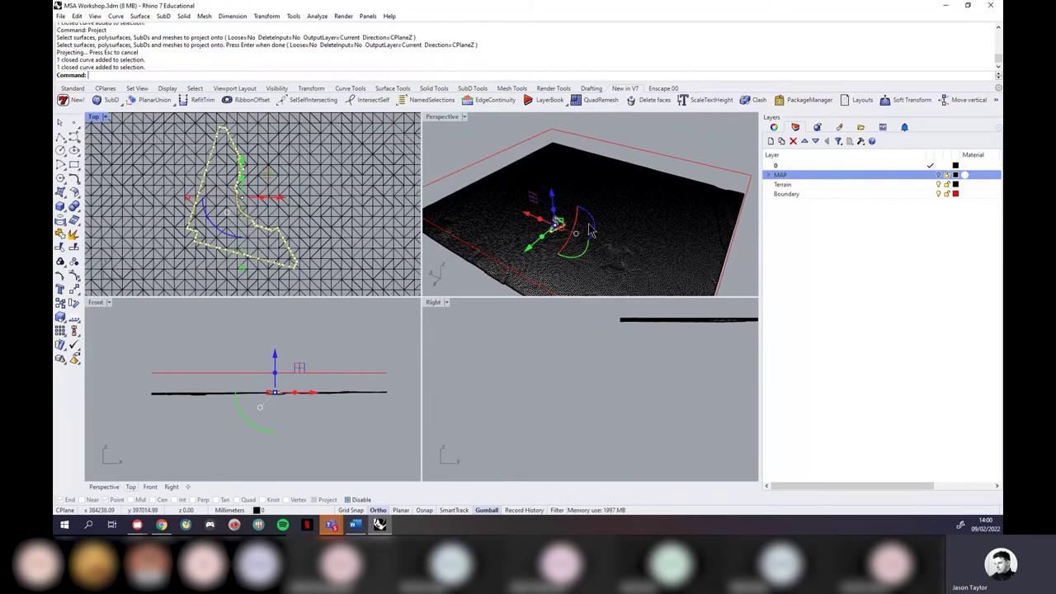
scroll(578, 258, "up", 4)
right_click_drag(577, 257, 593, 193)
key("Delete")
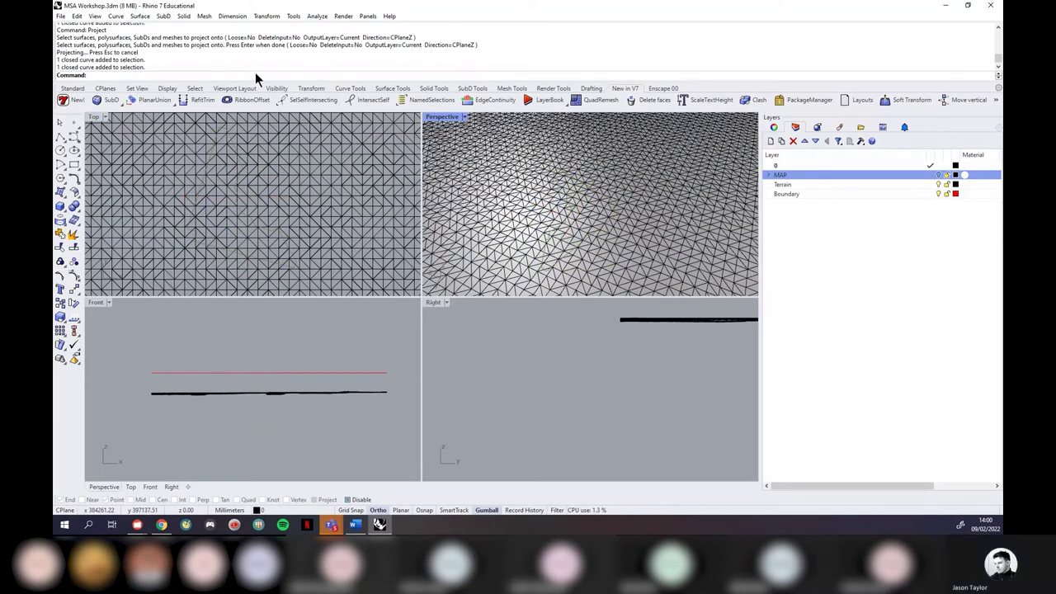
left_click(648, 207)
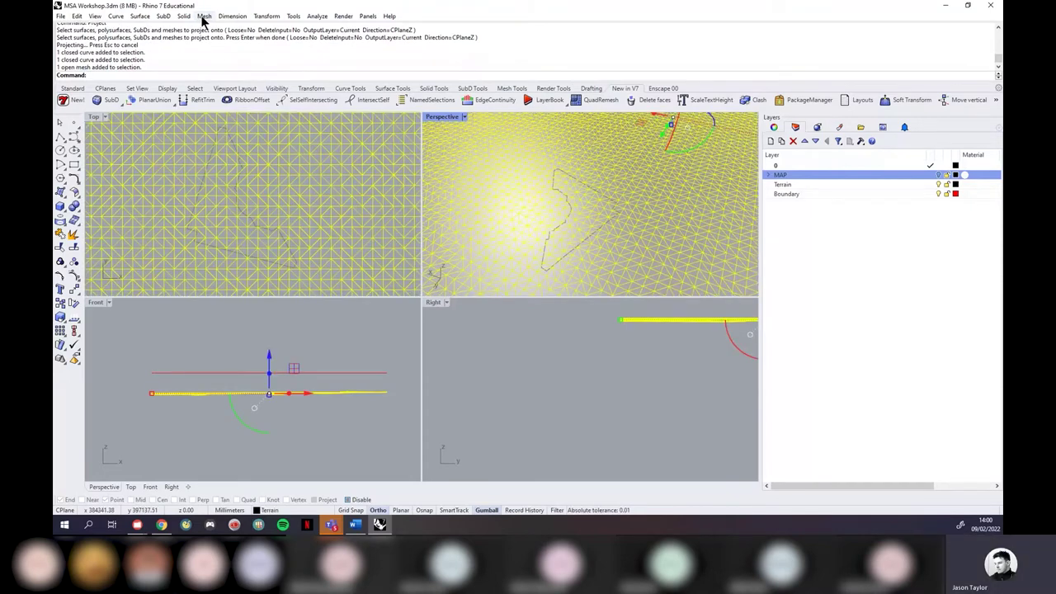
key("Escape")
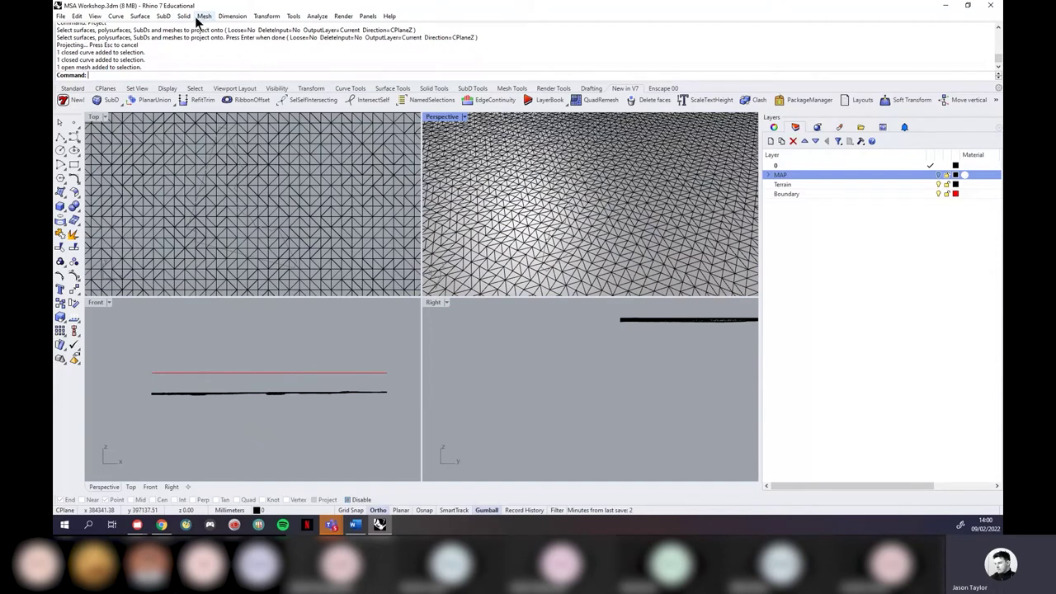
Step: Split the terrain mesh with Mesh Split, using the projected closed outline as the cutting object
left_click(204, 16)
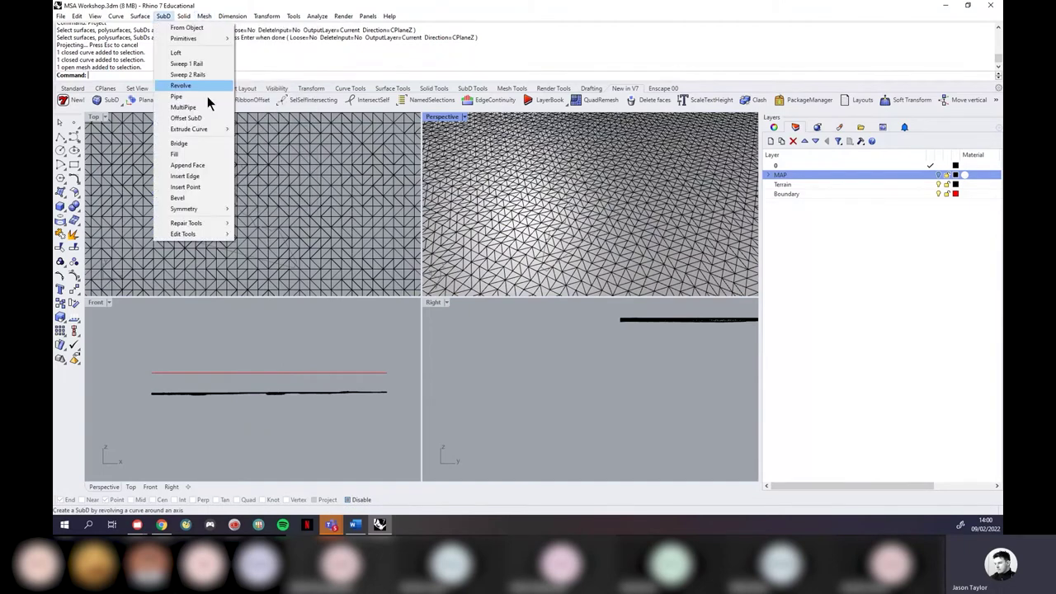
mouse_move(268, 180)
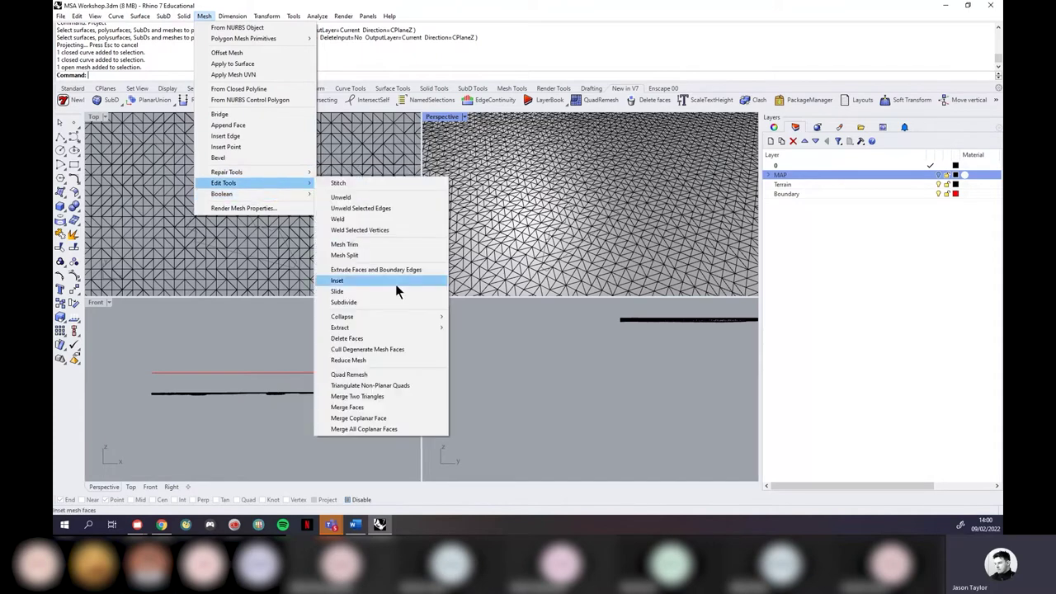
left_click(364, 255)
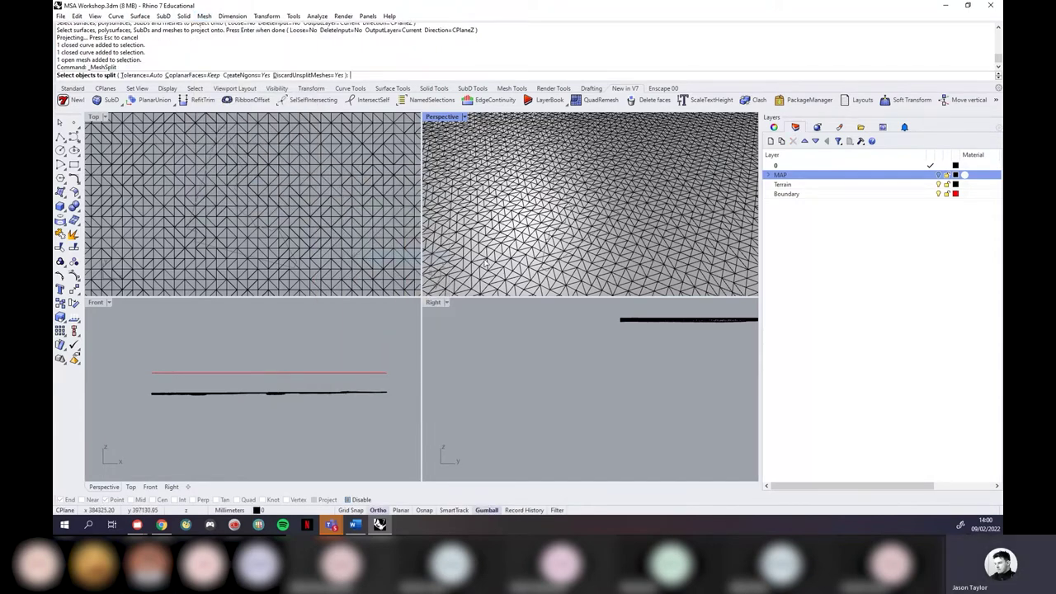
left_click(518, 259)
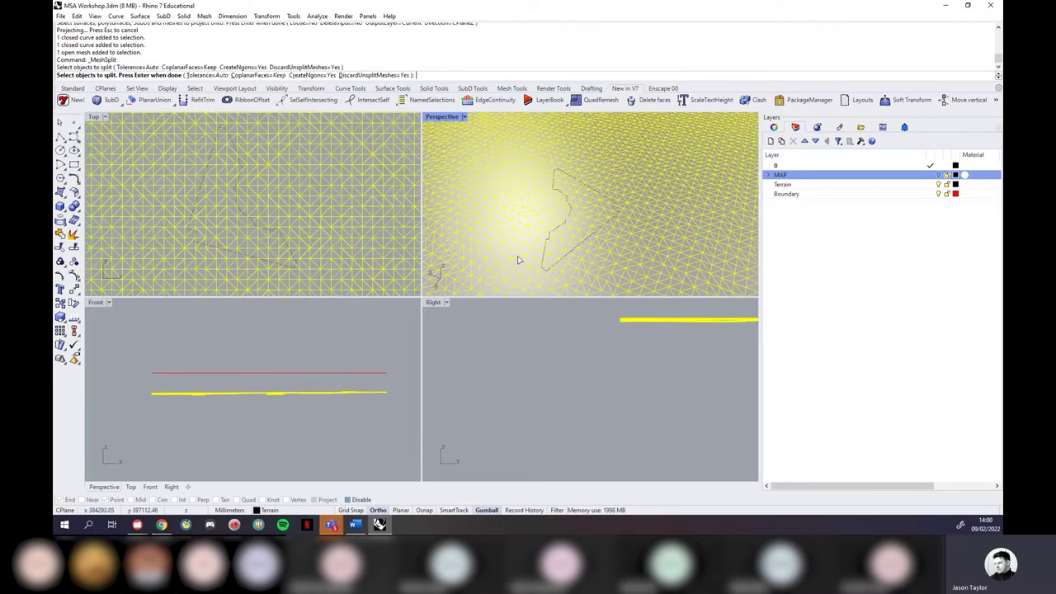
key("Return")
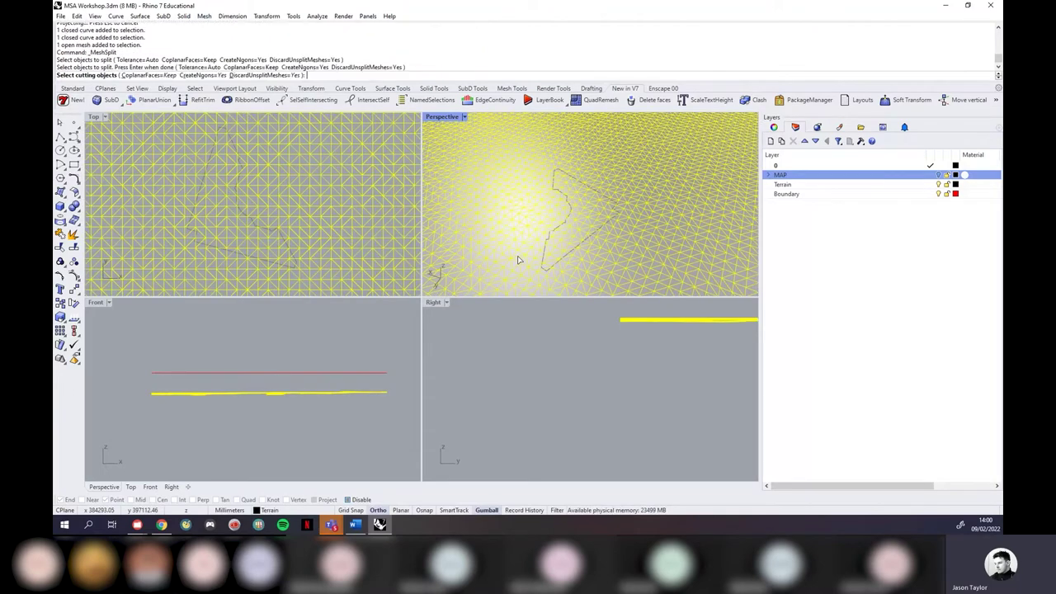
left_click(565, 261)
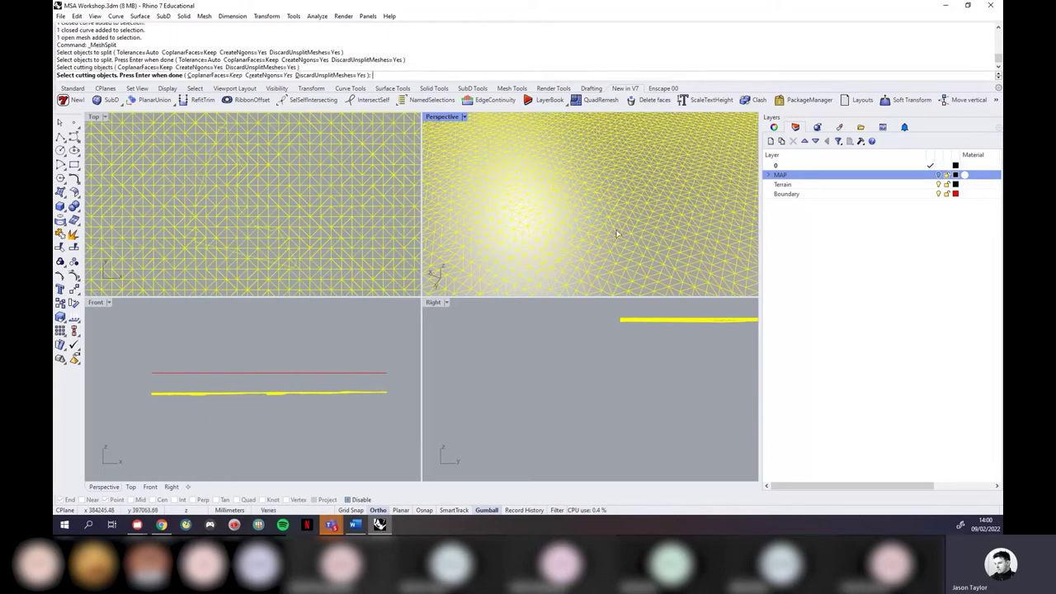
key("Return")
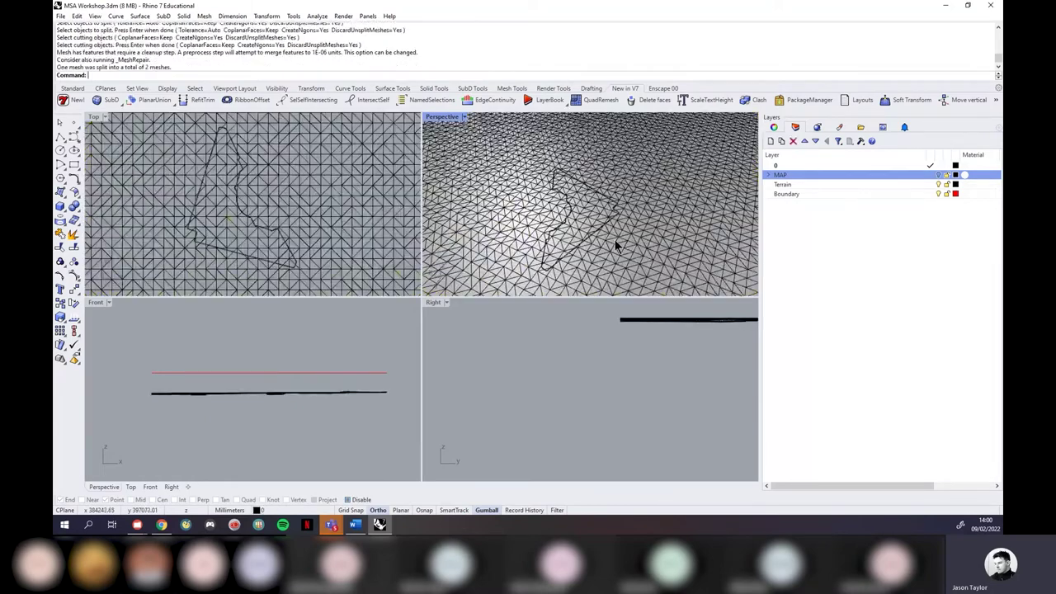
Step: Check the mesh split by selecting the cut-out piece and the surrounding terrain in turn, and clear the selection
left_click(582, 237)
left_click(660, 256)
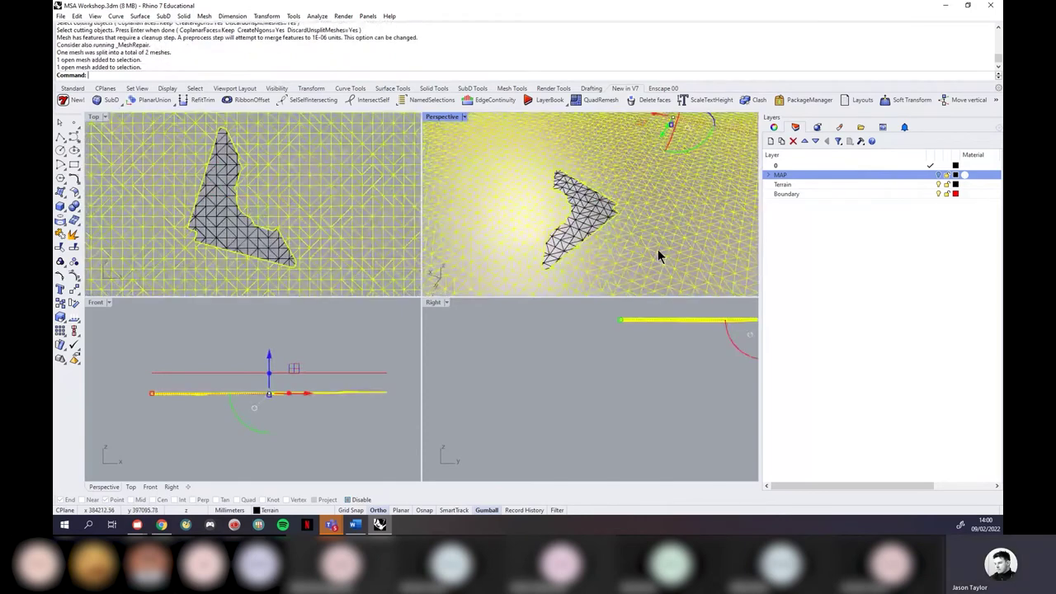
left_click(580, 234)
left_click(613, 258)
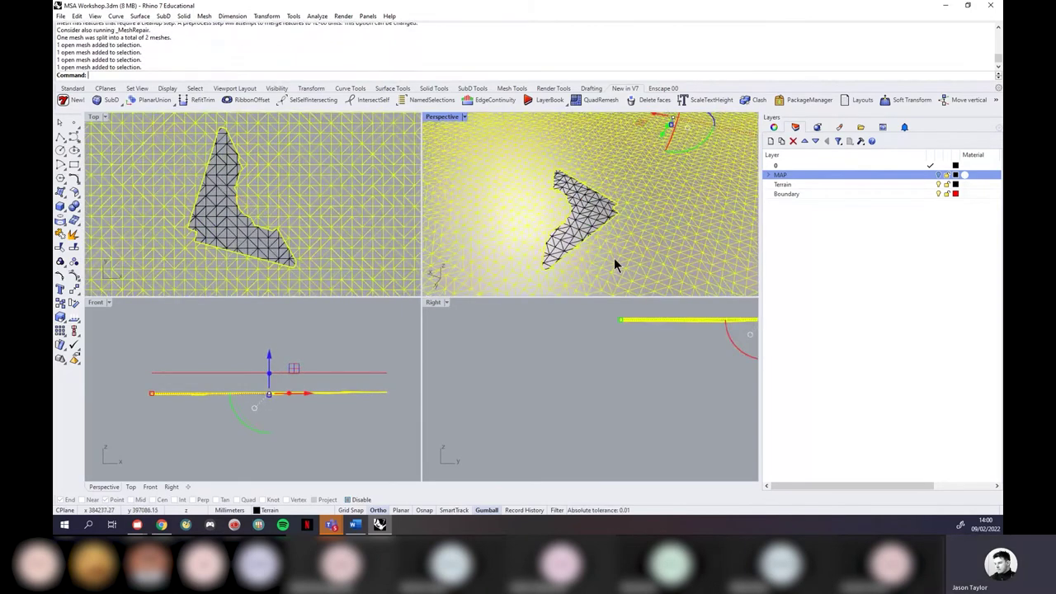
key("Escape")
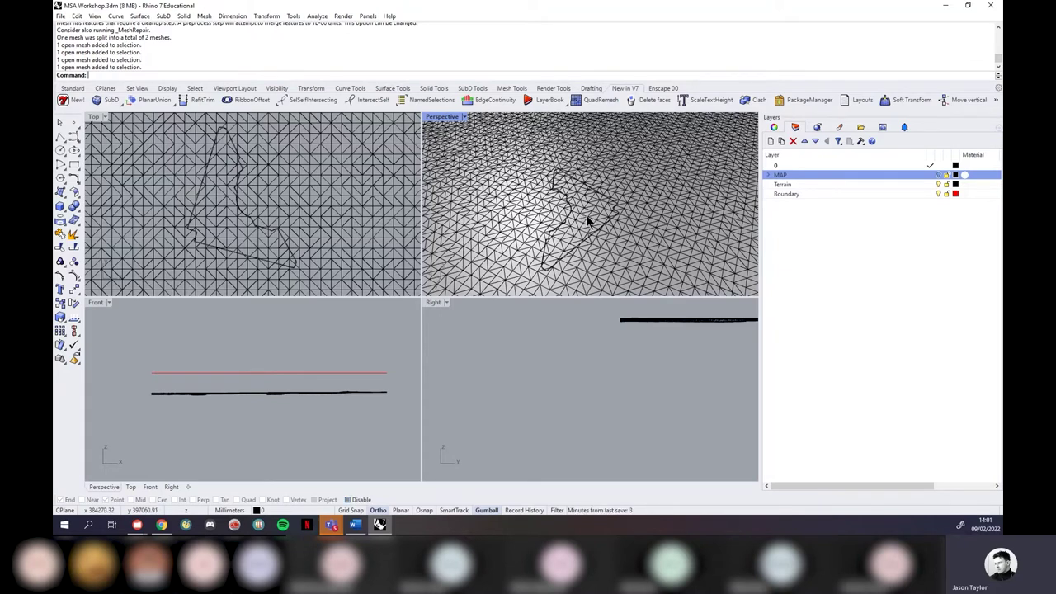
left_click(586, 217)
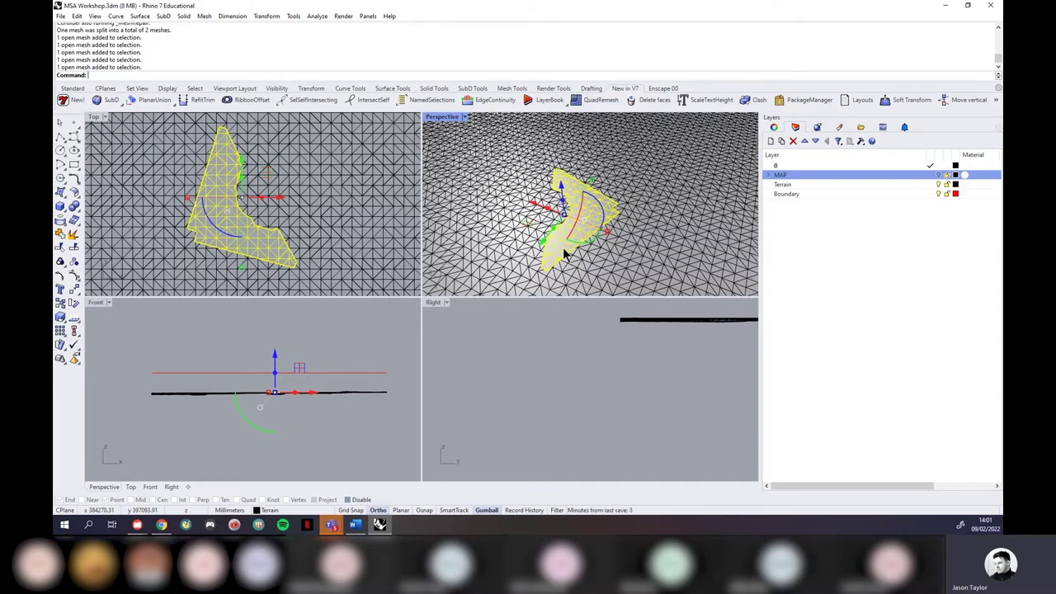
right_click_drag(528, 267, 566, 221)
key("Escape")
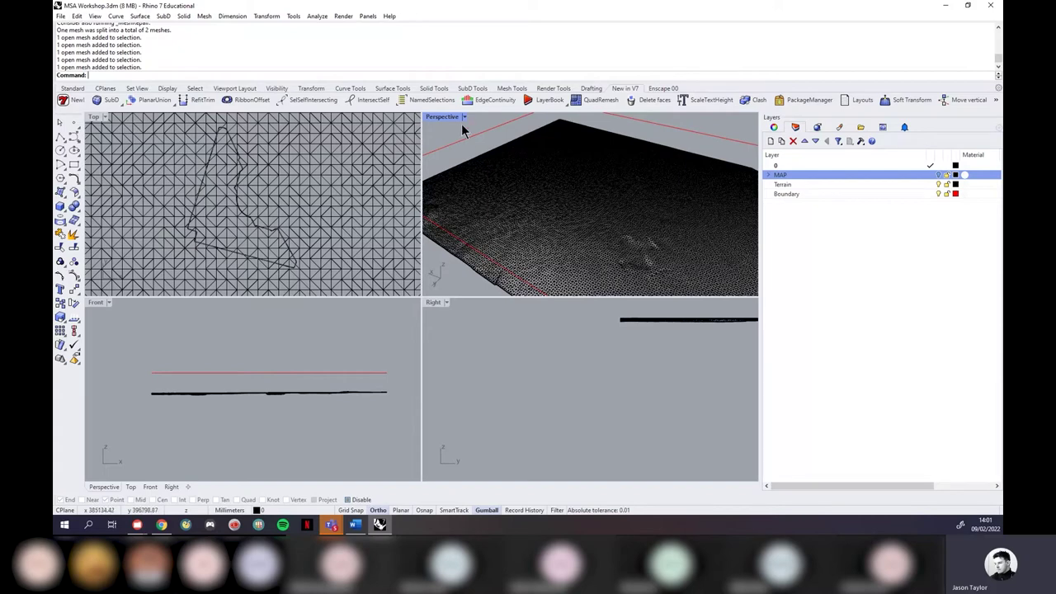
Step: Save the model and start an import, browsing to the sj folder inside mastermap_building_heights_4421546
left_click(61, 15)
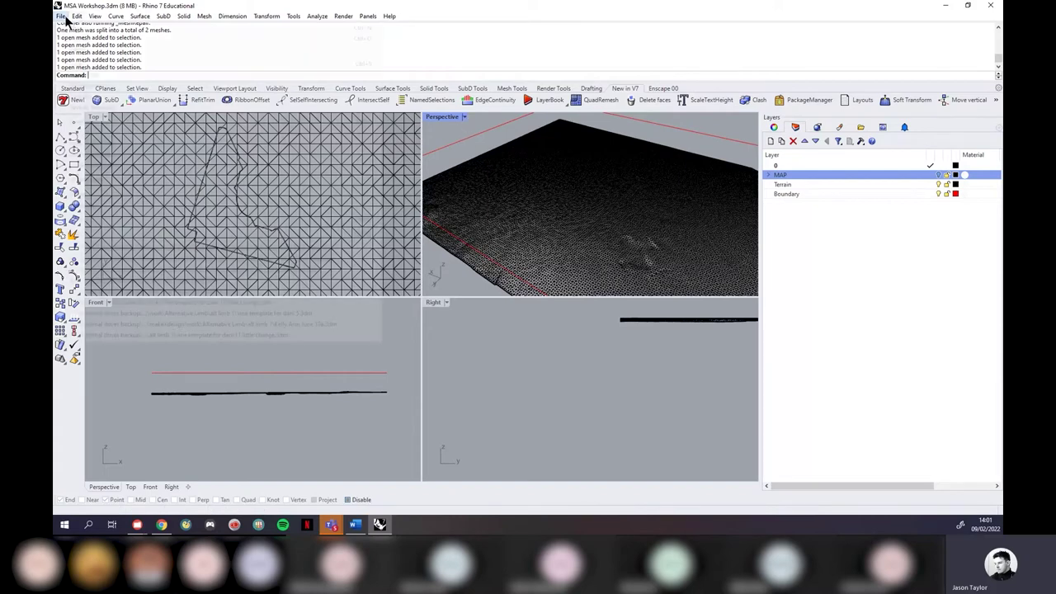
left_click(79, 64)
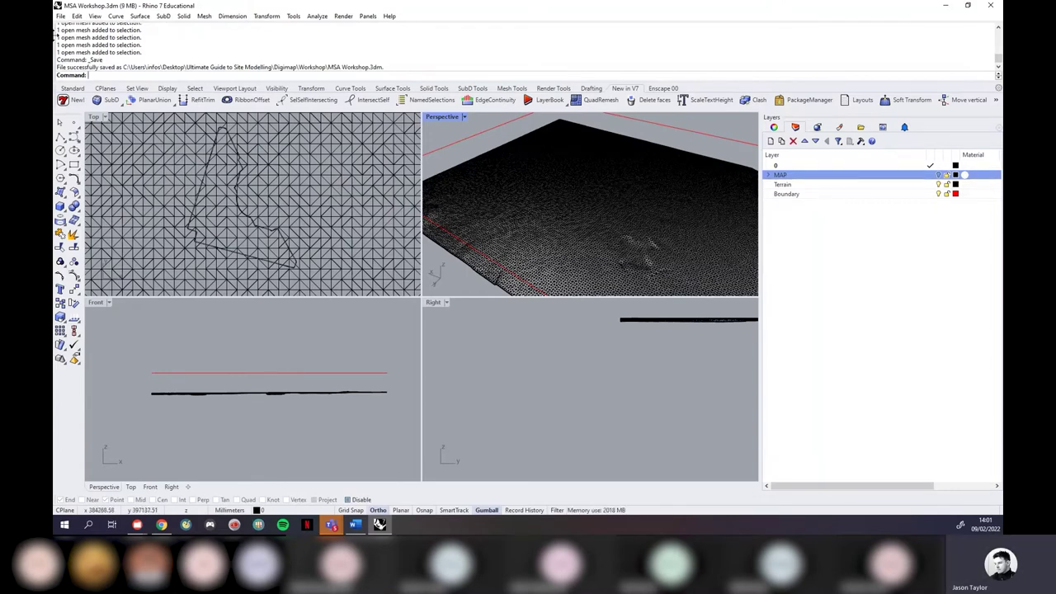
left_click(60, 17)
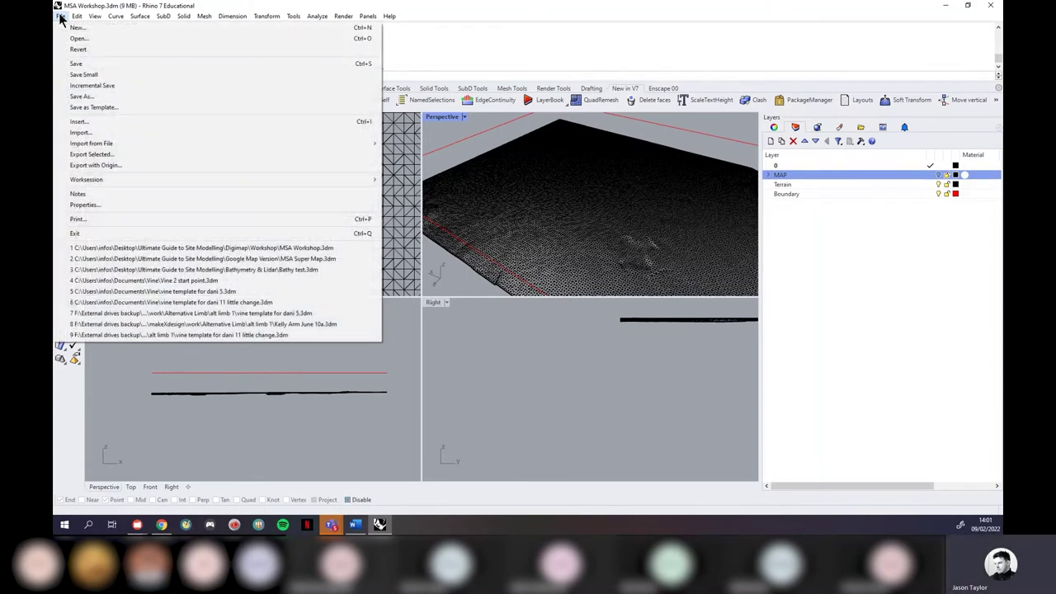
left_click(93, 133)
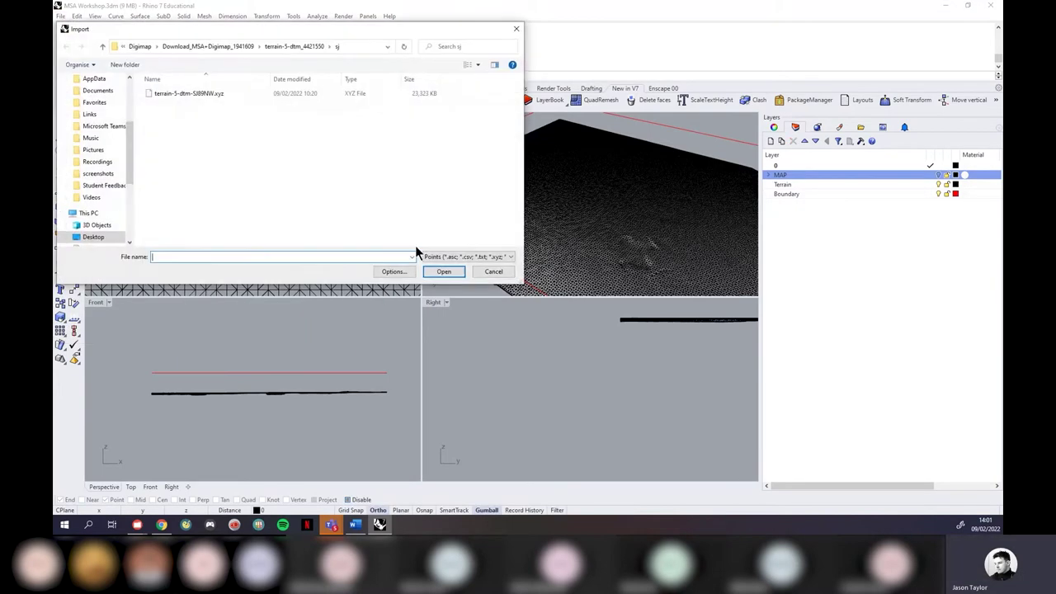
left_click(230, 47)
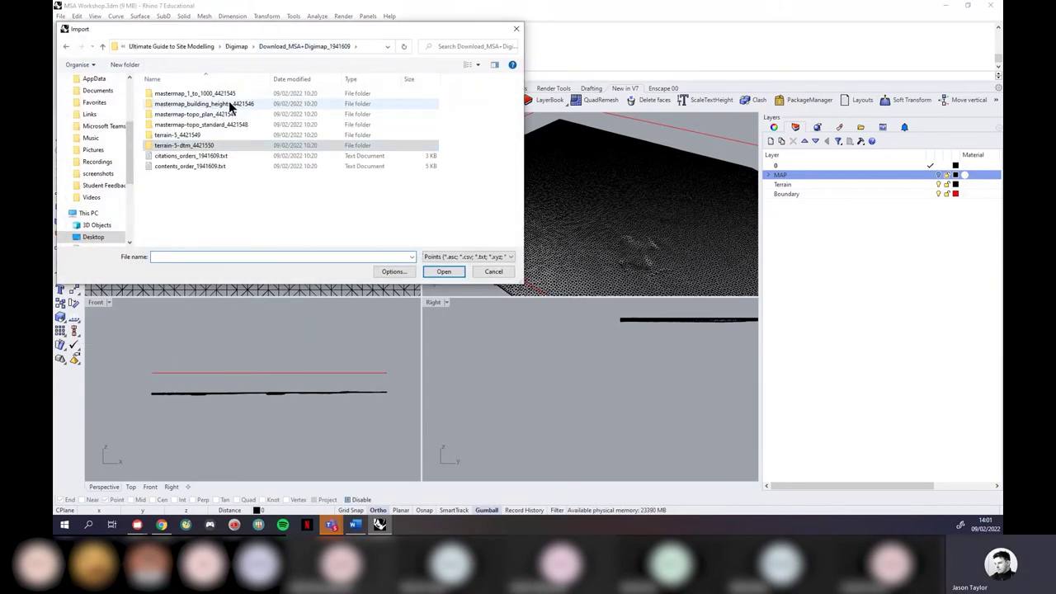
double_click(199, 105)
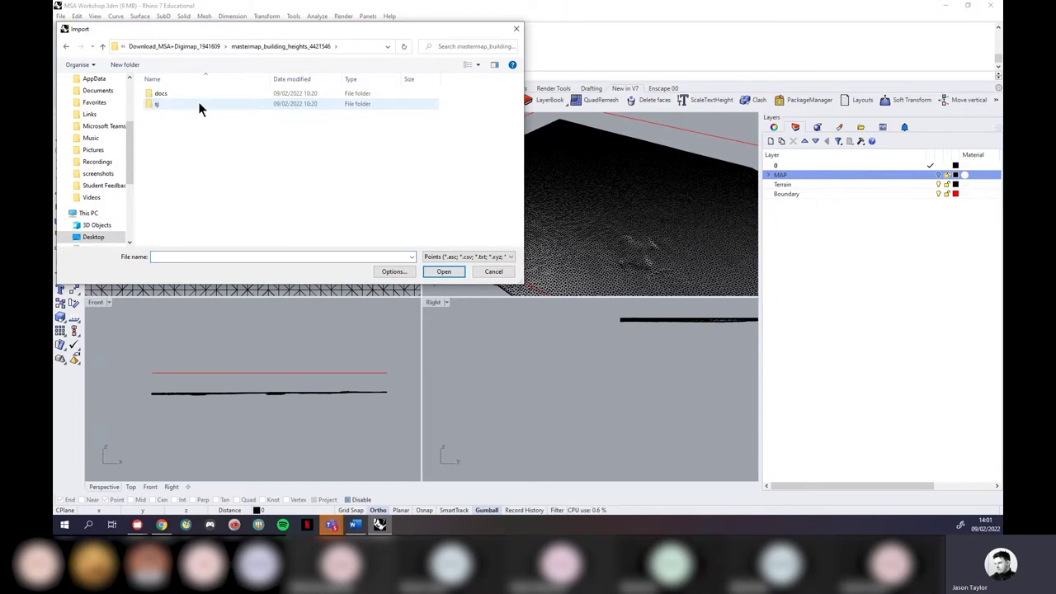
double_click(171, 104)
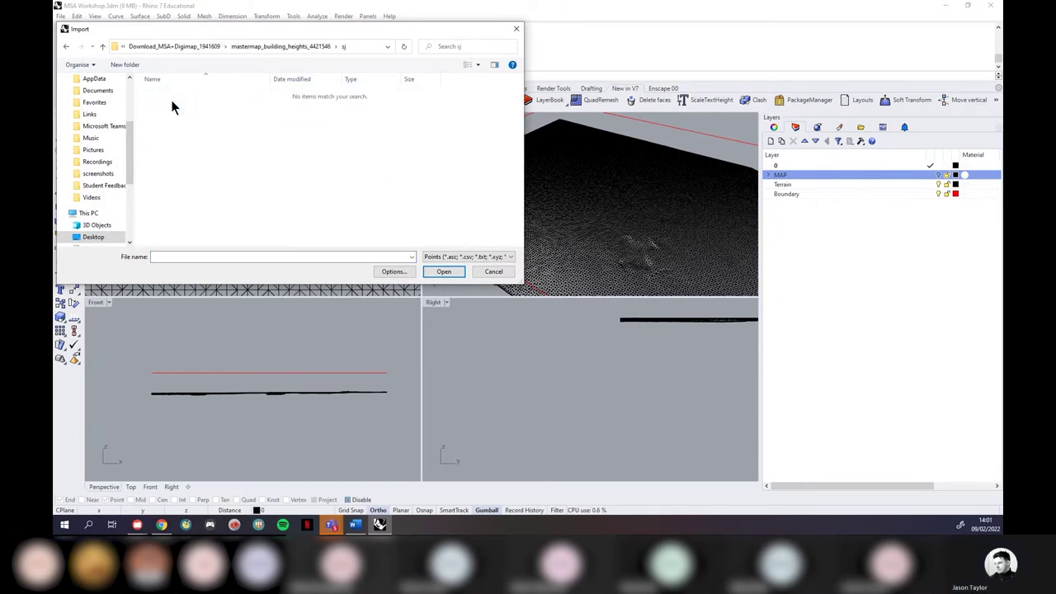
Step: Show all supported file types and import sj8095.dwg with the default DWG/DXF options in millimetres
left_click(459, 256)
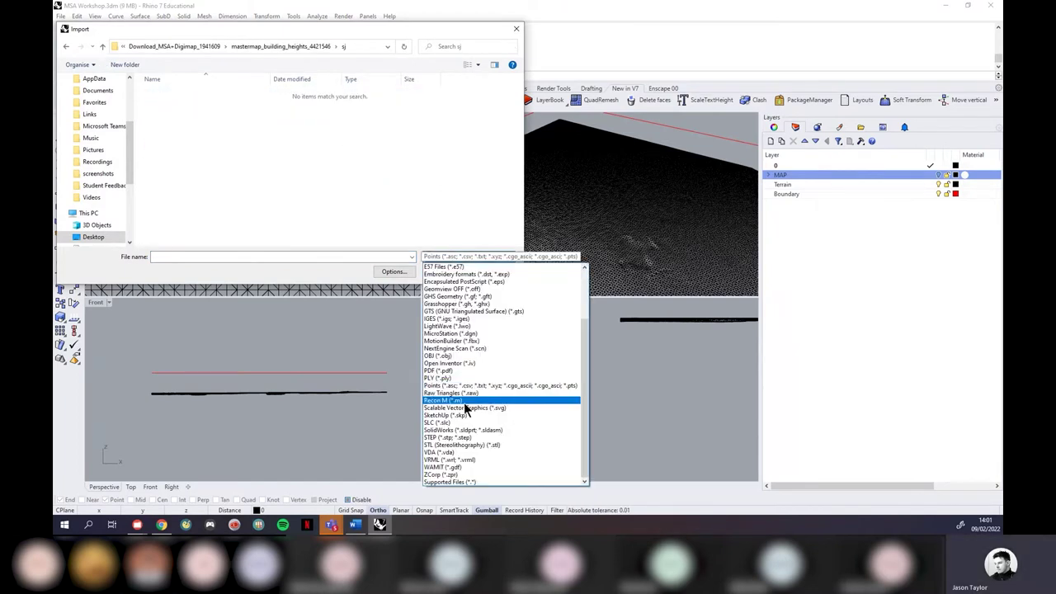
left_click(494, 482)
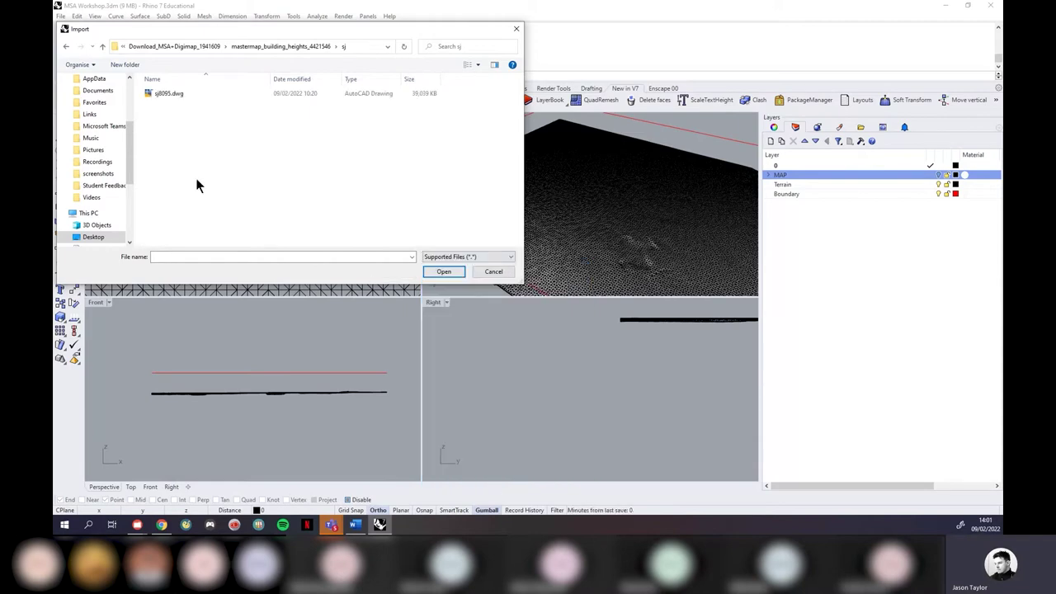
left_click(192, 96)
left_click(459, 270)
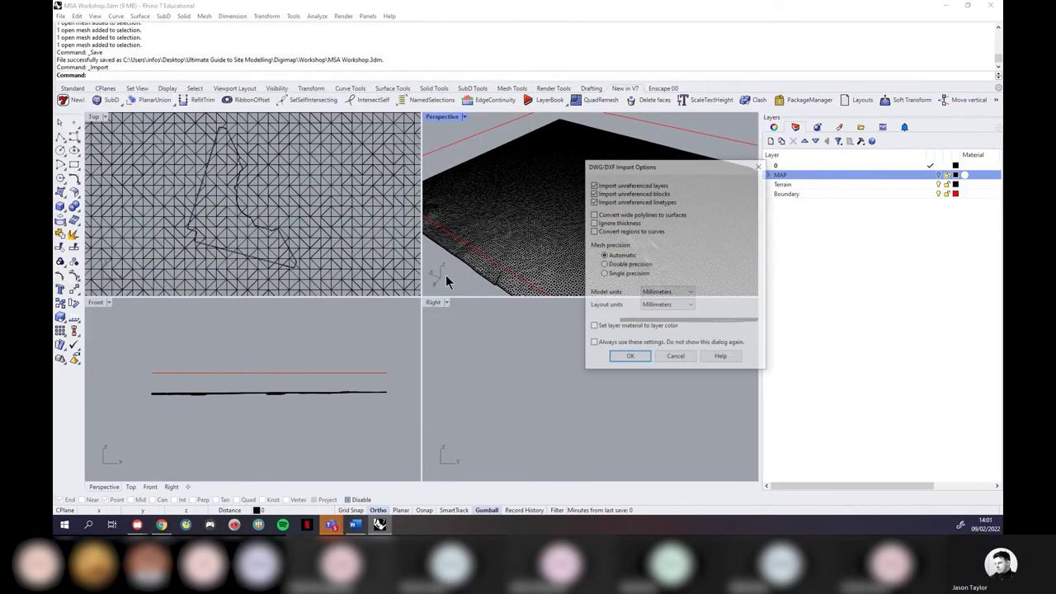
left_click(631, 357)
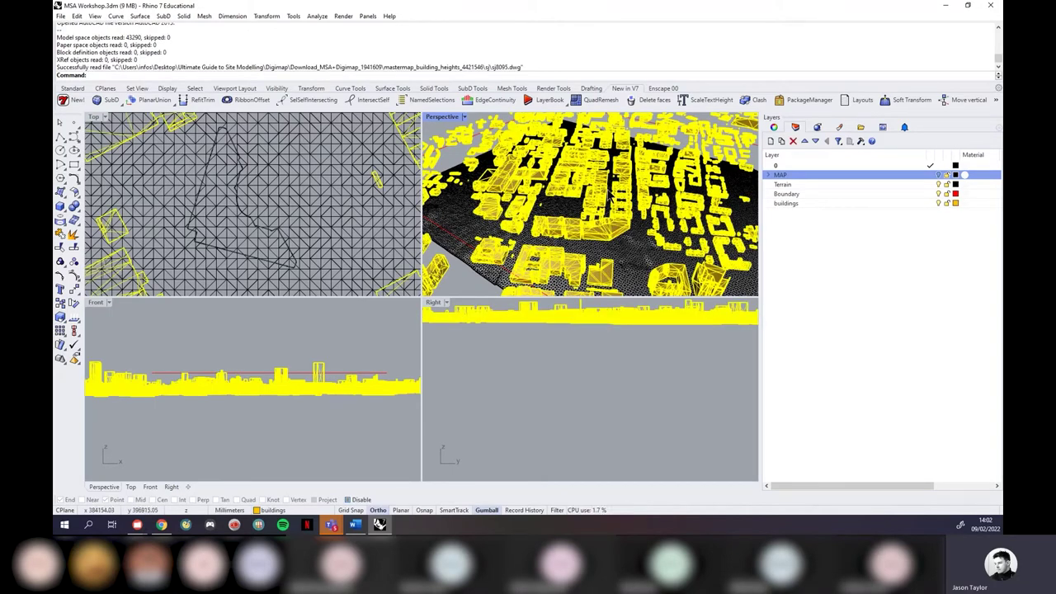
Step: Maximize the Top view to show the full extent of the imported buildings and deselect them
scroll(162, 162, "down", 2)
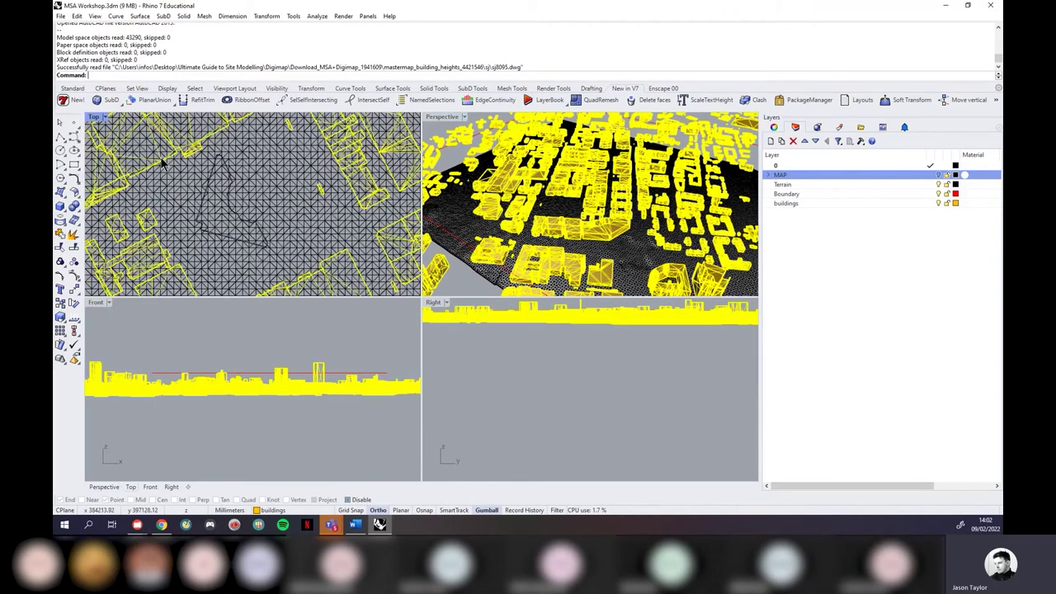
left_click(105, 117)
left_click(112, 128)
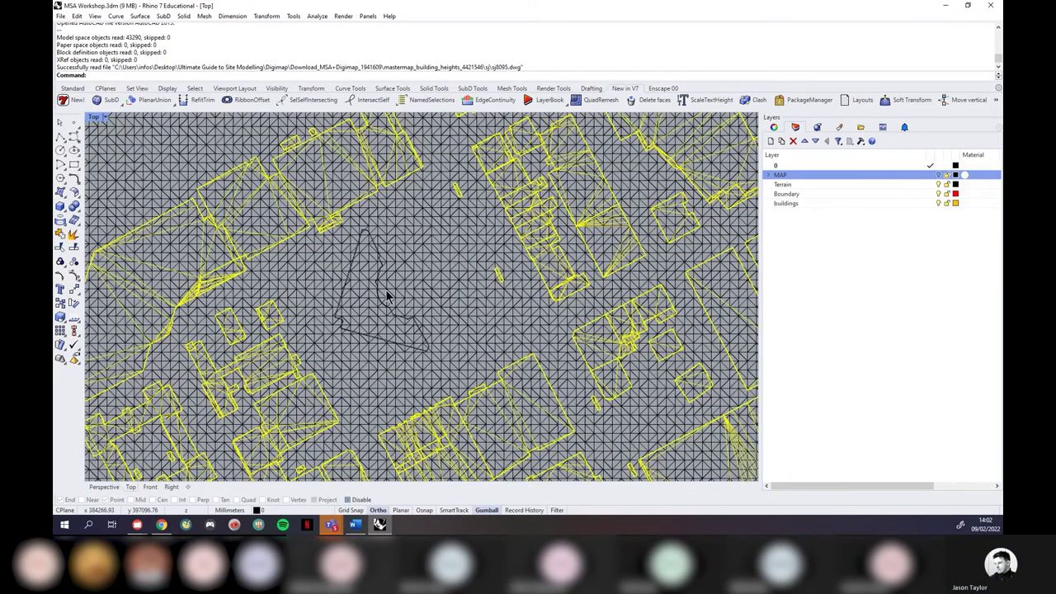
scroll(385, 289, "down", 5)
scroll(529, 338, "down", 3)
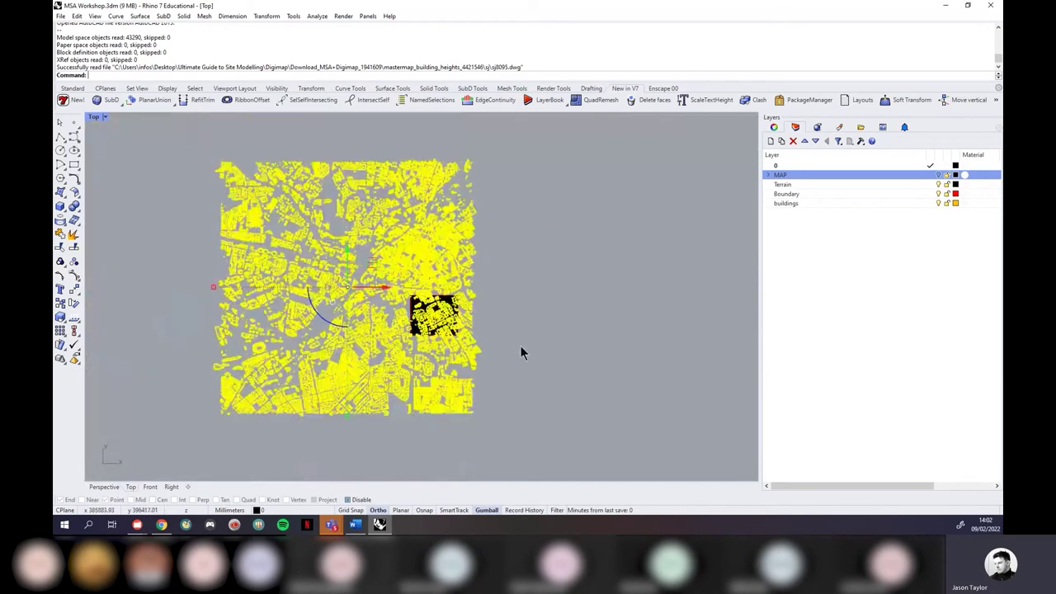
left_click(521, 350)
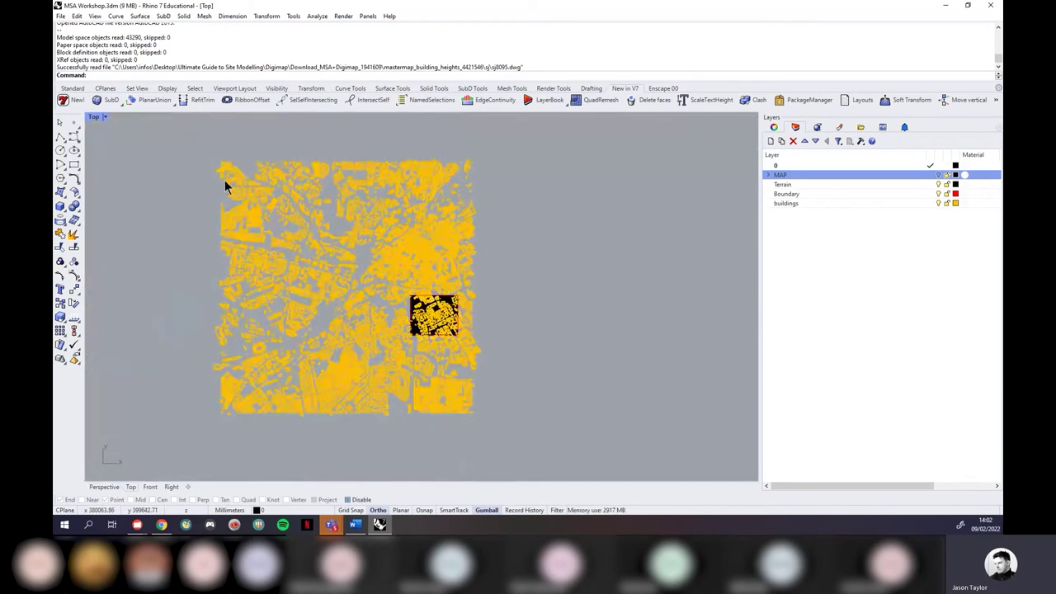
Step: Delete the large block of buildings well to the west of the terrain in the Top view
scroll(225, 186, "up", 1)
scroll(429, 305, "up", 2)
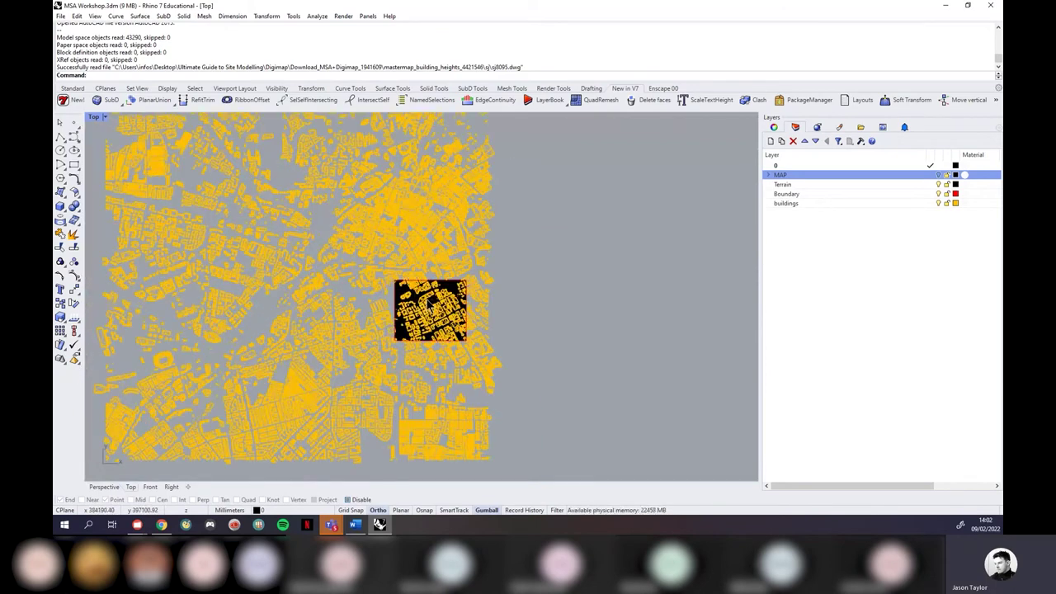
scroll(429, 305, "up", 1)
scroll(490, 300, "down", 2)
left_click_drag(204, 116, 426, 451)
key("Delete")
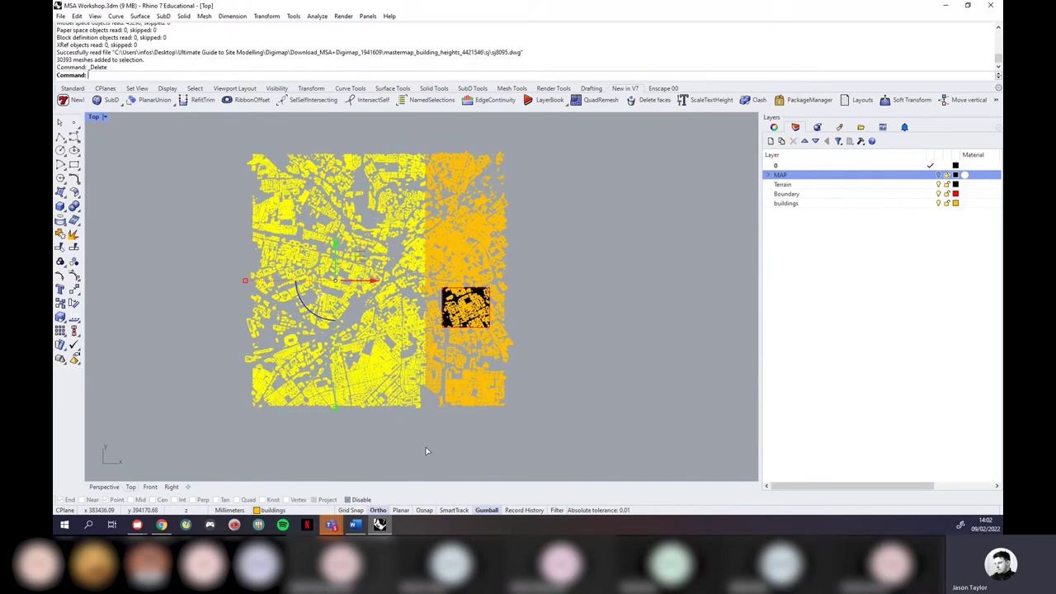
Step: Delete the buildings lying well north and well south of the terrain
left_click_drag(557, 135, 370, 279)
key("Delete")
left_click_drag(519, 425, 380, 342)
key("Delete")
Step: Delete the remaining buildings beyond the terrain's eastern edge, including those toward its southeast corner
scroll(587, 244, "up", 5)
left_click_drag(577, 203, 487, 349)
key("Delete")
left_click_drag(544, 445, 490, 338)
key("Delete")
Step: Delete the buildings lying just south of the terrain, keeping the building that crosses its southern edge
left_click_drag(482, 454, 240, 426)
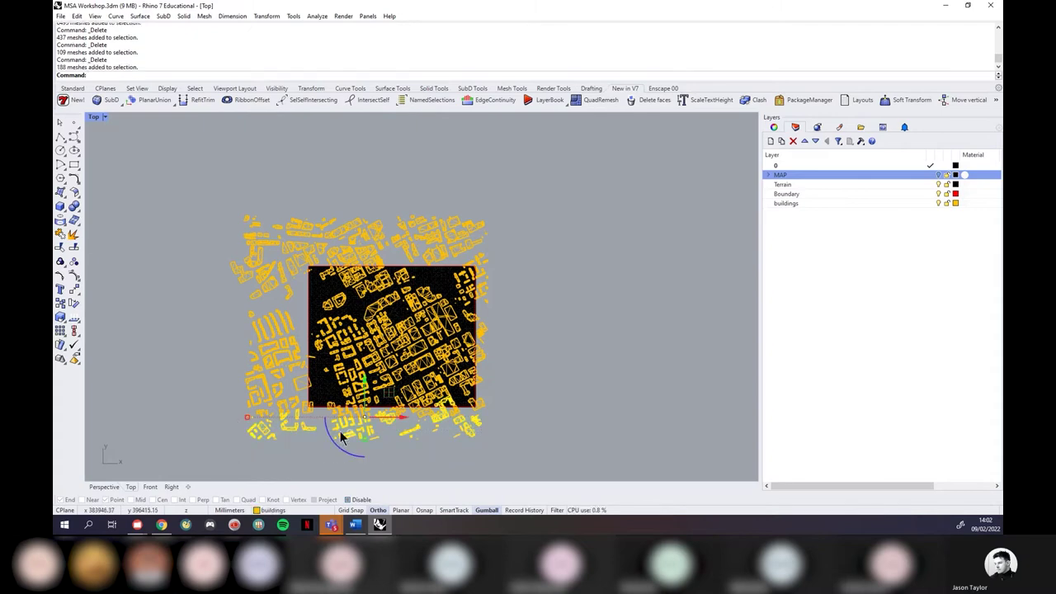
scroll(462, 420, "up", 5)
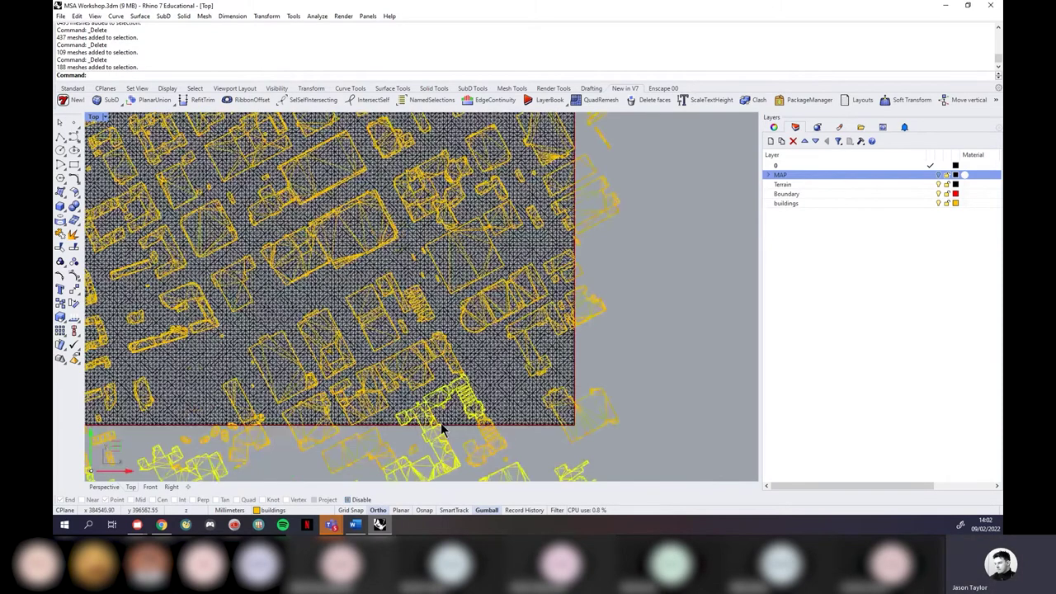
left_click(435, 441, "ctrl")
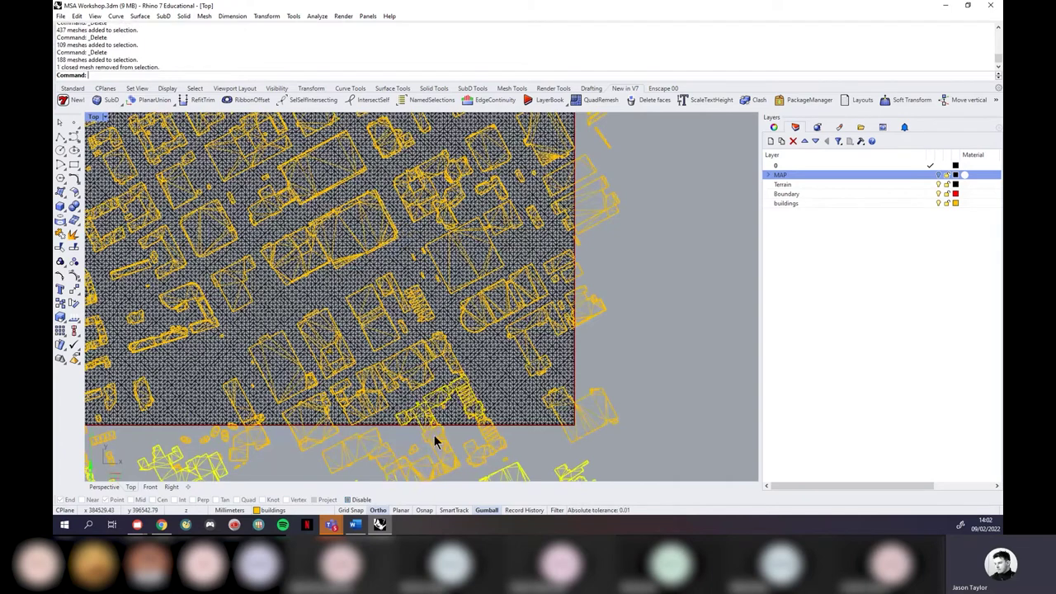
scroll(573, 409, "down", 4)
key("Delete")
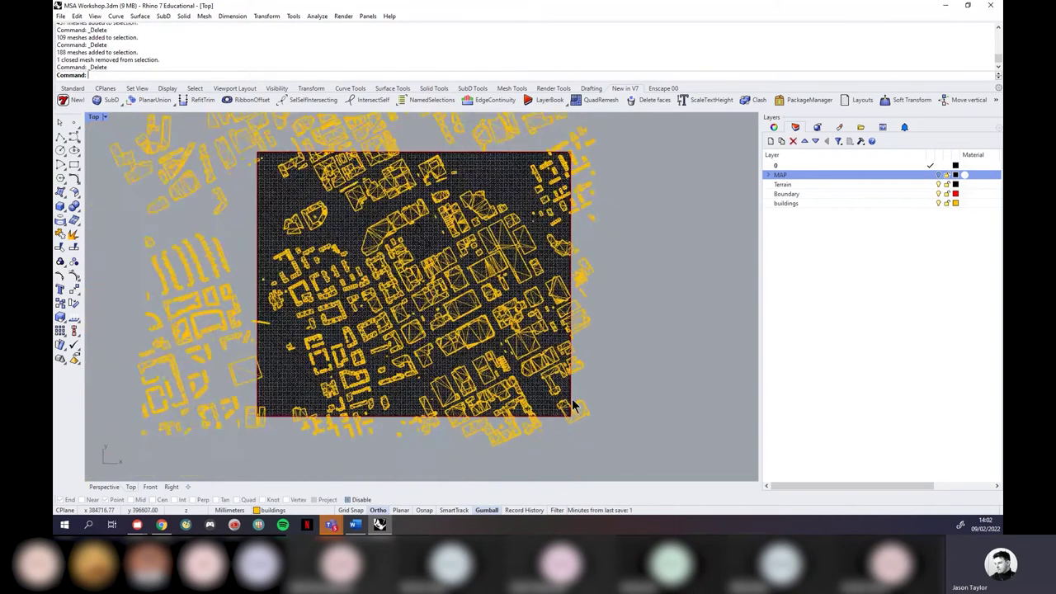
Step: Delete the block of buildings west of the terrain, keeping the square building that straddles its western edge
left_click_drag(346, 447, 224, 166)
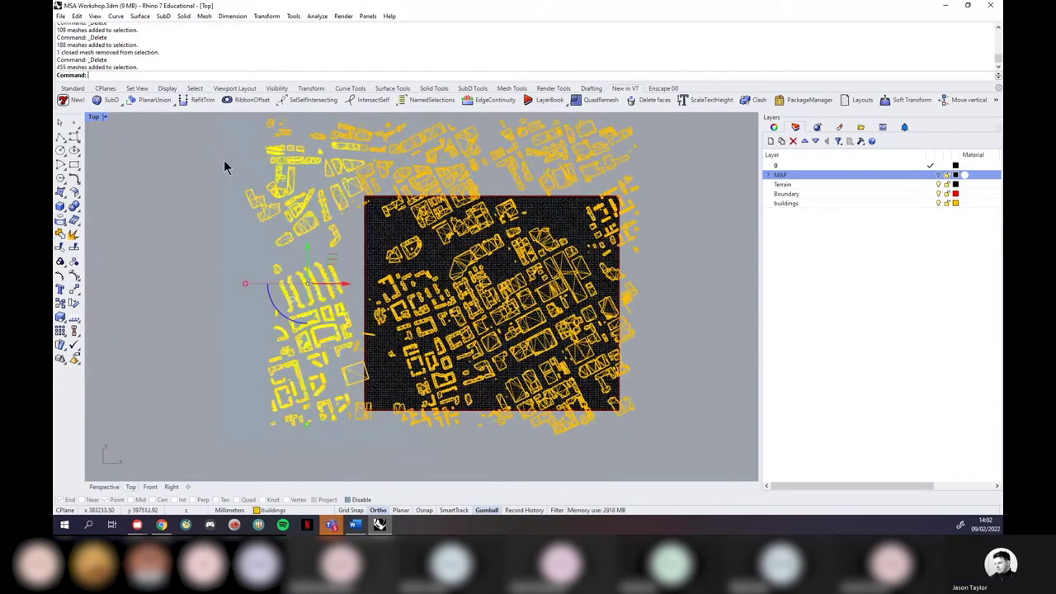
left_click(352, 377, "ctrl")
left_click(357, 379, "ctrl")
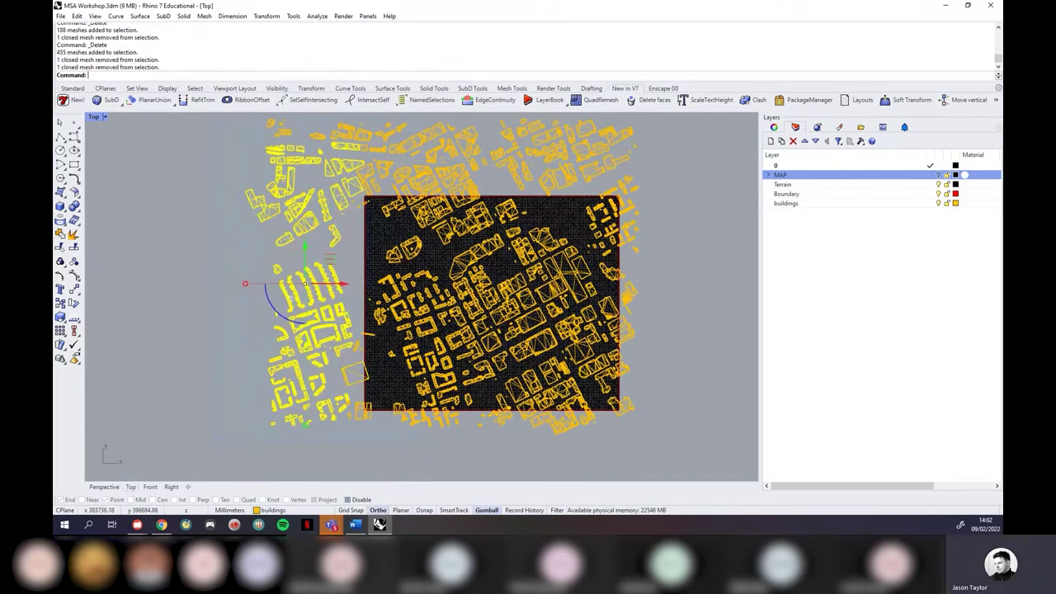
key("Delete")
Step: Delete the two bands of buildings lying north of the terrain, leaving those that touch its northern edge
scroll(508, 188, "down", 1)
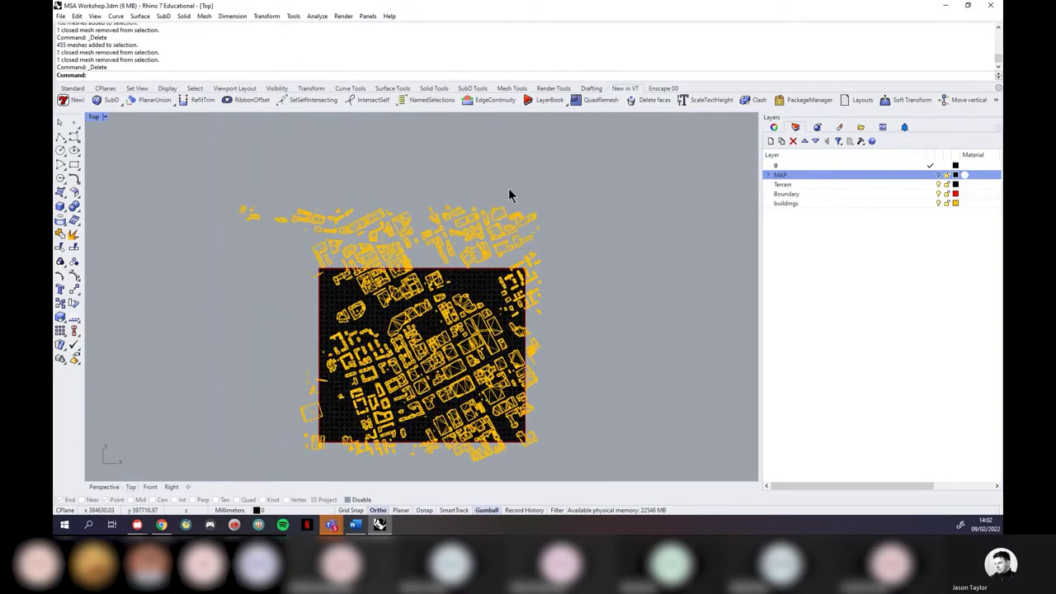
scroll(508, 188, "up", 2)
left_click_drag(625, 176, 94, 255)
key("Delete")
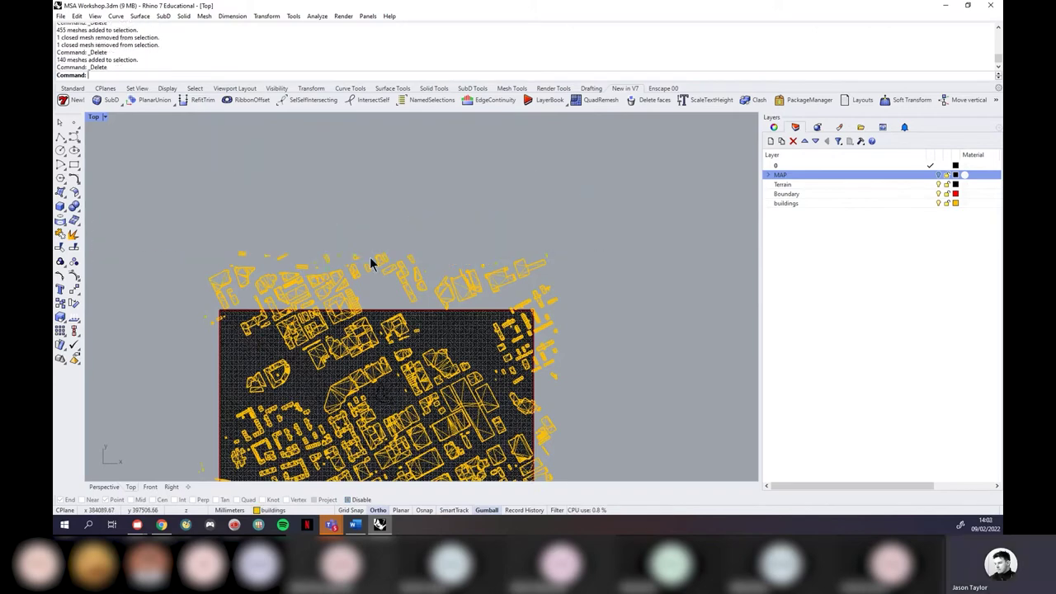
left_click_drag(626, 202, 195, 280)
key("Delete")
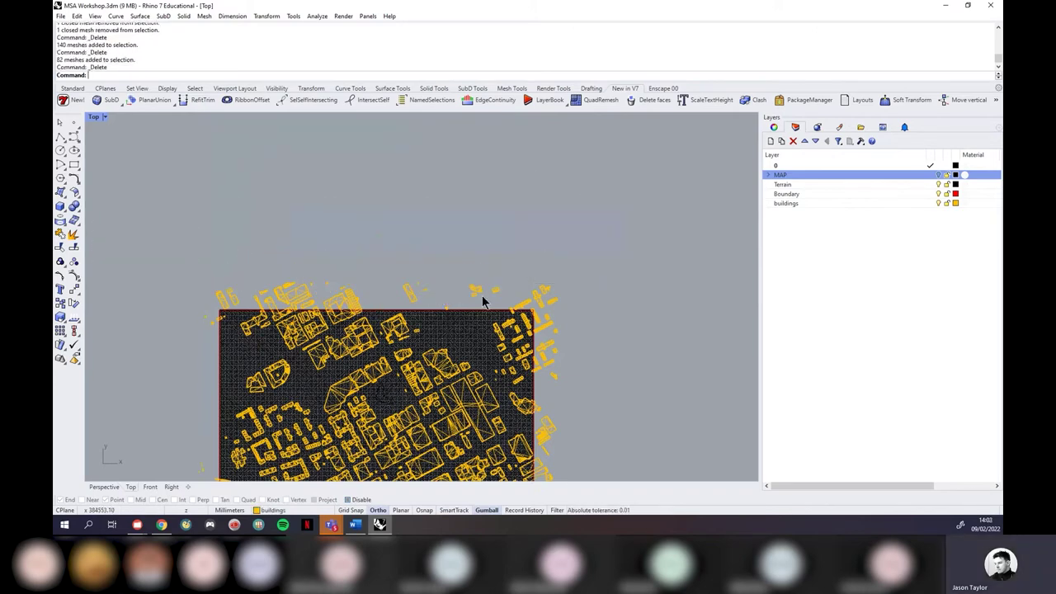
Step: Hide the Terrain layer so that the boundary rectangle and buildings are shown without the mesh
scroll(495, 231, "down", 3)
scroll(522, 384, "up", 4)
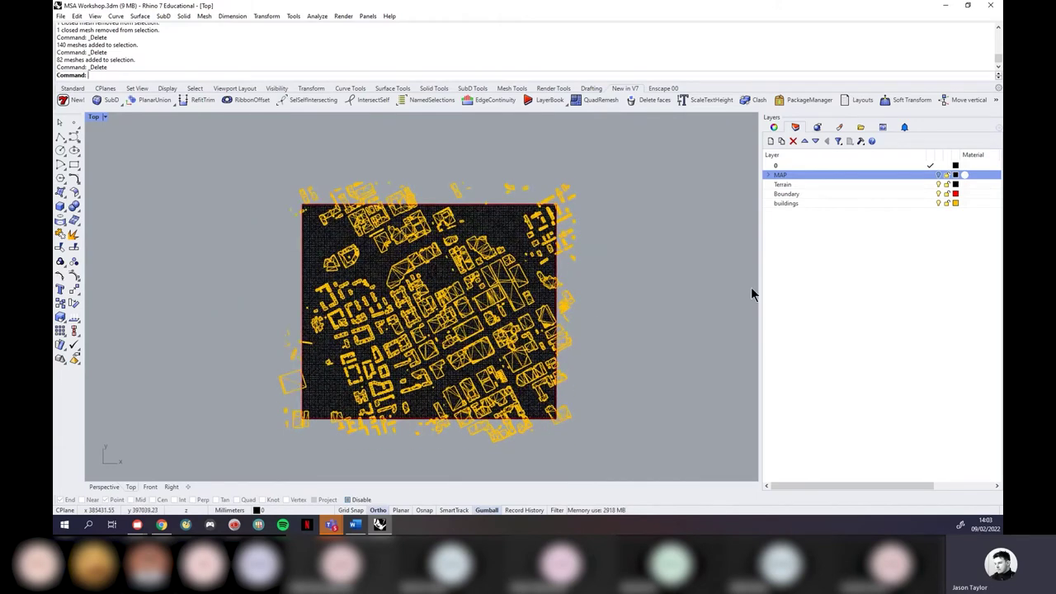
left_click(940, 185)
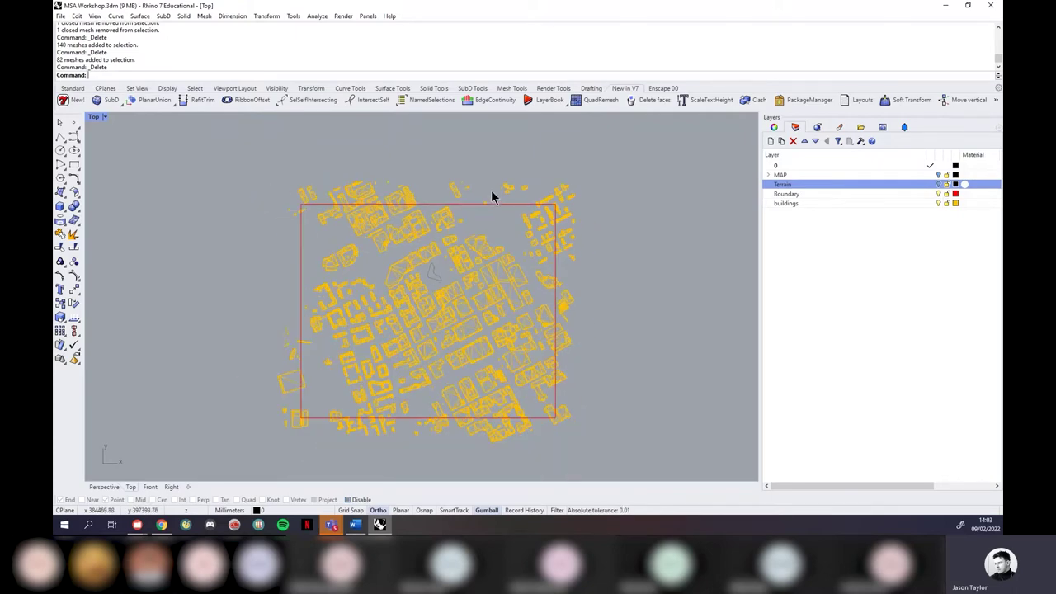
scroll(574, 205, "up", 2)
left_click(555, 229)
left_click(596, 259)
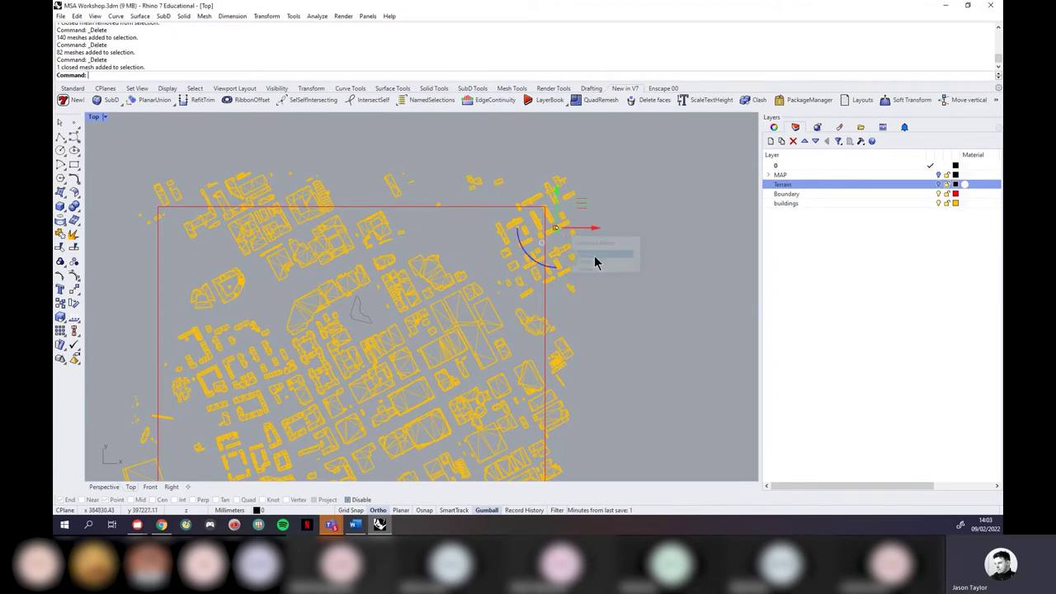
key("Escape")
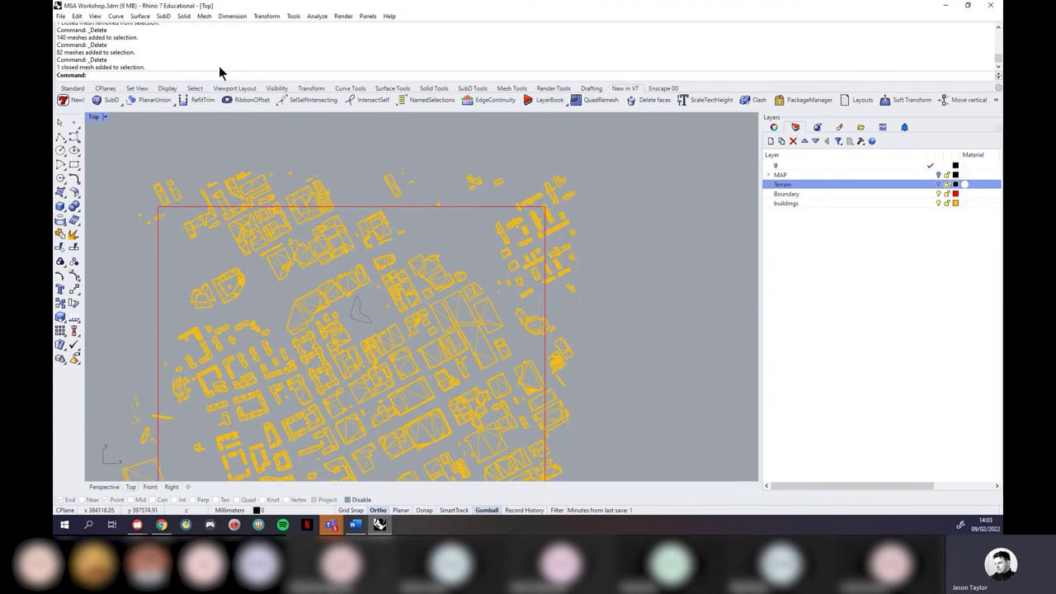
Step: Mesh Trim the buildings near the northwest corner with the boundary rectangle as cutter, removing the parts north of it
left_click(204, 16)
mouse_move(306, 184)
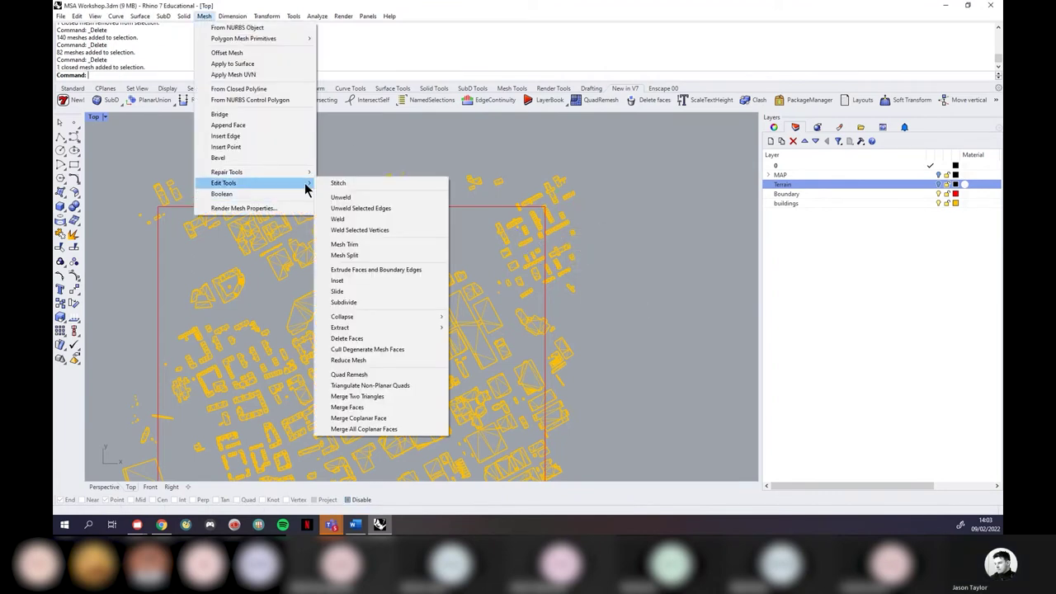
left_click(356, 245)
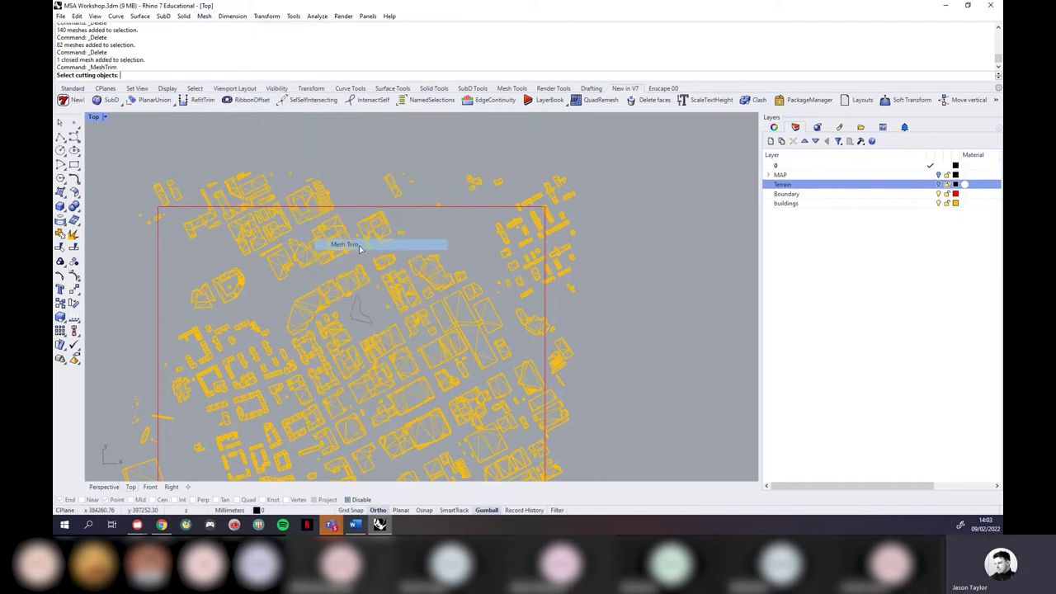
left_click(471, 209)
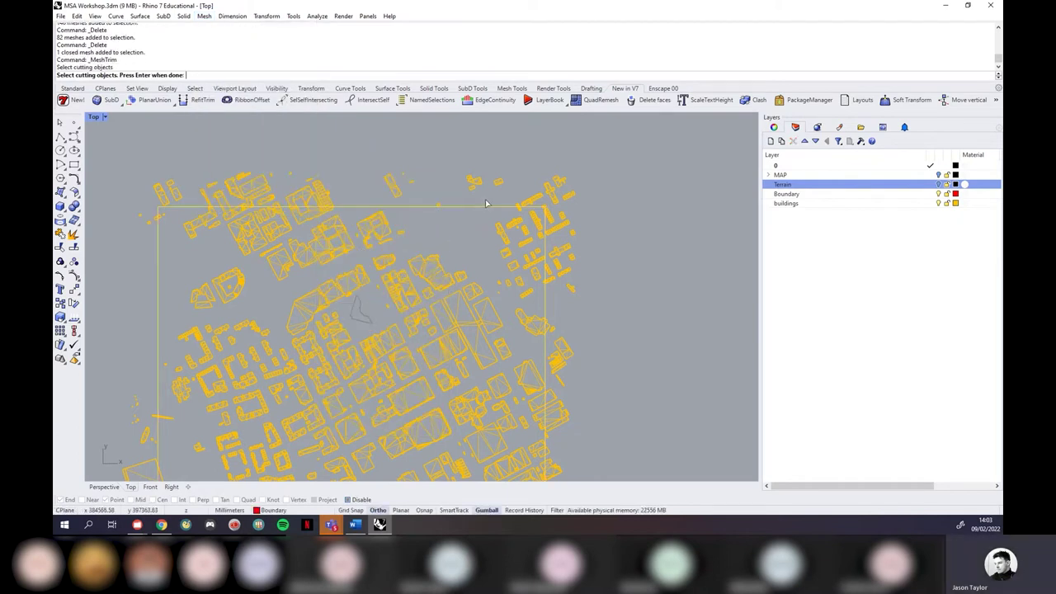
key("Return")
scroll(189, 212, "up", 5)
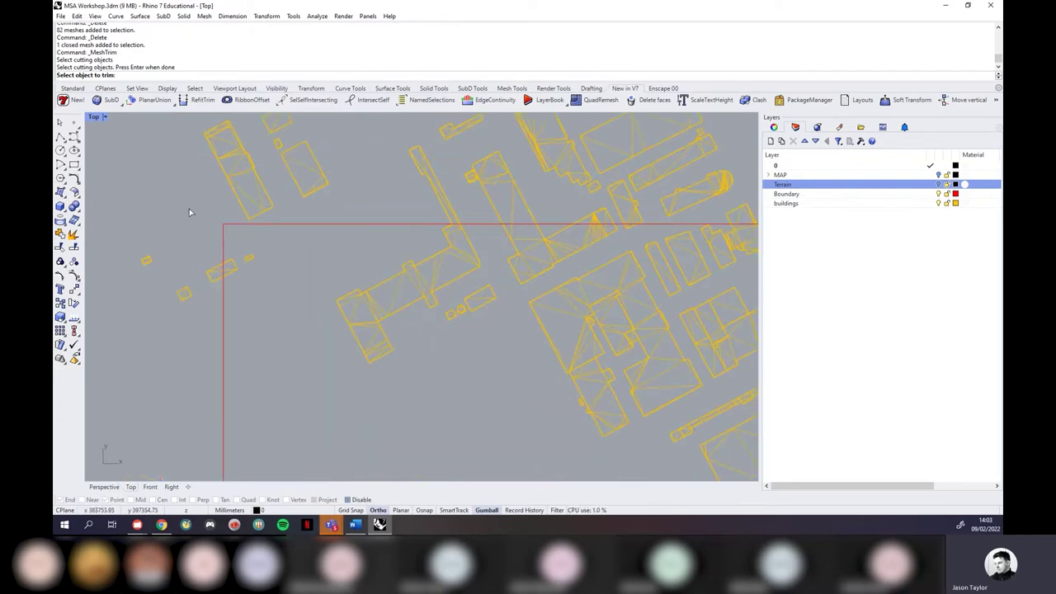
left_click(453, 221)
left_click(454, 222)
left_click(497, 214)
left_click(617, 211)
left_click(609, 215)
left_click(593, 217)
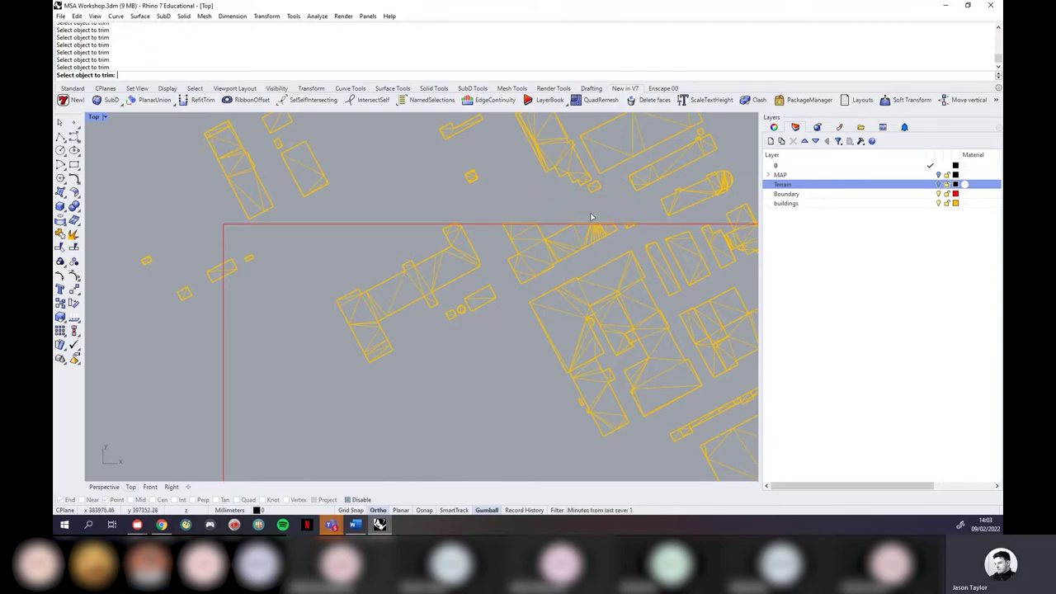
Step: Trim off the parts of the large building and adjacent terraced row that project beyond the boundary, farther east along its northern edge
scroll(590, 217, "down", 3)
scroll(610, 213, "up", 6)
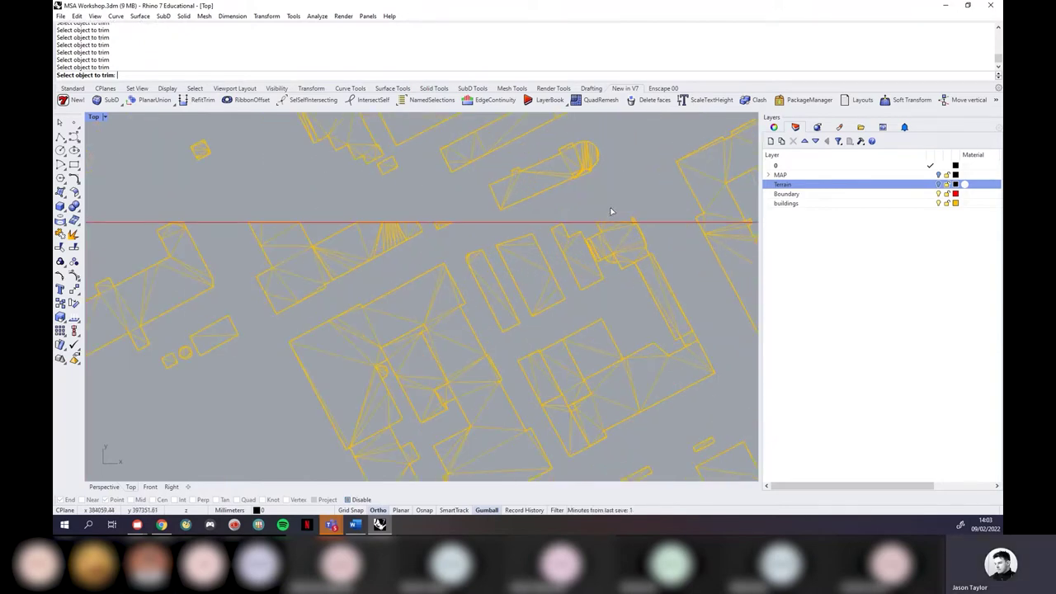
scroll(334, 165, "down", 2)
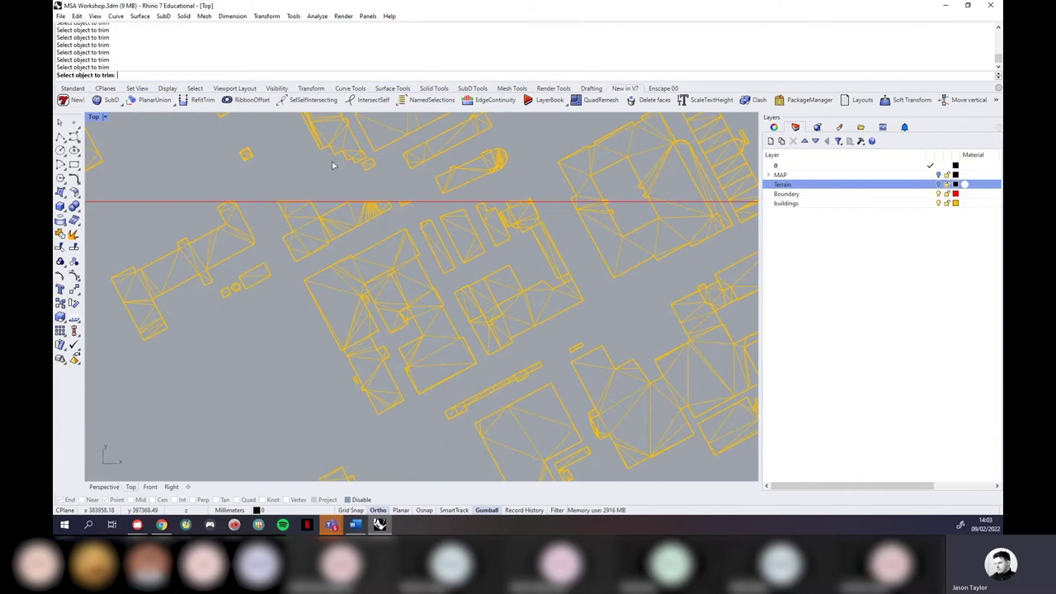
scroll(339, 208, "down", 5)
scroll(446, 202, "up", 8)
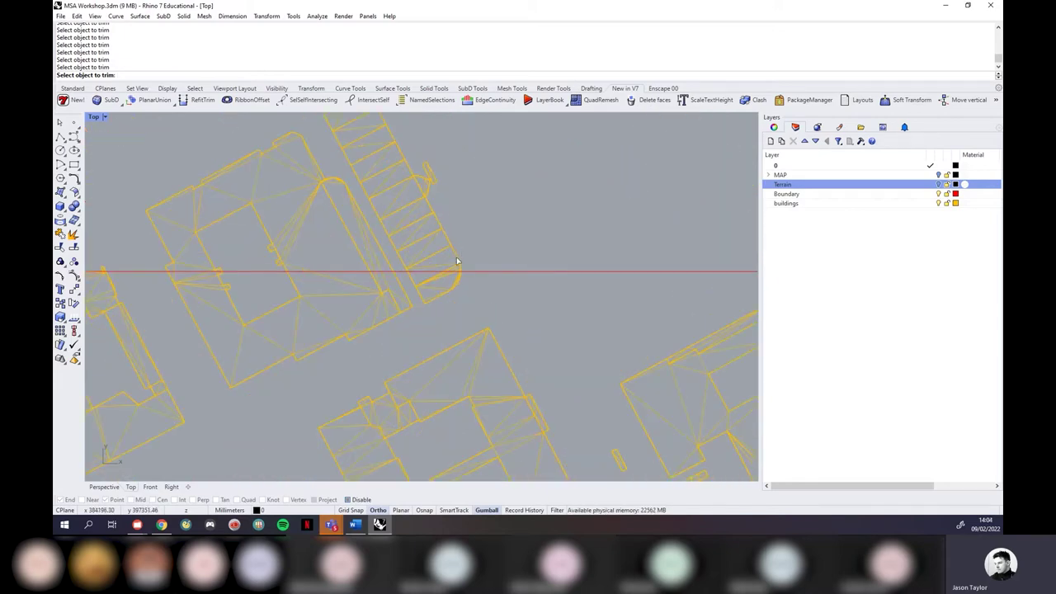
scroll(463, 268, "up", 3)
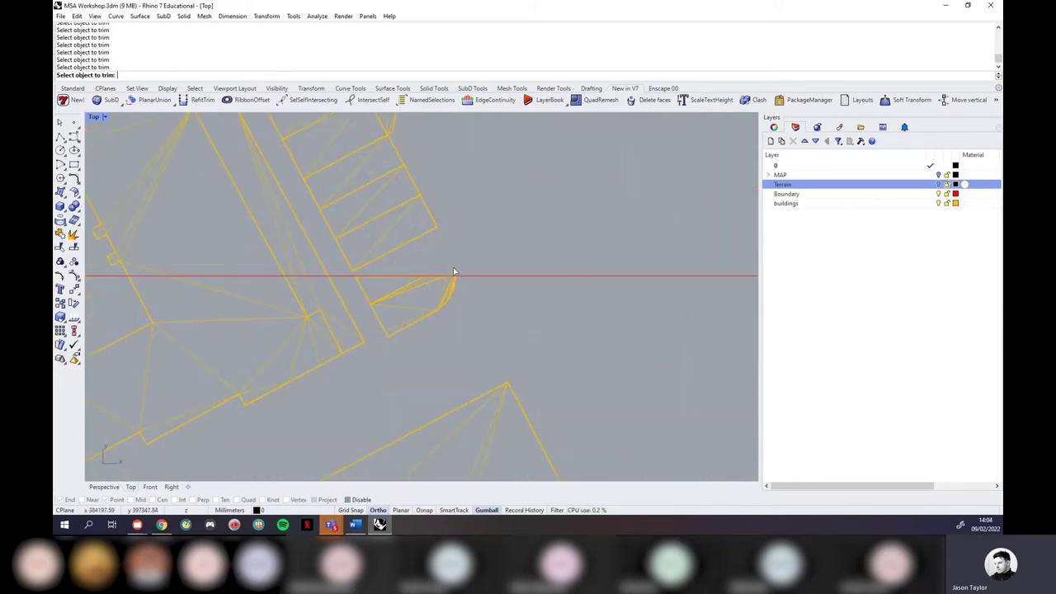
scroll(456, 270, "up", 3)
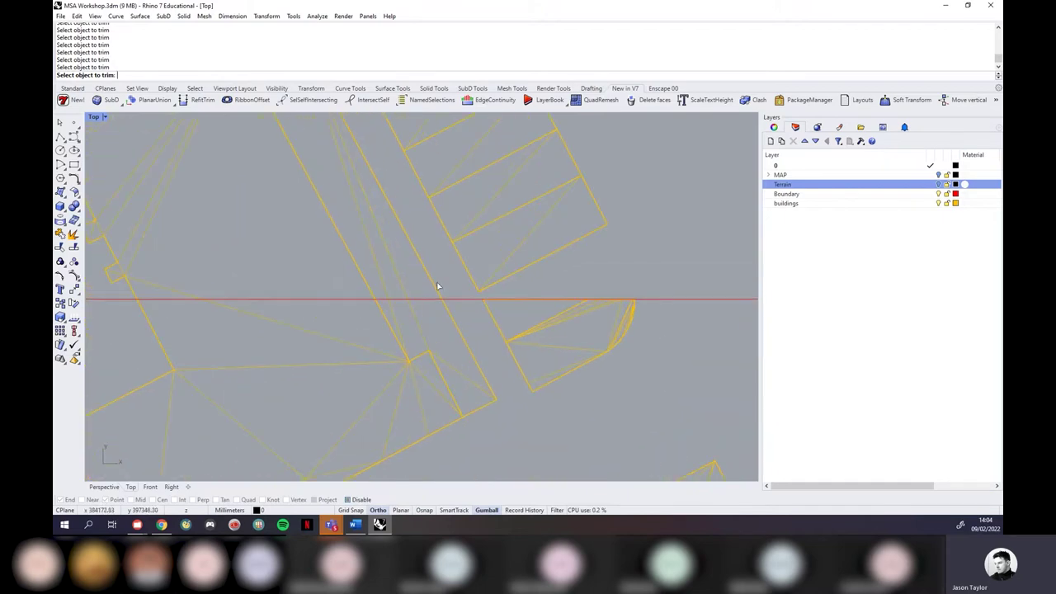
scroll(452, 282, "down", 3)
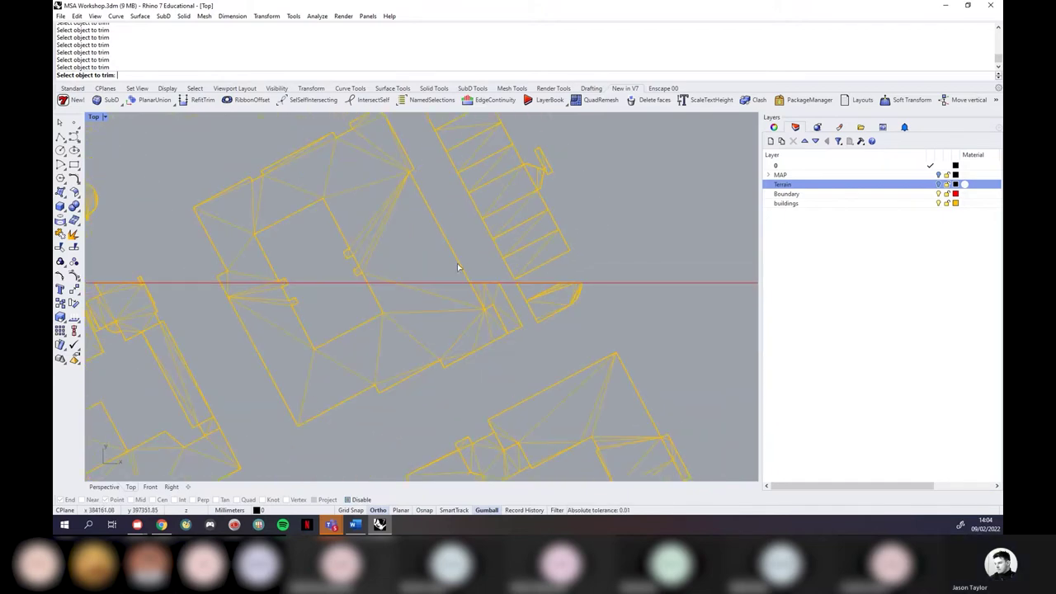
left_click(459, 266)
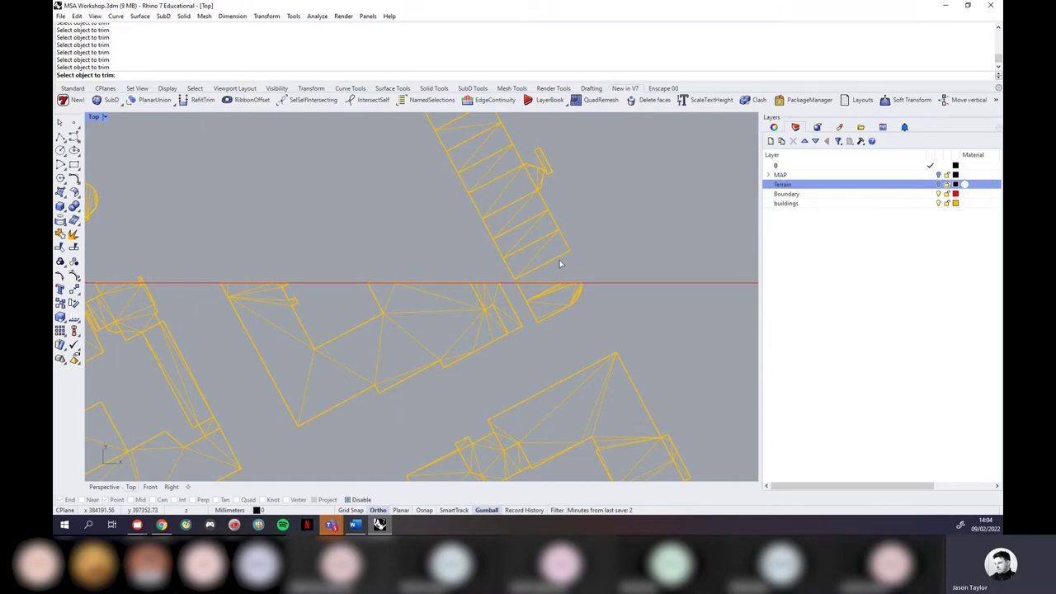
scroll(531, 279, "up", 4)
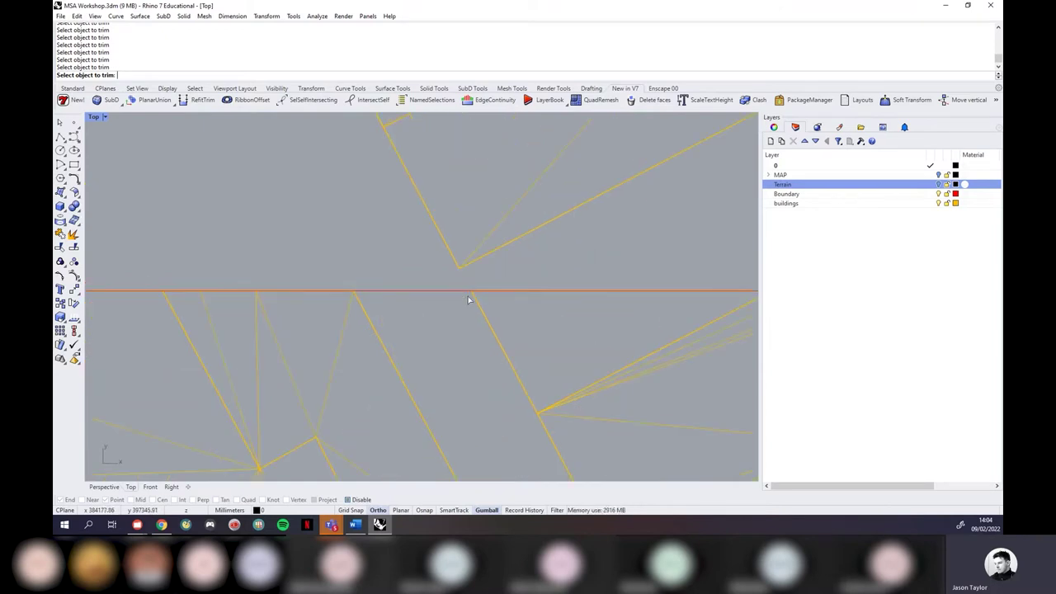
scroll(450, 280, "down", 4)
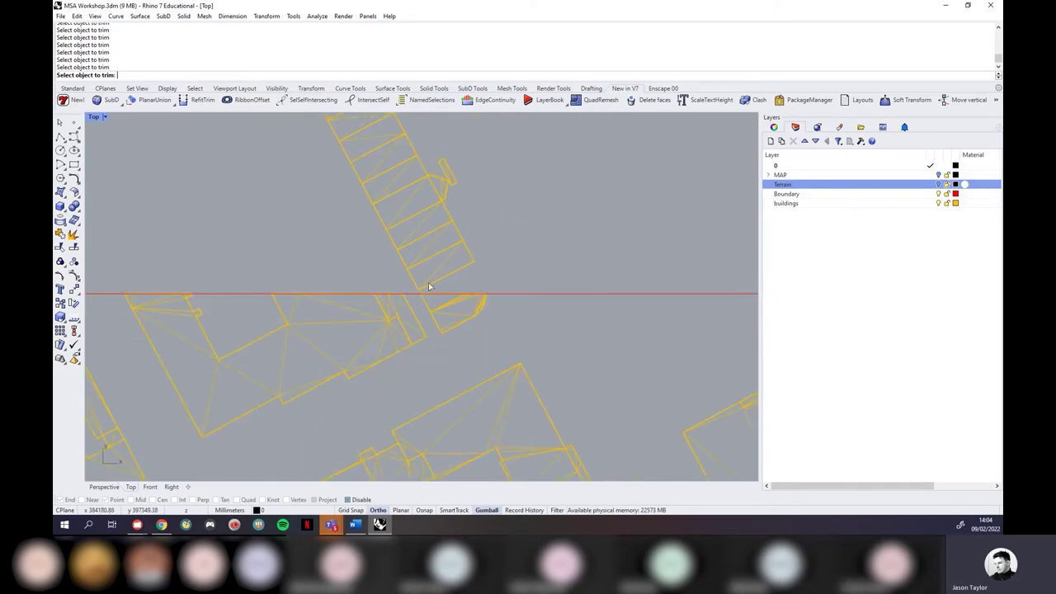
left_click(428, 286)
left_click(409, 247)
left_click(416, 198)
Step: Trim the short terraced row crossing the northern boundary near the northeast corner, removing its units outside the line
scroll(289, 174, "down", 6)
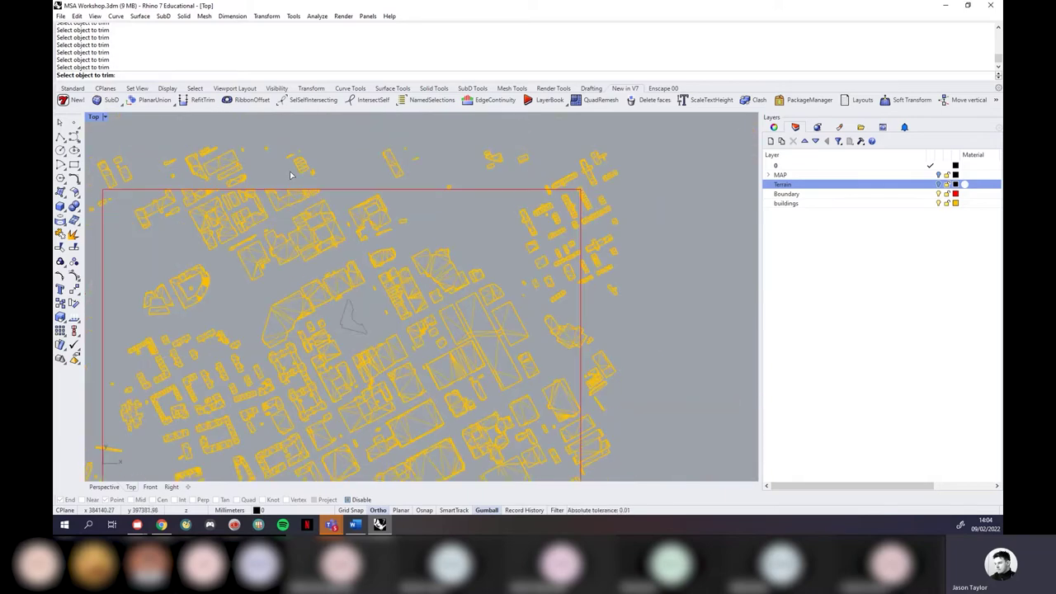
scroll(515, 183, "up", 8)
left_click(549, 210)
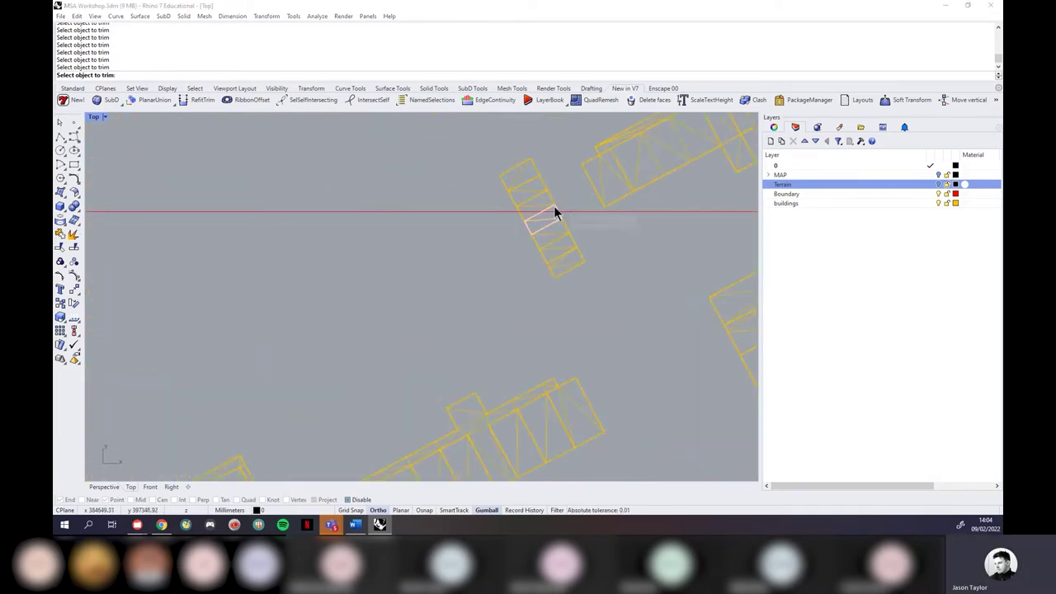
scroll(554, 216, "up", 5)
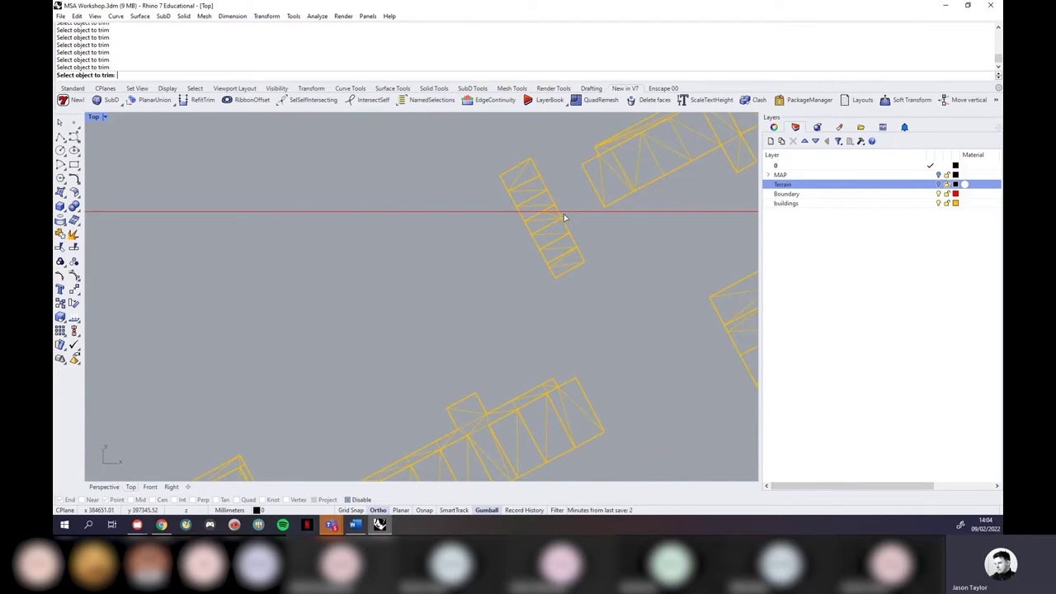
left_click(554, 218)
left_click(578, 243)
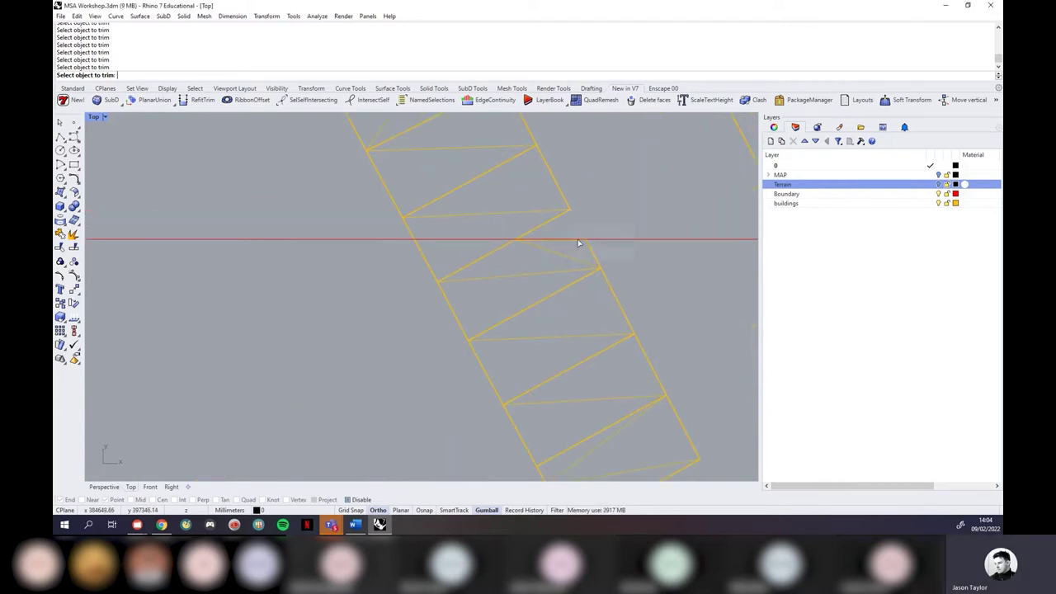
scroll(465, 188, "down", 5)
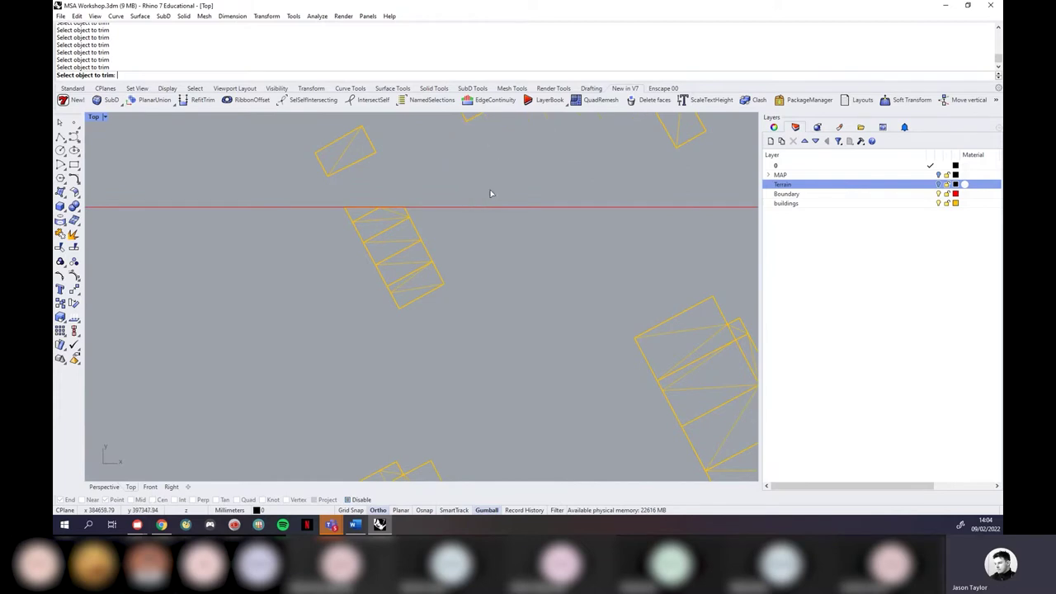
Step: Trim the block straddling the boundary's northeast corner and the first units of the adjacent terrace, removing everything outside the line
scroll(493, 192, "down", 5)
scroll(496, 185, "up", 3)
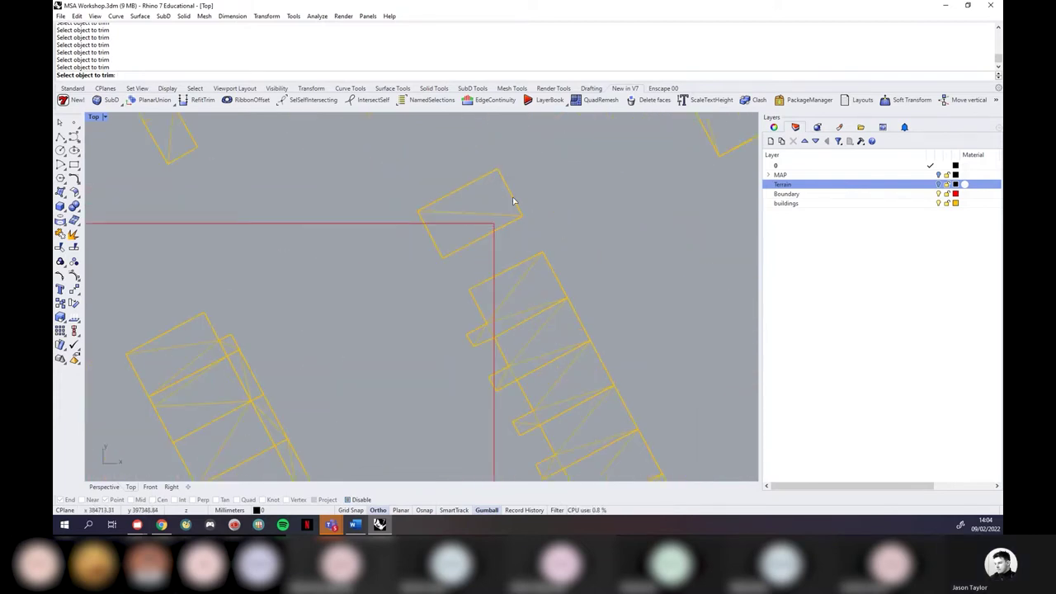
left_click(513, 200)
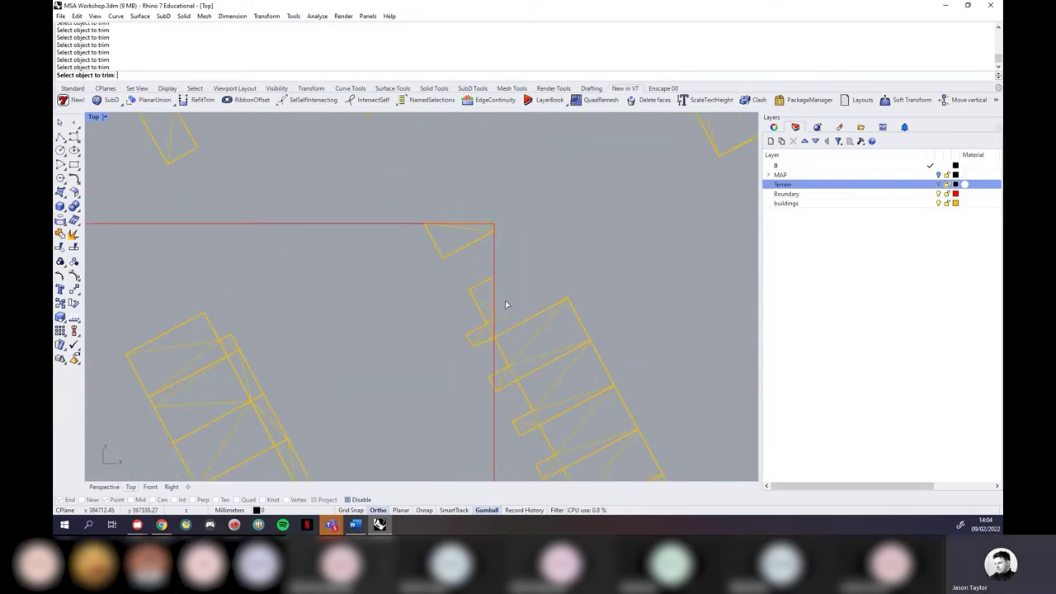
left_click(511, 335)
Step: Trim the remaining terraces and buildings crossing the northern stretch of the eastern boundary, removing the parts east of it
scroll(539, 241, "down", 3)
scroll(540, 241, "down", 5)
scroll(573, 290, "up", 5)
left_click(569, 292)
scroll(594, 247, "down", 4)
scroll(572, 301, "up", 4)
scroll(608, 354, "down", 6)
Step: Trim the irregular building and the large blocks crossing the middle of the eastern boundary, removing their outer parts
scroll(605, 327, "up", 8)
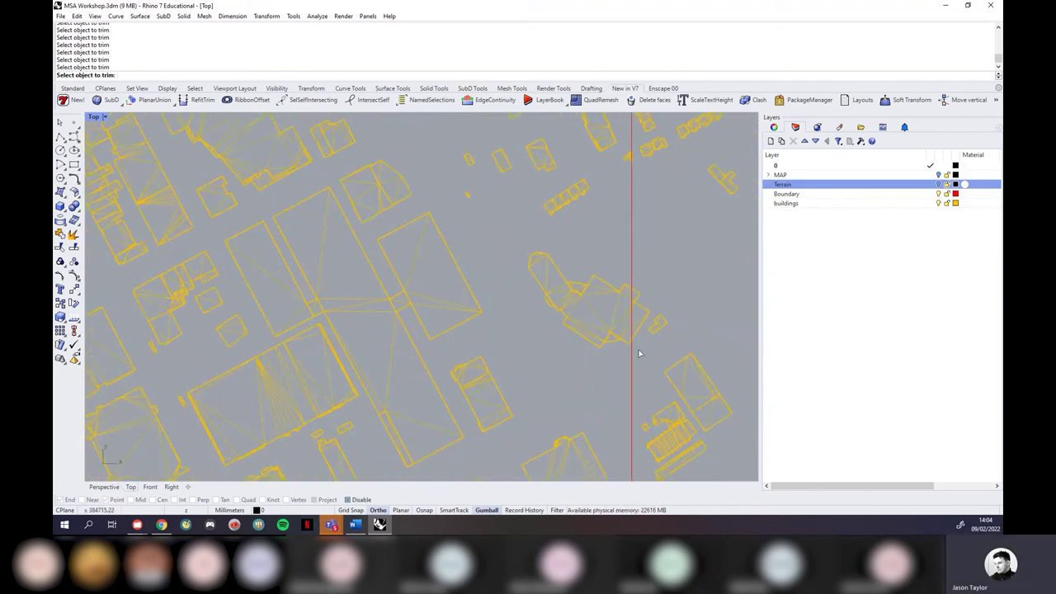
scroll(630, 233, "down", 6)
scroll(635, 278, "up", 6)
scroll(627, 357, "down", 5)
scroll(643, 273, "up", 4)
left_click(636, 335)
left_click(635, 411)
left_click(628, 443)
scroll(664, 222, "down", 5)
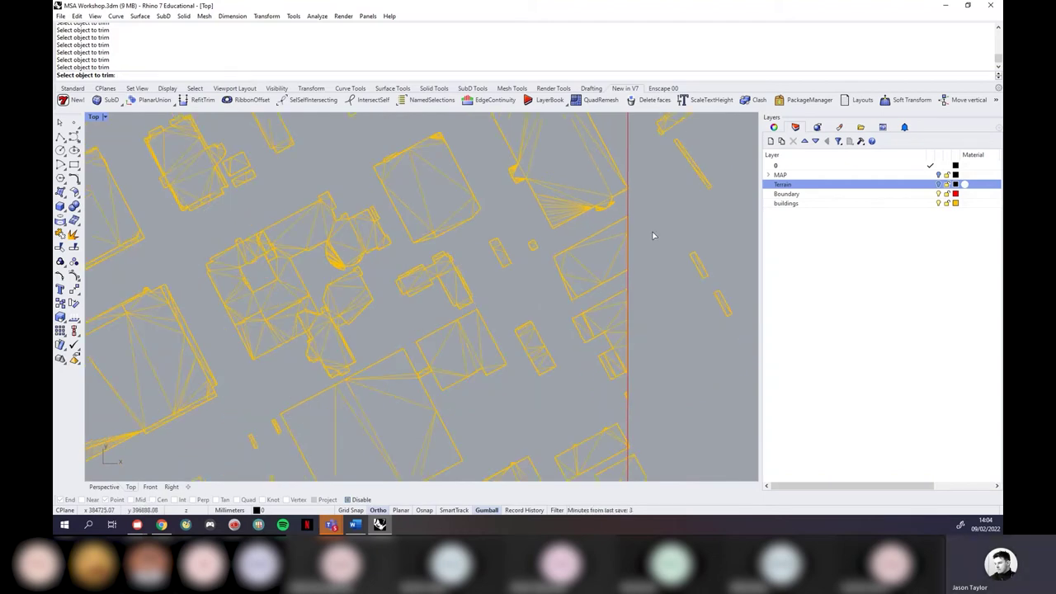
Step: Trim the buildings crossing the southern stretch of the eastern boundary, cutting off the parts beyond the line
scroll(633, 338, "up", 3)
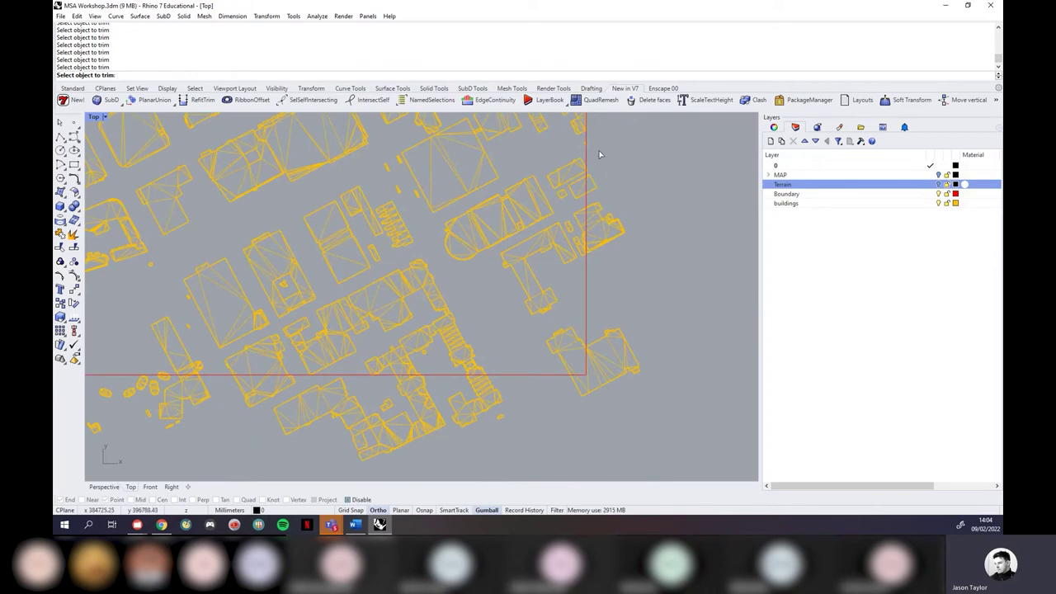
scroll(606, 161, "up", 5)
scroll(538, 138, "up", 2)
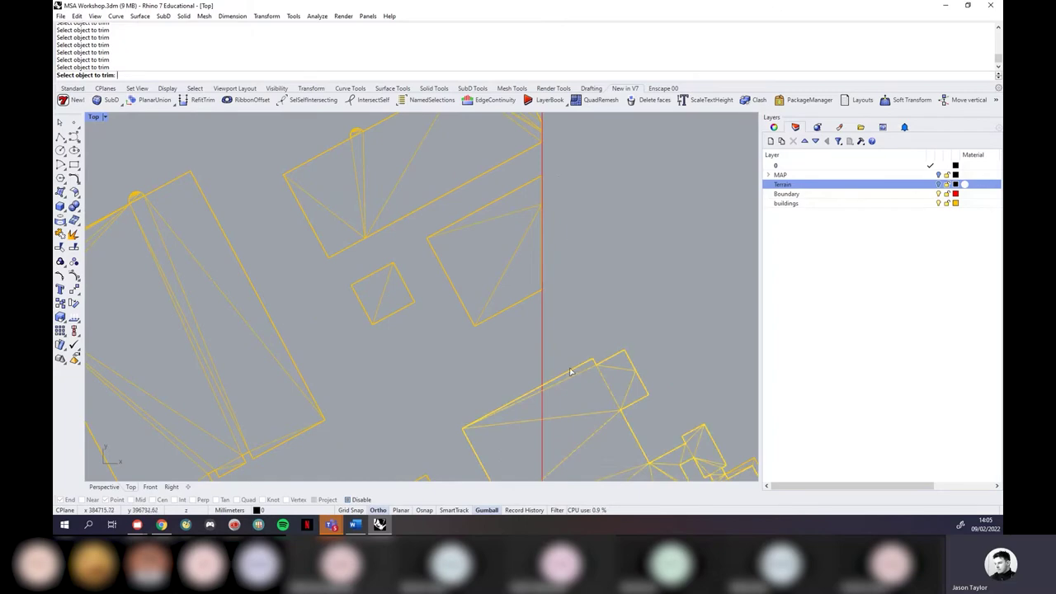
scroll(570, 365, "down", 4)
scroll(570, 406, "down", 8)
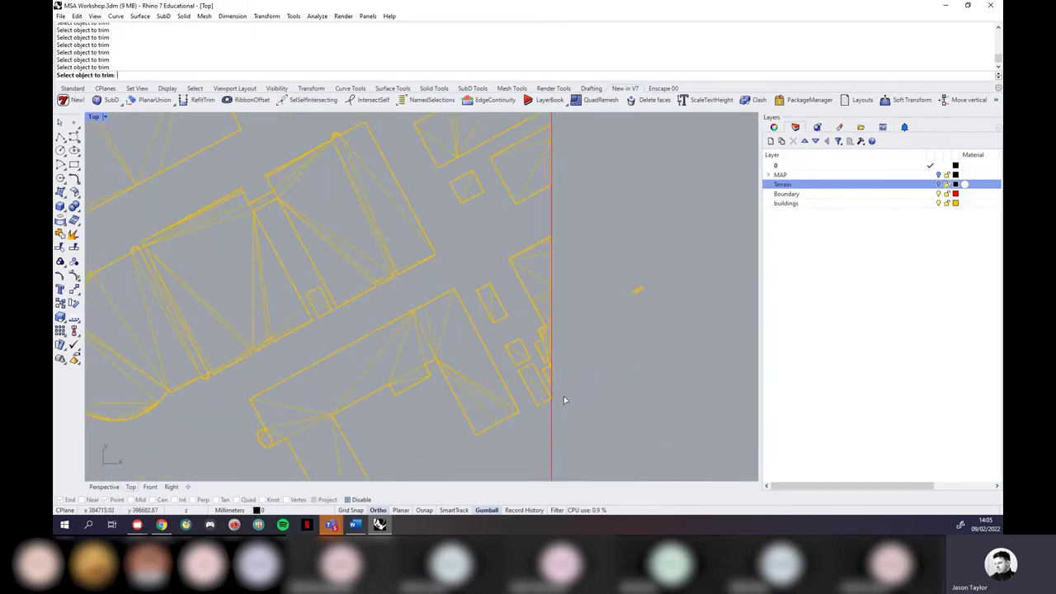
Step: Trim the southeast corner building and the terraces crossing the eastern part of the southern boundary, removing the parts outside it
scroll(593, 404, "up", 4)
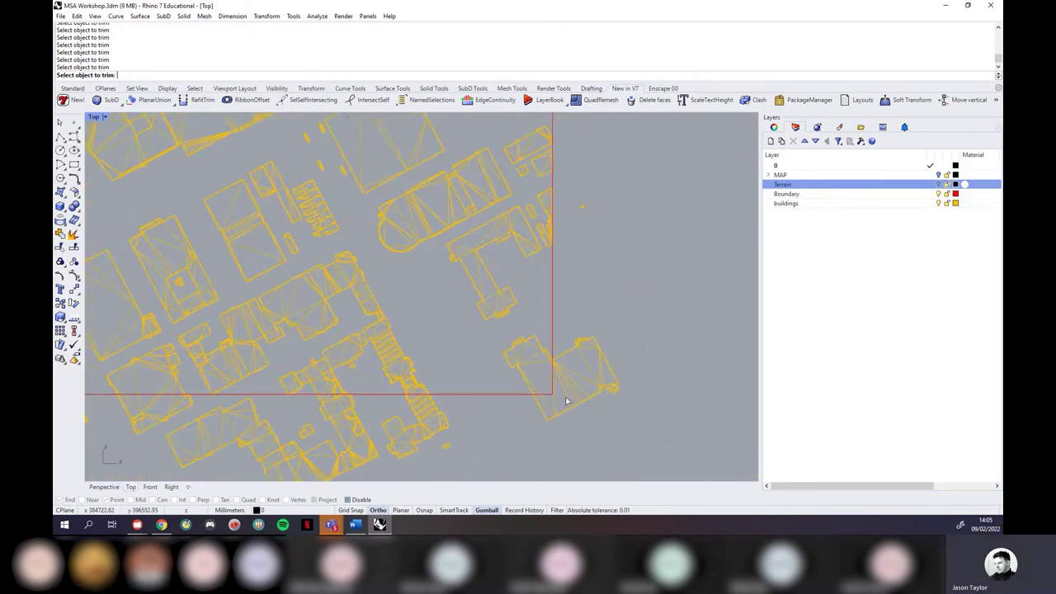
left_click(433, 425)
left_click(332, 411)
scroll(330, 397, "up", 5)
left_click(365, 414)
scroll(413, 412, "down", 2)
scroll(327, 404, "up", 5)
scroll(424, 420, "down", 1)
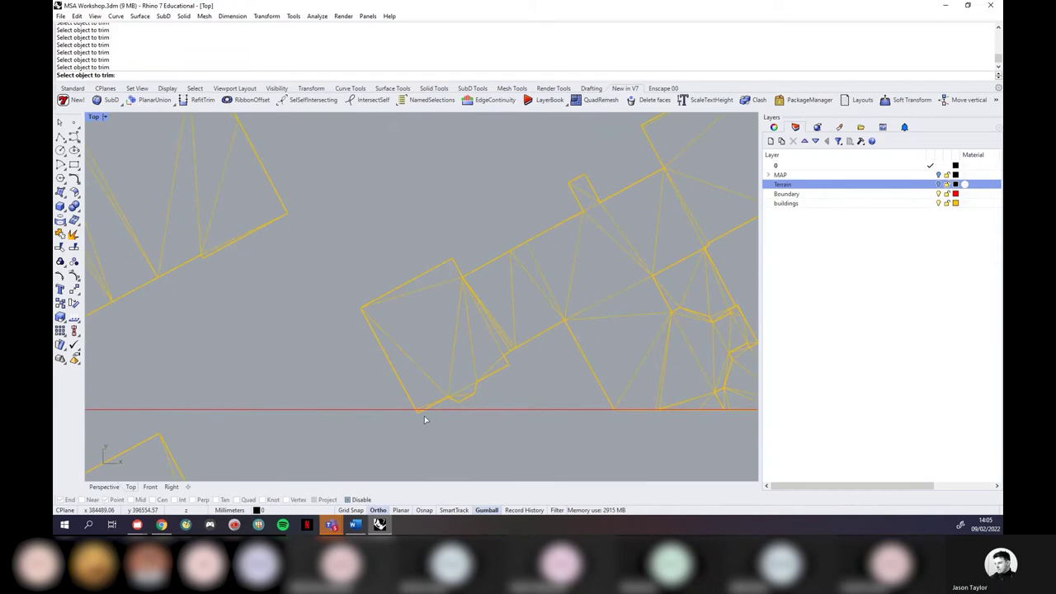
Step: Trim the large block and the long narrow building crossing the middle of the southern boundary, removing the parts south of it
scroll(421, 419, "down", 8)
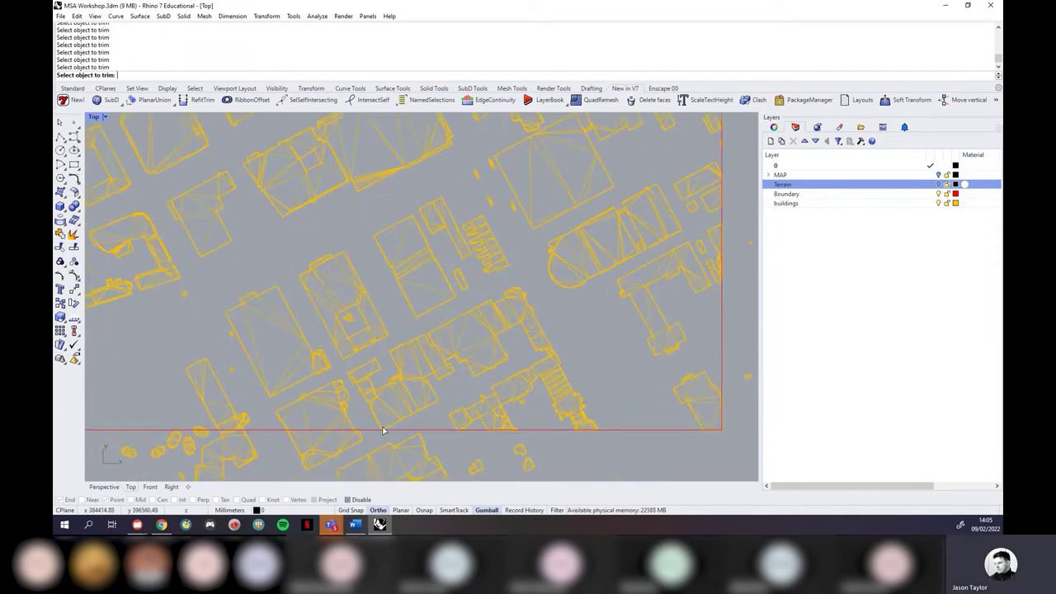
scroll(340, 429, "up", 3)
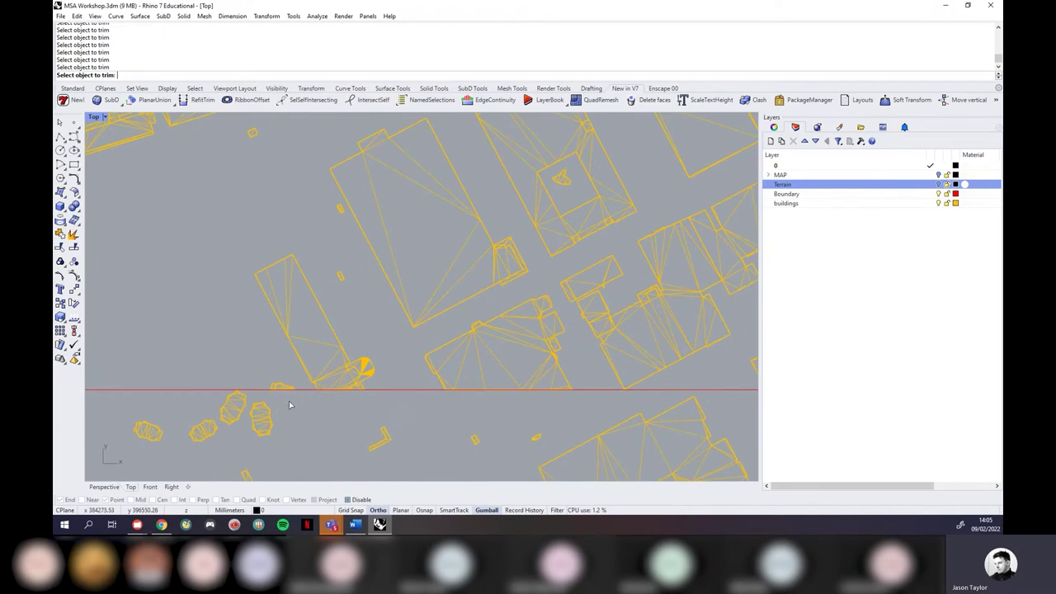
scroll(285, 405, "down", 3)
scroll(297, 410, "up", 3)
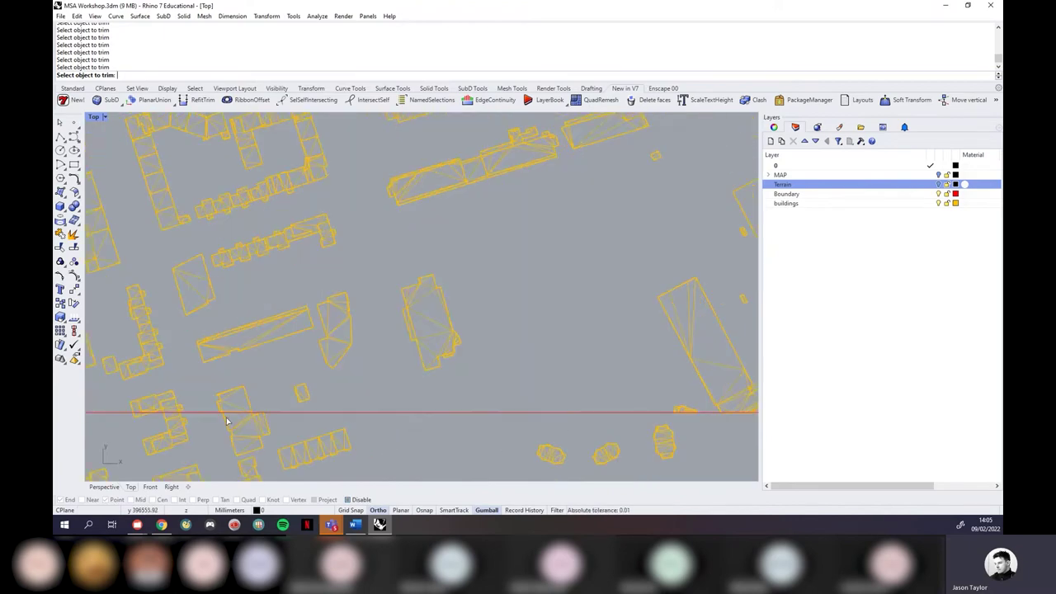
Step: Trim the small houses and L-shaped terrace crossing the western part of the southern boundary, removing every piece south of it
scroll(264, 435, "down", 3)
scroll(285, 432, "up", 5)
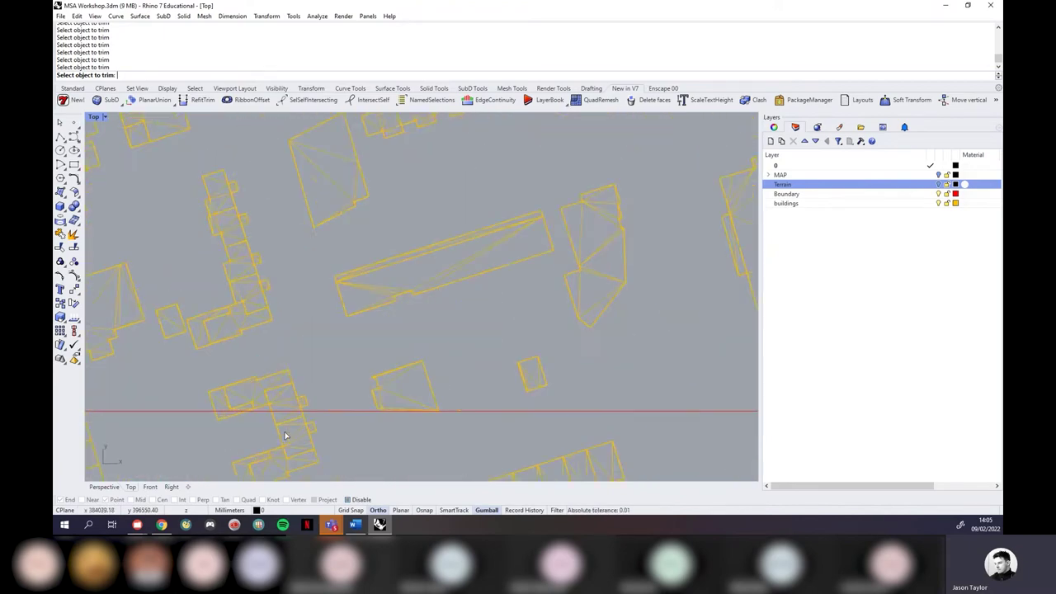
left_click(284, 421)
key("Return")
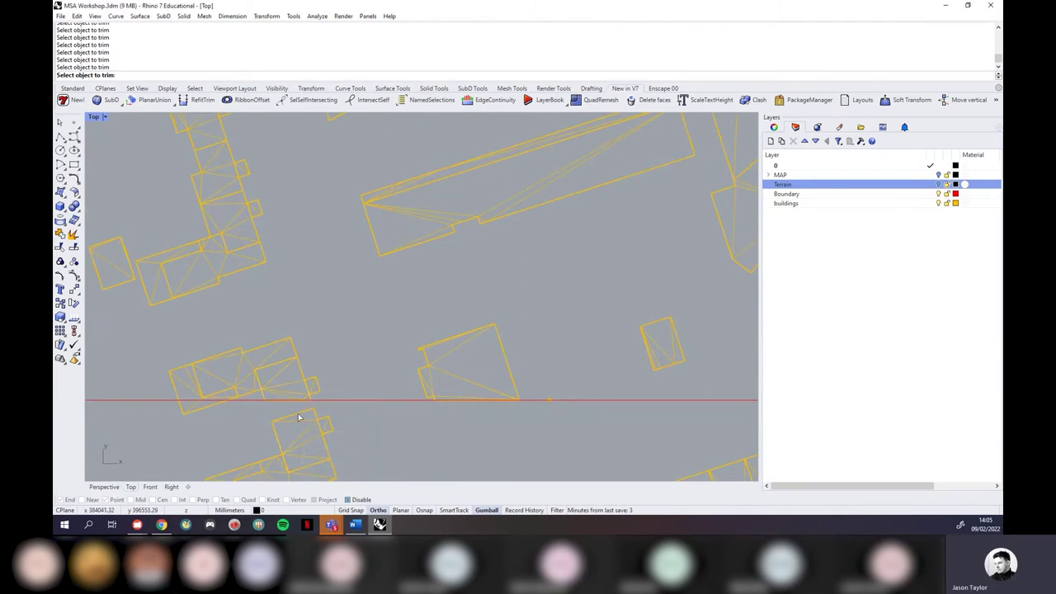
scroll(376, 423, "down", 3)
scroll(280, 417, "up", 3)
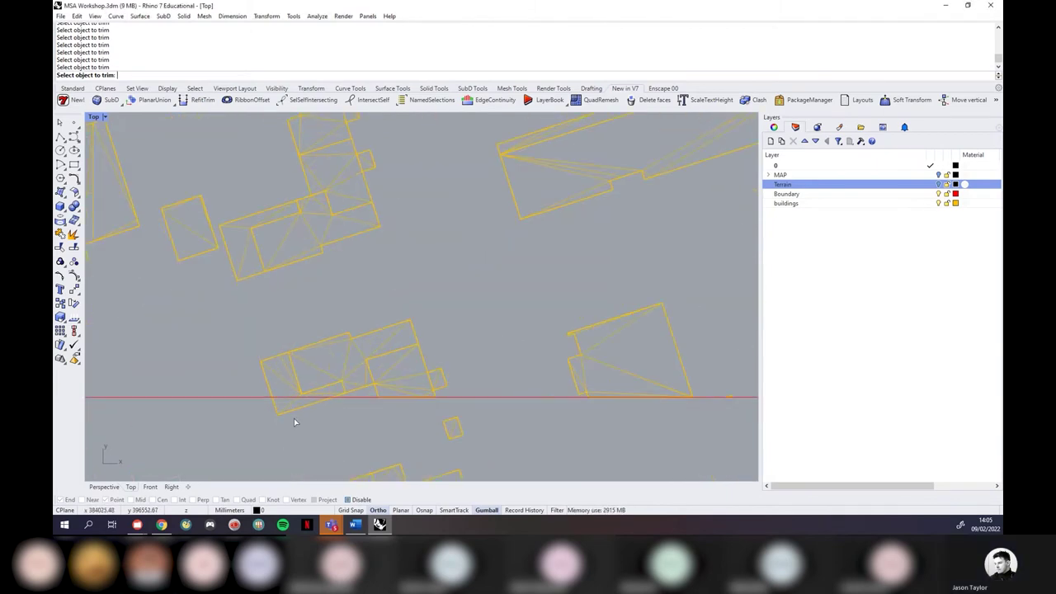
scroll(267, 432, "down", 3)
scroll(265, 422, "up", 4)
scroll(269, 419, "down", 3)
scroll(238, 431, "up", 4)
scroll(198, 434, "down", 2)
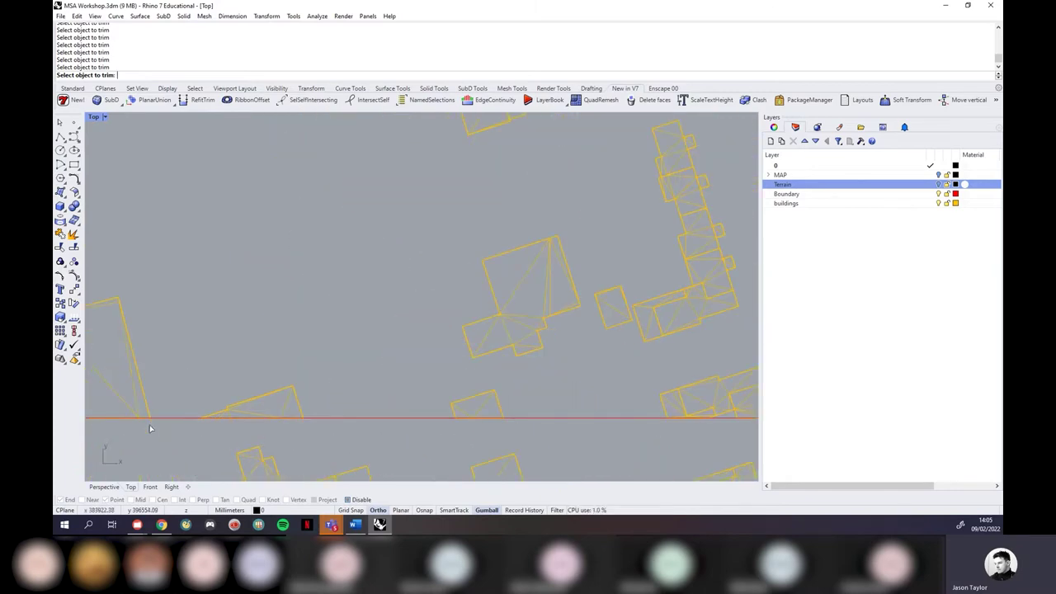
Step: Trim the buildings at the boundary's southwest corner and the large square building just north of it, removing their outer parts
scroll(328, 447, "down", 3)
scroll(328, 448, "up", 4)
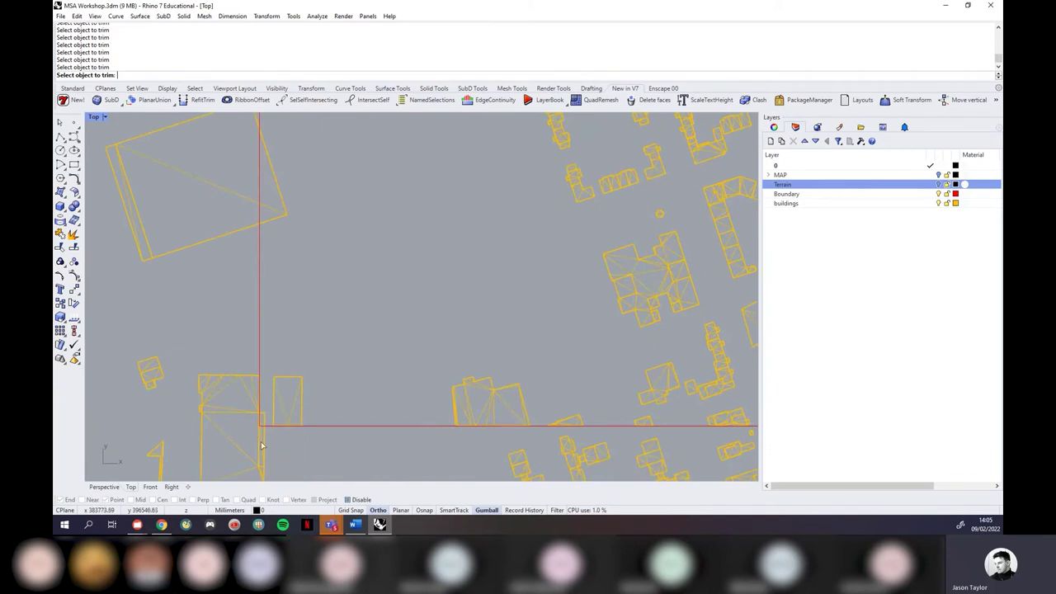
left_click(259, 445)
left_click(282, 476)
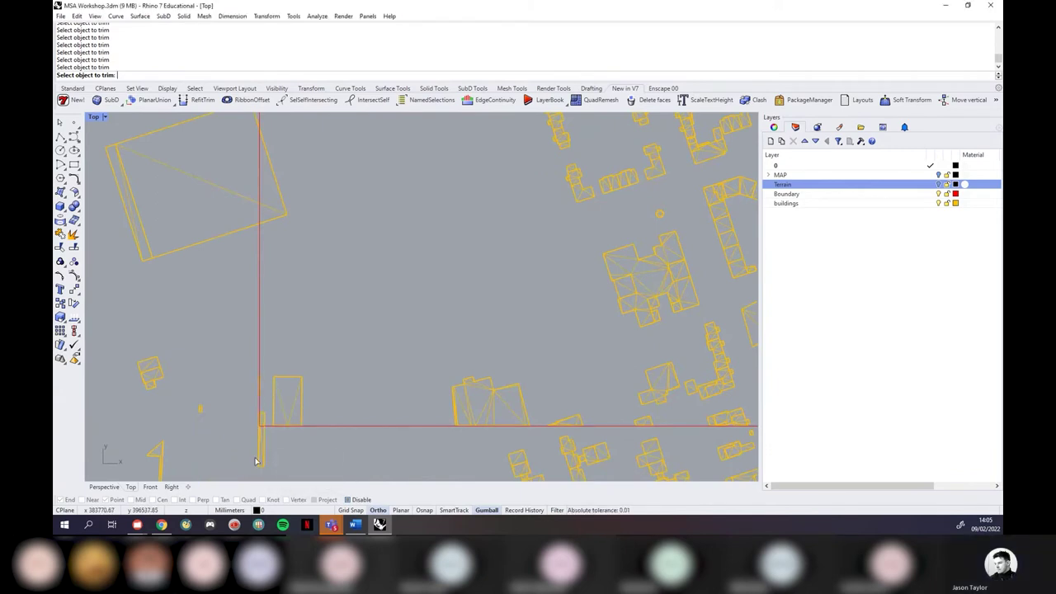
left_click(240, 231)
Step: Trim the narrow structures crossing the western boundary and the small block near the northwest corner, and end Mesh Trim
scroll(170, 310, "down", 3)
scroll(161, 237, "up", 5)
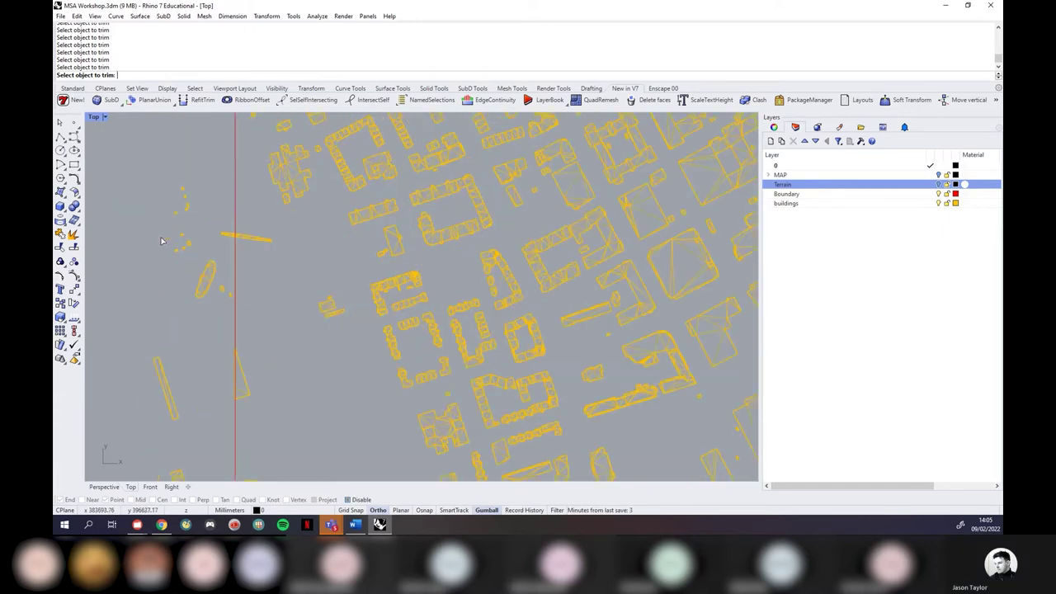
scroll(259, 222, "down", 5)
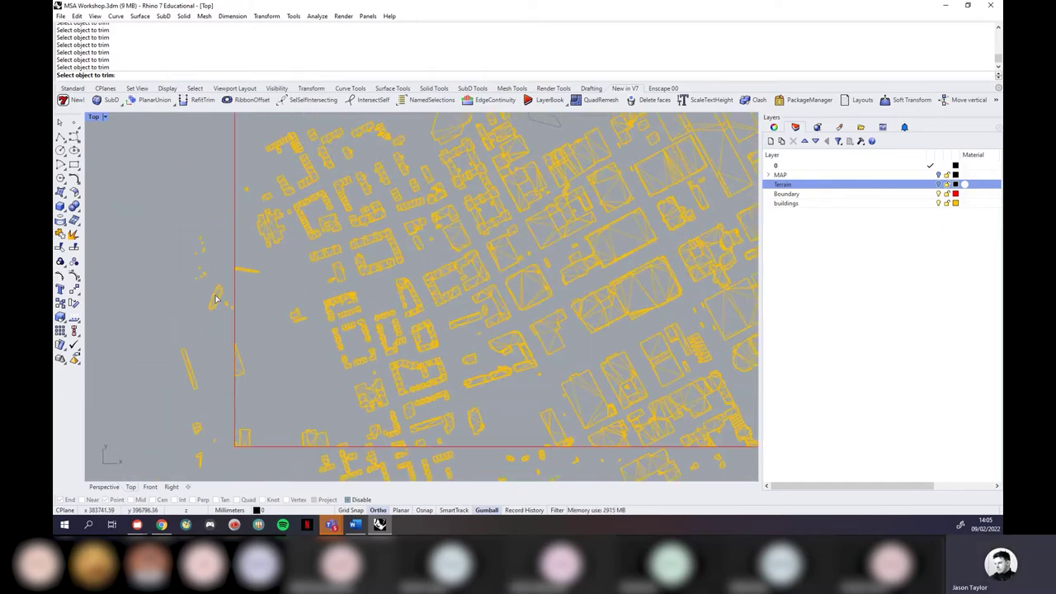
scroll(207, 259, "up", 7)
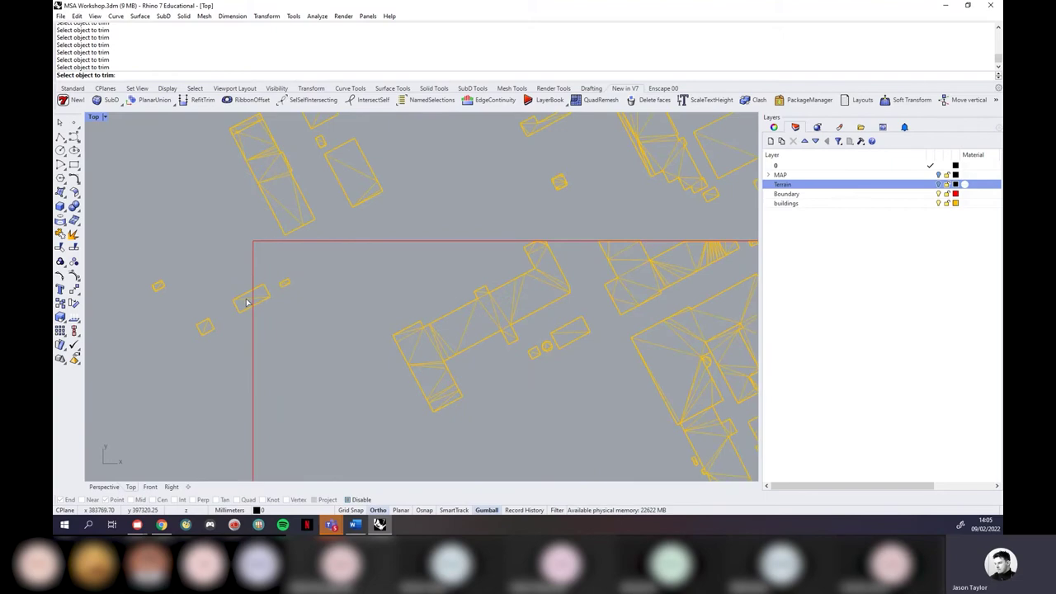
scroll(222, 270, "down", 7)
key("Escape")
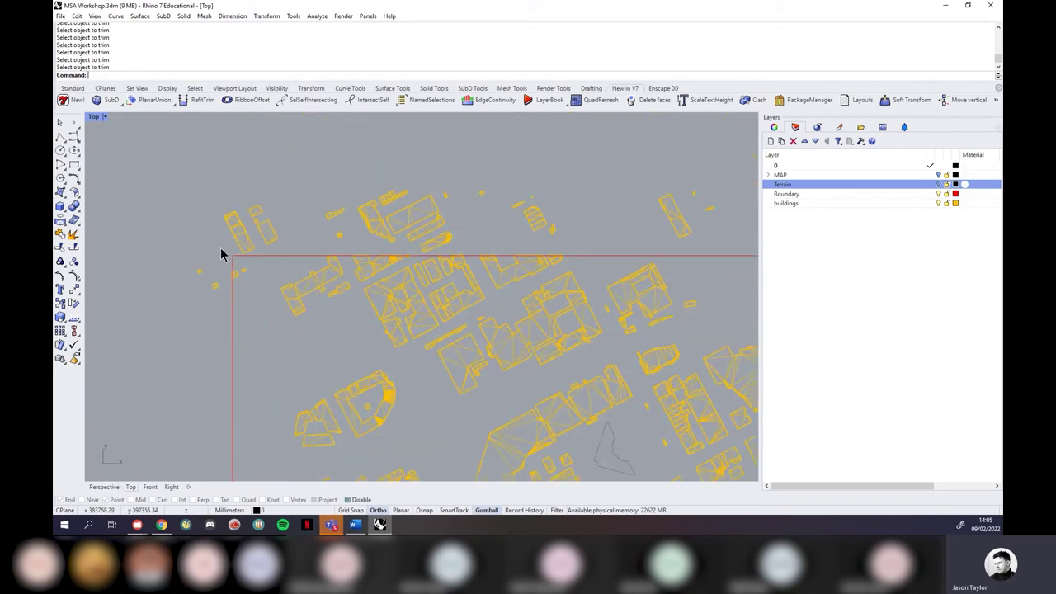
Step: Delete the groups of whole buildings lying north of the boundary near its northeast corner
scroll(508, 263, "up", 4)
scroll(446, 301, "up", 2)
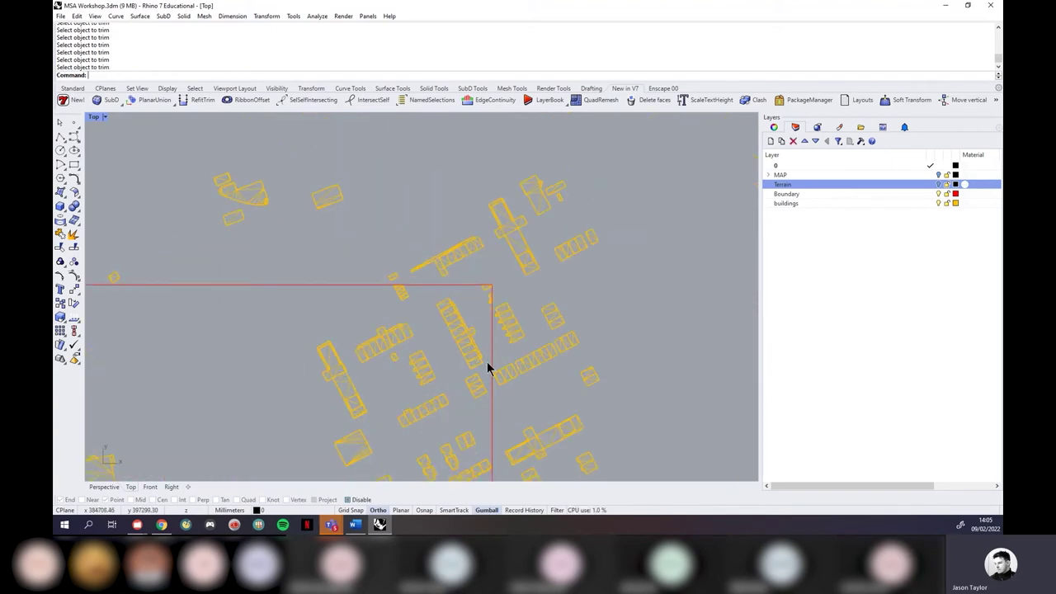
left_click_drag(642, 157, 371, 278)
key("Delete")
left_click_drag(401, 167, 138, 271)
key("Delete")
Step: Delete the detached buildings north of the middle stretch of the northern boundary
scroll(511, 272, "up", 4)
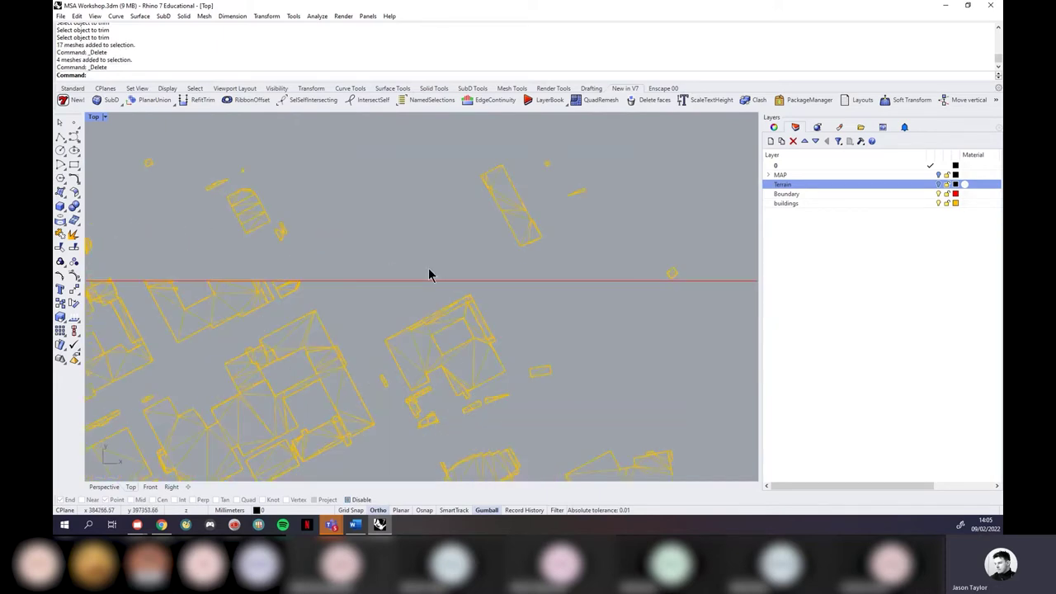
left_click_drag(702, 195, 418, 277)
key("Delete")
left_click_drag(359, 152, 130, 255)
key("Delete")
Step: Delete the remaining buildings outside the boundary toward its northwest corner
scroll(501, 264, "down", 3)
scroll(459, 229, "up", 4)
scroll(446, 231, "down", 3)
scroll(666, 228, "up", 3)
left_click_drag(702, 188, 224, 417)
key("Delete")
key("Delete")
Step: Delete the small buildings and leftover meshes lying west of the western boundary
scroll(290, 265, "down", 2)
scroll(289, 285, "down", 2)
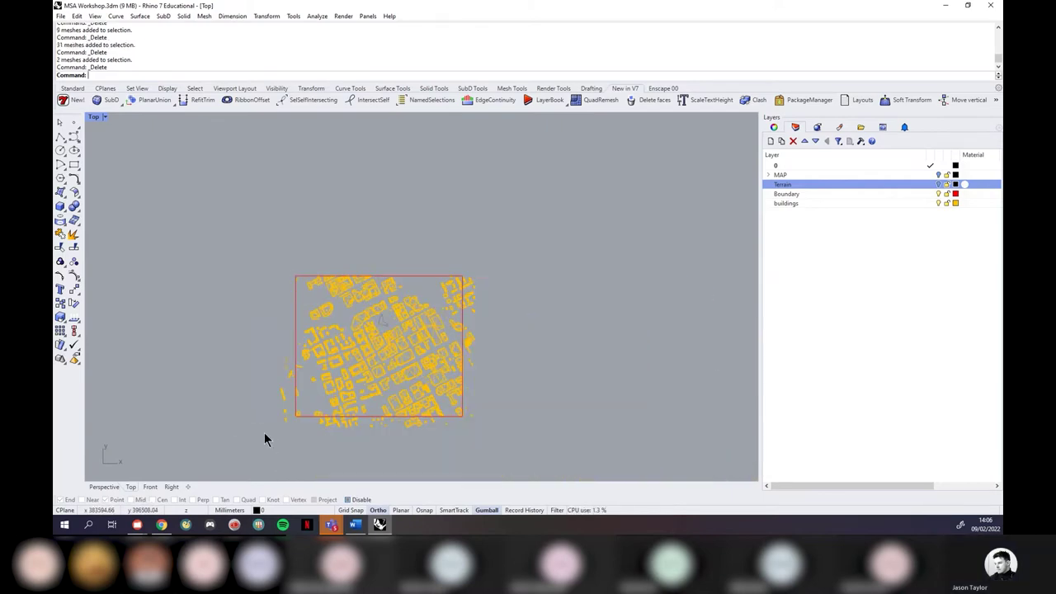
scroll(264, 432, "up", 5)
left_click_drag(332, 403, 320, 384)
key("Delete")
scroll(290, 316, "down", 2)
scroll(320, 180, "up", 2)
key("Delete")
left_click(313, 355)
key("Delete")
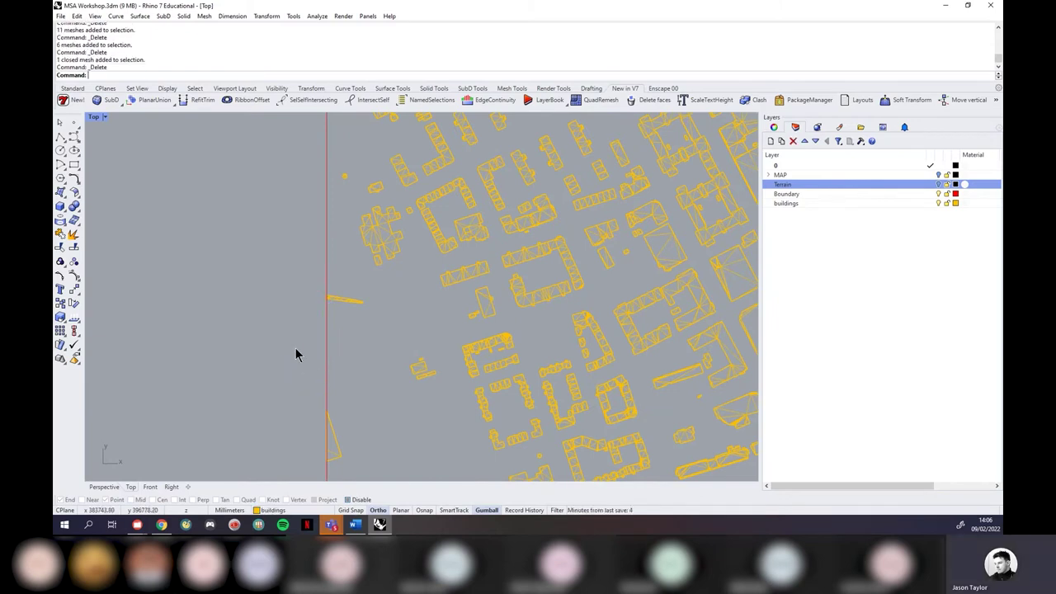
Step: Delete the buildings outside the southwest corner and along the outer side of the southern boundary
scroll(482, 361, "down", 5)
scroll(491, 359, "up", 4)
left_click_drag(543, 356, 118, 320)
key("Delete")
scroll(569, 374, "down", 3)
scroll(323, 370, "up", 4)
left_click_drag(406, 360, 191, 298)
key("Delete")
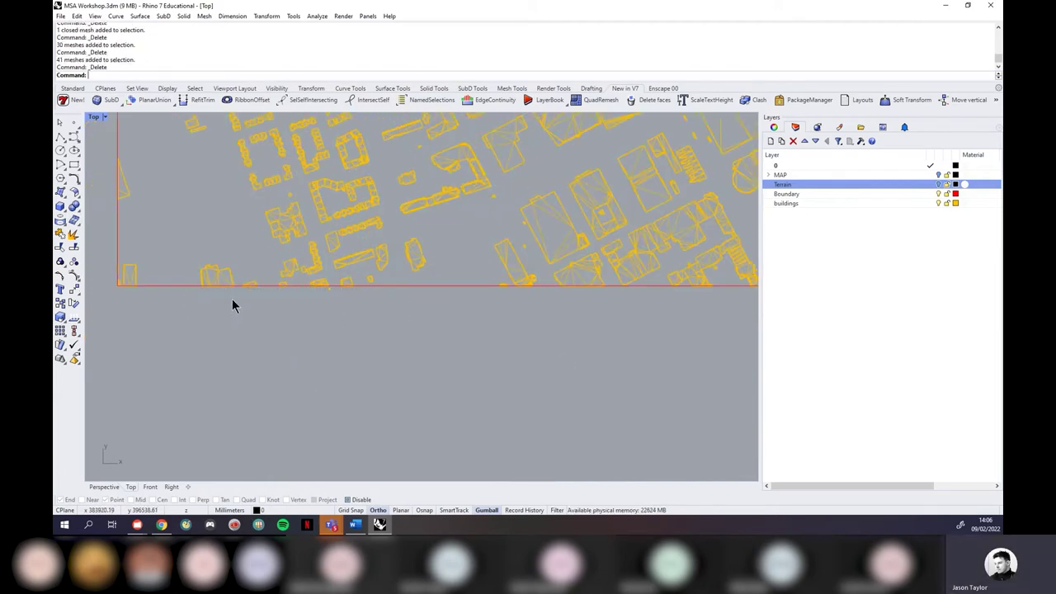
Step: Delete the leftover buildings outside the boundary around its southeast corner and the southern stretch of its eastern edge
scroll(346, 306, "down", 3)
scroll(346, 303, "up", 4)
left_click_drag(561, 365, 503, 271)
key("Delete")
scroll(507, 259, "down", 3)
scroll(530, 331, "up", 4)
left_click_drag(592, 450, 450, 464)
key("Delete")
Step: Delete the remaining buildings east of the boundary up to its northeast corner
scroll(485, 396, "down", 3)
scroll(511, 181, "up", 4)
key("Delete")
scroll(478, 297, "down", 3)
scroll(480, 297, "up", 2)
left_click_drag(513, 292, 446, 391)
key("Delete")
scroll(492, 260, "down", 4)
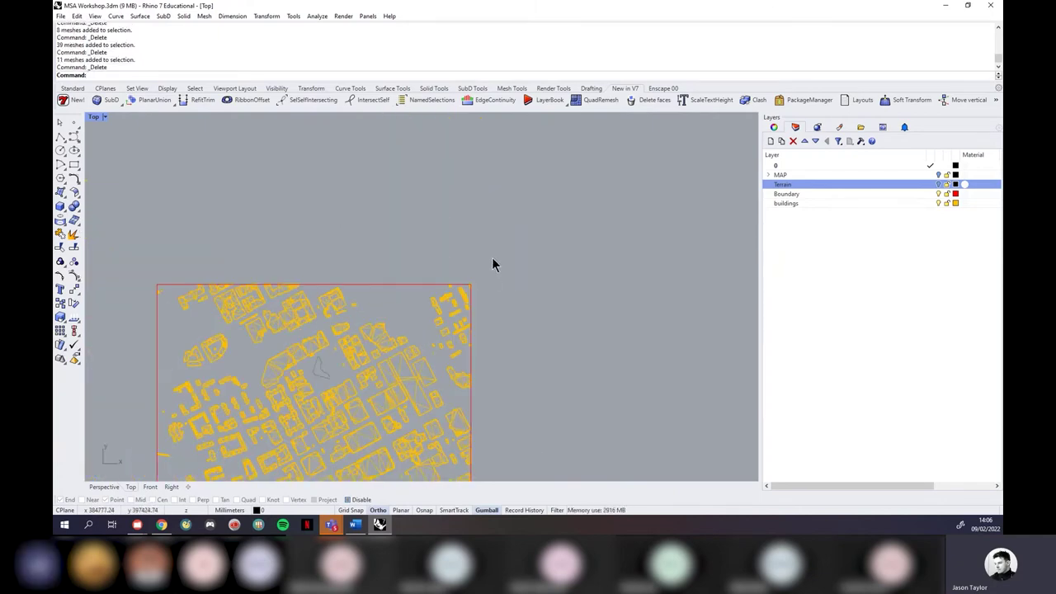
Step: Return to the four-viewport layout, maximize the Perspective view and orbit around the trimmed buildings
scroll(389, 302, "up", 2)
scroll(389, 301, "down", 1)
scroll(370, 377, "up", 2)
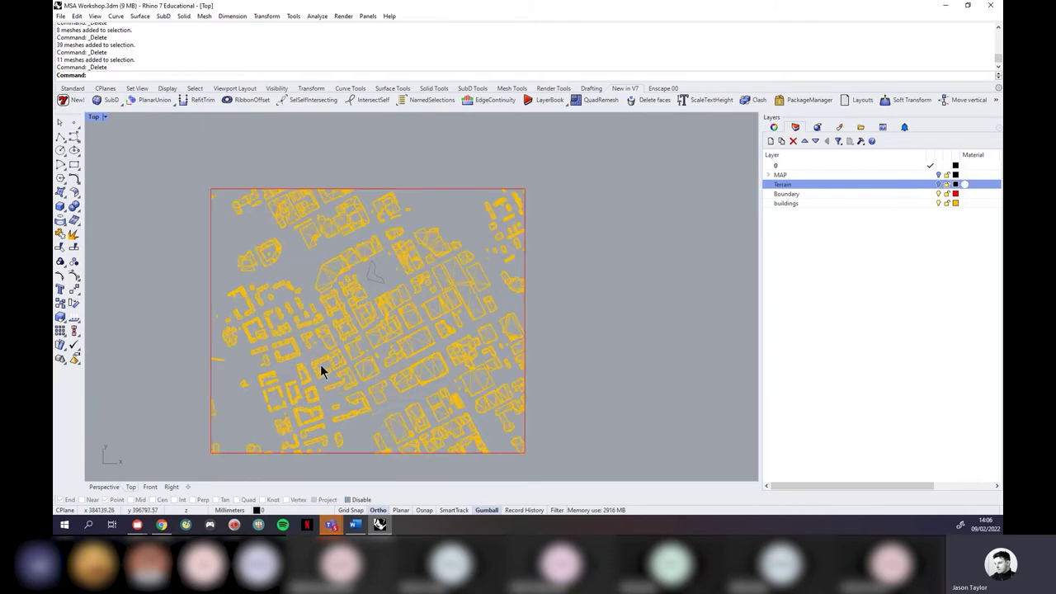
double_click(96, 117)
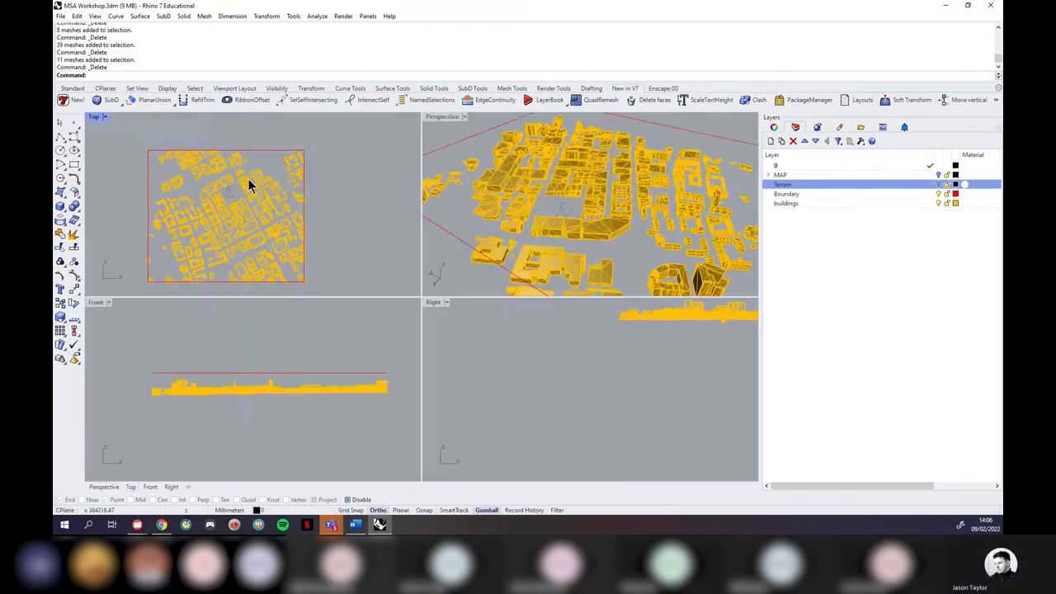
left_click(462, 118)
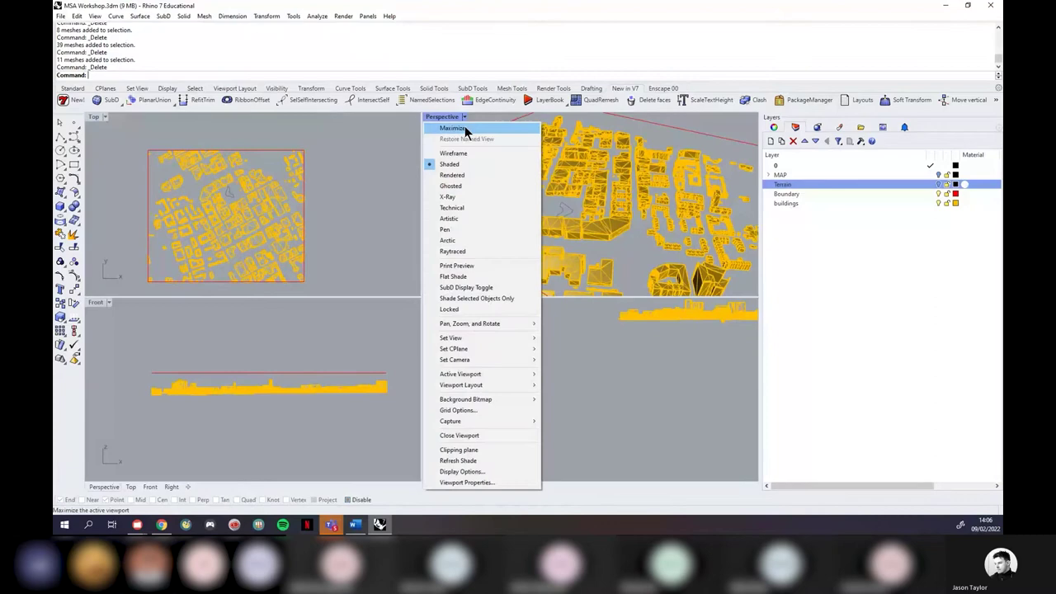
left_click(465, 126)
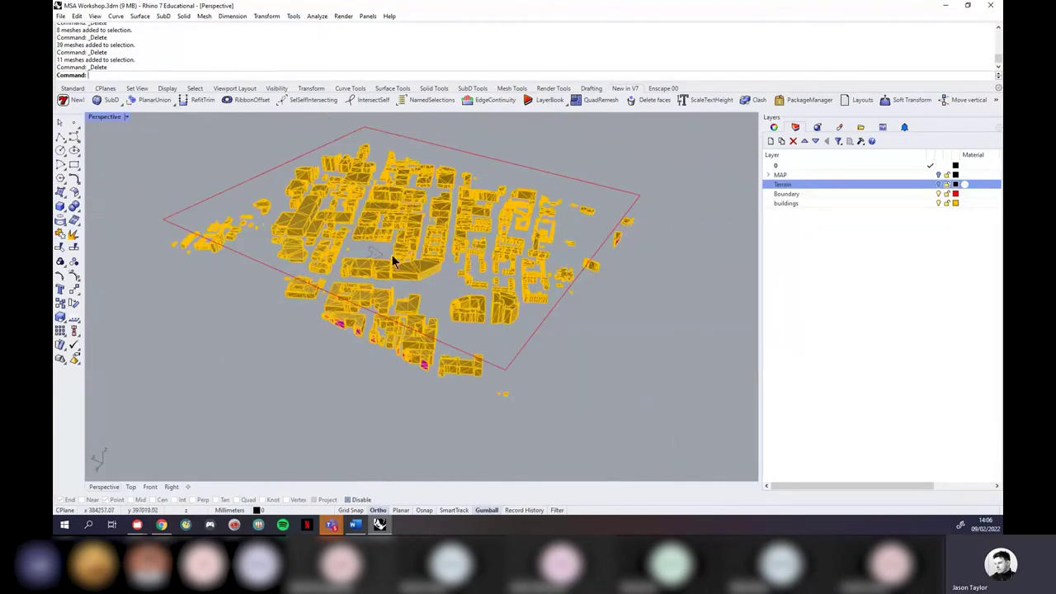
right_click_drag(278, 266, 372, 288)
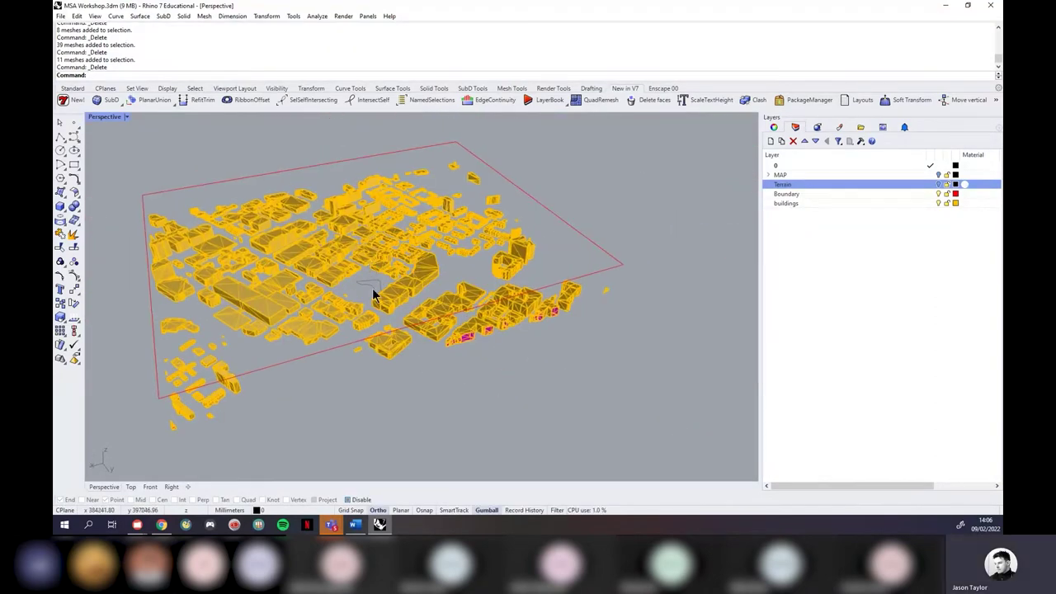
Step: Set the Perspective view to Rendered display and zoom in on the cut buildings along the northern edge
left_click(126, 116)
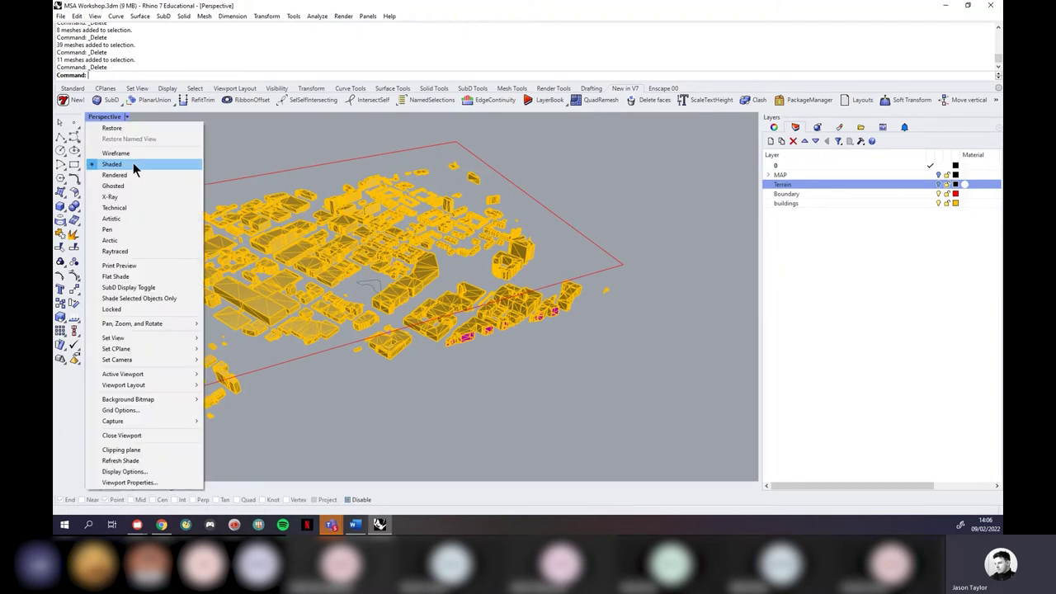
left_click(131, 171)
scroll(467, 340, "up", 10)
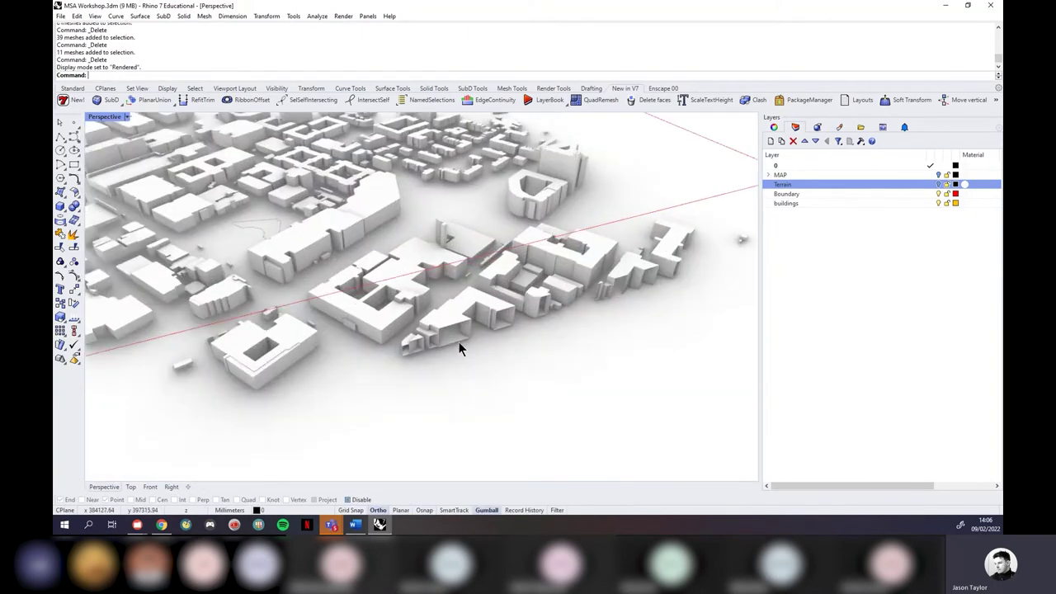
Step: Examine the hollow cut ends of the buildings along the northern edge up close in the rendered view
right_click_drag(472, 335, 623, 278)
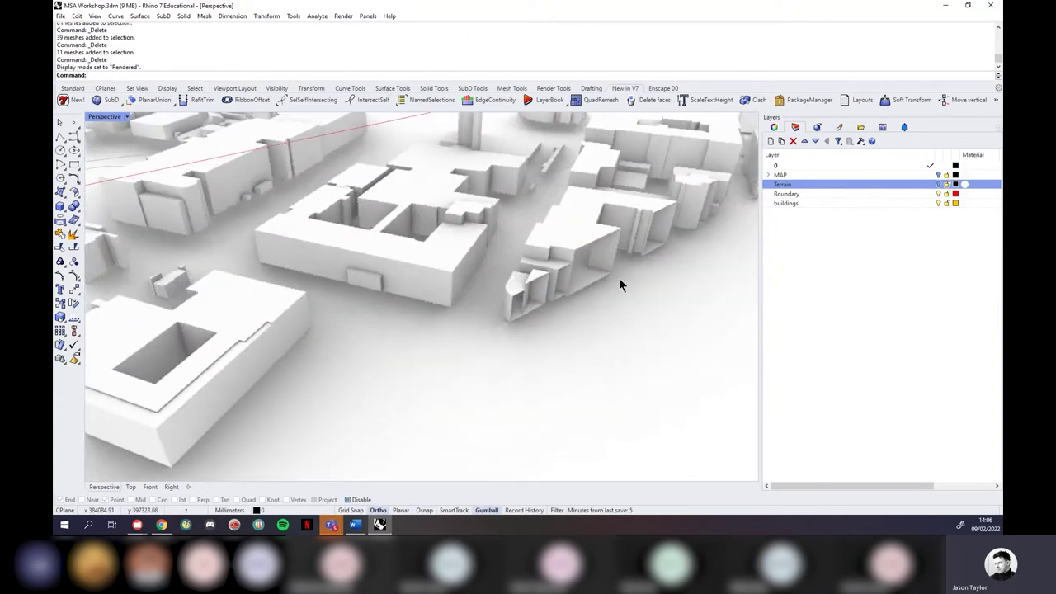
scroll(616, 278, "up", 3)
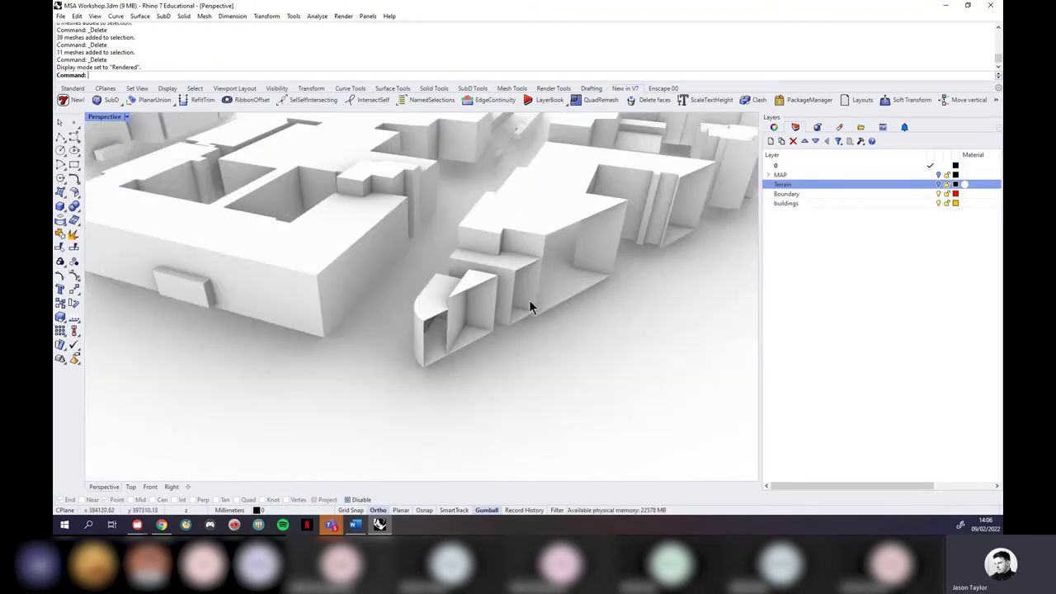
scroll(528, 299, "down", 5)
scroll(611, 287, "down", 2)
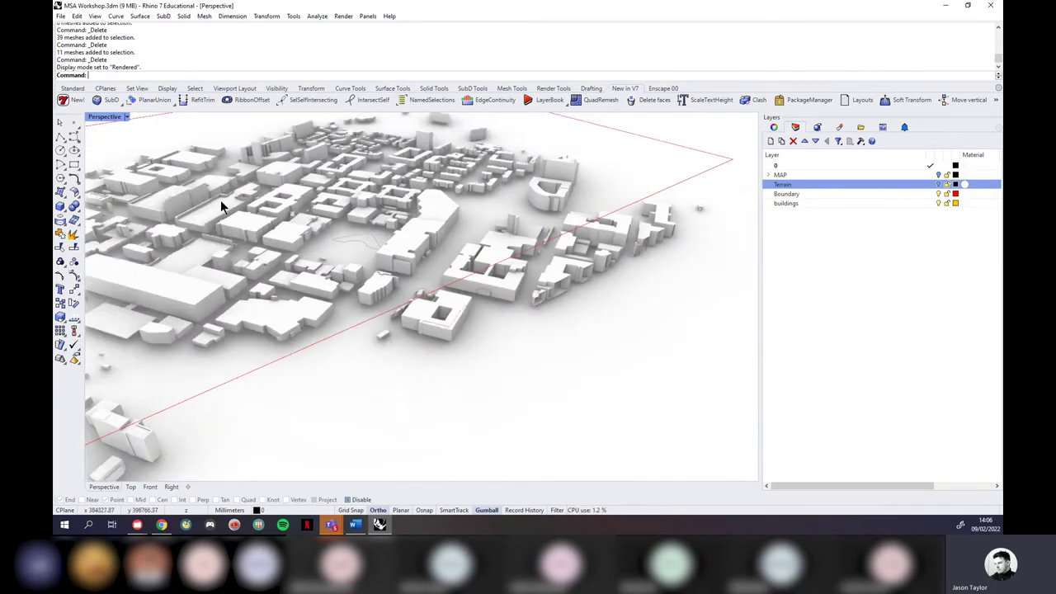
Step: Set the Perspective view to Shaded display and zoom in on the cut buildings along the northern edge
left_click(126, 117)
left_click(122, 165)
scroll(624, 276, "down", 5)
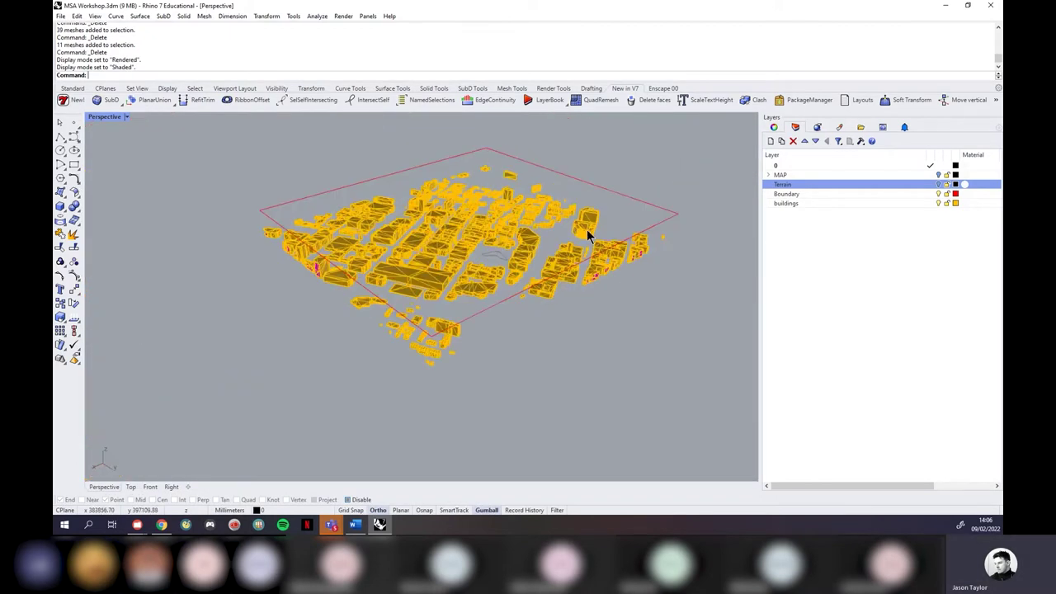
scroll(592, 274, "up", 4)
scroll(531, 280, "up", 2)
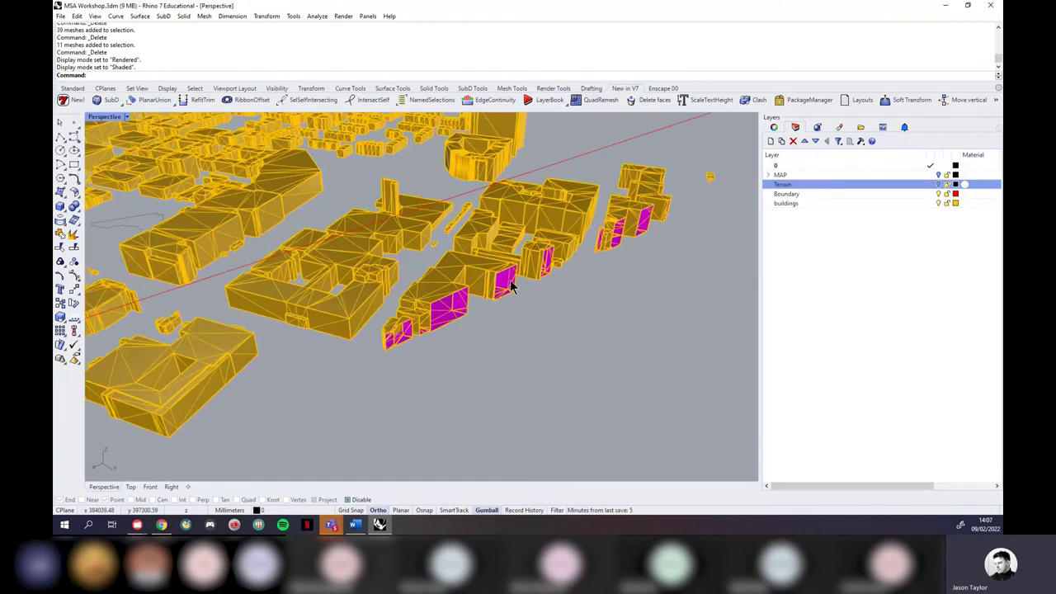
scroll(511, 284, "up", 3)
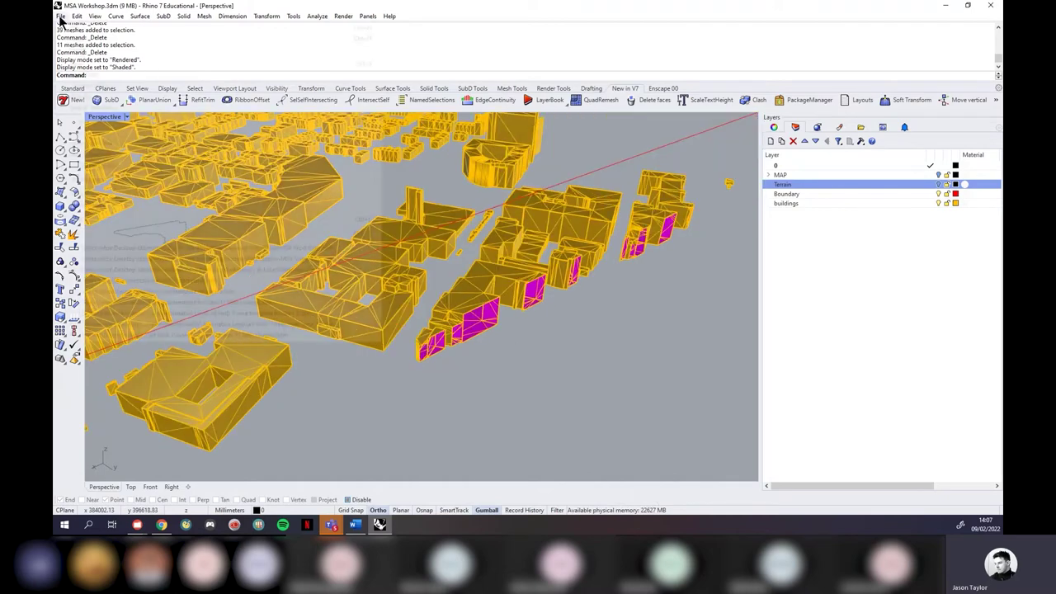
Step: In the document properties, set the Shaded display mode's single backface colour to magenta (#FF00FF)
left_click(60, 17)
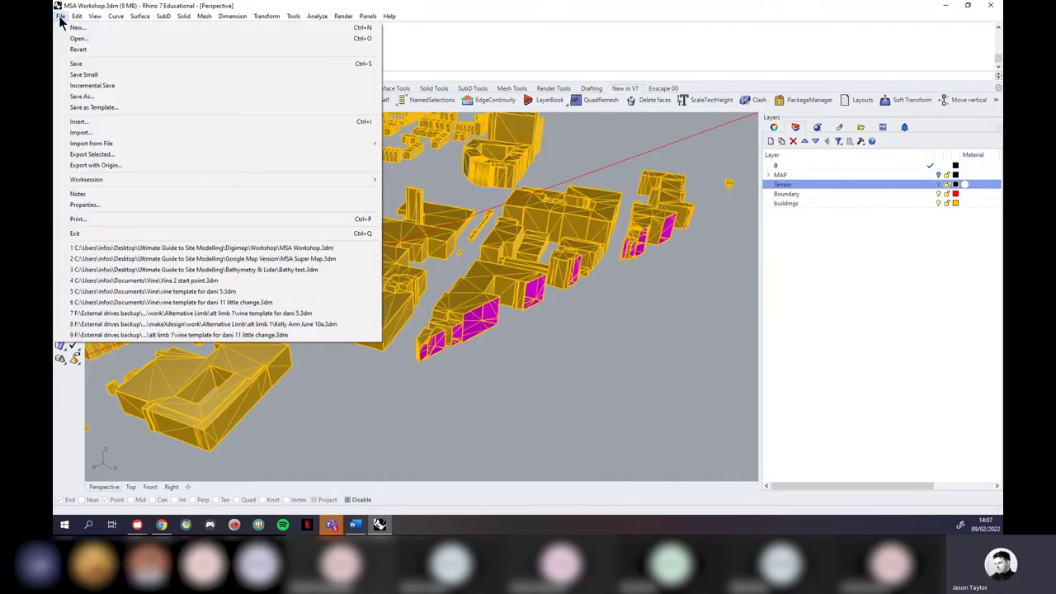
left_click(82, 205)
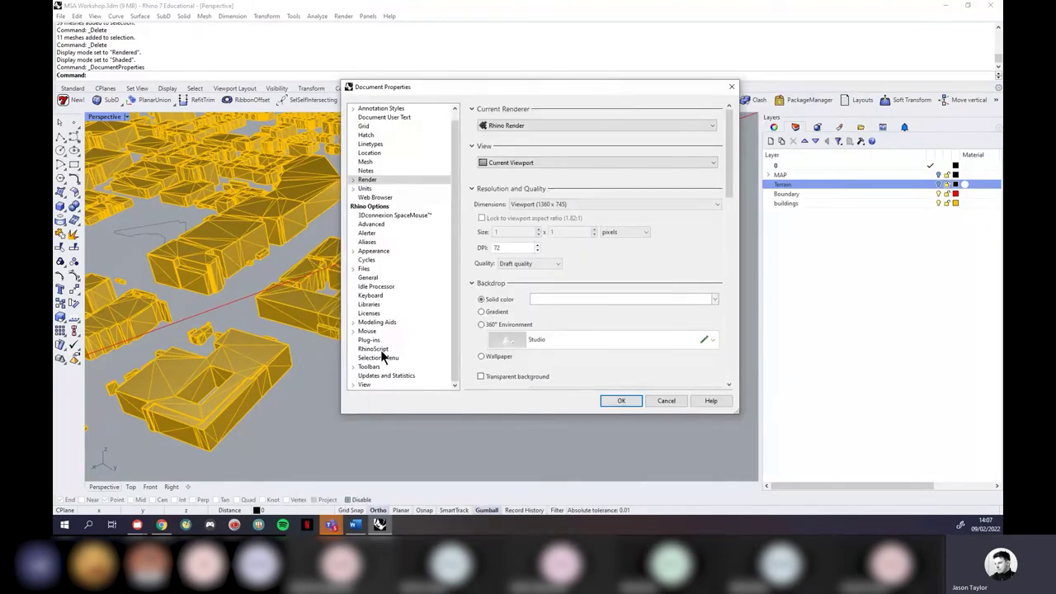
left_click(352, 384)
left_click(360, 375)
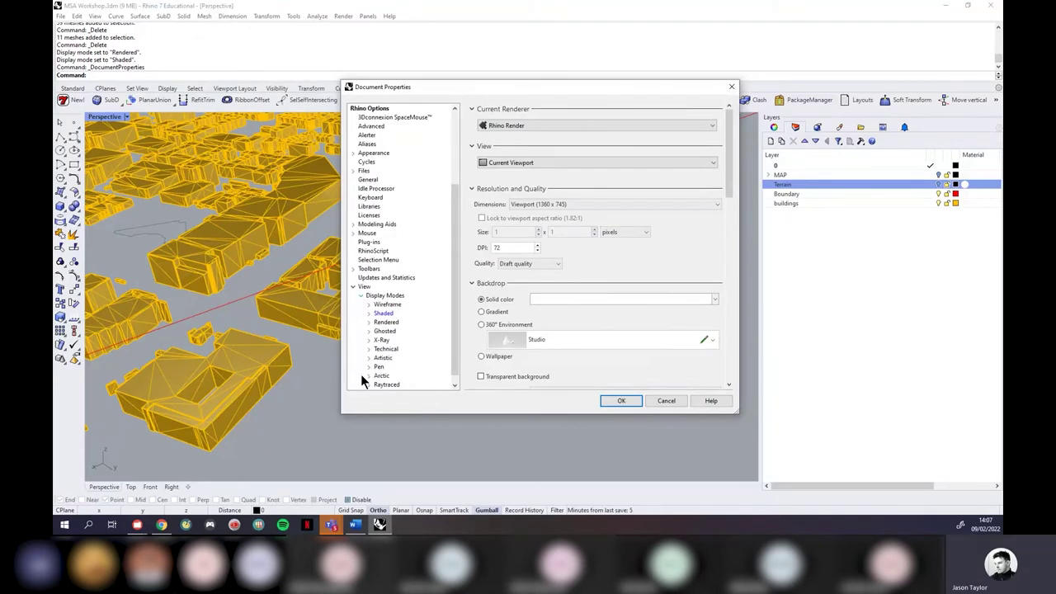
left_click(383, 315)
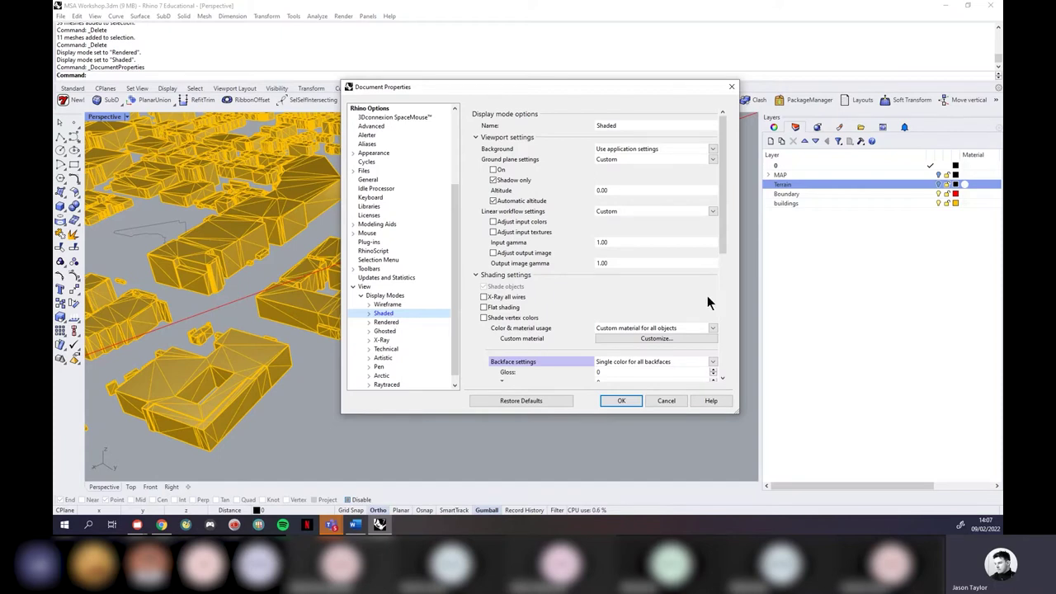
scroll(707, 302, "down", 3)
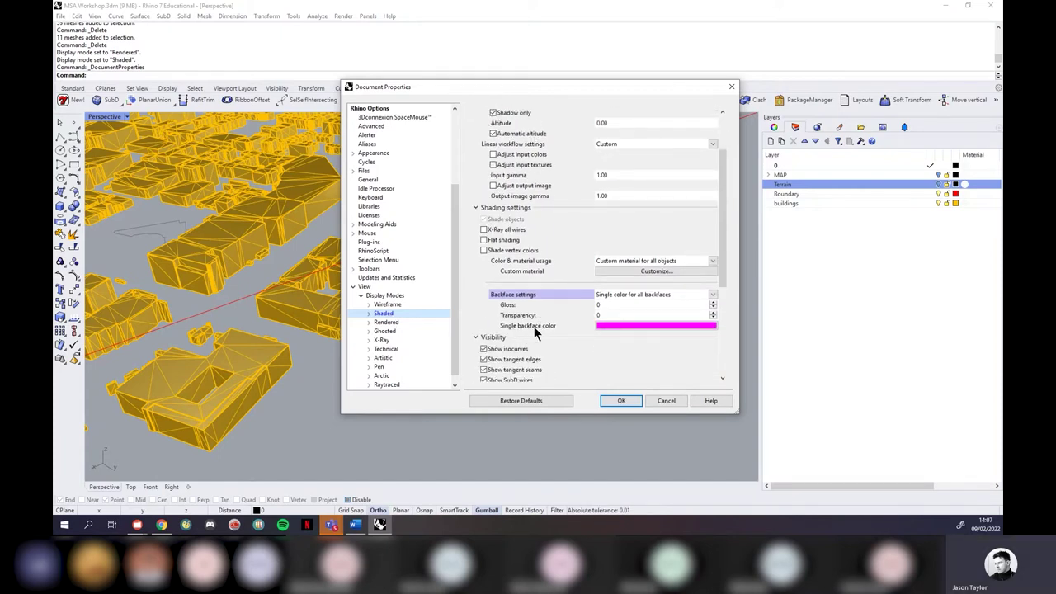
left_click(622, 327)
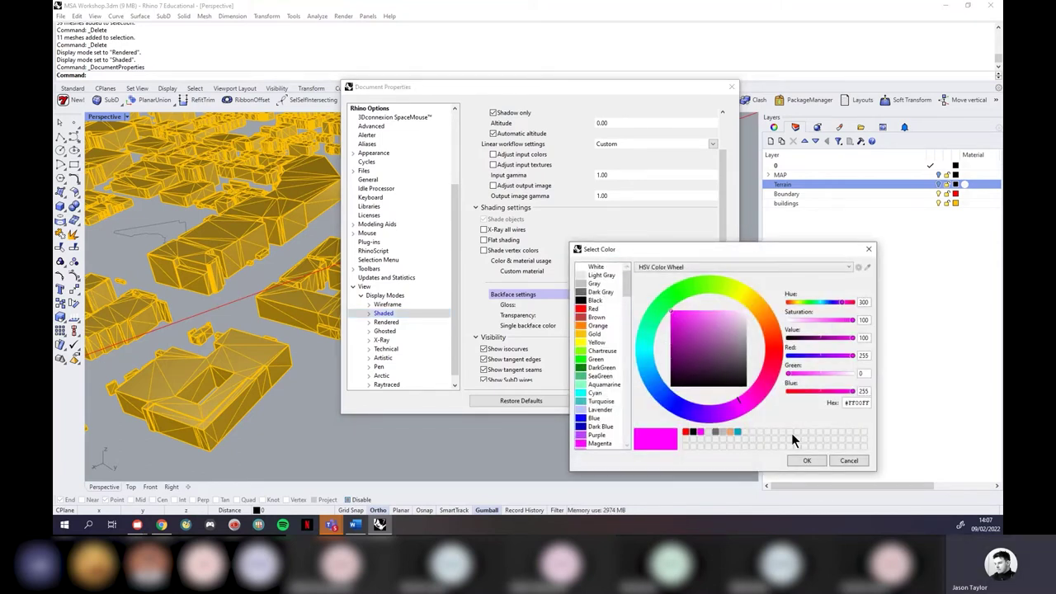
left_click(804, 459)
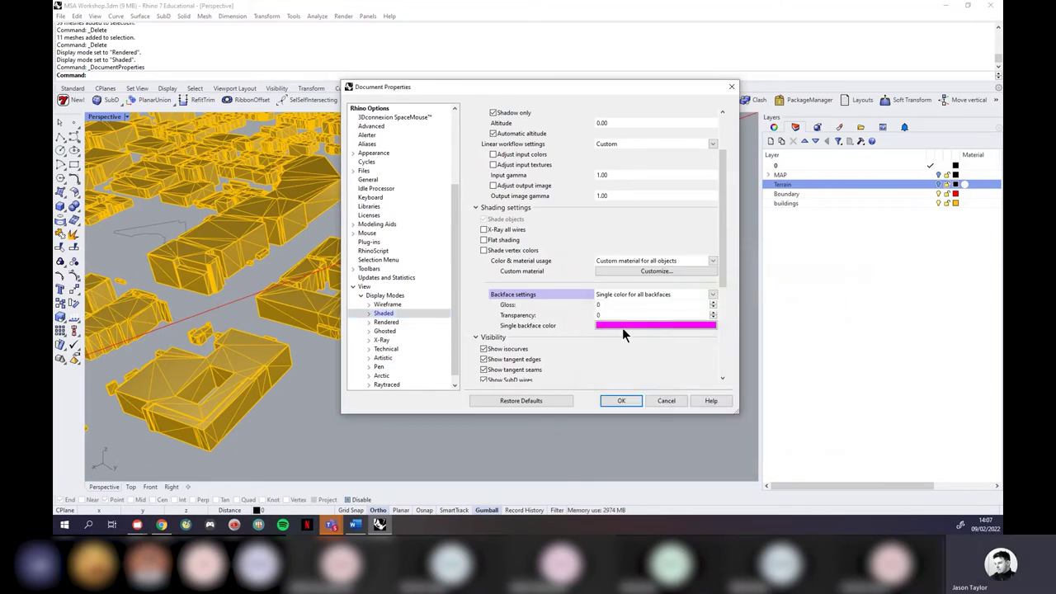
left_click(621, 400)
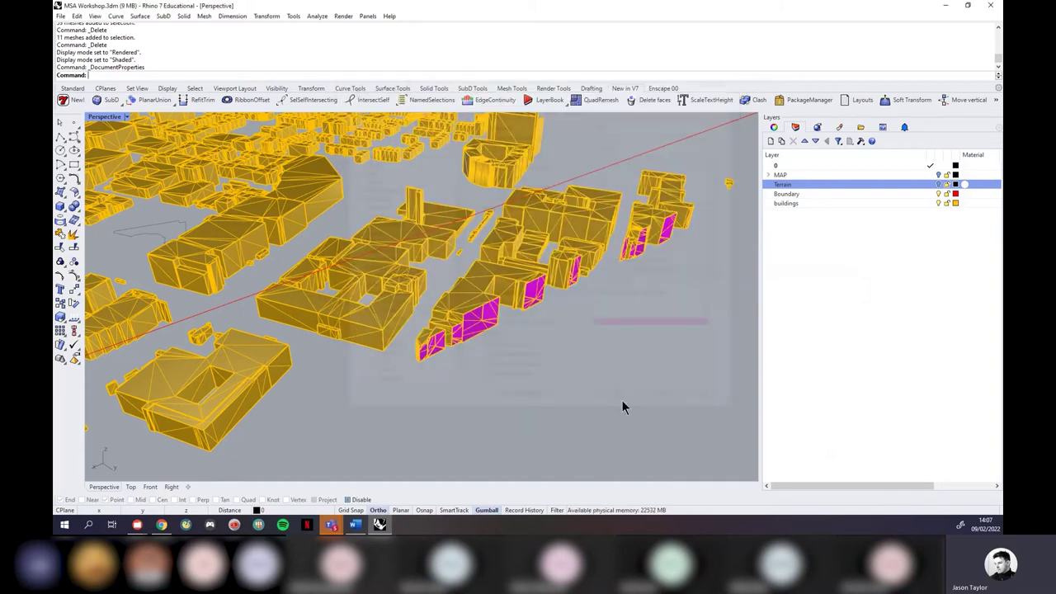
Step: Examine the magenta backfaces in the open ends of the cut buildings along the northern edge
scroll(543, 342, "down", 2)
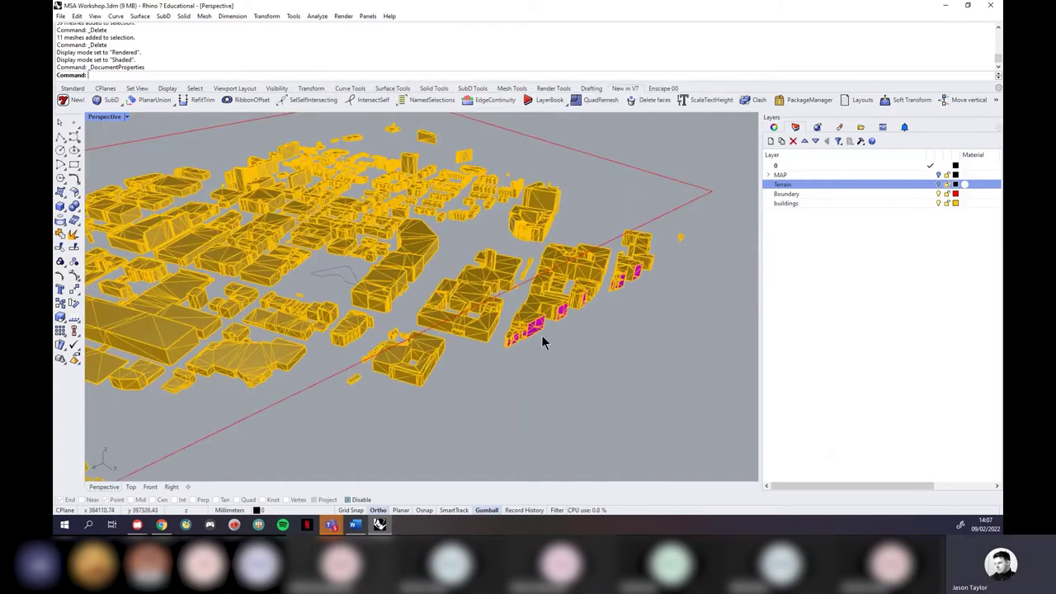
scroll(544, 341, "up", 2)
scroll(520, 305, "up", 1)
scroll(519, 303, "down", 1)
scroll(510, 326, "up", 1)
scroll(509, 327, "down", 1)
scroll(416, 268, "up", 2)
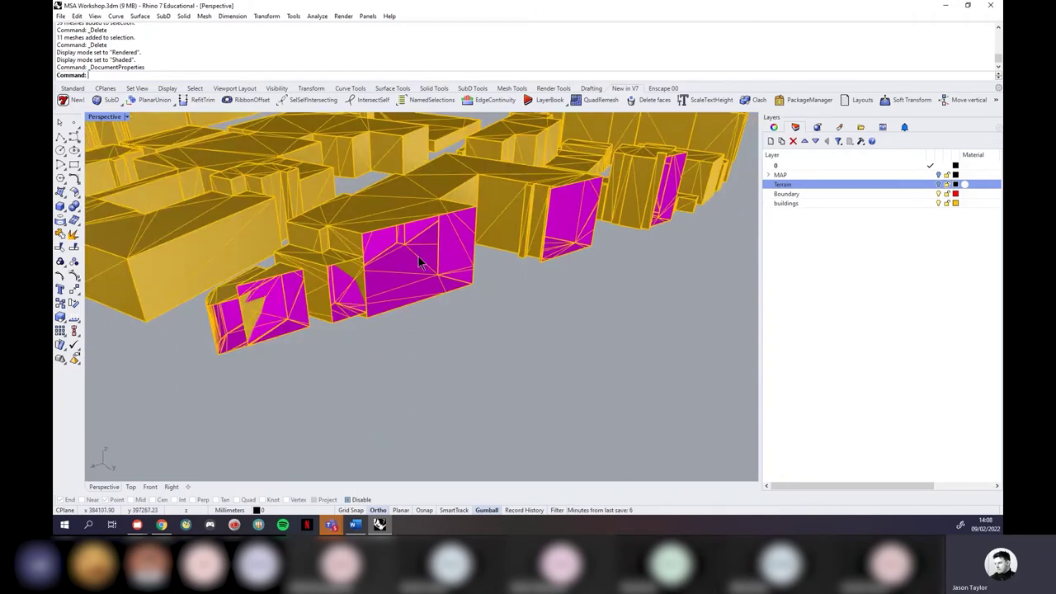
scroll(428, 256, "down", 1)
scroll(511, 290, "down", 1)
scroll(491, 295, "down", 1)
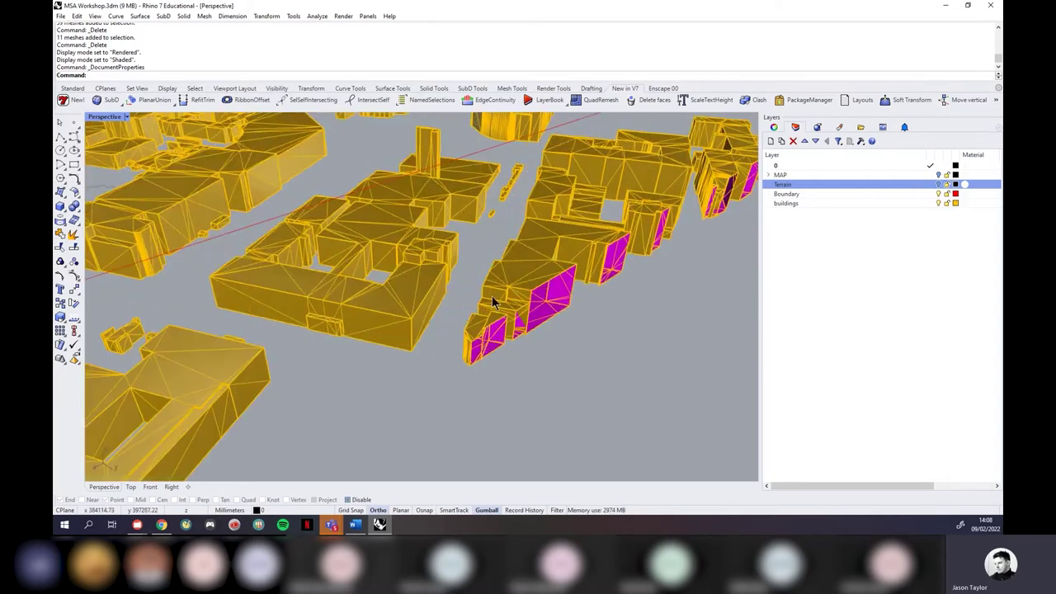
scroll(554, 318, "up", 2)
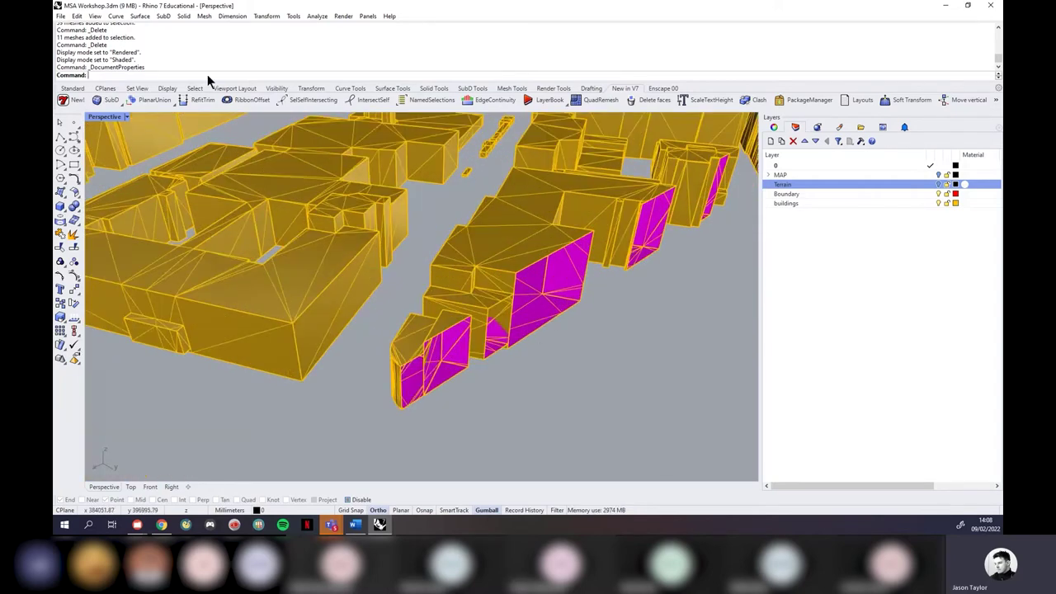
Step: Fill all mesh holes in the three small cut buildings at the pointed end of the northern row
left_click(206, 16)
mouse_move(280, 171)
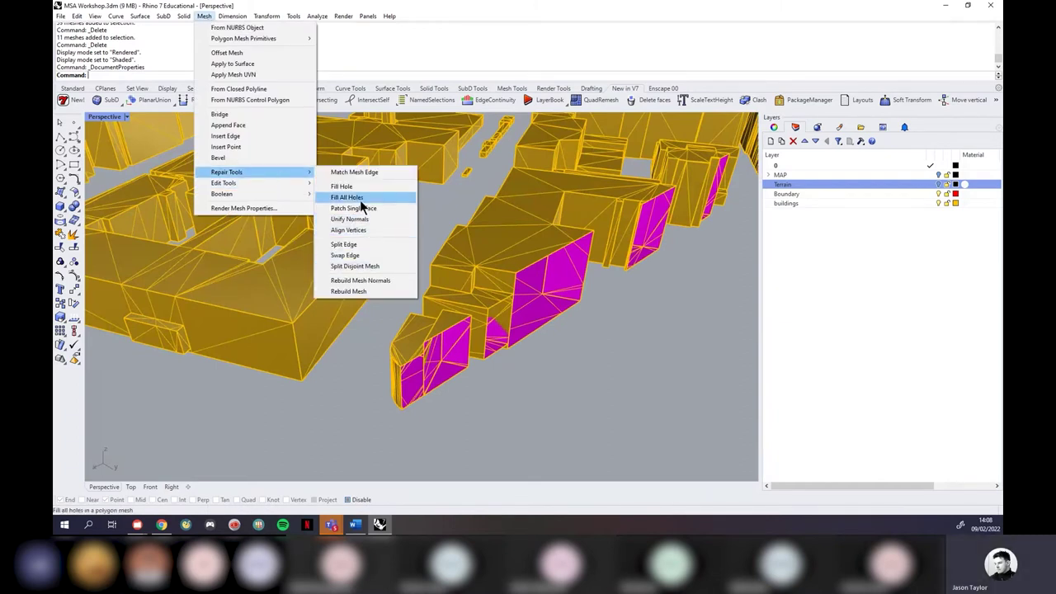
left_click(360, 204)
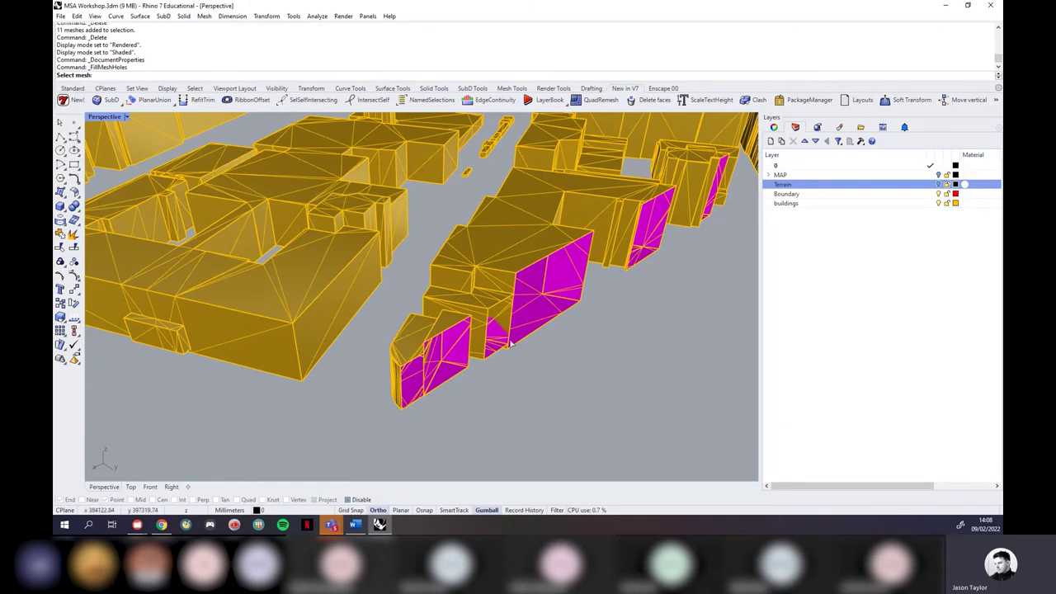
left_click(412, 401)
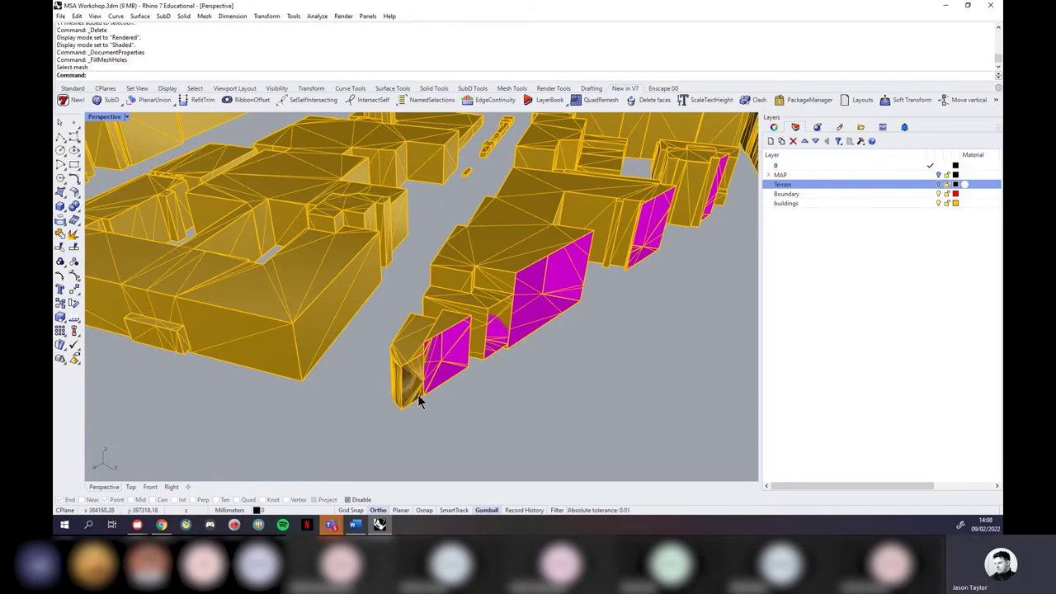
key("Return")
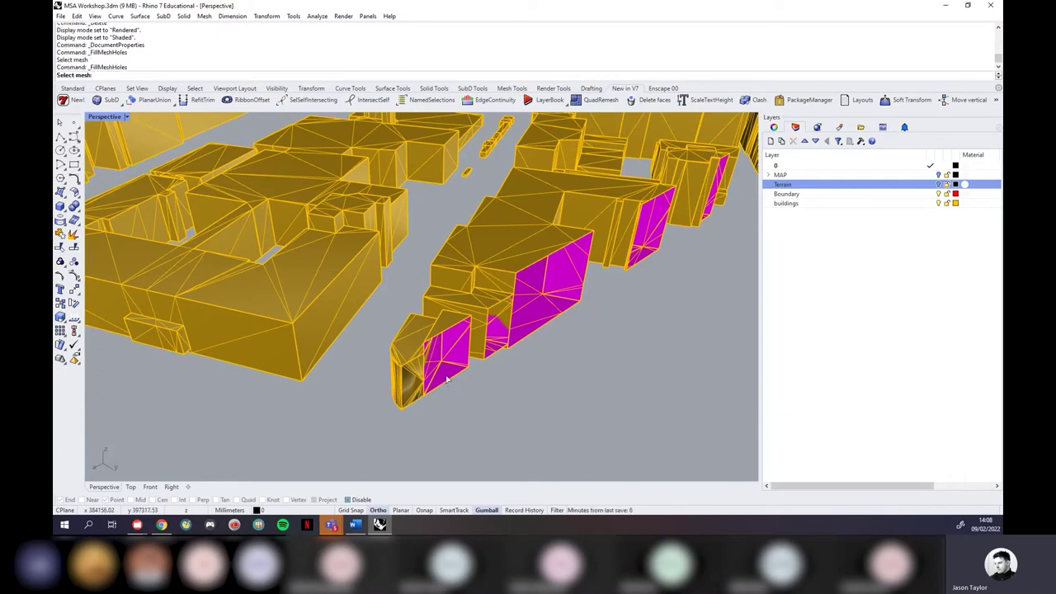
left_click(446, 381)
key("Return")
left_click(498, 352)
Step: Fill all holes in the large cut building next in the row and in its neighbour
key("Return")
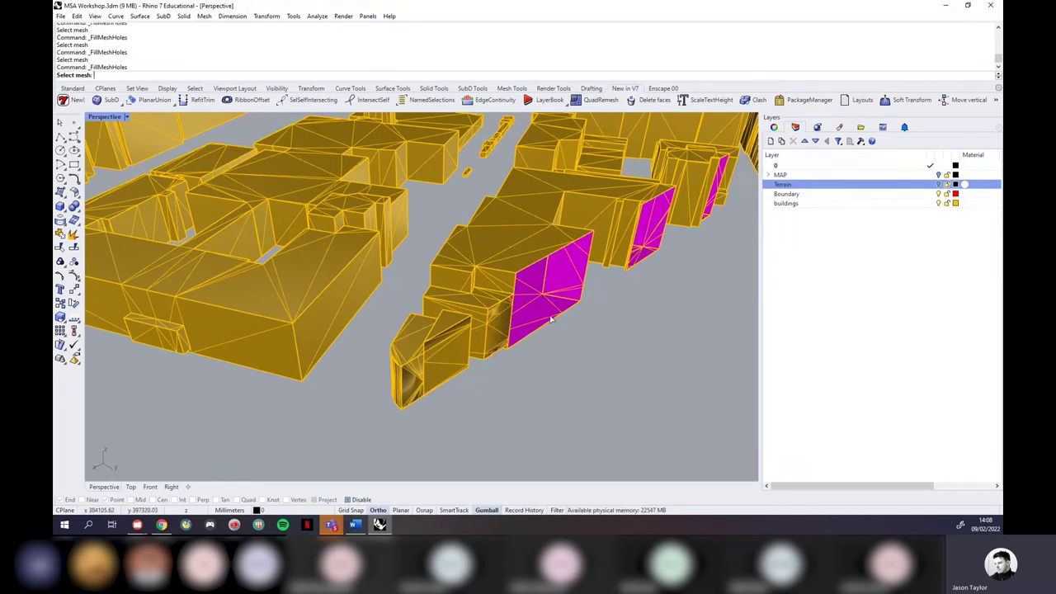
left_click(551, 320)
right_click_drag(583, 332, 542, 325)
key("Return")
left_click(524, 241)
scroll(469, 278, "down", 3)
scroll(561, 267, "up", 4)
Step: Fill all holes in the narrow upright block and the adjoining cut buildings further along the row
key("Return")
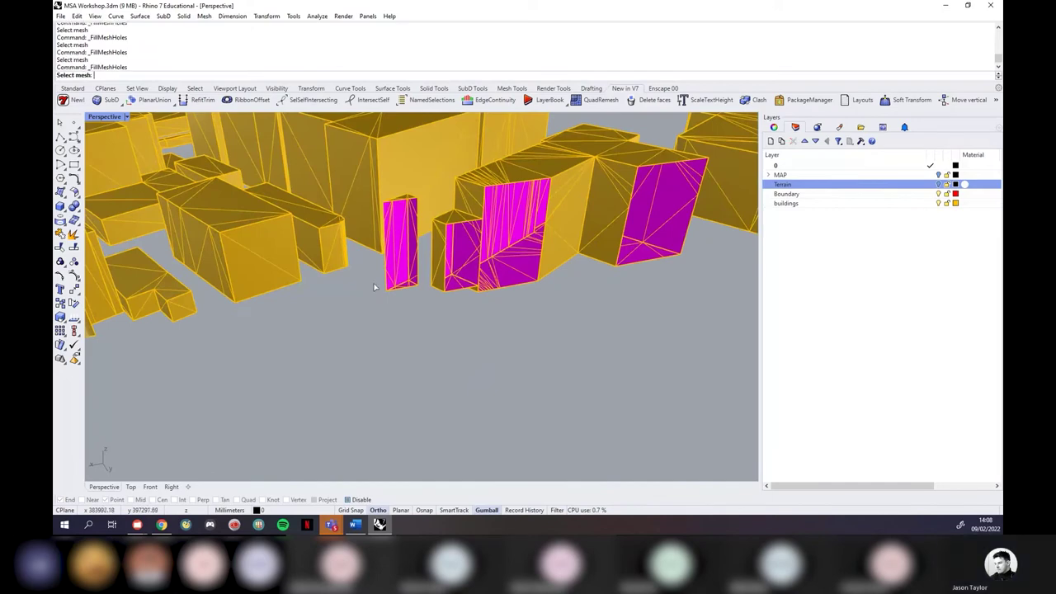
left_click(403, 281)
left_click(491, 265)
left_click(463, 279)
key("Return")
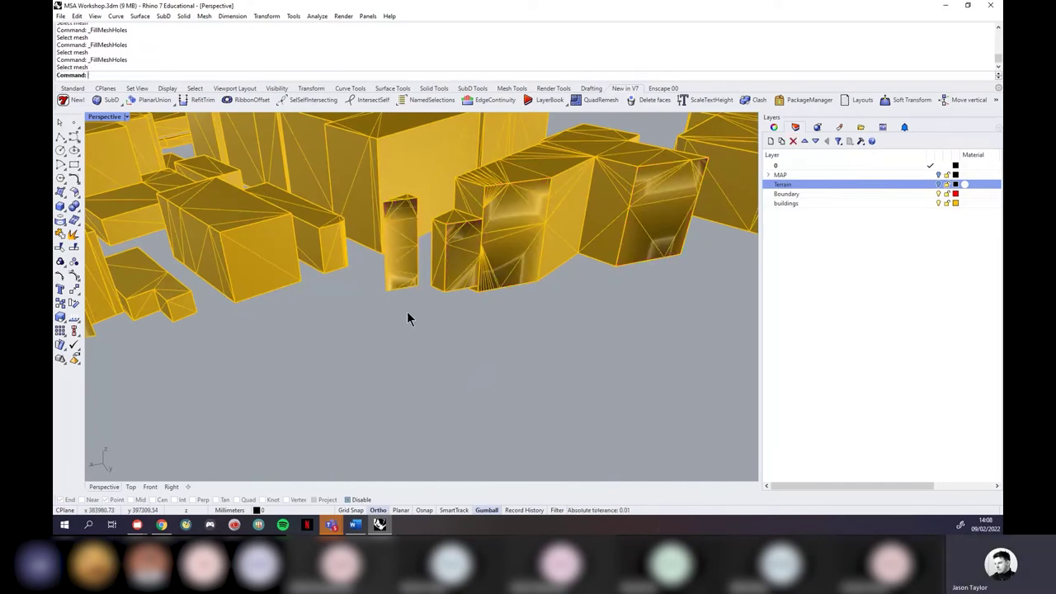
Step: Fill all holes in the building with the narrow corner opening and in the thin slab-like building past the boundary corner
scroll(407, 318, "down", 3)
scroll(389, 313, "up", 6)
left_click(345, 332)
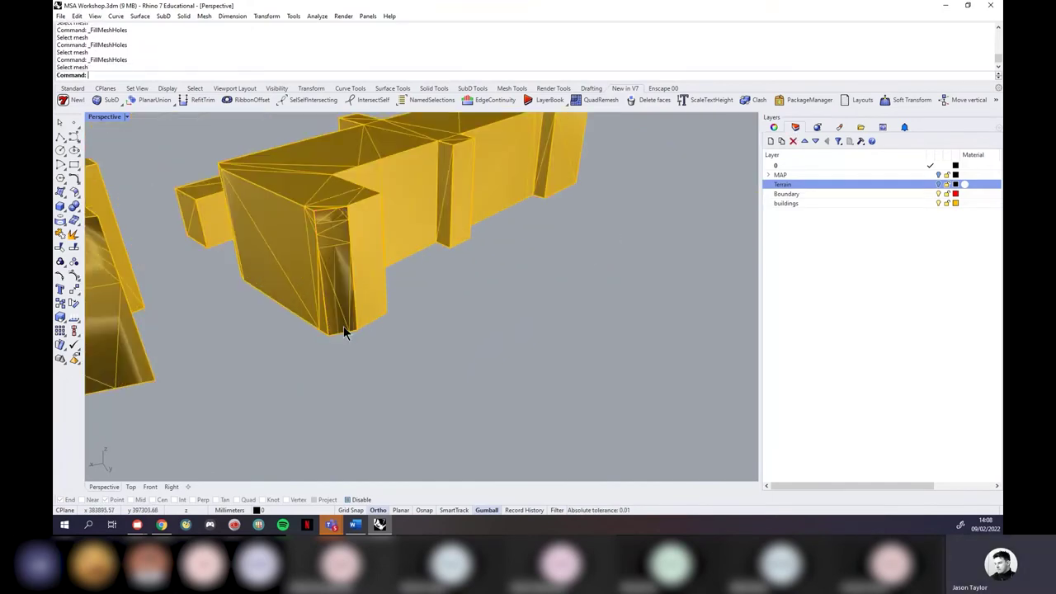
scroll(344, 332, "down", 6)
scroll(493, 294, "up", 4)
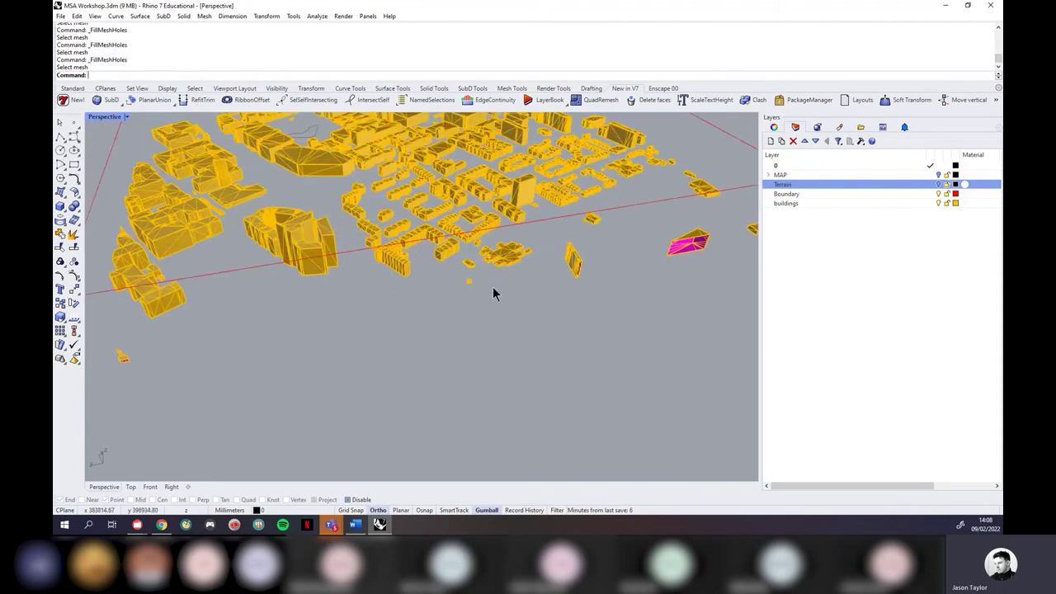
scroll(682, 260, "up", 3)
scroll(463, 320, "up", 2)
left_click(462, 320)
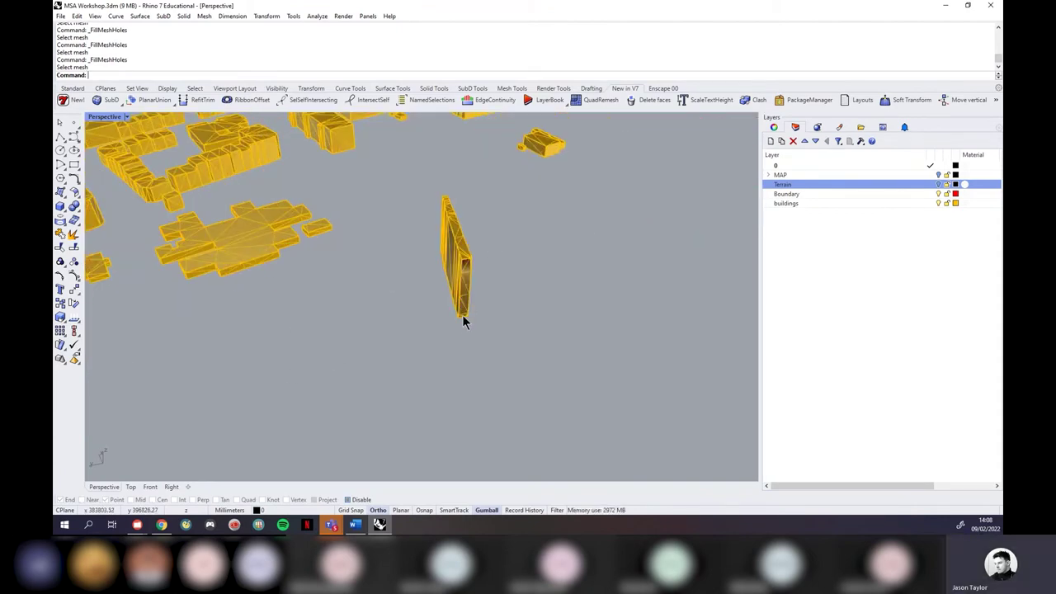
Step: Fill all holes in the large isolated cut building and in the small piece beneath the neighbouring flat block
scroll(467, 304, "down", 4)
scroll(601, 276, "up", 2)
left_click(601, 280)
scroll(486, 321, "down", 4)
scroll(602, 277, "up", 3)
scroll(577, 288, "up", 2)
left_click(575, 292)
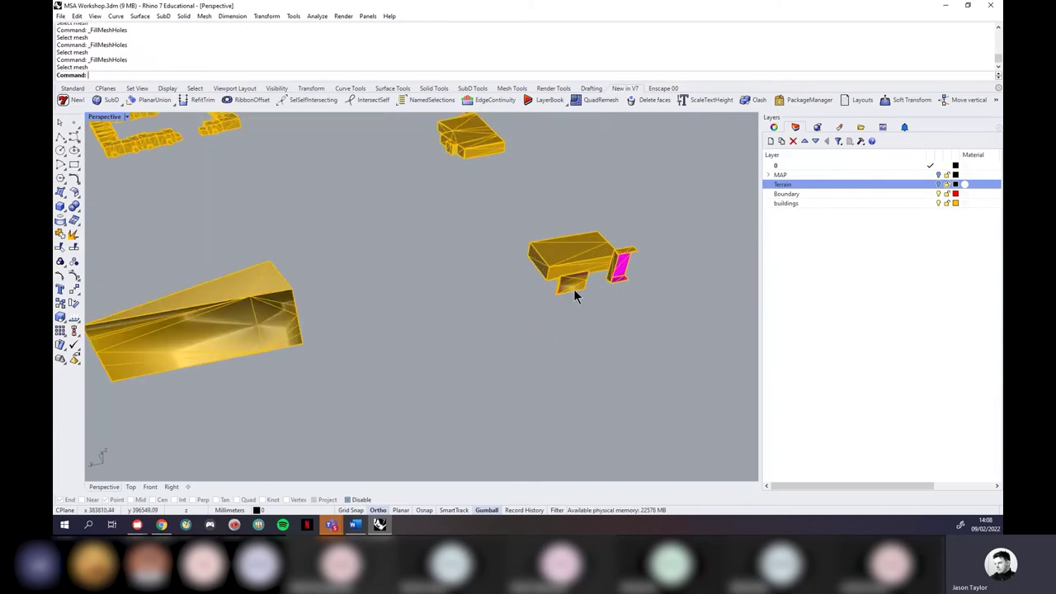
Step: Fill the open mesh holes in the detached buildings beyond the boundary's near corner
left_click(619, 268)
scroll(485, 353, "down", 2)
scroll(511, 351, "down", 5)
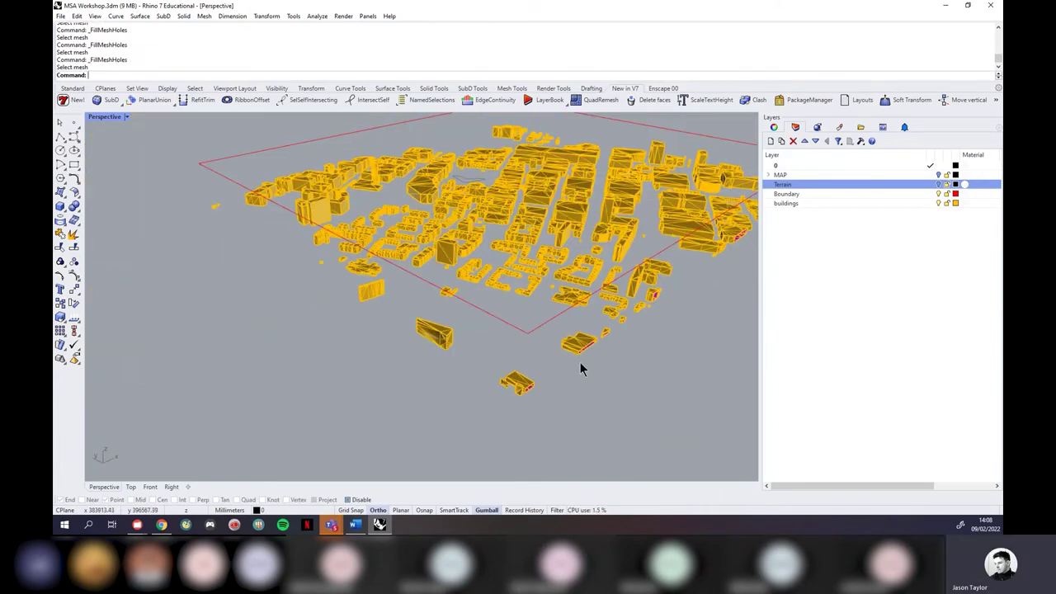
scroll(494, 407, "up", 4)
scroll(495, 407, "up", 2)
left_click(474, 414)
left_click(668, 289)
left_click(692, 263)
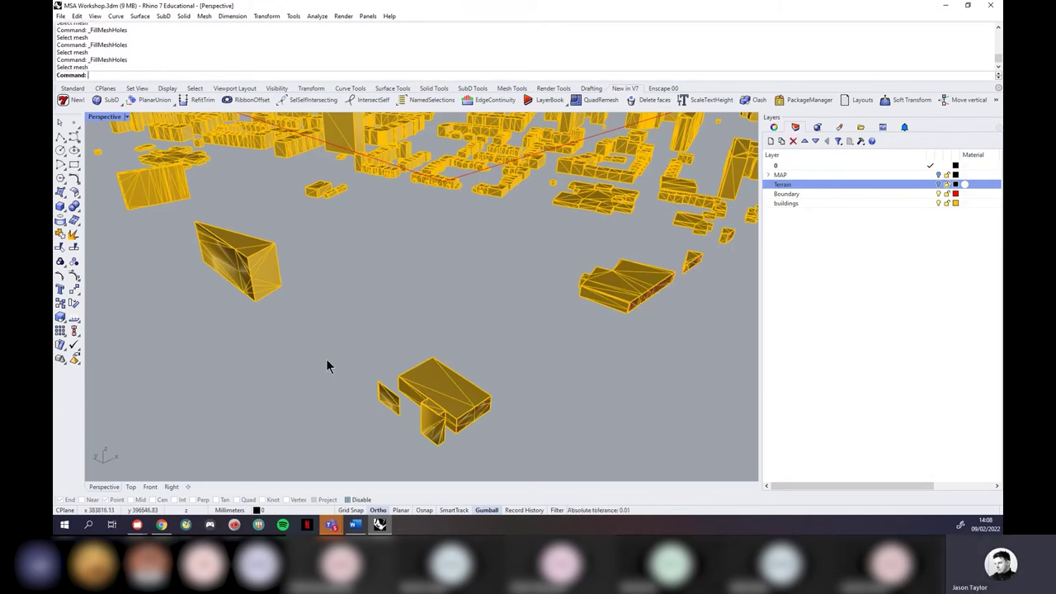
Step: Fill the mesh holes along the open side and end of the elongated low building outside the boundary
scroll(328, 366, "down", 3)
scroll(548, 300, "up", 6)
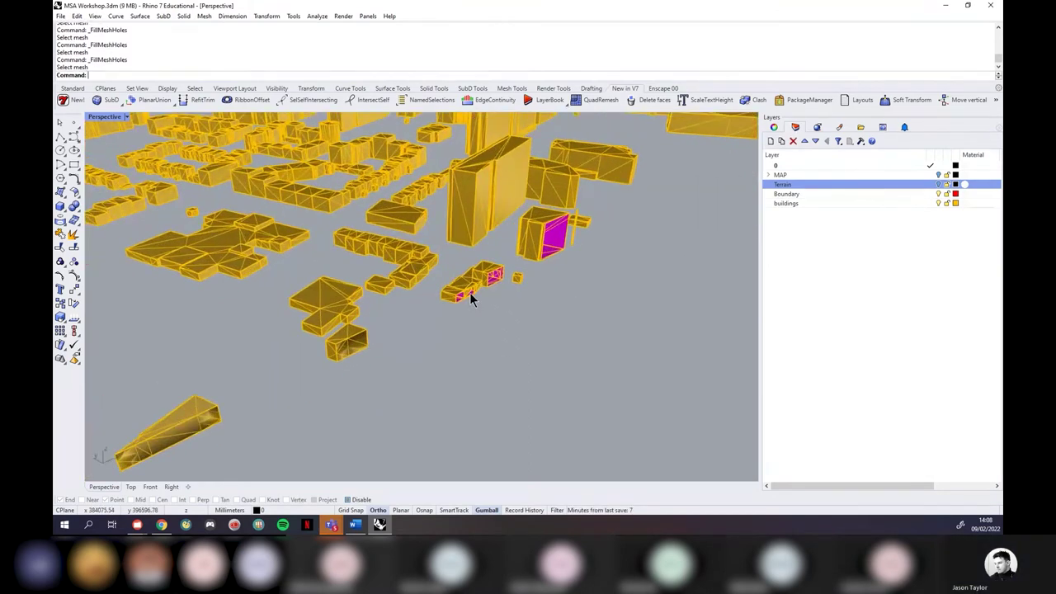
scroll(472, 300, "up", 3)
right_click(471, 294)
left_click(471, 294)
right_click(471, 294)
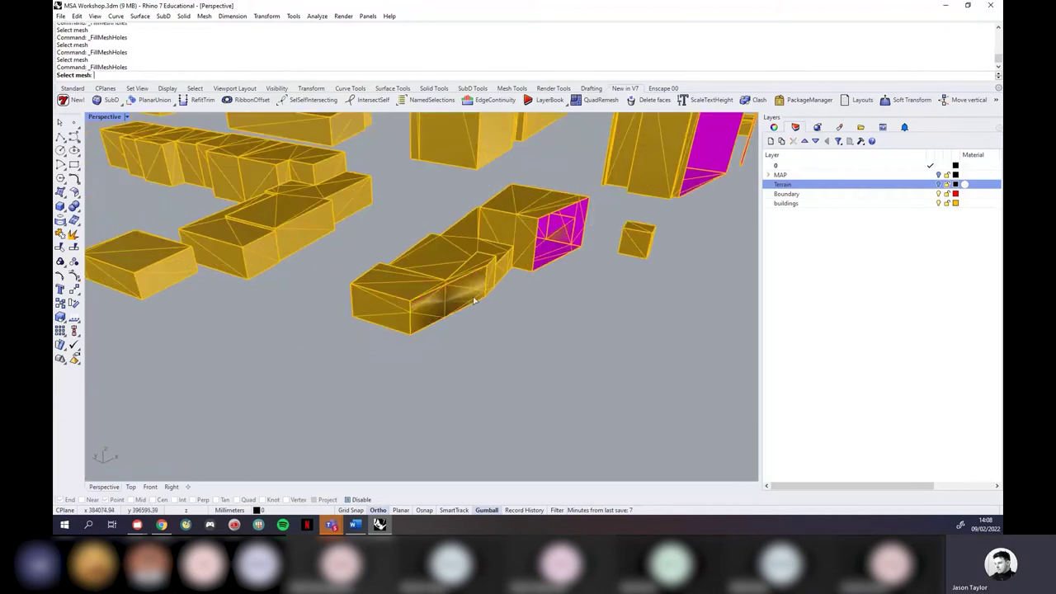
left_click(548, 262)
right_click(547, 266)
Step: Fill the mesh holes in the open-sided block building and the thin sliver mesh beside it
scroll(557, 260, "down", 3)
scroll(569, 252, "up", 5)
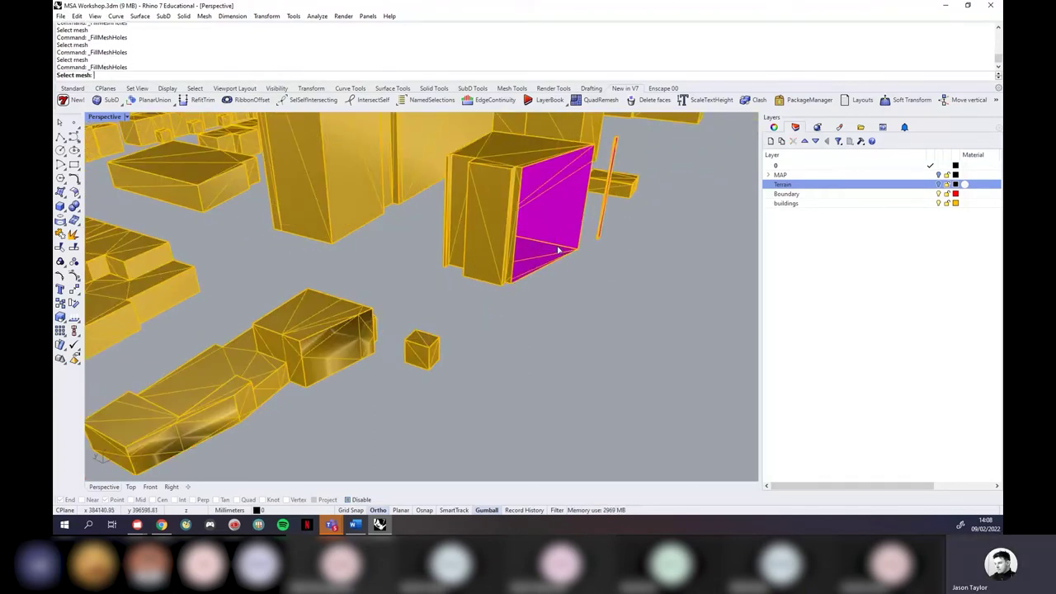
right_click(601, 231)
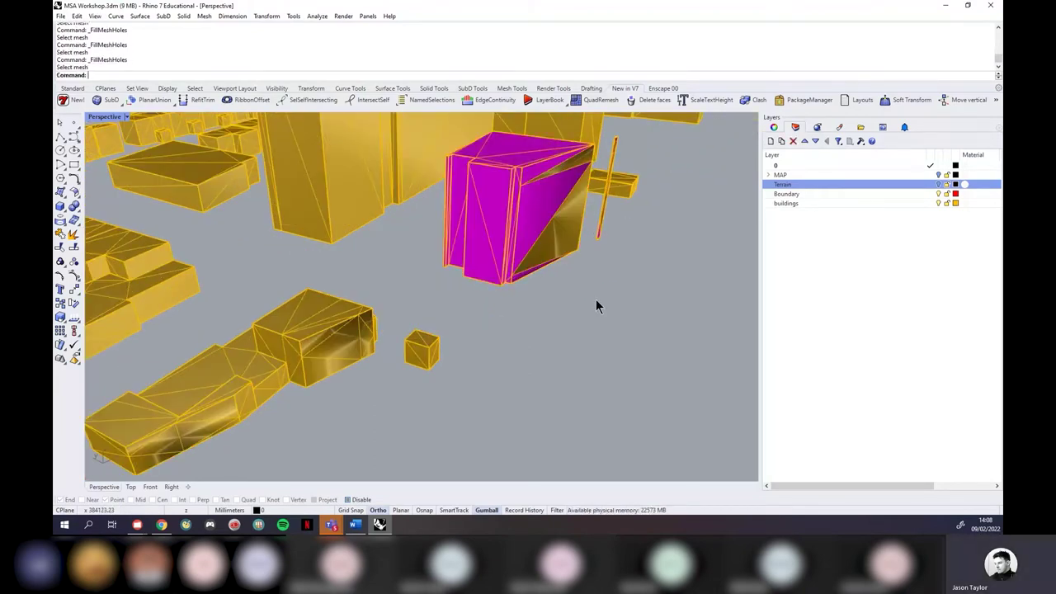
scroll(595, 298, "down", 3)
scroll(572, 237, "up", 5)
right_click_drag(336, 267, 256, 297)
left_click(256, 297)
right_click(466, 380)
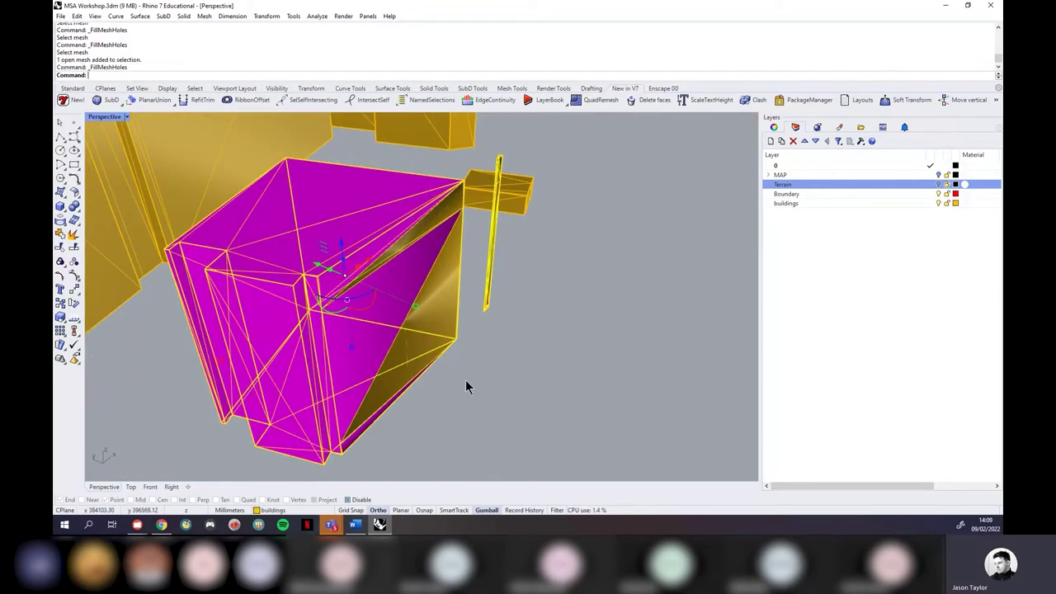
Step: Fill the mesh holes in the cut ends of the long building and the wide building next to it
scroll(490, 379, "down", 10)
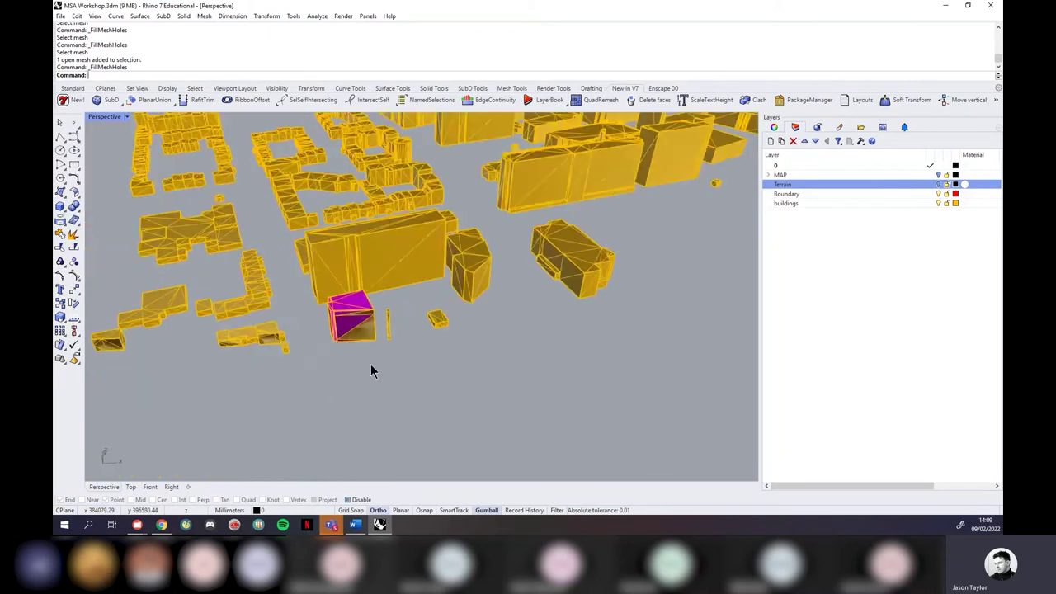
scroll(549, 384, "up", 8)
right_click(384, 363)
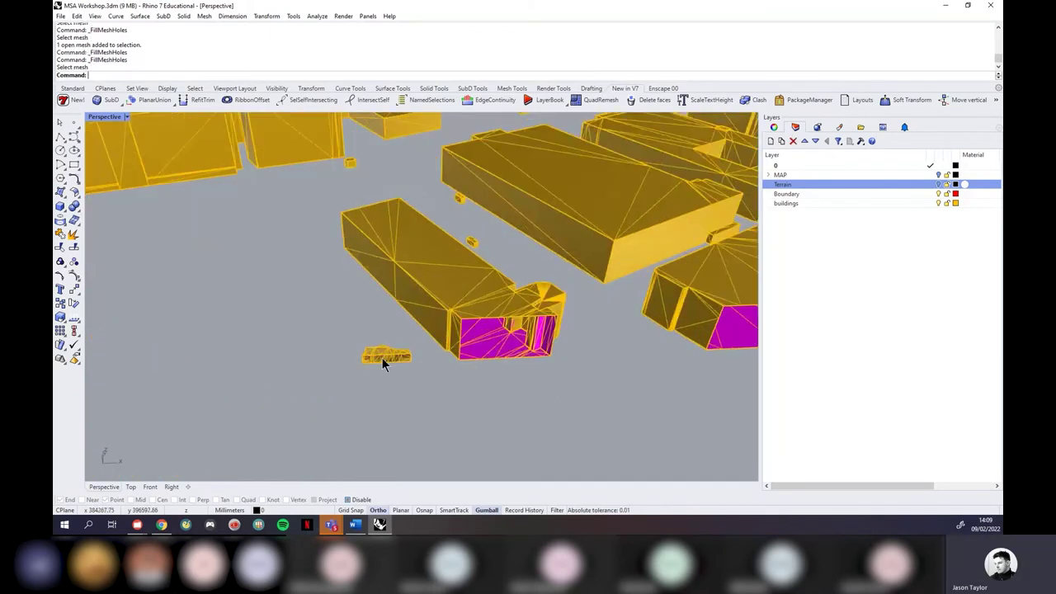
left_click(486, 346)
right_click(346, 337)
right_click_drag(346, 336, 544, 326)
left_click(544, 326)
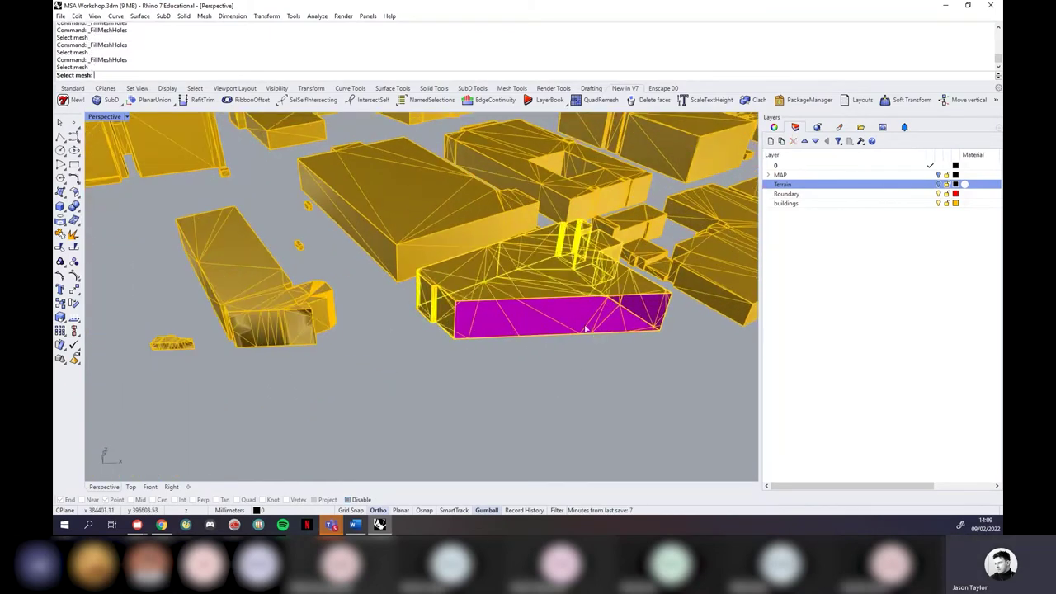
Step: Fill the mesh holes in the low building cluster and at the open end of the stepped terrace row
scroll(533, 330, "down", 8)
scroll(469, 338, "up", 10)
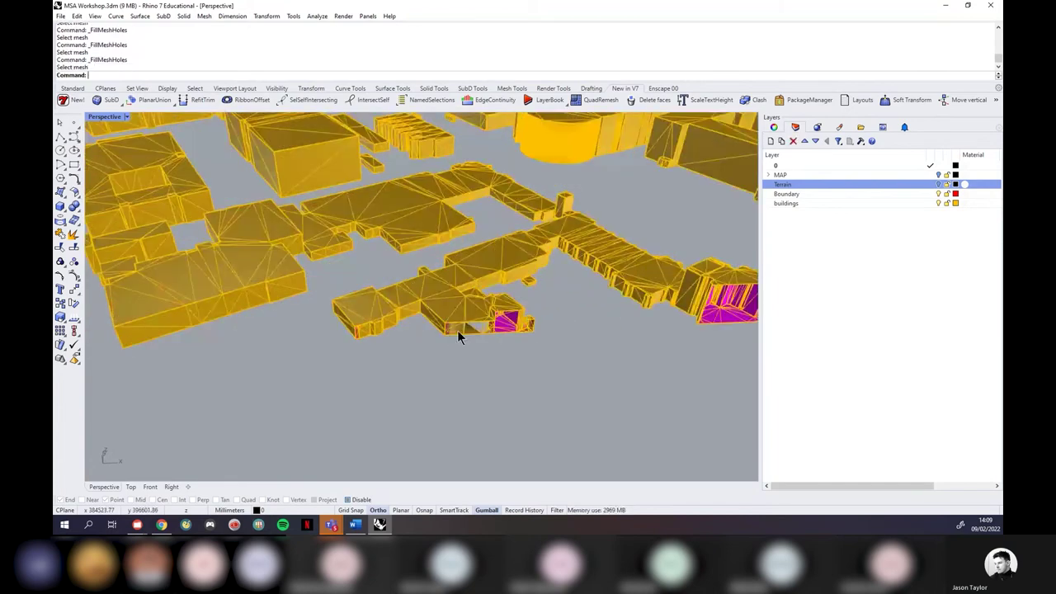
right_click(513, 333)
left_click(510, 325)
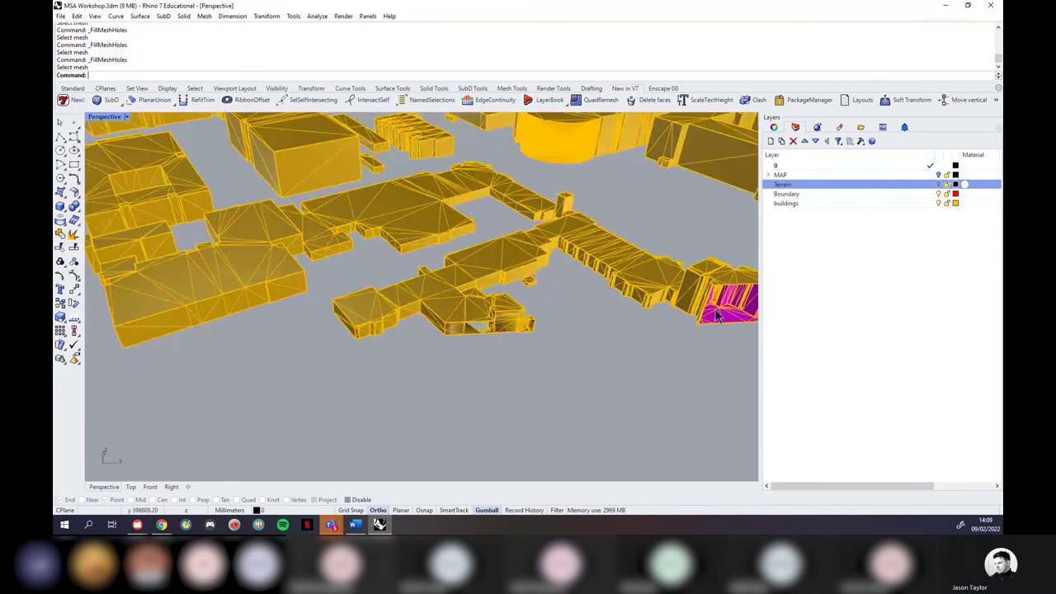
right_click(734, 318)
left_click(737, 318)
Step: Fill the triangular mesh hole in the isolated angular building near the boundary corner
scroll(736, 313, "down", 6)
scroll(738, 306, "up", 8)
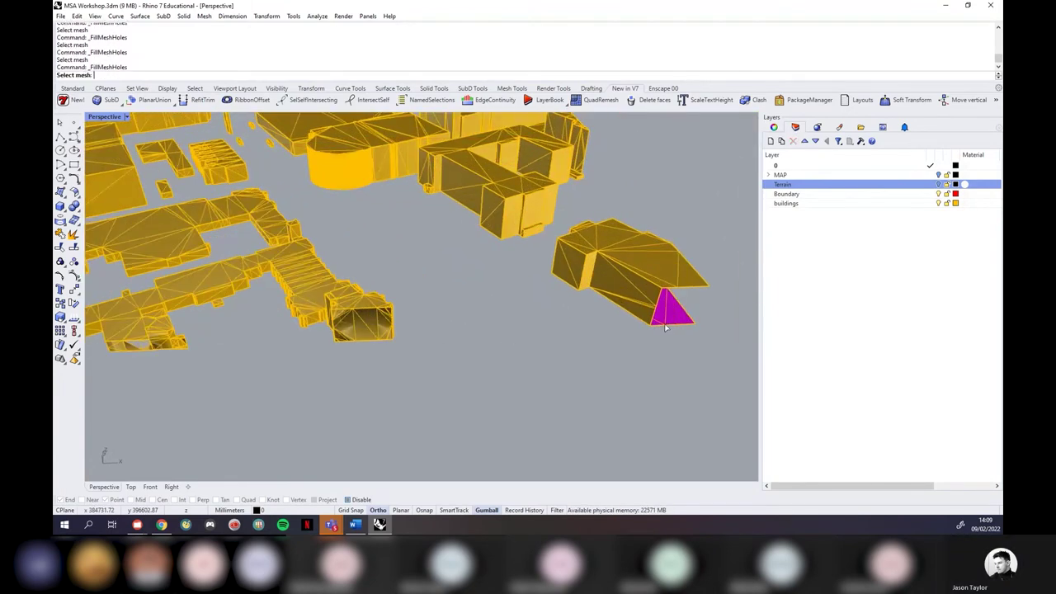
scroll(495, 362, "down", 8)
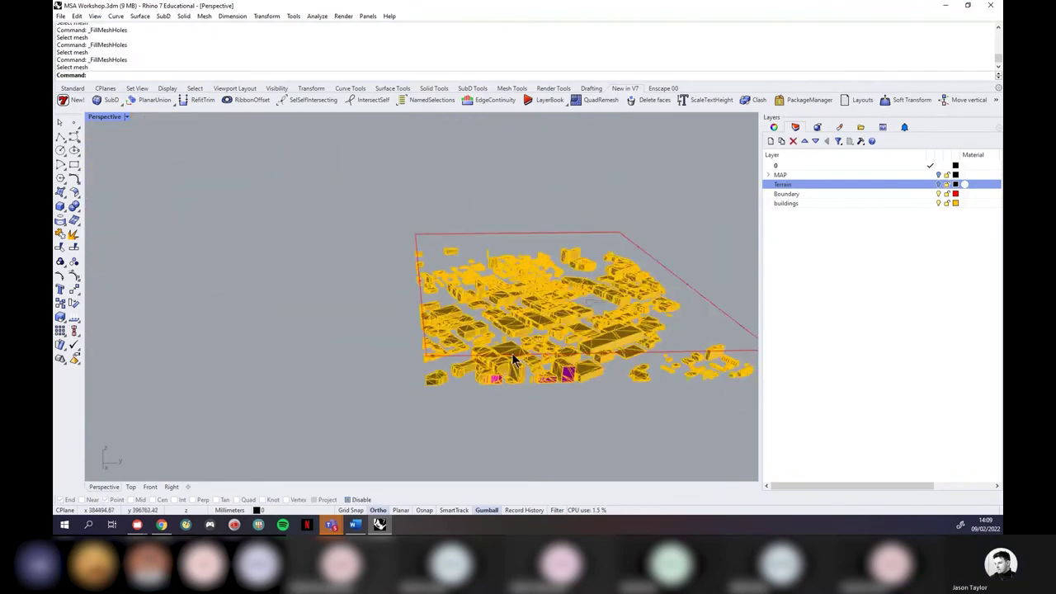
Step: Fill the mesh holes in the long cut facade and adjoining narrow piece beside the U-shaped building
scroll(546, 373, "up", 10)
scroll(495, 413, "down", 2)
scroll(443, 460, "up", 3)
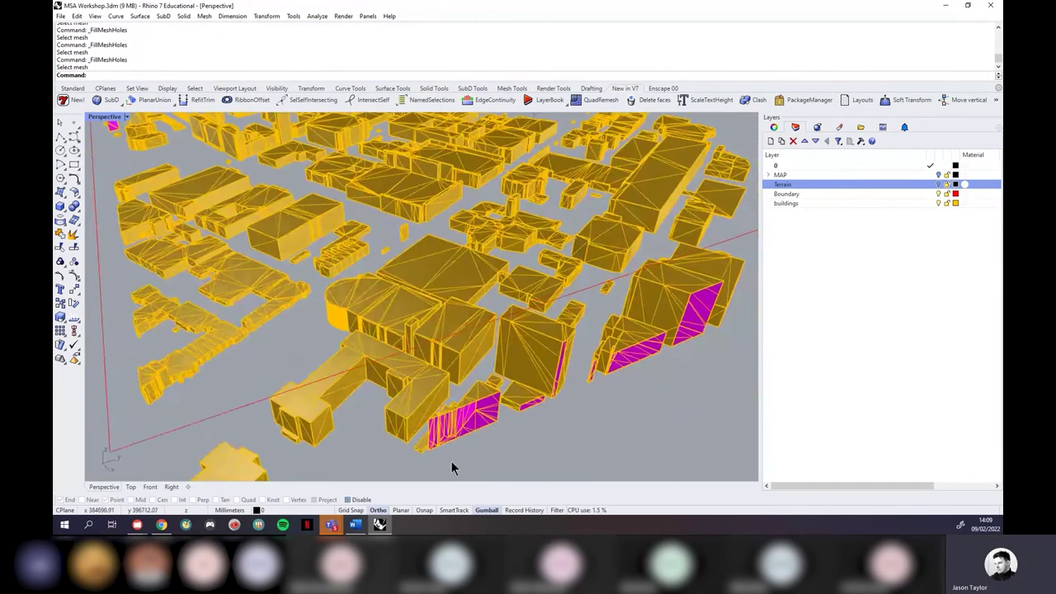
left_click(431, 443)
left_click(441, 421)
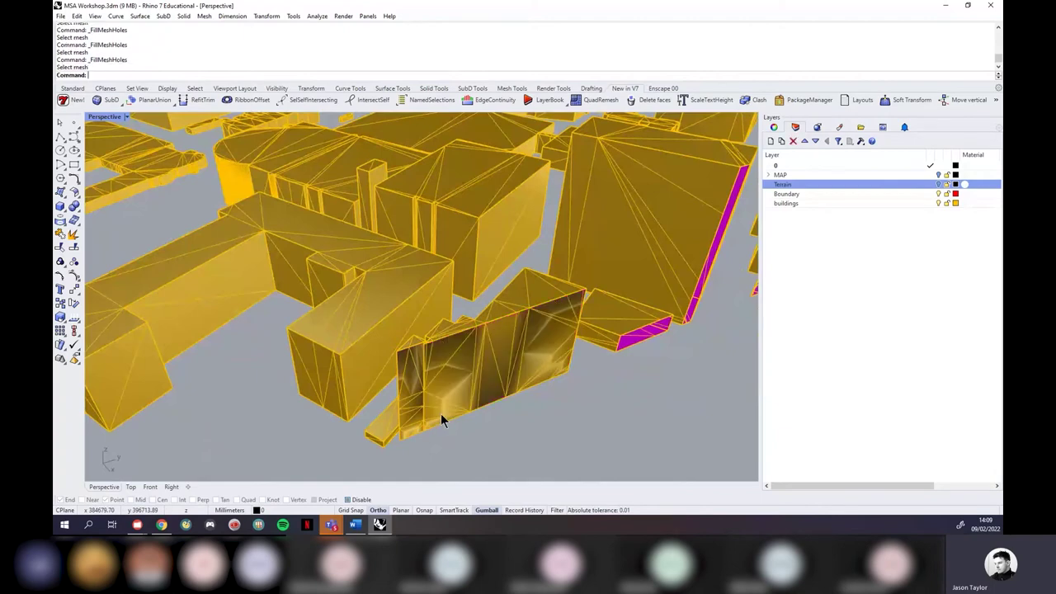
Step: Fill the mesh holes in the small low building, the tall slab and the neighbouring cut buildings along this edge
right_click_drag(619, 348, 438, 362)
right_click(438, 369)
left_click(435, 367)
right_click(514, 334)
left_click(521, 330)
right_click(528, 327)
left_click(598, 307)
Step: Fill the mesh holes in the narrow strip beside the cut building and in the large open-sided block
scroll(561, 301, "up", 6)
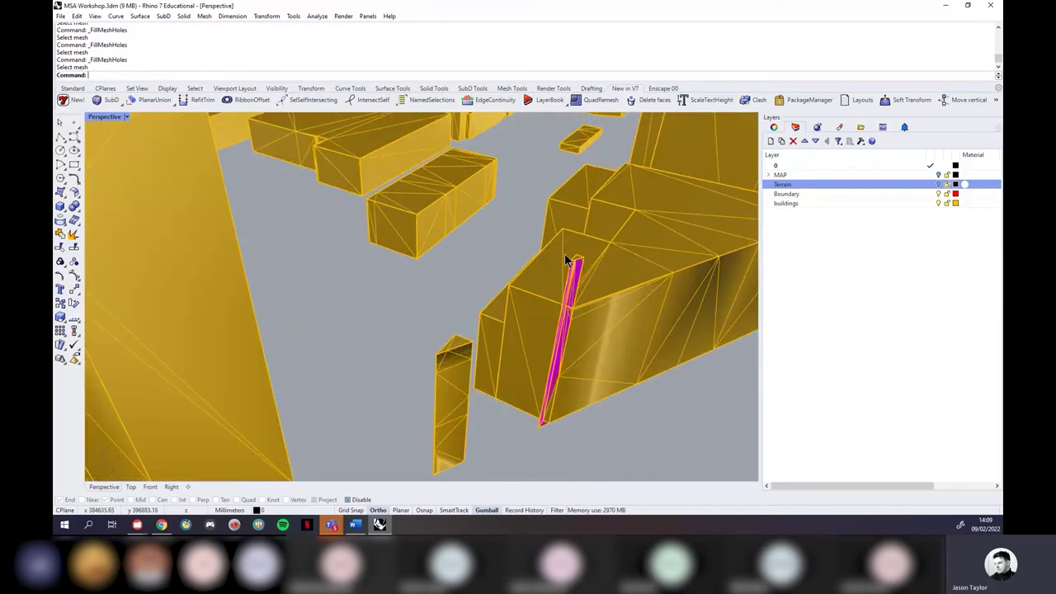
right_click(582, 273)
left_click(581, 273)
scroll(441, 305, "down", 5)
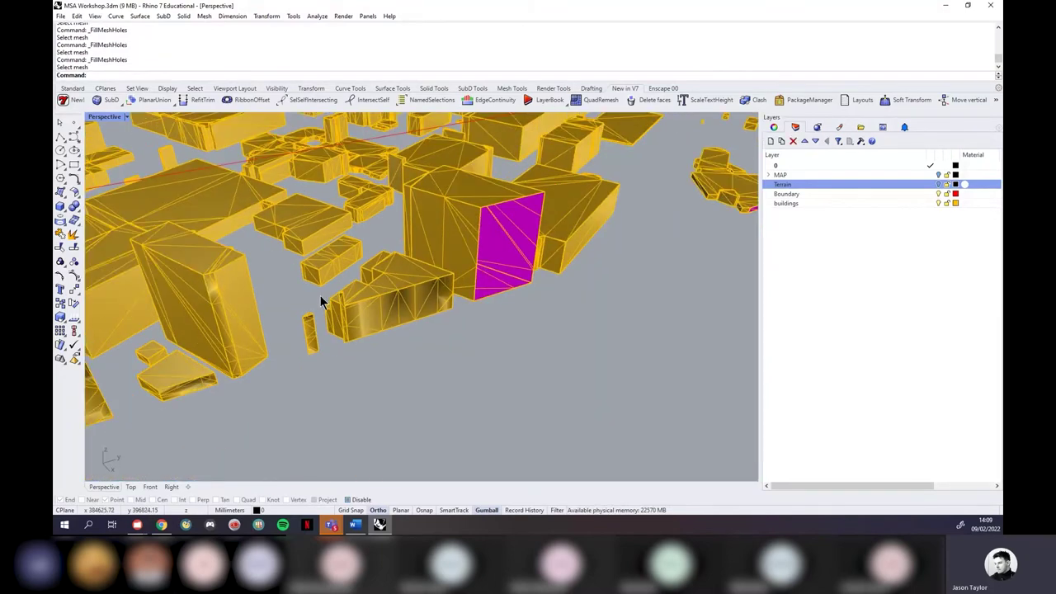
right_click_drag(320, 295, 422, 294)
right_click(408, 298)
left_click(408, 299)
Step: Fill the mesh hole along the cut edge of the isolated low, irregular building
scroll(372, 329, "down", 5)
scroll(536, 239, "up", 6)
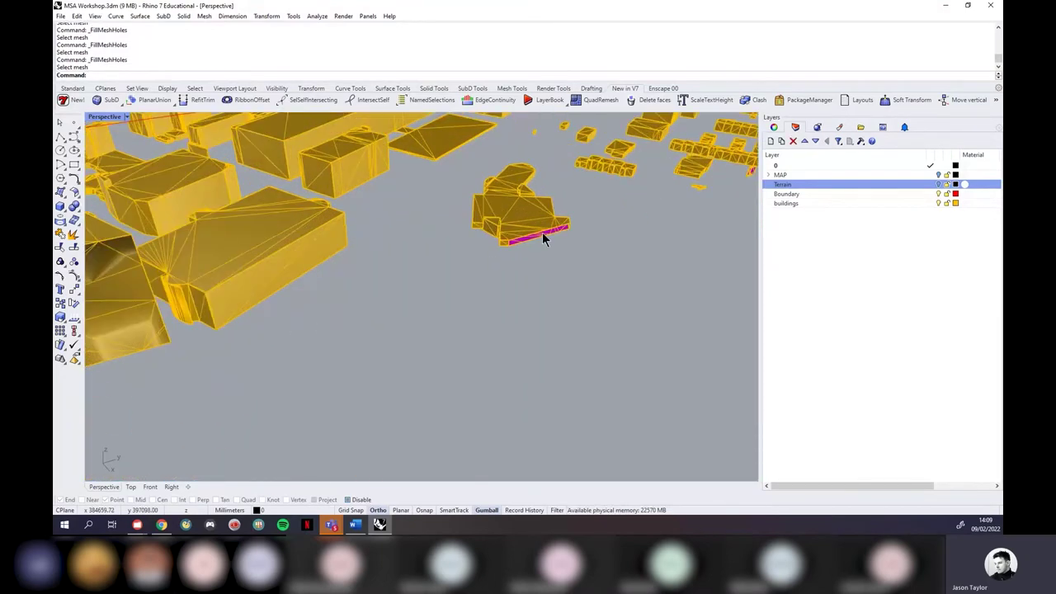
right_click(528, 245)
left_click(527, 245)
scroll(449, 280, "down", 5)
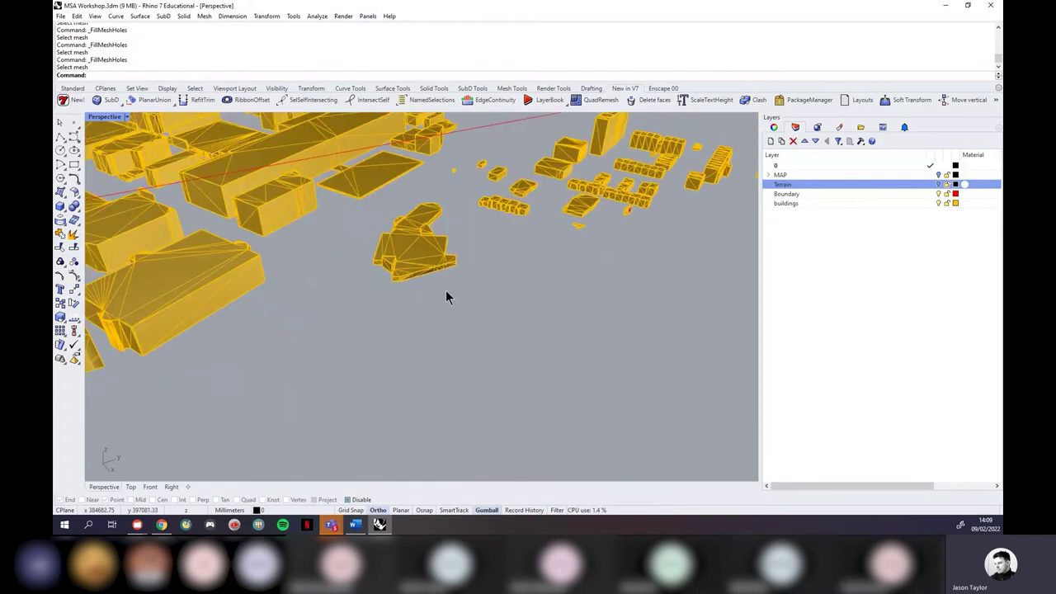
Step: Fill the mesh hole along the cut edge of the small arrow-shaped building
scroll(514, 255, "up", 6)
scroll(398, 296, "up", 6)
right_click(397, 300)
left_click(397, 299)
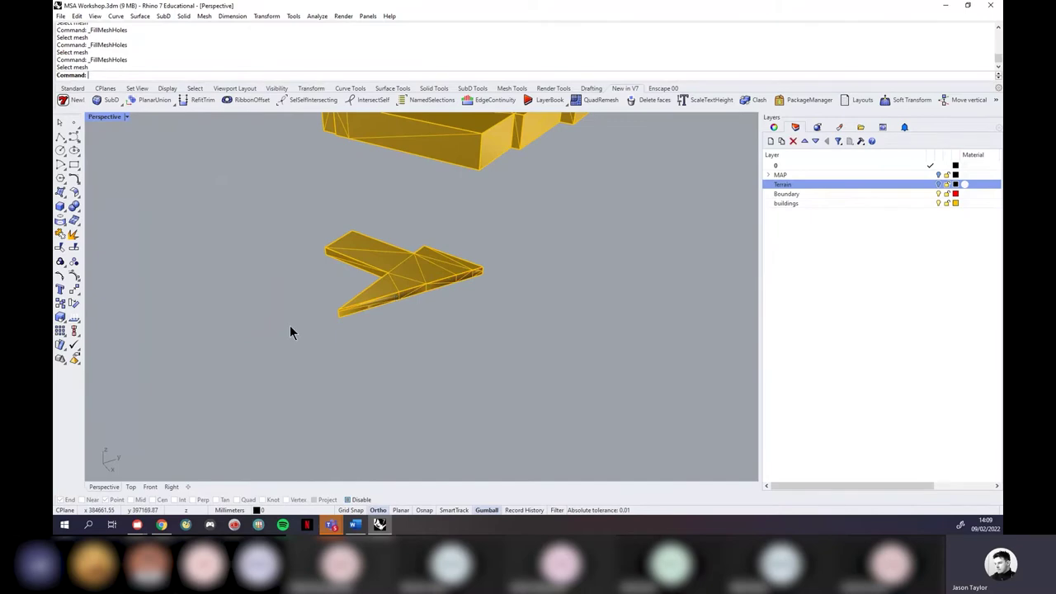
Step: Fill the mesh holes in the outlying thin sliver, the small open block and the taller piece behind it
scroll(290, 330, "down", 5)
scroll(508, 250, "up", 6)
scroll(496, 257, "down", 5)
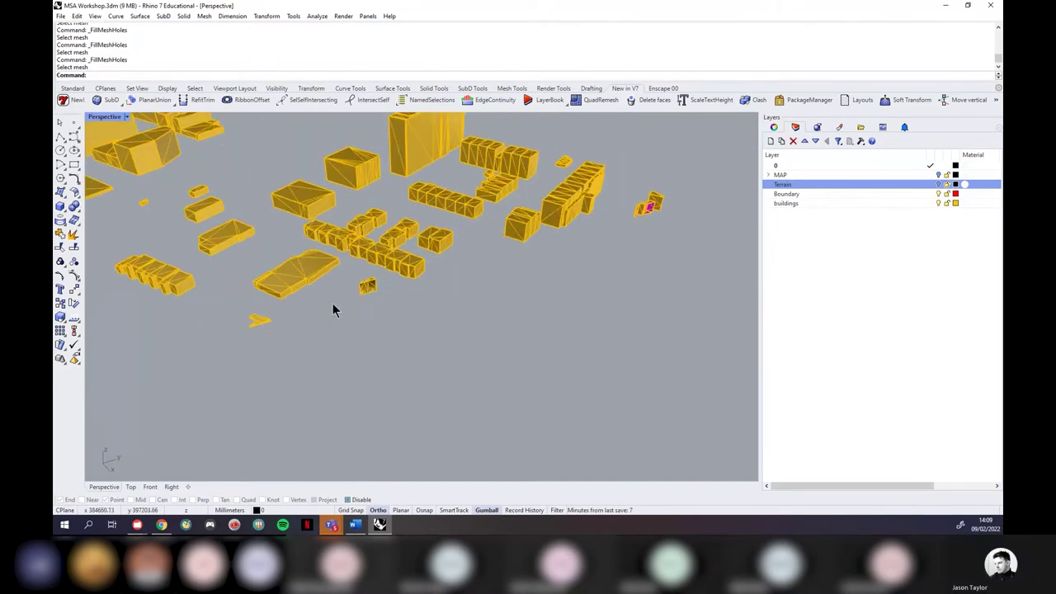
scroll(548, 241, "up", 6)
right_click(521, 256)
left_click(515, 256)
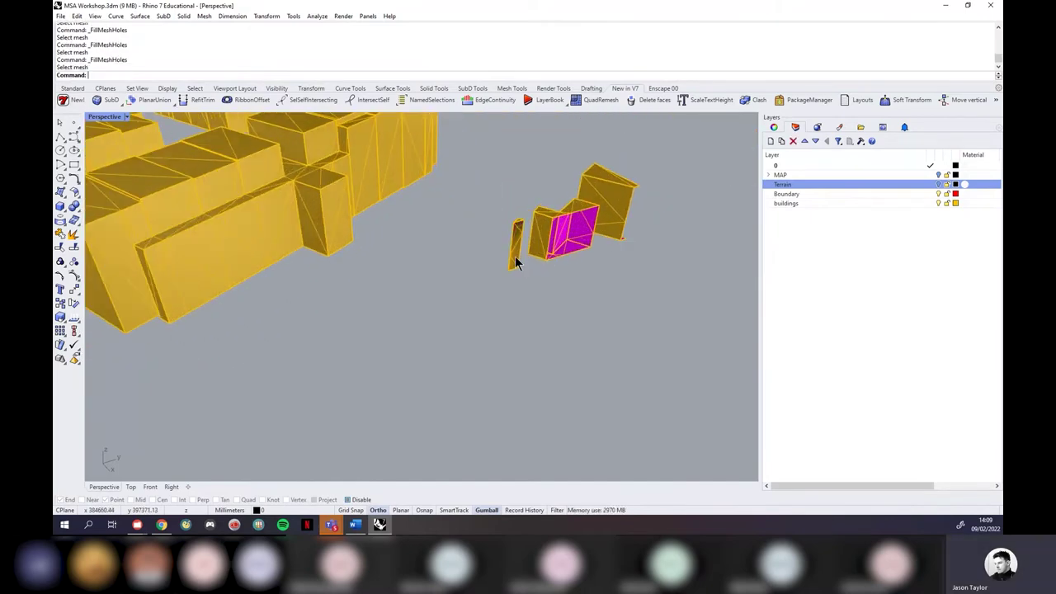
right_click(569, 248)
left_click(615, 239)
right_click(617, 238)
right_click(617, 238)
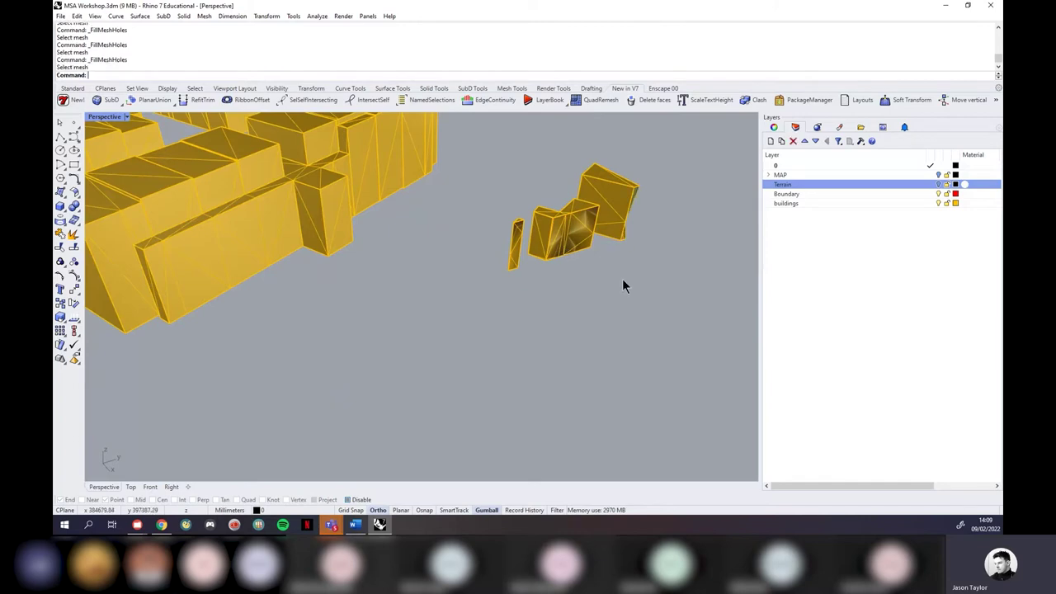
Step: Set the perspective viewport to the Rendered display mode with the whole city model in view
scroll(622, 278, "down", 6)
scroll(618, 275, "down", 3)
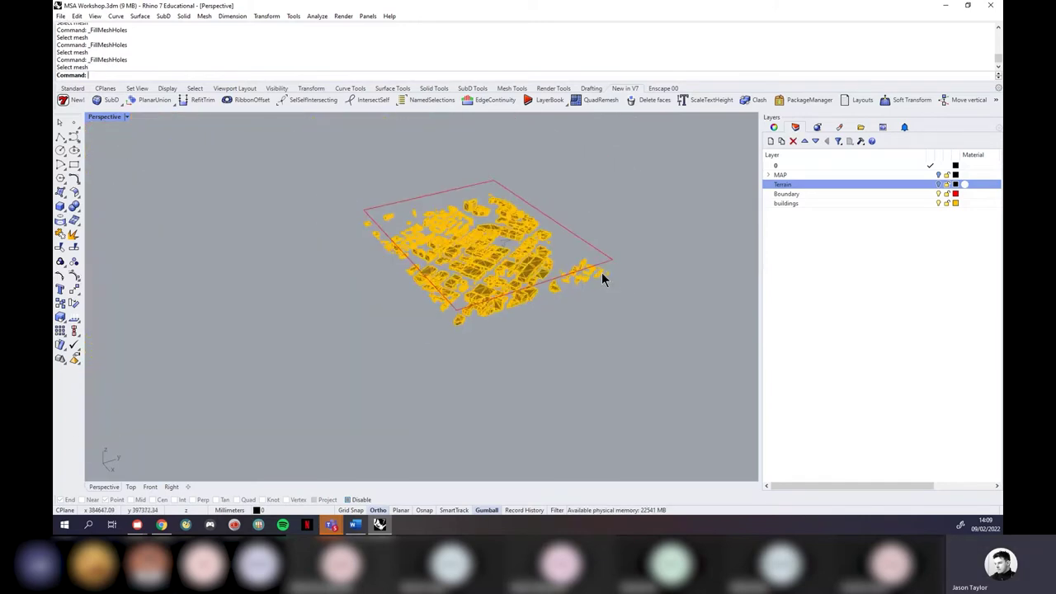
scroll(601, 275, "up", 2)
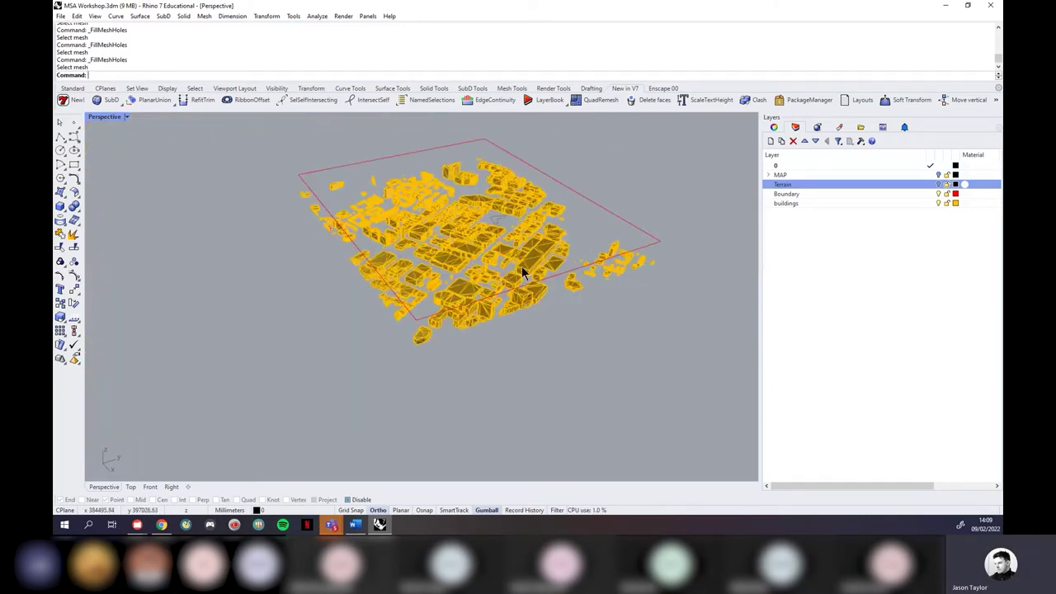
right_click_drag(542, 334, 540, 320)
left_click(126, 116)
left_click(121, 177)
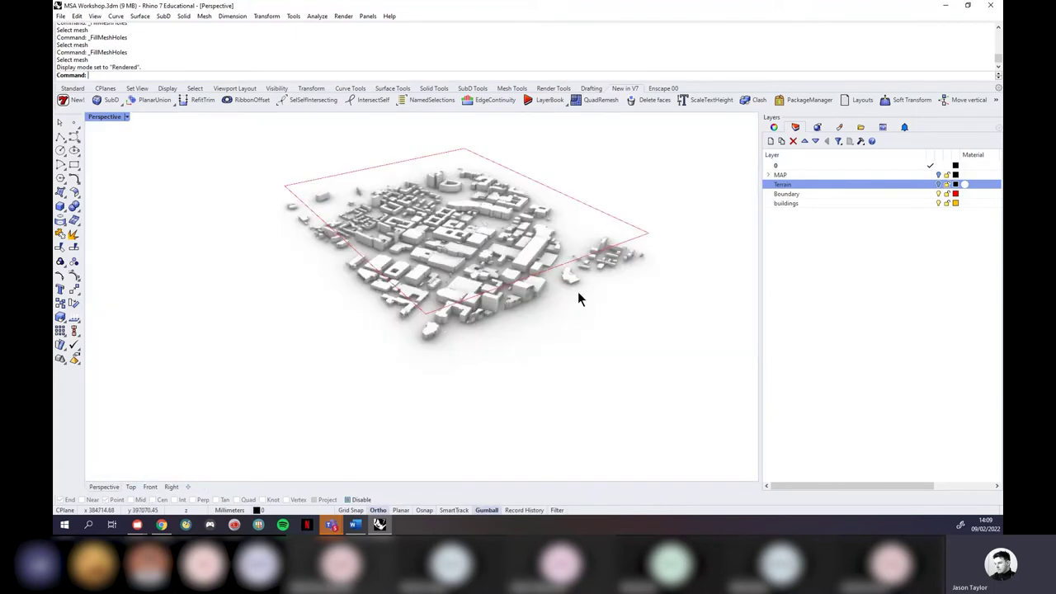
Step: Rebuild the mesh of the cut building with distorted facade shading beside the U-shaped building
scroll(504, 306, "up", 8)
scroll(399, 359, "down", 2)
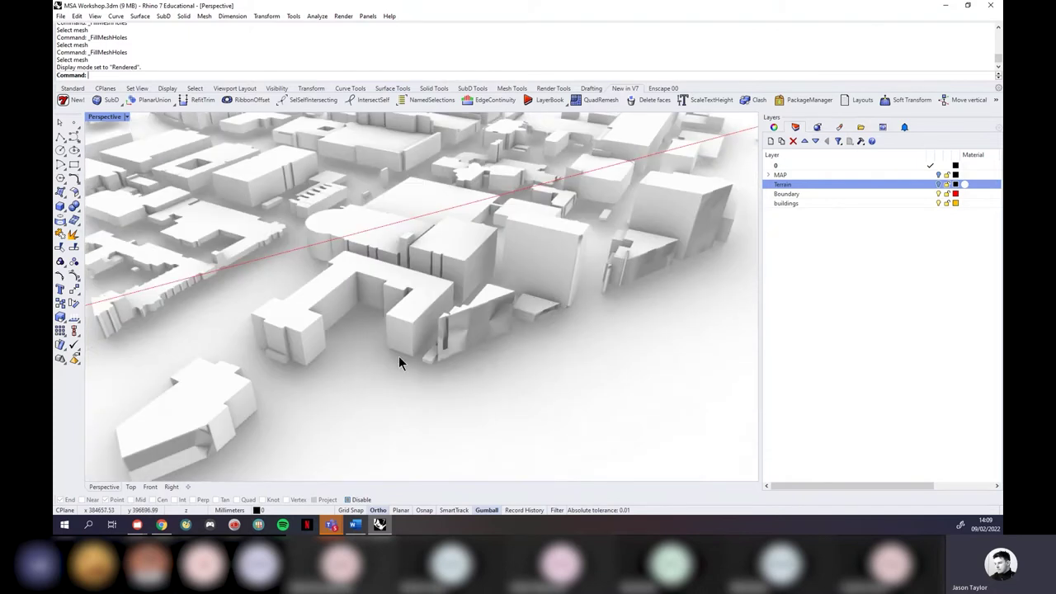
scroll(429, 360, "up", 5)
scroll(528, 318, "up", 2)
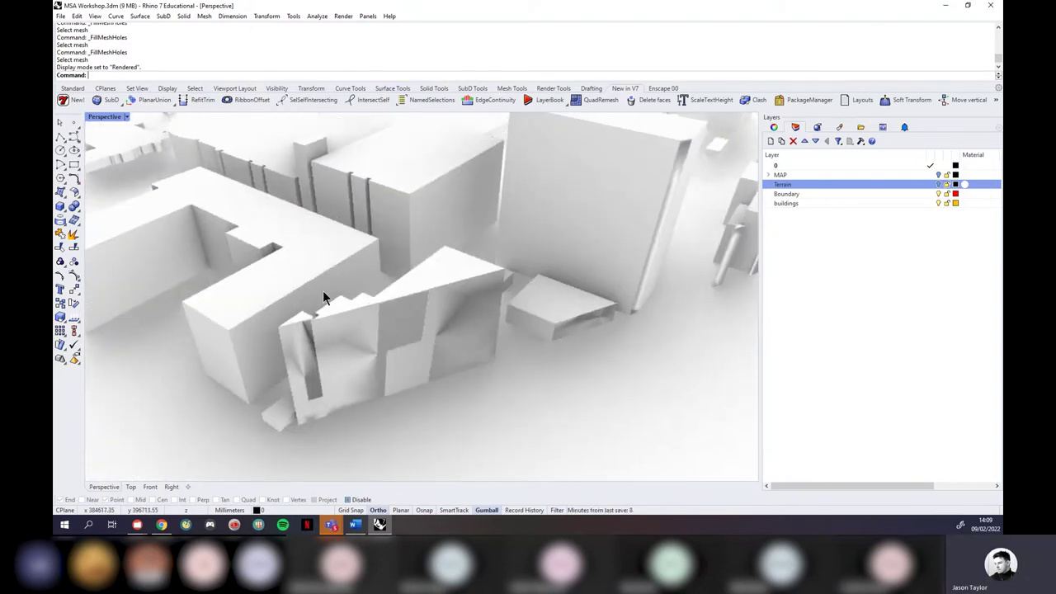
scroll(323, 297, "down", 3)
scroll(342, 297, "up", 5)
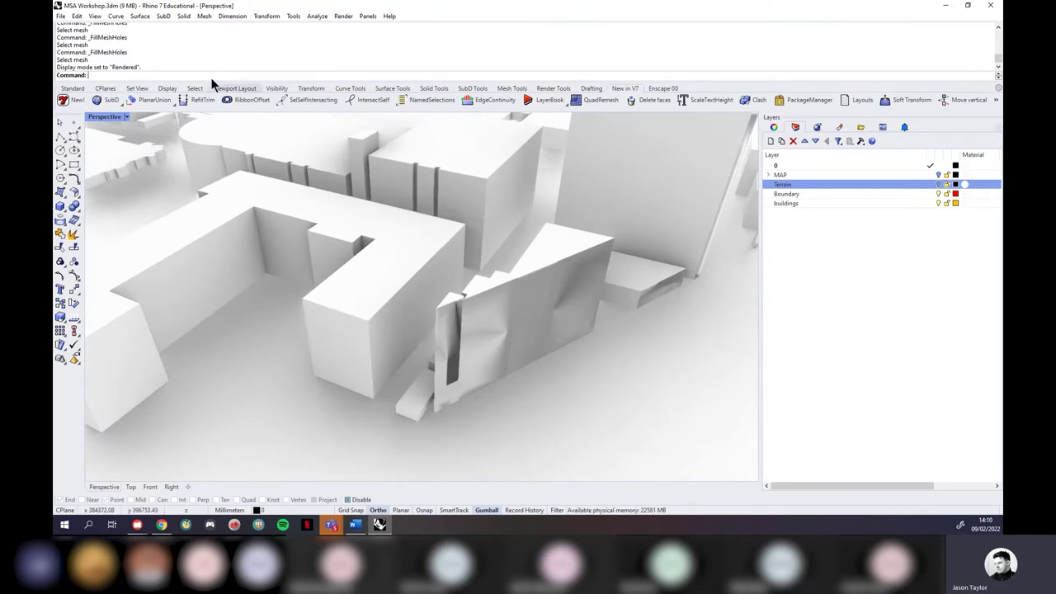
left_click(204, 16)
mouse_move(283, 174)
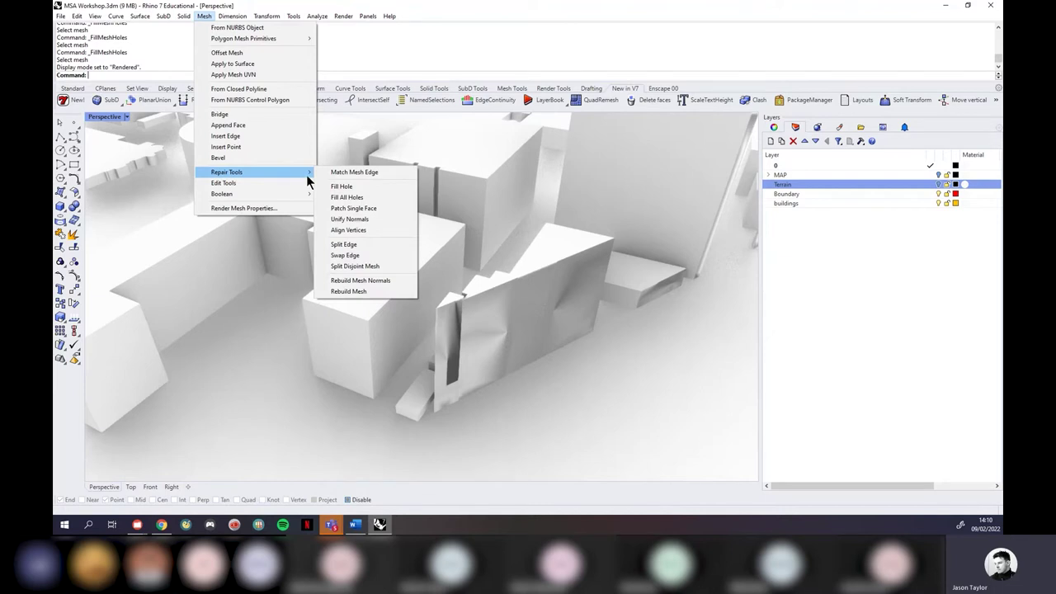
left_click(366, 291)
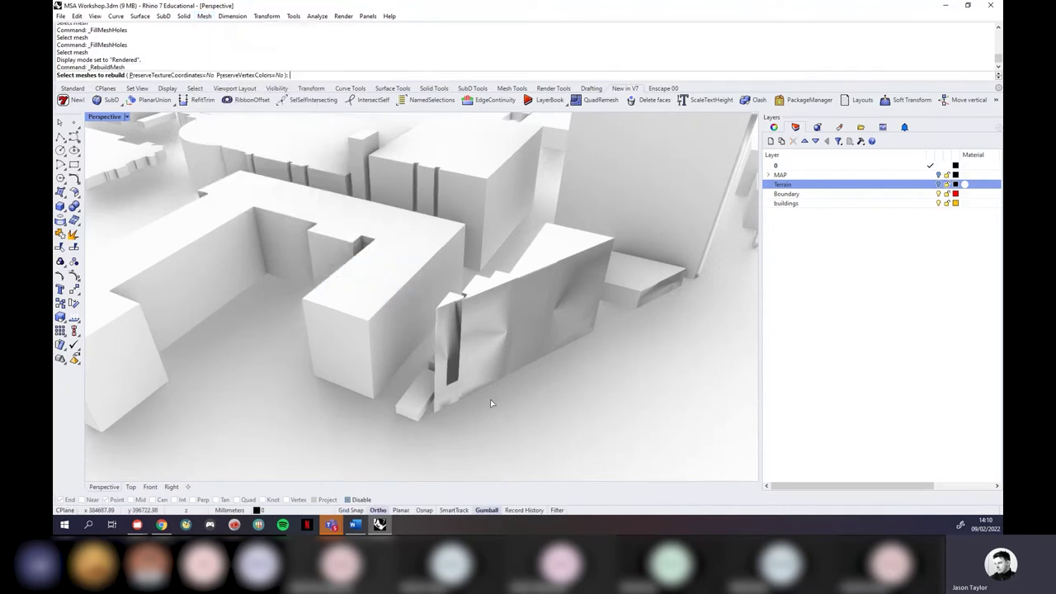
left_click(483, 372)
key("Return")
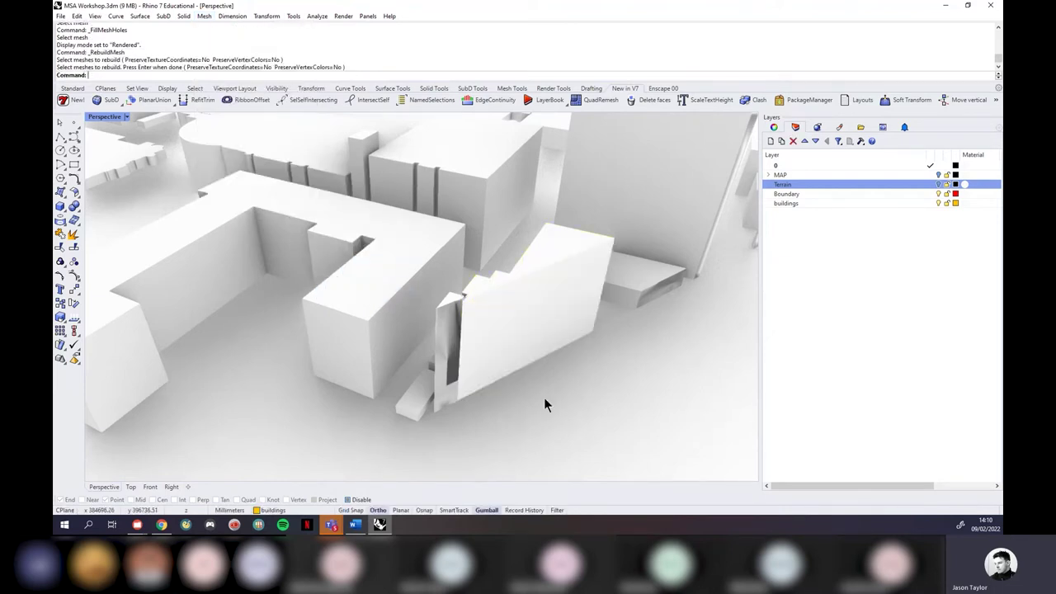
Step: Rebuild the meshes of the narrow piece adjoining the cut facade and the low building behind it
left_click(454, 386)
key("Return")
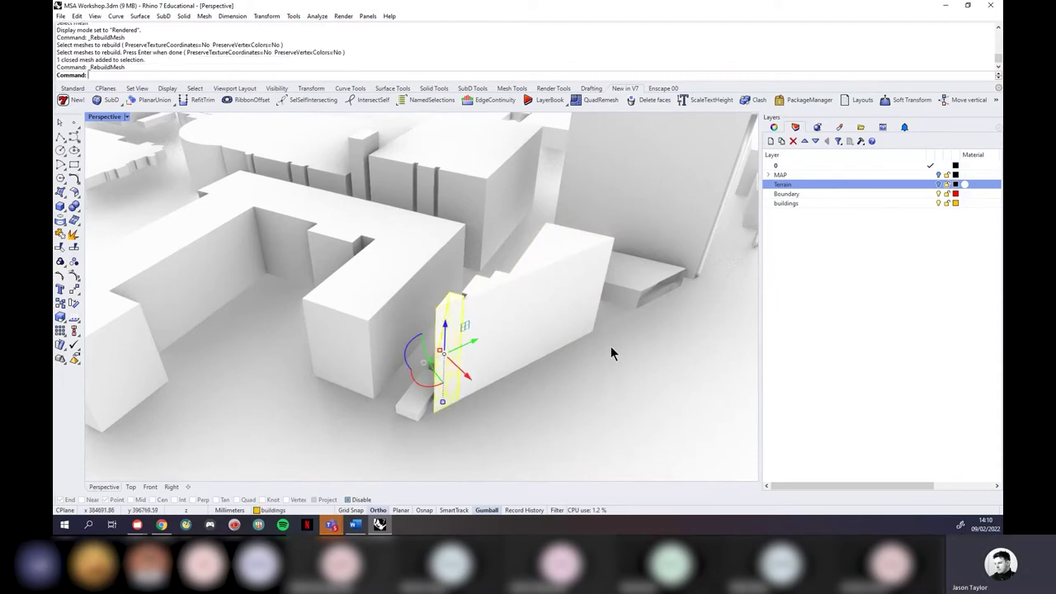
left_click(632, 312)
key("Return")
scroll(432, 363, "down", 5)
scroll(482, 330, "up", 8)
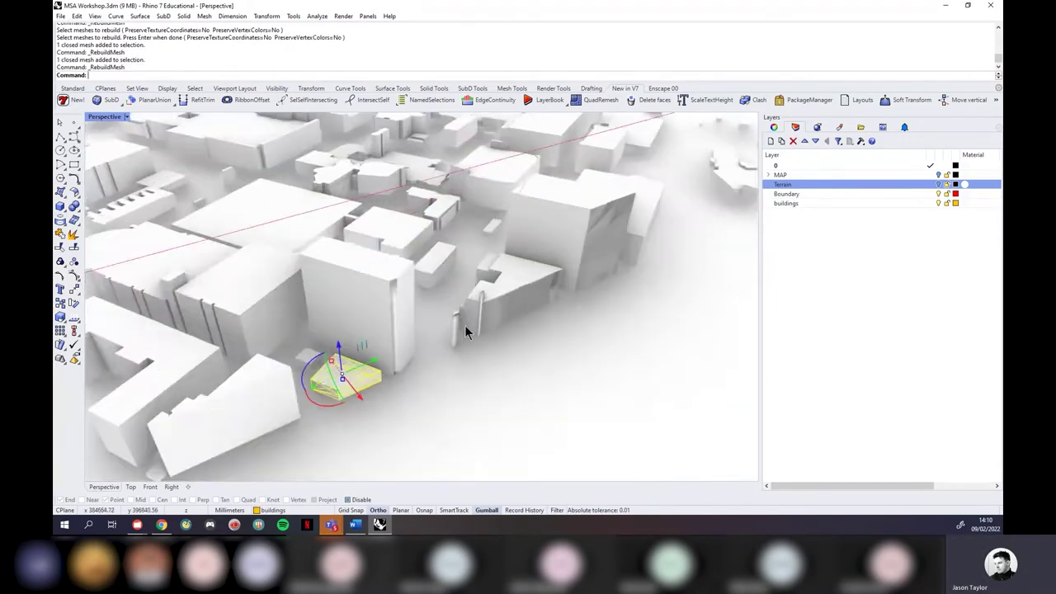
Step: Rebuild the meshes of the triangular courtyard building, the thin sliver at its corner and the tall building behind it
left_click(546, 294)
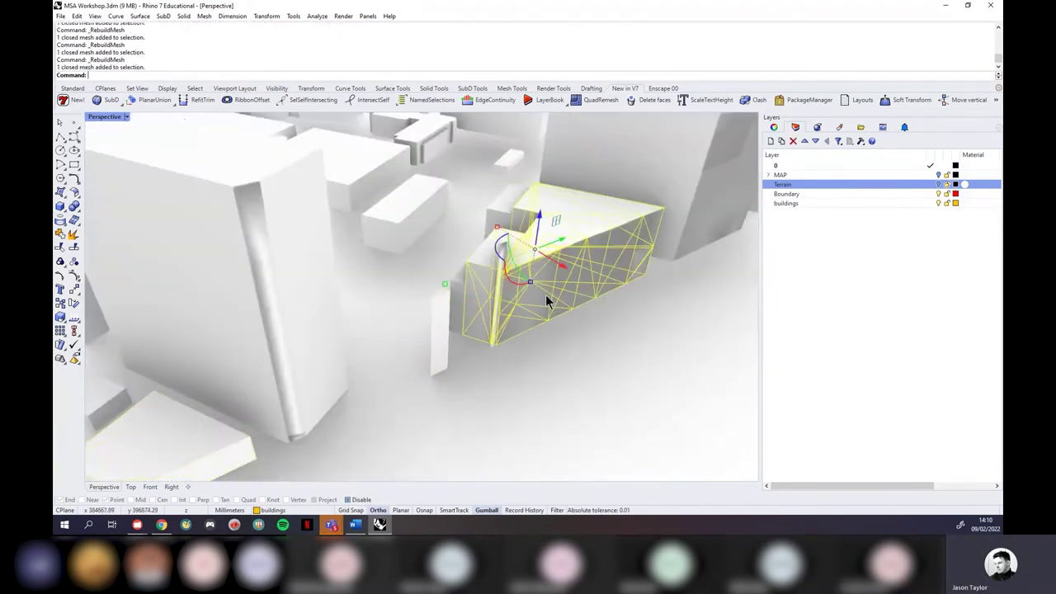
left_click(497, 321)
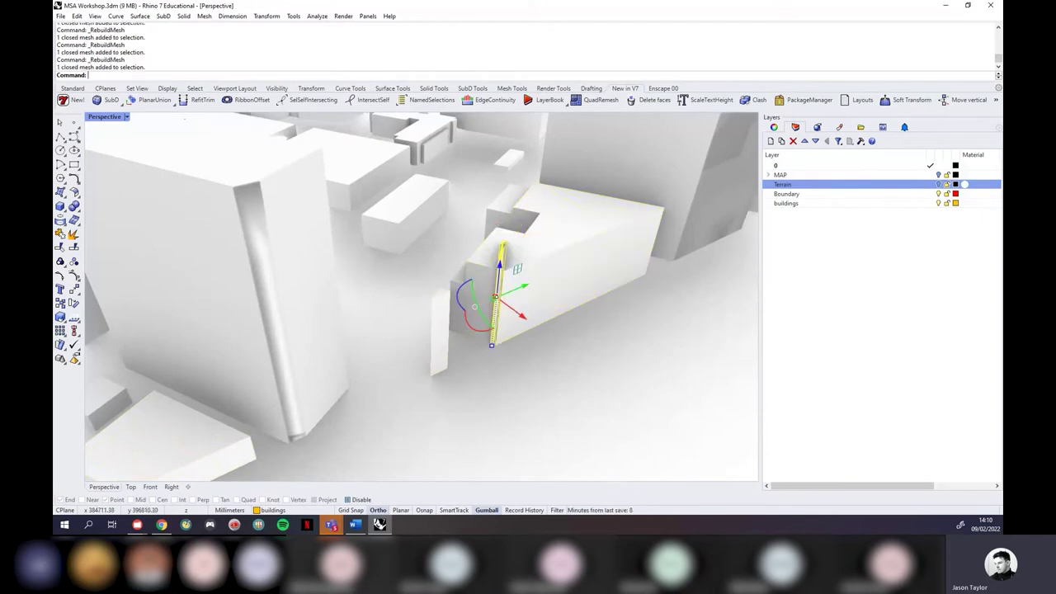
left_click(675, 259)
Step: Rebuild the meshes of the tiny fragment and the thin tilted piece beside the terraced blocks at the model's outer edge
right_click_drag(675, 260, 515, 287)
scroll(515, 287, "up", 4)
right_click_drag(603, 285, 666, 234)
scroll(463, 338, "down", 5)
scroll(577, 293, "up", 6)
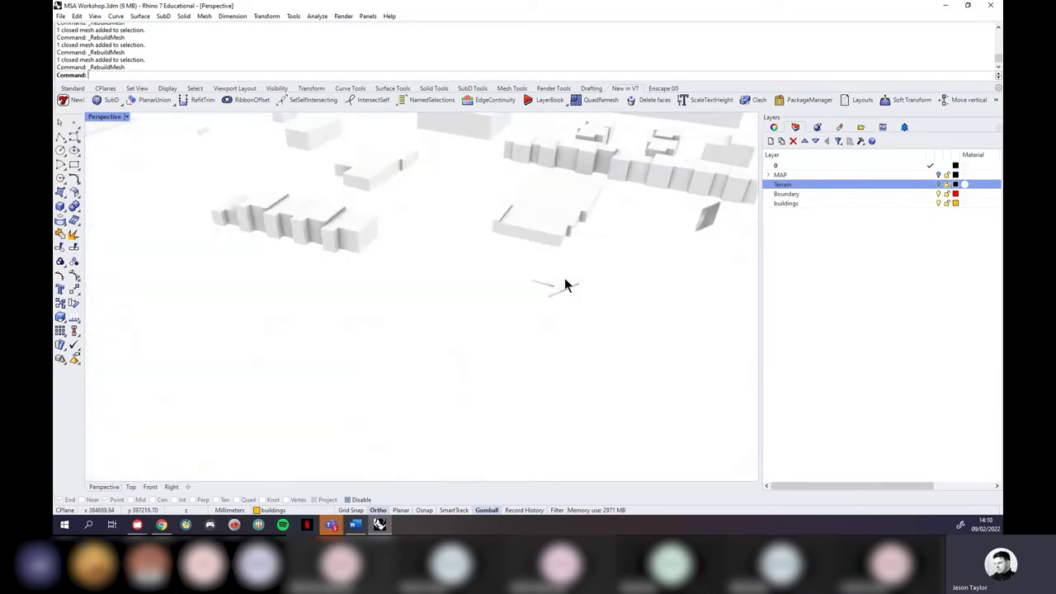
left_click(567, 291)
left_click(709, 219)
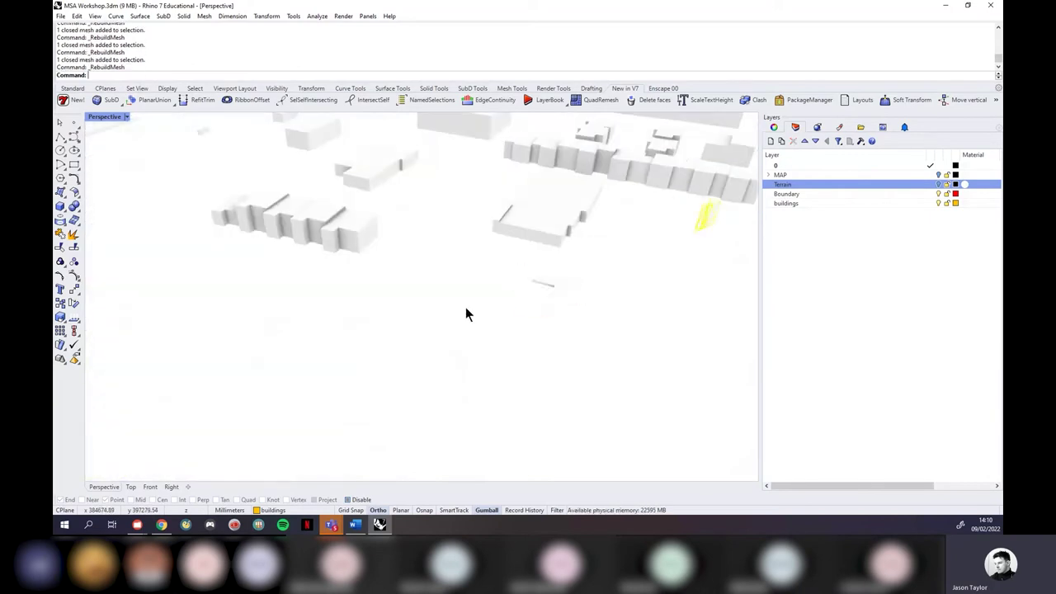
Step: Rebuild the meshes of the outermost small piece and the isolated building just outside the boundary corner
scroll(466, 313, "down", 5)
right_click_drag(386, 323, 601, 255)
scroll(594, 252, "up", 6)
left_click(589, 245)
scroll(619, 247, "down", 8)
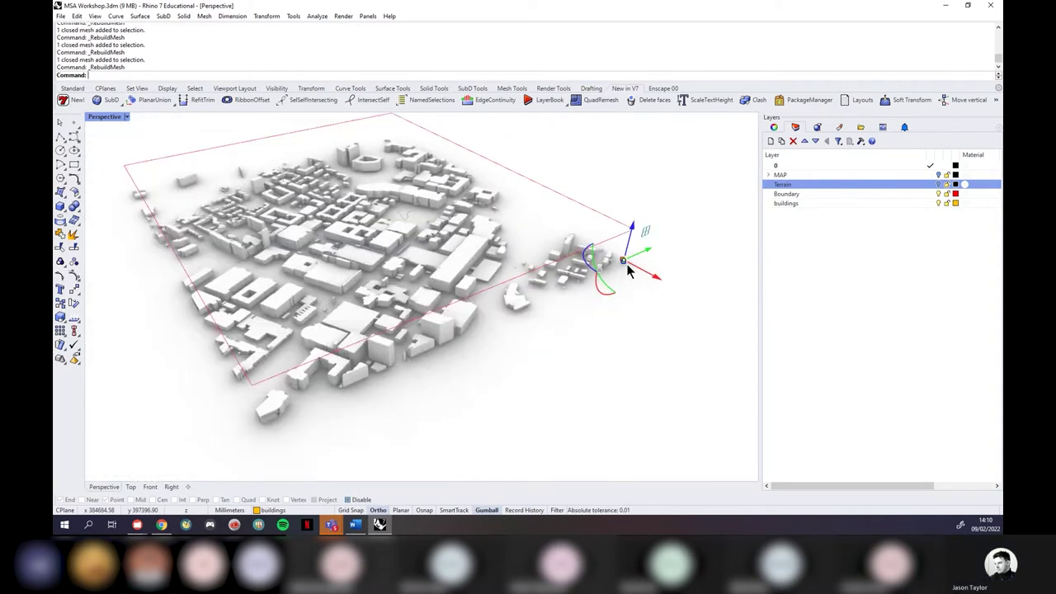
scroll(419, 393, "up", 5)
left_click(431, 406)
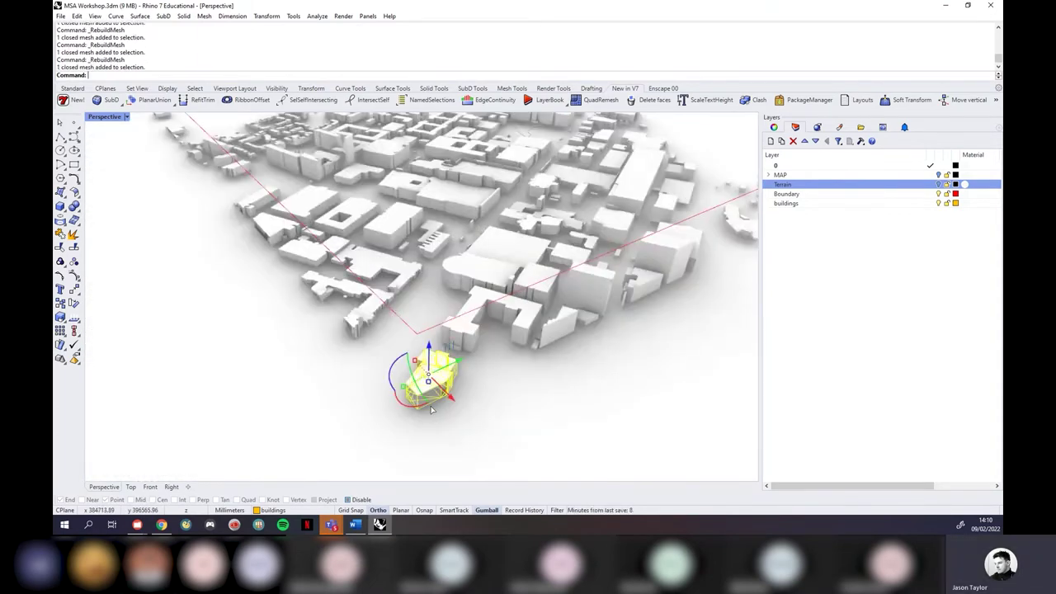
key("Return")
Step: Rebuild the mesh of the long stepped building behind the narrow cut block
scroll(330, 311, "up", 8)
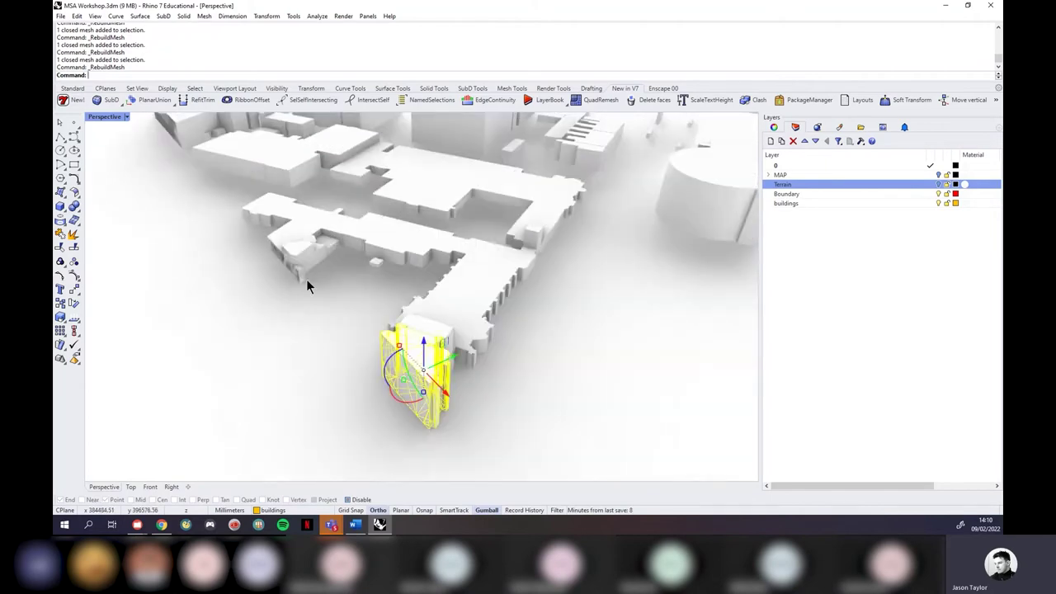
left_click(307, 281)
left_click(326, 306)
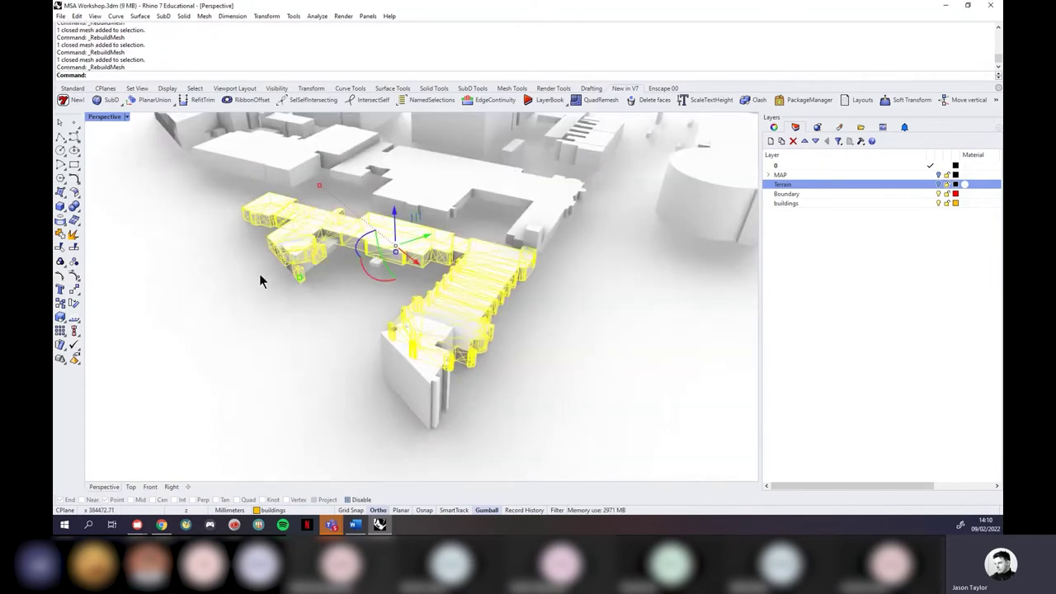
key("Escape")
scroll(350, 269, "up", 10)
left_click(487, 245)
key("Return")
key("Escape")
Step: Set the perspective viewport to the Shaded display mode
left_click(129, 115)
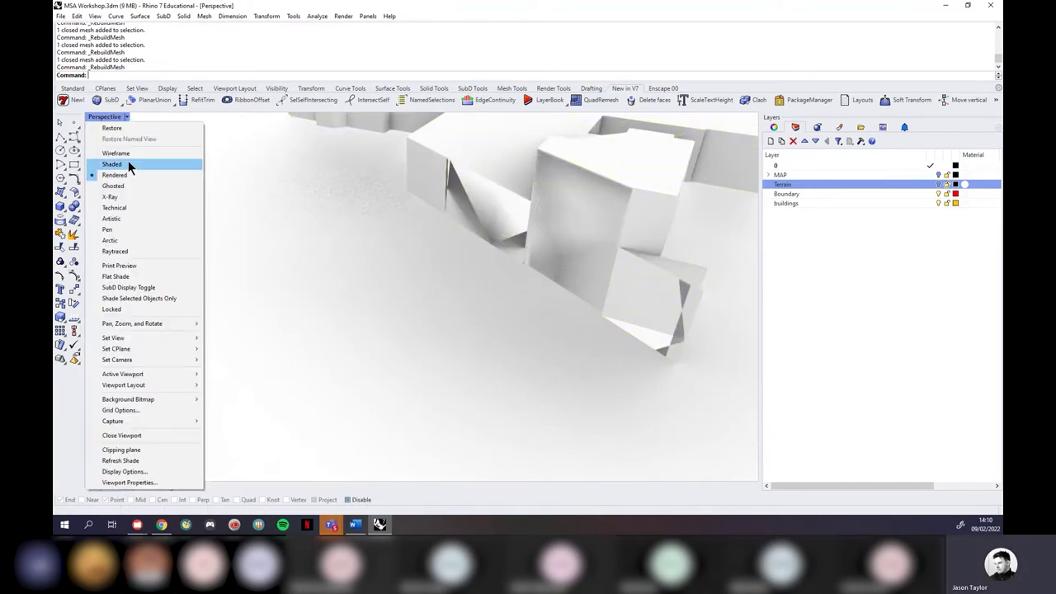
left_click(129, 162)
scroll(437, 311, "down", 3)
scroll(438, 311, "down", 3)
scroll(454, 339, "up", 6)
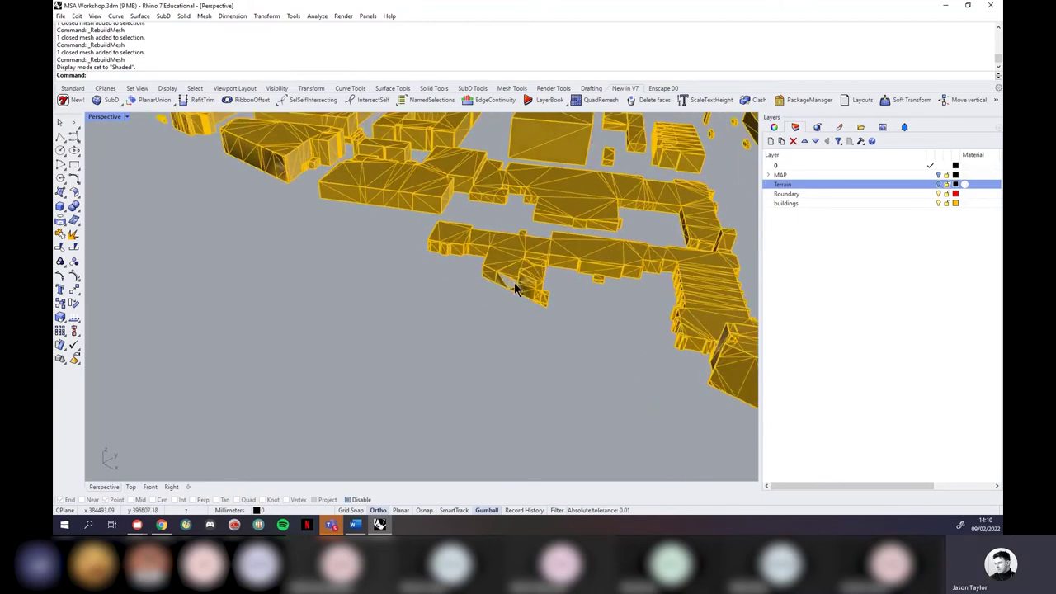
Step: Fill all mesh holes in the long stepped building with the open cut facade
left_click(439, 307)
left_click(427, 360)
left_click(285, 173)
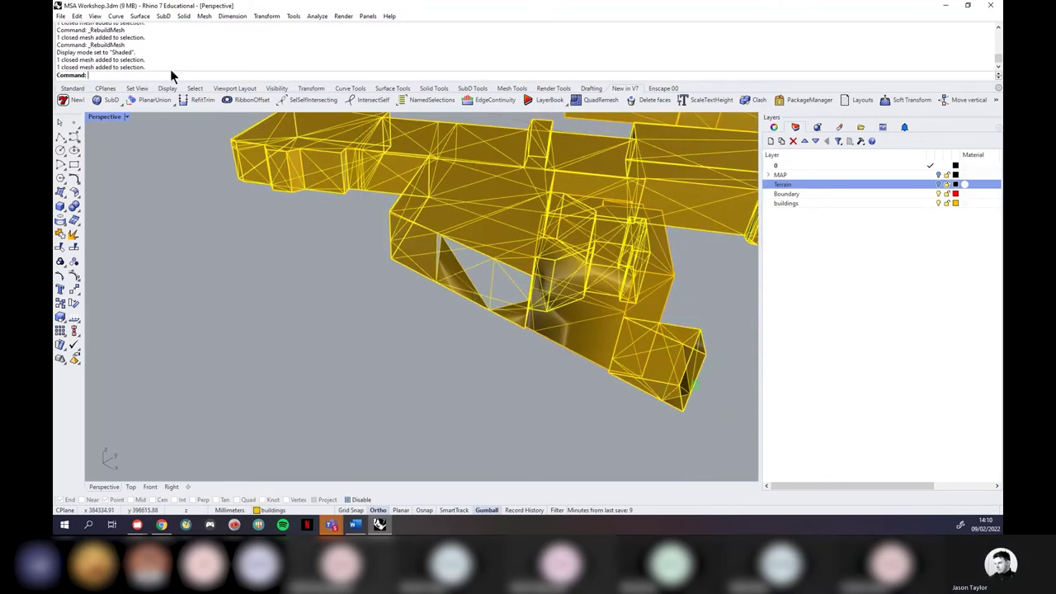
left_click(203, 16)
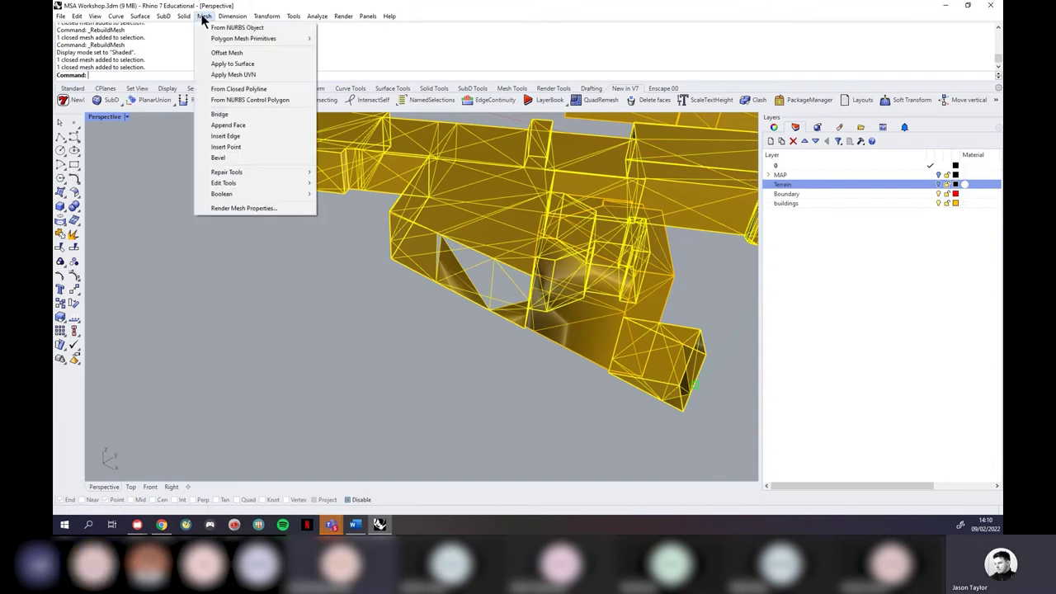
mouse_move(273, 173)
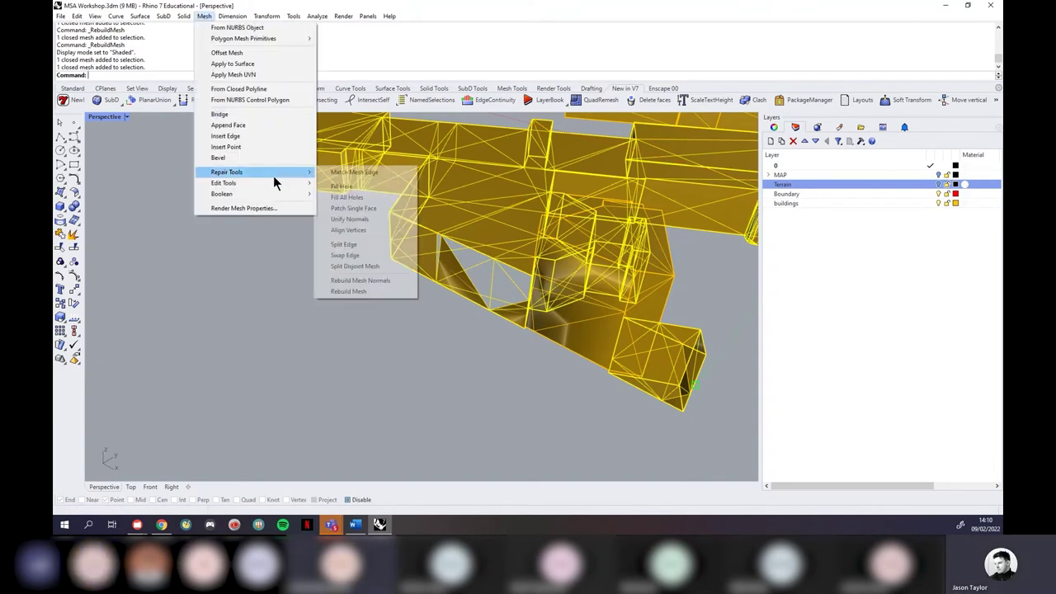
left_click(369, 199)
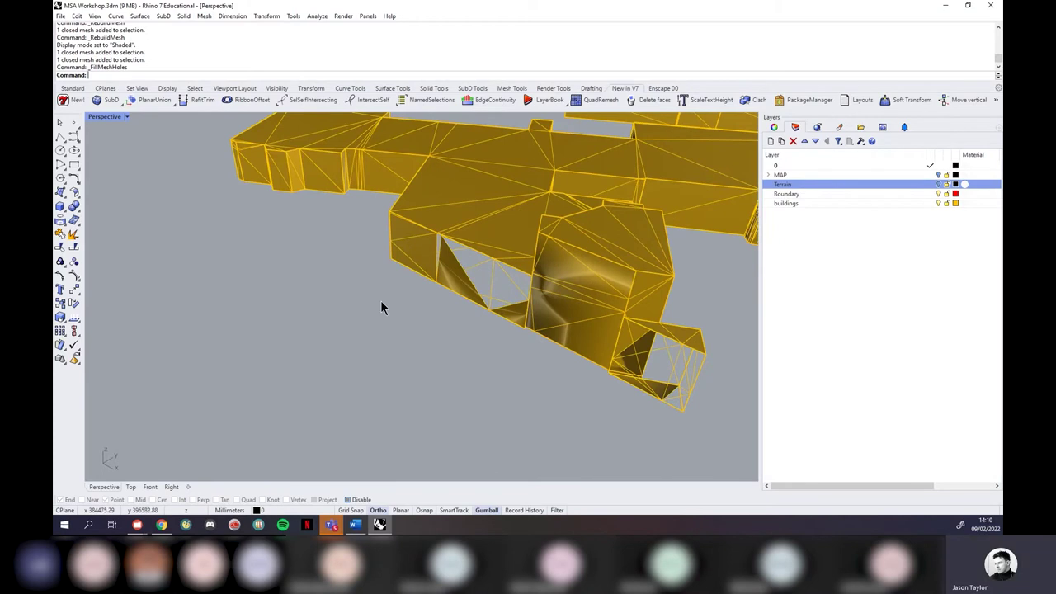
left_click(559, 318)
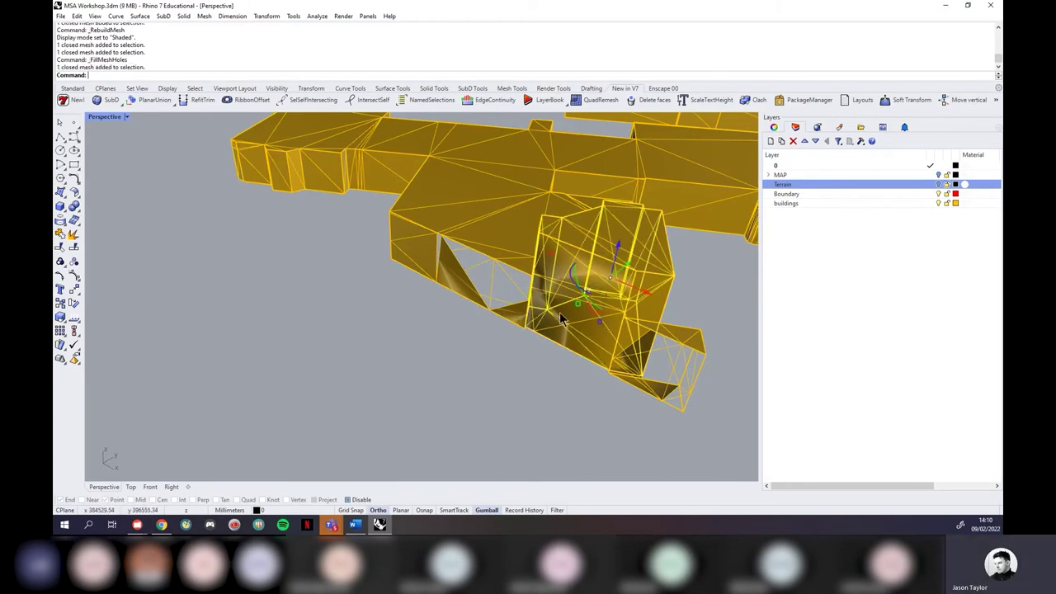
left_click(203, 16)
left_click(444, 334)
Step: Zoom to the selected long stepped building and examine the gaps and folded faces along its cut facade
right_click_drag(581, 342, 415, 295)
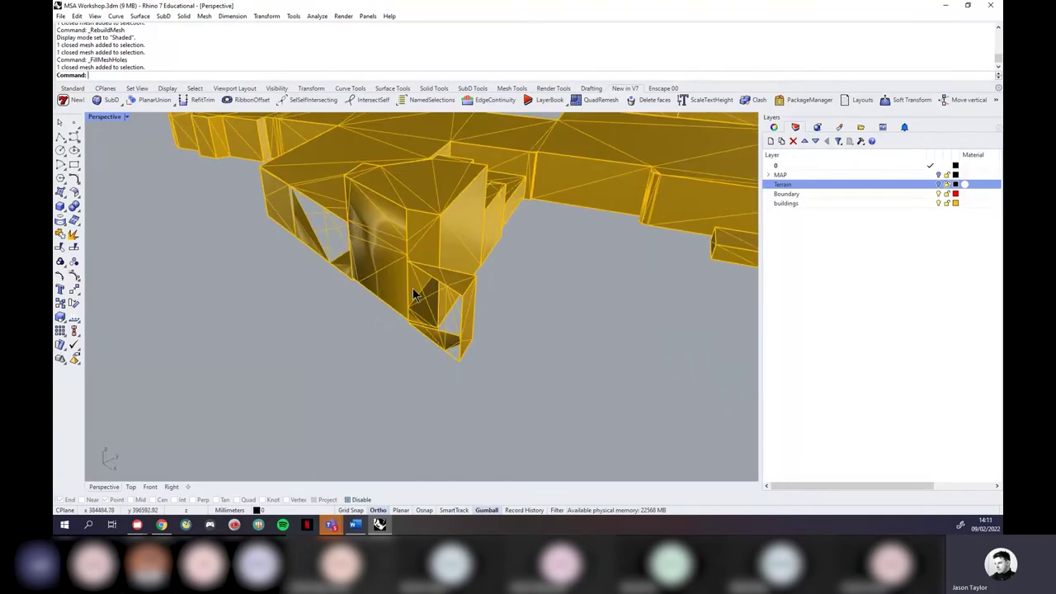
left_click(471, 336)
type("ZSA")
key("Return")
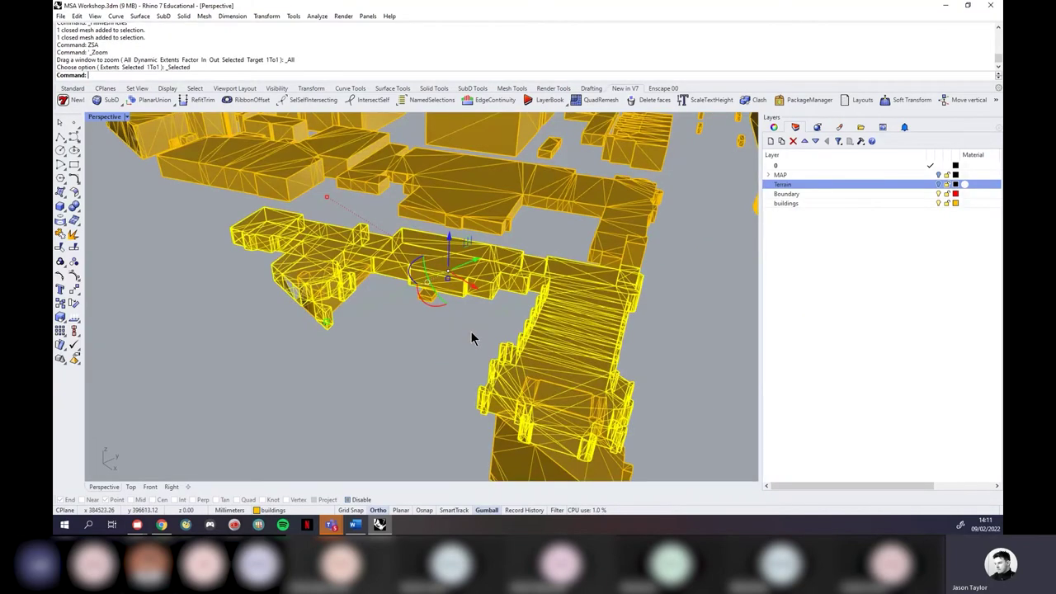
scroll(249, 277, "up", 10)
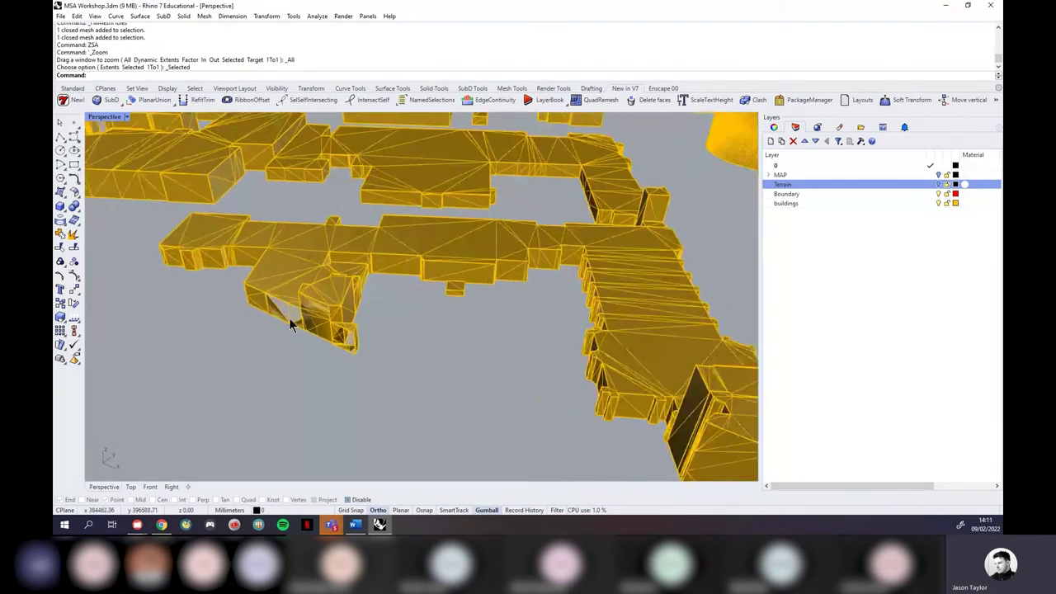
scroll(232, 311, "up", 10)
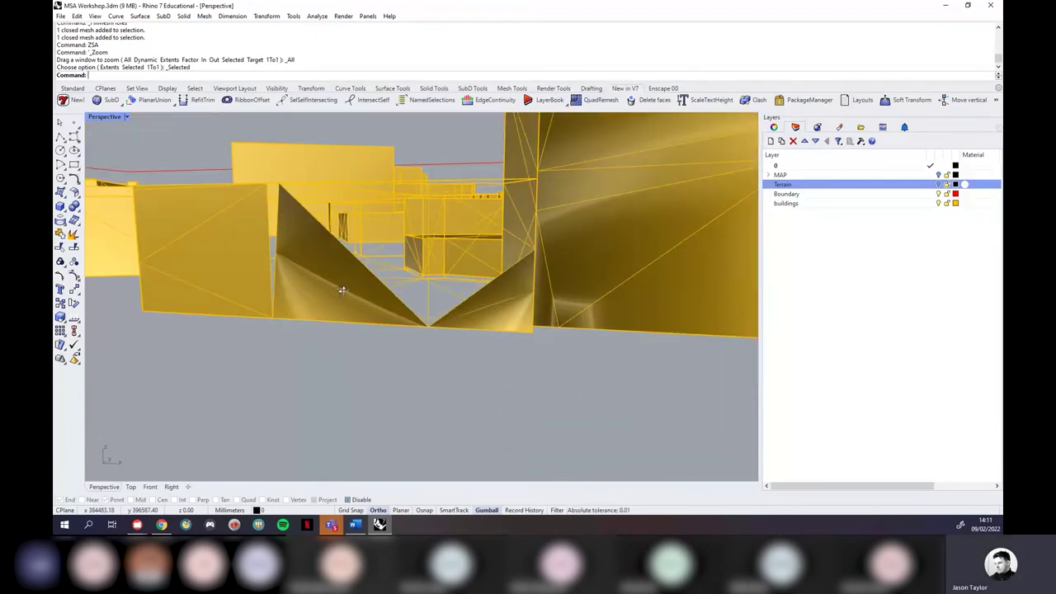
scroll(573, 300, "down", 10)
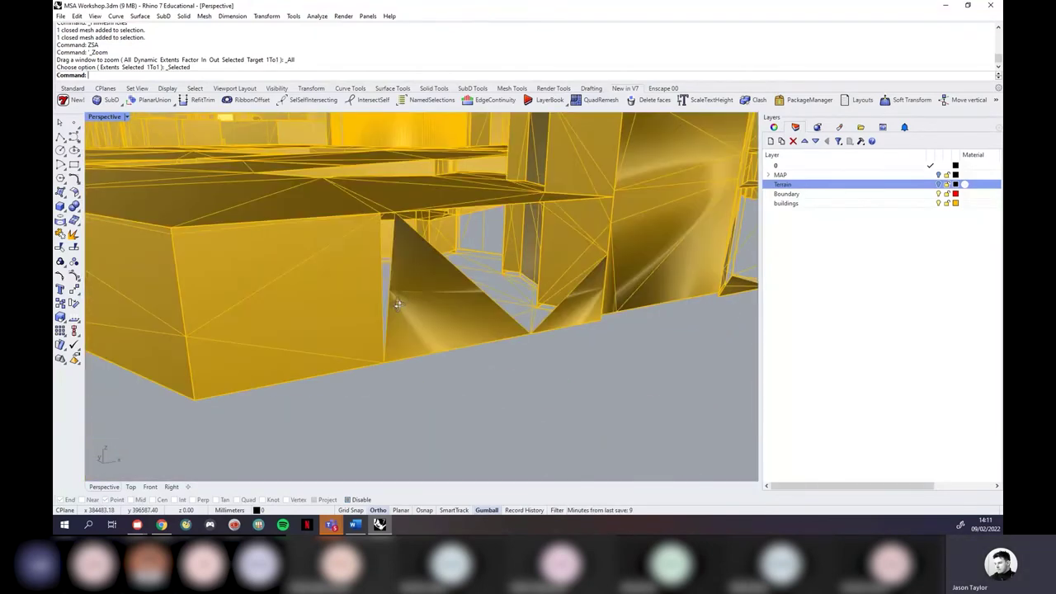
scroll(411, 322, "down", 5)
Step: Rebuild the mesh of the long stepped building with gaps in its cut facade
left_click(377, 307)
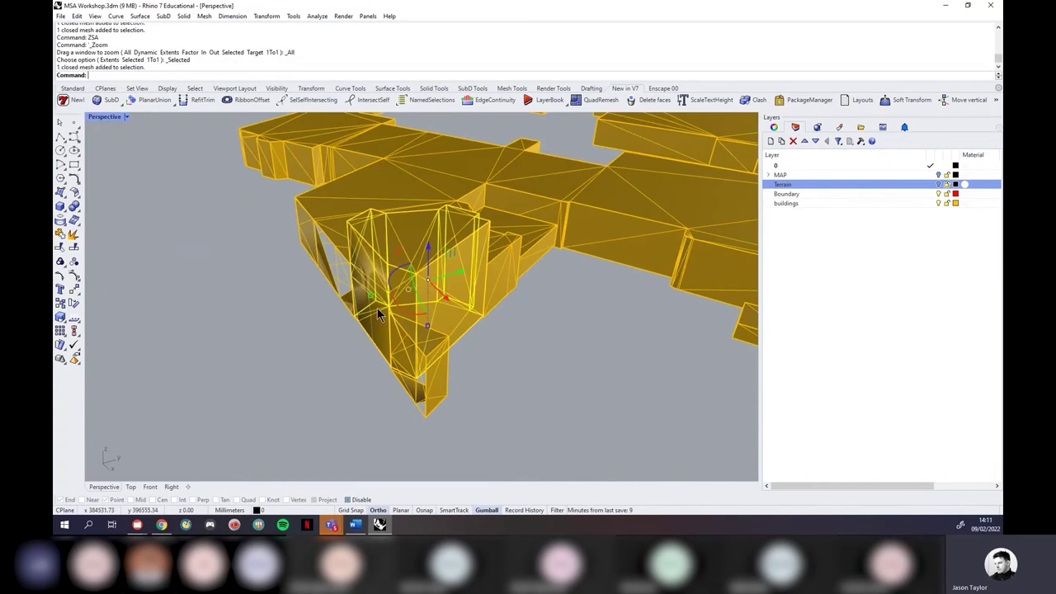
left_click(324, 233)
left_click(204, 16)
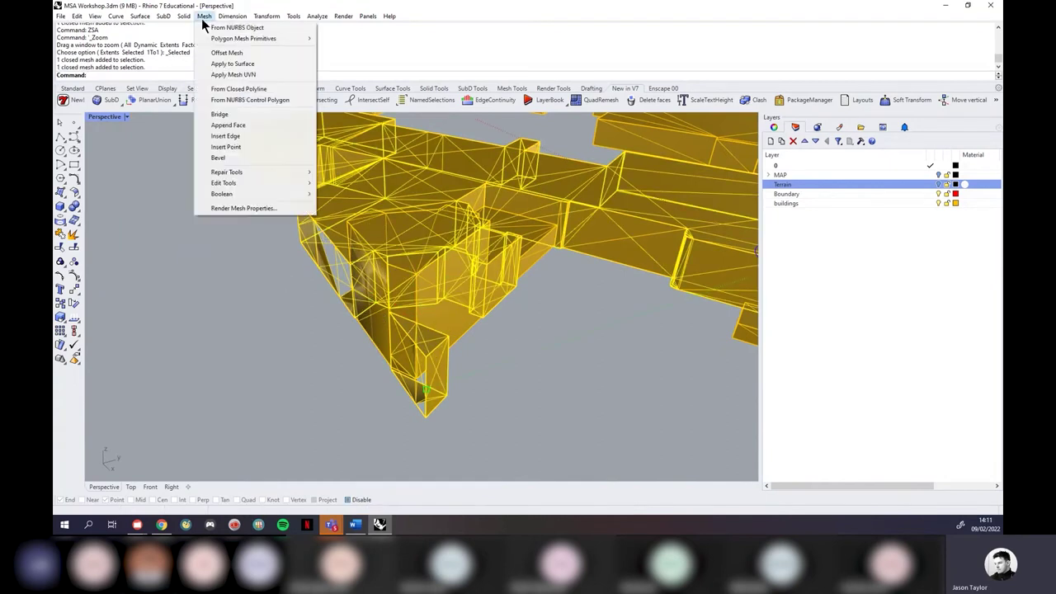
mouse_move(279, 171)
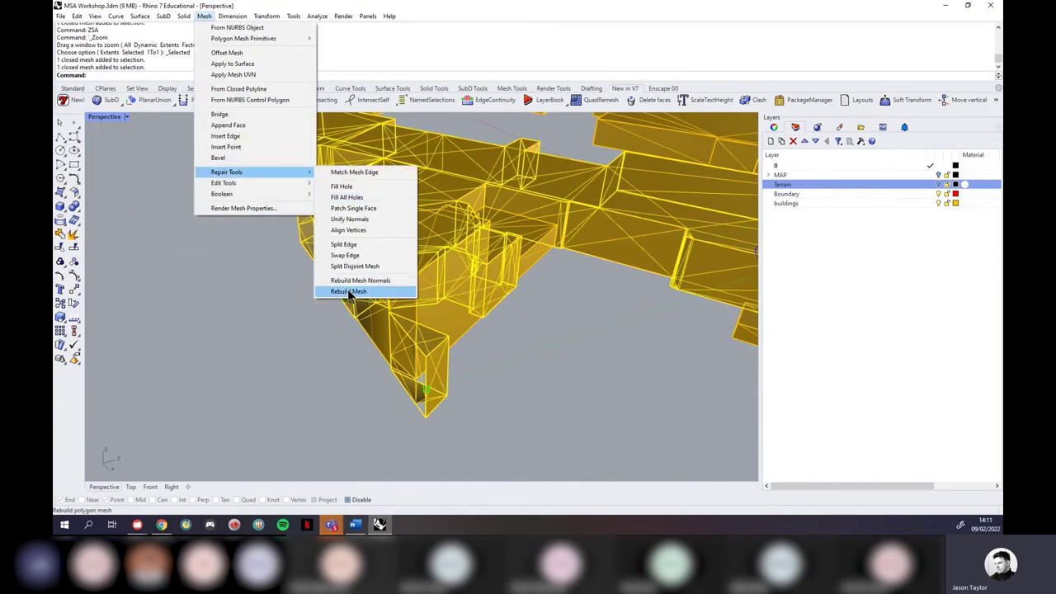
left_click(351, 291)
Step: Rebuild the mesh normals of the long stepped building and unify their direction
left_click(205, 16)
mouse_move(306, 182)
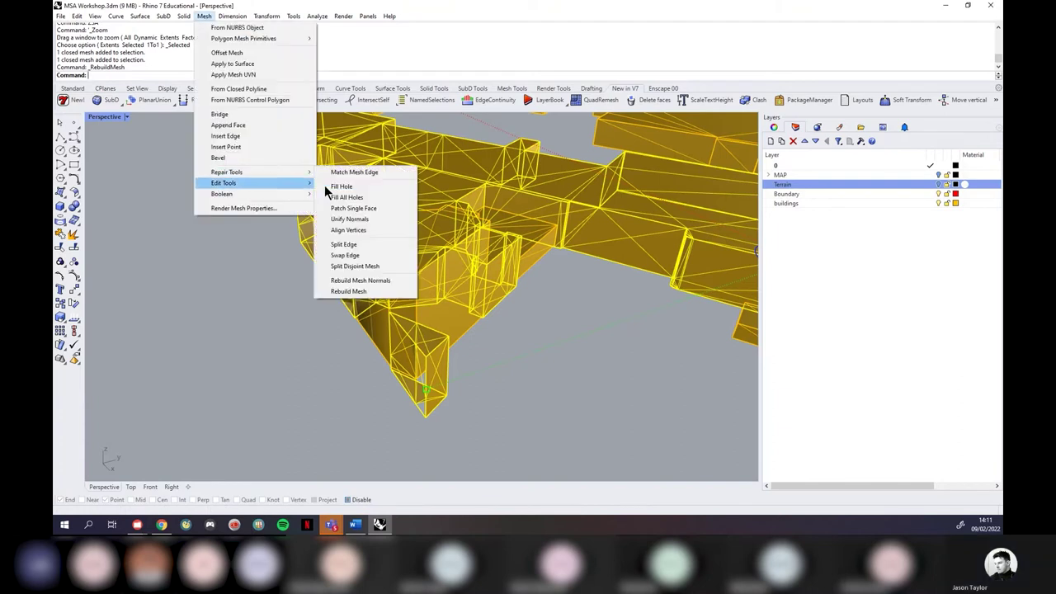
left_click(374, 281)
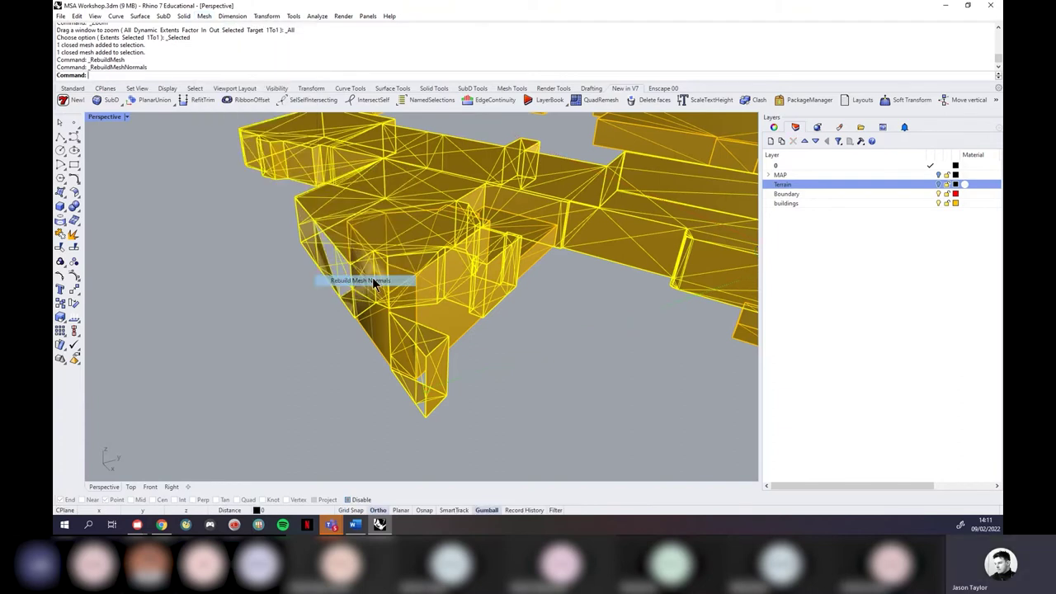
left_click(204, 16)
mouse_move(274, 170)
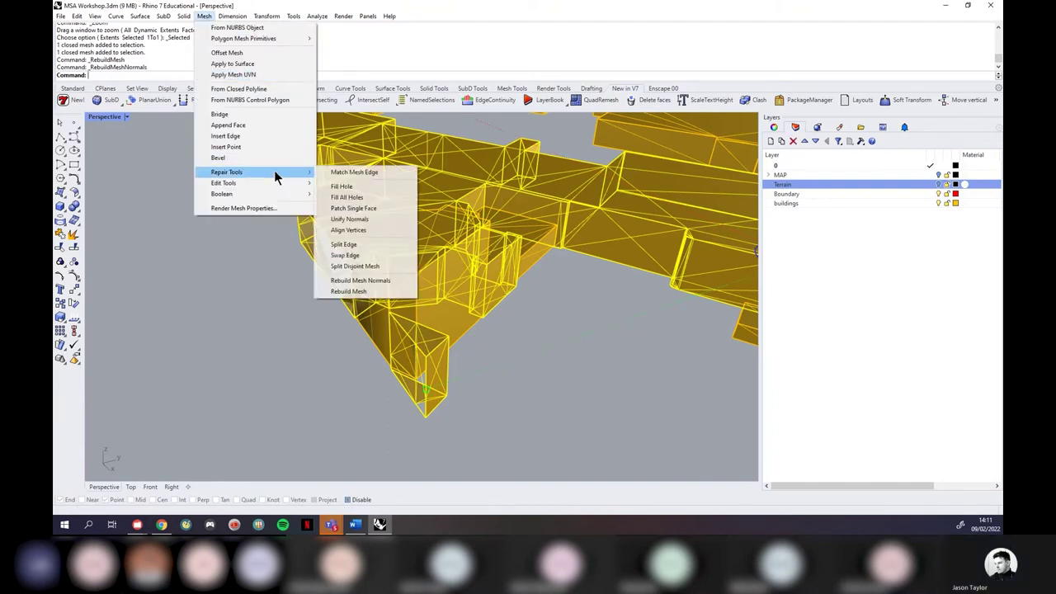
left_click(370, 218)
left_click(328, 369)
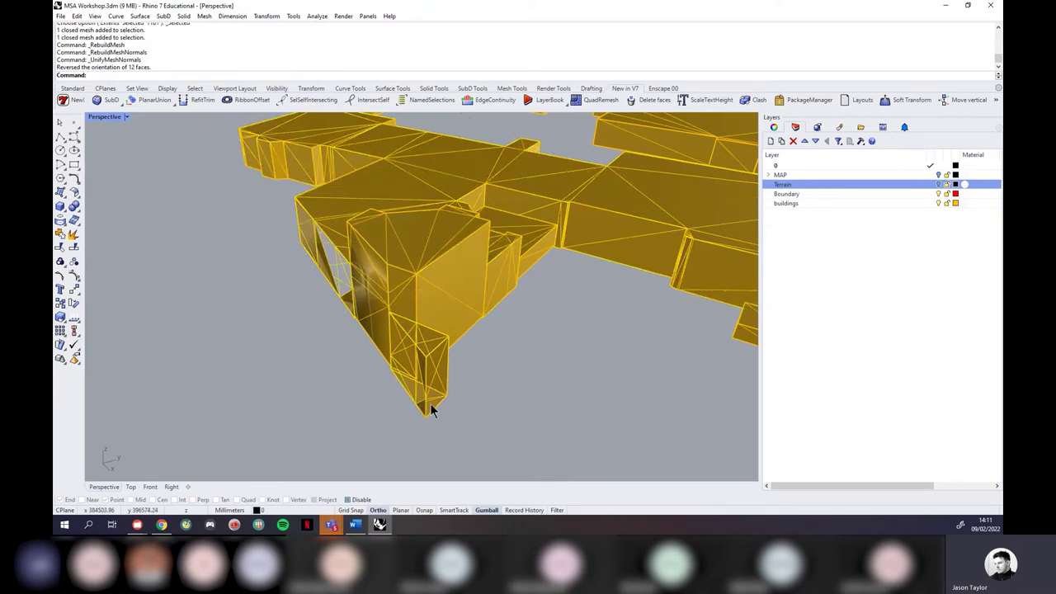
Step: Run MeshRepair on the long stepped building, check its mesh and proceed to the list of repairable defects
right_click_drag(332, 296, 369, 298)
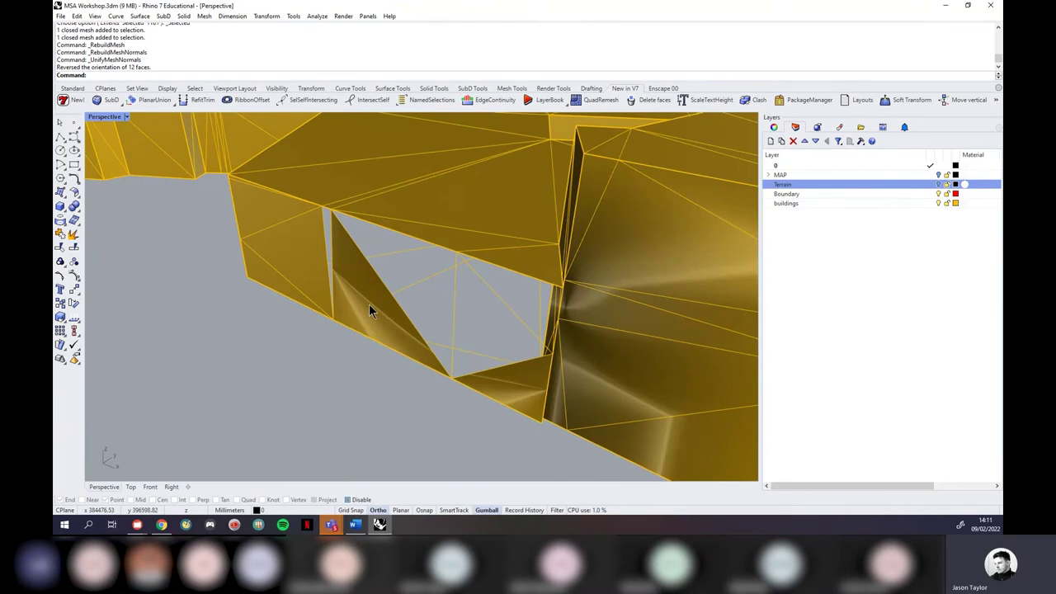
left_click(368, 303, "shift")
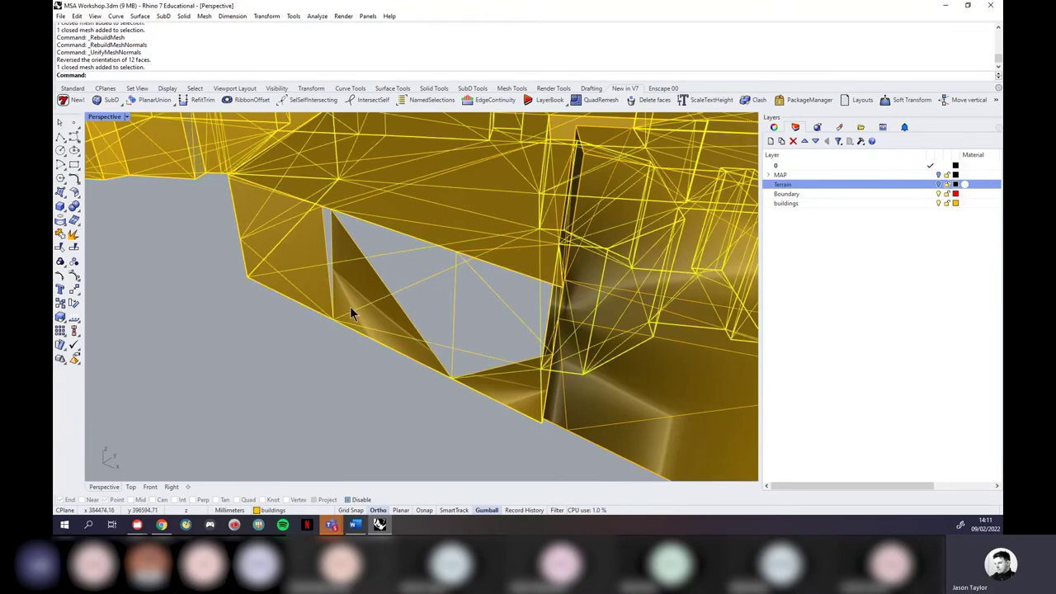
scroll(375, 303, "down", 4)
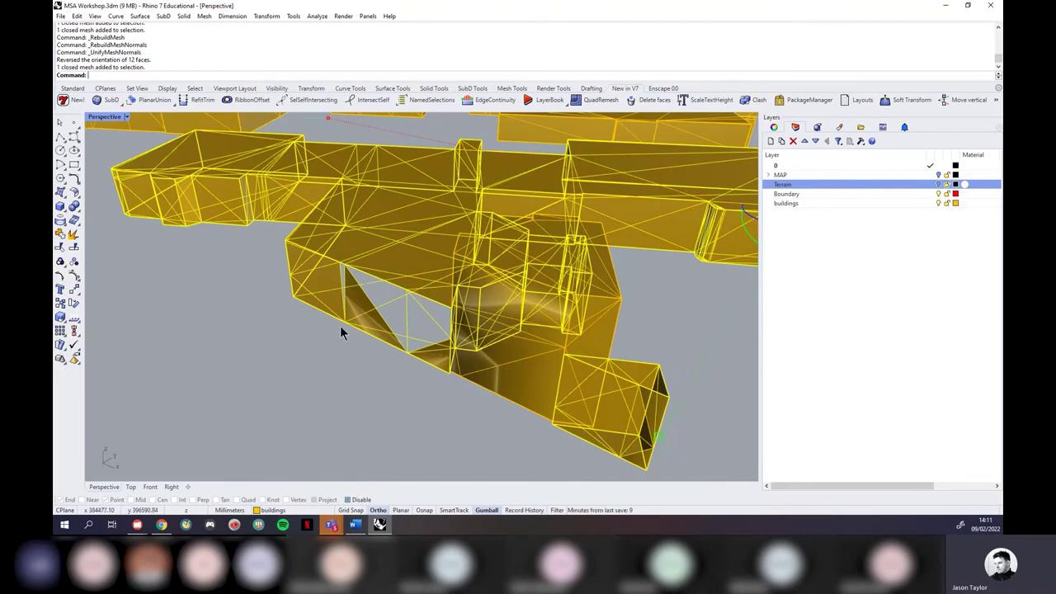
type("mesh")
key("Return")
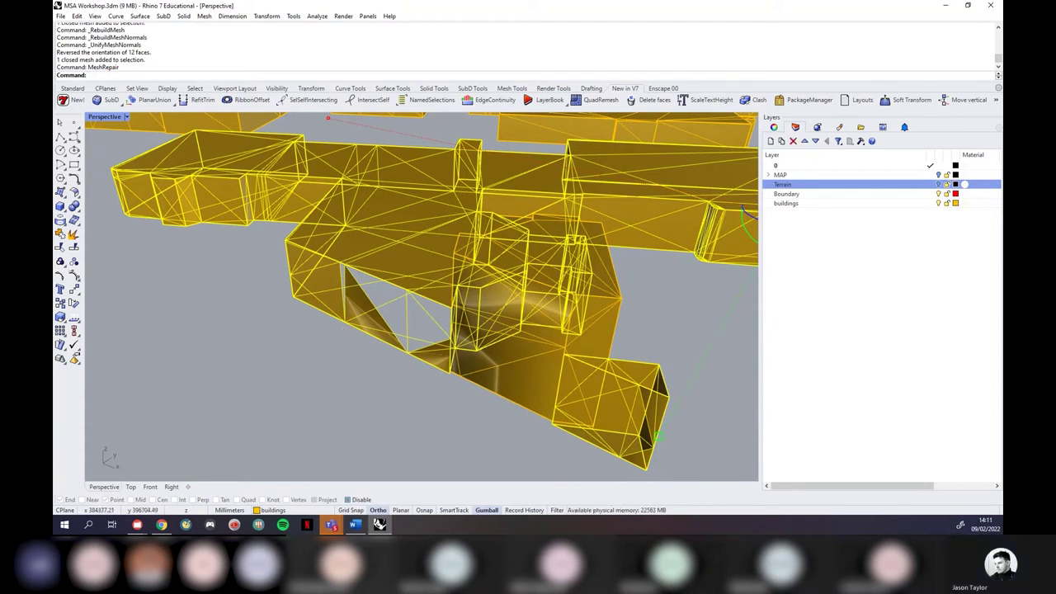
left_click(426, 313)
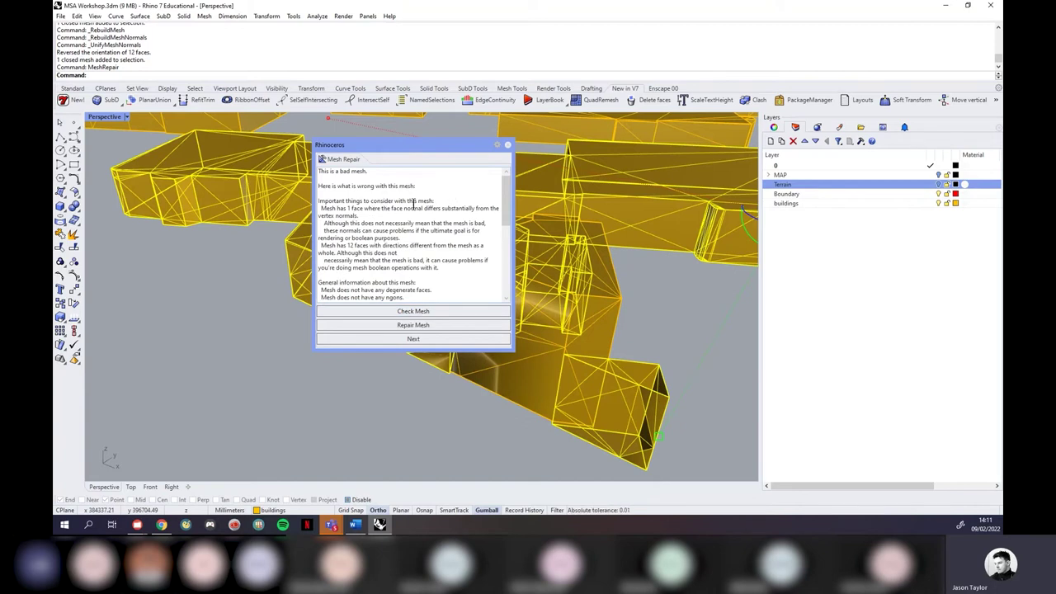
left_click(422, 337)
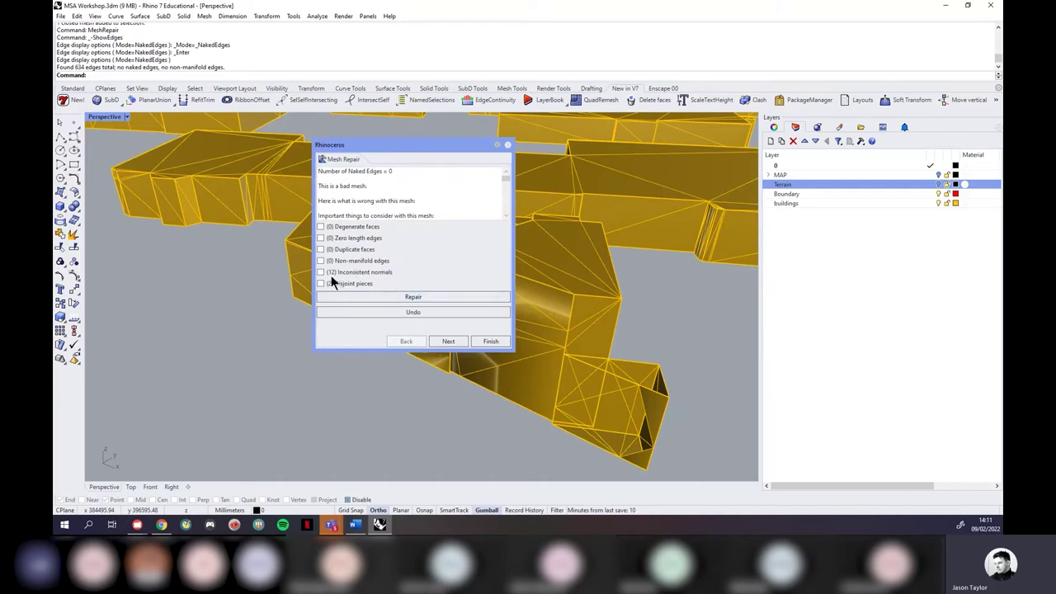
Step: Repair the mesh's inconsistent normals and its disjoint pieces
left_click(321, 272)
left_click(412, 298)
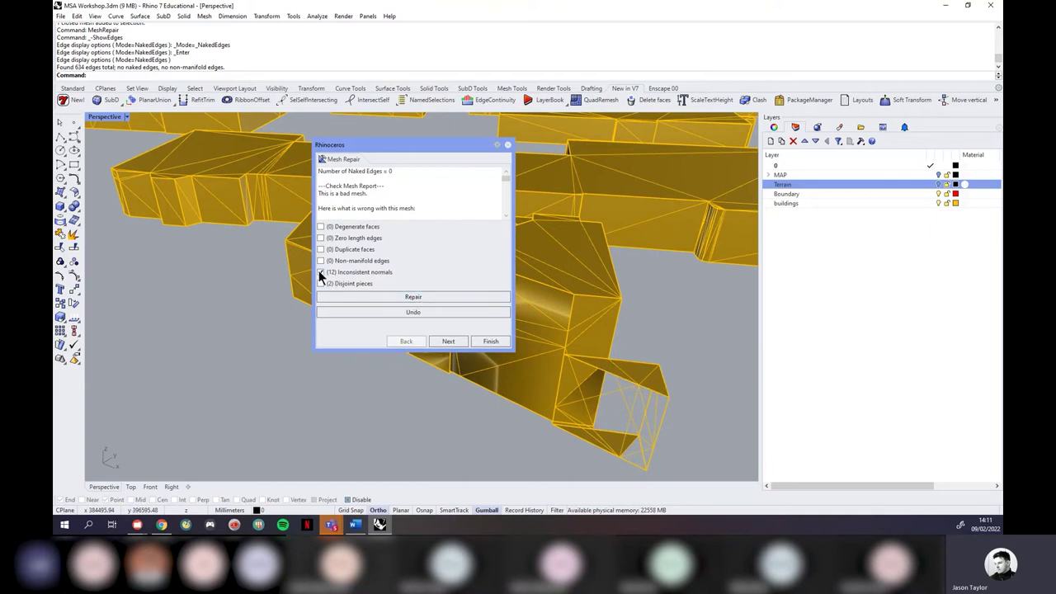
left_click(321, 282)
left_click(415, 300)
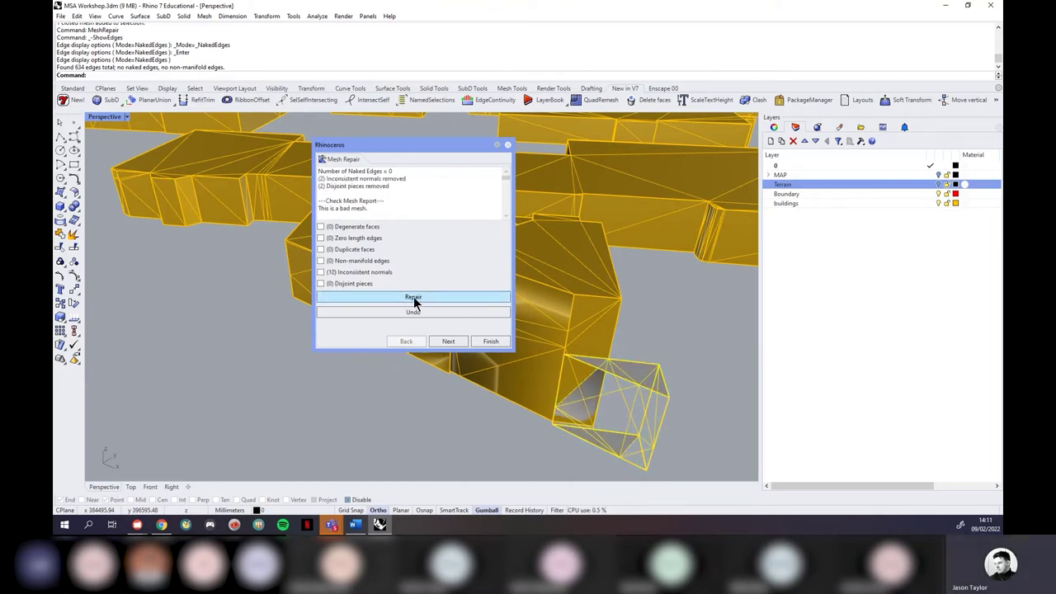
Step: Finish the mesh repair and rebuild the mesh of the unevenly shaded tall block beside the small black one
left_click(490, 341)
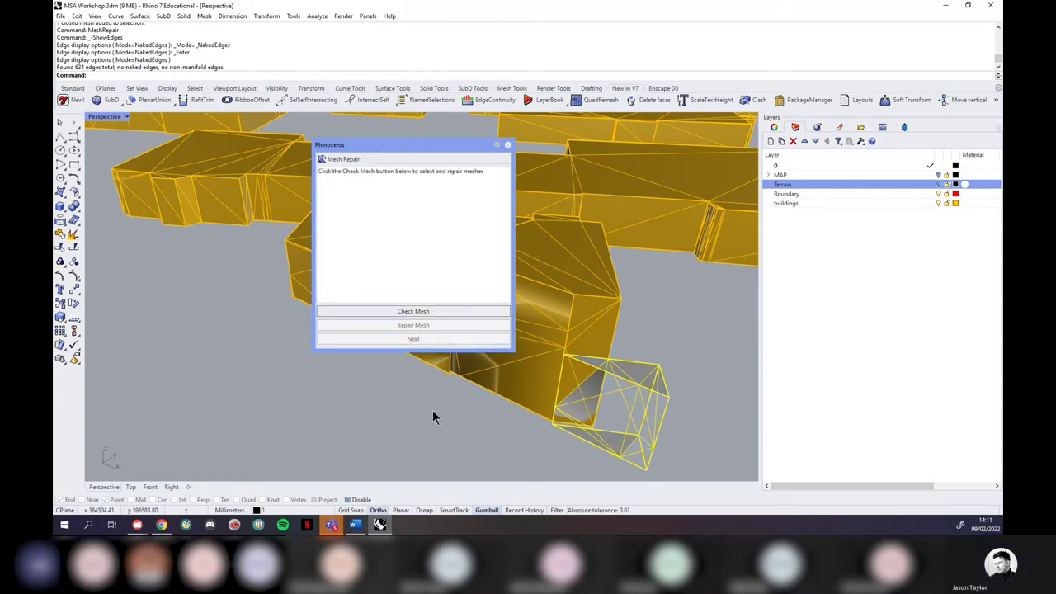
left_click(507, 144)
left_click(643, 365)
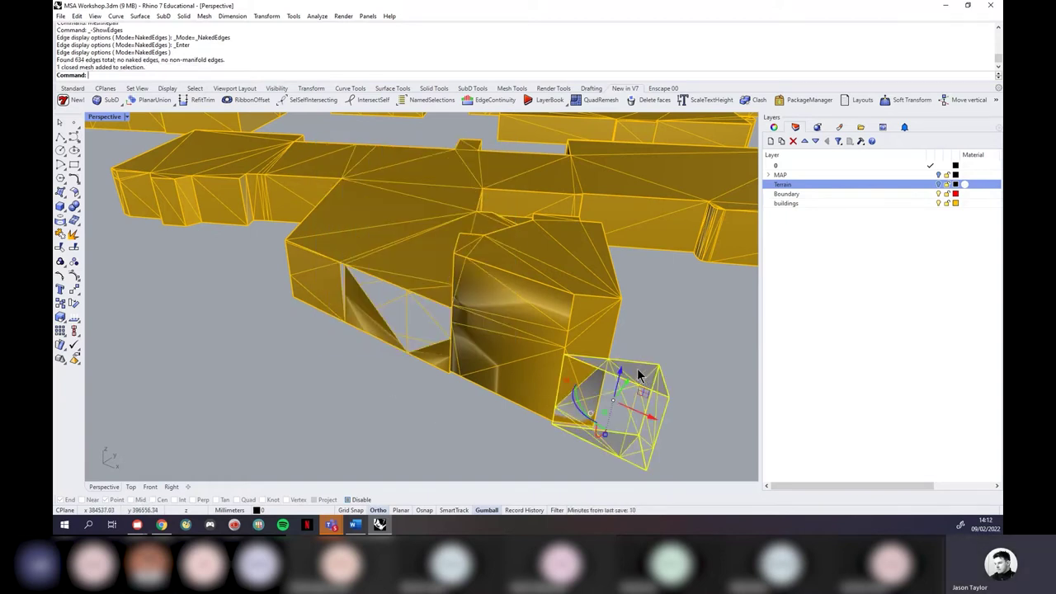
left_click(534, 316)
left_click(643, 356)
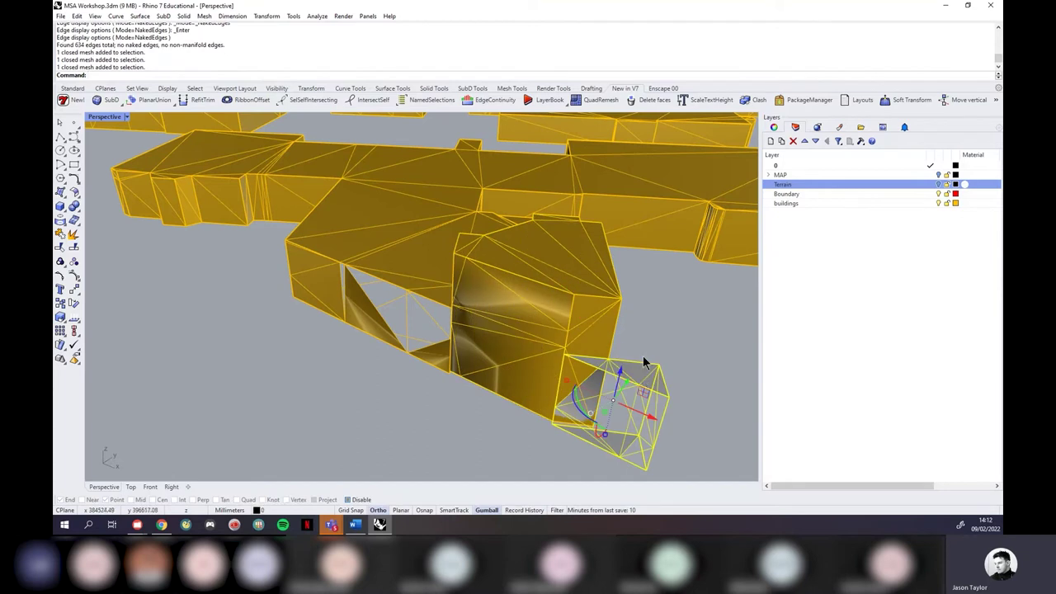
left_click(547, 311)
left_click(205, 17)
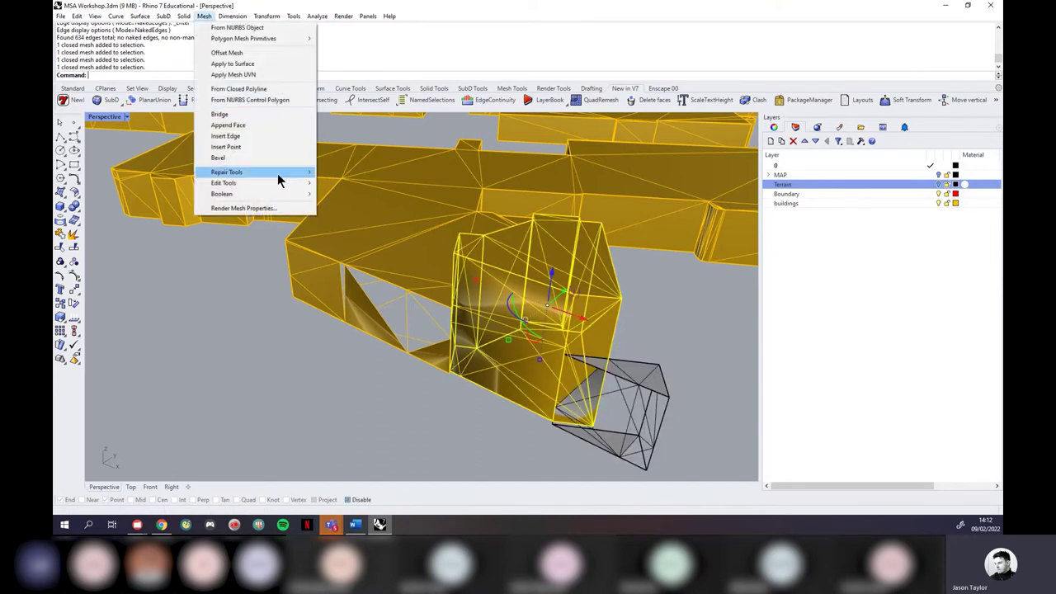
mouse_move(275, 171)
left_click(356, 292)
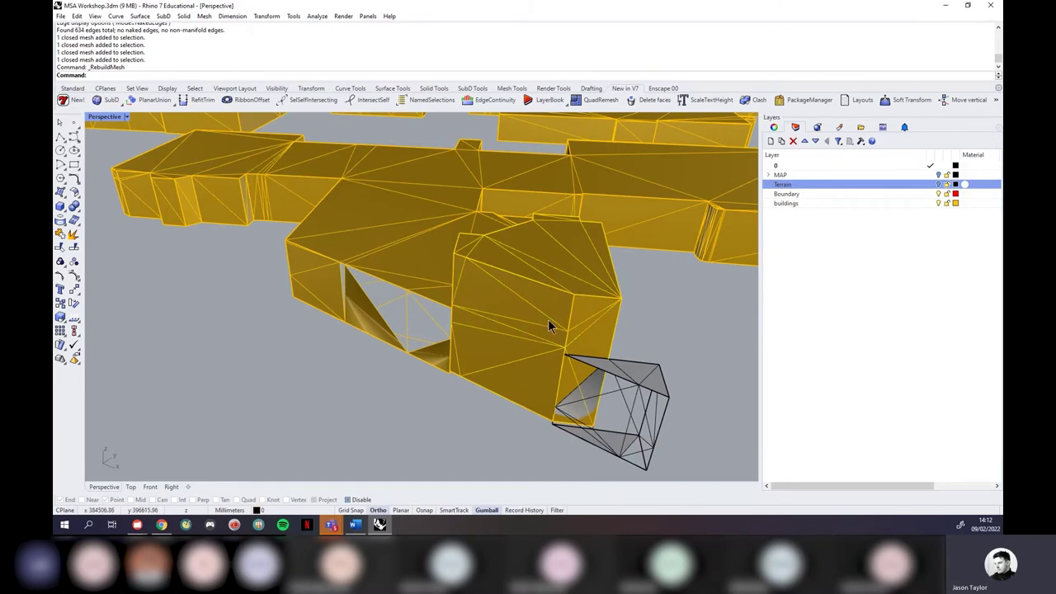
Step: Turn on the visibility of the Terrain layer beneath the buildings
scroll(548, 319, "down", 8)
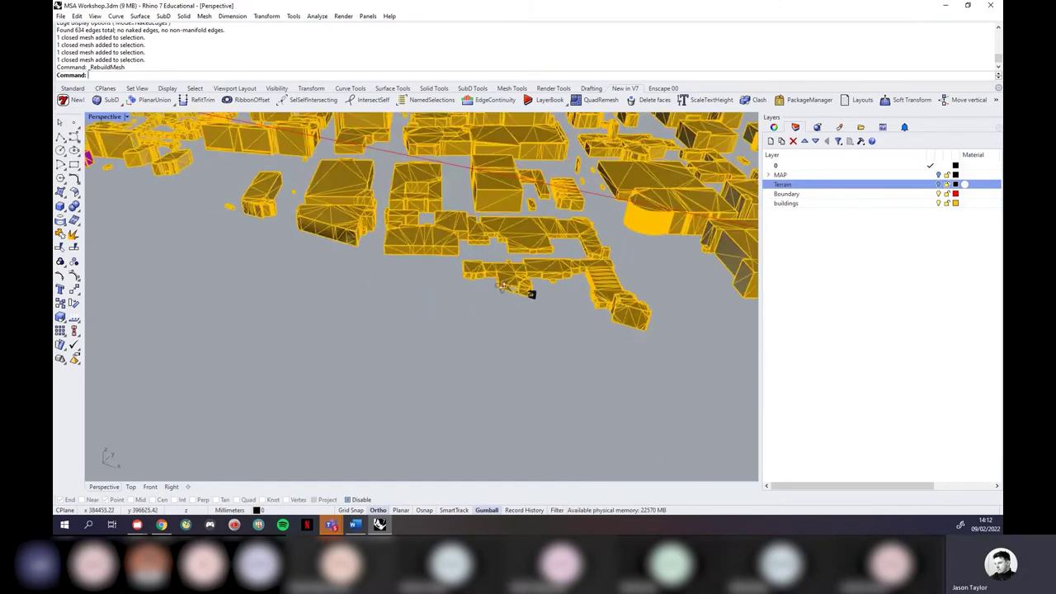
scroll(502, 285, "down", 6)
right_click_drag(518, 319, 500, 276)
scroll(523, 276, "up", 3)
scroll(509, 349, "down", 4)
scroll(471, 330, "up", 3)
right_click_drag(471, 330, 307, 256)
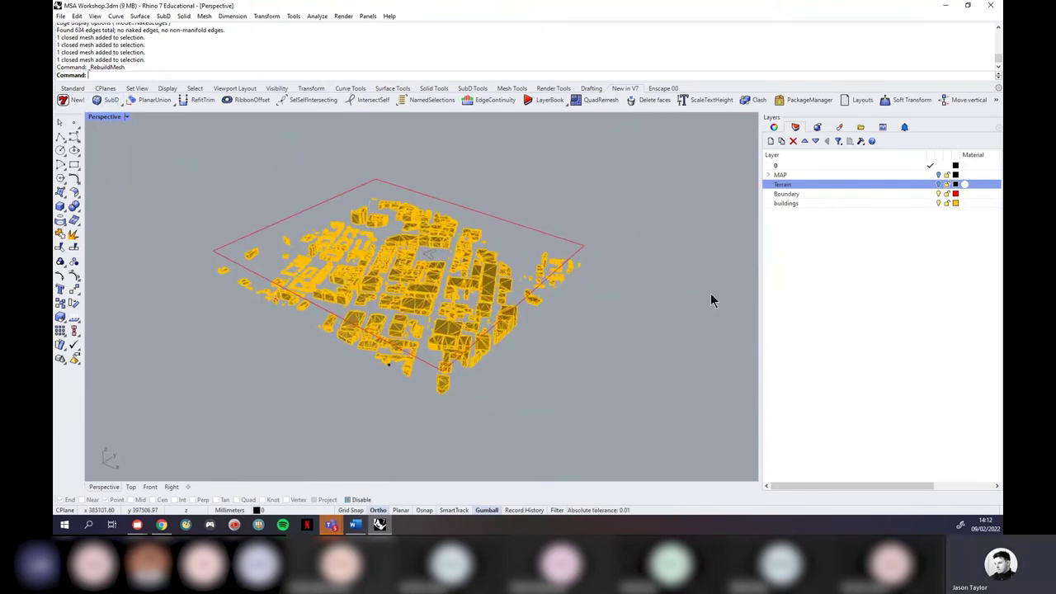
left_click(937, 185)
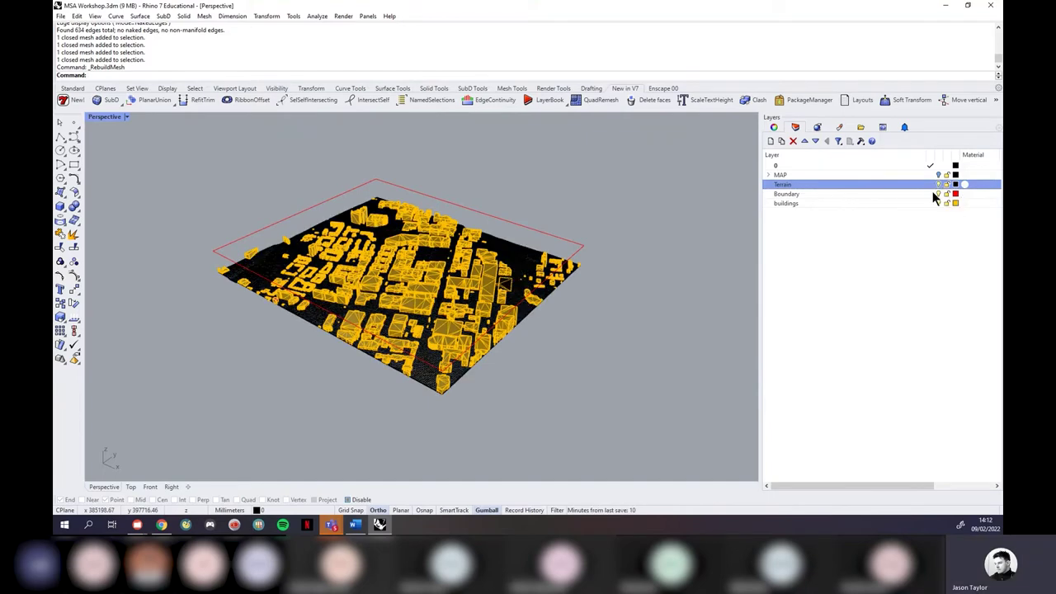
Step: Set the Perspective view's display mode to Rendered
scroll(454, 326, "up", 3)
mouse_move(429, 340)
right_mouse_down()
mouse_move(479, 400)
mouse_move(441, 332)
right_mouse_up()
scroll(479, 400, "down", 3)
scroll(438, 332, "up", 2)
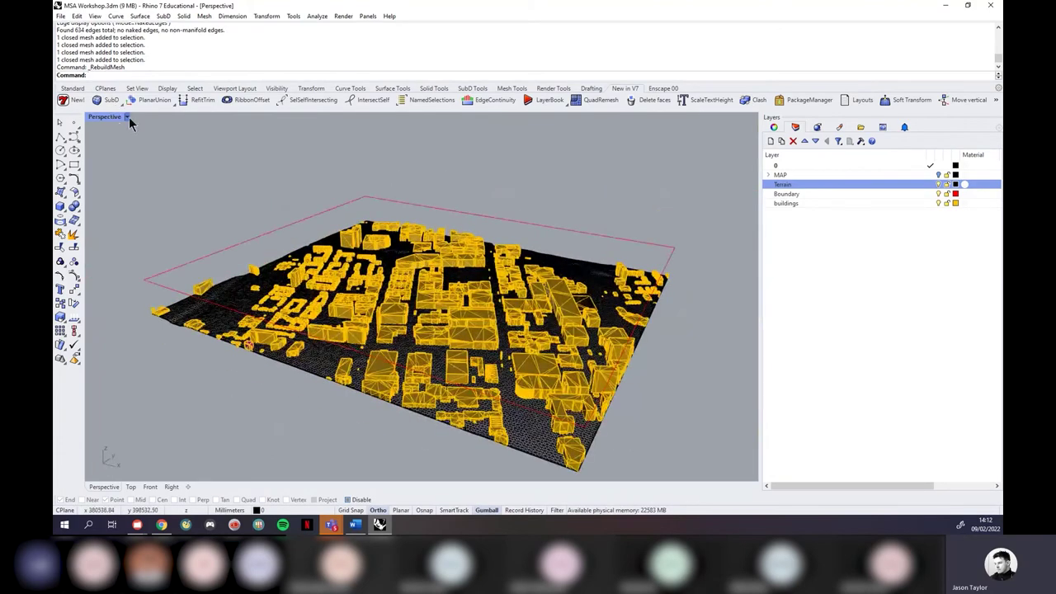
left_click(126, 117)
left_click(118, 177)
Step: Examine the rendered buildings and terrain from close up and across the whole site, including the terrain mesh's extent
right_click_drag(304, 290, 313, 335)
scroll(322, 325, "up", 2)
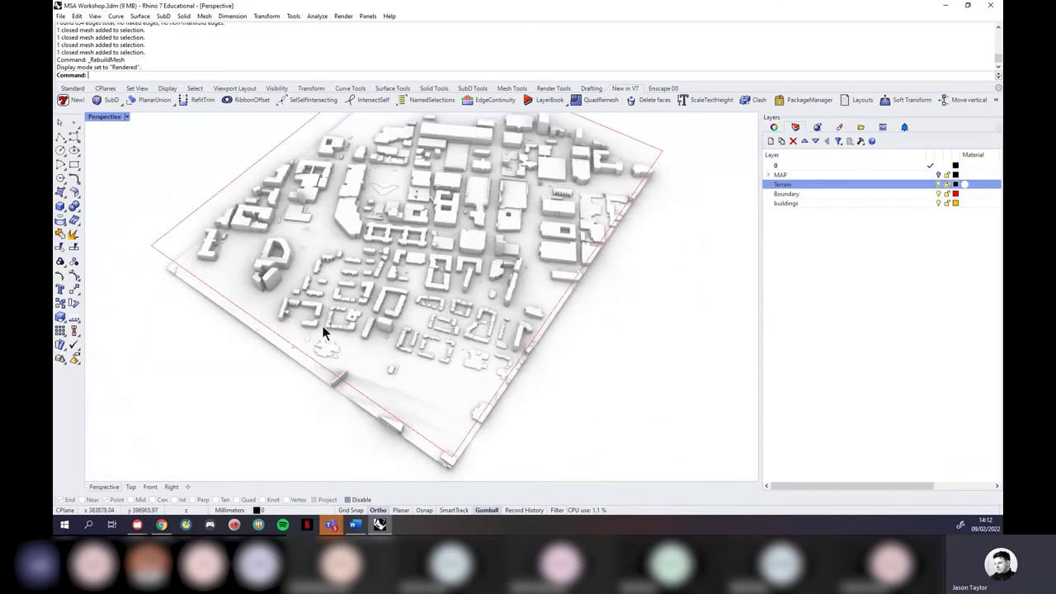
scroll(355, 233, "down", 3)
scroll(355, 240, "up", 8)
right_click_drag(376, 297, 504, 255)
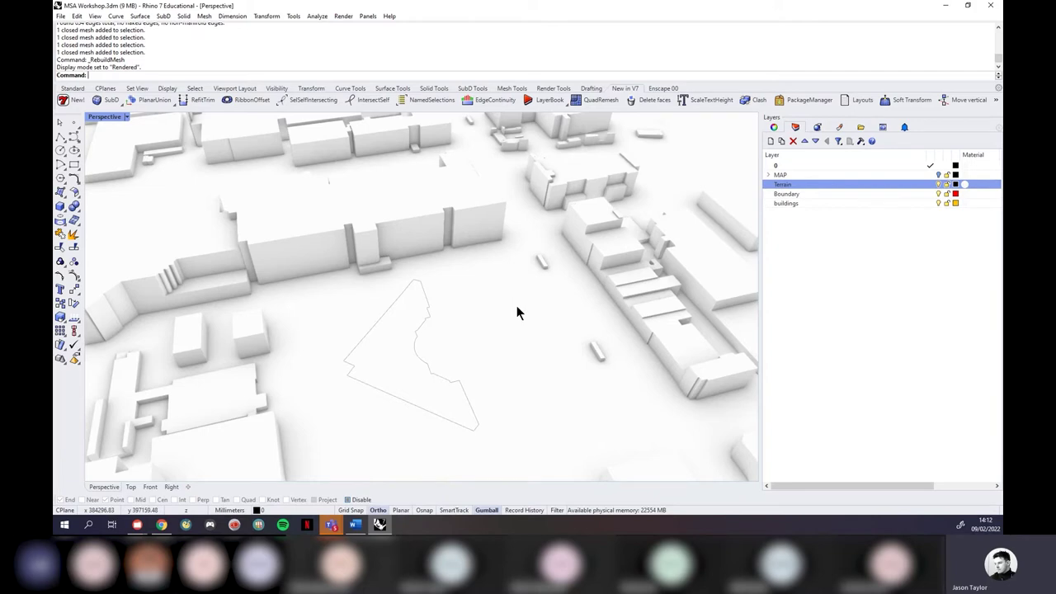
scroll(488, 281, "down", 3)
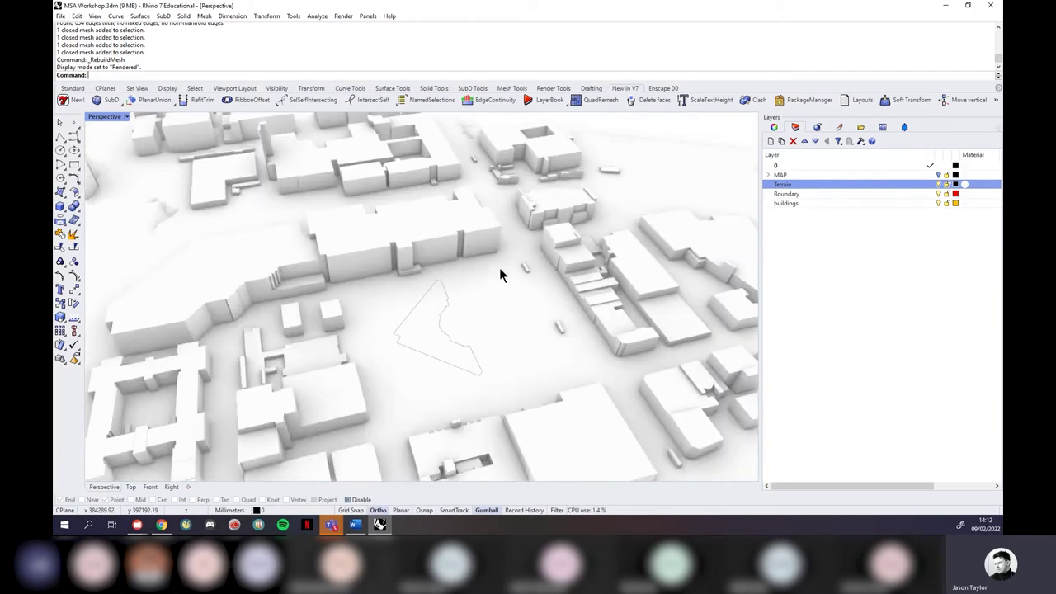
scroll(499, 274, "down", 5)
right_click_drag(499, 274, 412, 248)
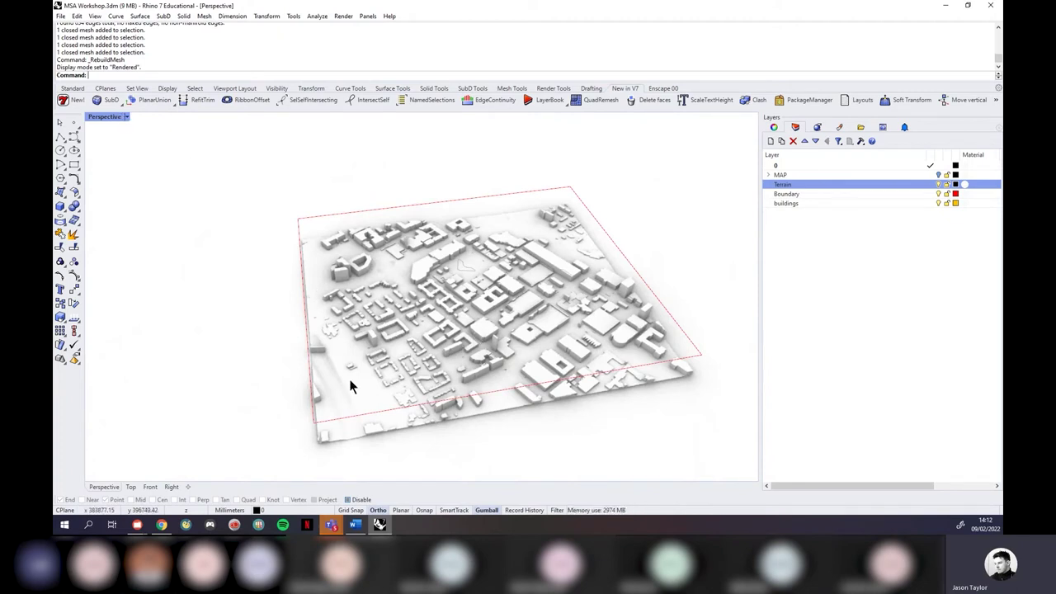
right_click_drag(350, 381, 354, 397)
left_click(366, 401)
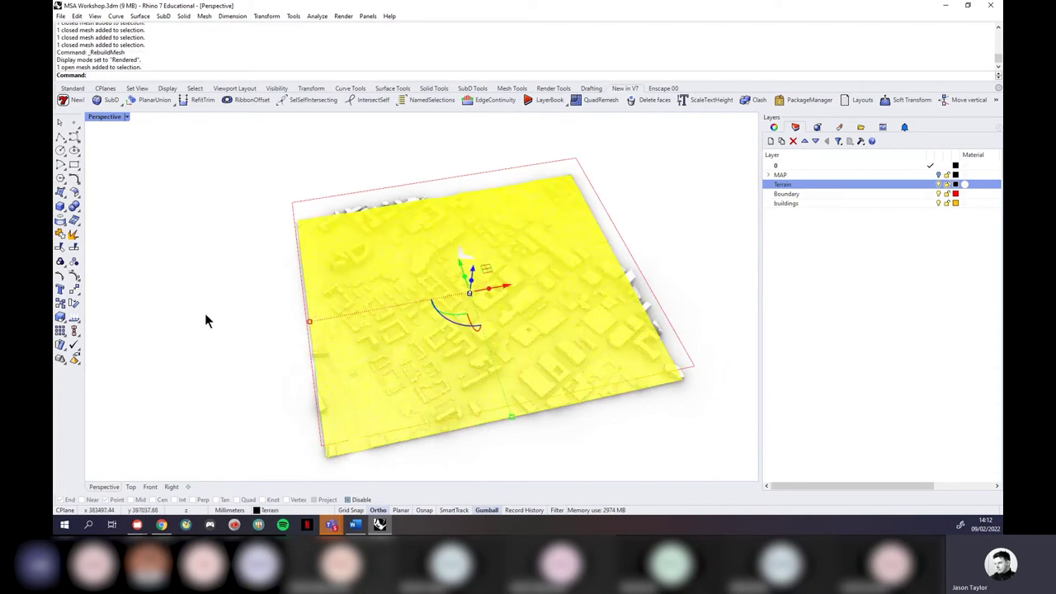
left_click(204, 312)
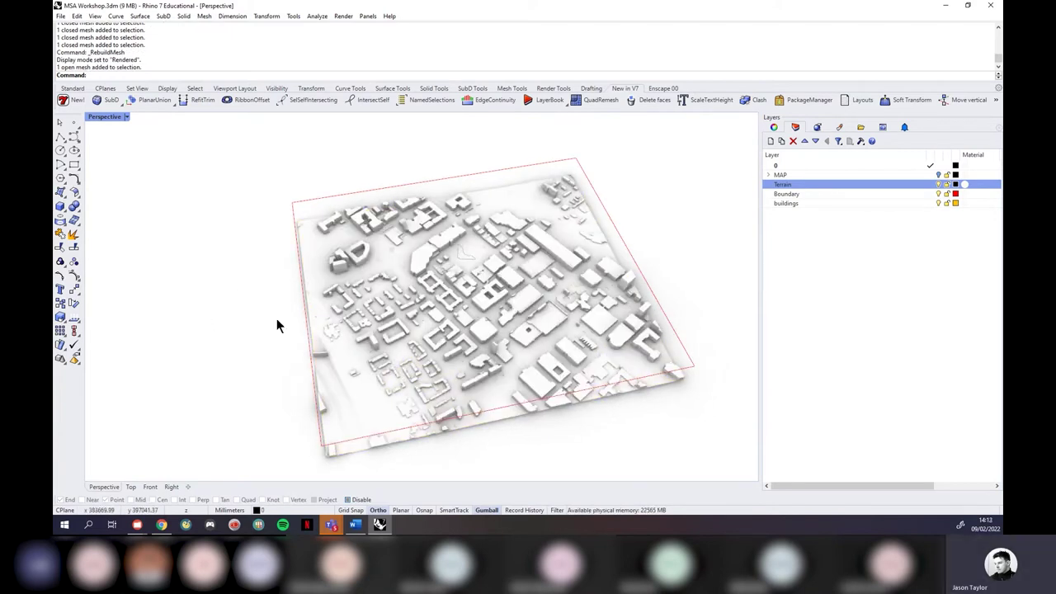
Step: Switch the viewport from Perspective to the Top view of the site
left_click(128, 117)
left_click(129, 130)
left_click(104, 116)
left_click(111, 128)
scroll(325, 306, "down", 8)
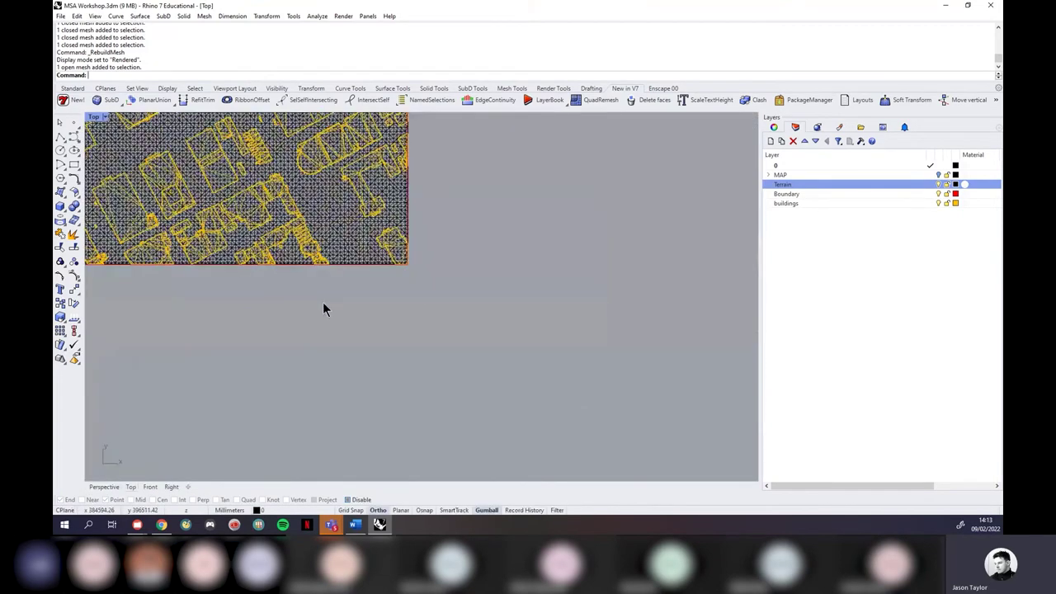
scroll(316, 322, "up", 5)
Step: Set the Top view's display mode to Rendered and frame the whole site with nothing selected
left_click(316, 322)
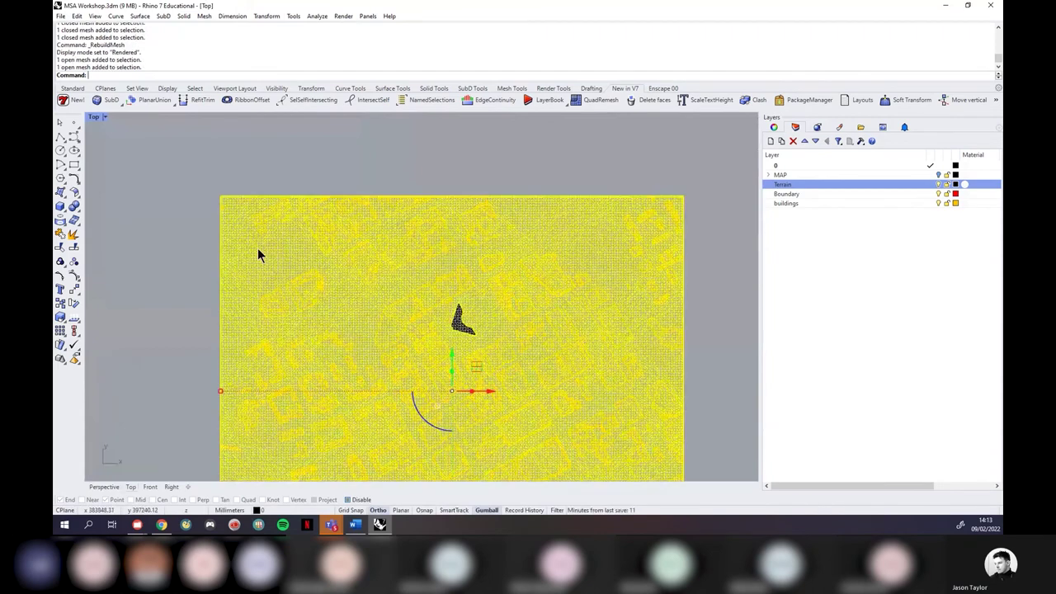
left_click(104, 117)
left_click(117, 174)
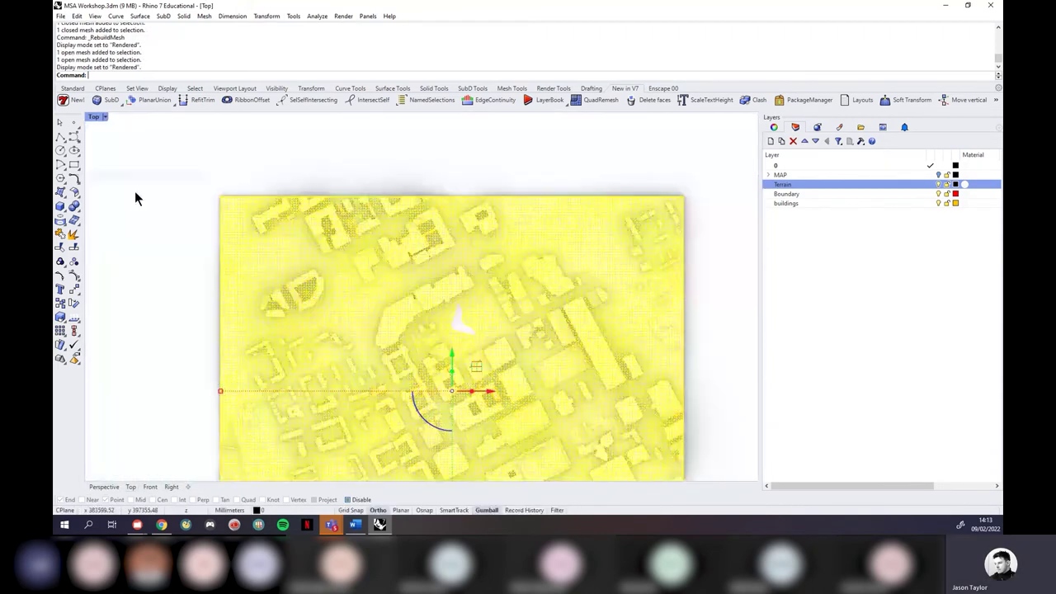
left_click(141, 189)
scroll(148, 186, "down", 2)
scroll(165, 239, "up", 3)
scroll(152, 238, "up", 1)
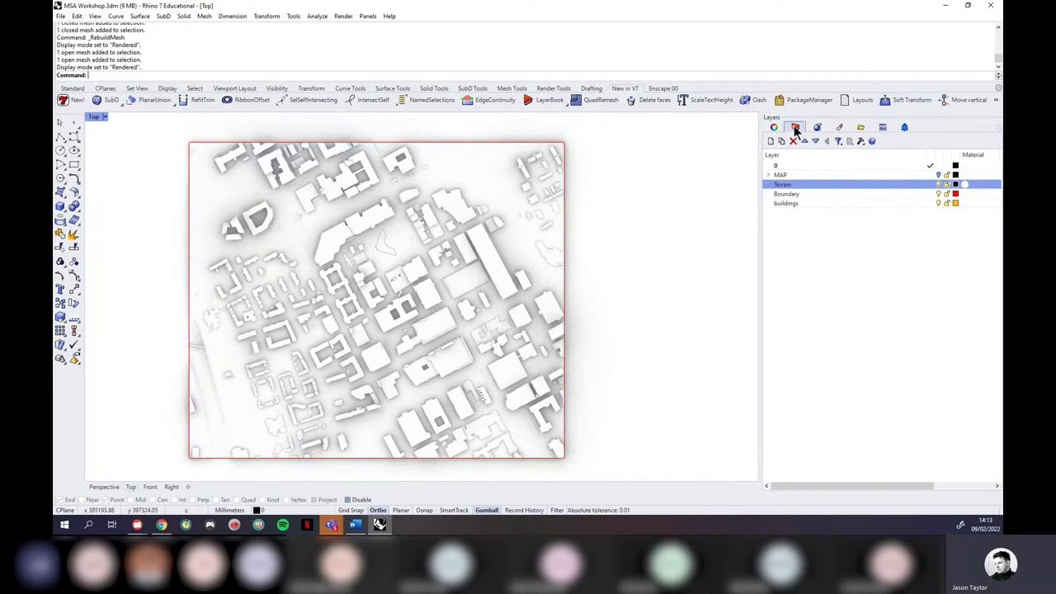
Step: Add a new material of the Custom type to the model
left_click(837, 129)
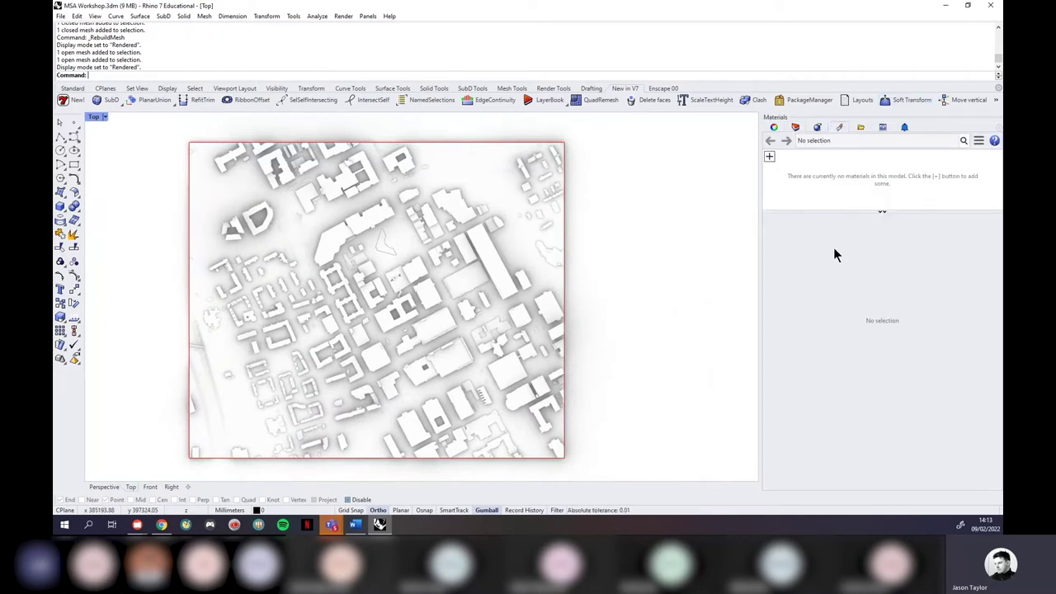
left_click(770, 156)
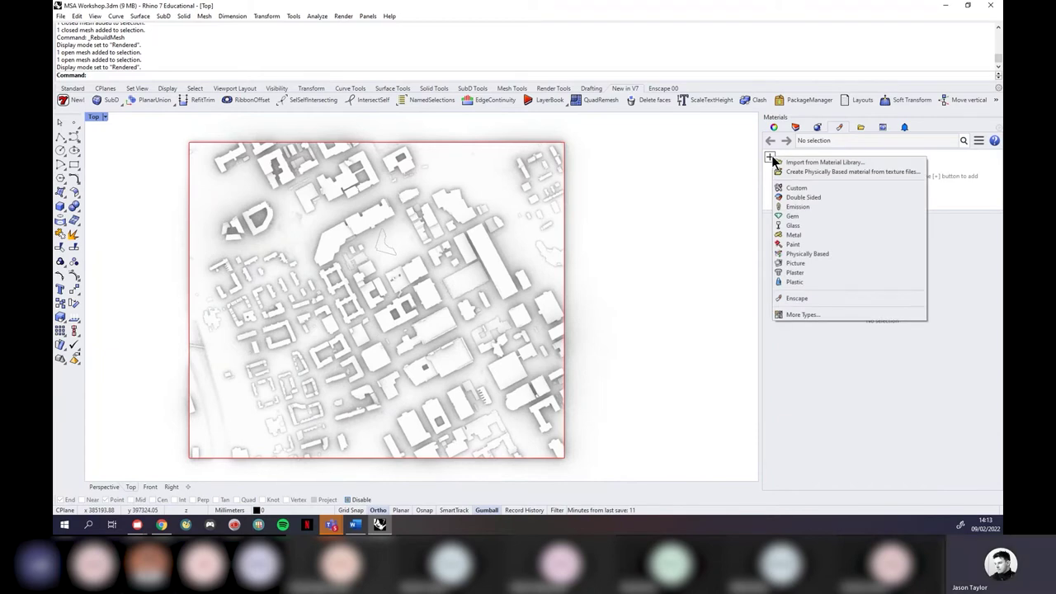
left_click(801, 190)
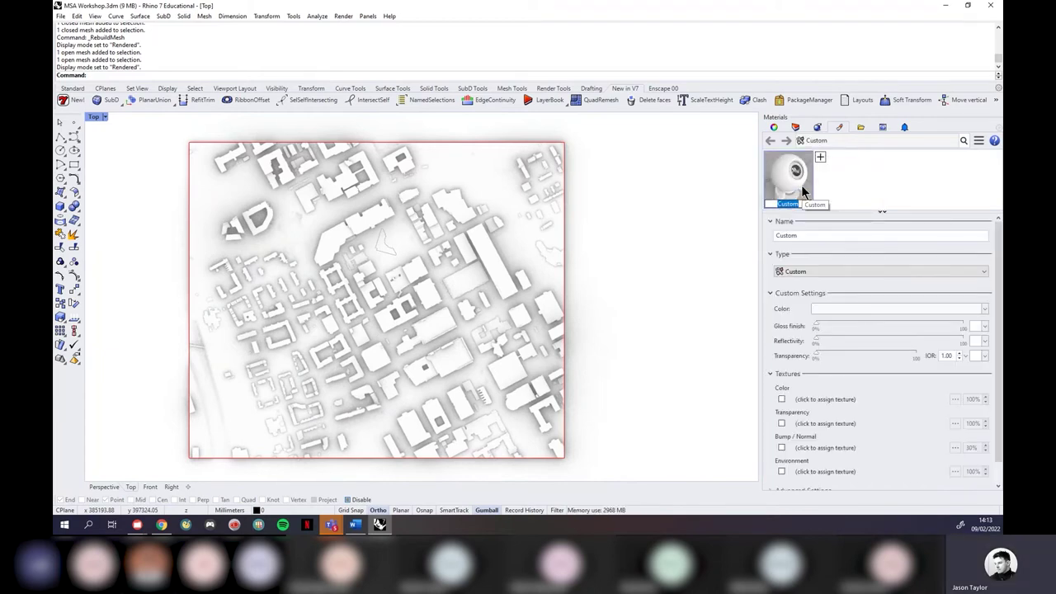
Step: Assign the mastermap_1250_4421545 image from the Digimap download folder as the Custom material's color texture
left_click(821, 402)
left_click(820, 400)
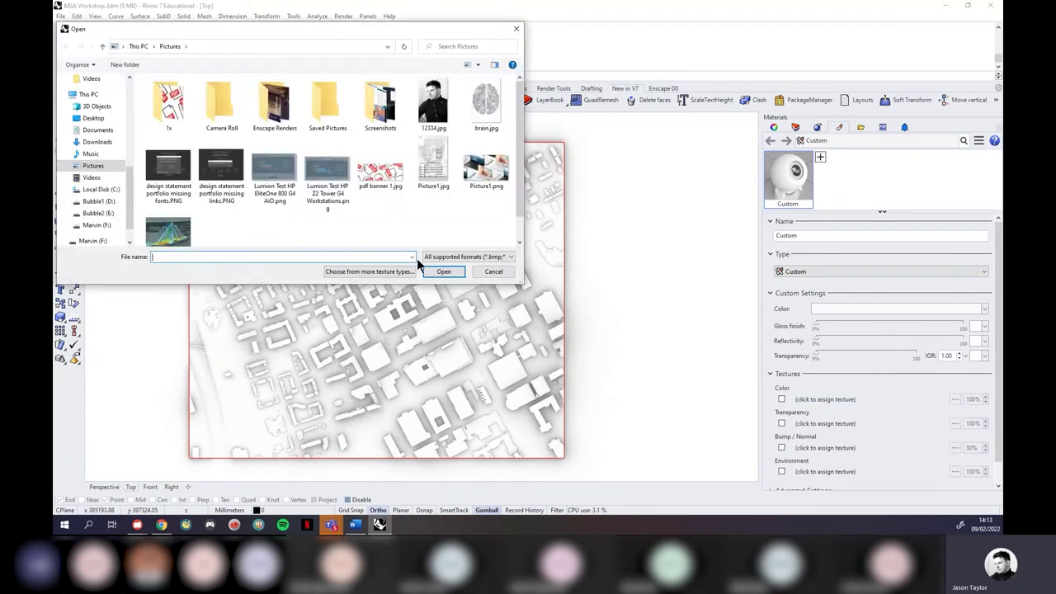
left_click(94, 118)
double_click(273, 114)
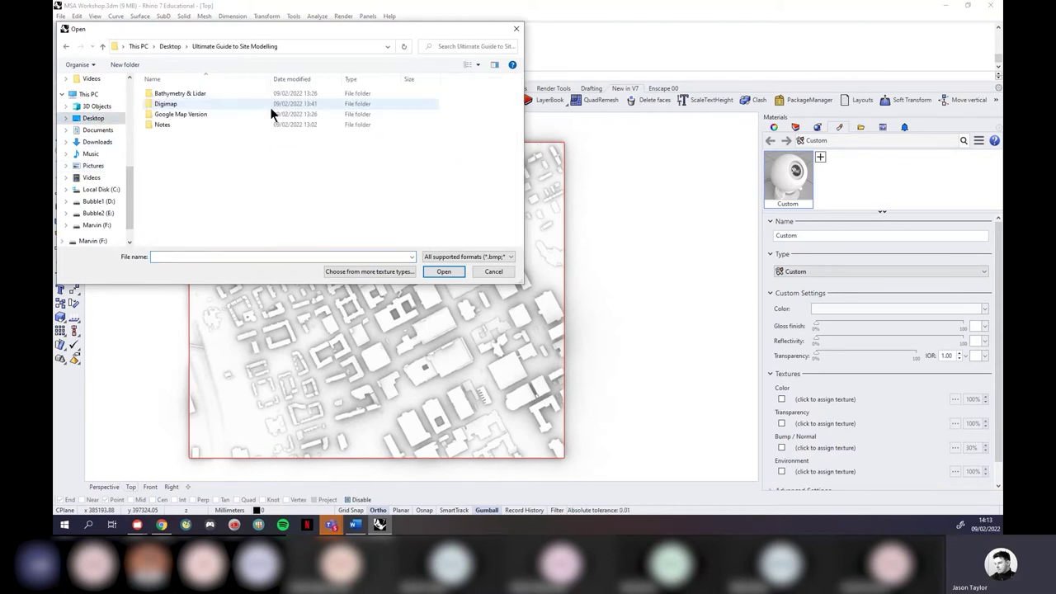
left_click(185, 107)
double_click(185, 106)
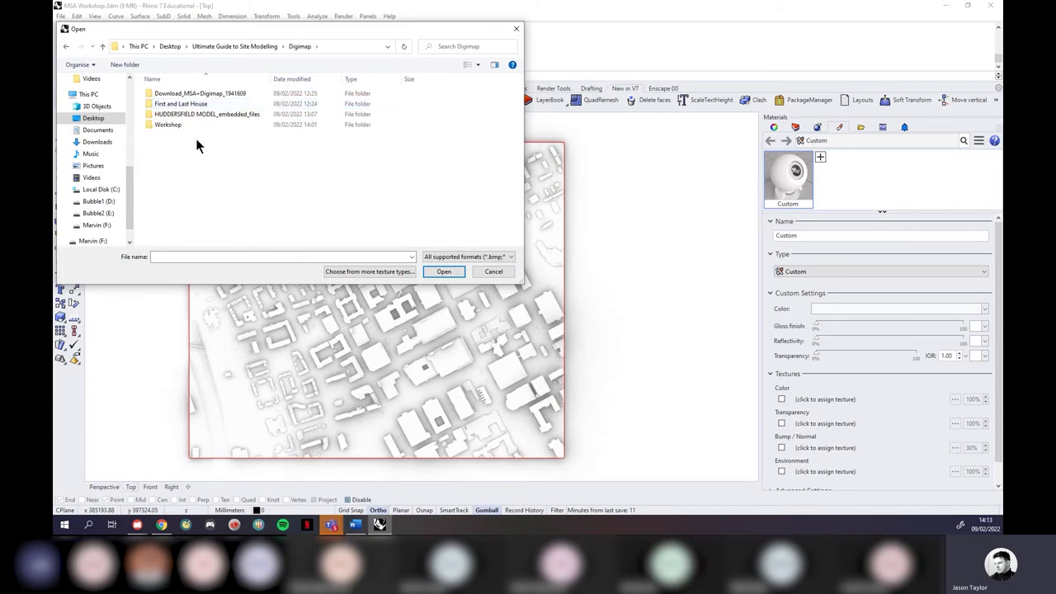
double_click(205, 96)
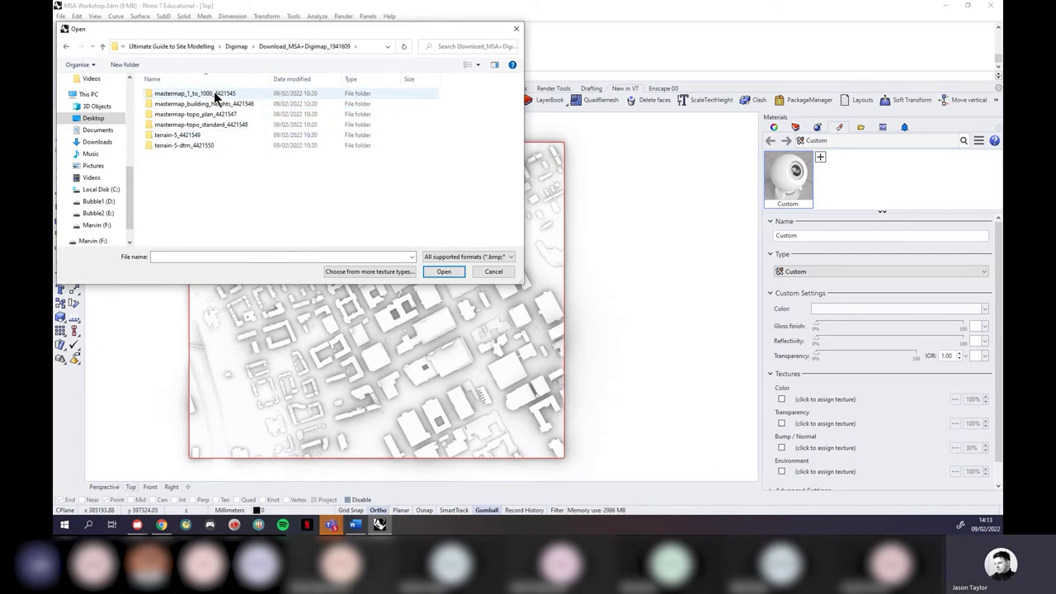
double_click(203, 94)
left_click(162, 104)
left_click(438, 269)
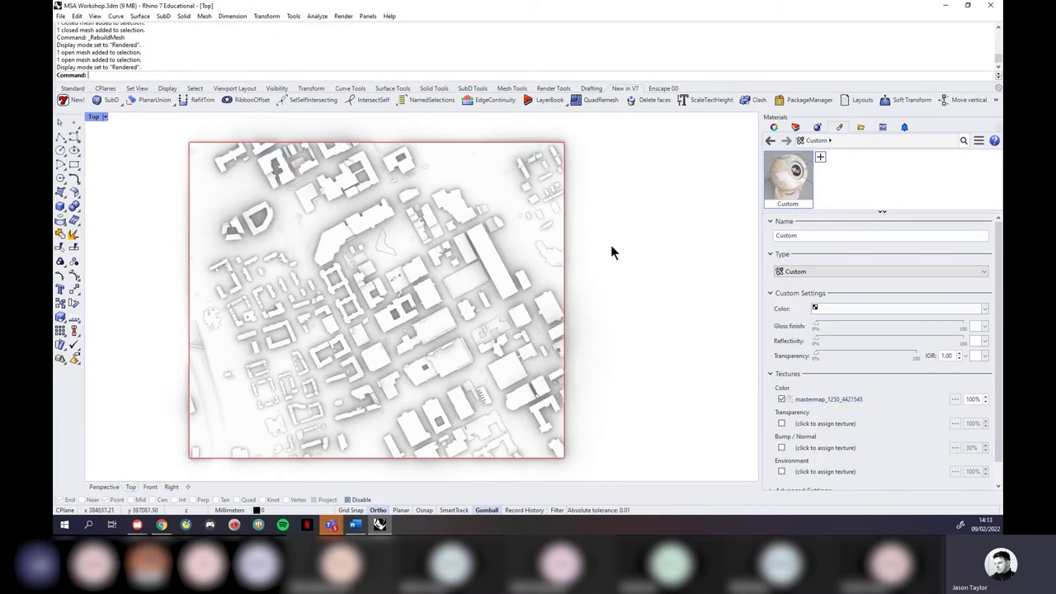
Step: Assign the Custom material to the terrain mesh
left_click(460, 160)
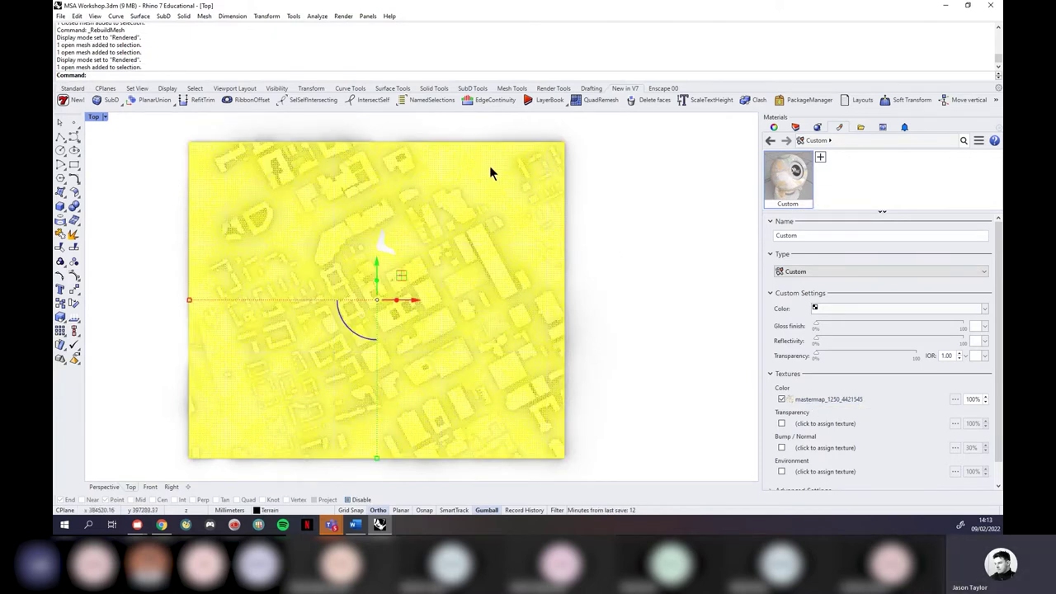
right_click(795, 173)
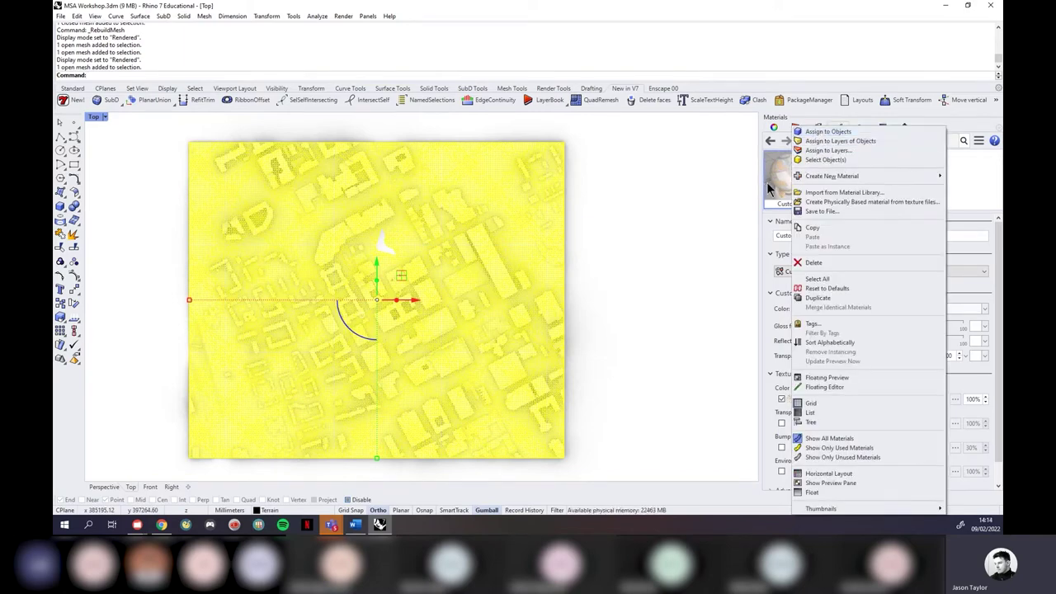
left_click(828, 132)
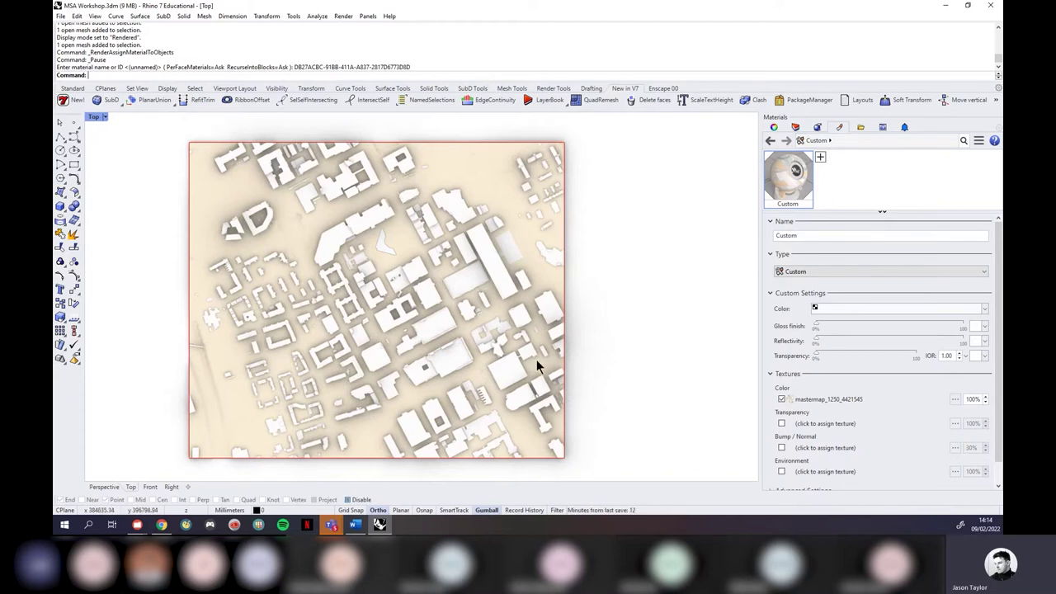
Step: Enable object snapping with the End snap and leave the terrain unselected
left_click(476, 165)
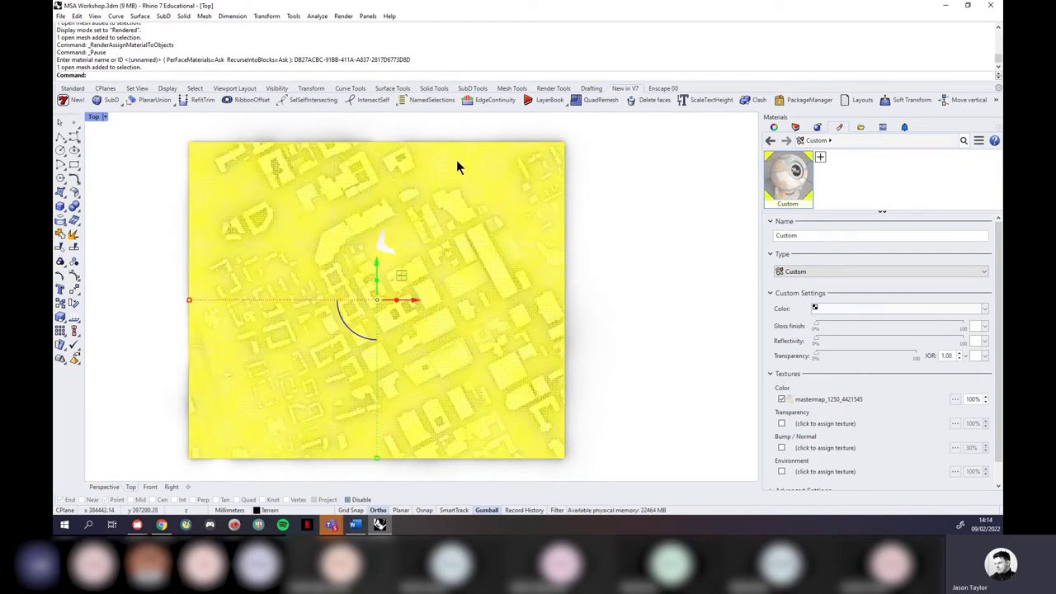
left_click(349, 499)
left_click(141, 378)
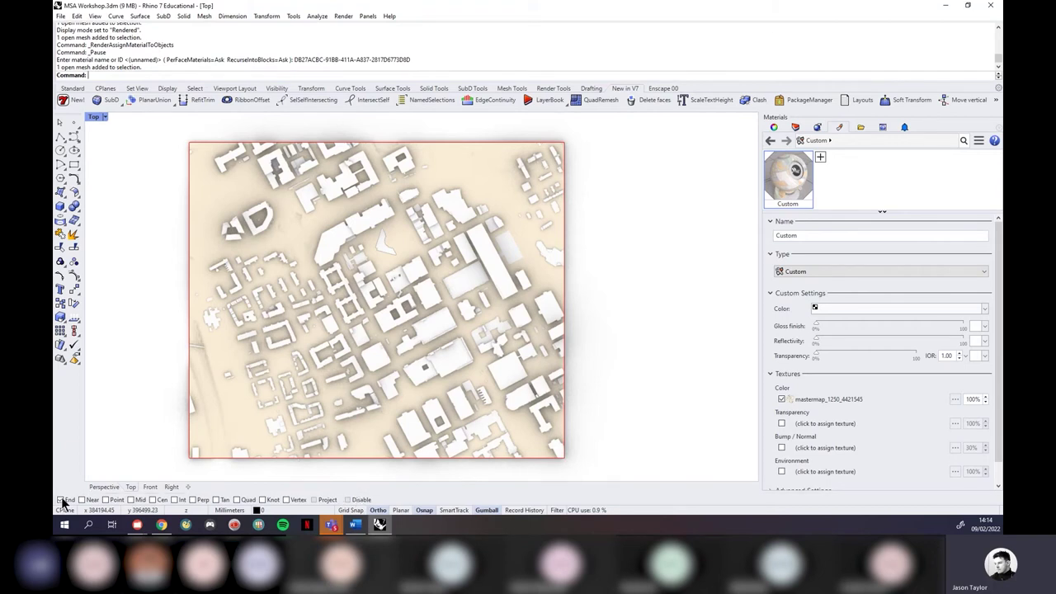
Step: Apply planar texture mapping to the terrain mesh, spanning its opposite corners in plan, with the UV option
left_click(475, 161)
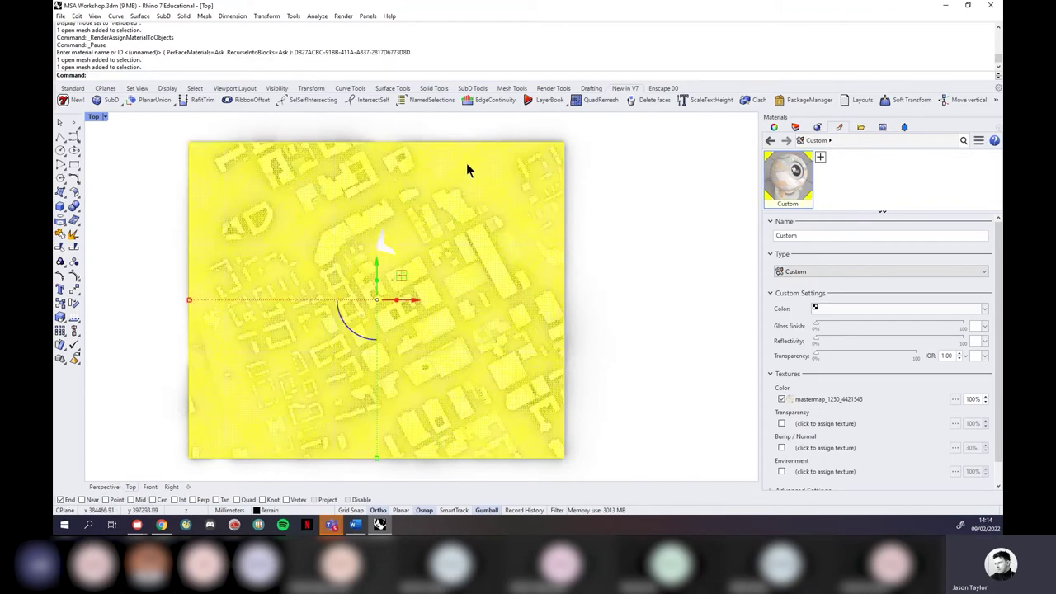
left_click(773, 128)
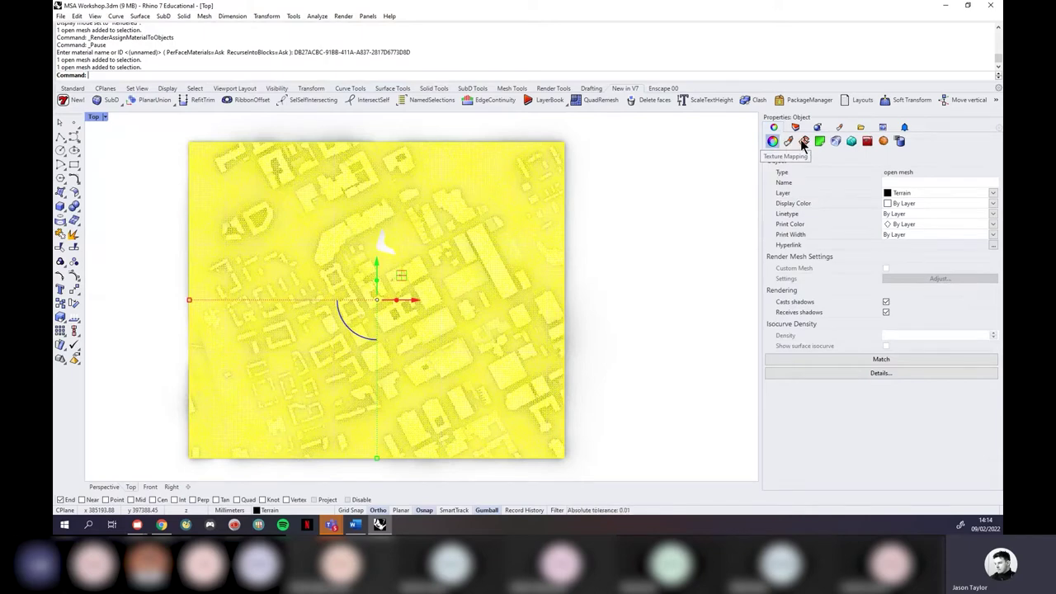
left_click(803, 142)
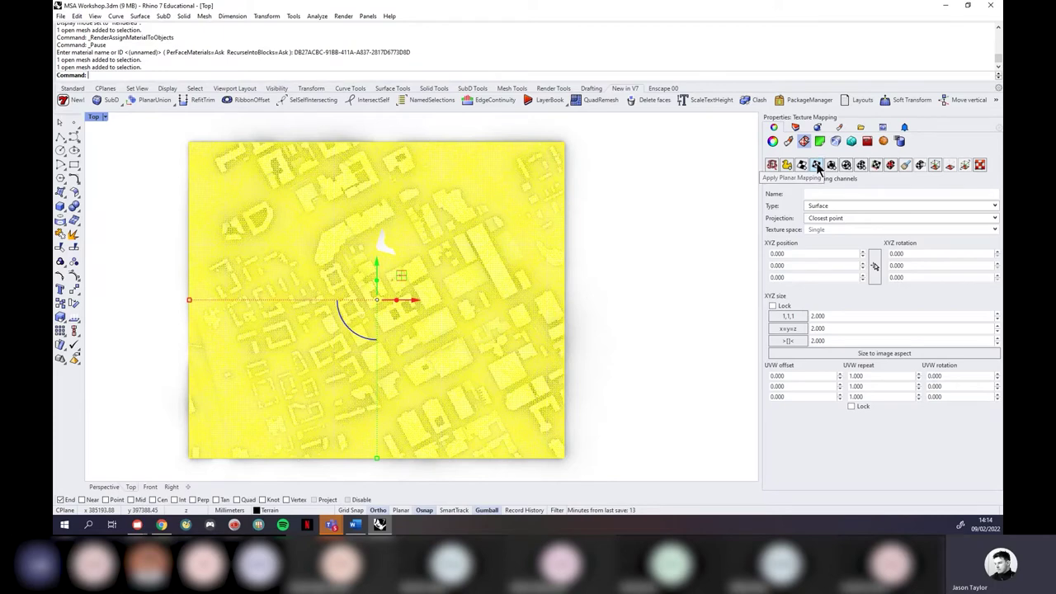
left_click(817, 165)
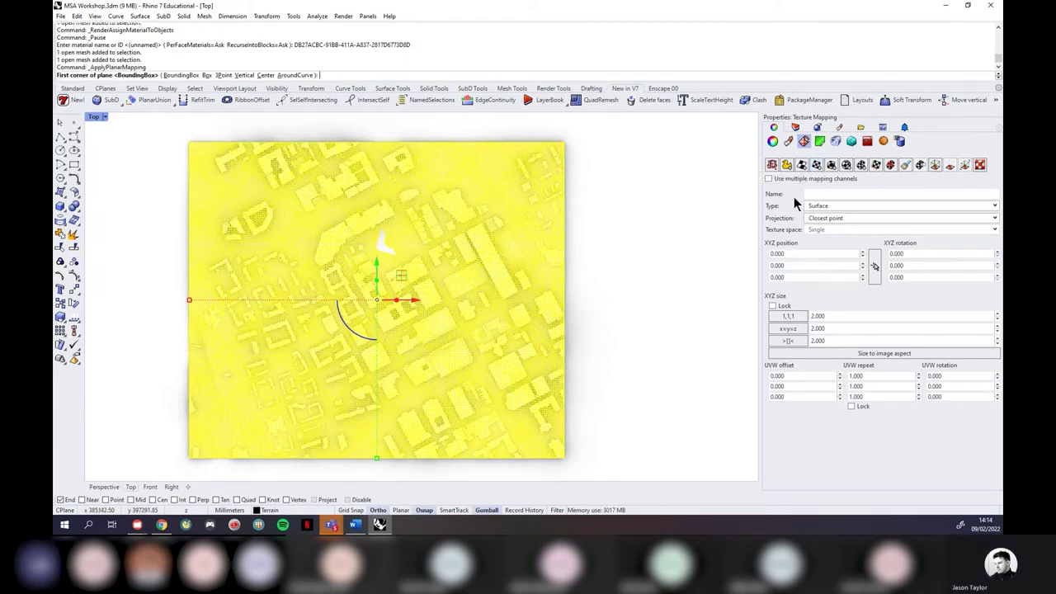
left_click(188, 456)
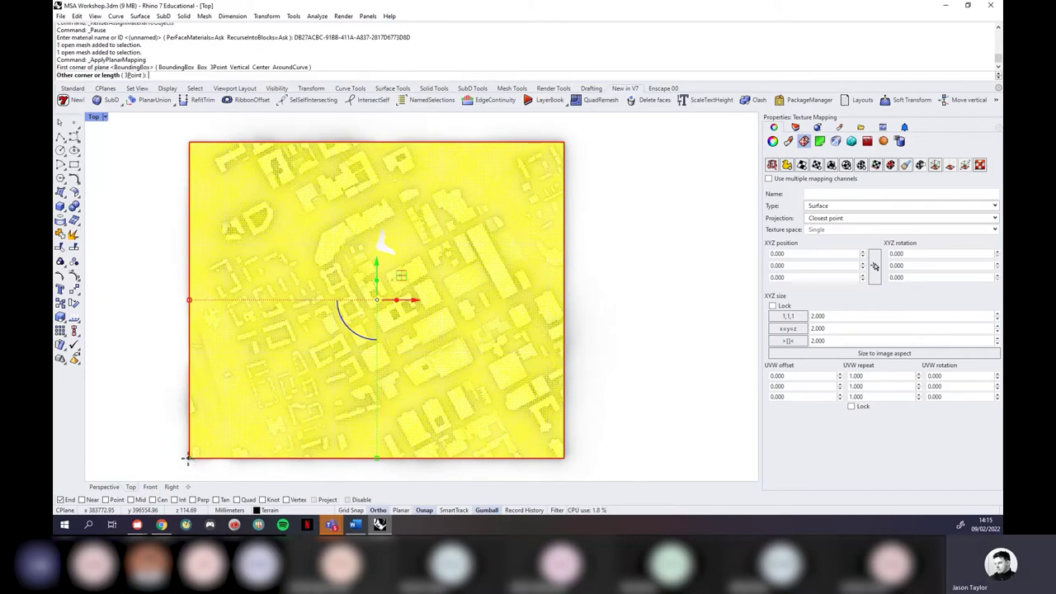
left_click(575, 137)
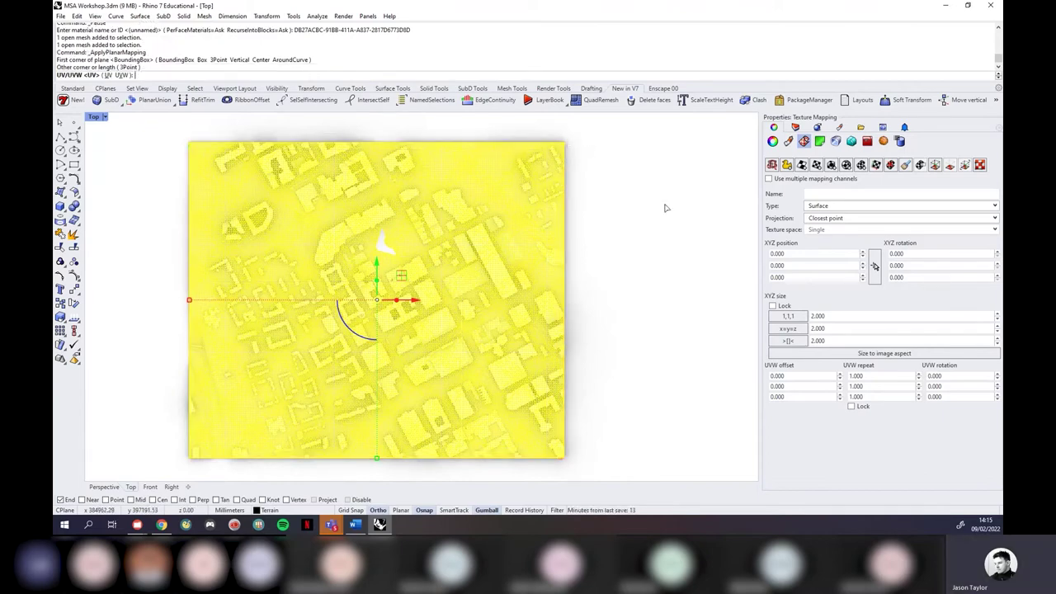
key("Return")
key("Escape")
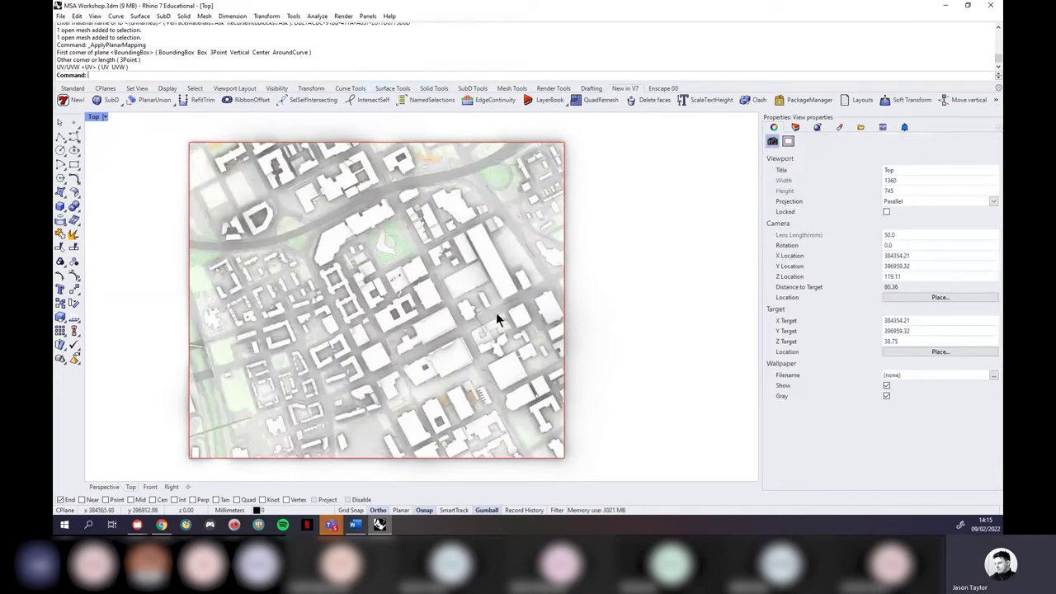
Step: Examine in the maximized Perspective view how the MasterMap image drapes over the terrain around the city buildings
left_click(94, 116)
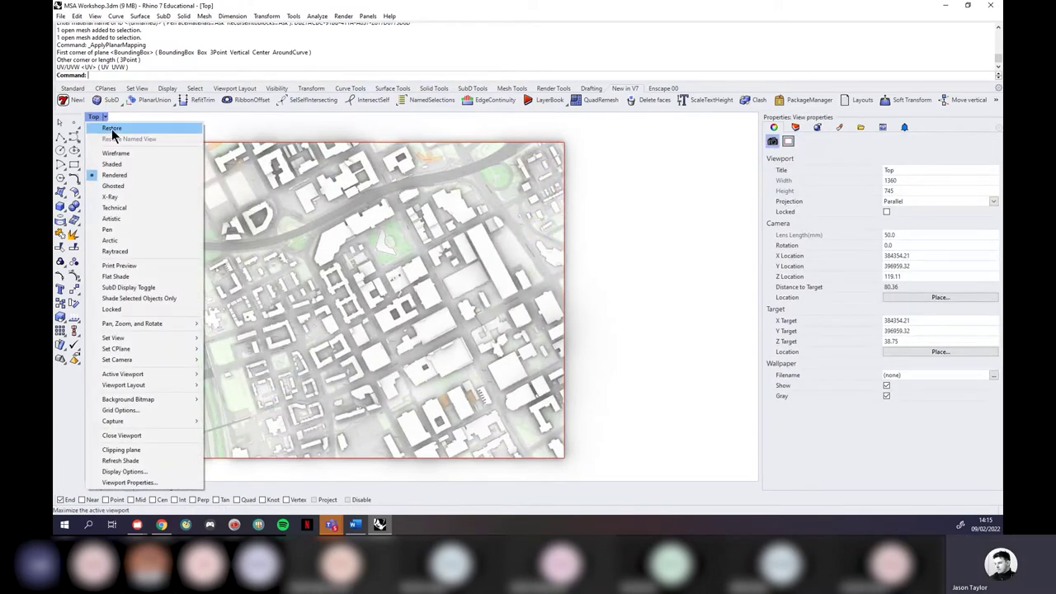
left_click(111, 128)
left_click(466, 118)
left_click(465, 129)
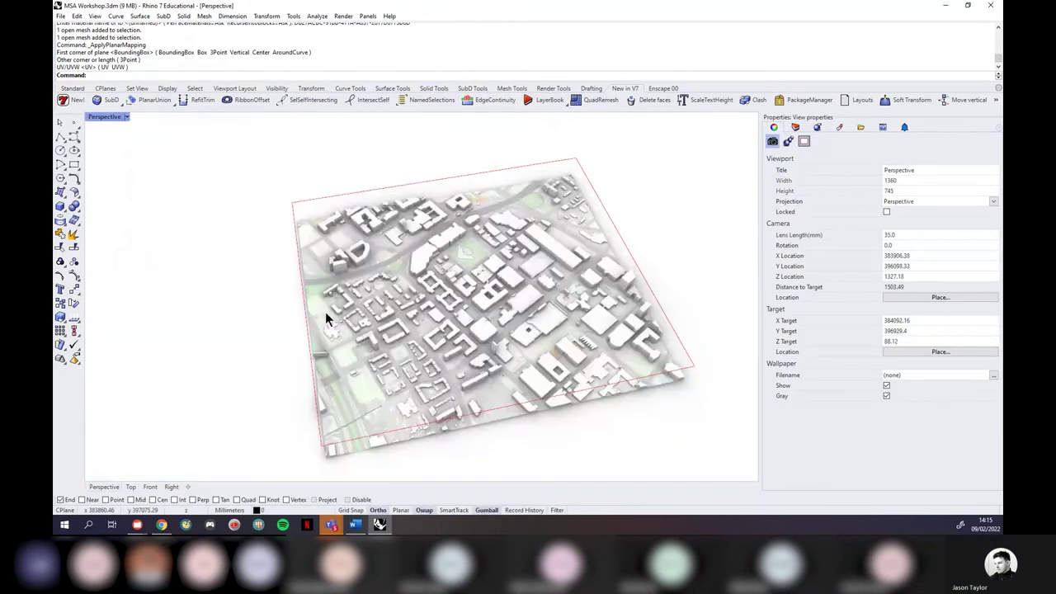
scroll(408, 344, "up", 3)
right_click_drag(407, 344, 436, 358)
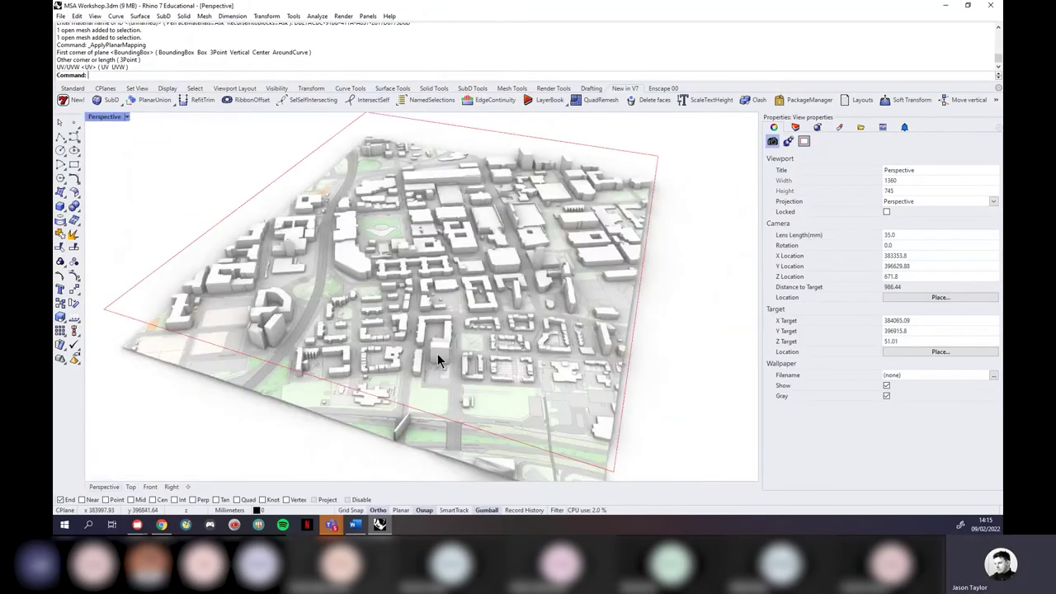
scroll(354, 378, "up", 5)
right_click_drag(354, 378, 459, 412)
scroll(449, 361, "down", 5)
scroll(435, 330, "up", 5)
scroll(472, 335, "down", 5)
scroll(479, 332, "up", 4)
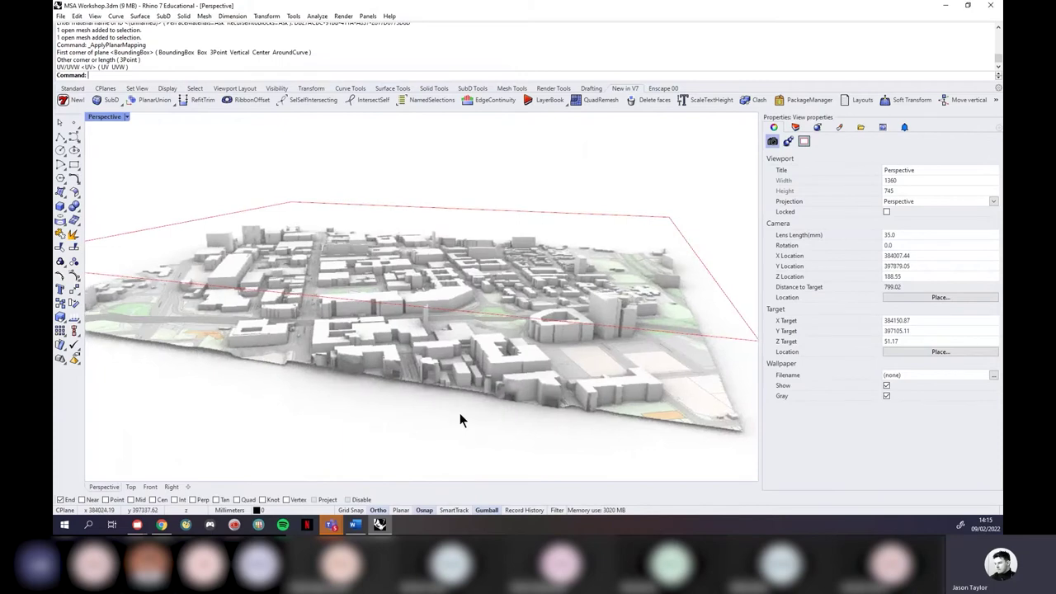
scroll(475, 398, "up", 4)
scroll(475, 399, "up", 2)
scroll(500, 391, "down", 3)
right_click_drag(500, 391, 445, 367)
scroll(462, 383, "down", 4)
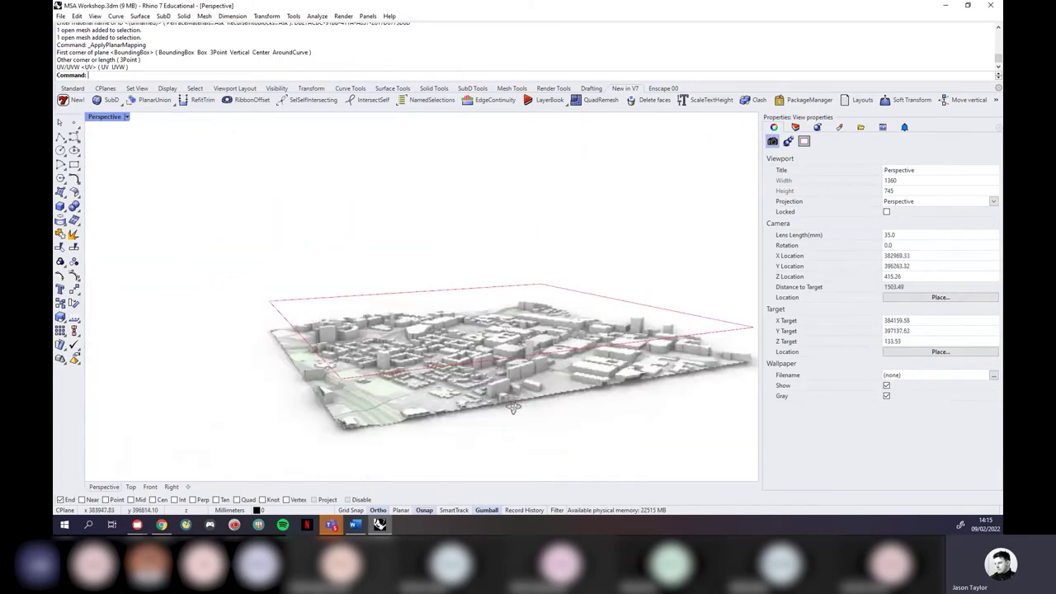
scroll(483, 405, "up", 2)
right_click_drag(482, 405, 587, 394)
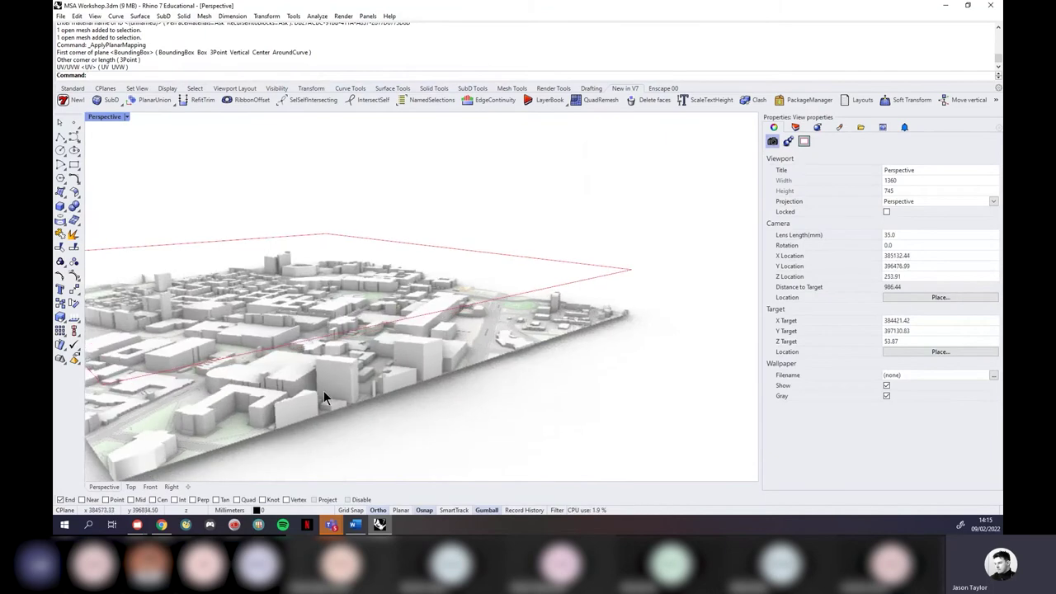
right_click_drag(484, 306, 520, 293)
scroll(523, 295, "down", 3)
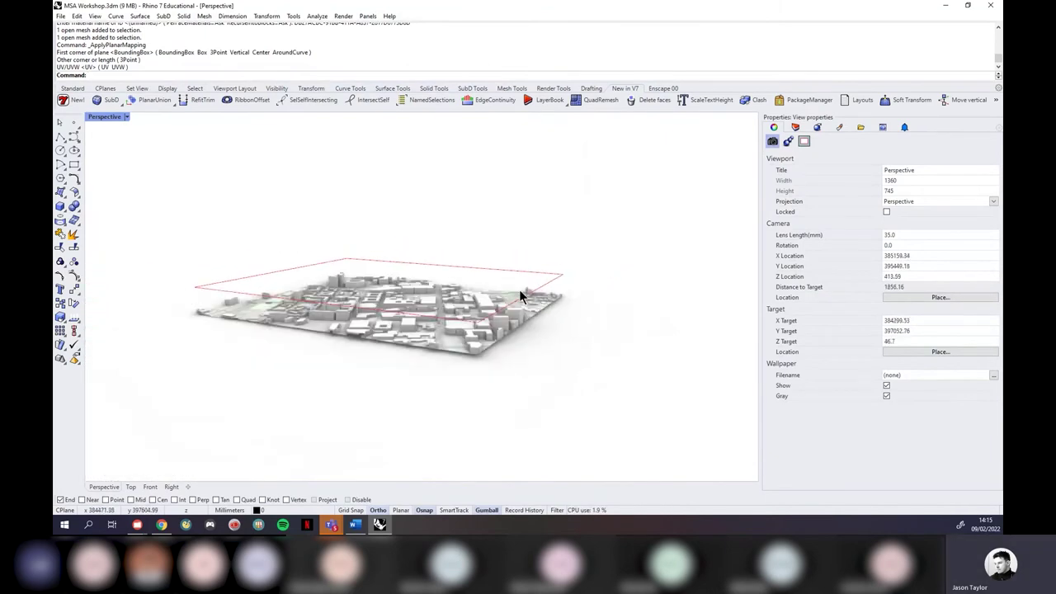
scroll(390, 279, "up", 2)
right_click_drag(392, 279, 398, 301)
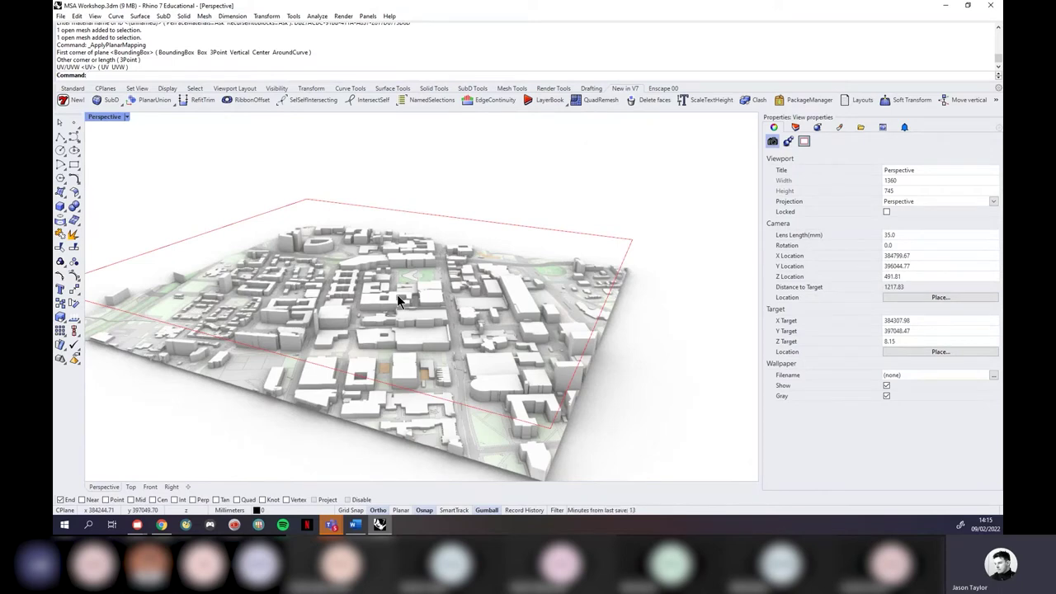
scroll(569, 208, "down", 3)
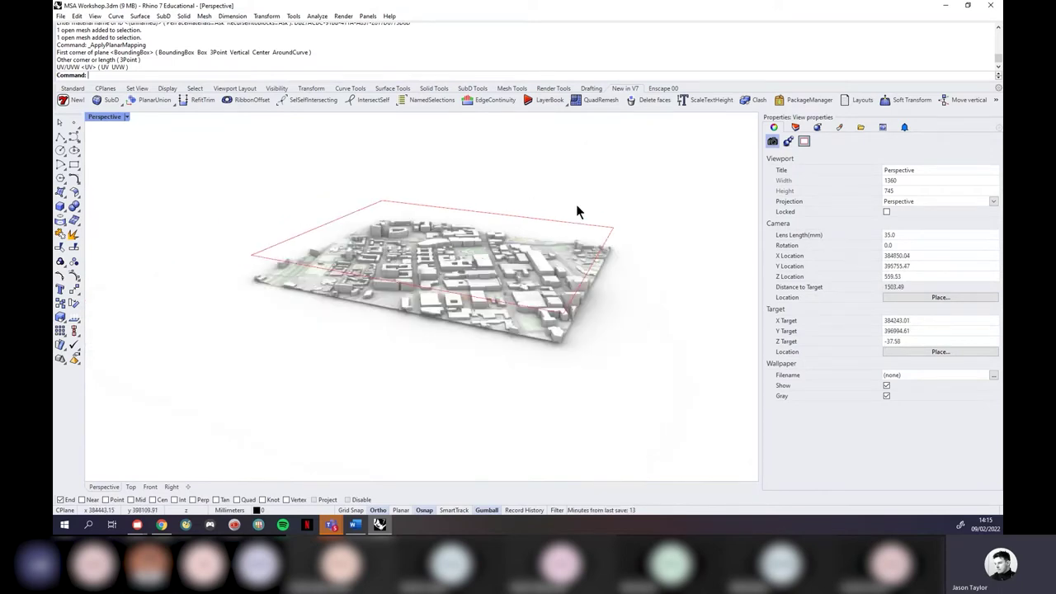
scroll(457, 313, "up", 3)
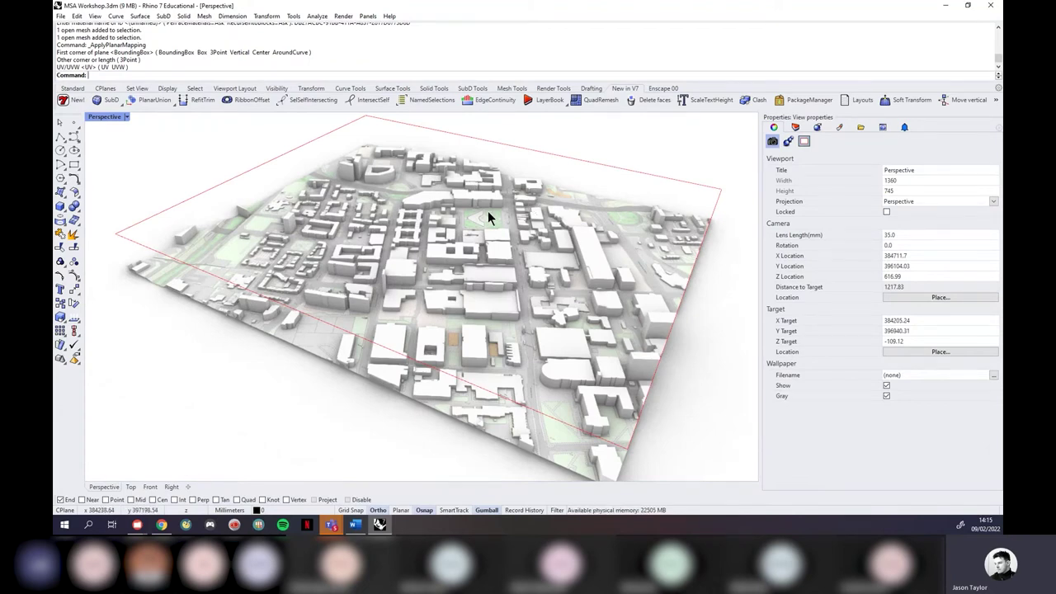
scroll(488, 211, "down", 1)
scroll(501, 262, "down", 1)
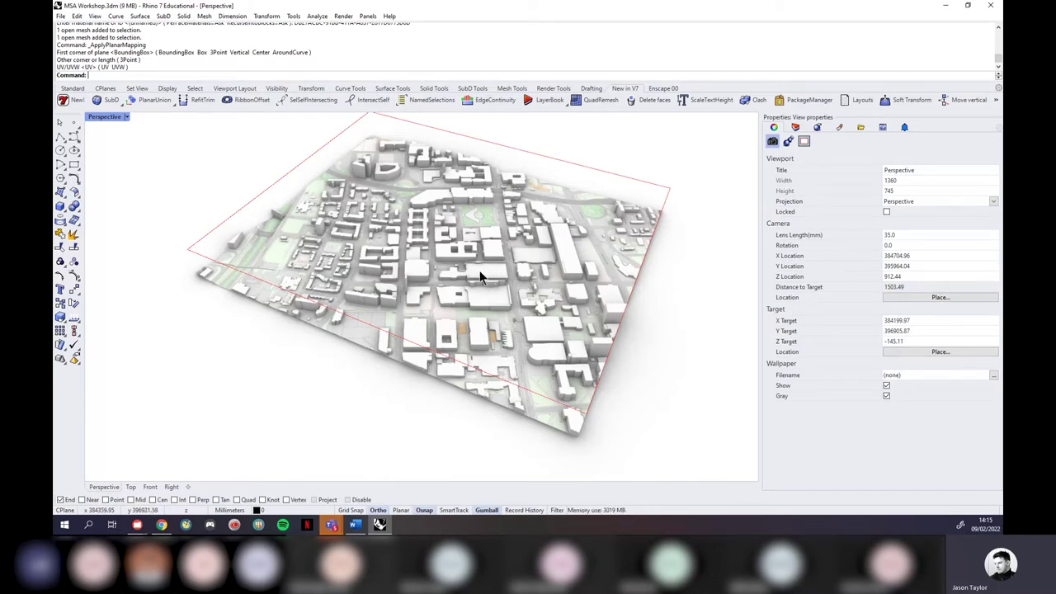
Step: Examine the draped map along the sunken road at the terrain's edge and between the building blocks
right_click_drag(435, 302, 443, 316)
scroll(378, 297, "up", 4)
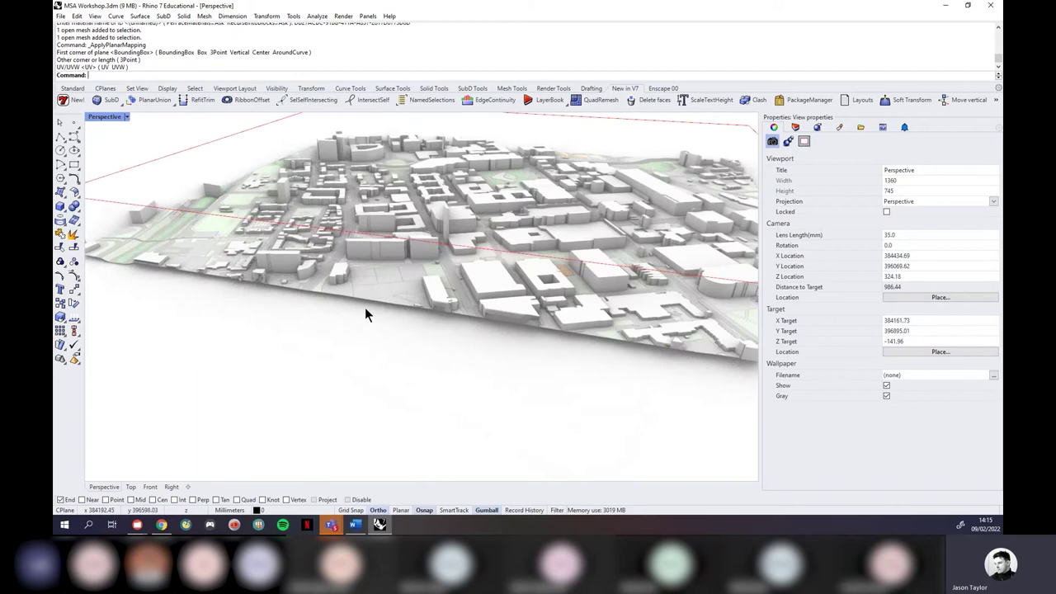
scroll(234, 295, "up", 2)
right_click_drag(235, 296, 253, 259)
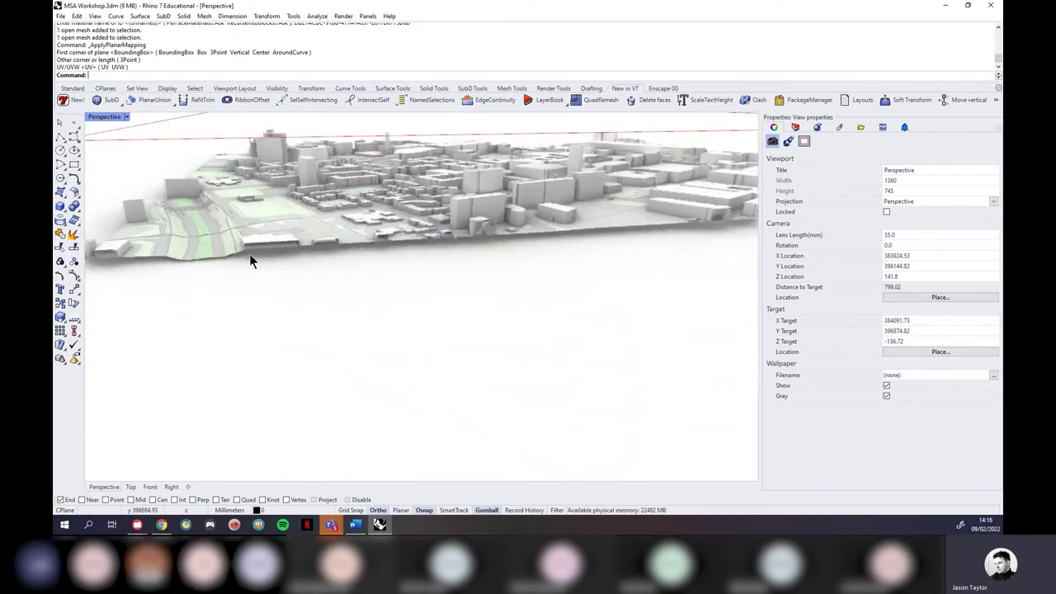
scroll(169, 262, "up", 3)
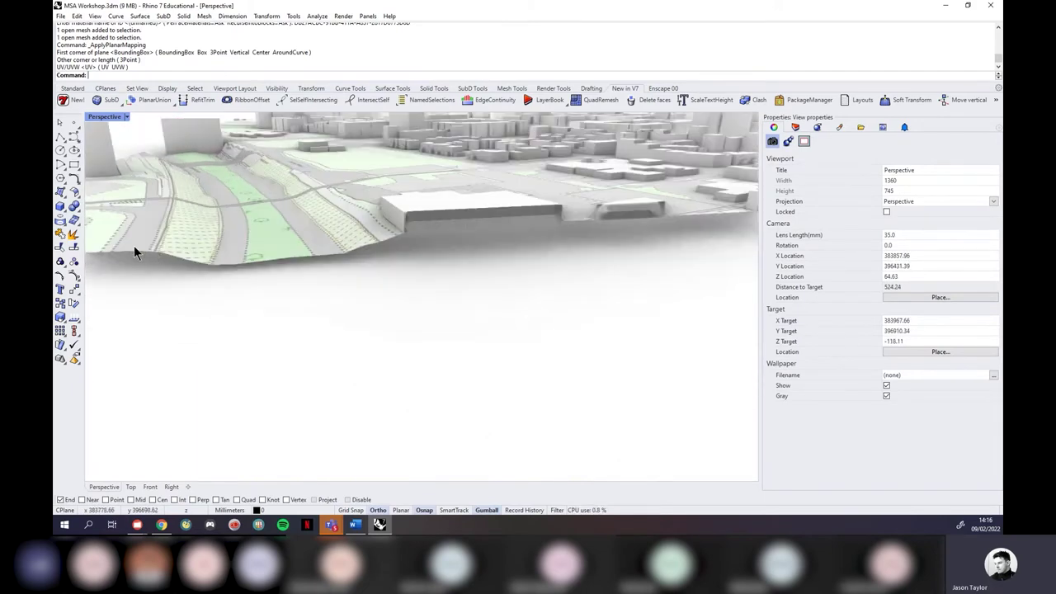
scroll(306, 260, "down", 4)
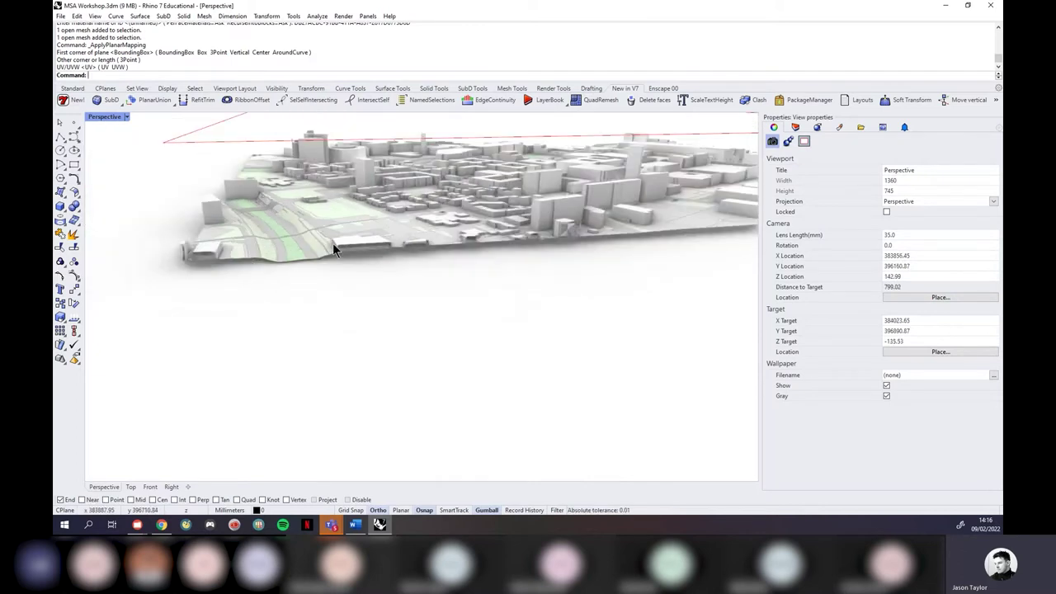
scroll(390, 263, "down", 5)
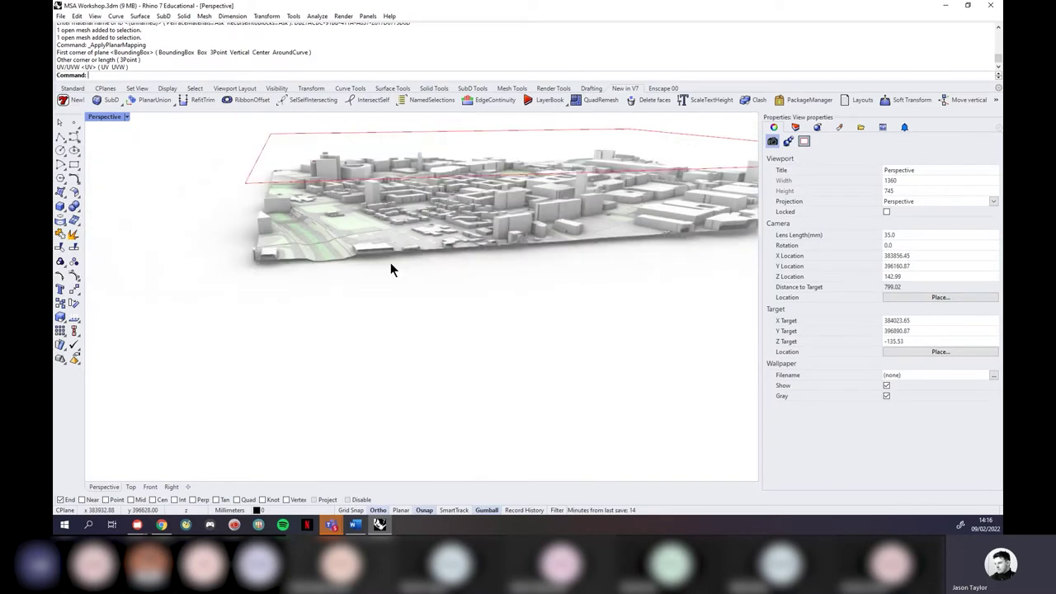
right_click_drag(568, 183, 555, 212)
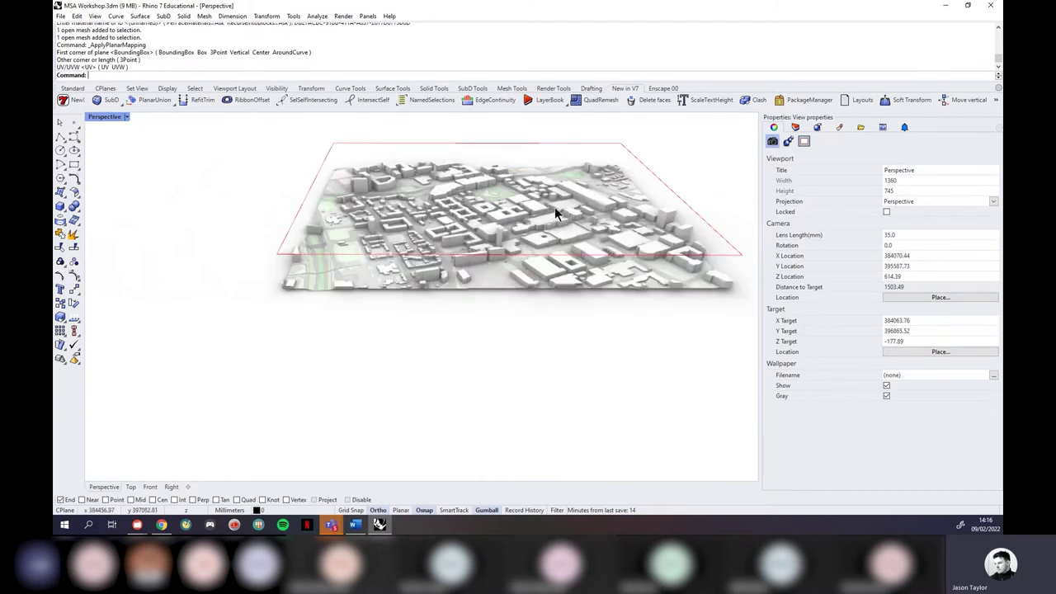
scroll(640, 178, "up", 3)
scroll(615, 192, "down", 1)
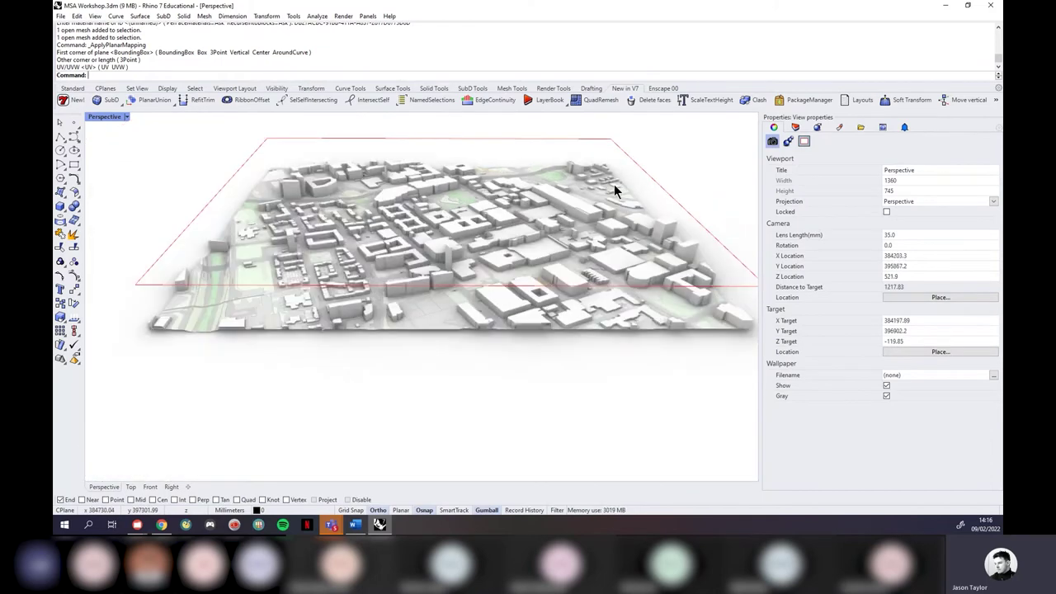
right_click_drag(593, 196, 518, 253)
scroll(528, 260, "up", 4)
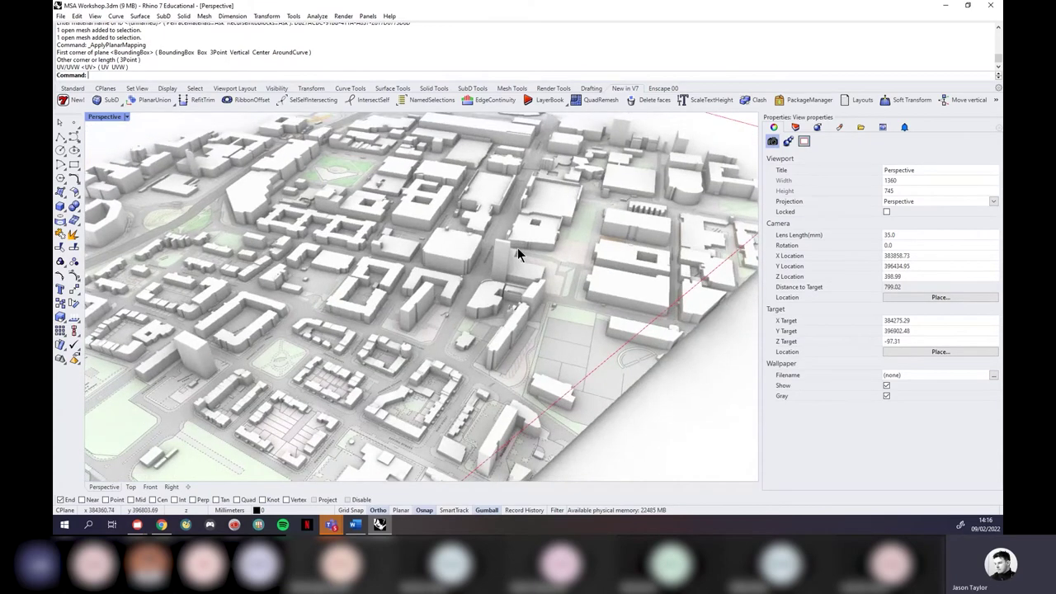
scroll(517, 253, "down", 5)
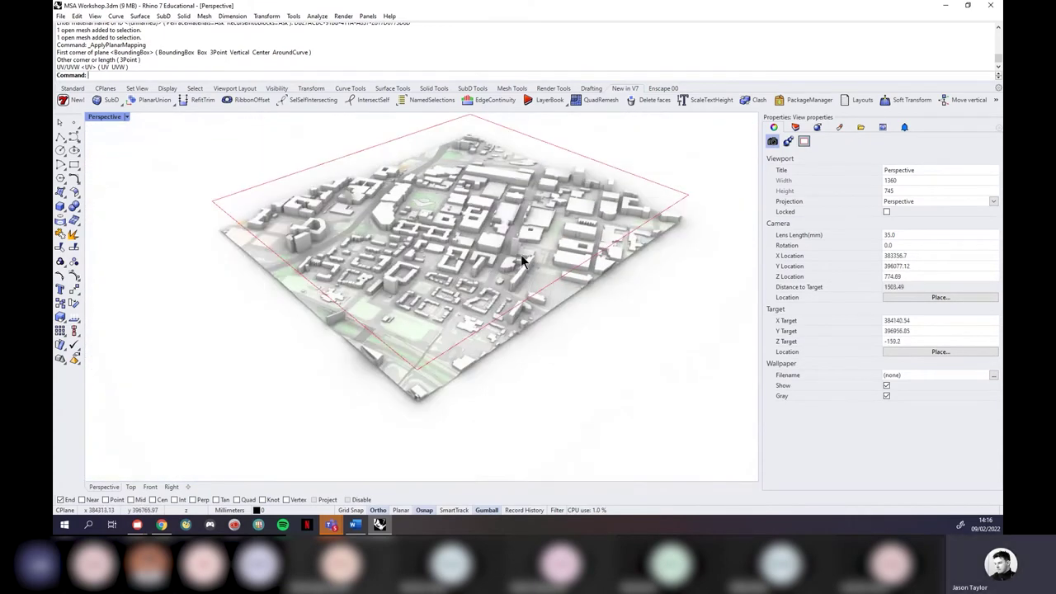
scroll(438, 254, "up", 3)
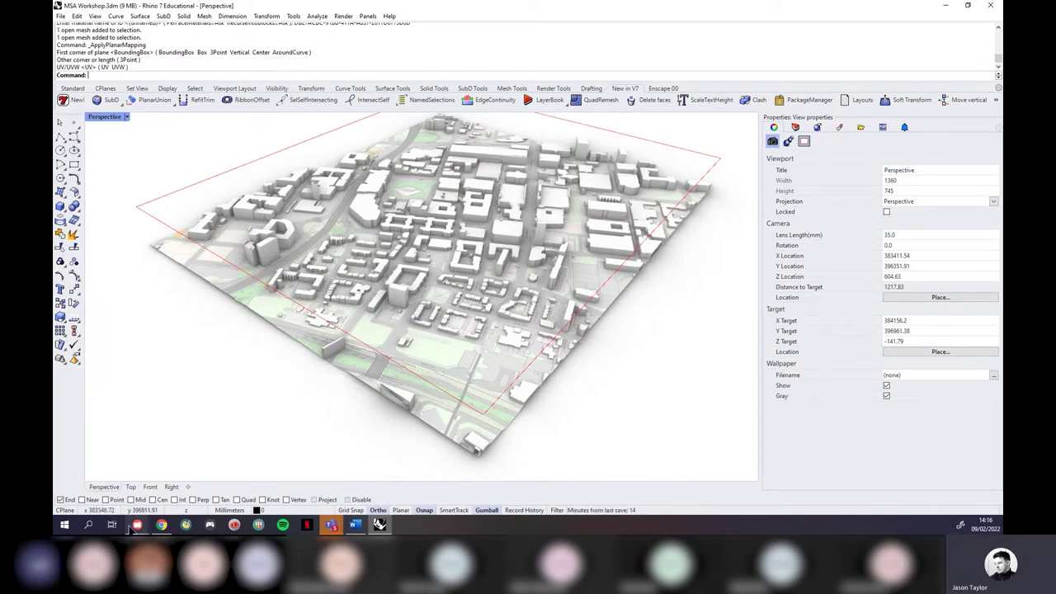
Step: Open the first and last house.3dm model from the First and Last House folder inside the Digimap folder
mouse_move(134, 528)
left_click(207, 469)
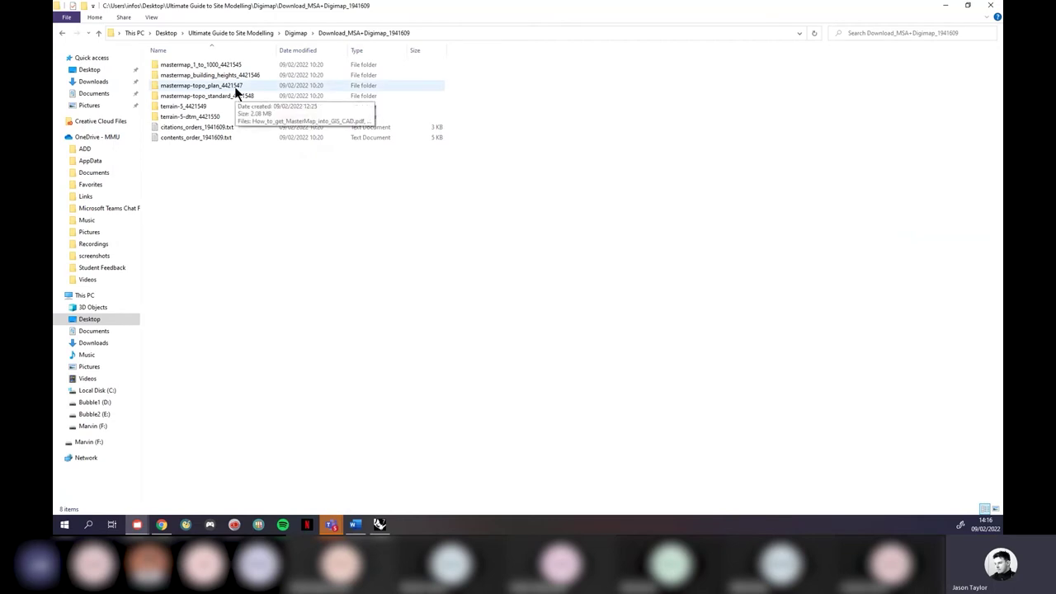
left_click(247, 33)
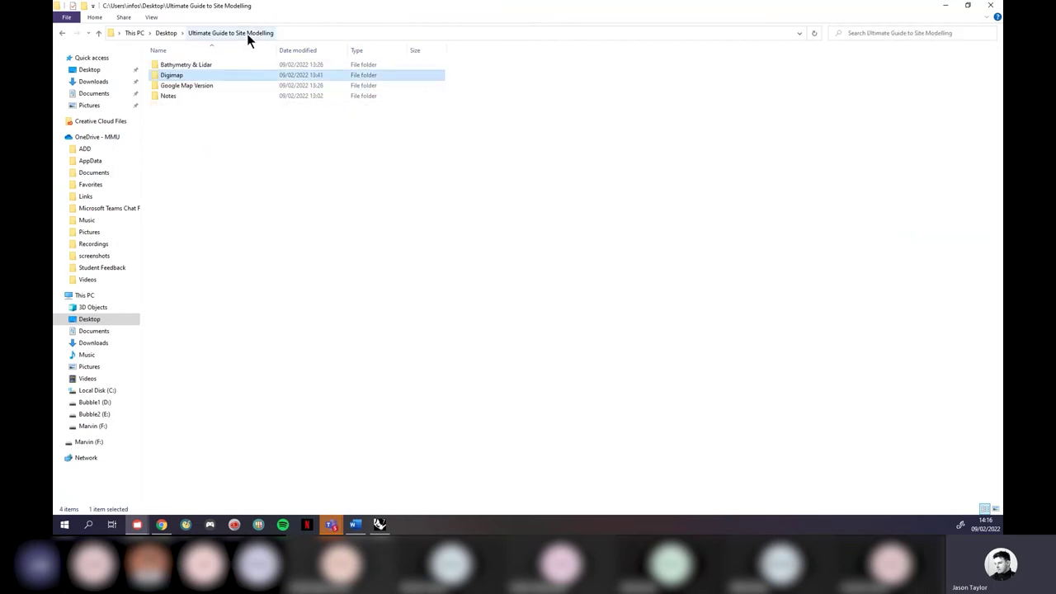
double_click(177, 73)
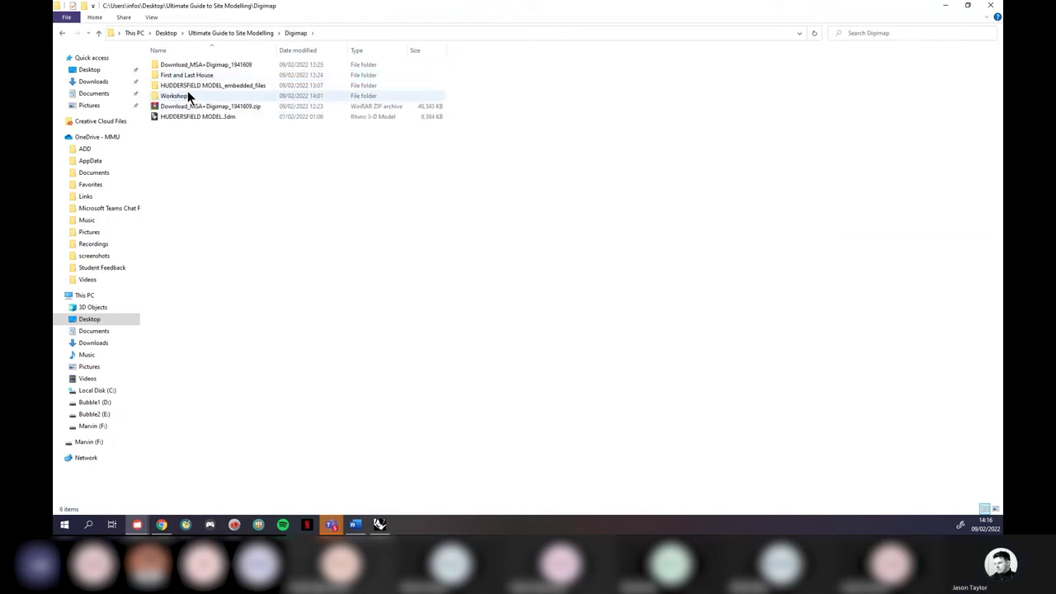
double_click(184, 74)
left_click(219, 135)
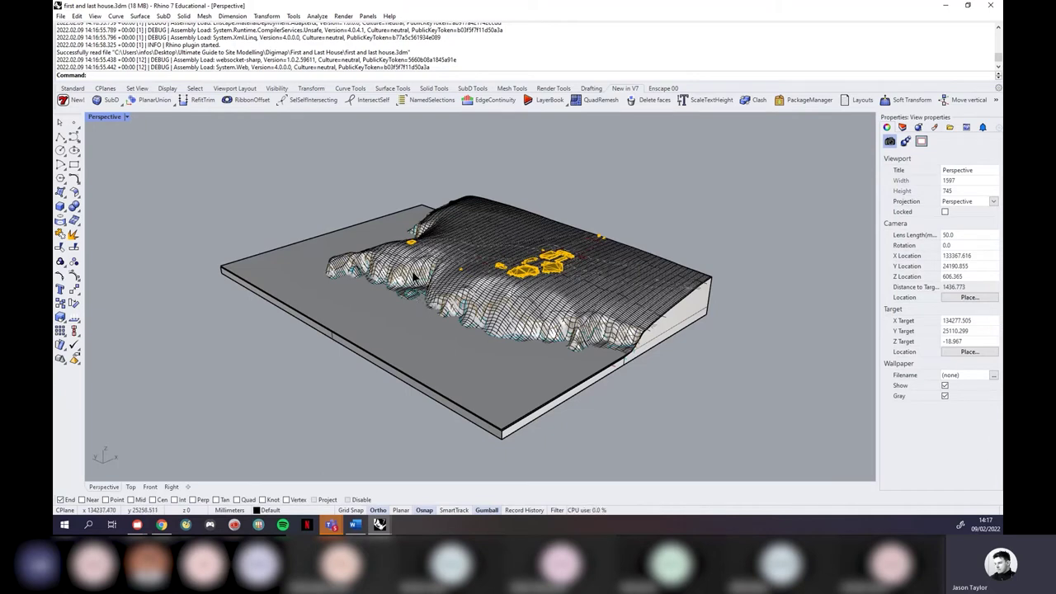
Step: Inspect the coastal terrain around the building cluster and select the solid terrain polysurface
right_click_drag(424, 304, 431, 330)
left_click(126, 116)
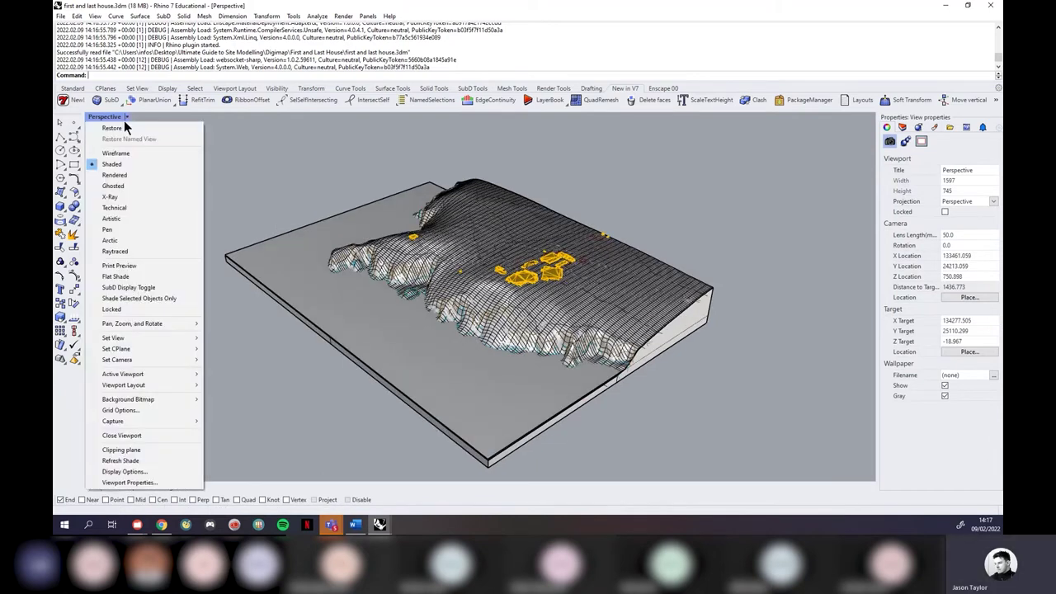
left_click(292, 181)
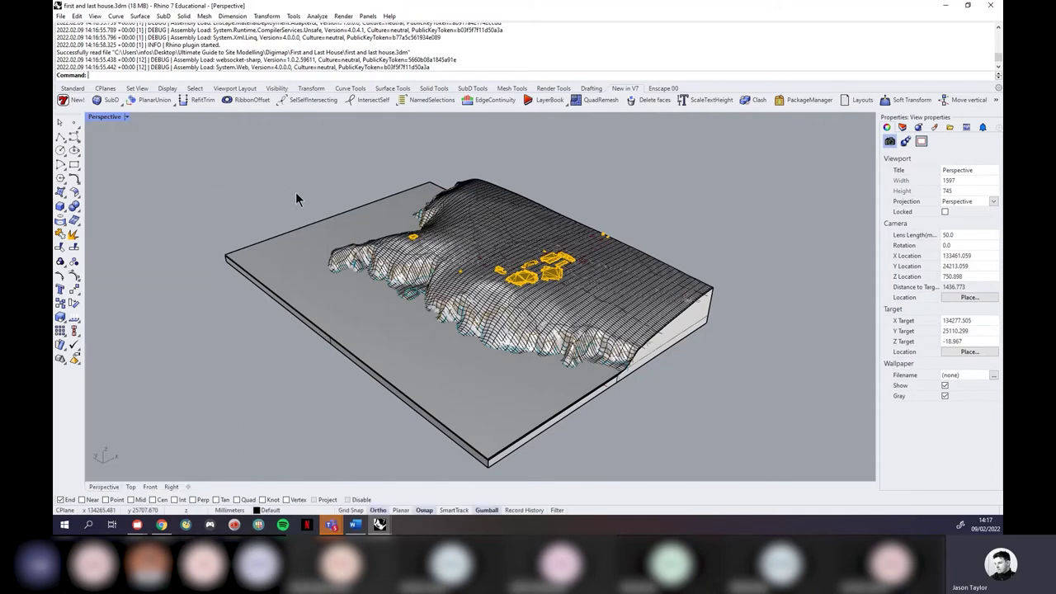
right_click_drag(599, 210, 490, 349)
scroll(632, 341, "up", 5)
left_click(579, 336)
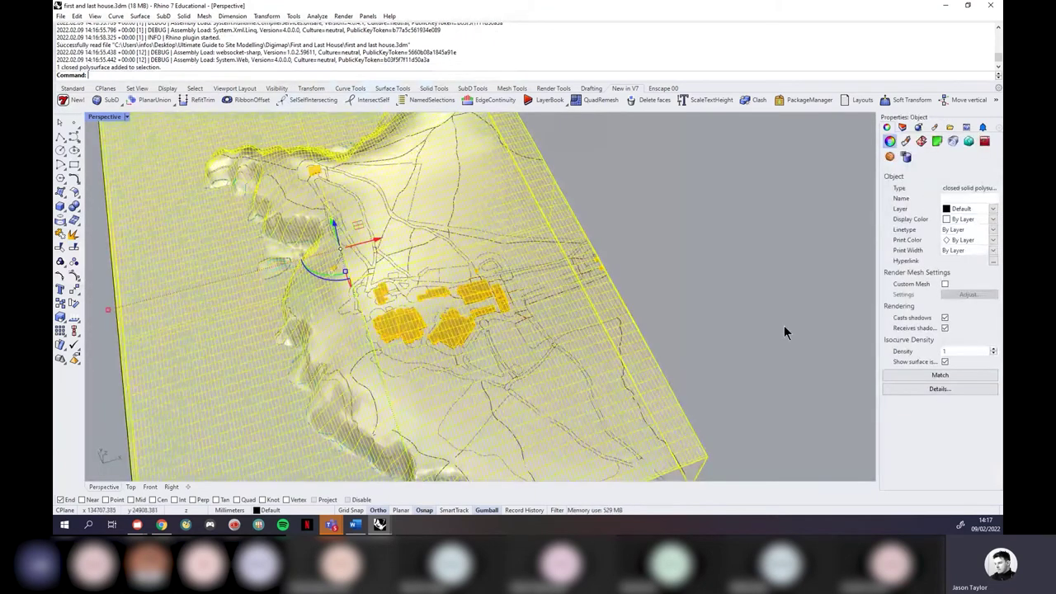
Step: Delete the selected solid terrain polysurface, undo the deletion and clear the selection
key("Delete")
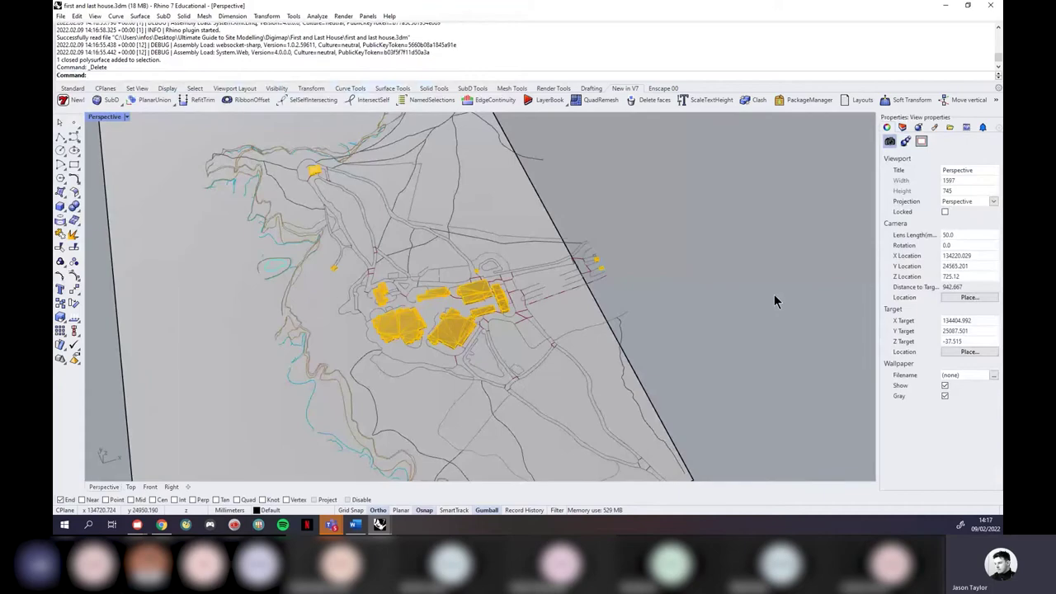
key("ctrl+z")
key("Escape")
Step: Examine how the building blocks and map curves sit on the terrain surface around the building cluster
scroll(773, 293, "up", 3)
right_click_drag(773, 293, 251, 292)
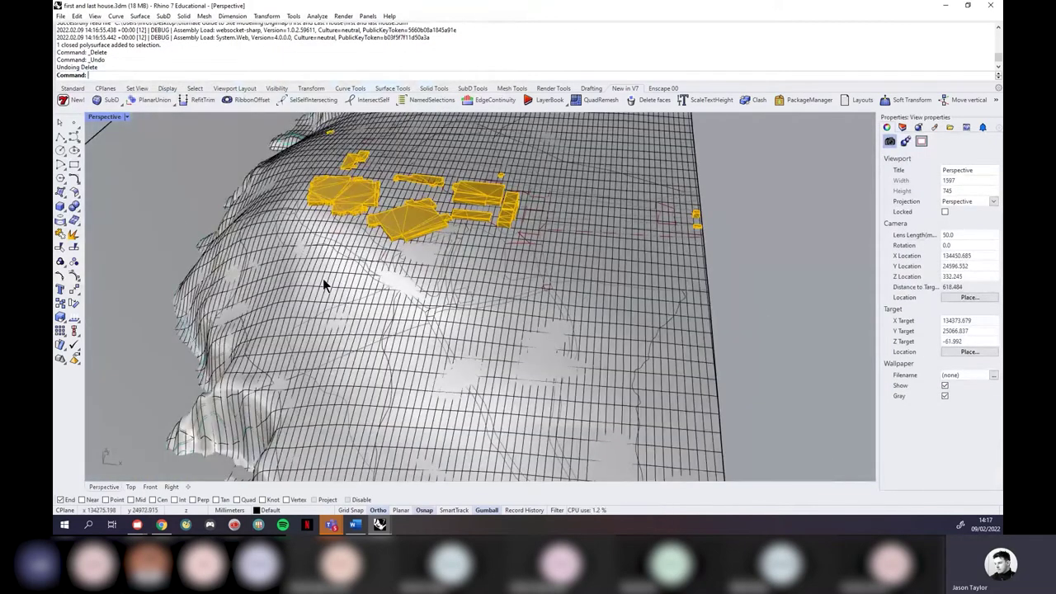
right_click_drag(459, 253, 474, 319)
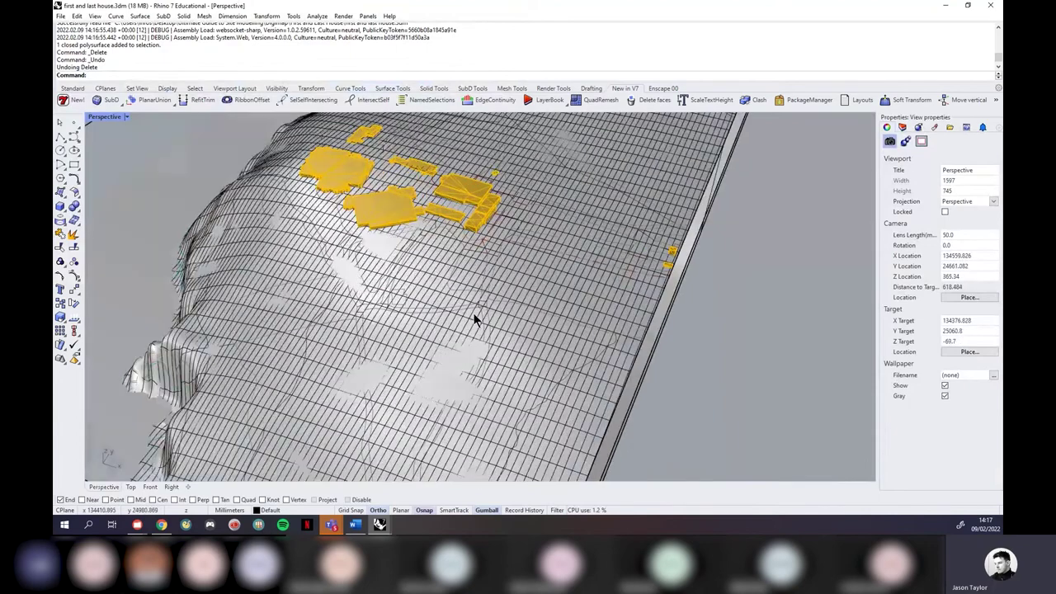
scroll(475, 319, "up", 3)
right_click_drag(366, 280, 606, 360)
left_click(565, 374)
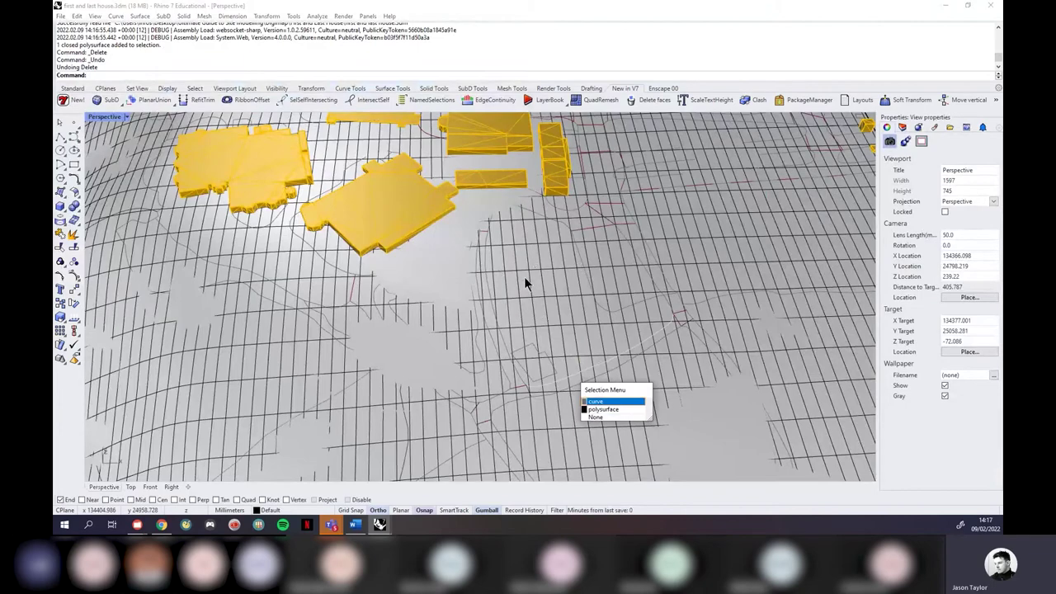
key("Escape")
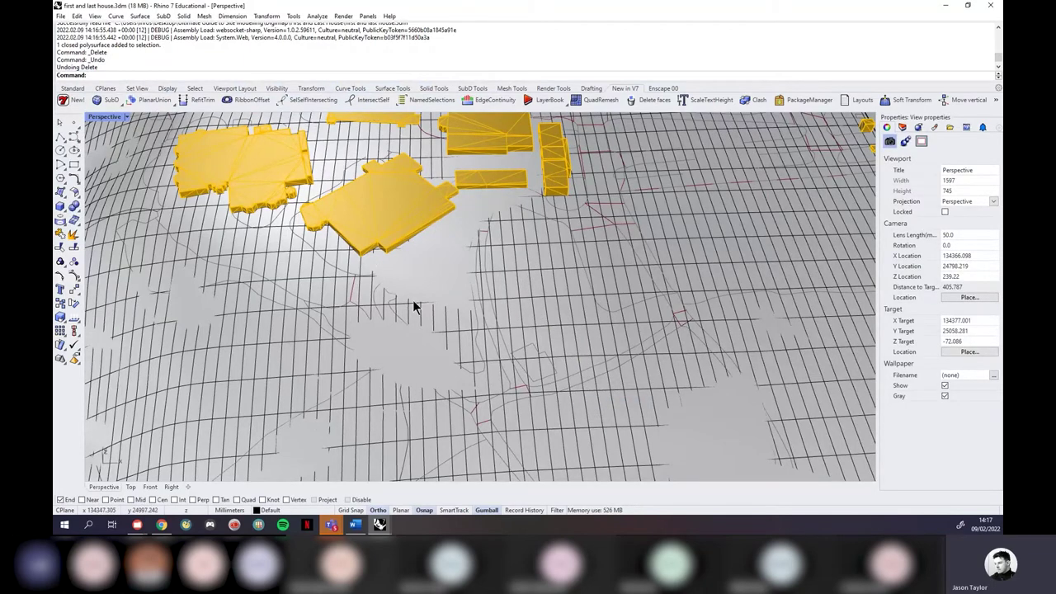
Step: Examine the whole coastal model and the low edge where the cliffs meet the flat sea base
scroll(613, 337, "down", 5)
right_click_drag(613, 338, 608, 316)
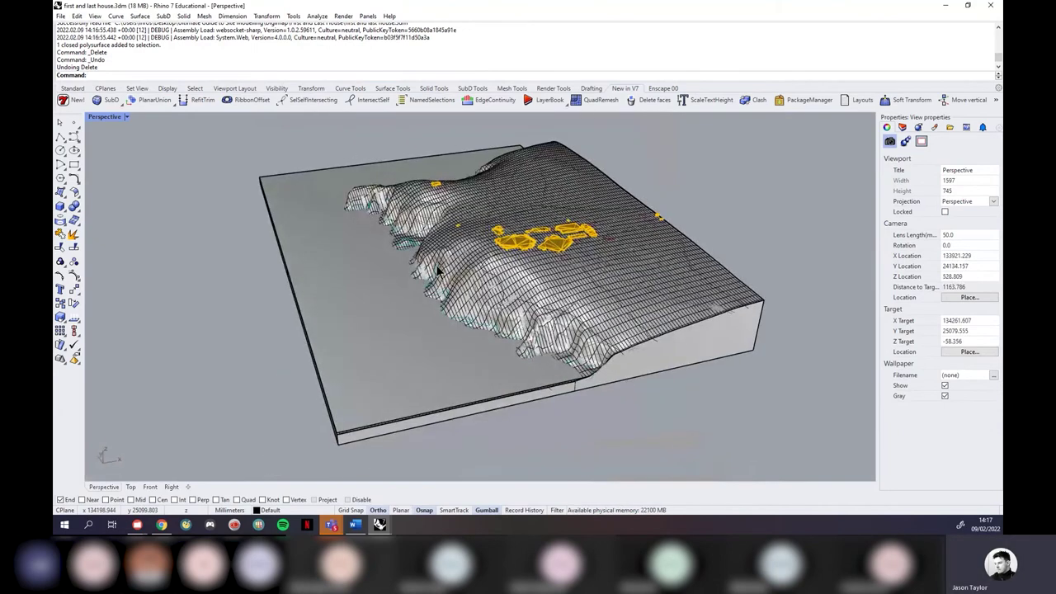
right_click_drag(441, 273, 444, 248)
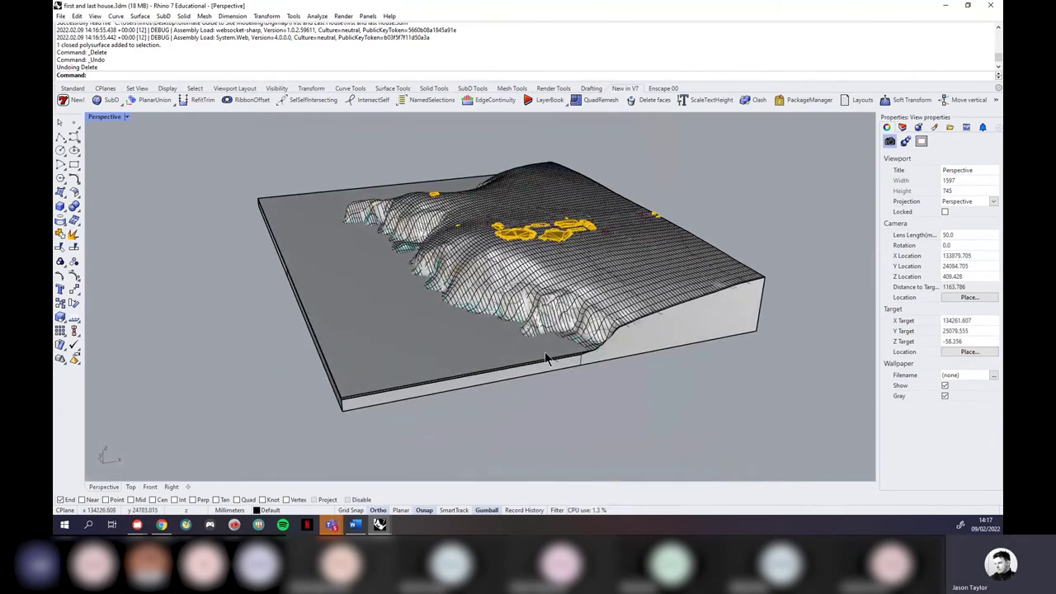
scroll(624, 363, "up", 1)
right_click_drag(624, 360, 540, 298)
scroll(596, 325, "down", 1)
scroll(596, 325, "up", 3)
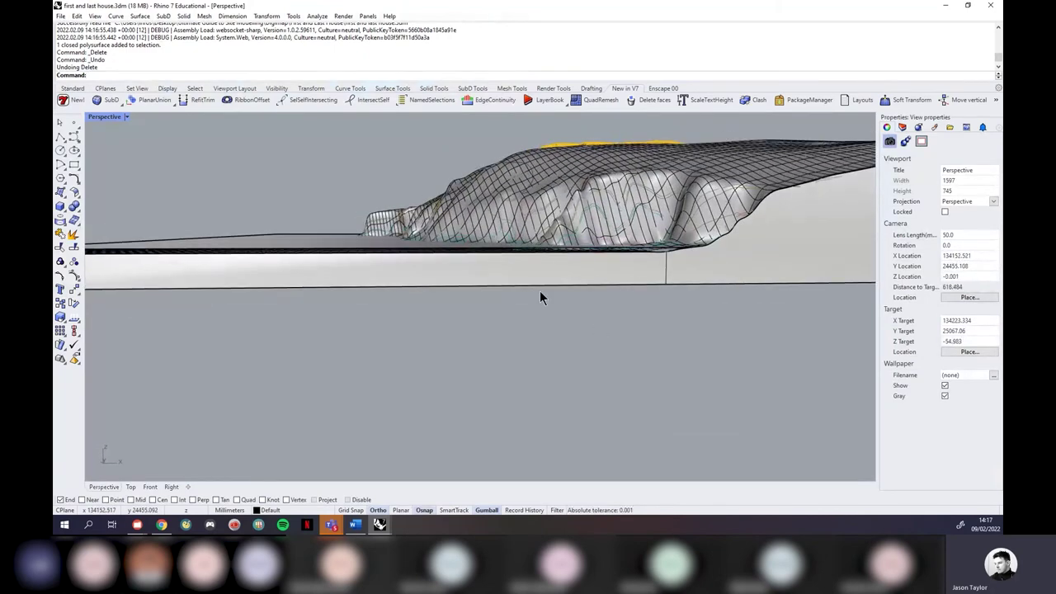
scroll(649, 260, "up", 2)
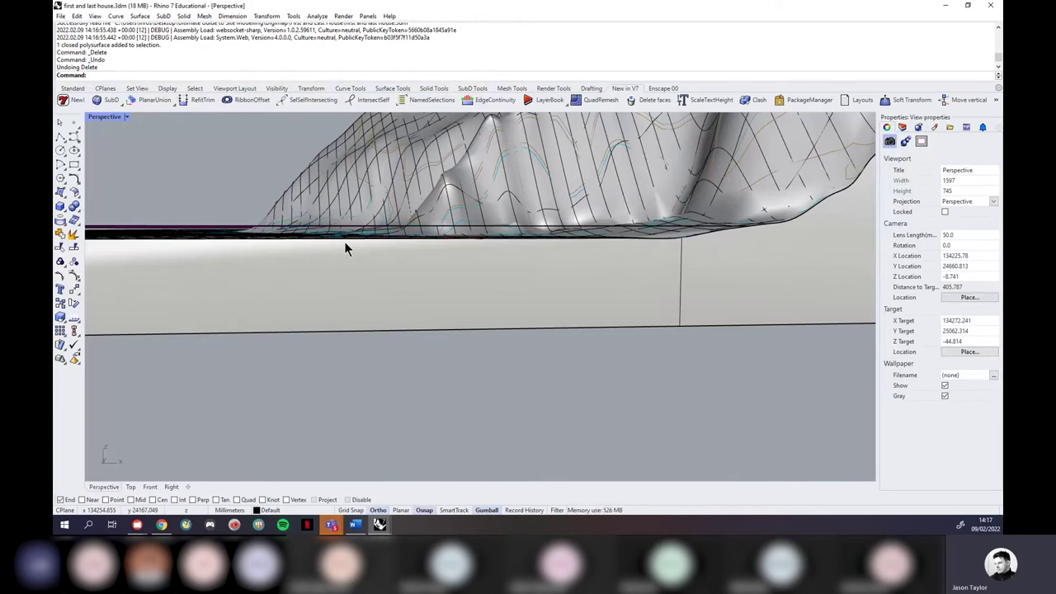
scroll(433, 200, "down", 3)
right_click_drag(433, 200, 405, 332)
scroll(405, 332, "down", 3)
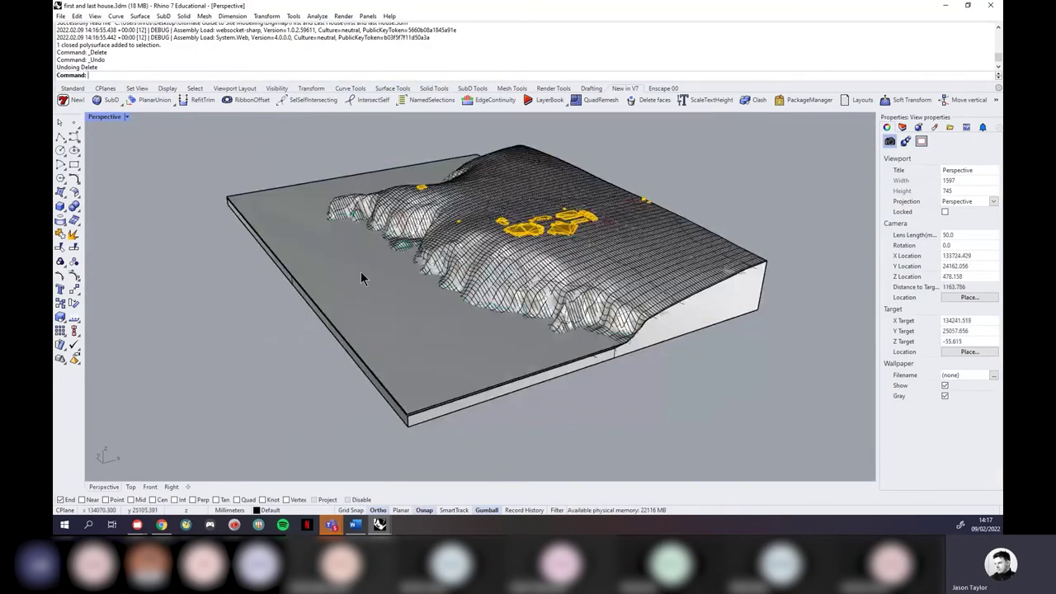
Step: Switch to Chrome and open Marine Data Download from Digimap's Marine collection
left_click(163, 525)
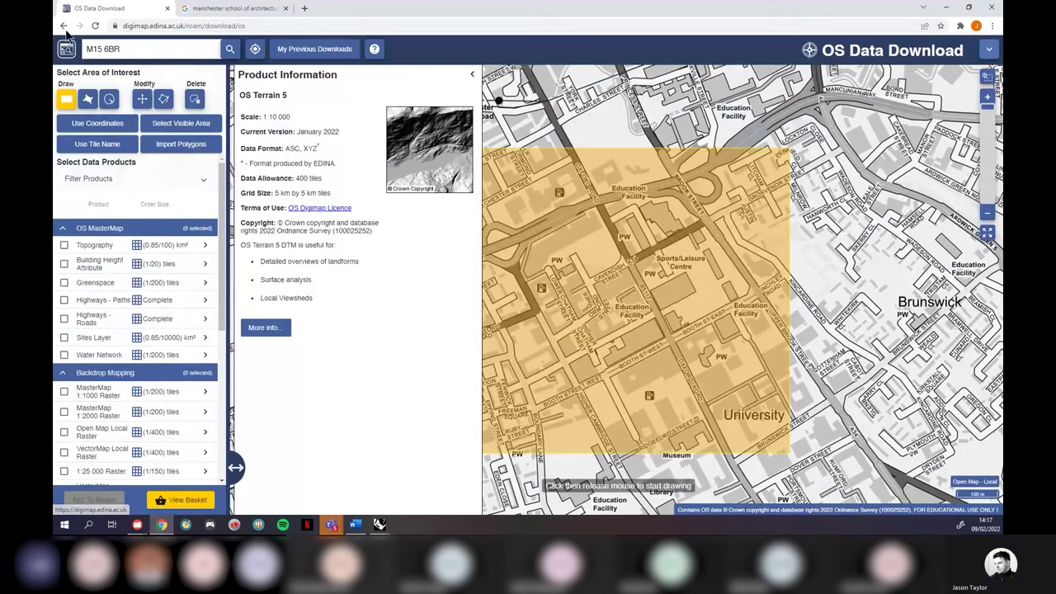
left_click(64, 25)
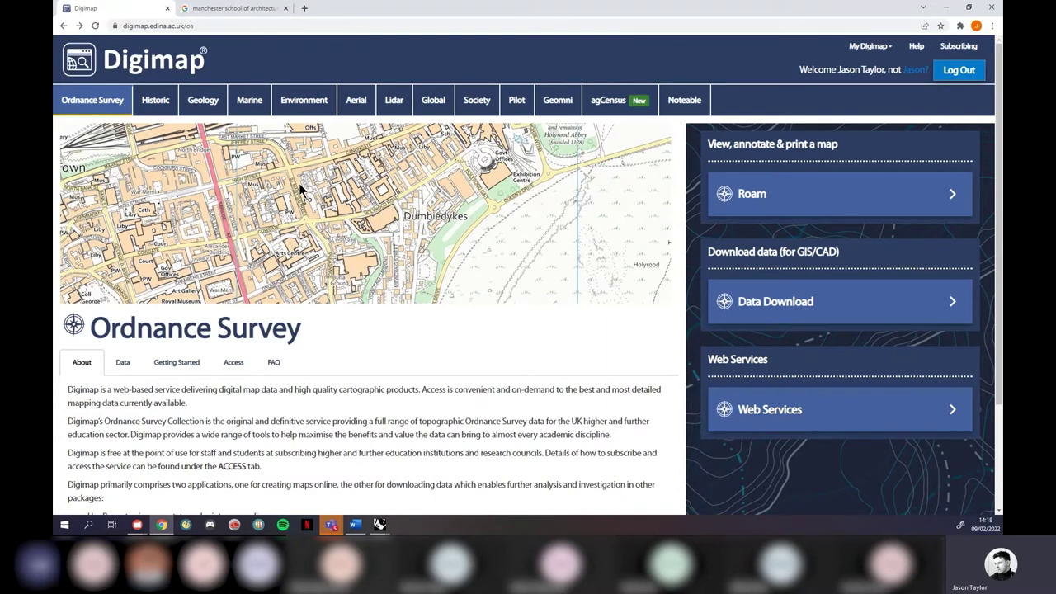
left_click(253, 112)
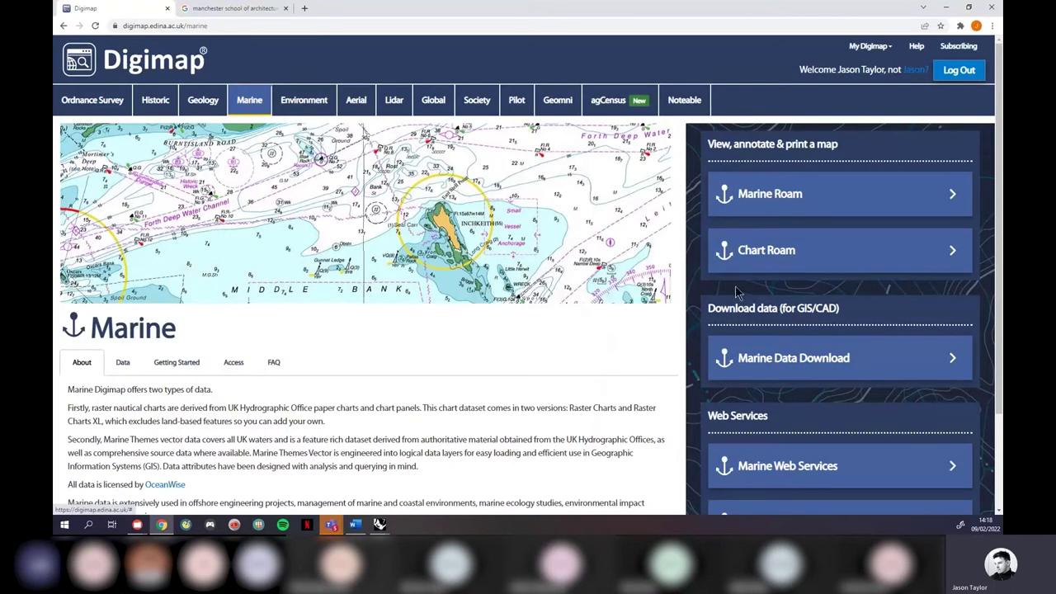
left_click(807, 362)
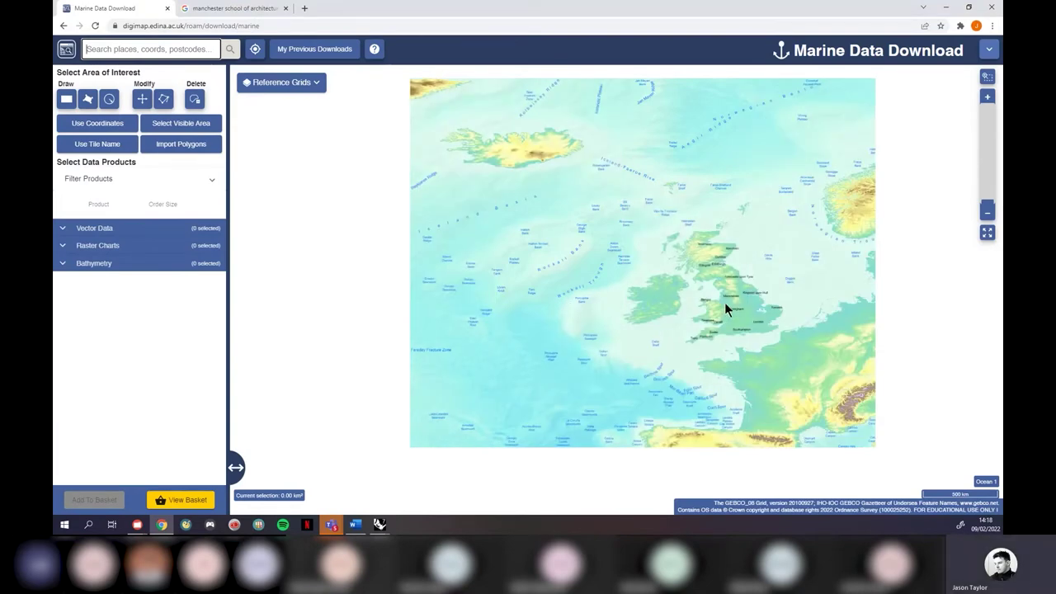
Step: Draw a rectangular area of interest of about 2,062 km² around Liverpool, Birkenhead and the adjoining bay
scroll(726, 309, "up", 5)
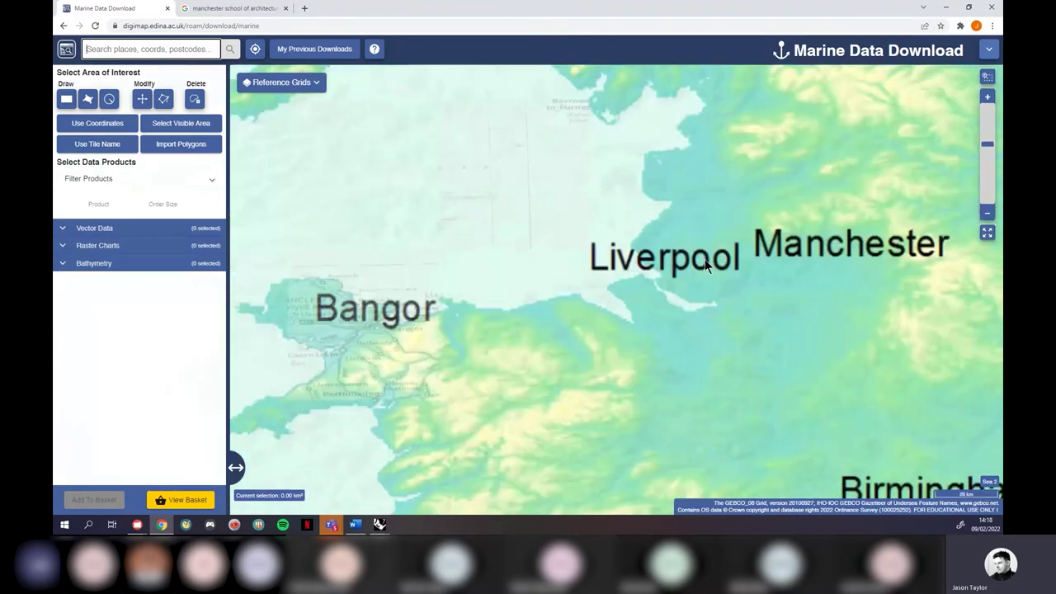
scroll(705, 264, "up", 3)
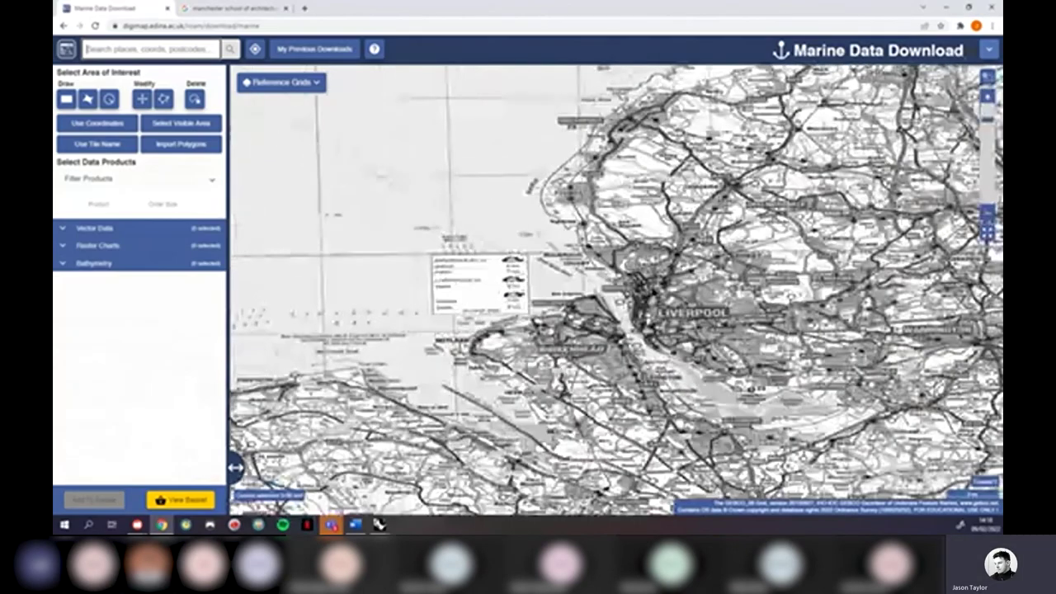
left_click_drag(526, 484, 534, 436)
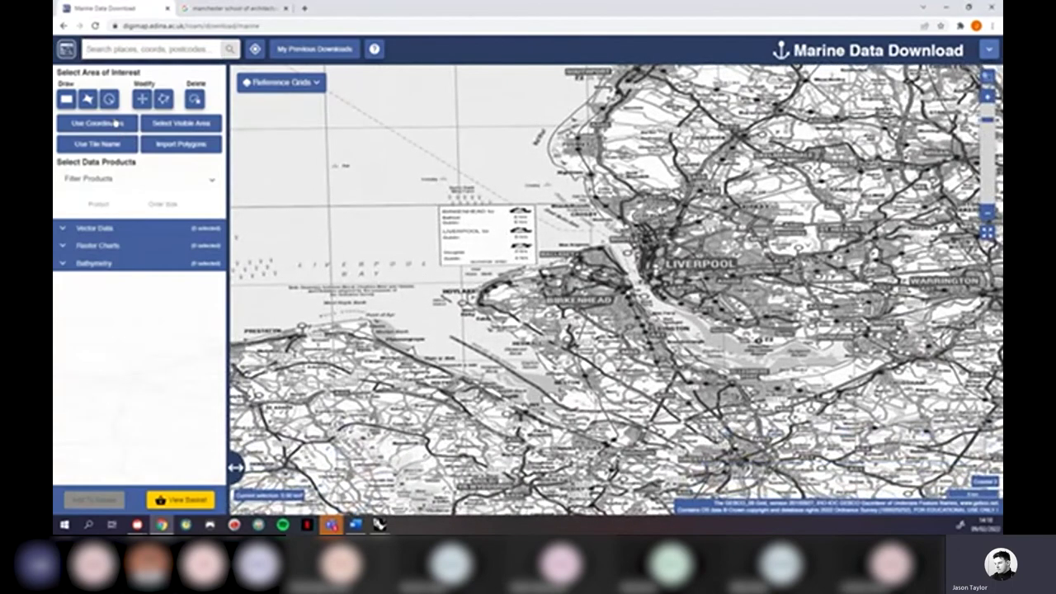
left_click(87, 99)
left_click(307, 115)
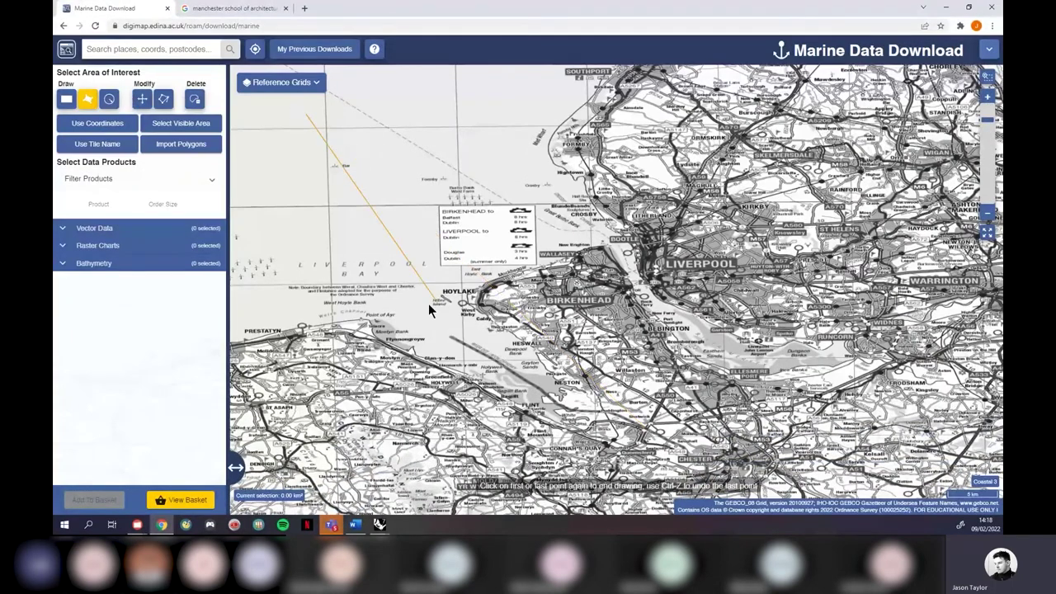
left_click(66, 99)
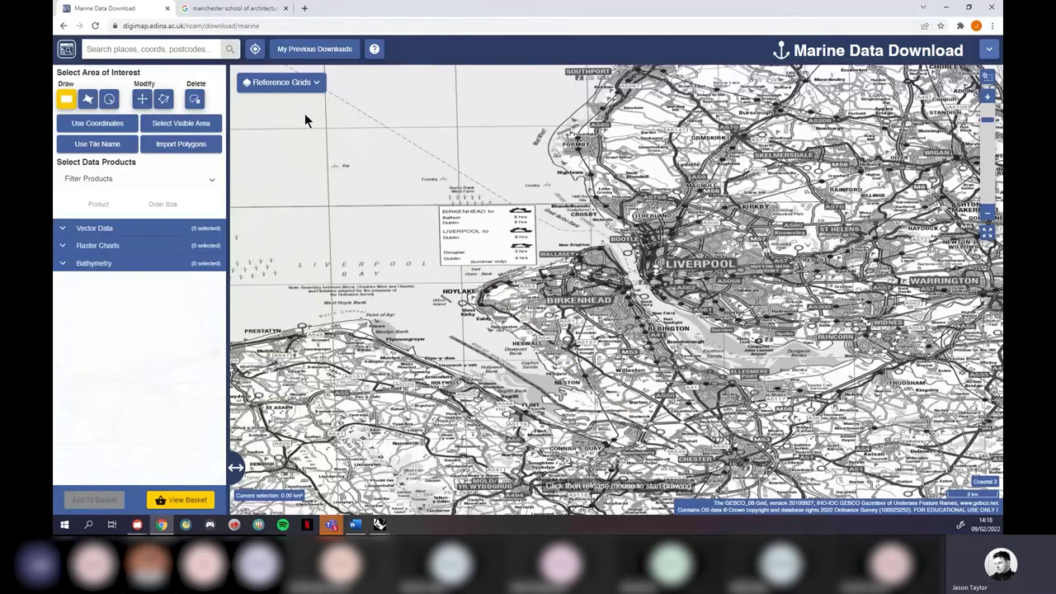
left_click(304, 113)
left_click(885, 479)
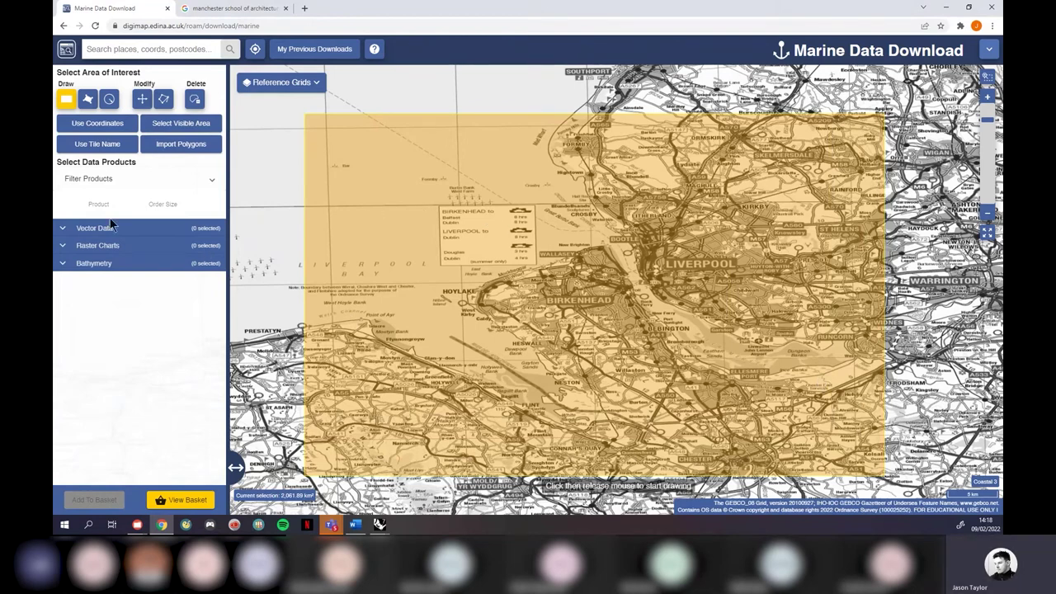
Step: Read the product information for Marine Themes Vector and Raster Charts
left_click(66, 232)
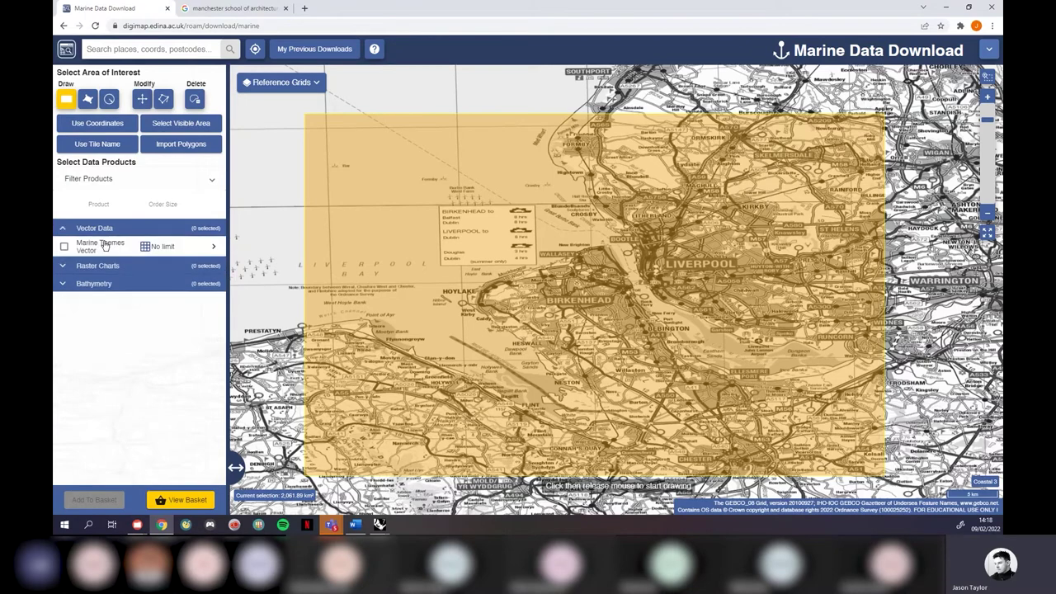
left_click(213, 246)
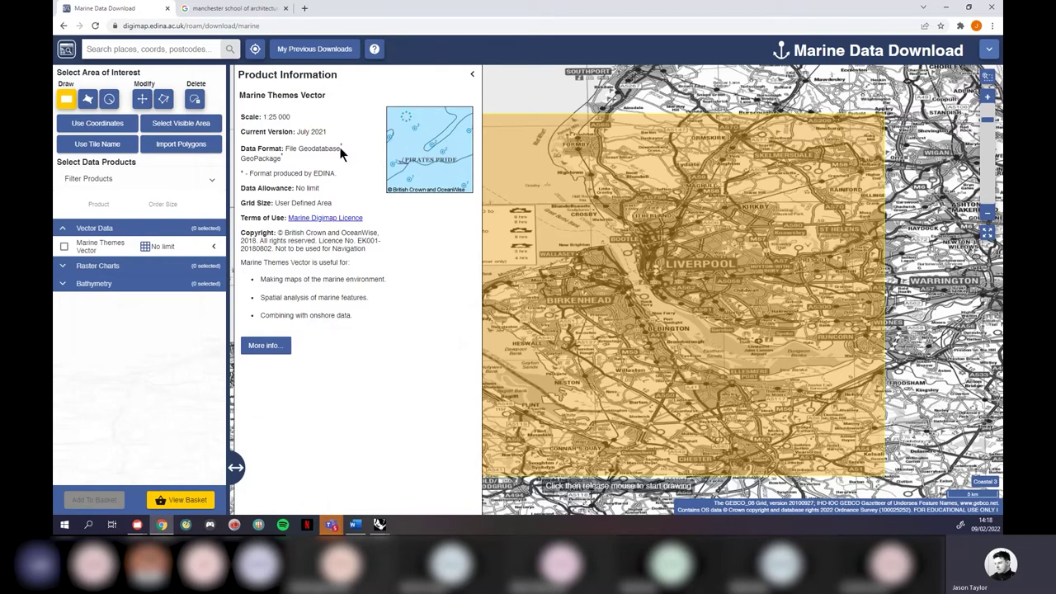
left_click(66, 229)
left_click(66, 246)
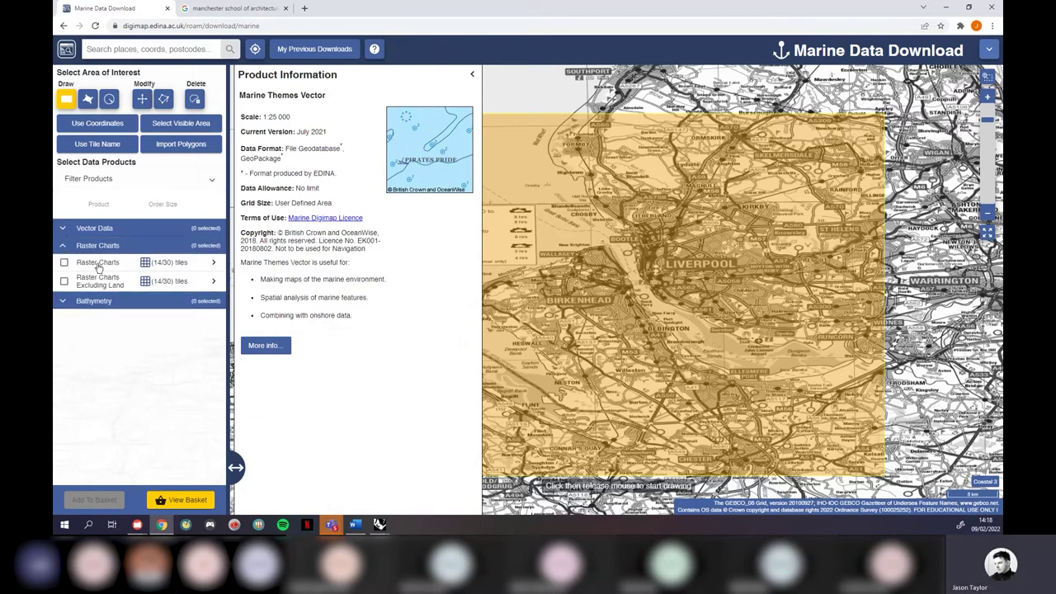
left_click(212, 262)
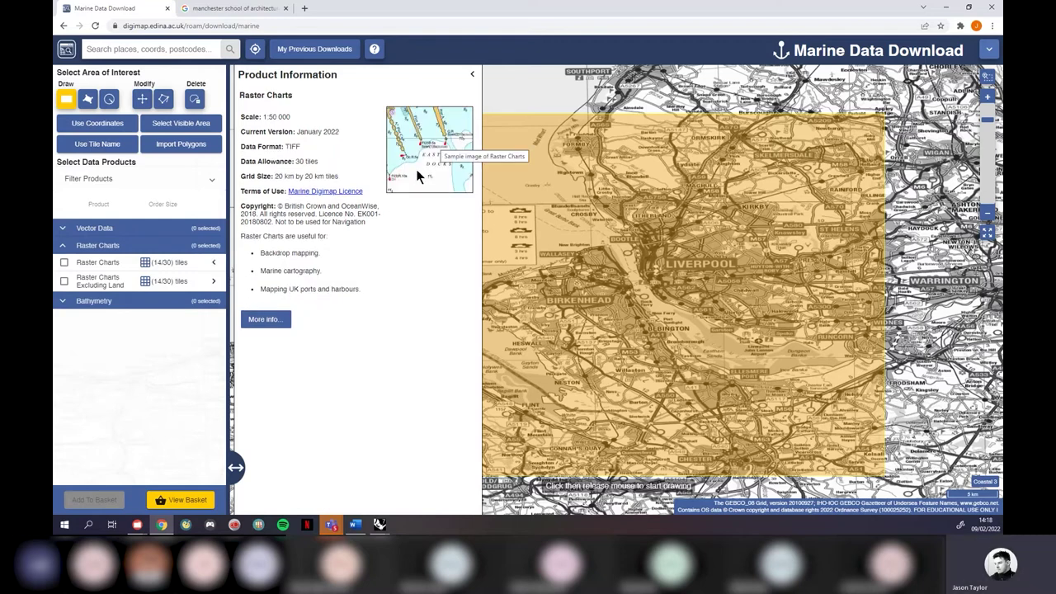
left_click(65, 248)
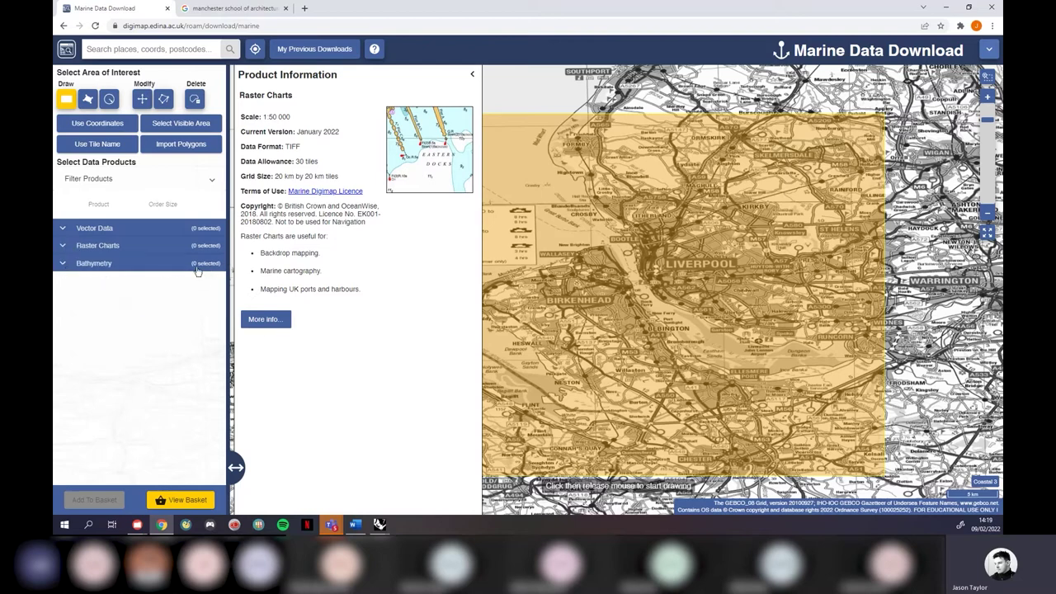
Step: Compare the product information of the Marine DEM 1 Arc Second and 6 Arc Second bathymetry datasets
left_click(215, 282)
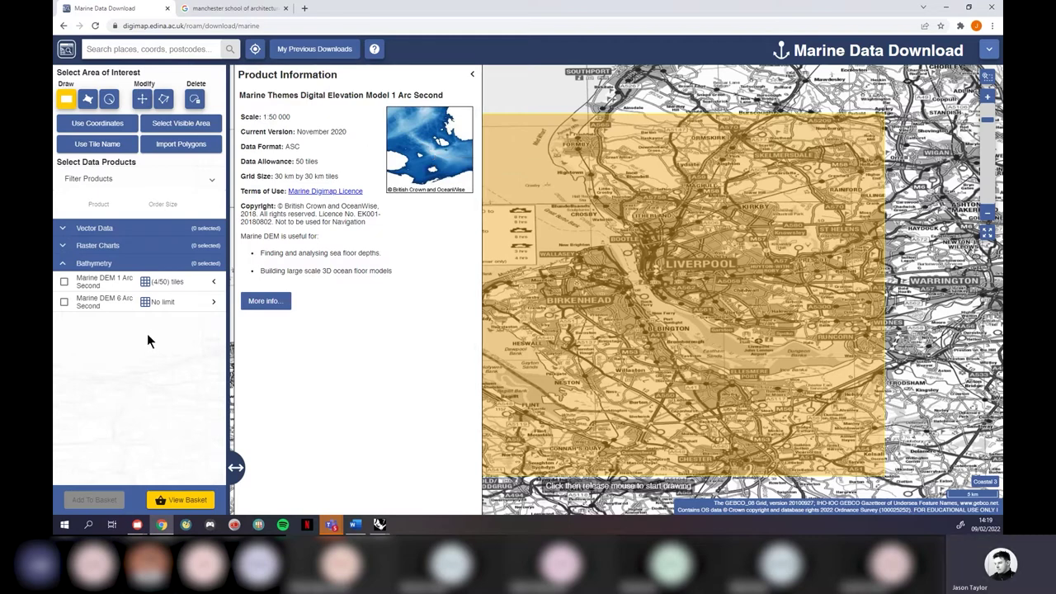
left_click(212, 304)
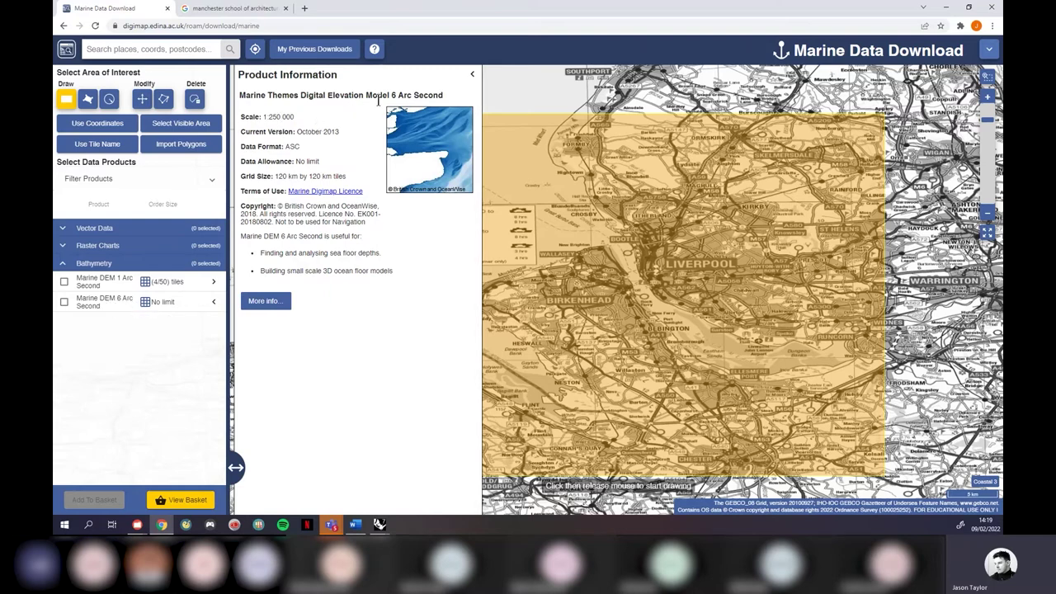
left_click_drag(263, 116, 281, 116)
left_click(213, 281)
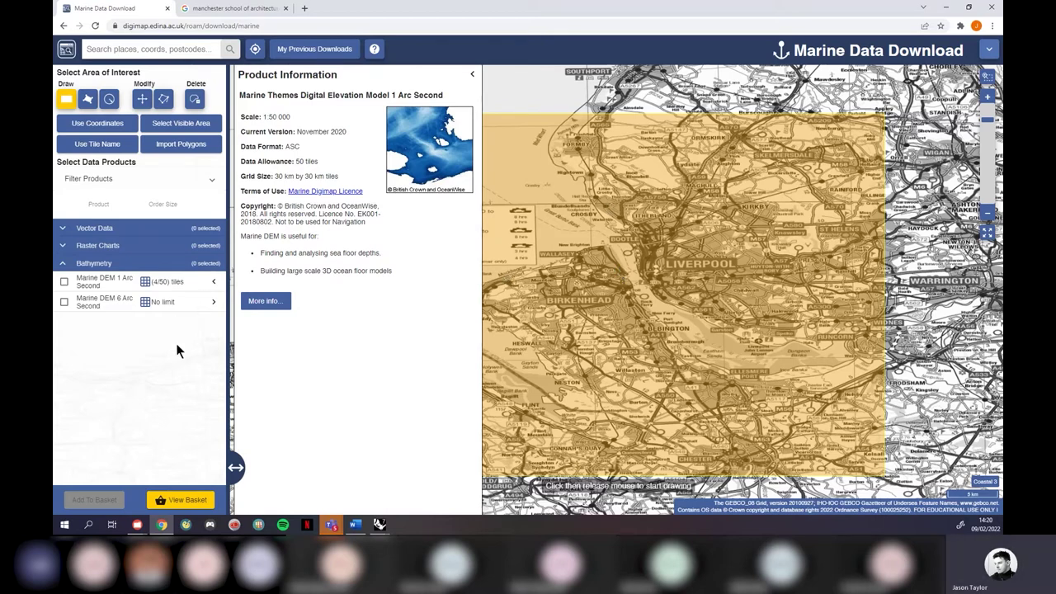
Step: Add Marine DEM 1 Arc Second to the basket, check its available versions and close the basket without requesting the download
left_click(64, 282)
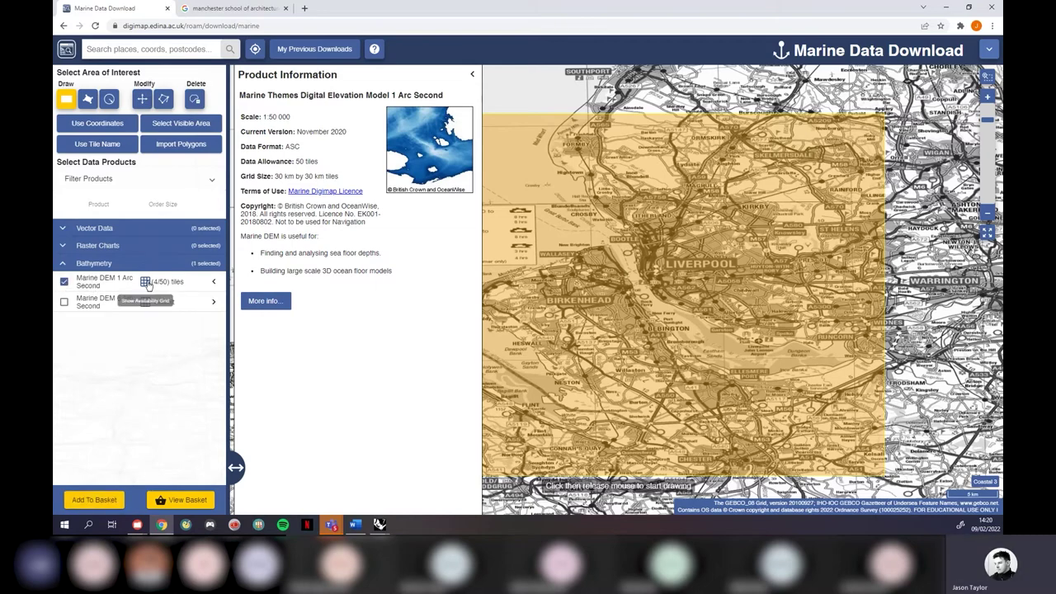
left_click(102, 499)
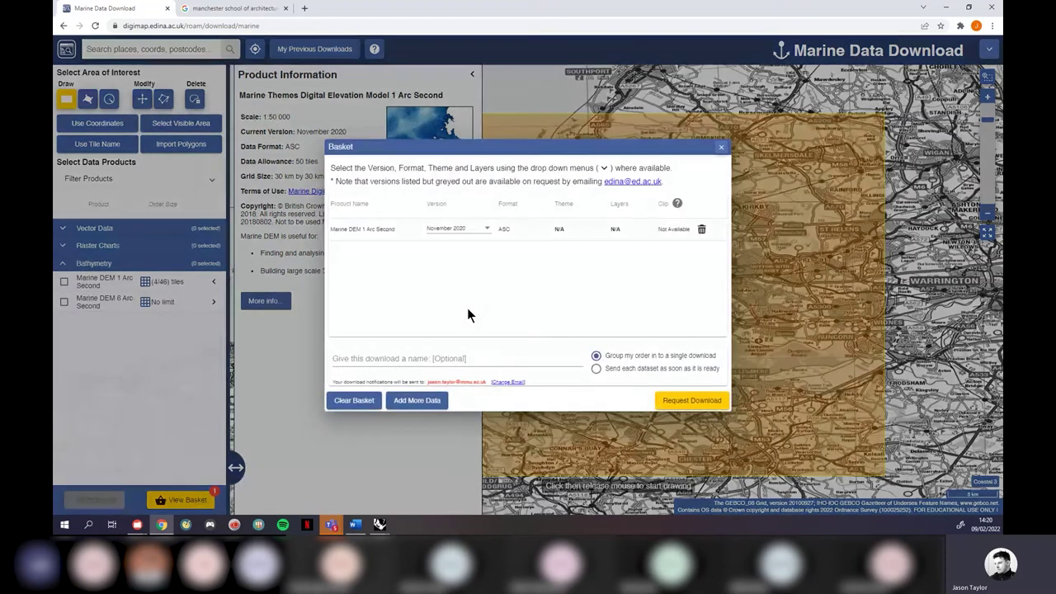
left_click(486, 229)
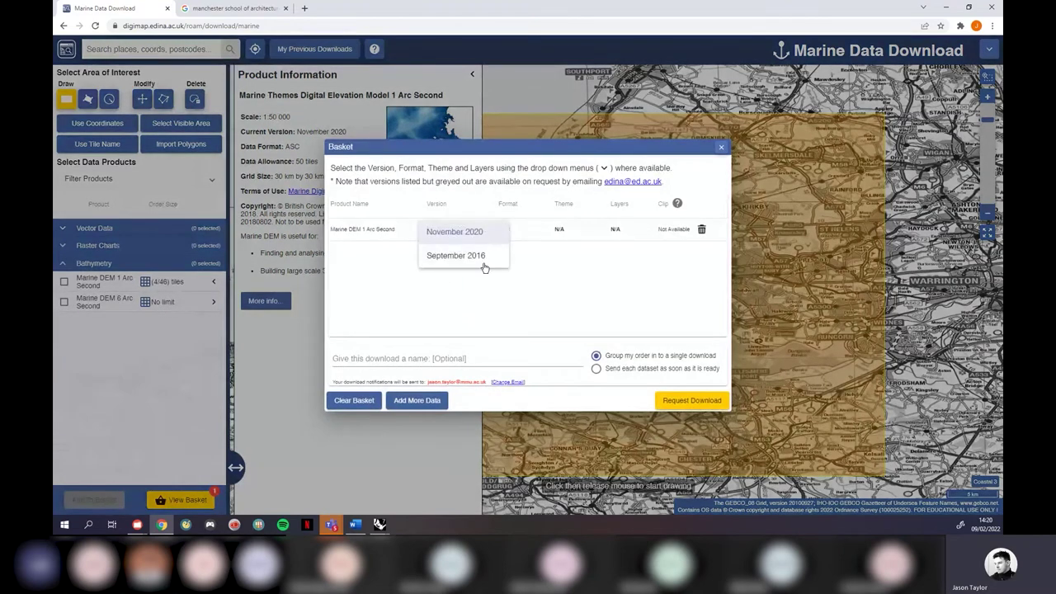
left_click(475, 302)
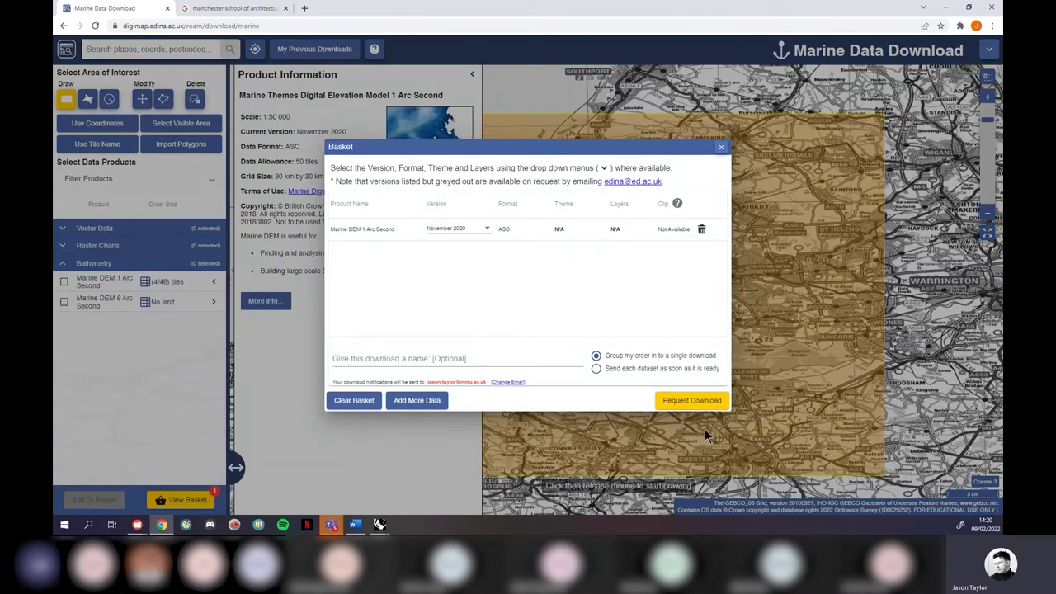
left_click(722, 149)
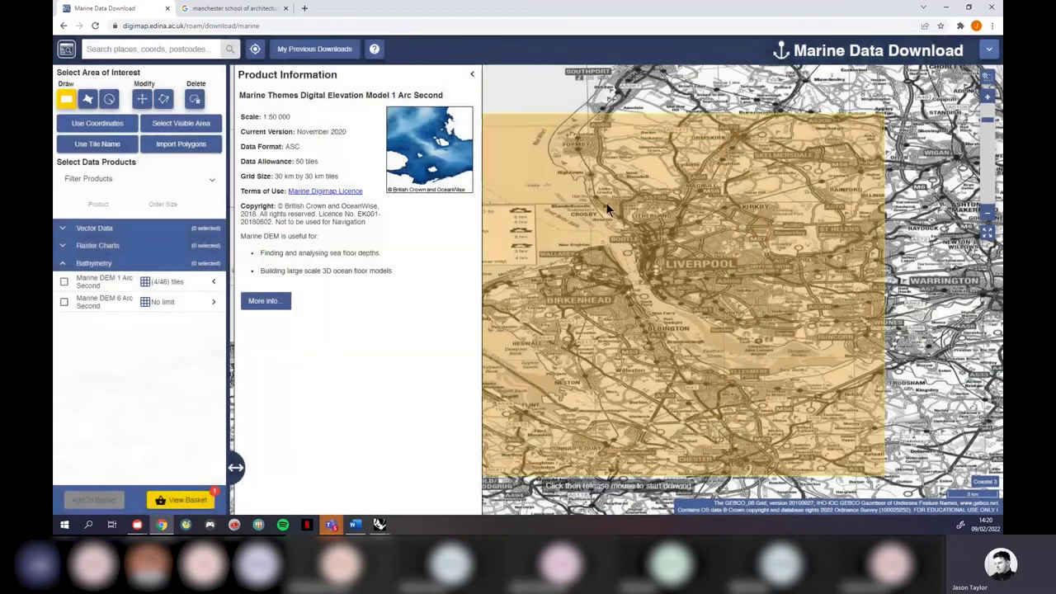
Step: Close first and last house.3dm in Rhino without saving and return to the MSA Workshop.3dm model
left_click(945, 8)
left_click(990, 6)
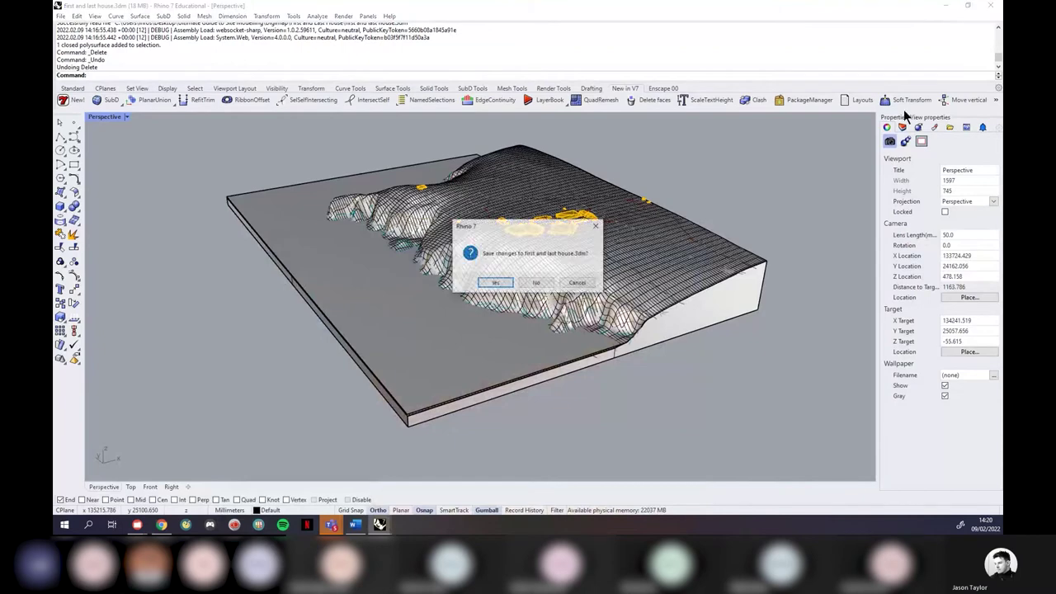
left_click(537, 283)
left_click(380, 525)
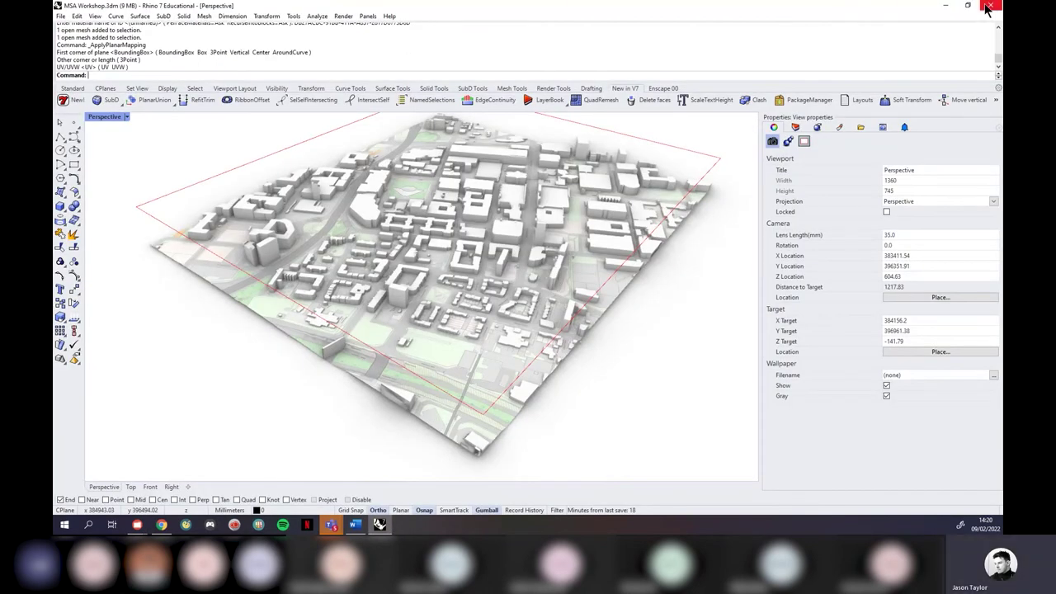
Step: Close the MSA Workshop.3dm model in Rhino and dismiss the unnamed Grasshopper document without saving it
left_click(988, 6)
left_click(491, 283)
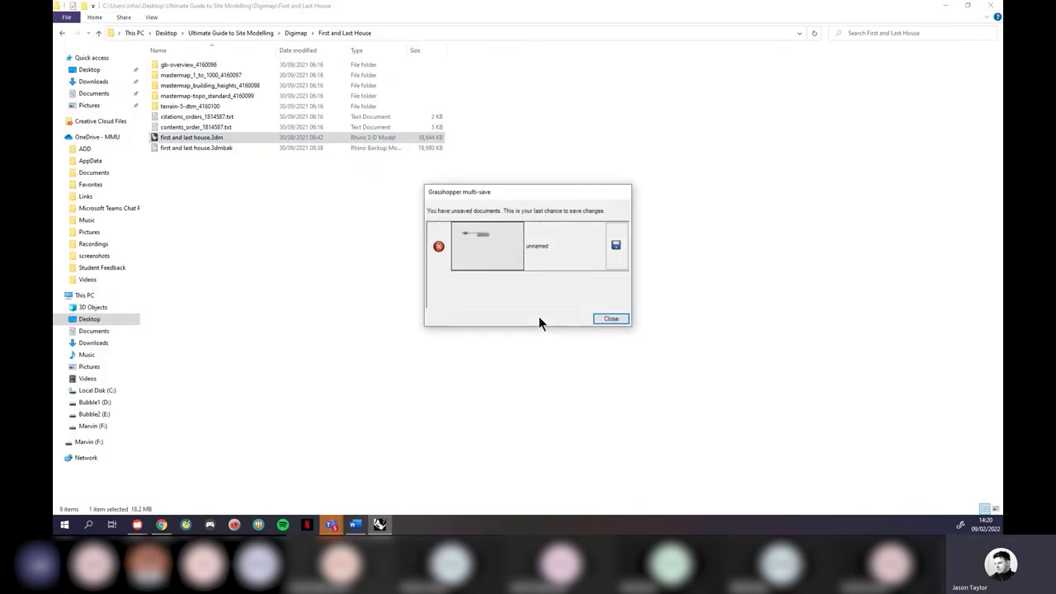
left_click(600, 321)
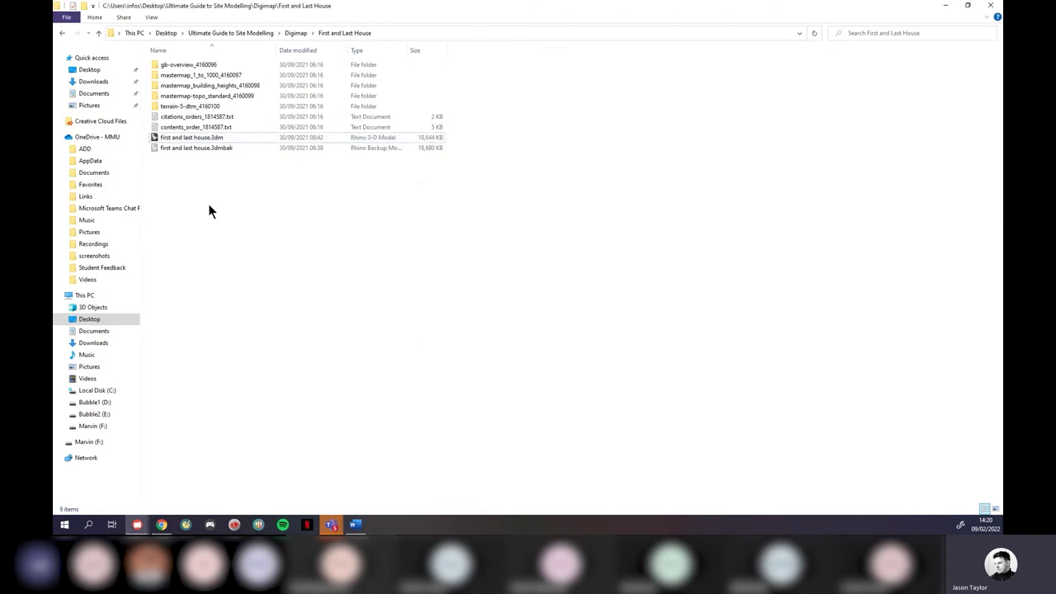
Step: Launch QGIS, maximise its window and minimise the File Explorer window covering it
left_click(85, 525)
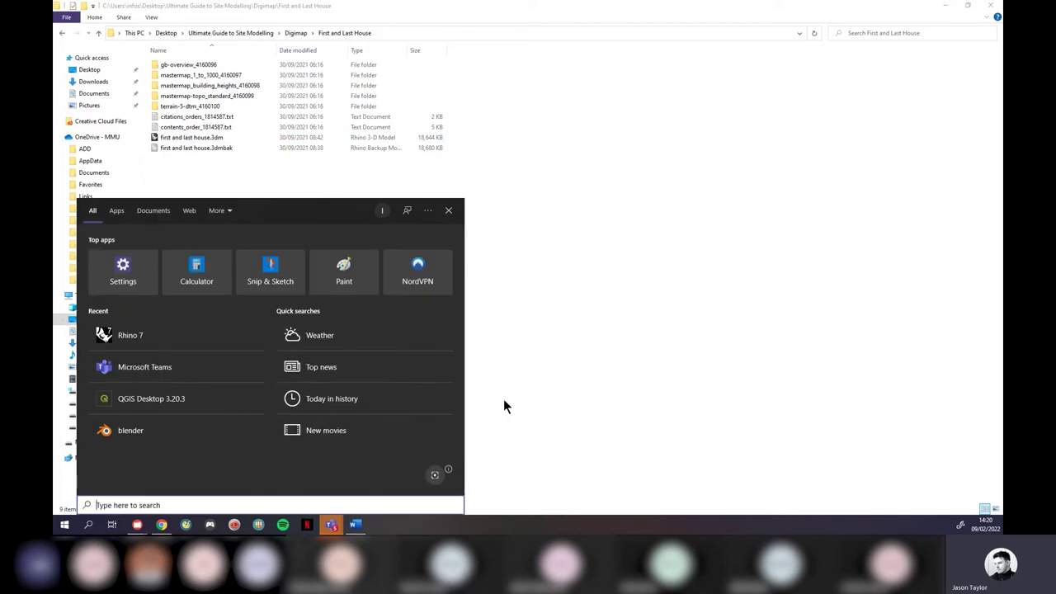
type("qgis")
key("Return")
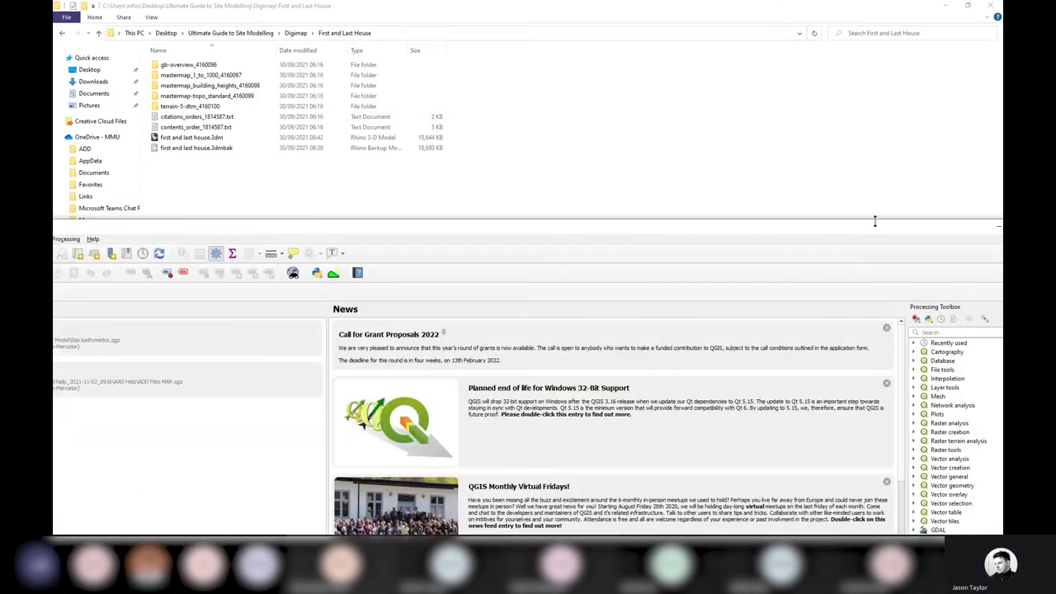
left_click_drag(873, 223, 728, 217)
left_click(871, 220)
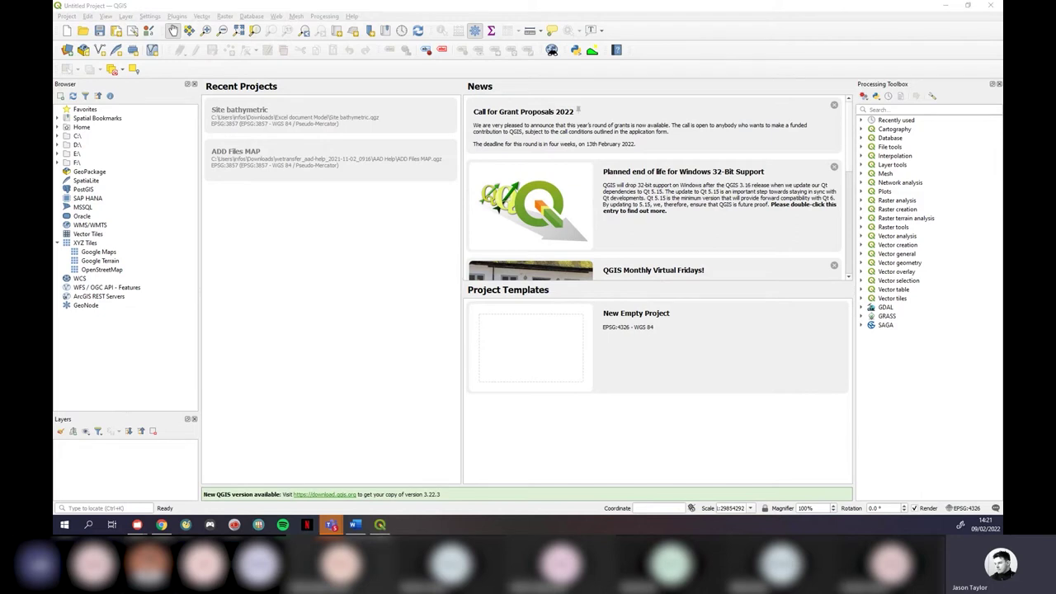
key("alt+Tab")
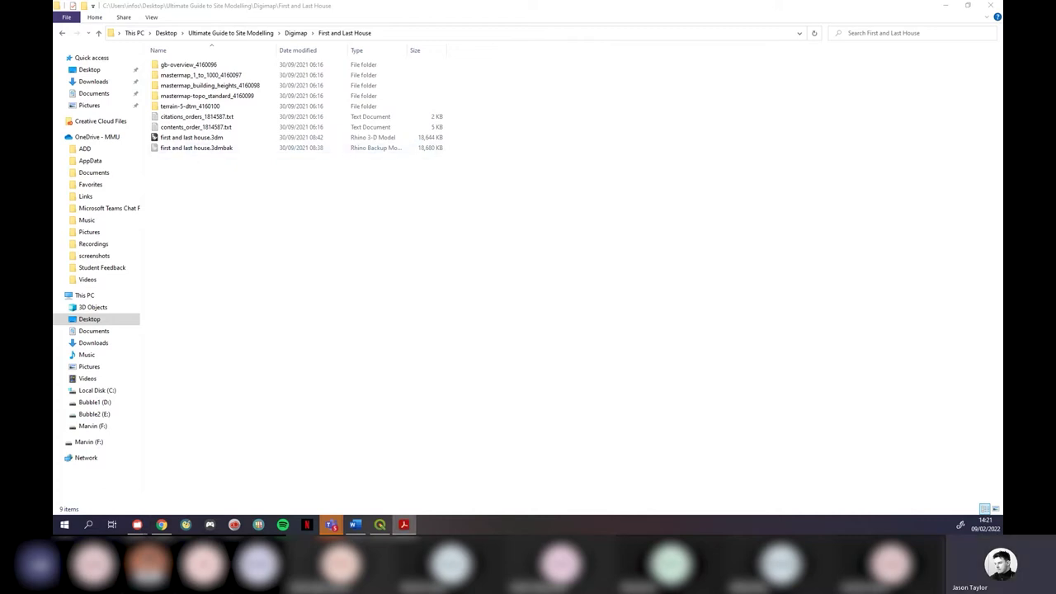
left_click(944, 8)
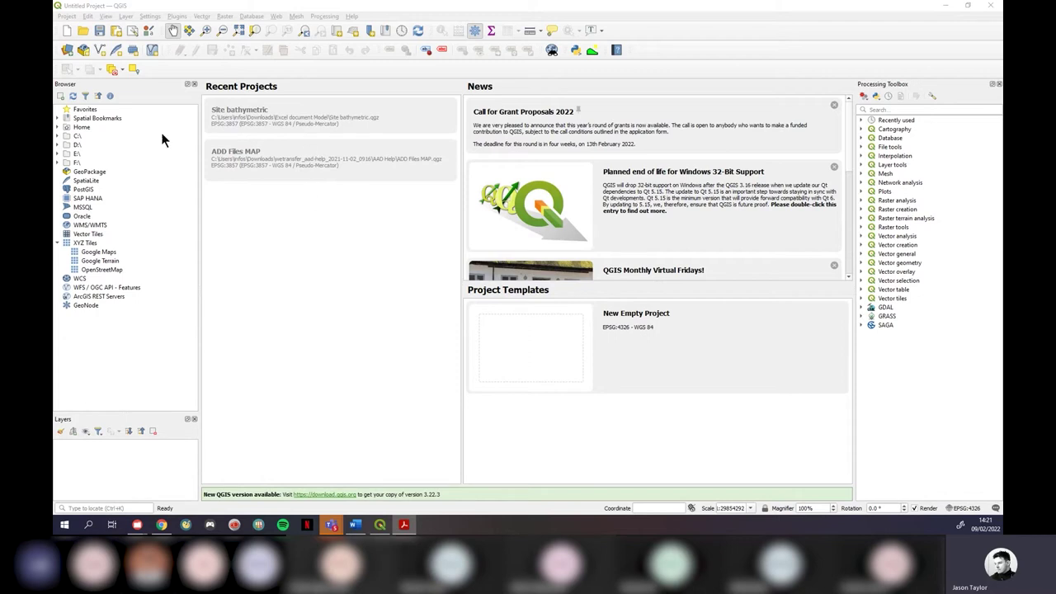
Step: Search the QGIS plugin manager for "profile", view the Profile tool plugin's details and close the manager
left_click(177, 16)
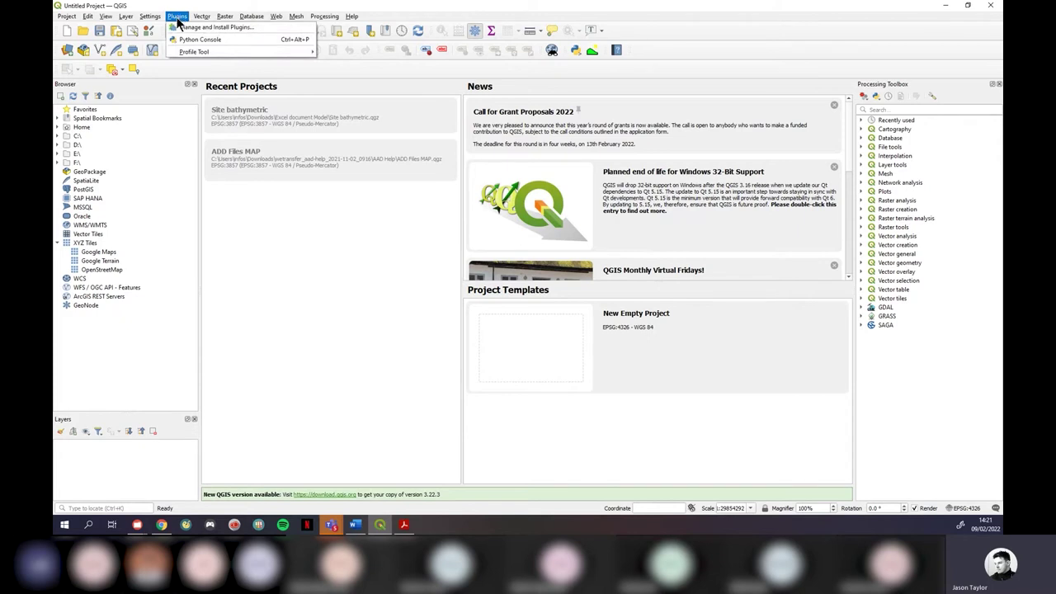
left_click(214, 27)
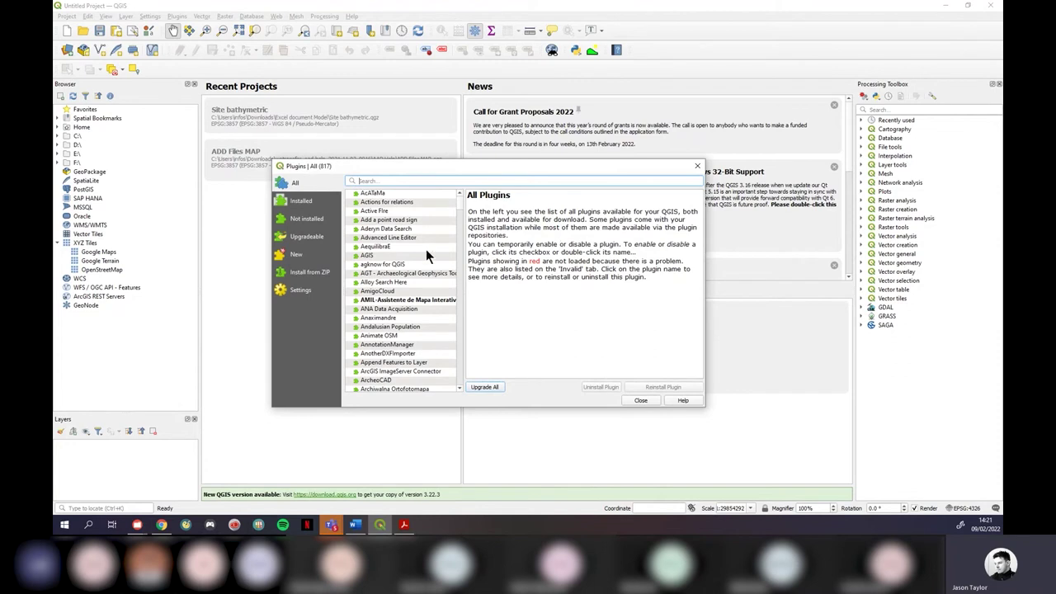
left_click(377, 182)
type("profile")
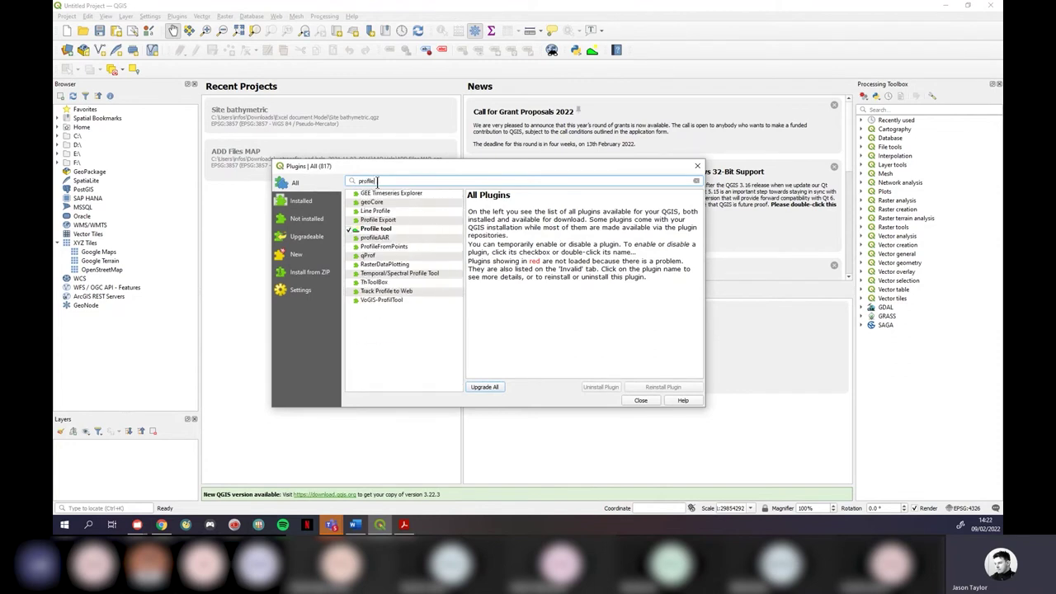
left_click(395, 227)
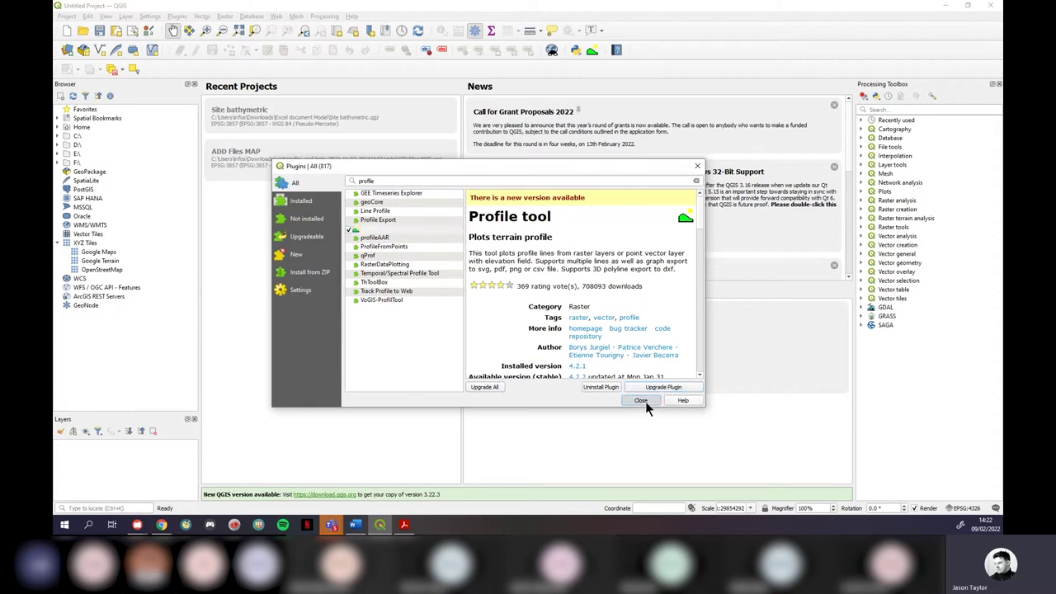
left_click(643, 401)
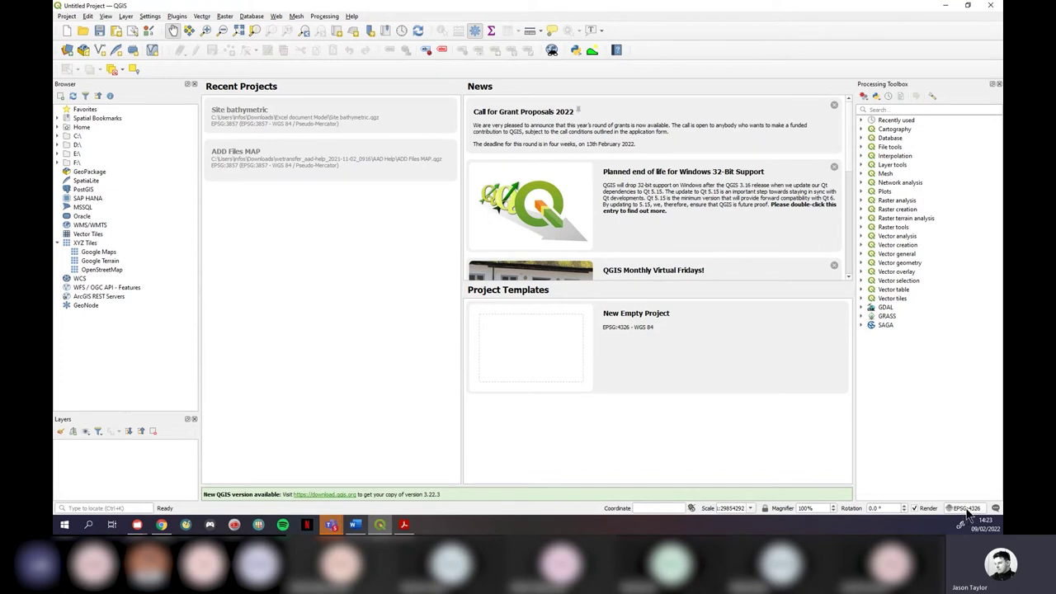
Step: Set the project's coordinate reference system to OSGB36 / British National Grid, EPSG:27700
left_click(967, 508)
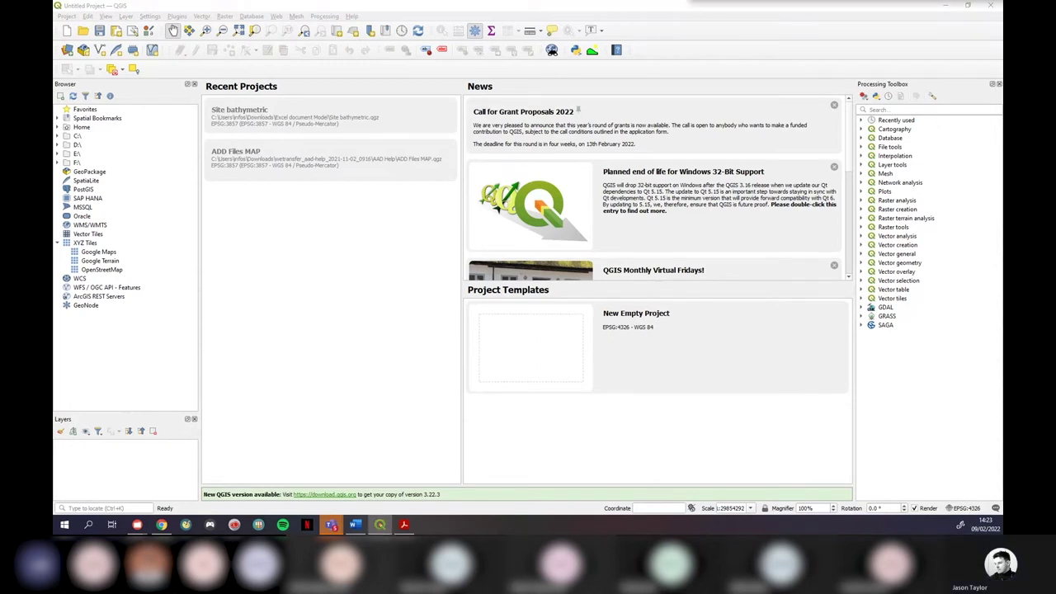
left_click_drag(661, 232, 772, 93)
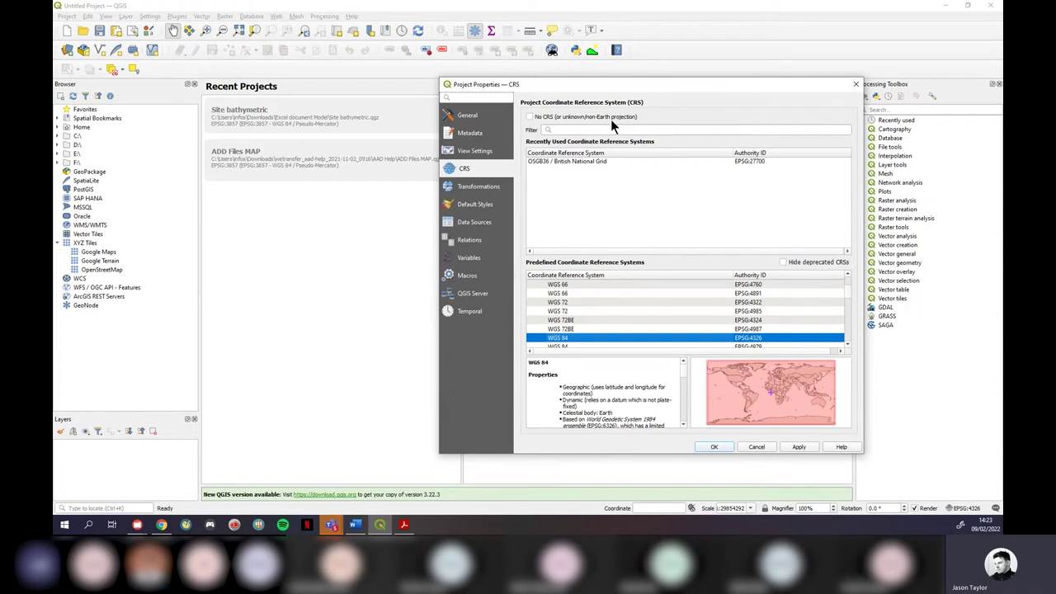
left_click(565, 129)
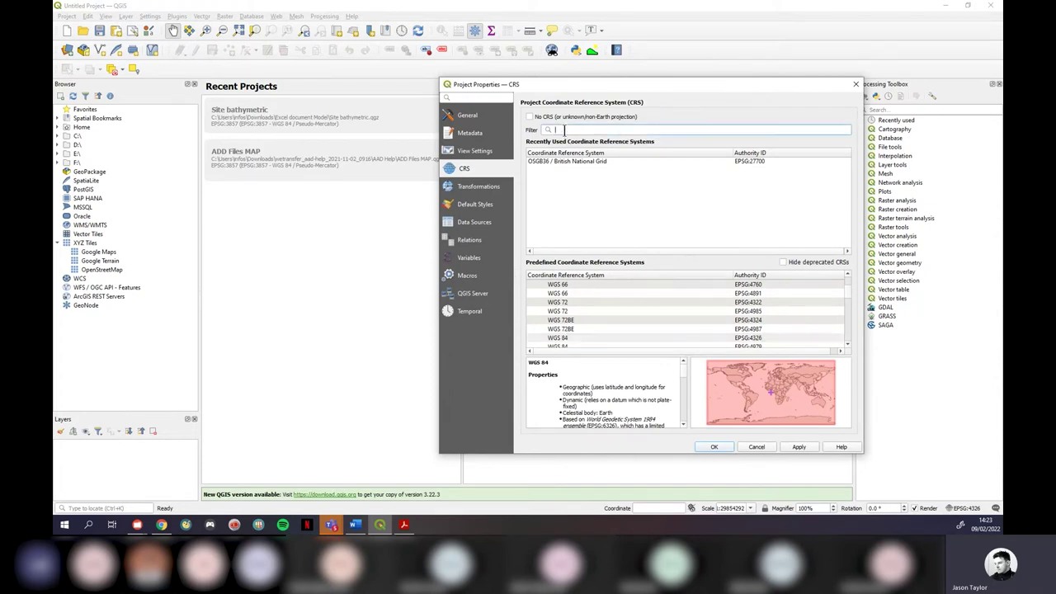
type("british nat")
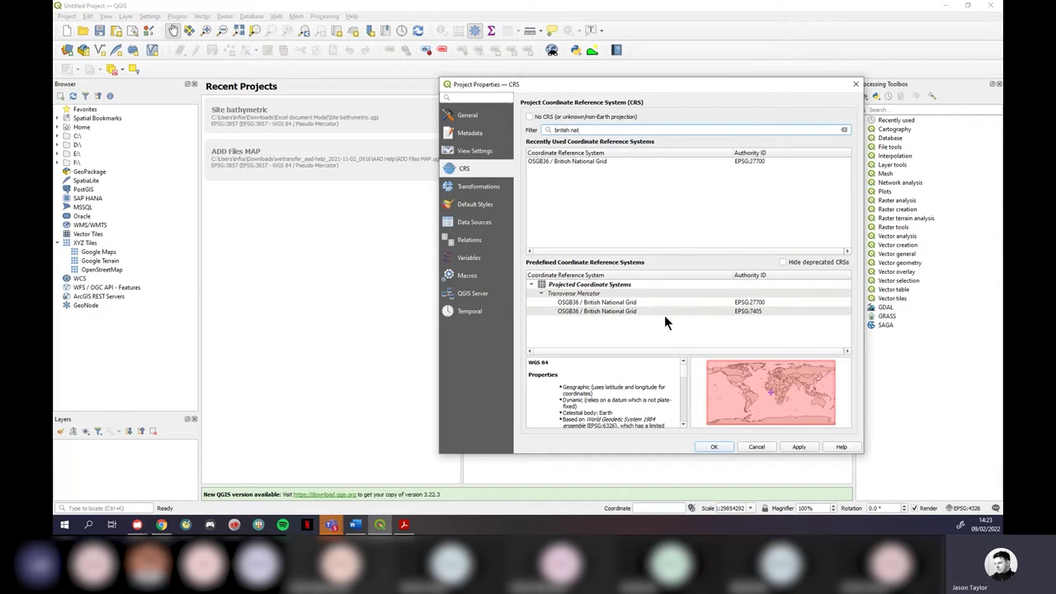
left_click(759, 302)
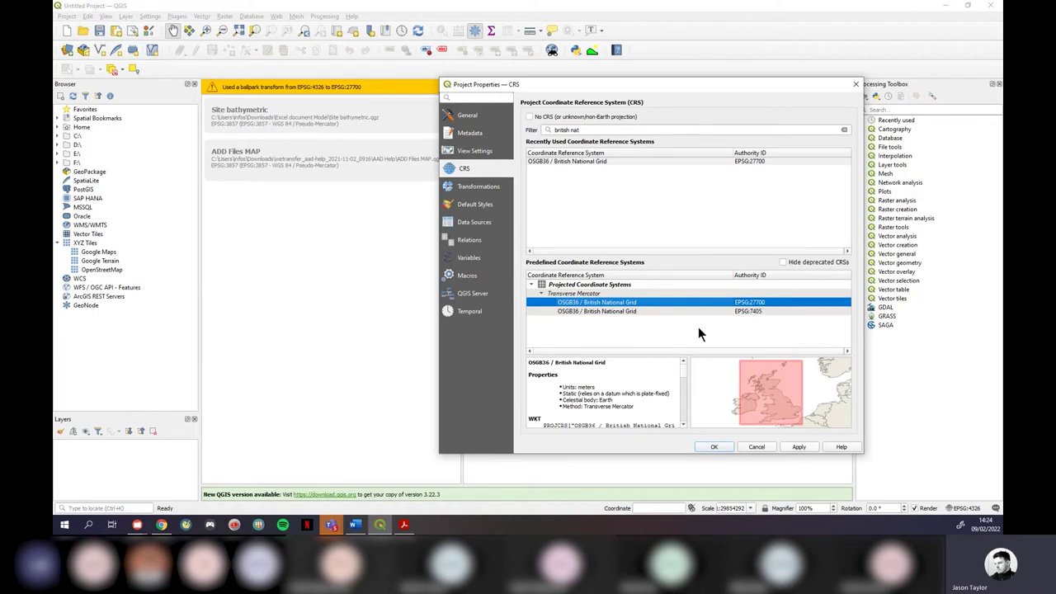
left_click(601, 160)
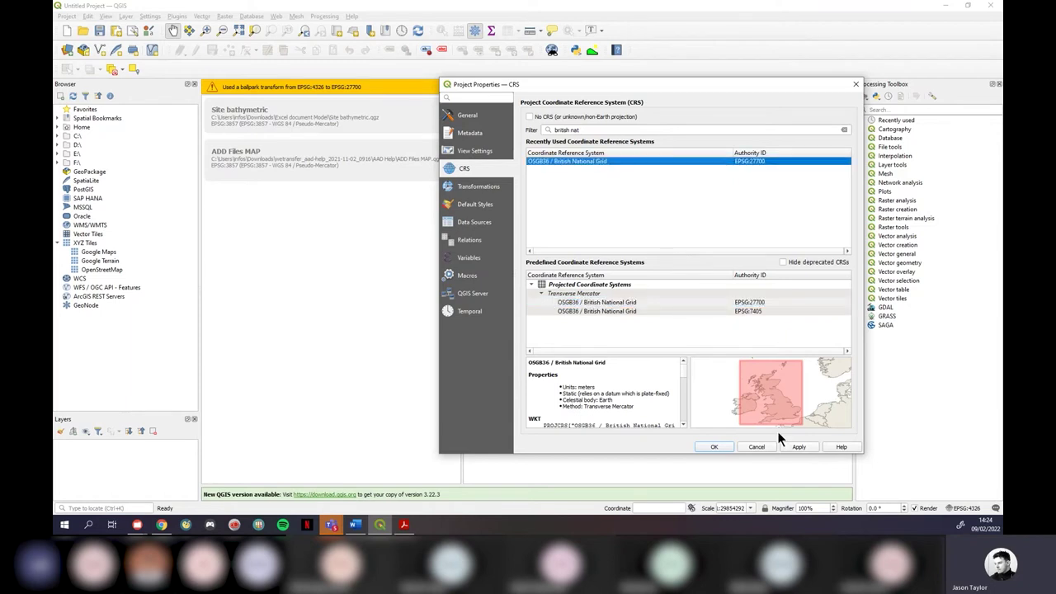
left_click(798, 447)
left_click(714, 447)
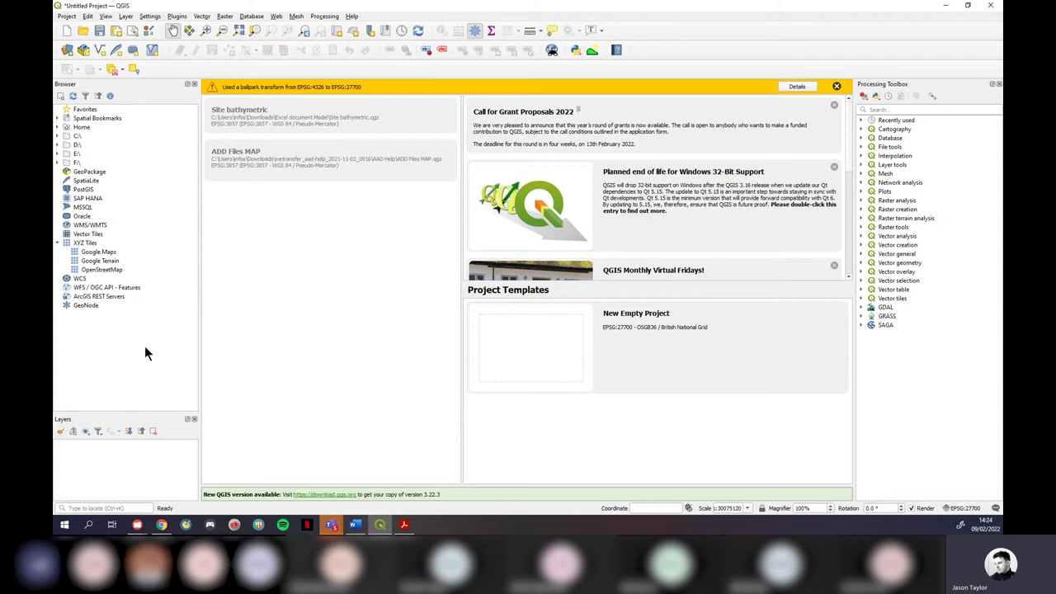
Step: Open a blank new connection form for XYZ Tiles
left_click(99, 253)
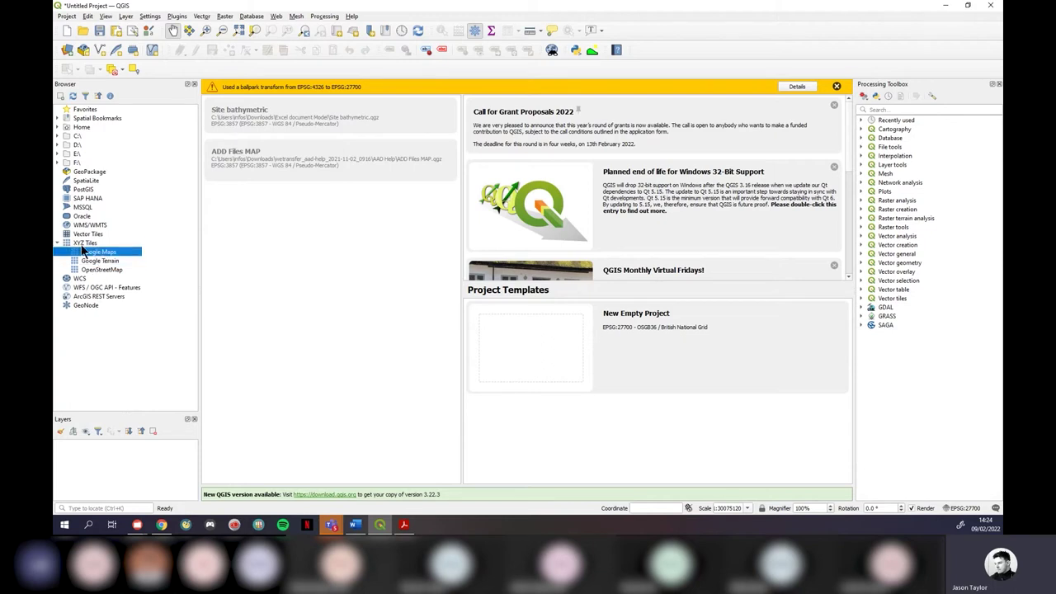
left_click(88, 244)
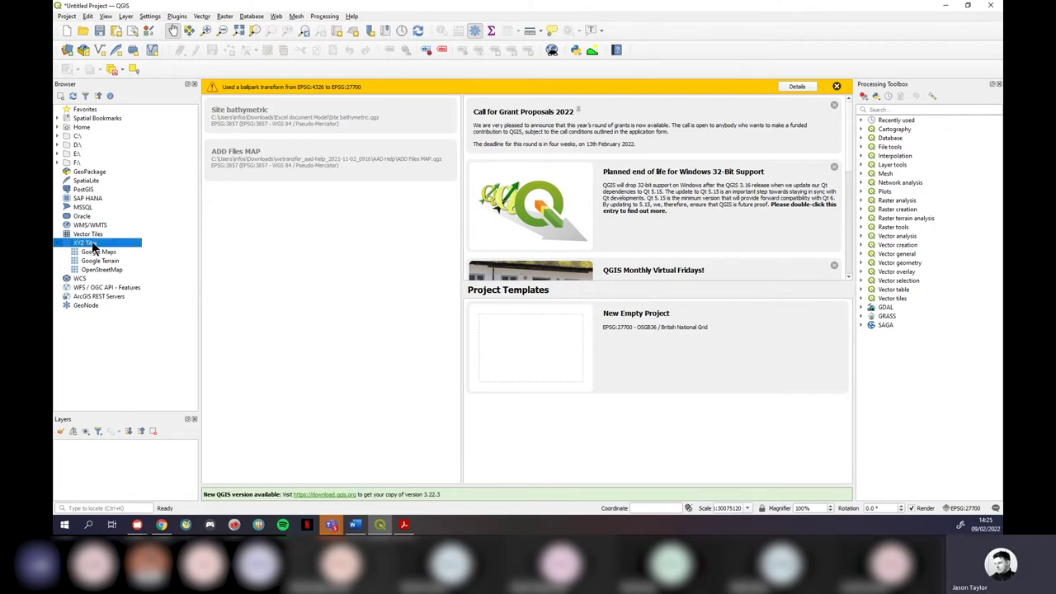
right_click(93, 245)
left_click(121, 246)
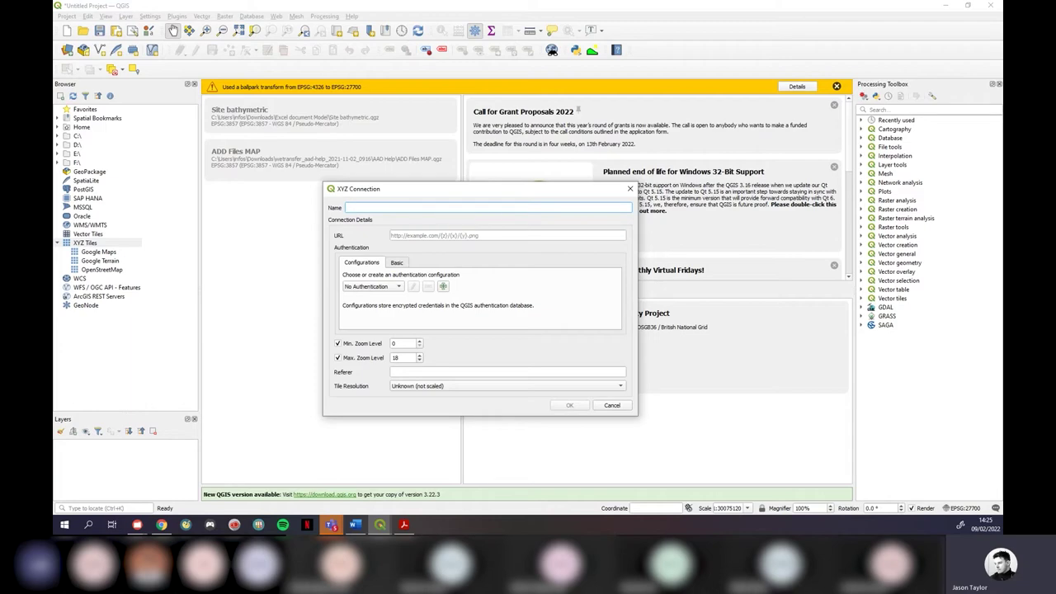
Step: Switch to Chrome, review the Google tile URLs in the geodose.com article, and return to QGIS to close the unused XYZ connection form
key("alt+Tab")
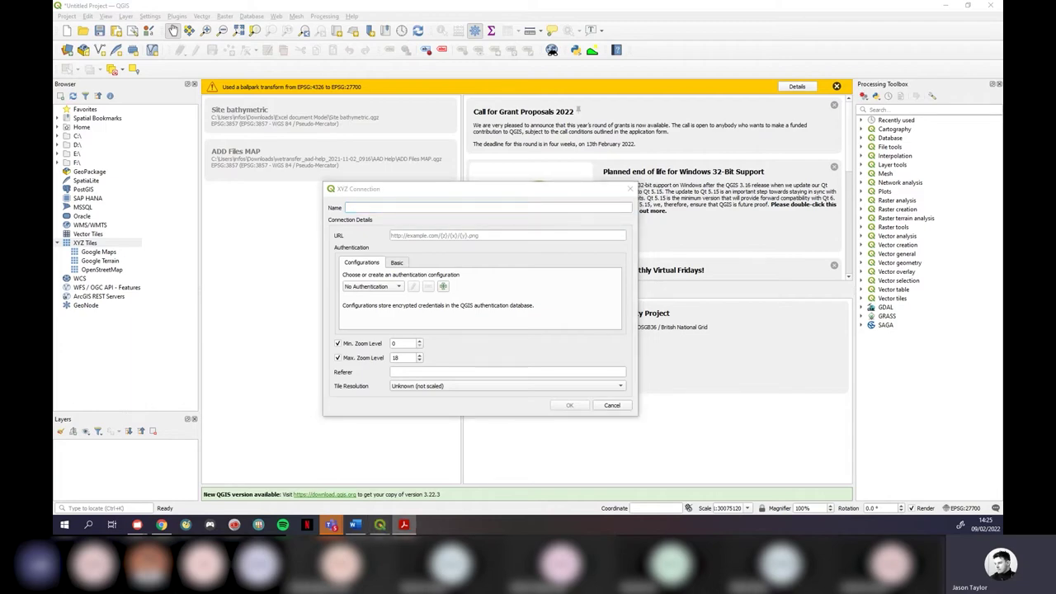
key("alt+Tab")
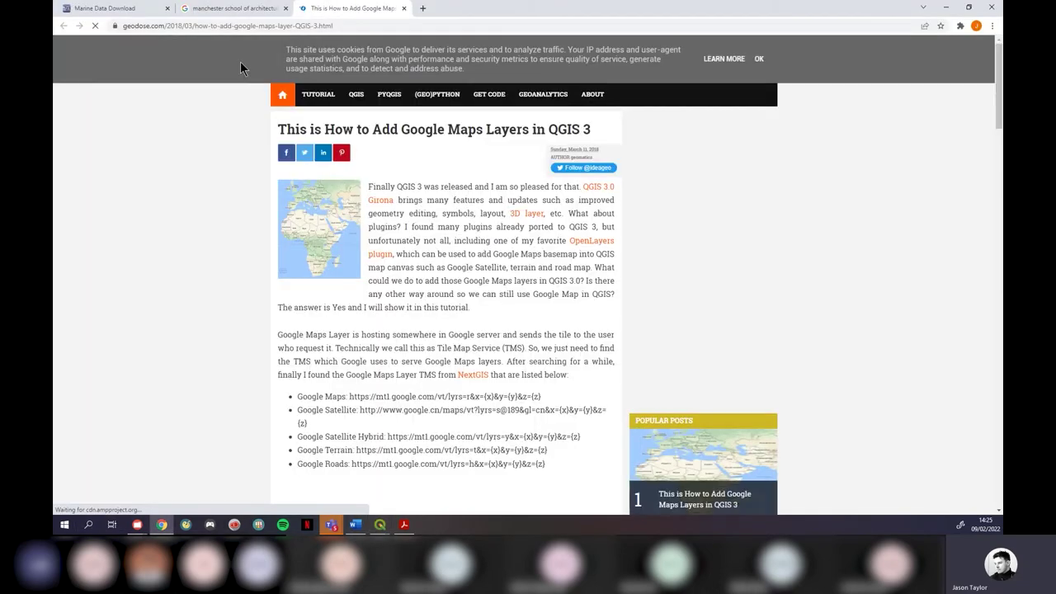
left_click(284, 25)
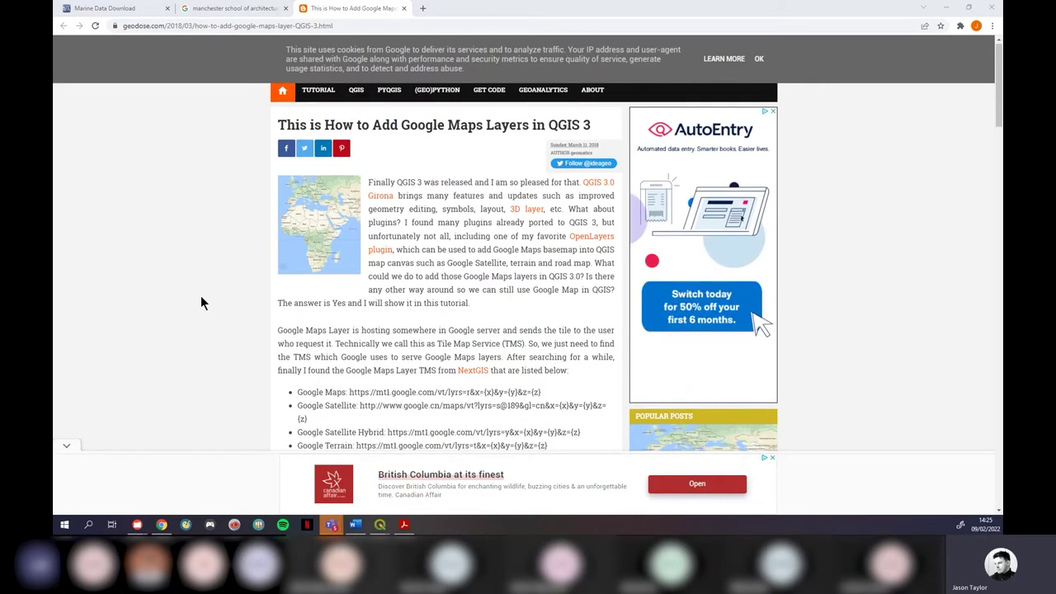
scroll(202, 293, "down", 3)
scroll(261, 250, "up", 1)
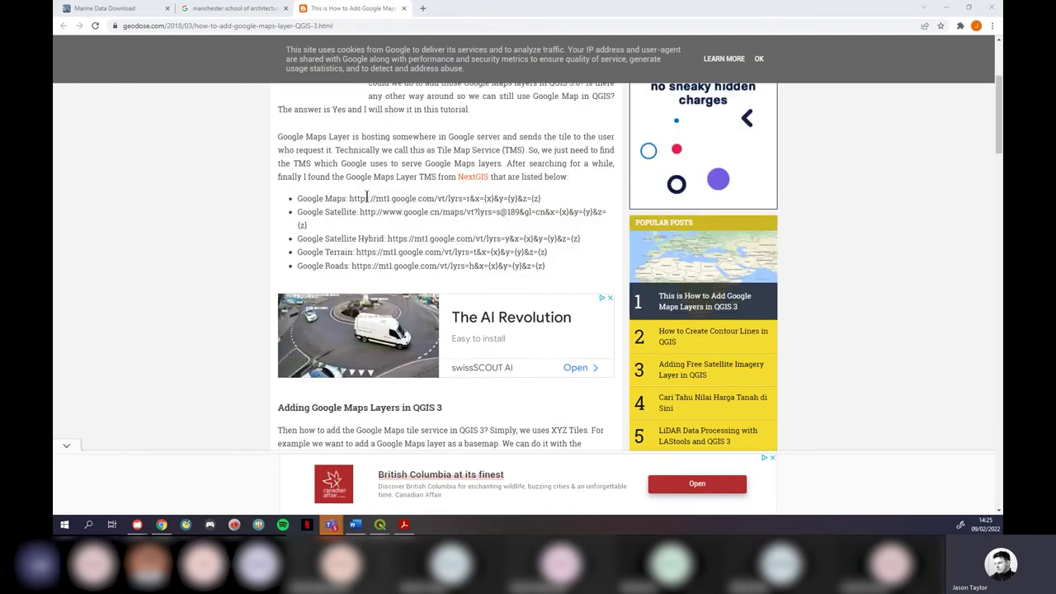
left_click(945, 12)
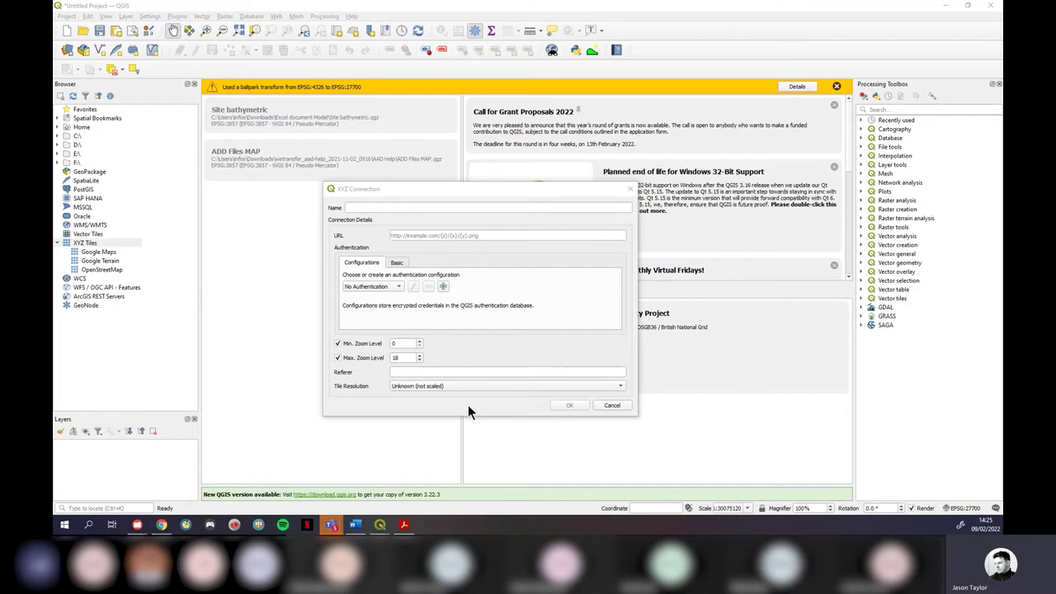
left_click(630, 189)
Step: Add the Google Maps XYZ tile layer to the project, accepting the OSGB36 to WGS 84 (9) British National Grid transformation
left_click(98, 251)
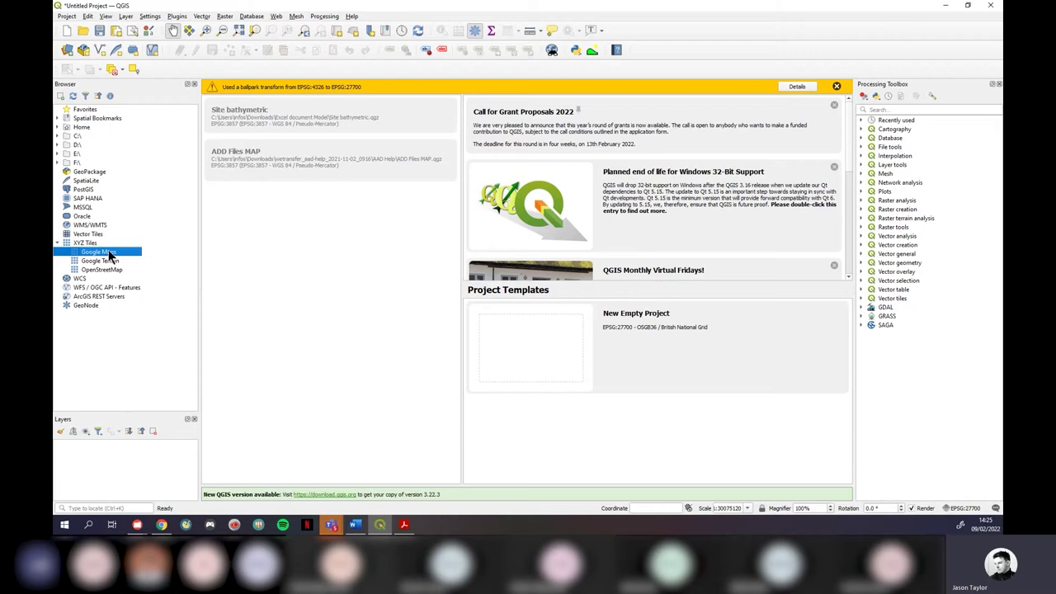
left_click_drag(109, 256, 124, 460)
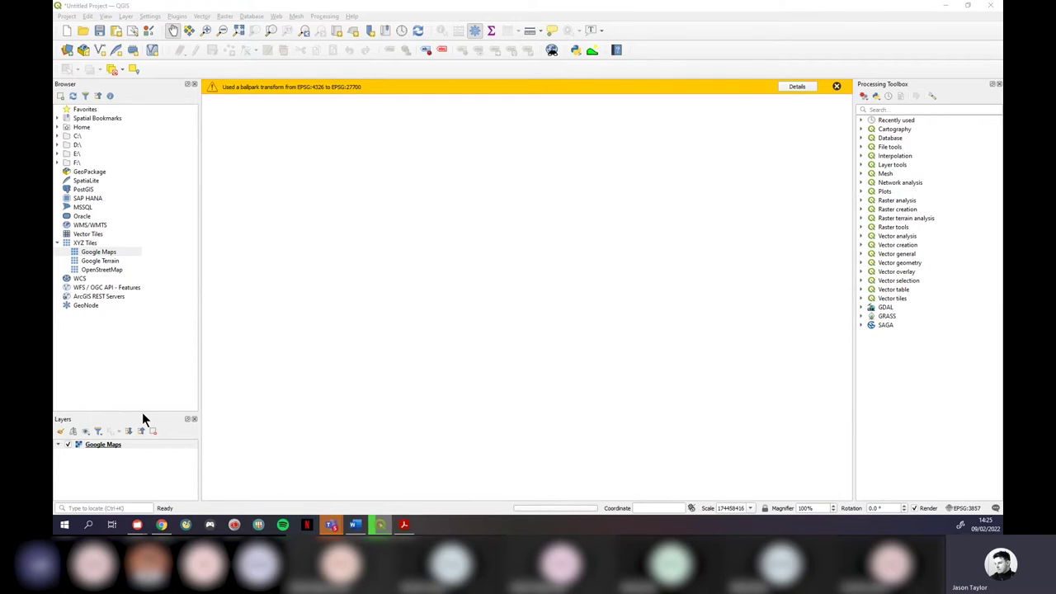
left_click(796, 86)
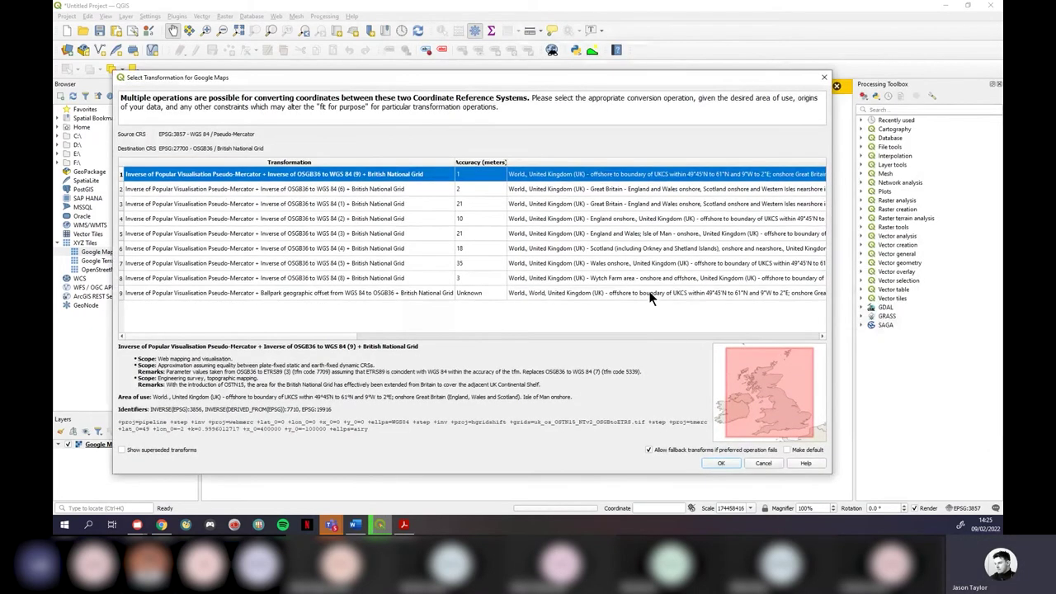
left_click(720, 463)
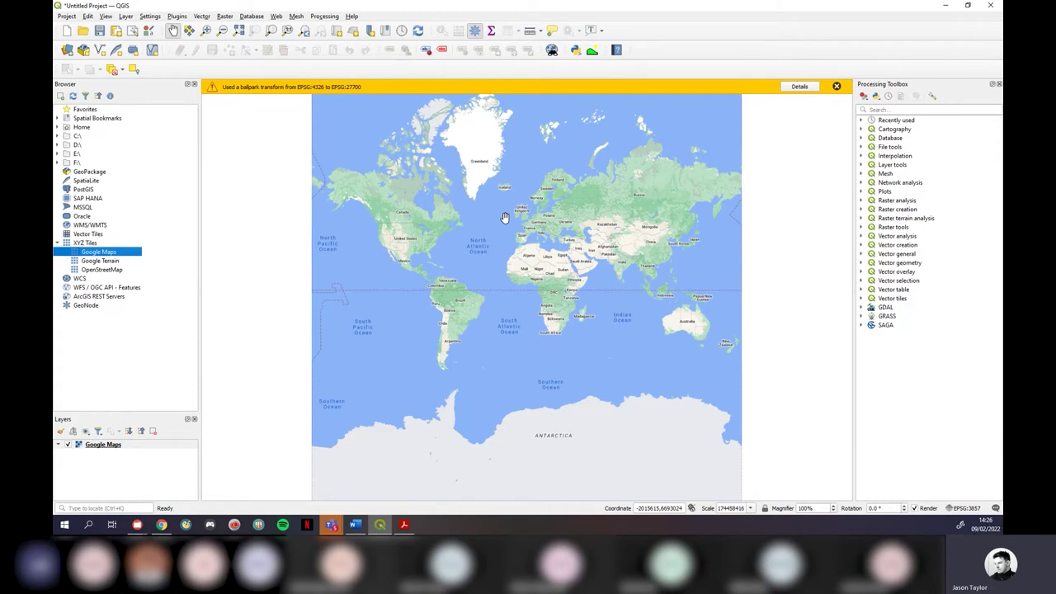
left_click(93, 244)
right_click(94, 249)
left_click(117, 251)
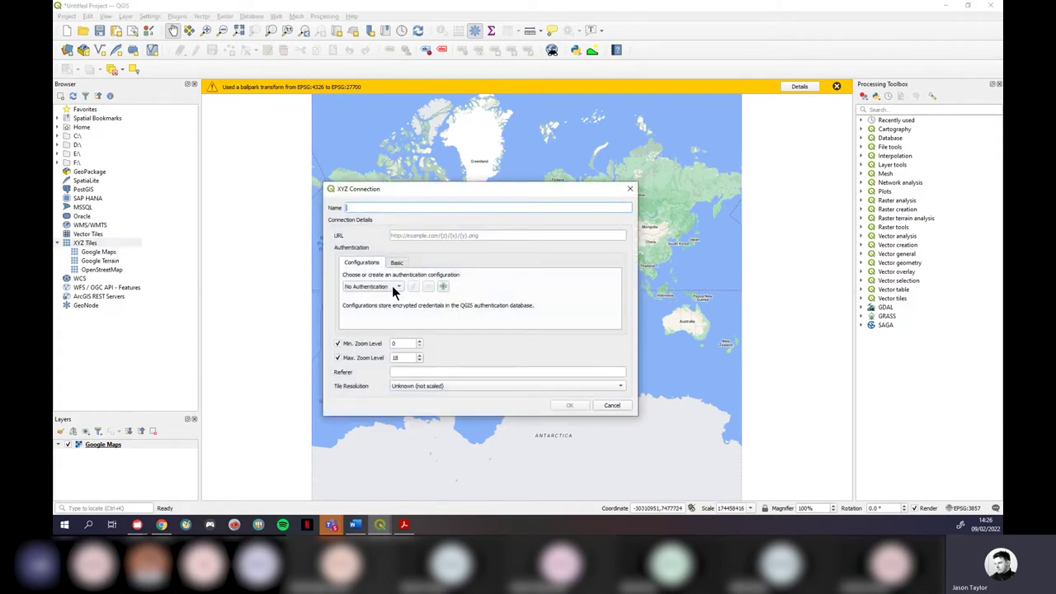
left_click(629, 189)
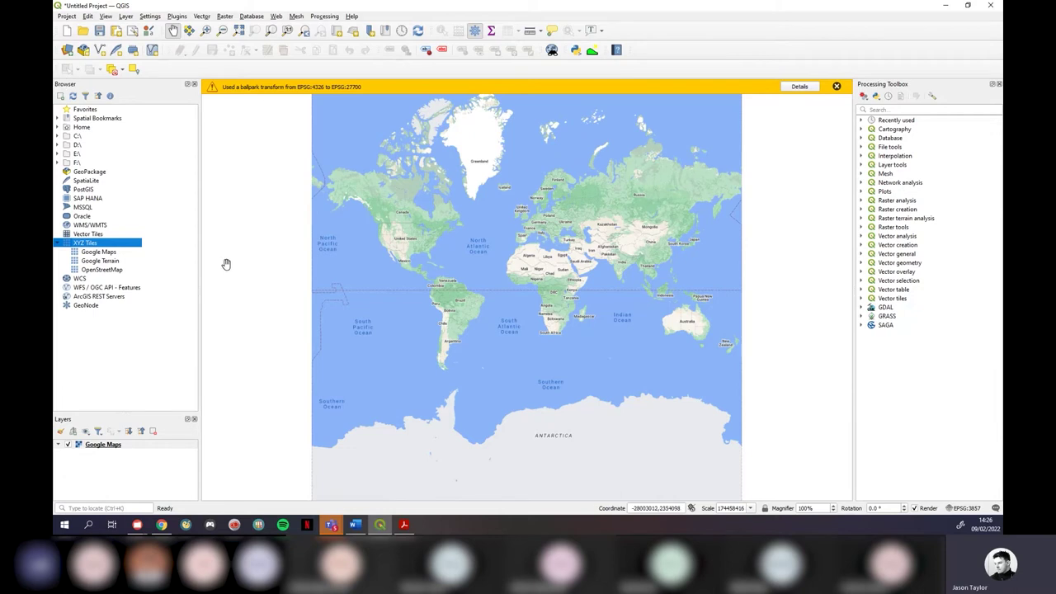
Step: Switch to File Explorer and open the Download_bathy_1866728 folder inside Bathymetry & Lidar
left_click(136, 525)
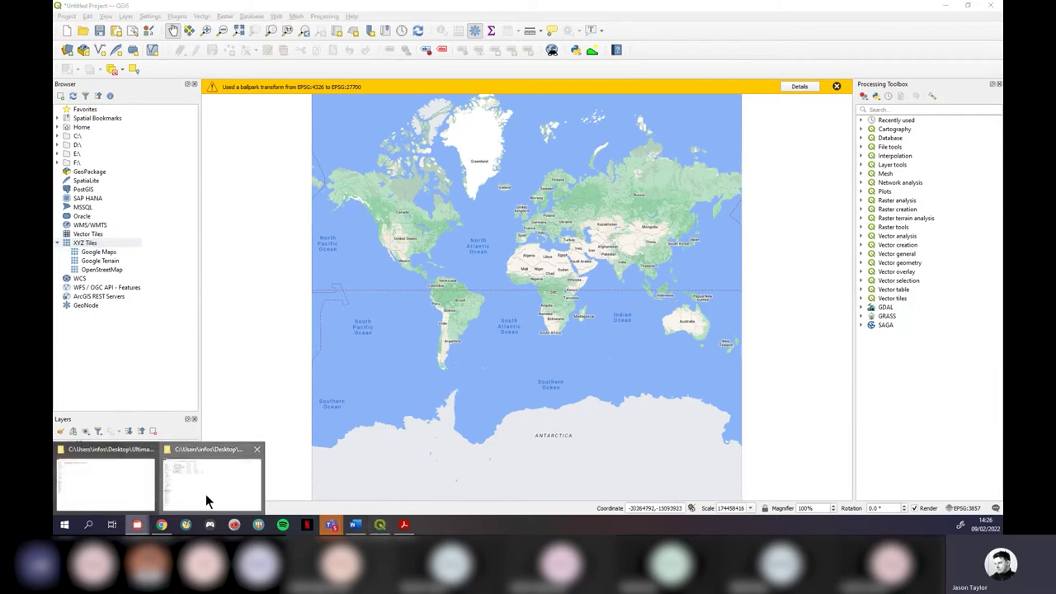
left_click(206, 494)
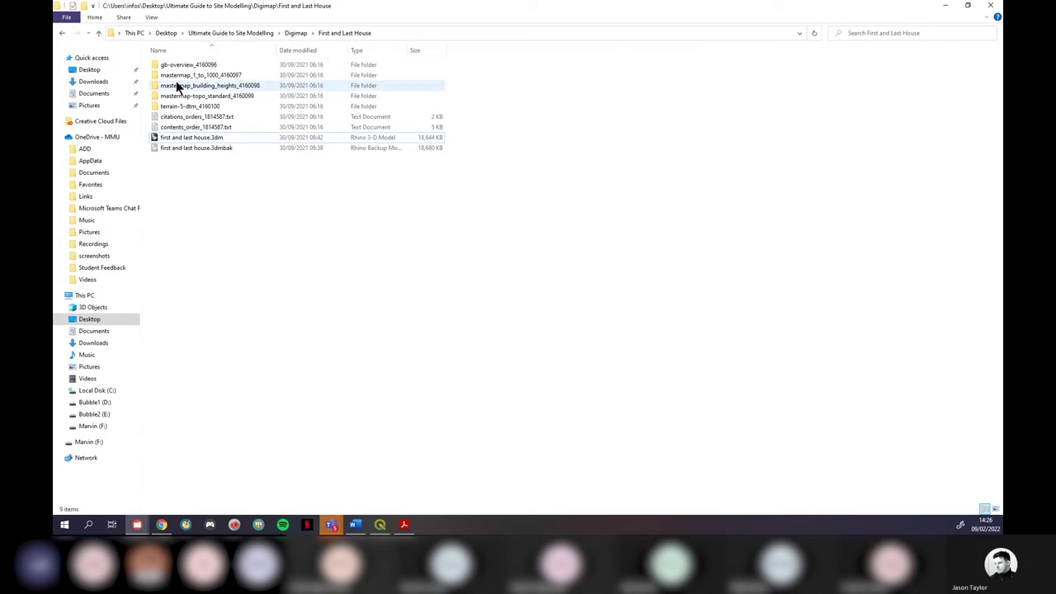
left_click(99, 33)
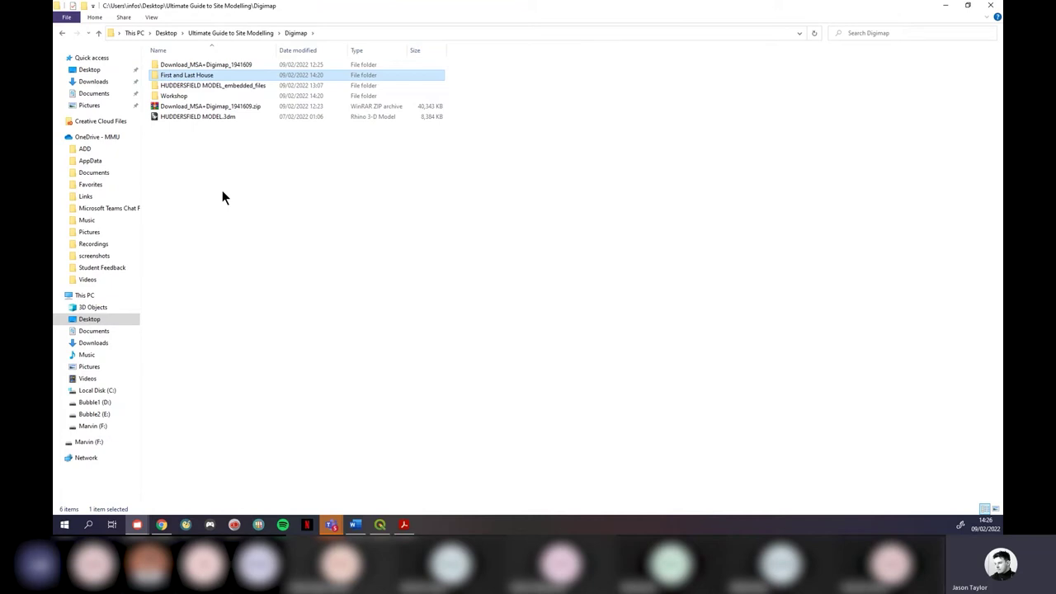
left_click(96, 33)
double_click(182, 64)
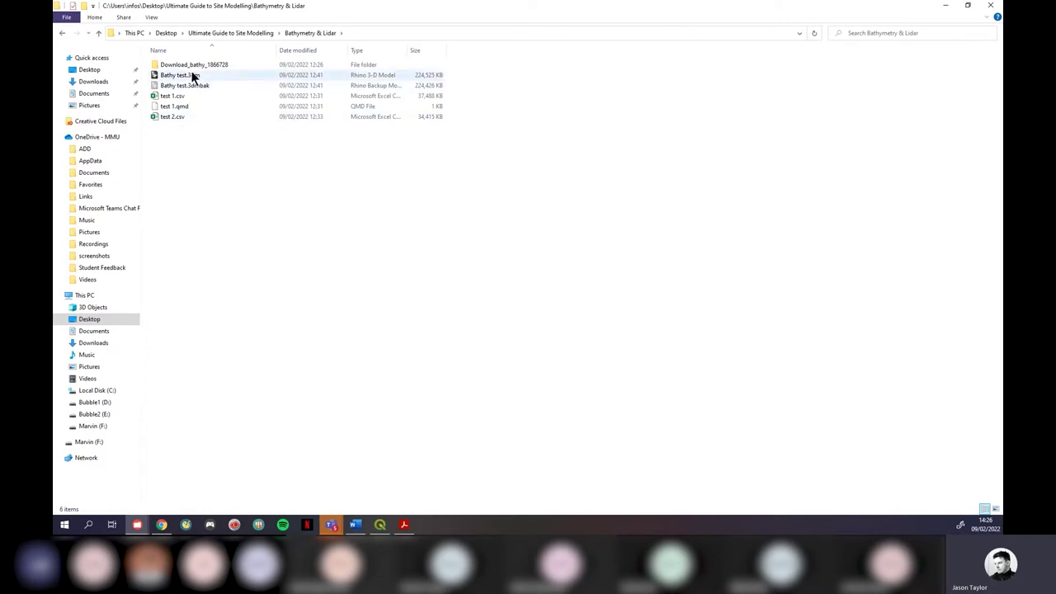
double_click(194, 64)
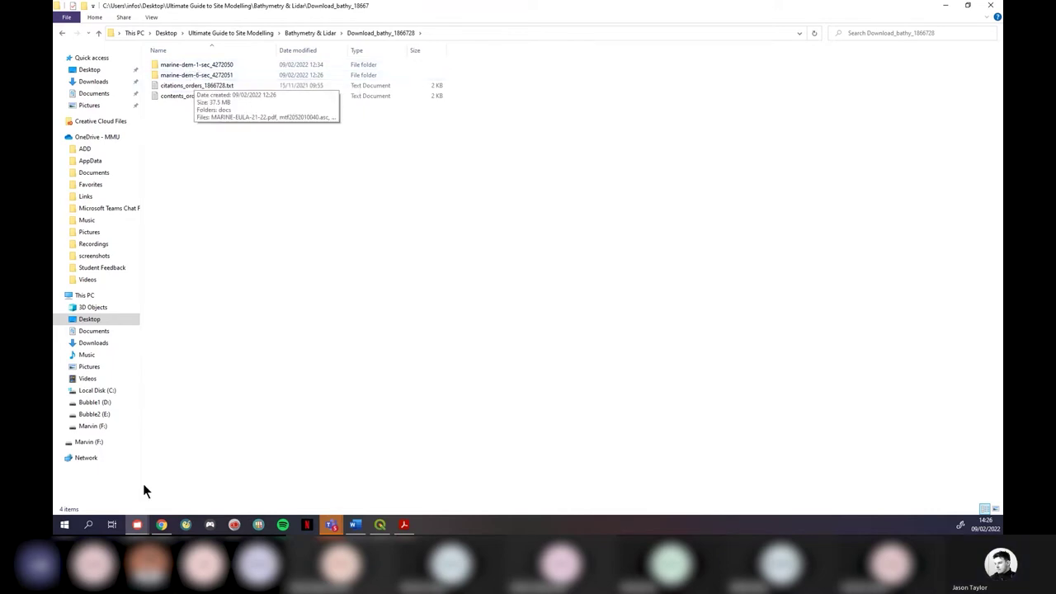
Step: Switch to Chrome, review the Marine DEM 1 Arc Second product on Digimap's Marine Data Download page, and return to File Explorer
left_click(160, 525)
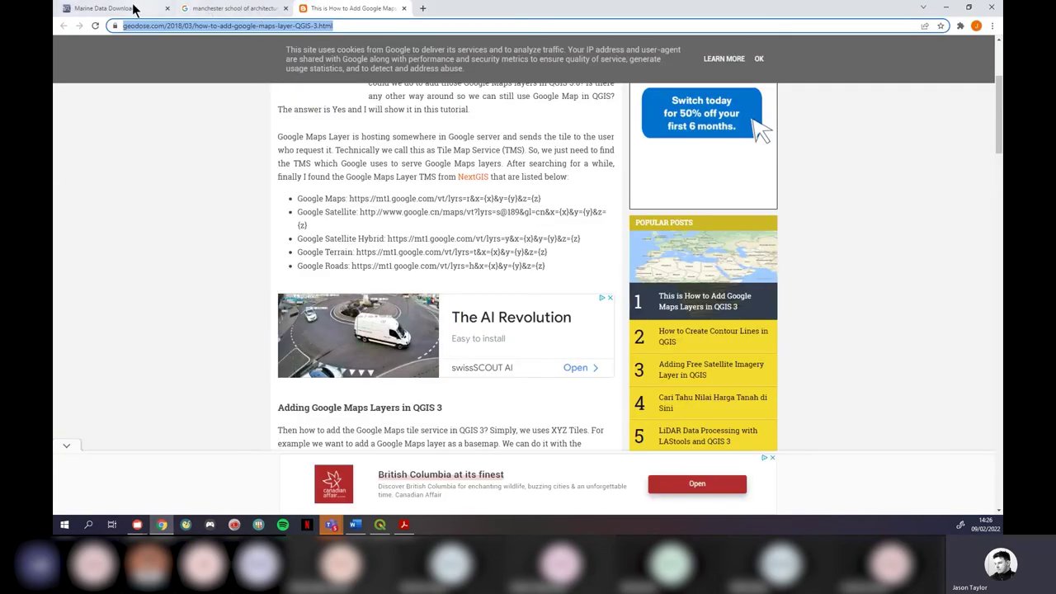
left_click(133, 8)
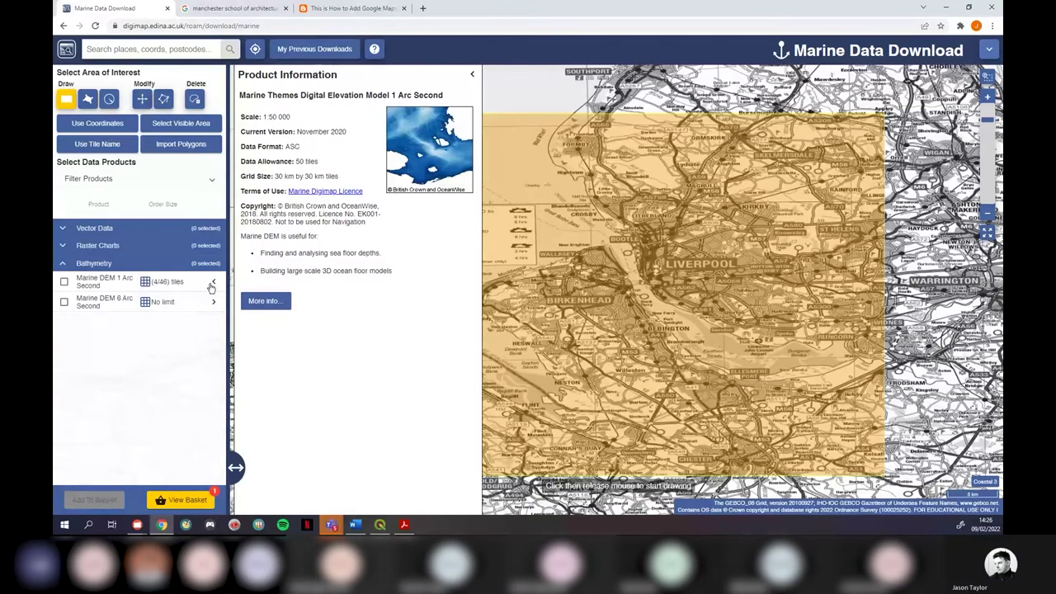
key("alt+Tab")
Step: Add mtf5053010035.asc from the marine-dem-1-sec_4272050 folder to the QGIS project as a raster layer above Google Maps
left_click(215, 66)
double_click(215, 69)
left_click(216, 85)
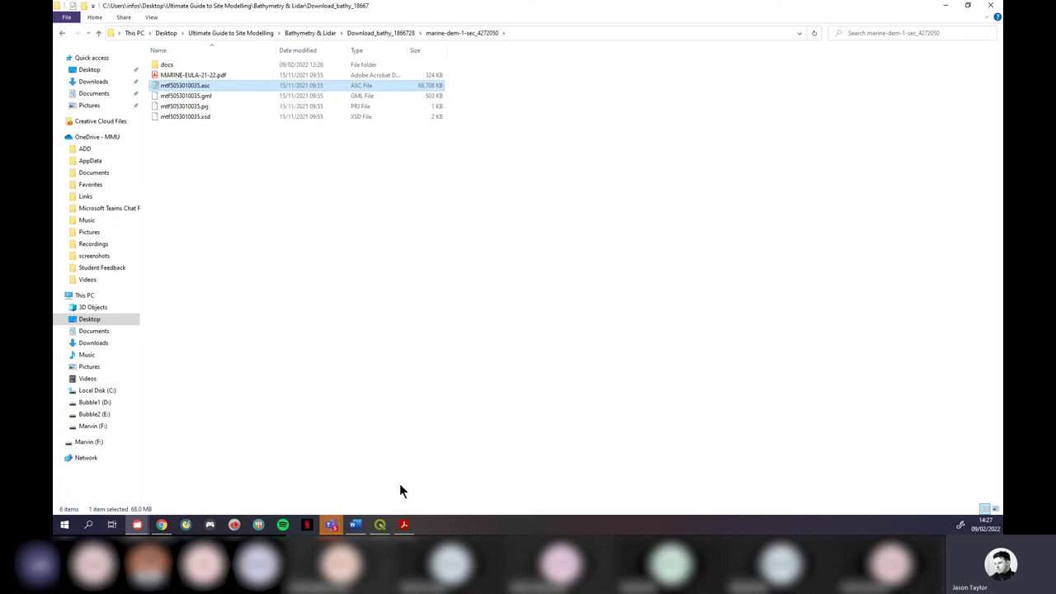
mouse_move(387, 529)
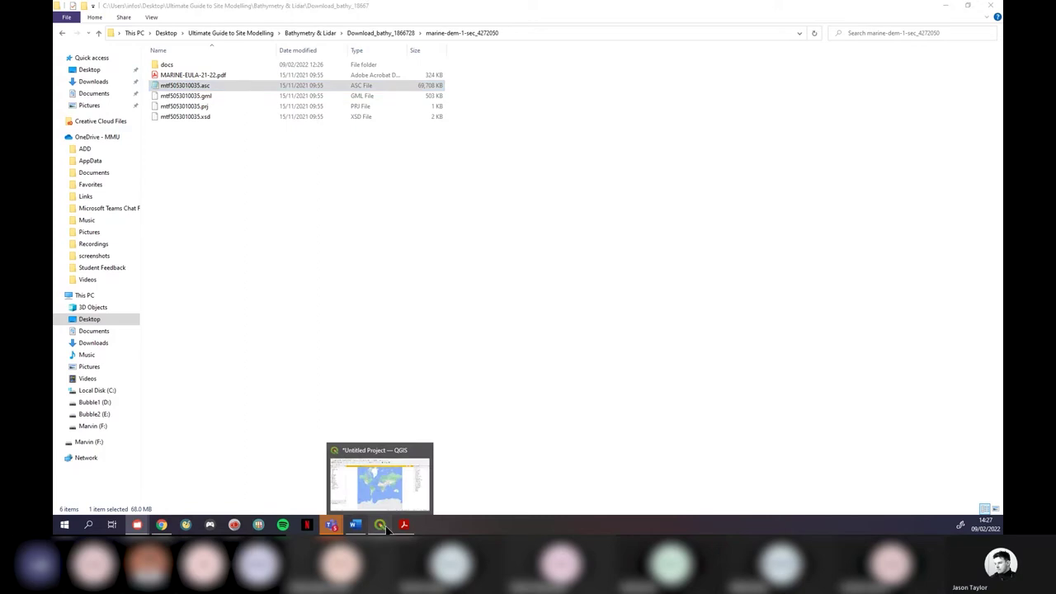
left_click(385, 528)
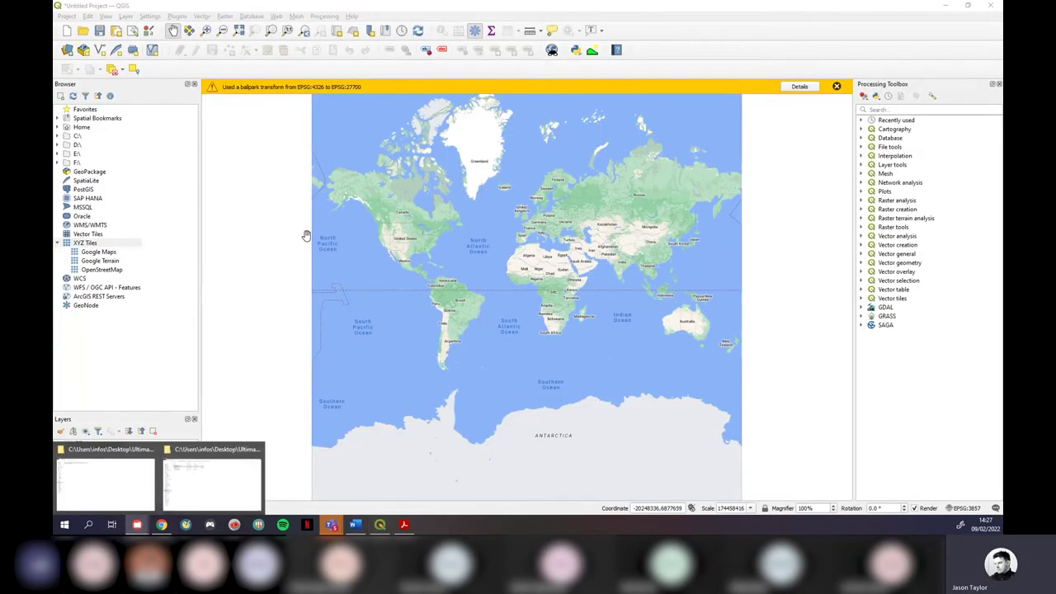
left_click(195, 472)
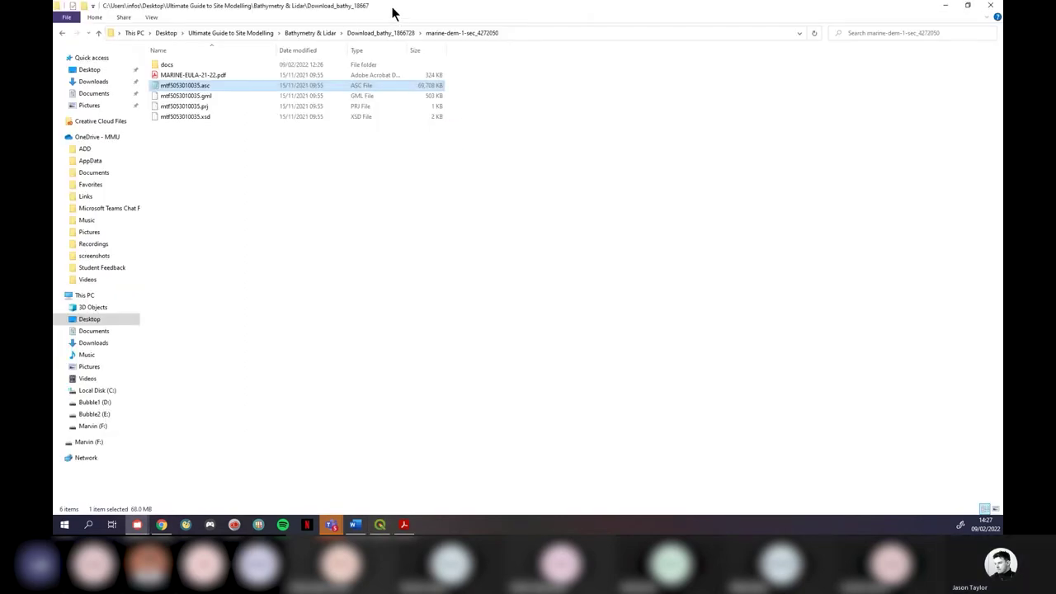
left_click_drag(393, 14, 779, 131)
left_click_drag(706, 208, 100, 465)
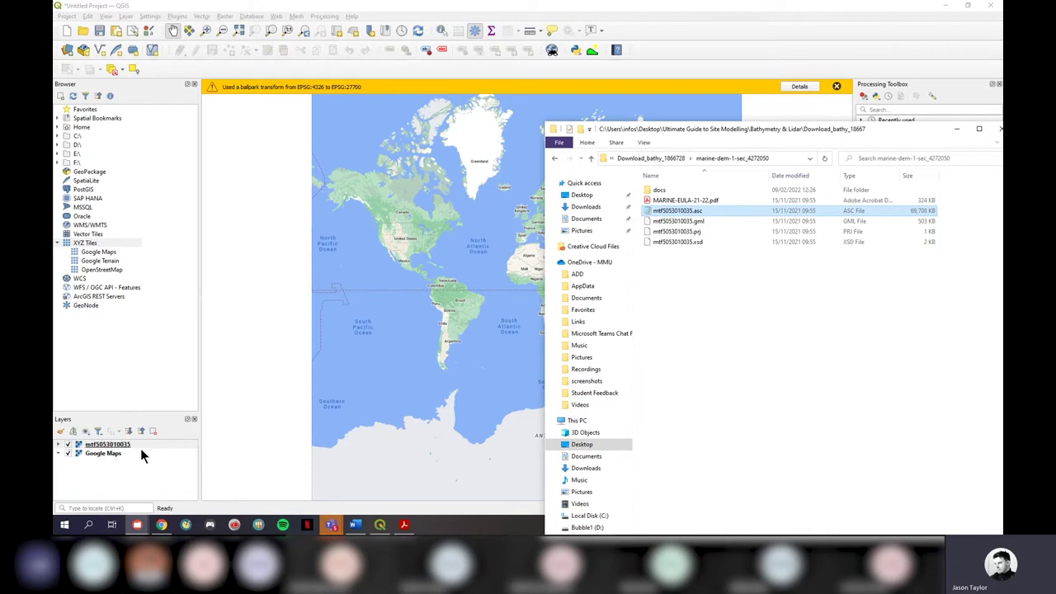
left_click(956, 128)
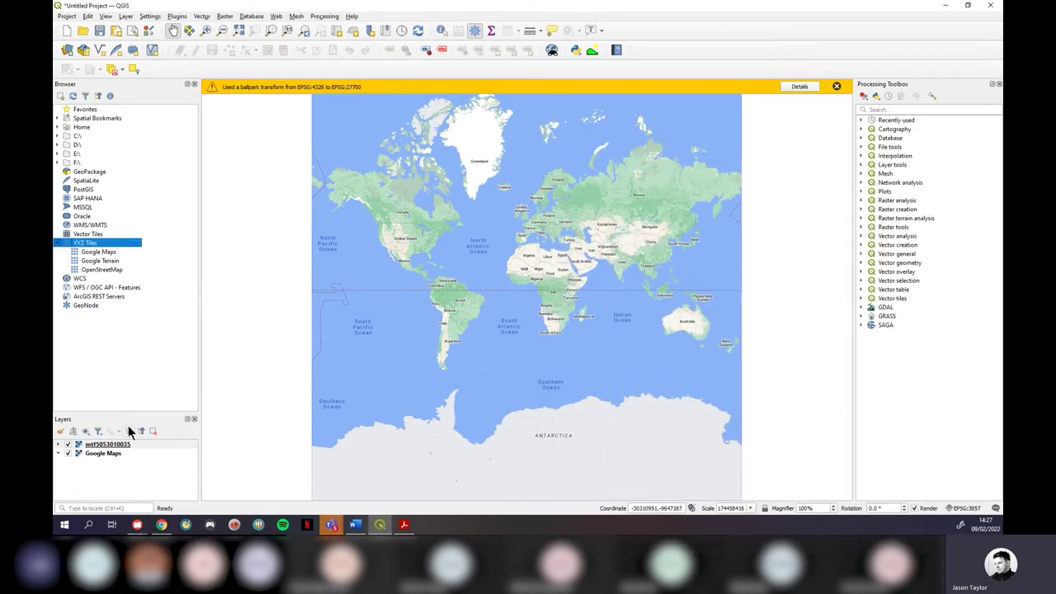
left_click(115, 476)
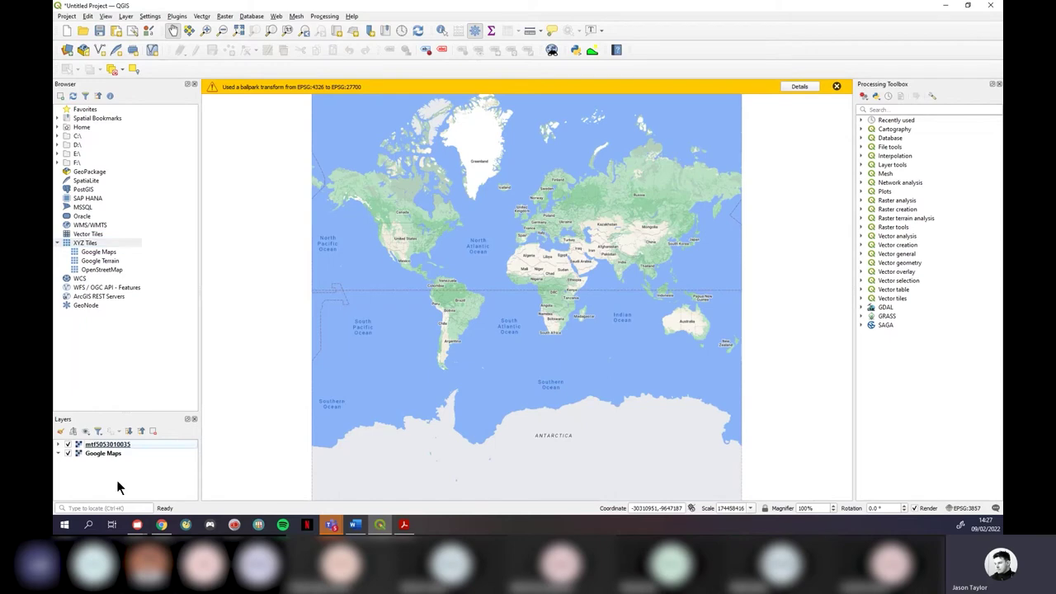
Step: Examine the bathymetry raster along the Liverpool and Wirral coast, hiding and showing it to compare with the Google Maps base
scroll(524, 212, "up", 7)
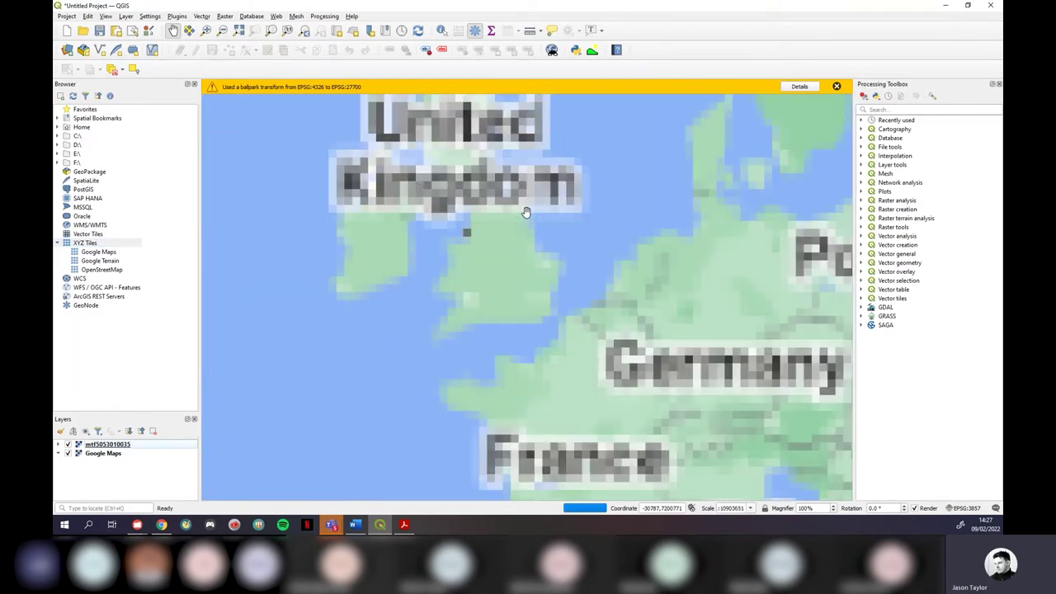
scroll(491, 239, "up", 3)
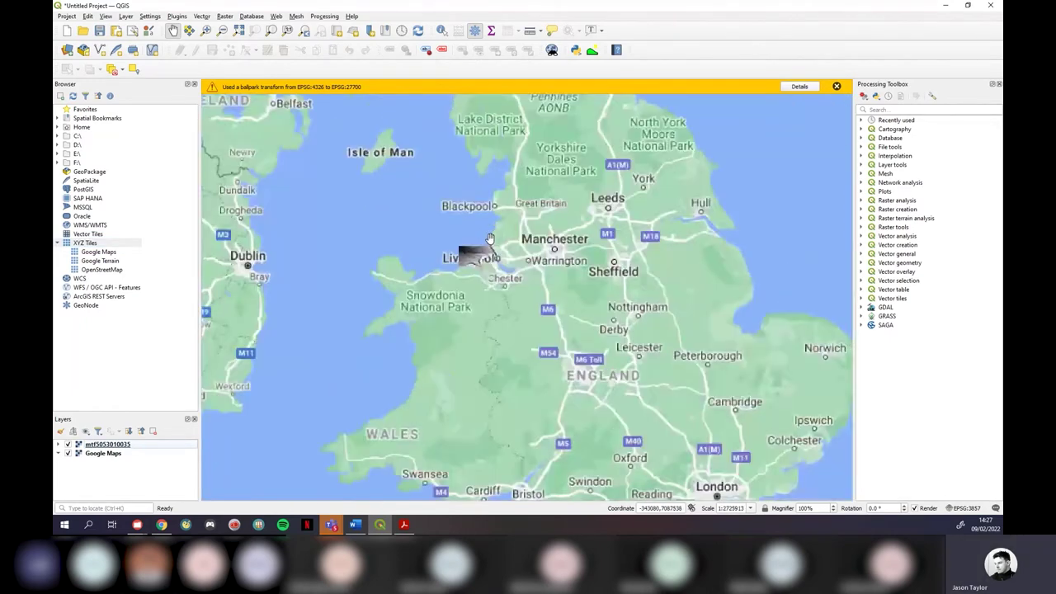
scroll(407, 250, "up", 1)
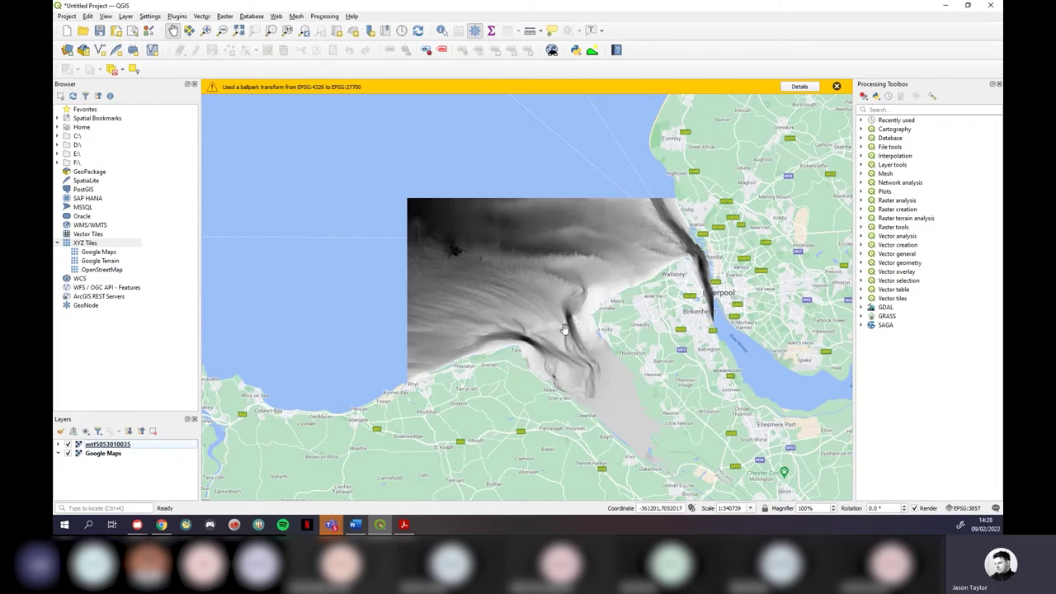
scroll(618, 307, "up", 2)
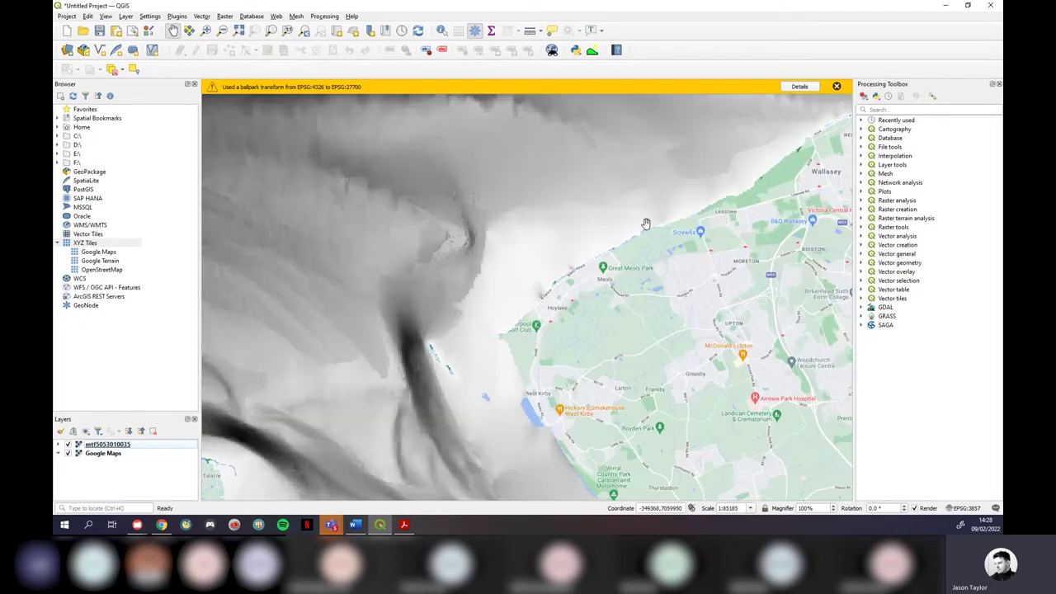
scroll(568, 264, "down", 1)
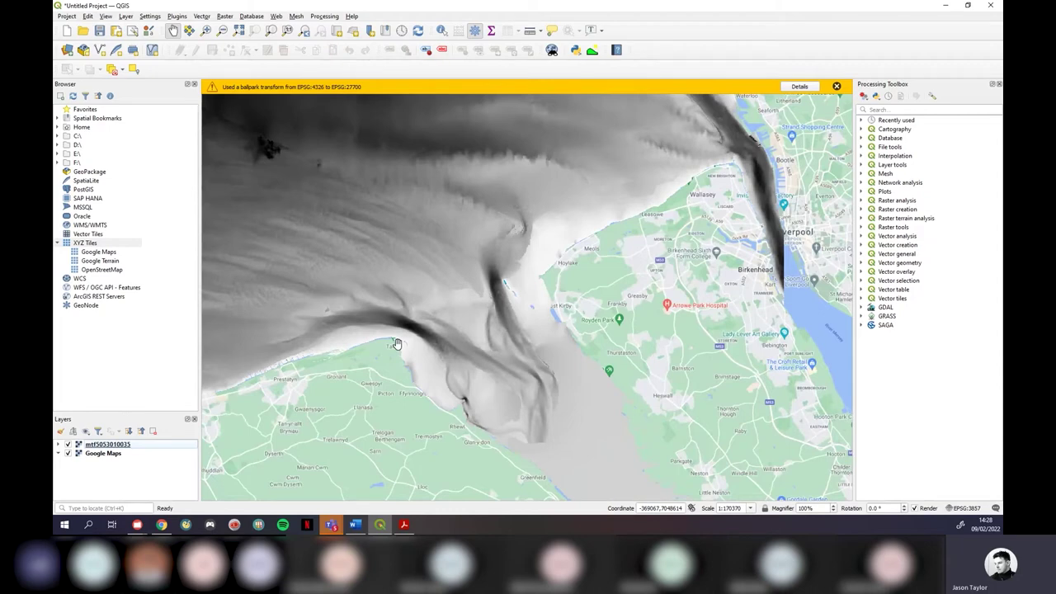
scroll(322, 344, "down", 1)
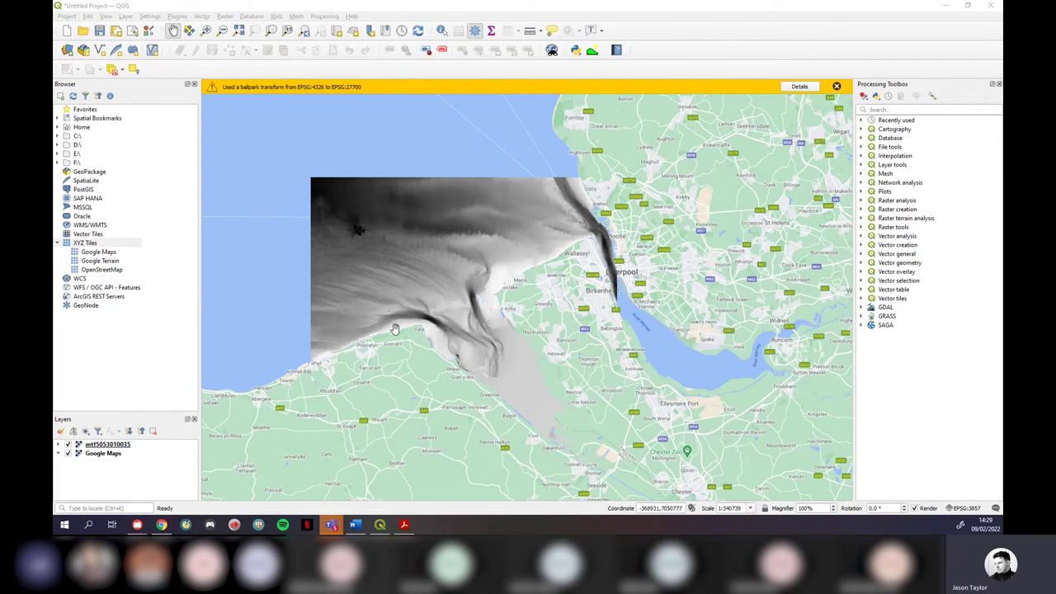
left_click(109, 445)
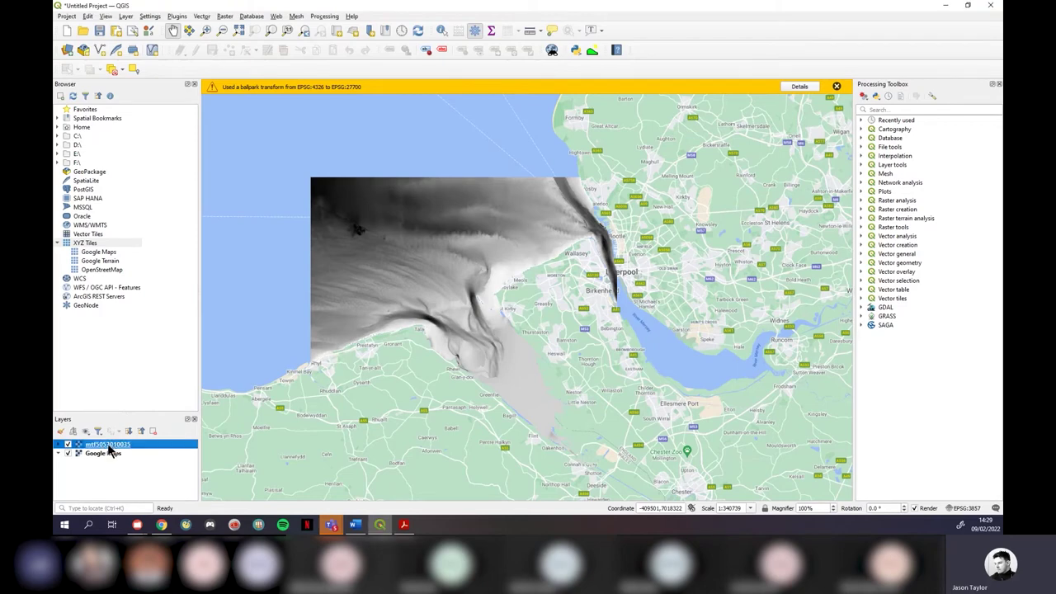
left_click(67, 445)
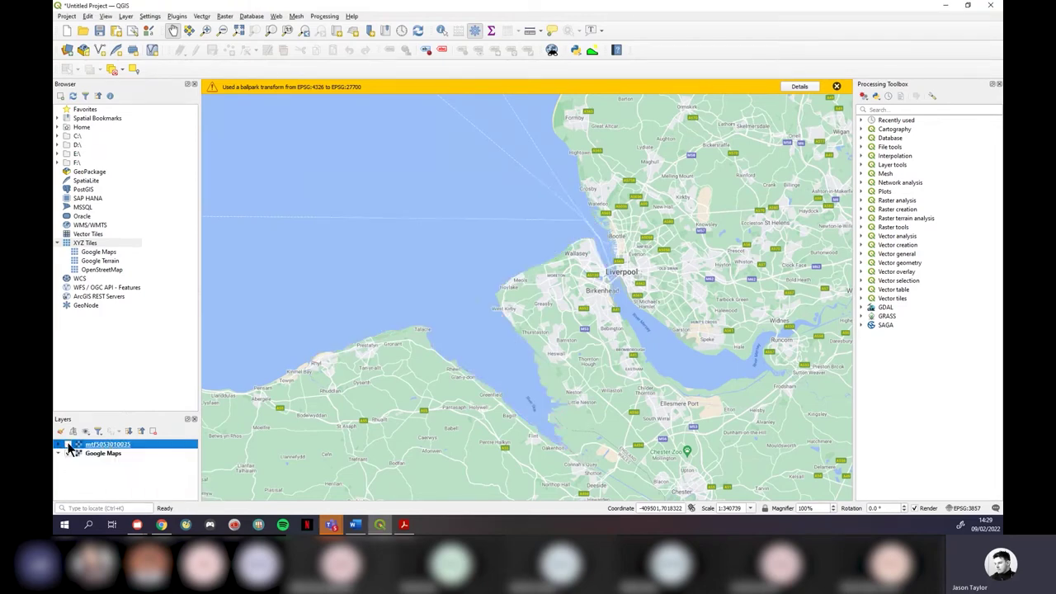
left_click(67, 445)
left_click(68, 444)
left_click(67, 444)
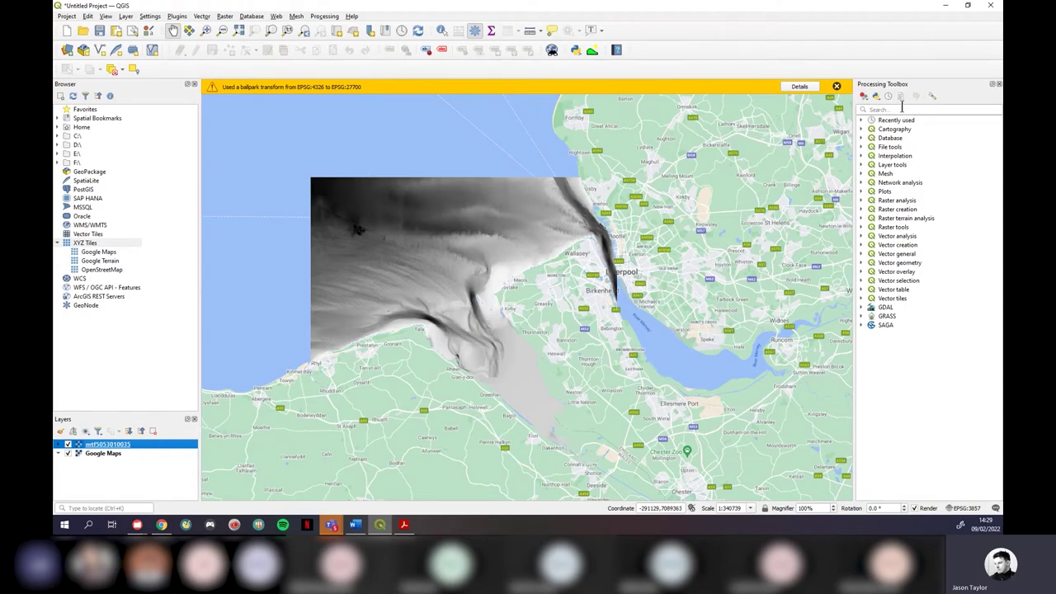
Step: Search the processing tools for "pixel" and open the Raster pixels to points algorithm
left_click(325, 18)
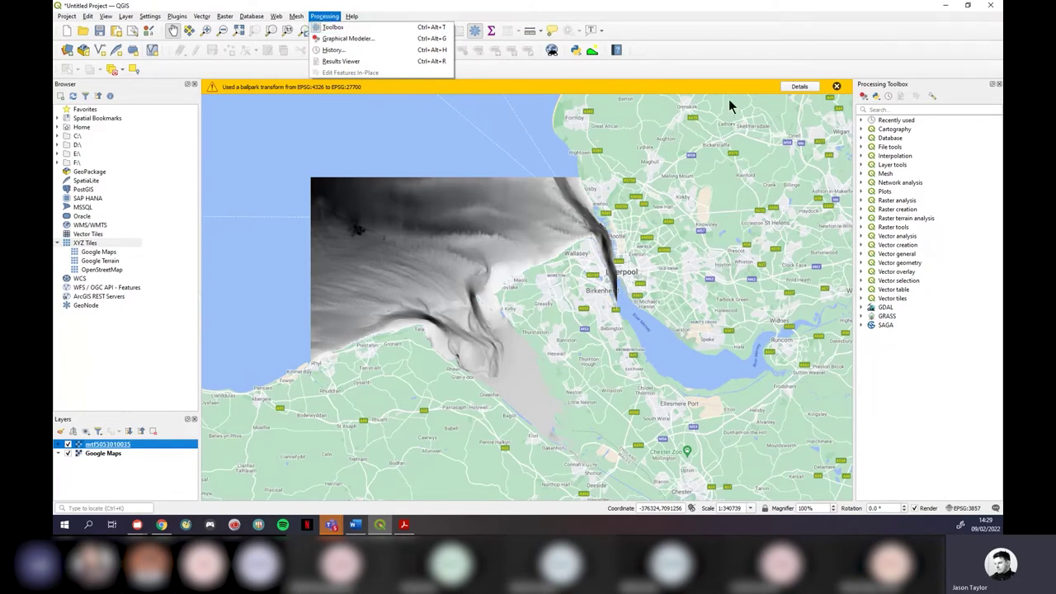
left_click(848, 26)
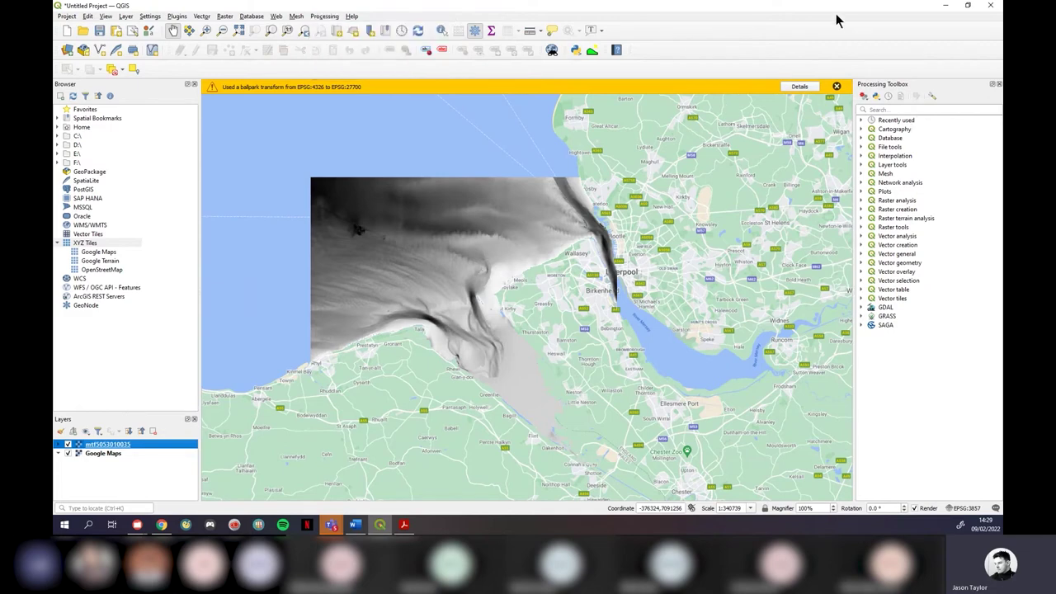
left_click(862, 121)
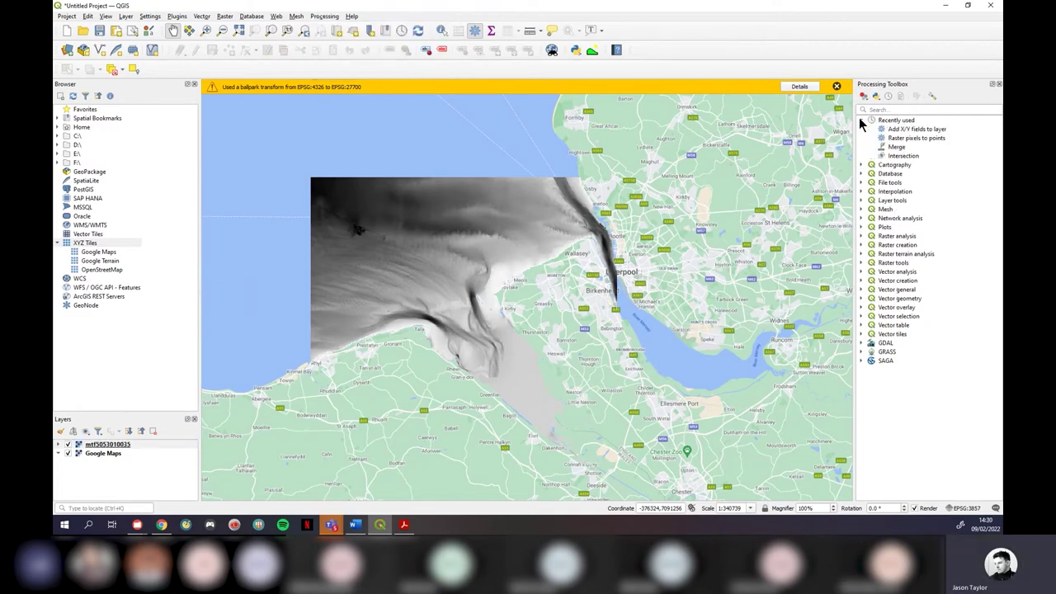
left_click(907, 139)
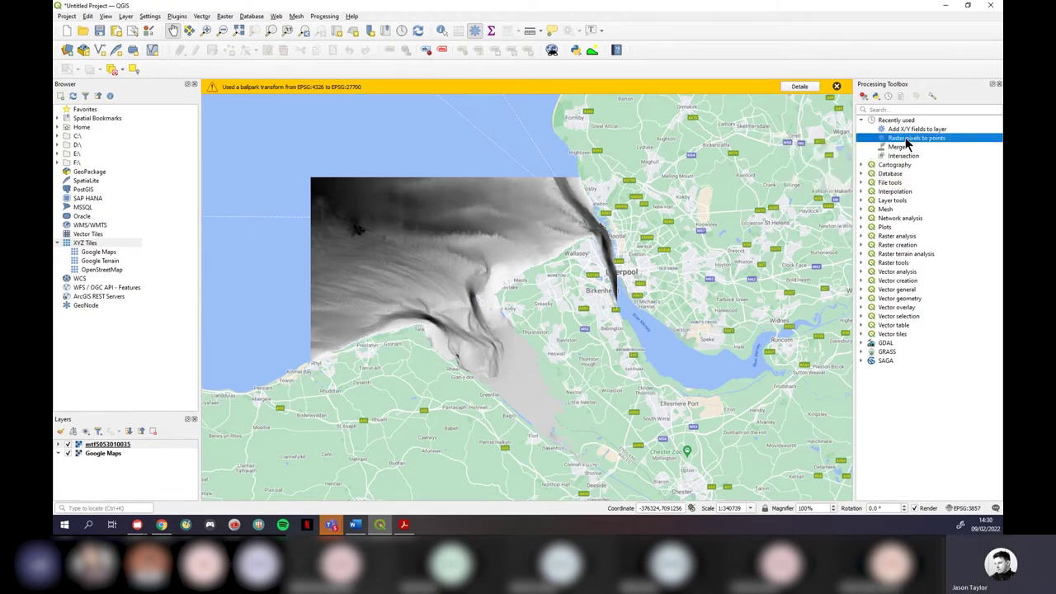
left_click(878, 110)
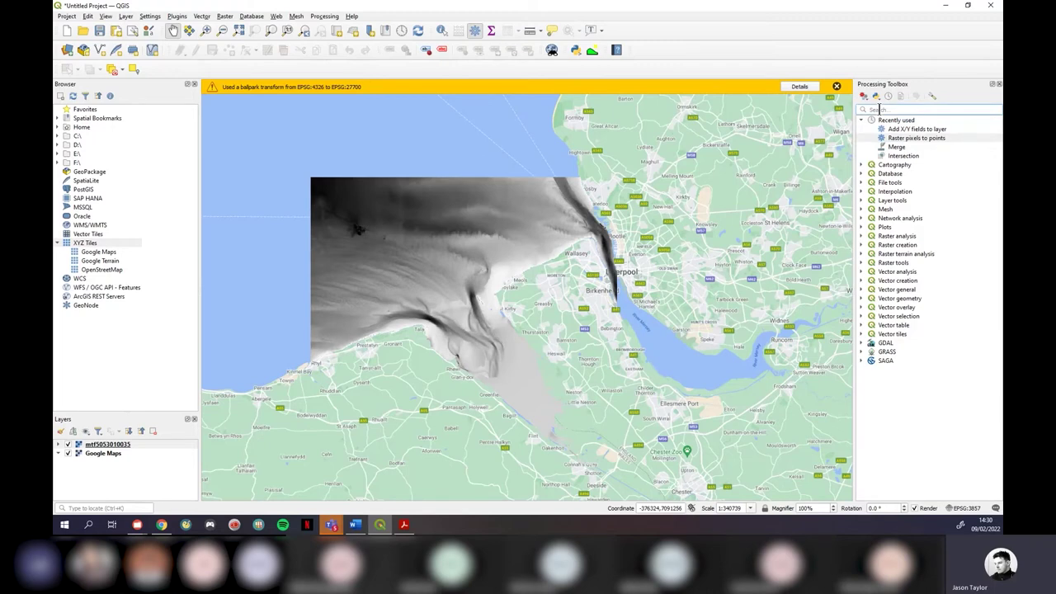
type("pix")
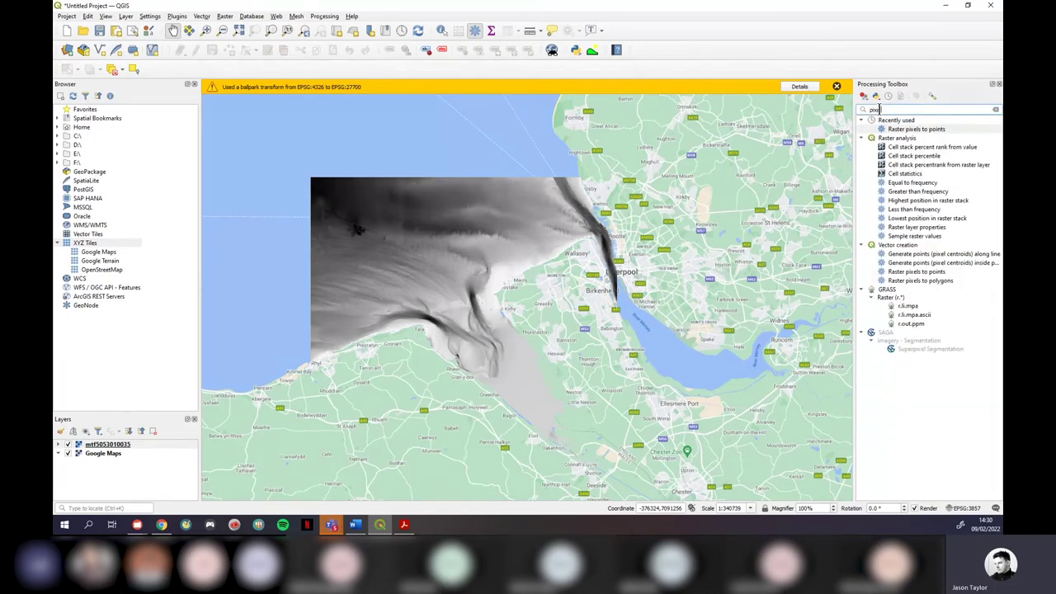
type("el")
double_click(899, 134)
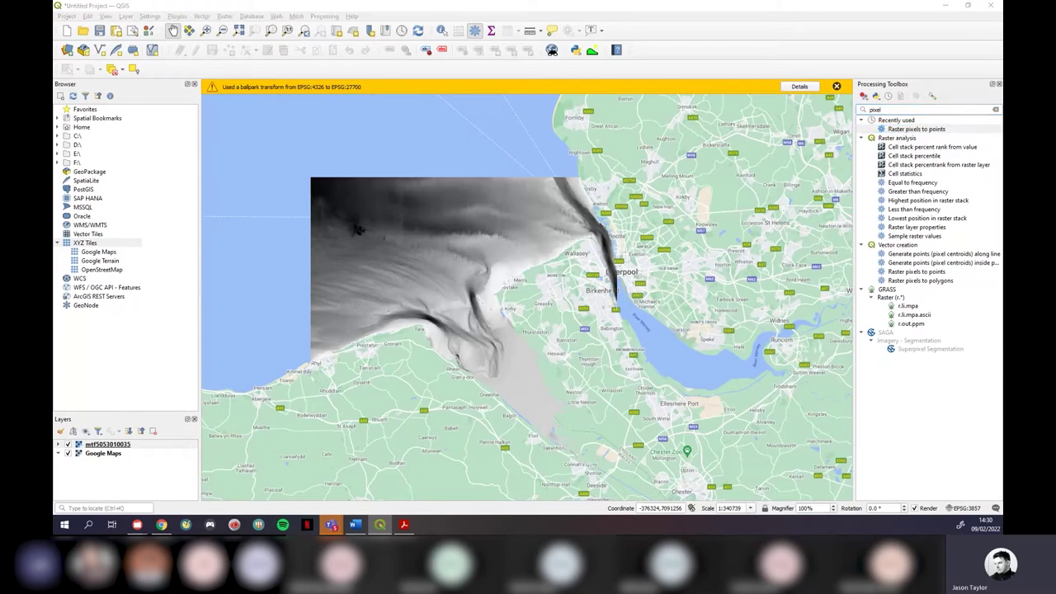
left_click_drag(739, 43, 693, 166)
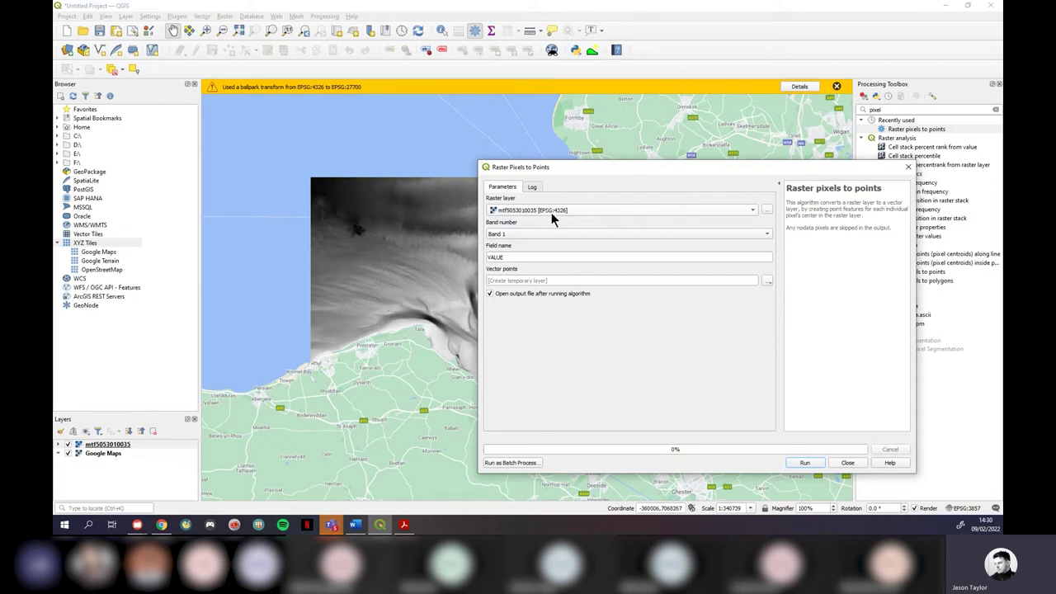
left_click_drag(505, 257, 484, 258)
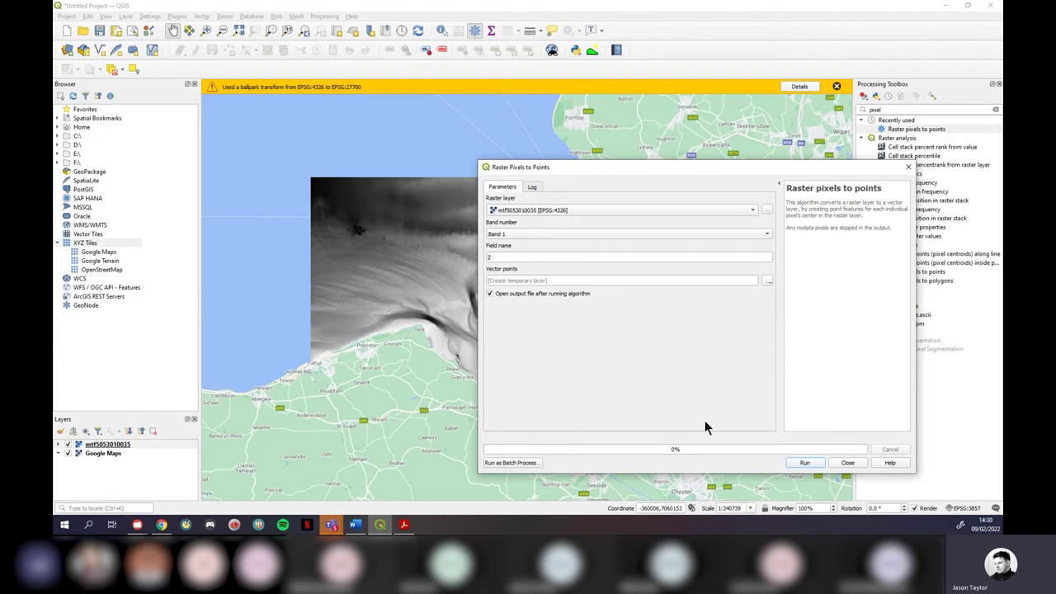
left_click(803, 463)
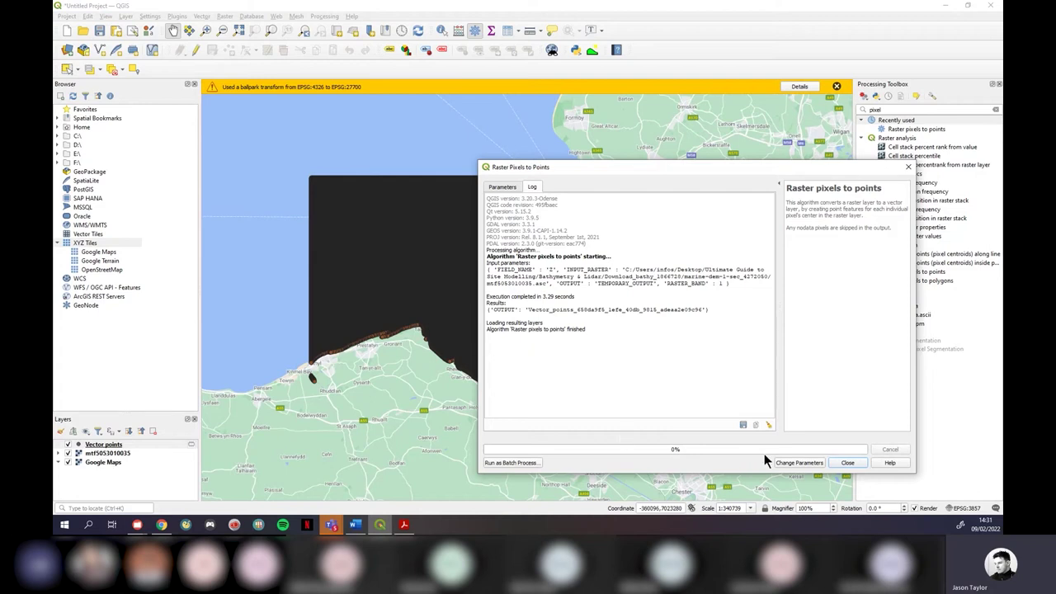
double_click(577, 329)
left_click(845, 462)
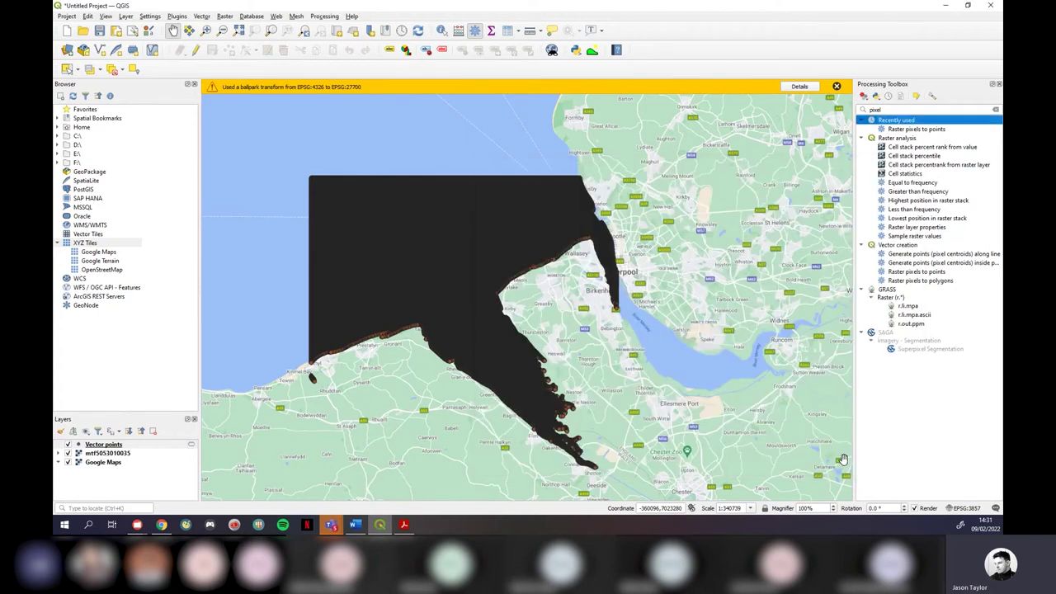
left_click(68, 453)
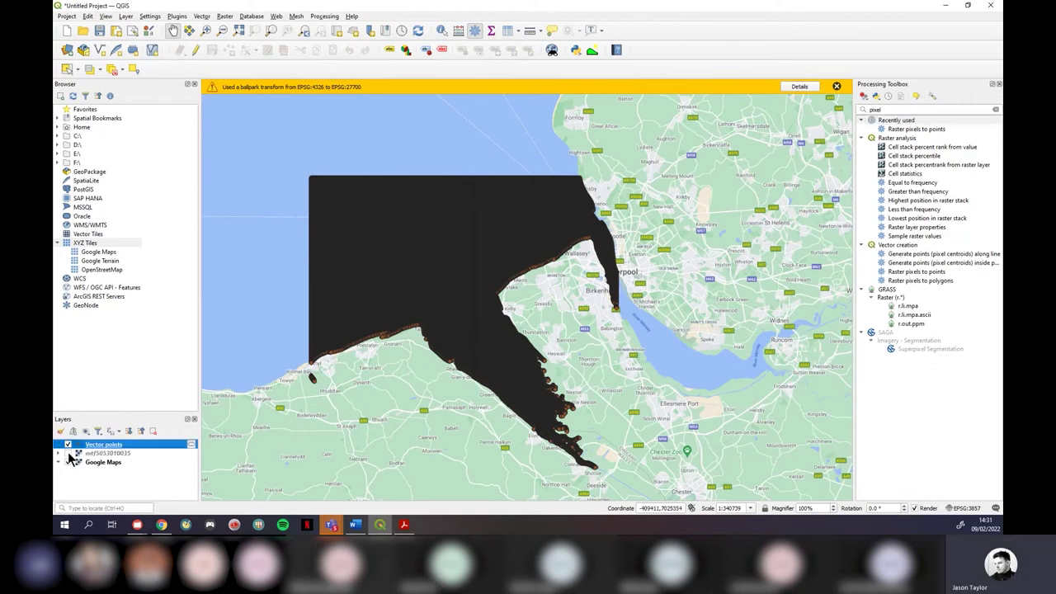
Step: Hide and re-show the Google Maps layer to view the vector points on their own
left_click(70, 463)
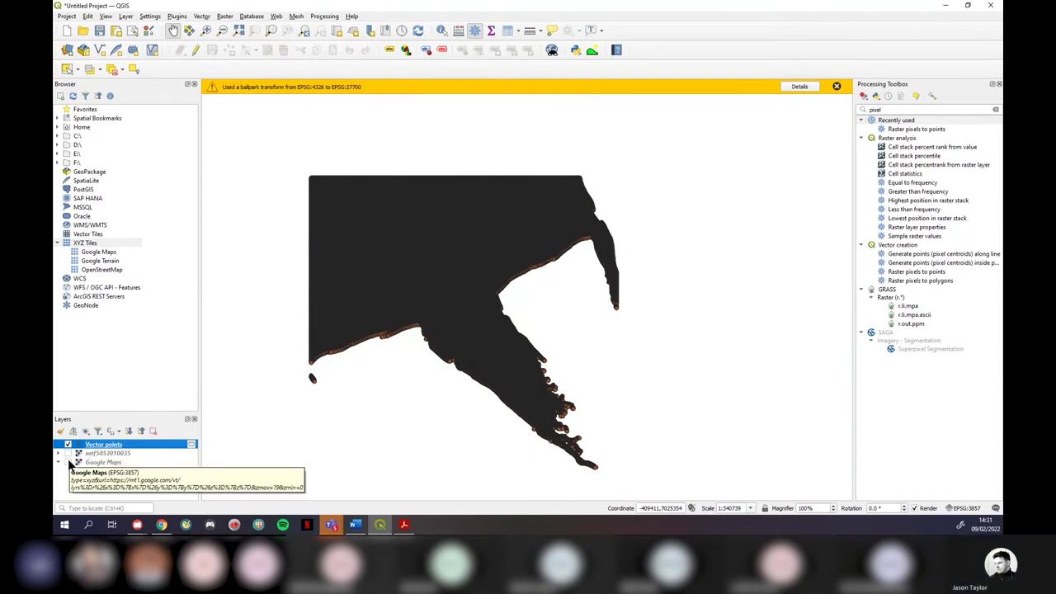
left_click(69, 463)
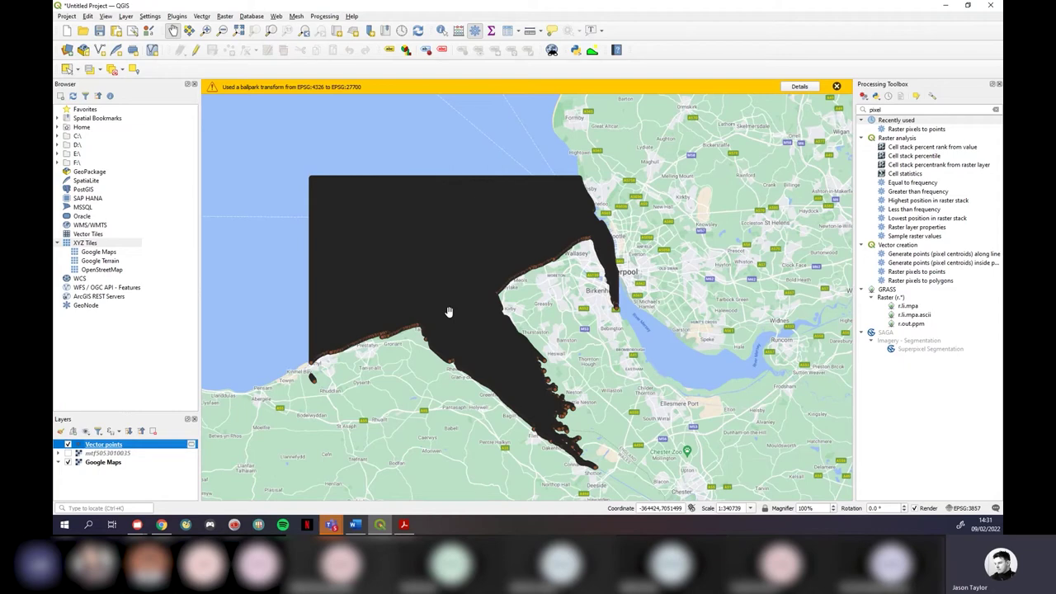
Step: Clear the processing tool search and open the recently used Add X/Y fields to layer algorithm
left_click_drag(890, 110, 861, 110)
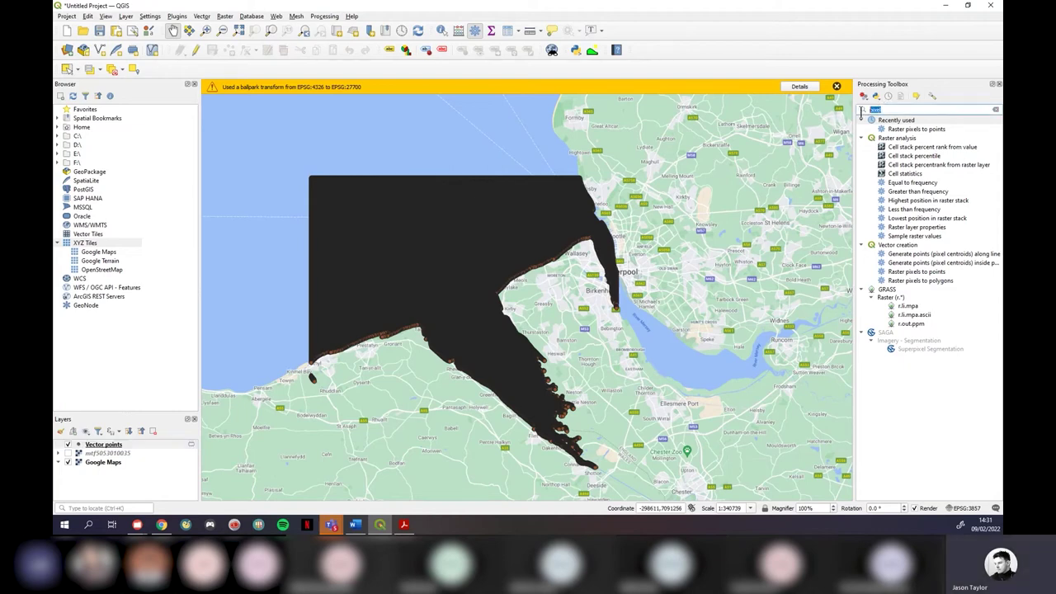
key("BackSpace")
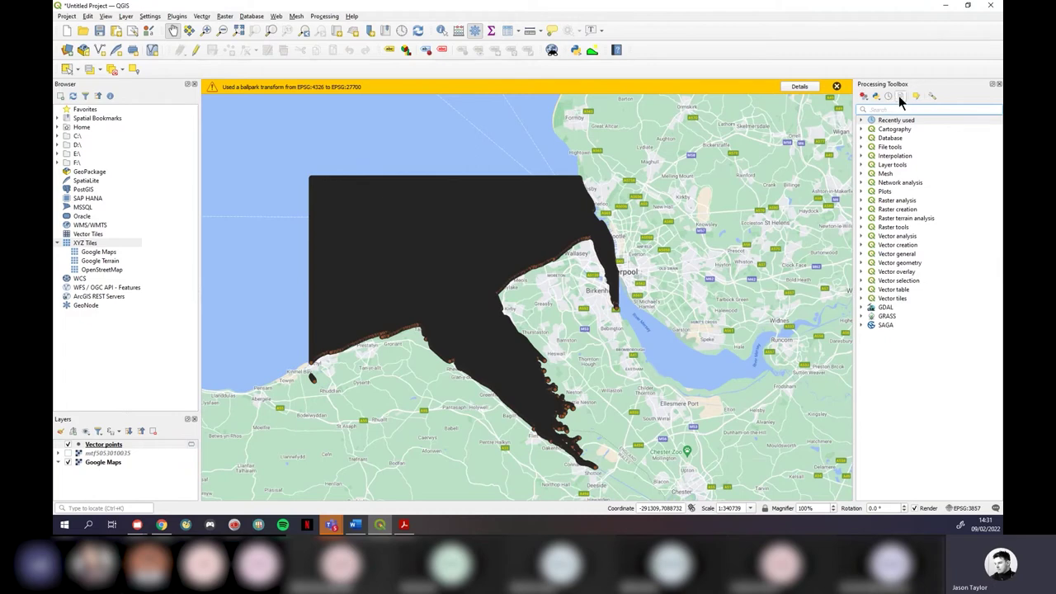
left_click(865, 121)
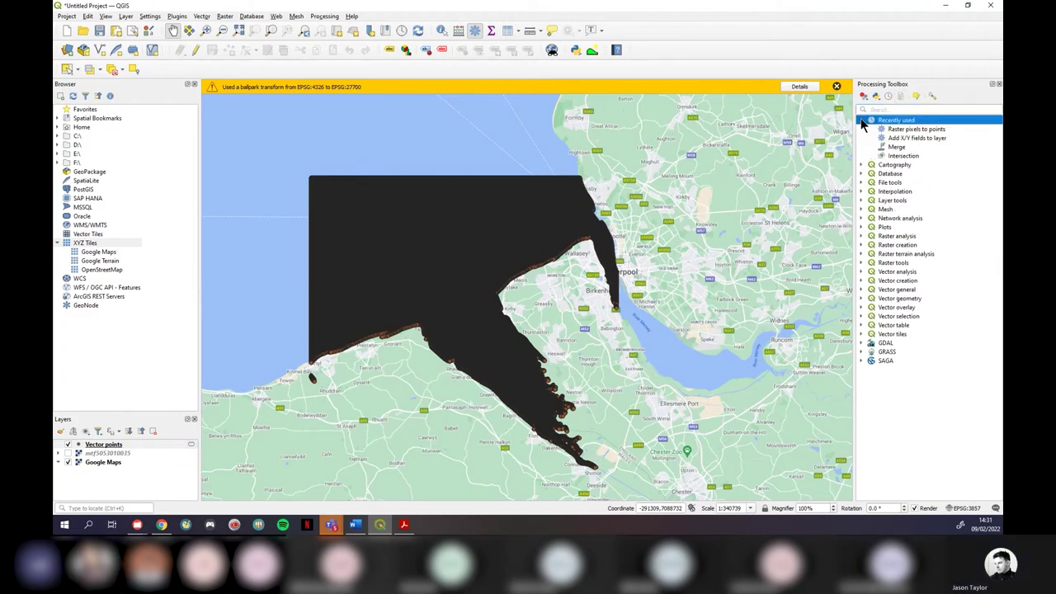
left_click(916, 139)
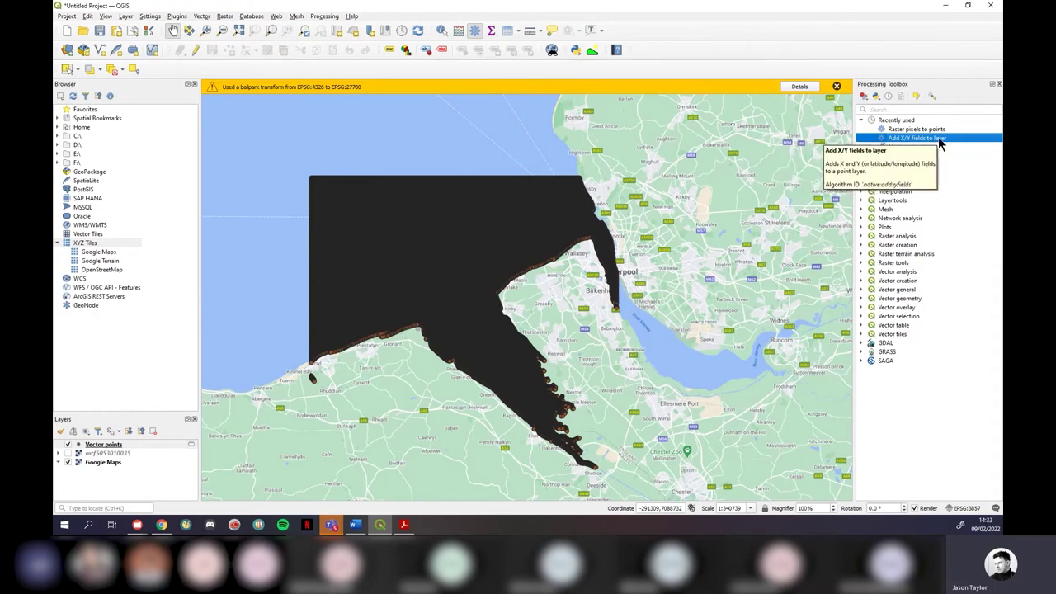
double_click(874, 138)
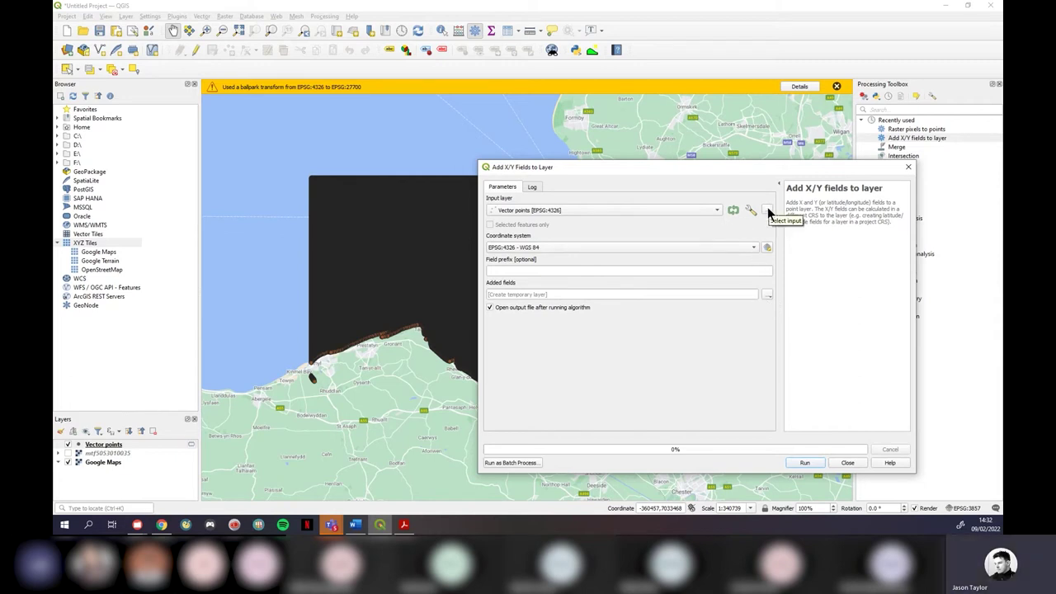
left_click(767, 295)
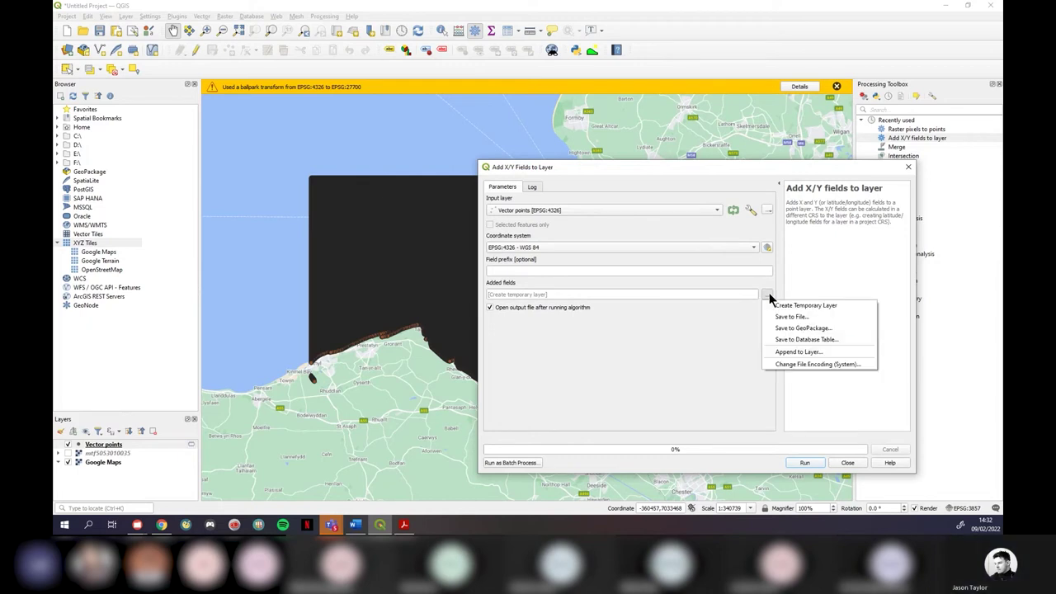
left_click(789, 317)
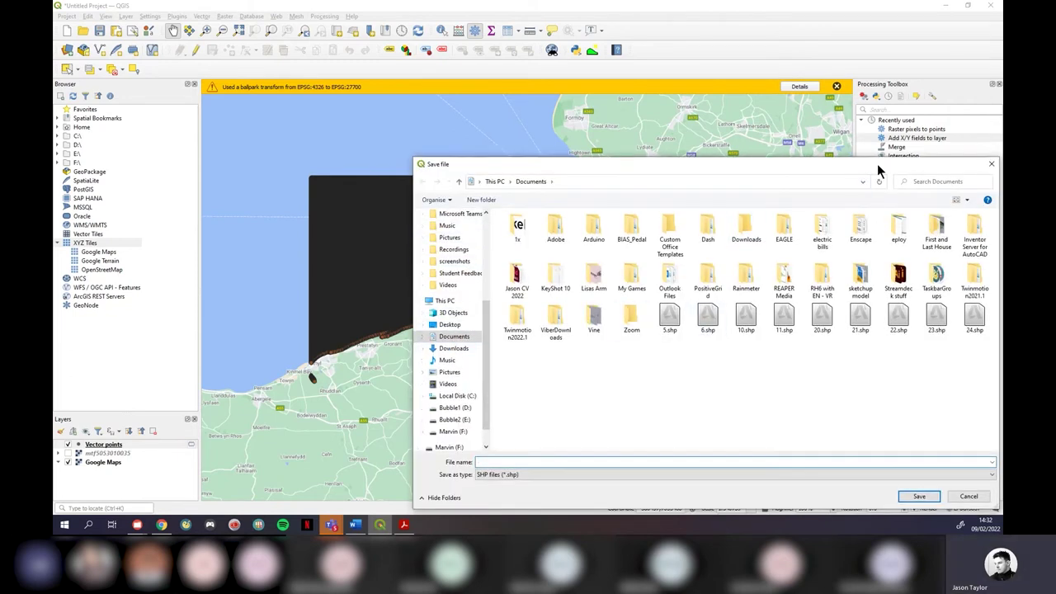
left_click_drag(877, 169, 722, 173)
left_click(834, 172)
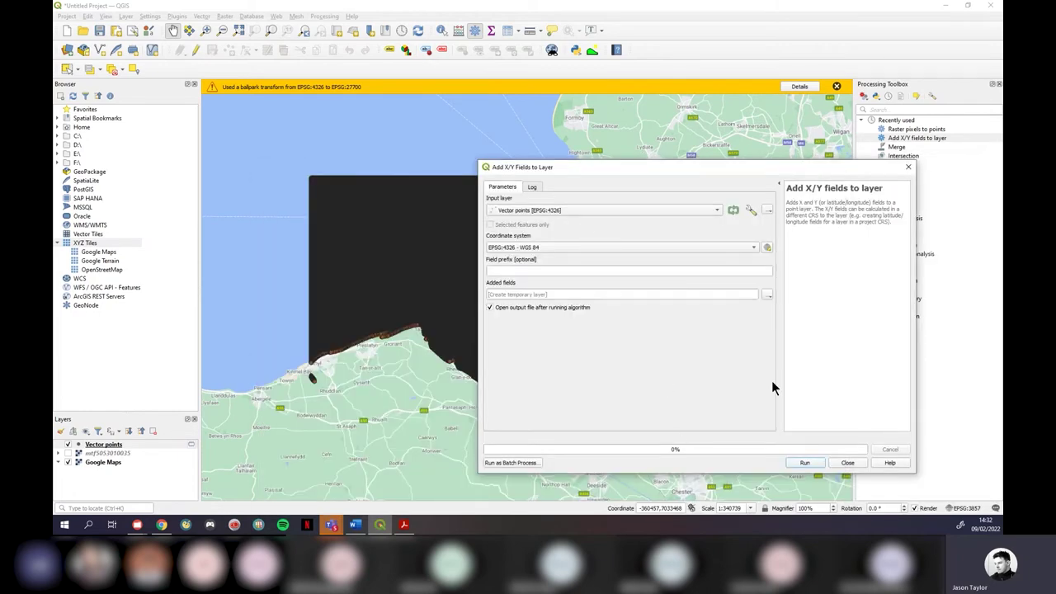
Step: Add X/Y fields to the Vector points layer in EPSG:4326 as a temporary layer, and hide Vector points
left_click(804, 465)
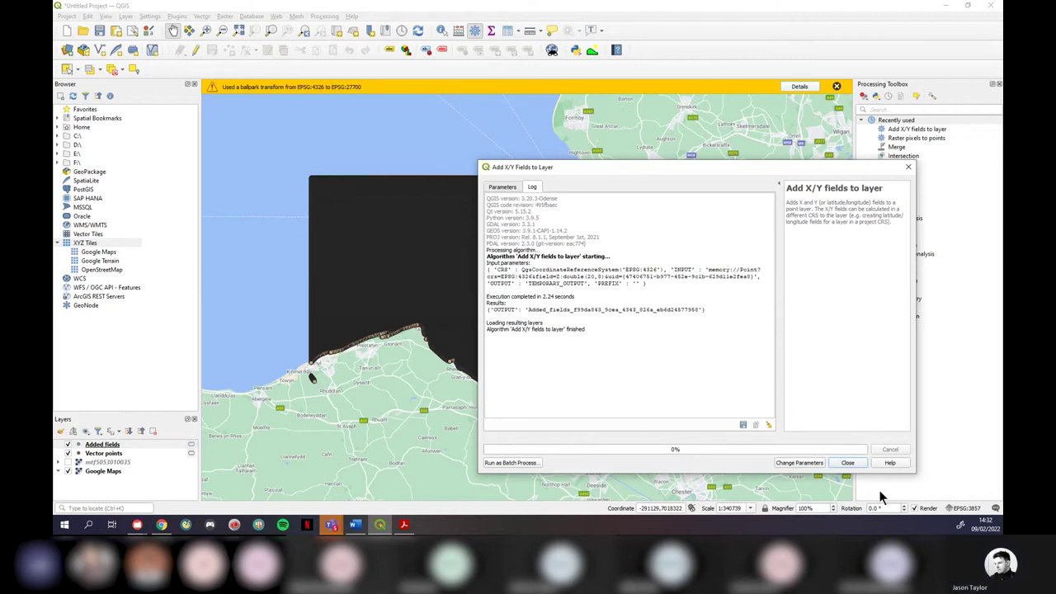
left_click(848, 462)
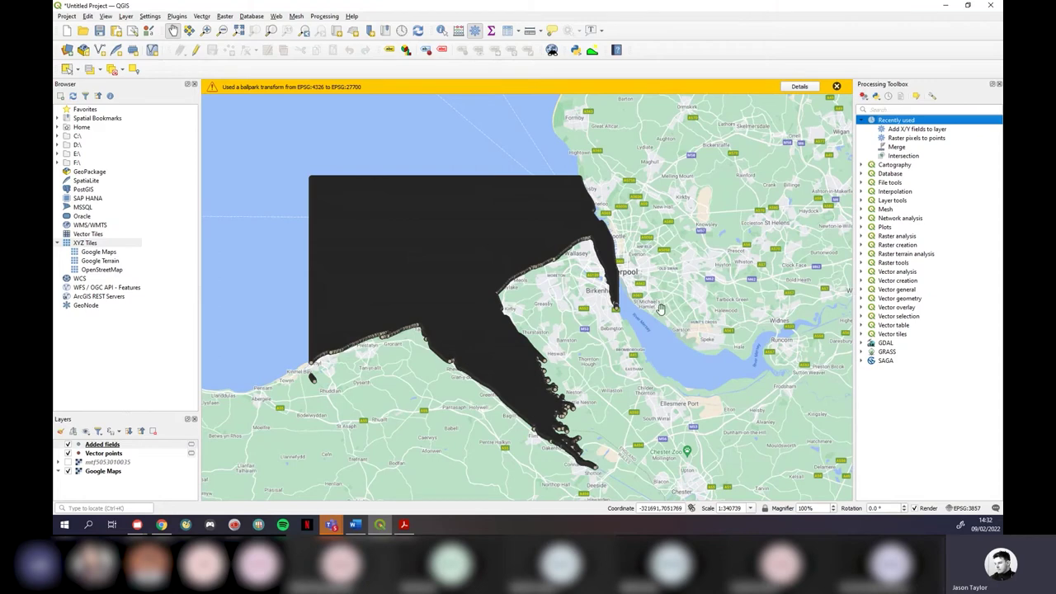
left_click(68, 454)
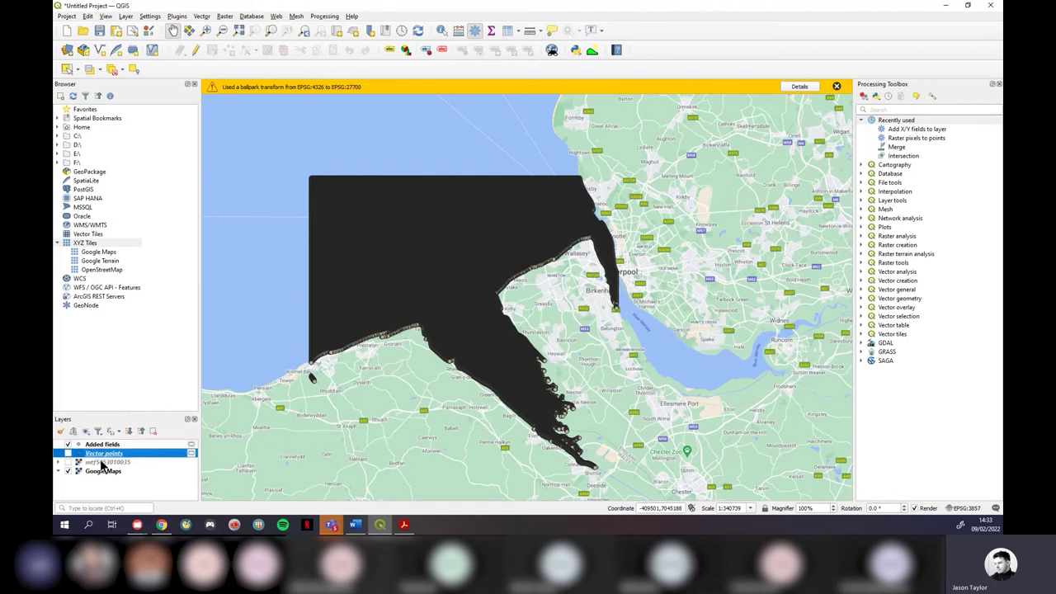
Step: Export the Added fields layer as a comma-separated file named This one in the Bathymetry & Lidar folder, using EPSG:4326 and adding it to the map
left_click(104, 462)
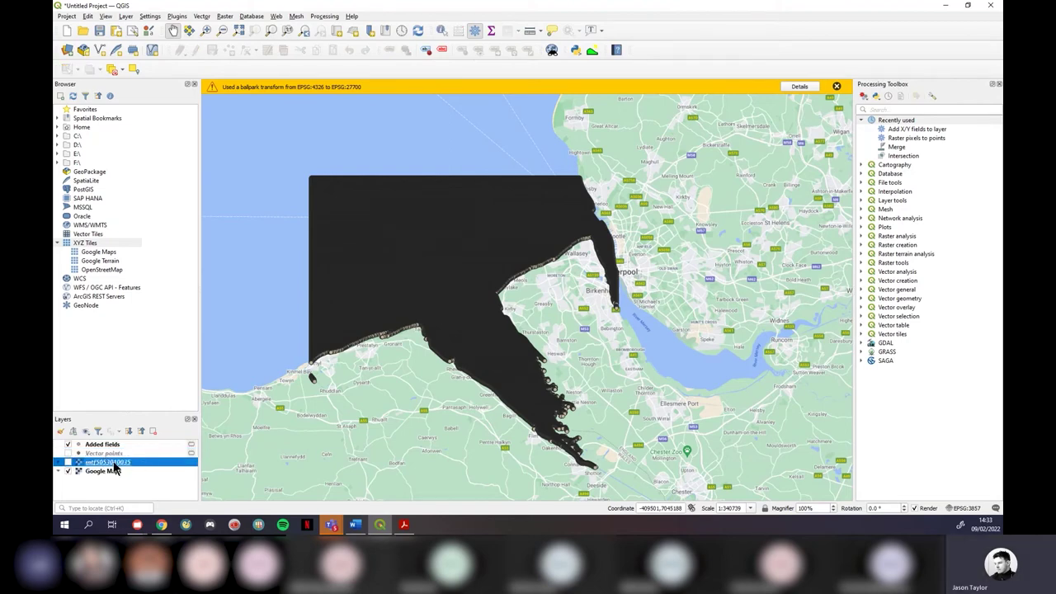
left_click(104, 454)
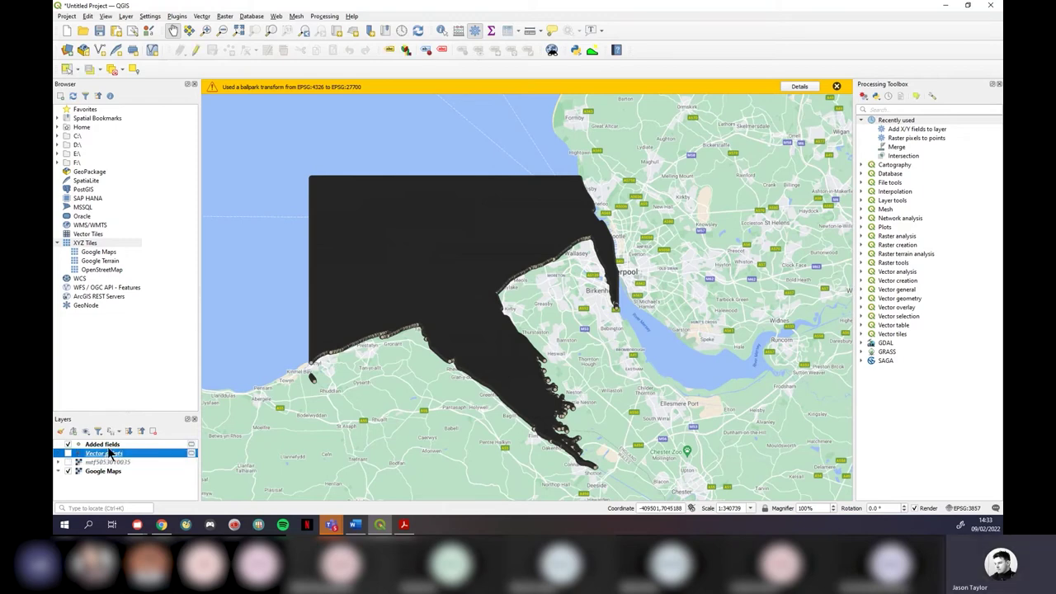
left_click(108, 447)
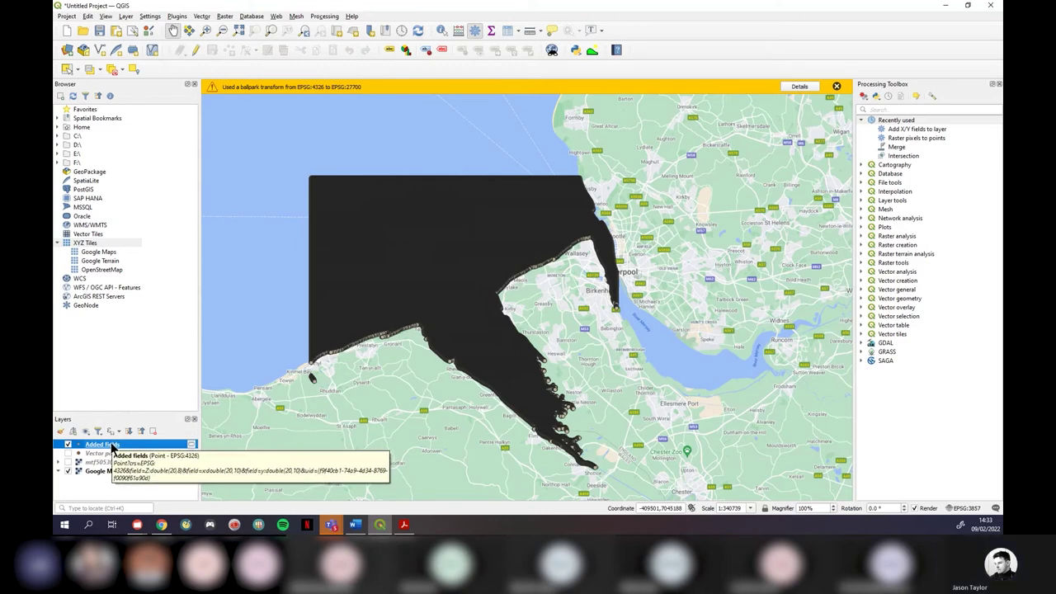
right_click(113, 447)
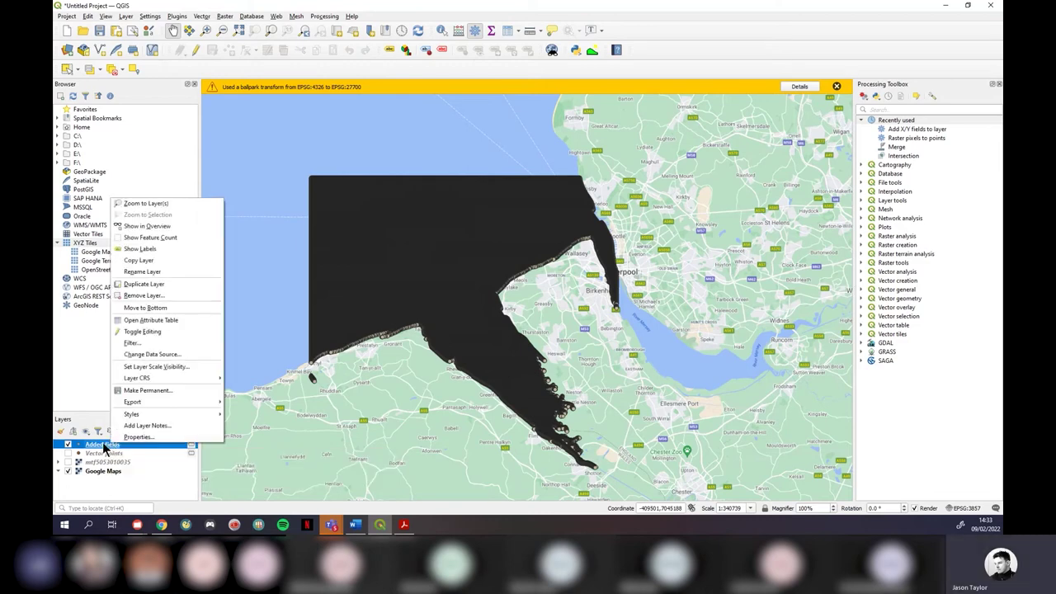
mouse_move(221, 405)
left_click(244, 404)
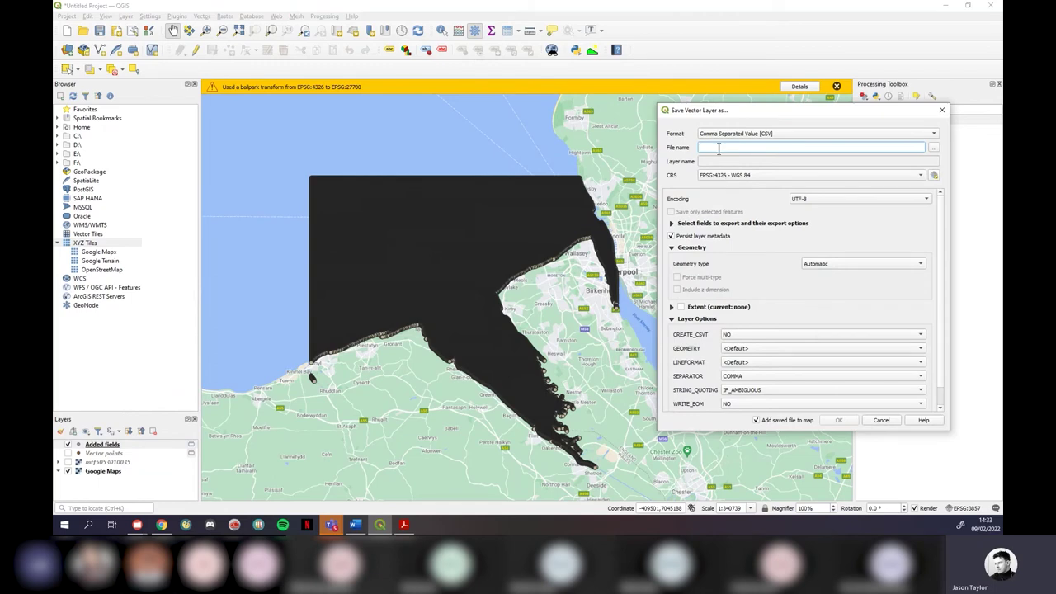
left_click_drag(883, 111, 732, 123)
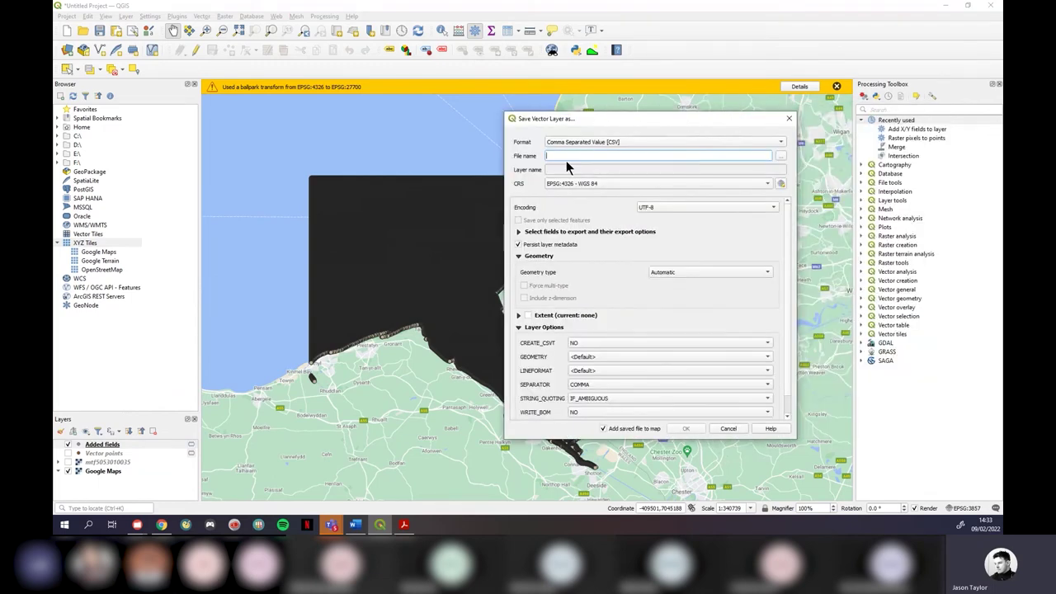
left_click(780, 156)
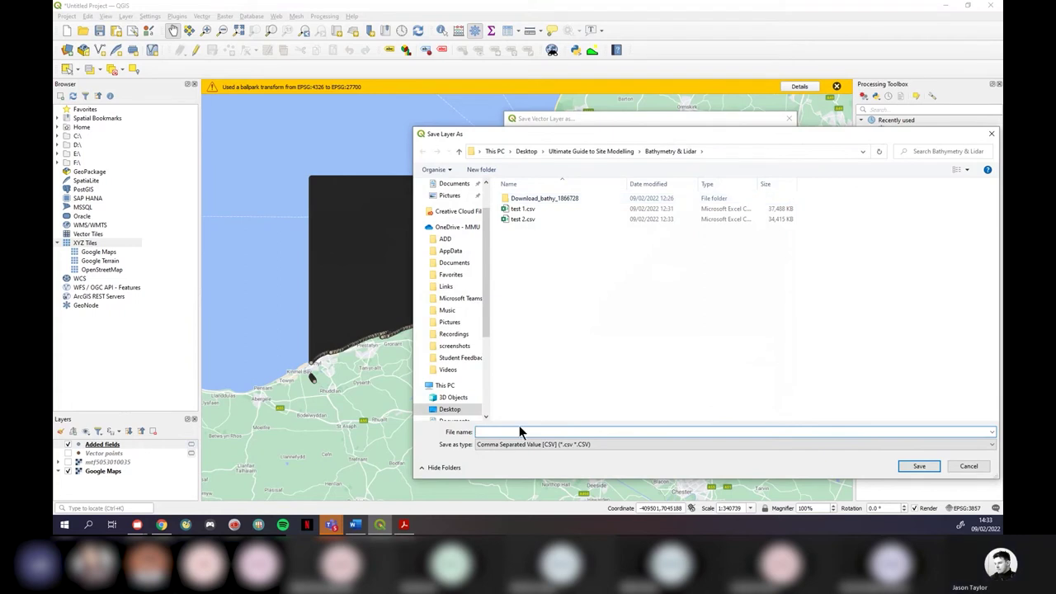
type("This one")
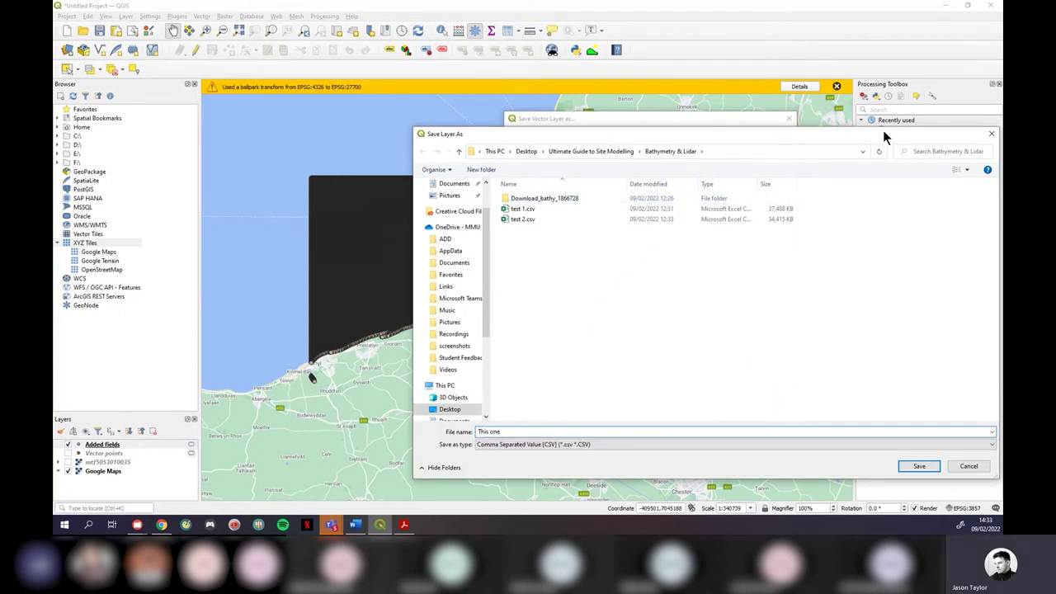
left_click_drag(883, 134, 797, 135)
left_click(830, 467)
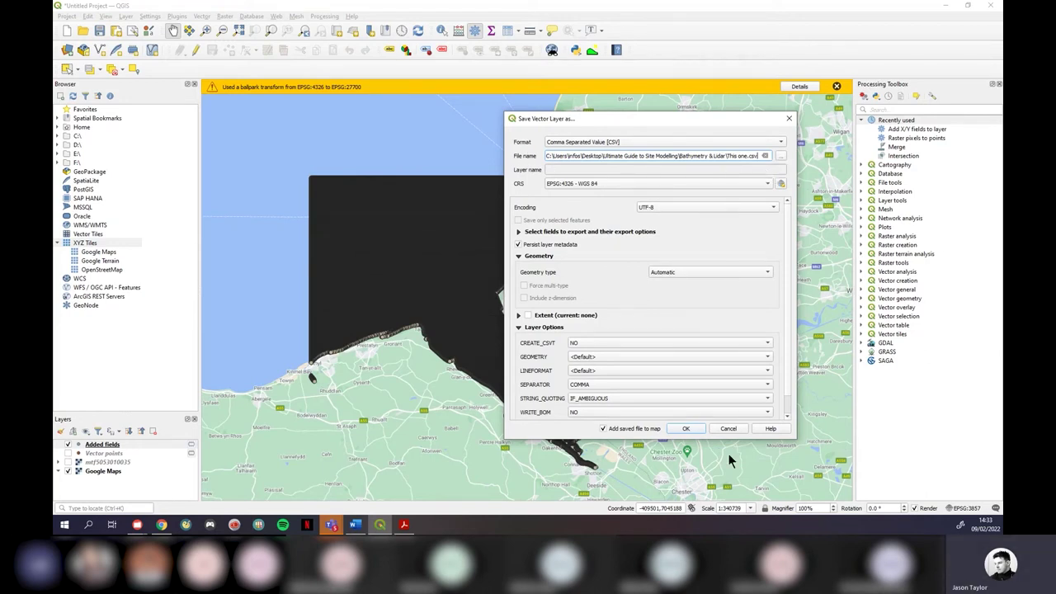
left_click(685, 428)
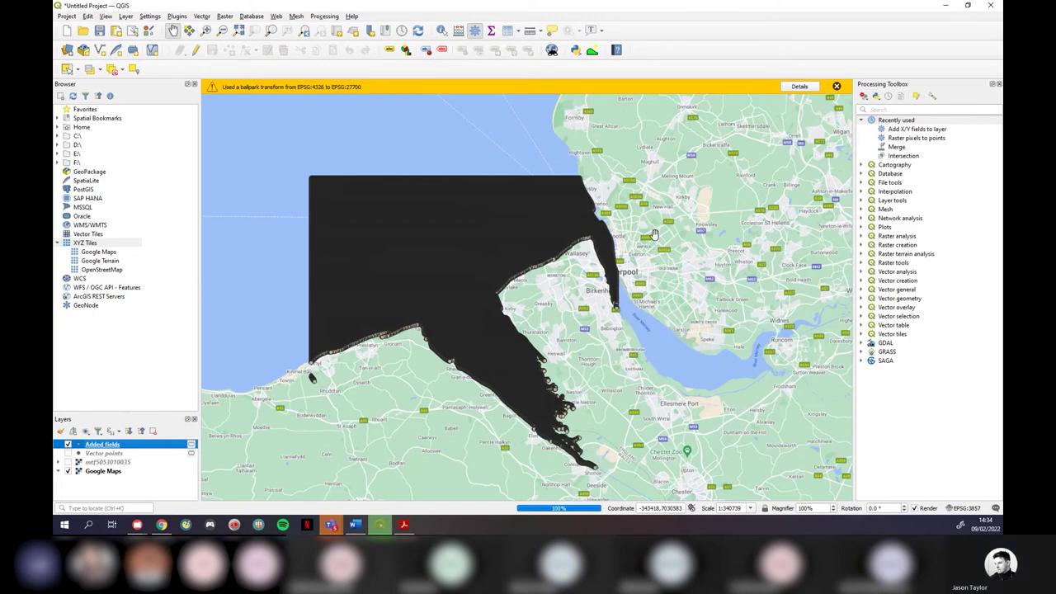
left_click(990, 9)
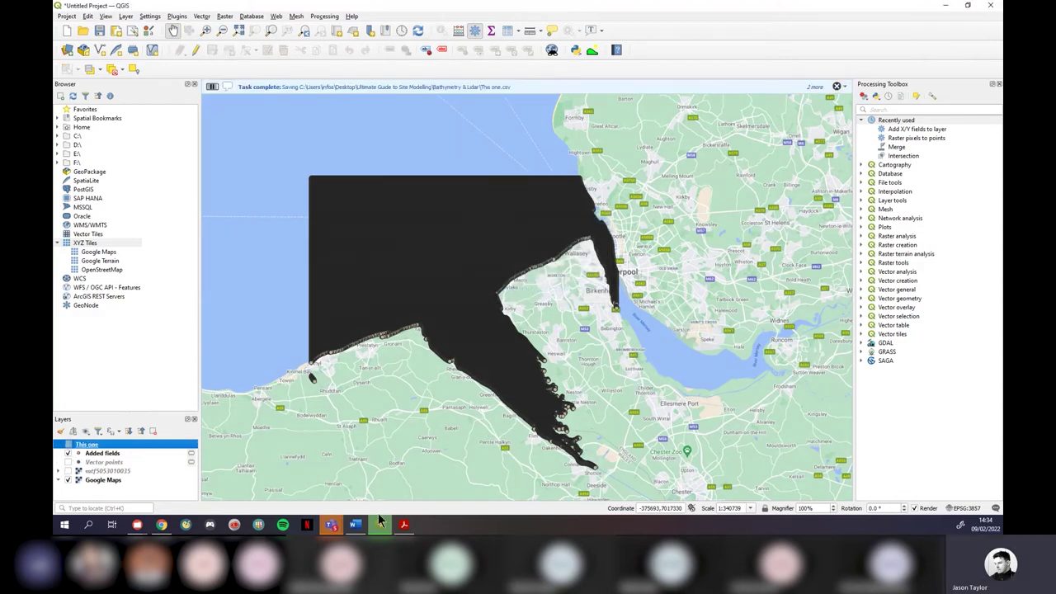
left_click(990, 6)
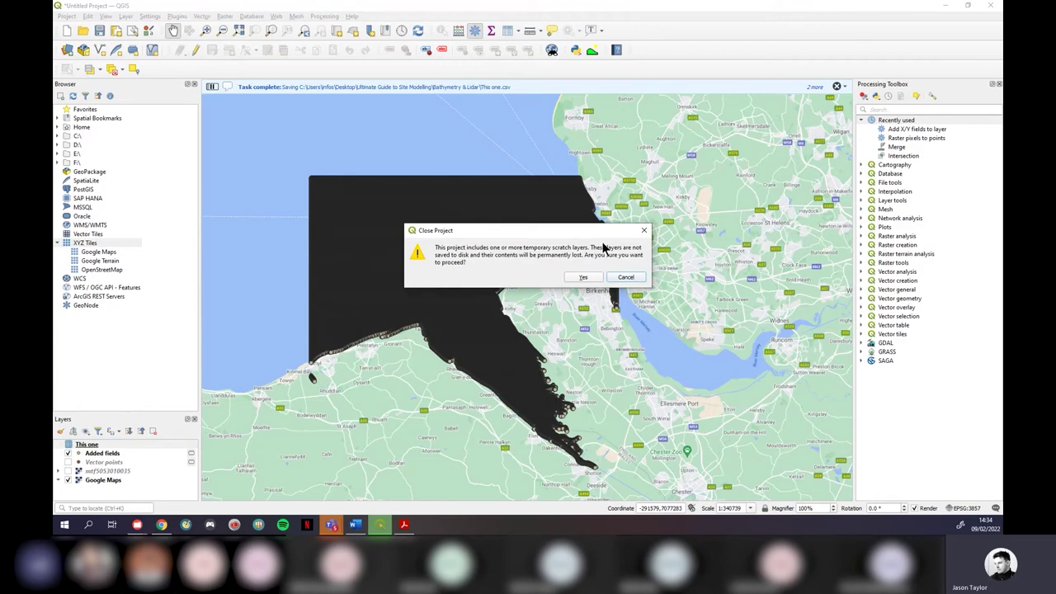
left_click(627, 278)
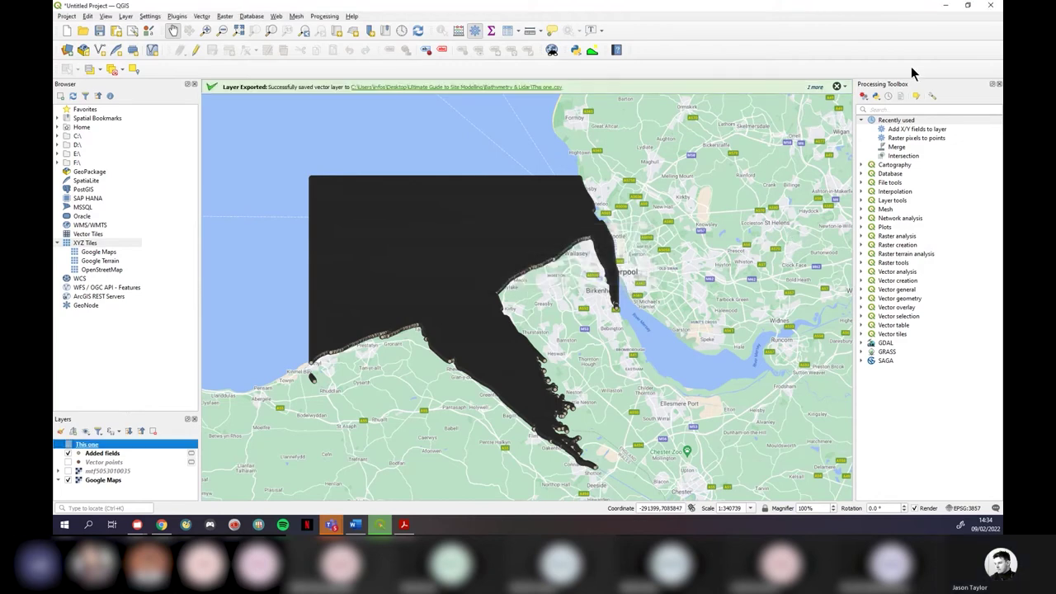
Step: Minimize QGIS, switch to File Explorer and open the Bathymetry & Lidar folder inside Ultimate Guide to Site Modelling
left_click(944, 7)
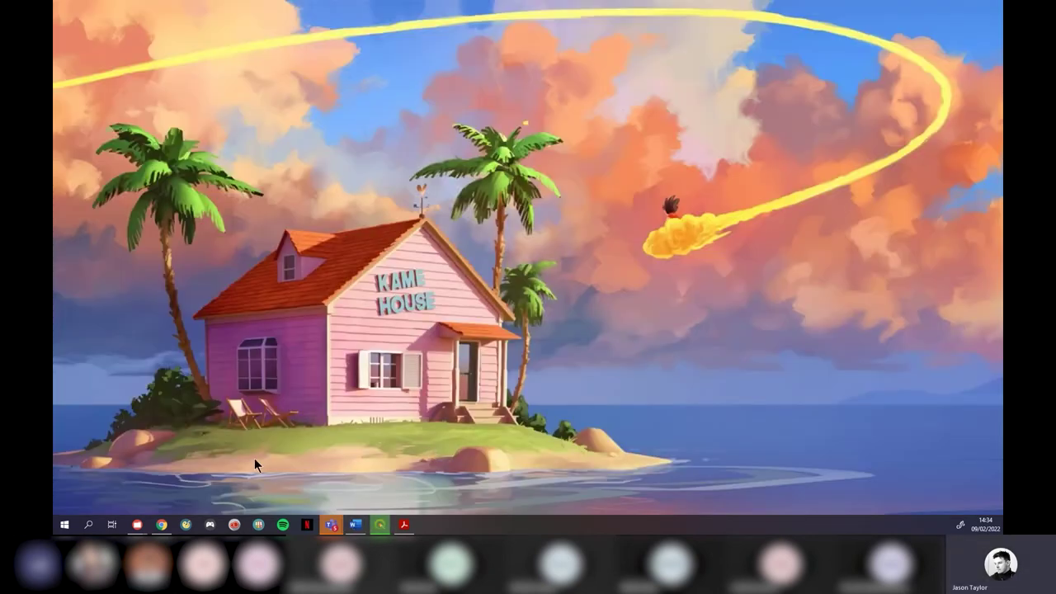
mouse_move(137, 524)
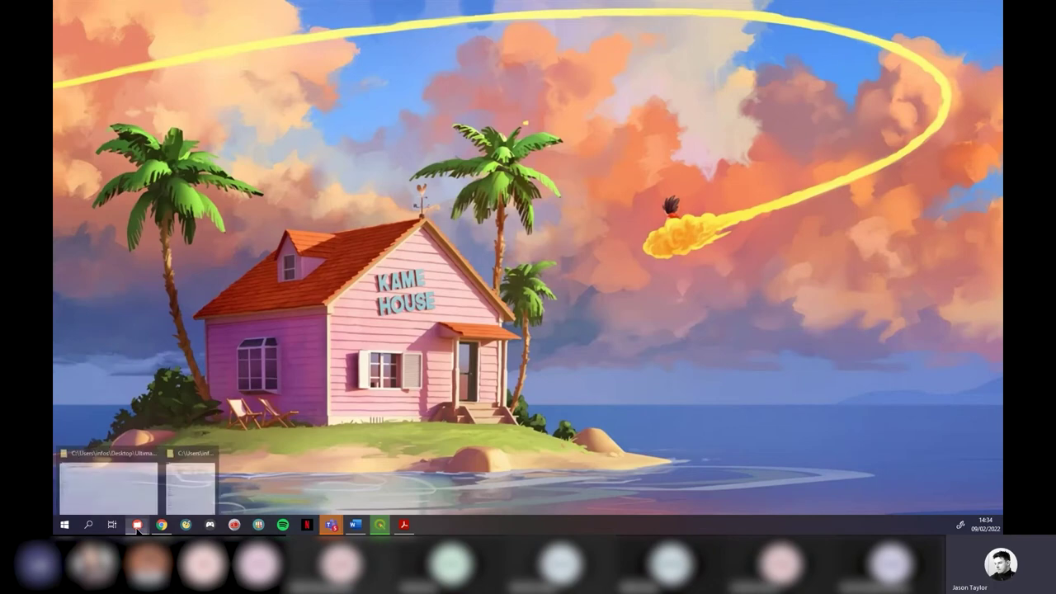
left_click(179, 490)
left_click(590, 156)
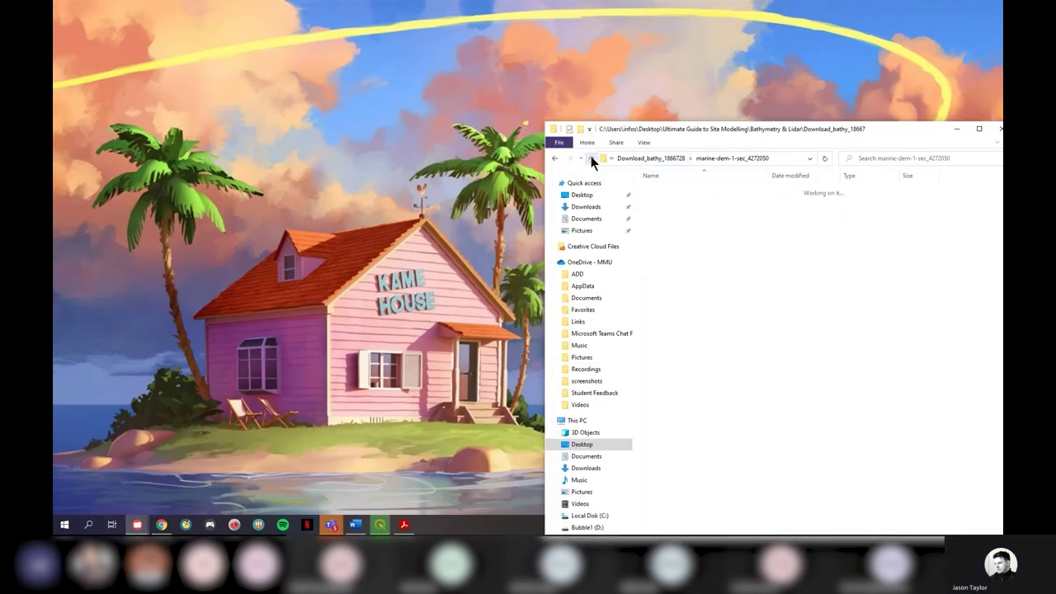
left_click(590, 156)
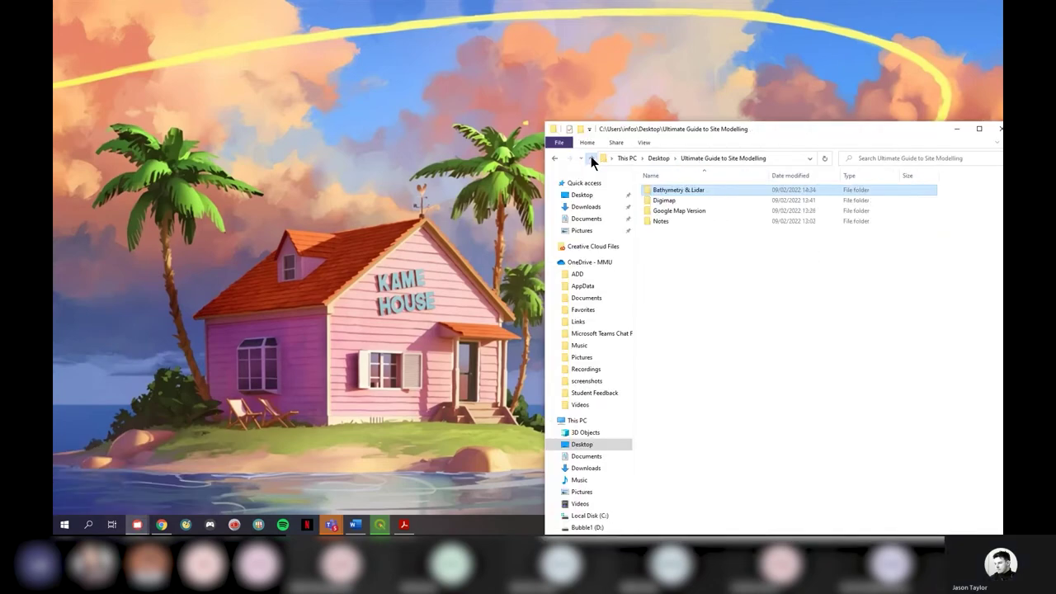
double_click(680, 193)
left_click_drag(810, 131, 1002, 82)
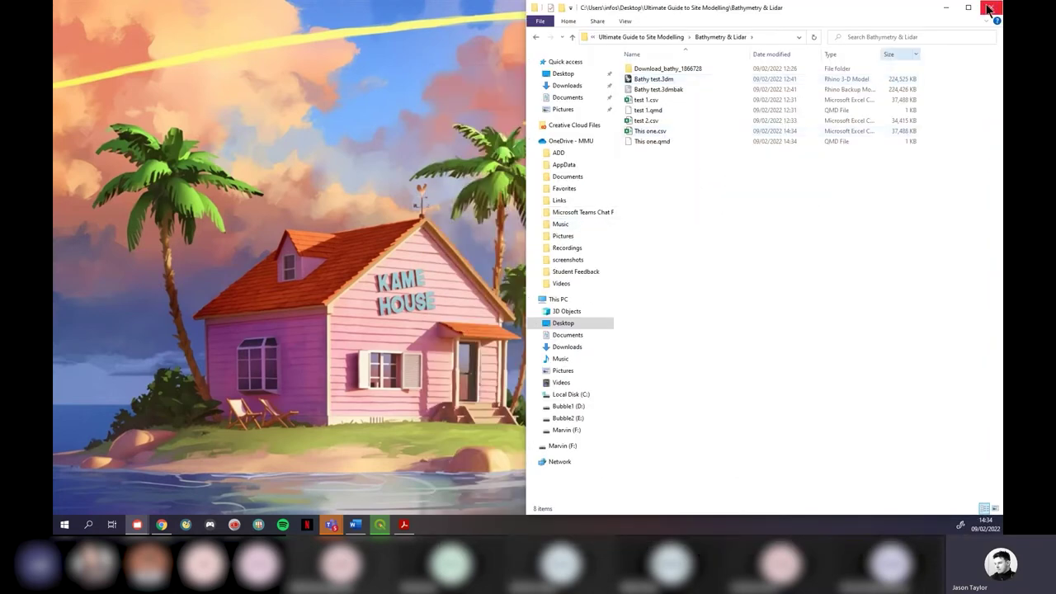
left_click(967, 7)
Step: Open This one.csv in Excel and check the order of the Z, x and y columns
left_click(202, 128)
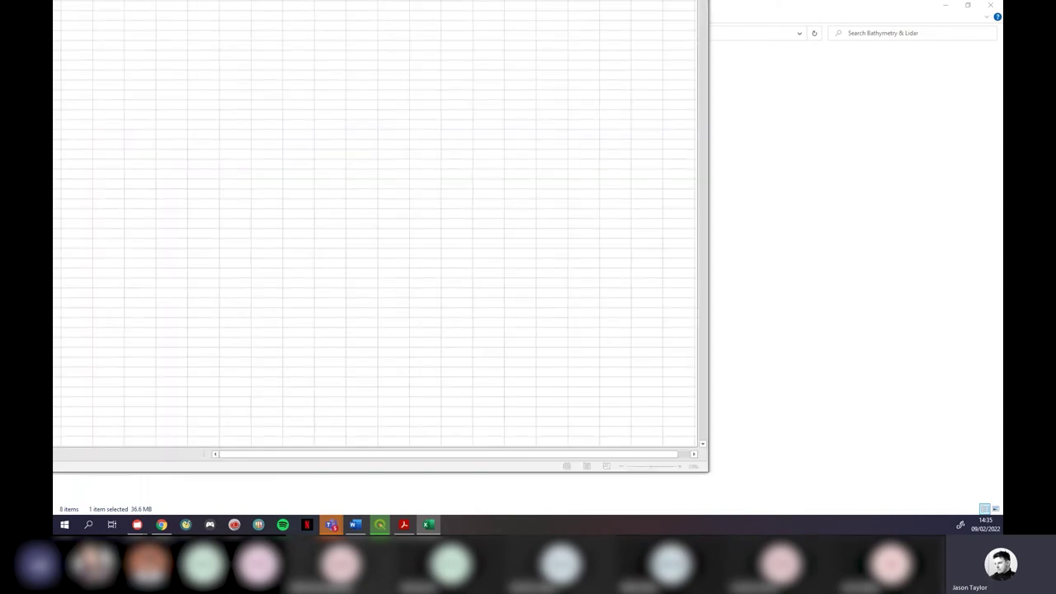
left_click(774, 157)
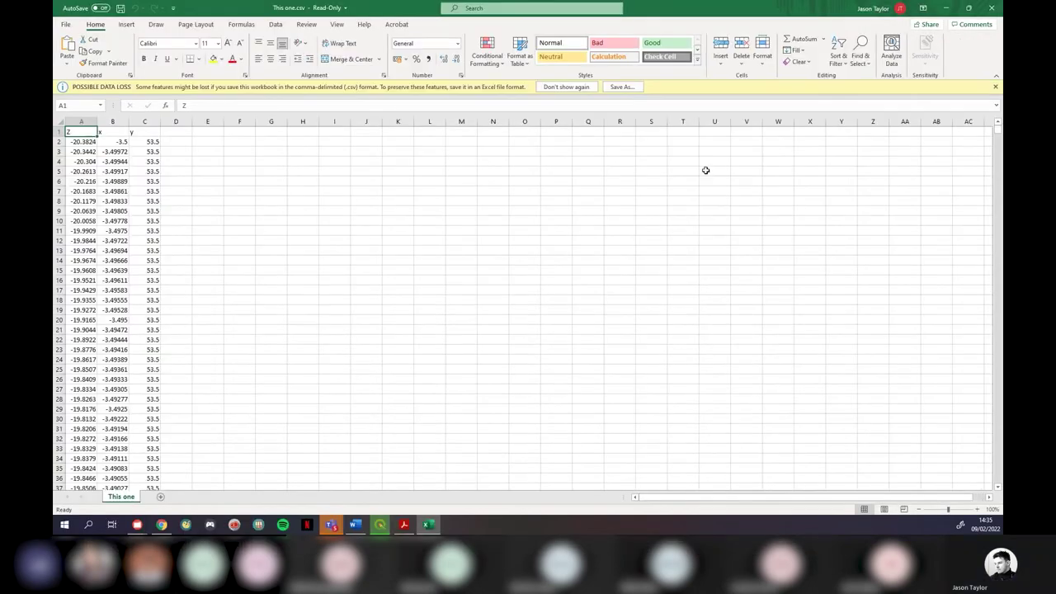
left_click(347, 203)
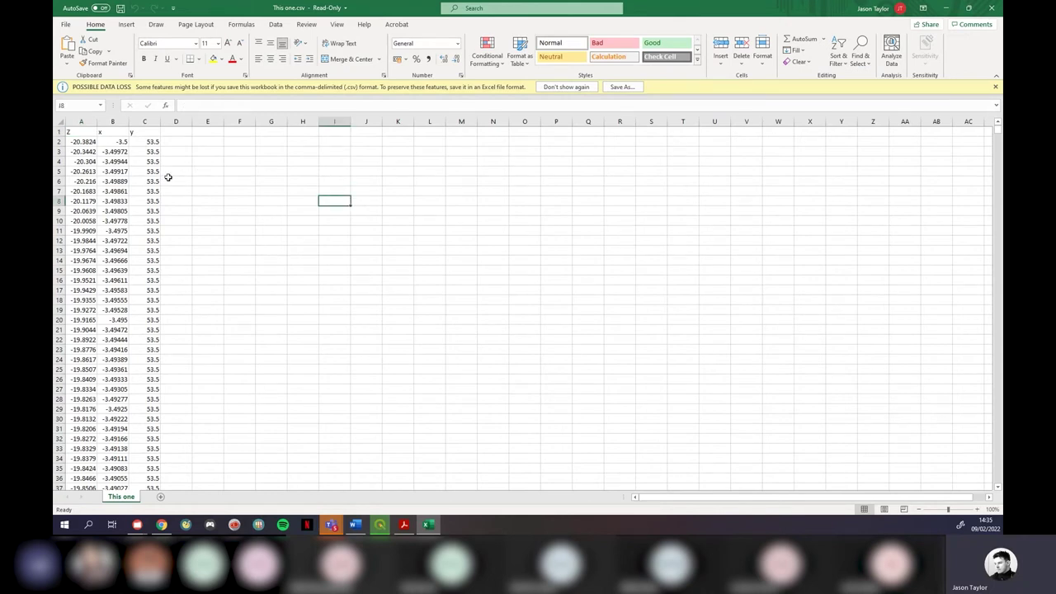
left_click(75, 133)
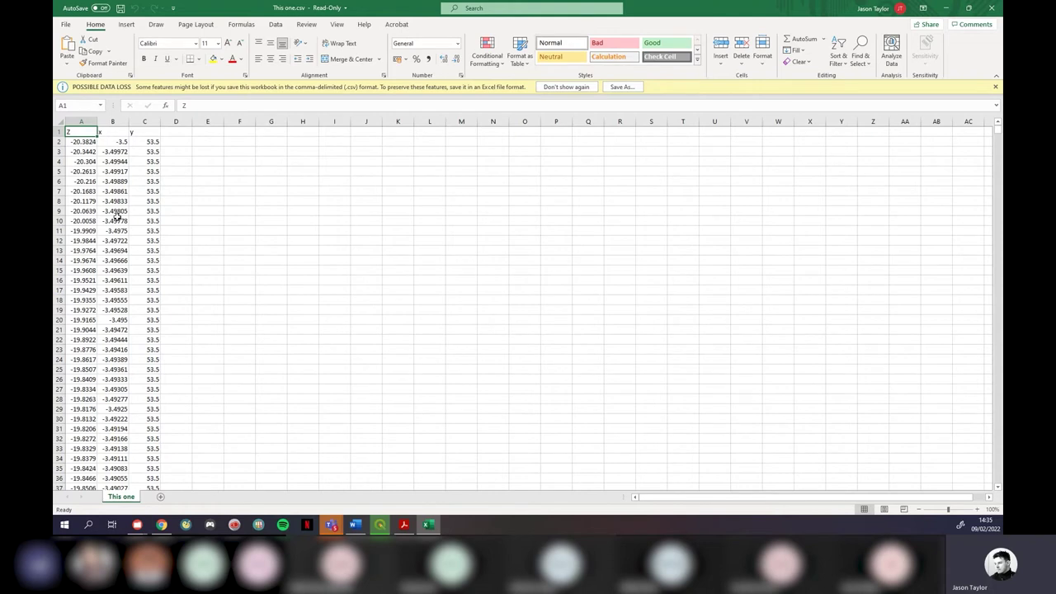
Step: Move the Z column to column D, after y, and delete the emptied column A
left_click(177, 178)
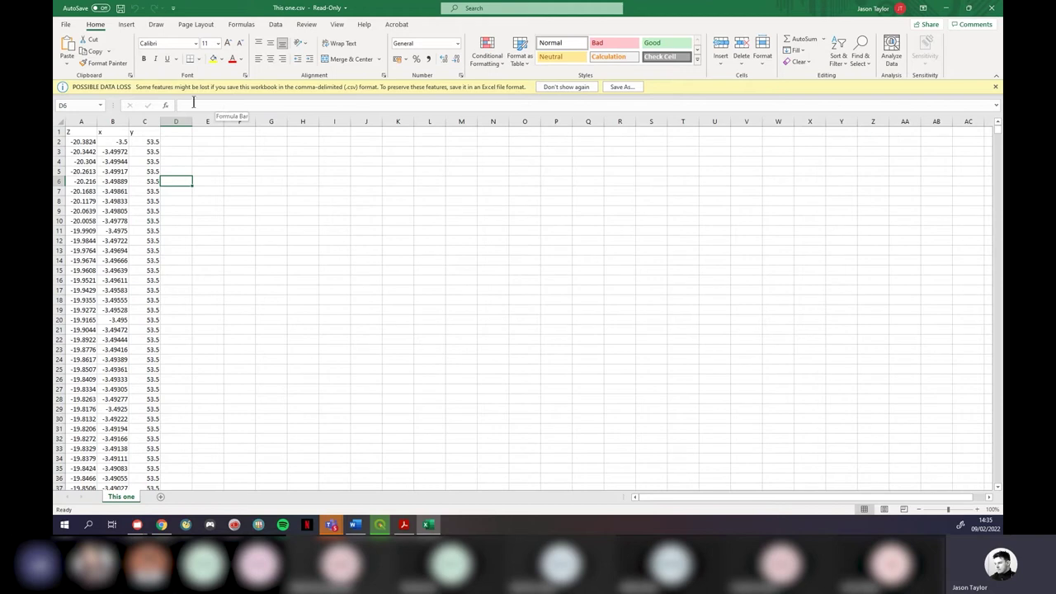
left_click(80, 121)
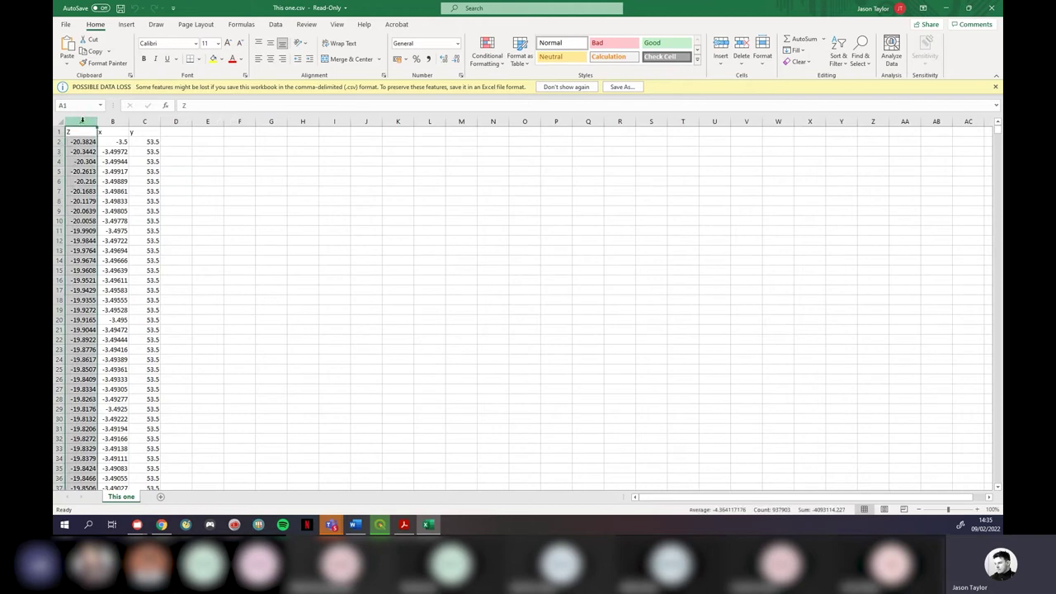
left_click_drag(95, 136, 170, 140)
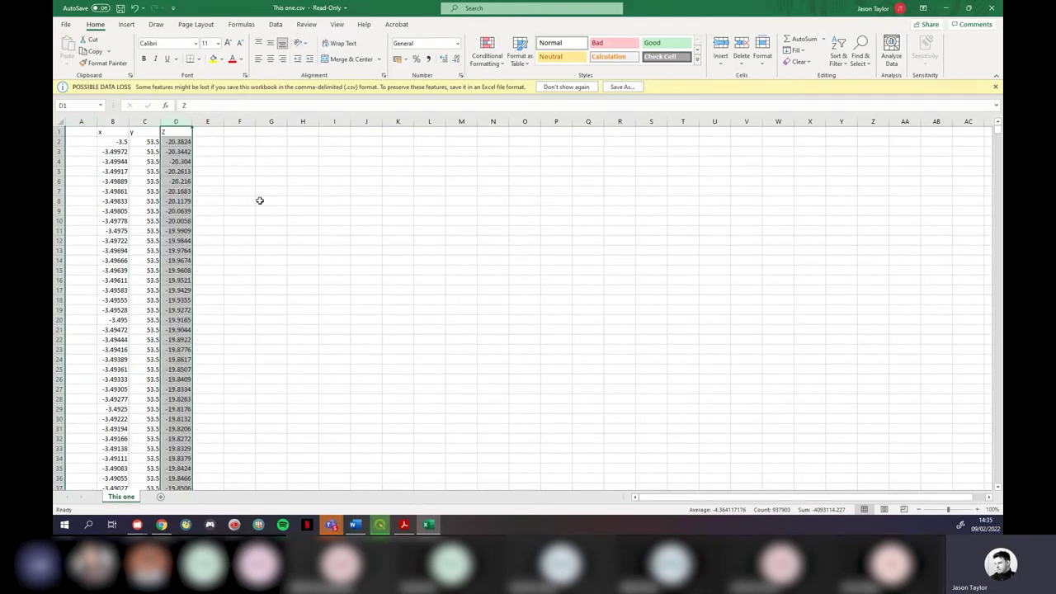
left_click(251, 201)
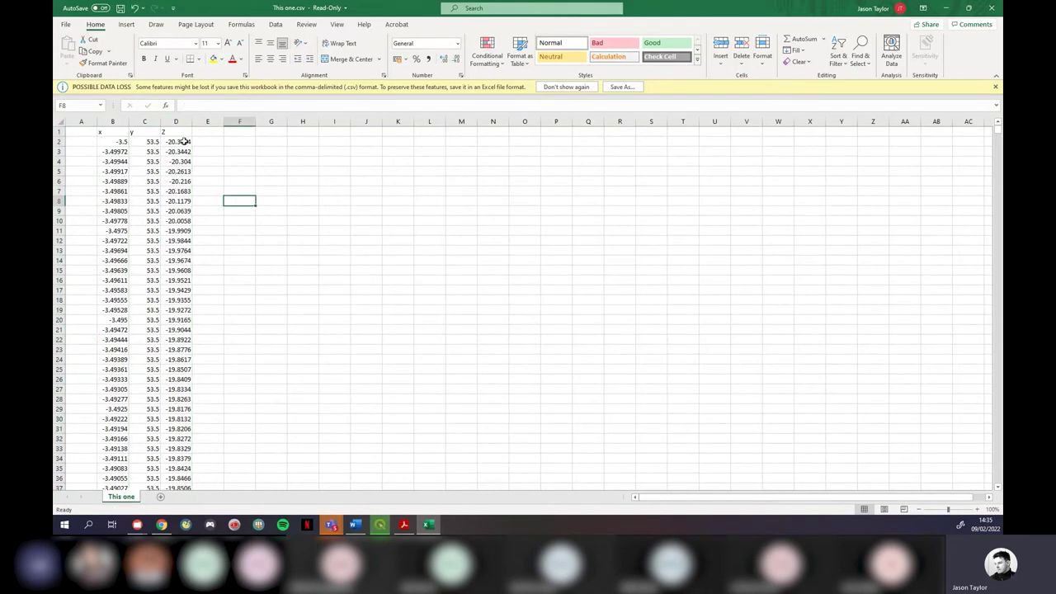
left_click(81, 121)
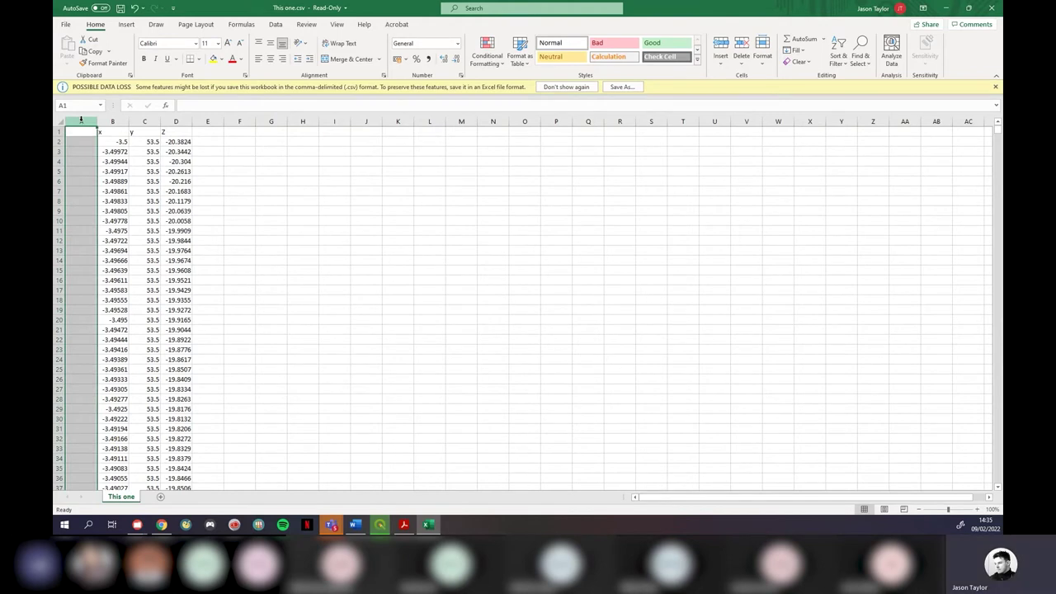
right_click(81, 120)
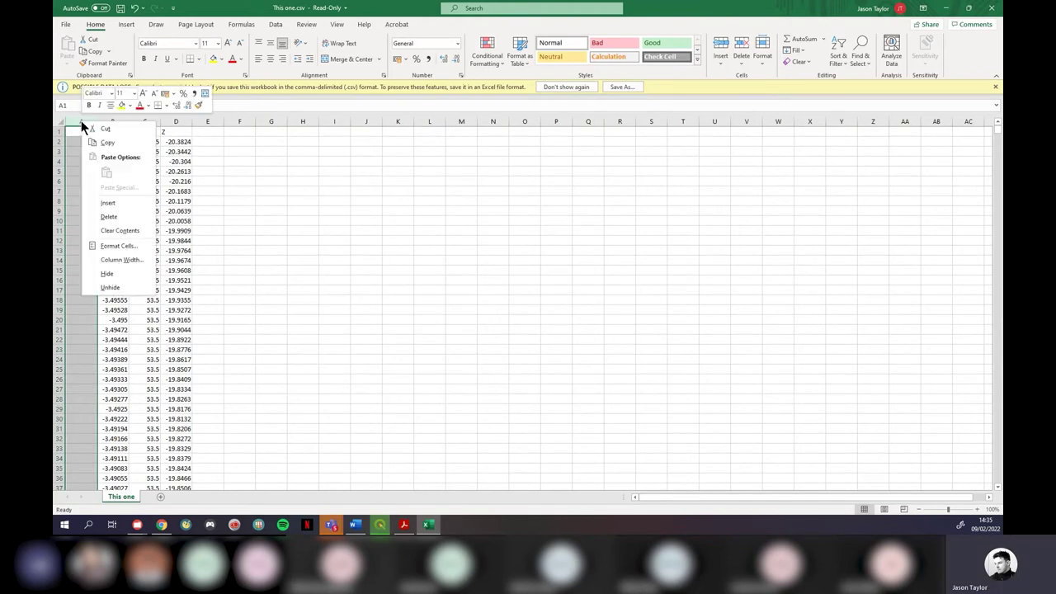
left_click(116, 215)
left_click(272, 268)
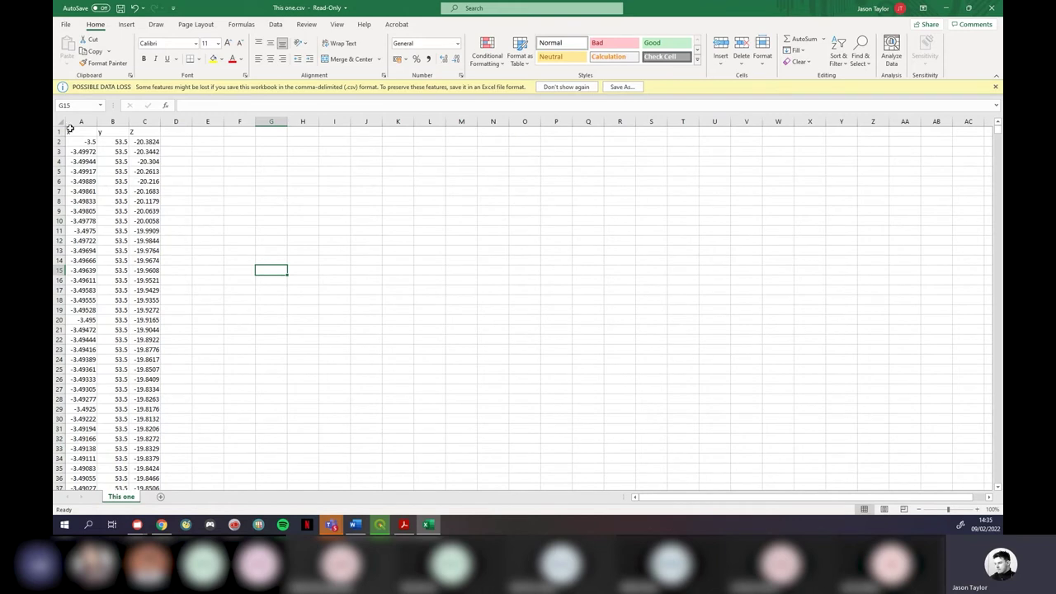
Step: Save the reordered sheet as a comma-delimited CSV named This one 2 in the Bathymetry & Lidar folder, and close the workbook
left_click(65, 24)
left_click(80, 160)
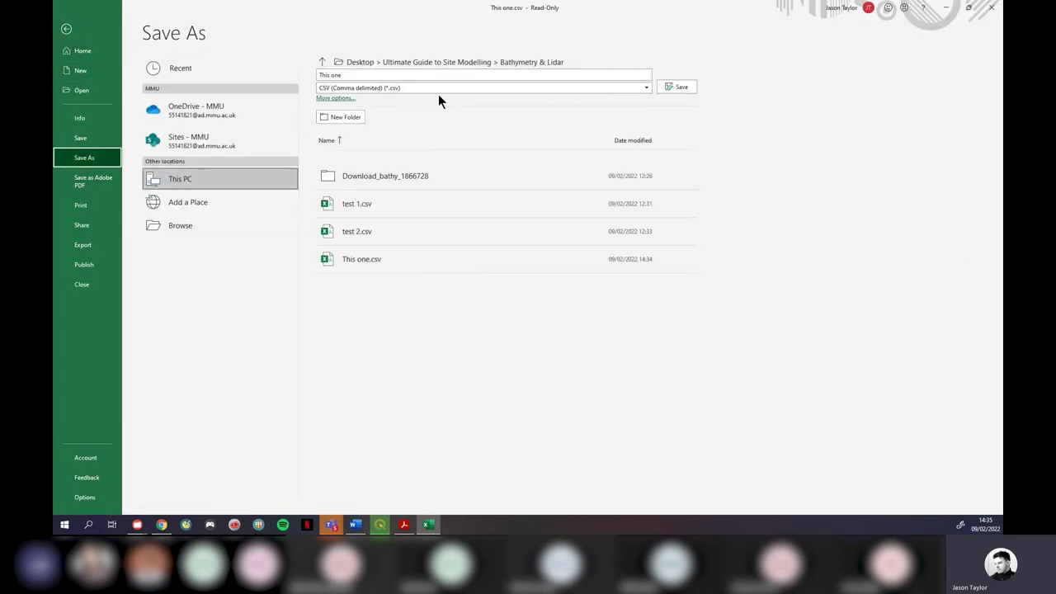
left_click(369, 75)
left_click(369, 76)
type("2")
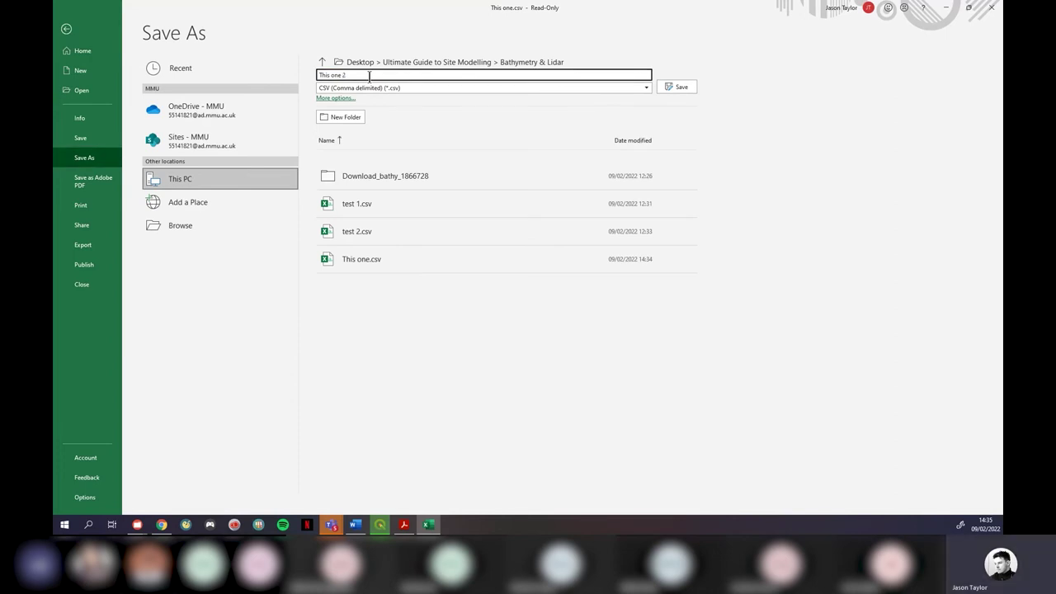
left_click(682, 86)
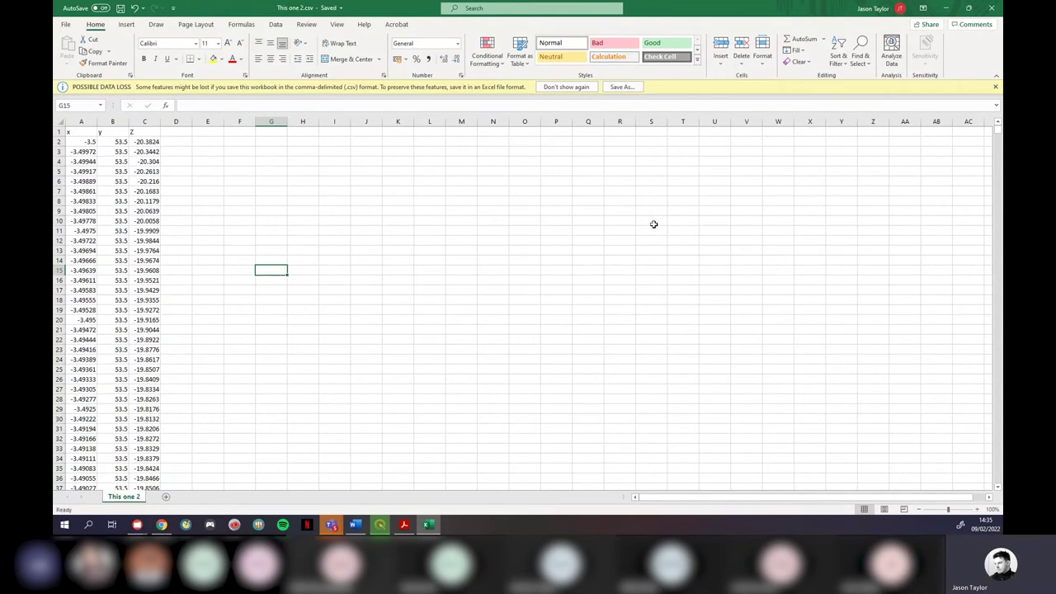
left_click(990, 8)
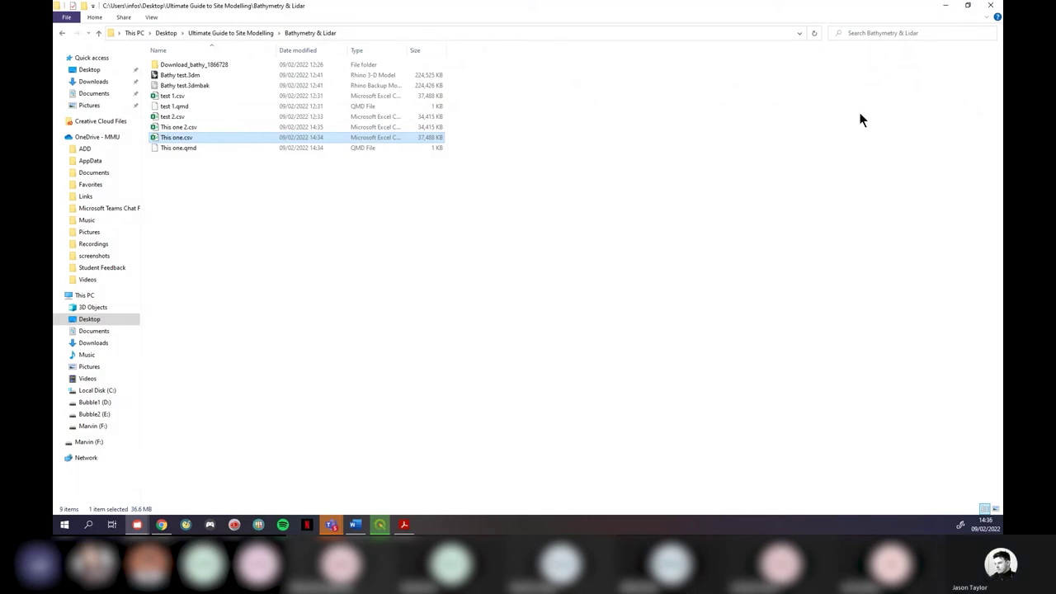
Step: Launch Rhino, dismiss its startup window and make the Top viewport active
left_click(89, 524)
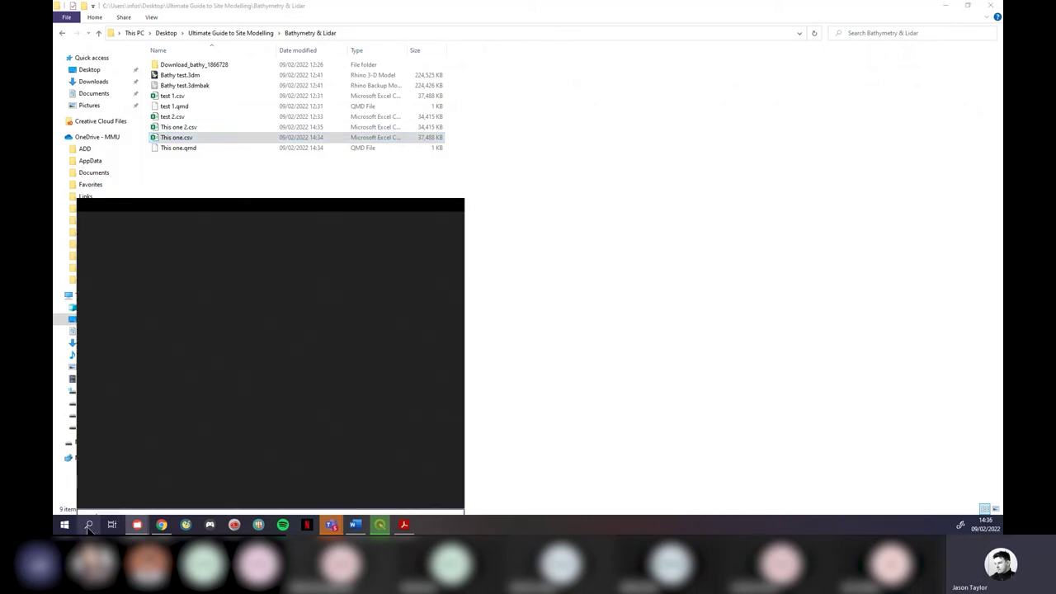
type("rh")
key("Return")
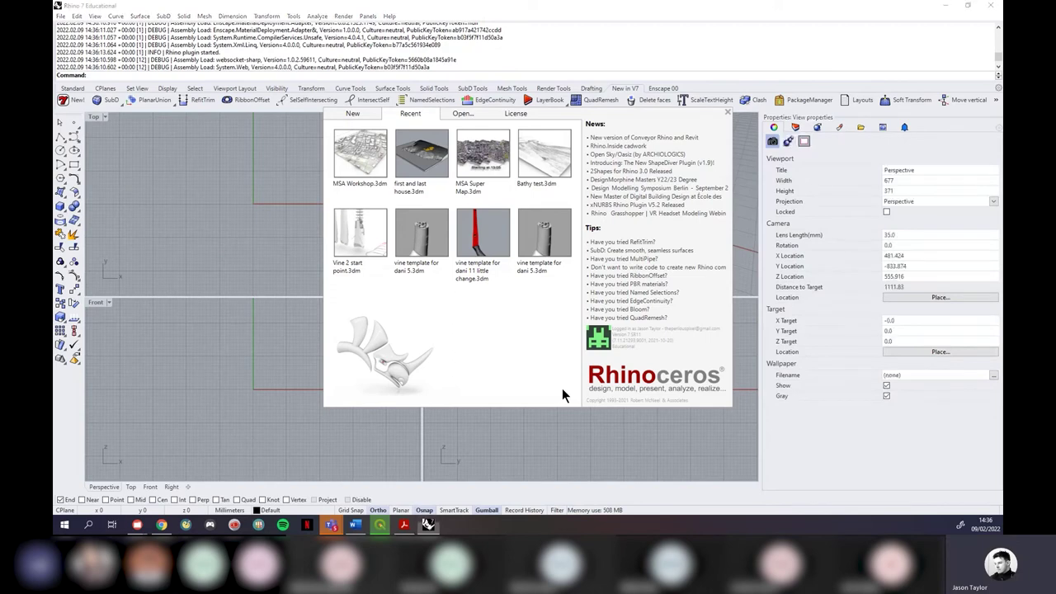
left_click(243, 220)
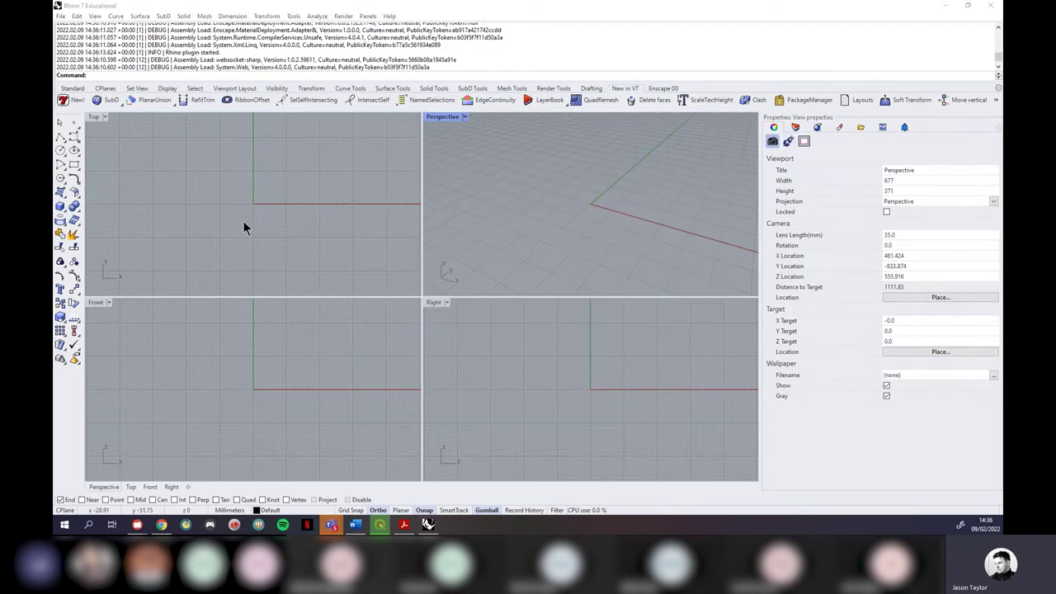
left_click(243, 227)
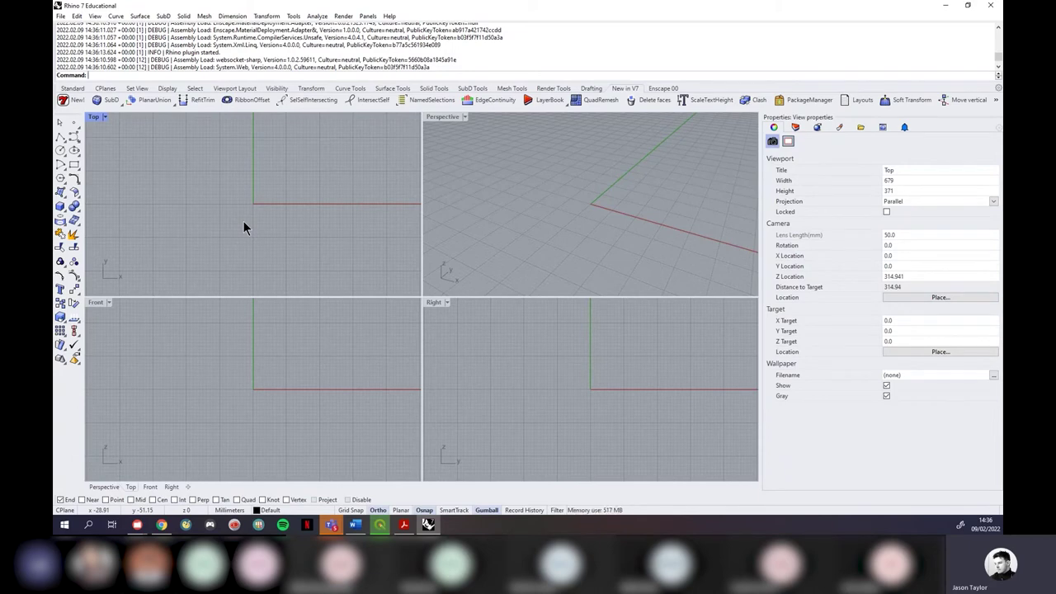
Step: Import This one 2.csv from the Bathymetry & Lidar folder as points, using the comma delimiter without creating a point cloud
left_click(60, 16)
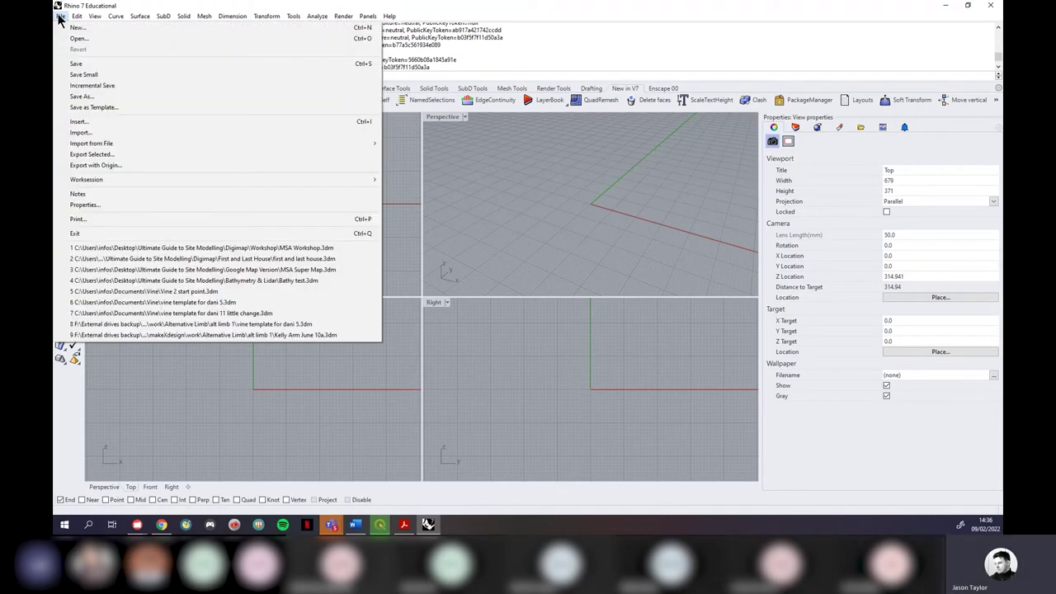
left_click(98, 133)
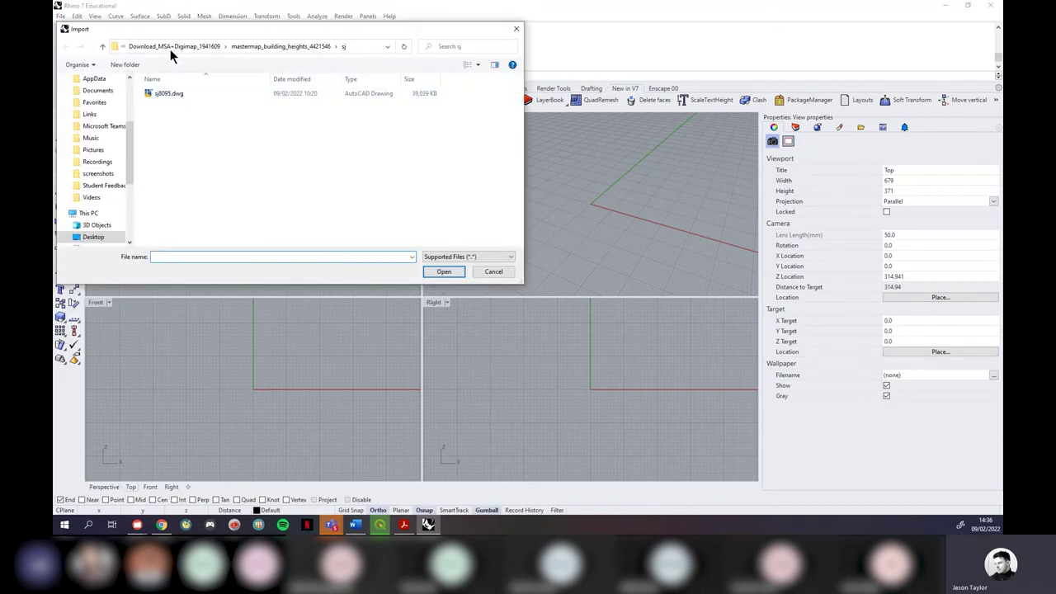
left_click(169, 47)
left_click(205, 46)
double_click(183, 93)
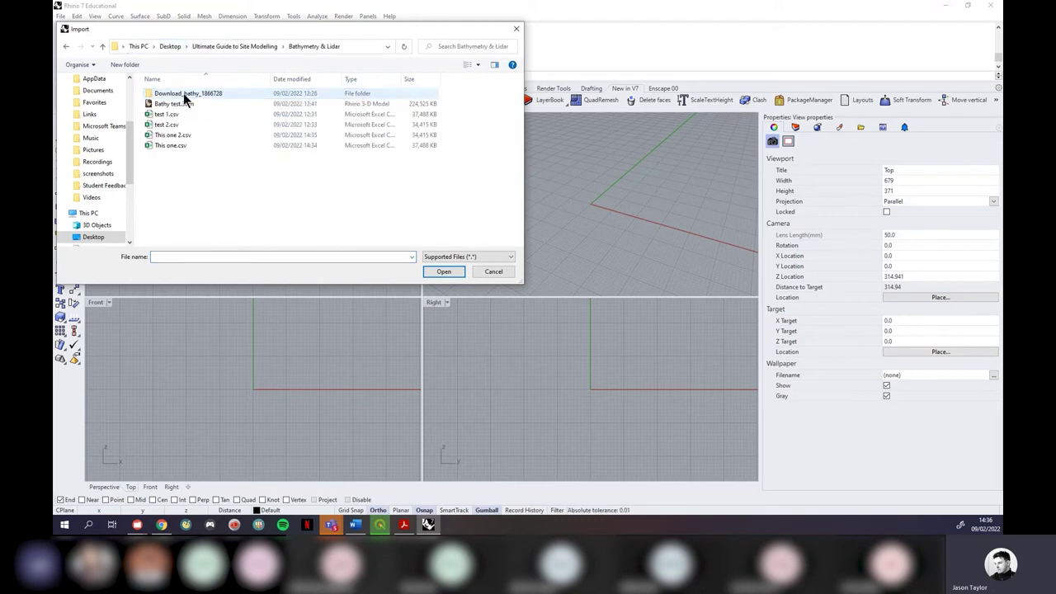
left_click(190, 136)
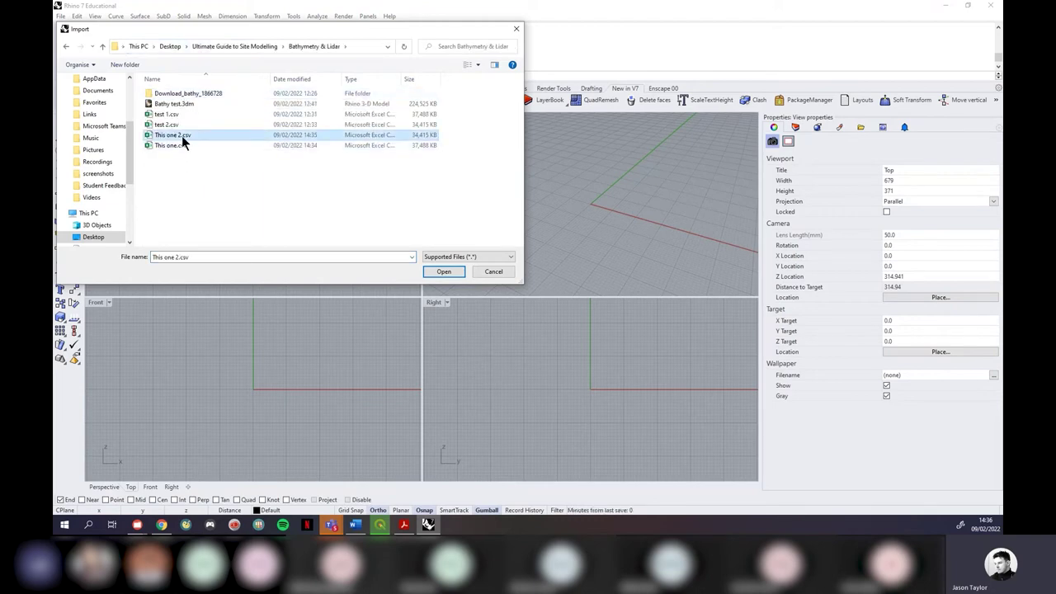
left_click(433, 269)
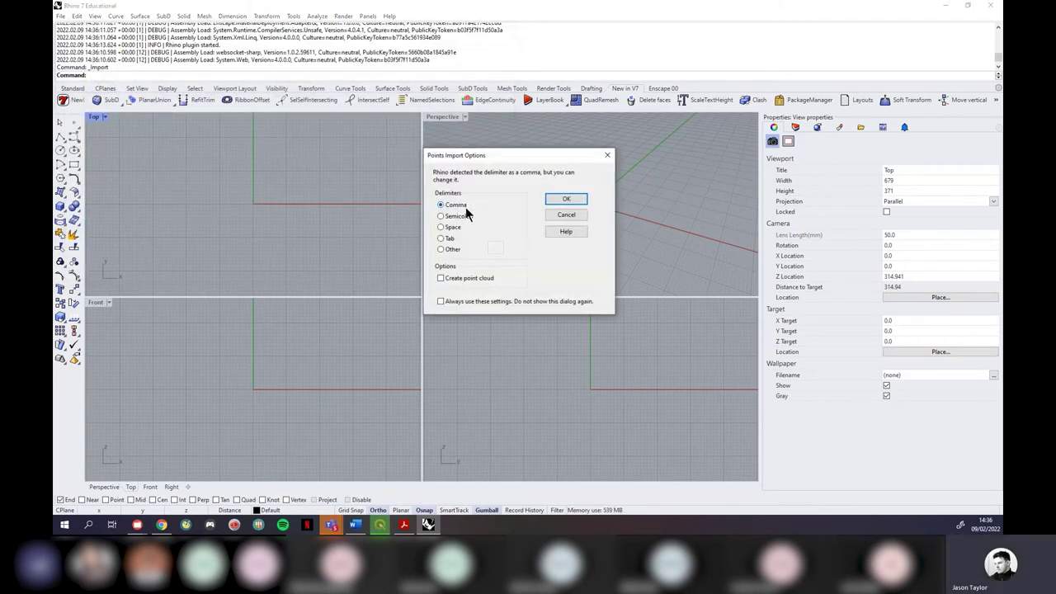
left_click(564, 200)
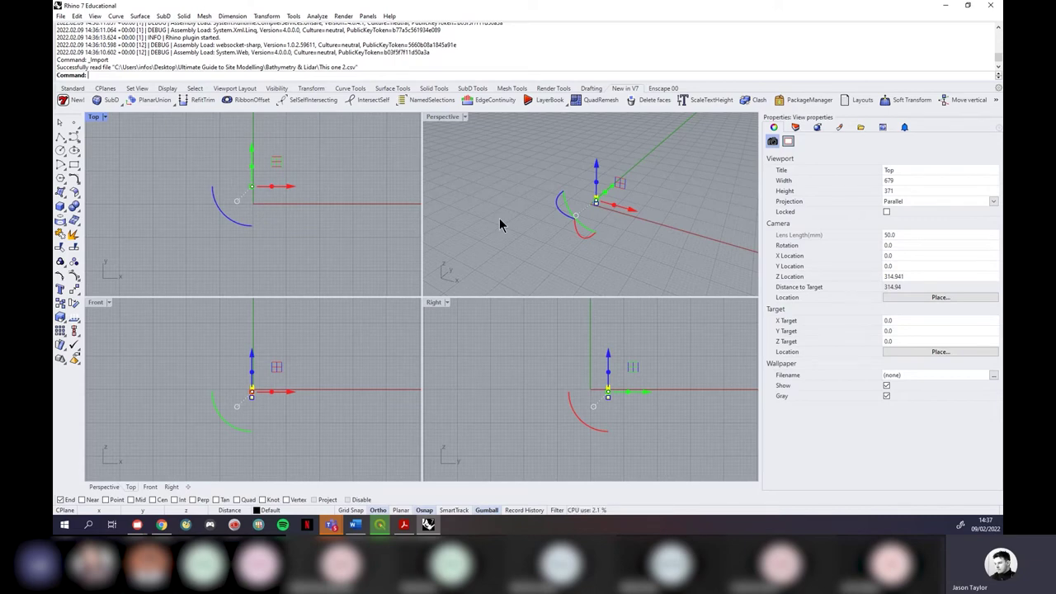
Step: Zoom all viewports to the selected imported points with ZSA and maximize the Top viewport
type("ZSA")
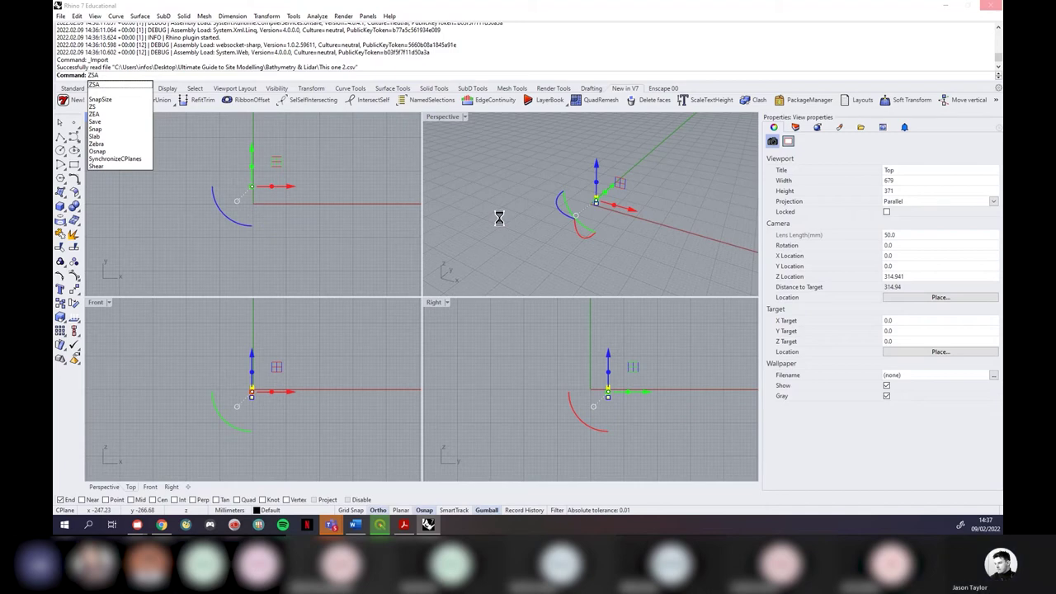
key("Return")
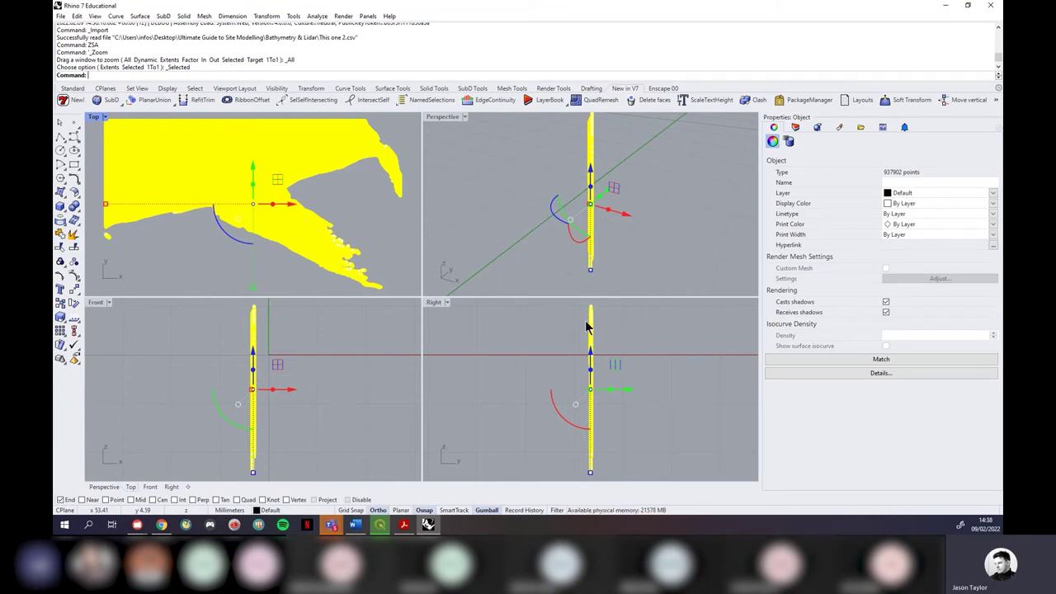
left_click(105, 118)
left_click(128, 137)
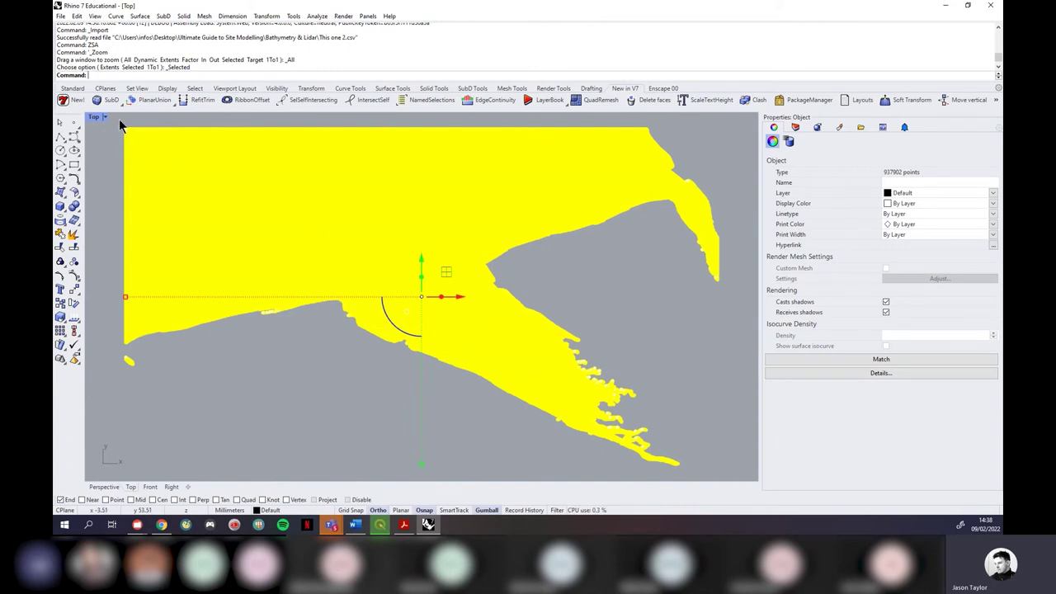
Step: Enable the Point object snap with the upper-left corner of the point grid in close view
scroll(119, 124, "up", 8)
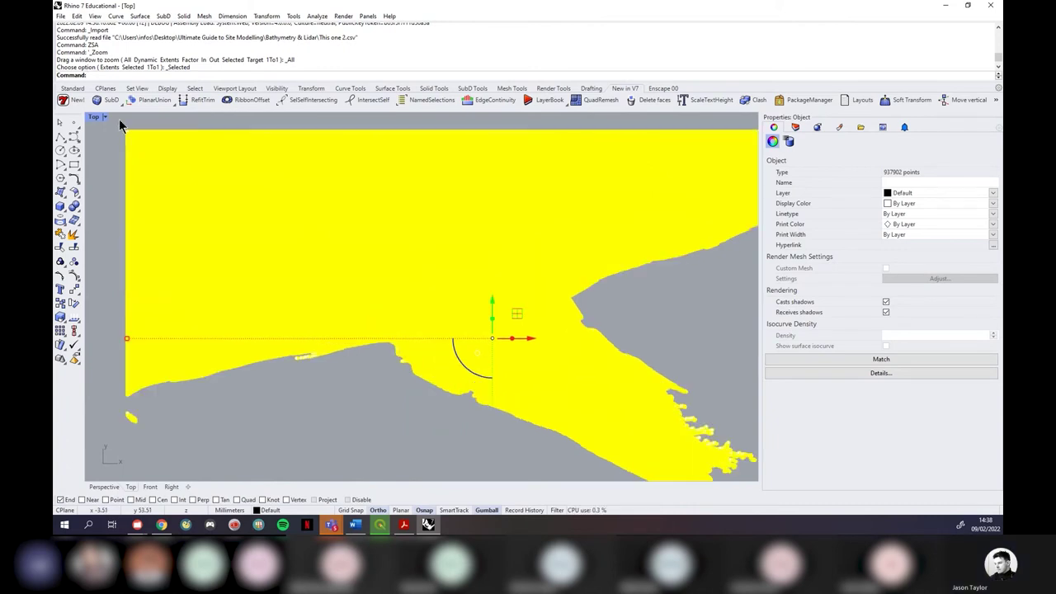
scroll(125, 143, "up", 4)
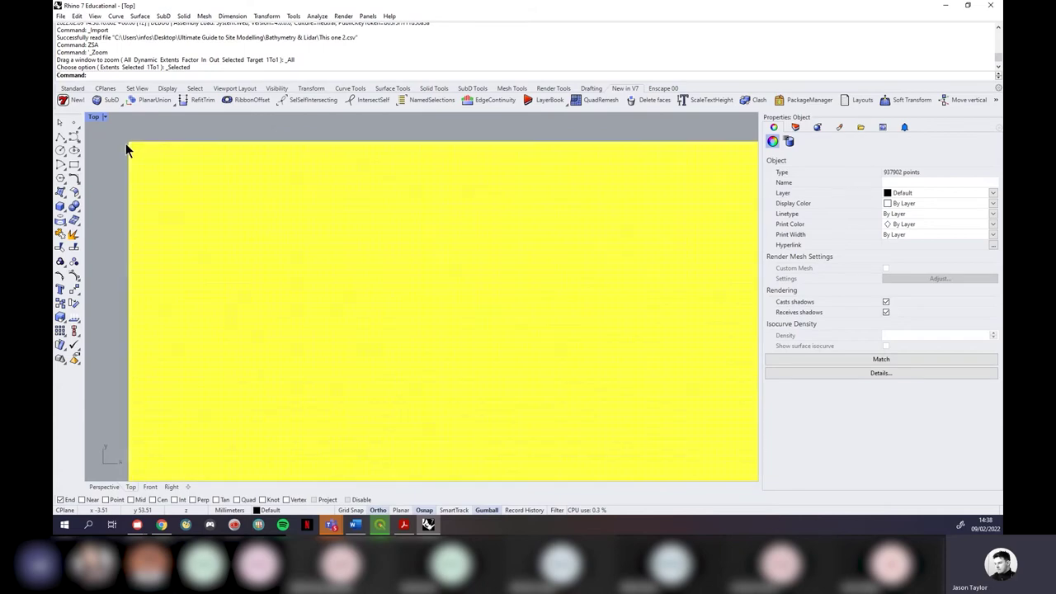
scroll(126, 145, "up", 5)
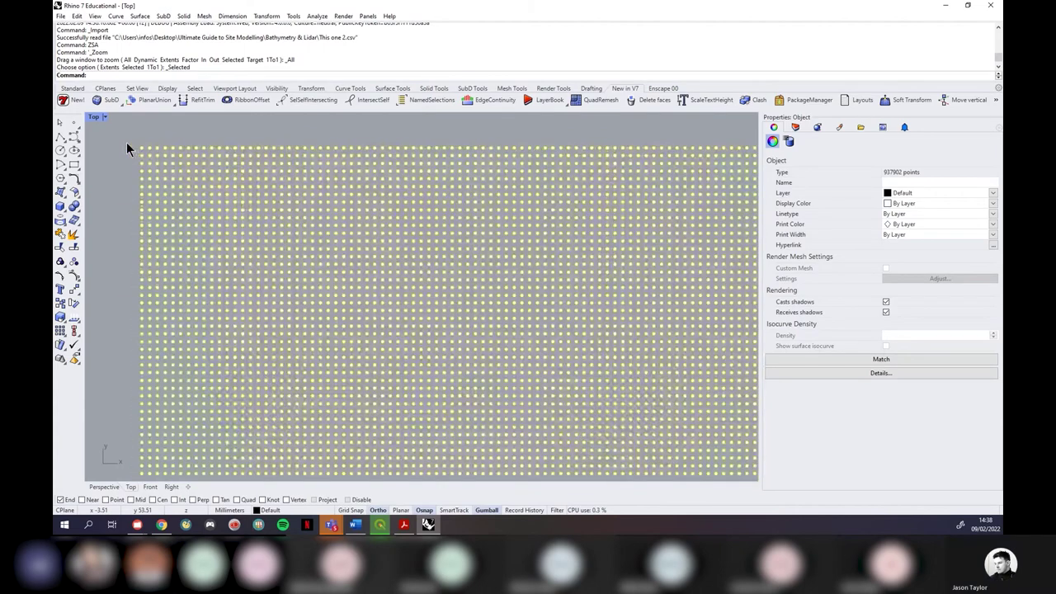
scroll(148, 157, "up", 4)
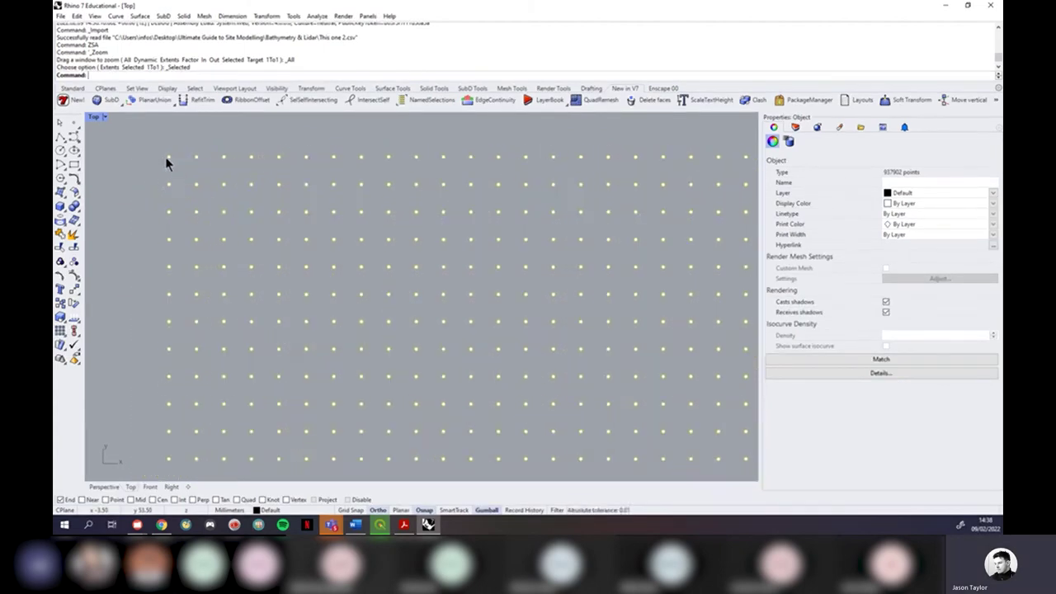
scroll(195, 156, "up", 2)
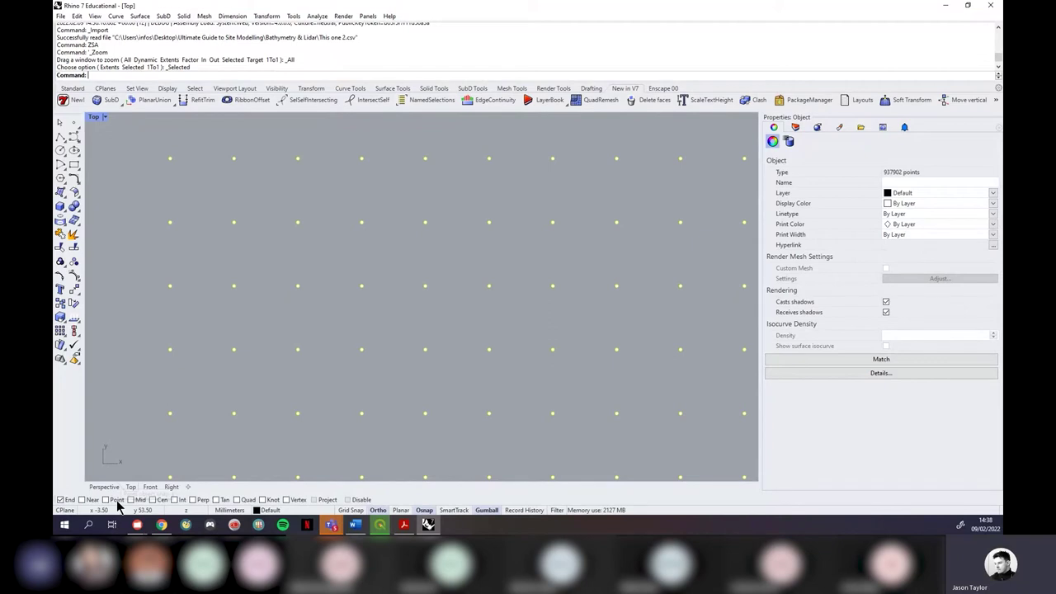
left_click(105, 500)
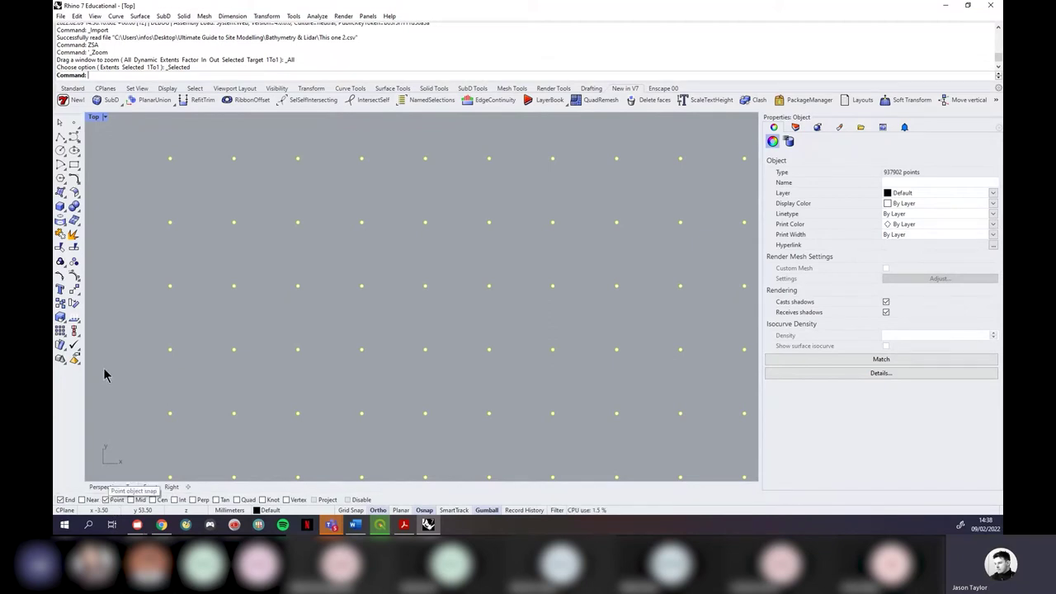
Step: Scale the selected points in 2D, using one grid point as base and its neighbour as reference, to a 50 mm spacing
type("Scale2D")
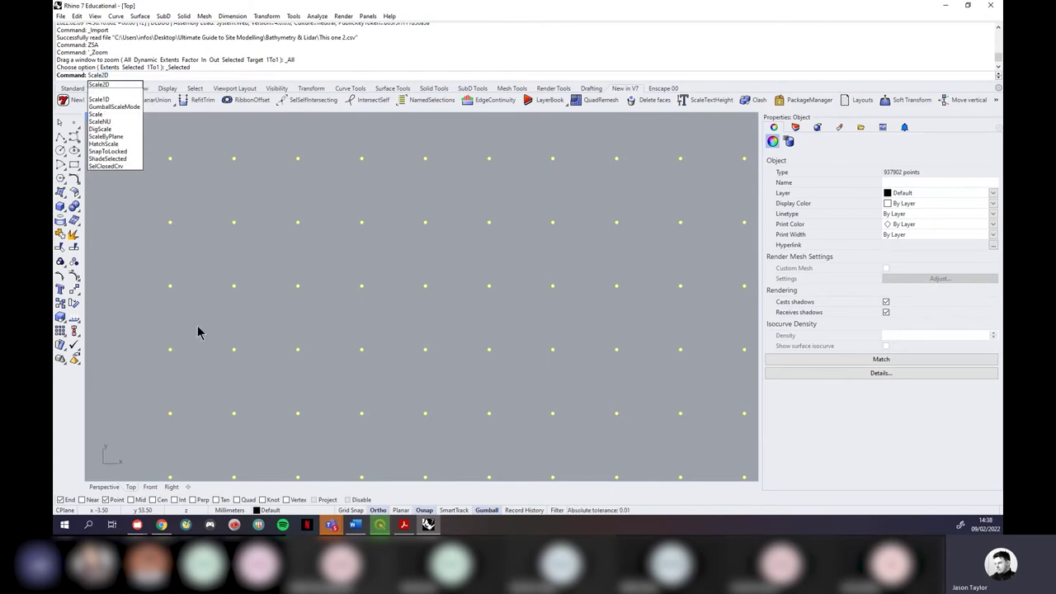
key("Return")
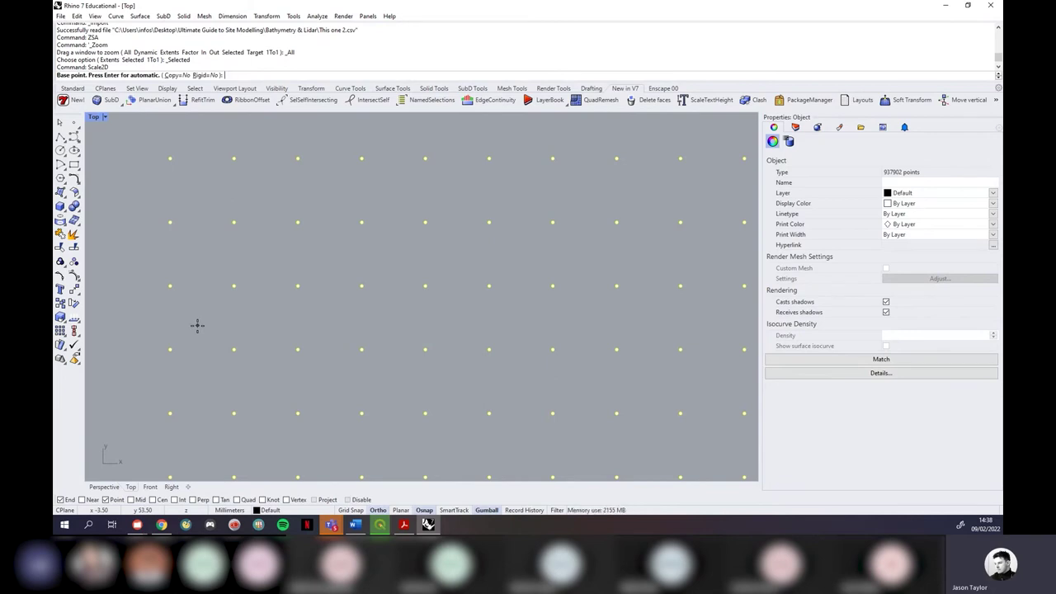
left_click(169, 158)
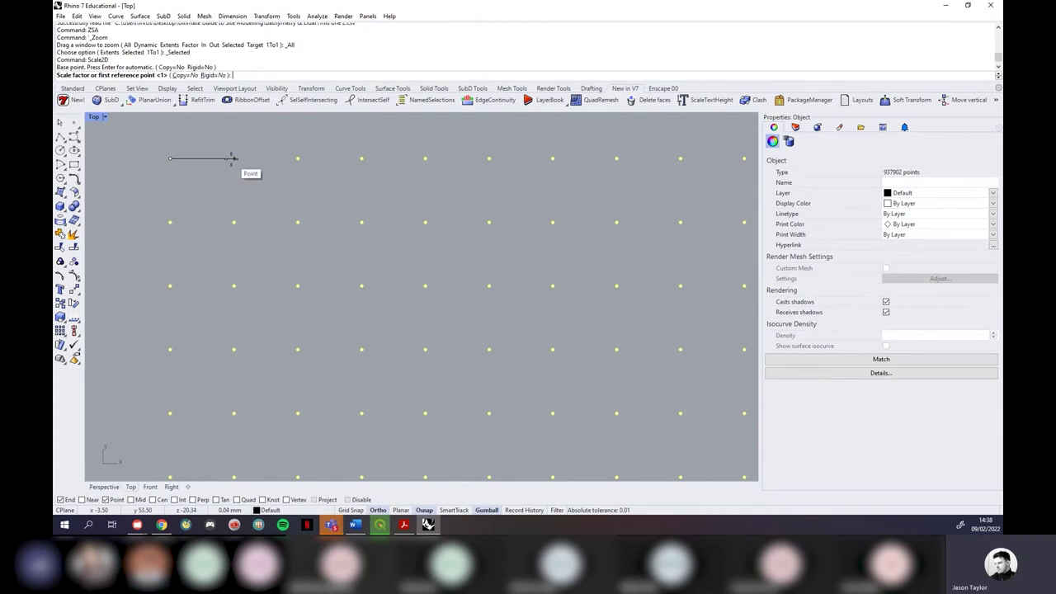
left_click(233, 157)
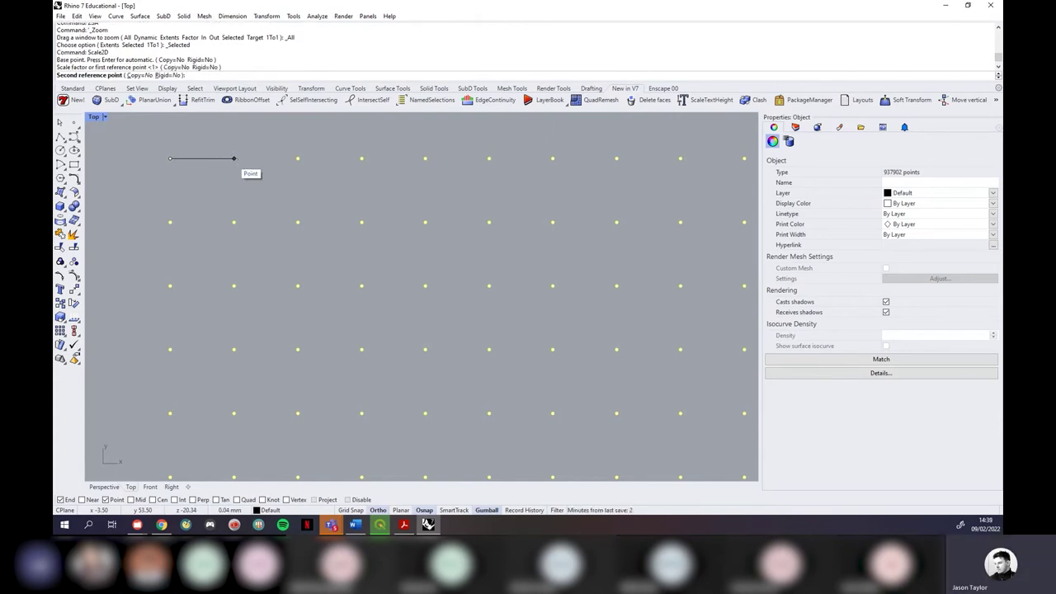
type("50")
key("Return")
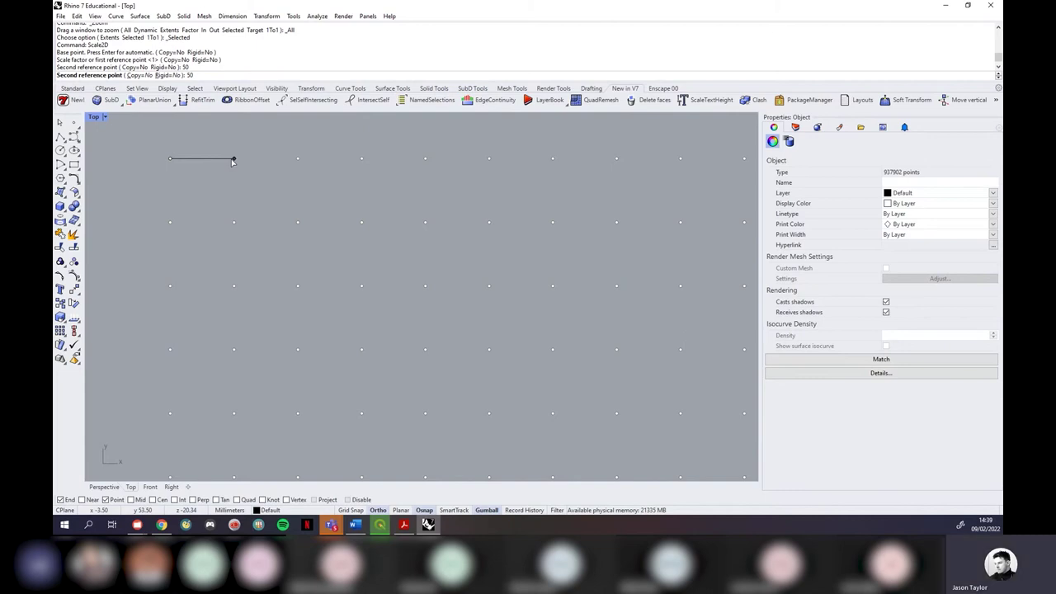
key("Return")
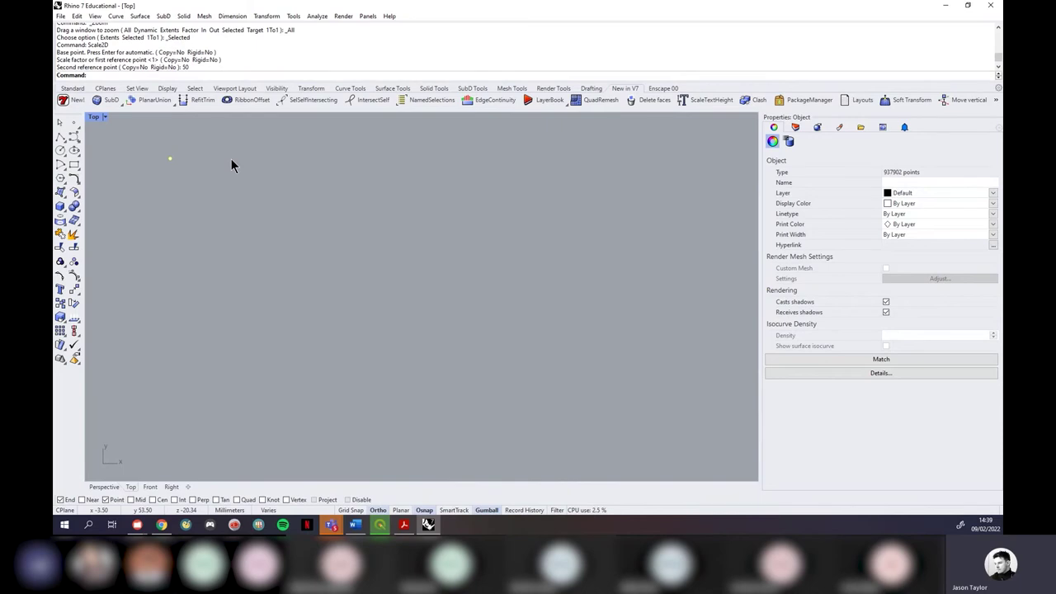
Step: Switch to the Marine Data Download map in the browser and outline a rectangle of about 1.35 km² in Liverpool Bay
left_click(164, 526)
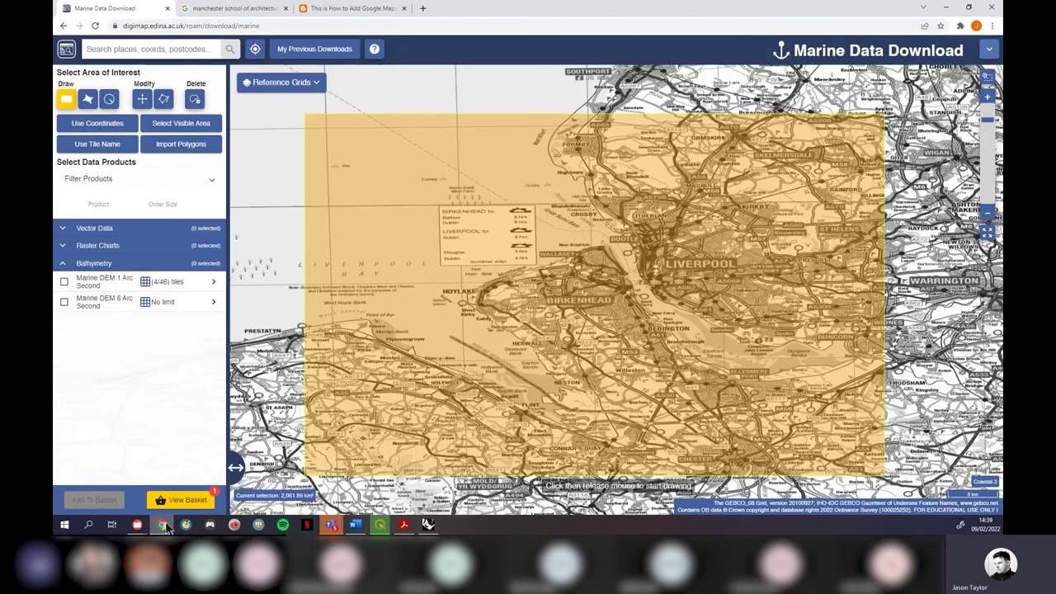
left_click(277, 272)
left_click(294, 276)
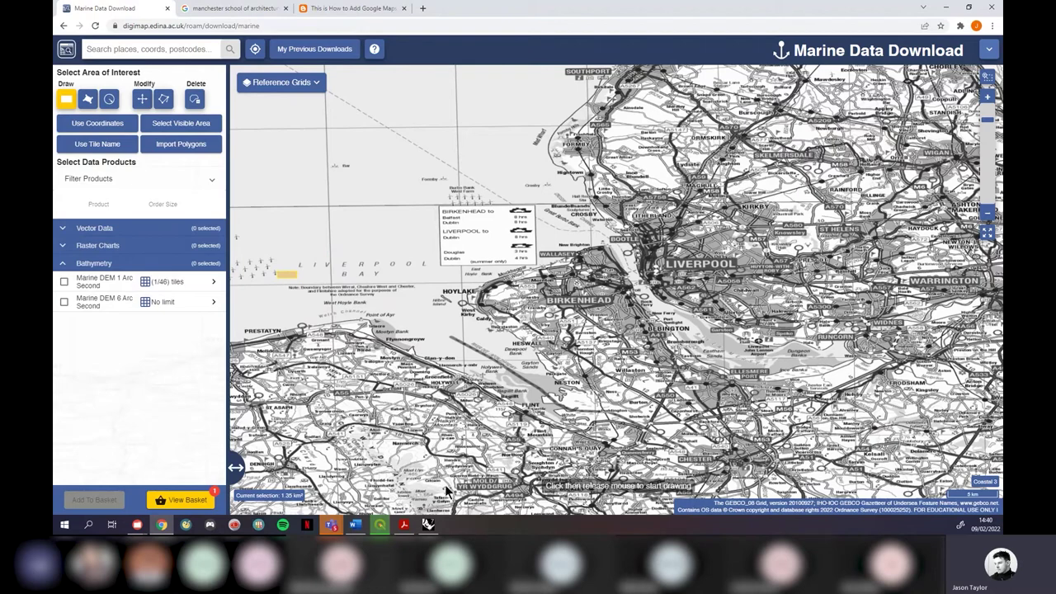
Step: Switch back to Rhino and zoom the Top view to the full extents of the scaled points
left_click(428, 525)
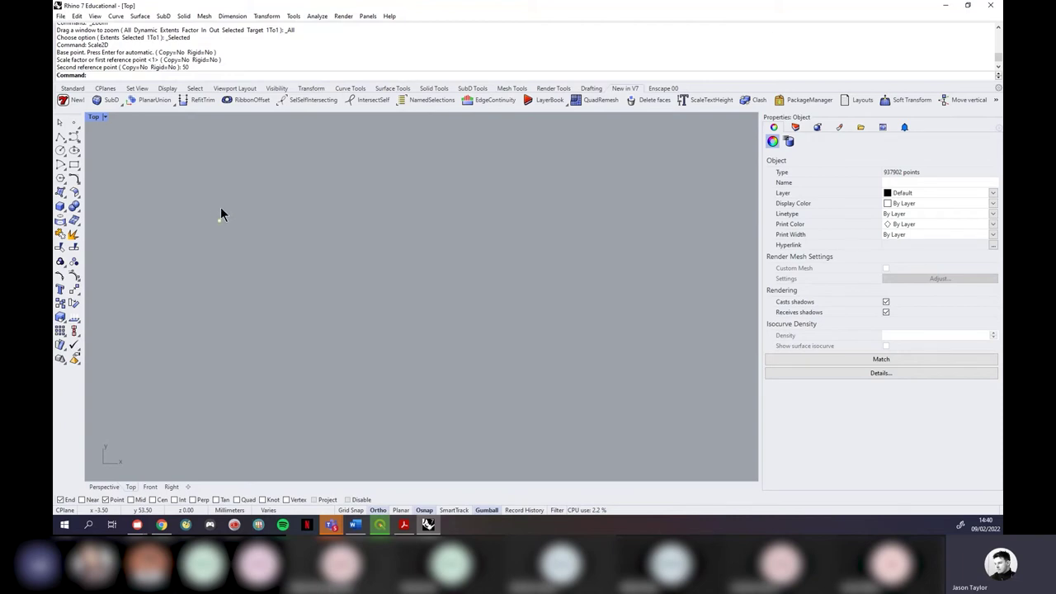
scroll(216, 235, "down", 3)
type("ZEA")
key("Return")
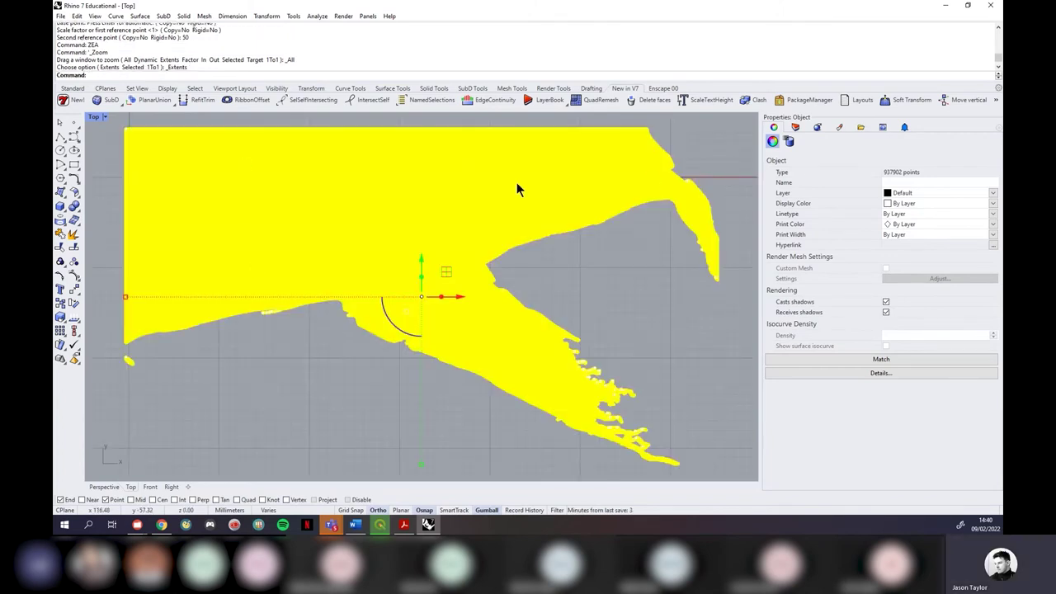
Step: Compare the outline of the points with the Marine Data Download map and the QGIS layer, and return to Rhino
left_click(162, 525)
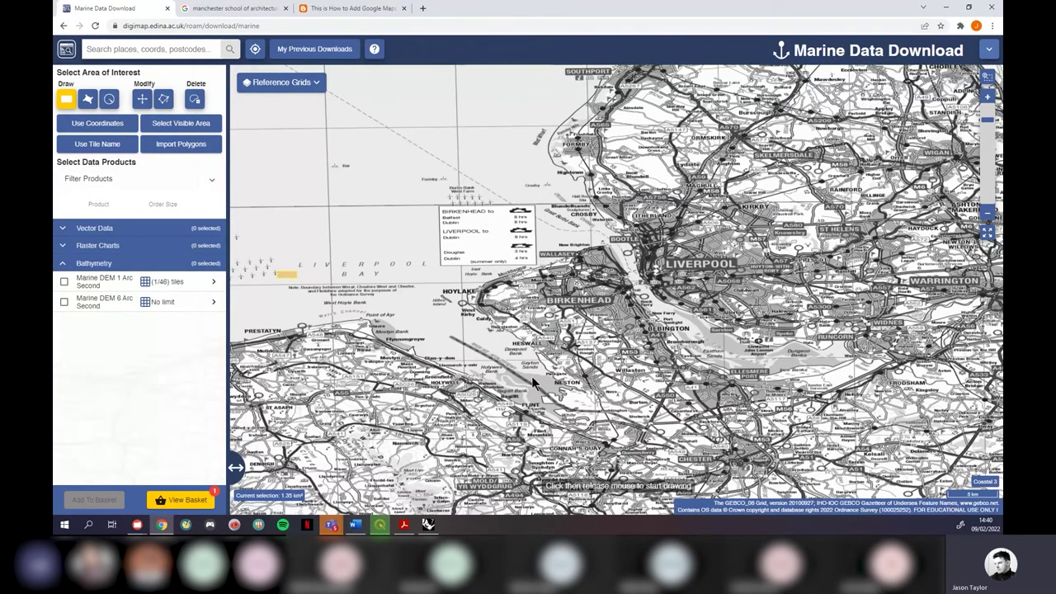
left_click(379, 525)
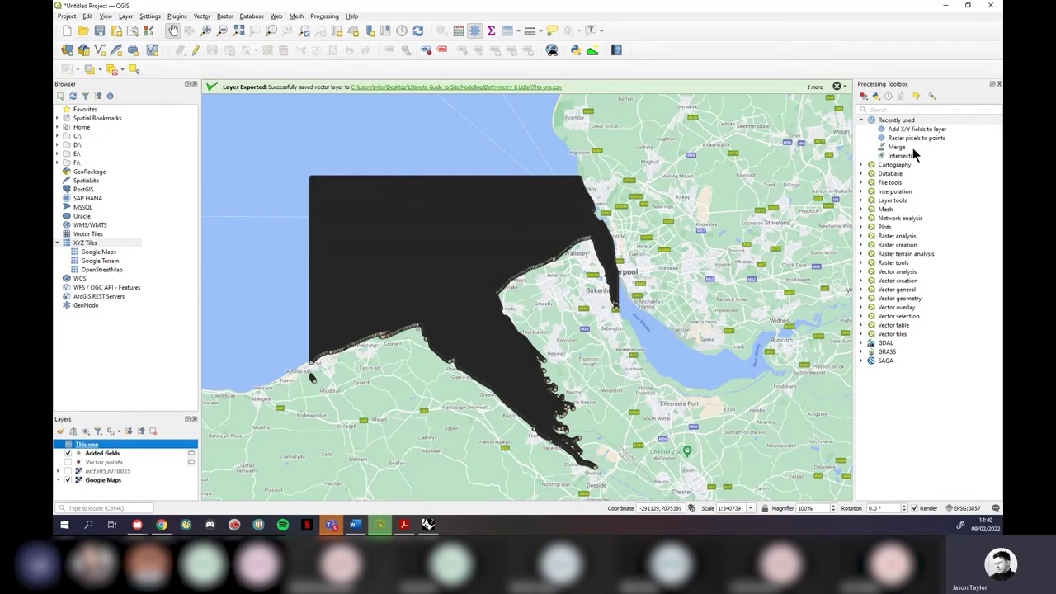
left_click(945, 8)
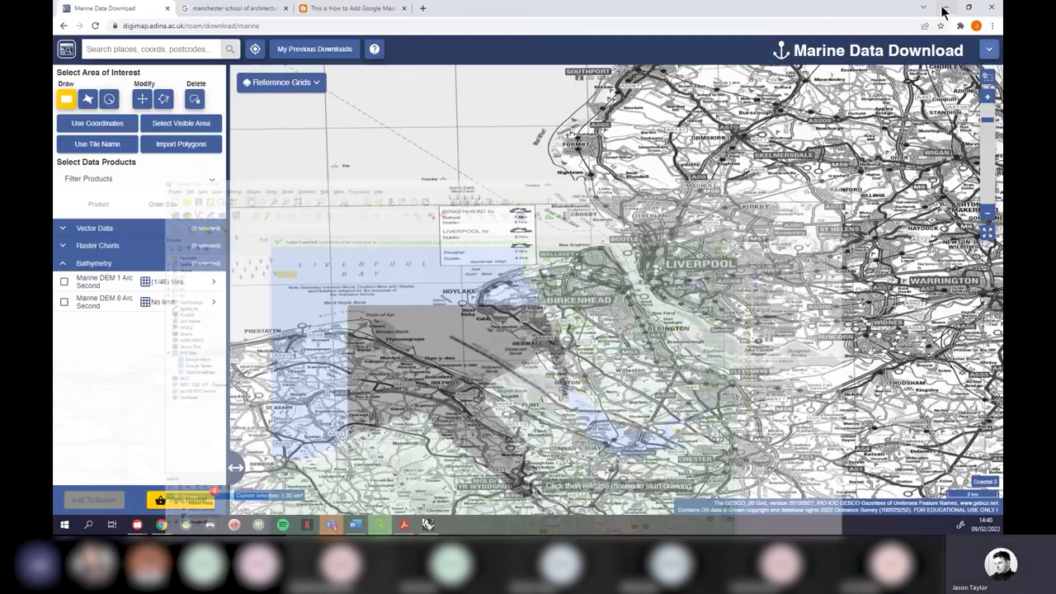
left_click(945, 9)
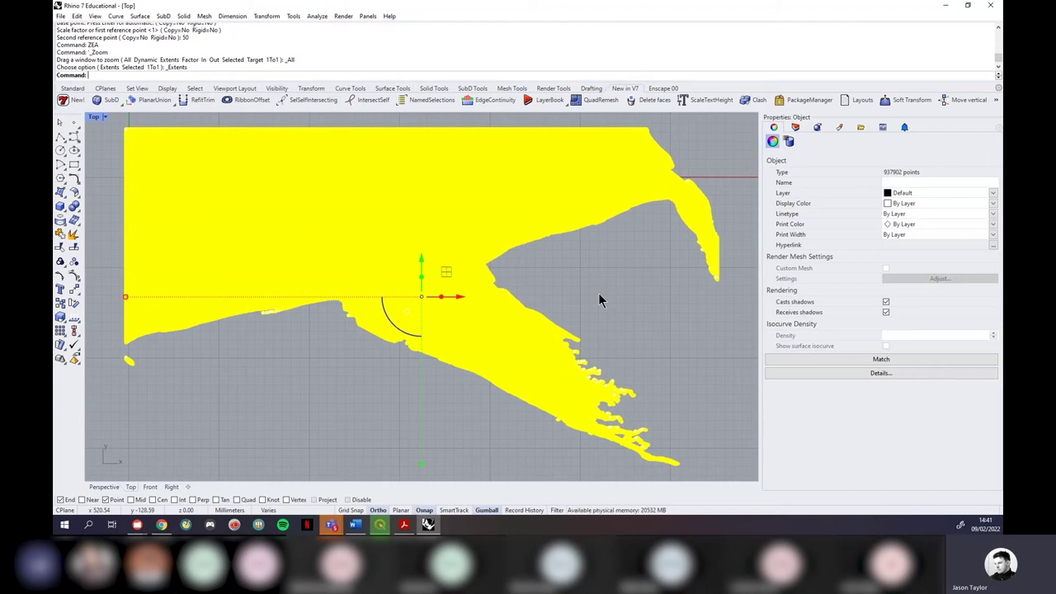
Step: Change from the Top view to a maximized Perspective view and deselect the points to examine their relief
left_click(105, 120)
left_click(190, 151)
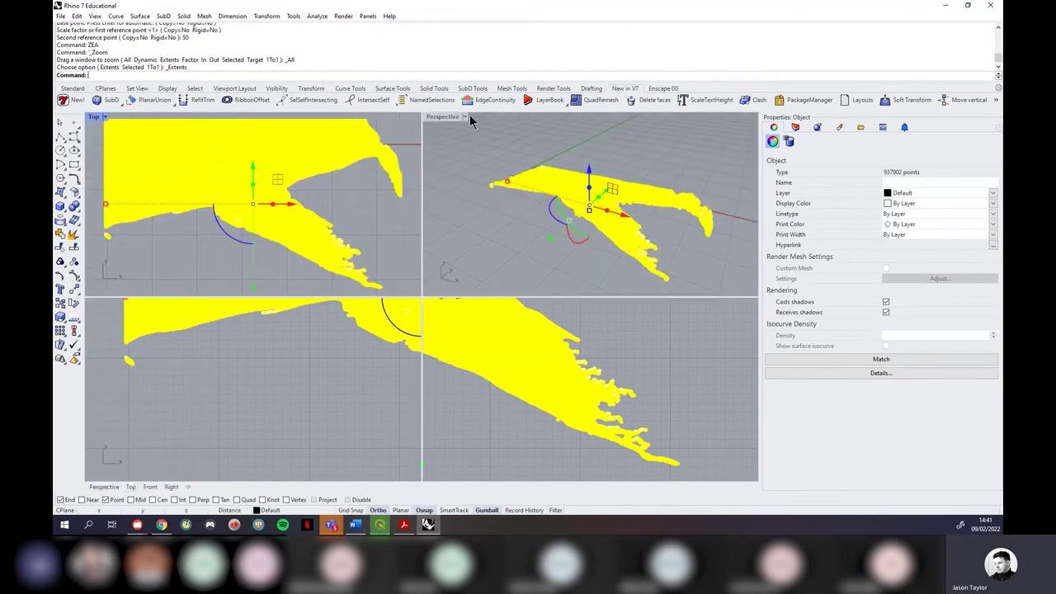
left_click(464, 117)
left_click(465, 128)
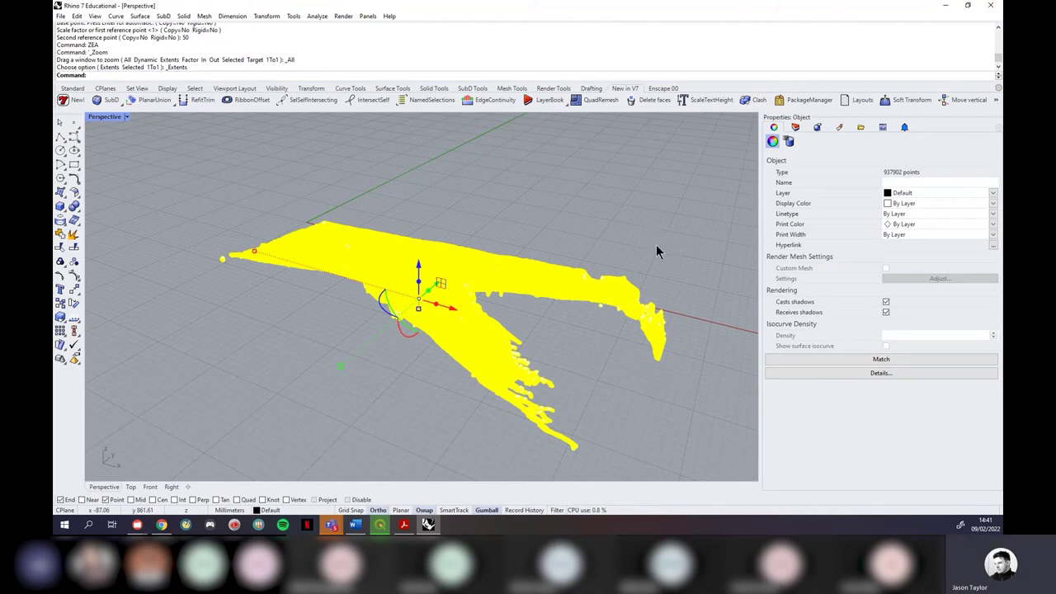
left_click(640, 386)
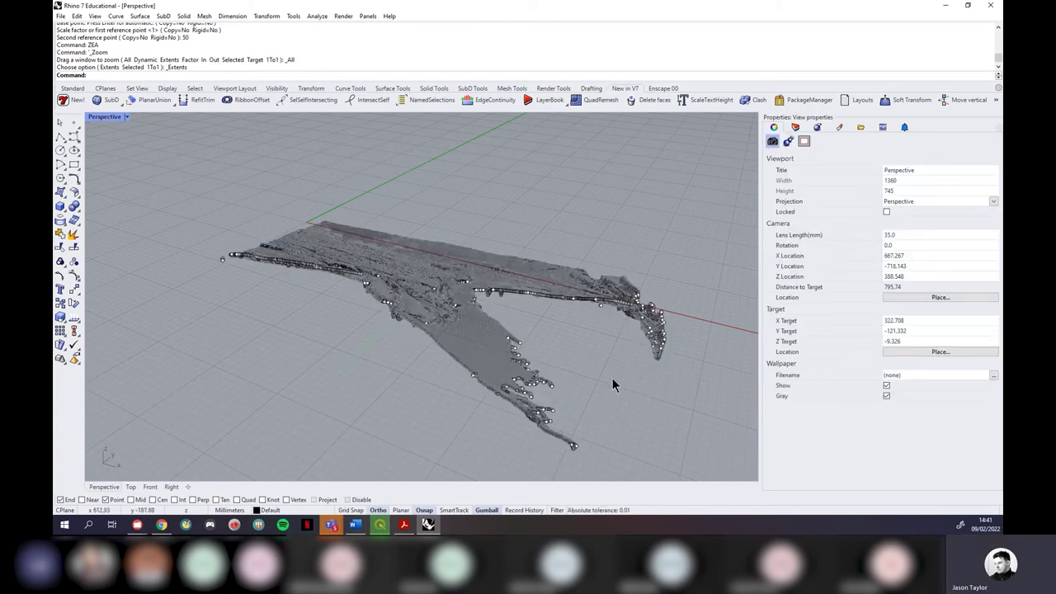
right_click_drag(613, 373, 558, 365)
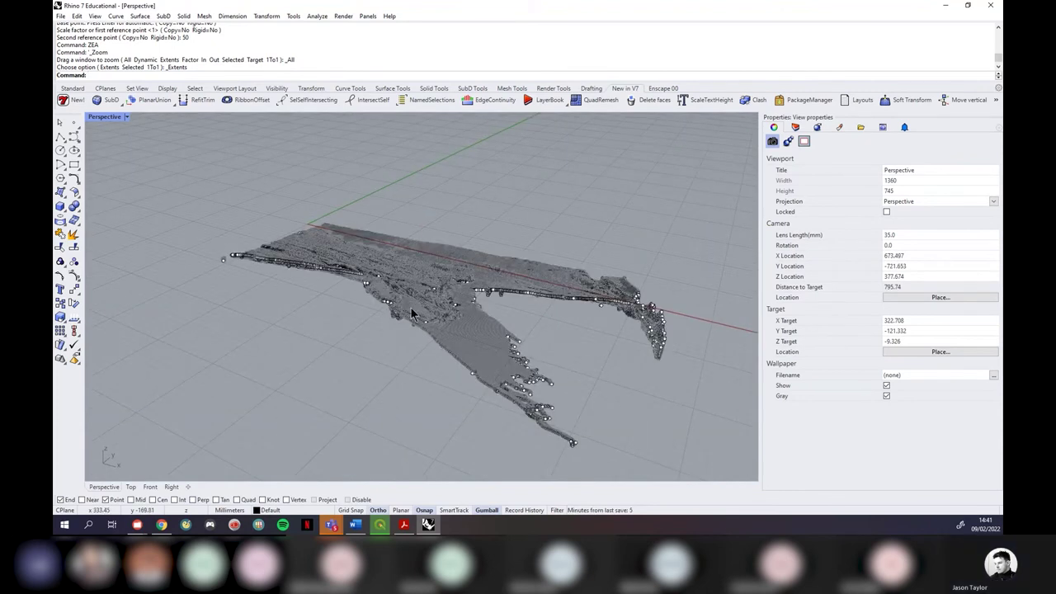
Step: Launch Grasshopper, place a Point parameter on the canvas and dismiss the getting-started window
type("Grasshopper")
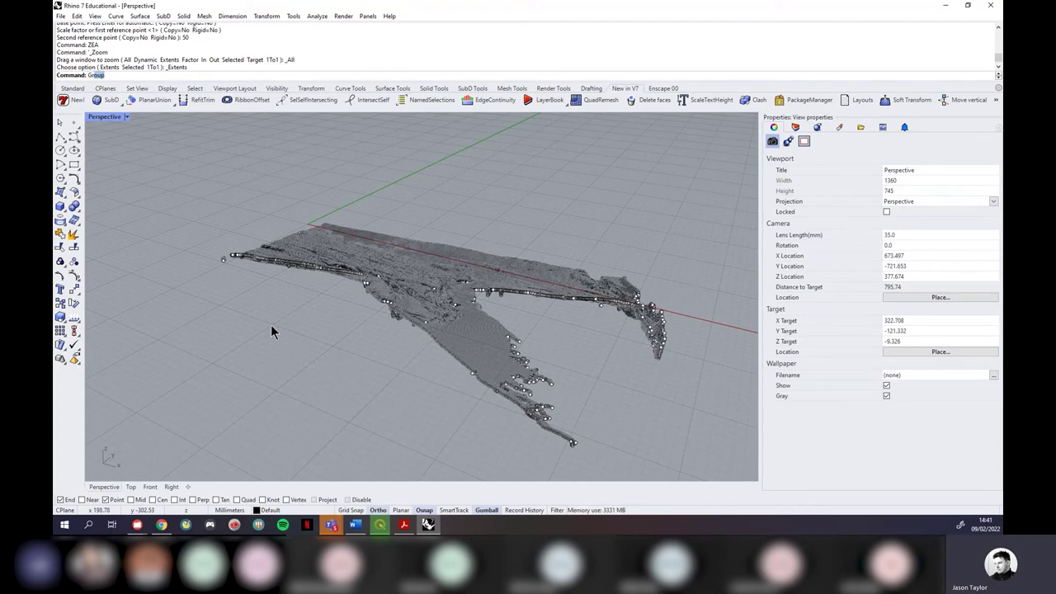
key("Return")
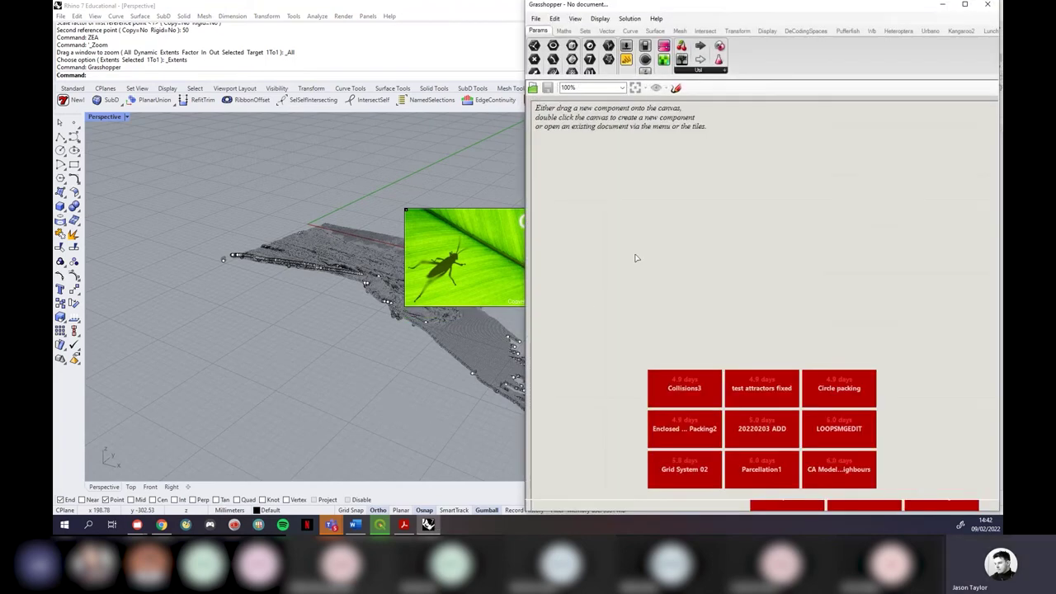
double_click(634, 254)
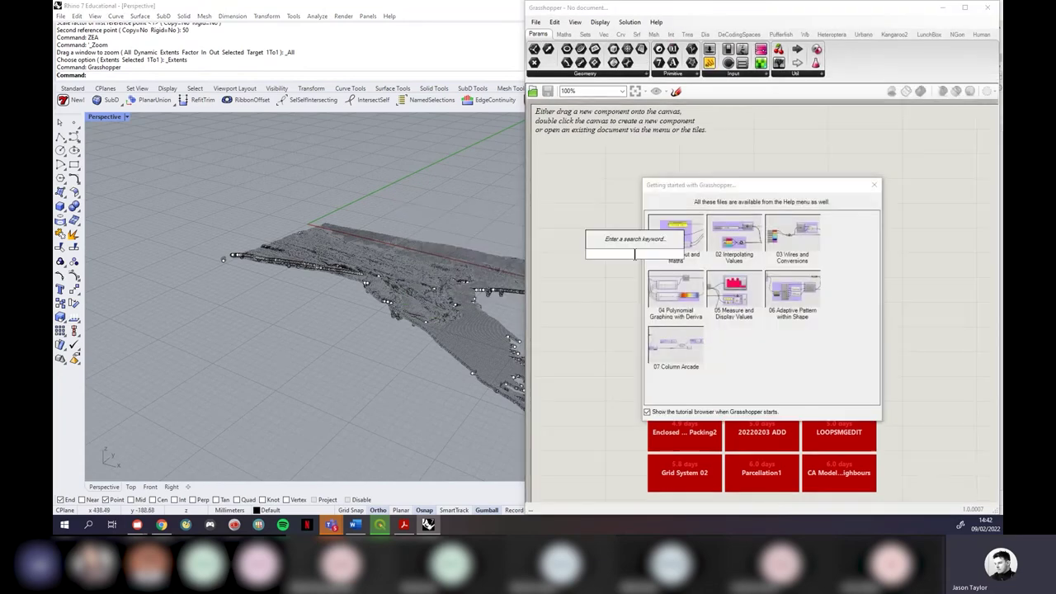
type("poi")
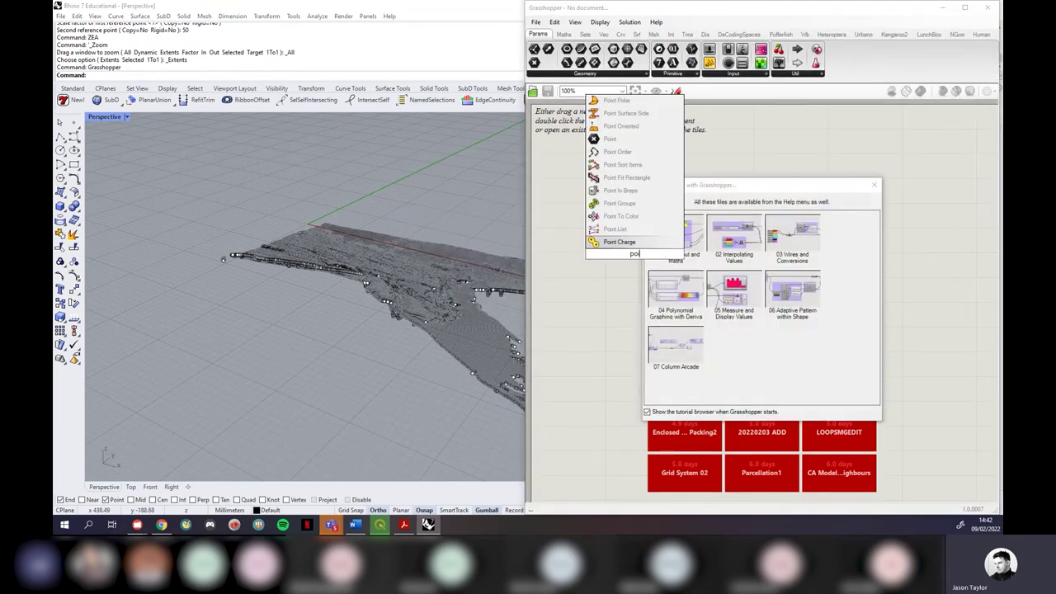
type("nt")
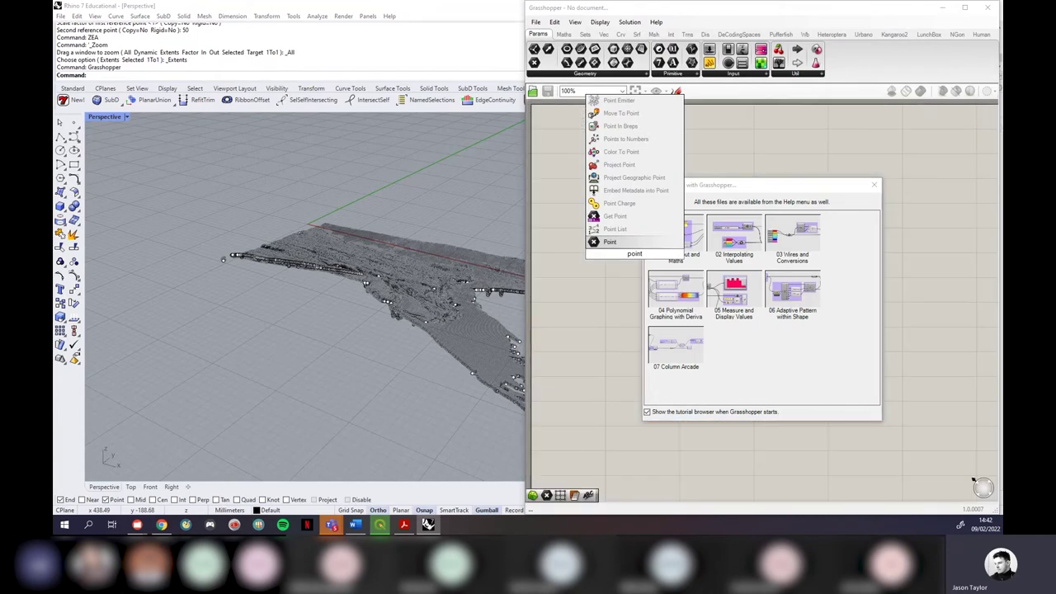
key("Return")
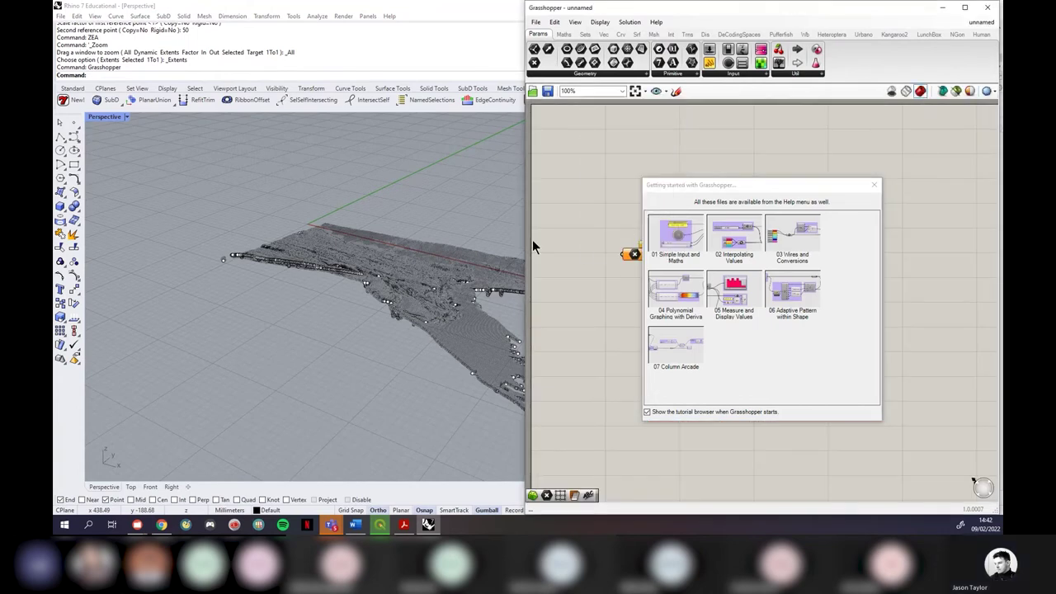
left_click(875, 185)
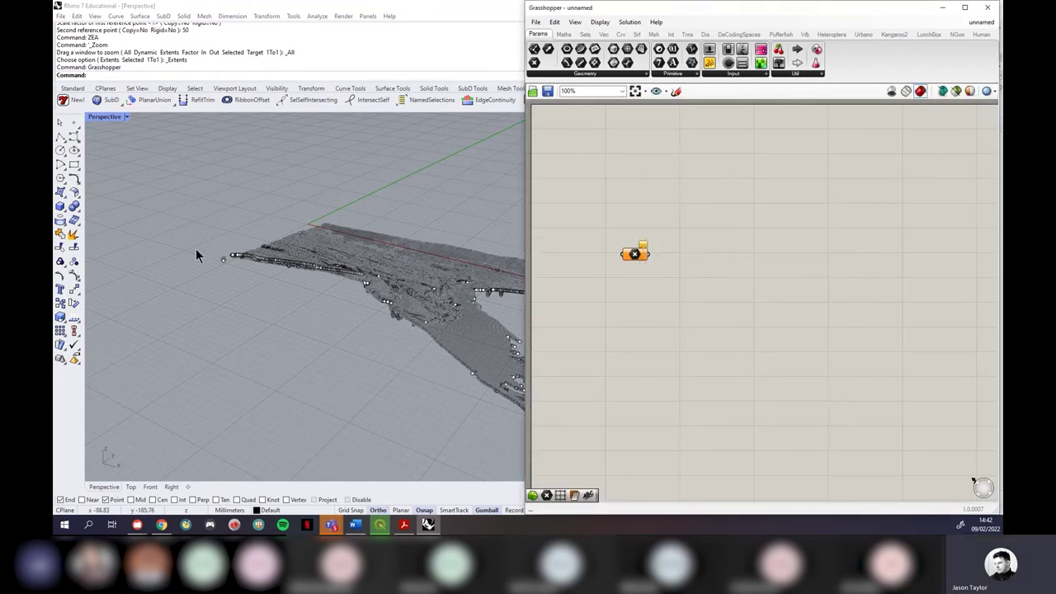
Step: Assign all the imported points to the Point parameter as multiple points and hide the originals in Rhino
scroll(196, 258, "down", 5)
right_click_drag(196, 256, 455, 192)
left_click_drag(457, 183, 147, 354)
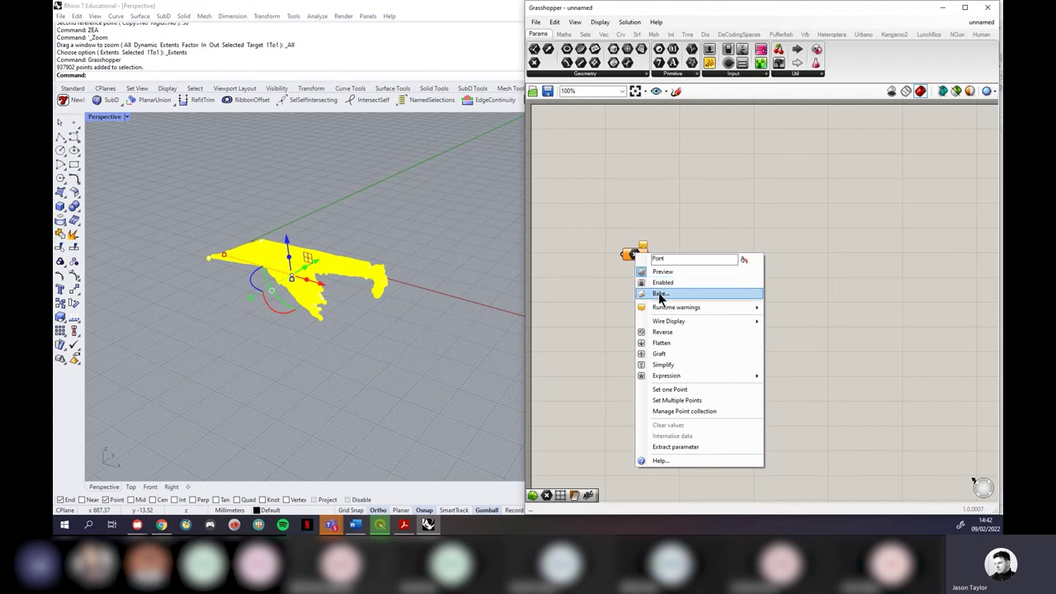
left_click(687, 400)
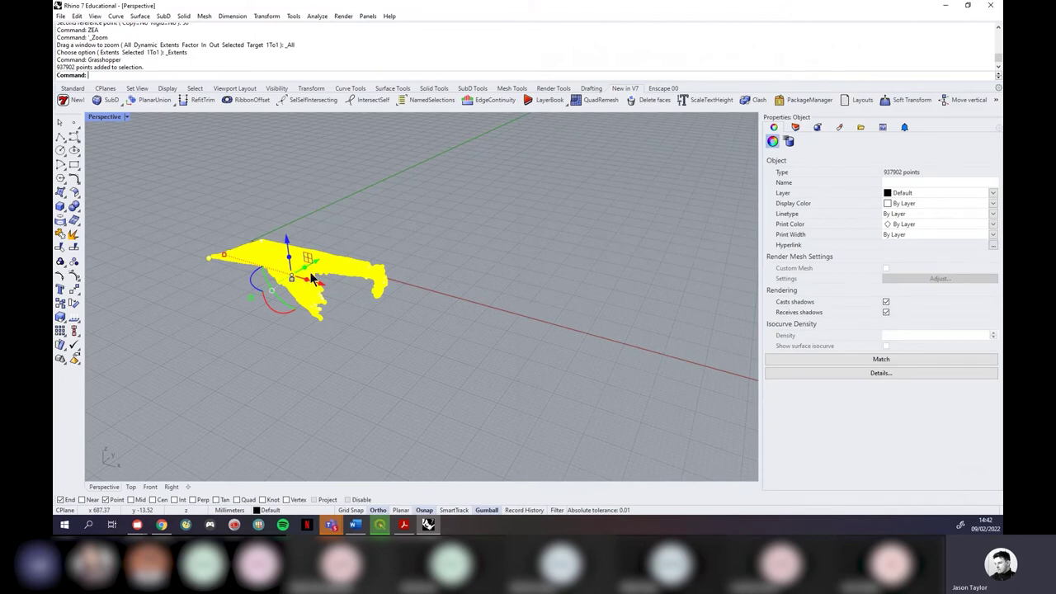
key("Return")
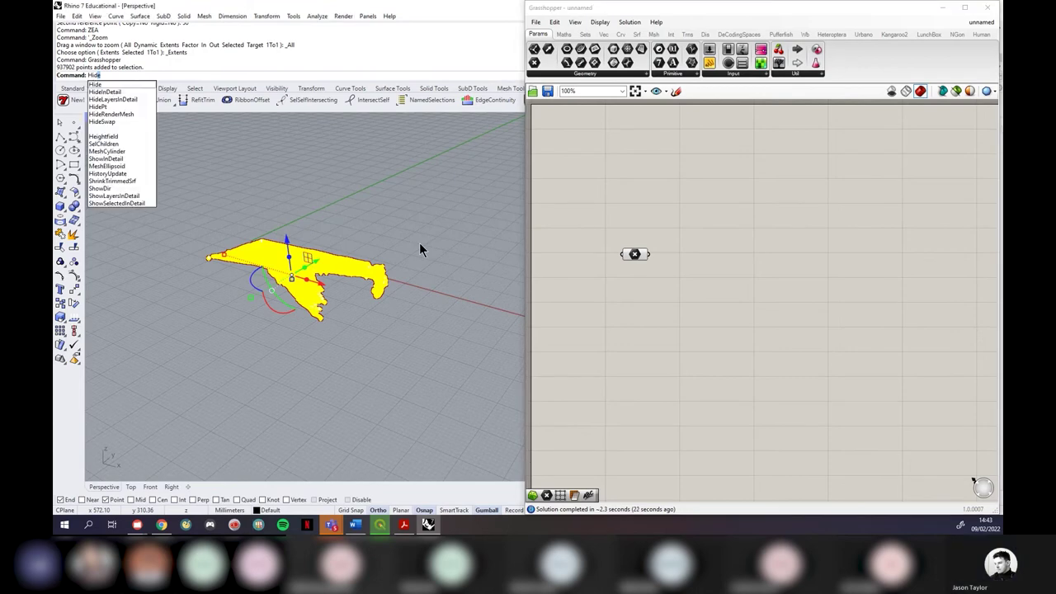
right_click(419, 244)
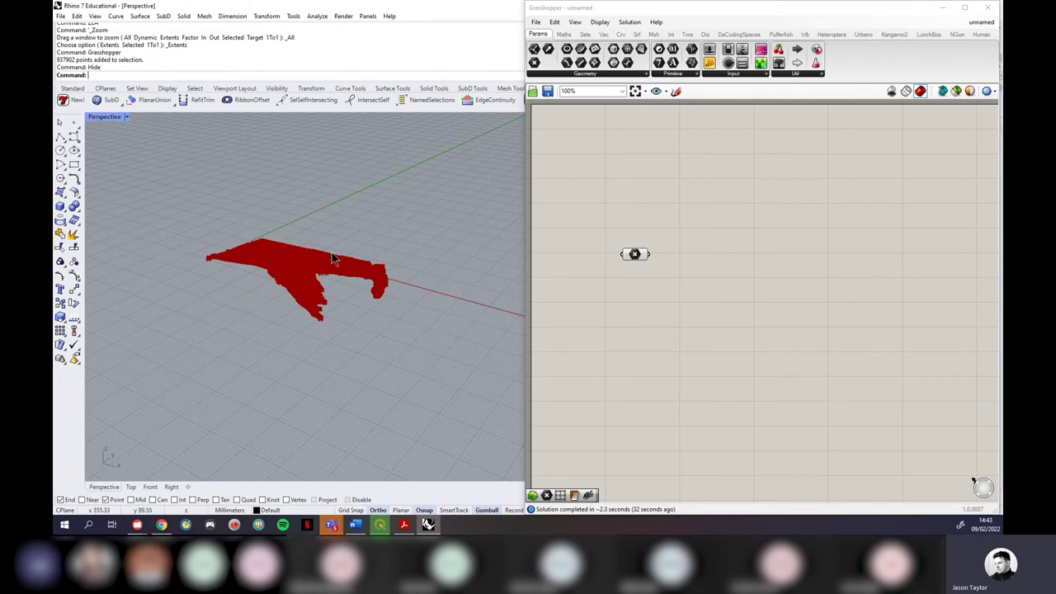
scroll(328, 253, "up", 4)
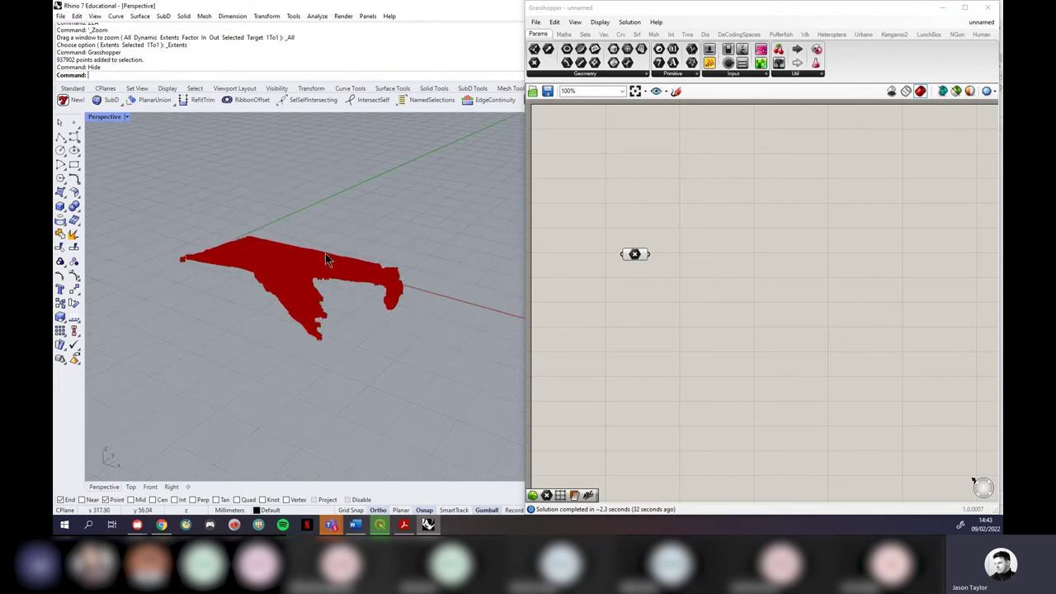
Step: Add a Delaunay Mesh component beside the Point parameter and connect the points to its Points input
double_click(693, 255)
type("delau")
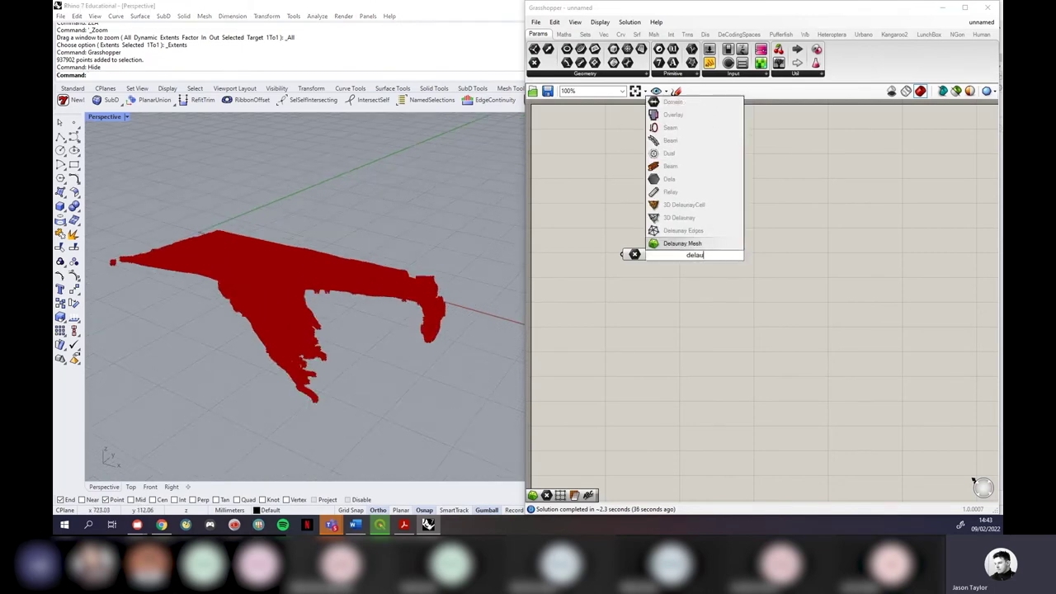
key("Return")
left_click_drag(690, 257, 737, 263)
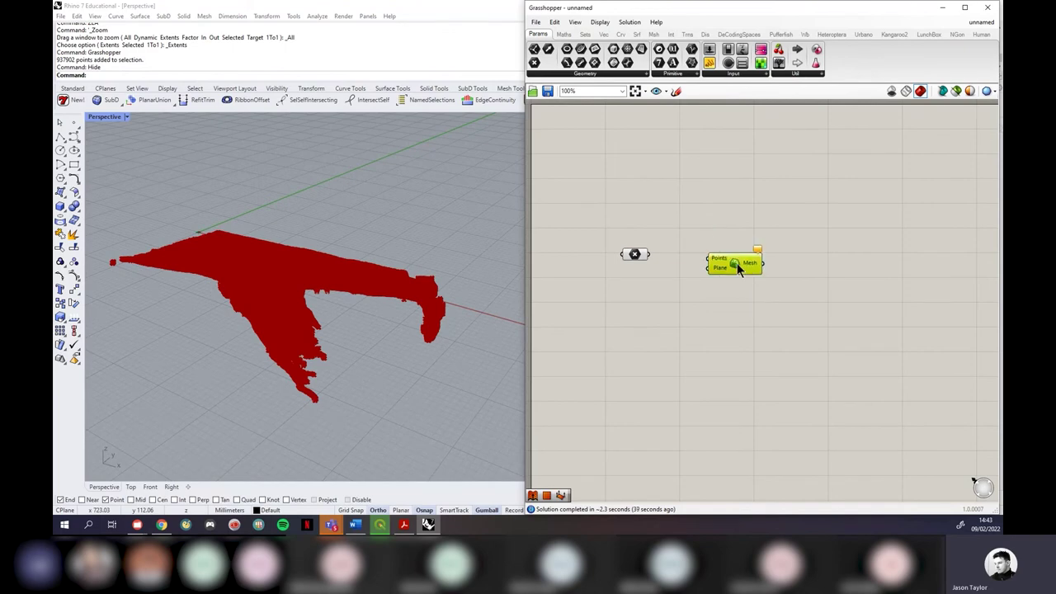
left_click(422, 323)
right_click_drag(334, 249, 236, 233)
scroll(236, 233, "up", 3)
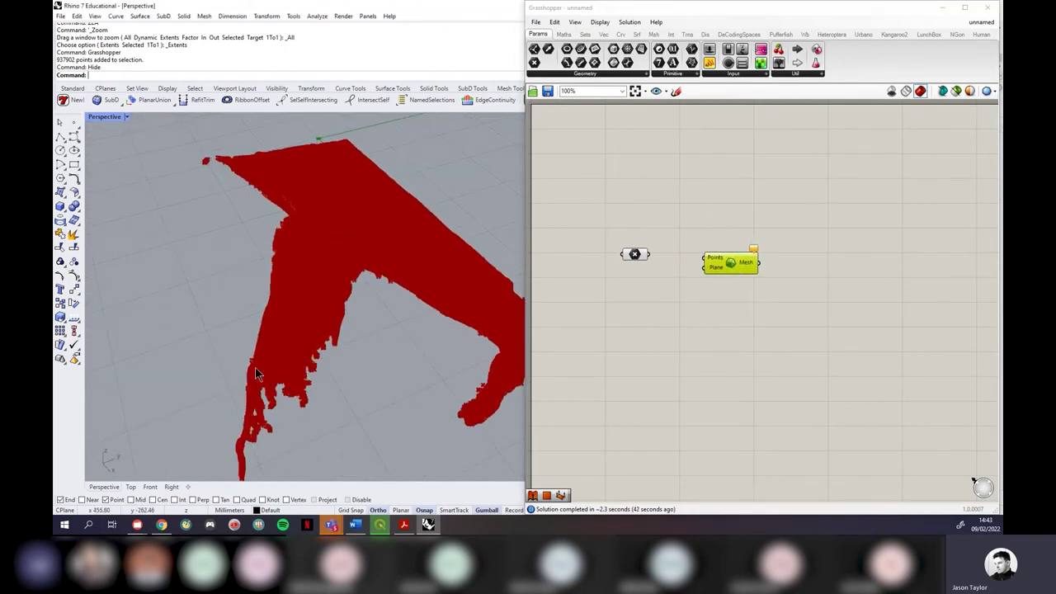
left_click_drag(650, 255, 706, 258)
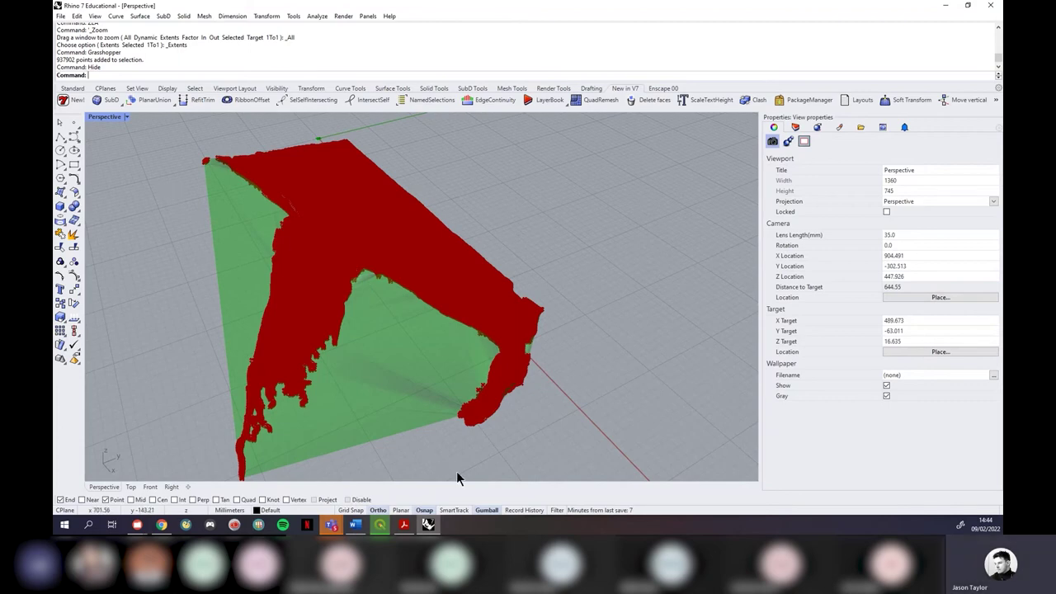
left_click(428, 524)
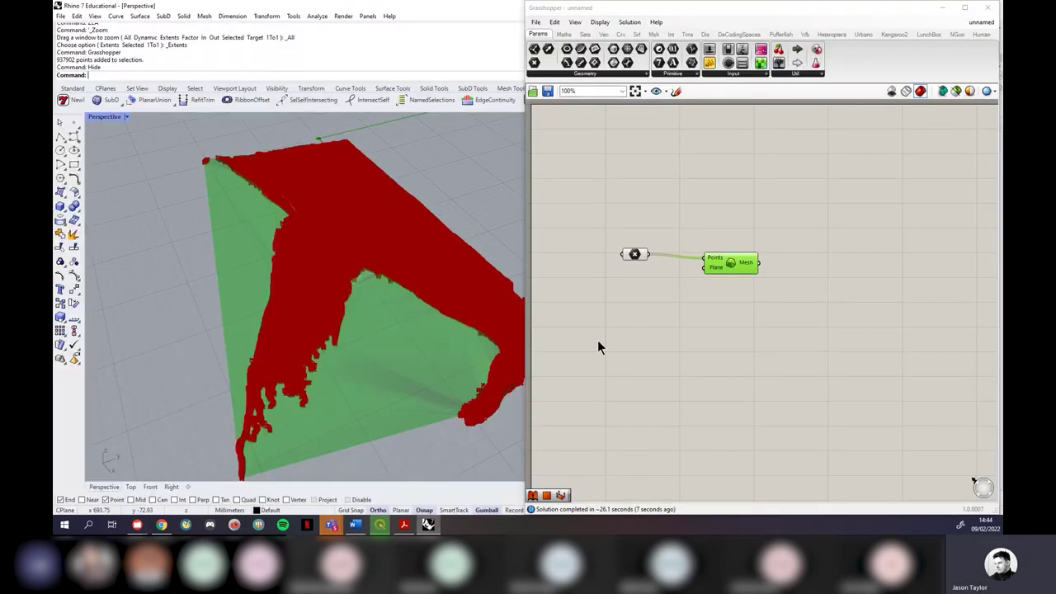
Step: Bake the Delaunay Mesh into Rhino with the default attributes and deselect the component
left_click(736, 264)
right_click(736, 264)
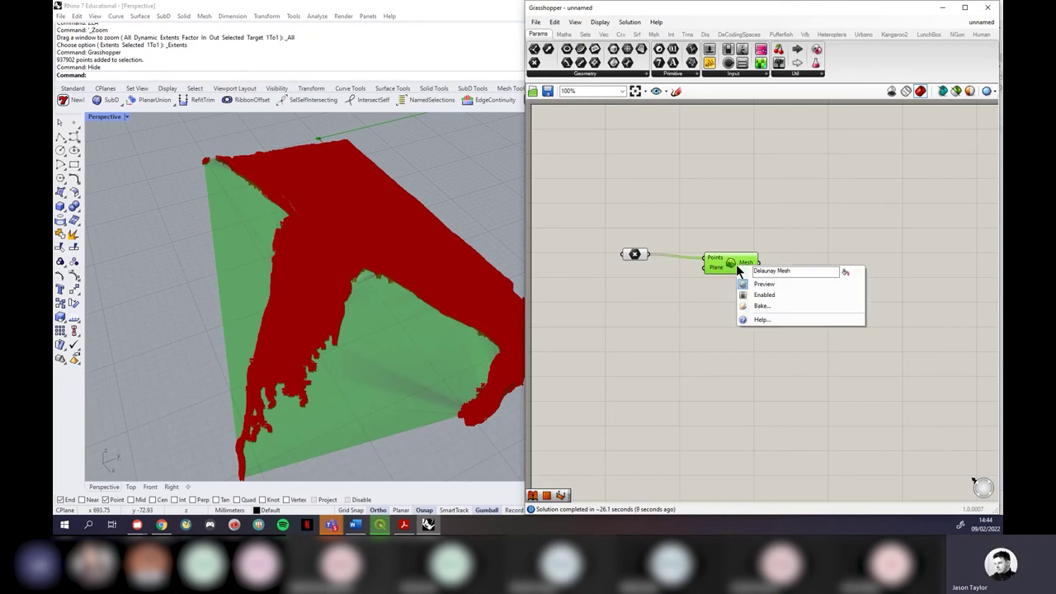
left_click(774, 305)
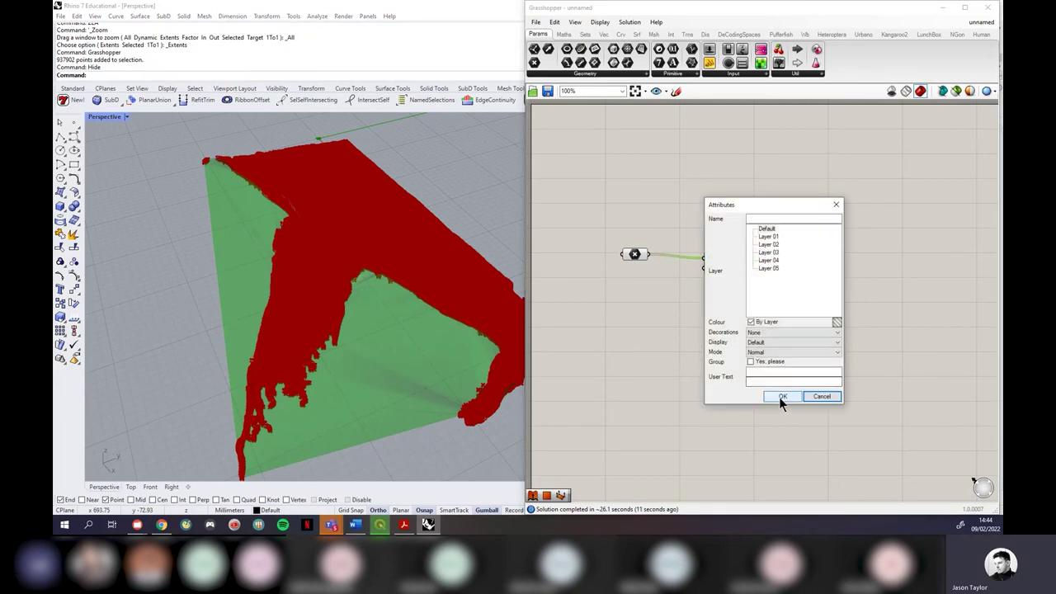
left_click(780, 398)
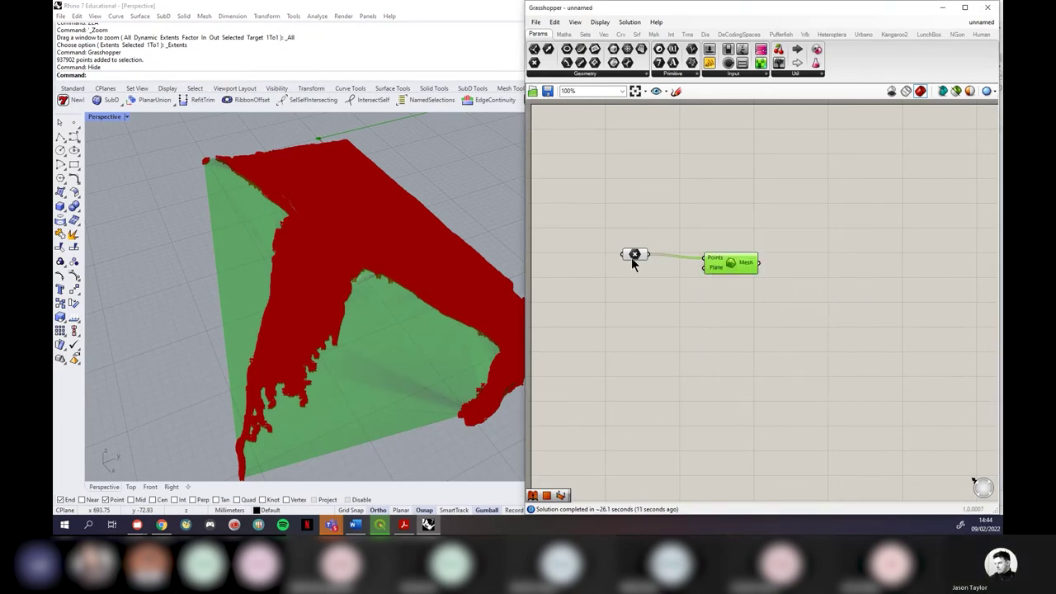
left_click(578, 265)
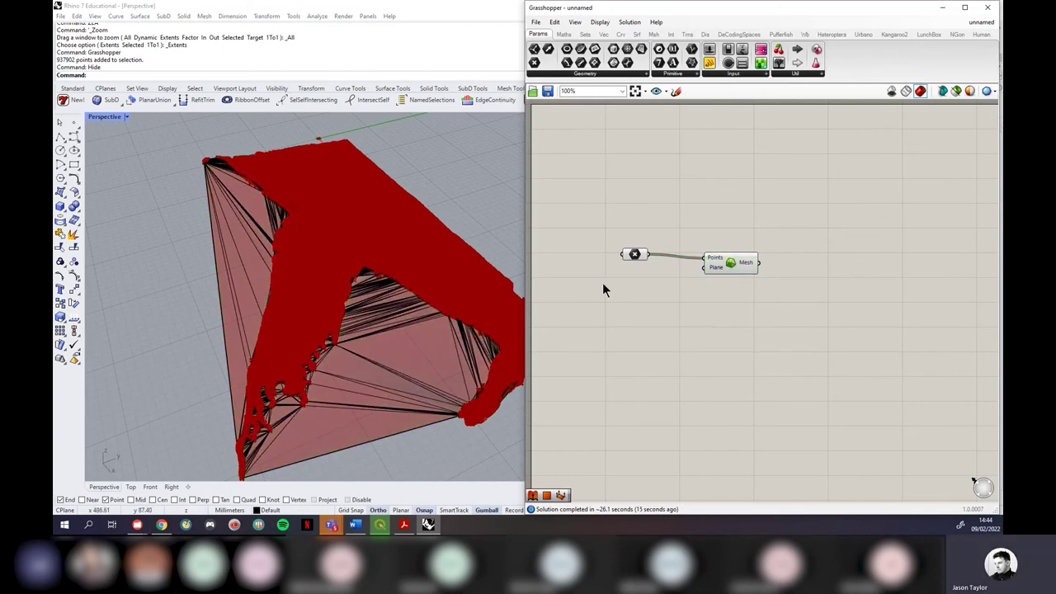
Step: Turn off the previews of the Point parameter and the Delaunay Mesh component
left_click(634, 254)
right_click(635, 255)
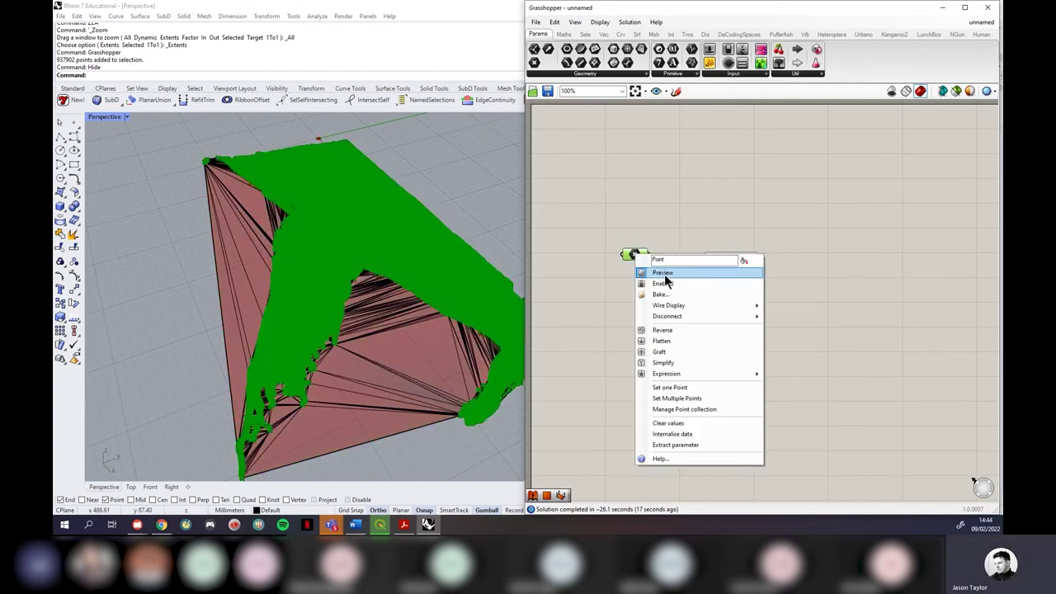
left_click(667, 283)
left_click(731, 263)
right_click(732, 263)
left_click(746, 282)
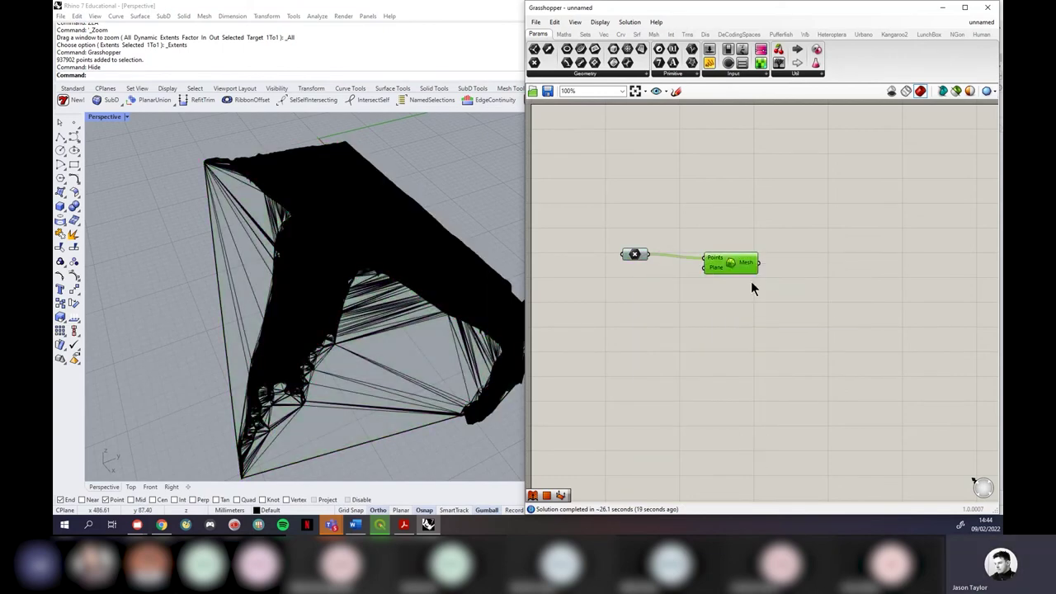
Step: Minimise Grasshopper and examine the baked seabed mesh's relief in Rendered display mode
left_click(943, 10)
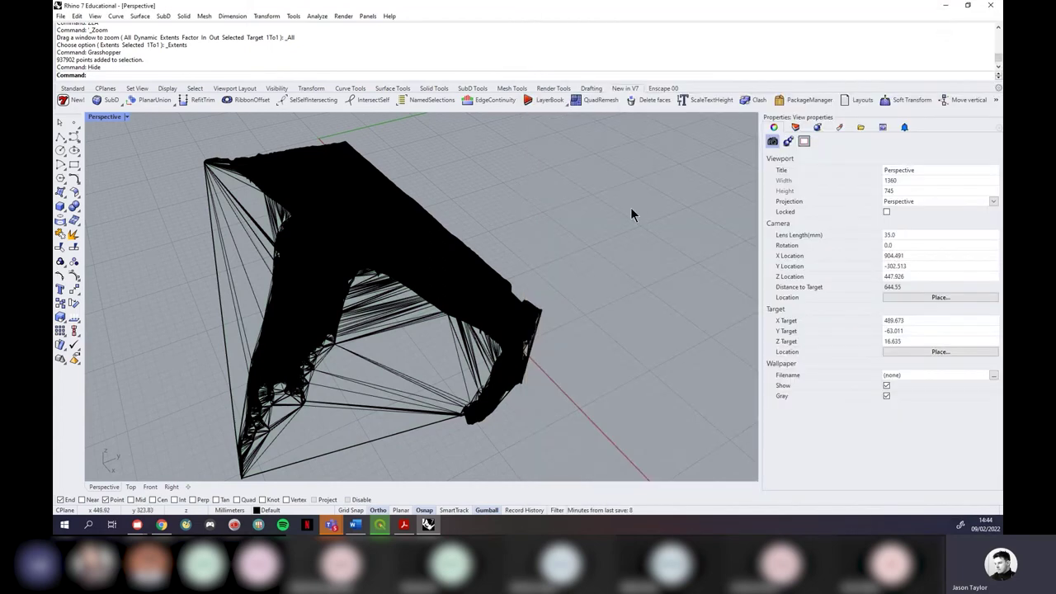
right_click_drag(247, 187, 187, 184)
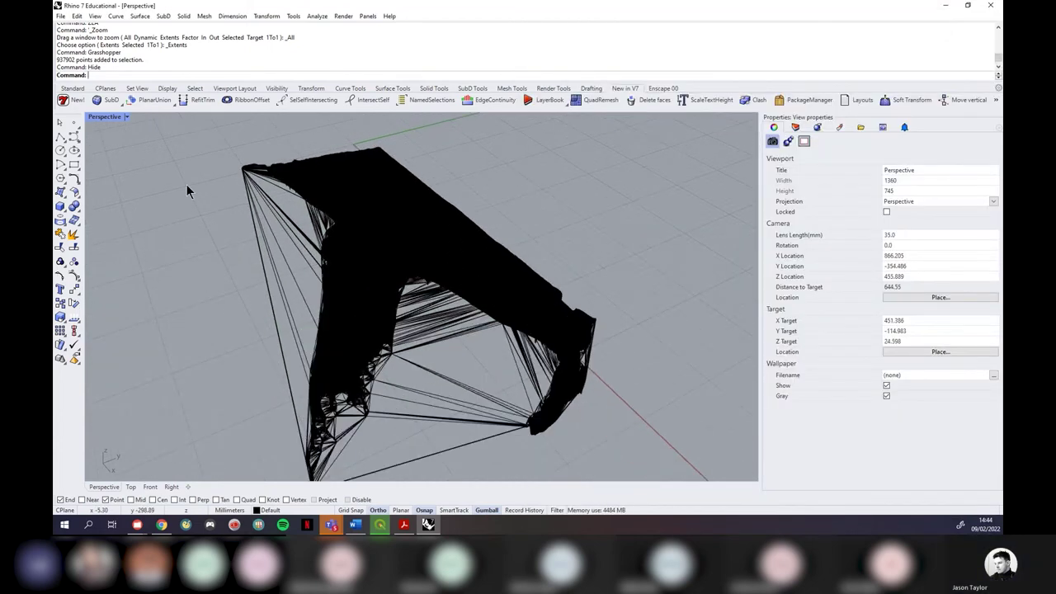
left_click(128, 117)
left_click(125, 176)
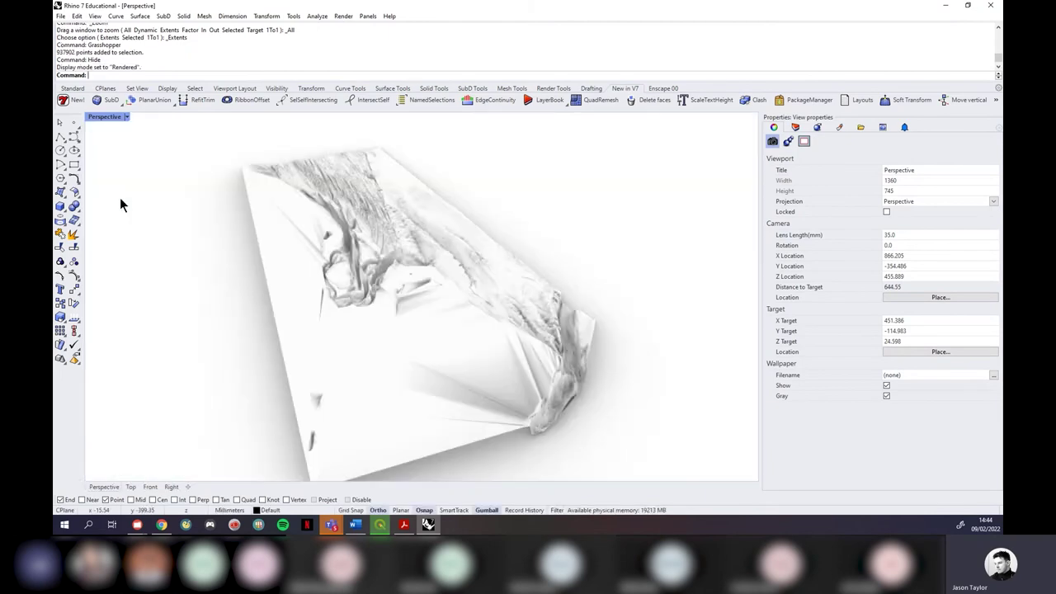
right_click_drag(528, 329, 478, 375)
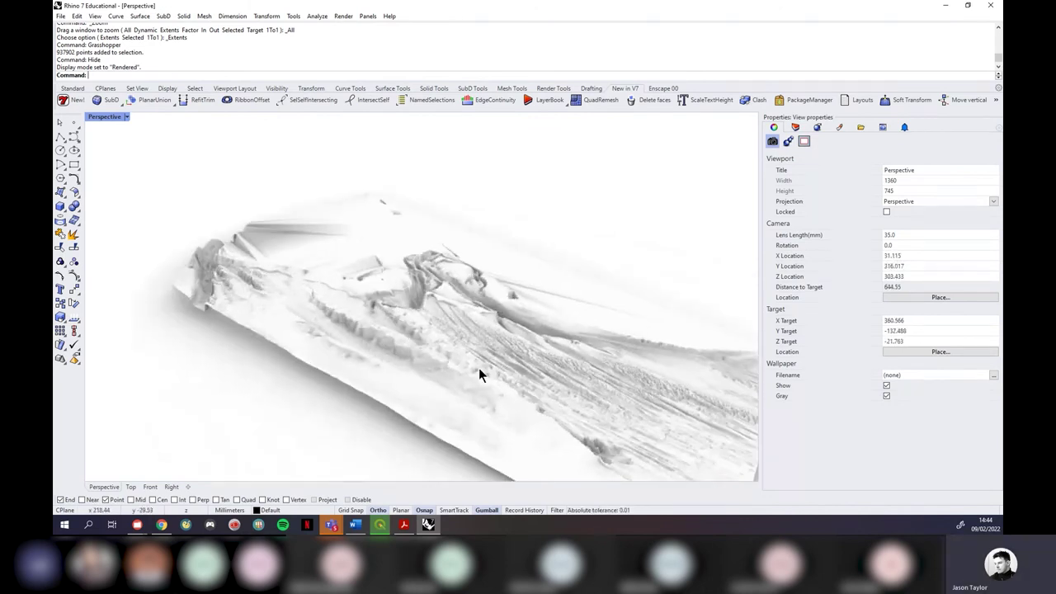
Step: Set the Perspective view to Shaded and inspect the mesh density and the stretched faces bridging the terrain's outer edges
left_click(126, 117)
left_click(136, 164)
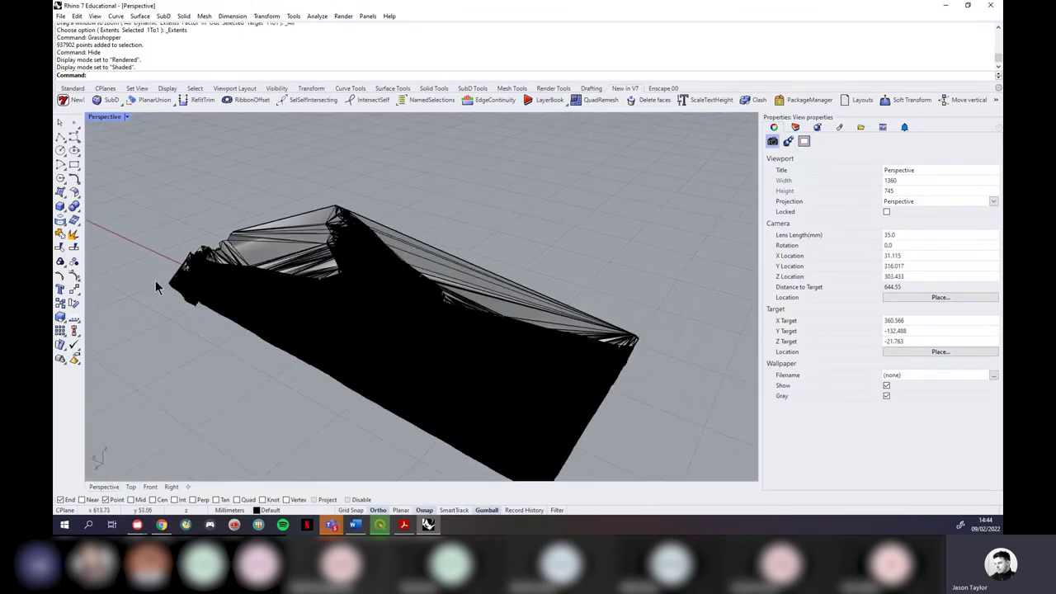
mouse_move(155, 280)
right_mouse_down()
mouse_move(264, 290)
mouse_move(412, 267)
mouse_move(367, 329)
mouse_move(309, 294)
mouse_move(287, 267)
right_mouse_up()
scroll(297, 256, "up", 5)
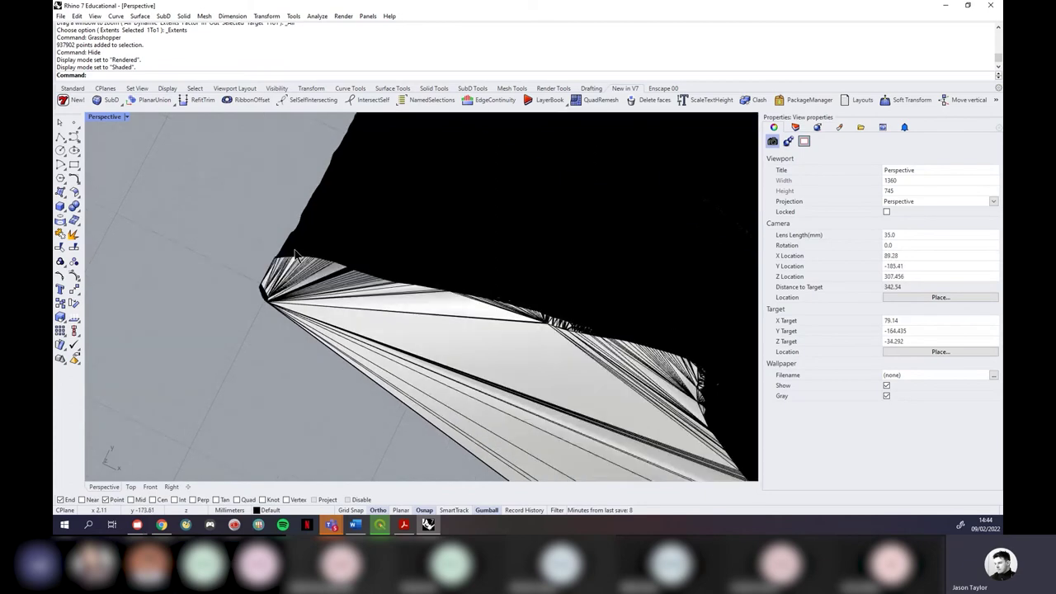
right_click_drag(703, 391, 373, 379)
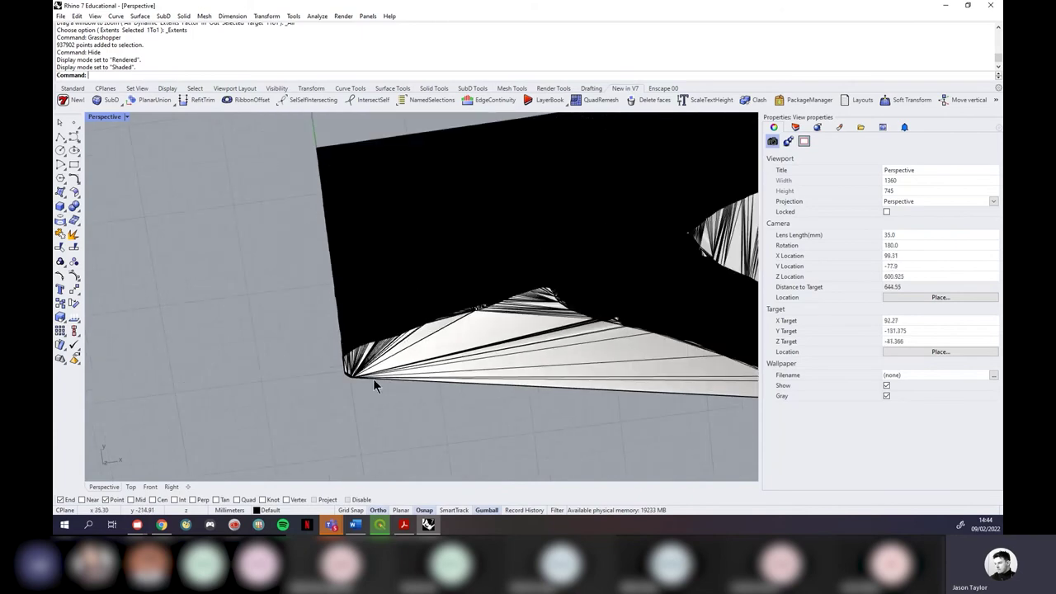
scroll(373, 384, "down", 5)
scroll(591, 384, "up", 3)
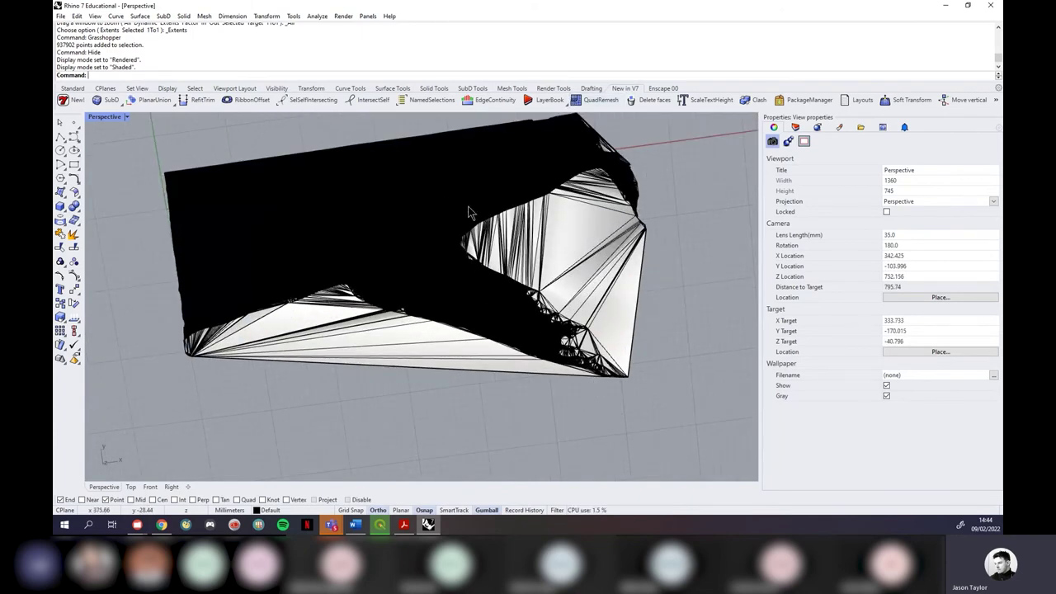
scroll(578, 207, "up", 3)
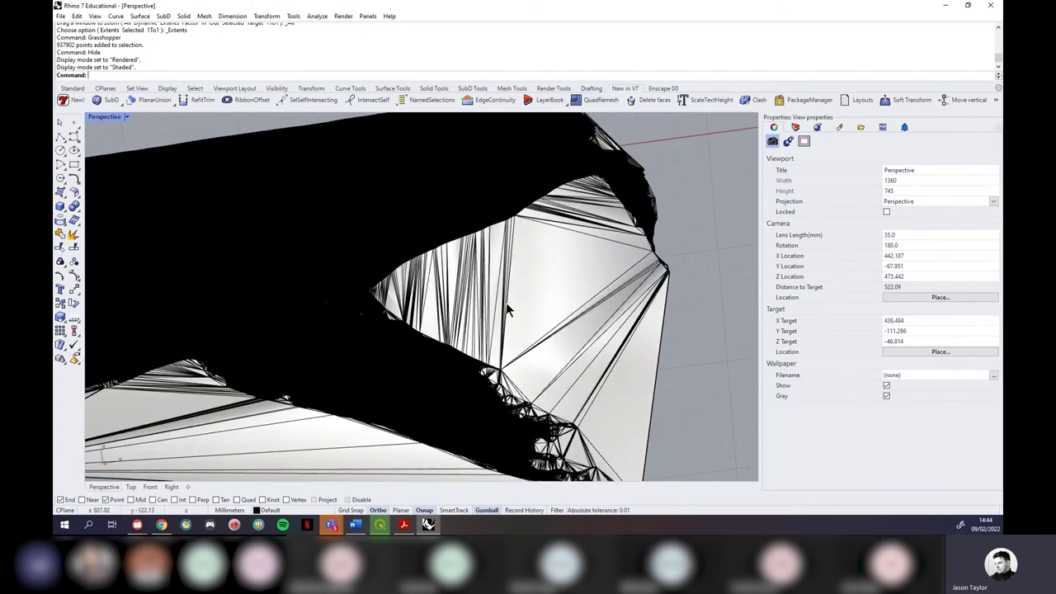
scroll(584, 276, "down", 4)
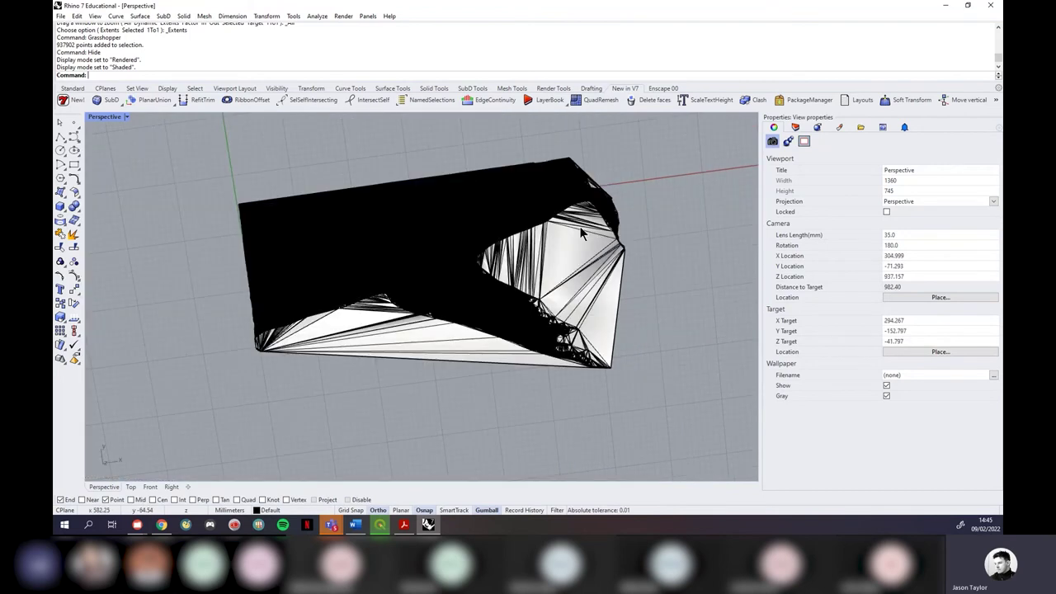
scroll(377, 332, "up", 3)
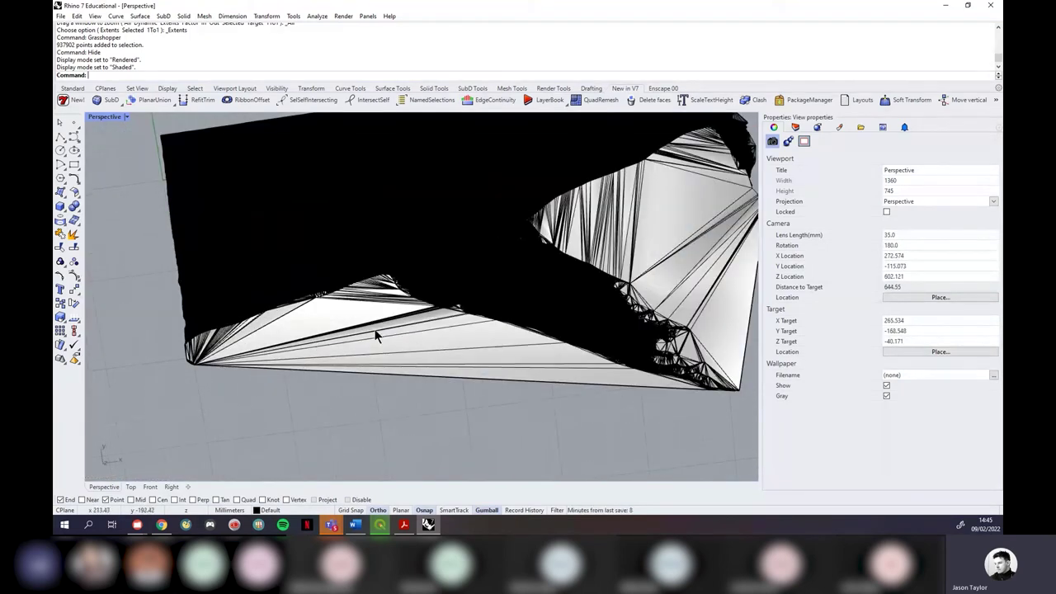
scroll(453, 271, "up", 5)
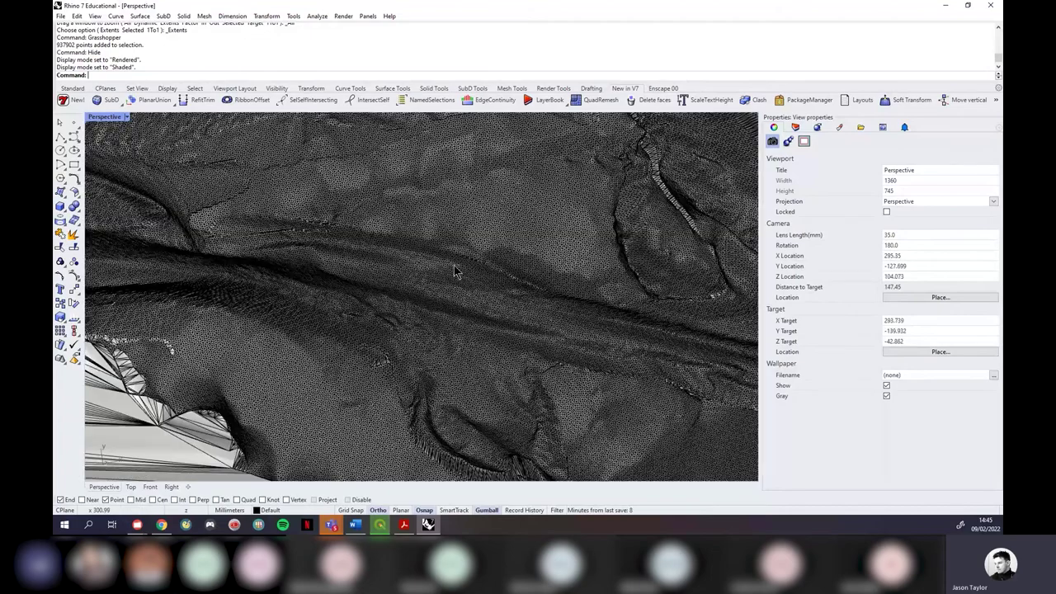
scroll(316, 323, "up", 1)
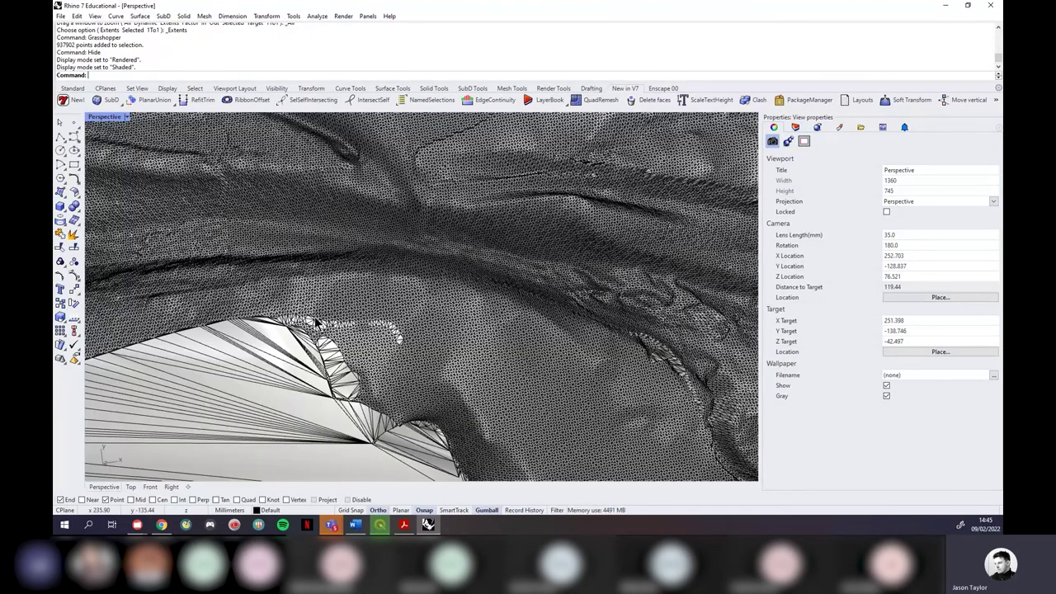
right_click_drag(316, 321, 342, 314, "shift")
scroll(404, 402, "down", 8)
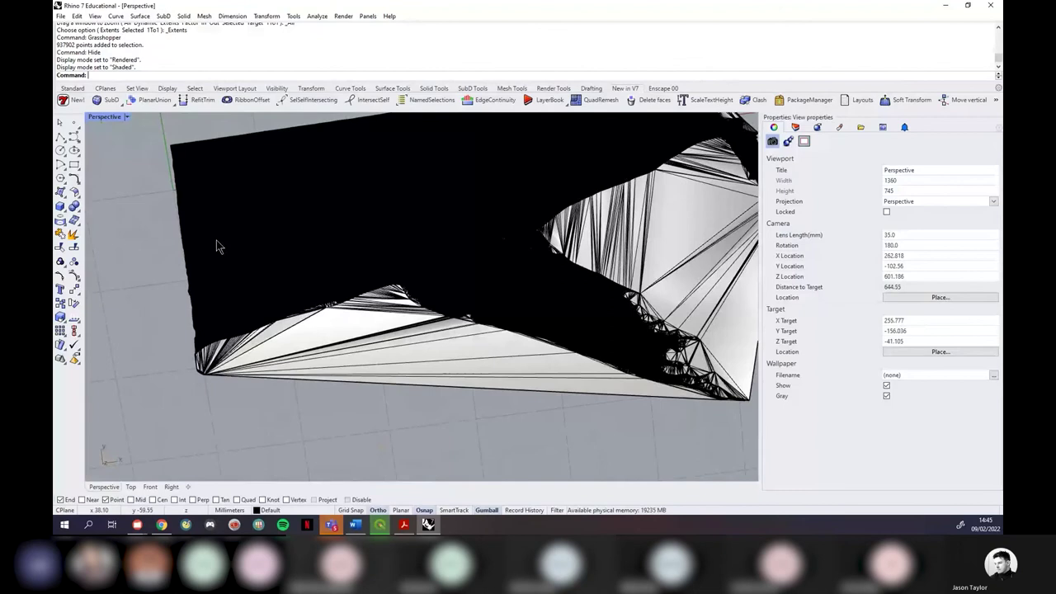
Step: Extract the long stretched mesh faces that bridge the terrain's long concave side and delete them
left_click(204, 16)
mouse_move(272, 186)
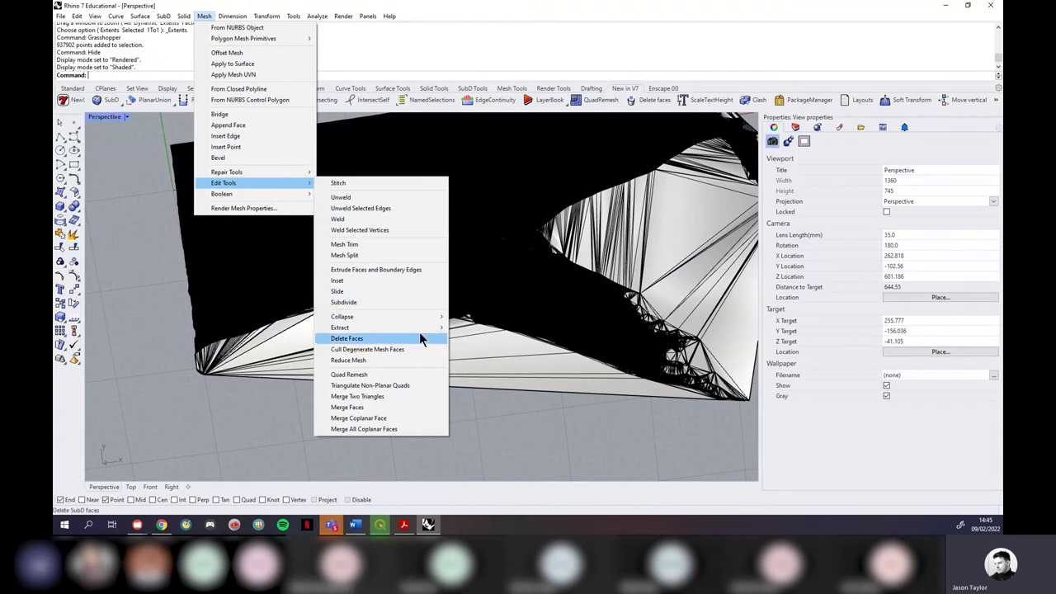
mouse_move(415, 327)
left_click(489, 397)
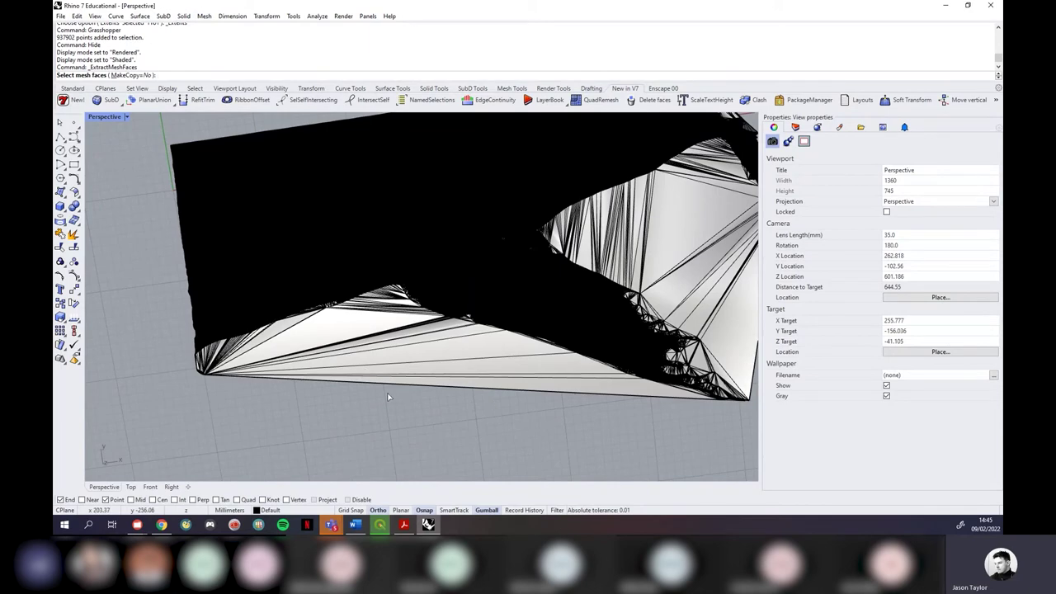
left_click_drag(386, 418, 361, 318)
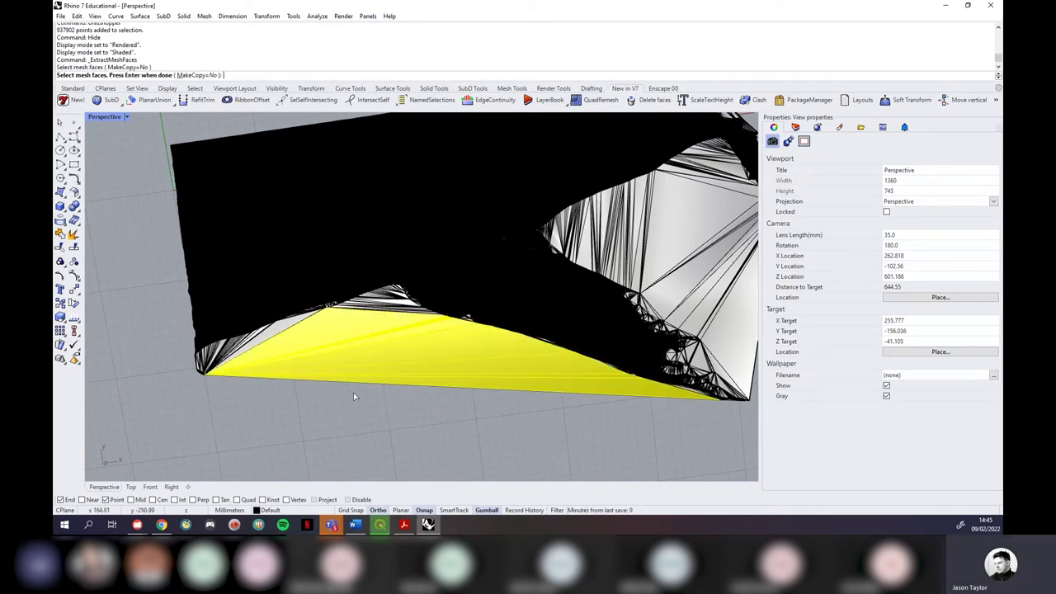
key("Return")
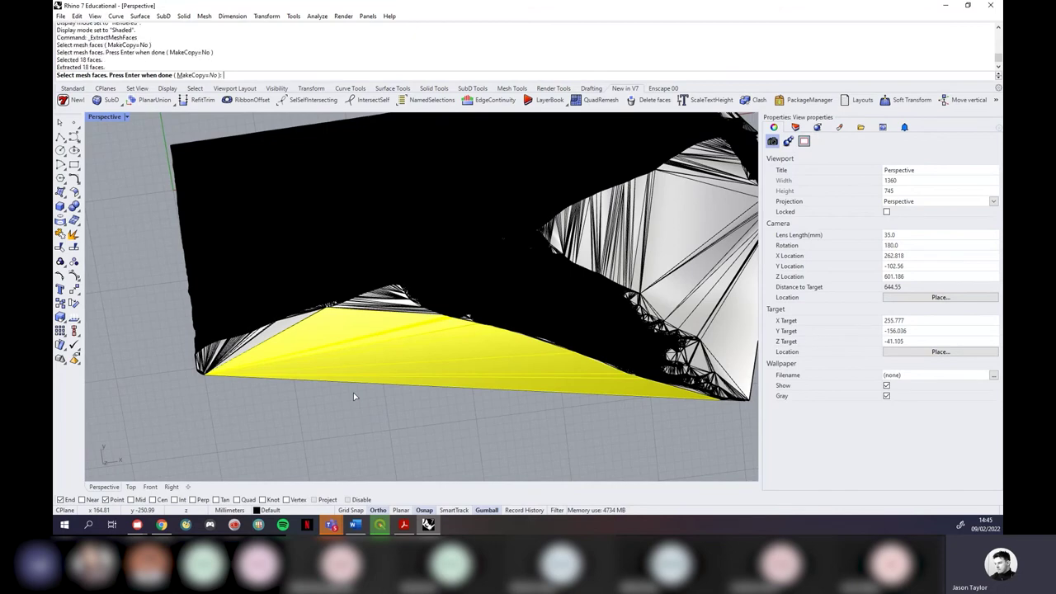
key("Escape")
key("Delete")
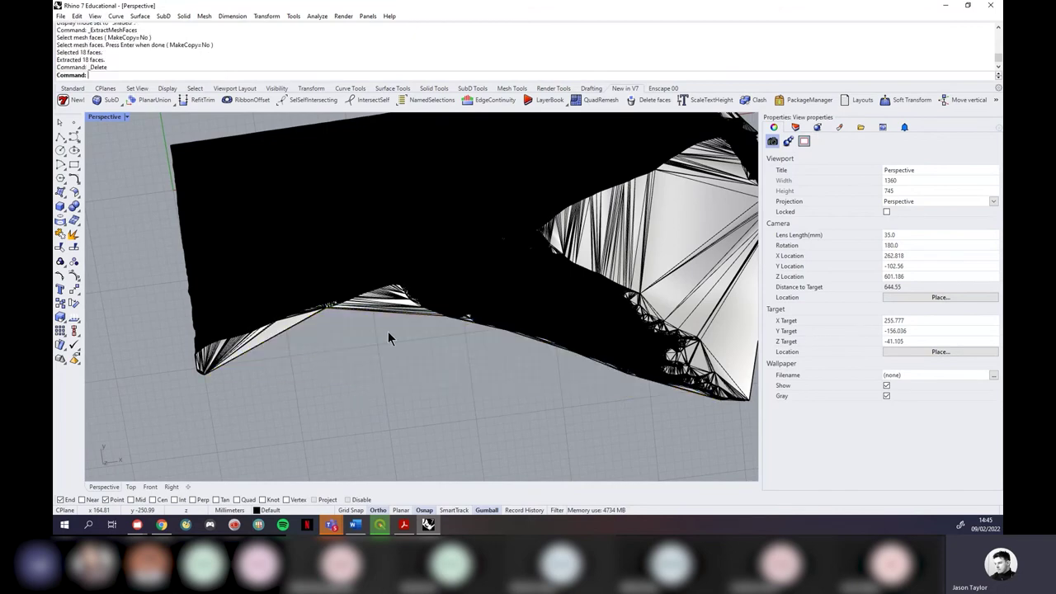
Step: Extract the fan of stretched mesh faces between the terrain edge and the small corner fragment, and delete them
scroll(207, 396, "up", 10)
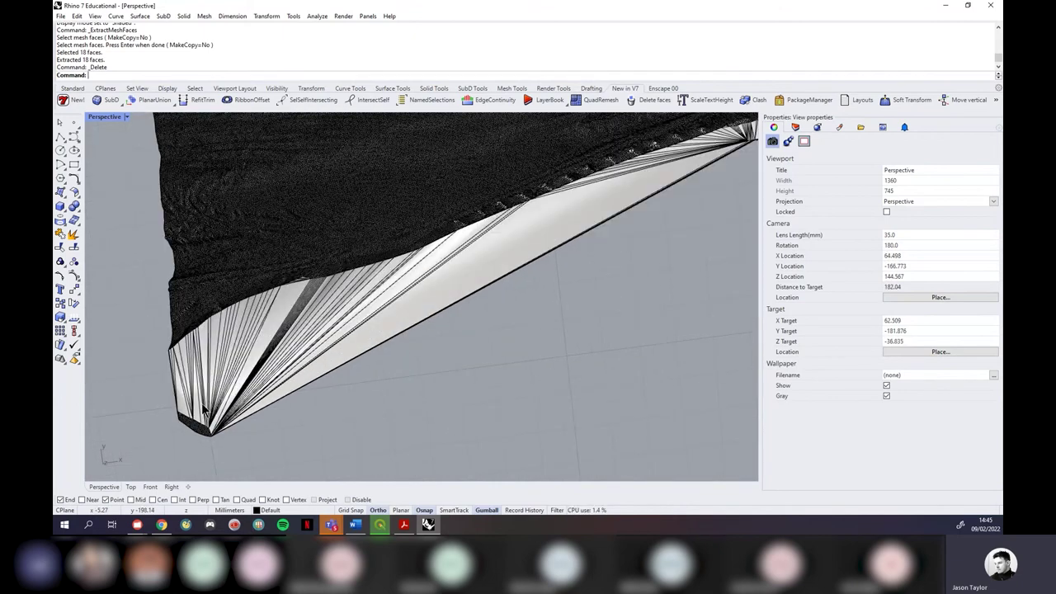
scroll(155, 394, "up", 3)
key("Return")
left_click_drag(501, 369, 157, 349)
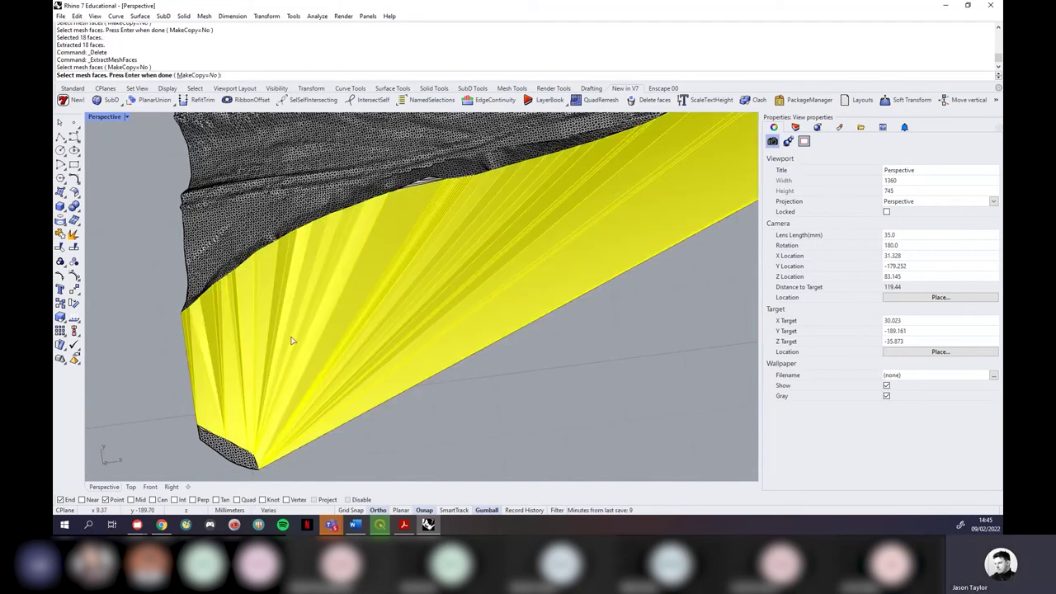
key("Return")
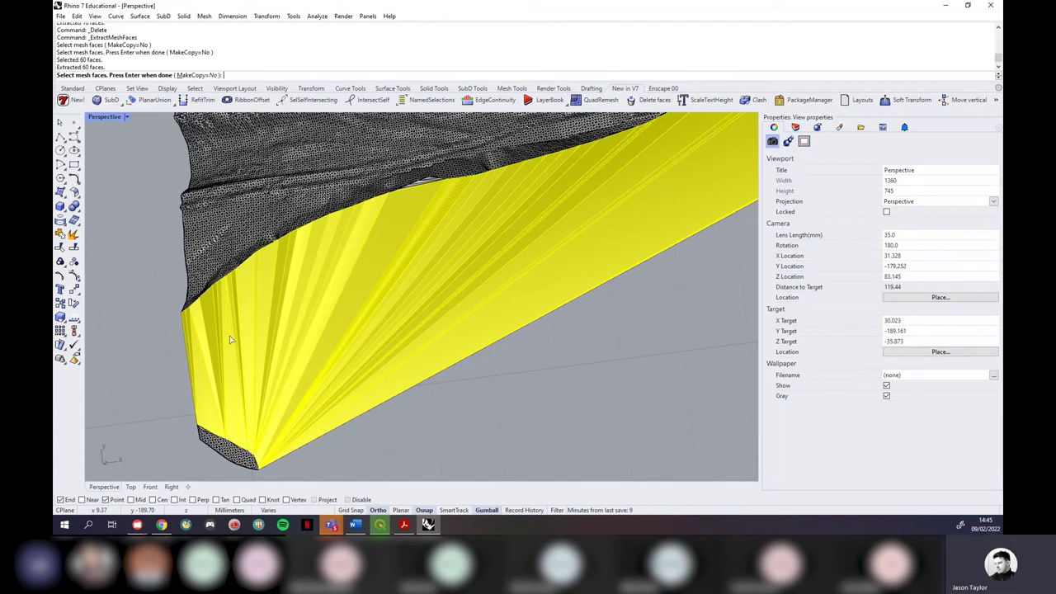
key("Return")
key("Delete")
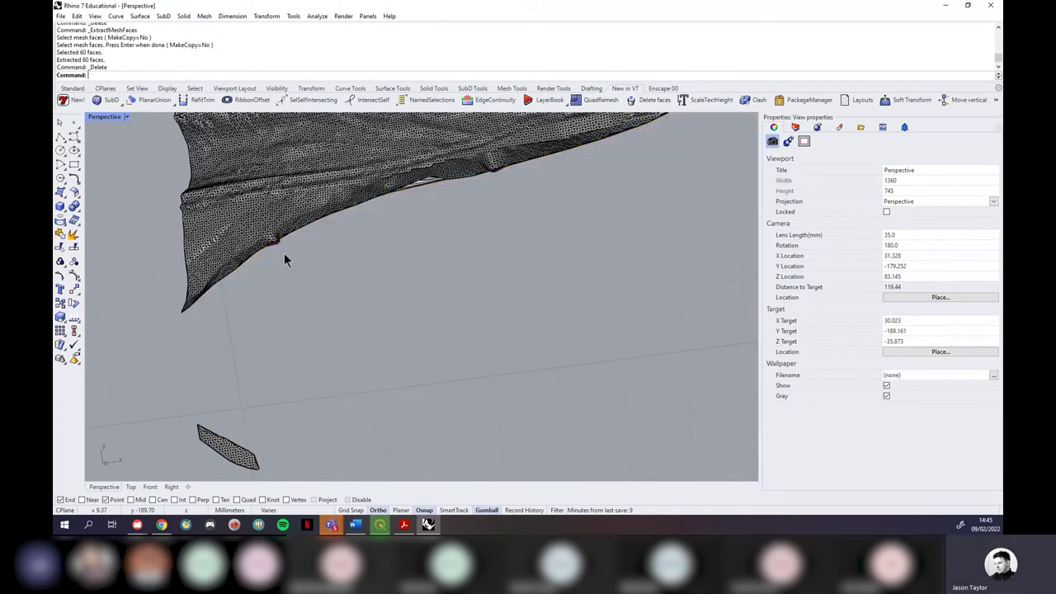
Step: Examine the trimmed mesh's outline for remaining stretched faces and the detached corner fragment
scroll(151, 335, "down", 10)
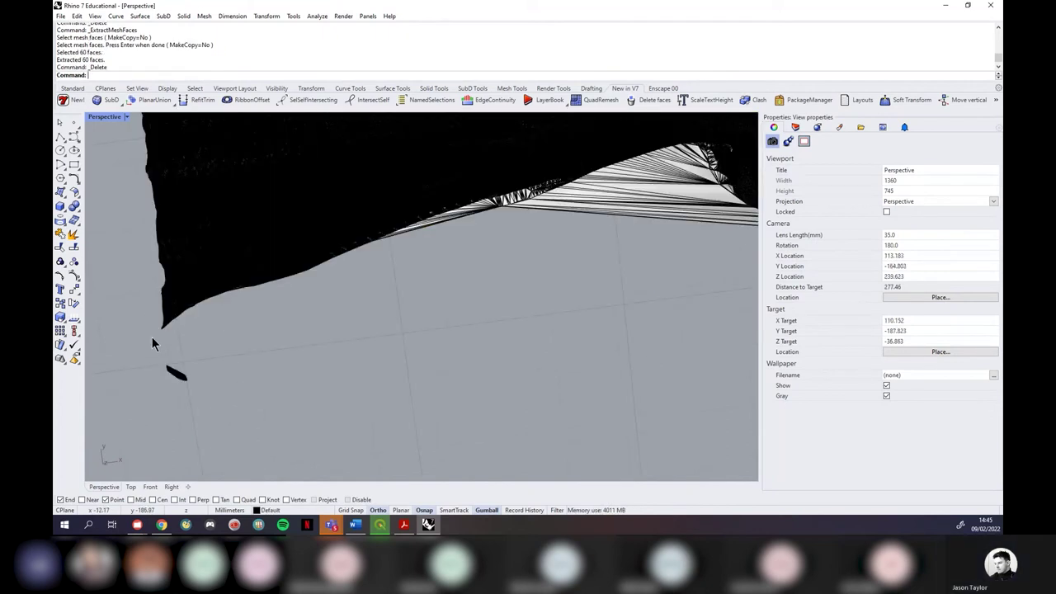
scroll(328, 277, "up", 4)
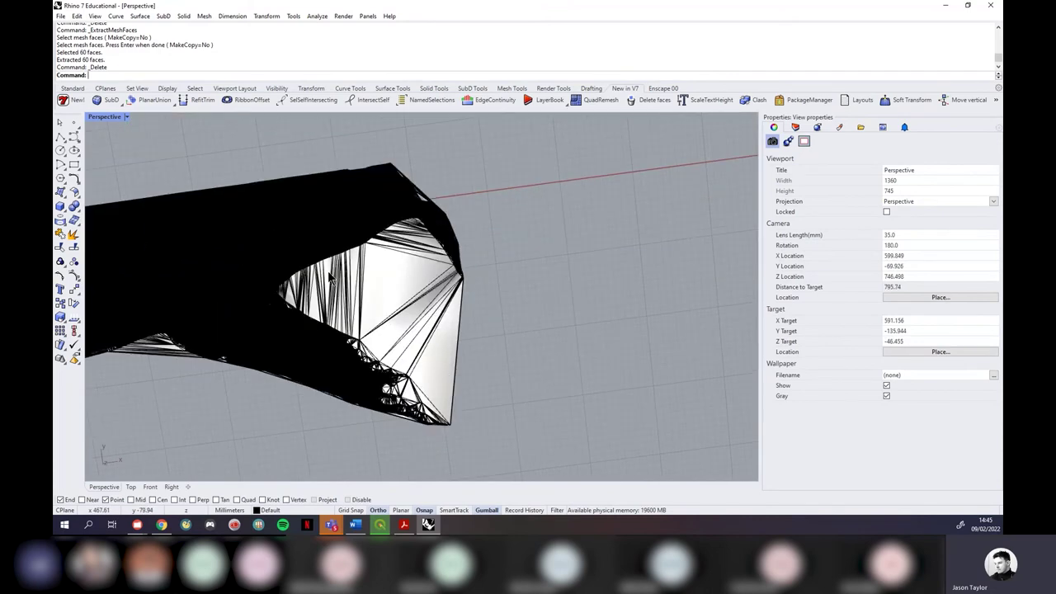
scroll(328, 277, "up", 5)
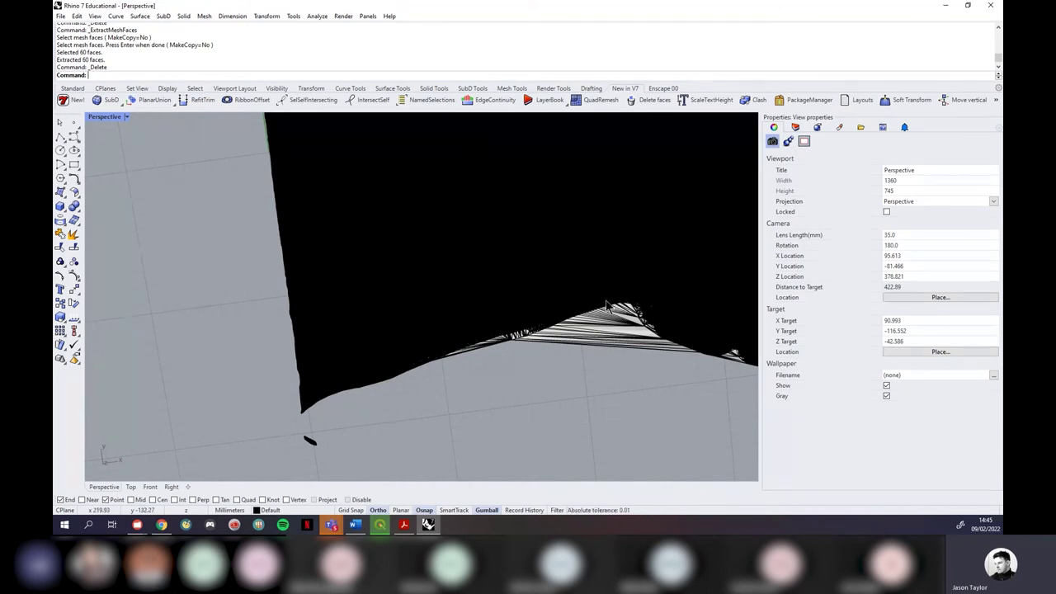
scroll(553, 367, "down", 7)
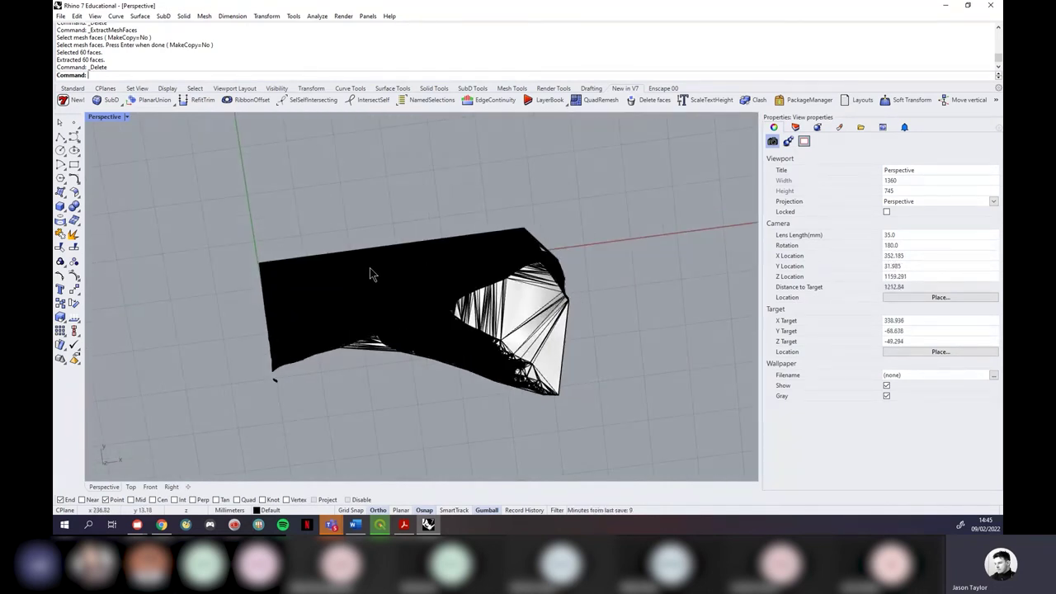
left_click(380, 368)
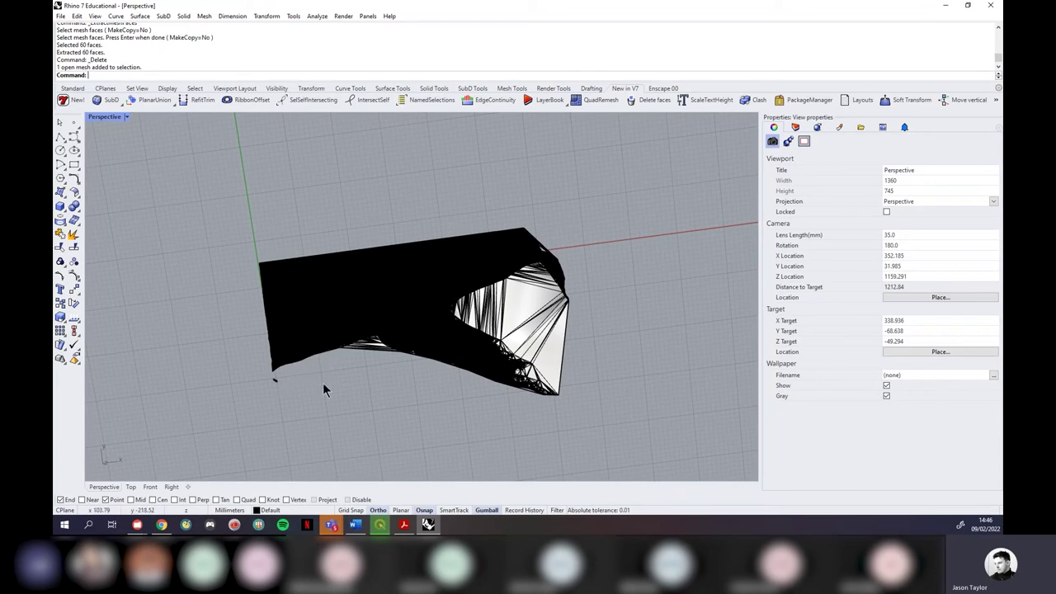
scroll(323, 393, "up", 2)
scroll(323, 397, "up", 4)
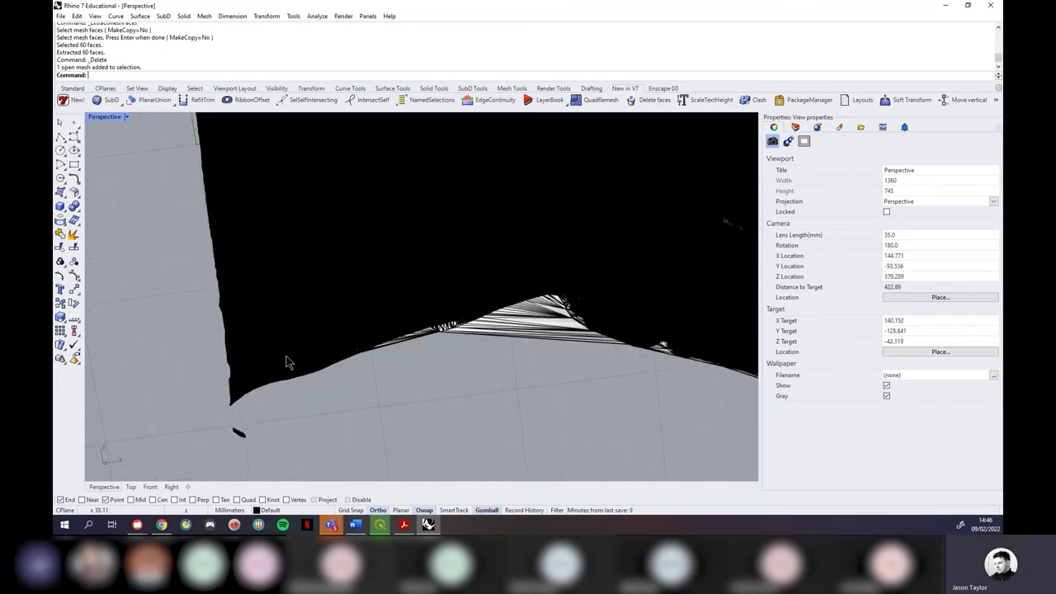
Step: Examine the seabed mesh as a whole, comparing the trimmed side with the stretched faces still spanning the far bay
scroll(288, 363, "up", 4)
scroll(456, 371, "down", 3)
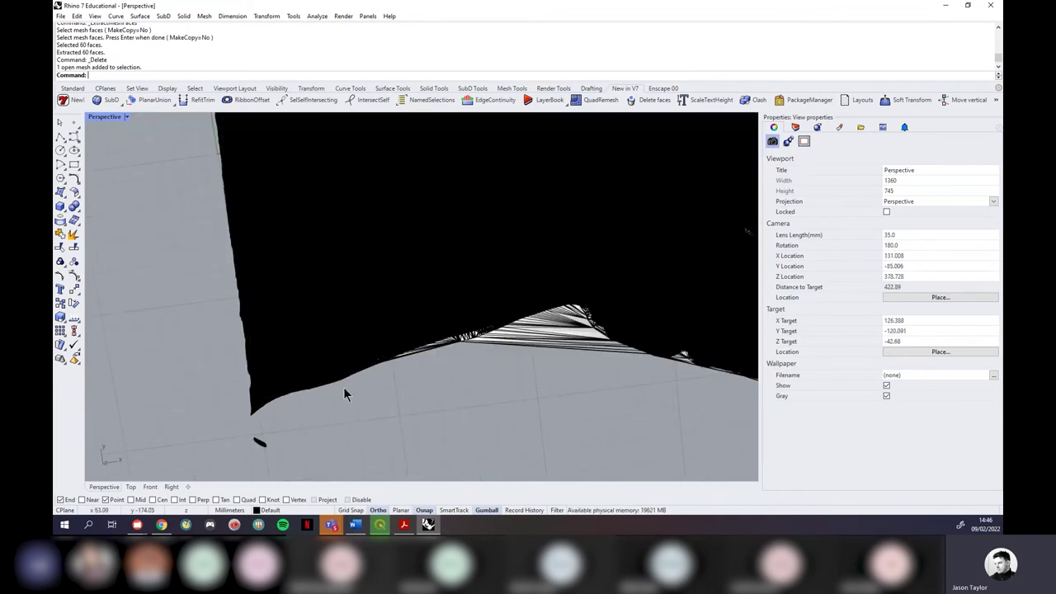
key("ctrl+shift+e")
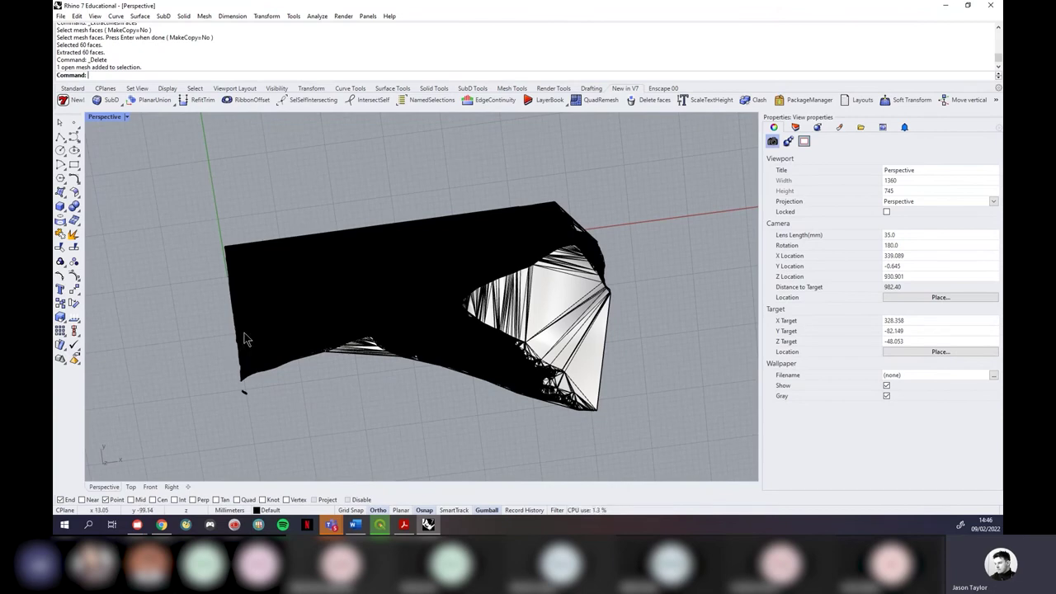
scroll(254, 330, "down", 2)
scroll(385, 337, "down", 4)
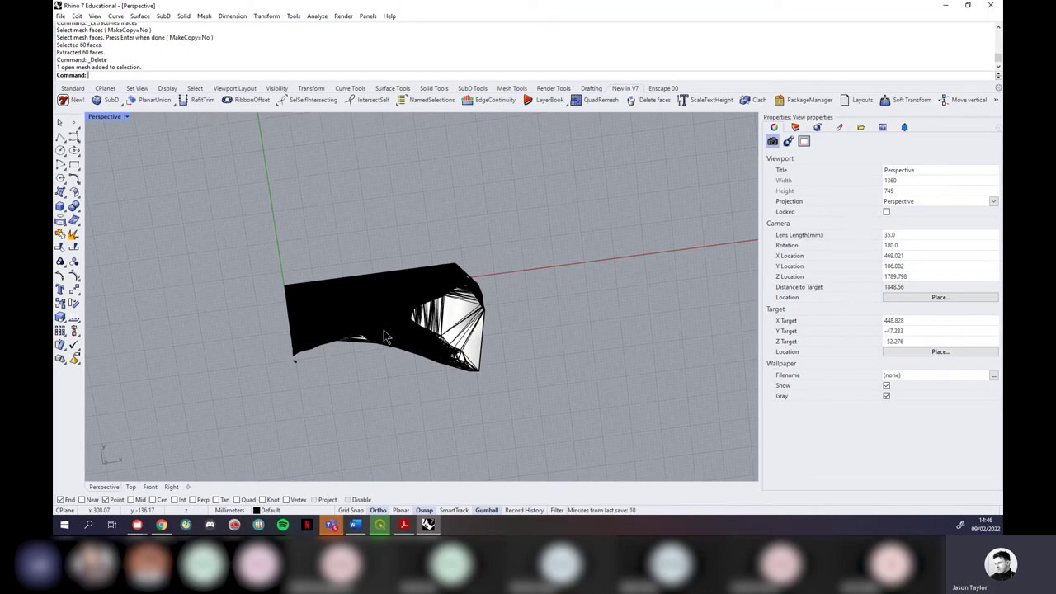
scroll(384, 336, "down", 3)
scroll(356, 345, "up", 7)
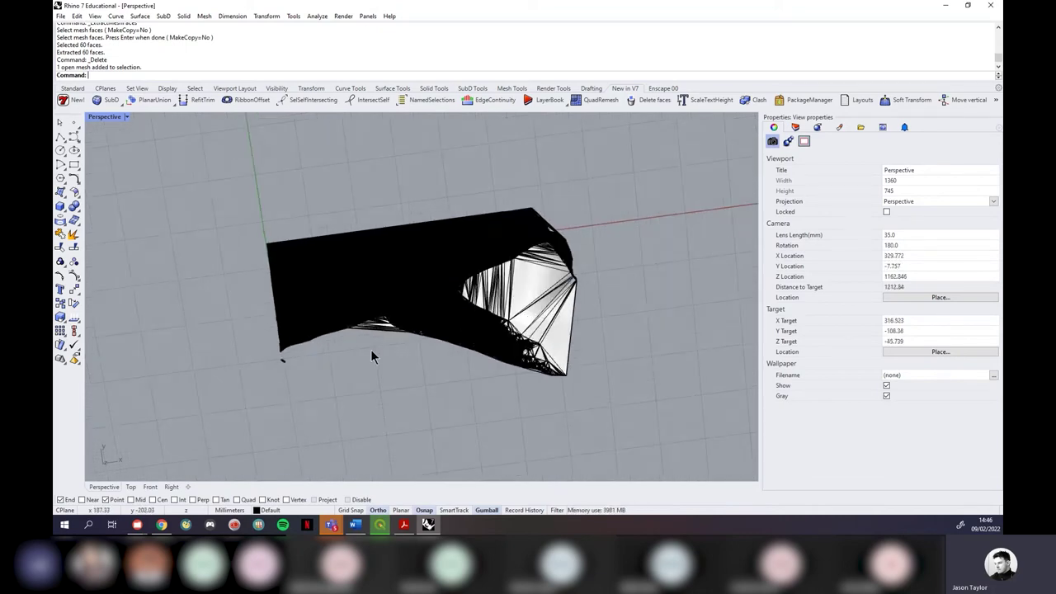
Step: Close the untitled seabed mesh model without saving its changes
left_click(990, 5)
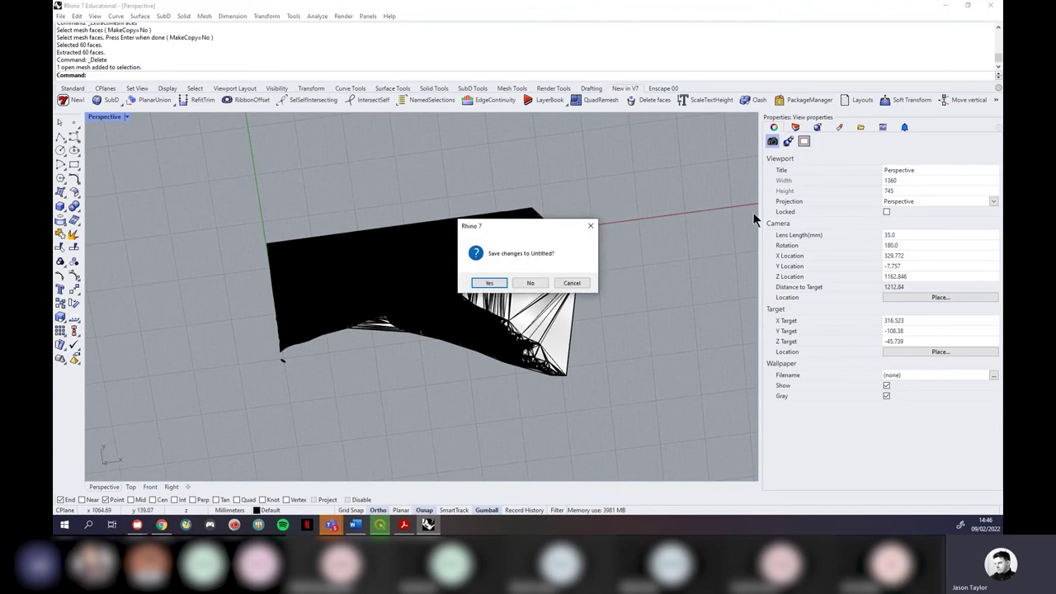
left_click(532, 282)
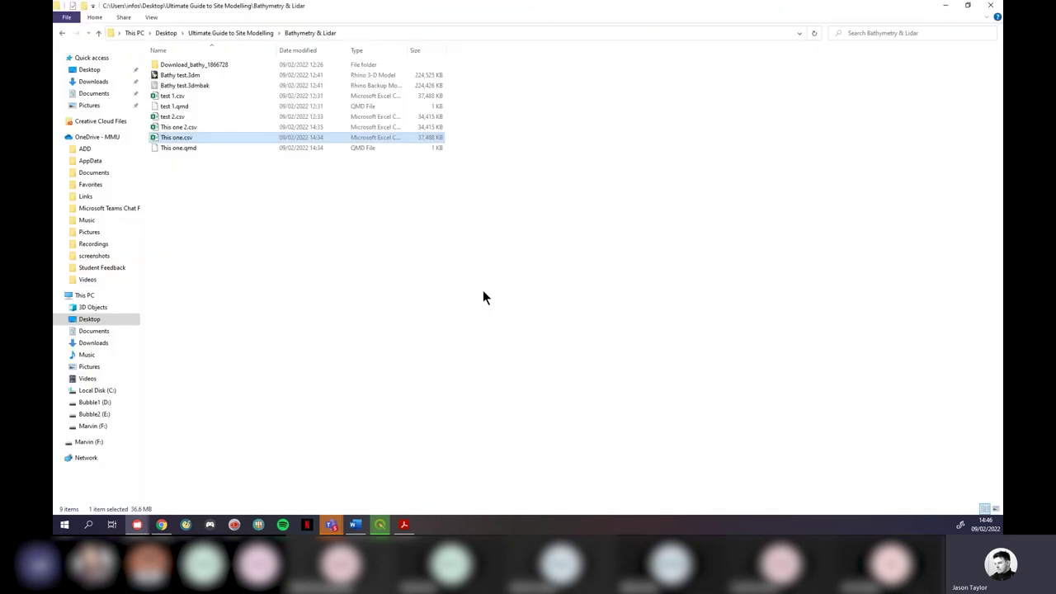
left_click(600, 320)
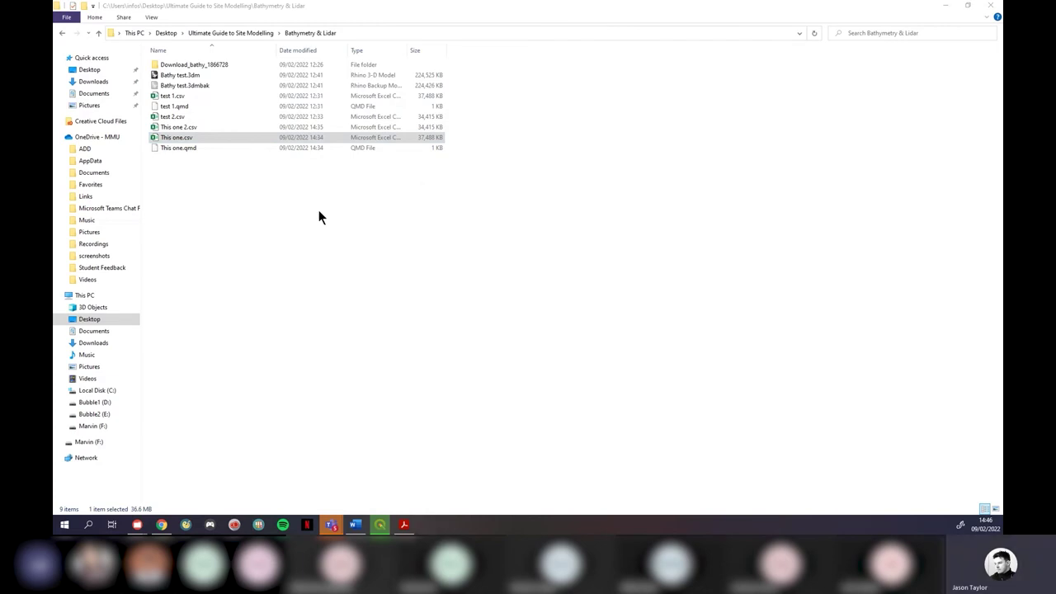
Step: Open MSA Super Map.3dm from the Google Map Version folder in Ultimate Guide to Site Modelling and view the whole city model
left_click(100, 32)
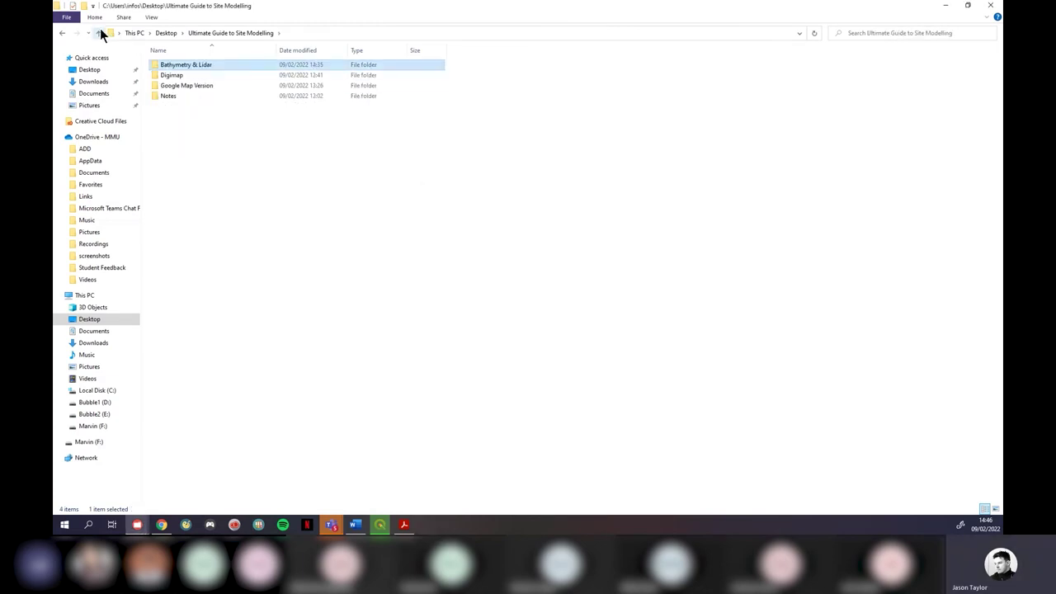
double_click(186, 86)
double_click(199, 75)
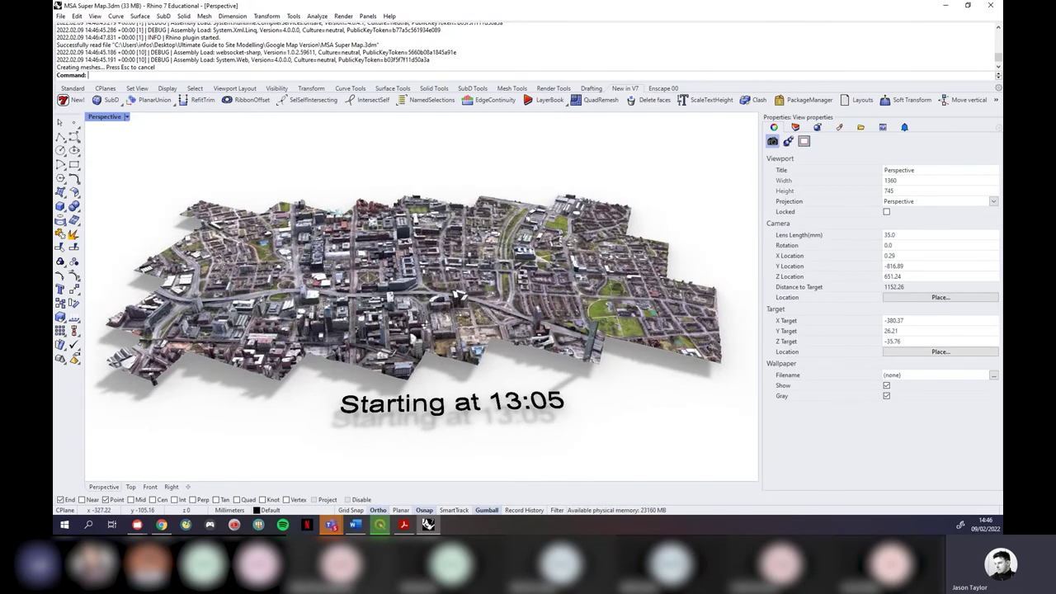
right_click_drag(456, 295, 402, 322)
scroll(419, 315, "down", 4)
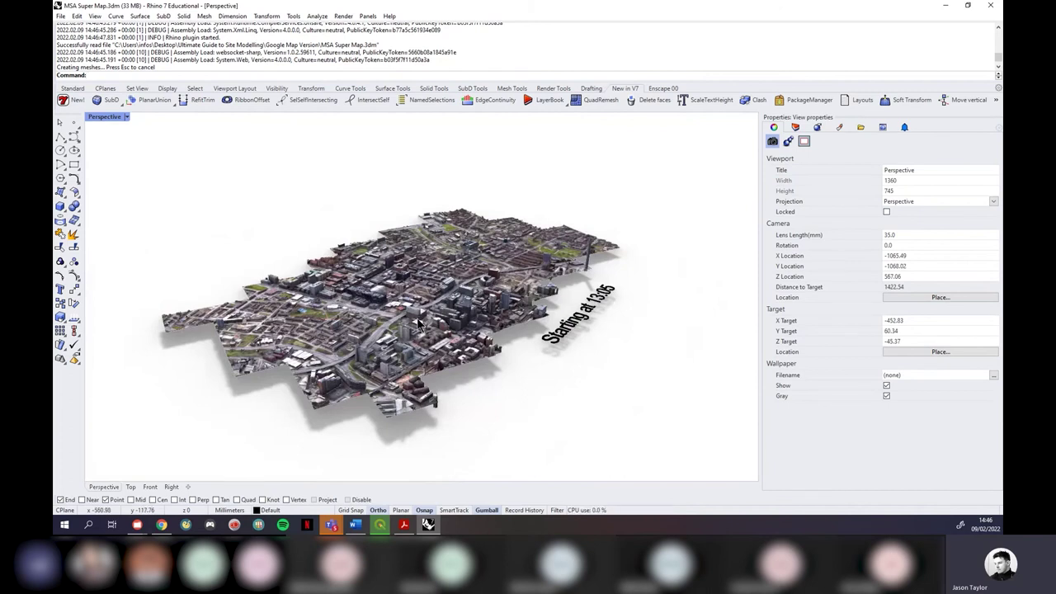
Step: Set the Perspective view to Shaded and inspect the triangulated mesh of the city's buildings and ground up close
left_click(128, 119)
left_click(117, 164)
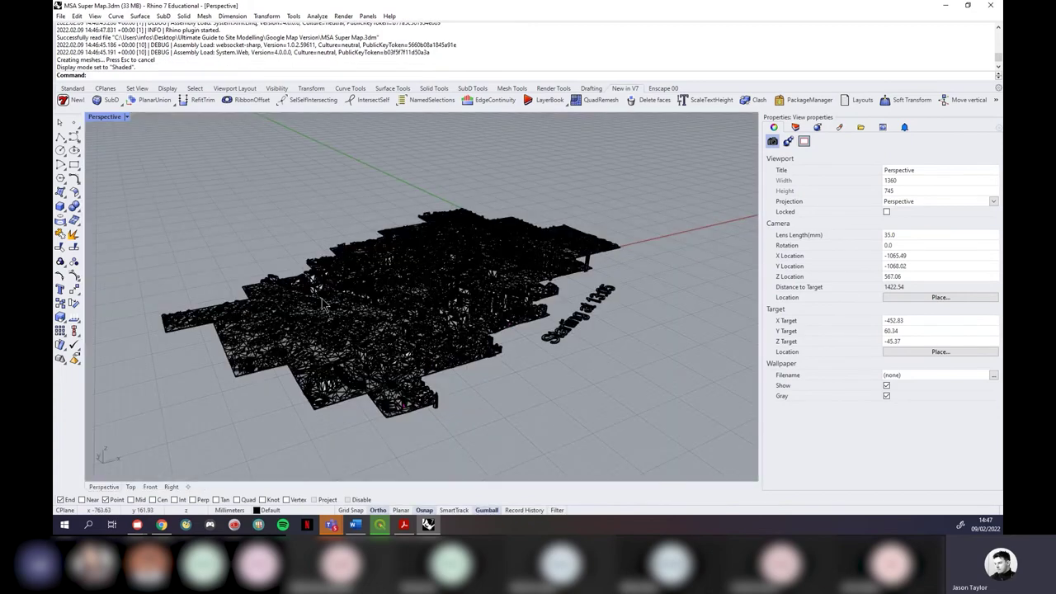
scroll(426, 305, "up", 2)
scroll(426, 305, "up", 6)
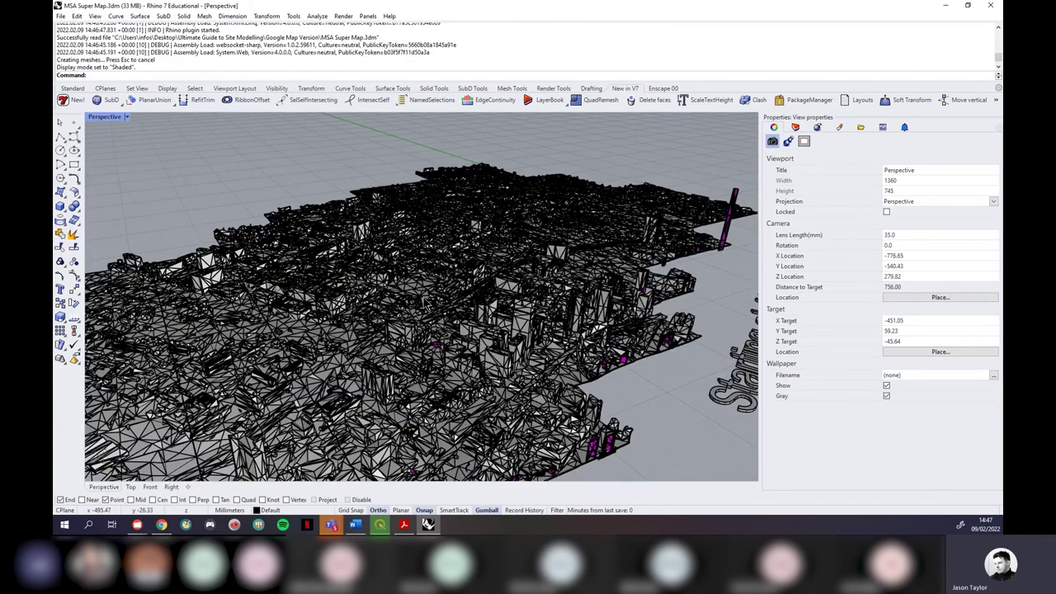
scroll(268, 347, "up", 3)
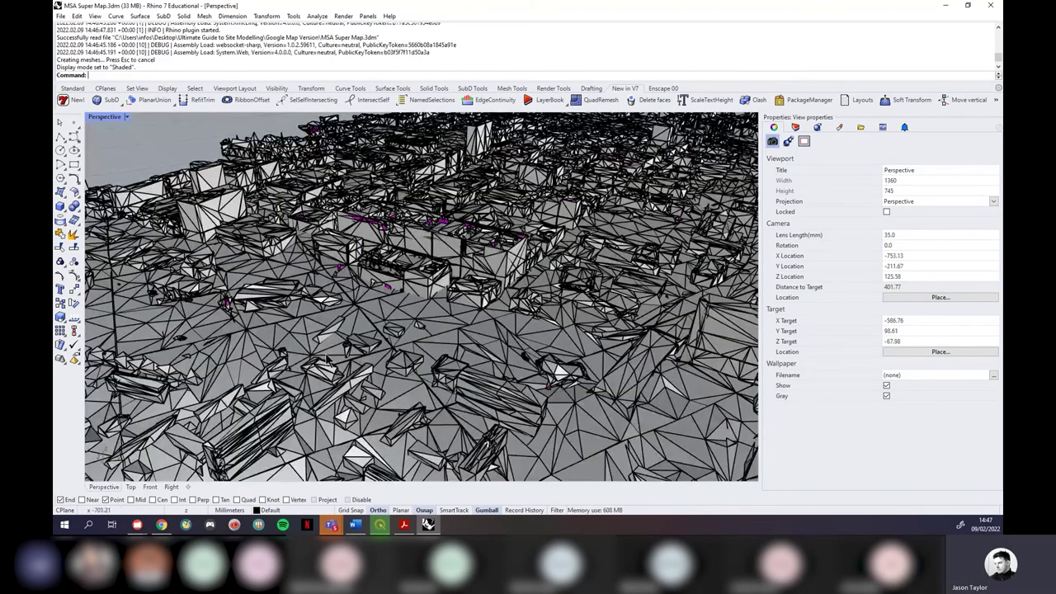
scroll(330, 361, "up", 3)
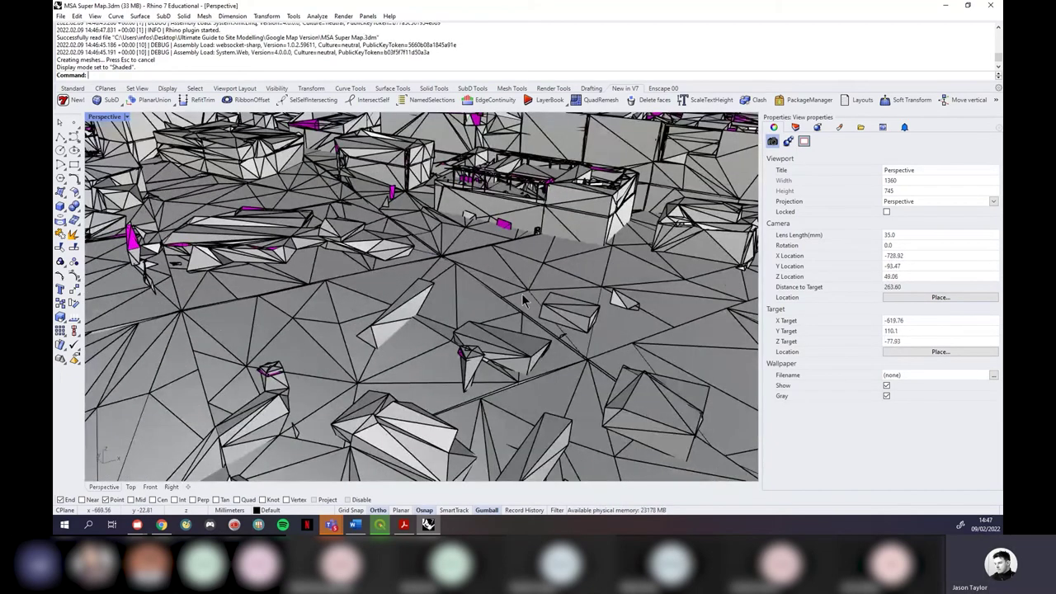
scroll(495, 307, "down", 3)
scroll(544, 328, "down", 3)
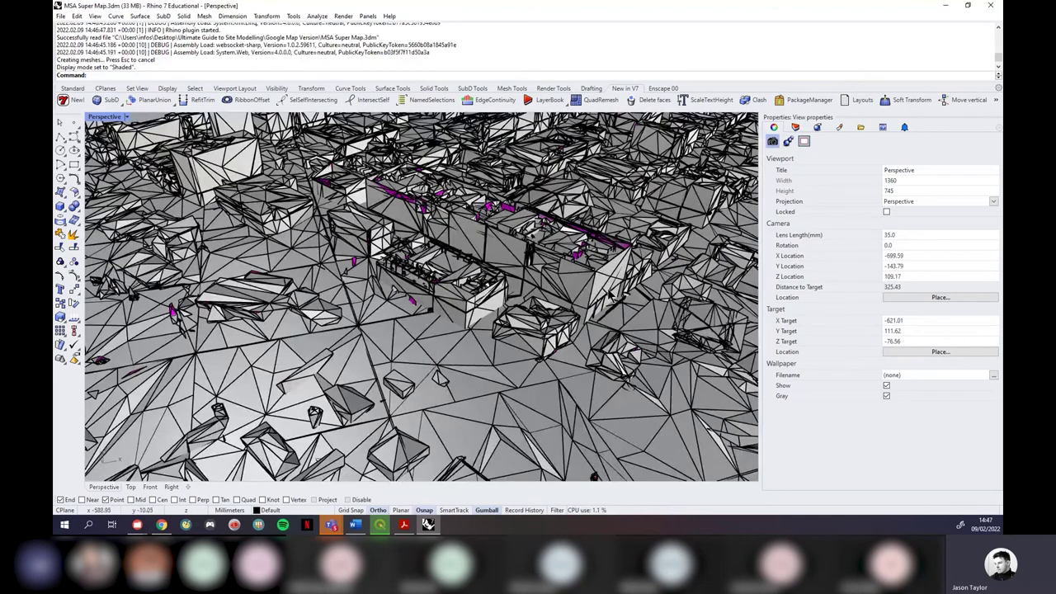
scroll(404, 326, "up", 5)
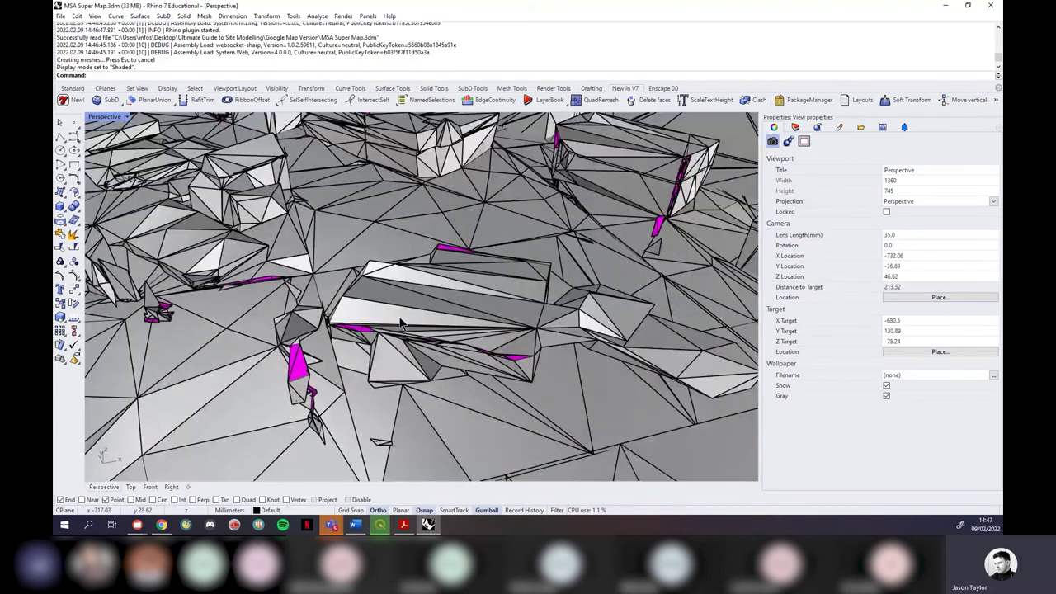
right_click_drag(412, 336, 528, 264, "shift")
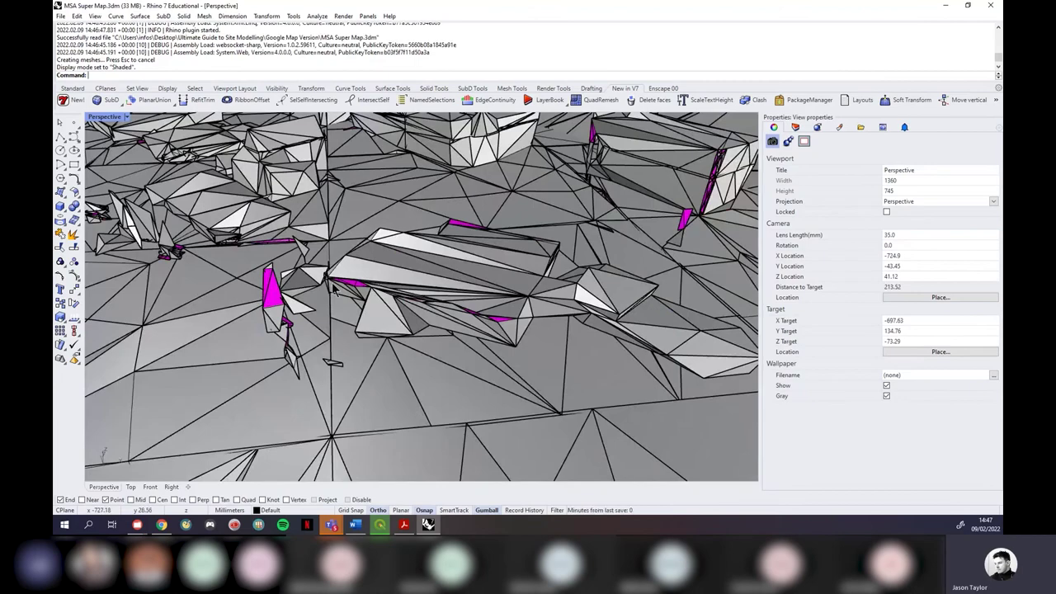
Step: Set the Perspective view to Rendered and look over the full textured city map
scroll(331, 283, "down", 10)
left_click(124, 117)
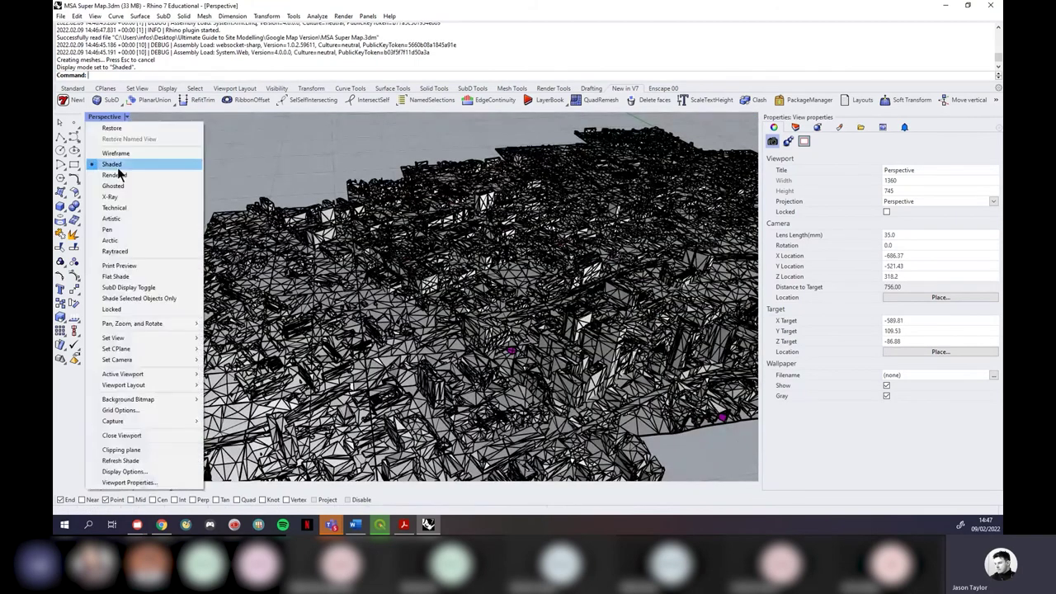
left_click(107, 174)
scroll(314, 276, "down", 2)
scroll(314, 277, "down", 2)
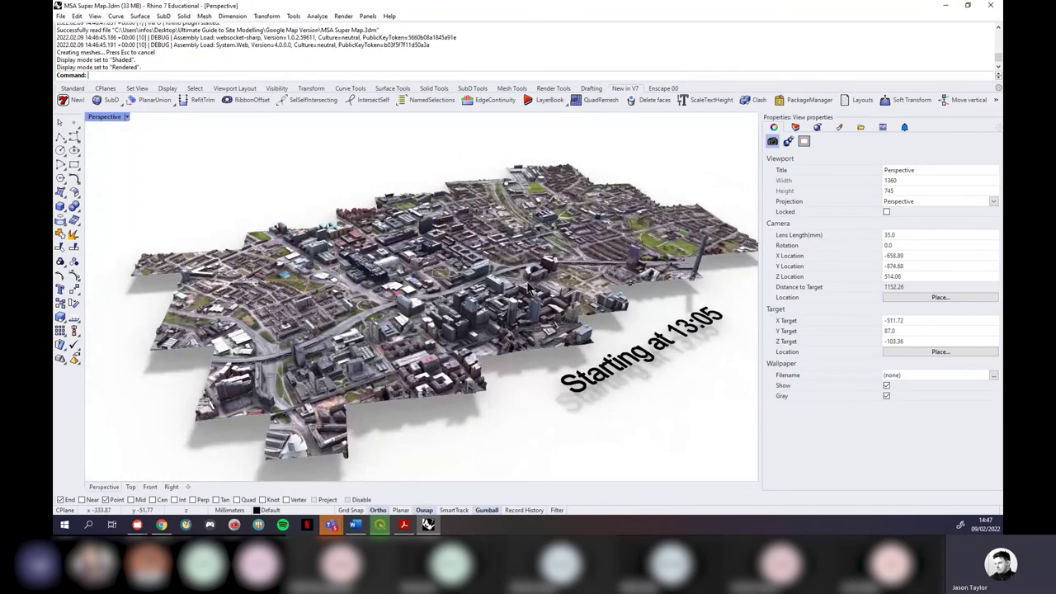
scroll(528, 288, "down", 3)
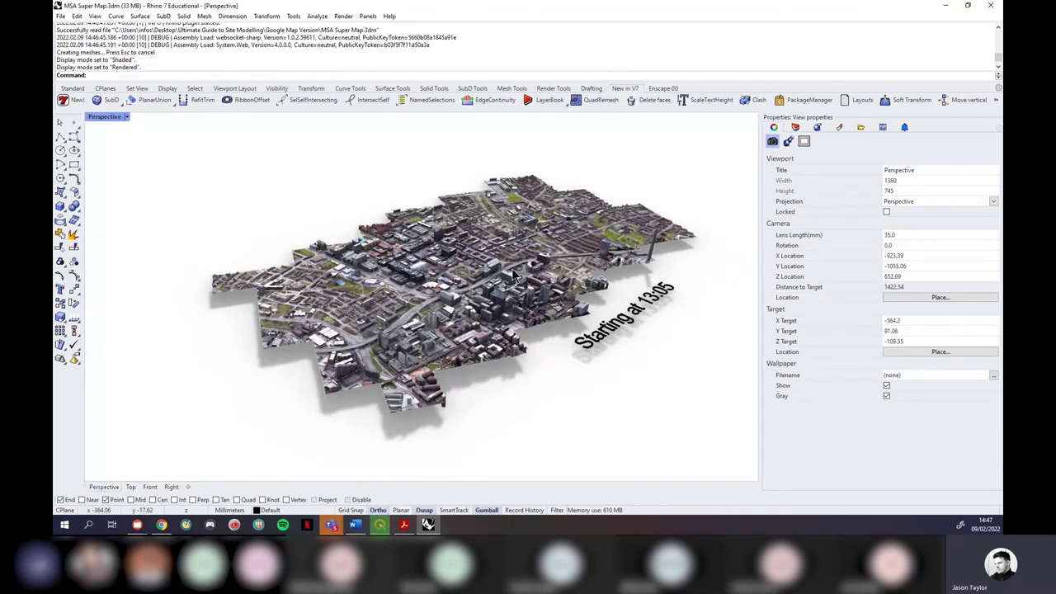
scroll(495, 250, "up", 2)
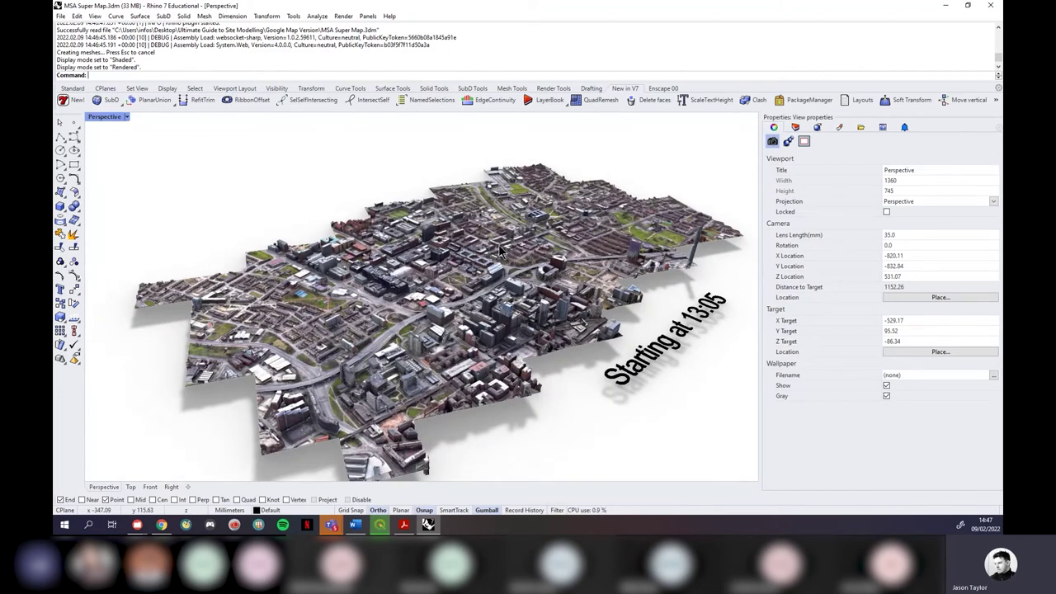
scroll(417, 264, "down", 2)
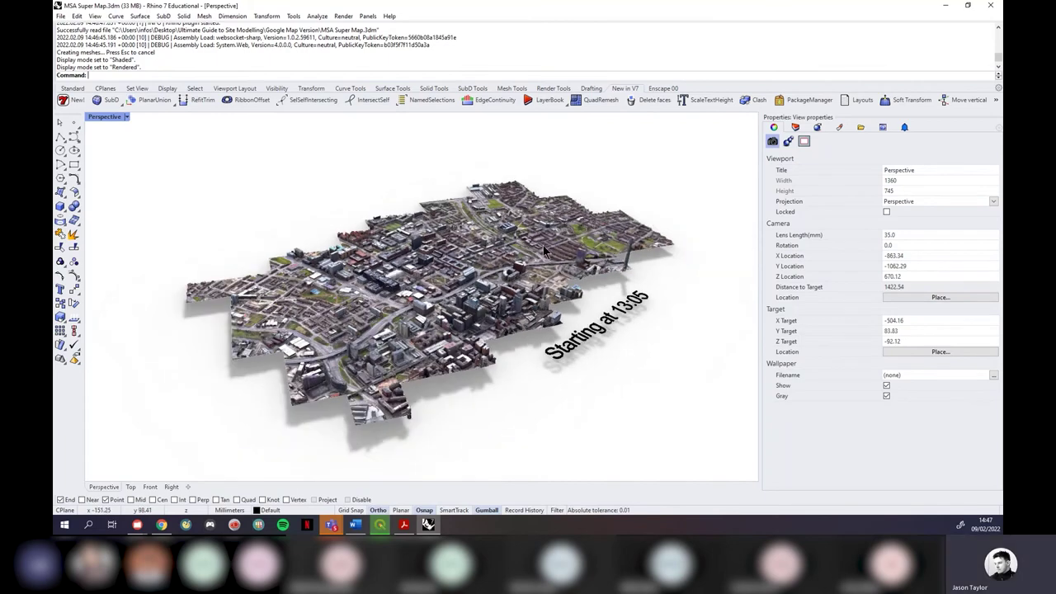
Step: Examine the textured buildings around the square with diagonal paths, and view the city map from several angles
scroll(544, 251, "up", 5)
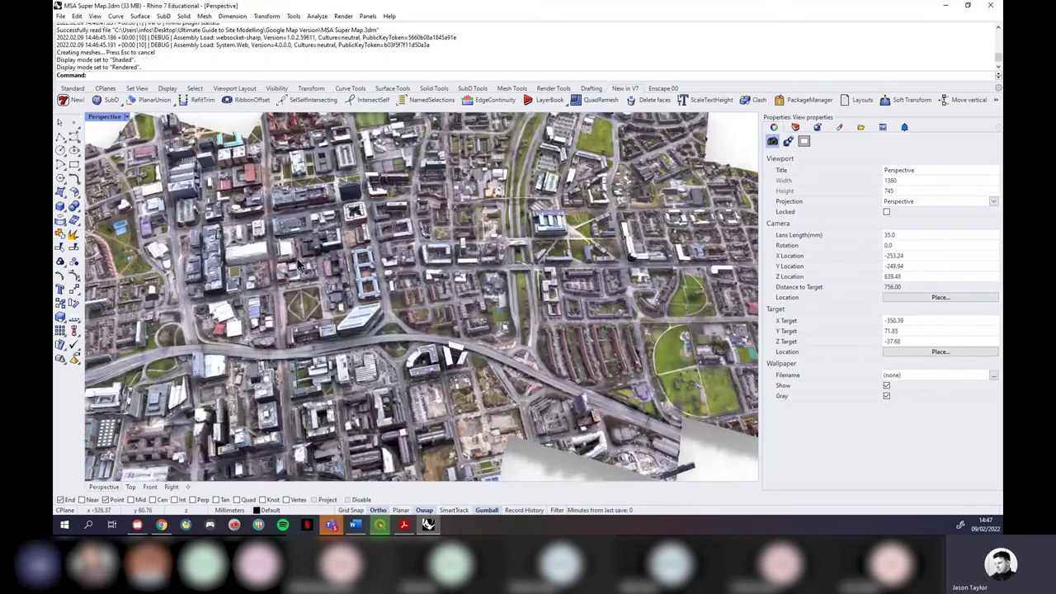
scroll(299, 264, "up", 6)
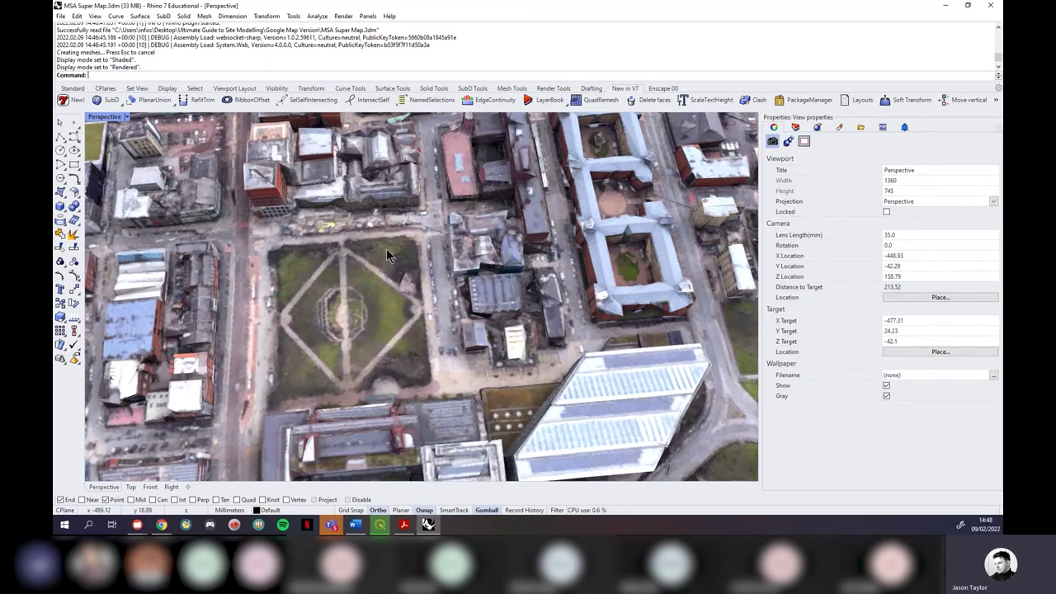
scroll(386, 248, "down", 4)
scroll(394, 248, "down", 4)
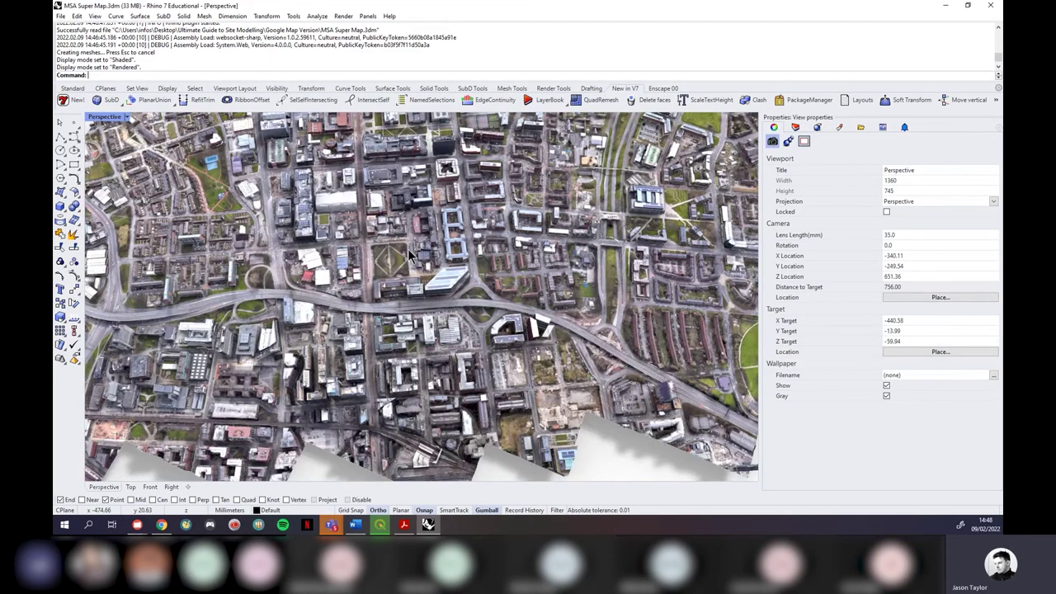
right_click_drag(410, 255, 481, 280)
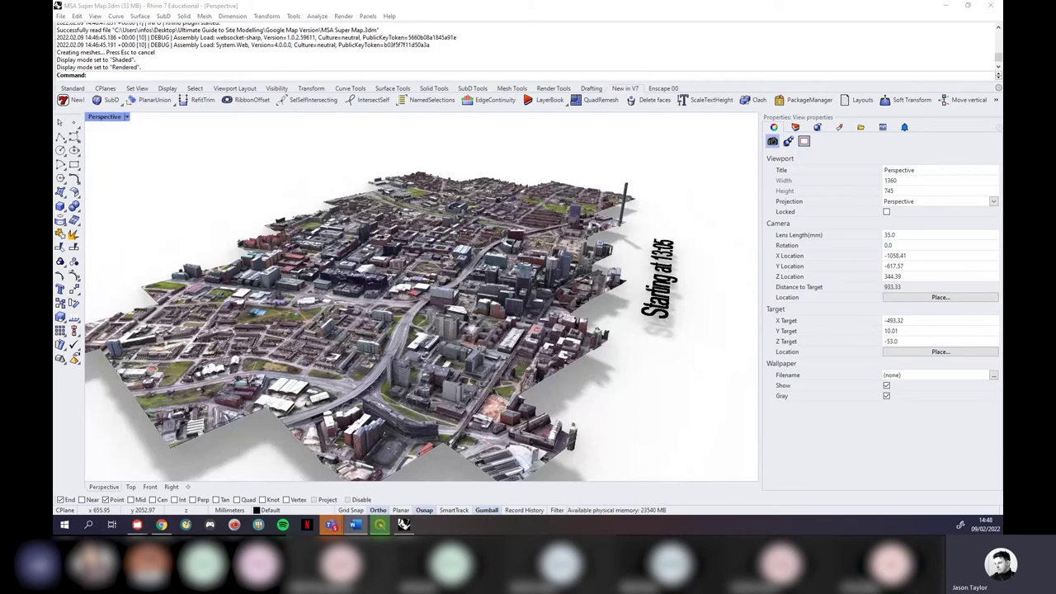
left_click(894, 16)
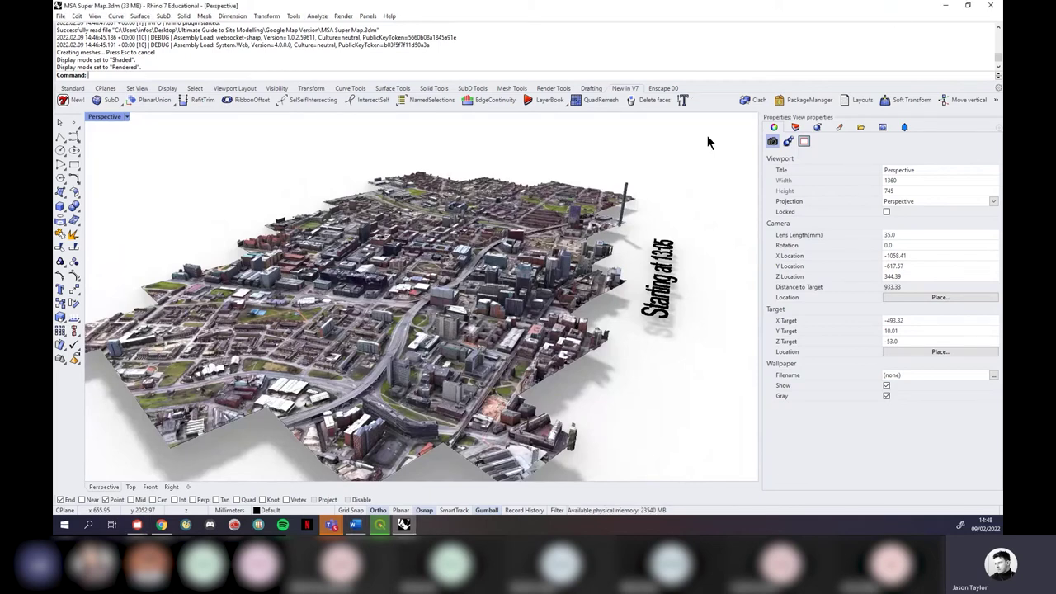
right_click_drag(490, 238, 446, 251)
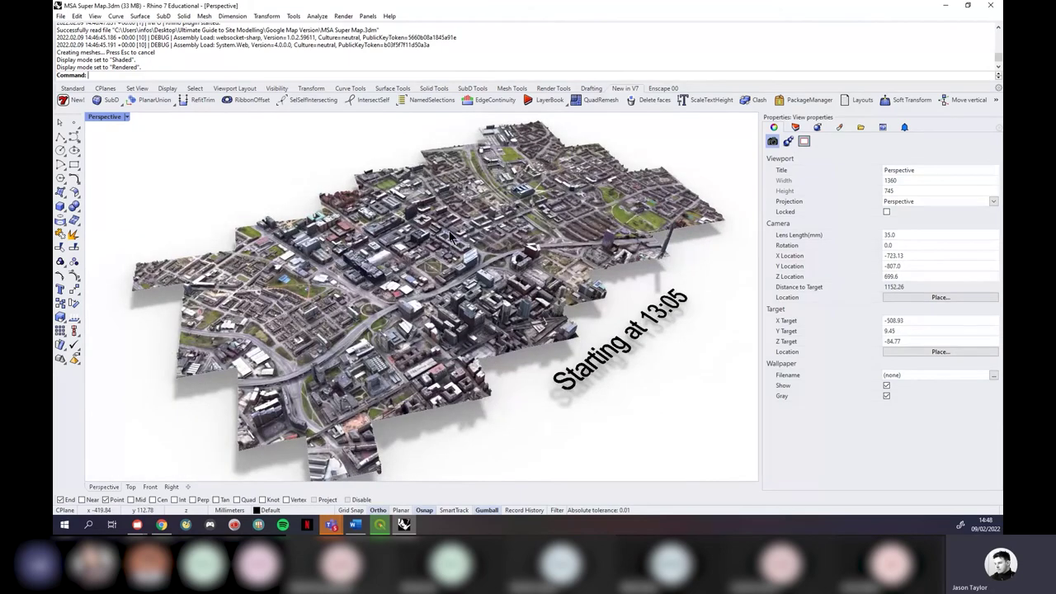
Step: Close the city model, switch to Chrome and close every tab except the MapsModelsImporter GitHub page
left_click(989, 7)
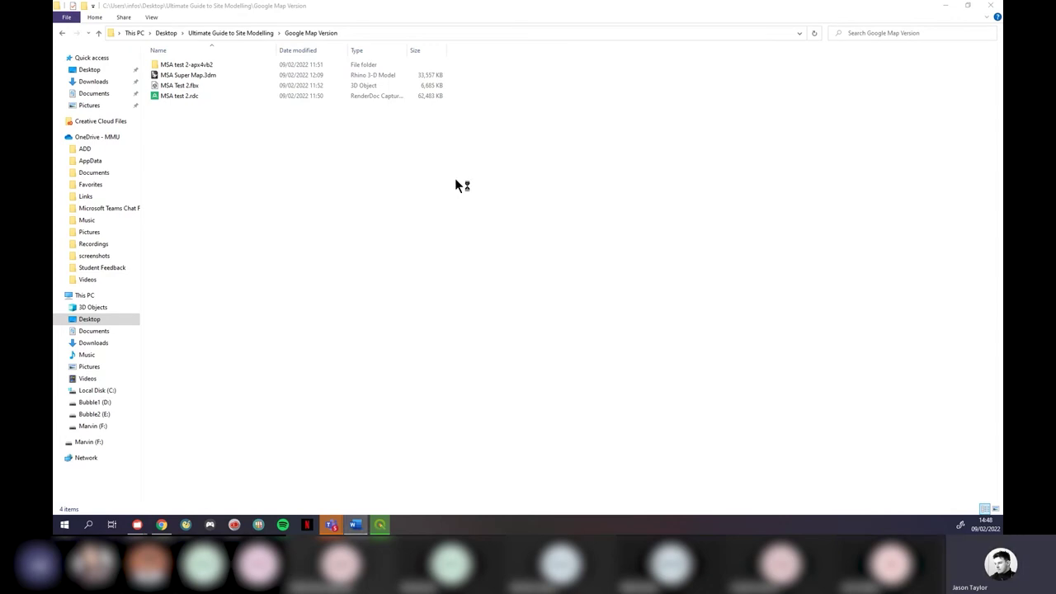
key("alt+Tab")
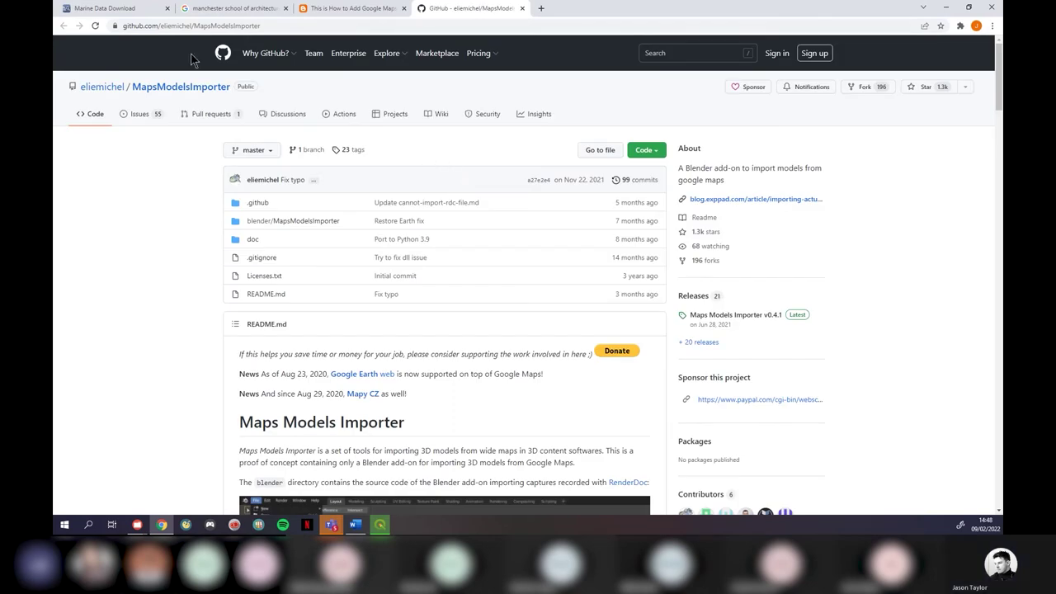
left_click(404, 8)
left_click(286, 8)
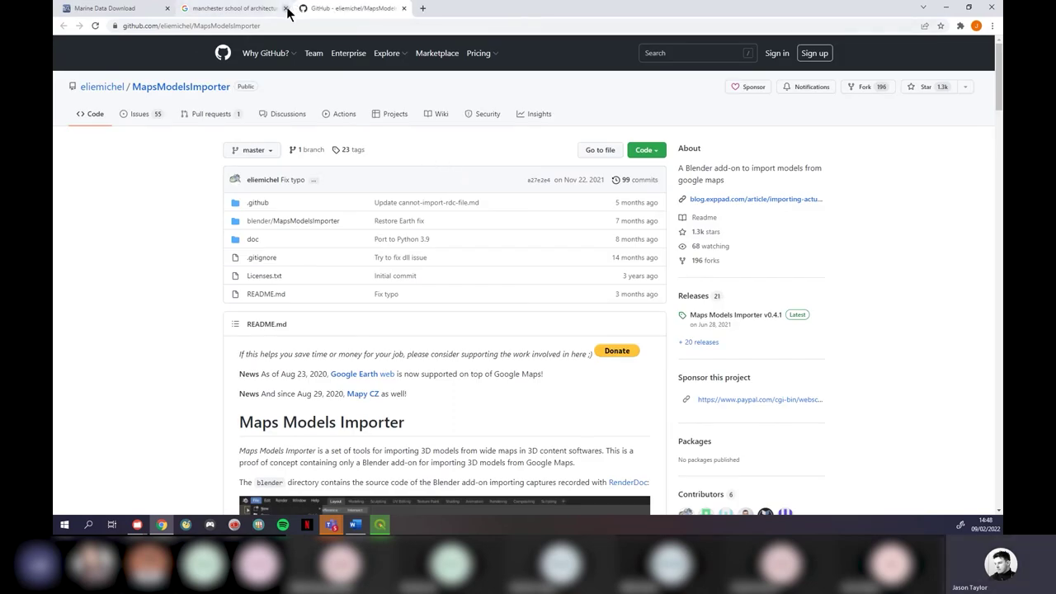
left_click(167, 9)
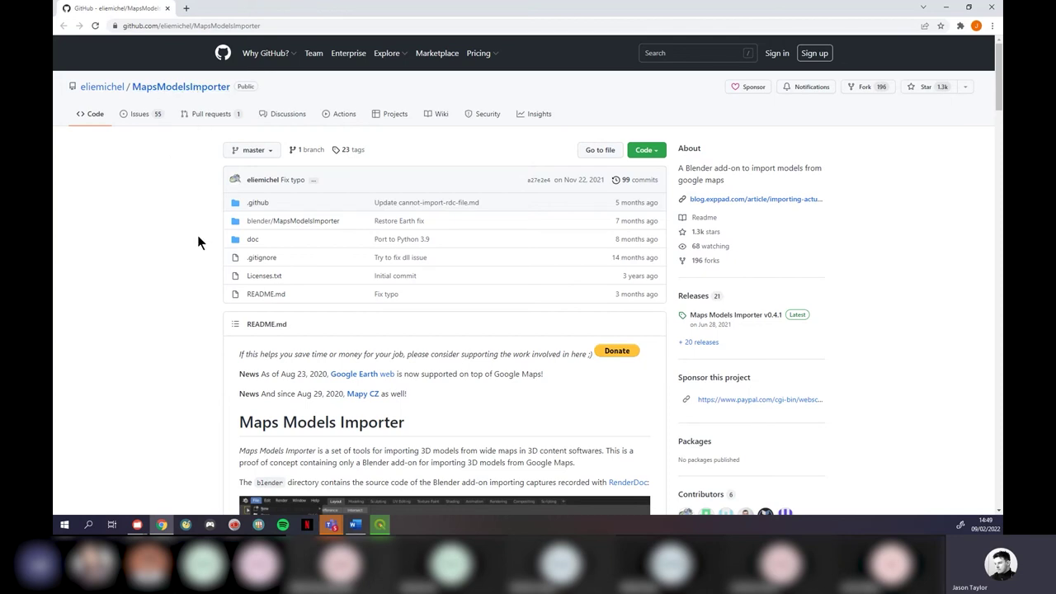
Step: Open the Maps Models Importer releases page through the release link in the README's Installation section
scroll(197, 235, "down", 7)
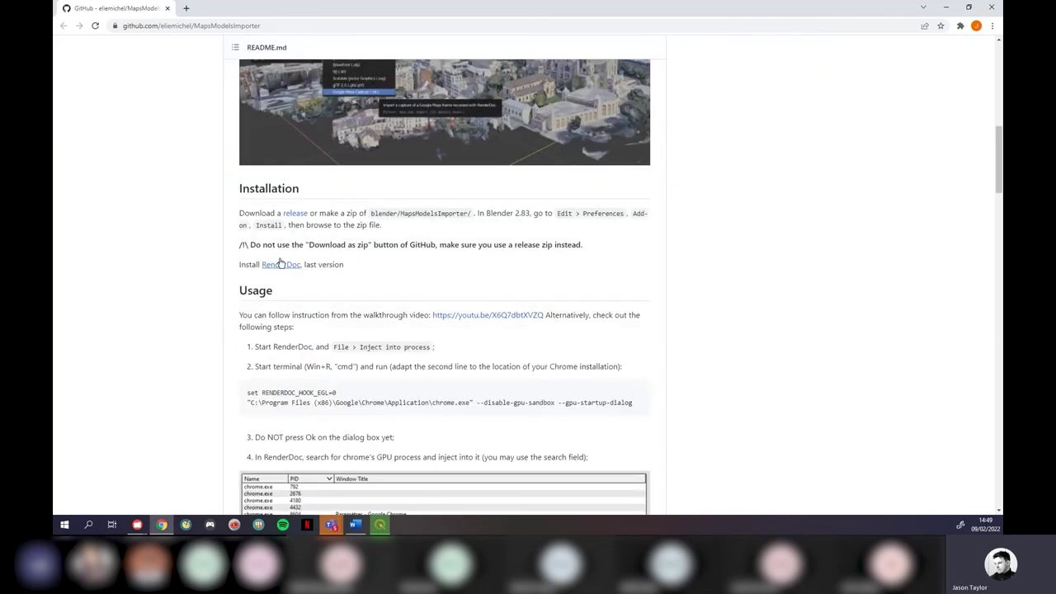
left_click(297, 216)
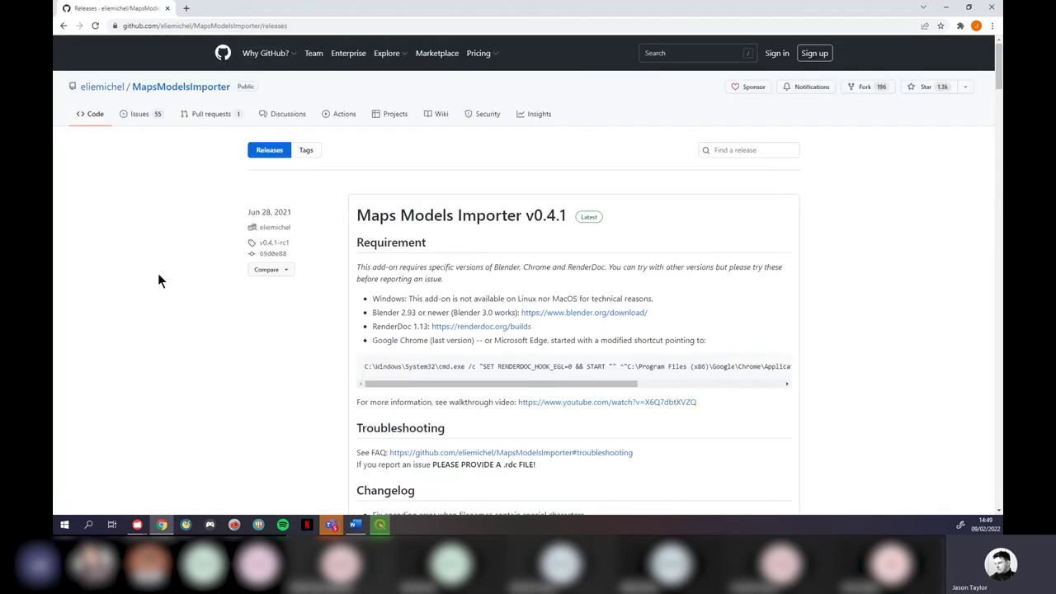
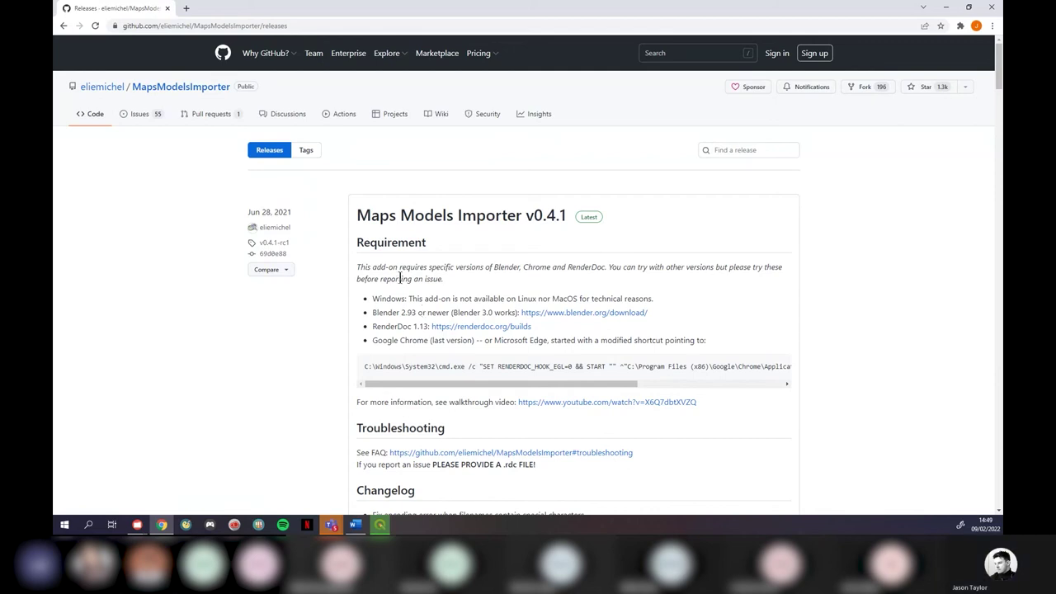
Step: Review the Blender version requirement for Maps Models Importer v0.4.1 and open the Blender download page linked there
scroll(400, 279, "down", 1)
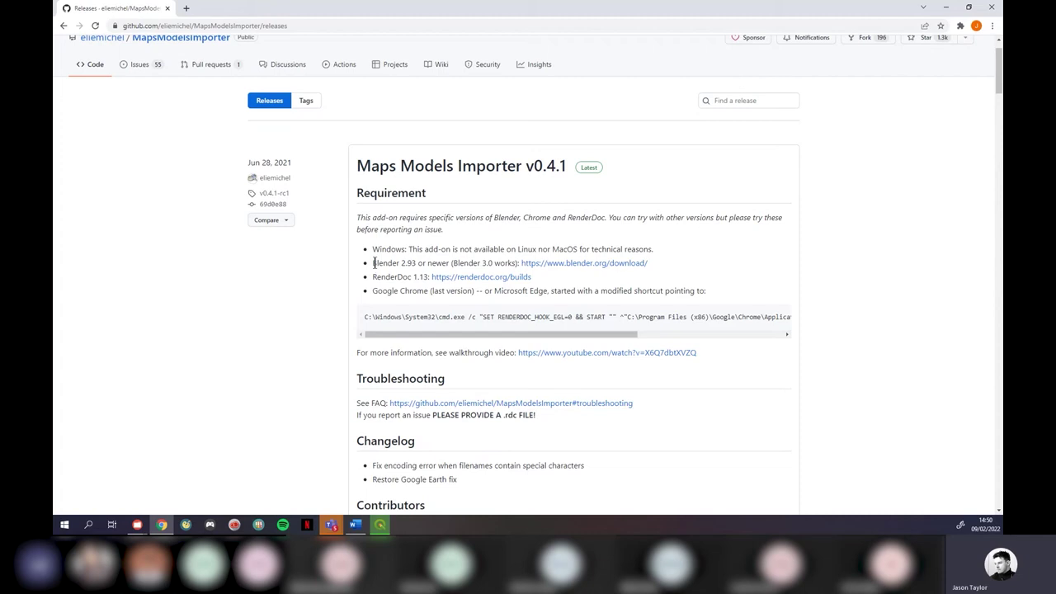
left_click_drag(373, 262, 415, 263)
left_click(429, 263)
left_click_drag(401, 262, 414, 262)
left_click(416, 269)
left_click(577, 264)
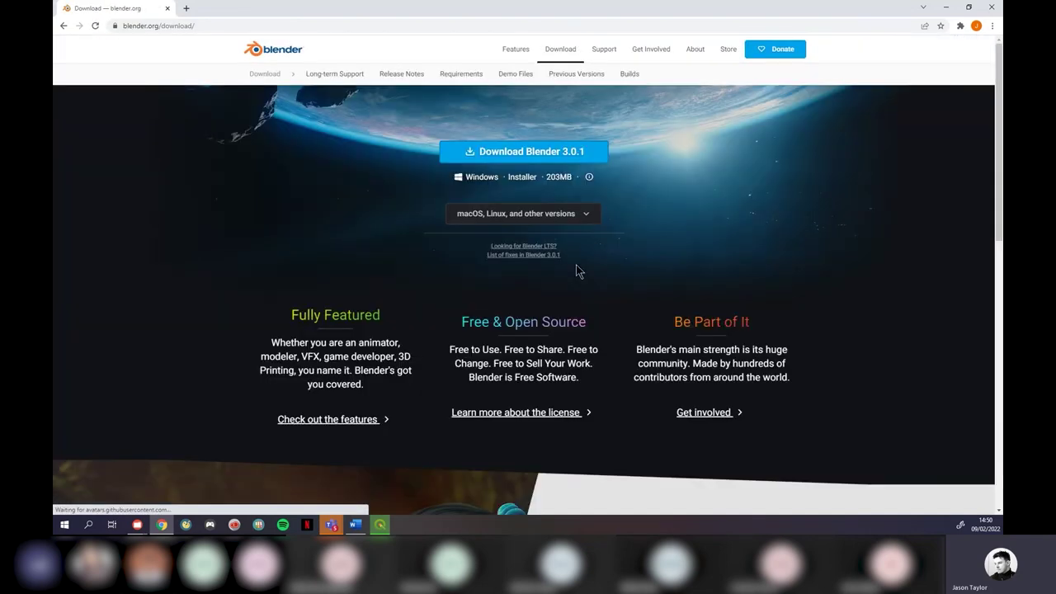
Step: Look over the Blender download page and reach the index of all previous releases through Previous Versions
scroll(233, 314, "down", 3)
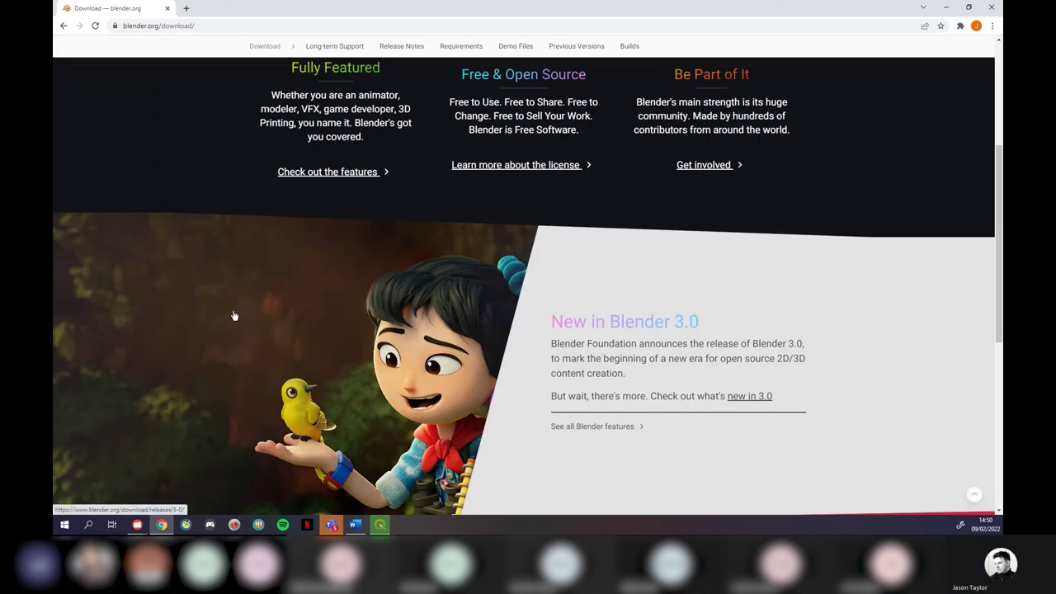
scroll(233, 317, "up", 3)
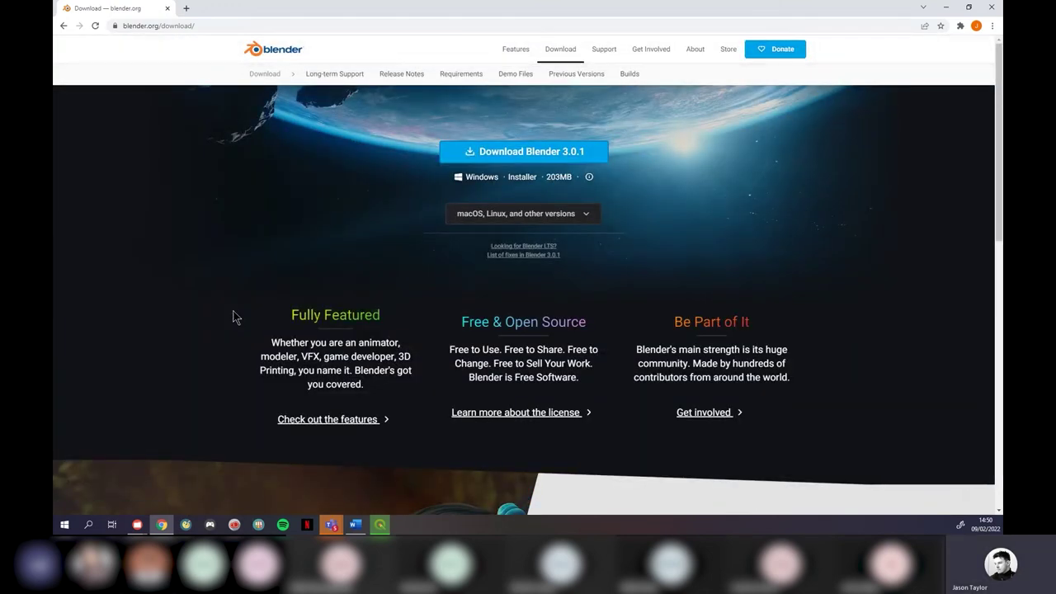
scroll(233, 315, "down", 10)
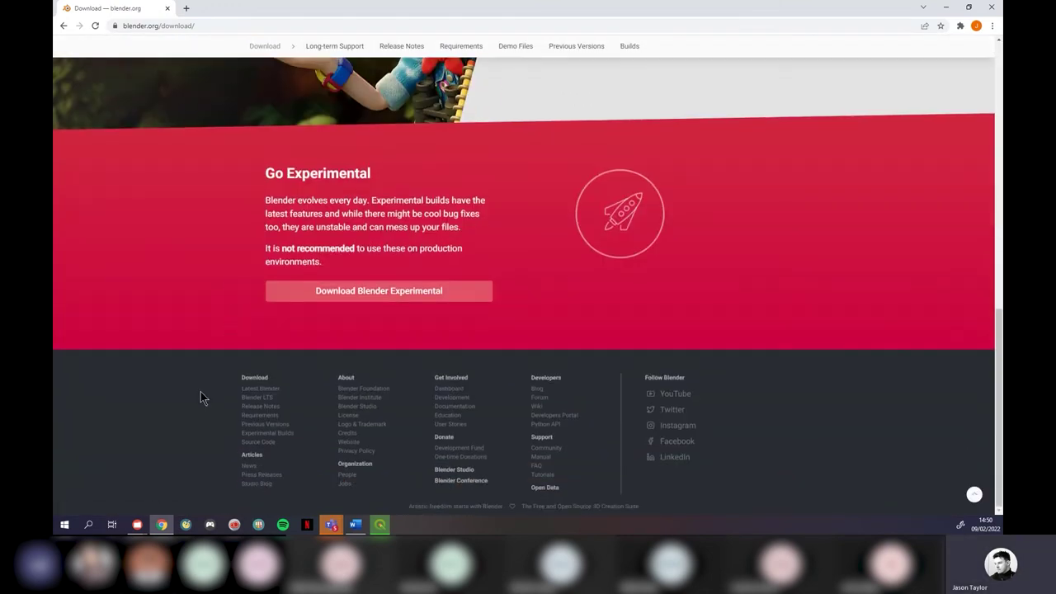
left_click(263, 425)
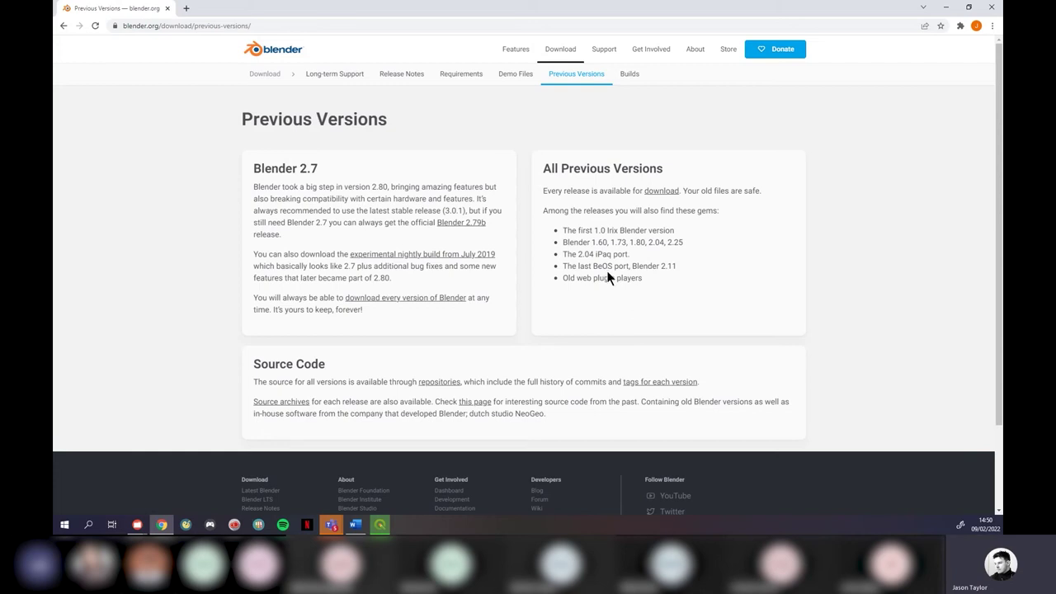
left_click(660, 192)
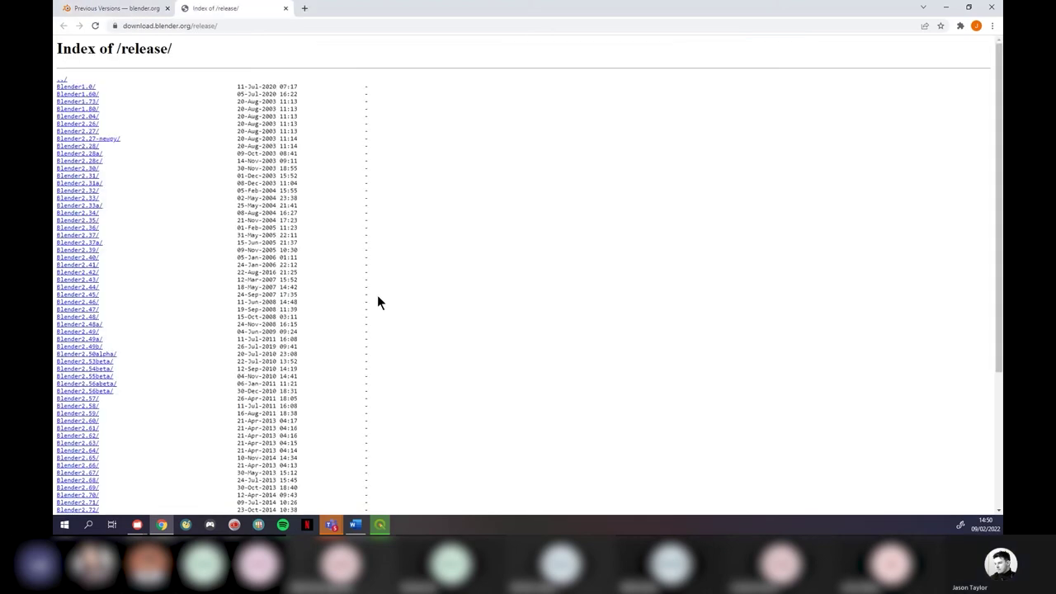
Step: Open the Blender2.93 folder in the release index and look through its available builds
scroll(94, 267, "down", 5)
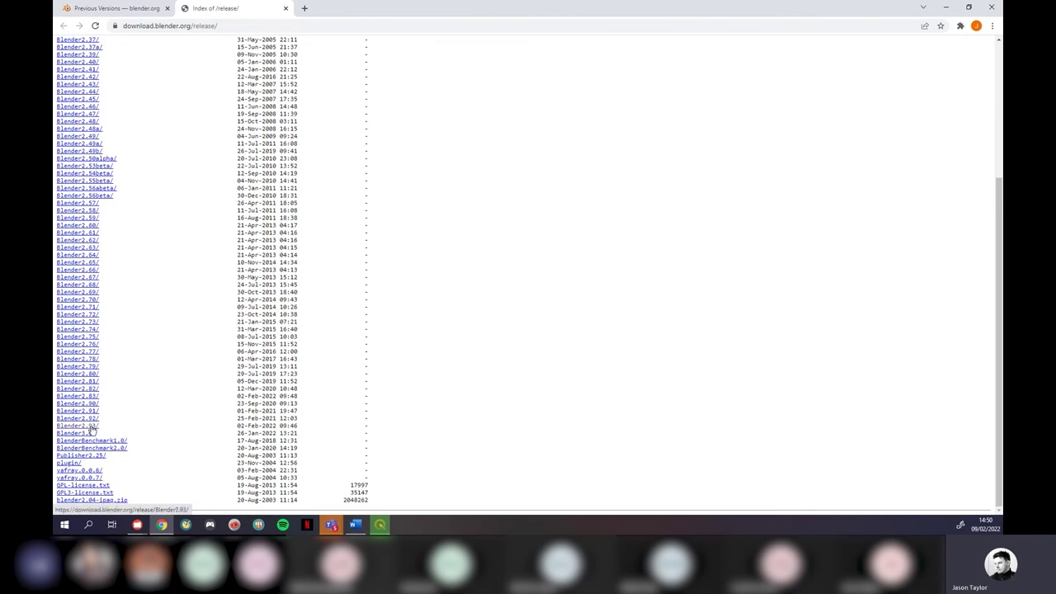
left_click(94, 425)
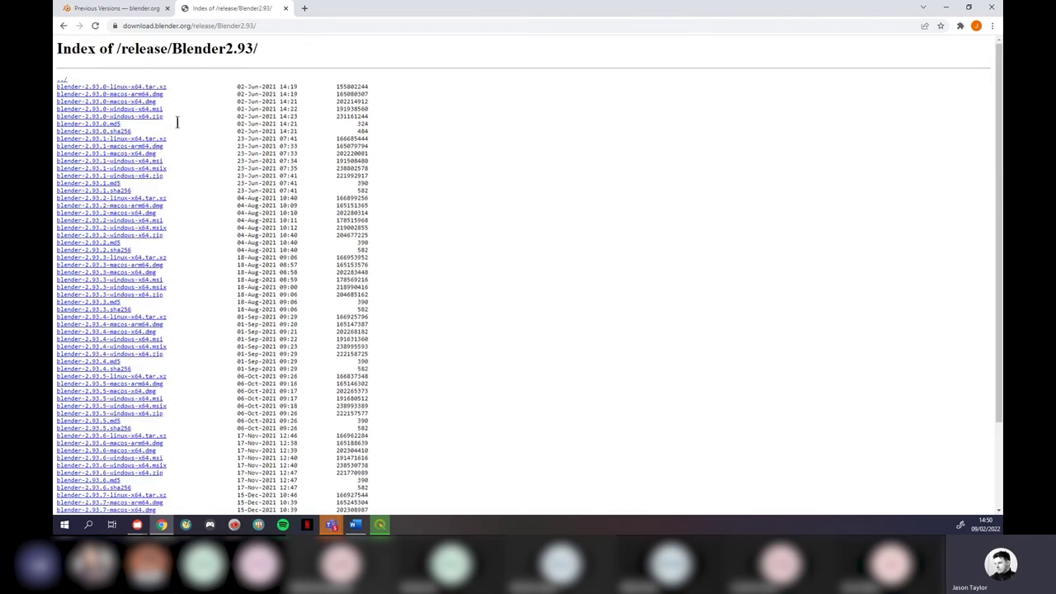
scroll(126, 217, "down", 1)
scroll(128, 218, "down", 3)
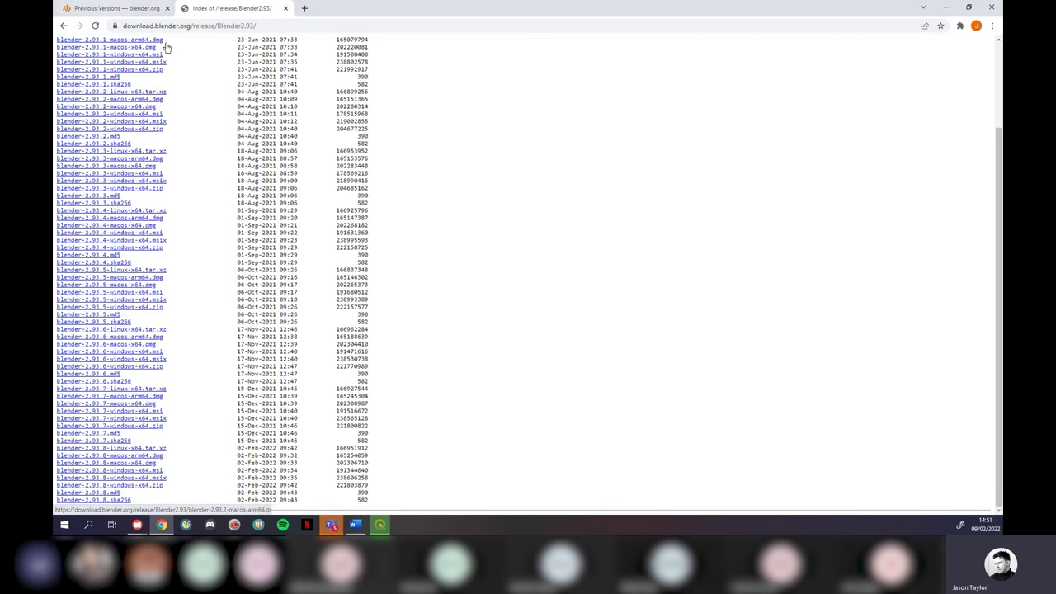
Step: Close the Blender release index and go back to the MapsModelsImporter releases page
left_click(286, 8)
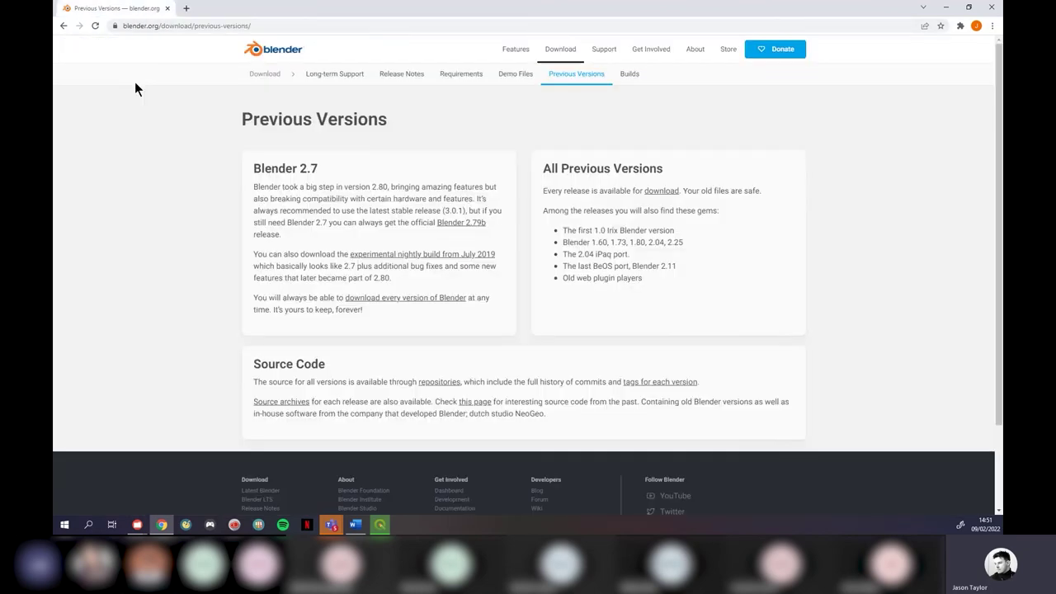
left_click(63, 26)
left_click(64, 27)
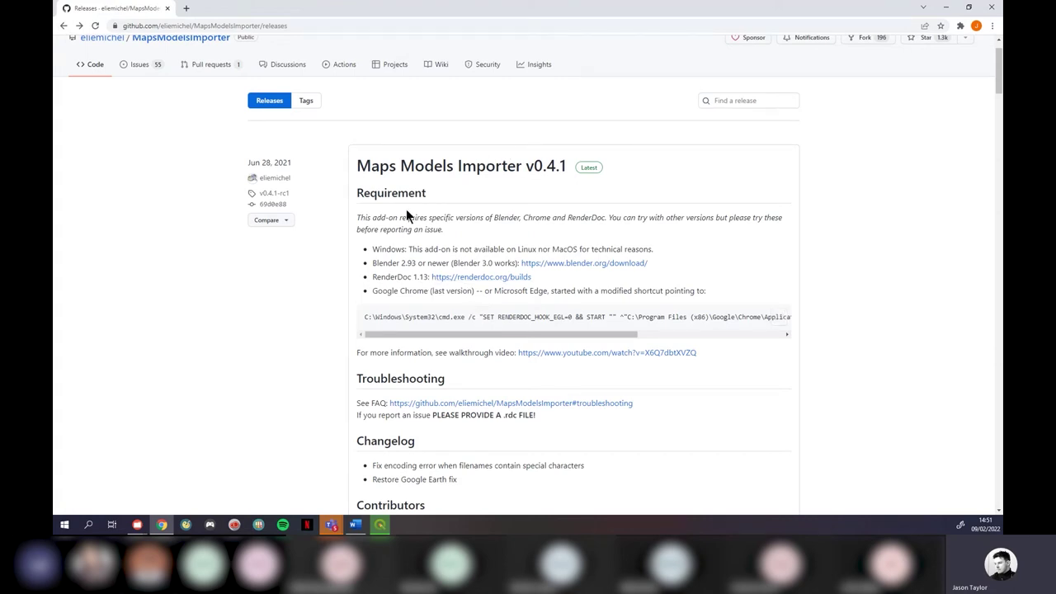
Step: Open the RenderDoc builds page linked in the requirements and examine the download options and the All Stable Builds list
left_click(453, 277)
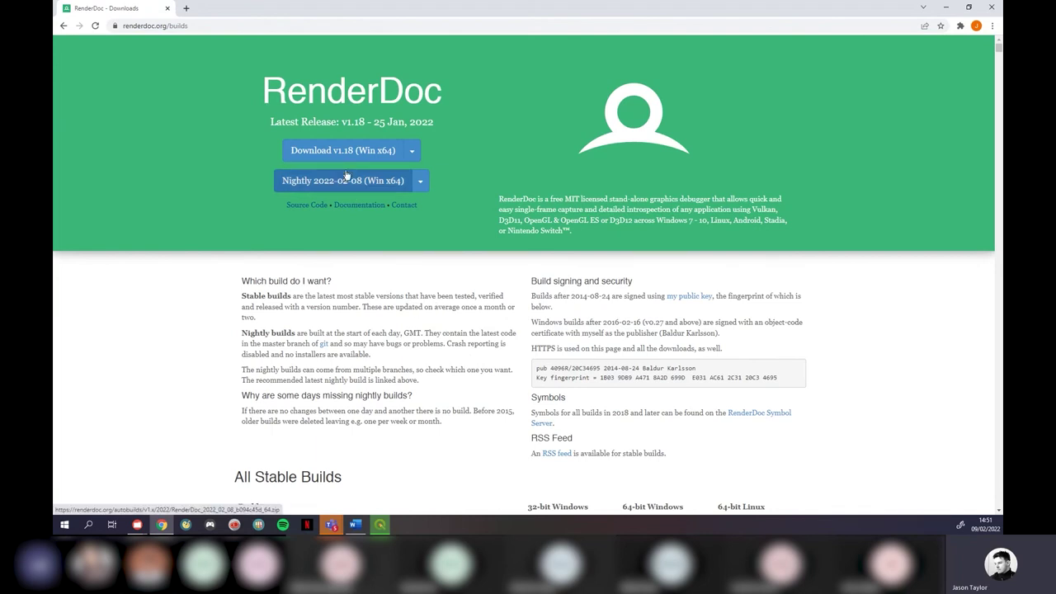
left_click(413, 152)
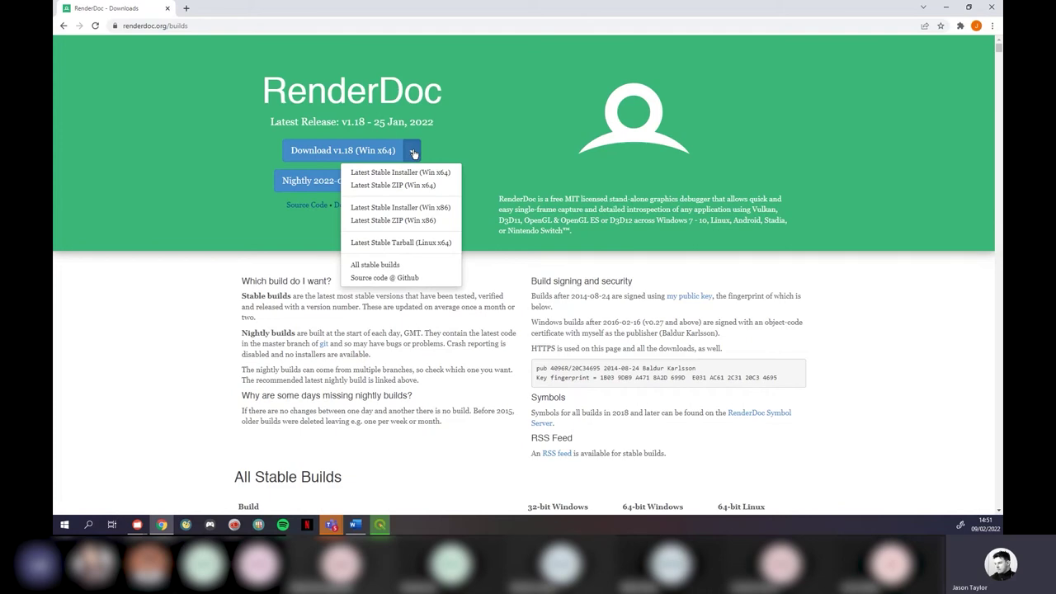
left_click(267, 310)
scroll(267, 311, "down", 3)
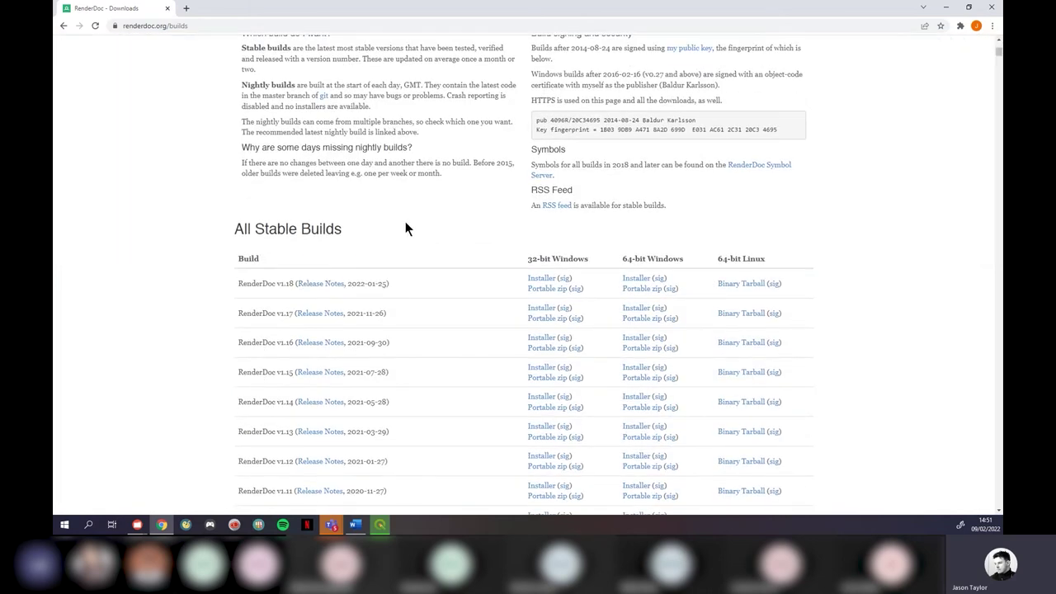
scroll(391, 239, "down", 2)
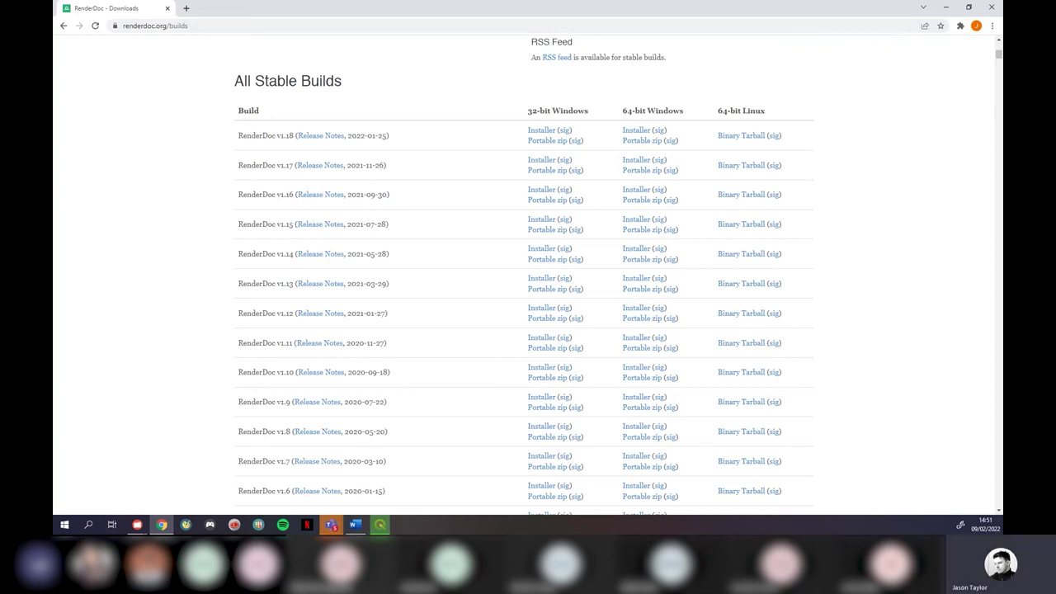
Step: Return to the MapsModelsImporter releases page and look over the v0.4.1 release notes and downloadable assets
left_click(63, 26)
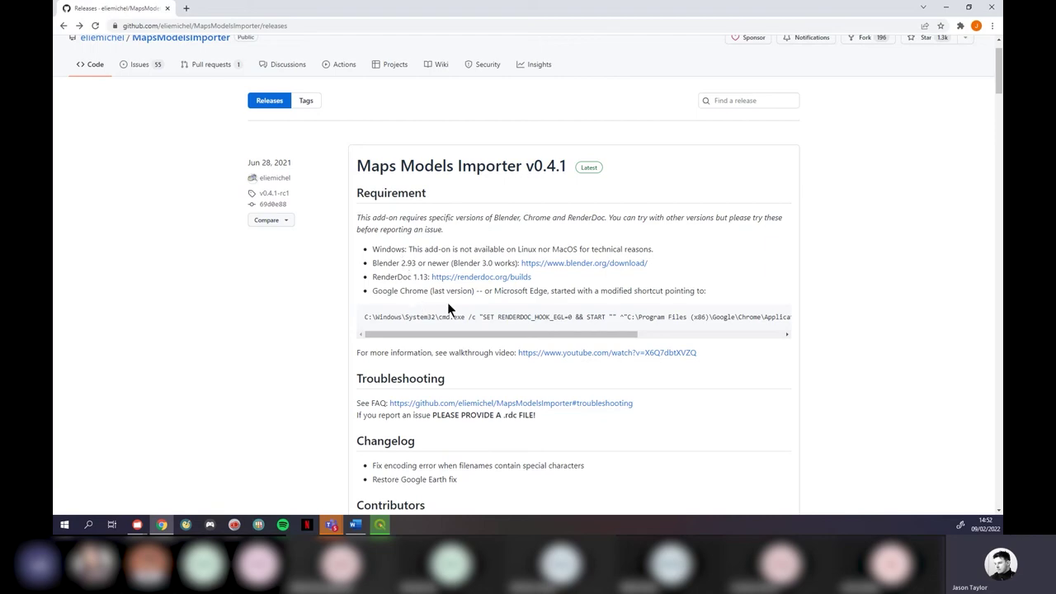
scroll(460, 204, "down", 5)
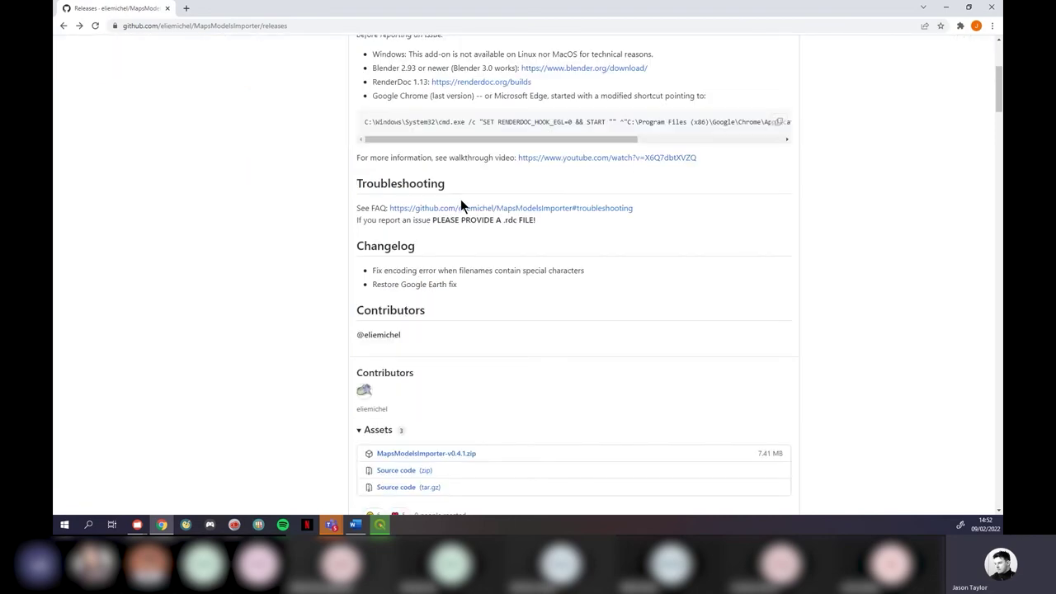
scroll(490, 288, "up", 2)
scroll(478, 235, "down", 3)
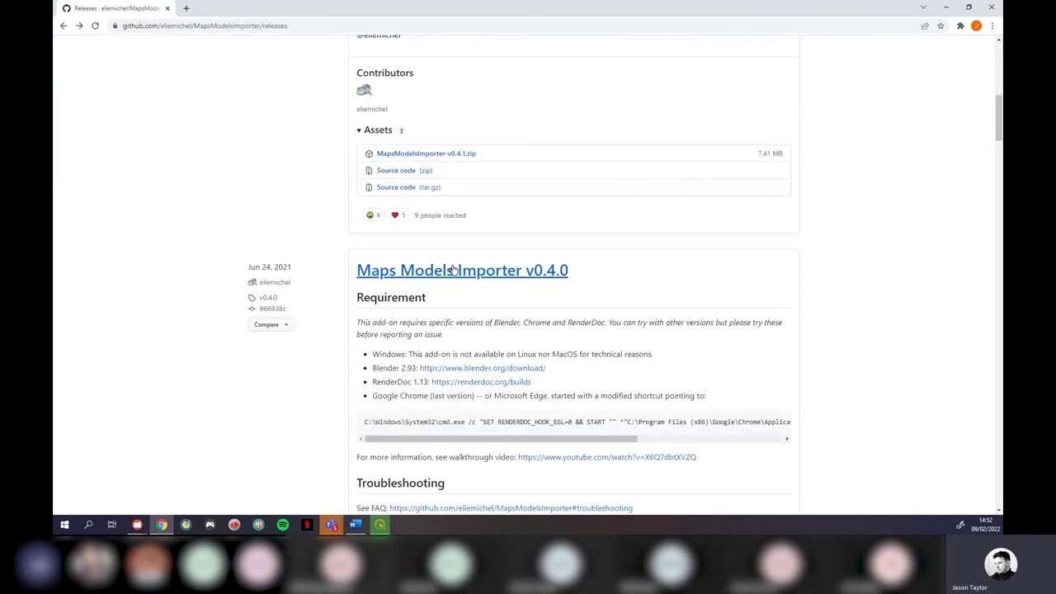
scroll(377, 141, "up", 1)
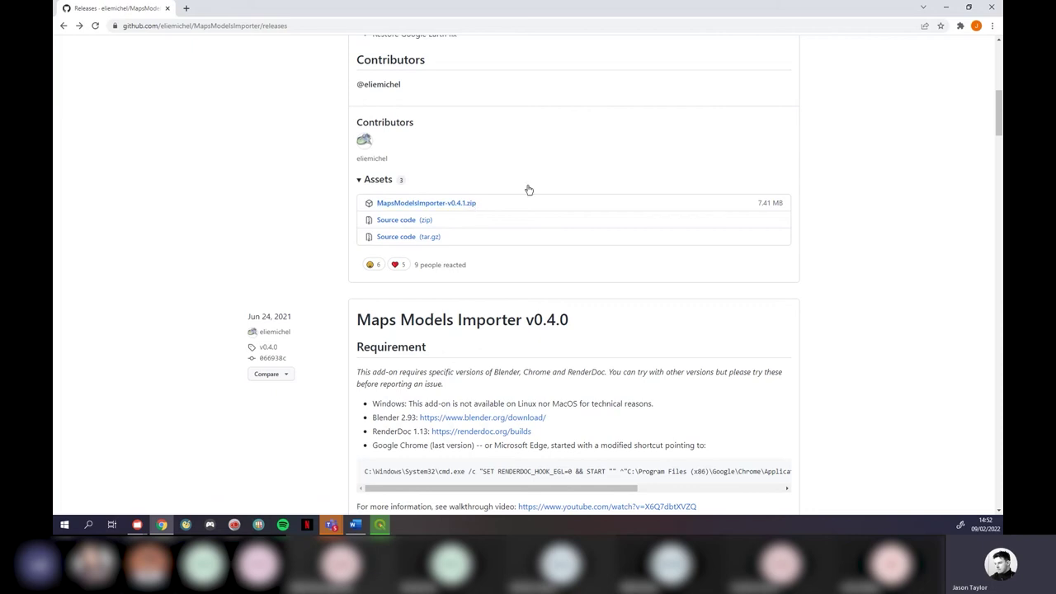
scroll(528, 190, "up", 10)
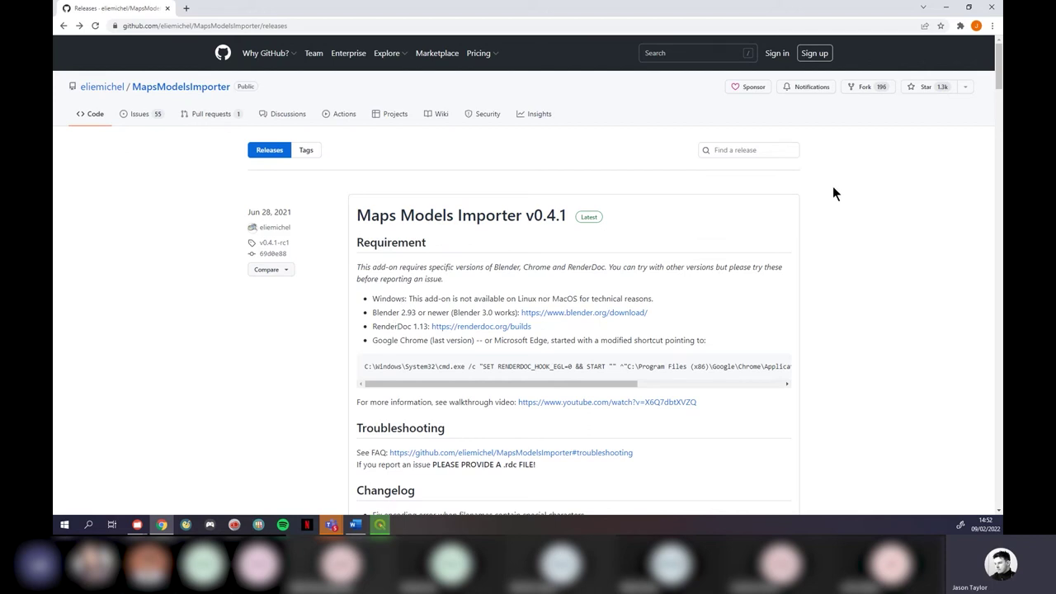
Step: Close Chrome and open Local Disk (C:) in File Explorer
left_click(995, 9)
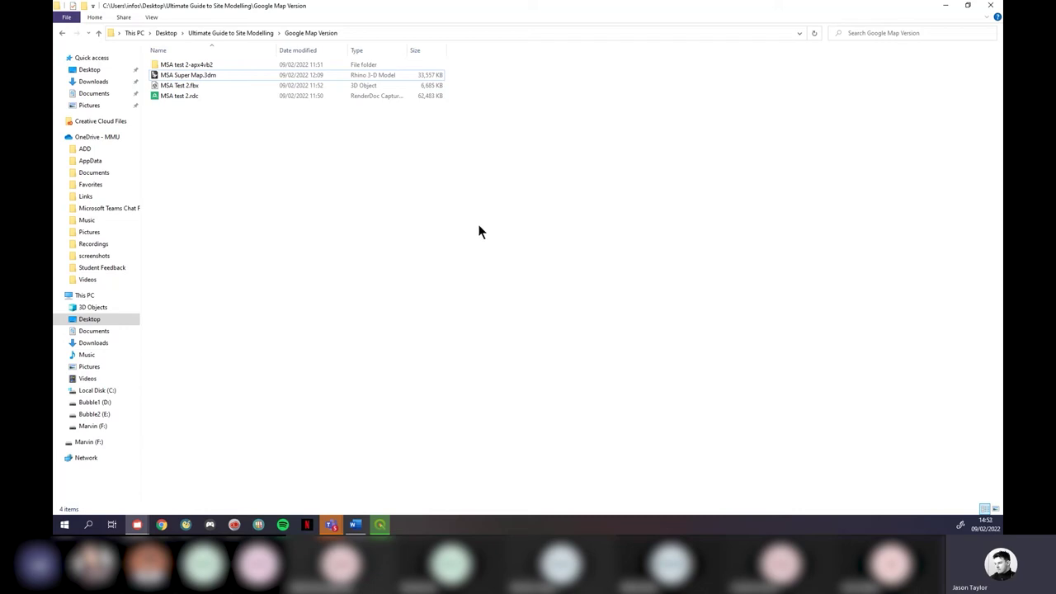
left_click(96, 391)
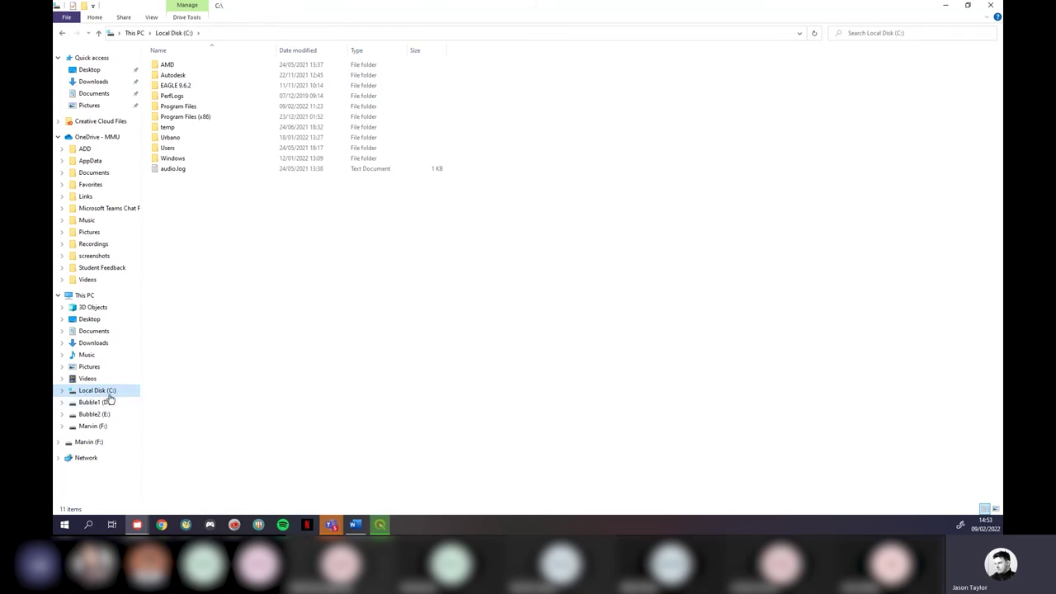
left_click(207, 117)
double_click(207, 120)
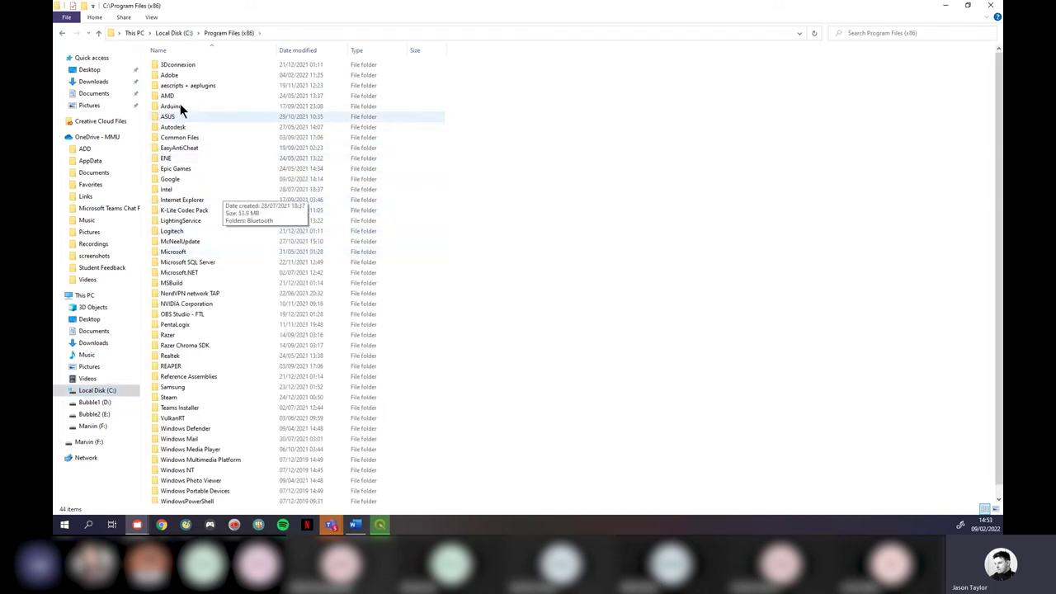
left_click(99, 33)
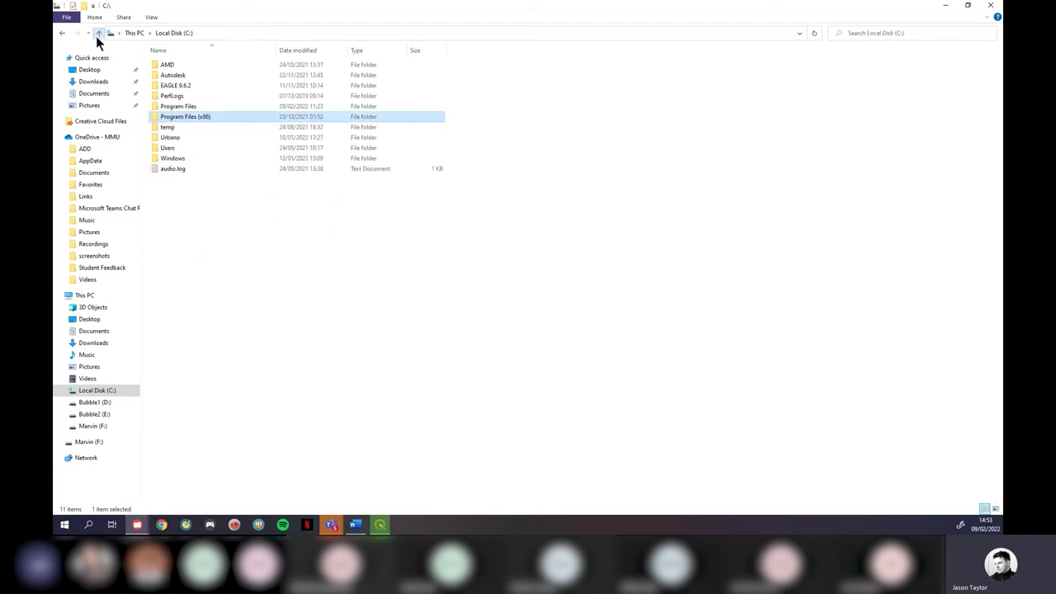
Step: Open the folder C:\Program Files\Google\Chrome\Application
left_click(198, 108)
double_click(194, 108)
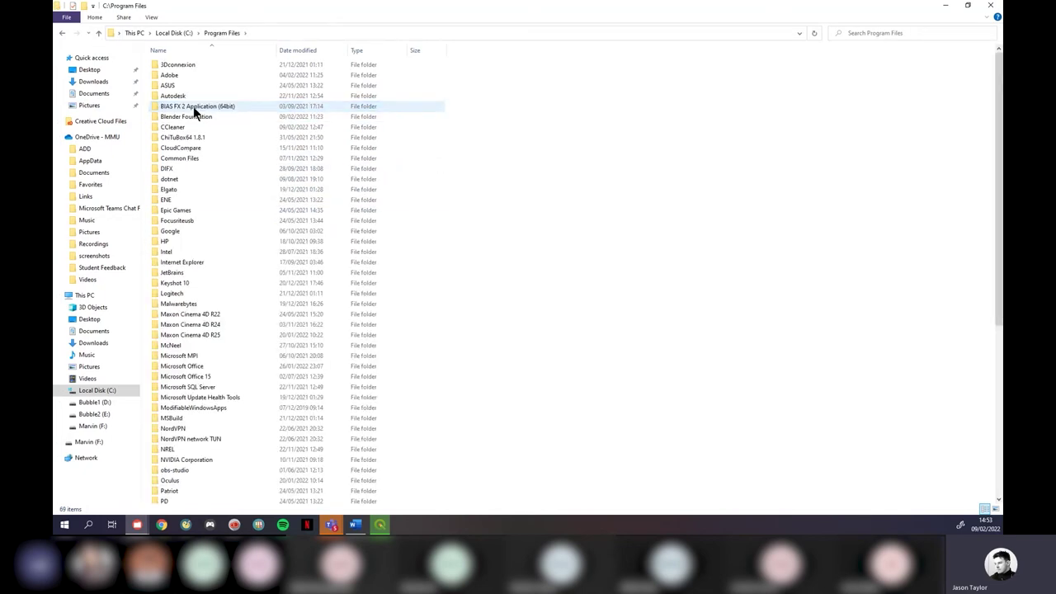
double_click(185, 232)
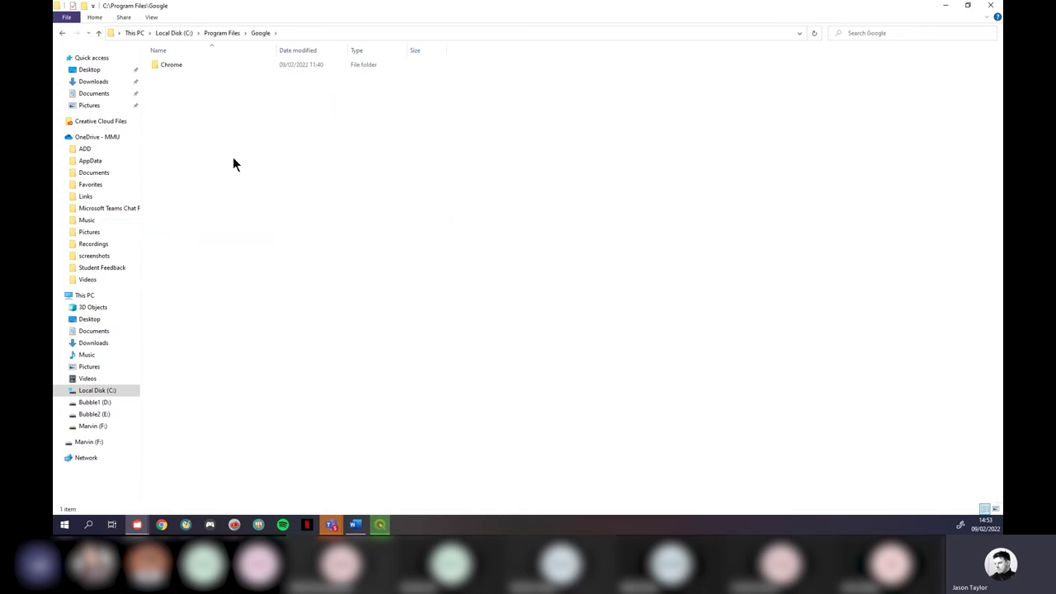
double_click(176, 65)
double_click(181, 64)
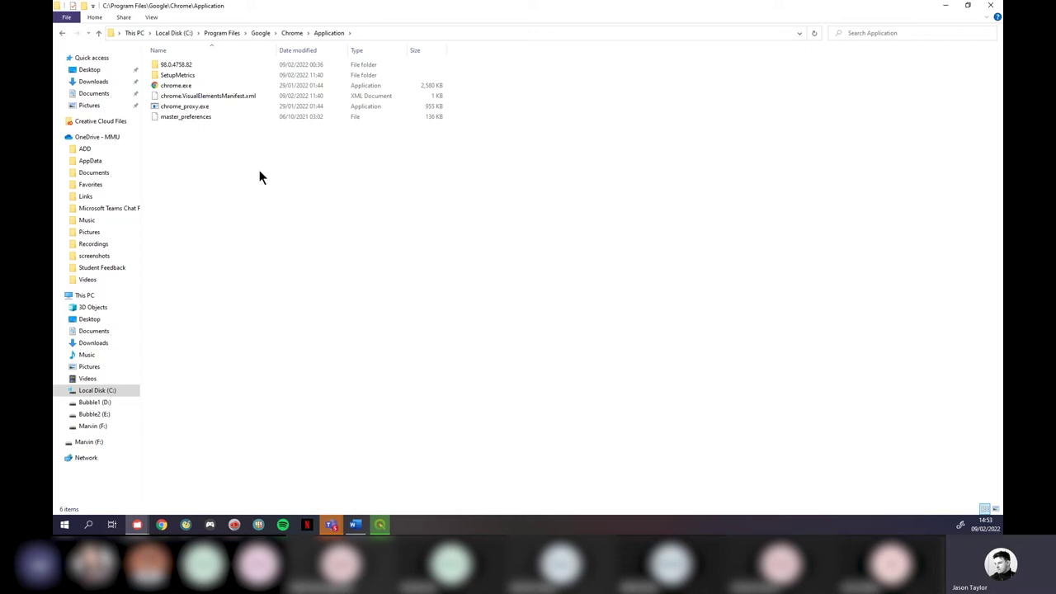
Step: Create a desktop shortcut to chrome.exe
left_click(182, 87)
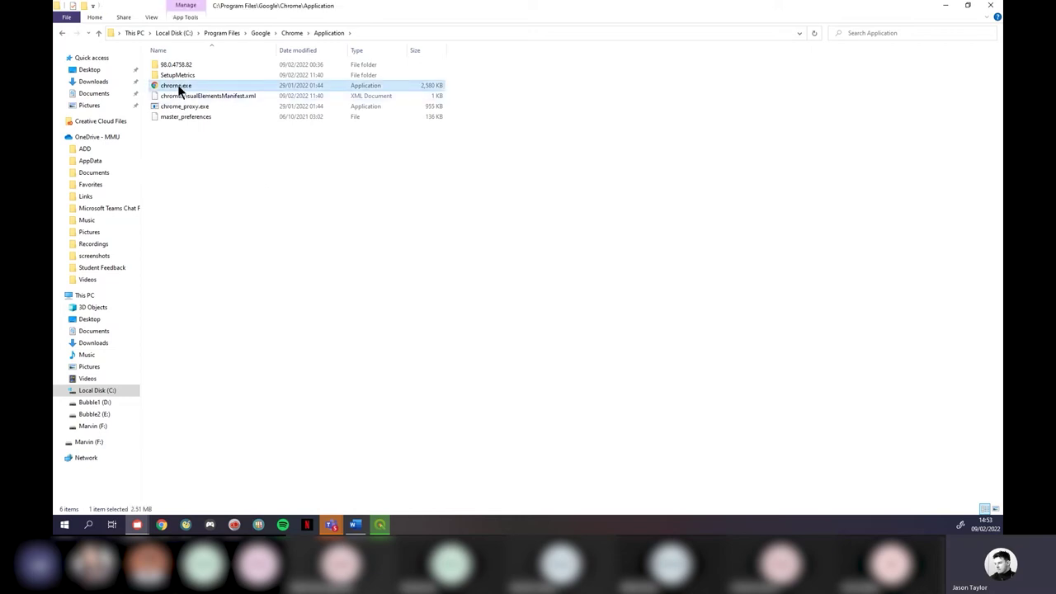
right_click(183, 92)
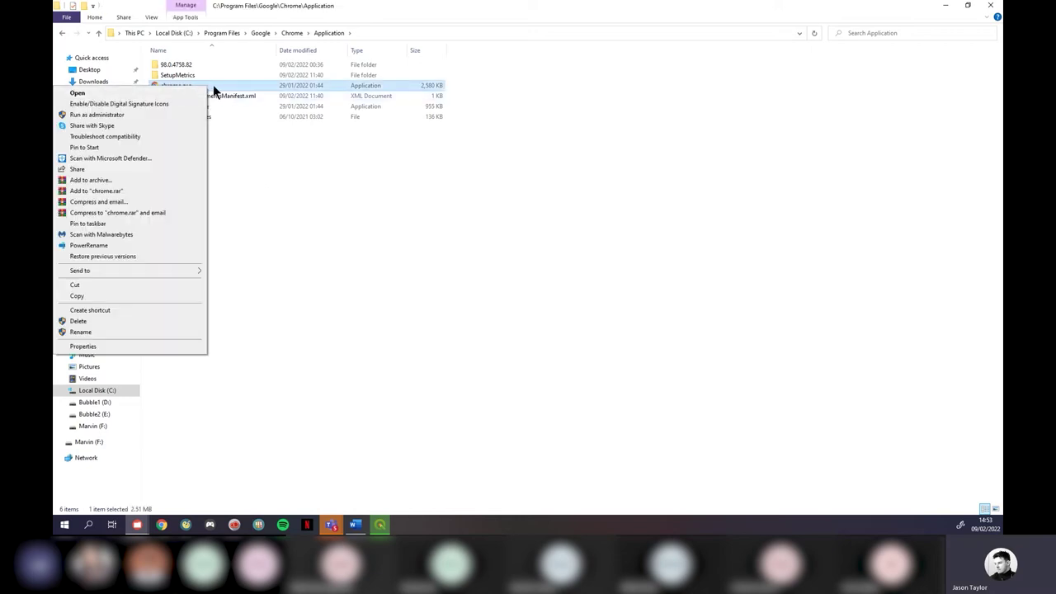
mouse_move(179, 268)
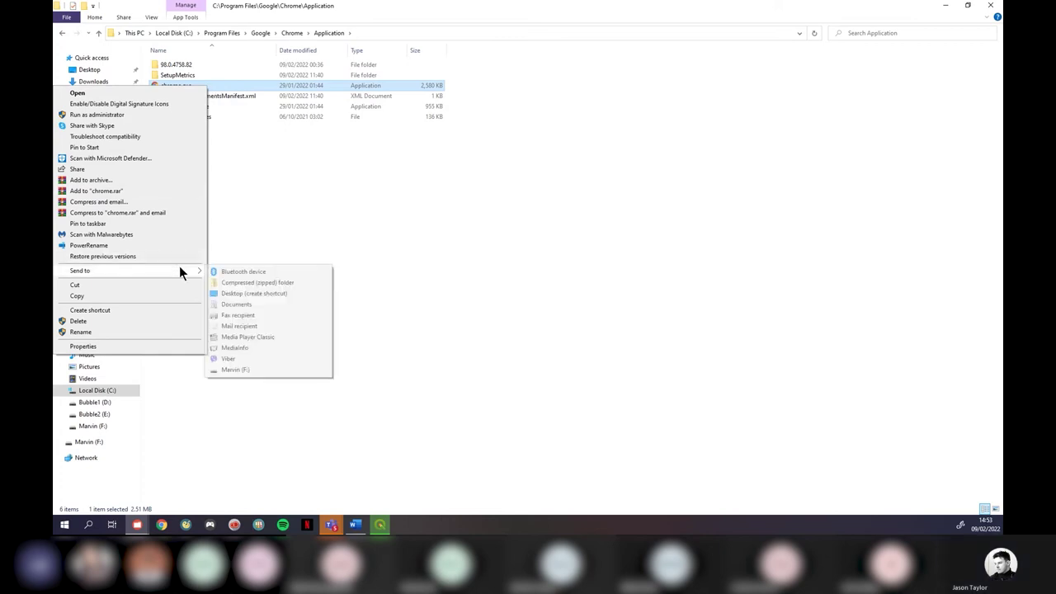
left_click(254, 295)
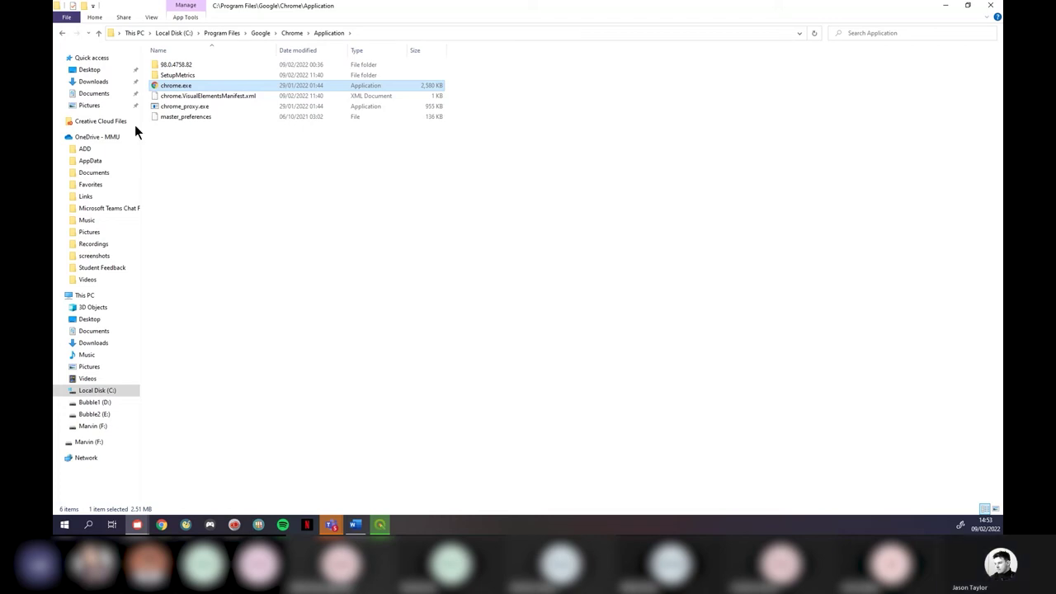
Step: Open the properties of "chrome.exe - Shortcut (2)" in the Desktop folder and move the dialog clear of the file list
left_click(89, 69)
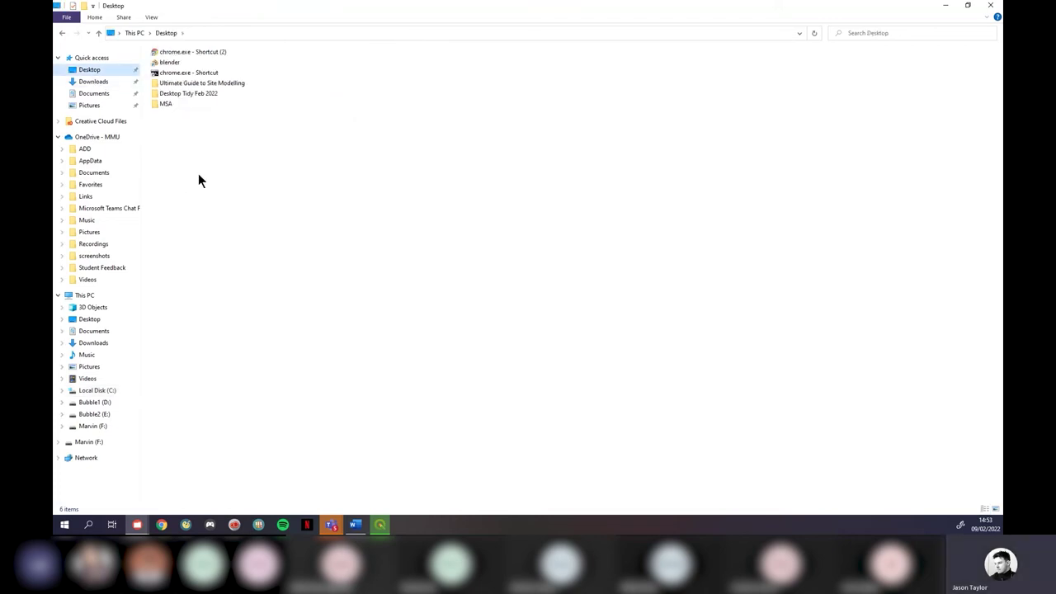
left_click(198, 51)
right_click(206, 50)
left_click(184, 317)
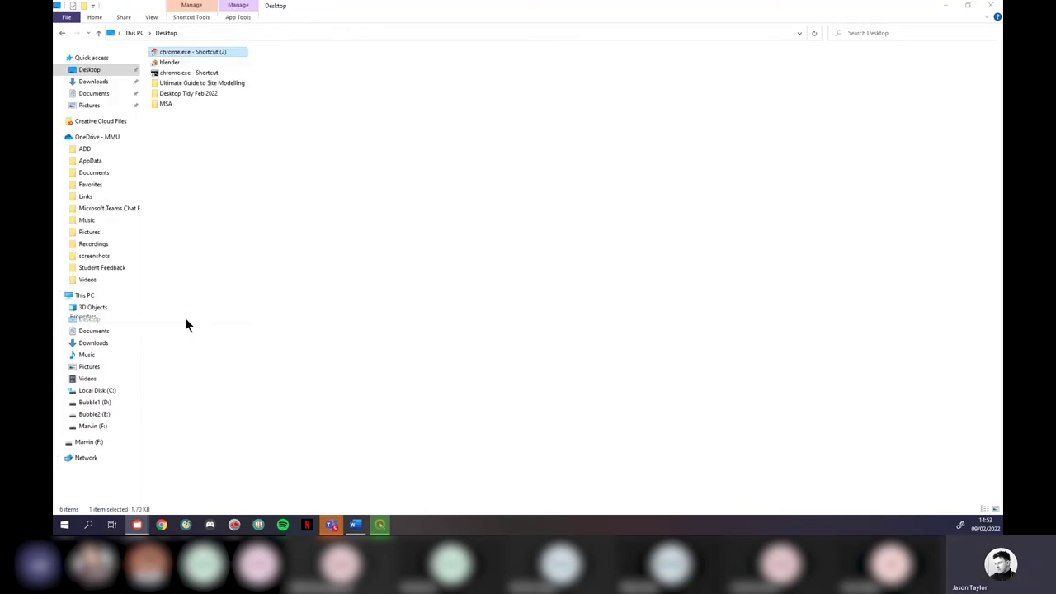
left_click_drag(327, 53, 528, 148)
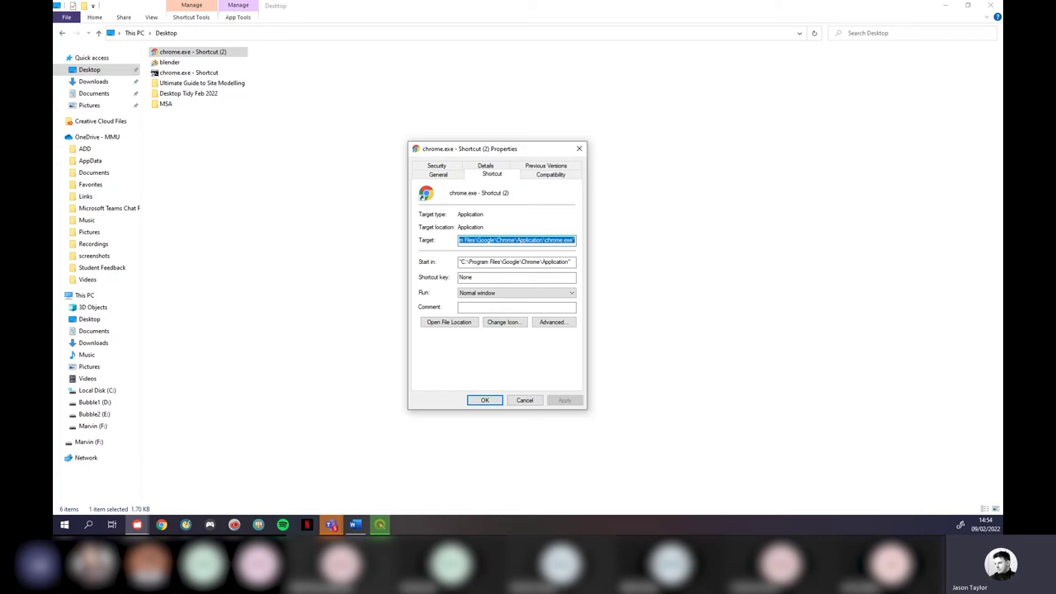
Step: Replace the target of "chrome.exe - Shortcut (2)" with the C:\Windows\System32\cmd.exe /c command that starts Chrome with --disable-gpu-sandbox and --gpu-startup-dialog
key("alt+Tab")
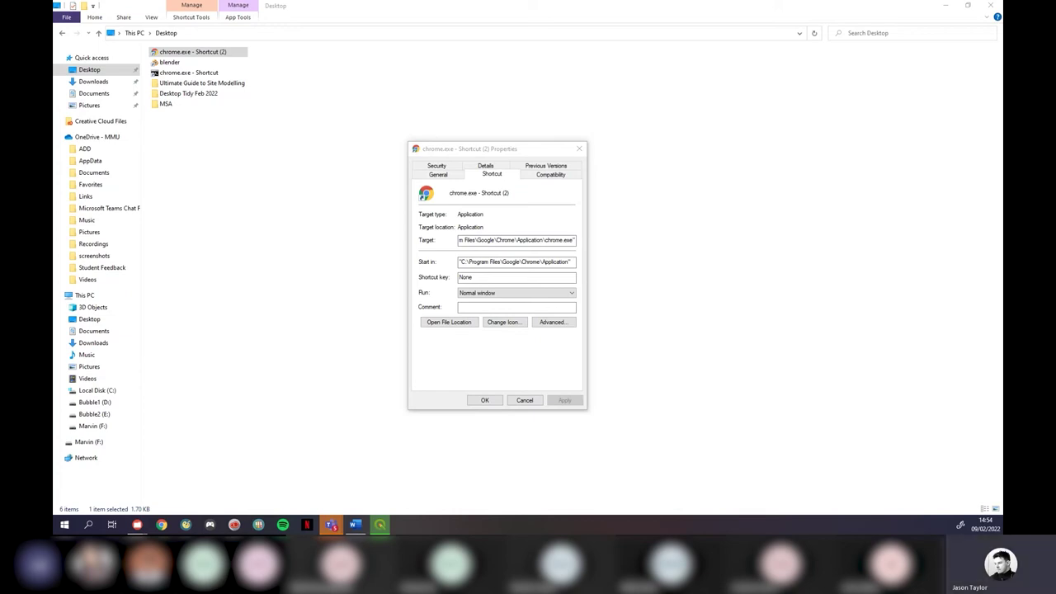
left_click_drag(473, 240, 603, 250)
key("Delete")
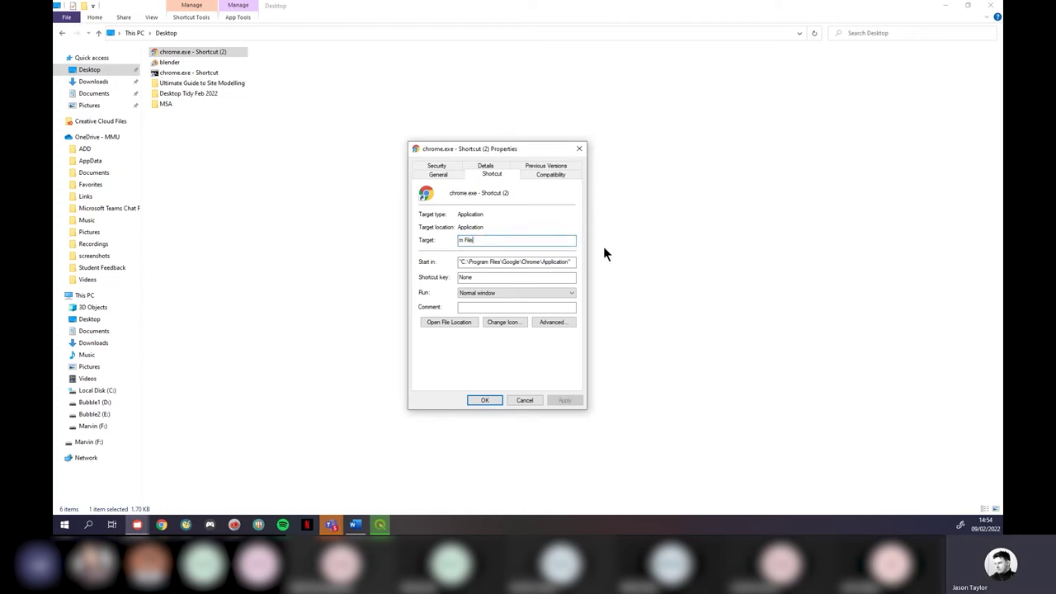
left_click_drag(535, 239, 424, 240)
key("Delete")
type("\"C:\\Program Files\\Google\\Chrome\\Application\\chrome.exe\" --disable-gpu-sandbox --gpu-startup-dialog")
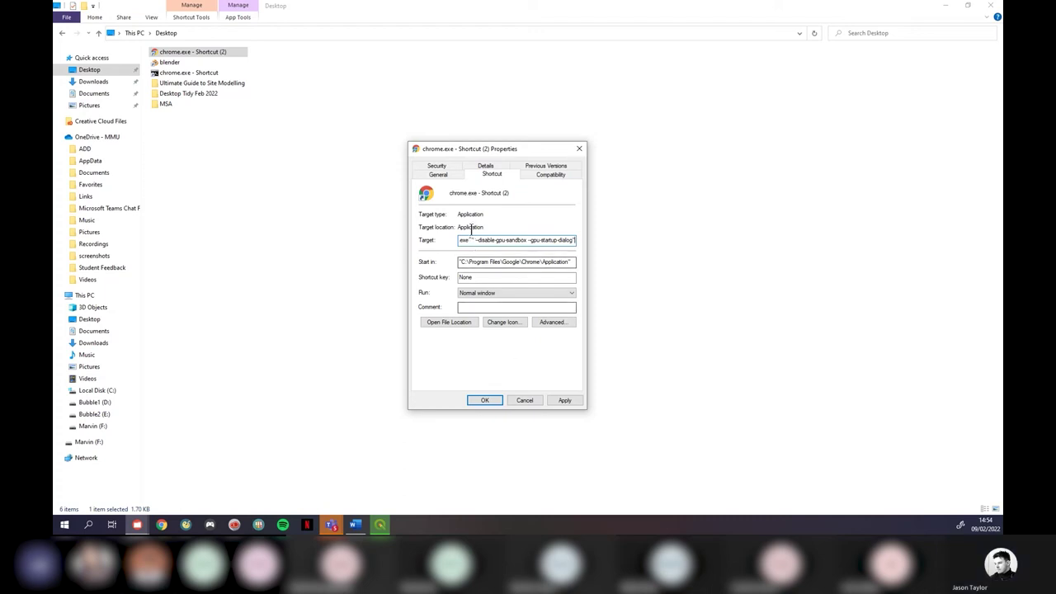
key("ctrl+a")
key("ctrl+v")
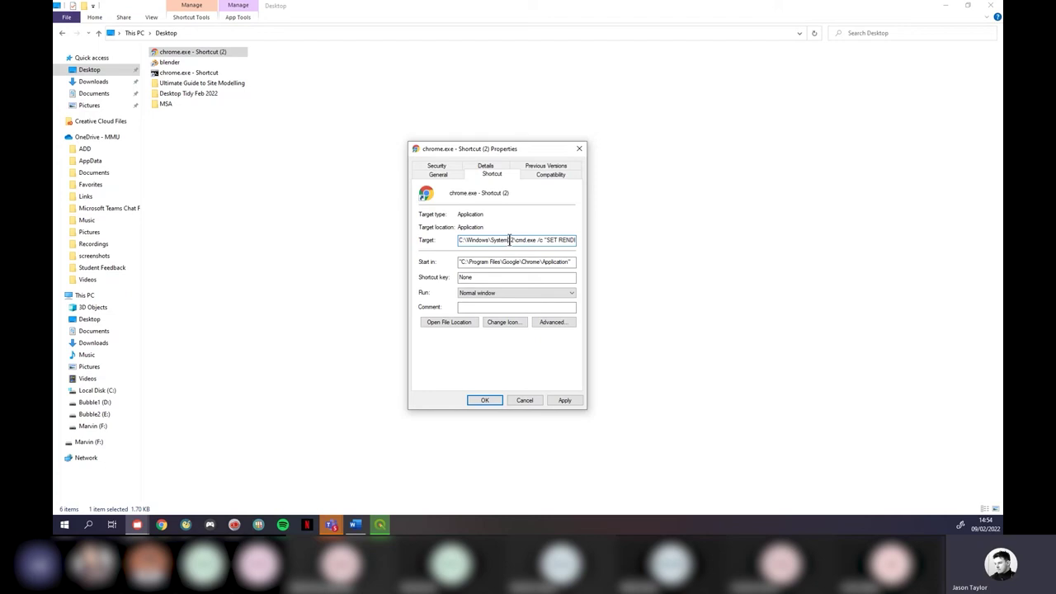
Step: Check the shortcut's pasted target along its full length, including the Chrome path and the GPU flags
left_click_drag(513, 240, 521, 240)
left_click(536, 241)
key("ctrl+a")
left_click(558, 241)
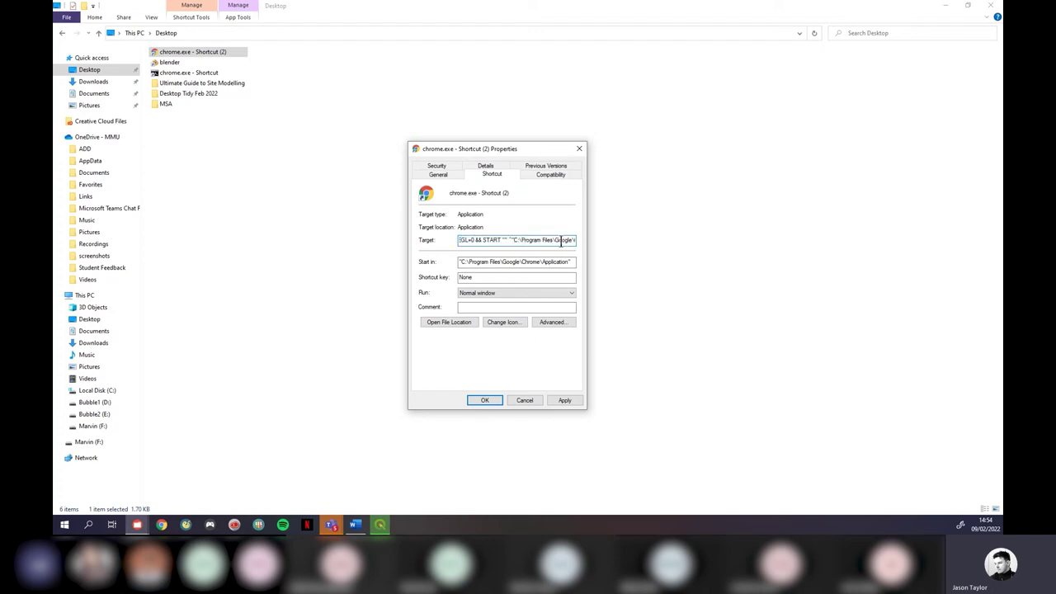
key("ctrl+a")
left_click(489, 239)
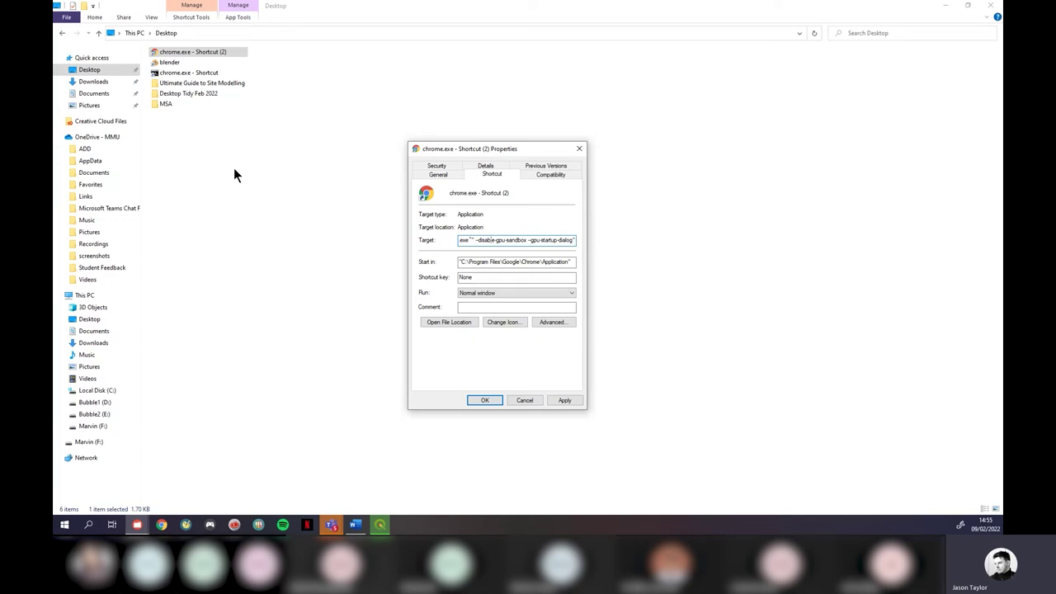
Step: View the Program Files (x86) folder on Local Disk (C:) and close File Explorer
left_click(99, 392)
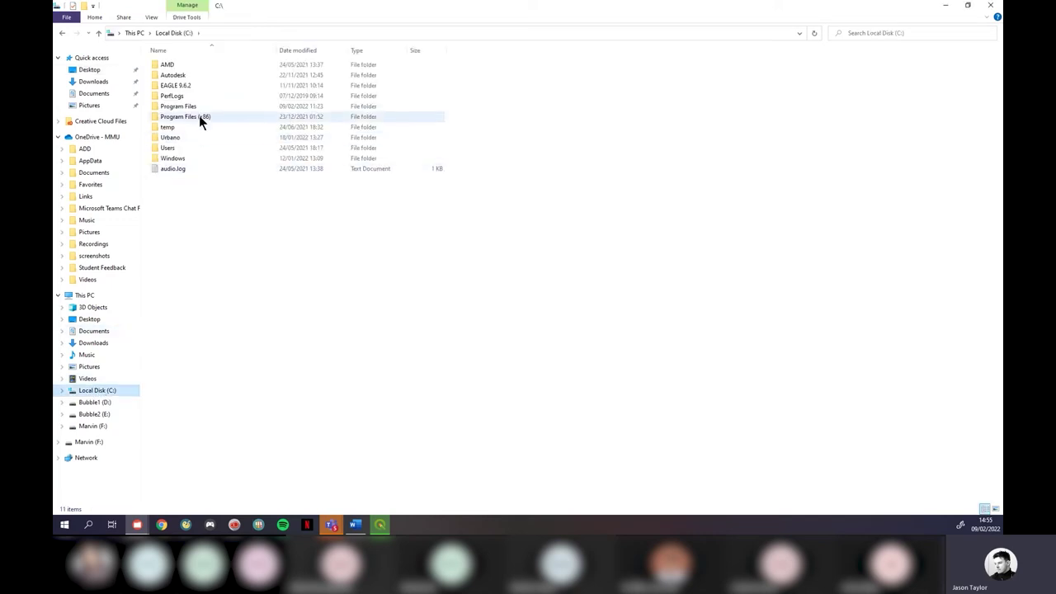
left_click(203, 118)
double_click(203, 119)
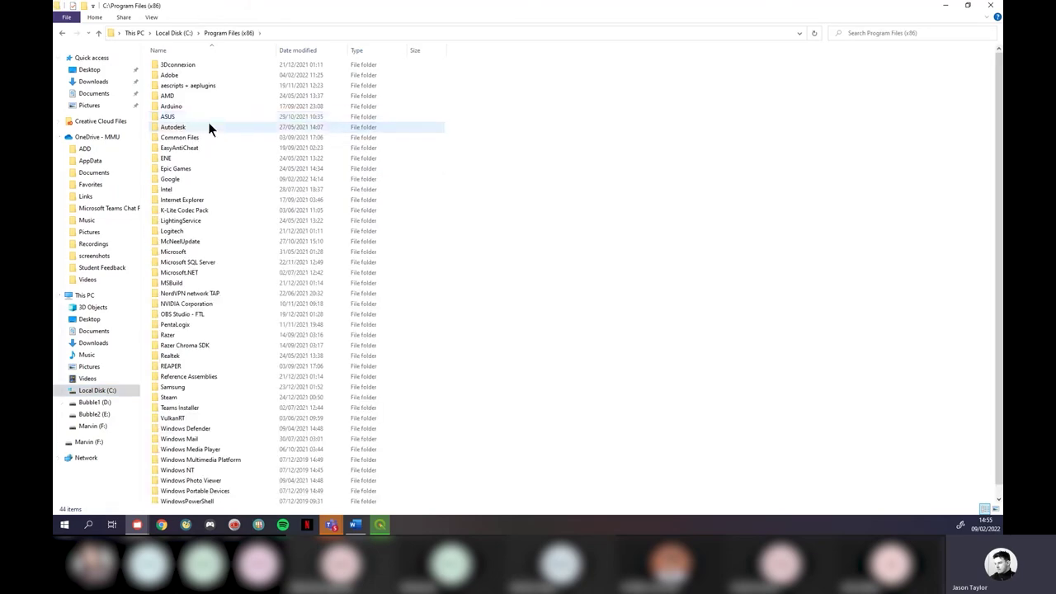
left_click(990, 5)
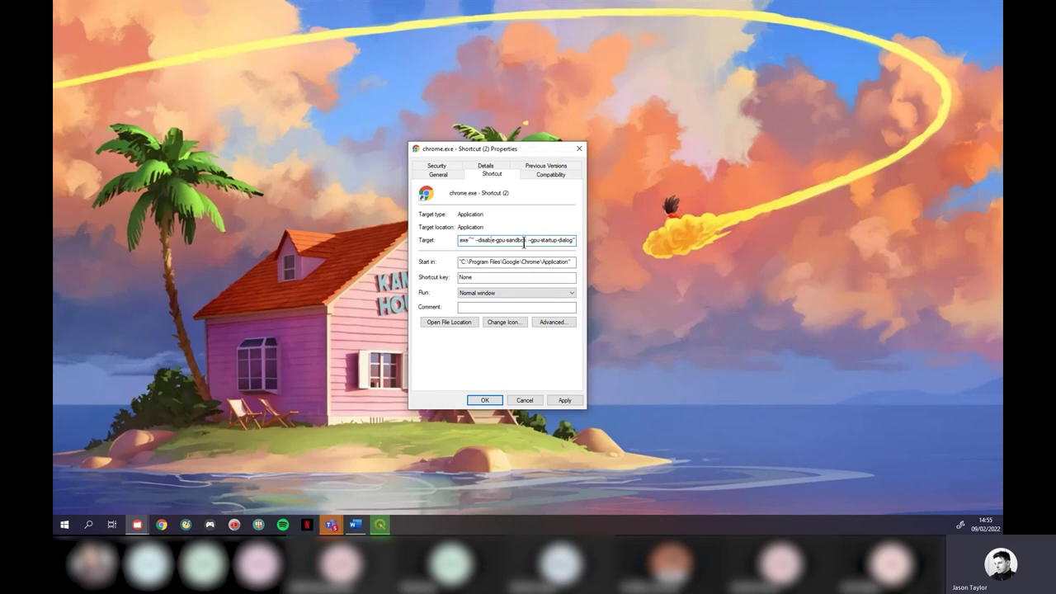
Step: Apply the shortcut's property changes and select "chrome.exe - Shortcut (2)" in the Desktop folder of a maximized File Explorer window
left_click(562, 401)
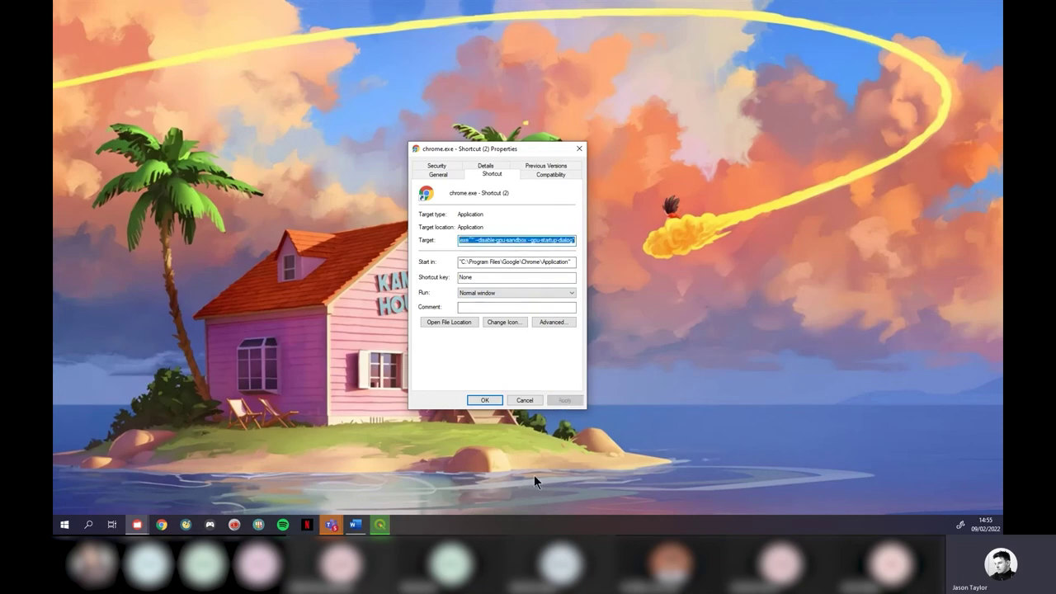
left_click(481, 402)
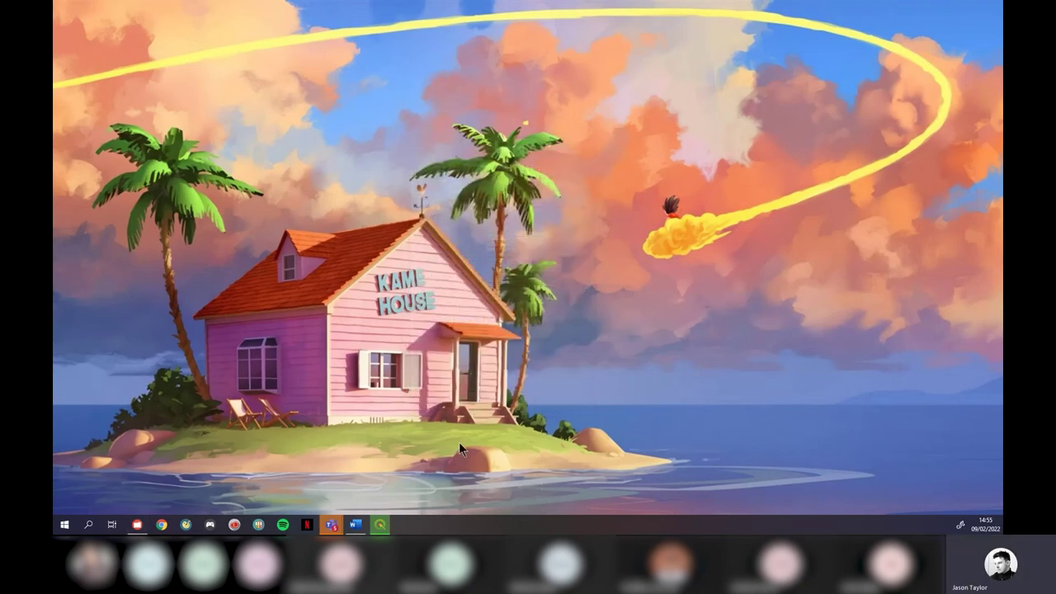
mouse_move(355, 525)
key("super+e")
left_click_drag(184, 5, 545, 259)
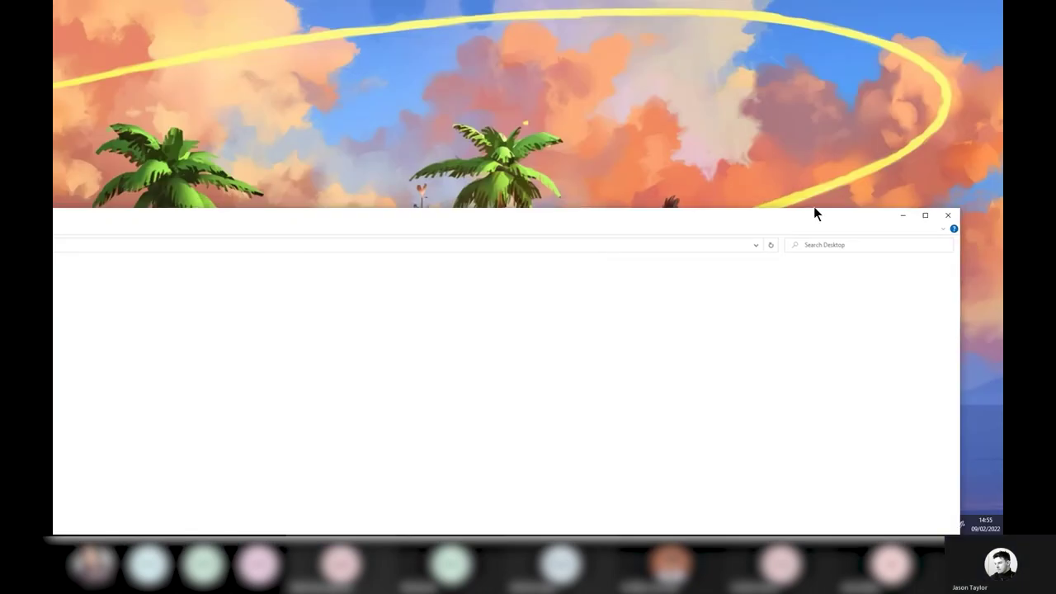
left_click(925, 215)
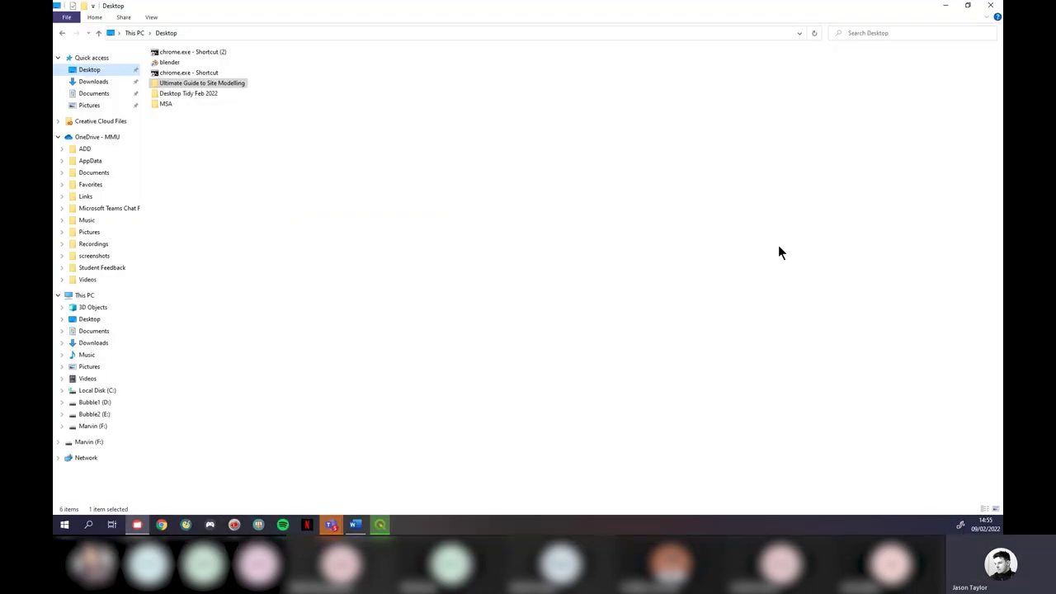
left_click(183, 52)
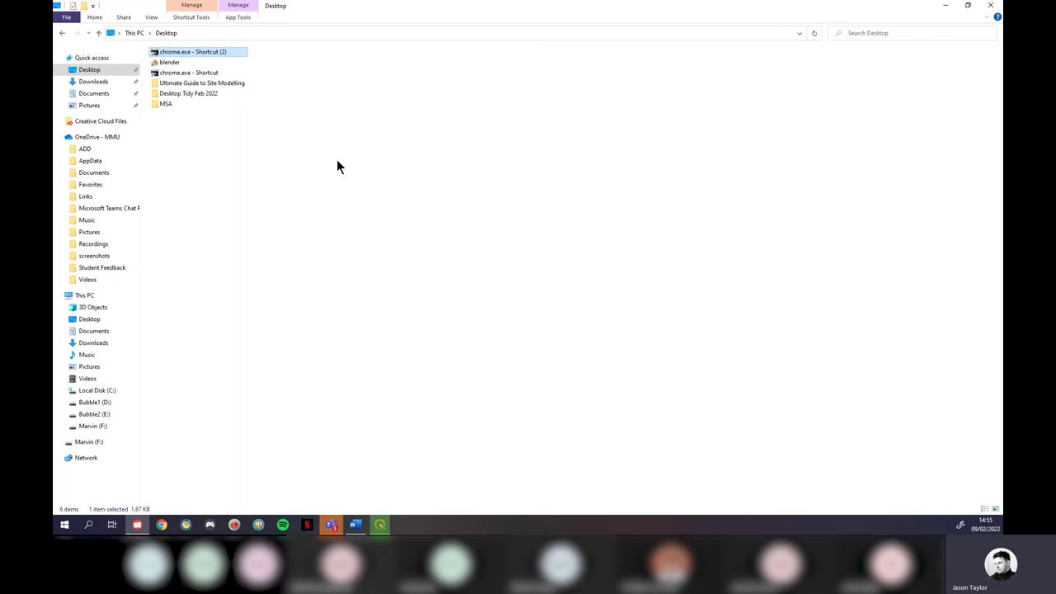
Step: Switch to QGIS and close it, accepting the loss of temporary scratch layers and discarding the project
left_click(215, 357)
left_click(381, 526)
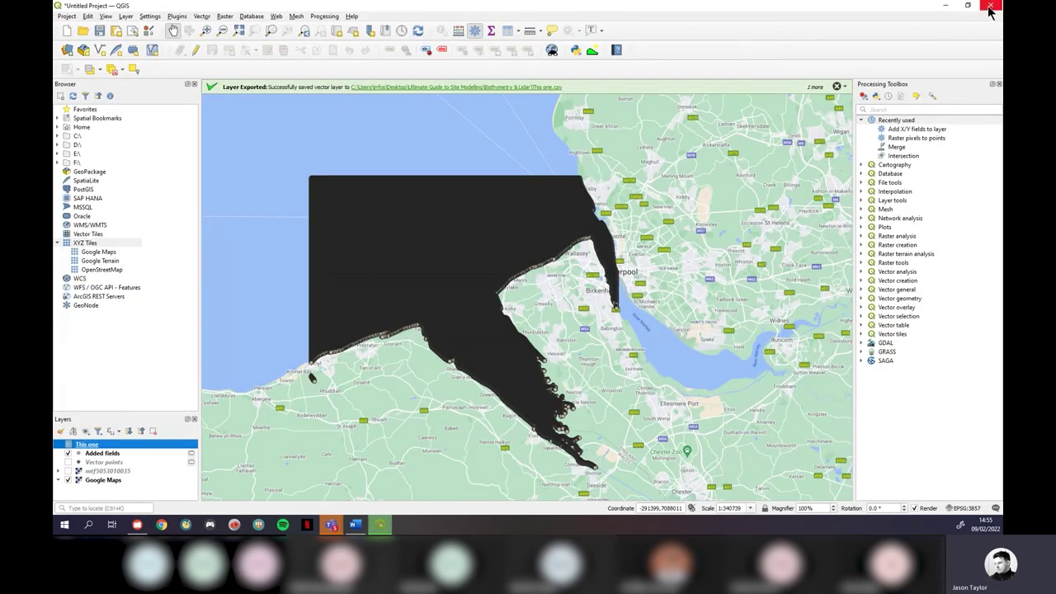
left_click(990, 6)
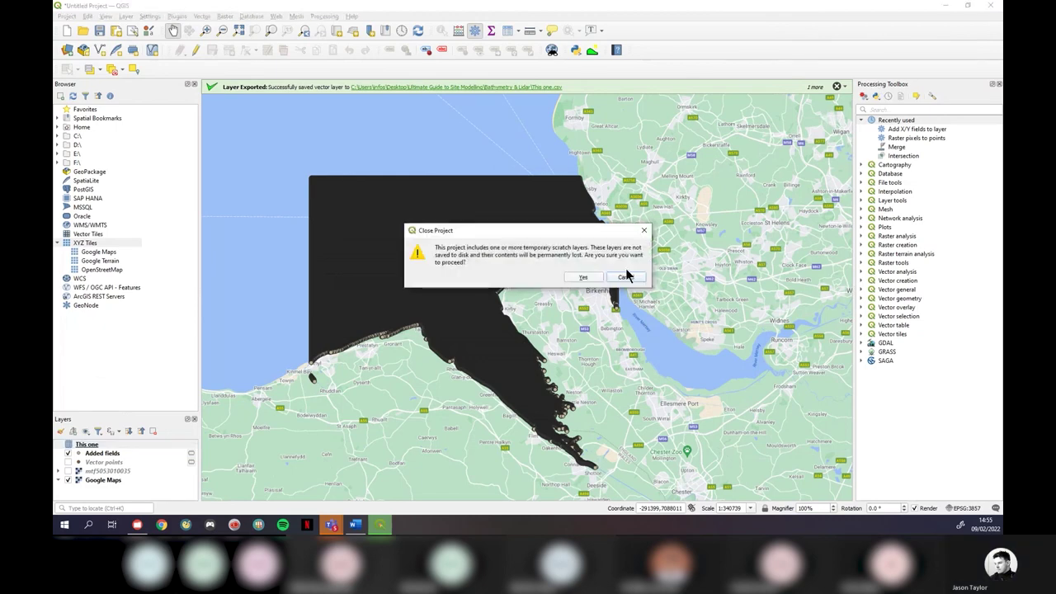
left_click(588, 278)
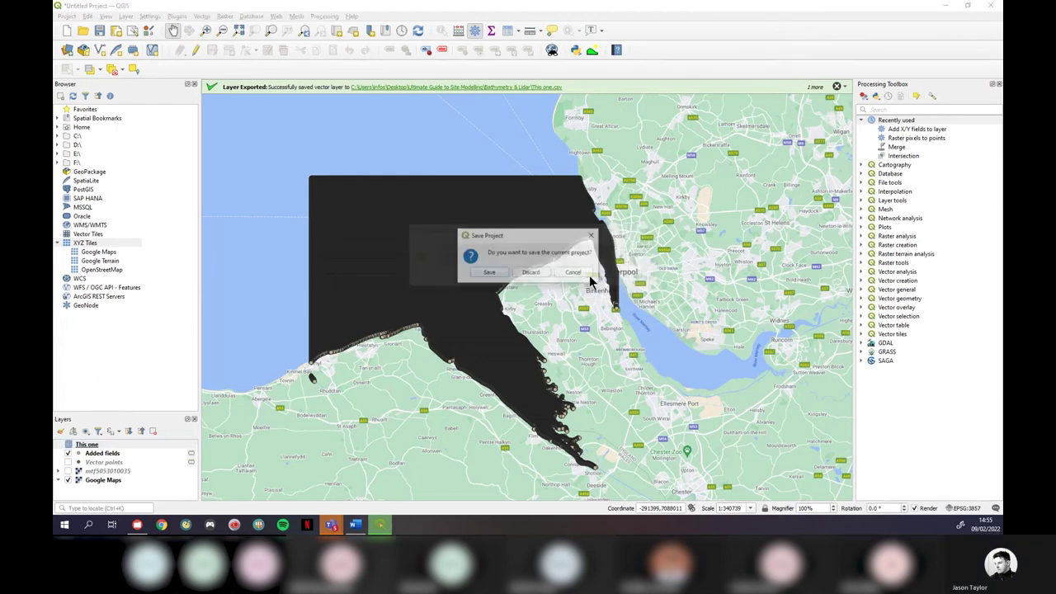
left_click(533, 274)
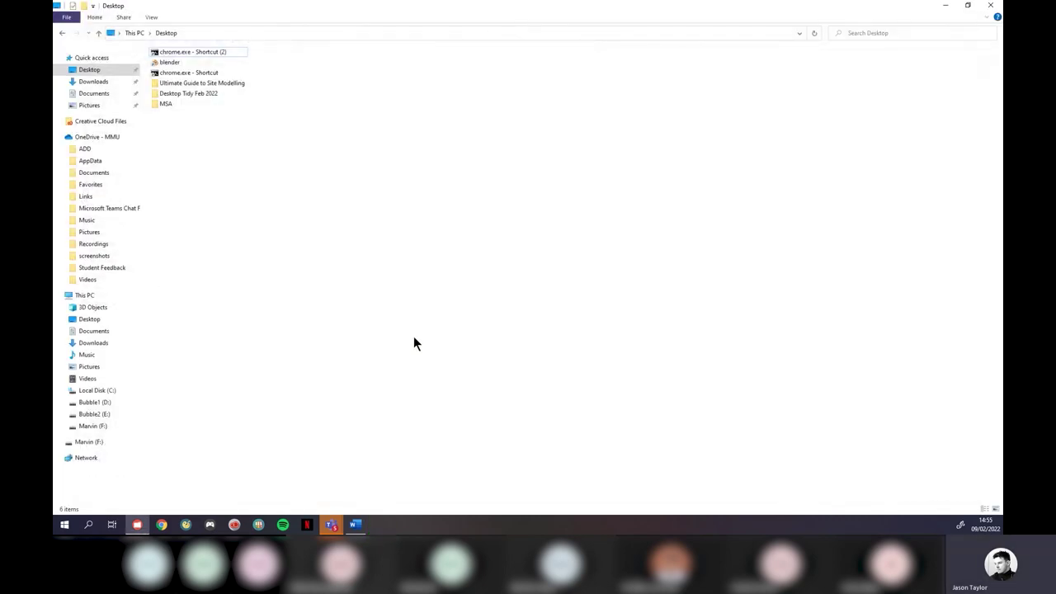
Step: Search Windows for RenderDoc, launch it and maximize its window
left_click(89, 525)
type("rend")
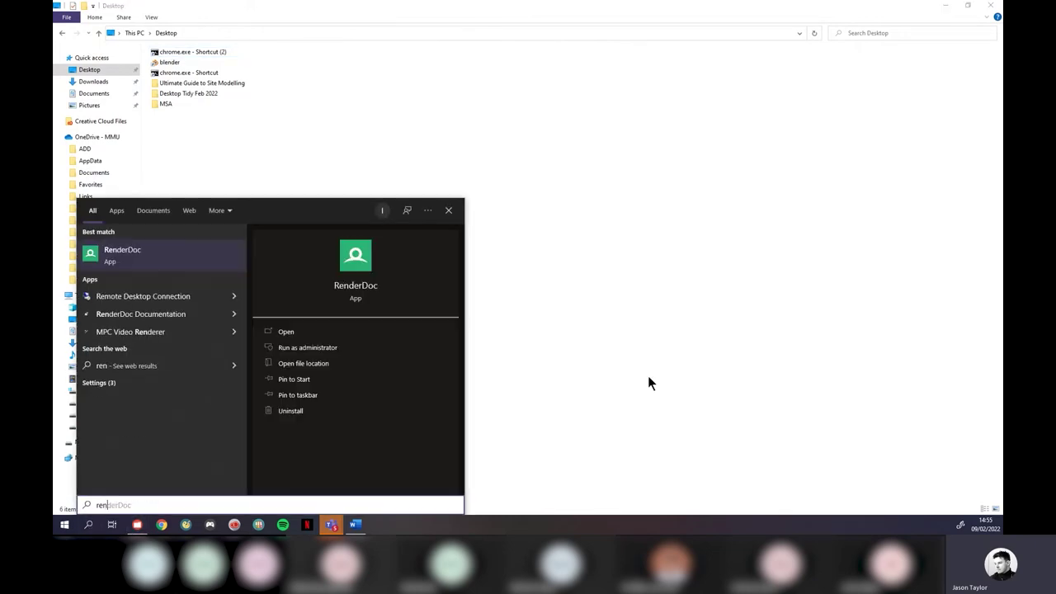
key("Return")
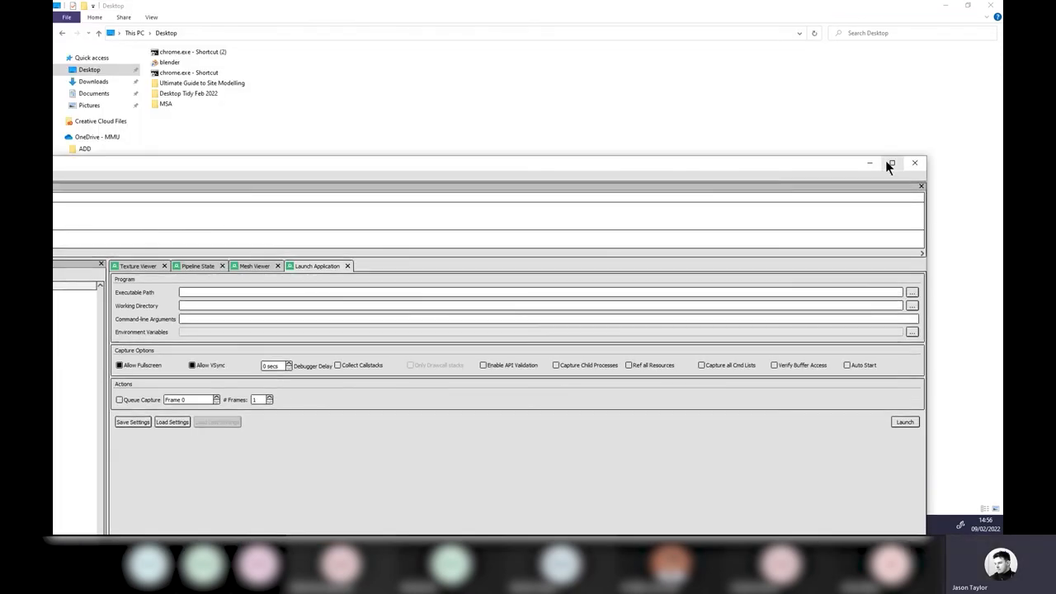
left_click(887, 162)
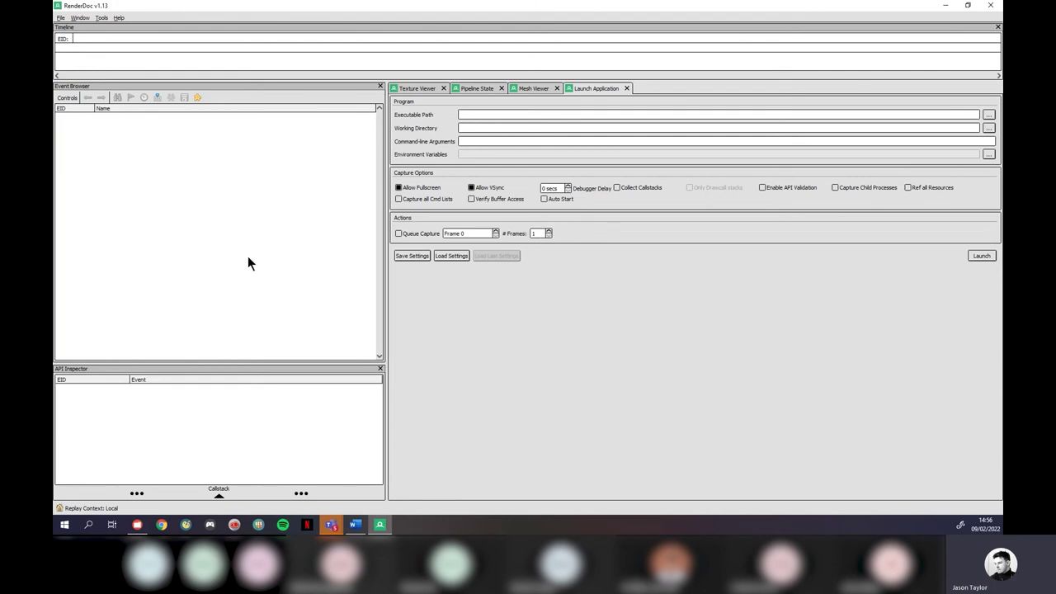
Step: Review where RenderDoc offers the Inject into Process command and examine its General settings without changing them
left_click(61, 18)
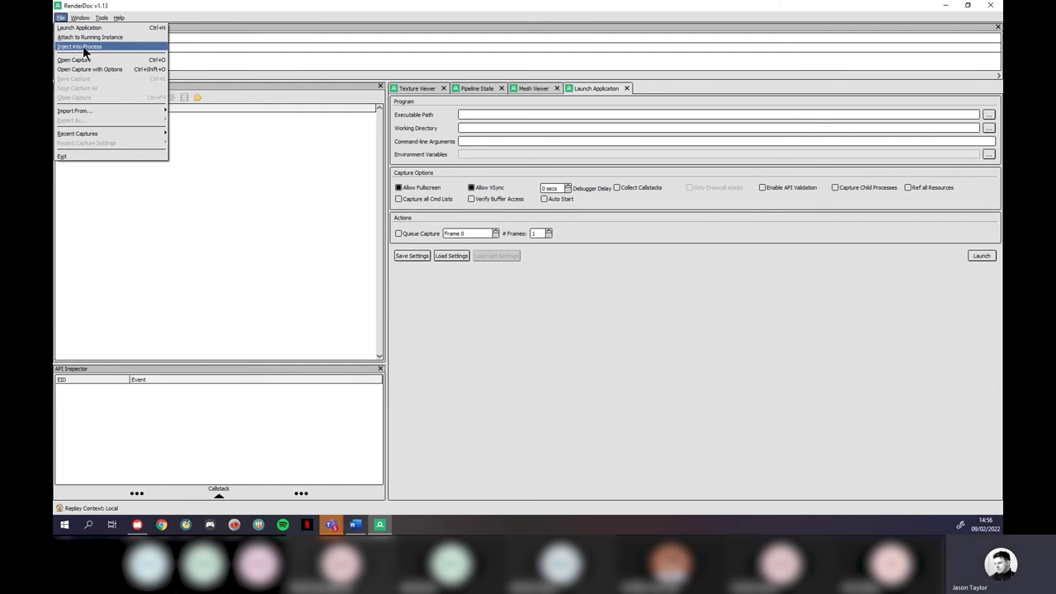
mouse_move(104, 20)
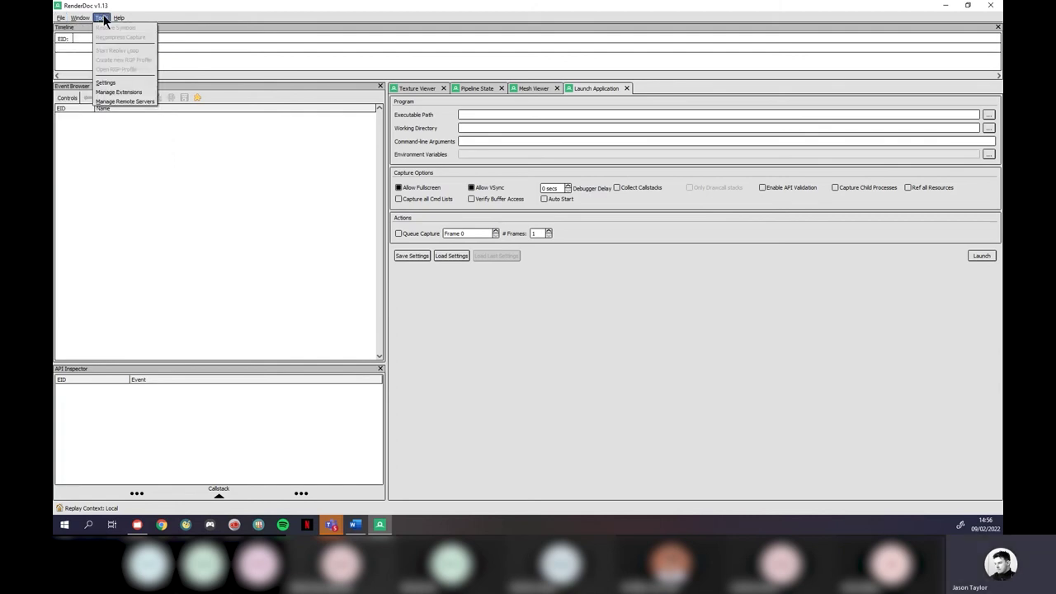
left_click(114, 84)
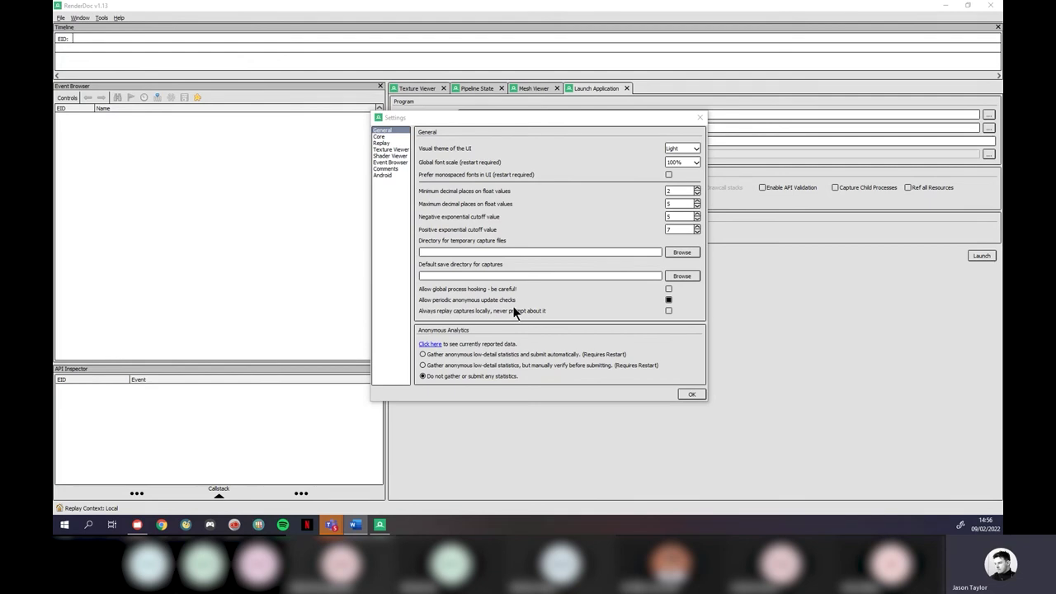
left_click(700, 117)
left_click(101, 17)
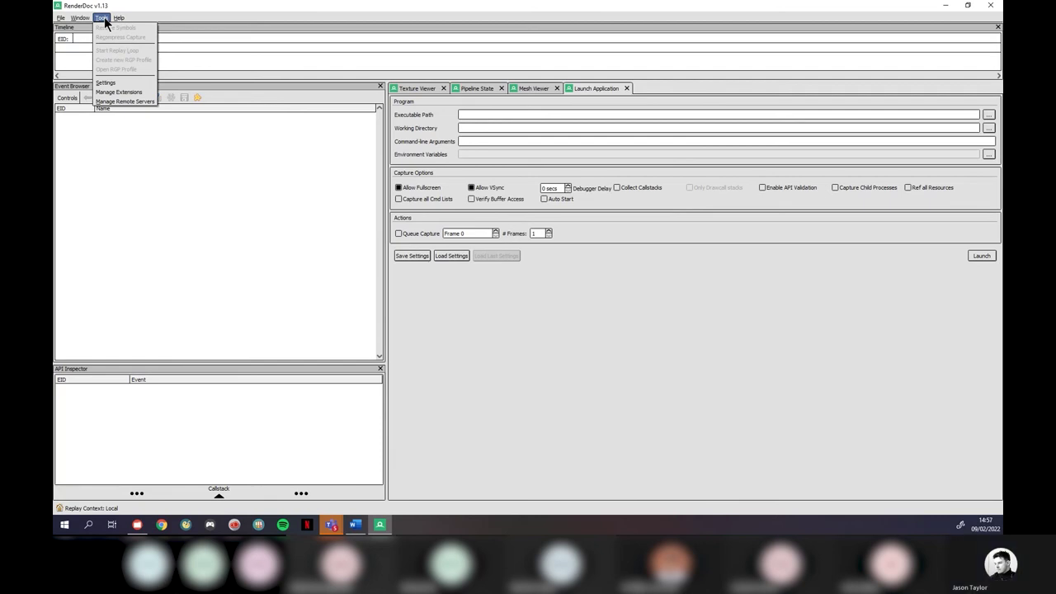
left_click(124, 85)
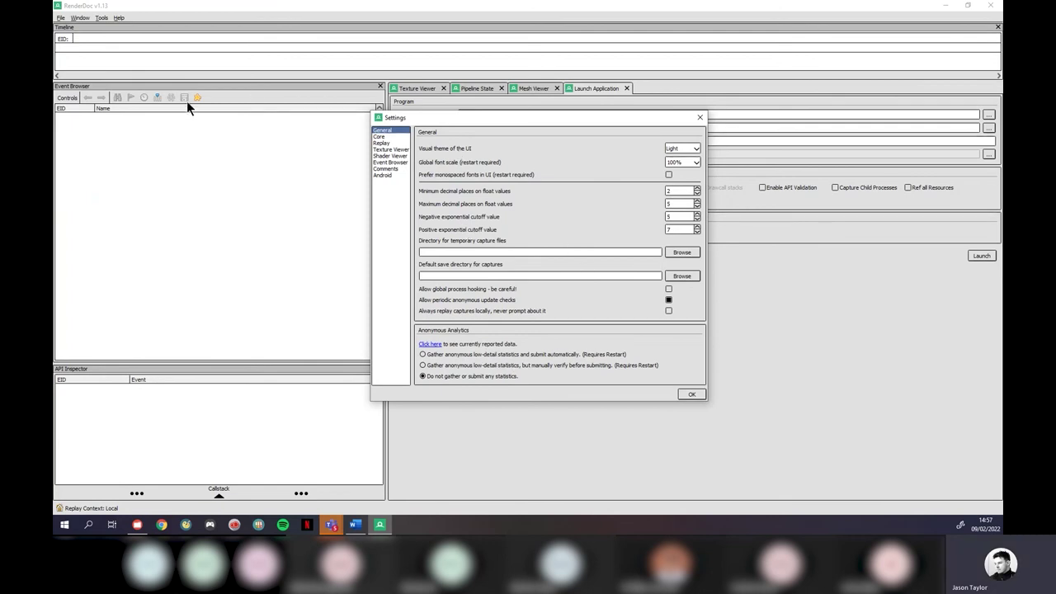
left_click(699, 119)
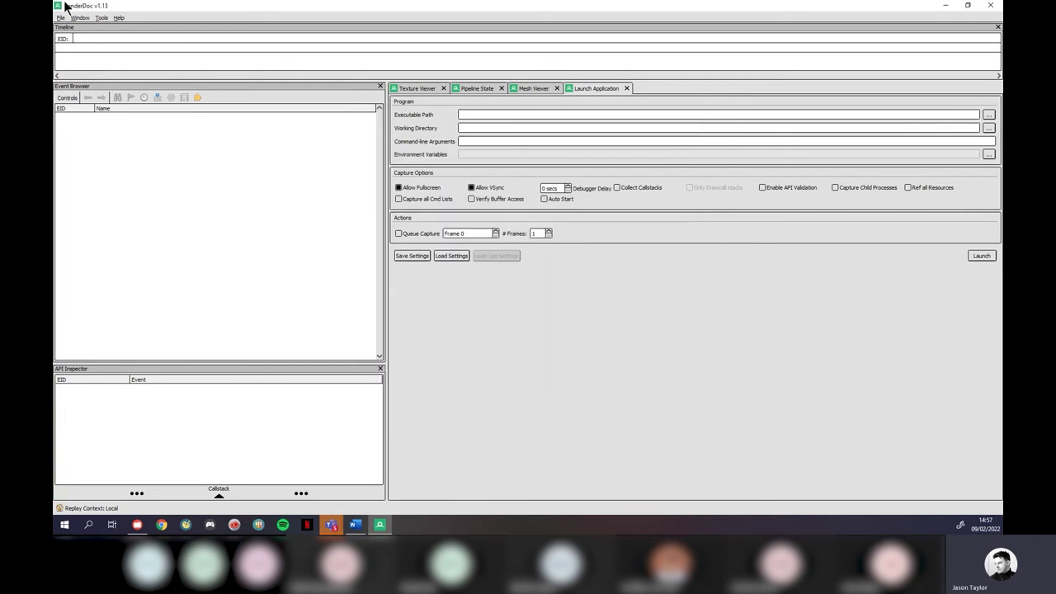
left_click(60, 17)
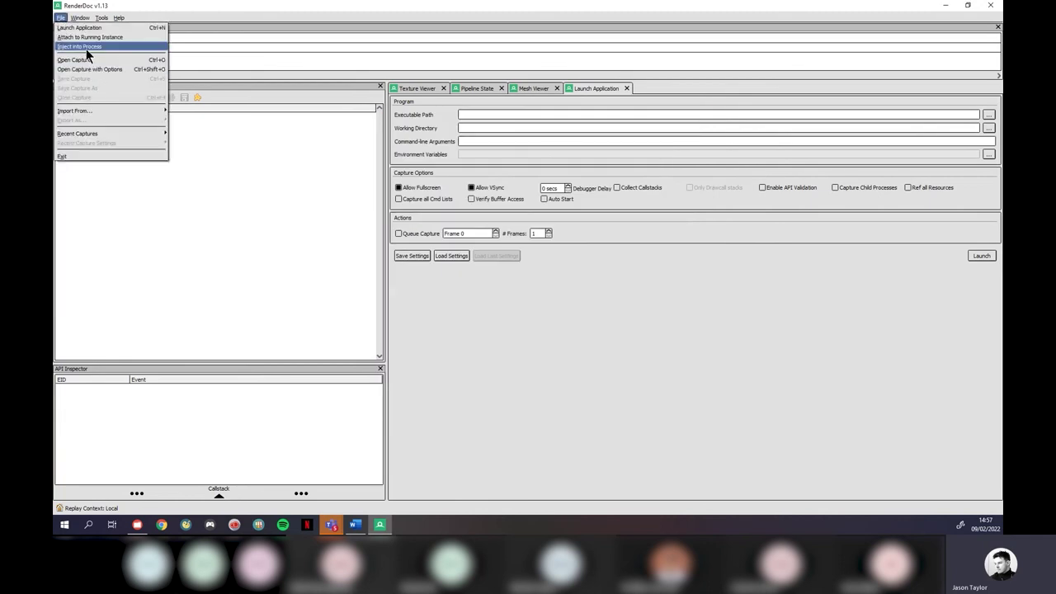
left_click(208, 185)
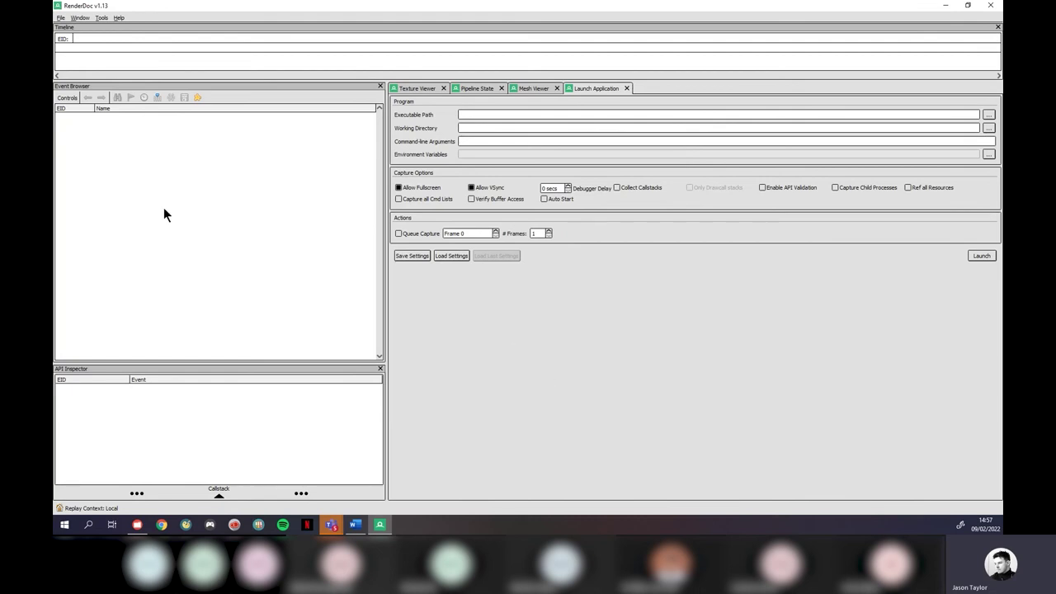
Step: Launch "chrome.exe - Shortcut (2)" from the Desktop folder and move the Google Chrome Gpu dialog aside, leaving it open
left_click(137, 525)
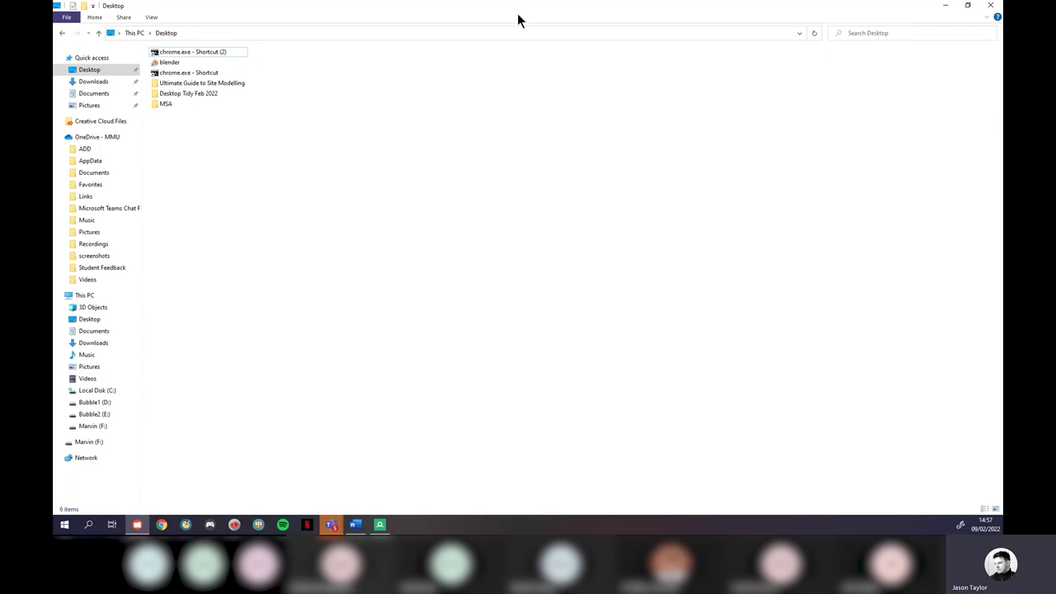
left_click(197, 51)
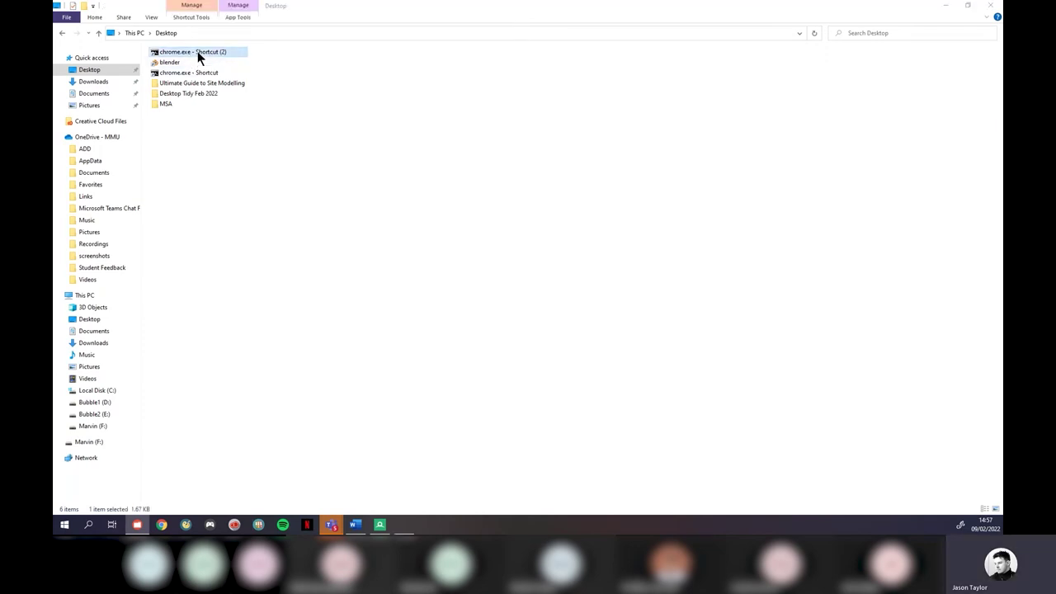
key("Return")
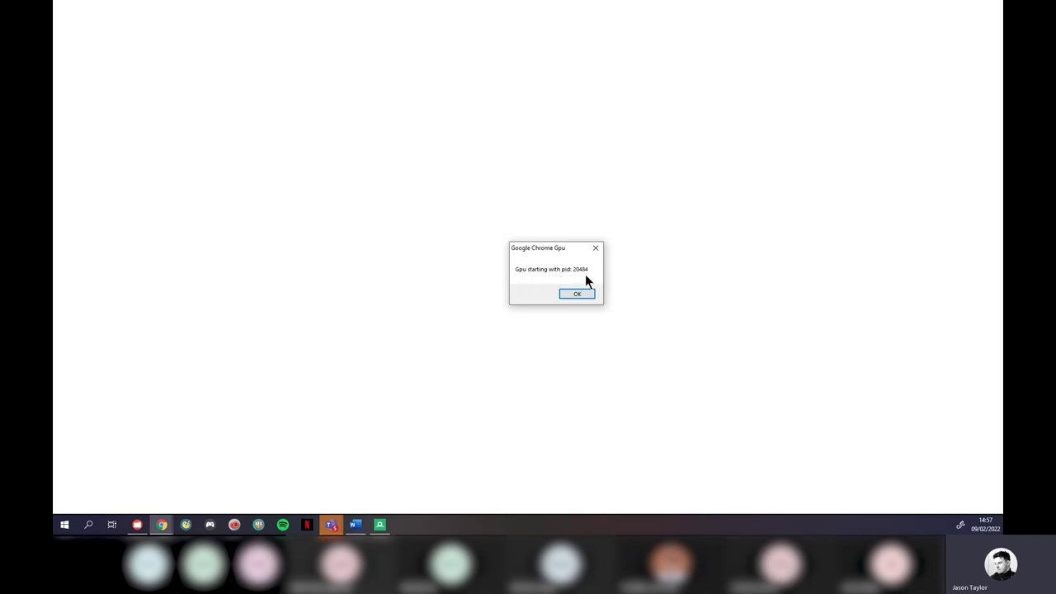
left_click_drag(532, 246, 699, 248)
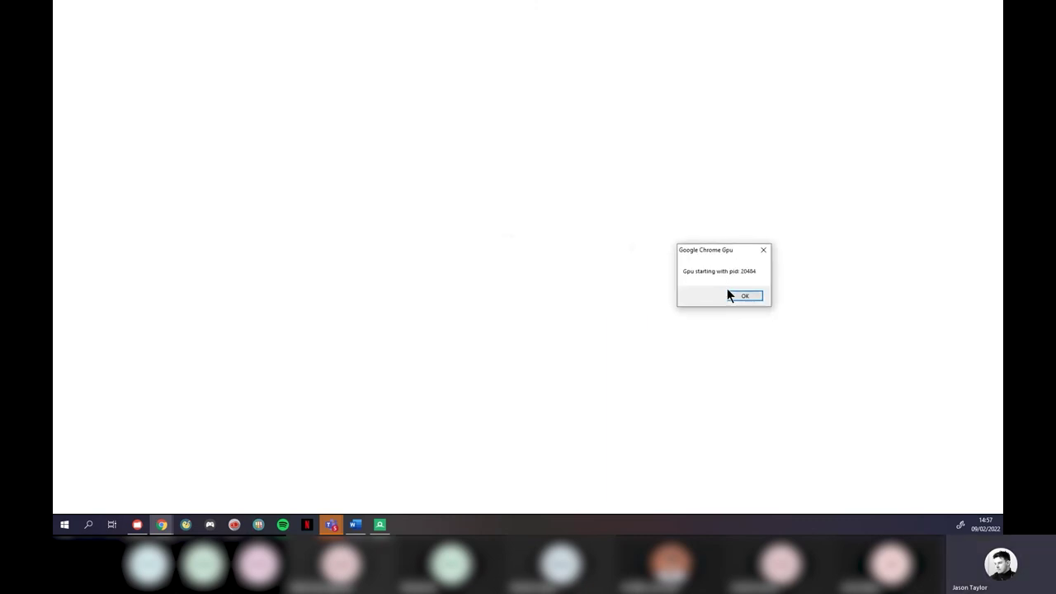
Step: Switch to RenderDoc, filter the Inject into Process list by PID 20484 and inject into the Google Chrome Gpu process
left_click(379, 525)
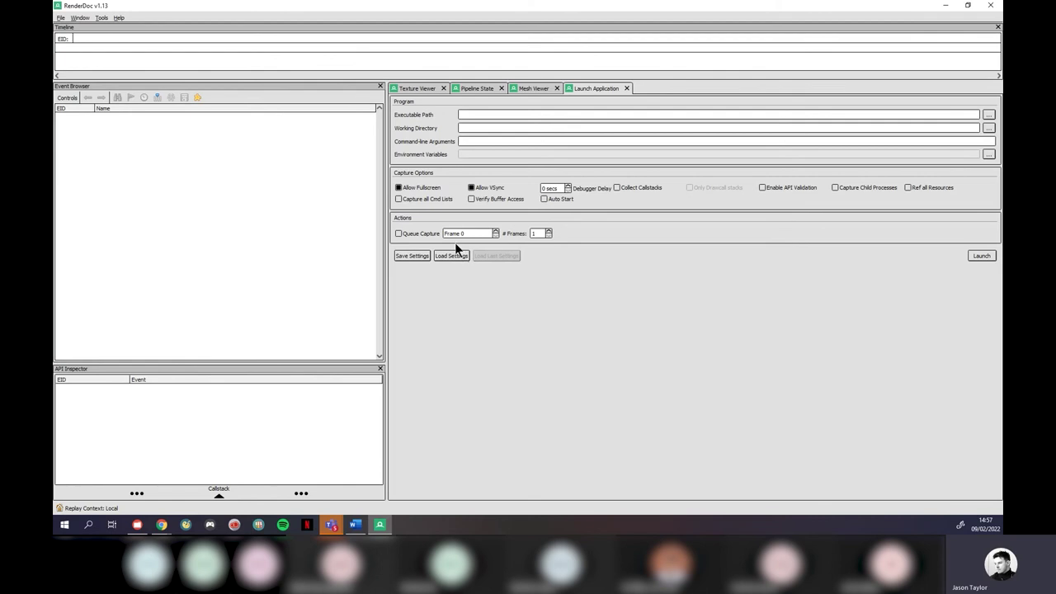
left_click(60, 18)
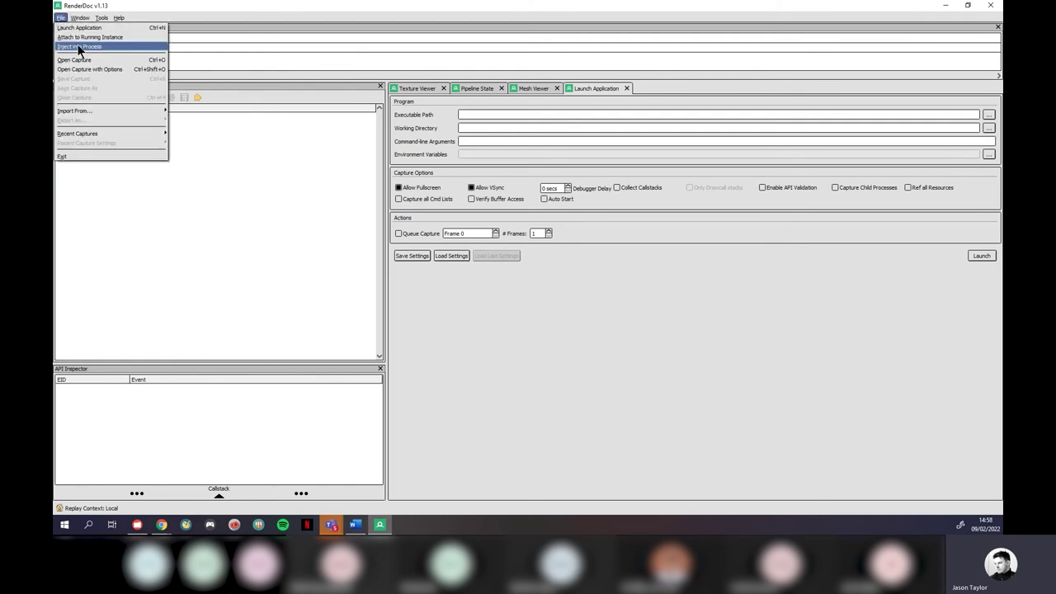
left_click(79, 46)
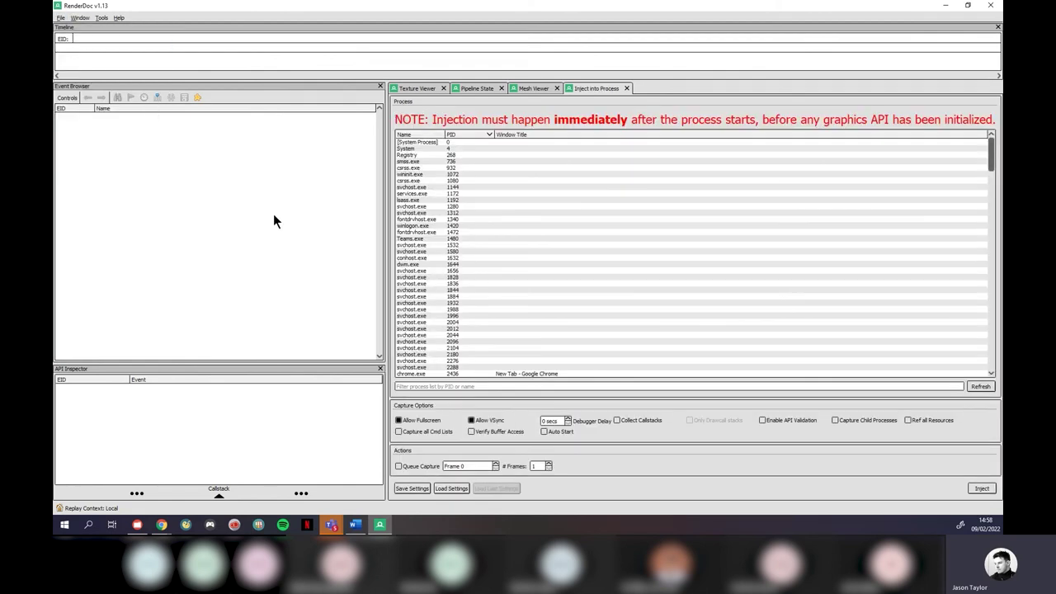
left_click(465, 386)
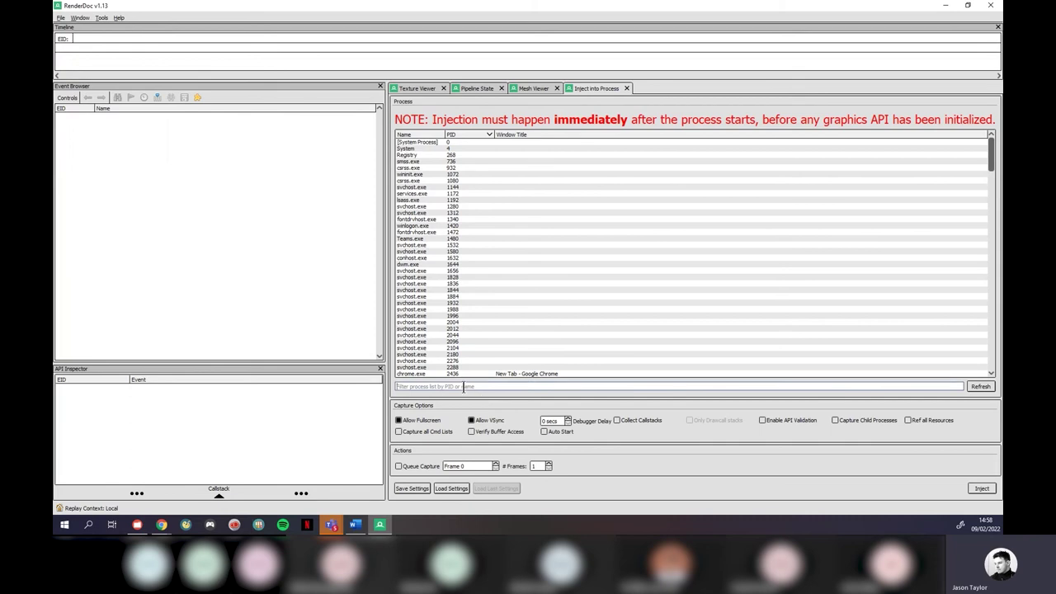
type("2")
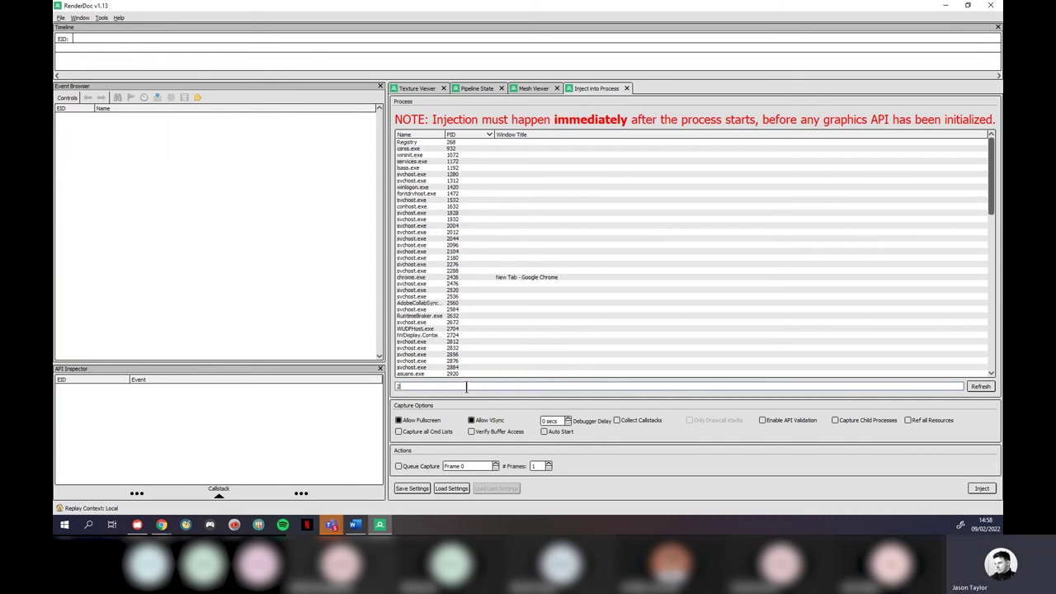
type("0484")
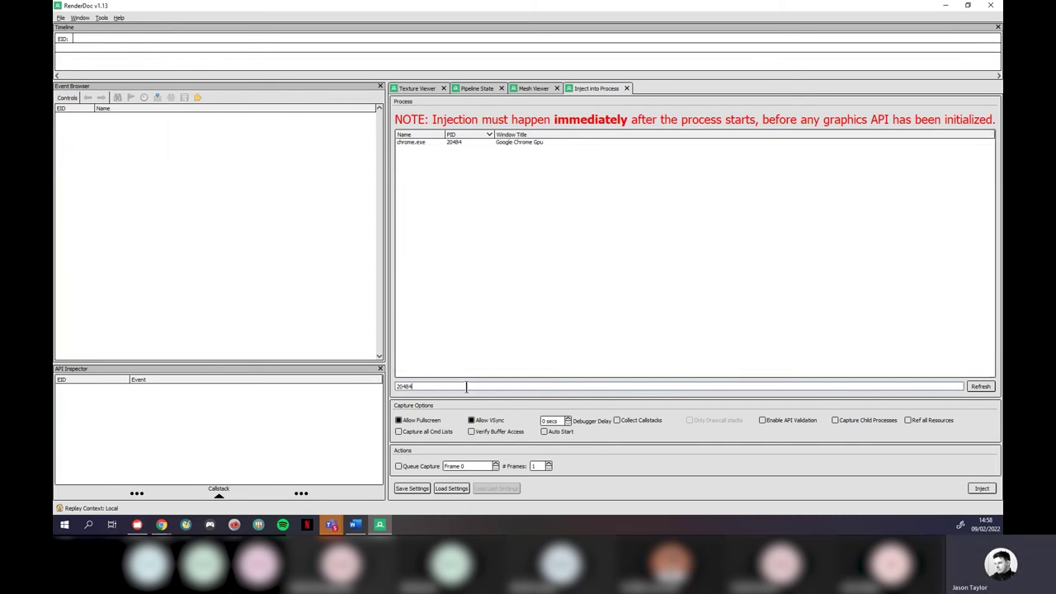
left_click(419, 143)
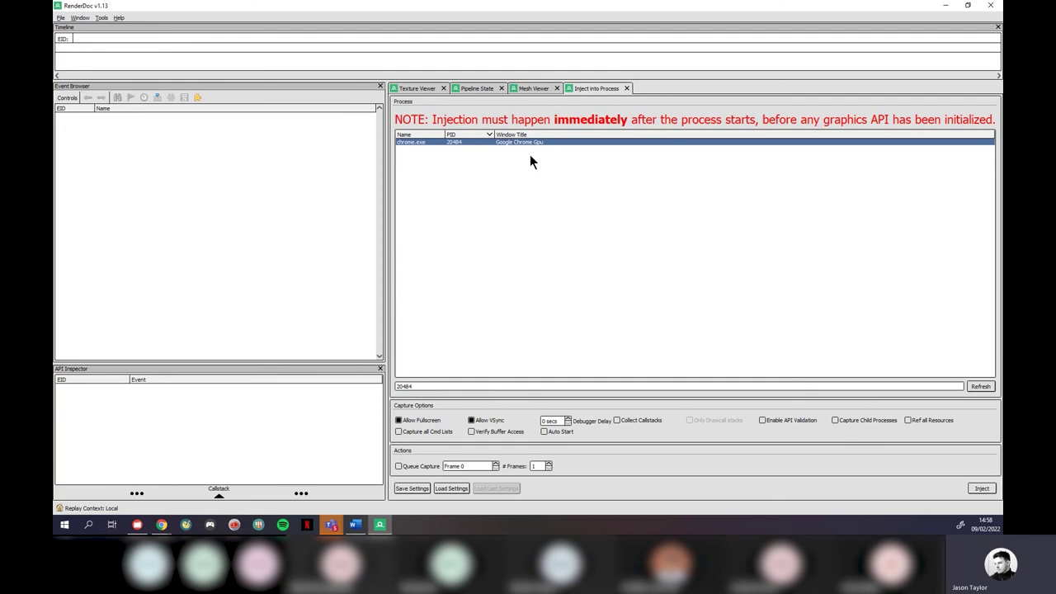
left_click(981, 489)
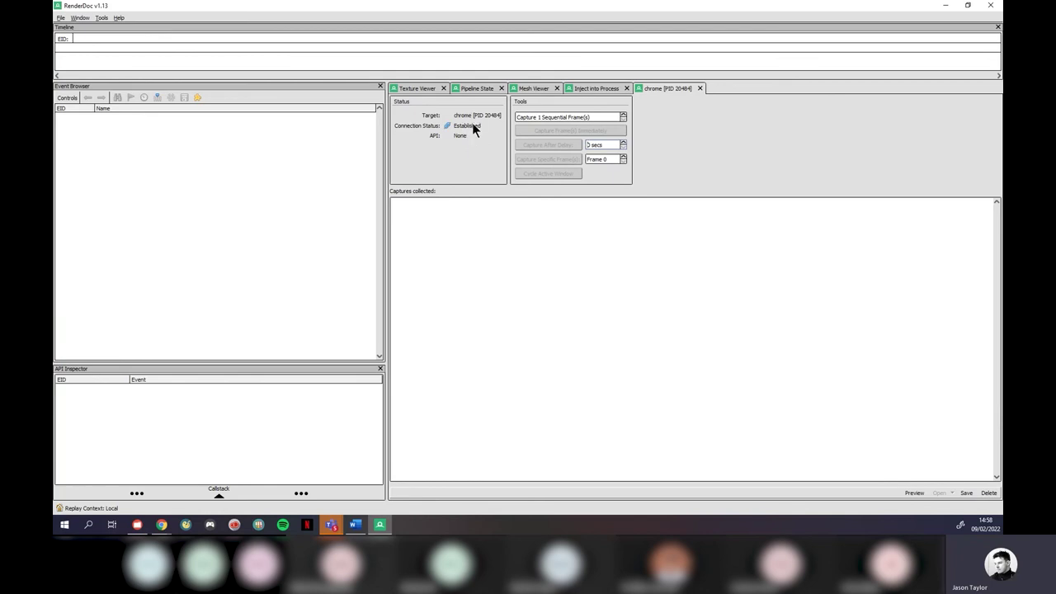
Step: Return to the waiting Chrome window by minimizing RenderDoc and accept the Google Chrome Gpu dialog
mouse_move(386, 528)
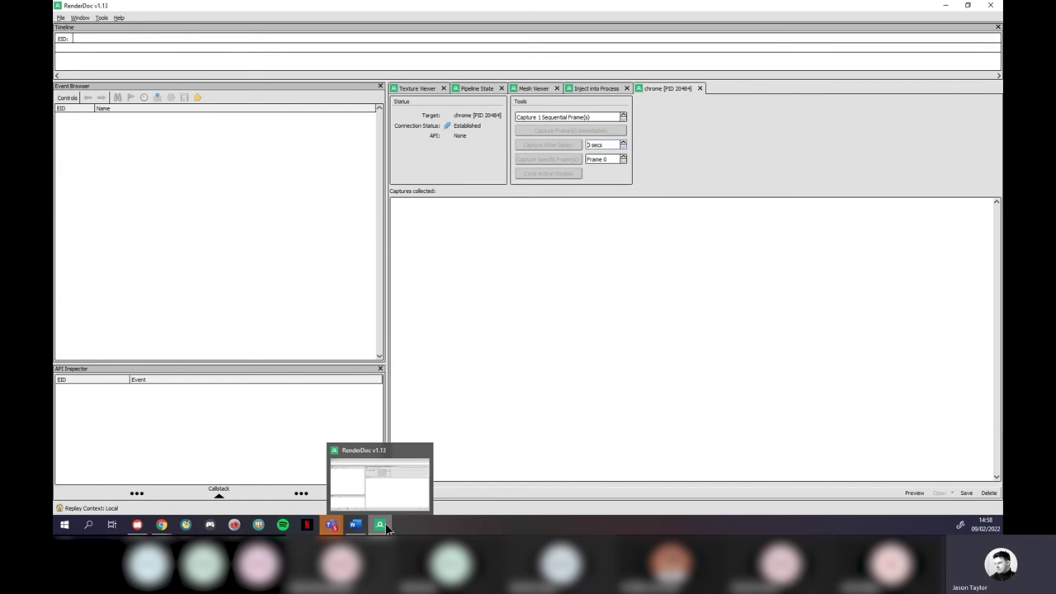
left_click(381, 526)
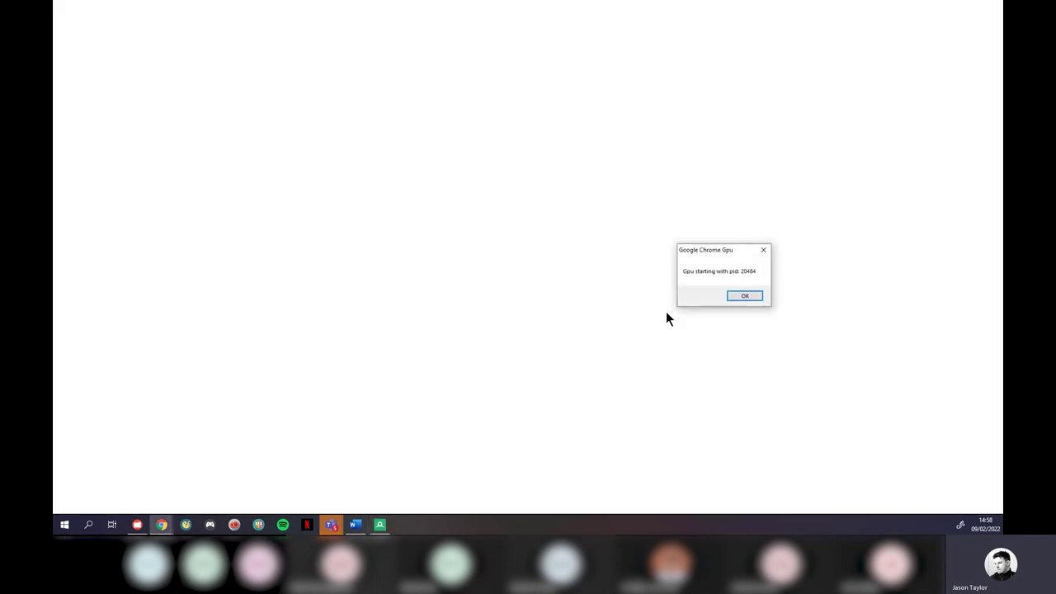
left_click(380, 525)
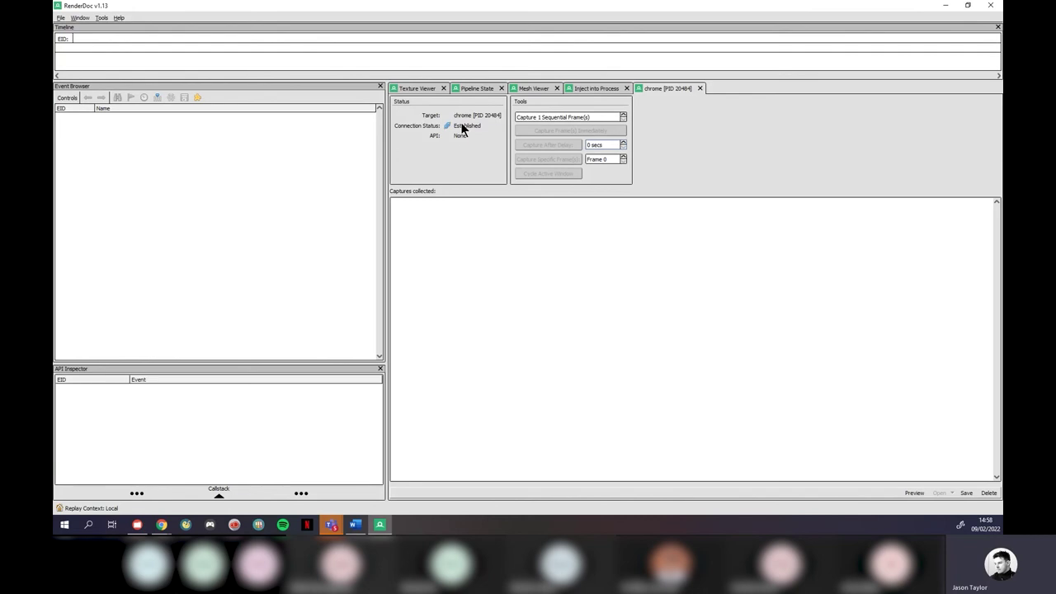
left_click(379, 525)
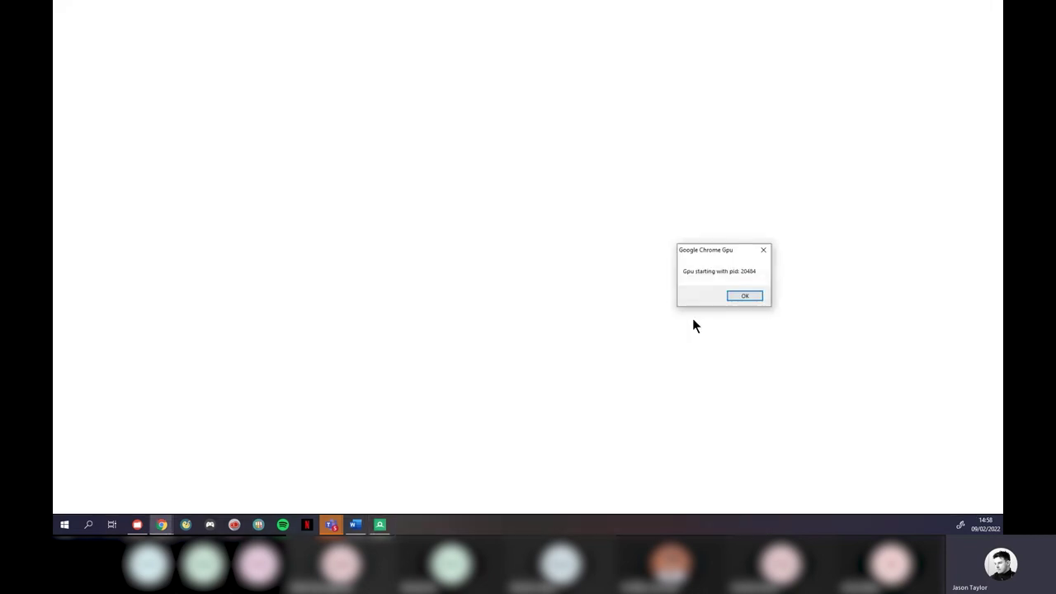
left_click_drag(710, 246, 623, 215)
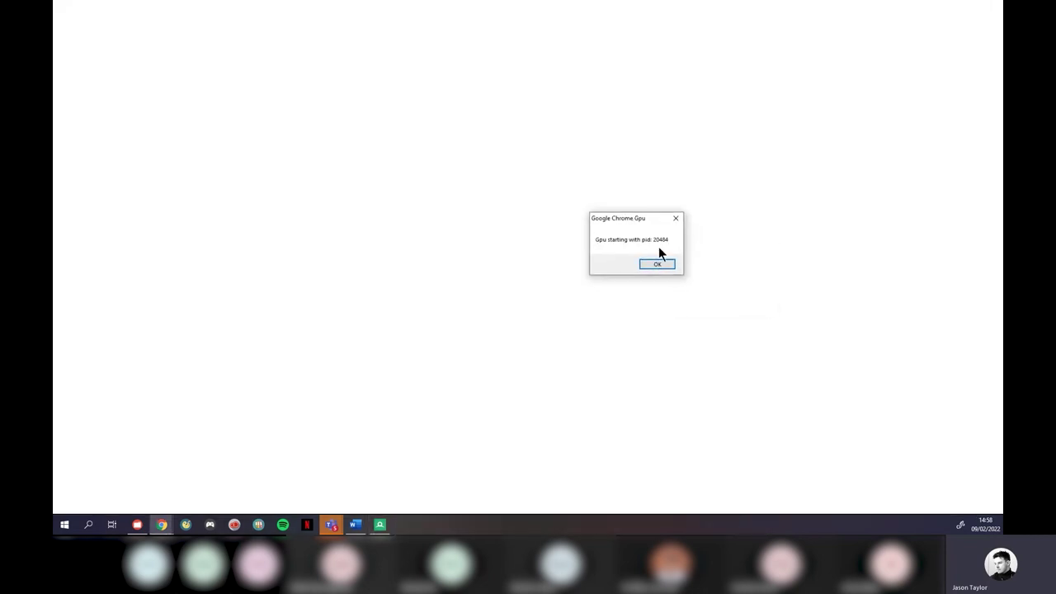
left_click(658, 264)
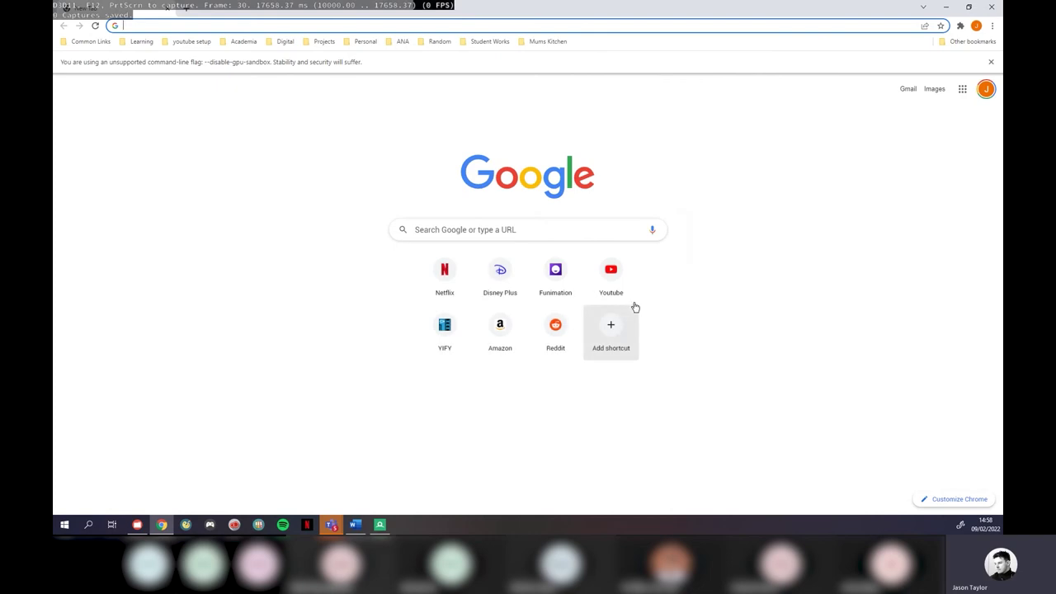
left_click_drag(782, 9, 769, 126)
left_click(949, 110)
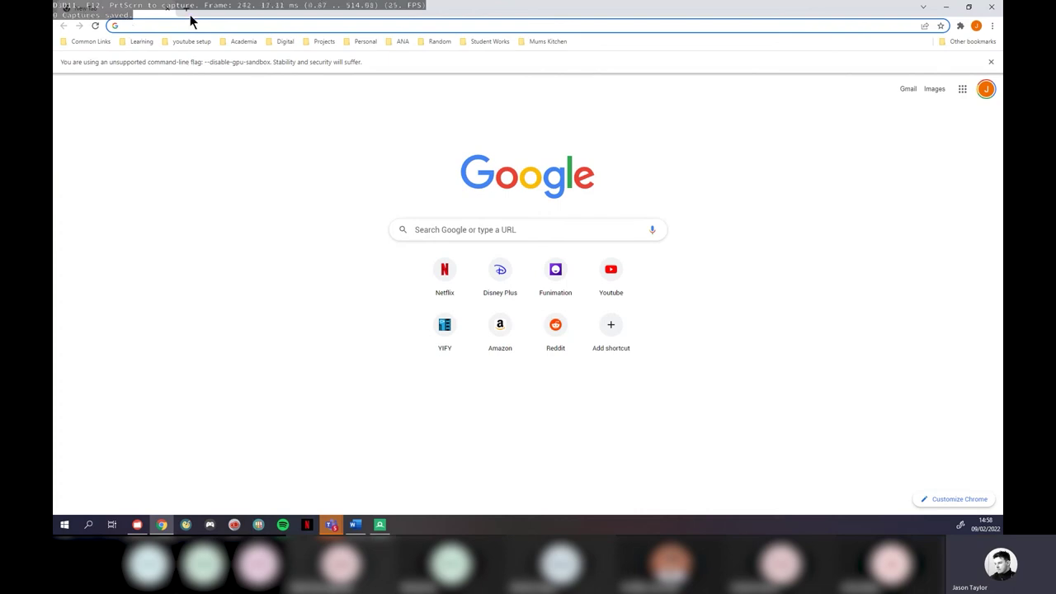
left_click(301, 191)
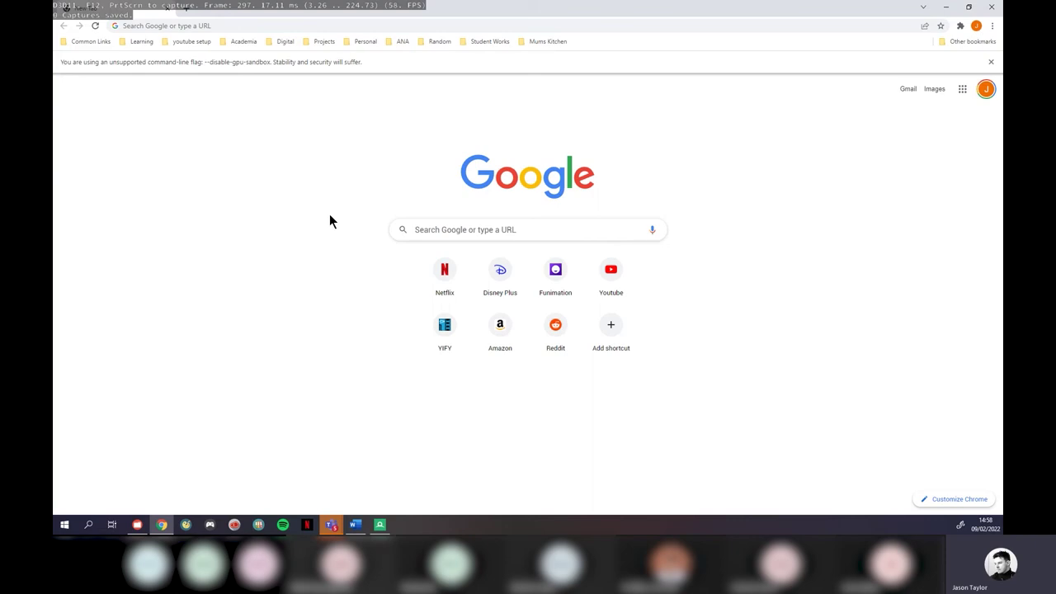
Step: Search Google for "manchester school of architecture" and show the result in Google Maps
left_click(443, 232)
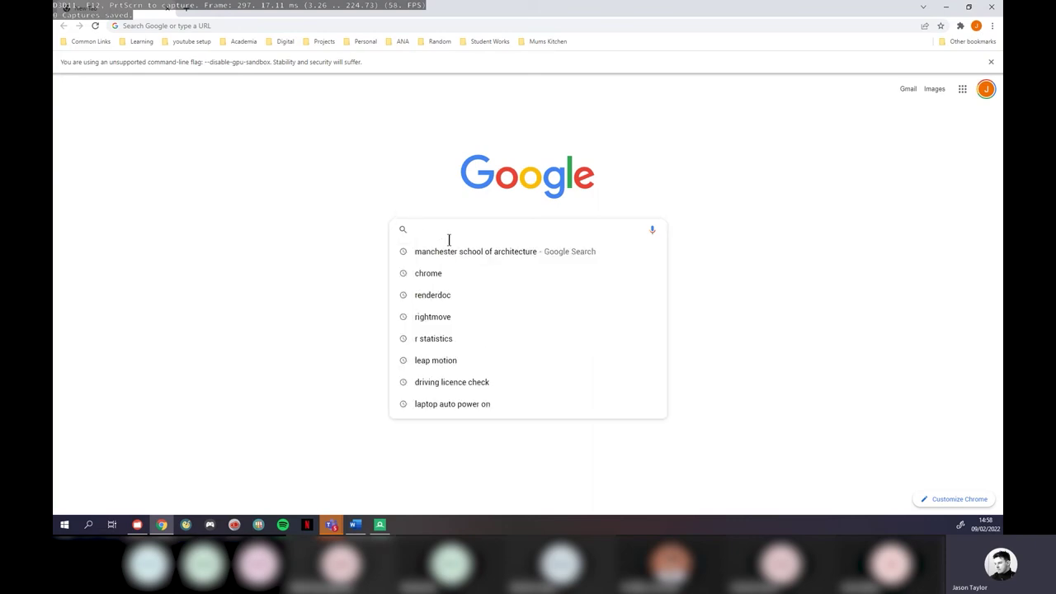
left_click(449, 250)
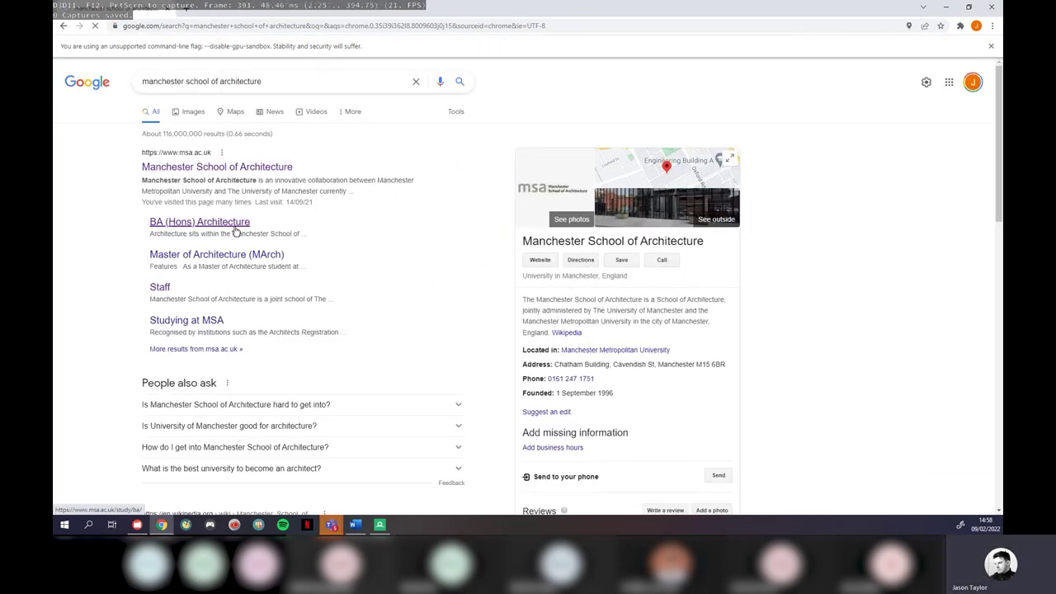
left_click(232, 118)
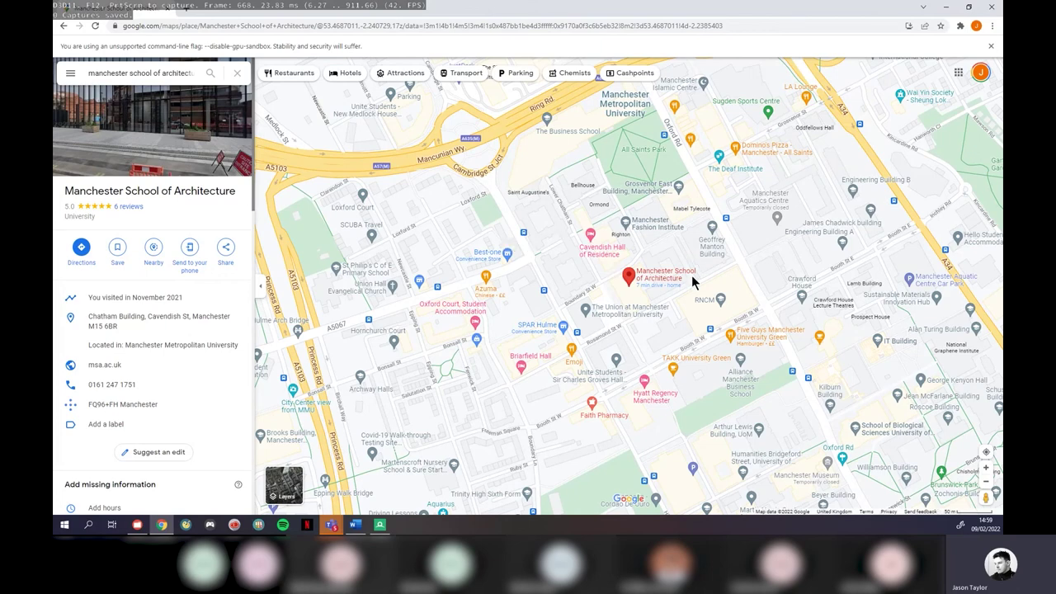
Step: Switch the map around Manchester School of Architecture to Satellite imagery and tilt it into the 3D view
left_click_drag(708, 272, 670, 324)
mouse_move(284, 487)
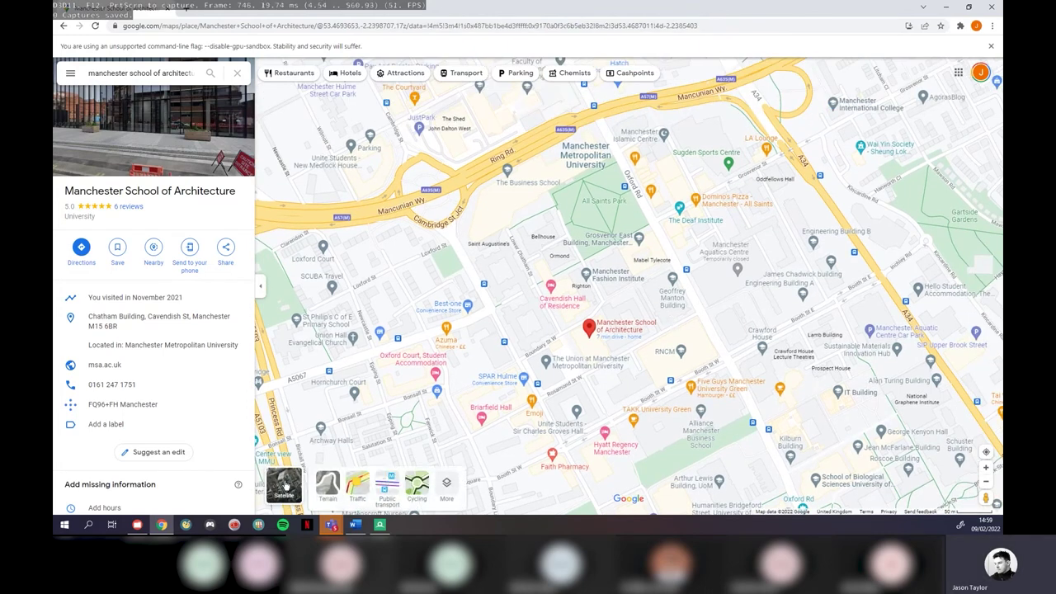
left_click(284, 486)
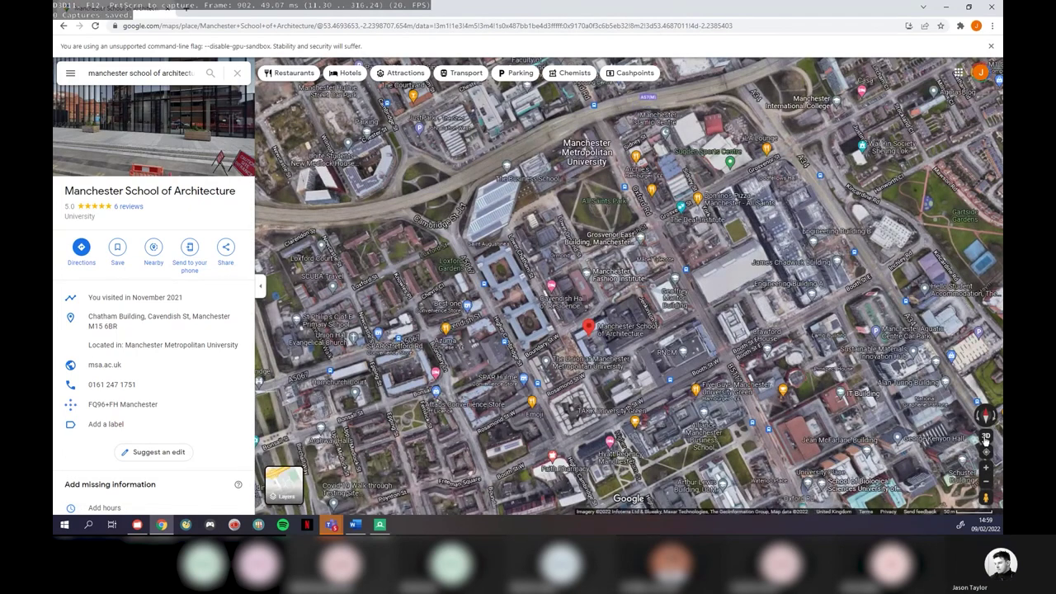
left_click(985, 437)
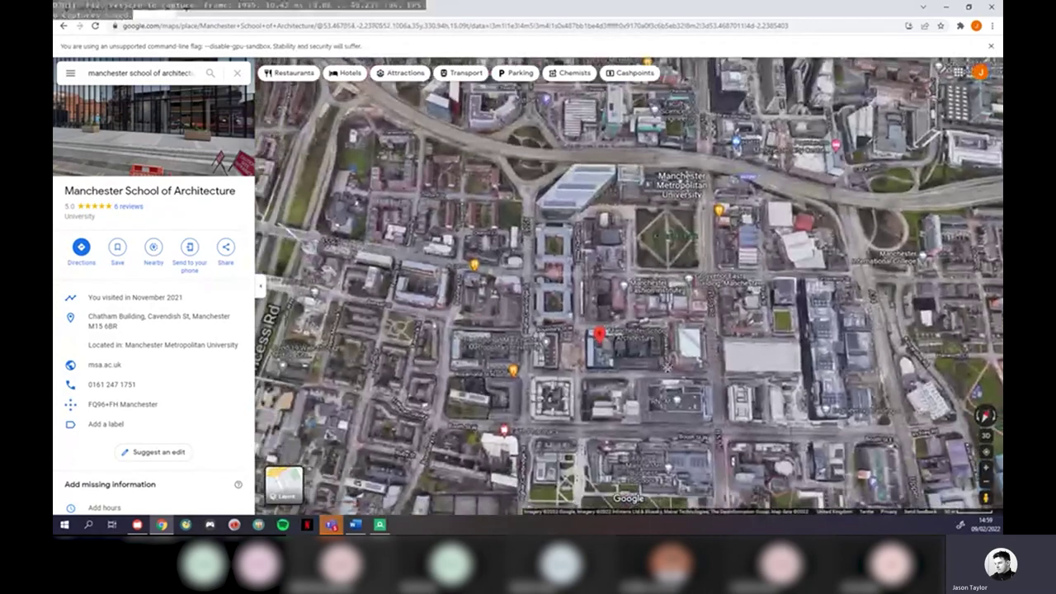
left_click_drag(667, 365, 641, 369)
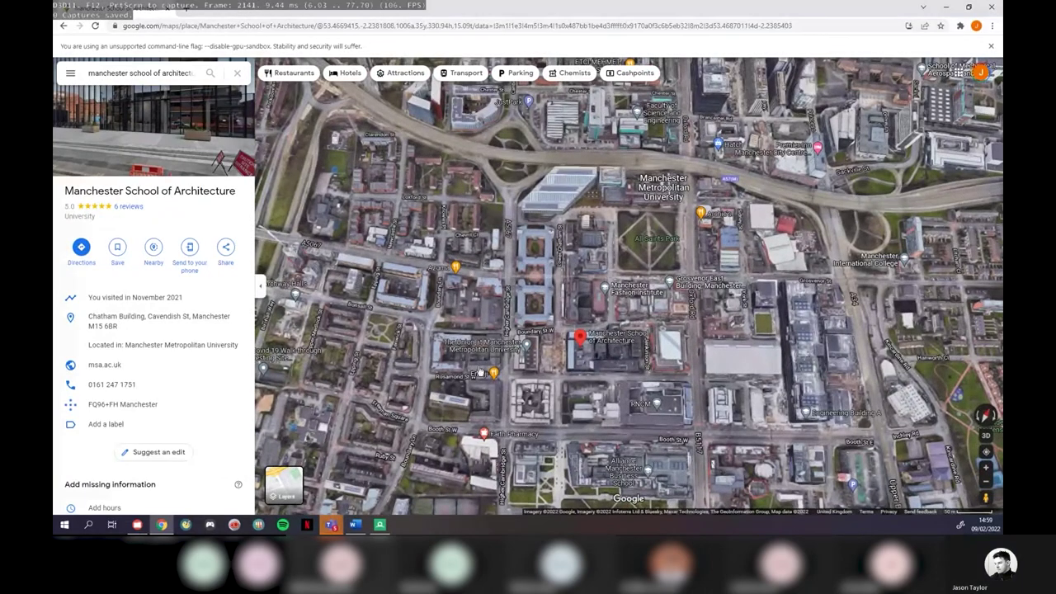
Step: Set RenderDoc's capture delay to 3 seconds and arrange it side by side with Chrome, collapsing the Maps place details
left_click(380, 525)
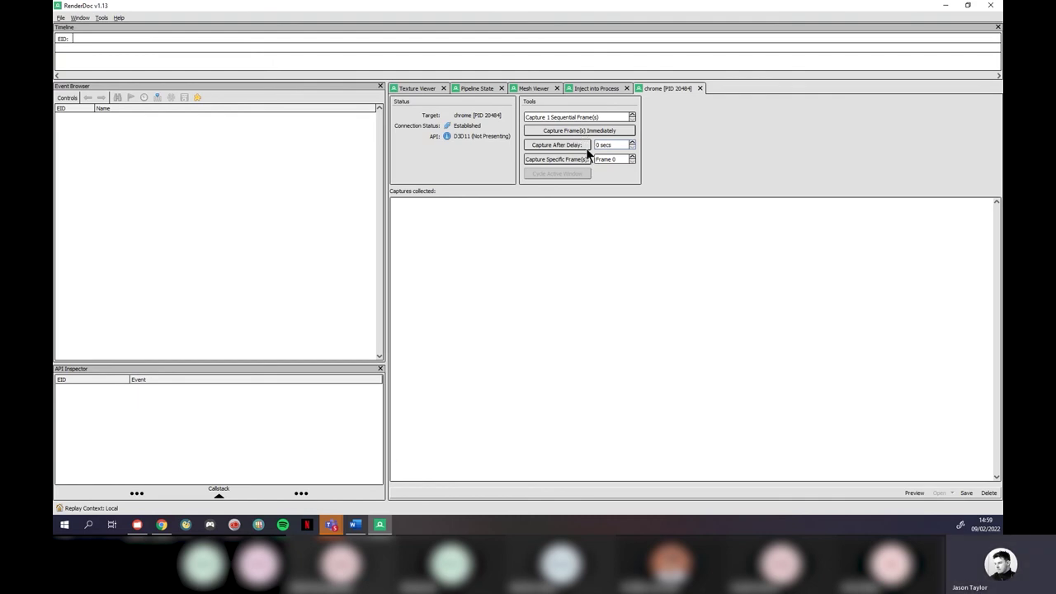
left_click(632, 143)
left_click_drag(700, 10, 52, 156)
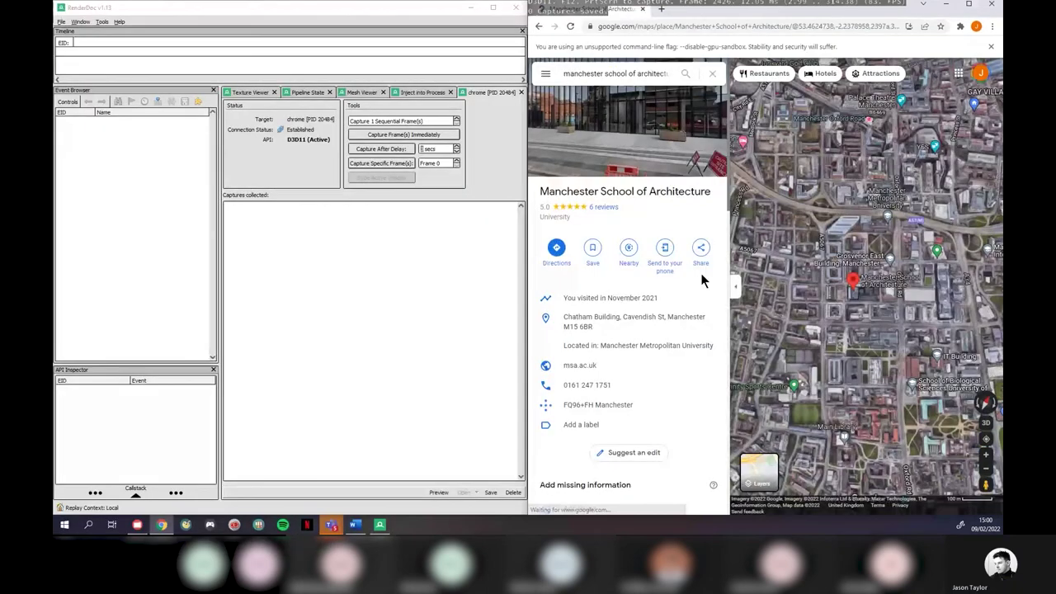
left_click(731, 286)
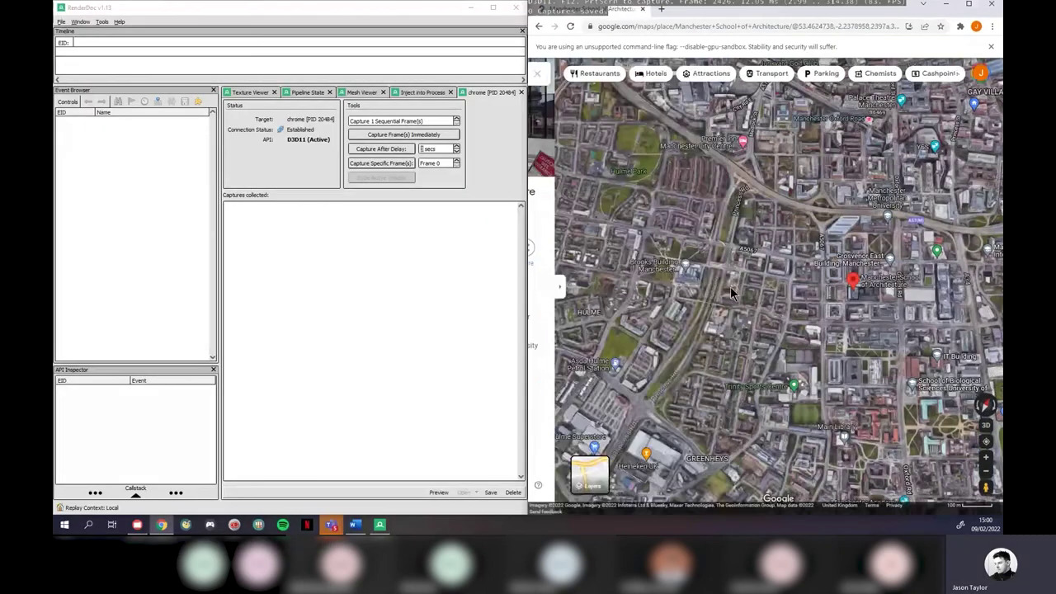
scroll(785, 295, "up", 4)
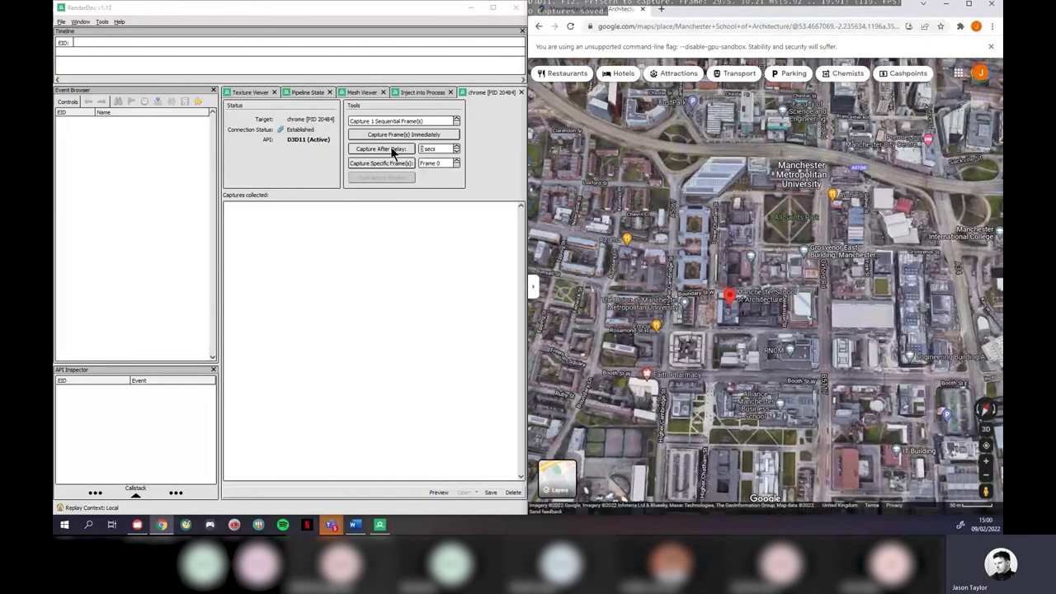
Step: Trigger a RenderDoc capture after the 3-second delay while zooming the satellite map in on Manchester School of Architecture
left_click(444, 149)
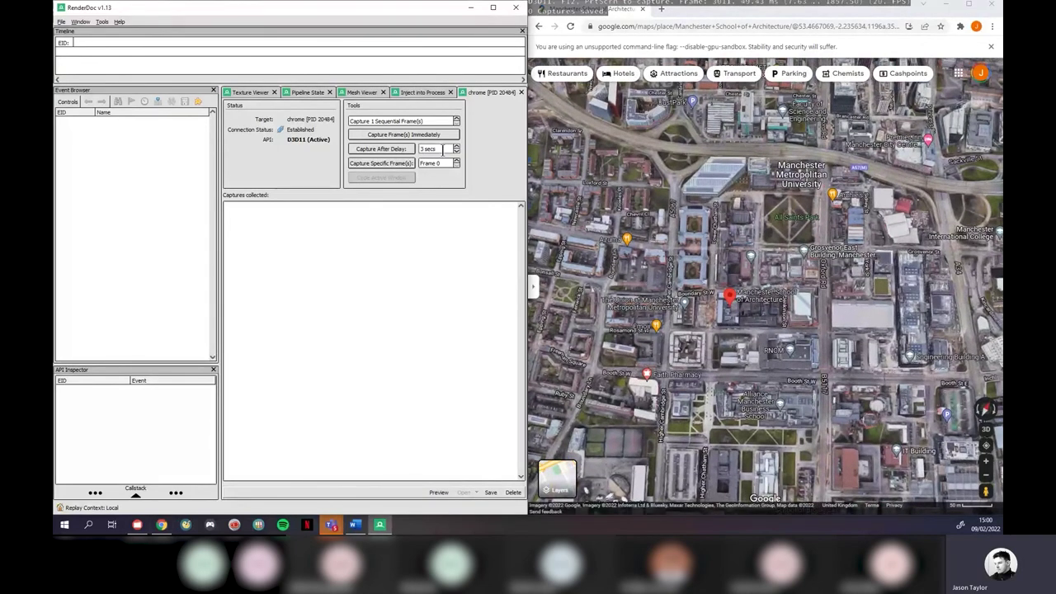
left_click(381, 149)
left_click(716, 315)
right_click(767, 332)
scroll(752, 343, "up", 2)
scroll(748, 339, "up", 1)
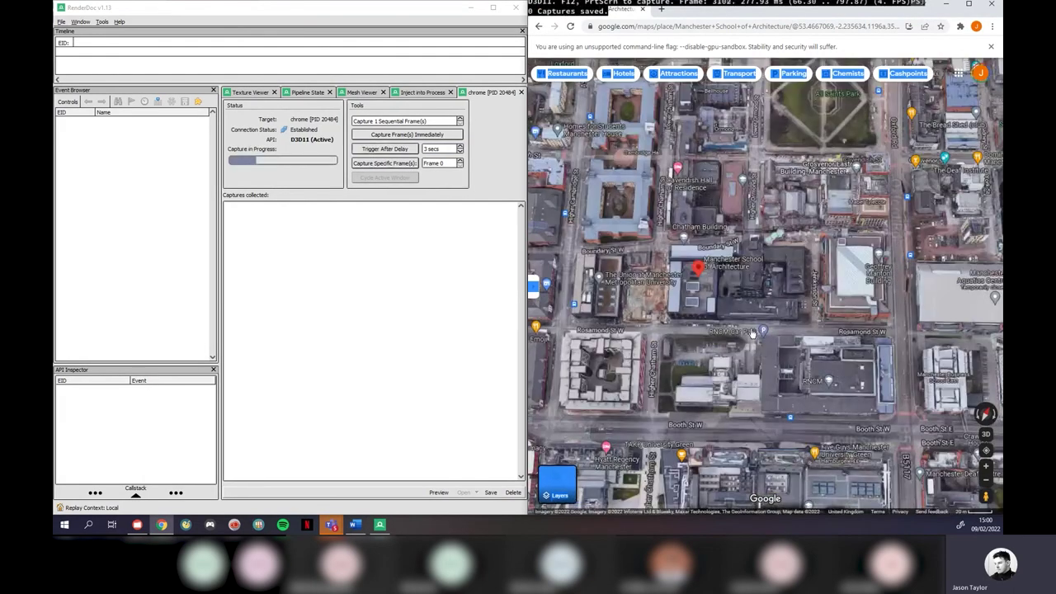
Step: Delete the first Chrome capture from RenderDoc's collected captures
left_click(294, 258)
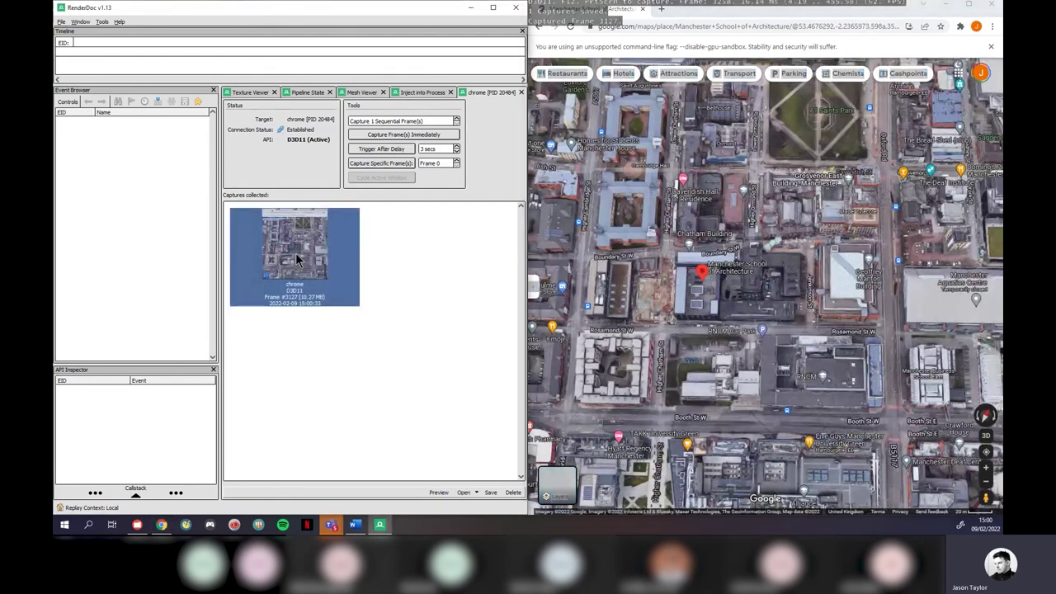
key("Delete")
left_click(294, 275)
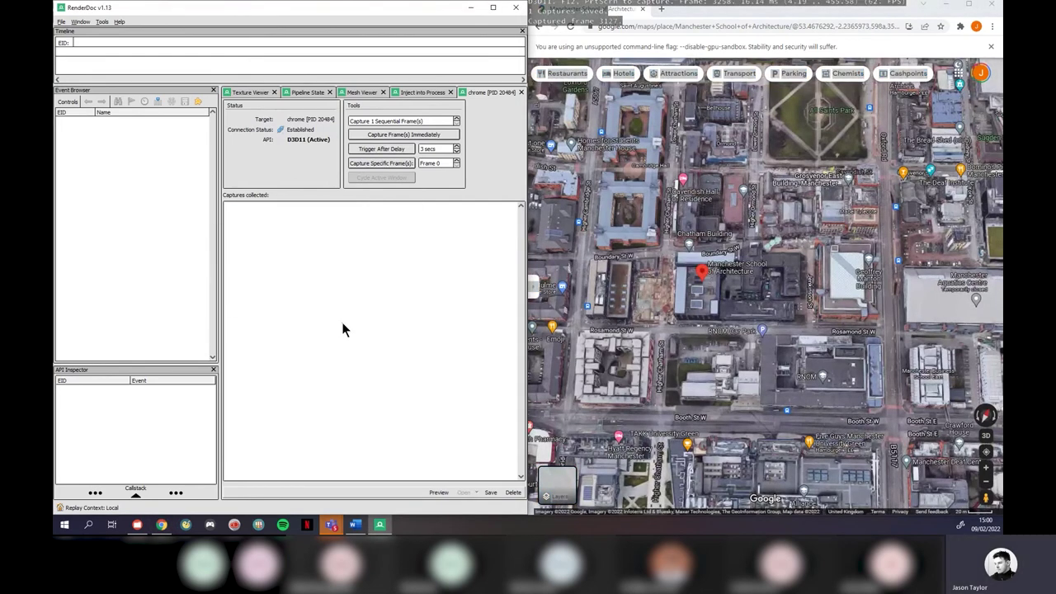
Step: Trigger another capture with the 3-second delay and keep the 3D map moving around Manchester School of Architecture during it
left_click(392, 155)
left_click(757, 312)
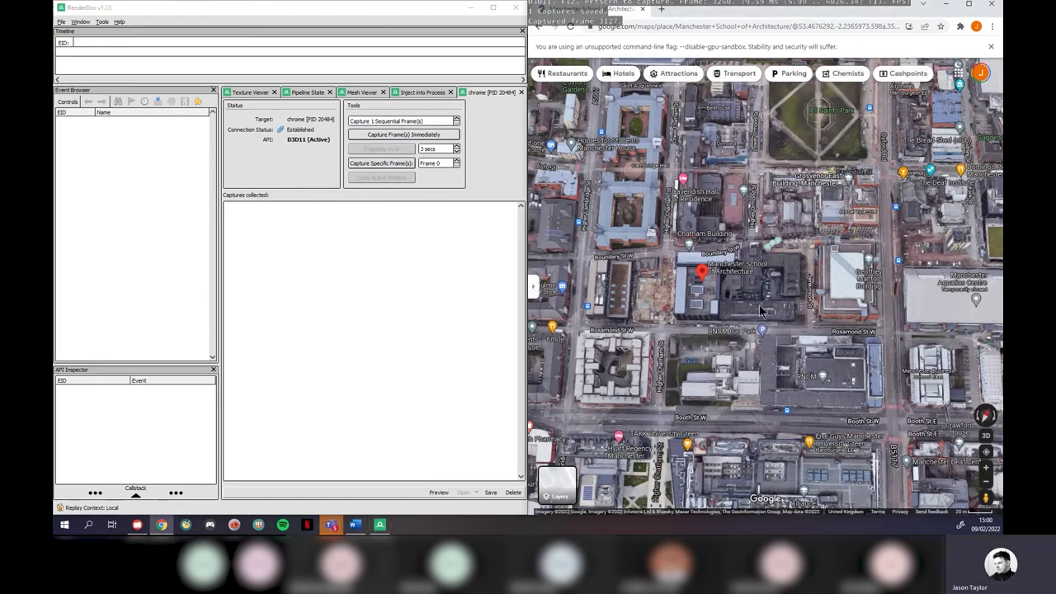
left_click_drag(760, 311, 743, 299)
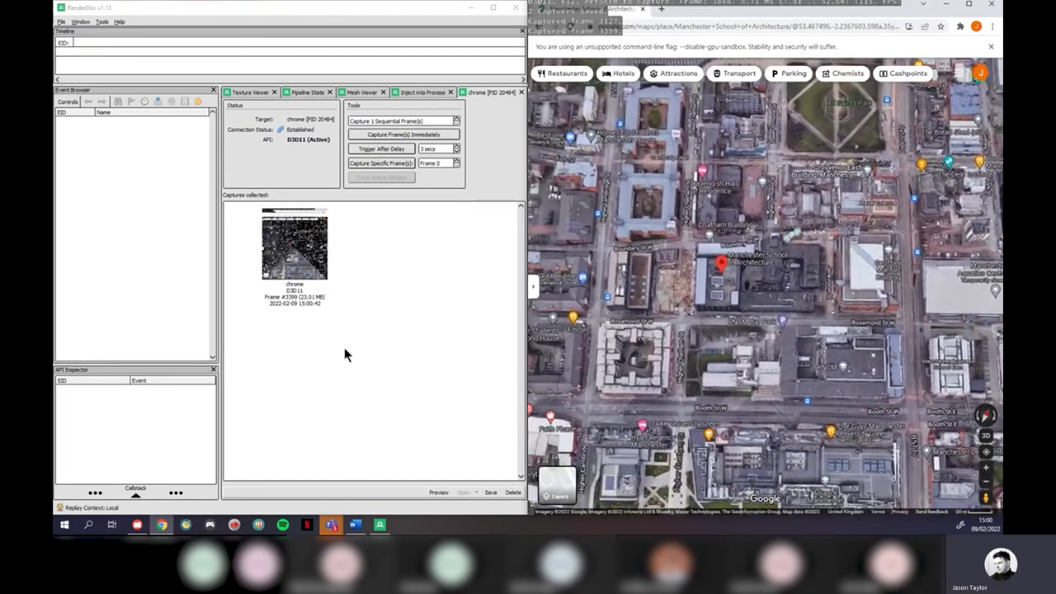
left_click(302, 268)
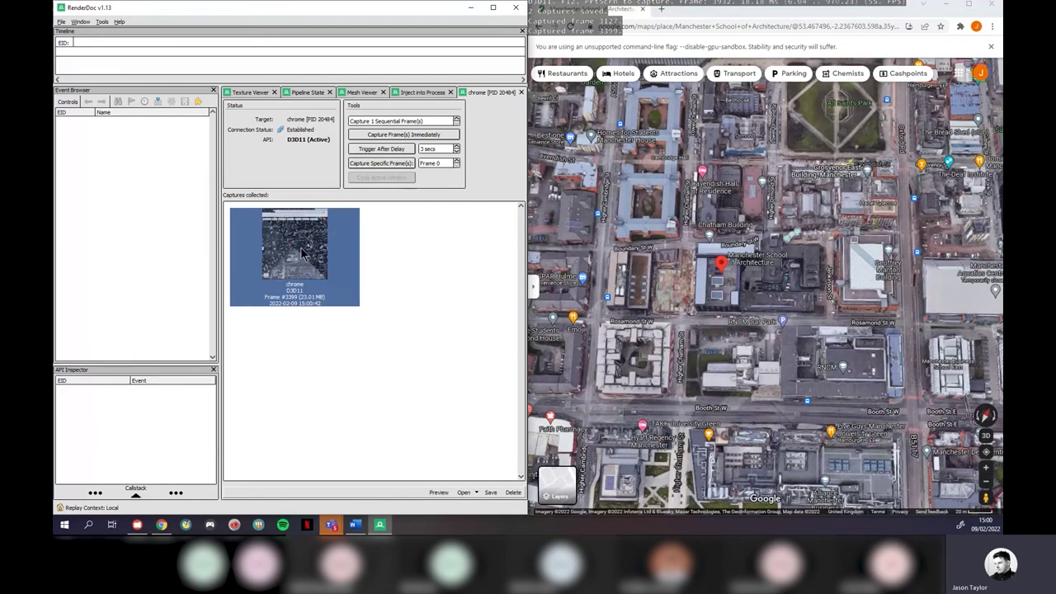
left_click(469, 354)
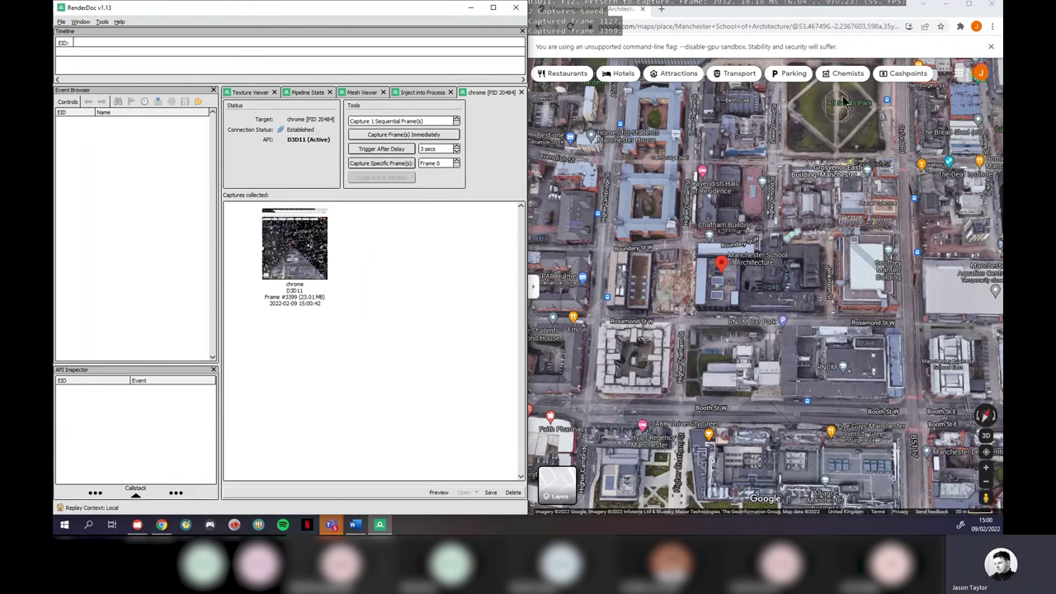
Step: Maximize RenderDoc and load the collected Chrome capture of frame 3399
left_click(394, 150)
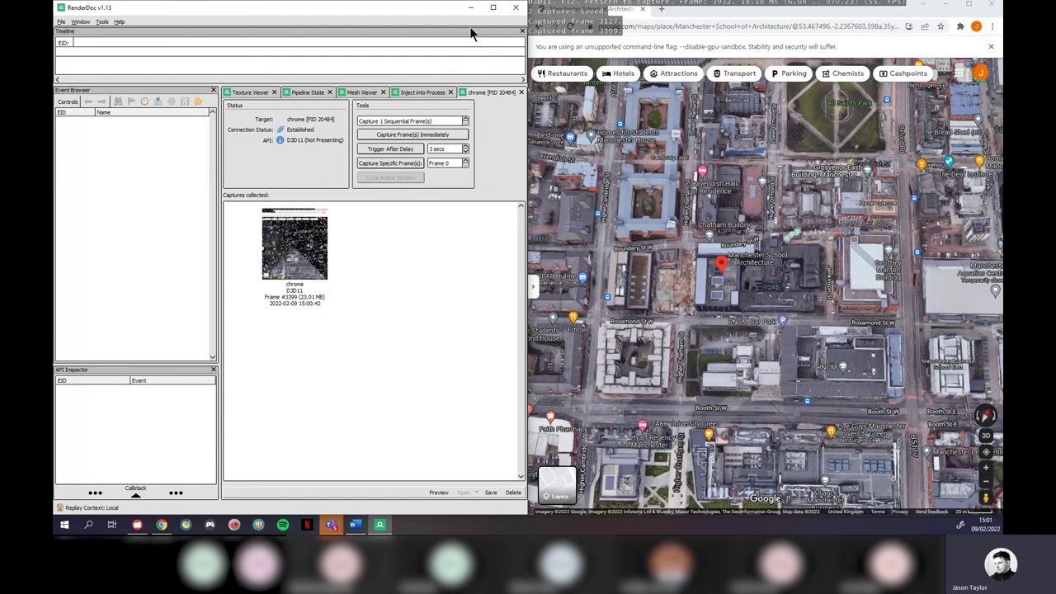
left_click(492, 7)
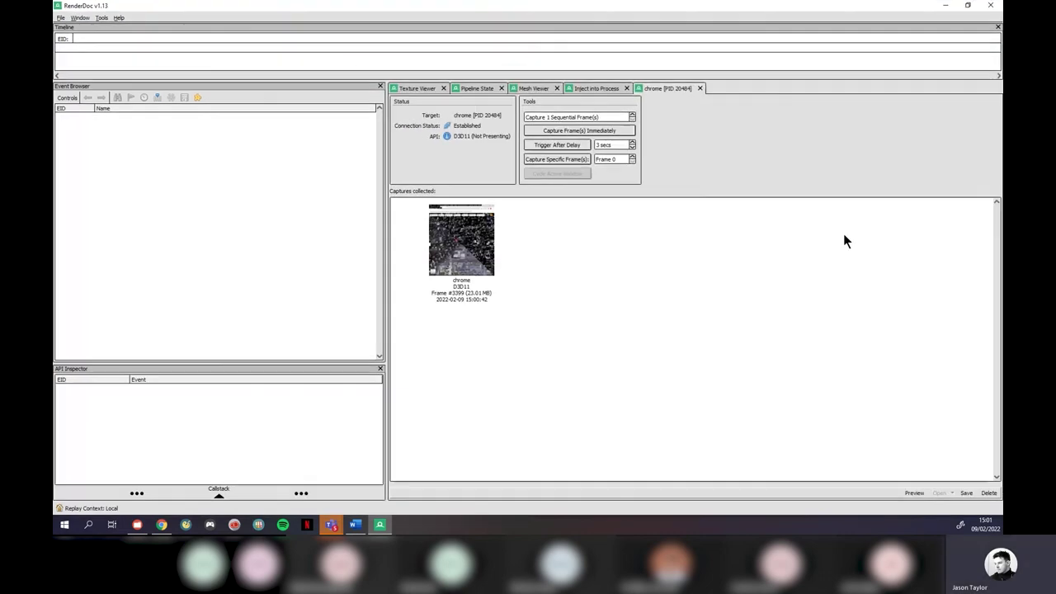
left_click(460, 246)
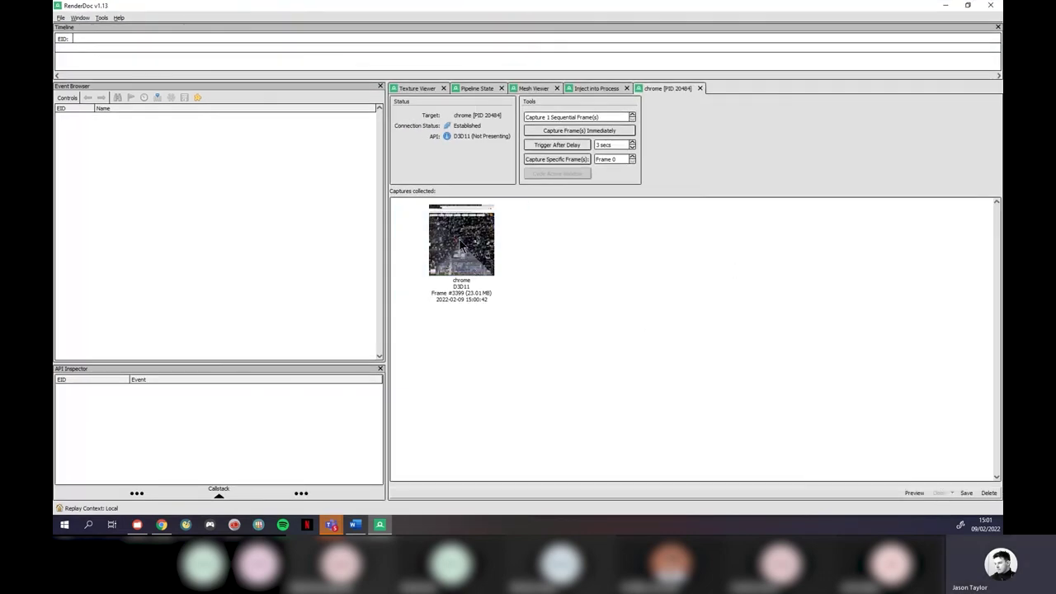
double_click(461, 248)
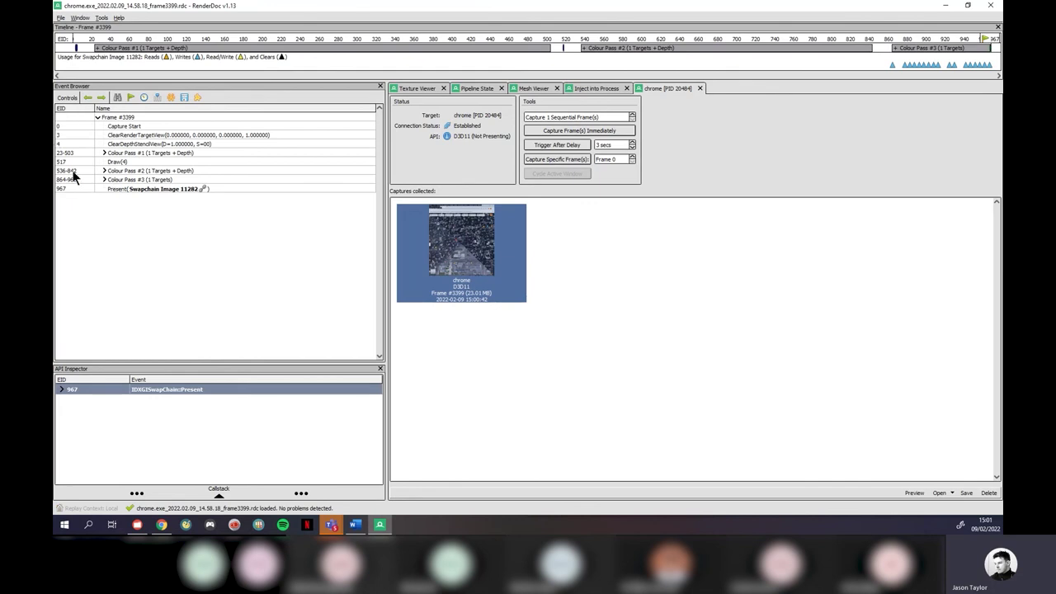
Step: Examine Colour Pass #1, Colour Pass #2 and Colour Pass #3 among the loaded frame's events
left_click(123, 154)
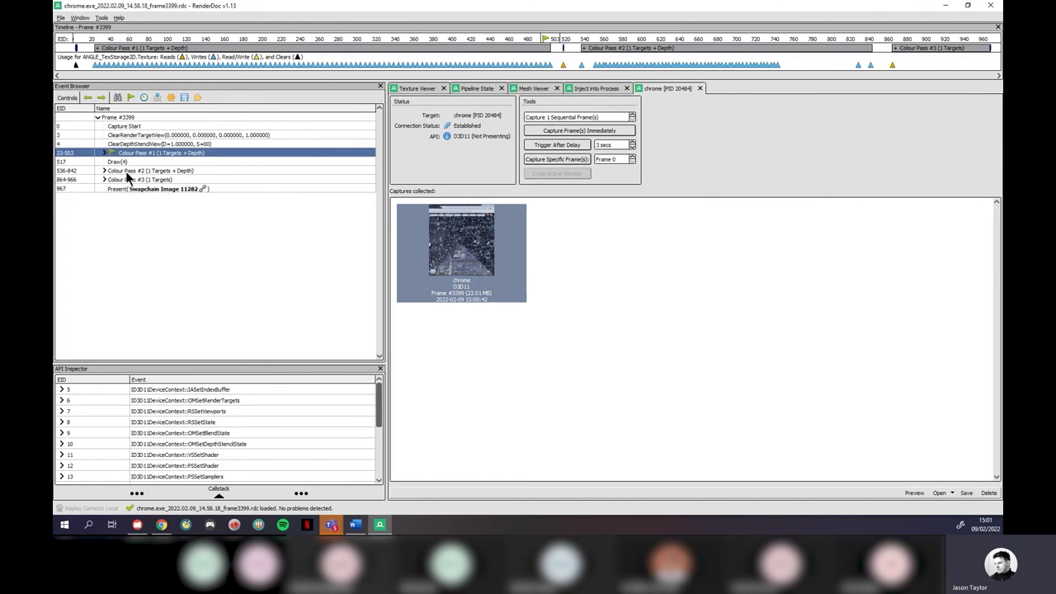
left_click(126, 170)
left_click(127, 180)
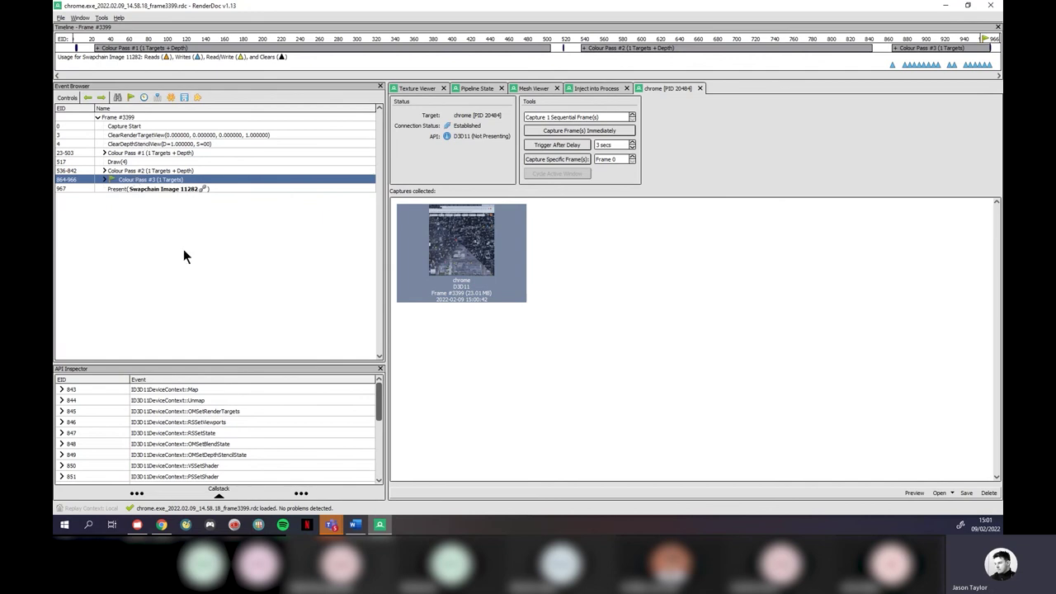
Step: Save the capture as "MSa Test" in the Google Map Version folder inside Ultimate Guide to Site Modelling on the Desktop
left_click(61, 17)
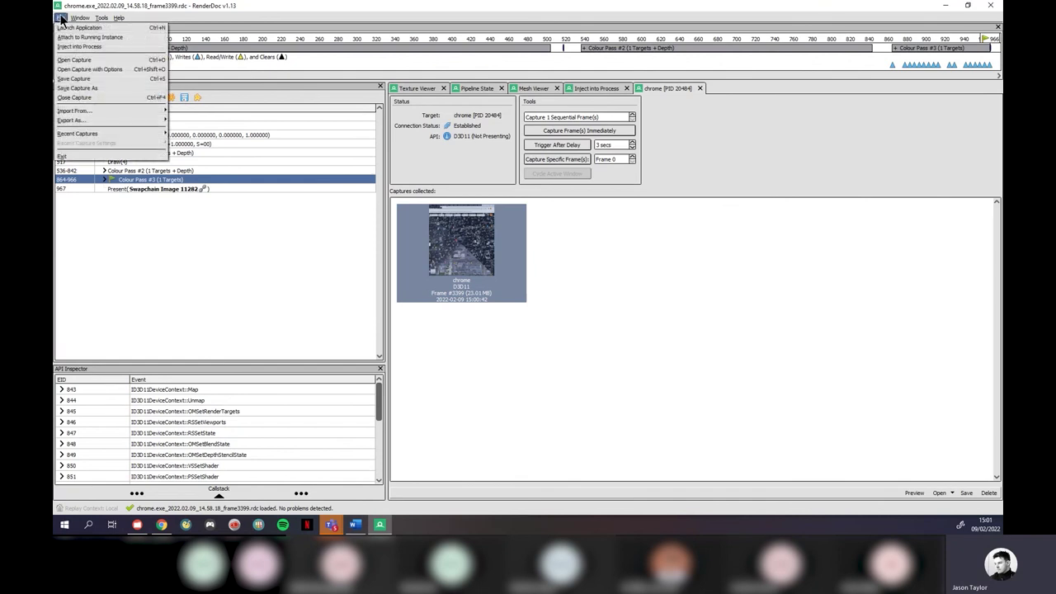
left_click(106, 89)
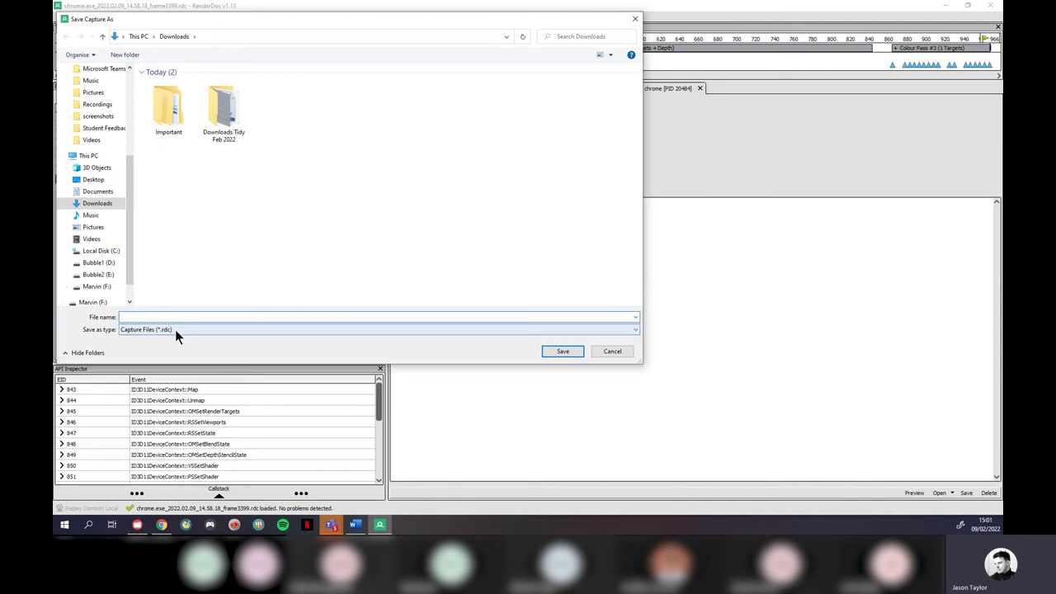
left_click(92, 179)
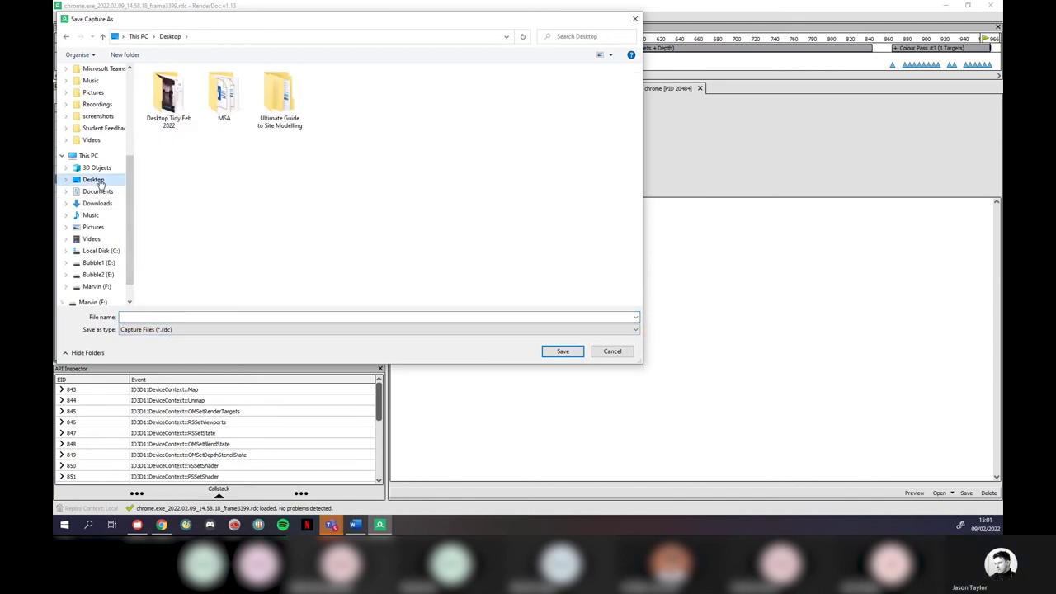
double_click(266, 96)
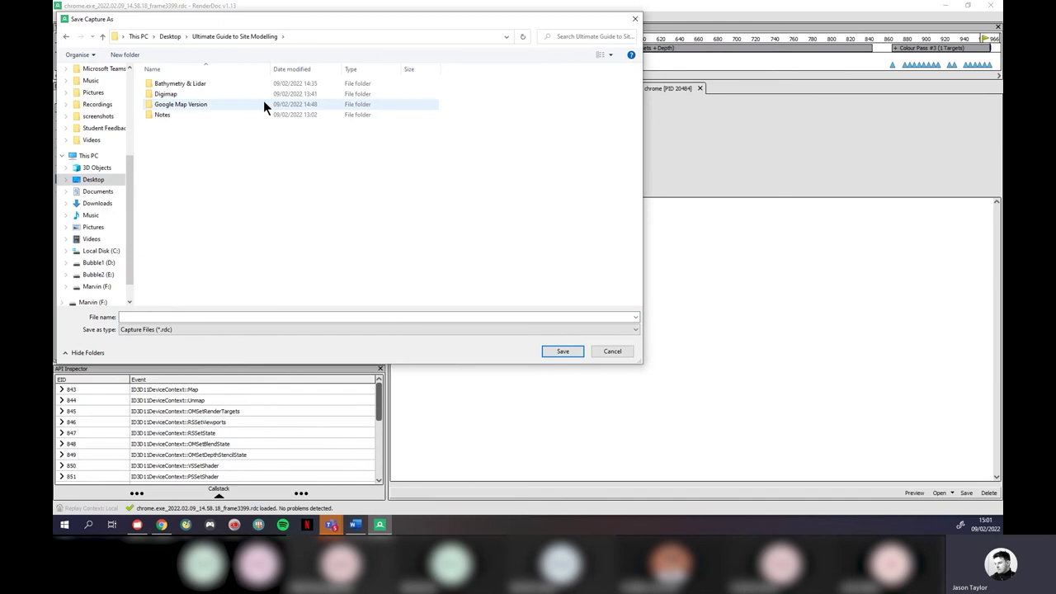
double_click(209, 104)
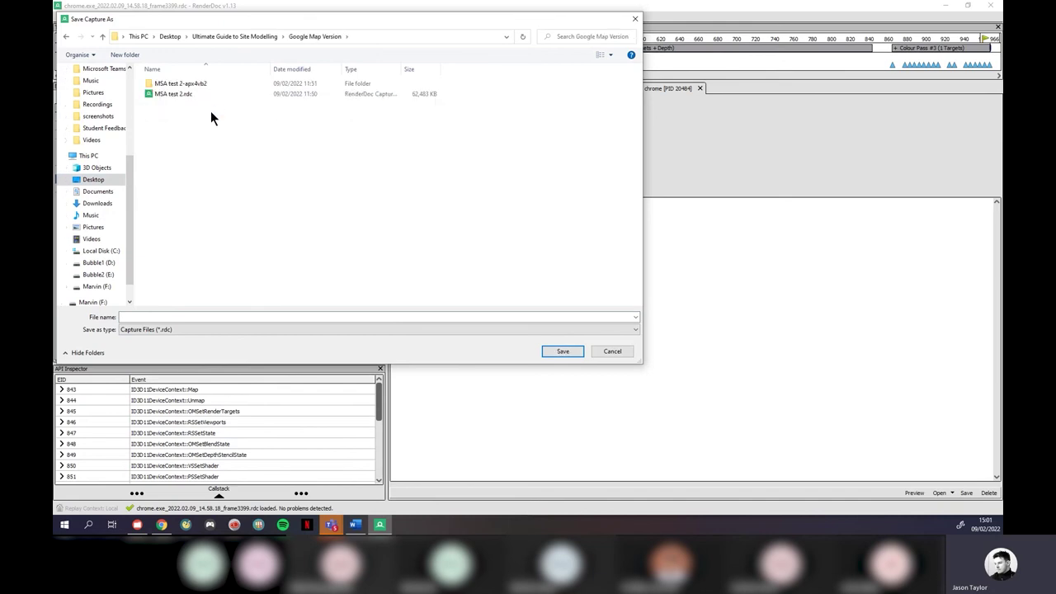
left_click(177, 316)
type("MSa Test")
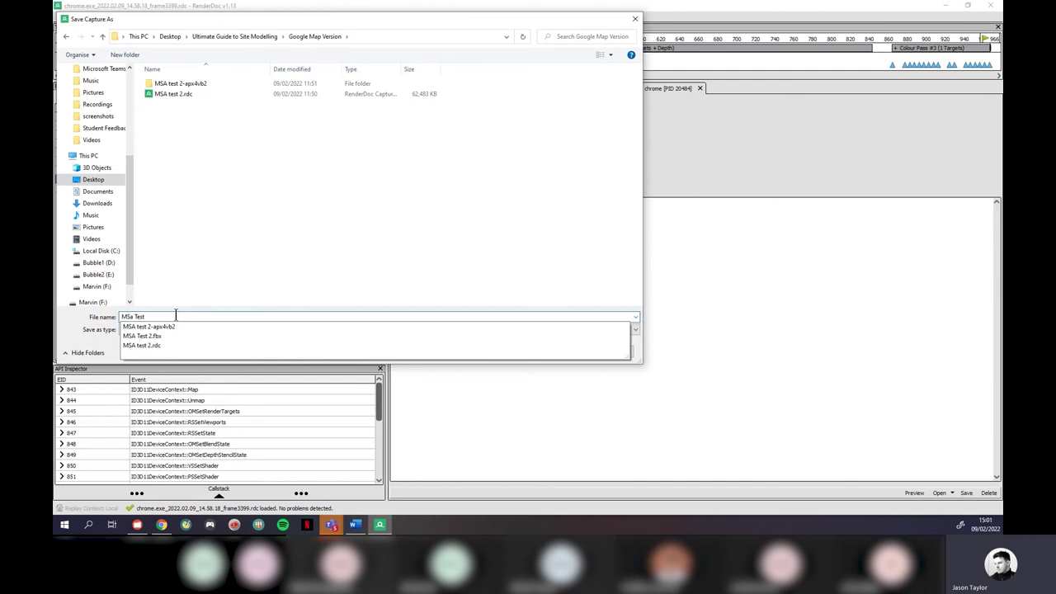
left_click(204, 286)
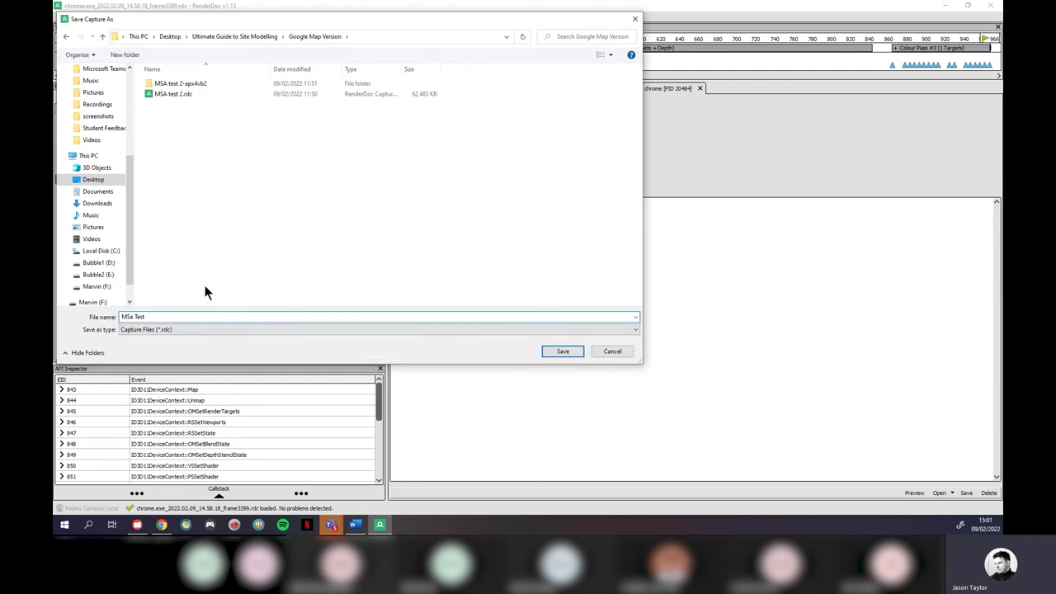
left_click(559, 352)
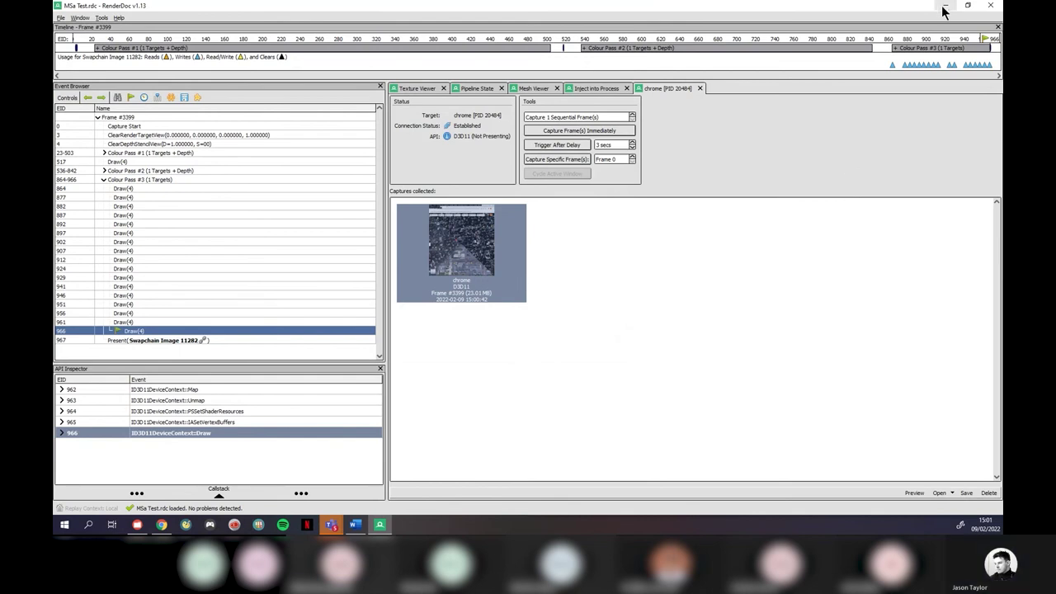
Step: Close RenderDoc without saving the collected capture again, and switch to Blender's default scene with the cube deselected
left_click(990, 5)
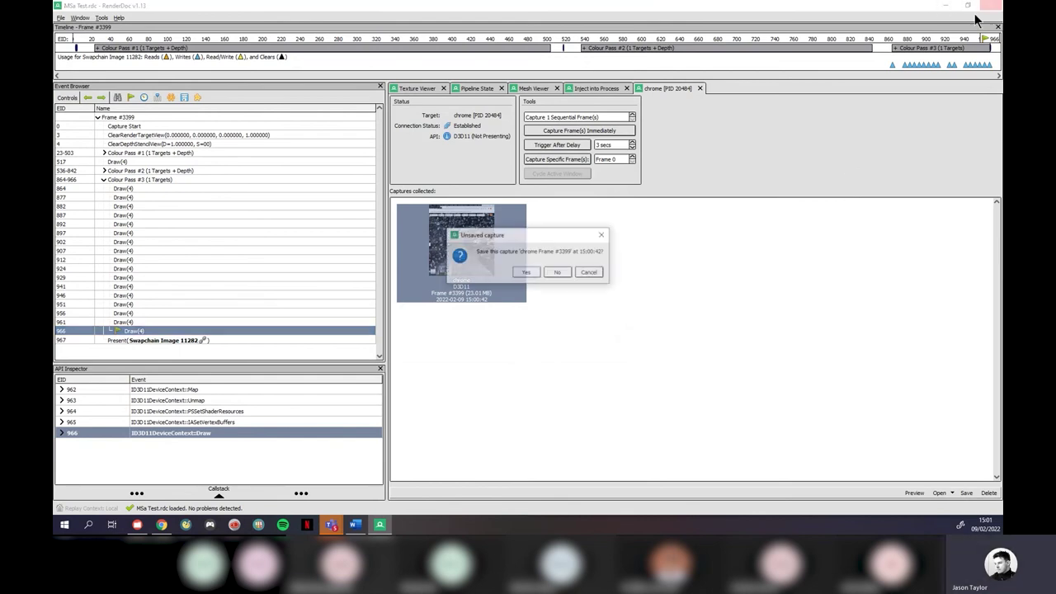
left_click(557, 273)
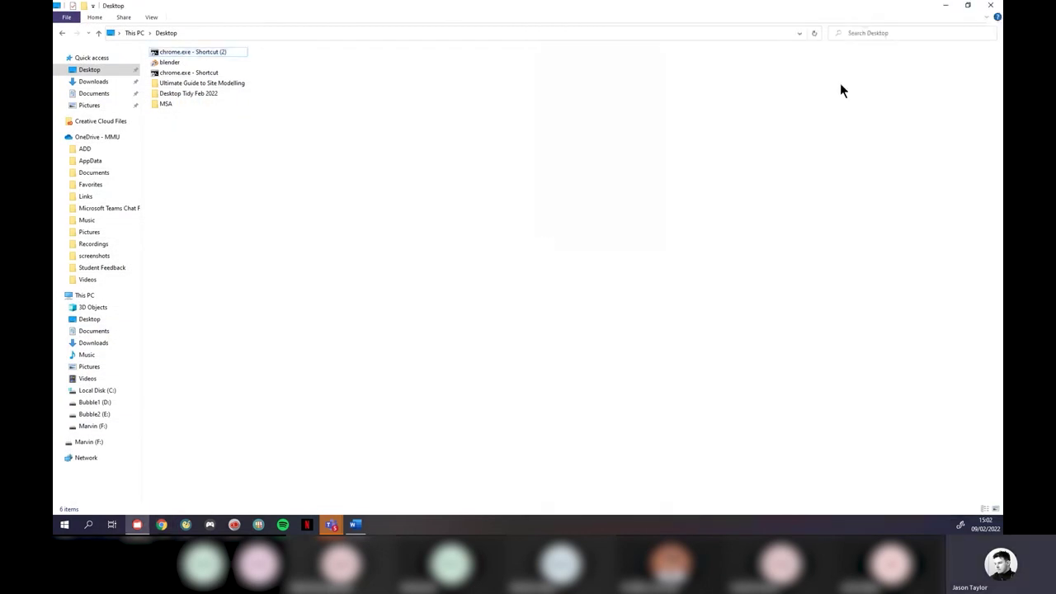
left_click(996, 5)
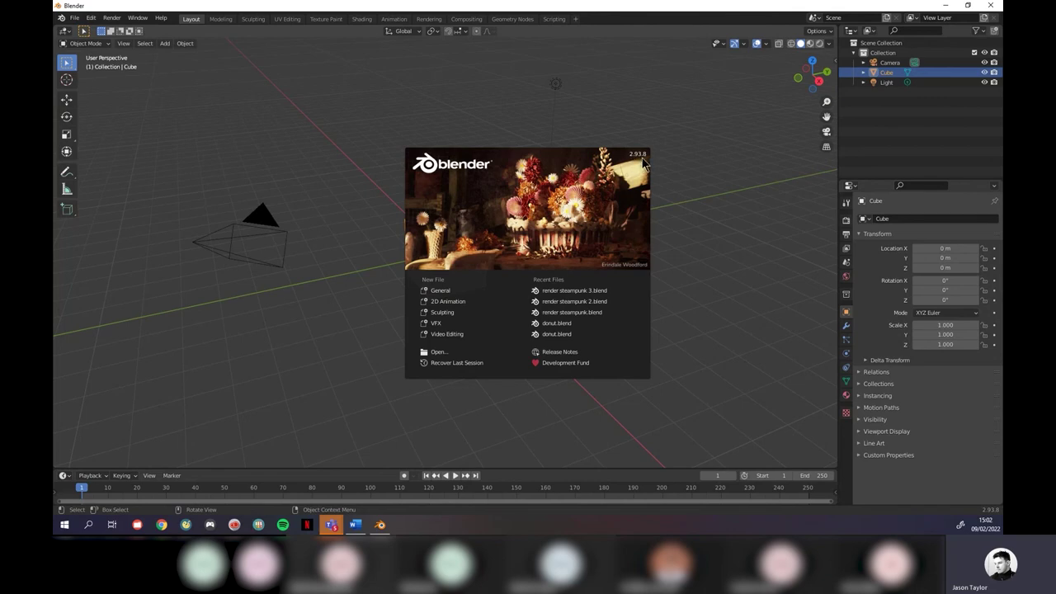
left_click(685, 171)
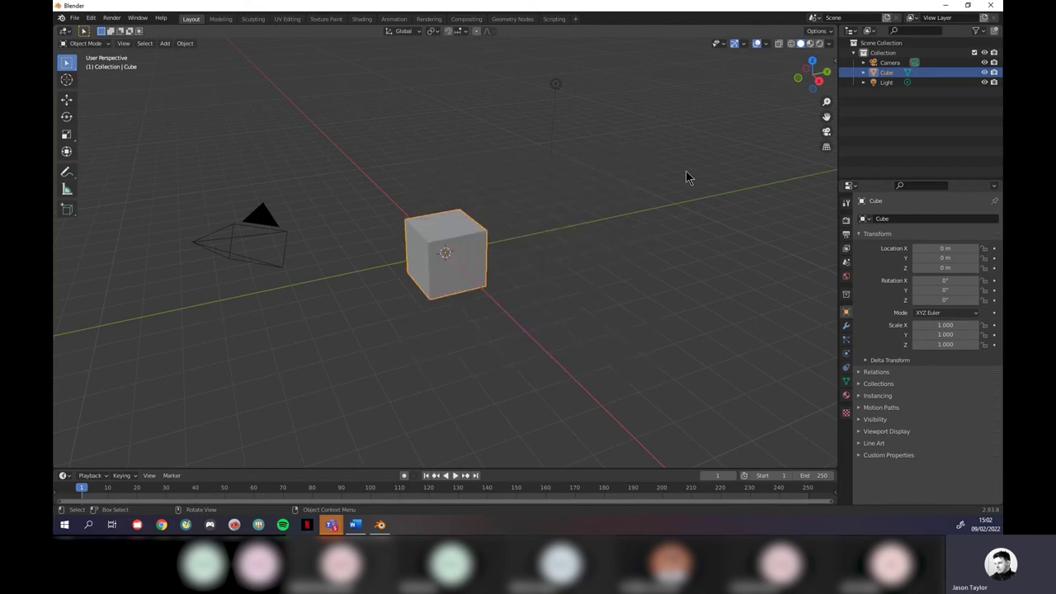
left_click(592, 201)
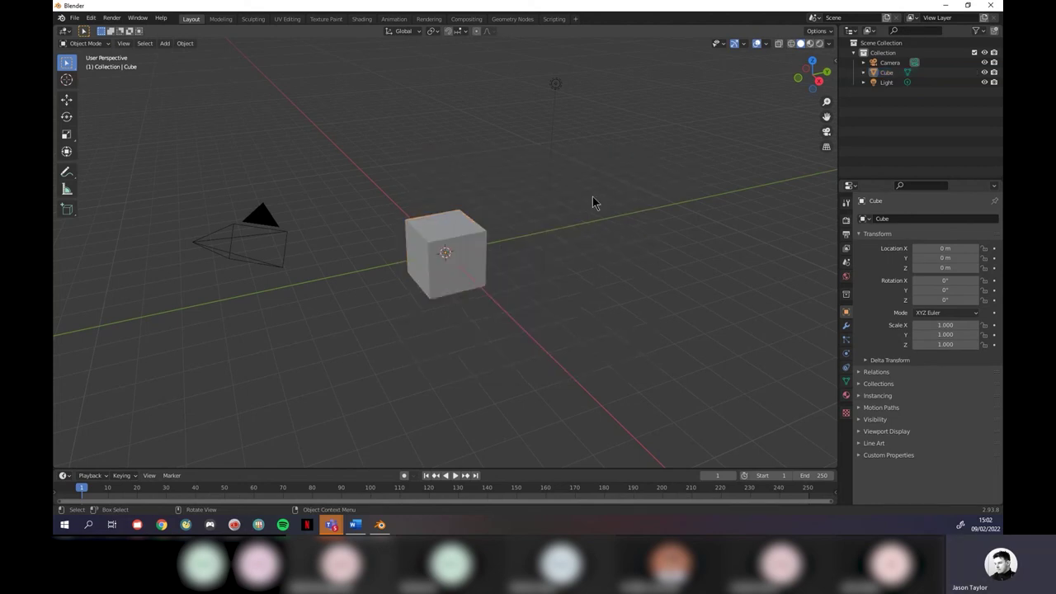
left_click(91, 18)
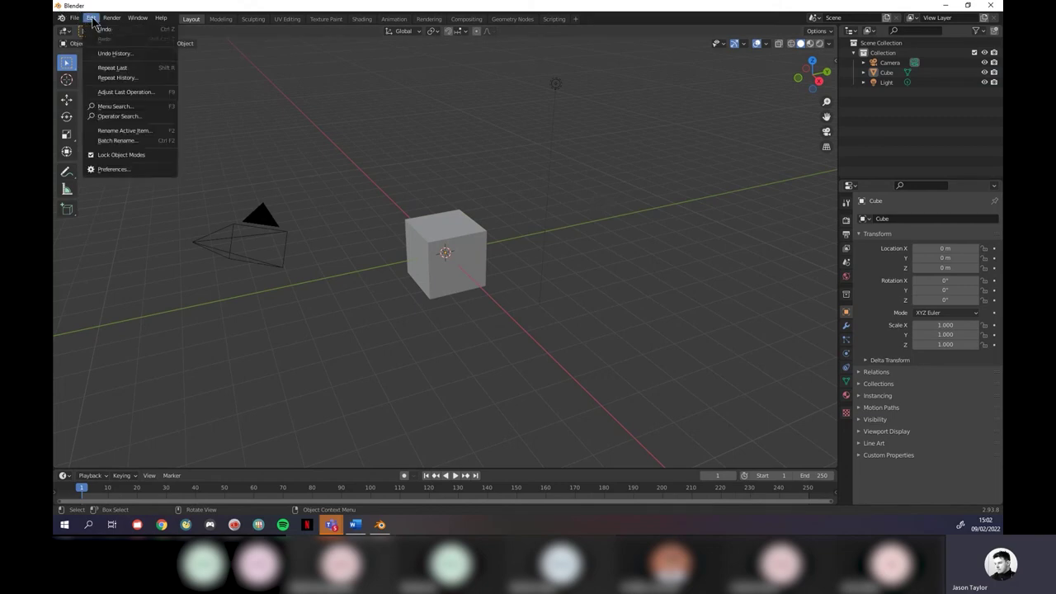
left_click(118, 171)
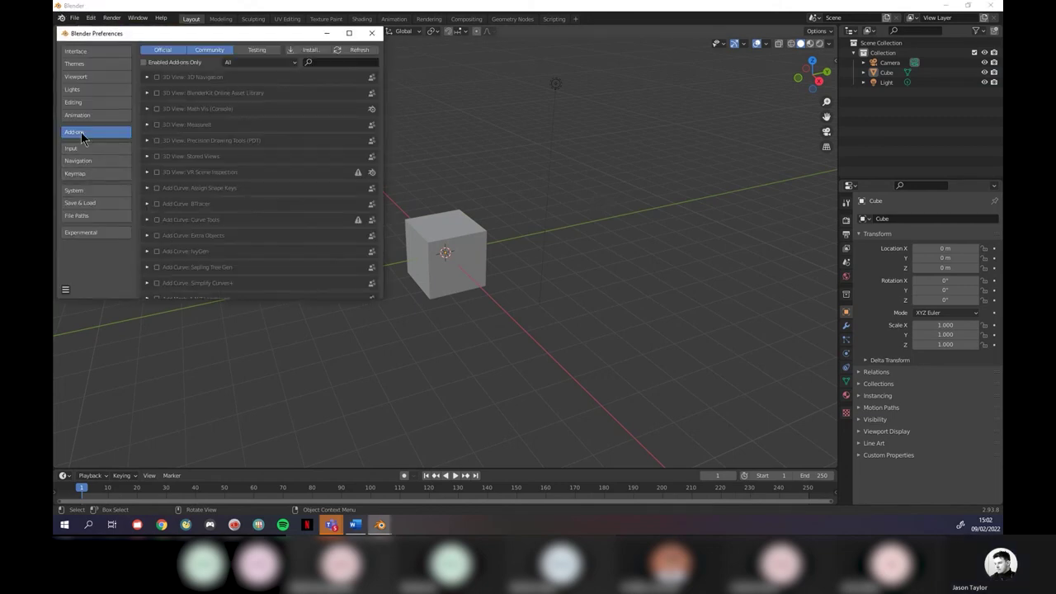
left_click(306, 52)
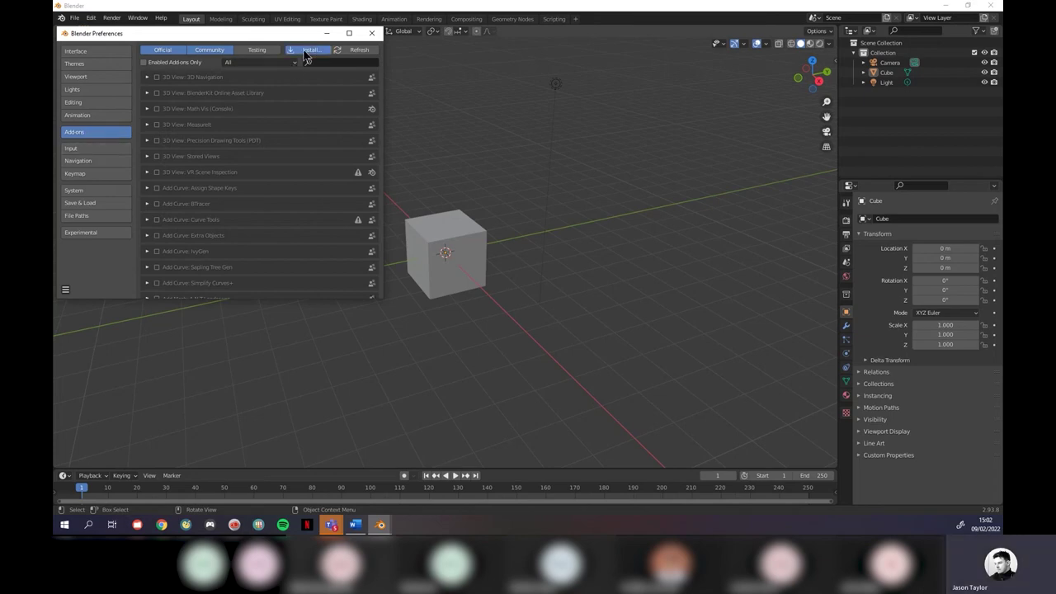
left_click(105, 142)
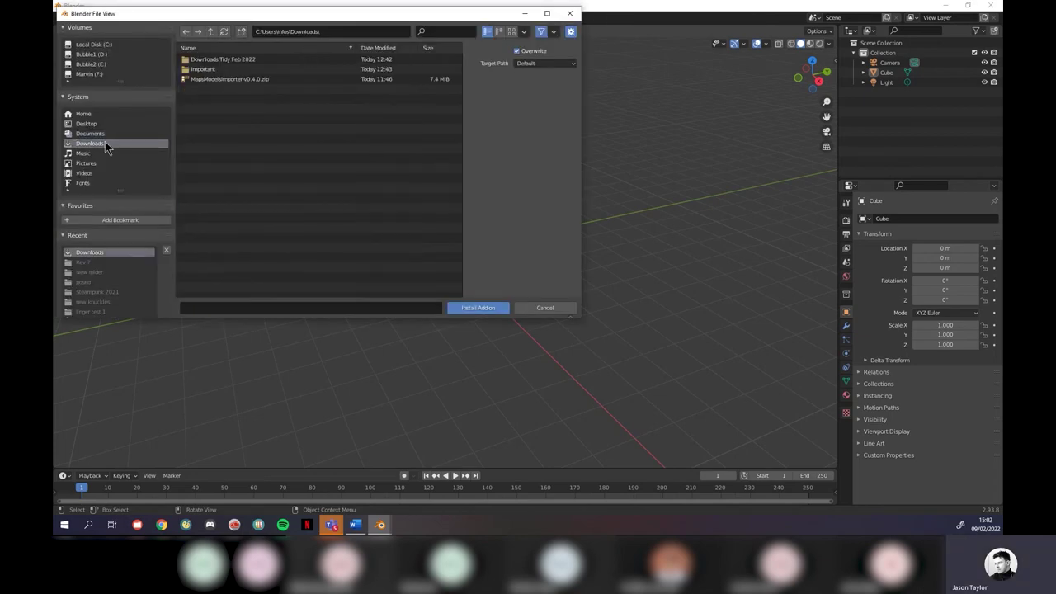
left_click(218, 83)
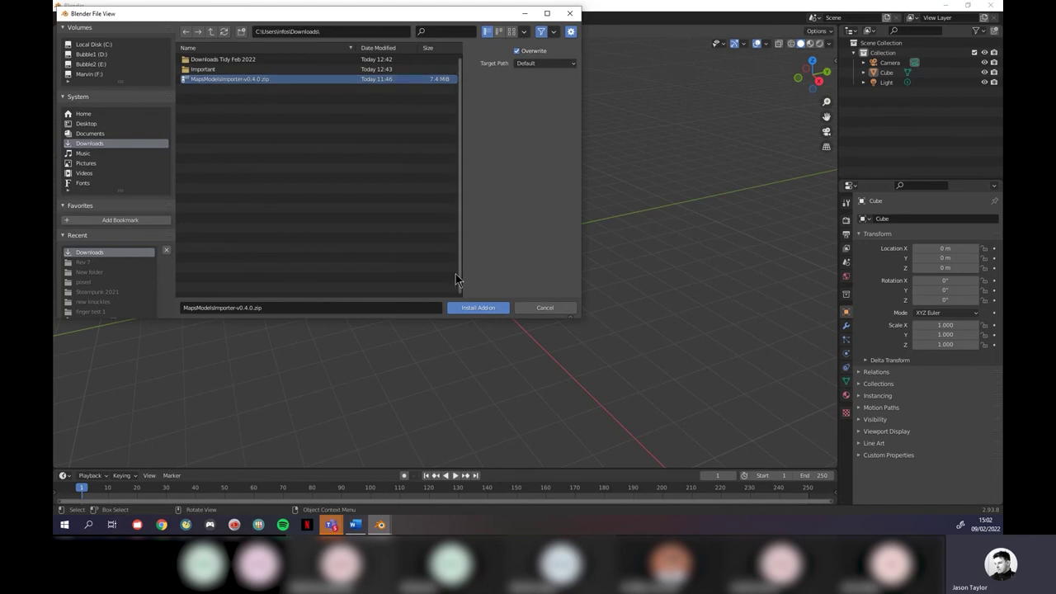
left_click(476, 306)
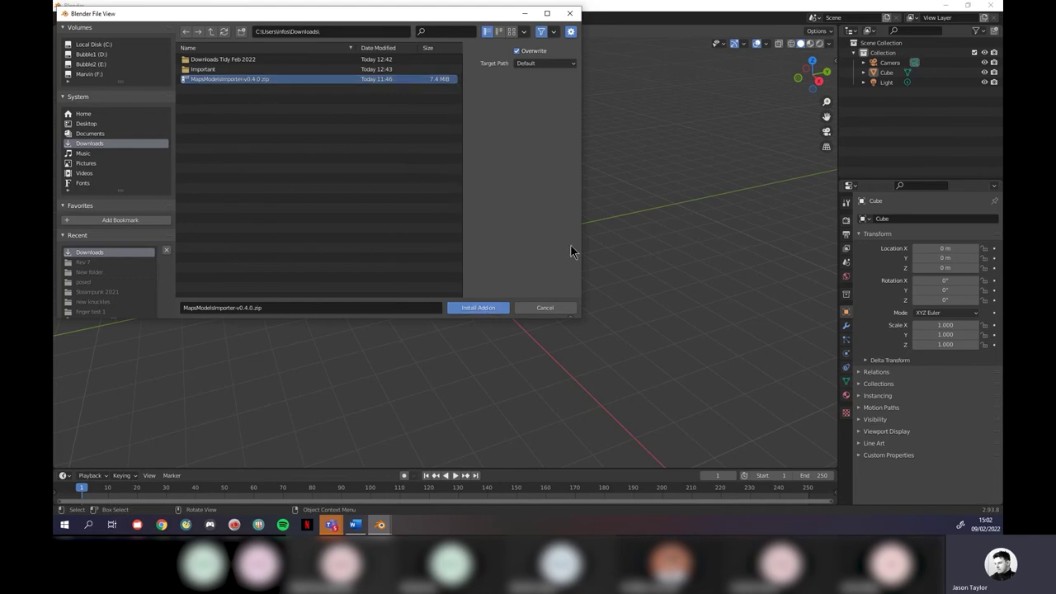
left_click(544, 309)
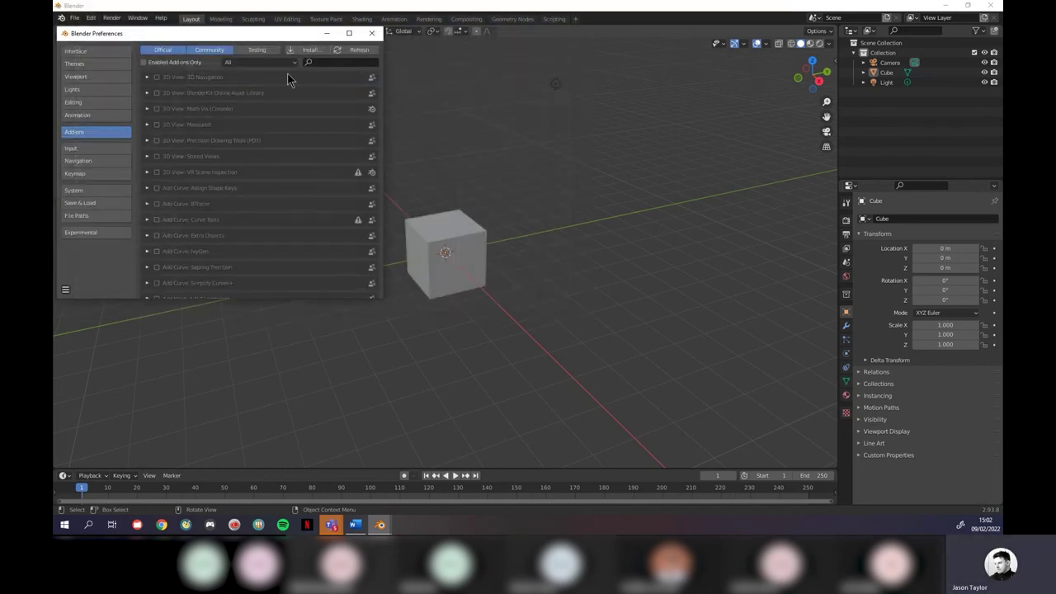
left_click(372, 33)
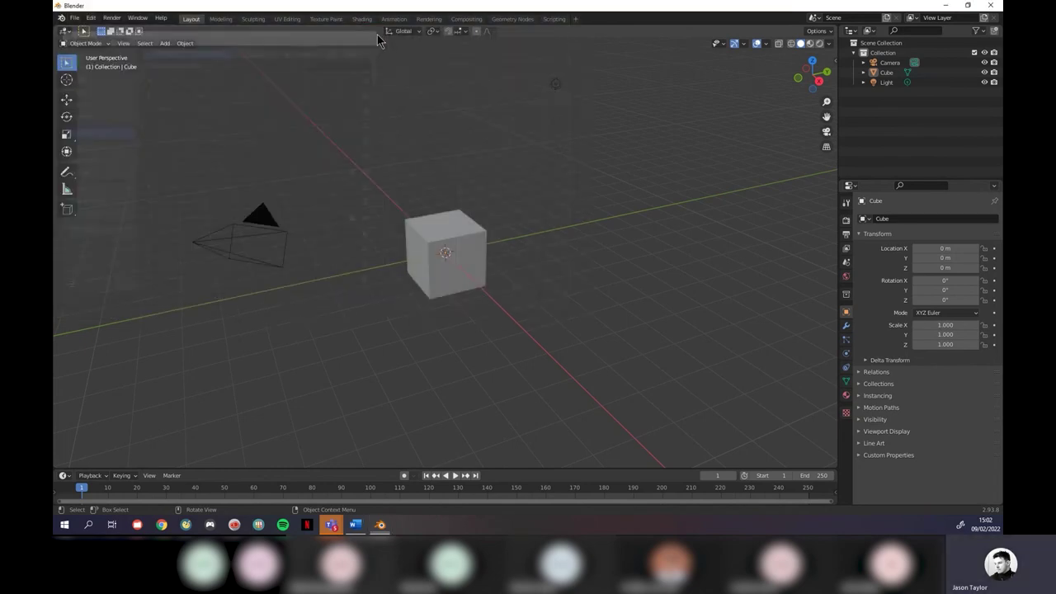
Step: Import the Google Maps capture "MSA test 2.rdc" from the Google Map Version folder inside Ultimate Guide to Site Modelling on the Desktop
left_click(73, 18)
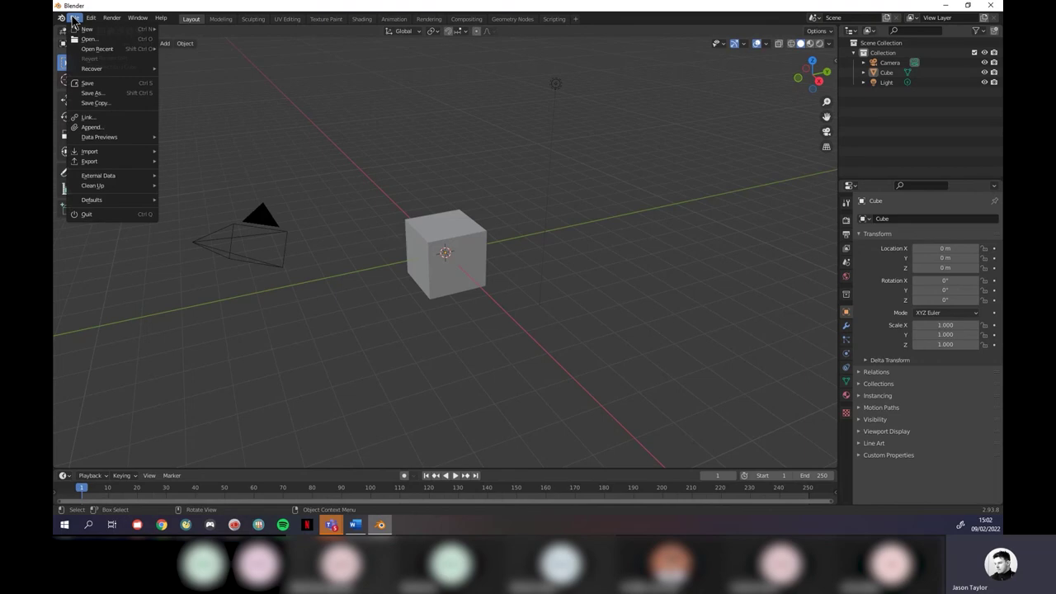
mouse_move(75, 30)
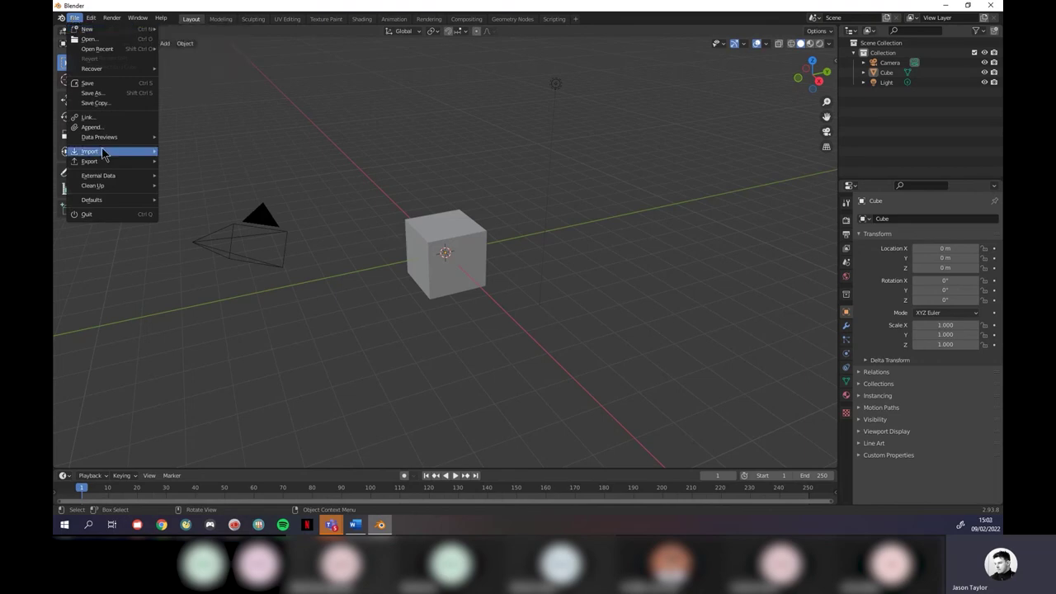
mouse_move(105, 151)
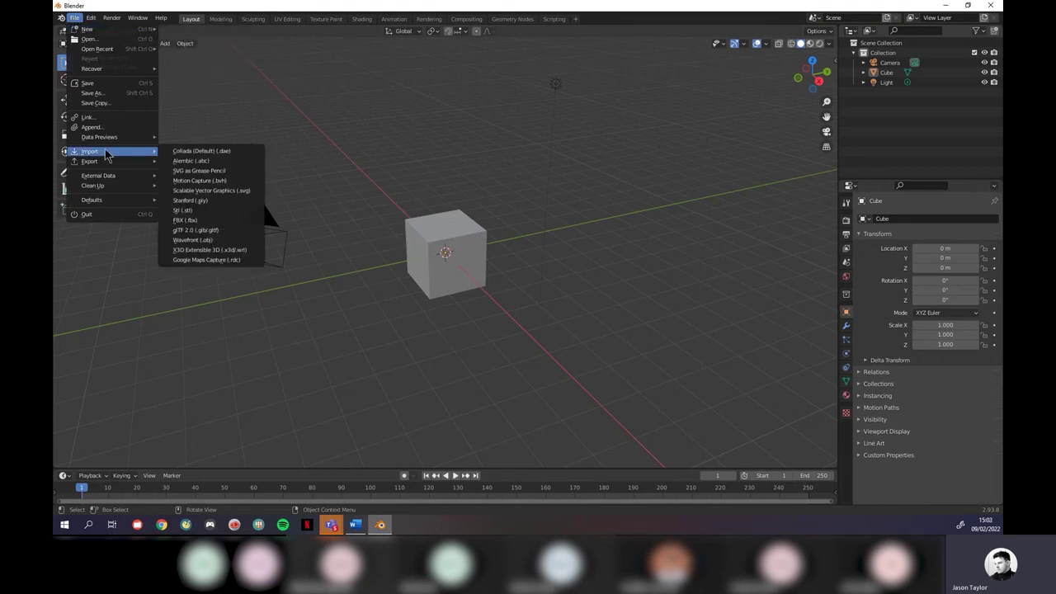
left_click(216, 260)
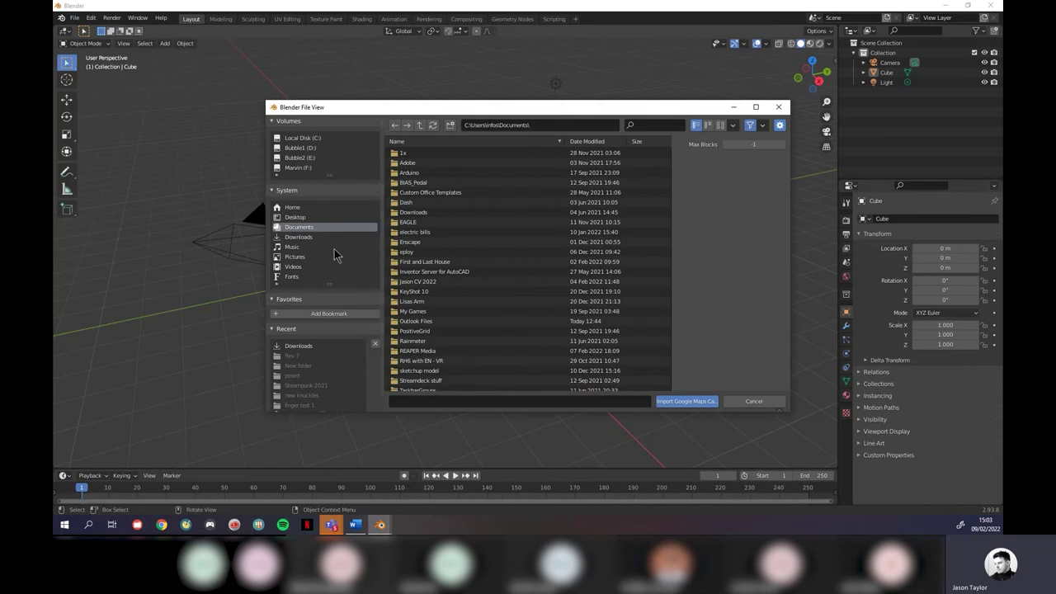
left_click(297, 219)
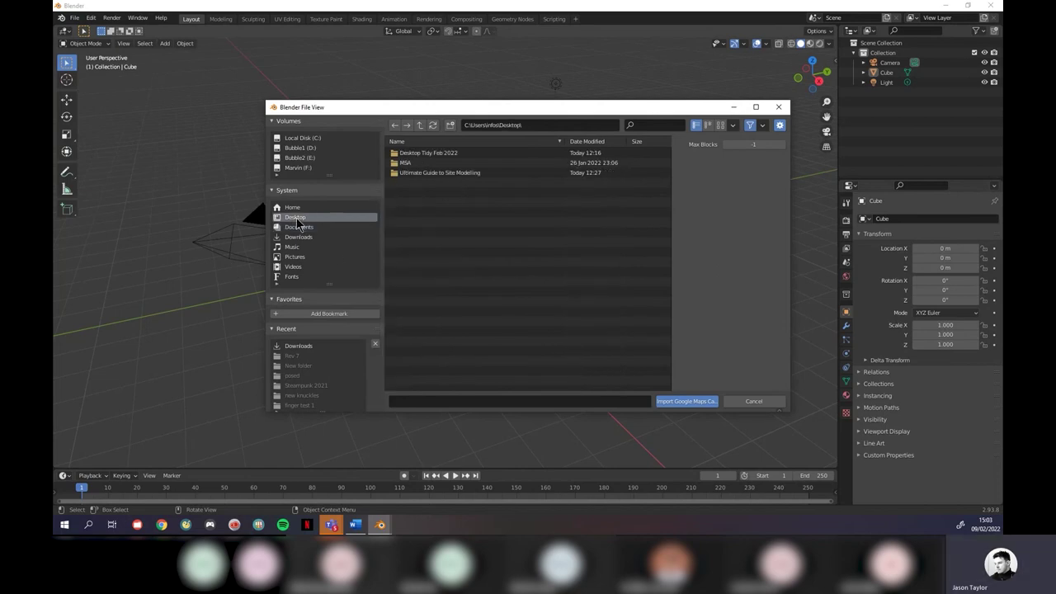
double_click(438, 173)
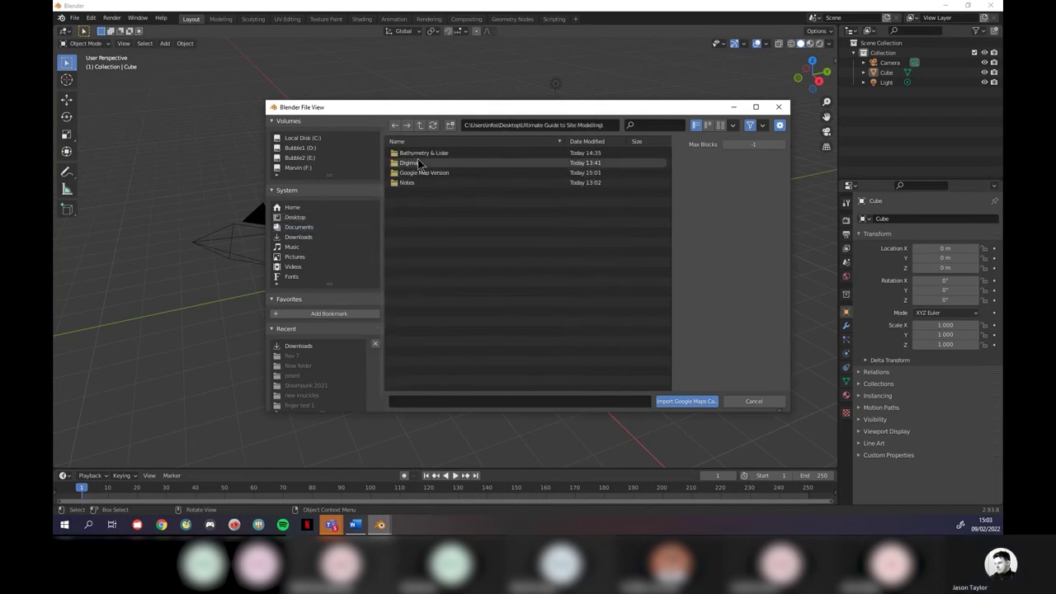
double_click(421, 174)
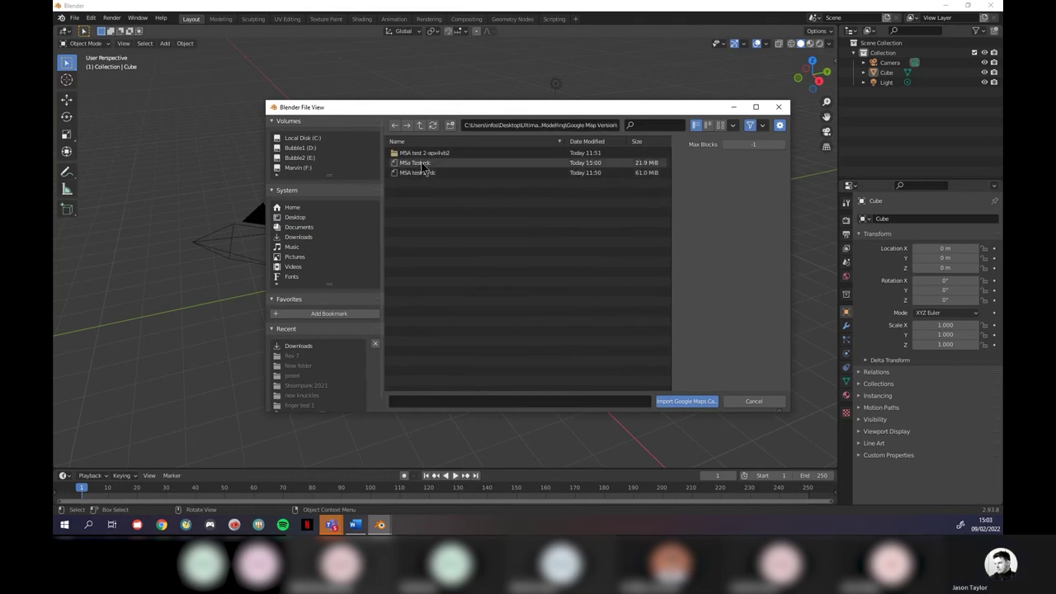
left_click(424, 172)
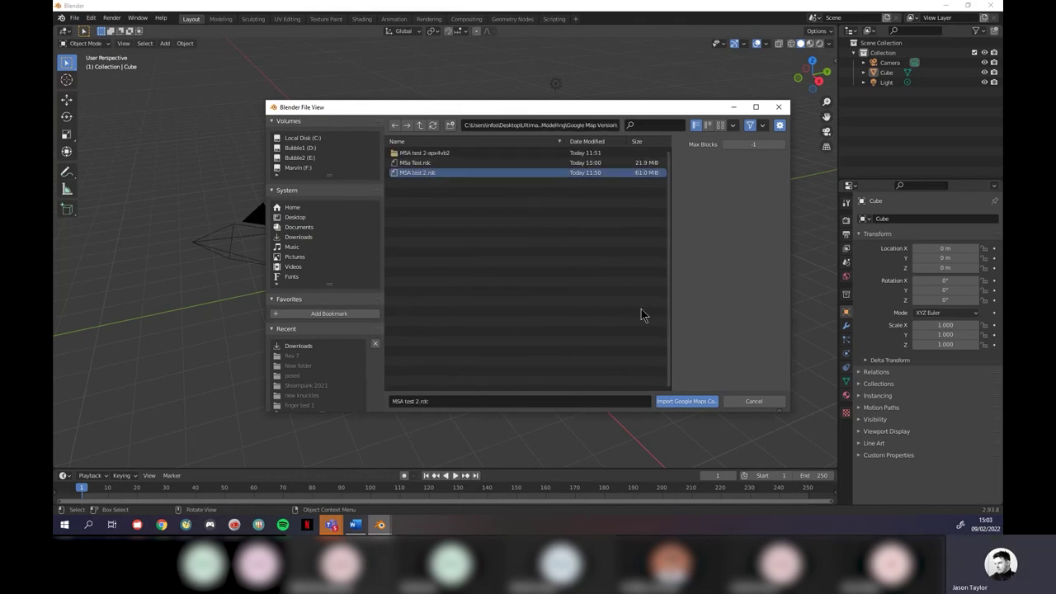
left_click(691, 402)
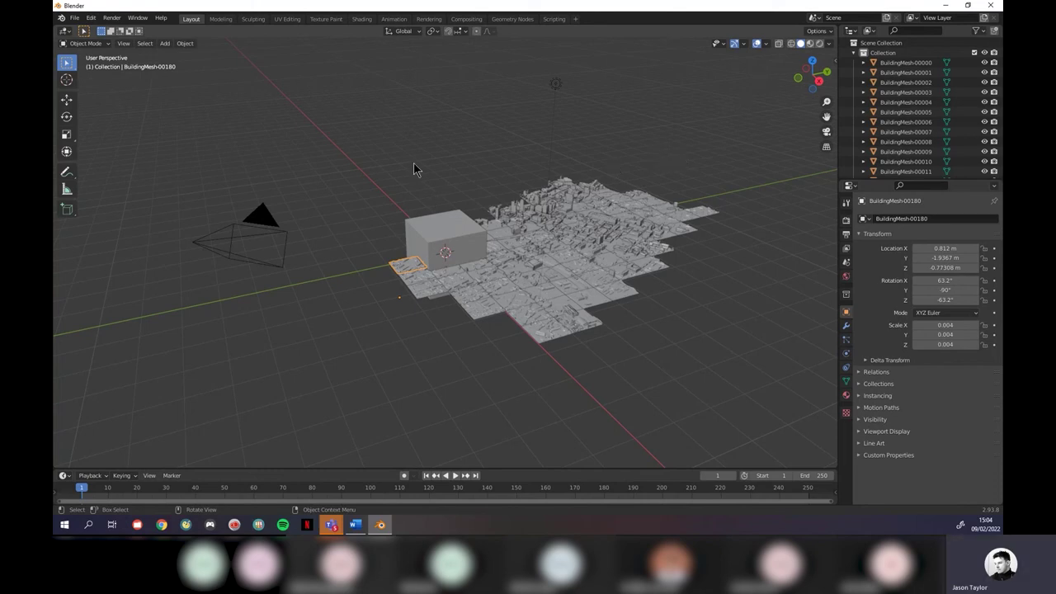
Step: Delete the default cube that overlaps the imported city model
left_click(419, 228)
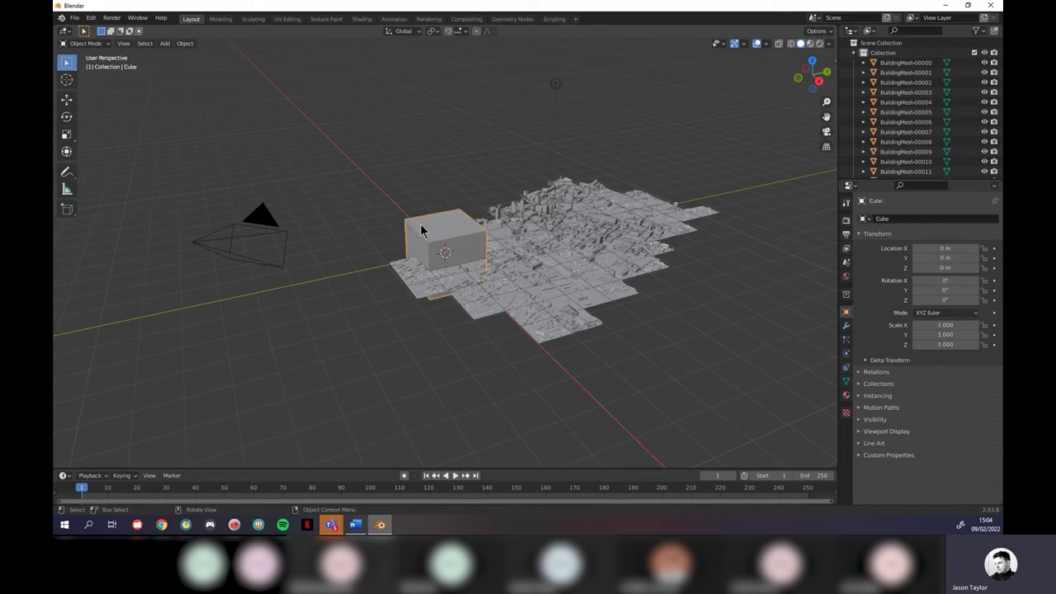
scroll(440, 266, "up", 3)
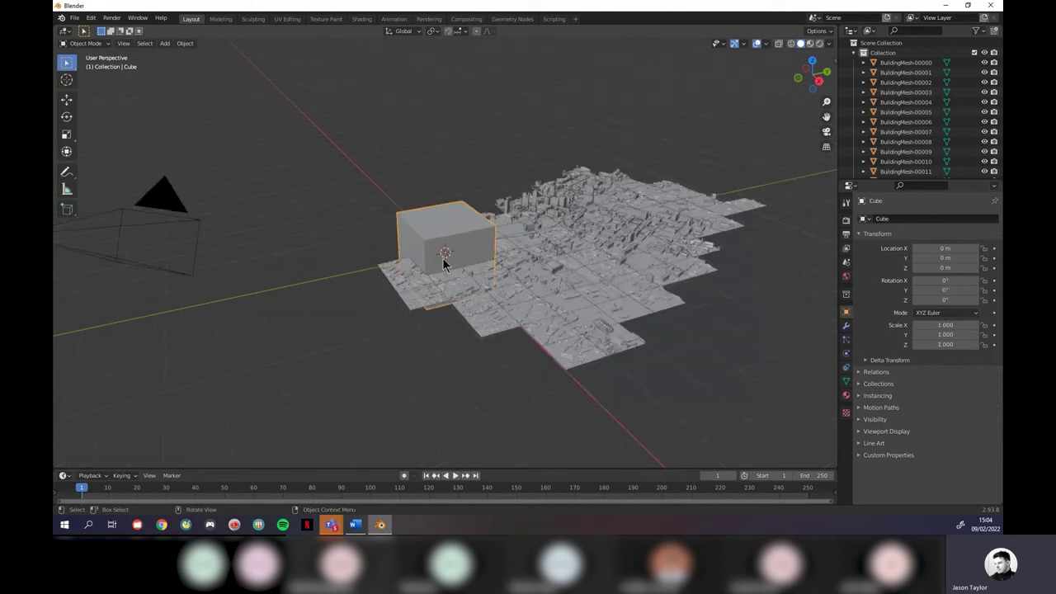
key("Delete")
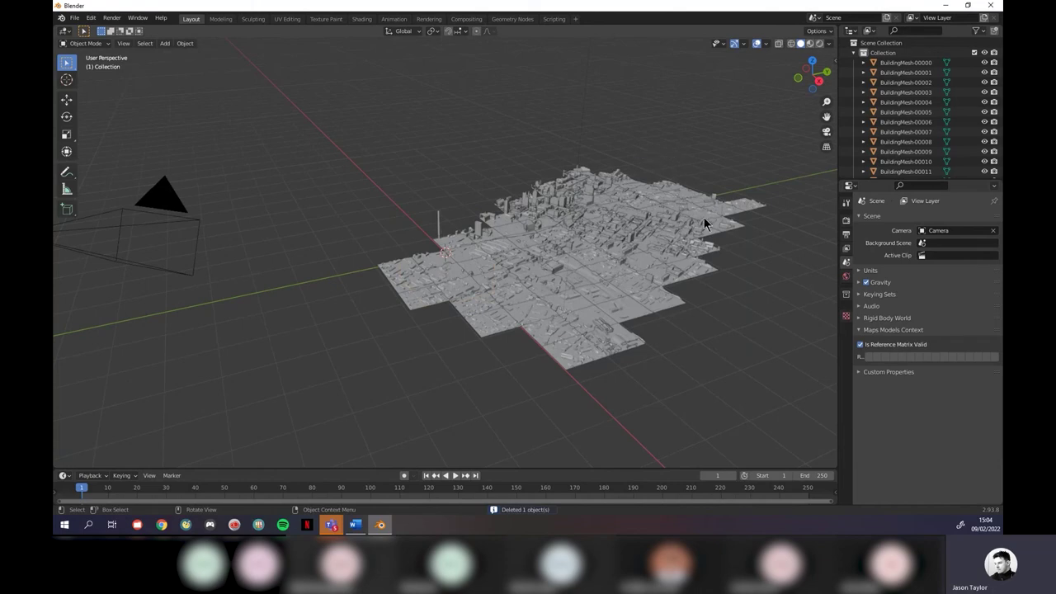
Step: Switch the viewport shading to Rendered to display the city model's textures
scroll(703, 219, "up", 1)
mouse_move(470, 144)
middle_mouse_down()
mouse_move(485, 154)
mouse_move(707, 123)
mouse_move(807, 51)
middle_mouse_up()
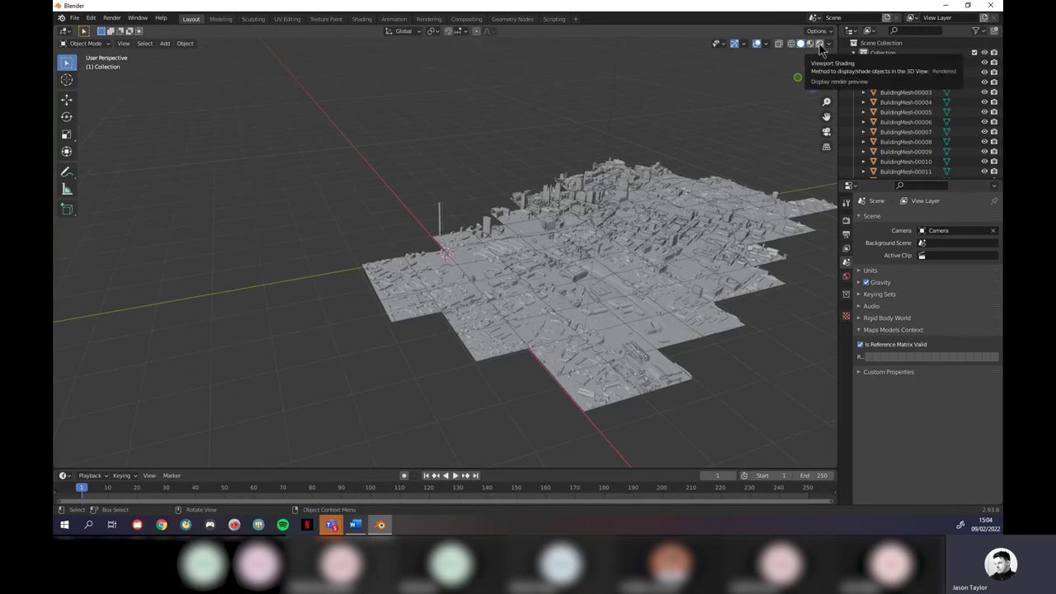
left_click(819, 45)
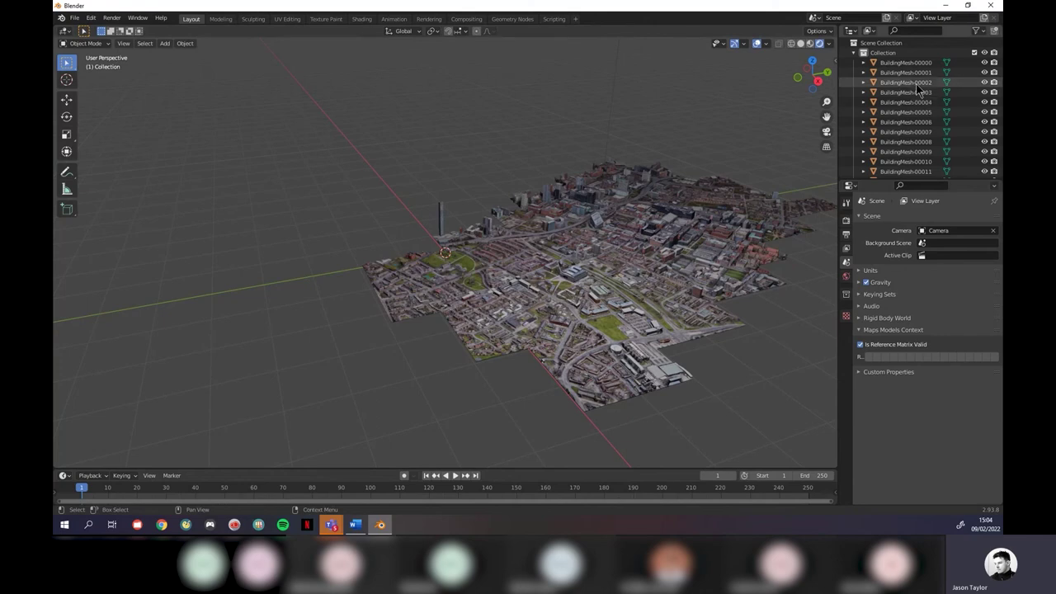
Step: Select the Collection and start an FBX export into the Google Map Version folder inside Ultimate Guide to Site Modelling on the Desktop
left_click(881, 54)
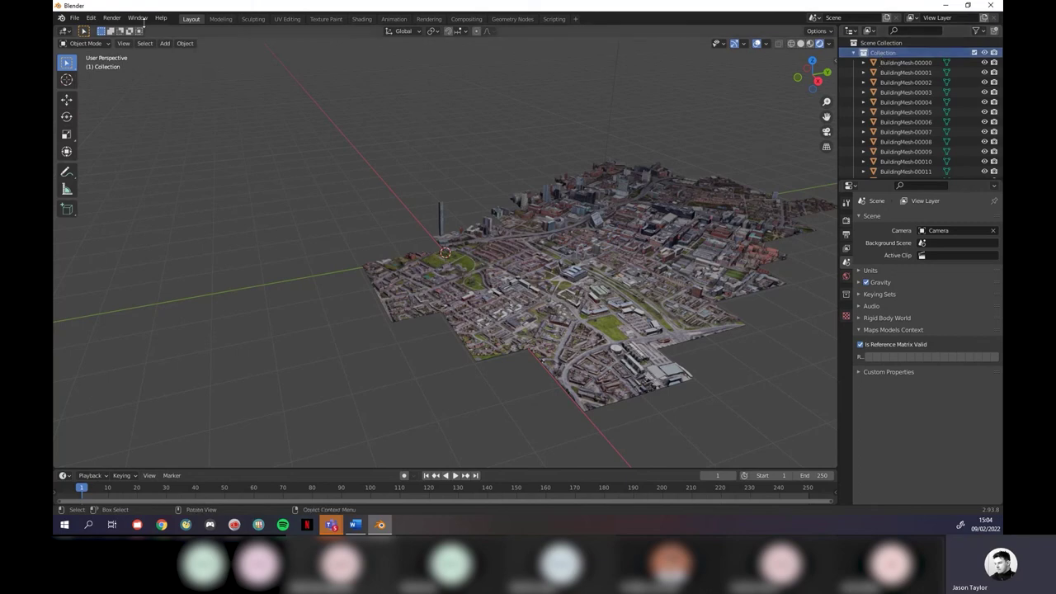
left_click(73, 18)
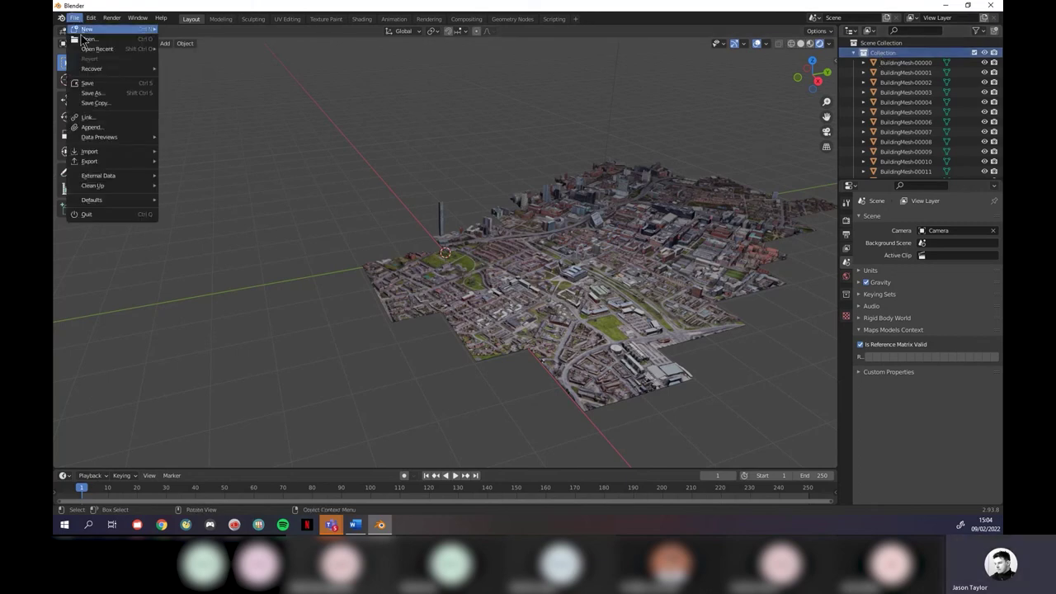
mouse_move(130, 162)
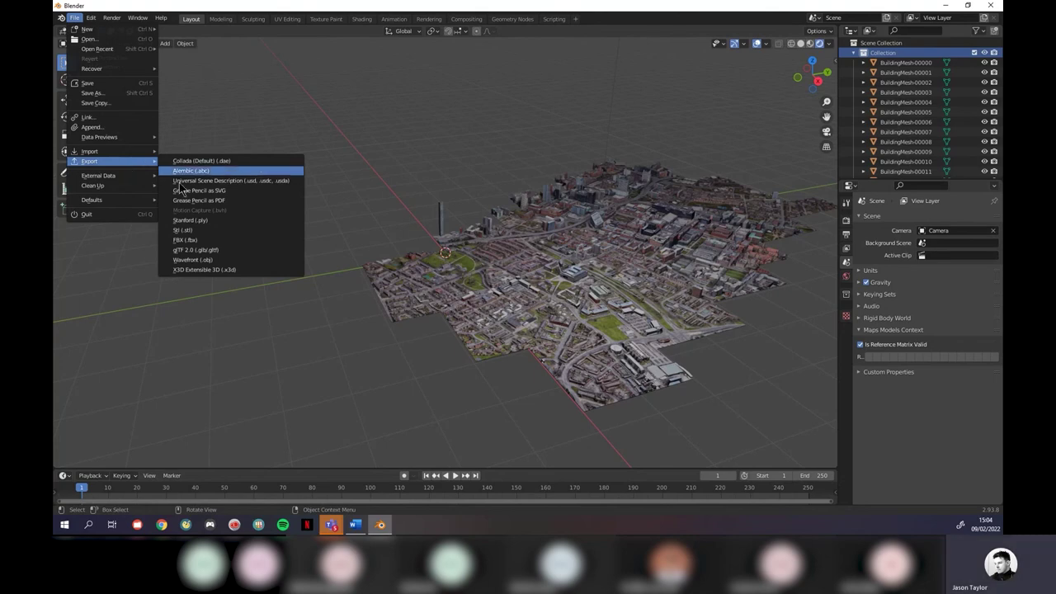
left_click(199, 241)
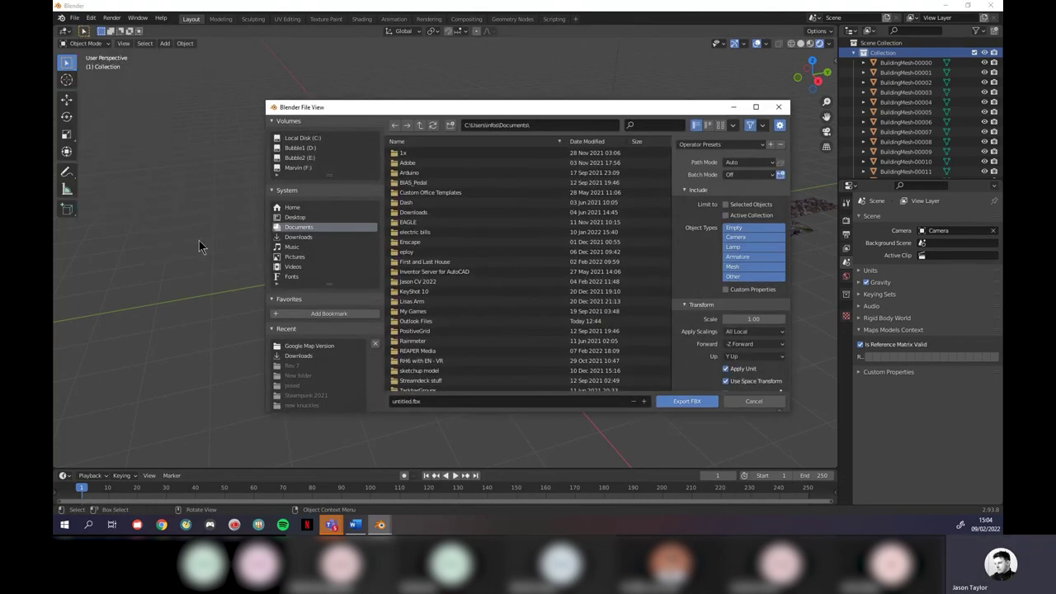
left_click(304, 216)
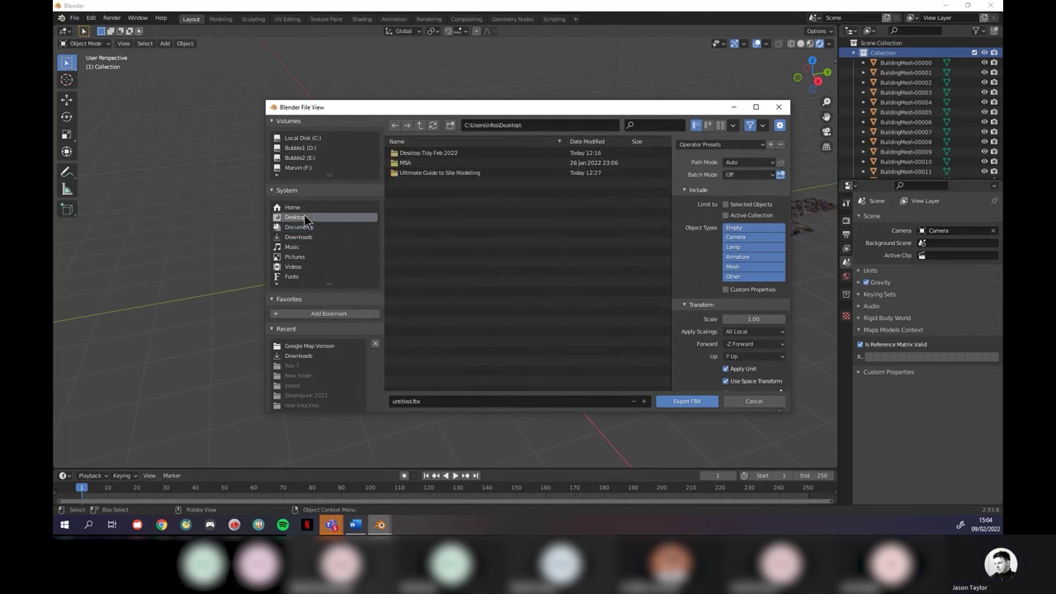
double_click(405, 163)
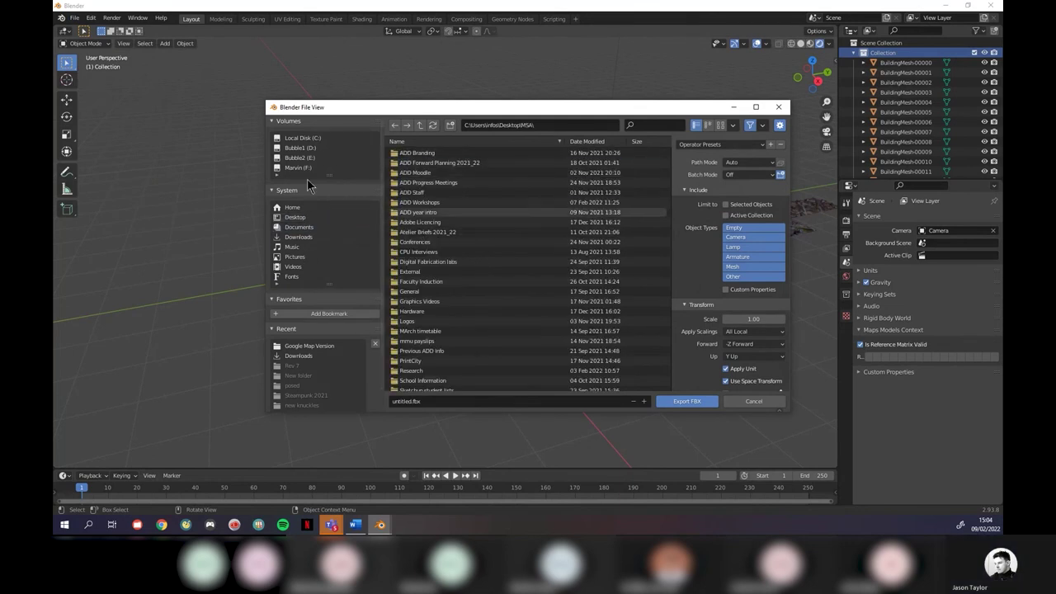
left_click(420, 124)
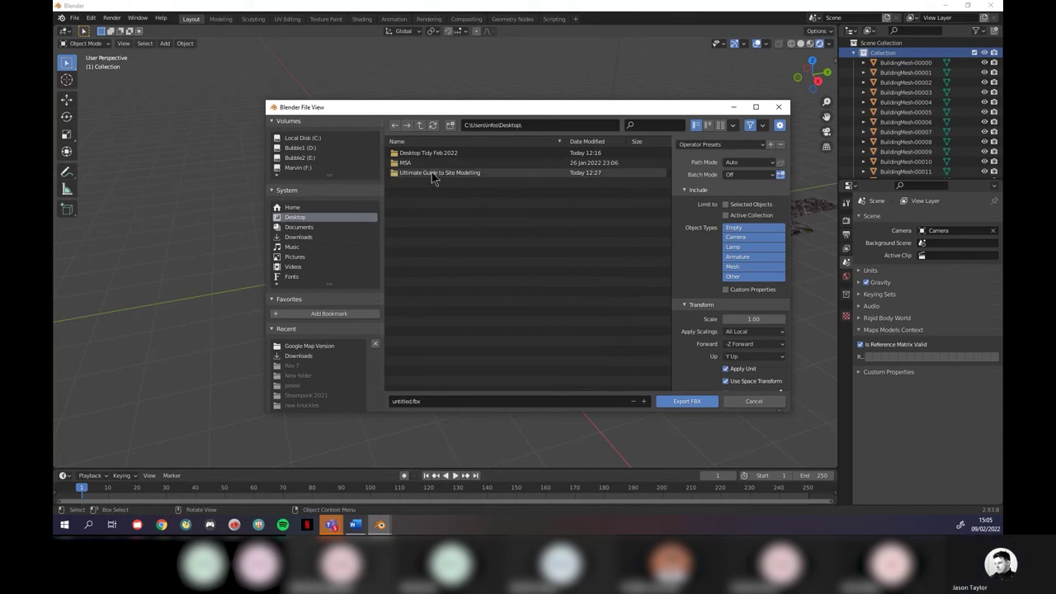
double_click(431, 172)
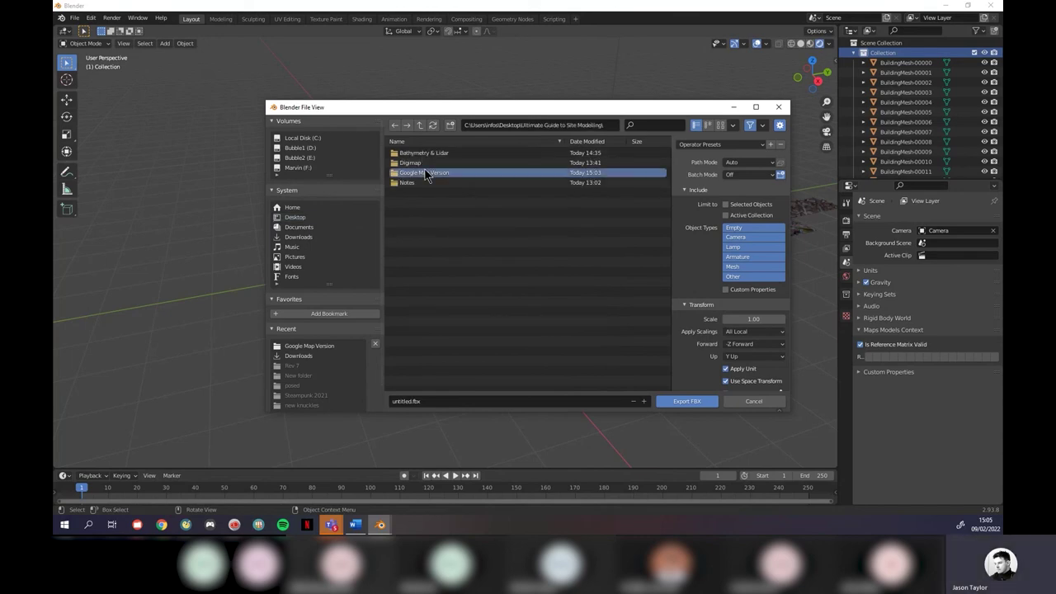
double_click(424, 172)
right_click(434, 218)
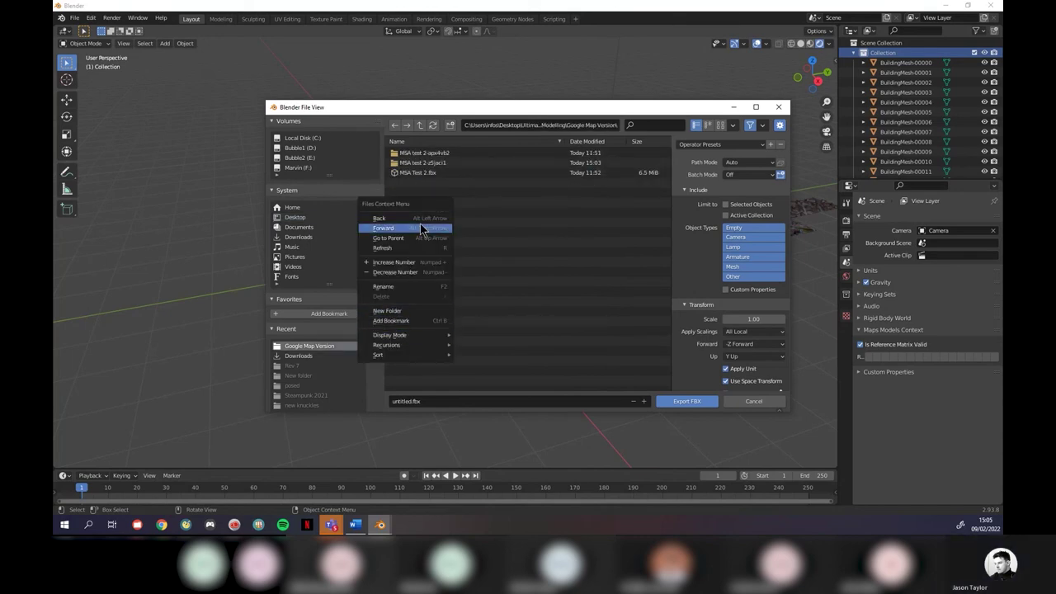
left_click(424, 248)
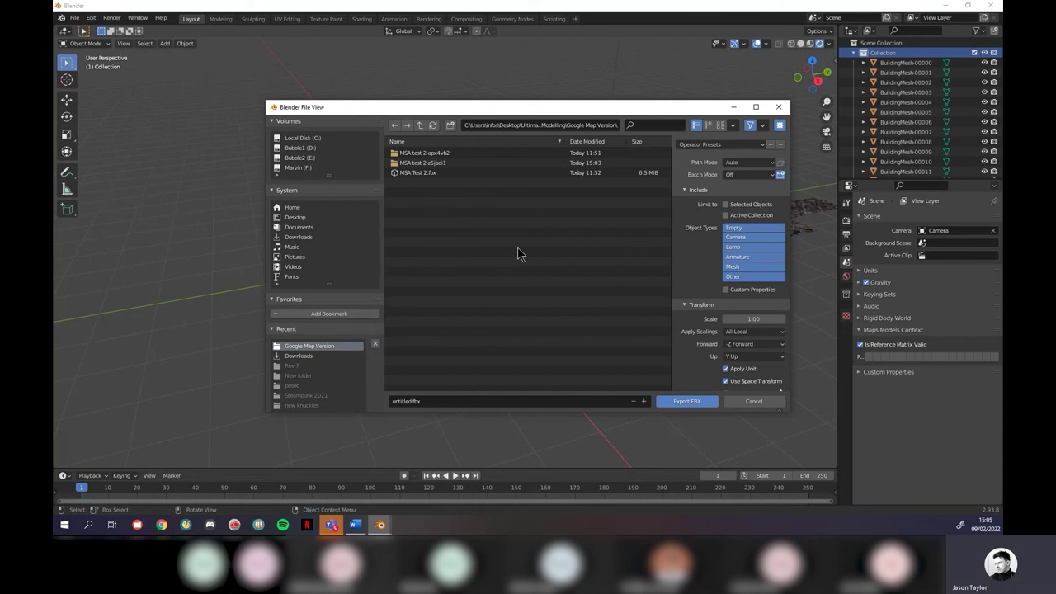
Step: Name the export file "MSA Test.fbx"
left_click(437, 399)
type("MSA TEst")
key("BackSpace")
key("BackSpace")
key("BackSpace")
type("est")
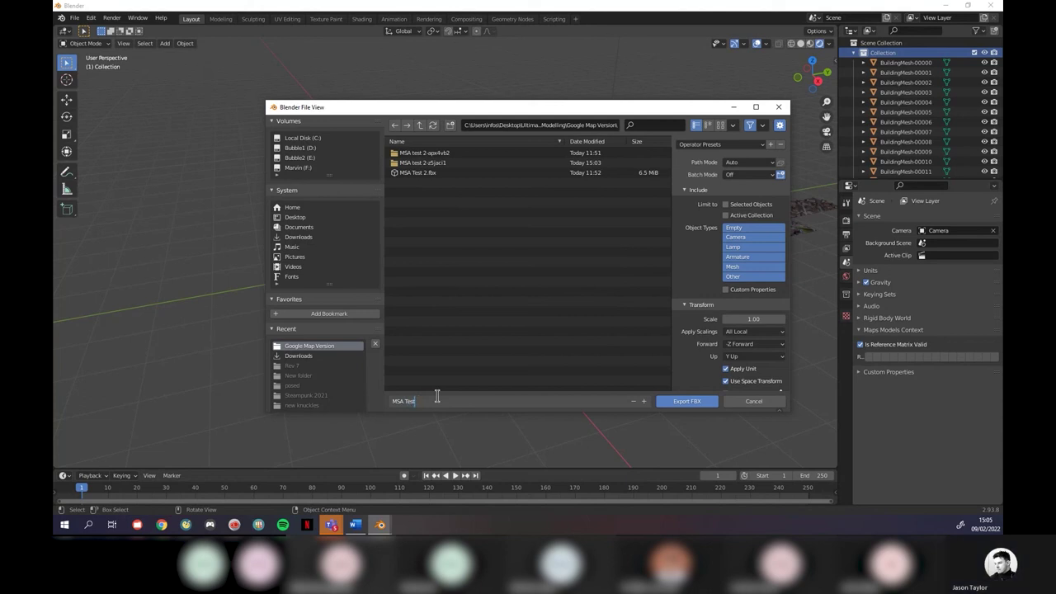
type(".fbx")
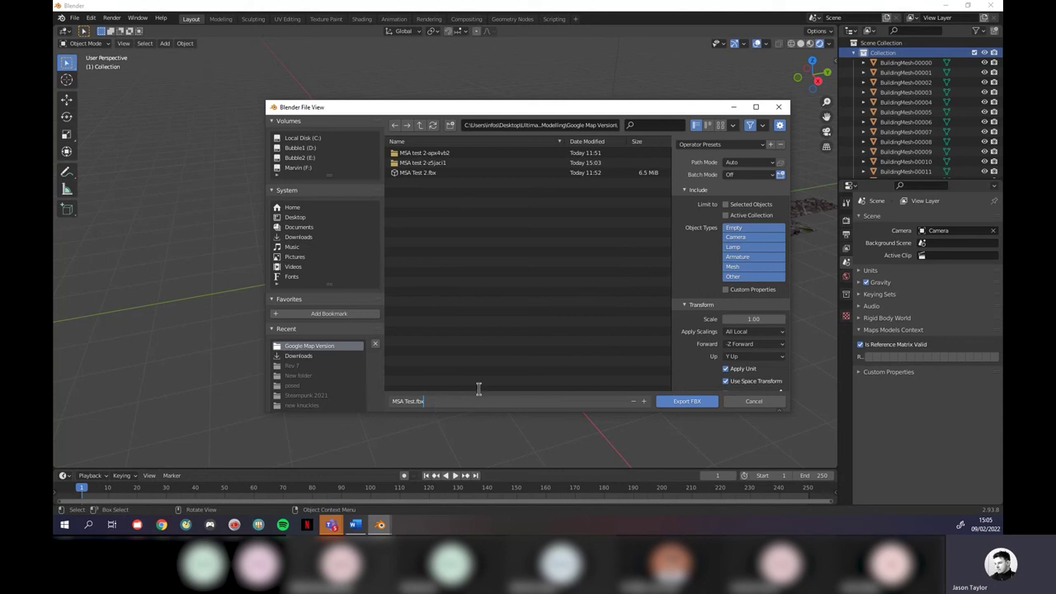
Step: Set the up axis to Z Up, limit the export to the active collection, and export the FBX
left_click(713, 356)
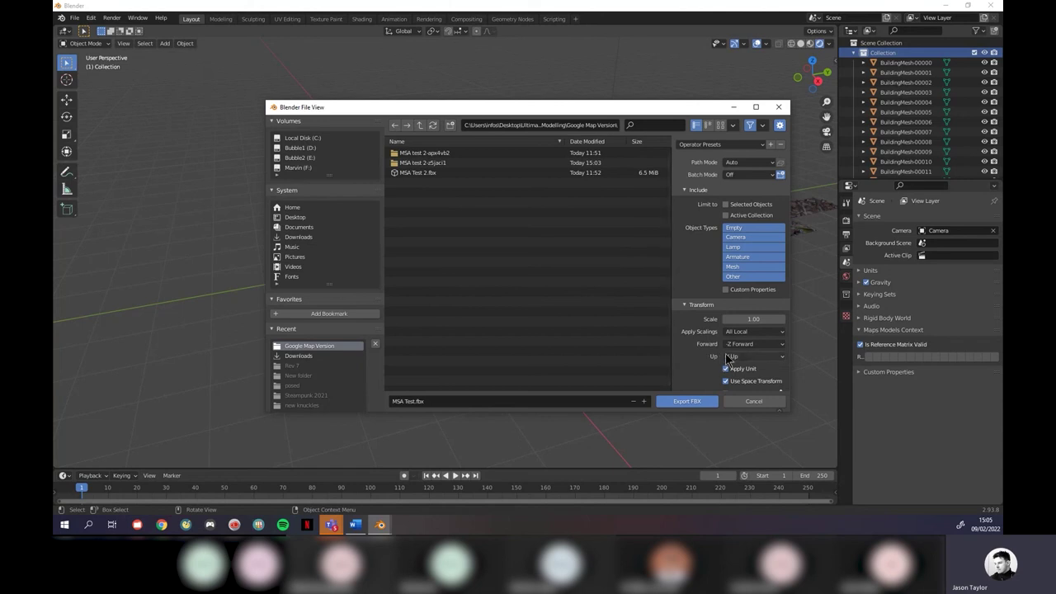
left_click(782, 360)
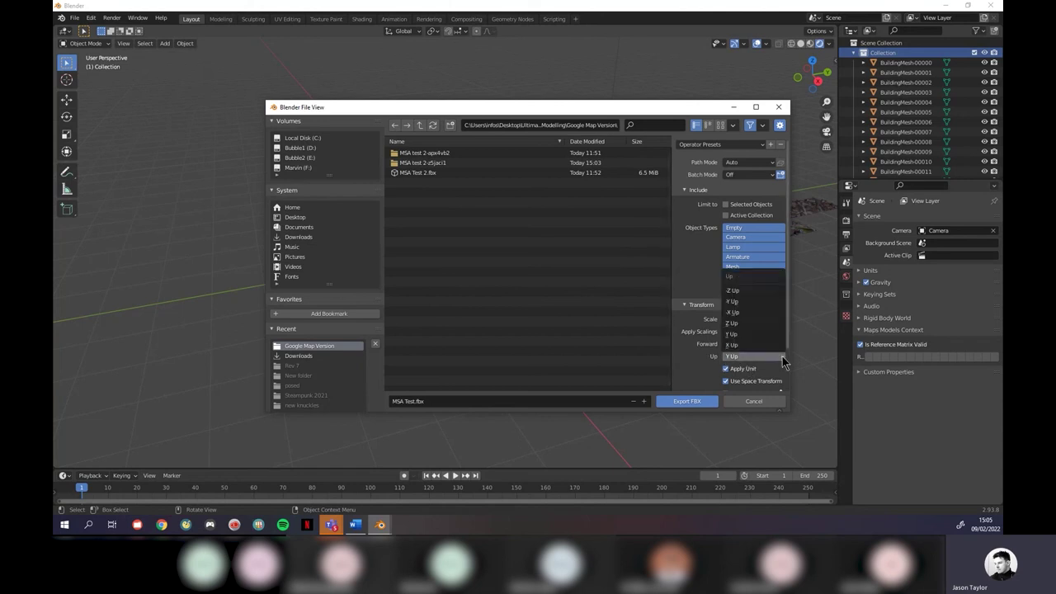
left_click(742, 324)
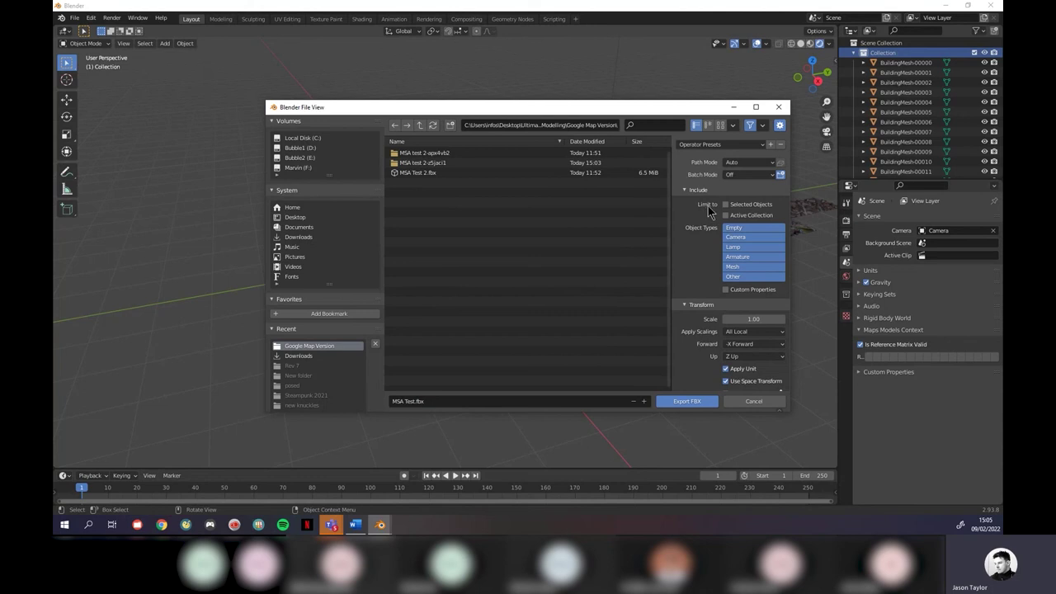
left_click(725, 215)
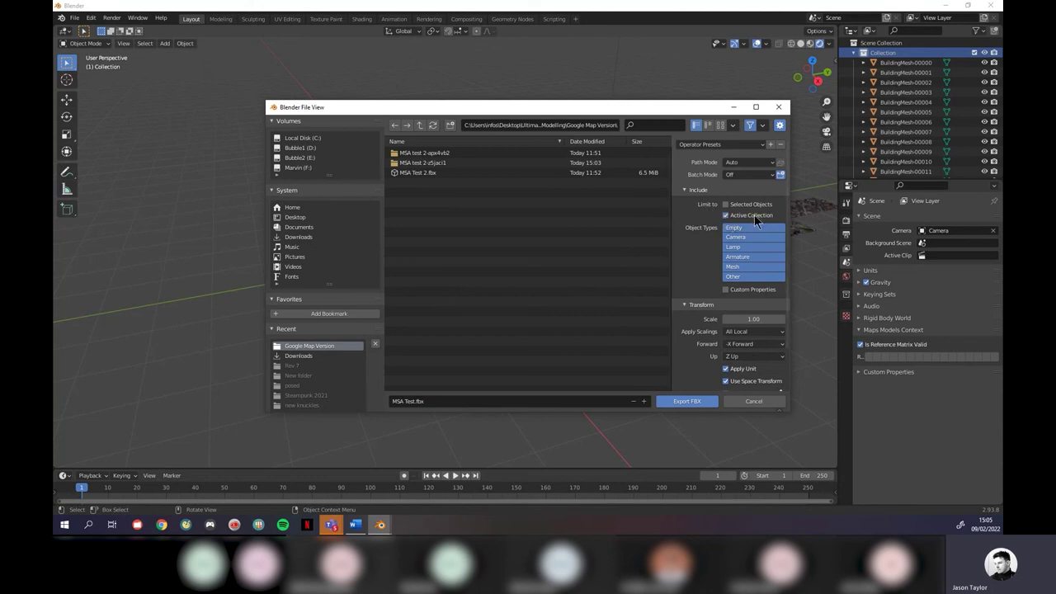
left_click(683, 402)
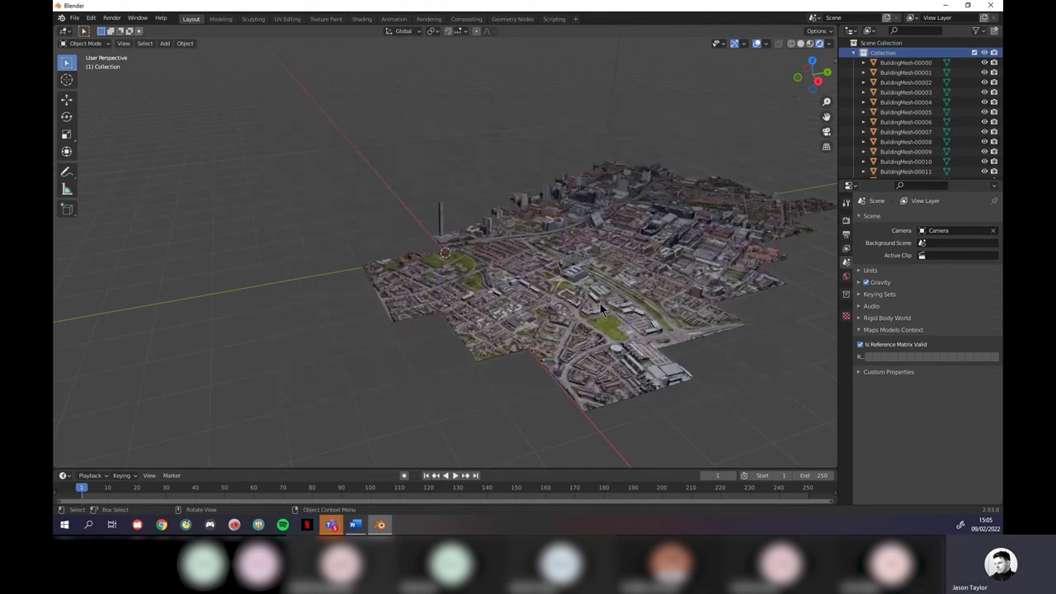
Step: Switch to File Explorer and open the Desktop's Ultimate Guide to Site Modelling > Google Map Version folder to check the exported FBX
key("super+e")
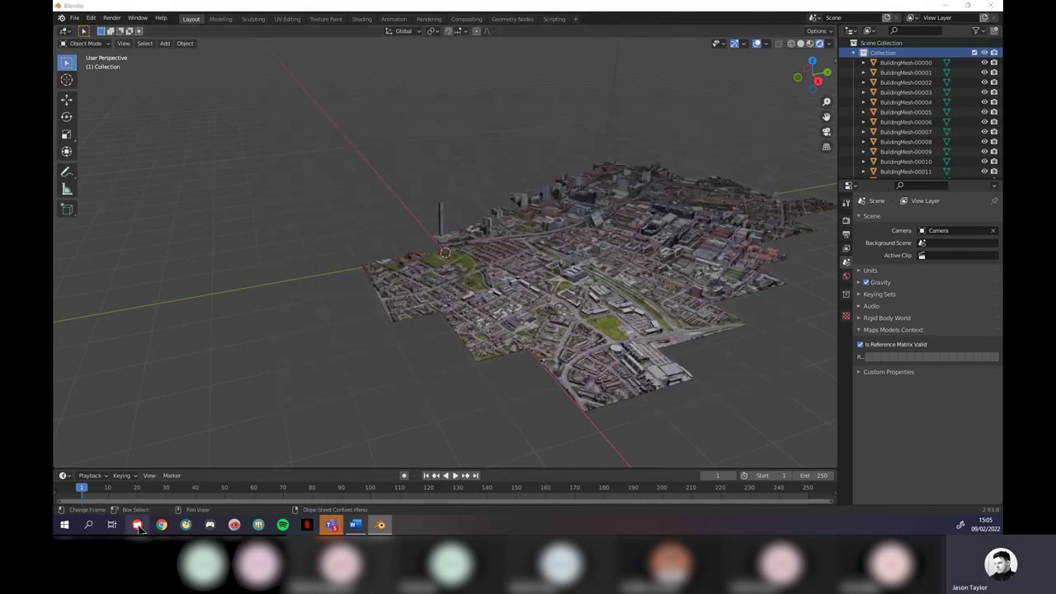
left_click(93, 71)
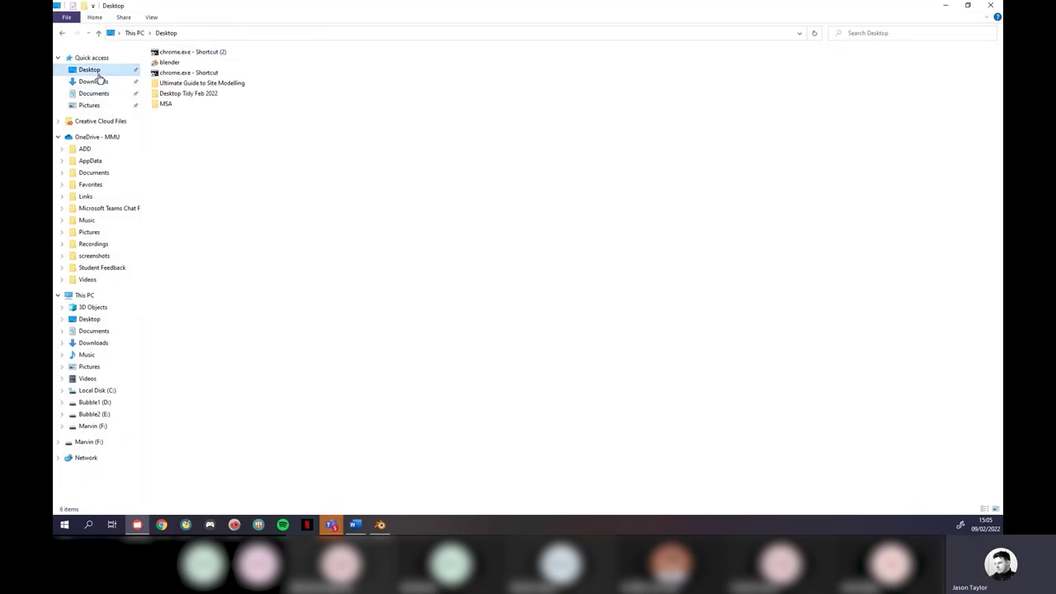
double_click(188, 83)
left_click(196, 87)
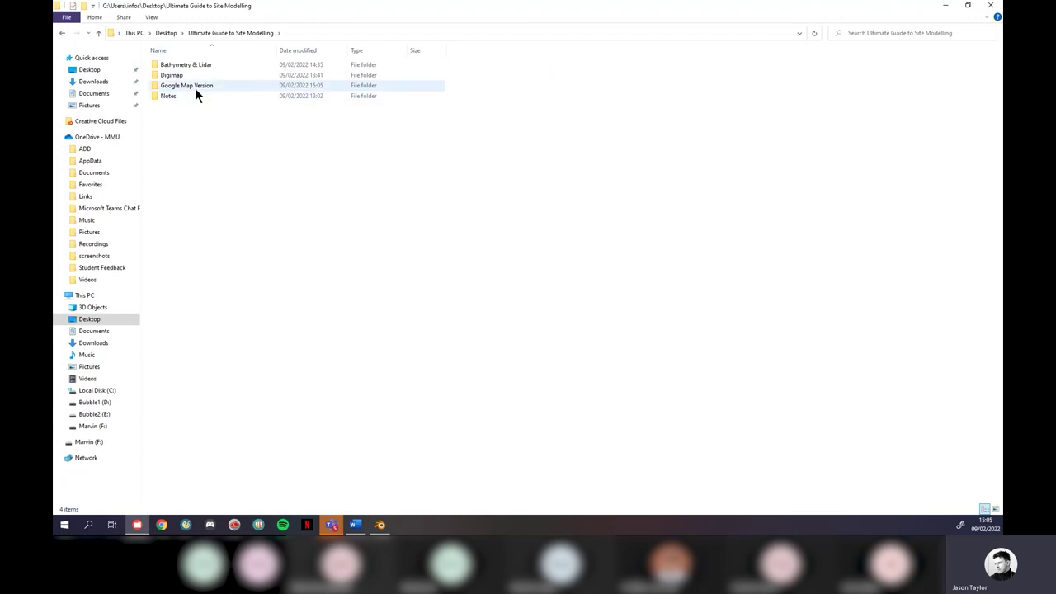
double_click(191, 84)
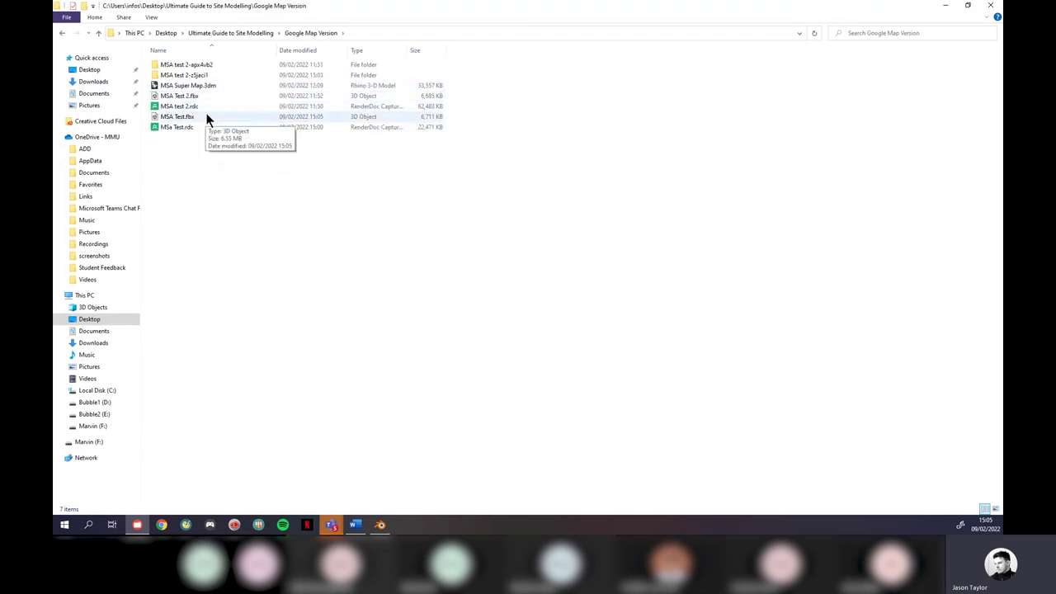
Step: Launch Rhino 7, dismiss its start window and maximize the Perspective viewport
left_click(201, 95)
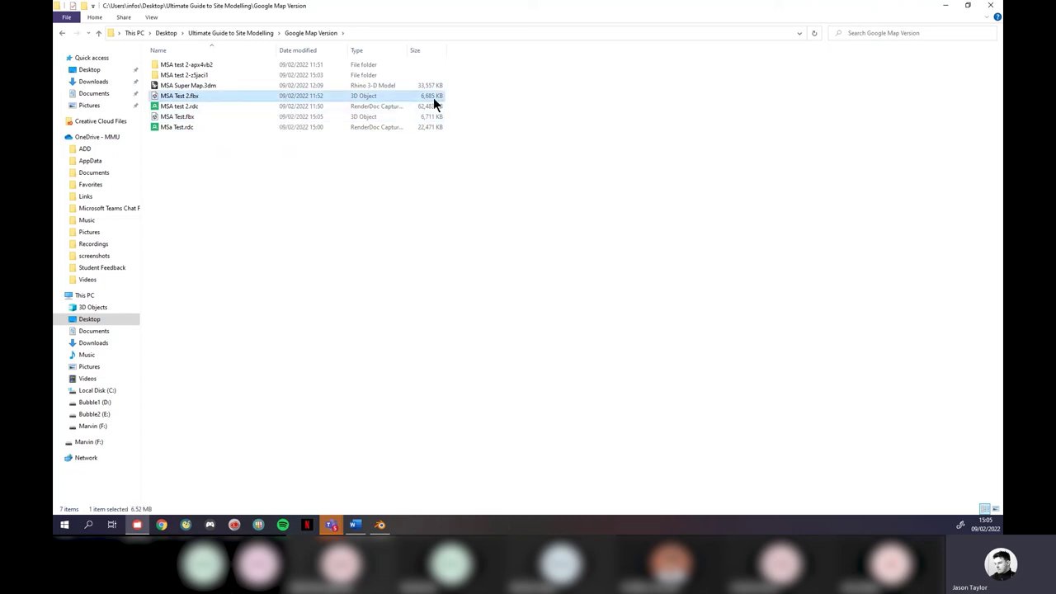
left_click(465, 231)
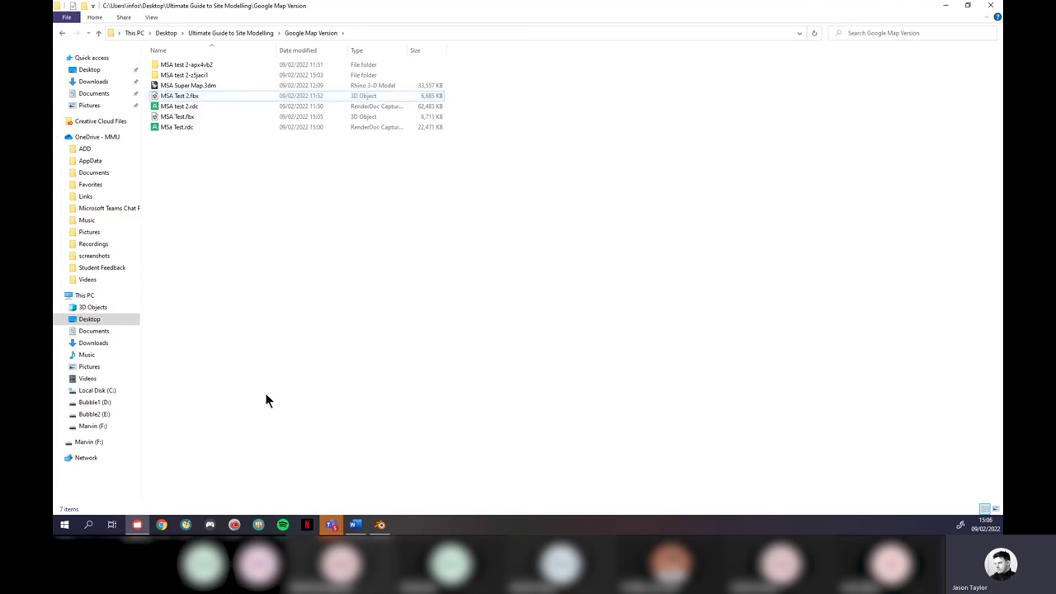
left_click(88, 525)
type("rh")
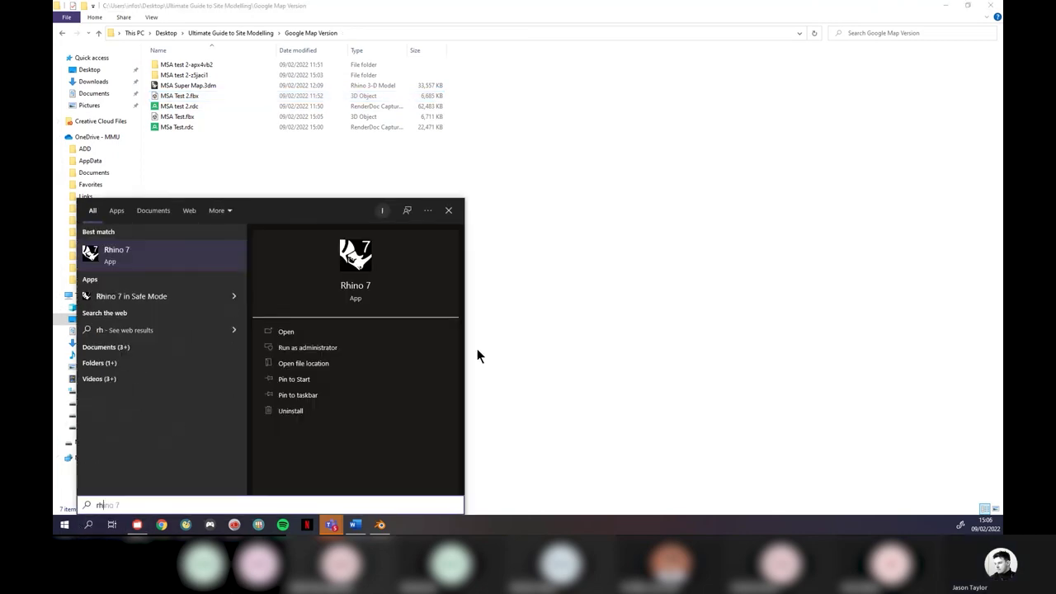
key("Return")
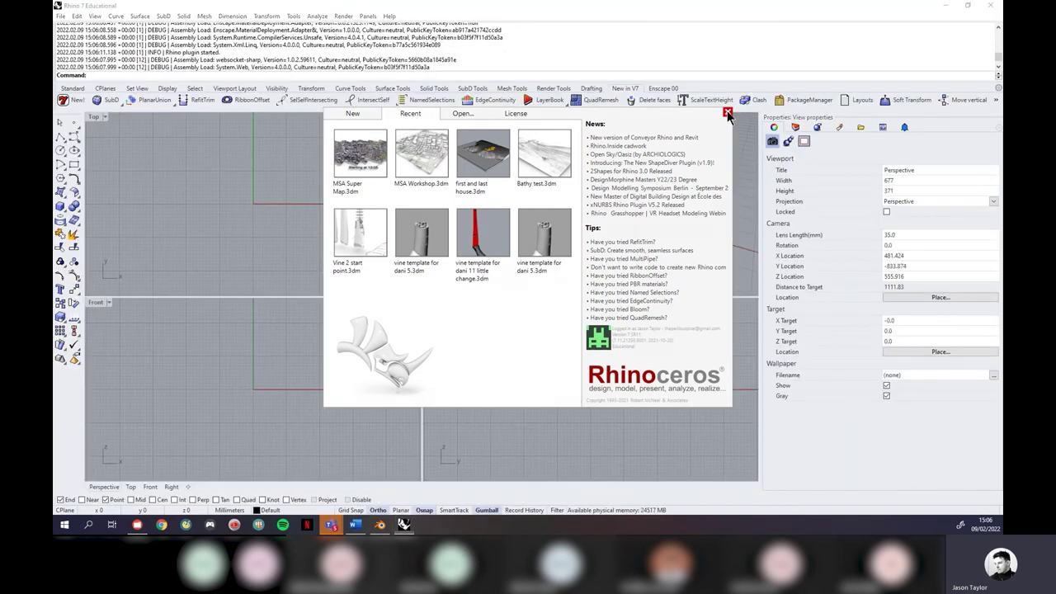
left_click(727, 113)
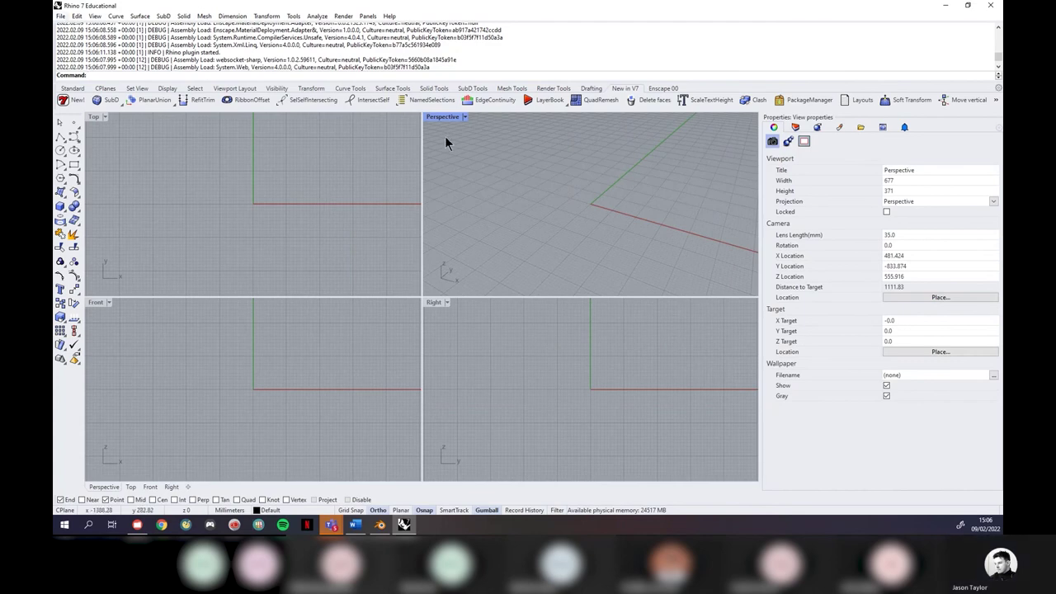
left_click(464, 116)
left_click(464, 125)
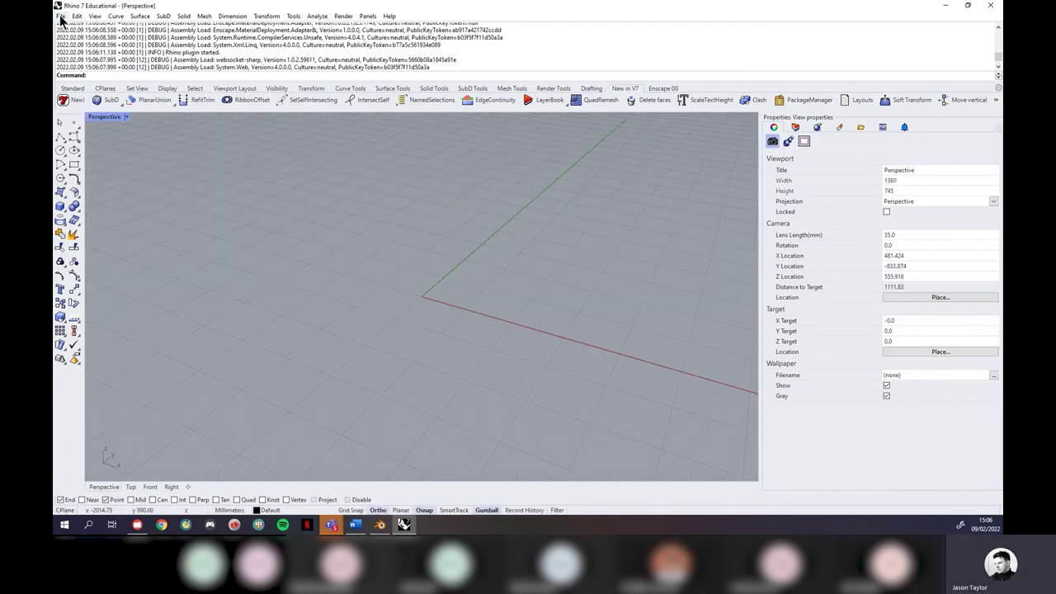
Step: Import MSA Test 2.fbx from the Google Map Version folder with the default FBX options, scaling the geometry by 10
left_click(60, 16)
left_click(93, 132)
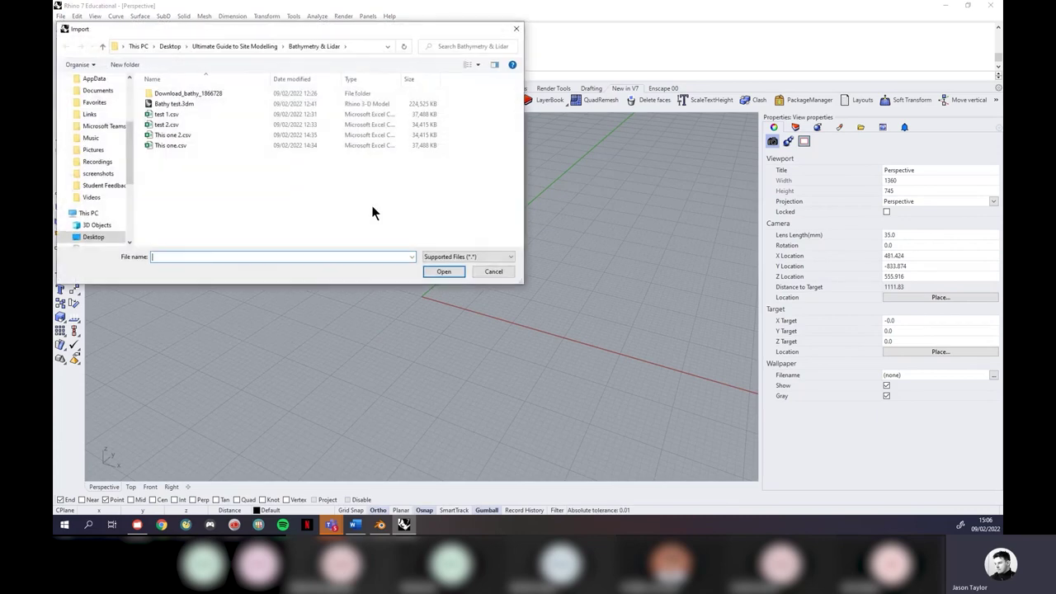
left_click(259, 46)
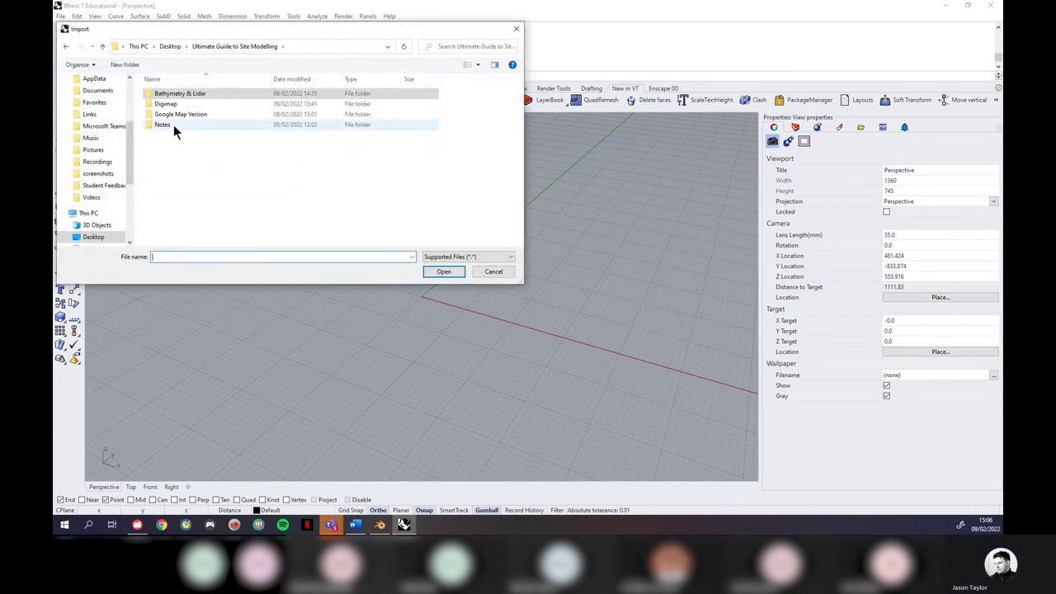
double_click(177, 114)
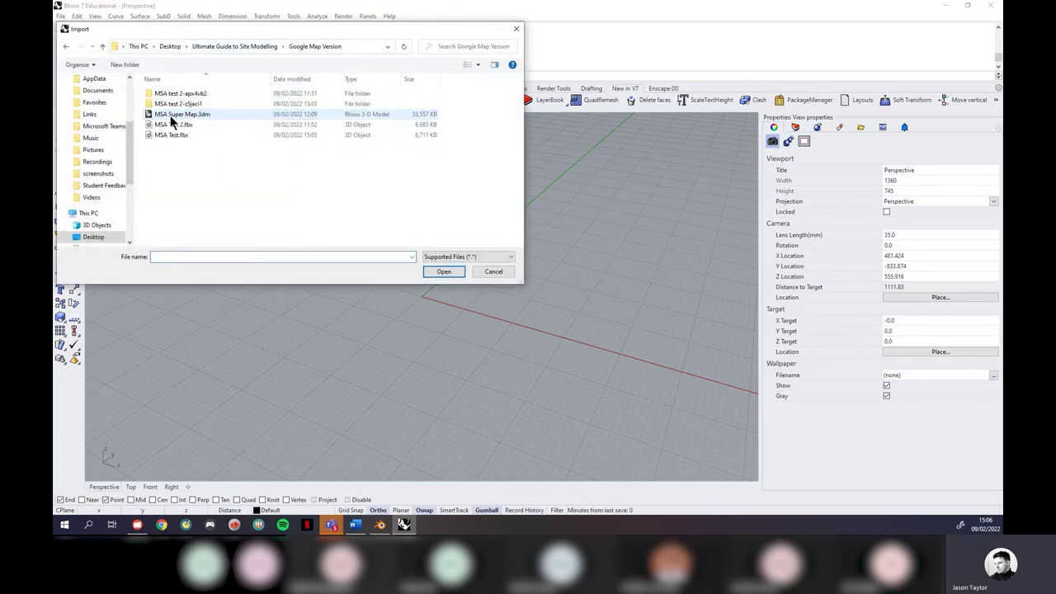
left_click(194, 126)
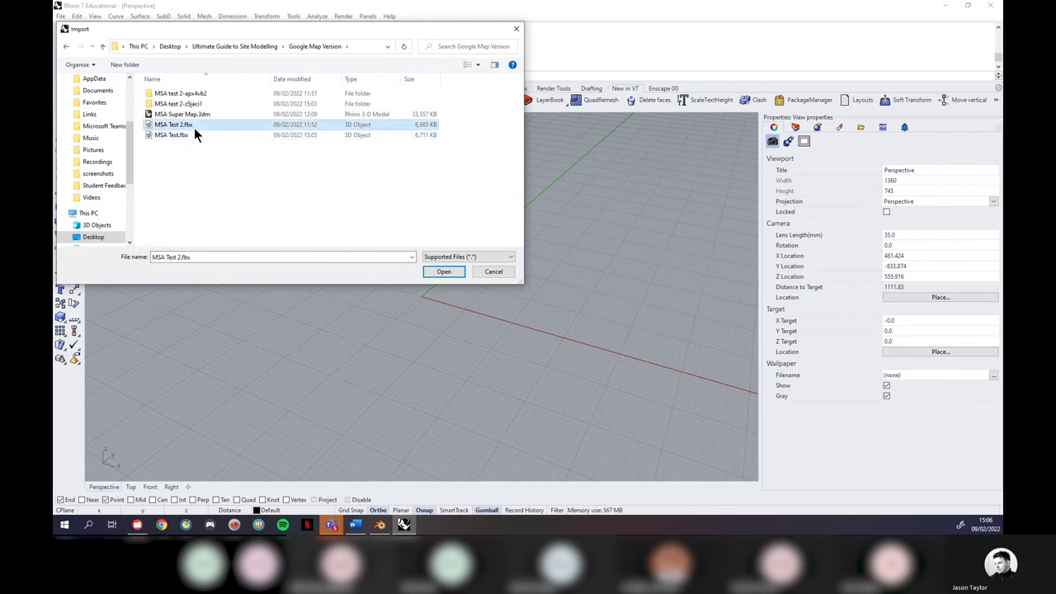
left_click(444, 270)
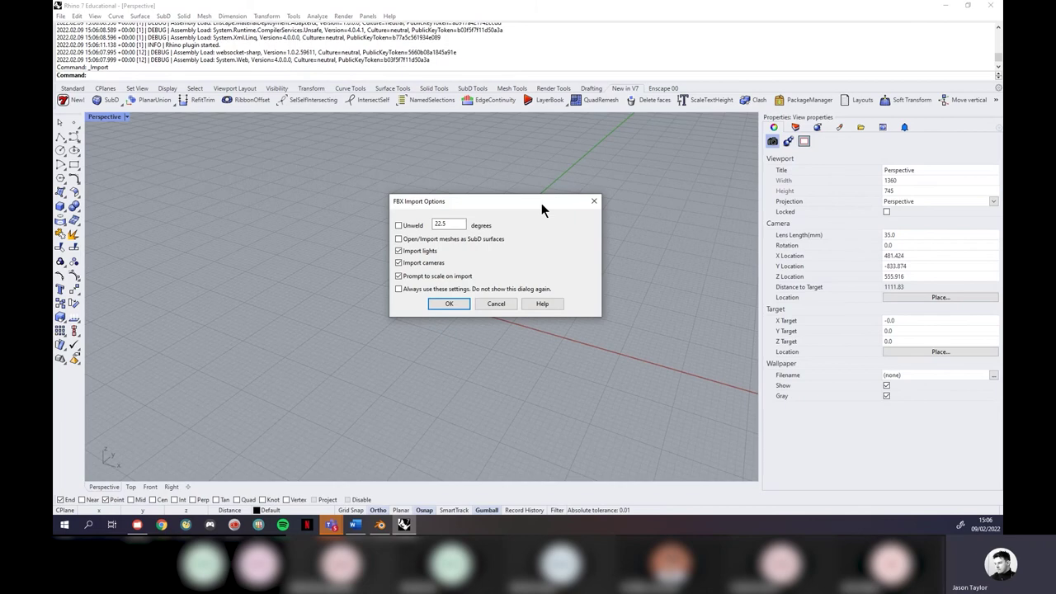
left_click(450, 305)
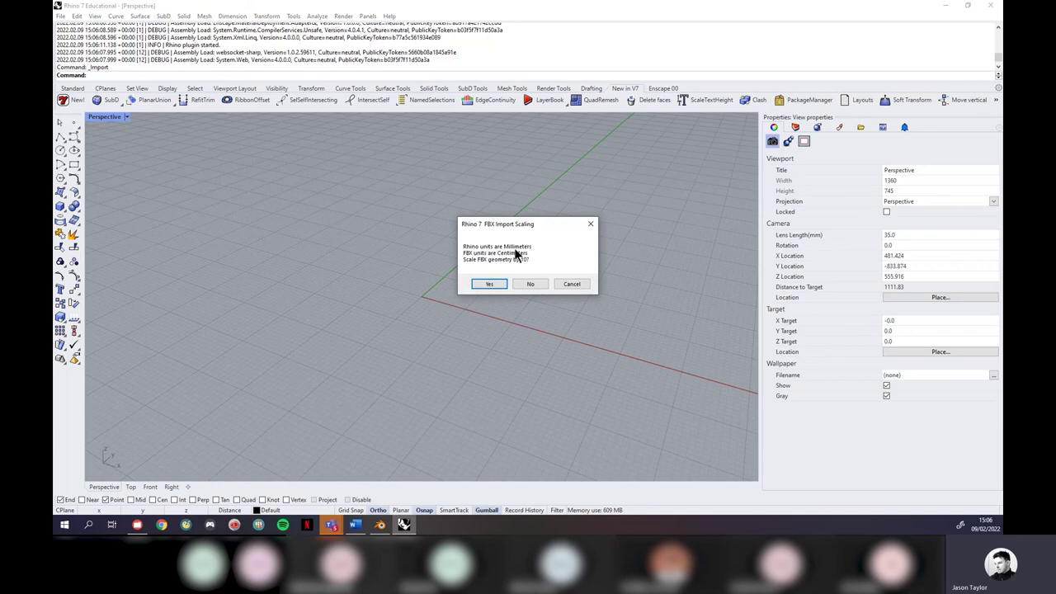
left_click(498, 284)
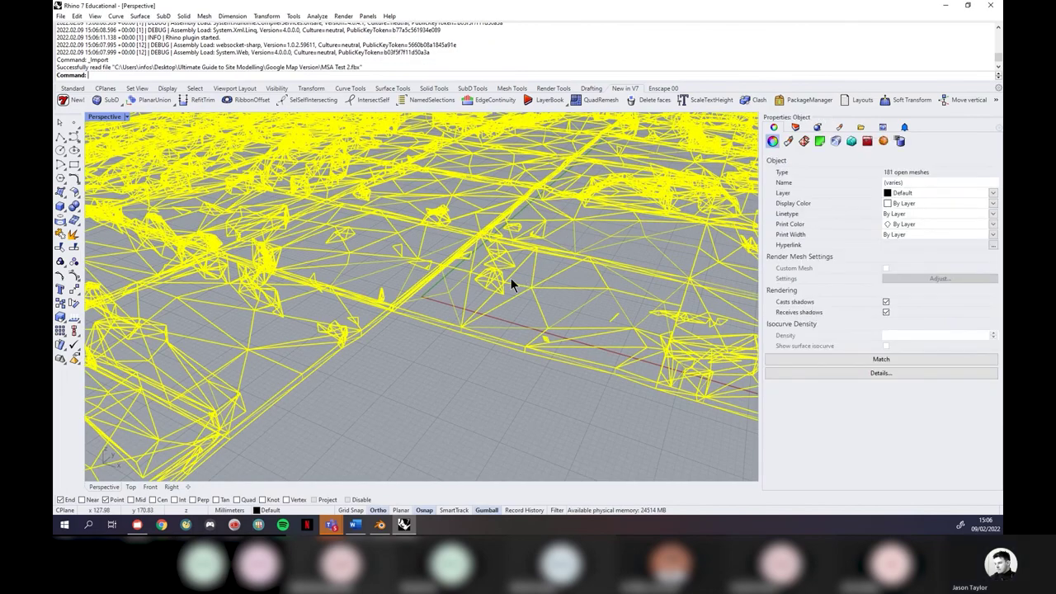
Step: Deselect the imported meshes and set the Perspective viewport to the Rendered display mode
scroll(510, 277, "down", 10)
right_click_drag(424, 348, 182, 173)
key("Escape")
scroll(182, 173, "down", 4)
scroll(121, 138, "up", 3)
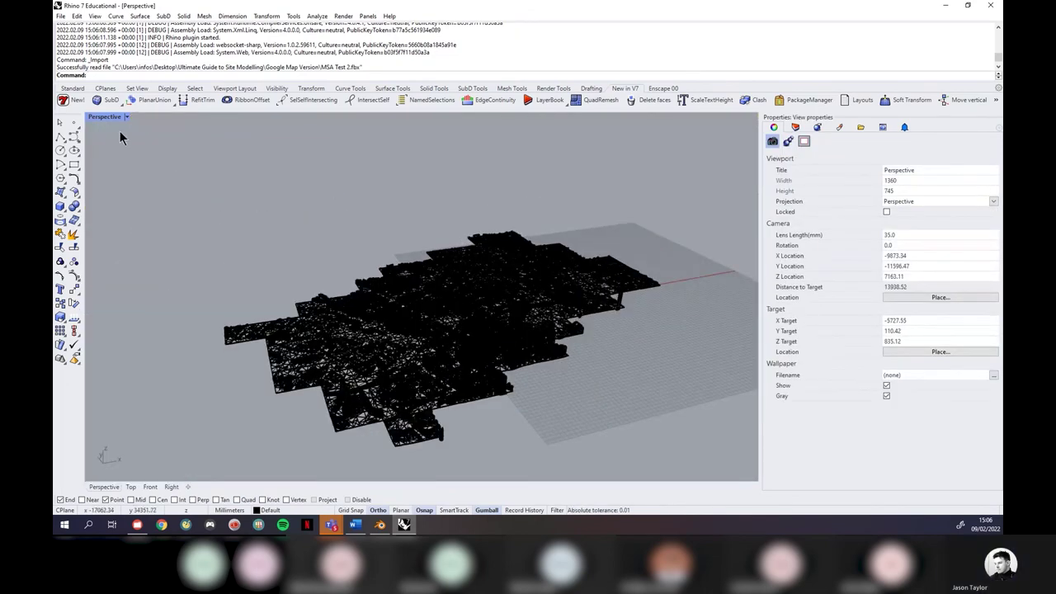
left_click(127, 118)
left_click(131, 174)
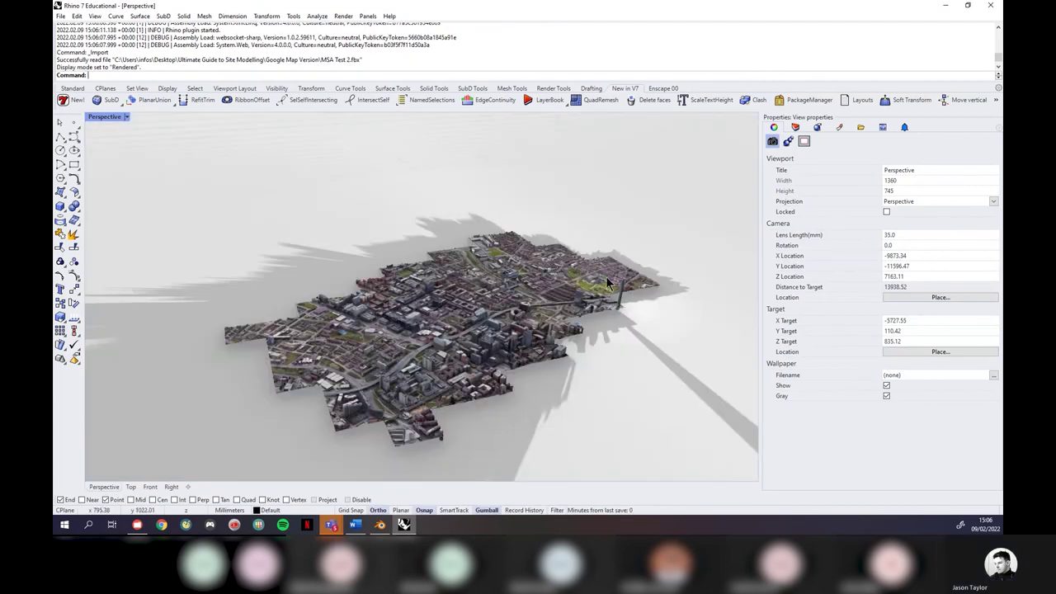
Step: Examine the textured city model from several angles and distances
right_click_drag(606, 275, 541, 365)
scroll(536, 371, "down", 6)
right_click_drag(536, 371, 406, 336)
scroll(461, 333, "up", 3)
scroll(405, 337, "up", 3)
scroll(406, 336, "down", 4)
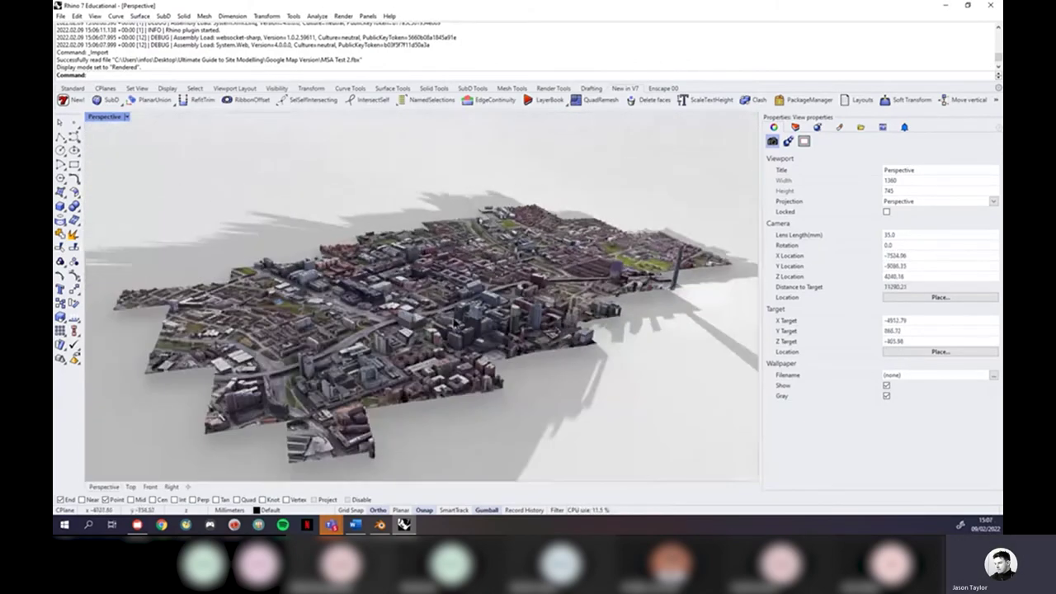
right_click_drag(306, 189, 353, 293)
scroll(353, 292, "up", 1)
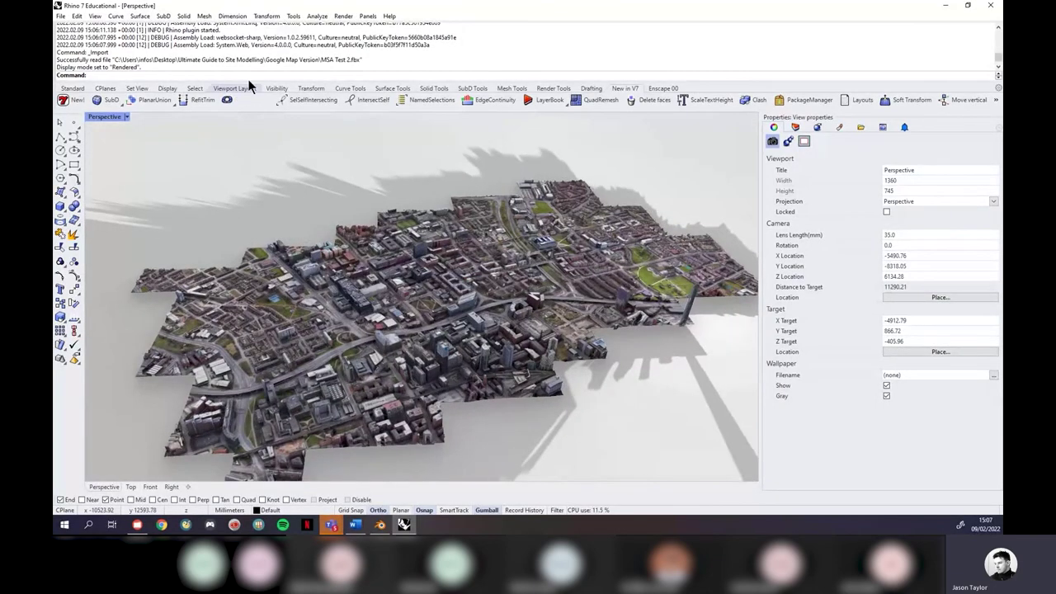
Step: Turn on the sun with manual control, and switch off the Skylight and the point light
left_click(317, 17)
mouse_move(345, 19)
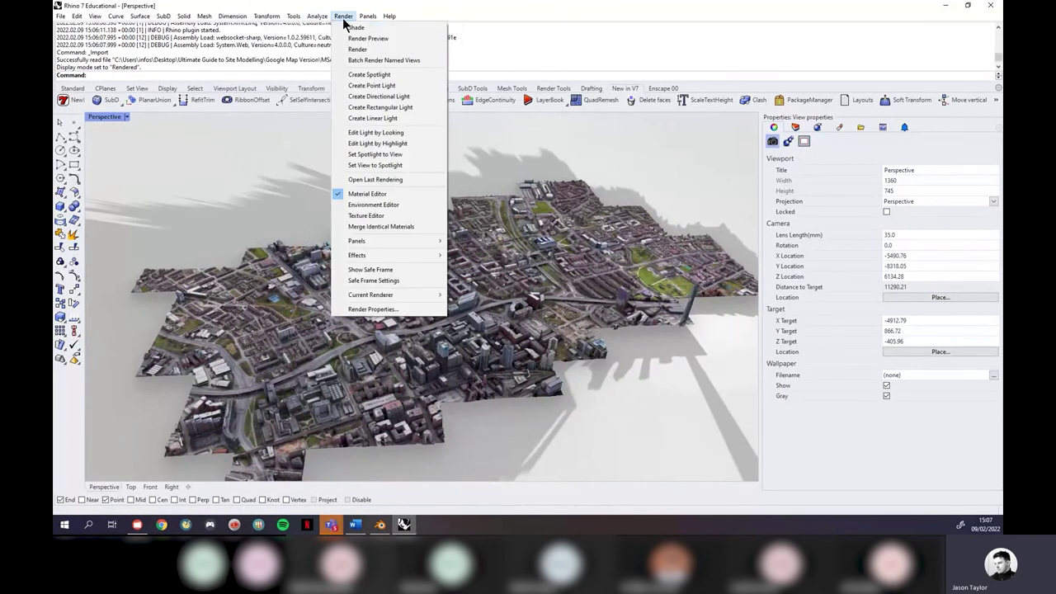
left_click(375, 205)
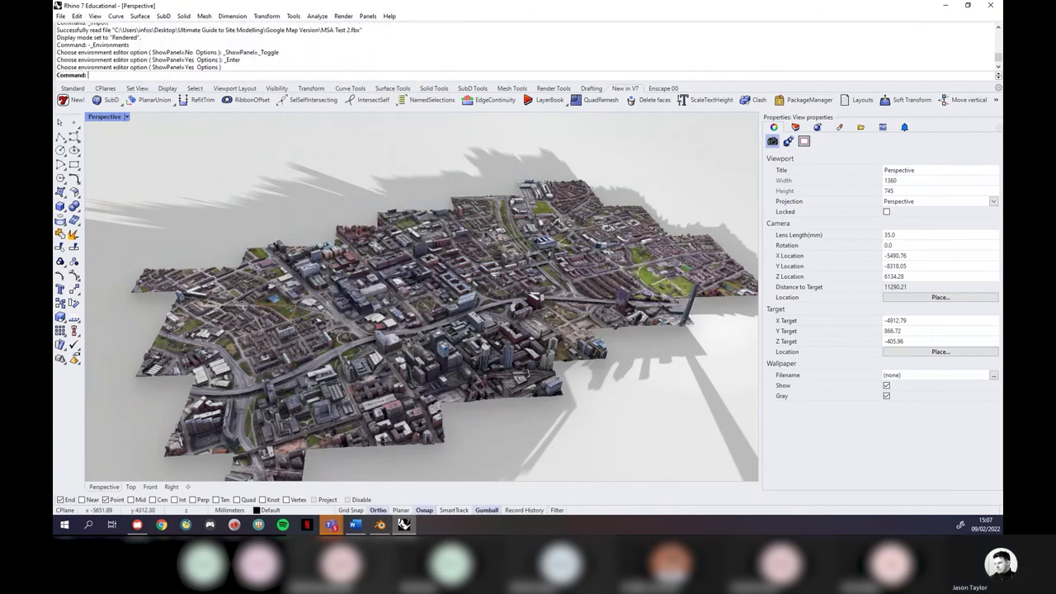
left_click_drag(630, 136, 690, 140)
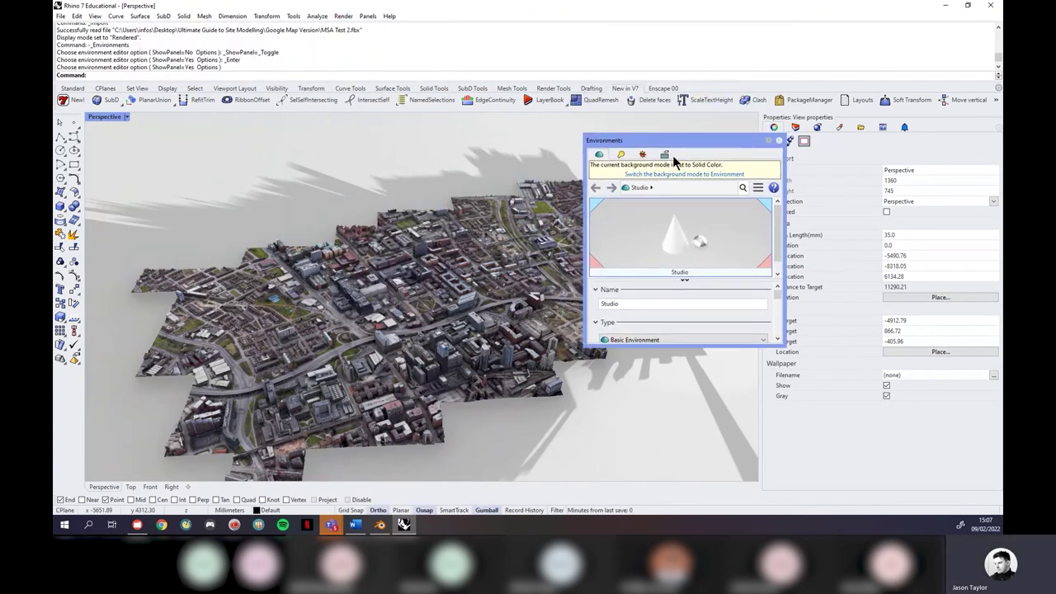
left_click(642, 154)
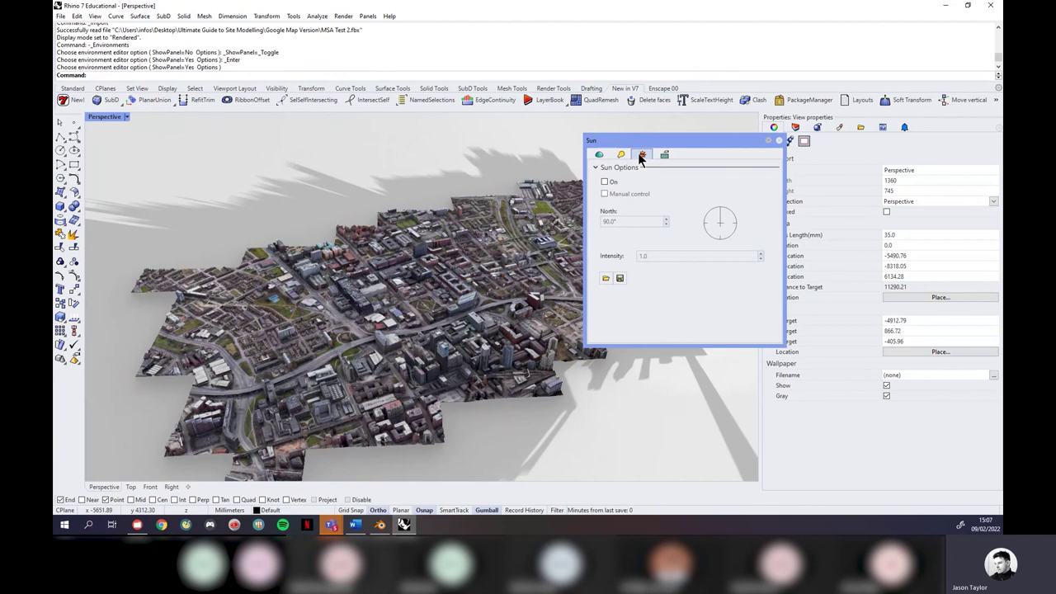
left_click(604, 182)
left_click(605, 193)
left_click_drag(692, 332, 653, 315)
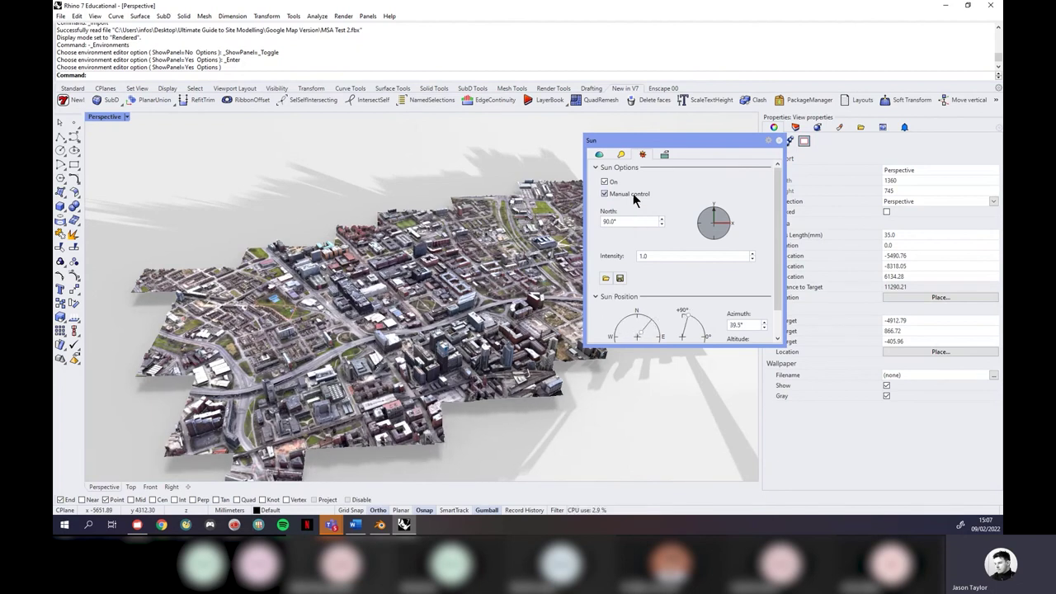
left_click(620, 154)
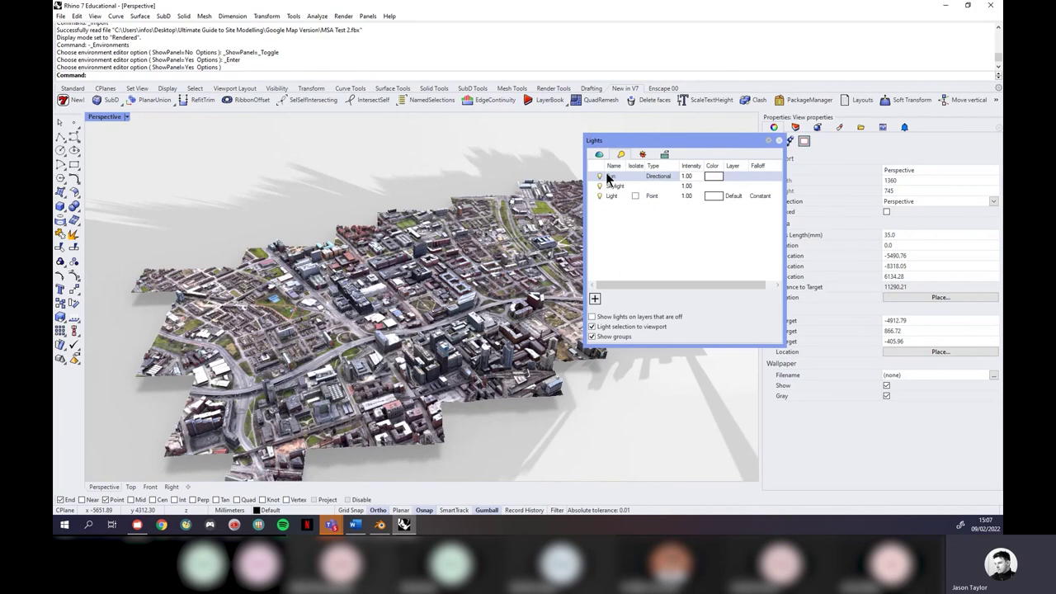
left_click(599, 186)
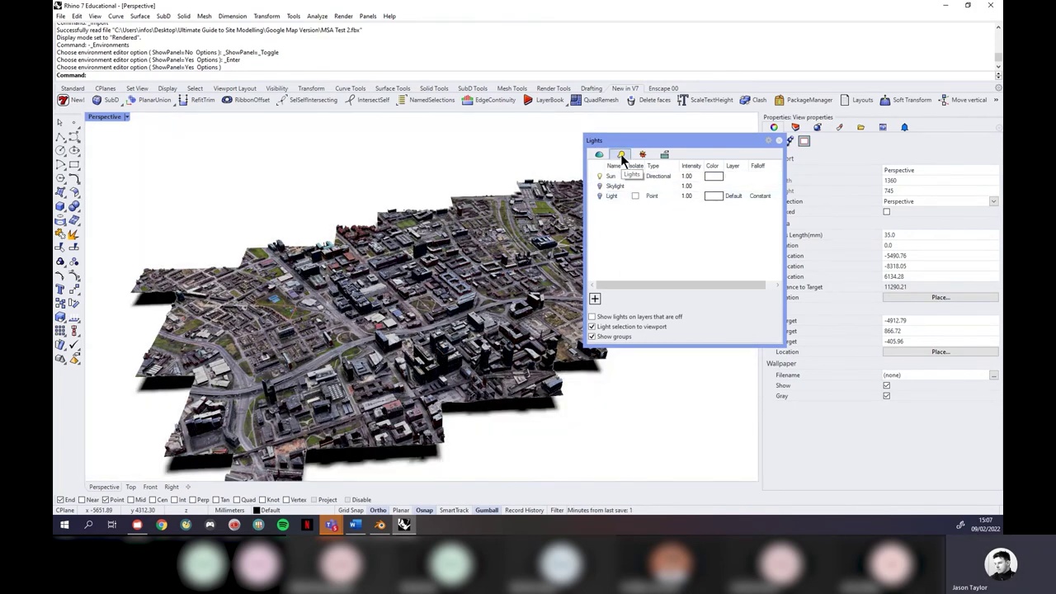
Step: Try a manual sun position with an azimuth of 23.8° and an altitude of 43.6°
left_click(643, 155)
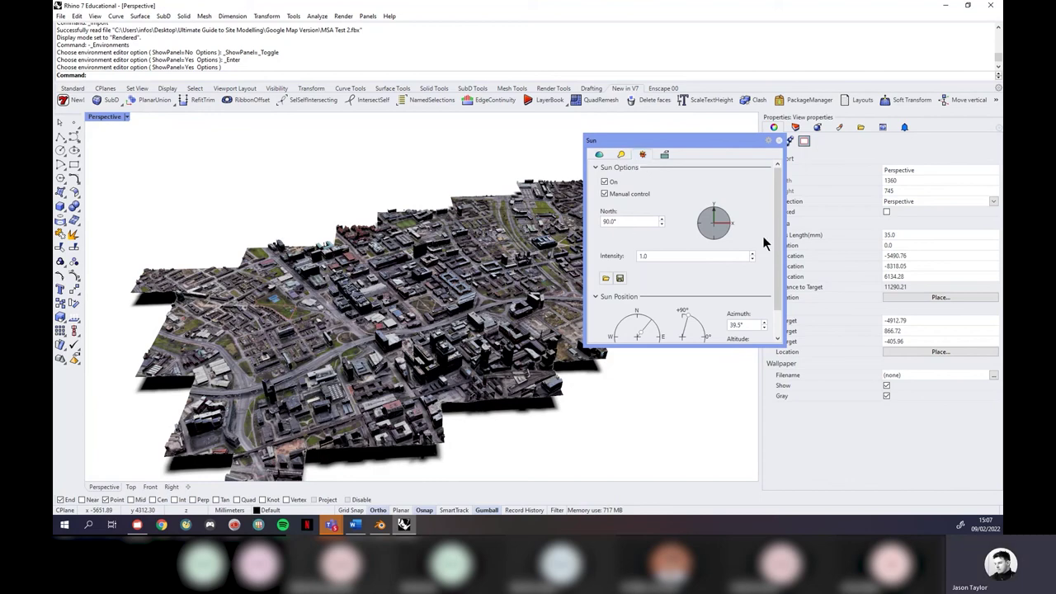
scroll(763, 243, "down", 1)
mouse_move(617, 293)
left_mouse_down()
mouse_move(635, 282)
mouse_move(702, 289)
left_mouse_up()
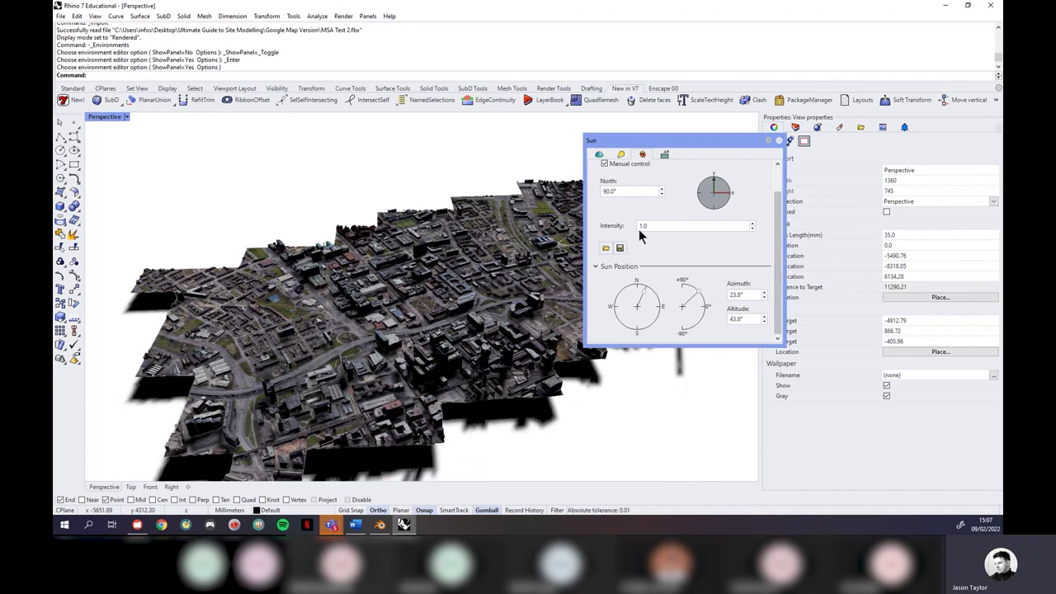
Step: Disable manual sun control, set the sun's date and time to 13/06/2000 at 23:25:56, and close the sun settings
scroll(642, 237, "up", 1)
left_click(604, 193)
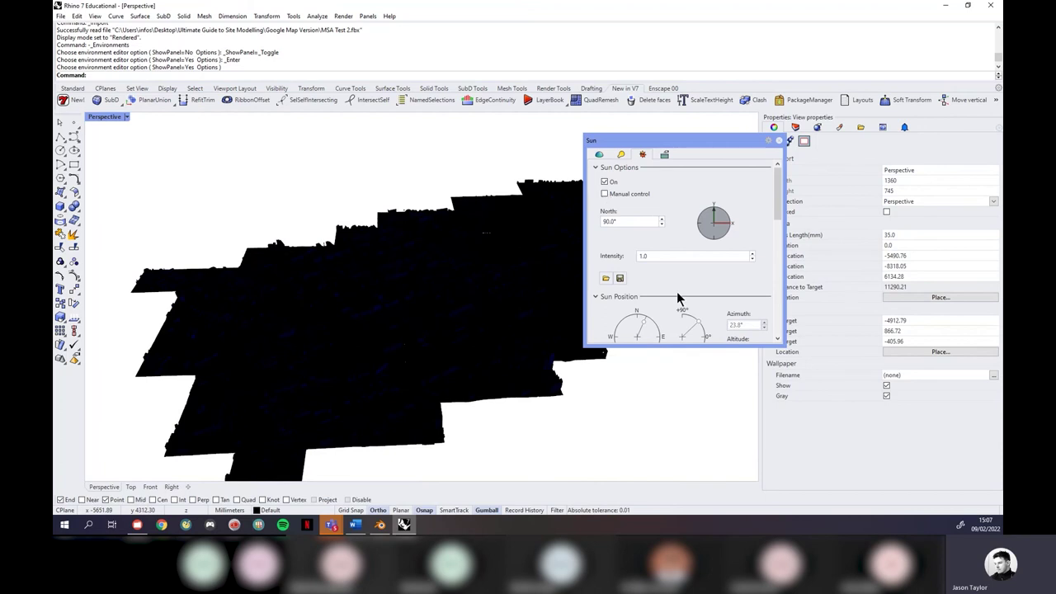
left_click_drag(776, 198, 776, 246)
left_click(667, 241)
left_click(681, 269)
left_click_drag(689, 274, 742, 276)
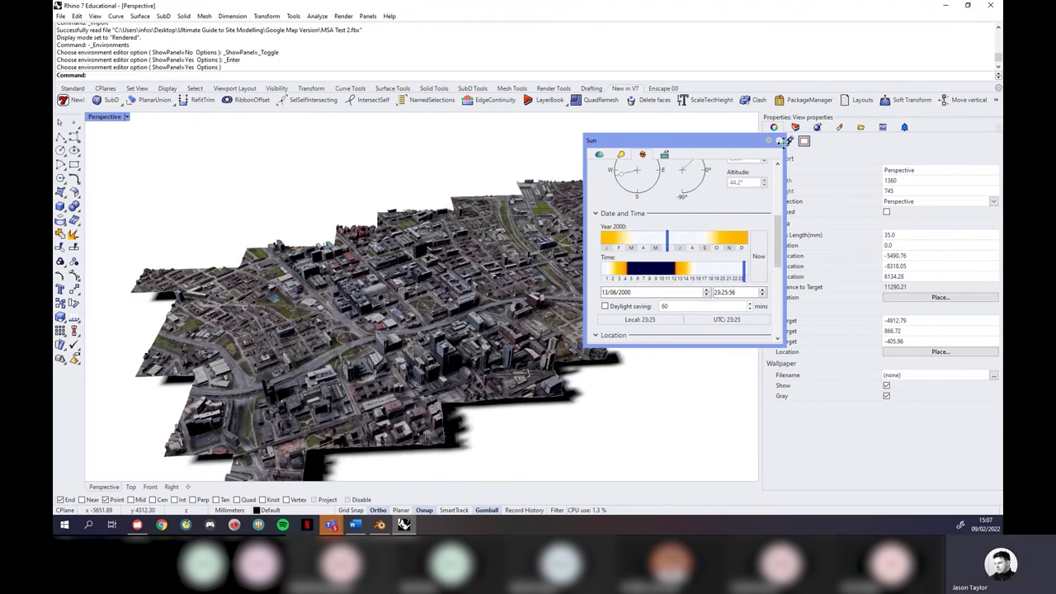
left_click(779, 141)
Step: Examine the sunlit city model and its shadows from above, at low angles and up close
scroll(434, 229, "down", 5)
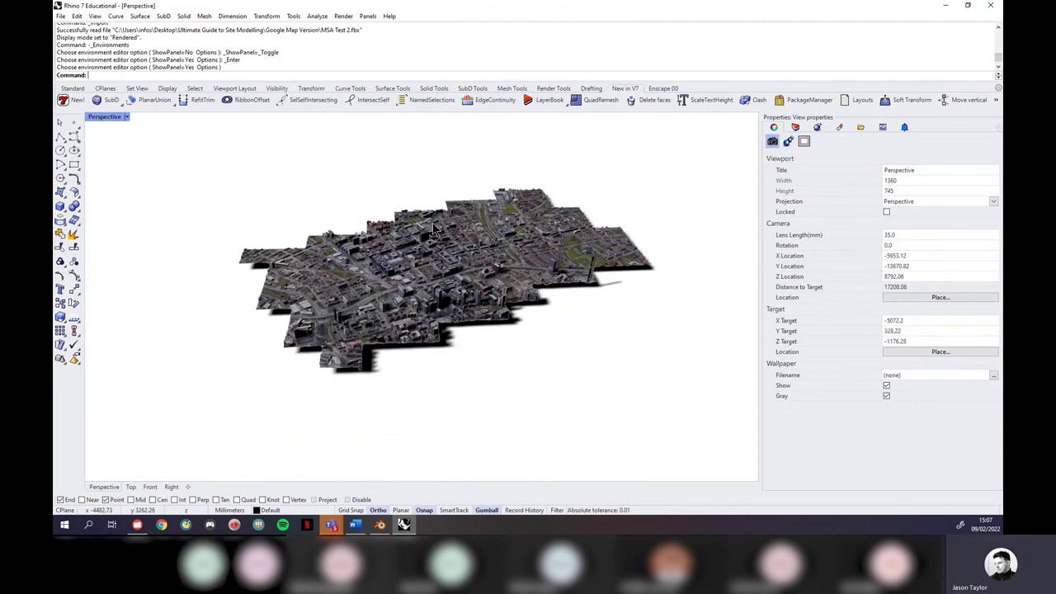
scroll(435, 229, "up", 5)
right_click_drag(450, 245, 508, 286)
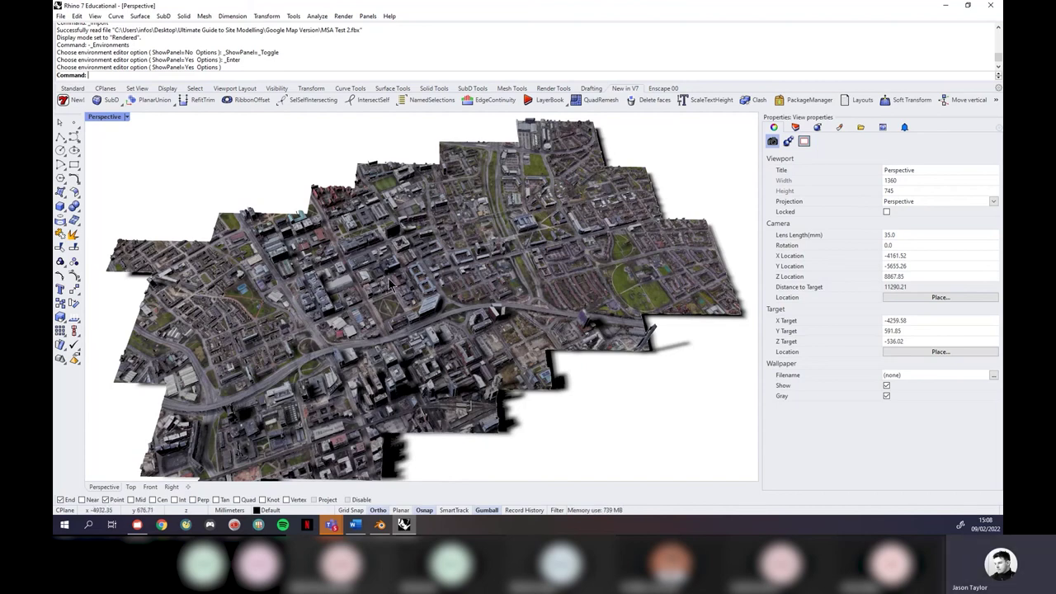
scroll(388, 284, "down", 2)
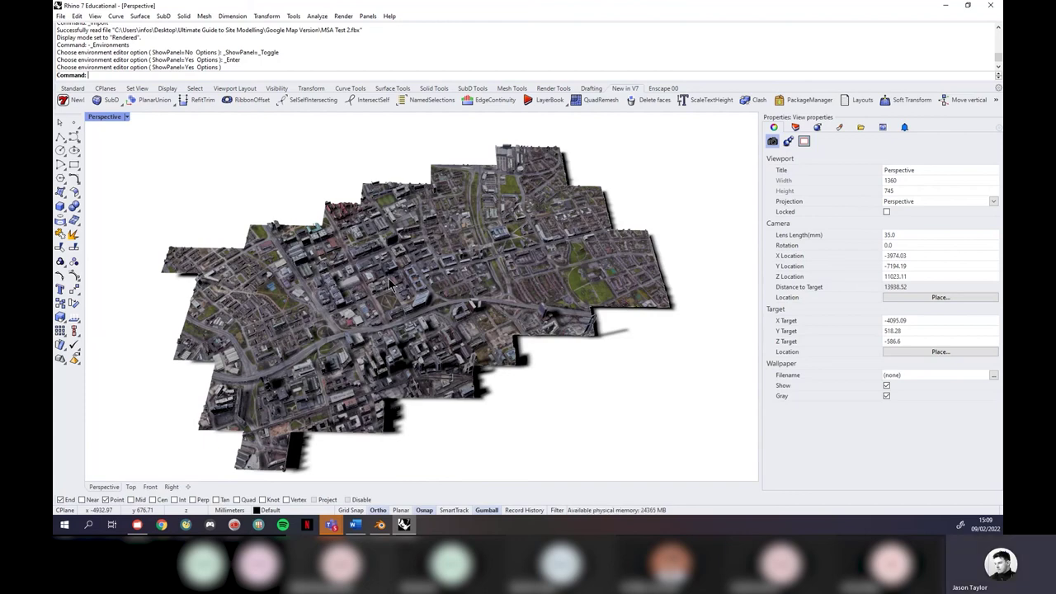
right_click_drag(404, 402, 433, 352)
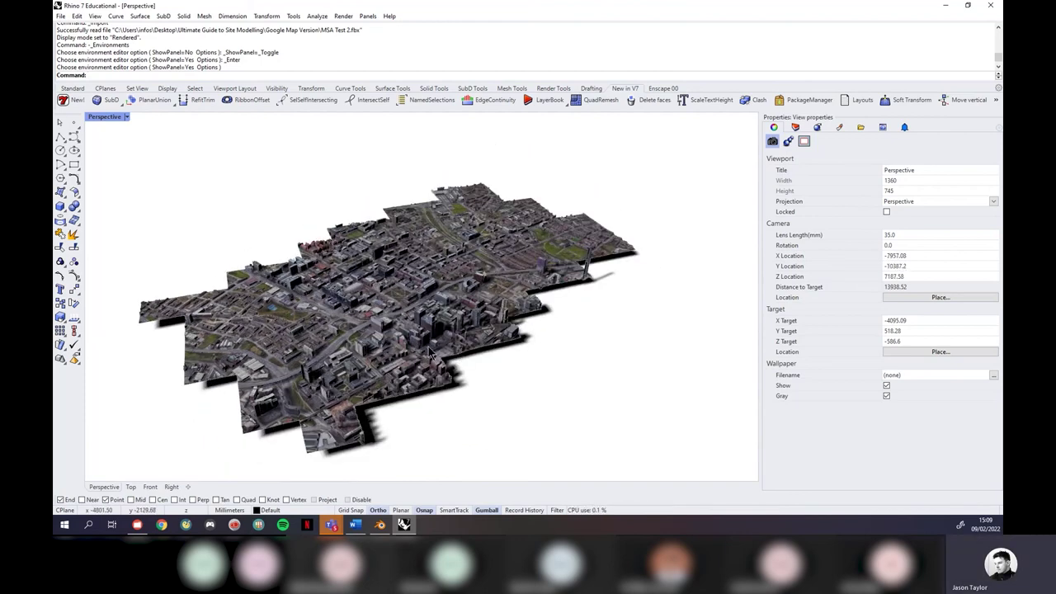
scroll(371, 371, "up", 3)
scroll(598, 351, "down", 4)
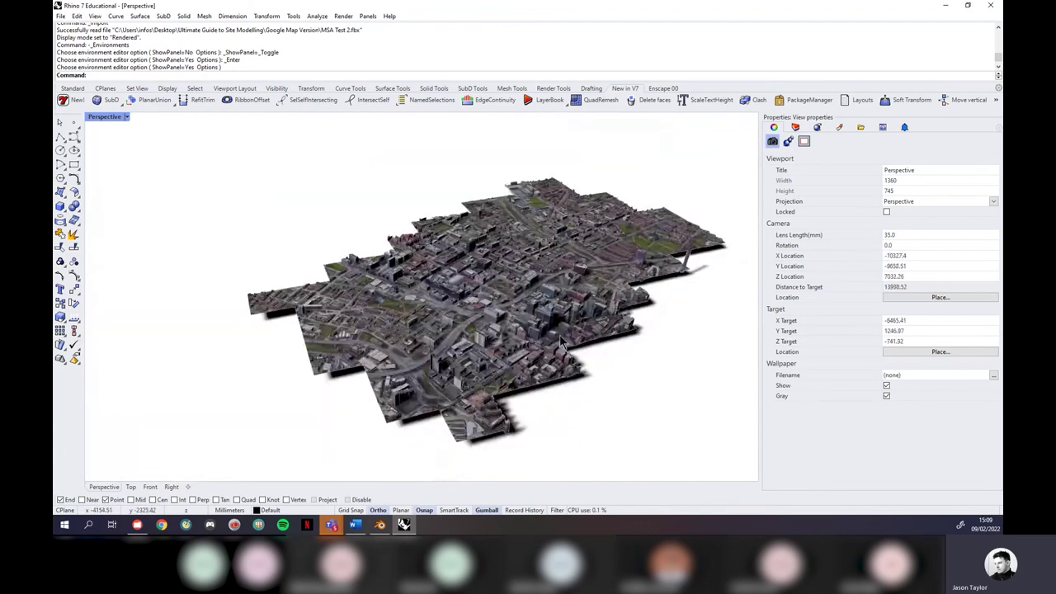
scroll(522, 345, "up", 3)
scroll(592, 363, "up", 2)
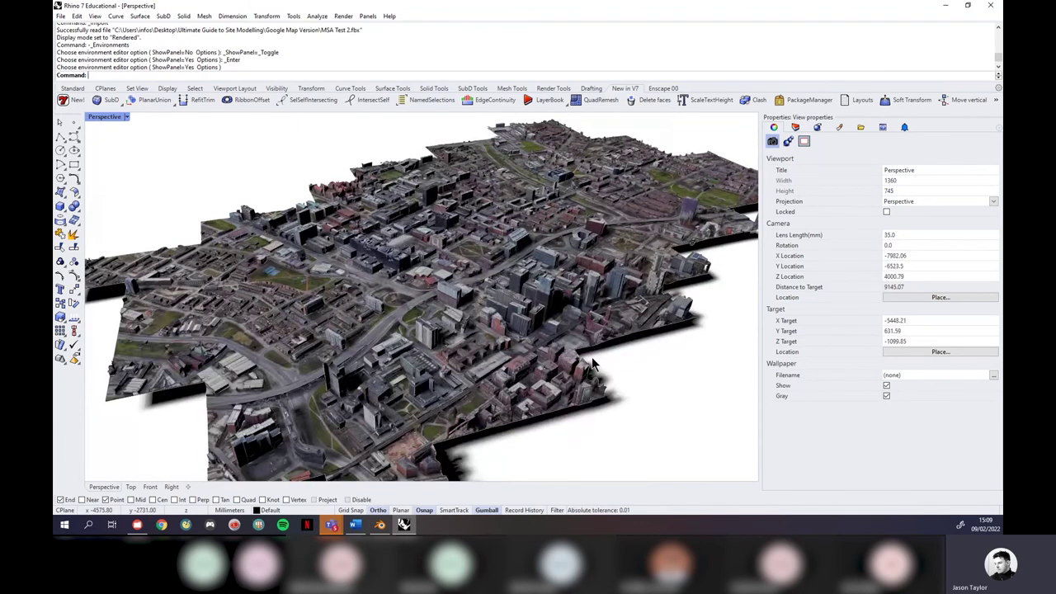